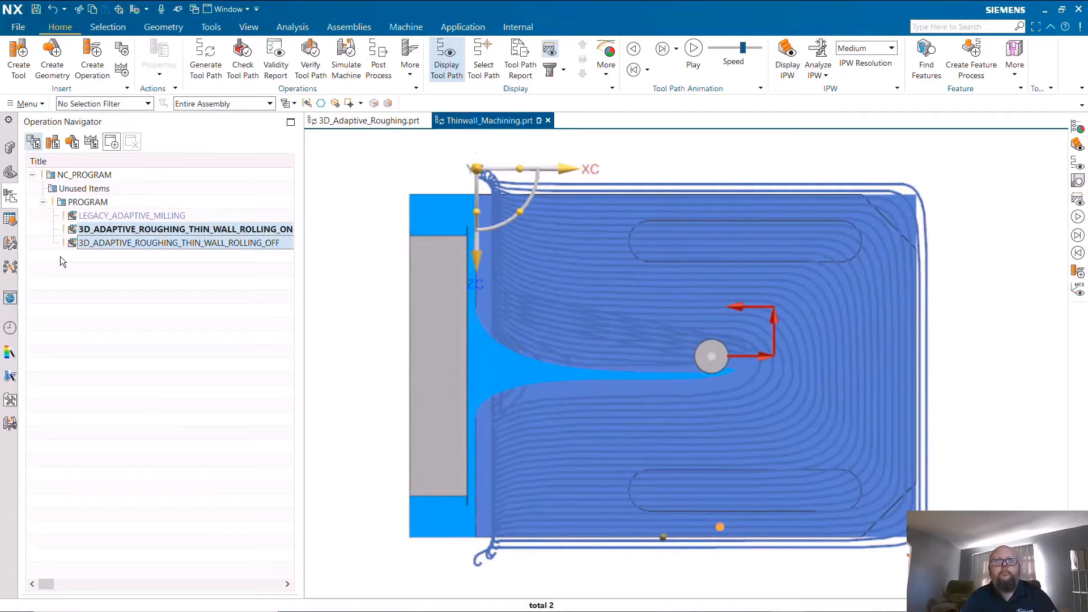
Step: Open the 3D_ADAPTIVE_ROUGHING_THIN_WALL_ROLLING_ON operation to view its parameters
double_click(91, 230)
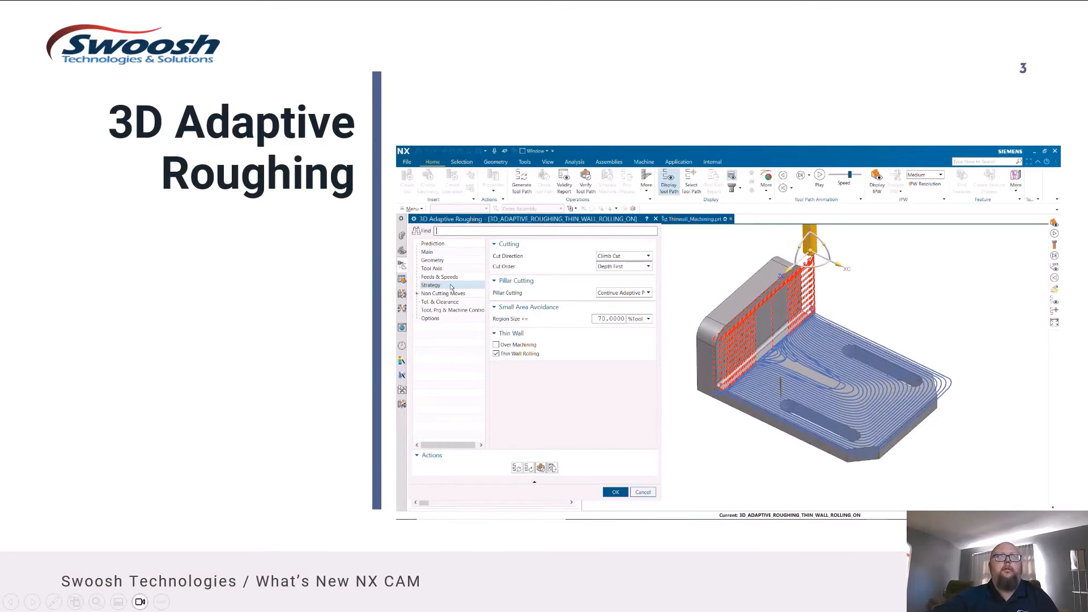
key("Right")
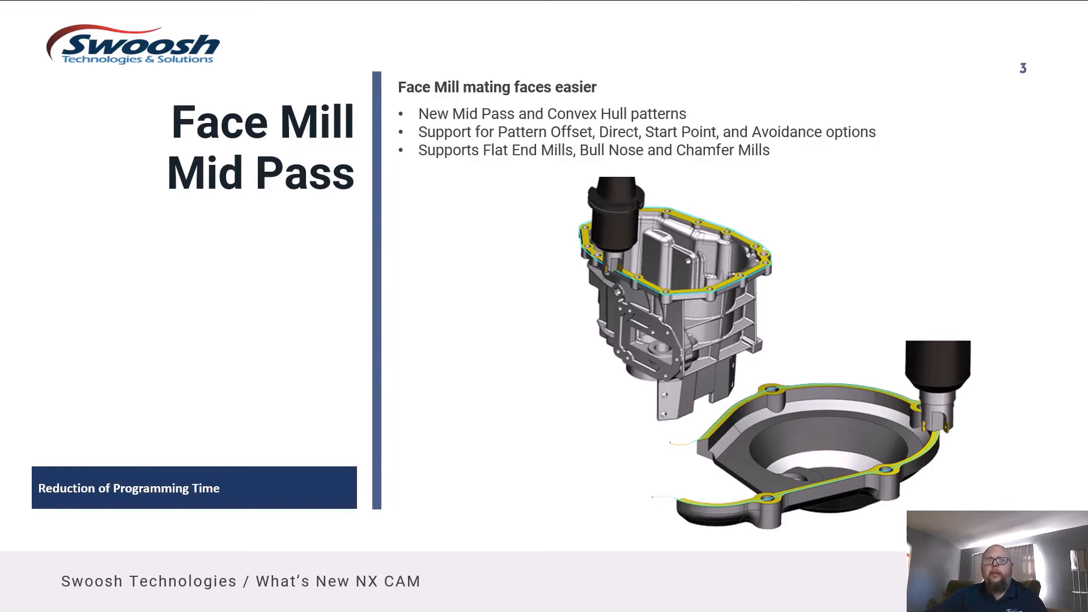
key("Right")
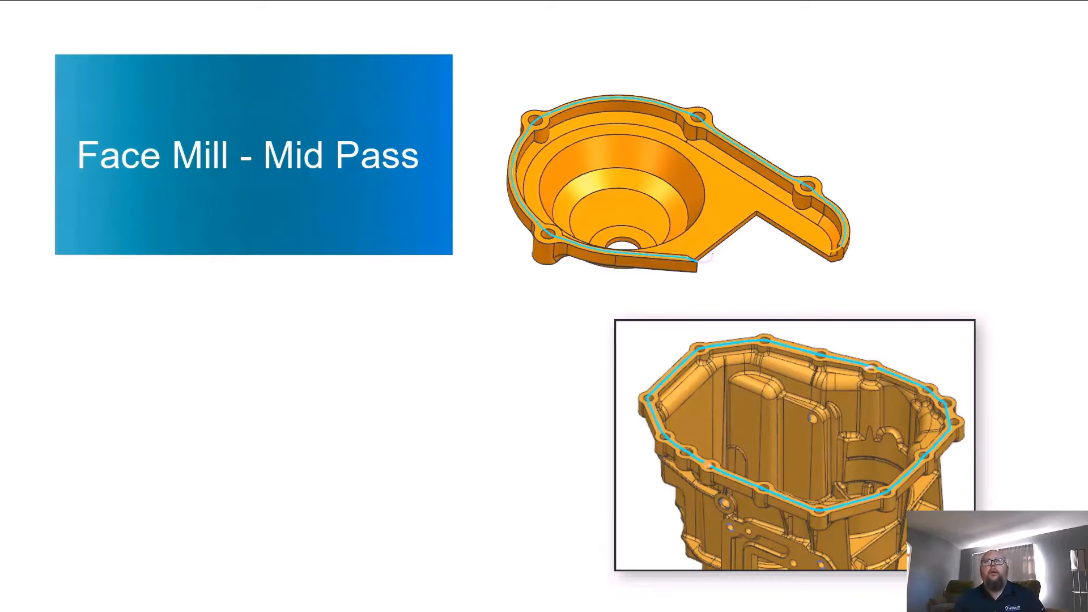
key("Right")
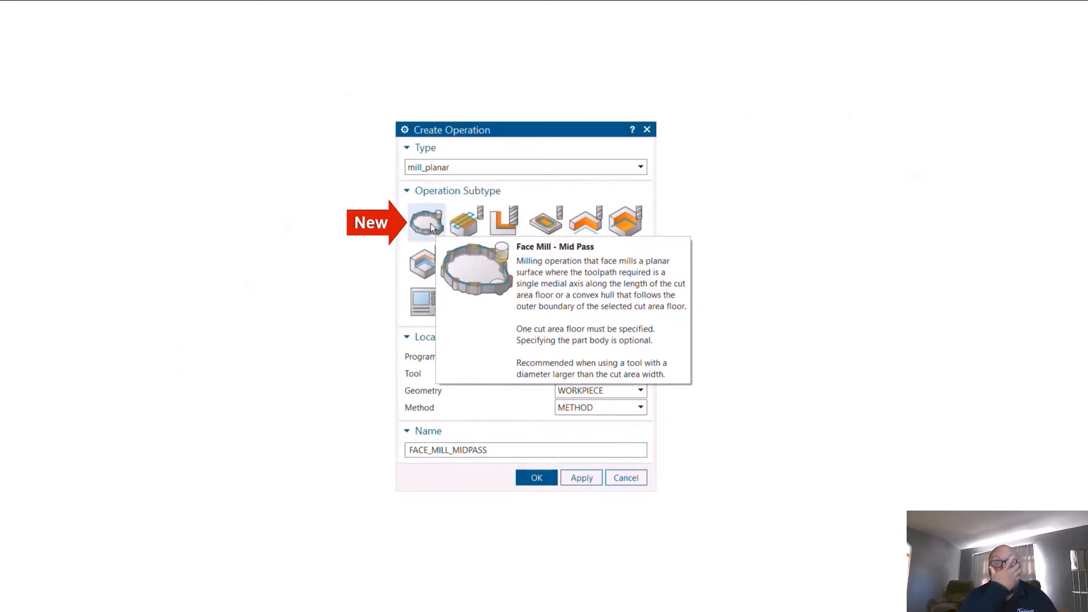
key("Right")
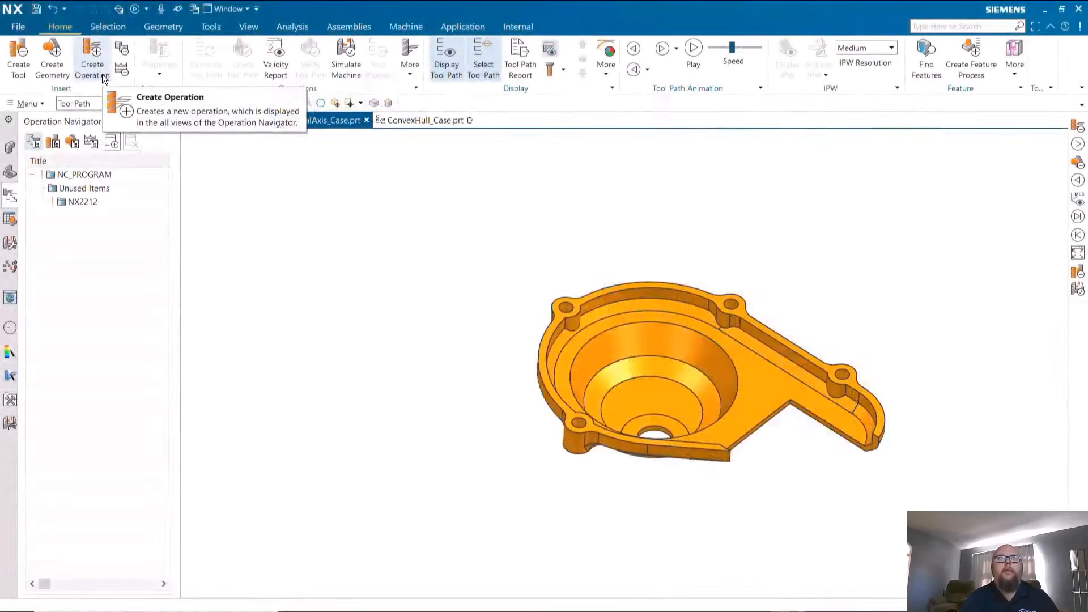
Step: Create a mill_planar FACE_MILL_MIDPASS operation using MILL_1 and MCS_LOCAL, with the case's upper rim face as the cut area
left_click(102, 74)
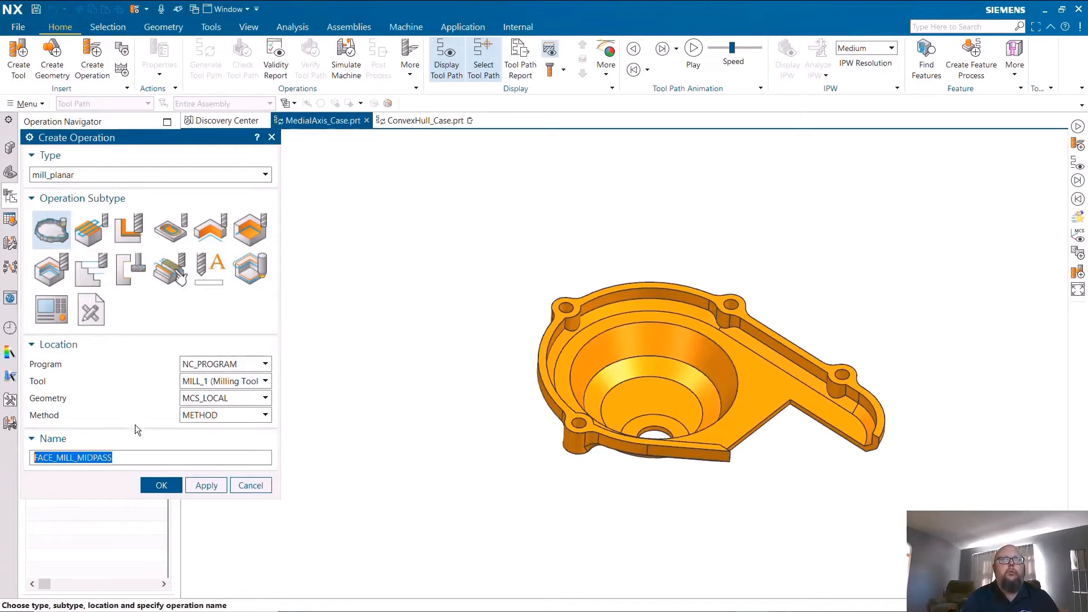
left_click(161, 486)
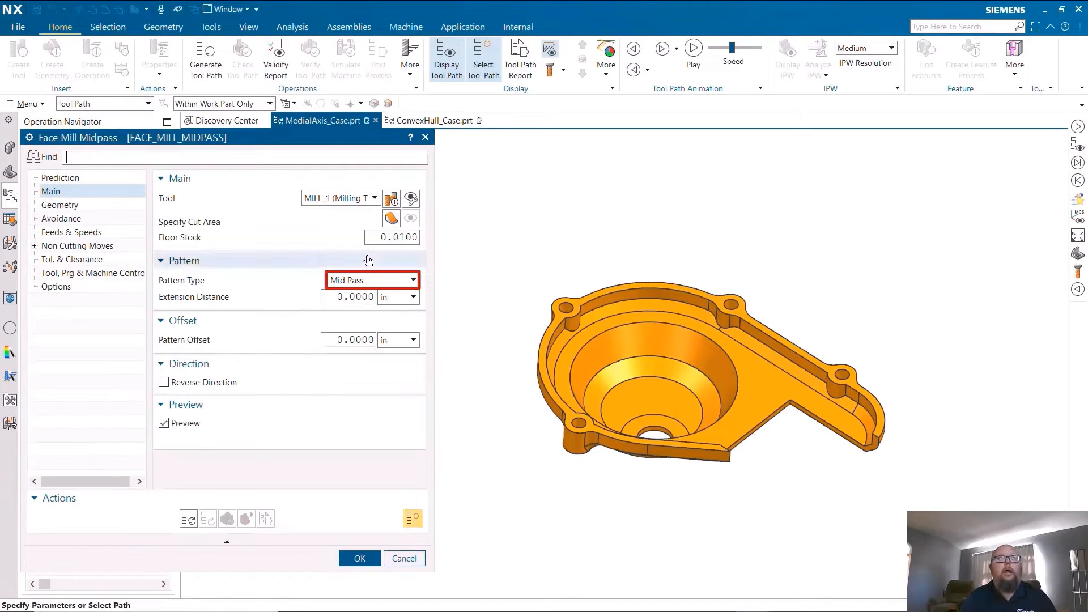
left_click(388, 221)
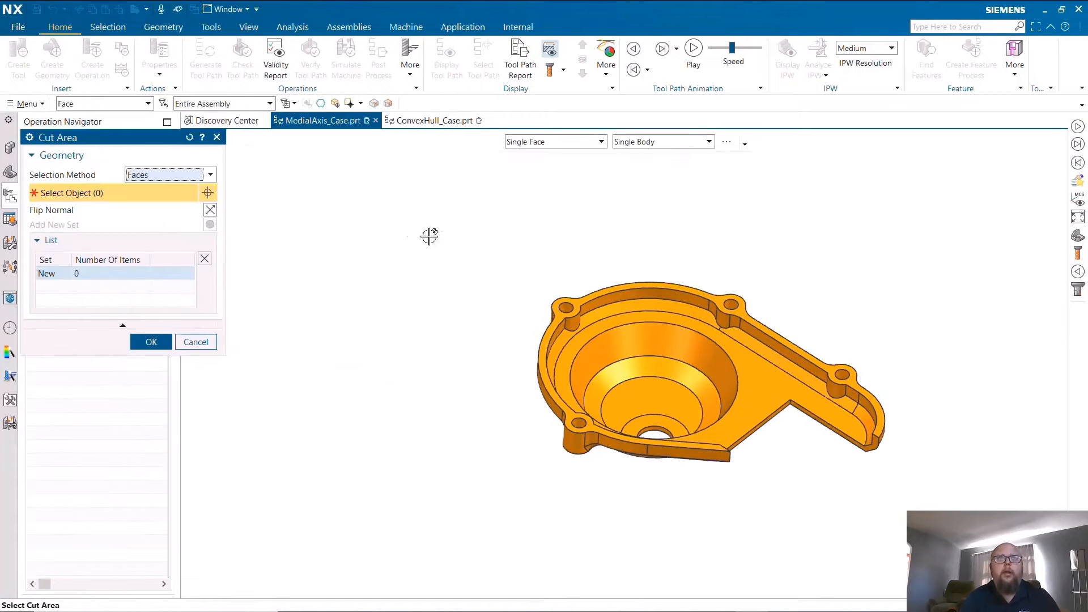
left_click(578, 300)
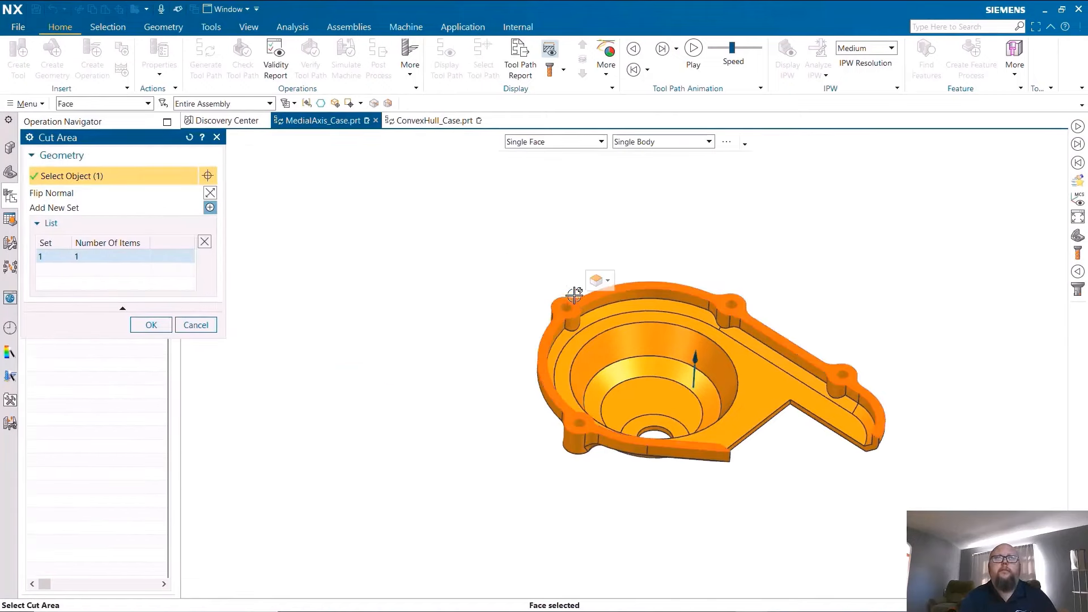
left_click(160, 325)
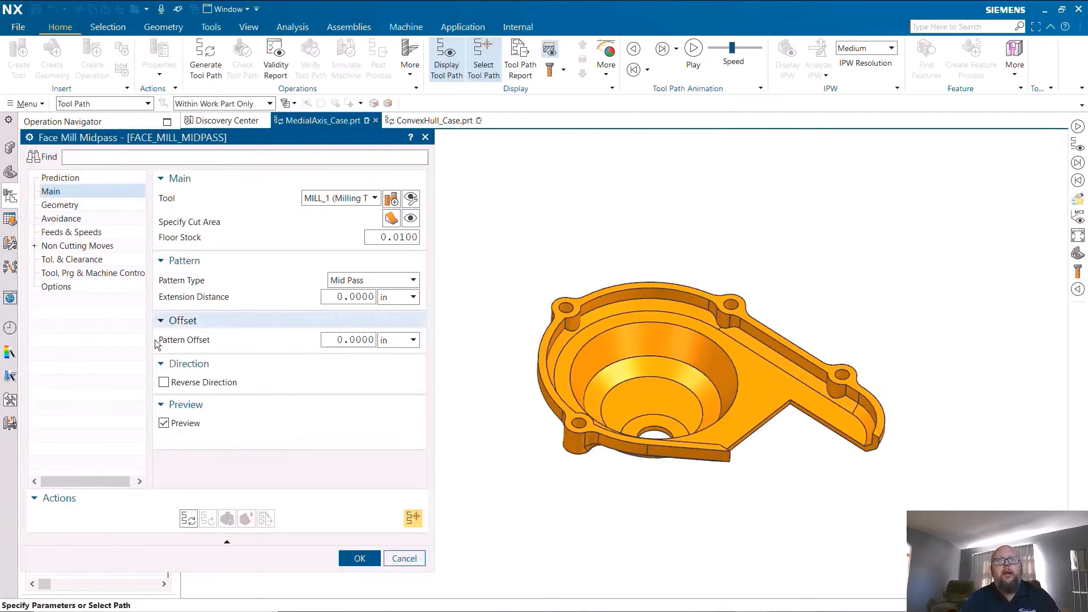
Step: Generate the Mid Pass tool path along the rim and play its tool animation
left_click(188, 517)
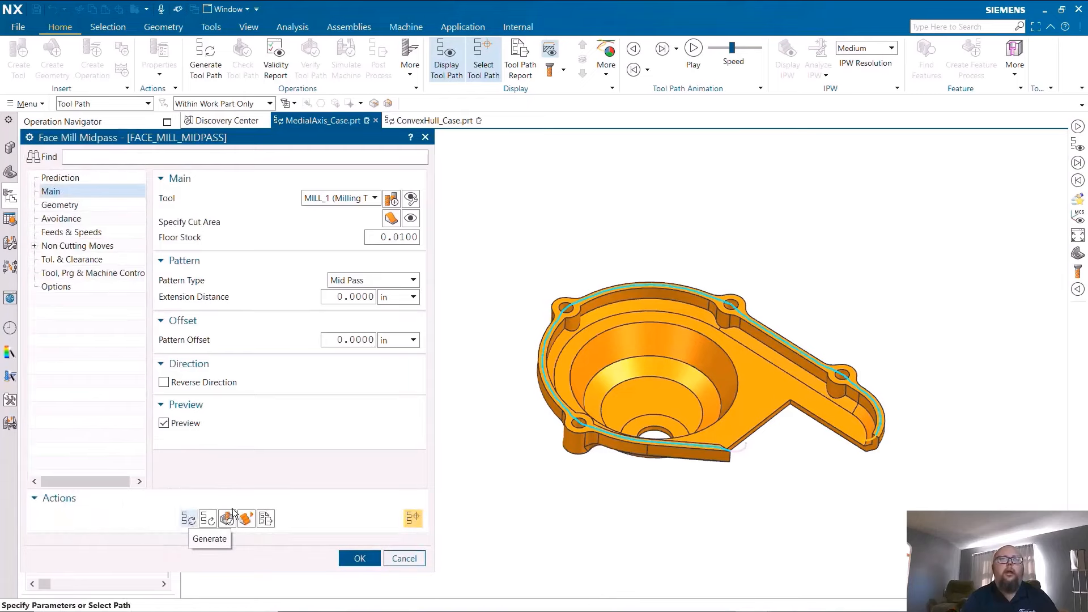
left_click(694, 48)
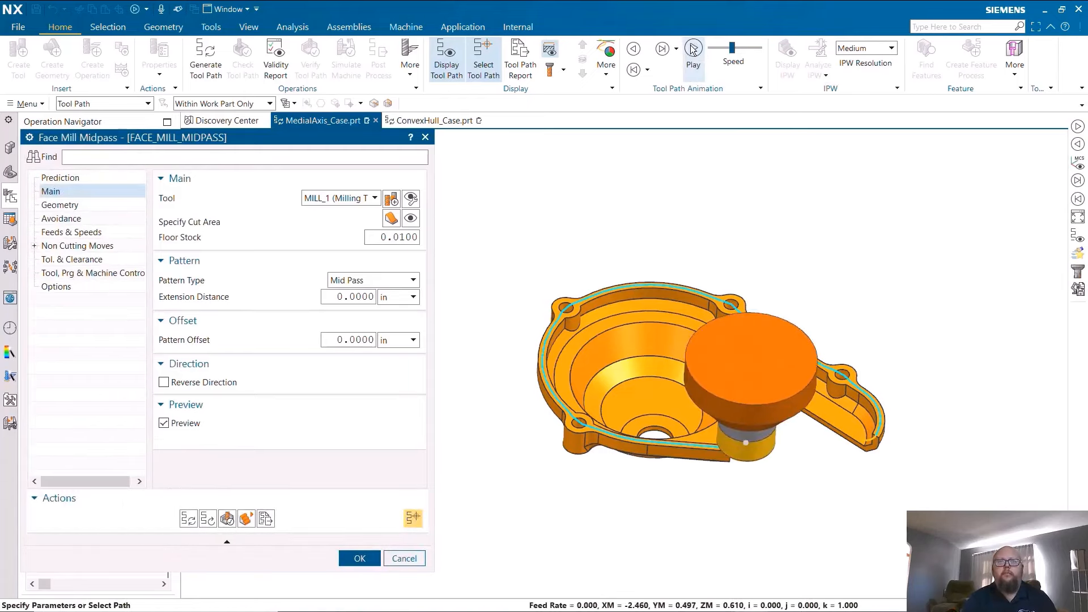
Step: Try regenerating the tool path with Ignore Holes turned off, and turn the option back on
left_click(110, 206)
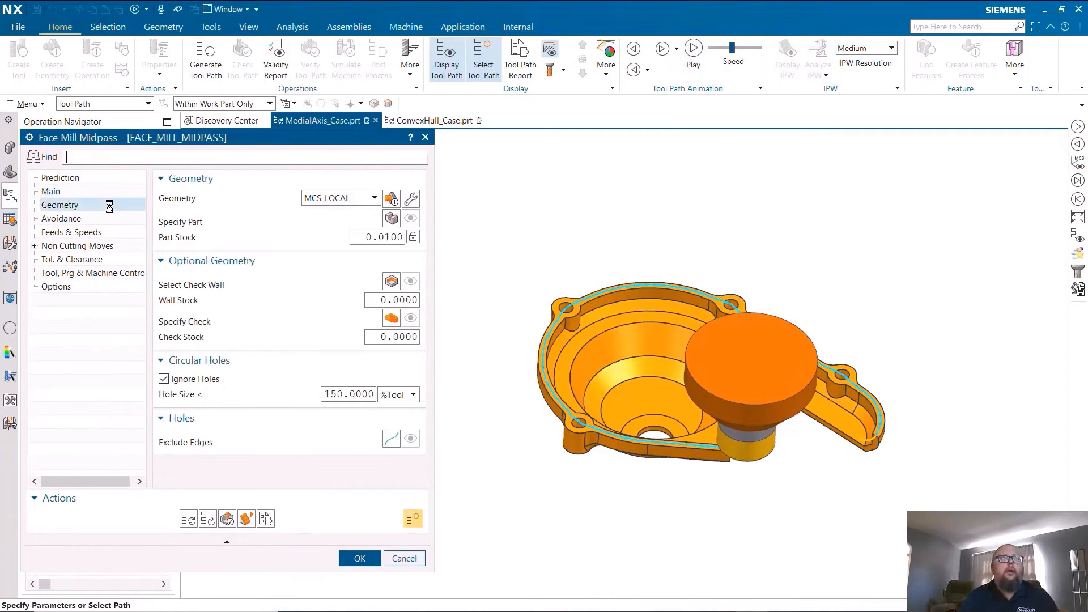
left_click(164, 380)
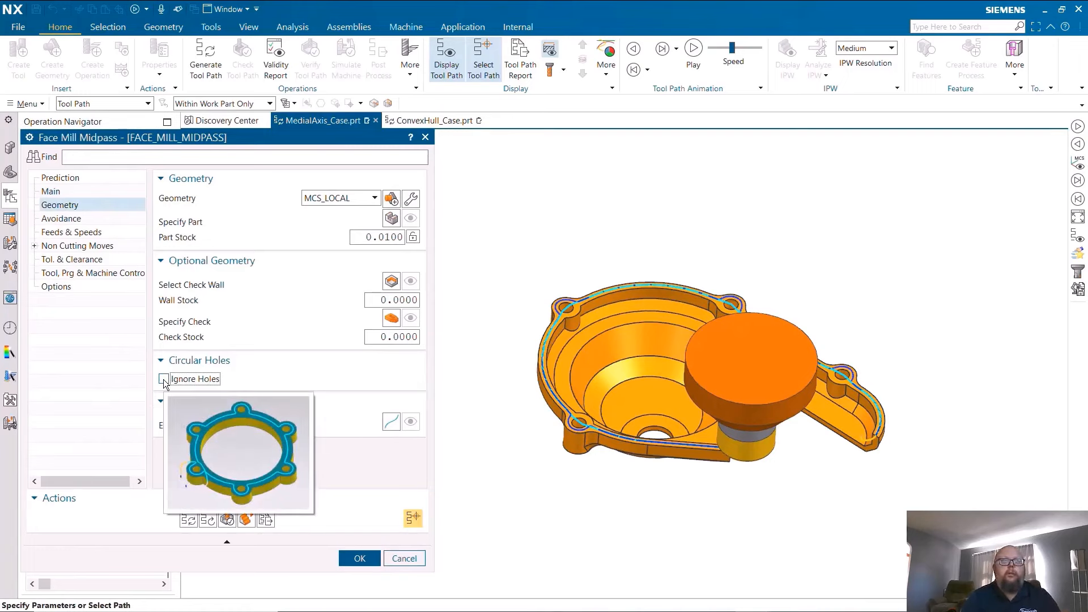
left_click(187, 519)
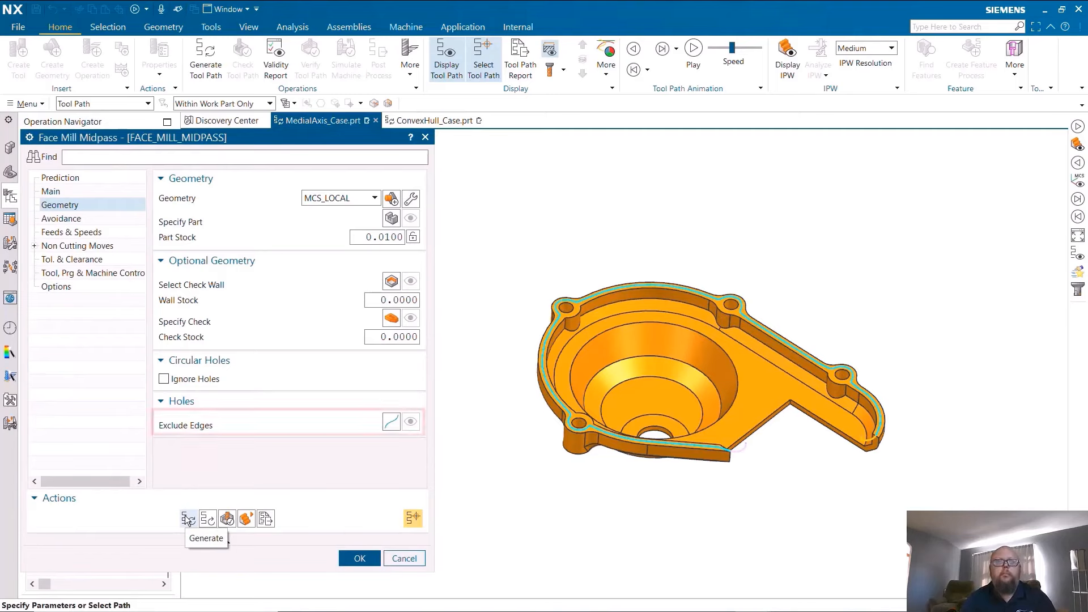
left_click(164, 379)
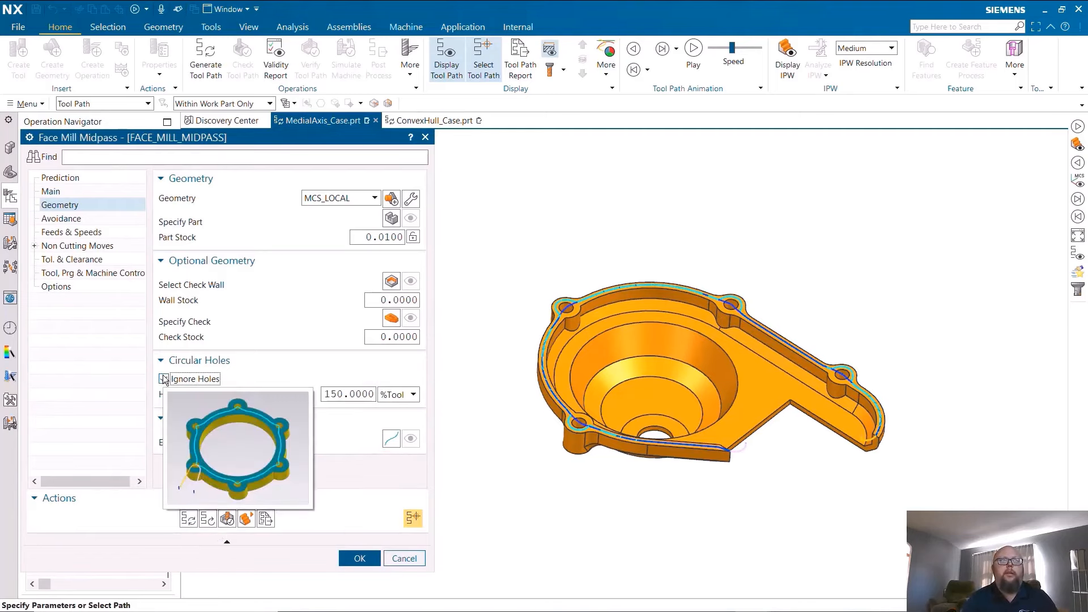
Step: Reverse the cut direction and set the pattern offset to 50% of the tool diameter
left_click(51, 191)
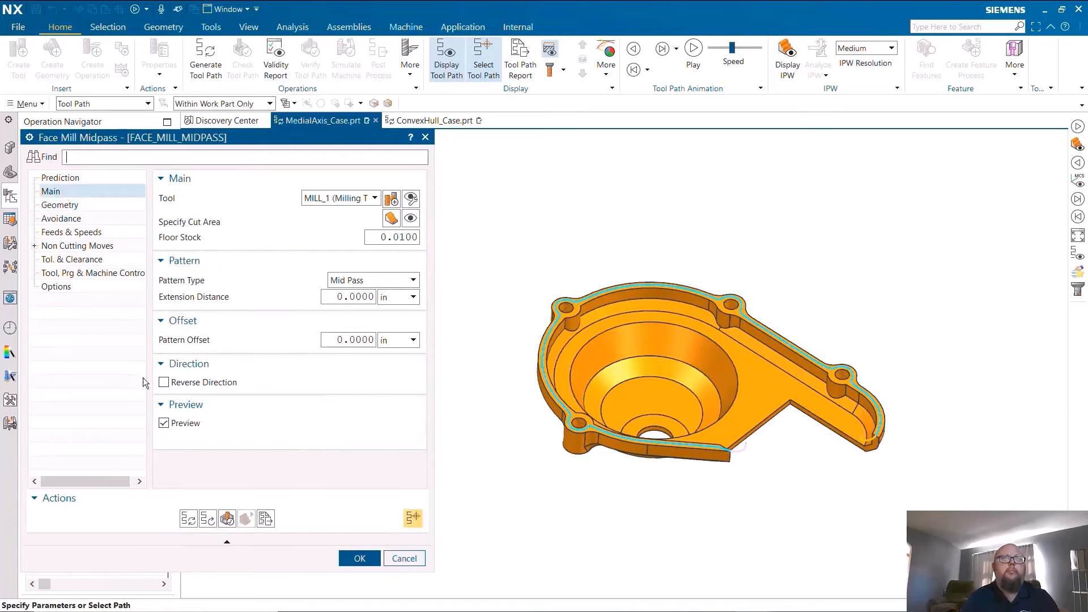
left_click(164, 383)
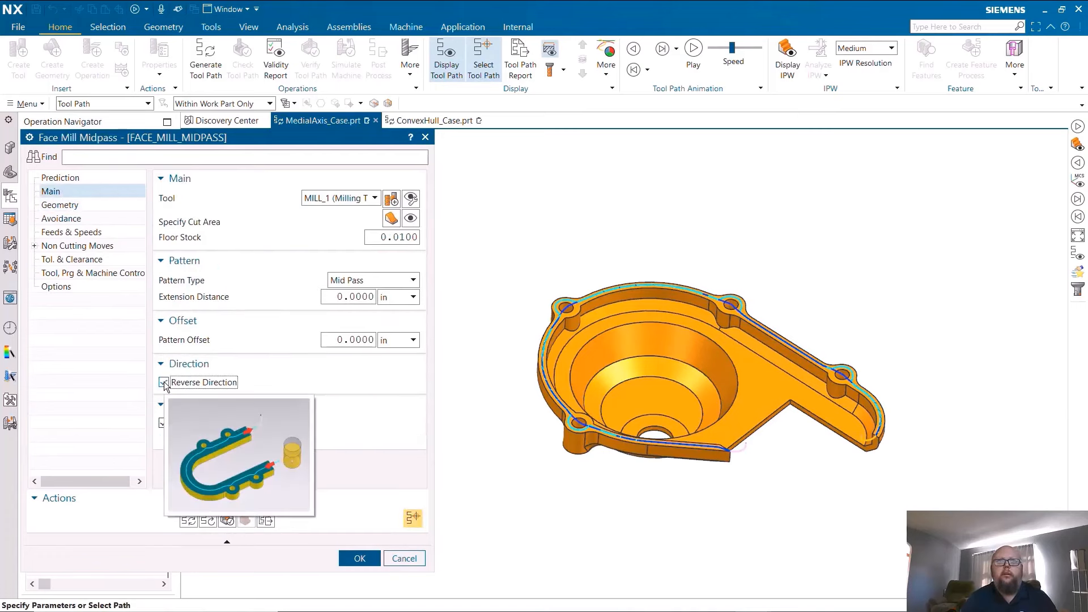
left_click(386, 343)
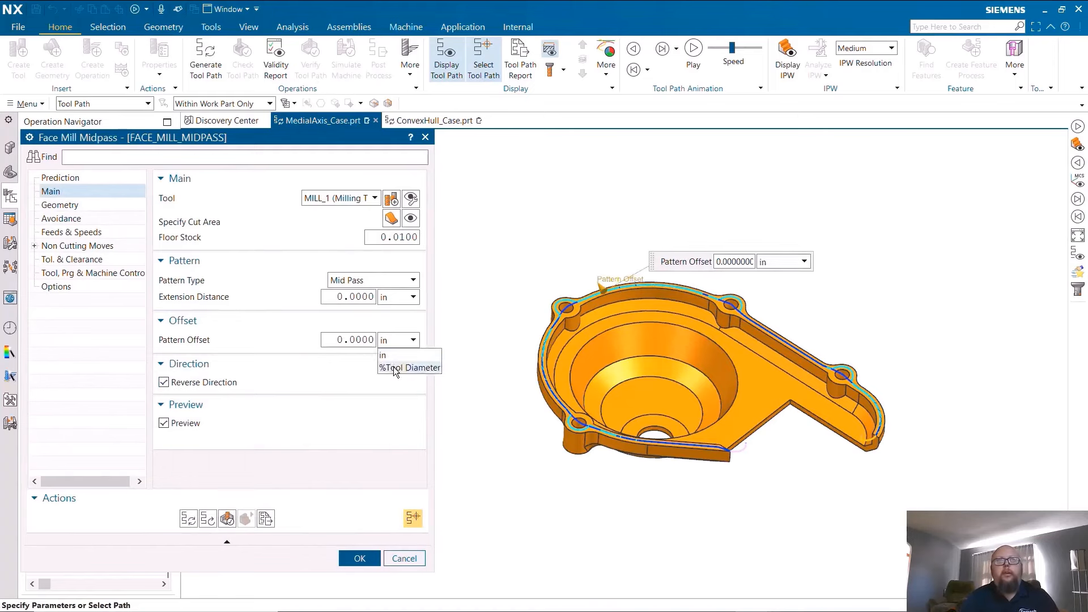
left_click(395, 368)
left_click(361, 339)
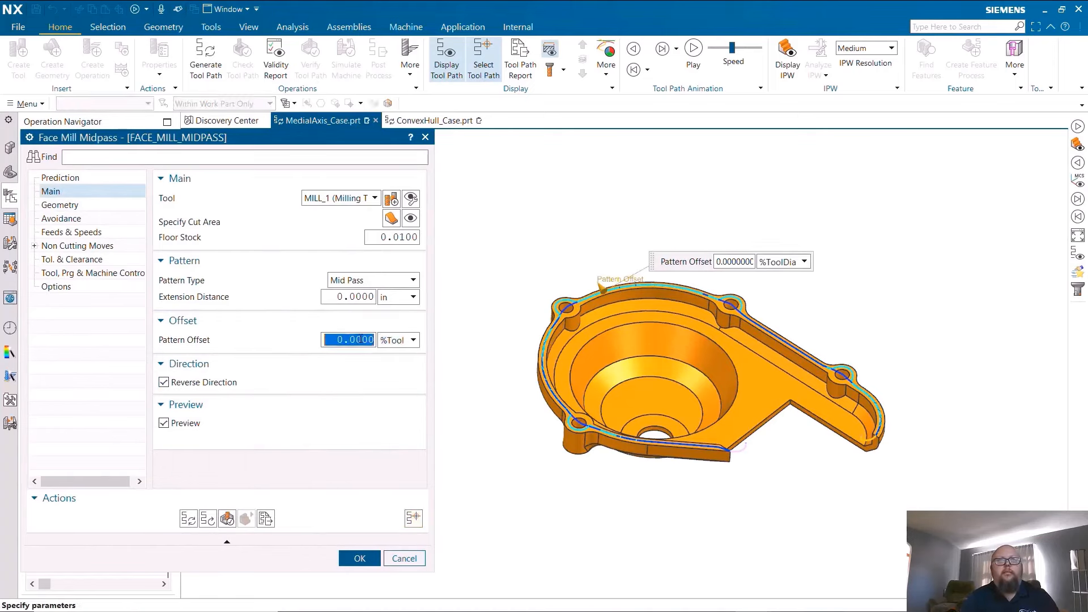
type("50")
key("Return")
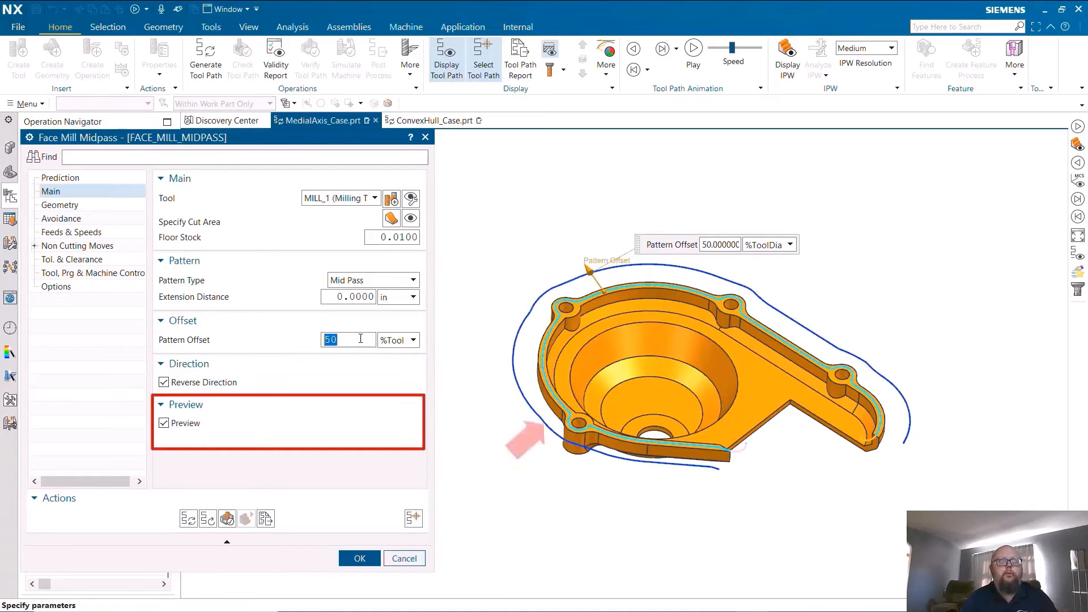
left_click(360, 339)
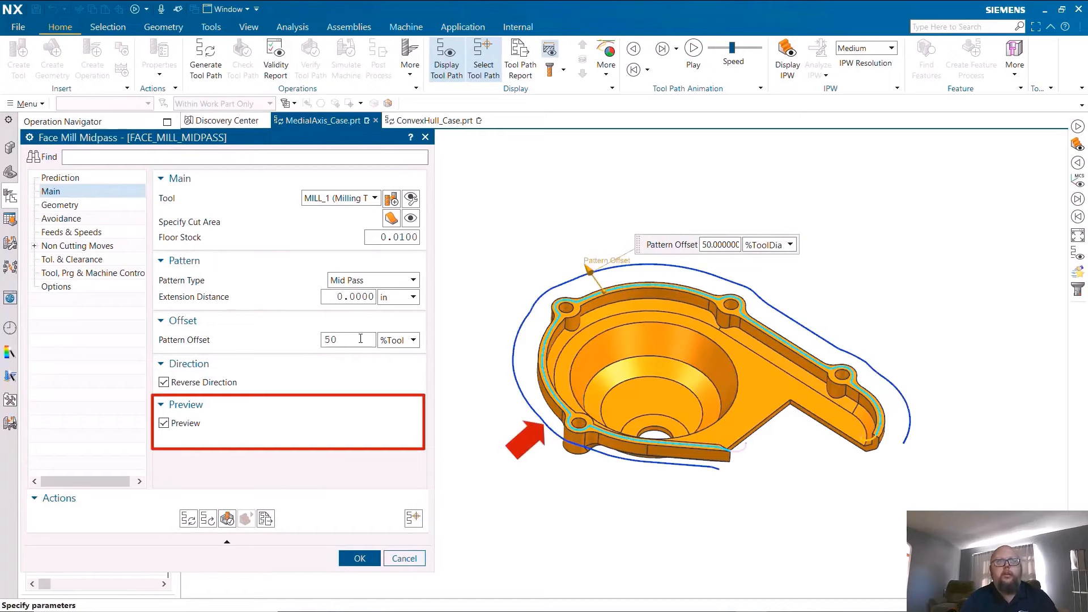
Step: Increase the pattern offset to 70% of the tool diameter, and regenerate and play the tool path
mouse_move(590, 273)
left_mouse_down()
mouse_move(618, 323)
mouse_move(593, 268)
left_mouse_up()
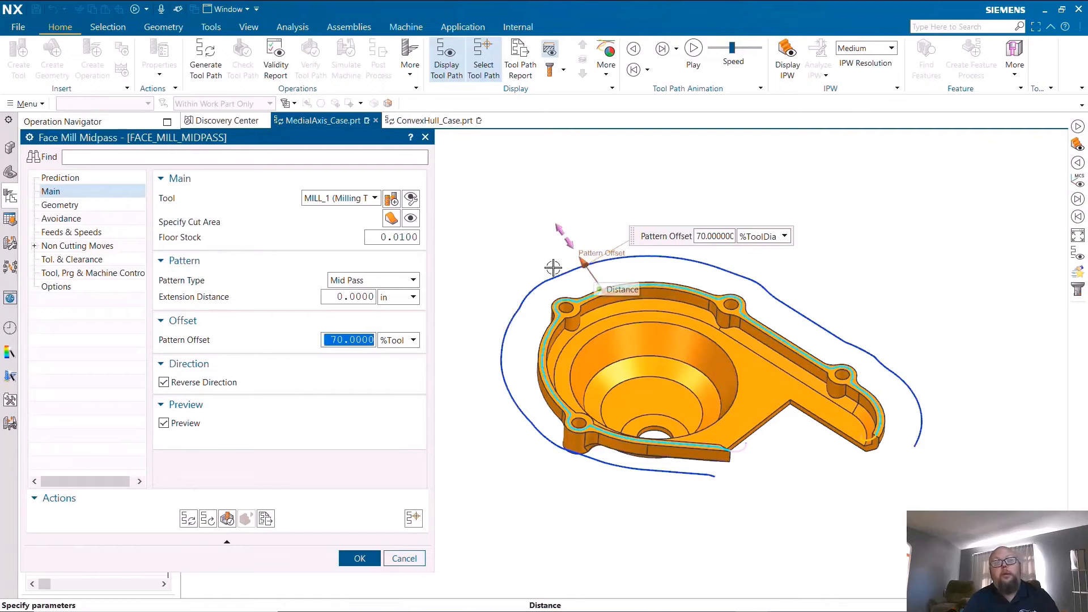
left_click(185, 519)
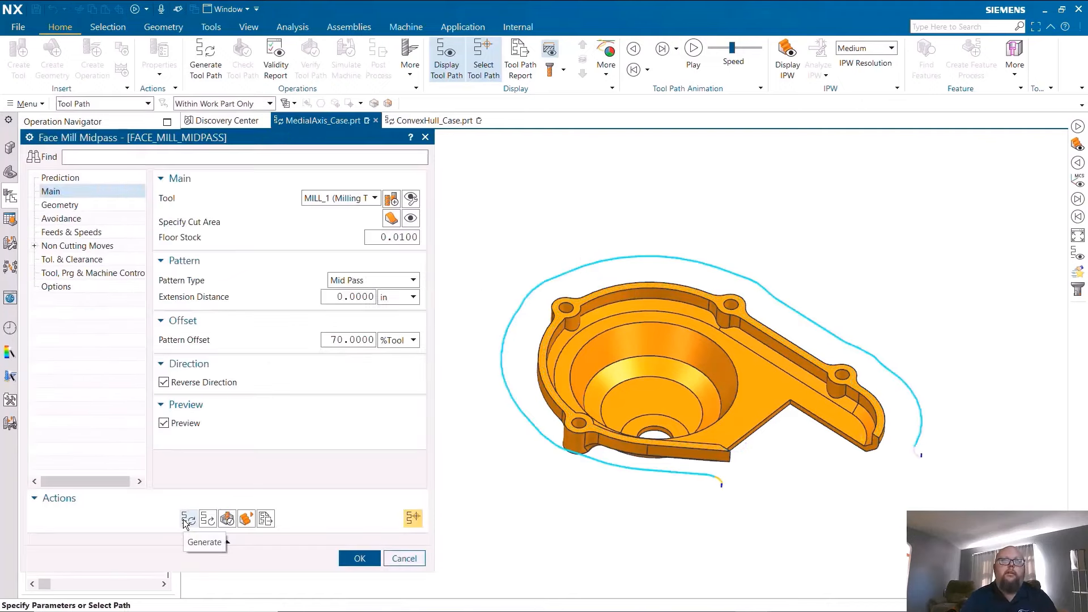
left_click(695, 54)
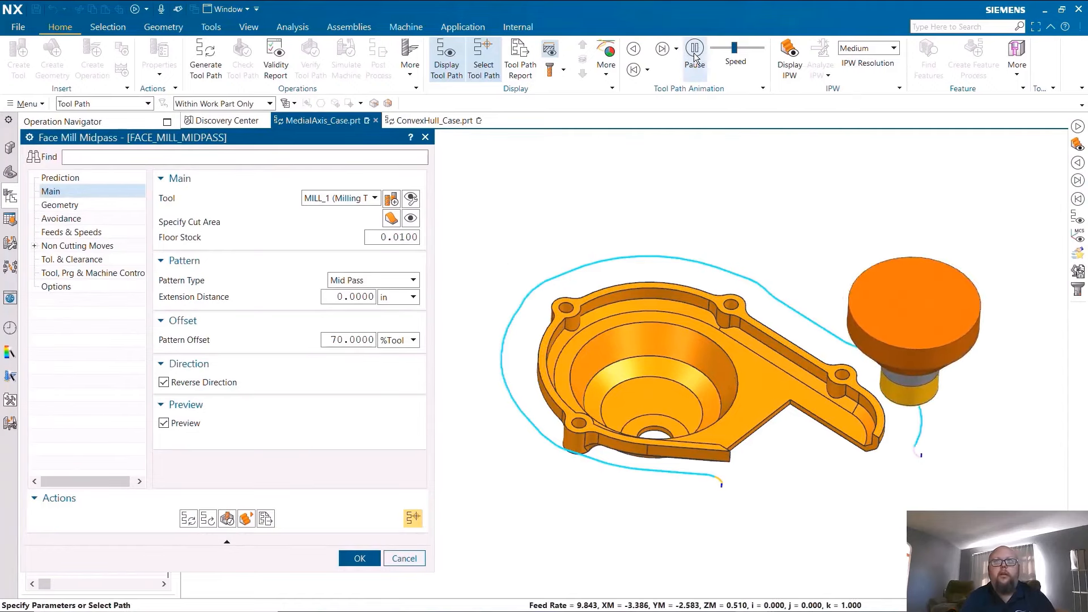
Step: Set the pattern offset to 25% of the tool diameter and regenerate the tool path
left_click(343, 340)
type("25")
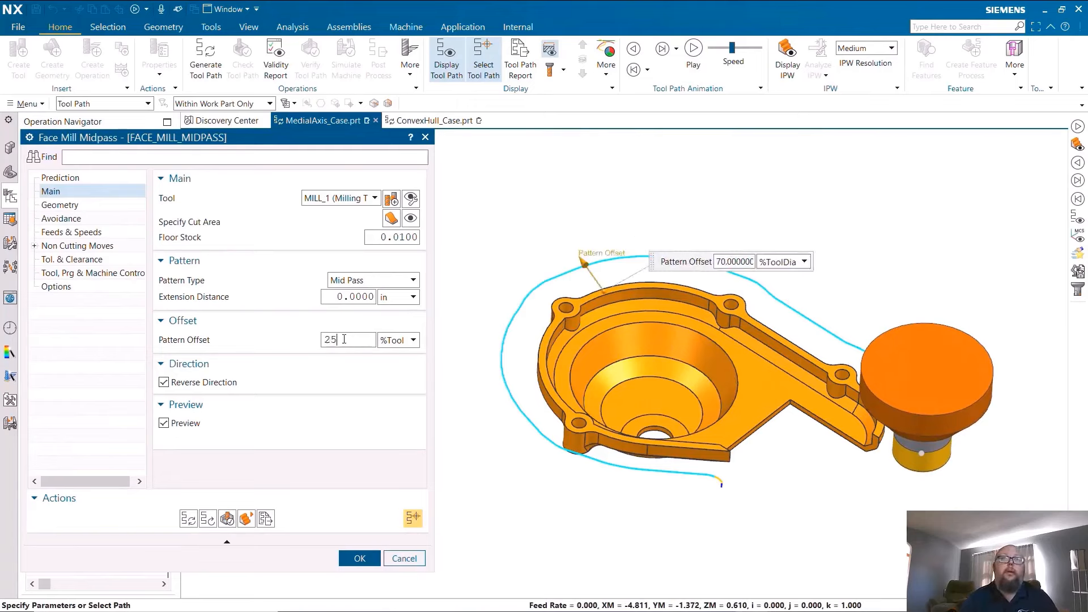
key("Return")
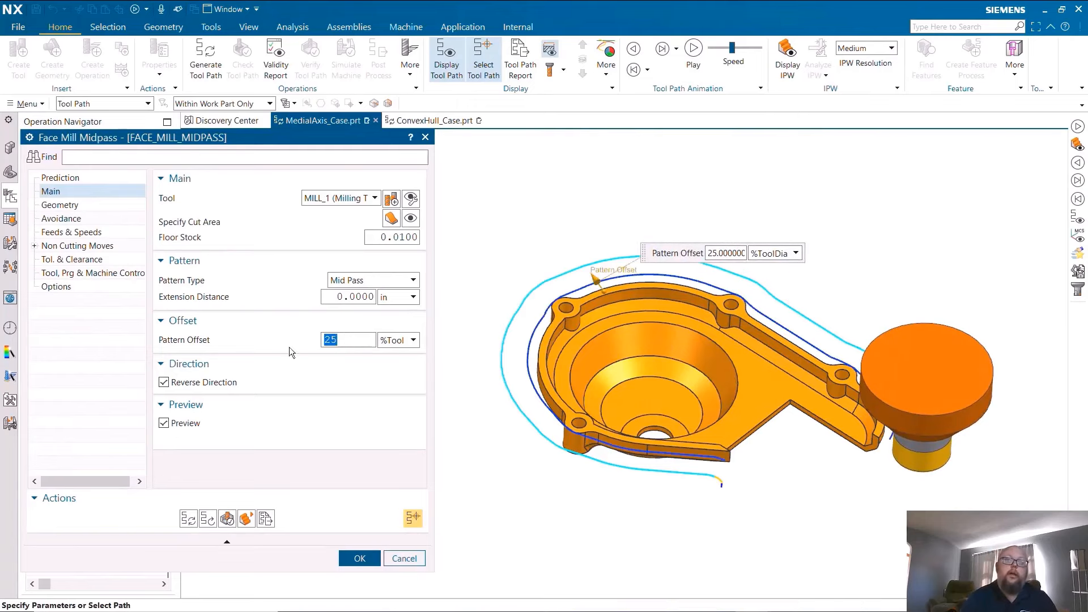
left_click(189, 520)
middle_click(190, 526)
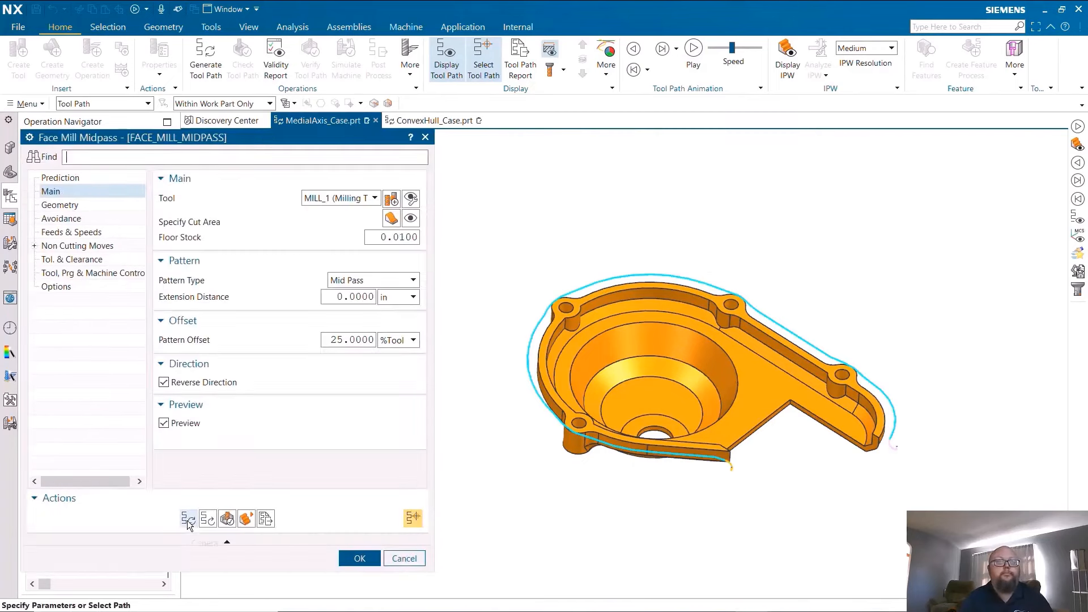
Step: Display the resulting IPW to examine the uncut region beside a rim bolt hole, and accept the operation
left_click(248, 520)
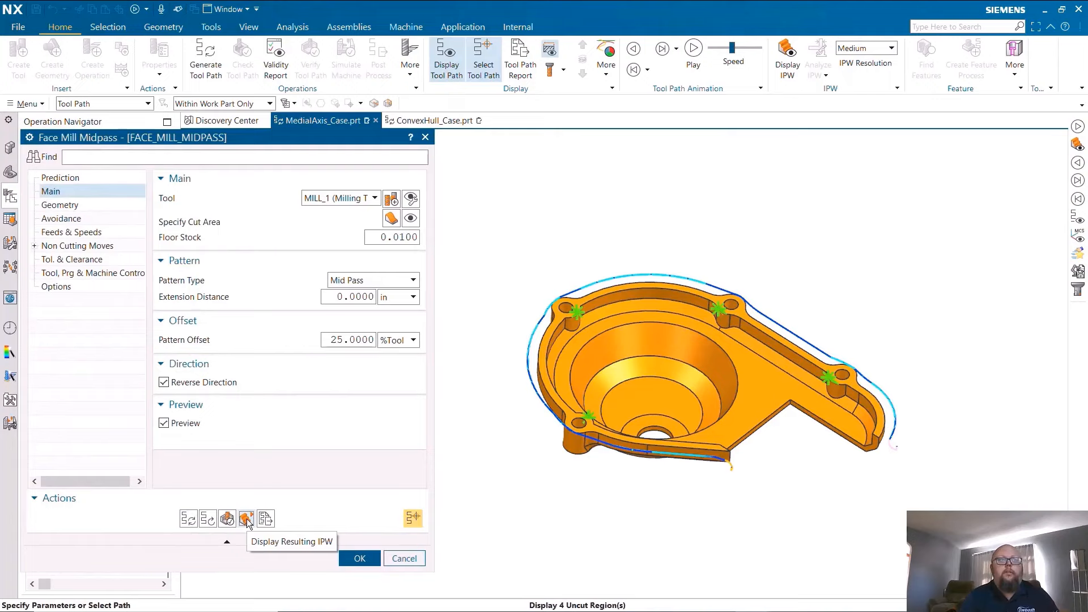
scroll(720, 315, "up", 2)
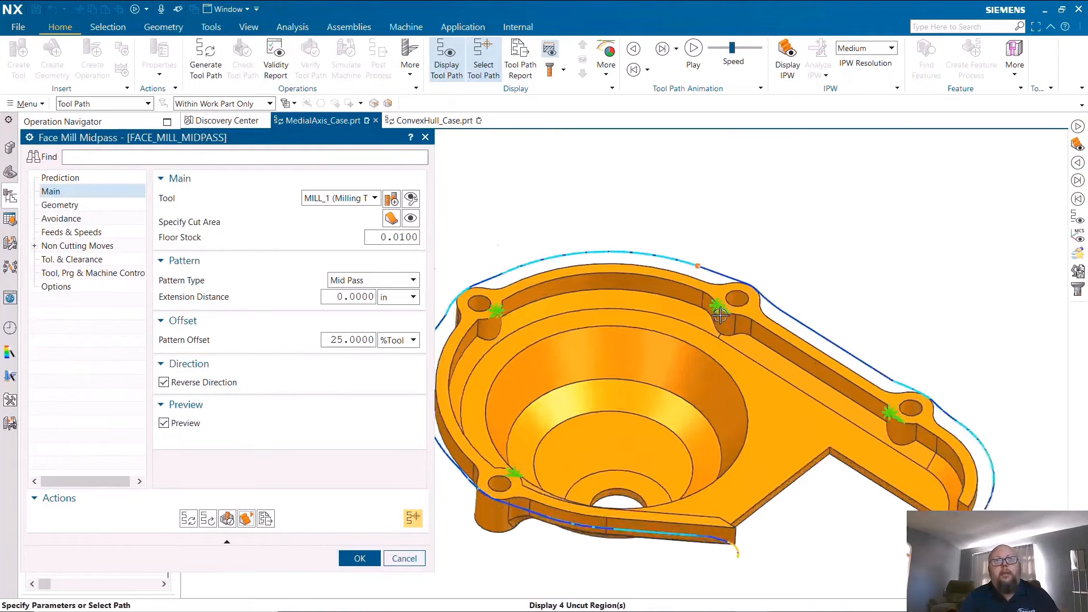
scroll(719, 314, "up", 5)
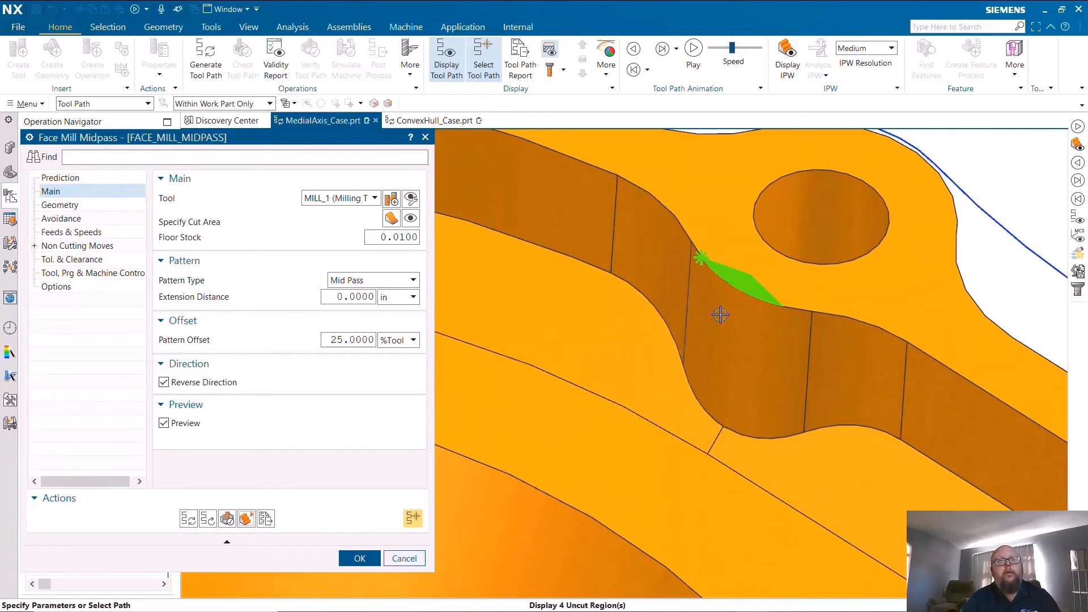
left_click(365, 561)
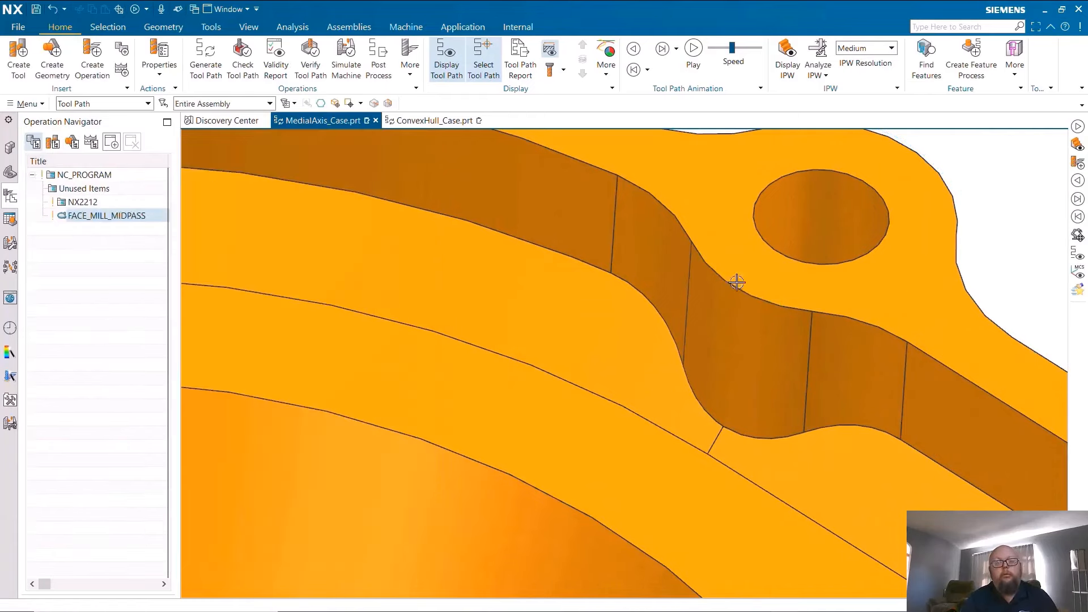
scroll(737, 244, "down", 6)
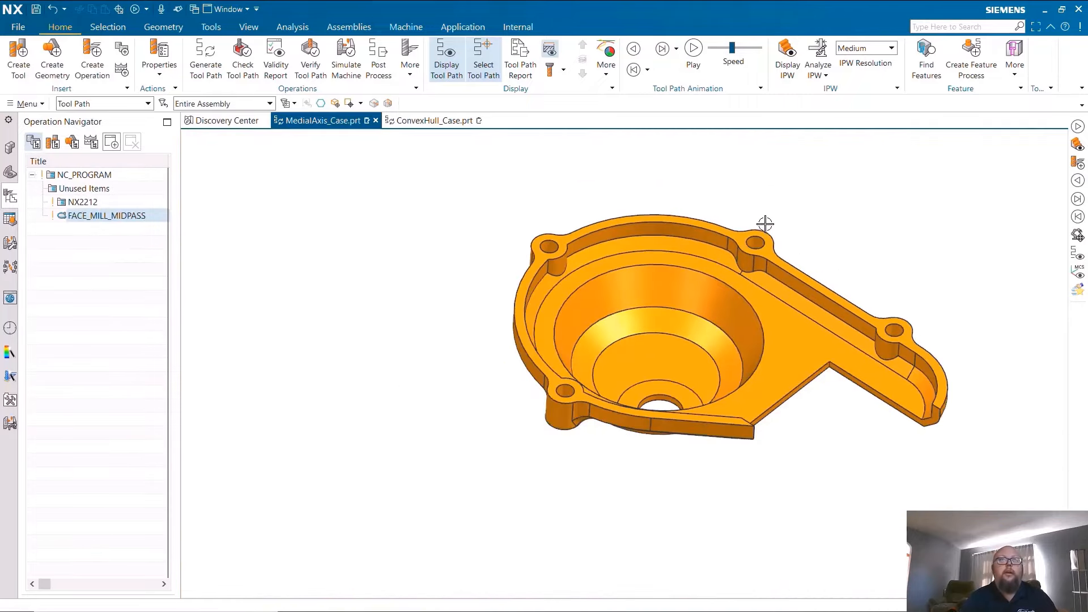
Step: Set the tool path preview color to Light Magenta Violet in the manufacturing preferences
left_click(11, 28)
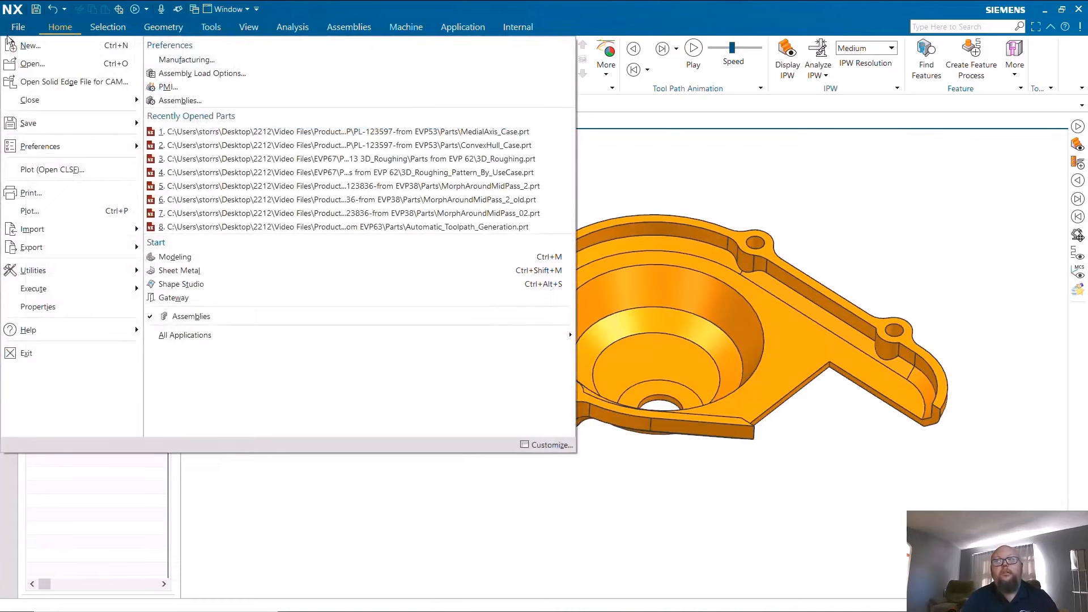
mouse_move(45, 153)
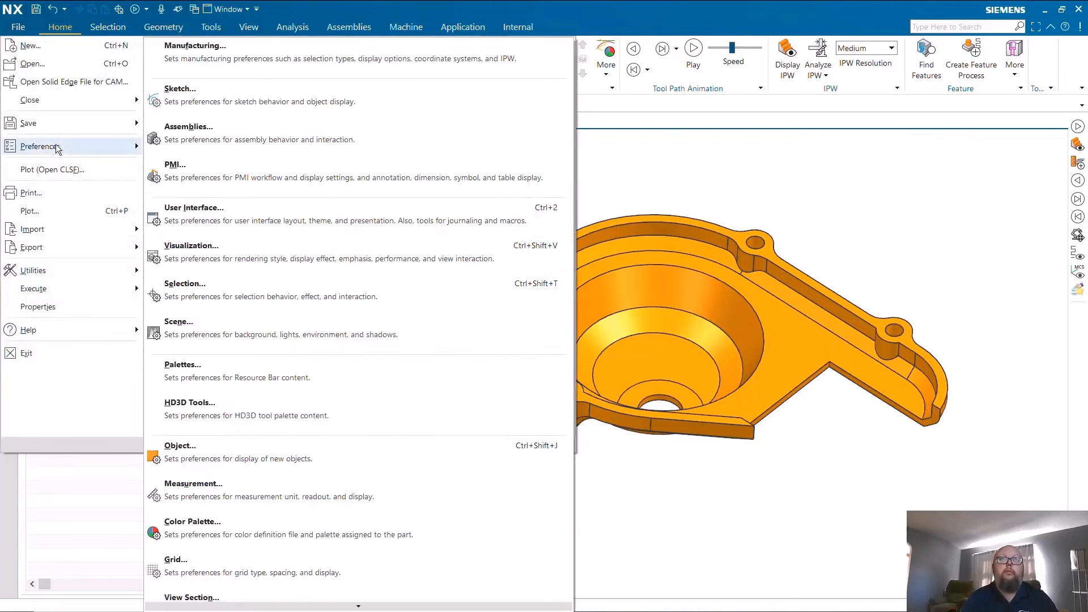
left_click(179, 50)
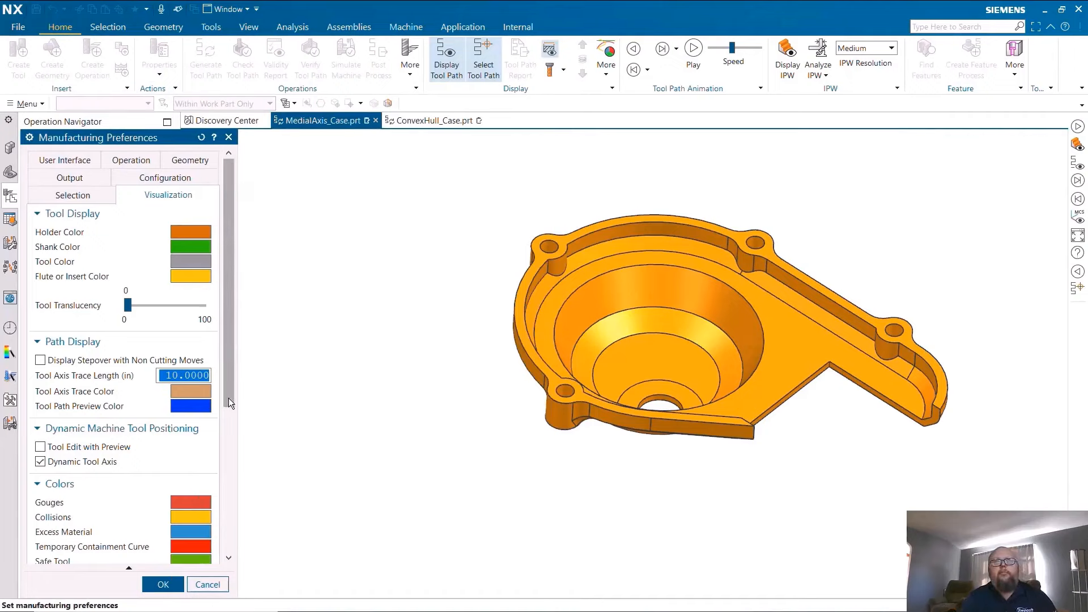
left_click_drag(229, 398, 226, 458)
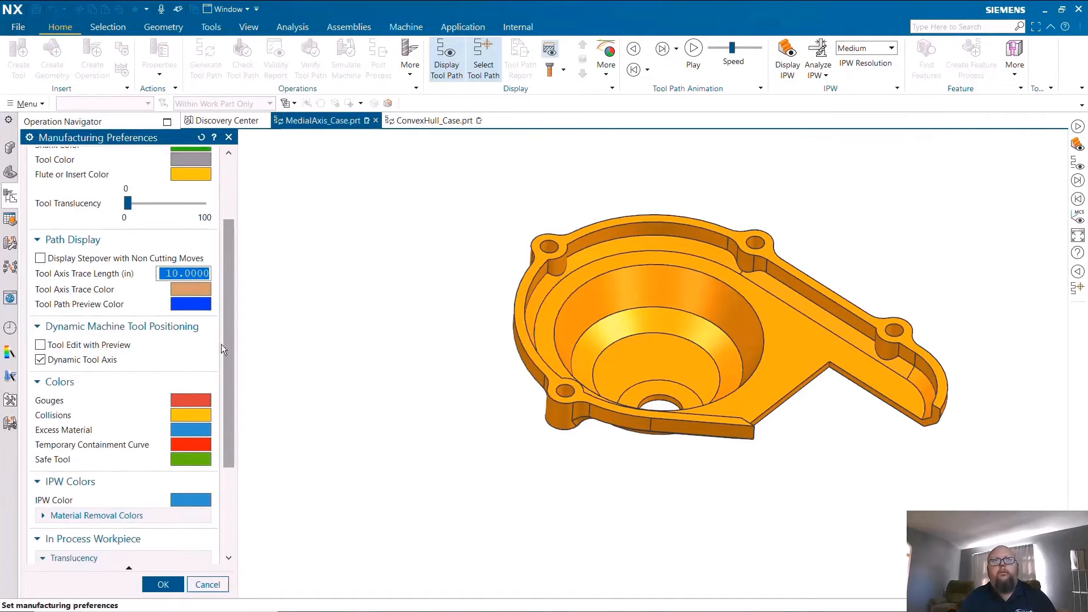
left_click(199, 305)
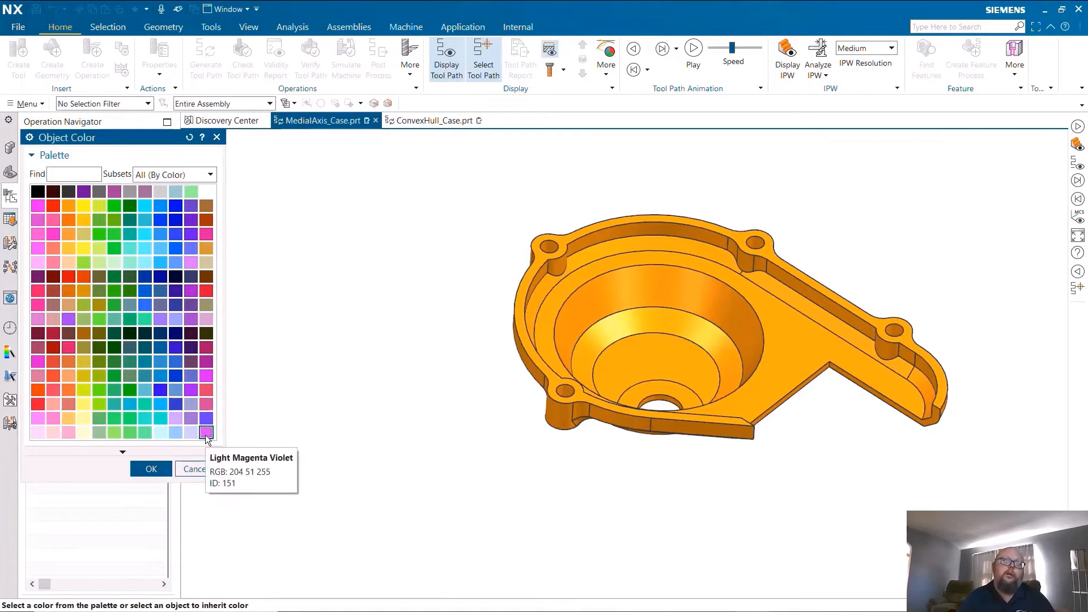
left_click(151, 470)
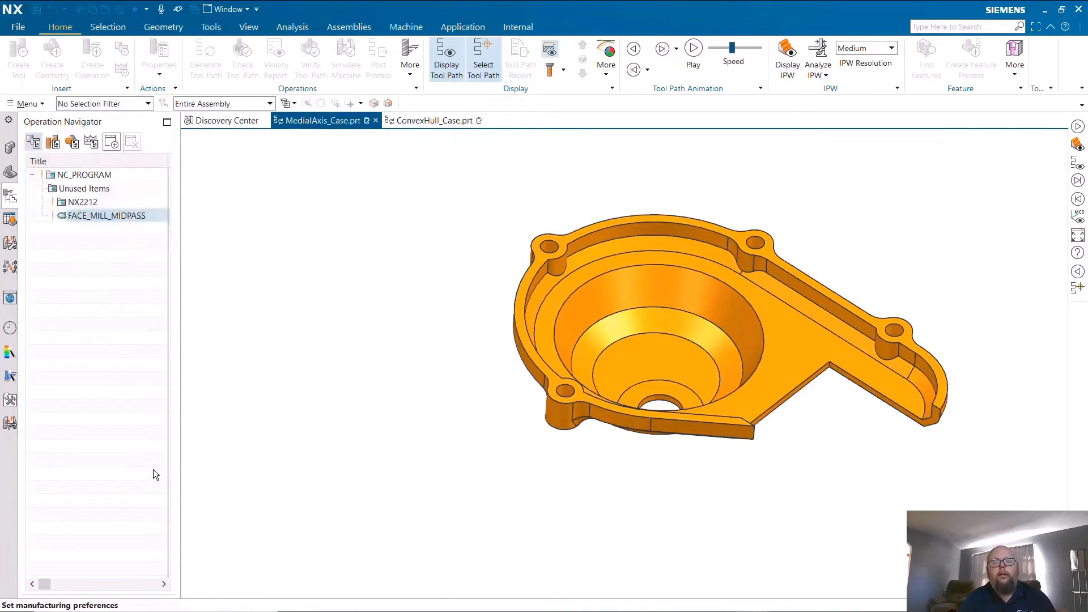
left_click(162, 586)
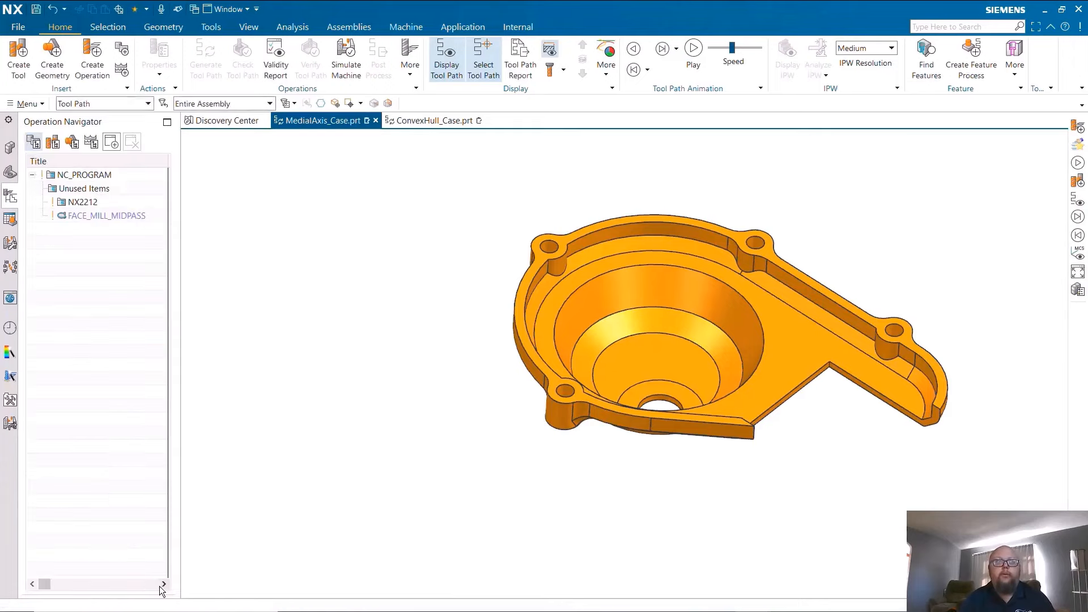
Step: Edit FACE_MILL_MIDPASS to a pattern offset of 70% of the tool diameter, regenerate the tool path, and accept the operation
double_click(127, 216)
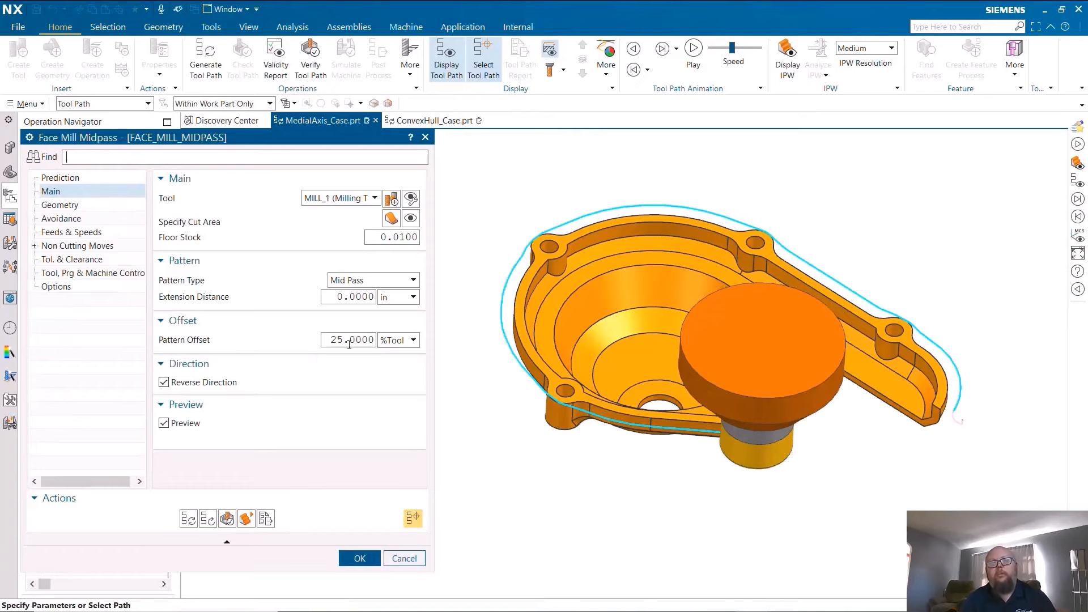
left_click(351, 340)
left_click_drag(594, 240, 566, 196)
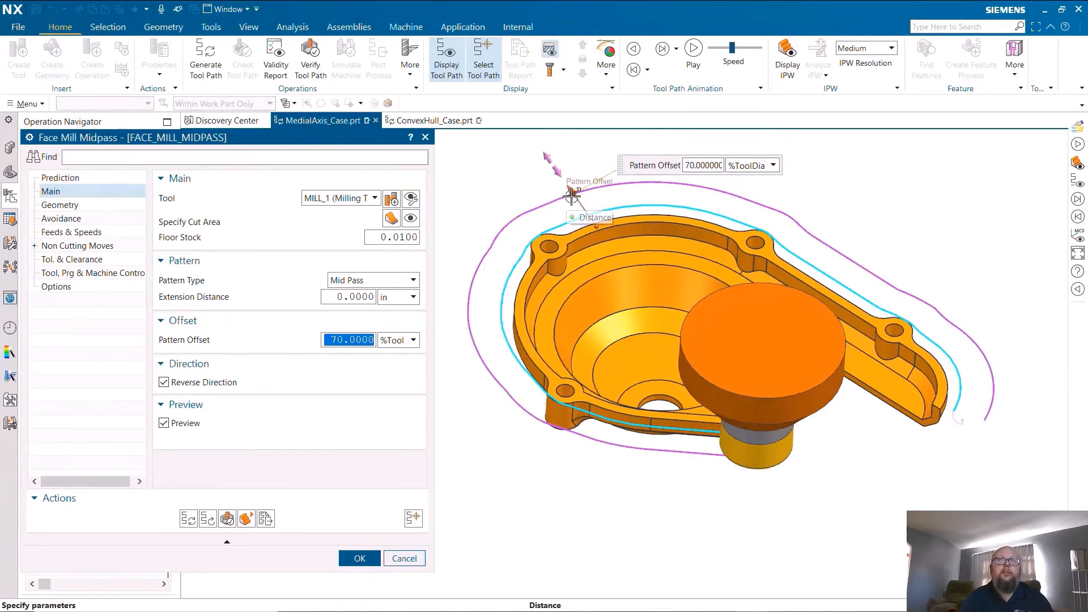
left_click(189, 518)
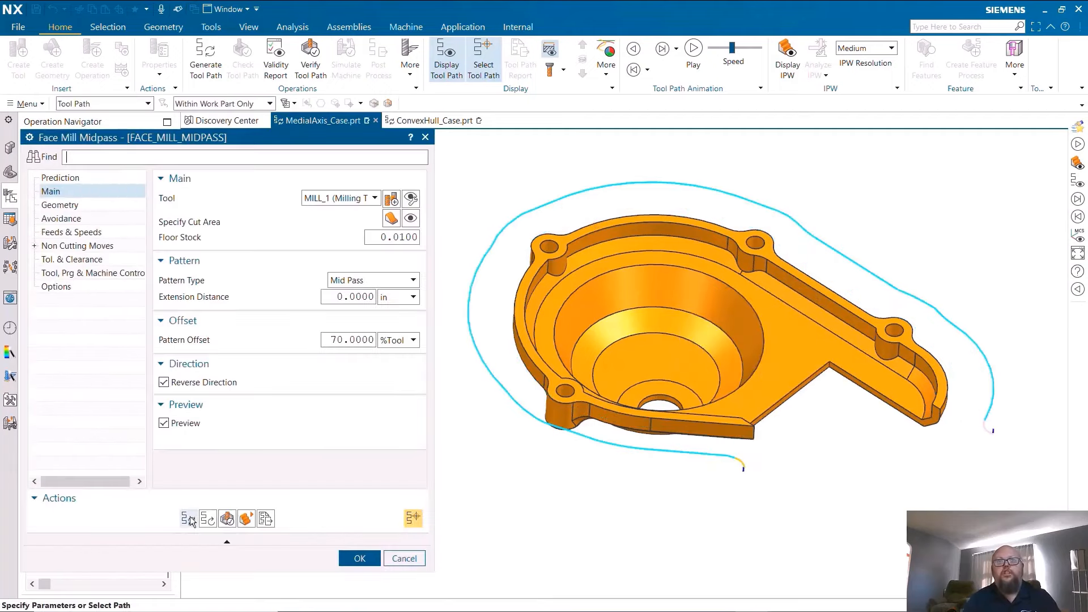
left_click(355, 558)
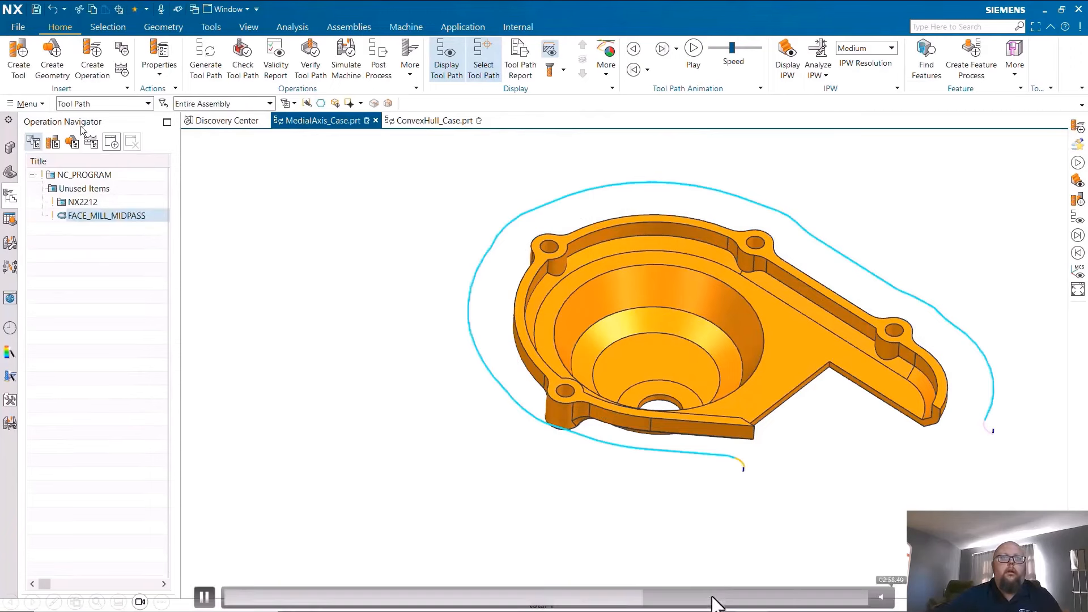
left_click(754, 600)
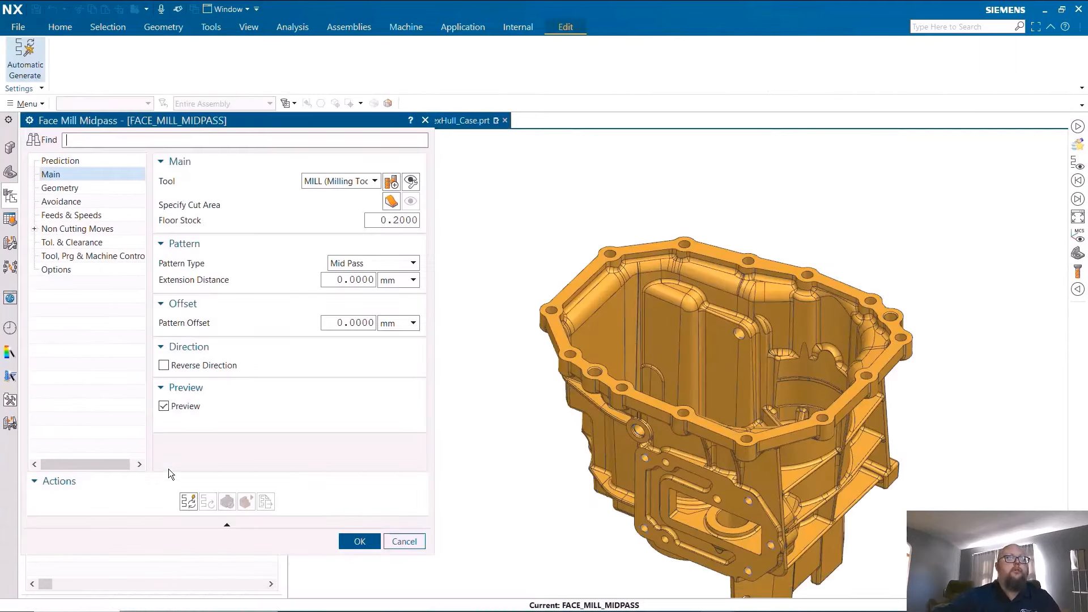
Step: Specify the flat flange face around the case's opening as the cut area of the Face Mill Midpass operation
left_click(394, 208)
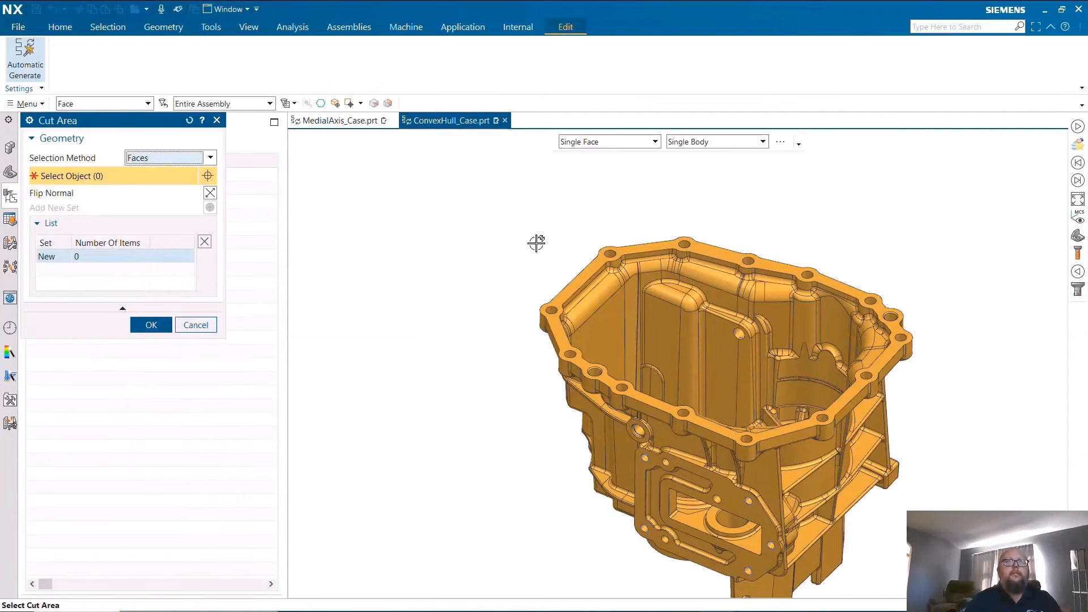
left_click(579, 273)
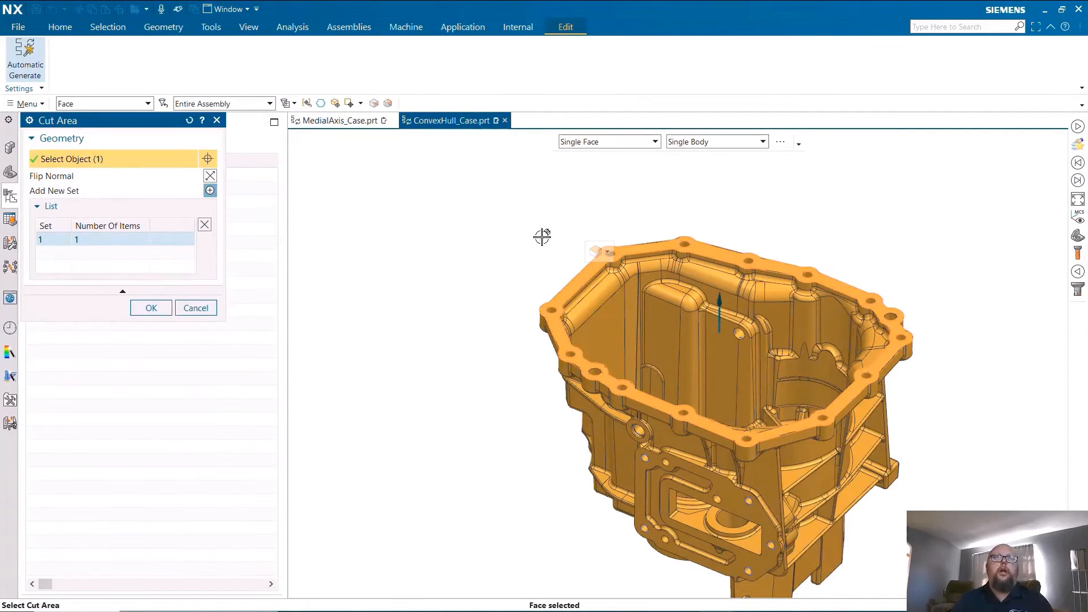
left_click(151, 308)
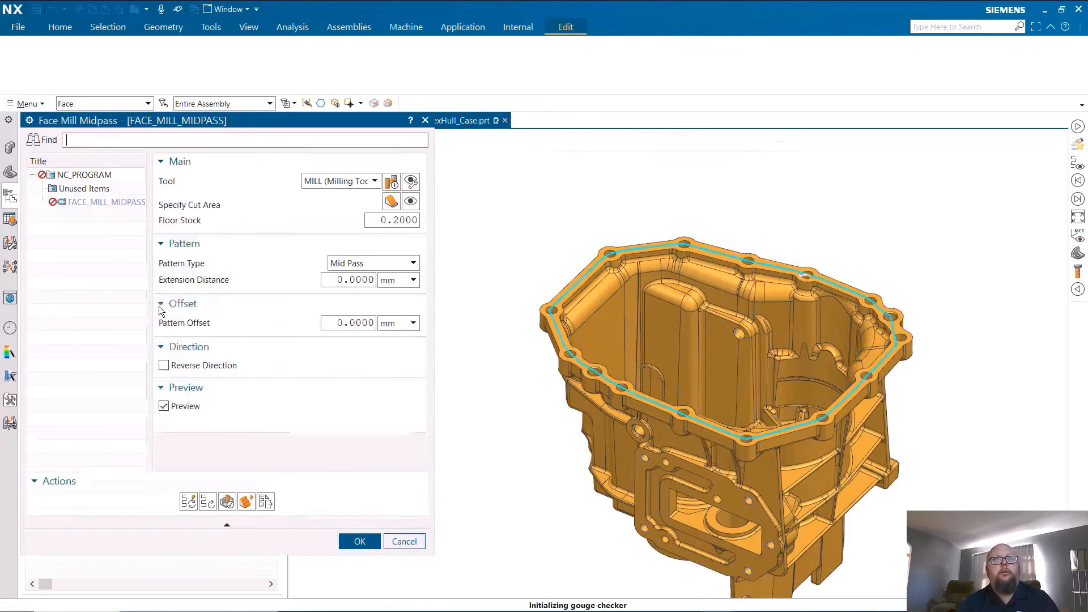
Step: Change the pattern type to Convex Hull, play the tool path, and accept the operation
left_click(394, 264)
mouse_move(386, 291)
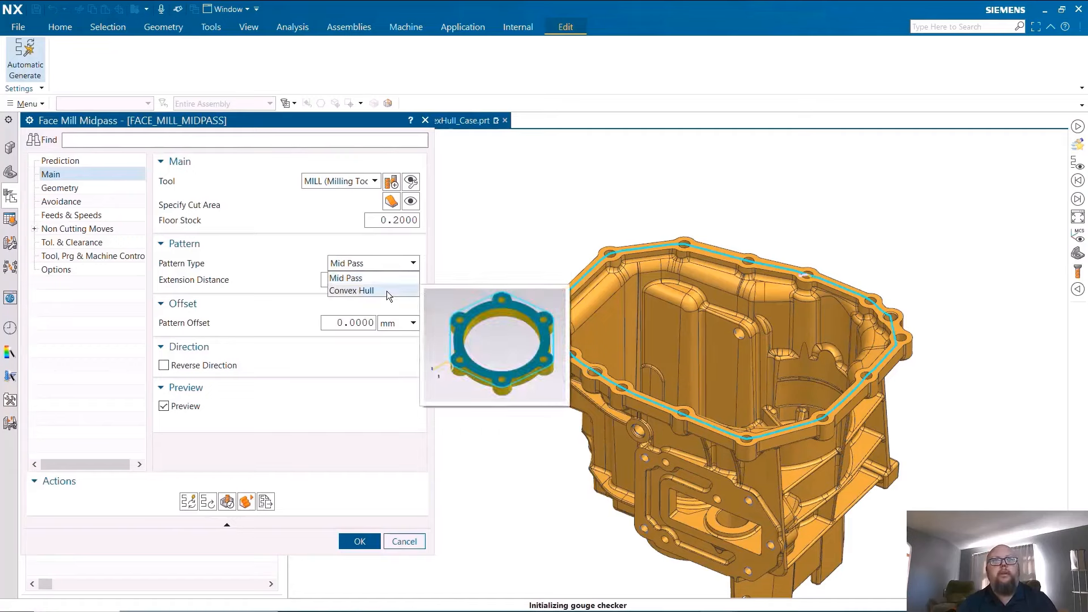
left_click(386, 291)
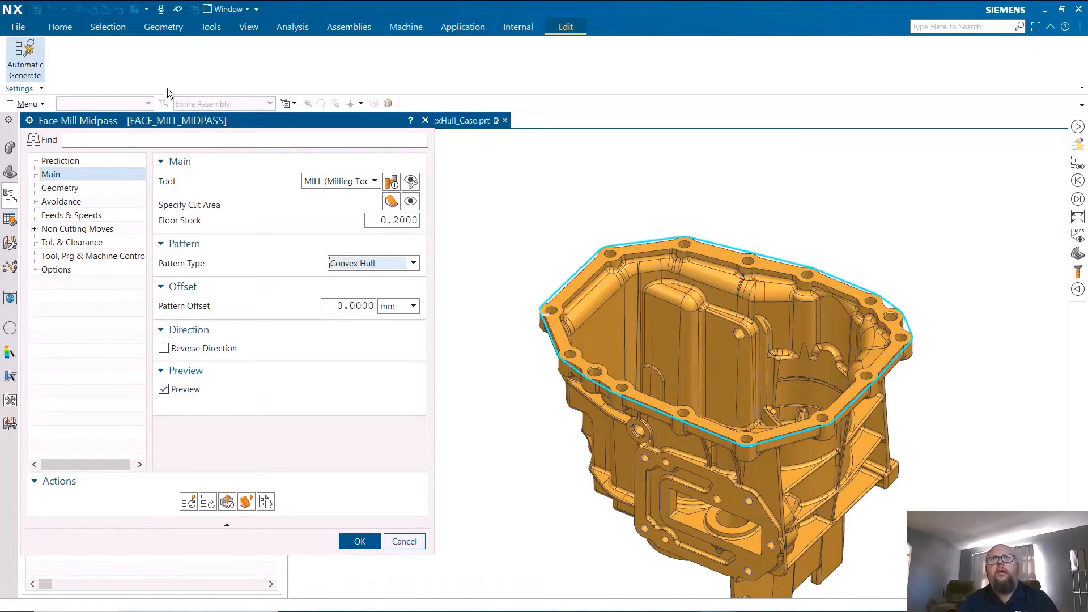
left_click(52, 30)
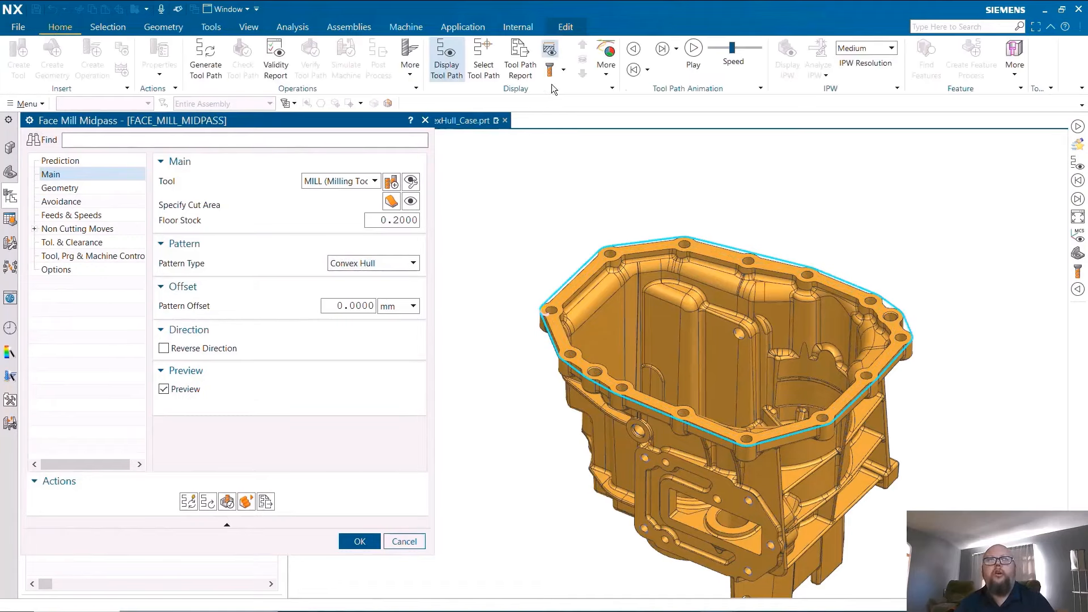
left_click(693, 51)
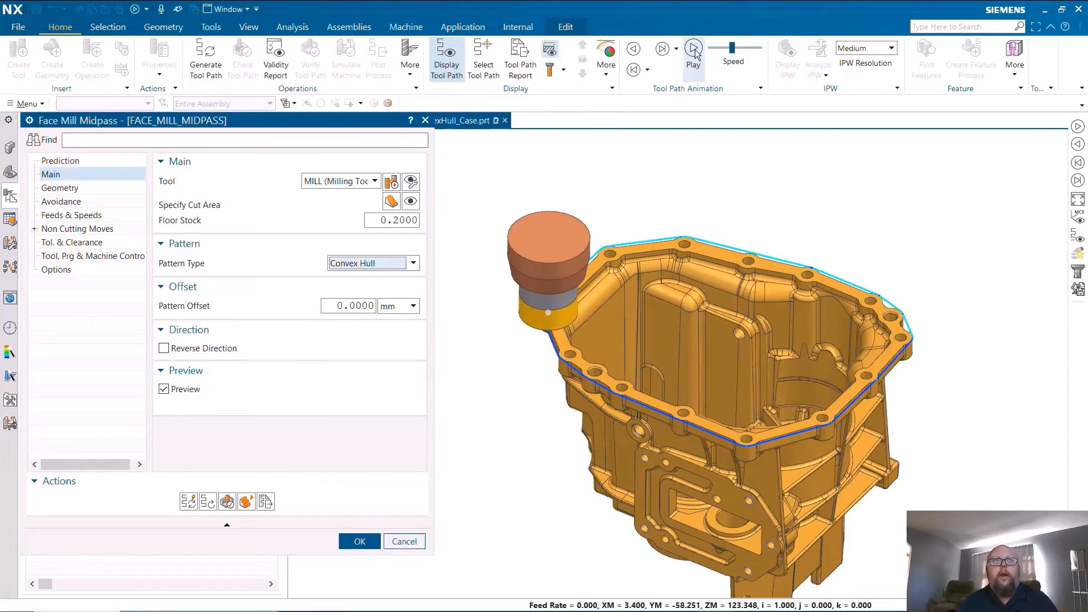
left_click(370, 543)
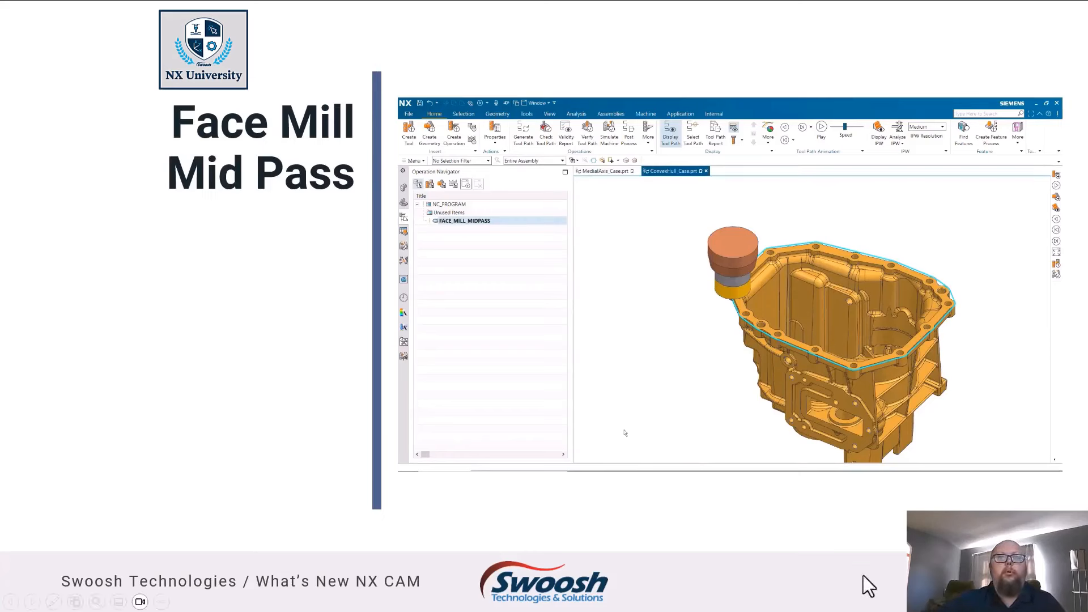
key("Right")
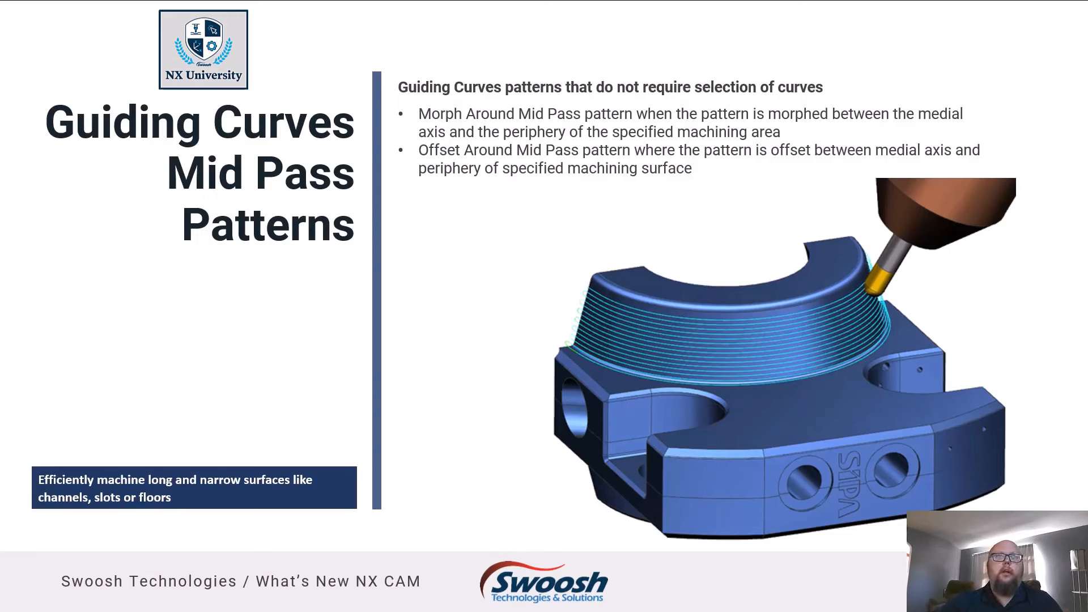
key("Right")
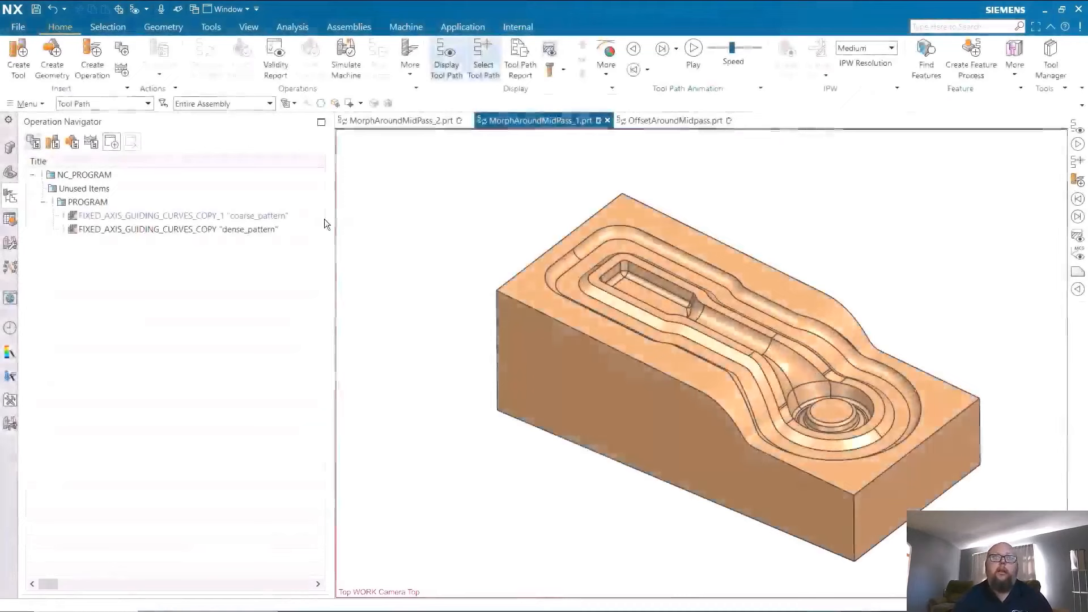
Step: Open the coarse_pattern guiding curves operation in MorphAroundMidPass_1.prt and view its available pattern types
left_click(318, 217)
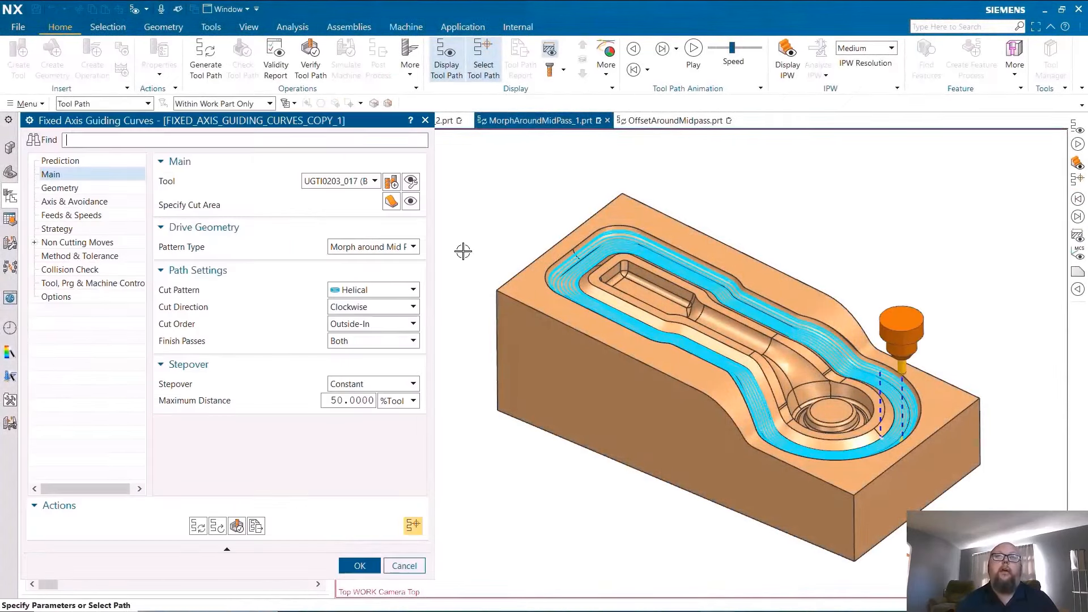
left_click(417, 247)
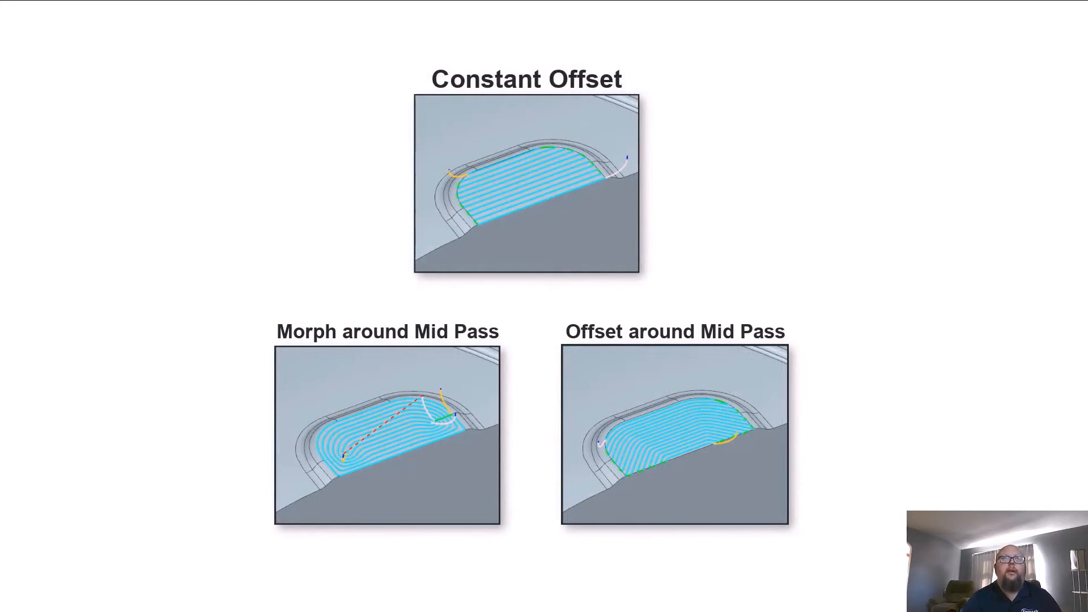
key("Right")
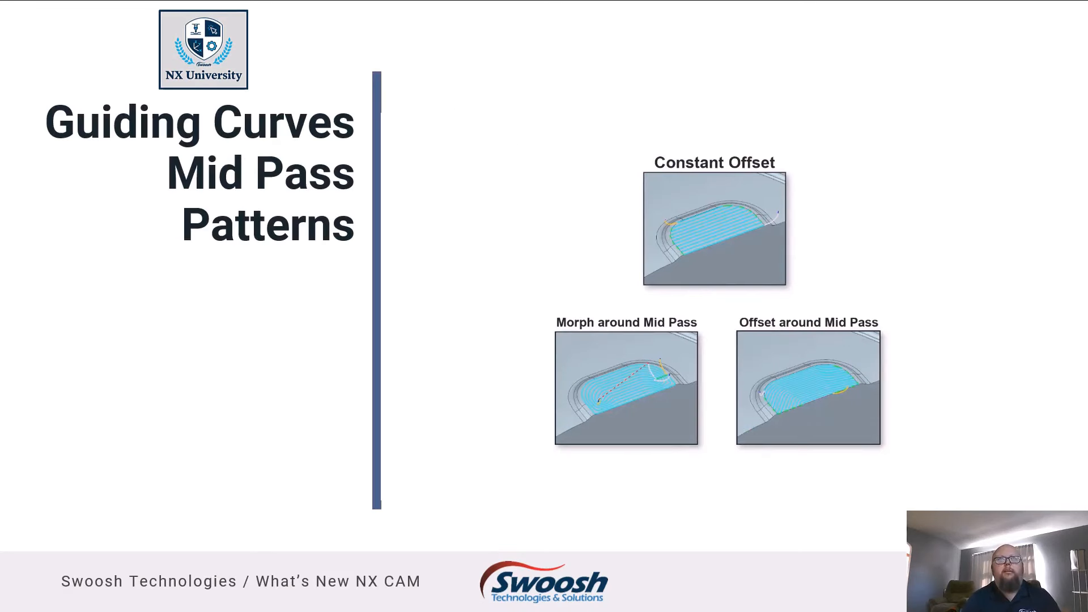
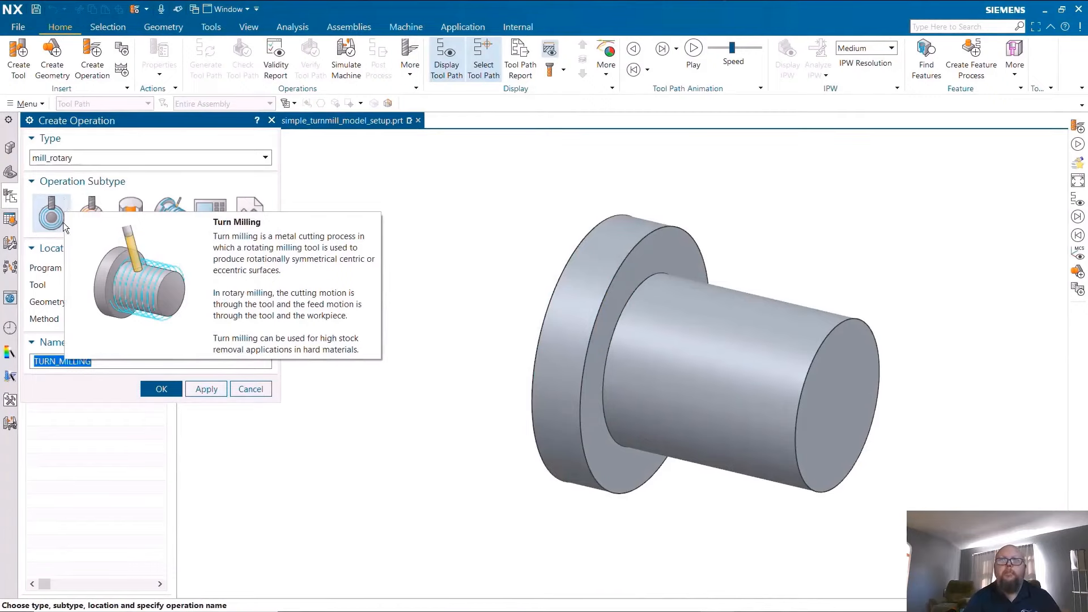
Step: Create a mill_rotary Turn Milling operation named TURN_MILLING and display its part and blank geometry
left_click(148, 388)
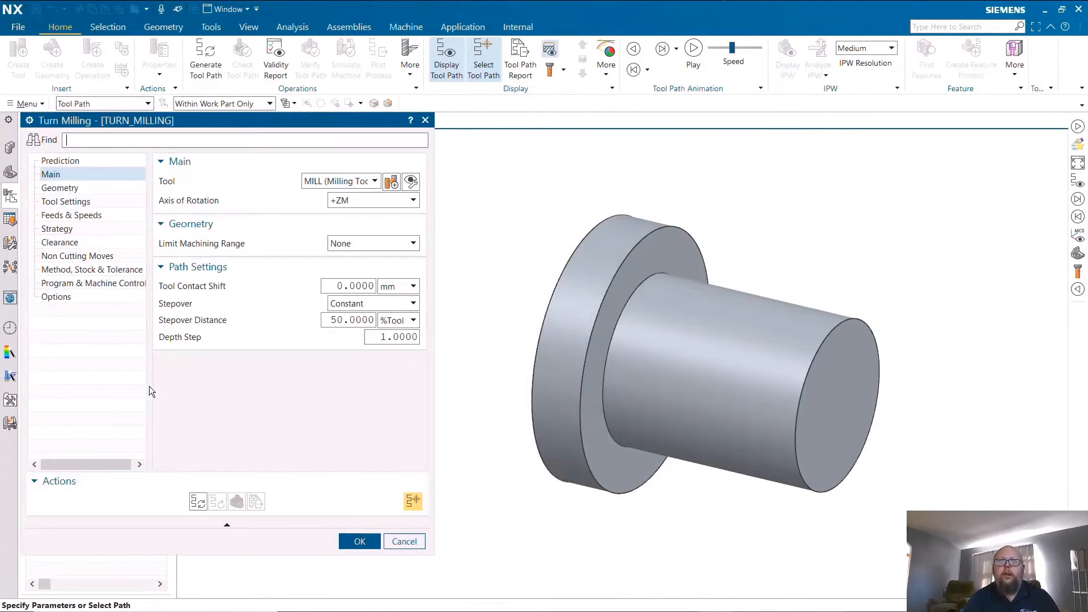
left_click(123, 193)
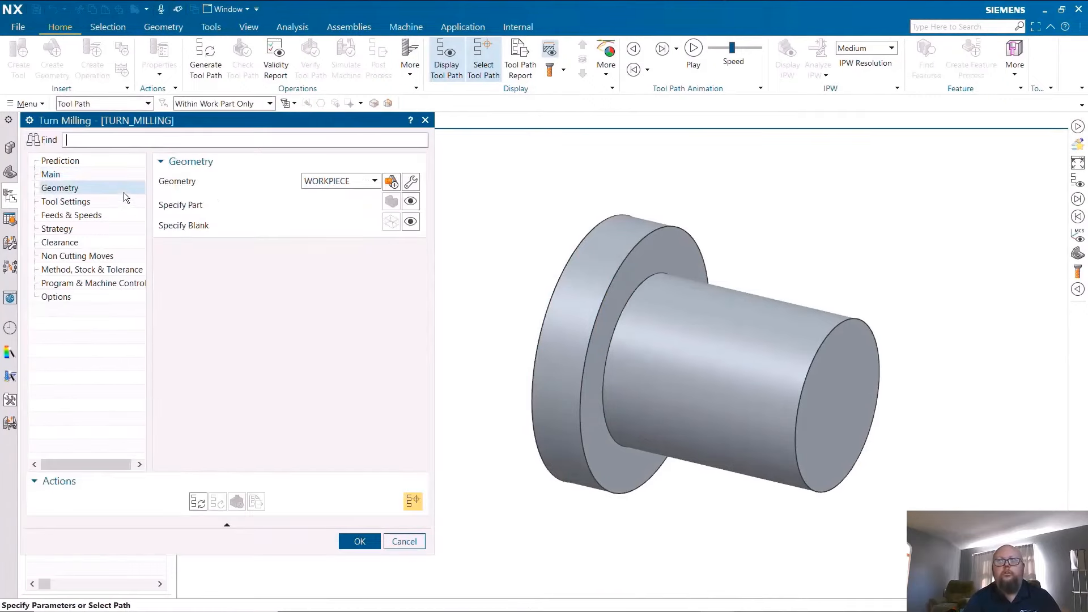
left_click(410, 201)
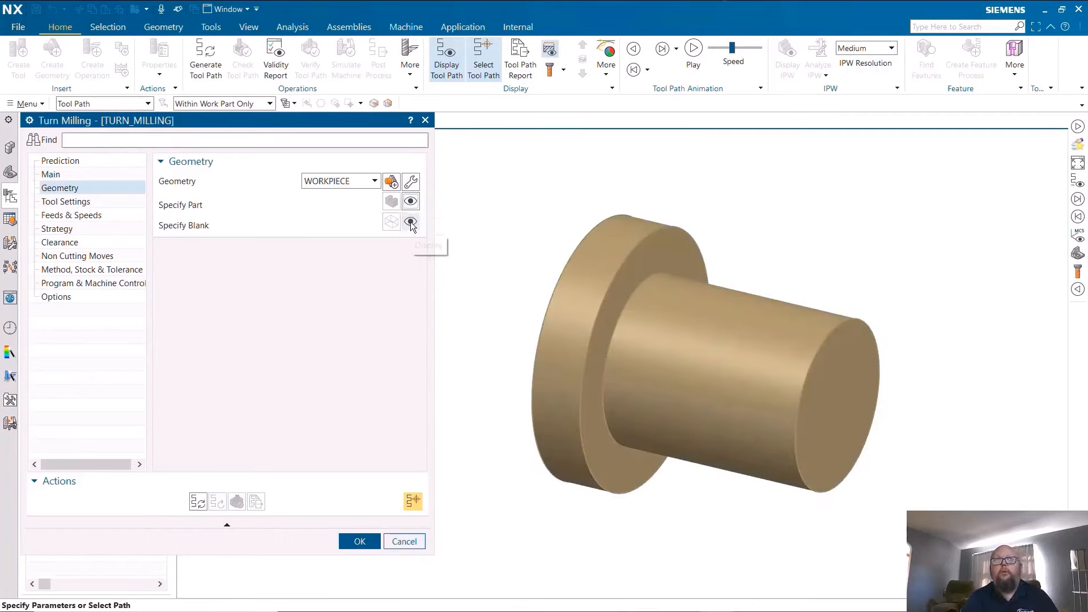
left_click(411, 222)
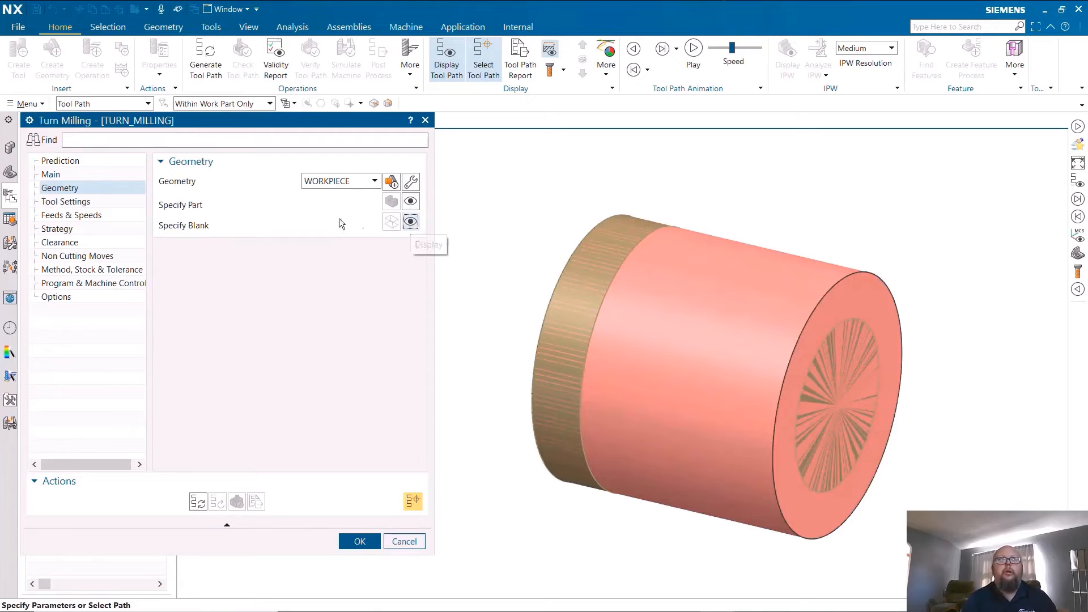
Step: Generate the turn milling tool path with +ZM as the axis of rotation
left_click(127, 173)
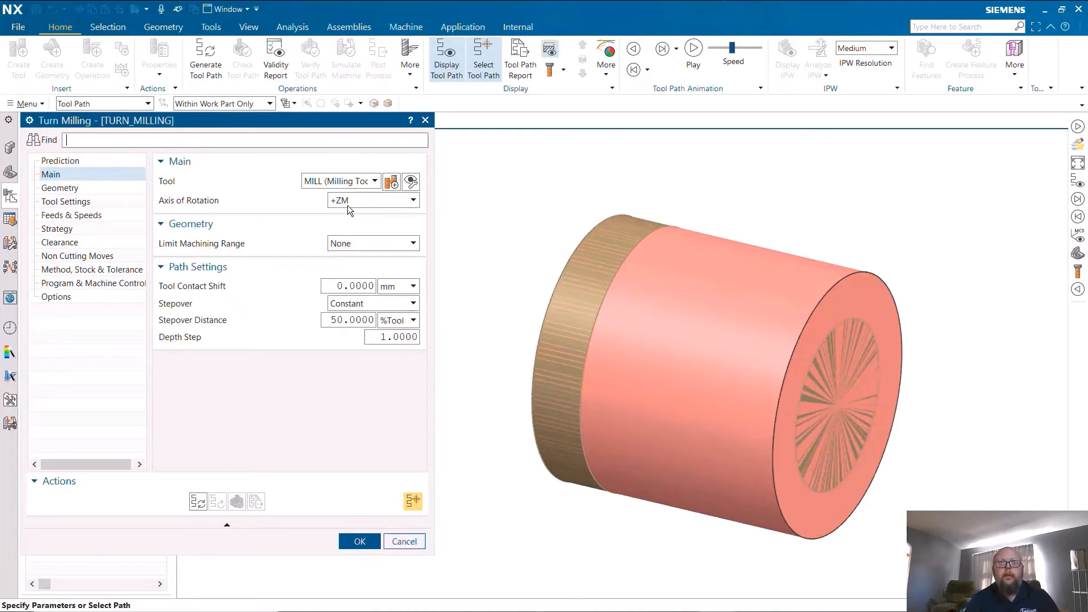
left_click(199, 501)
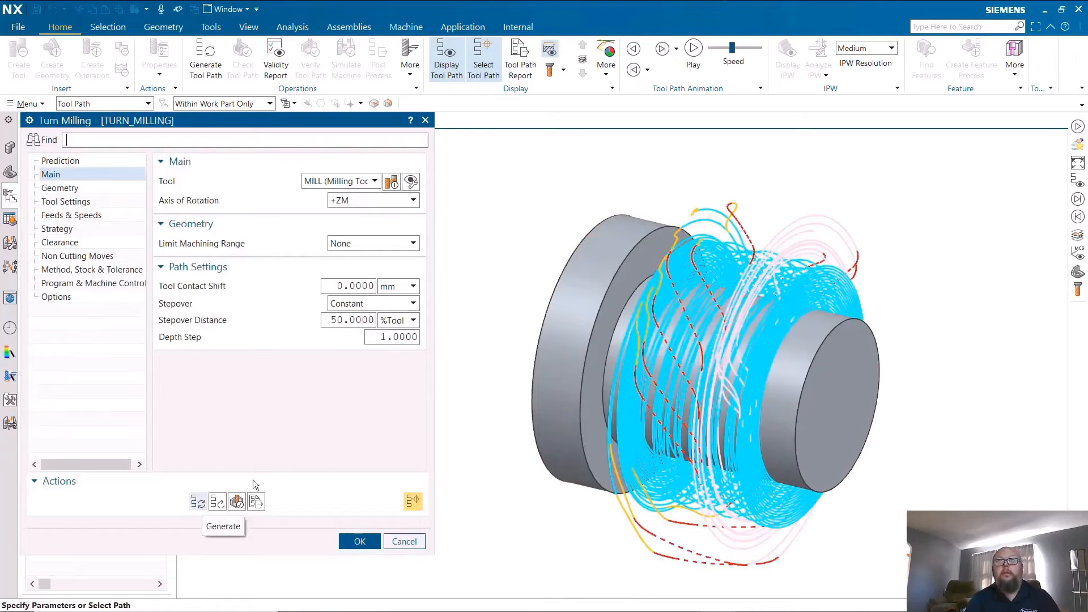
Step: Switch the axis of rotation to Specify to view its vector and point options, and set it back to +ZM
left_click(387, 201)
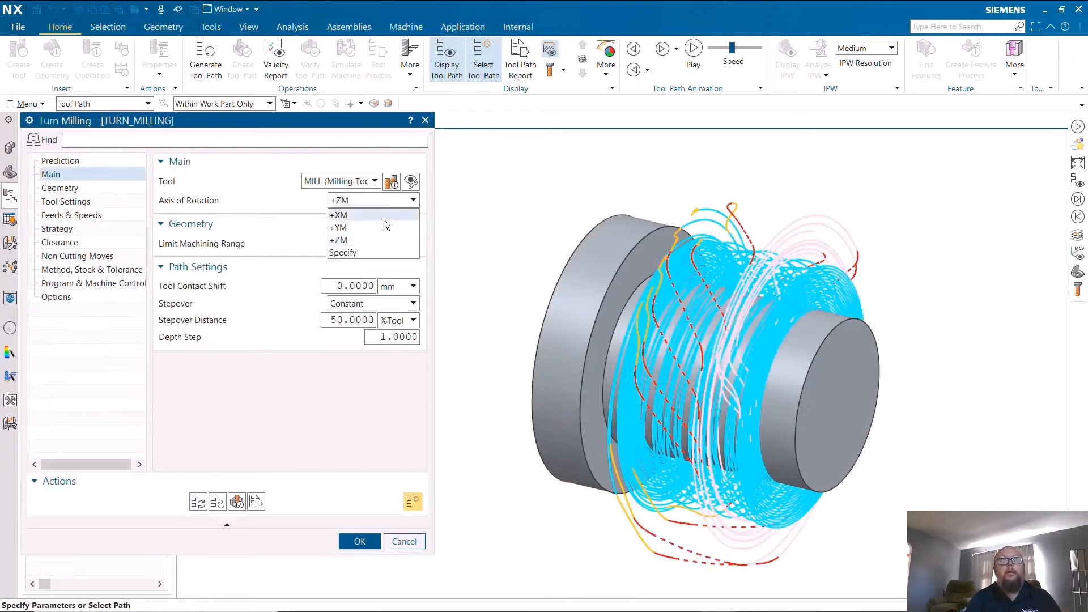
left_click(388, 251)
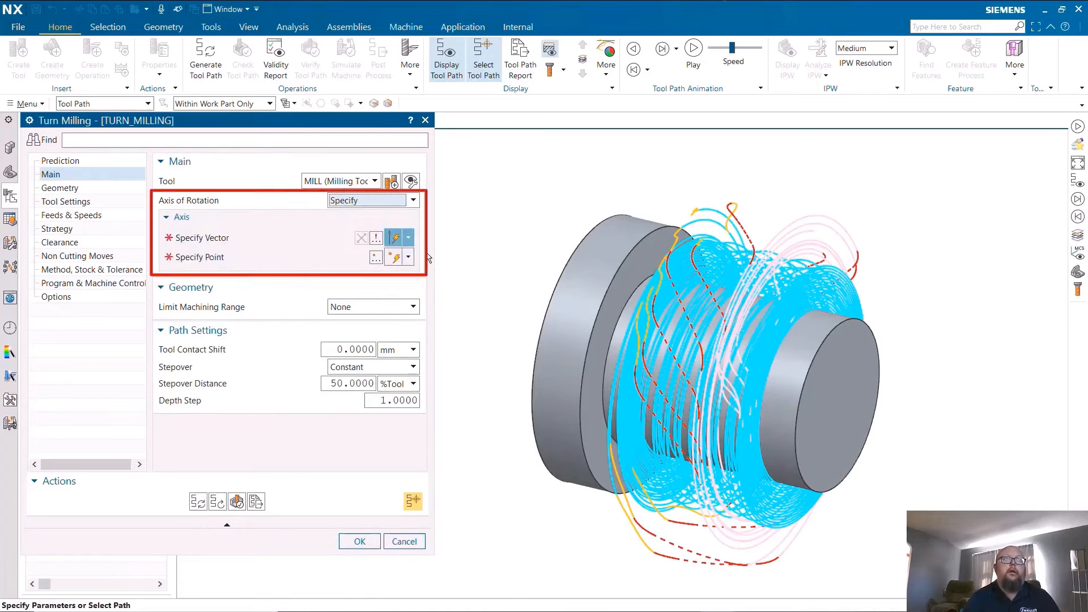
left_click(414, 201)
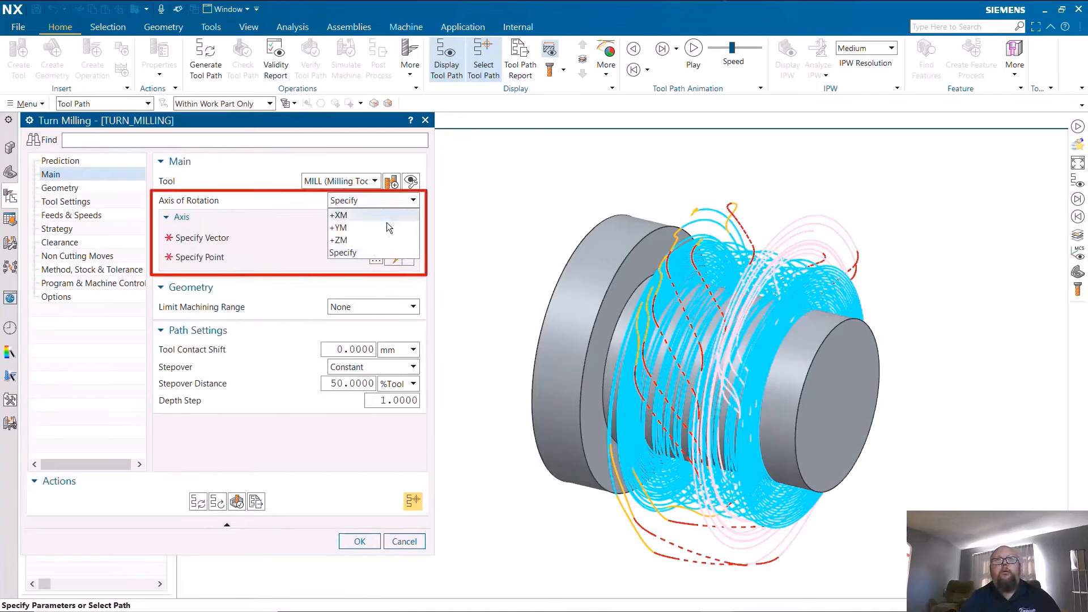
left_click(372, 241)
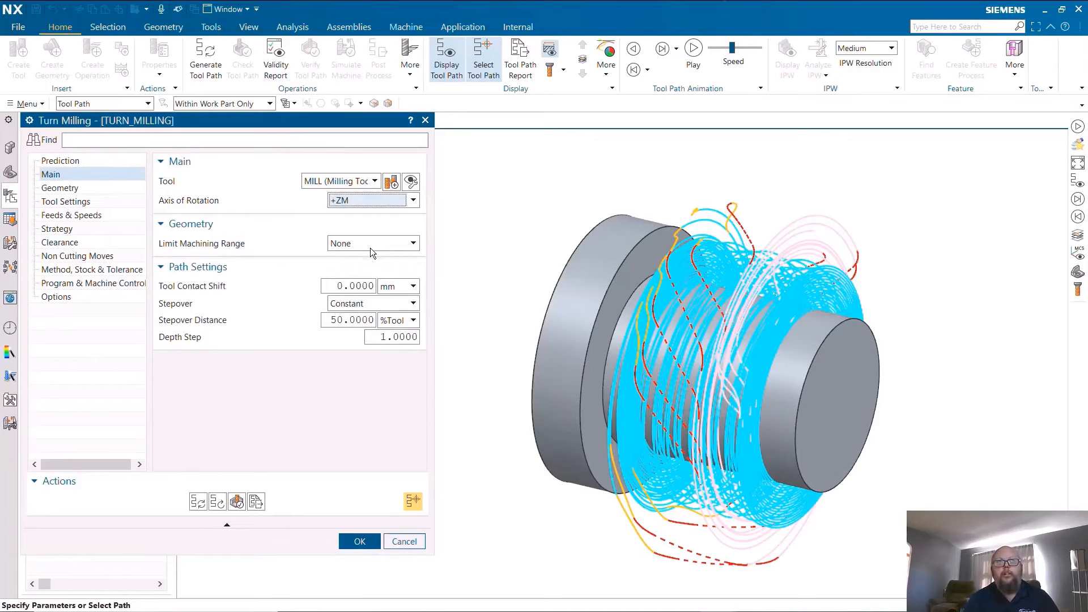
Step: Limit the machining range axially and radially with a minimum machining radius of 38.5, and regenerate the tool path
left_click(371, 252)
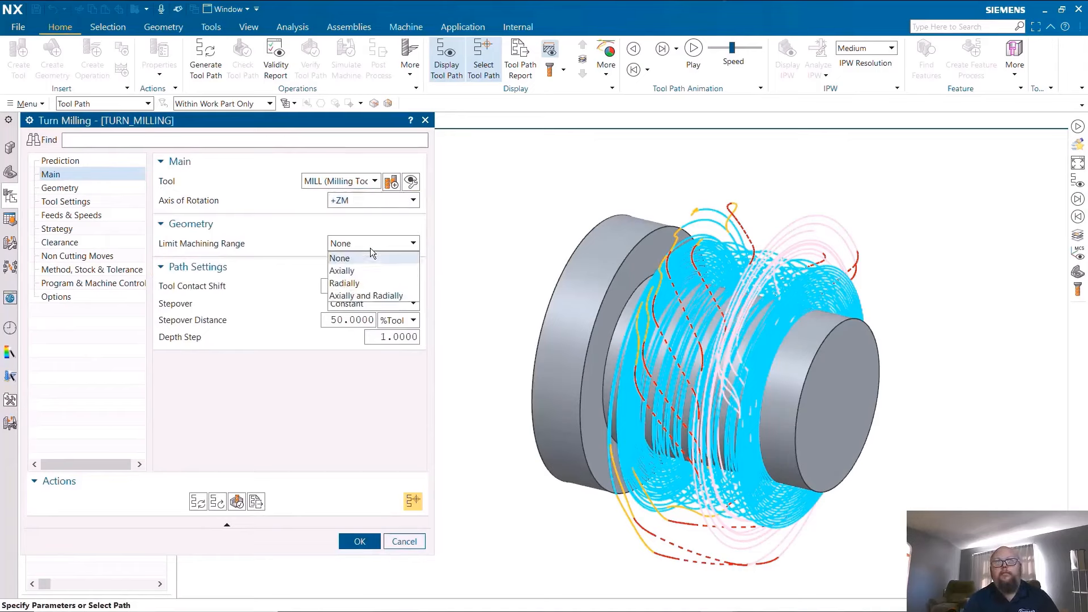
left_click(381, 296)
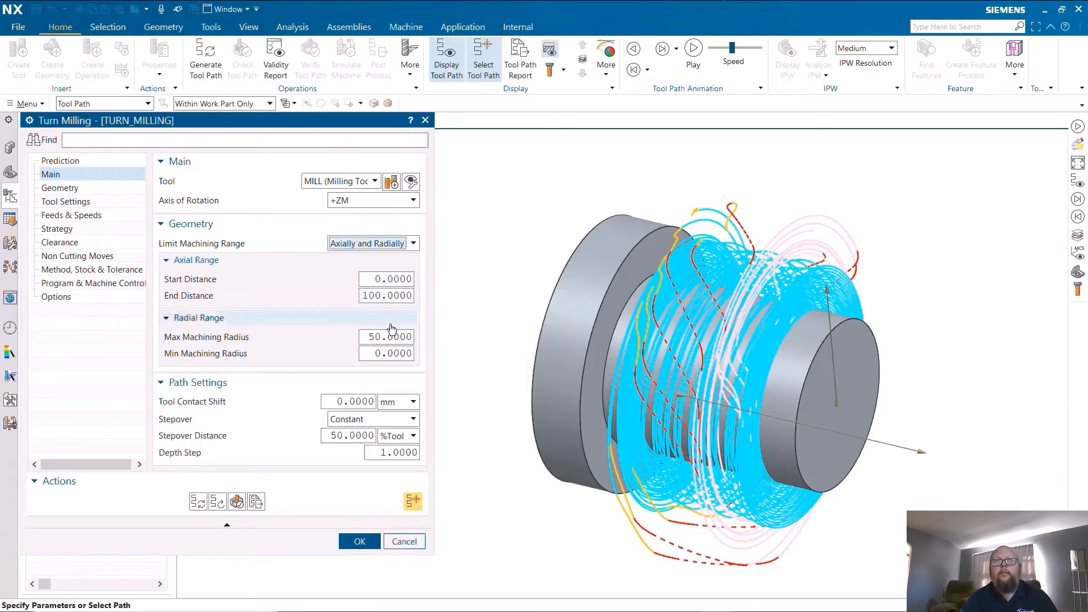
left_click(396, 354)
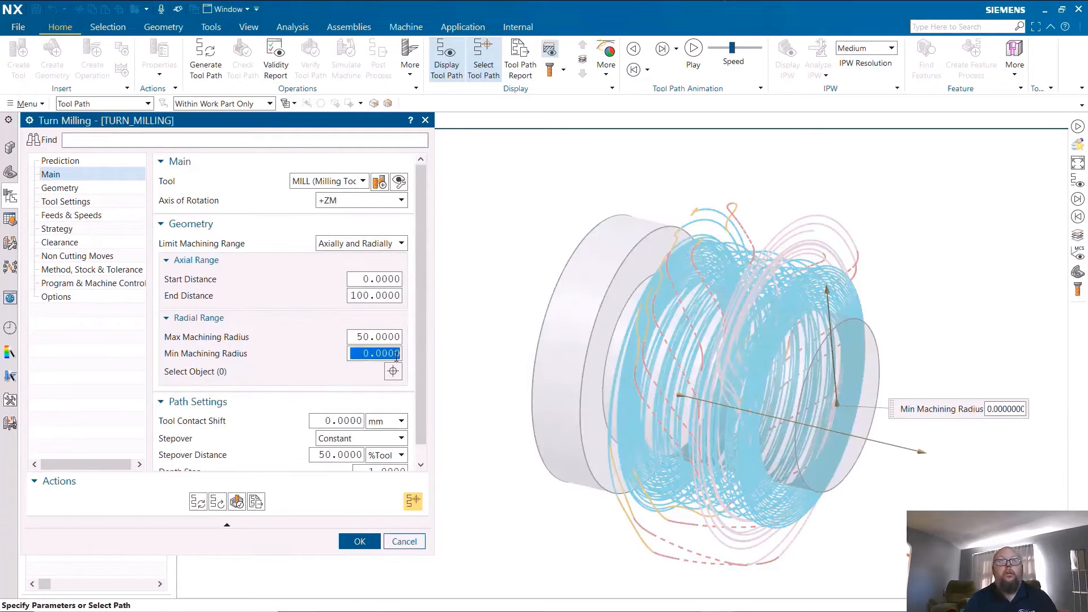
type("38.5")
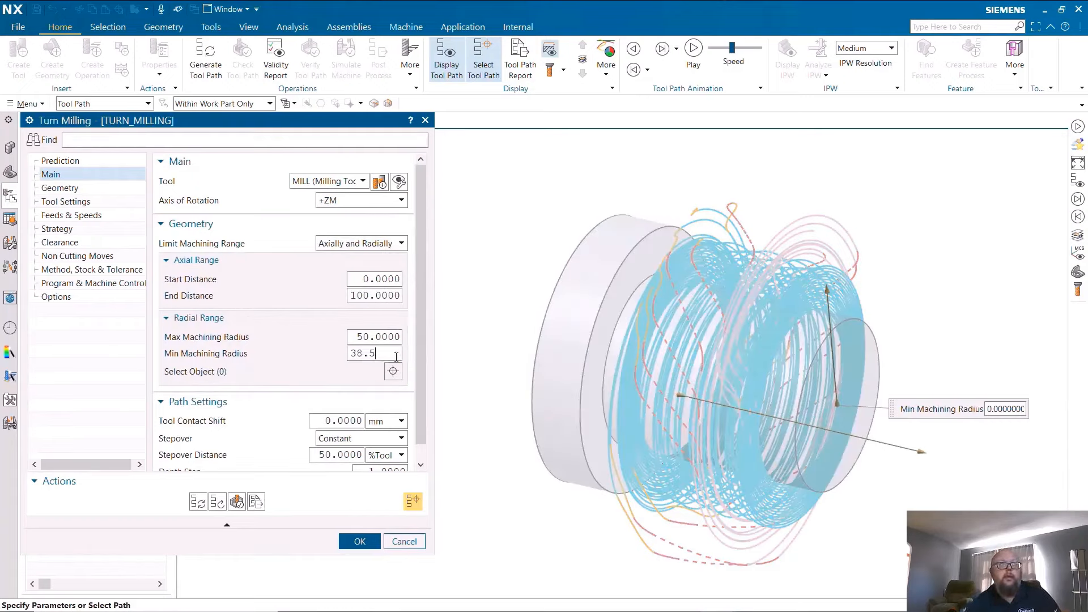
key("Return")
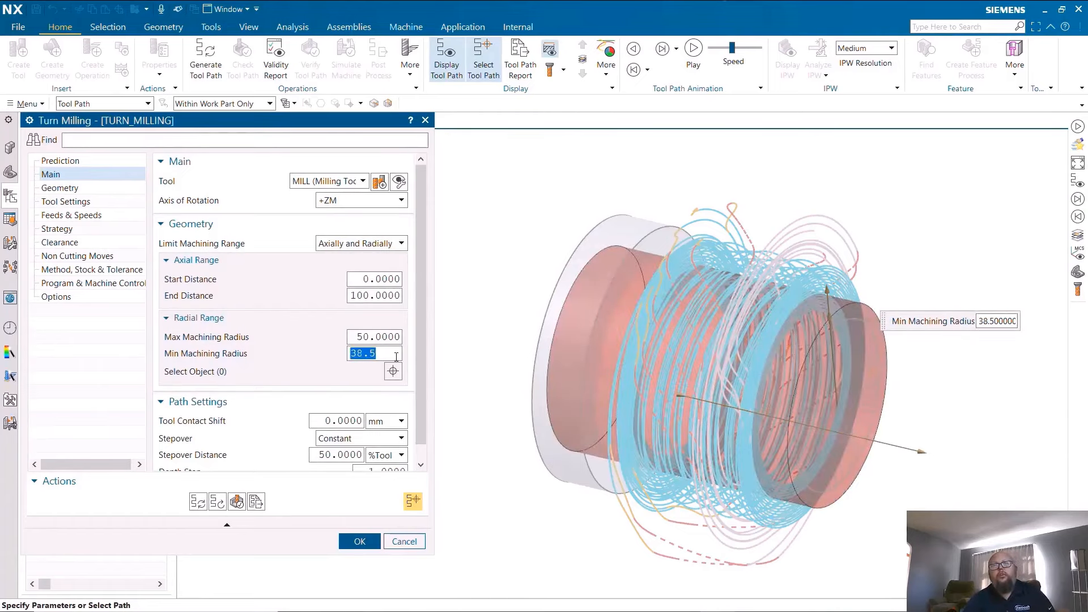
left_click(199, 502)
left_click(199, 502)
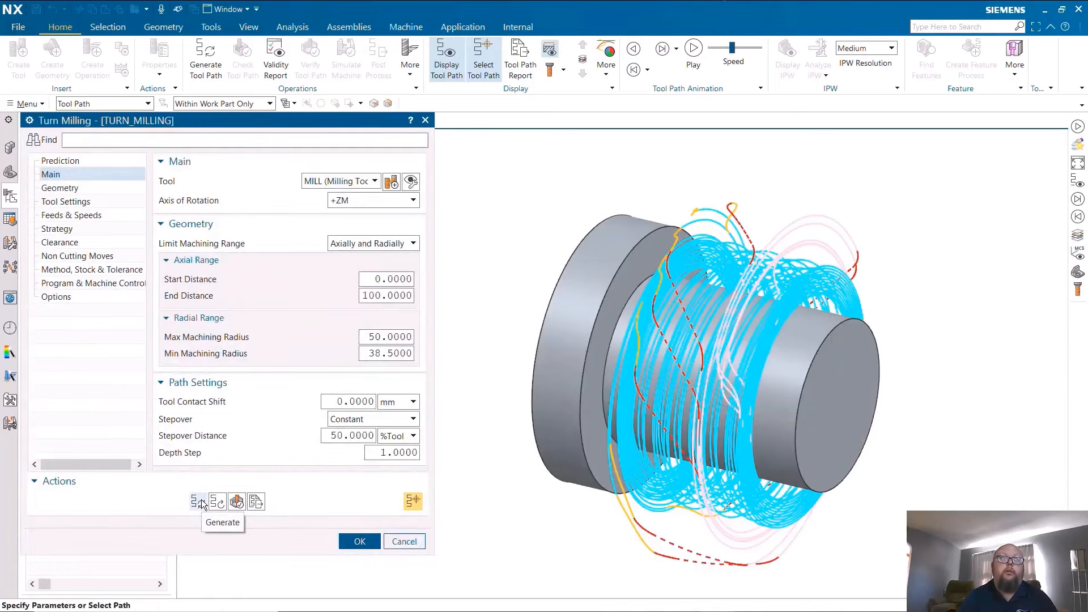
Step: Set the stepover to Scallop with a maximum scallop height of 0.5 and regenerate the tool path
left_click(365, 420)
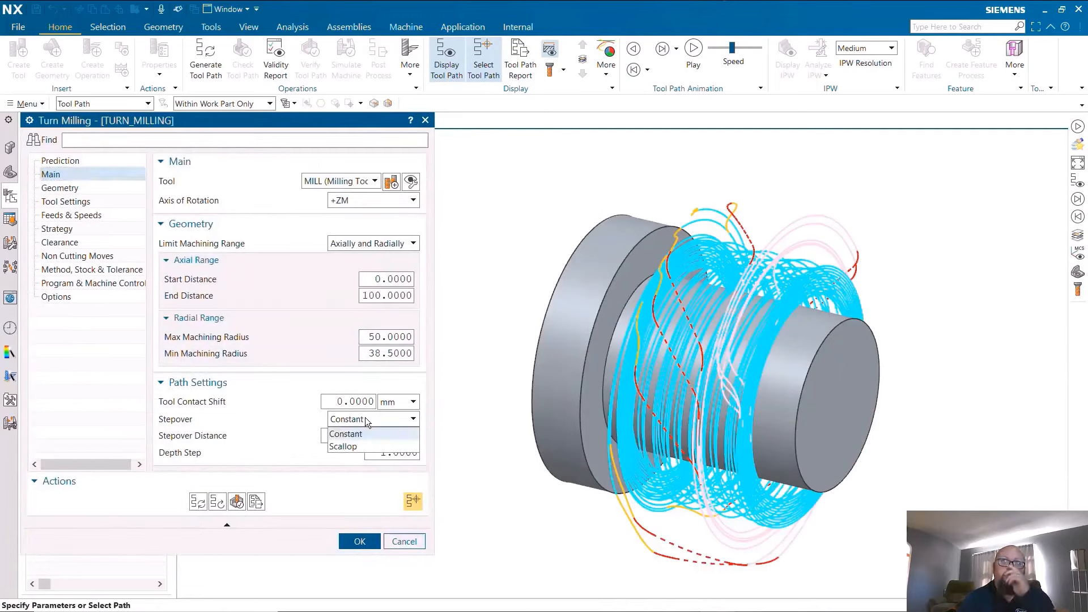
left_click(361, 447)
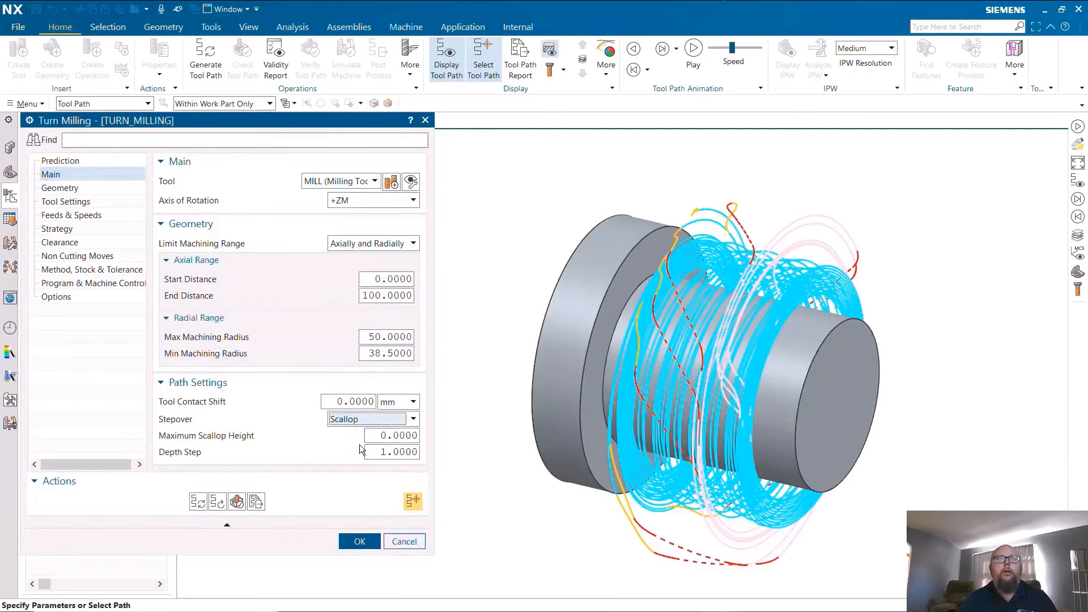
left_click(386, 435)
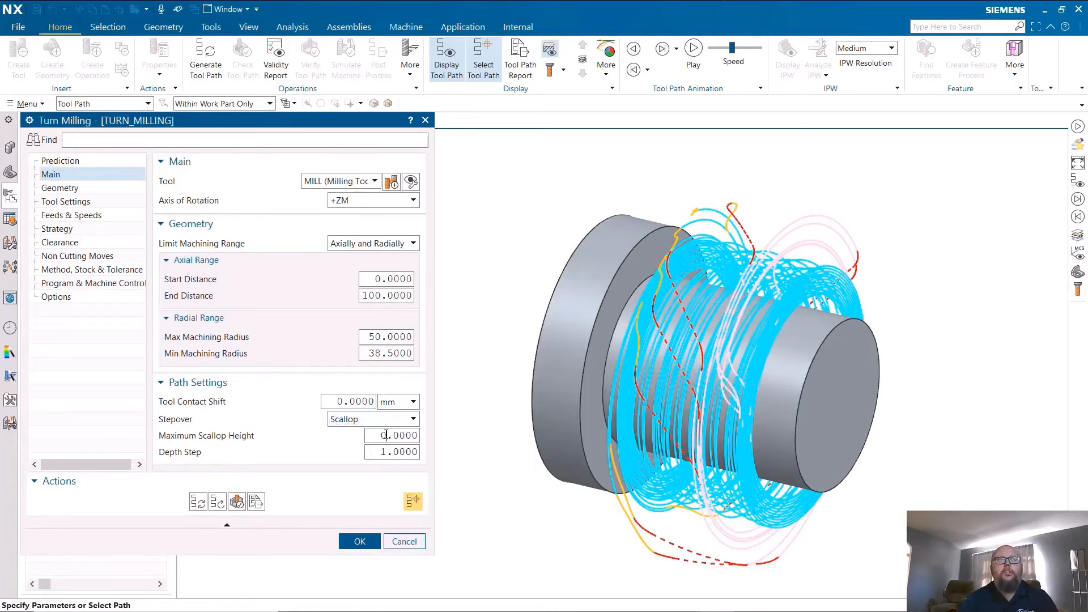
type(".5")
key("Return")
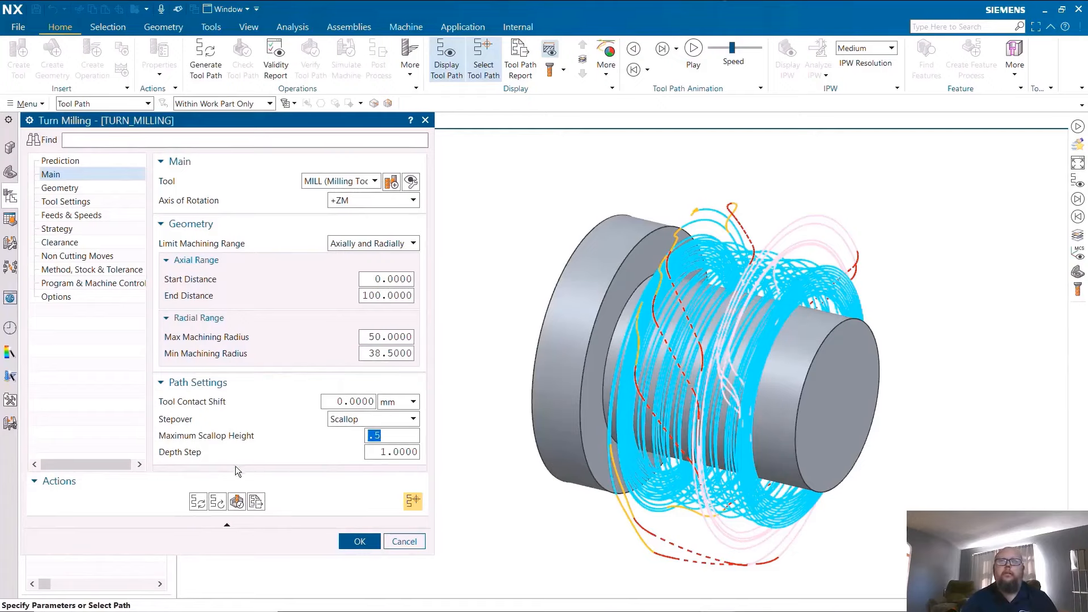
left_click(200, 502)
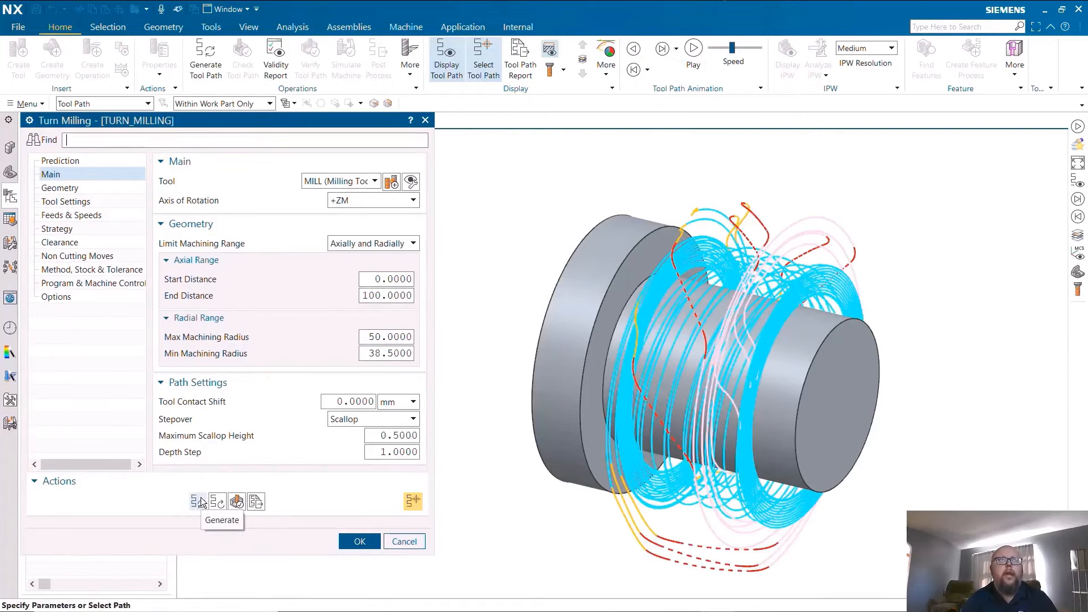
Step: Change the engage type of the non cutting moves to Tangential and regenerate the tool path
left_click(108, 255)
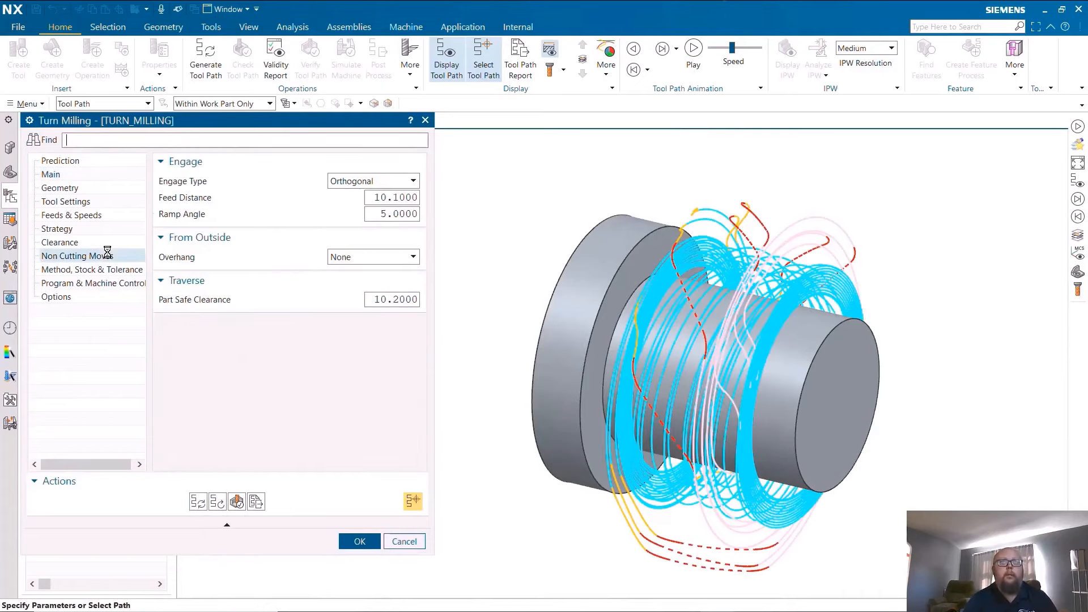
left_click(378, 181)
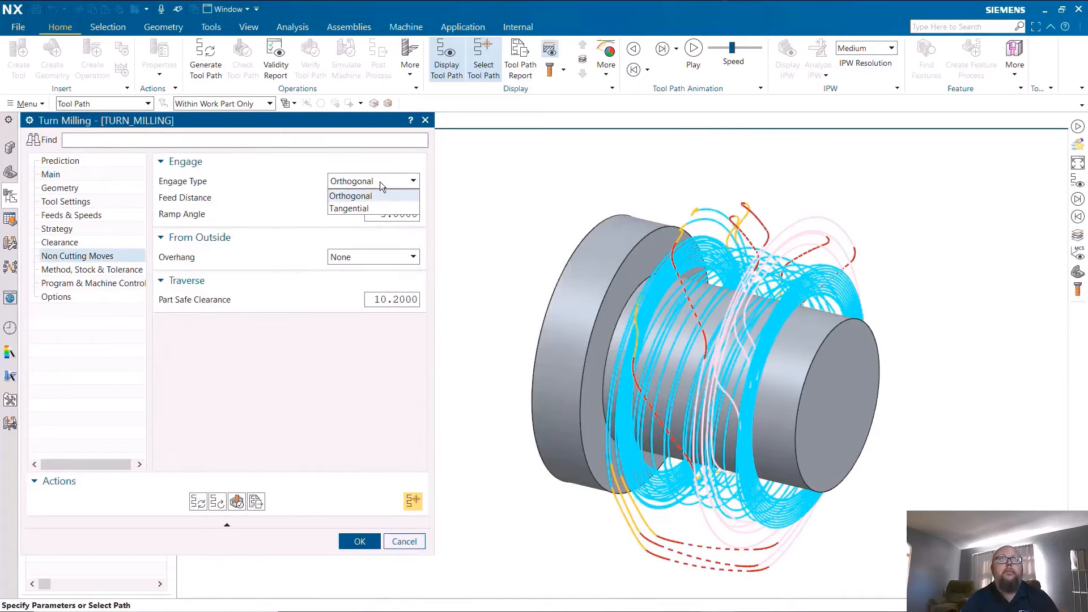
left_click(363, 210)
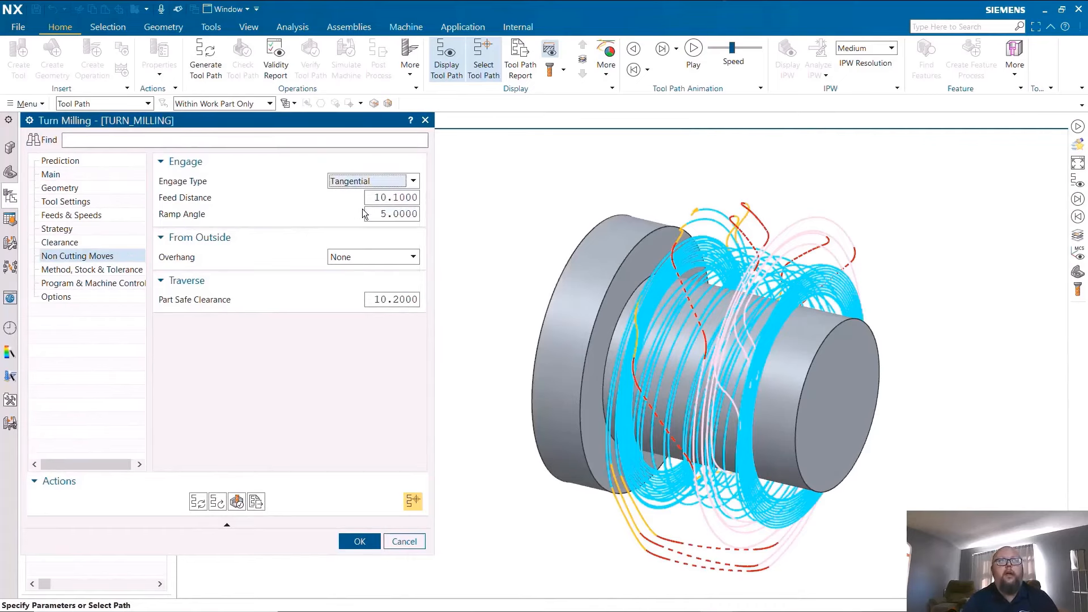
left_click(196, 503)
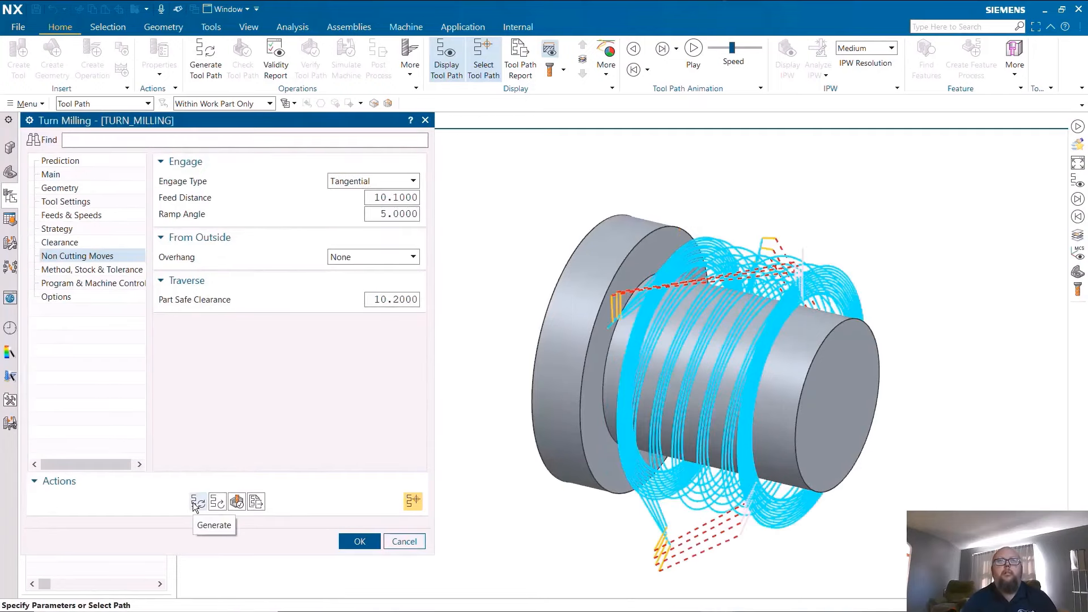
Step: Accept the Turn Milling operation after reviewing its strategy settings, and play its tool path with the in-process workpiece displayed
left_click(99, 227)
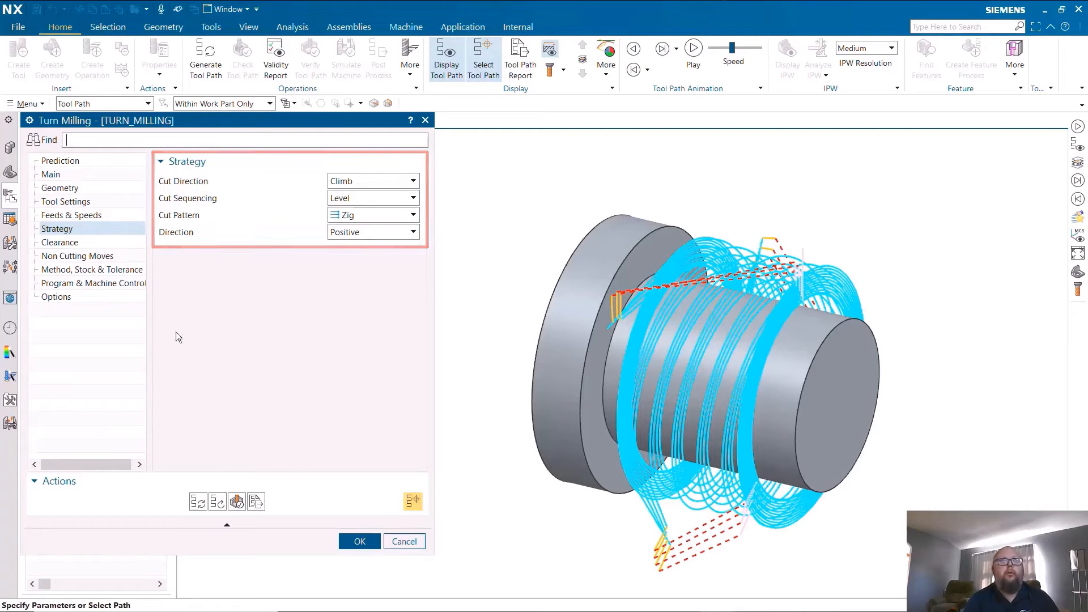
left_click(360, 542)
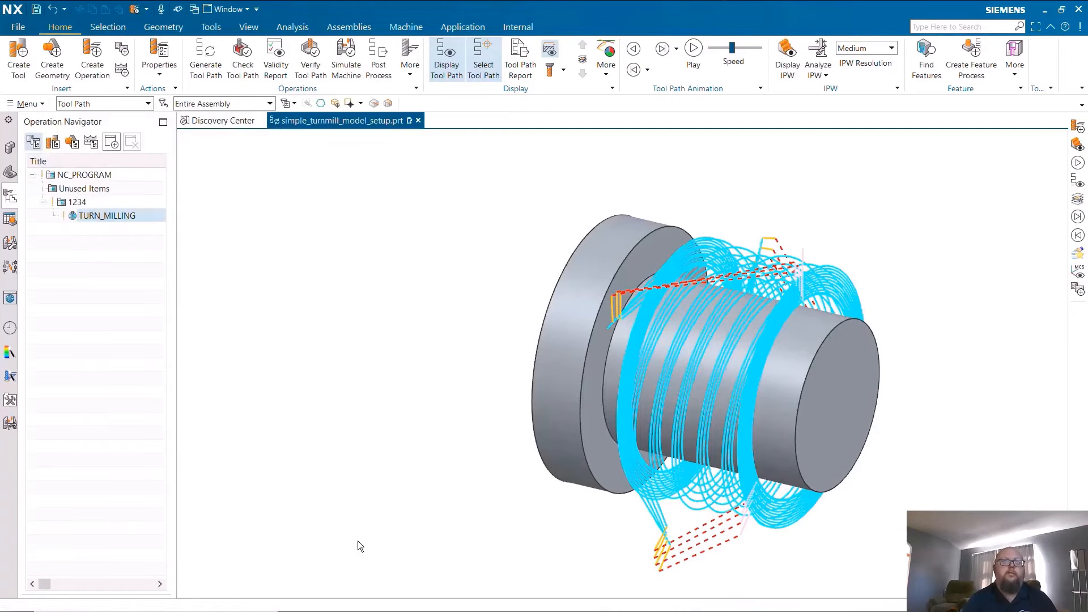
left_click(788, 52)
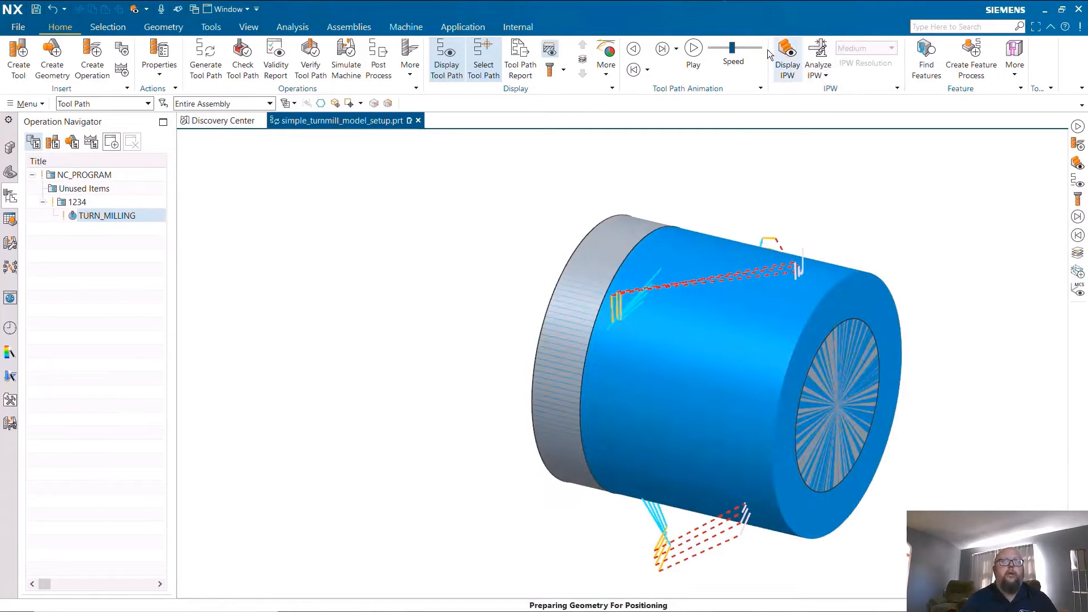
left_click(694, 48)
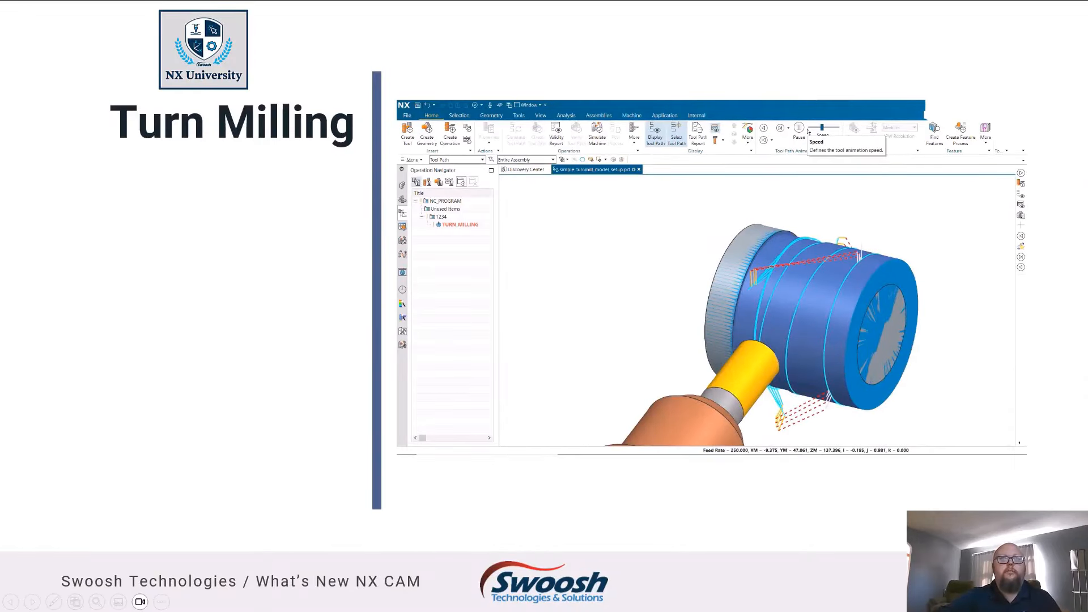
key("Right")
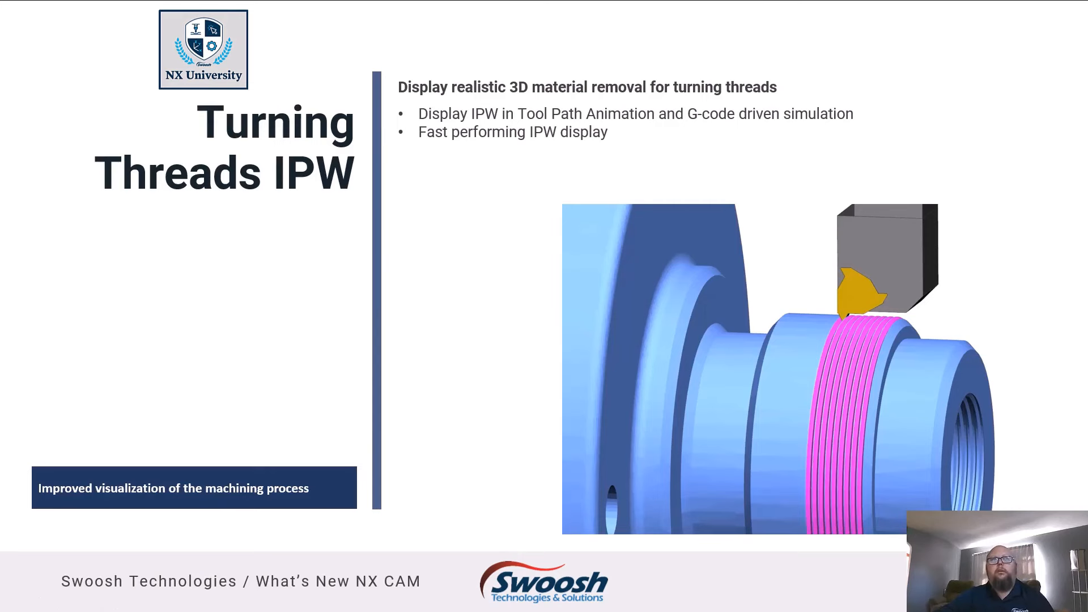
key("Right")
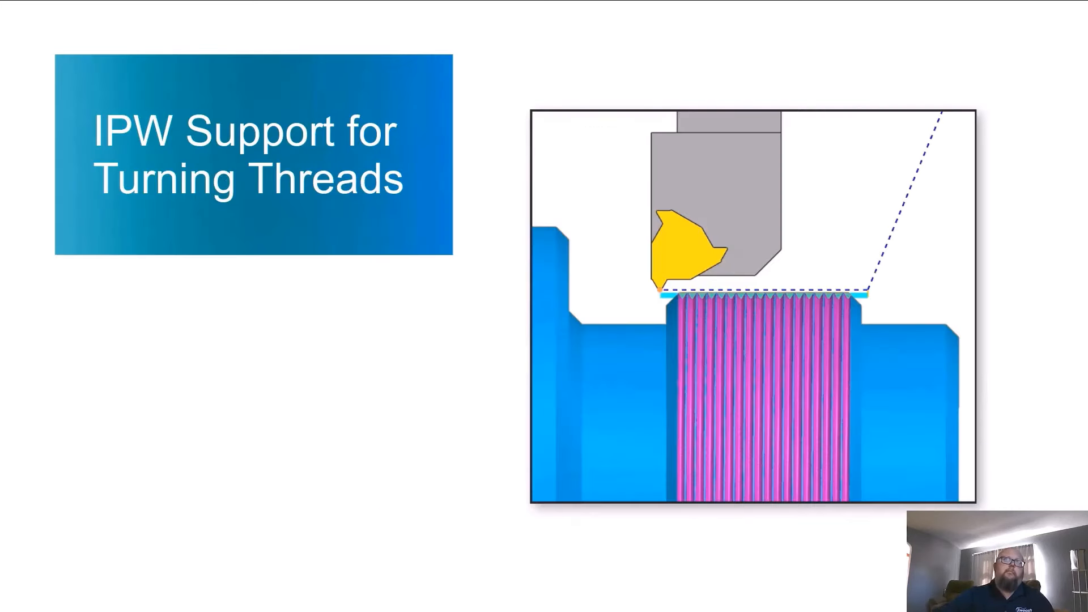
key("Right")
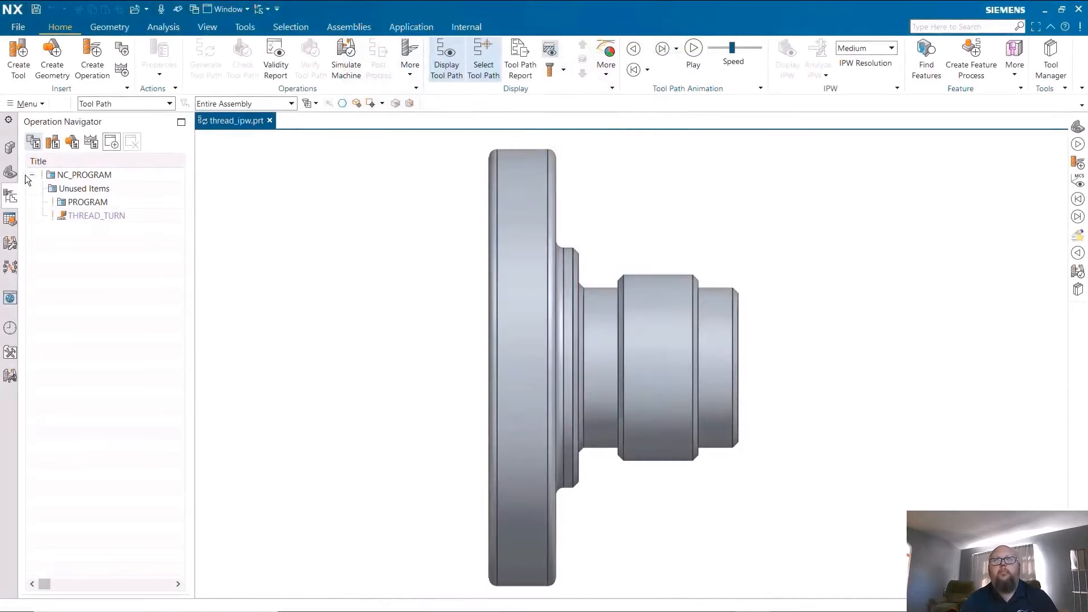
Step: Hide the flange_part_nx1953_model component in thread_ipw.prt and return to the list of operations
left_click(9, 147)
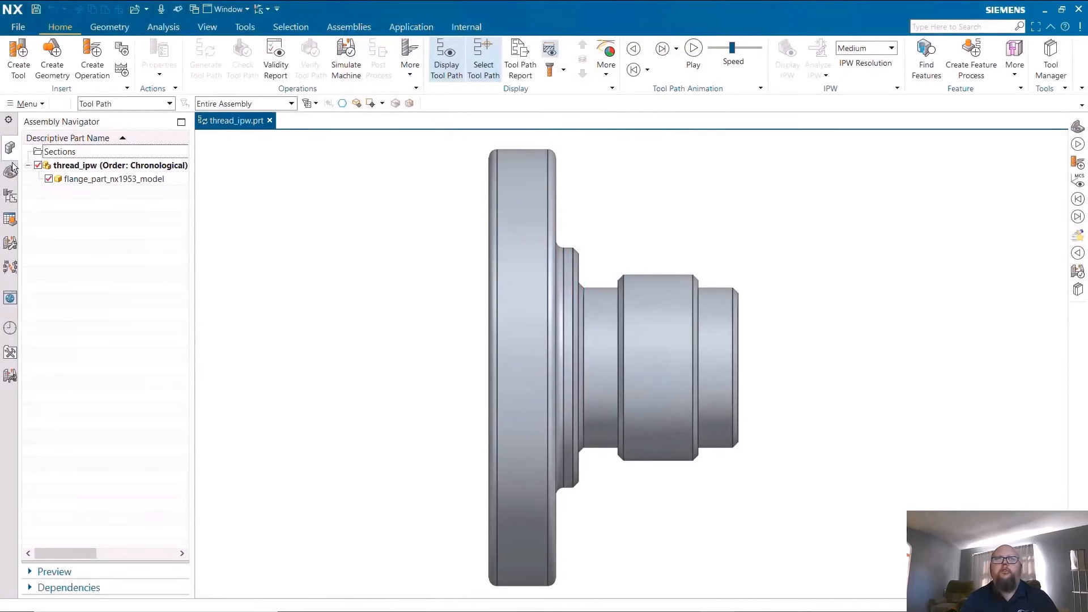
left_click(49, 179)
left_click(10, 196)
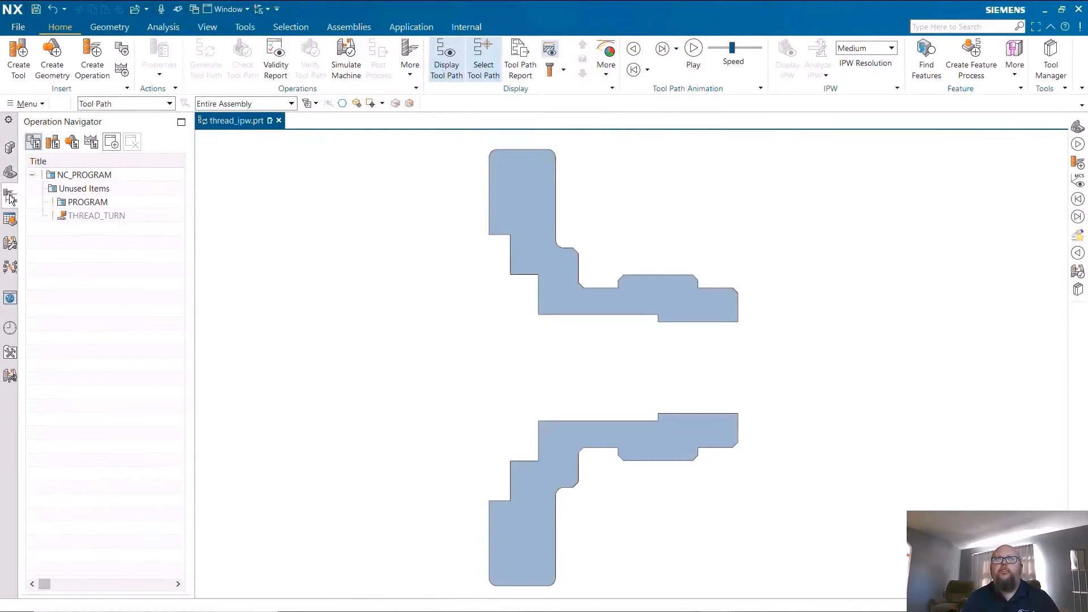
Step: Play the THREAD_TURN tool path with the in-process workpiece displayed, pause it, and inspect the cut threads up close
left_click(66, 216)
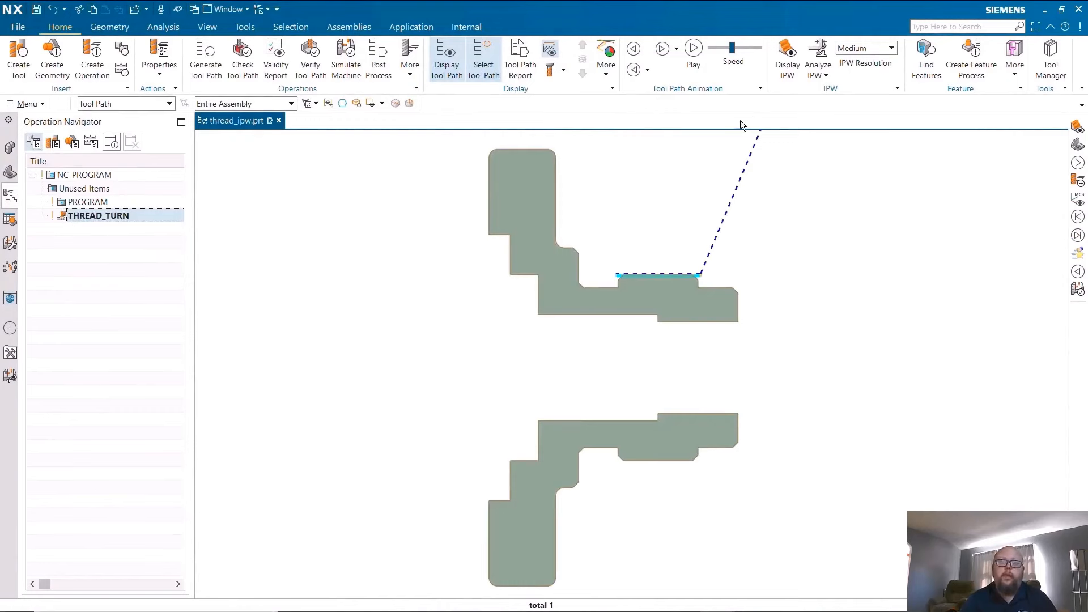
left_click(788, 52)
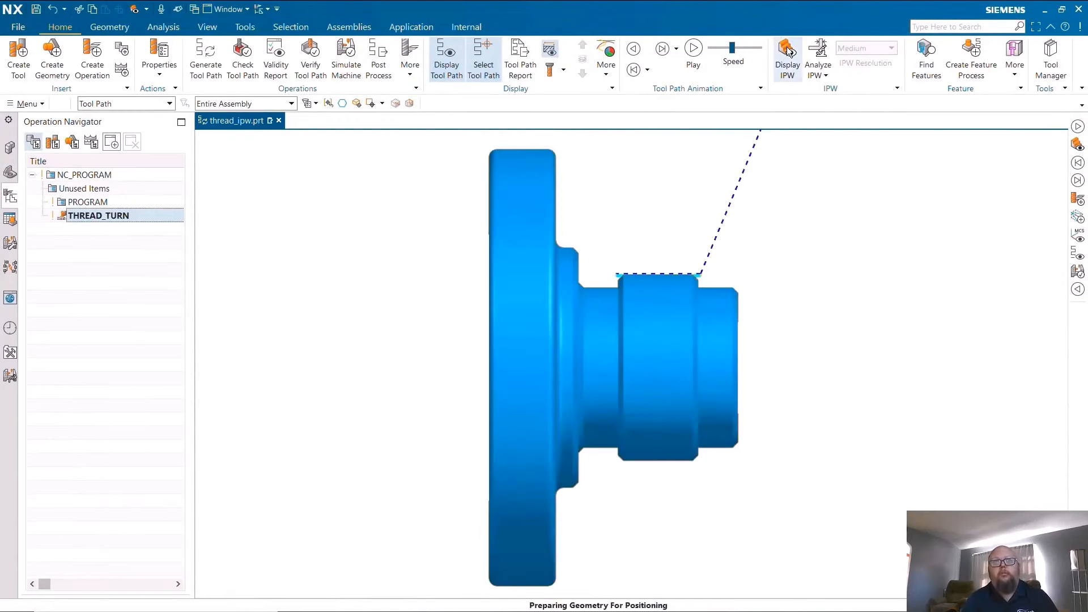
left_click(692, 50)
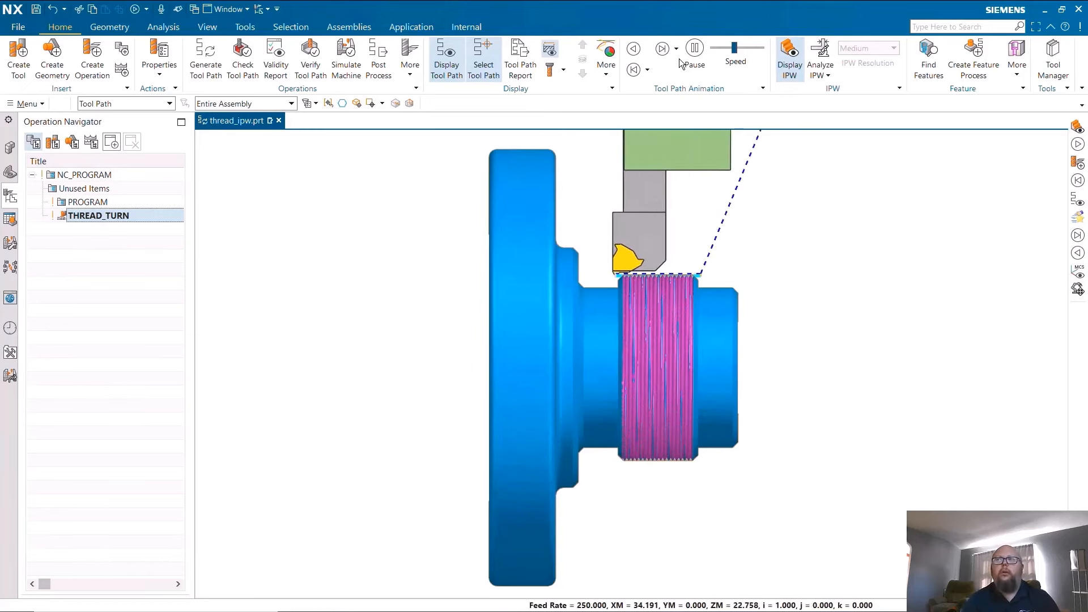
left_click(692, 61)
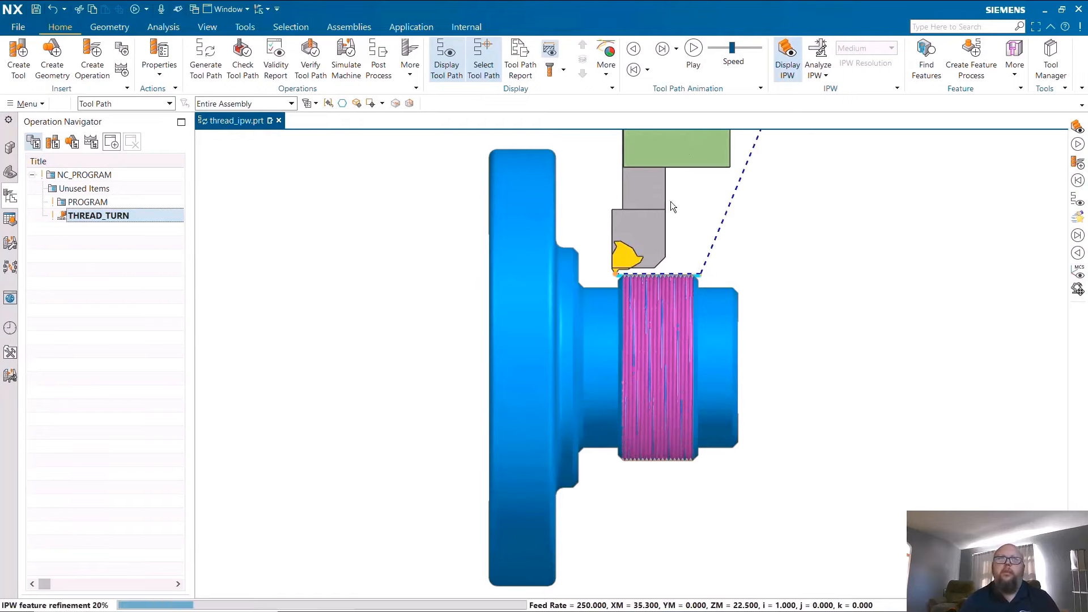
scroll(659, 272, "up", 4)
scroll(659, 272, "up", 2)
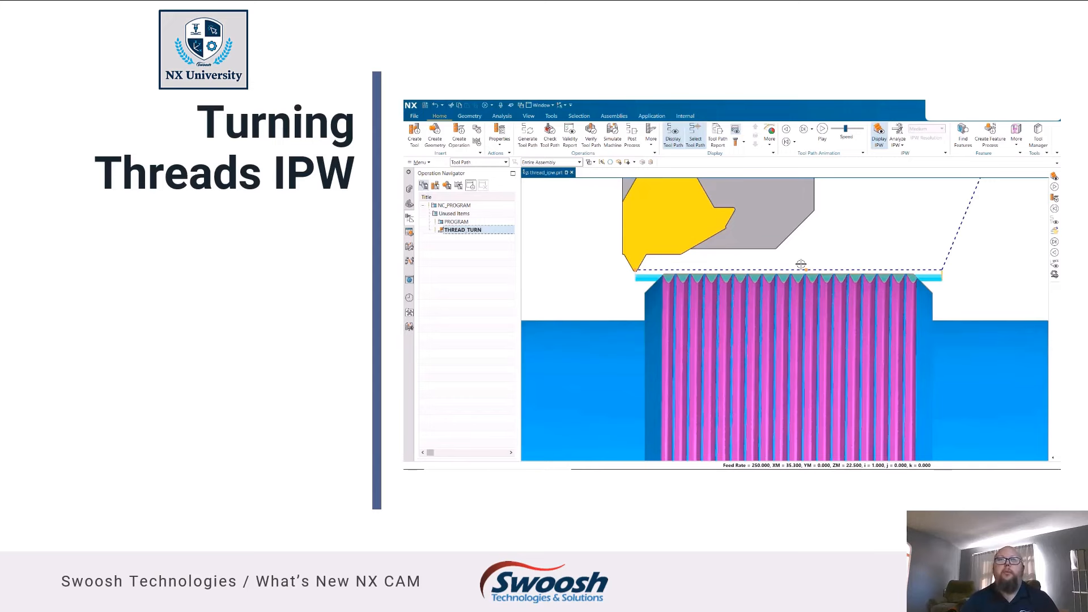
key("Right")
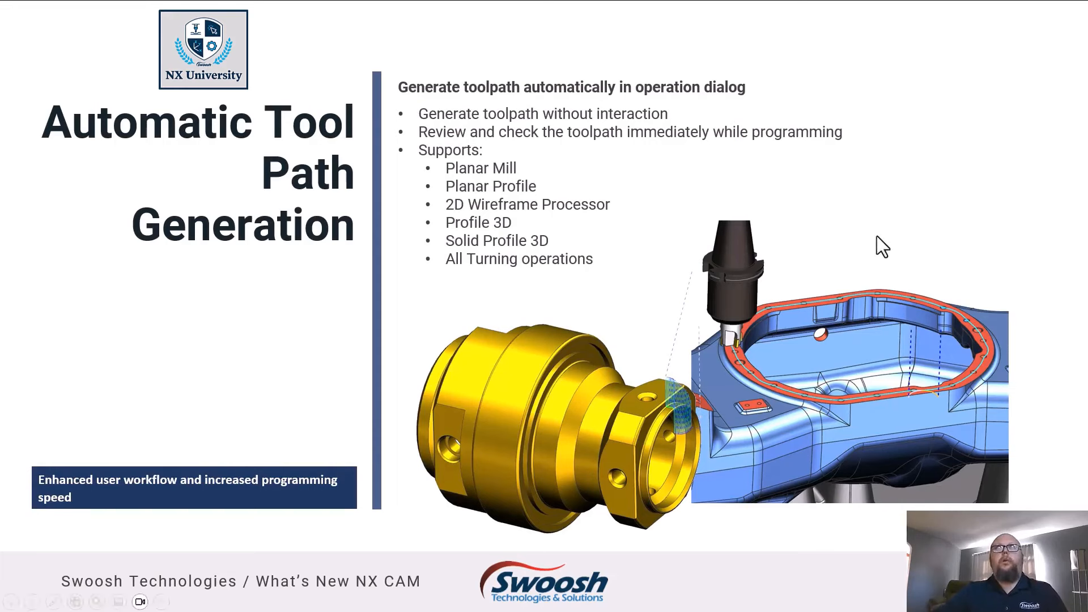
left_click(1080, 182)
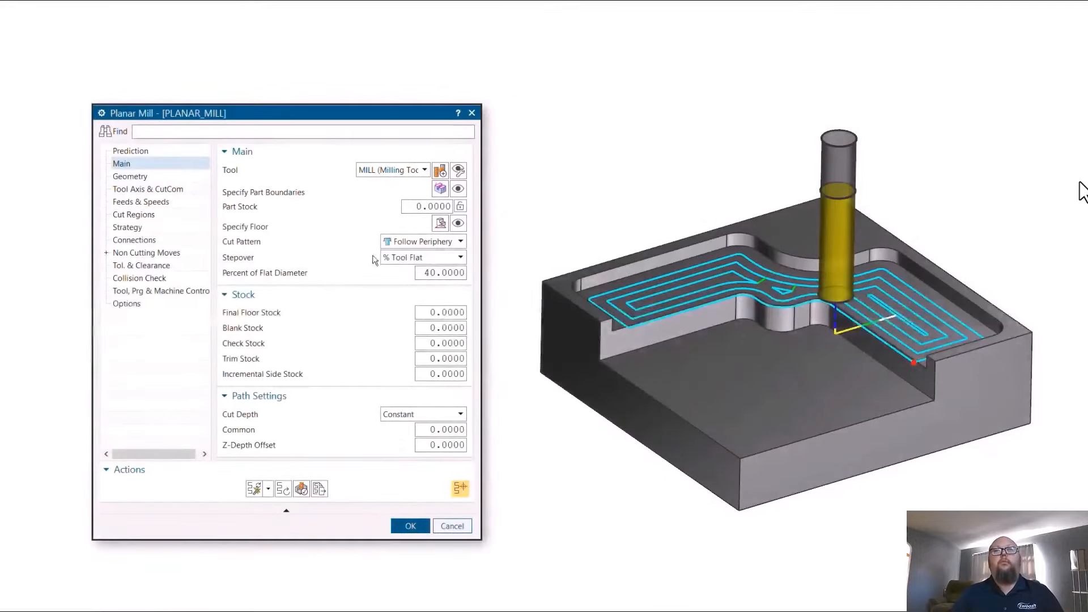
Step: Set the part stock of the PLANAR_MILL operation to 0.2 and its percent of flat diameter to 20
left_click(424, 206)
type(".2")
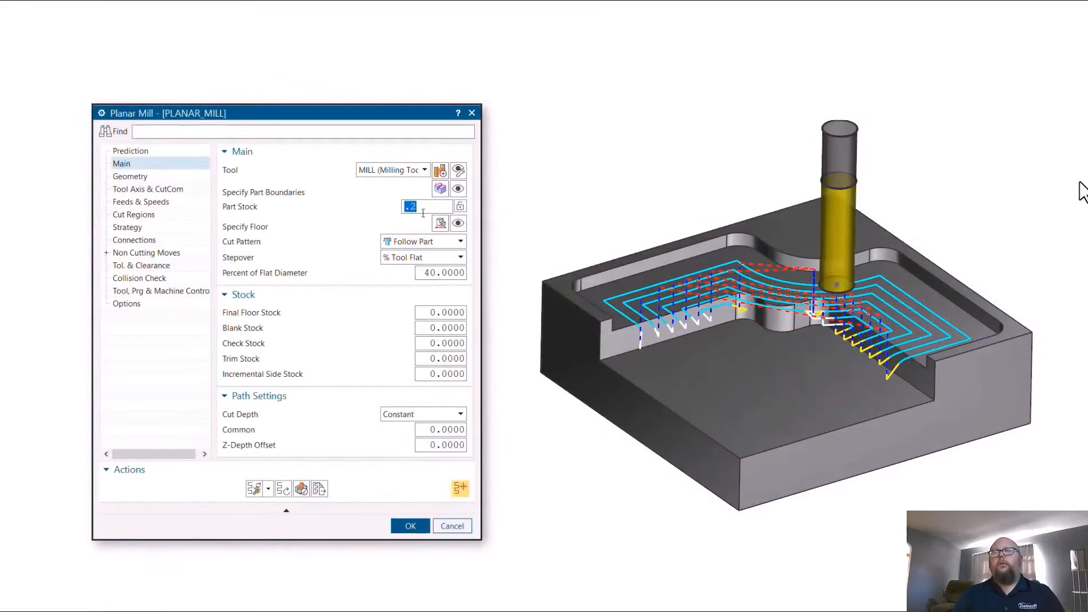
left_click(431, 273)
type("20")
key("Return")
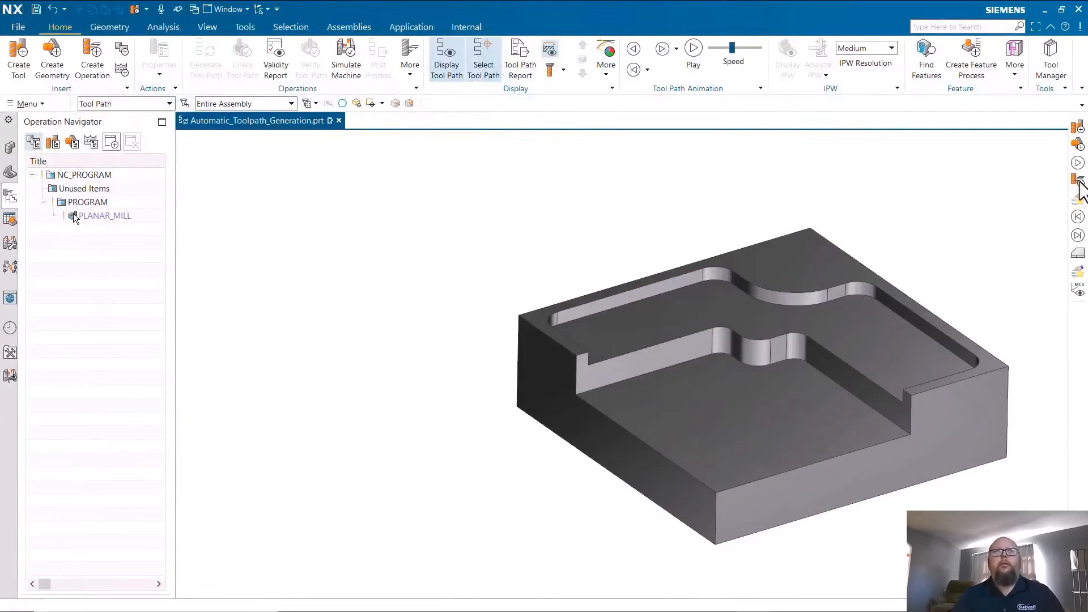
Step: Edit the PLANAR_MILL operation in Automatic_Toolpath_Generation.prt to use the Follow Part cut pattern with 20 percent of flat diameter
double_click(74, 217)
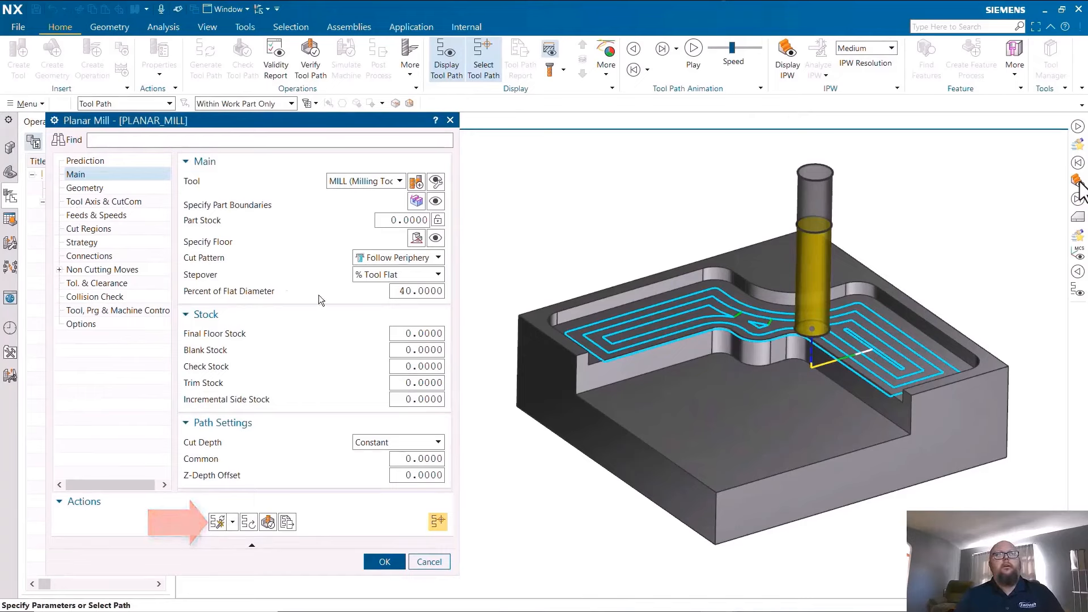
left_click(402, 259)
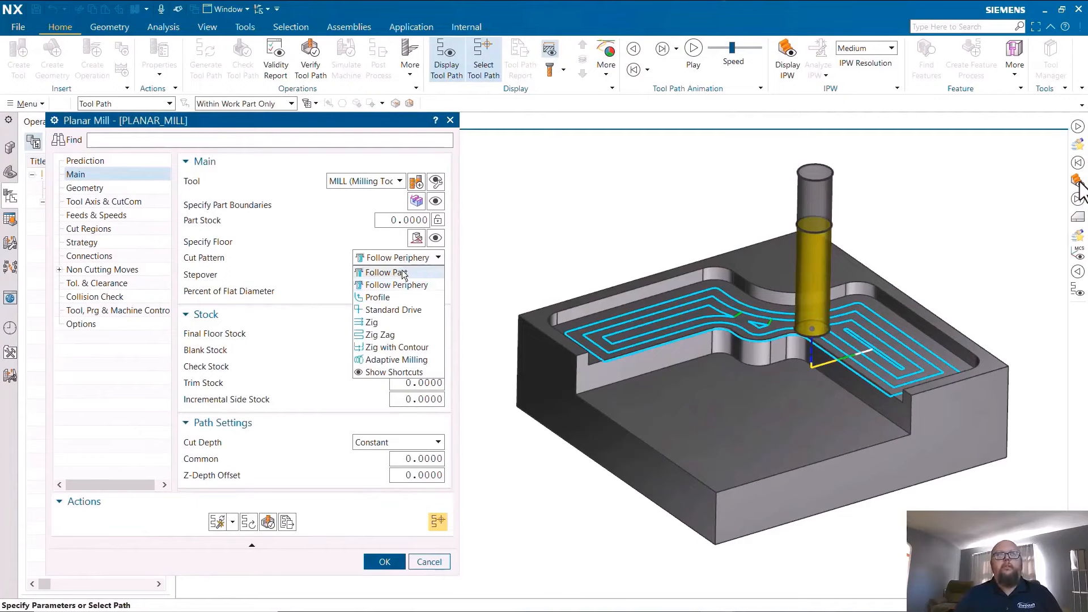
left_click(403, 273)
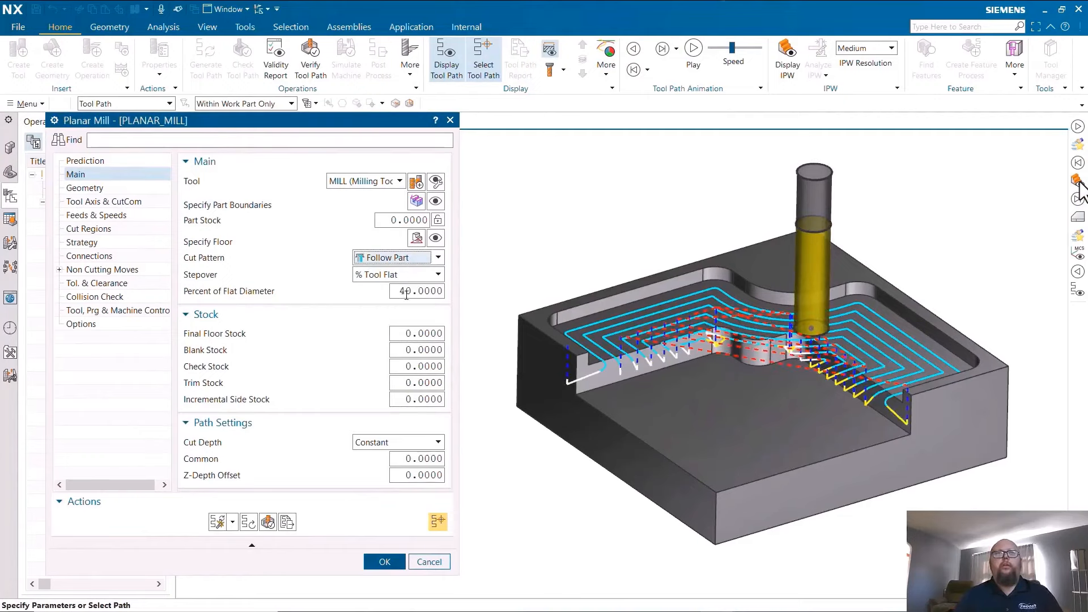
left_click(406, 292)
type("20")
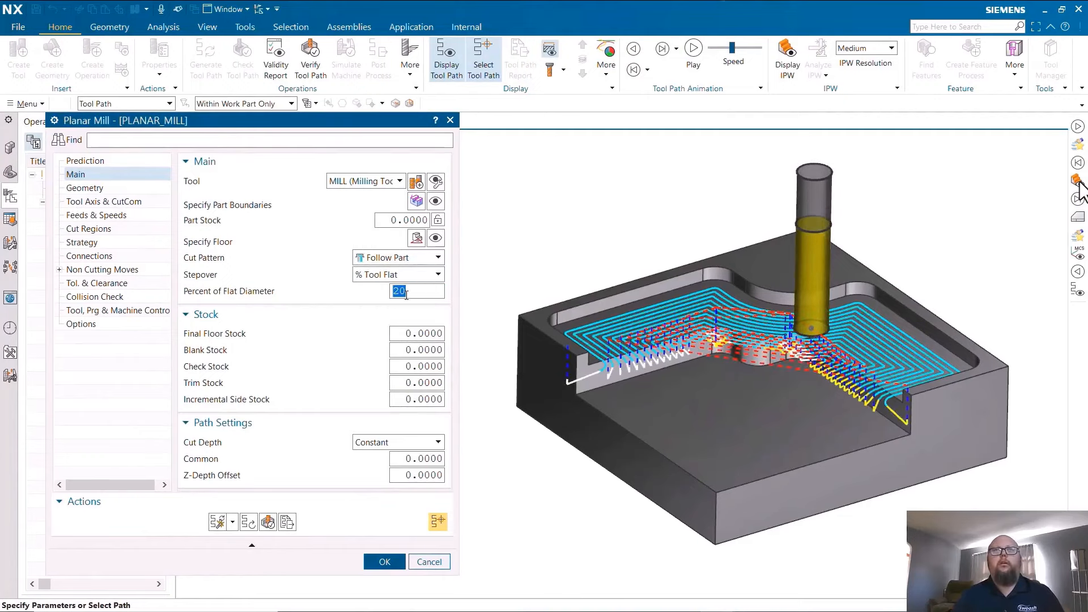
Step: Switch to manual tool path generation, generate the path with Follow Periphery and 40 percent of flat diameter, and cancel the operation edit
left_click(233, 522)
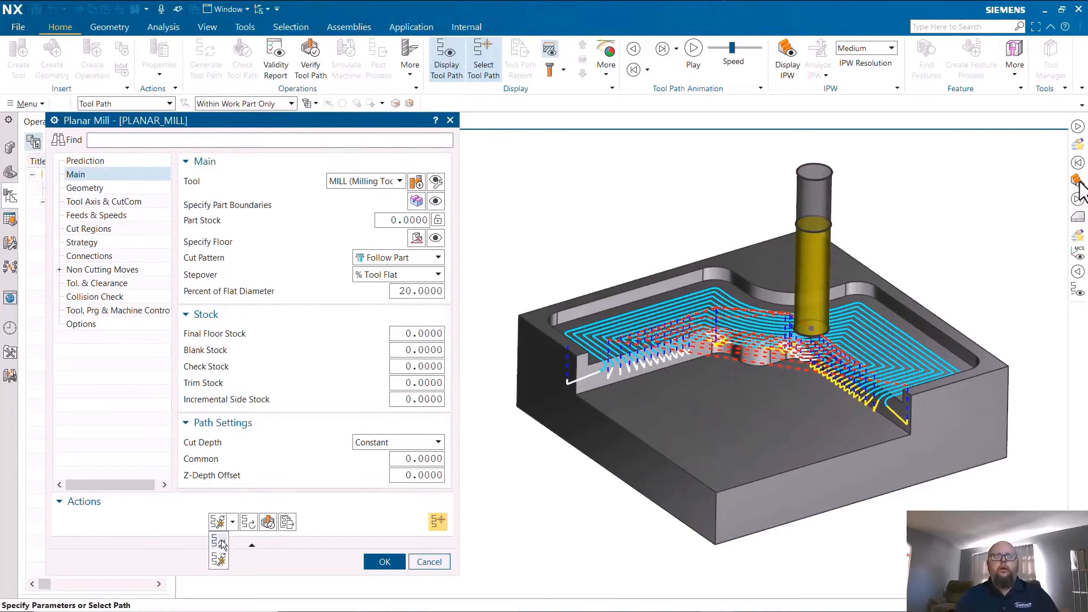
left_click(220, 542)
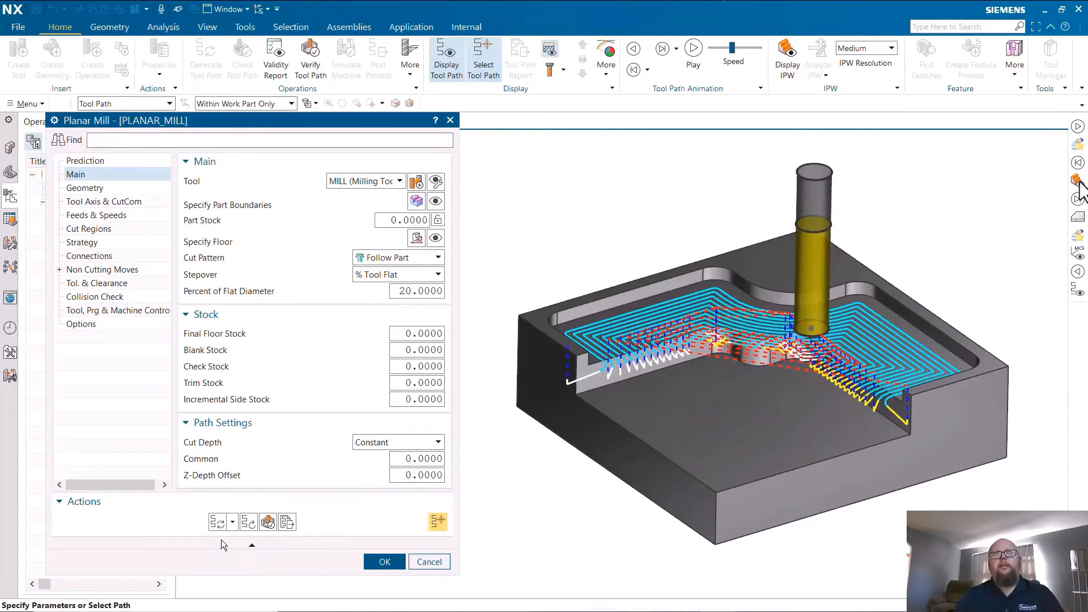
left_click(417, 262)
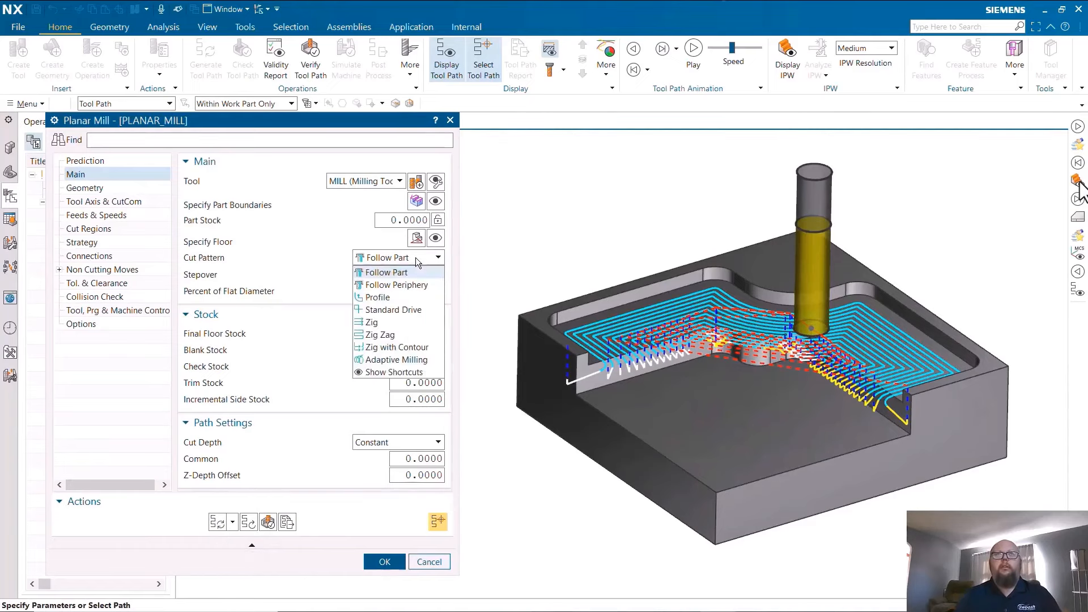
left_click(396, 286)
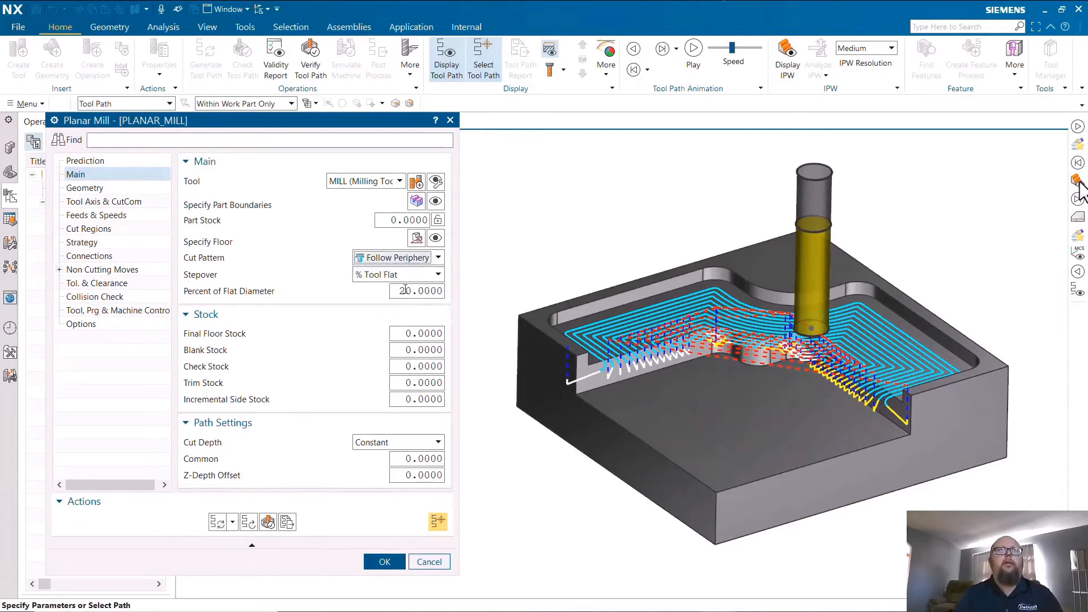
left_click(405, 290)
type("40")
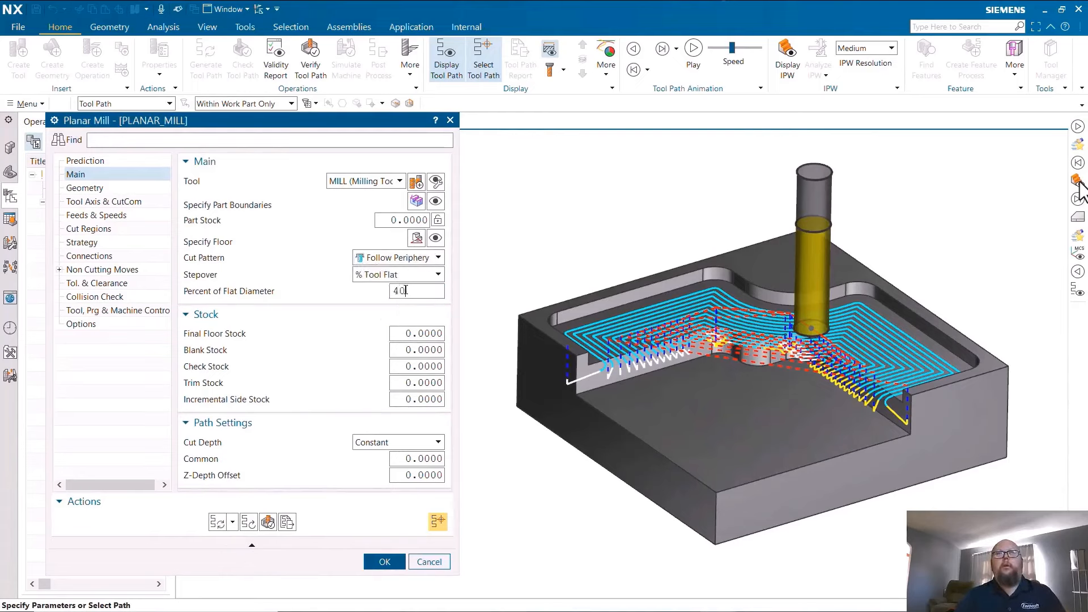
double_click(406, 290)
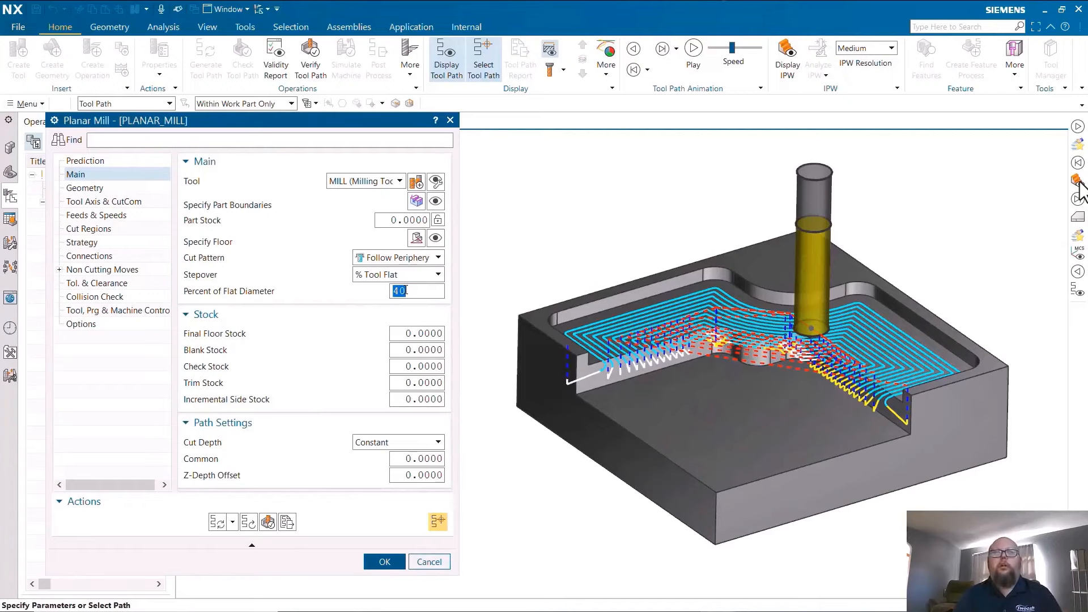
left_click(217, 522)
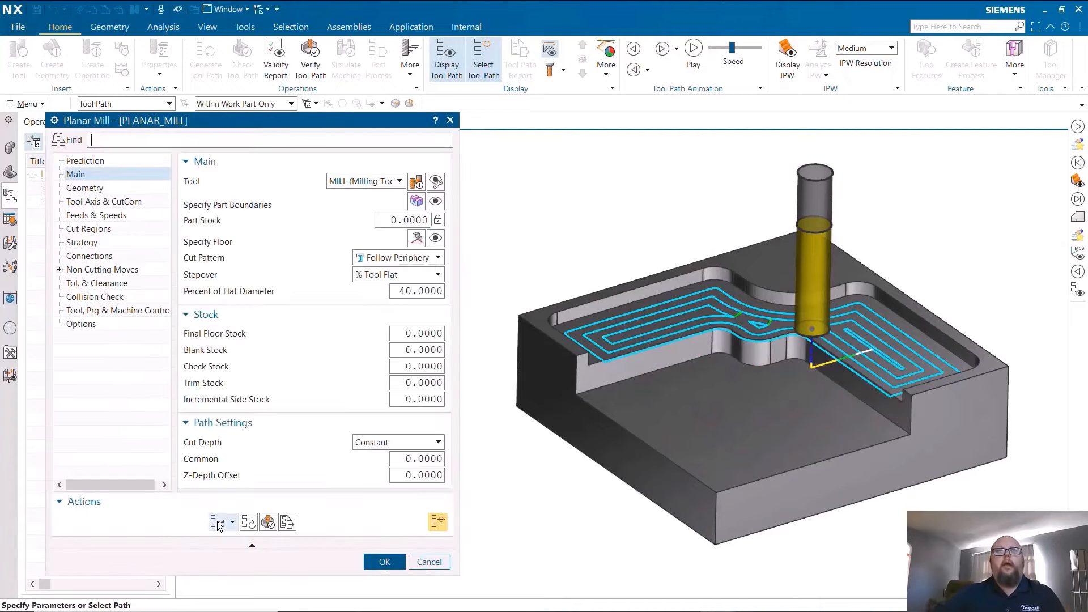
left_click(429, 561)
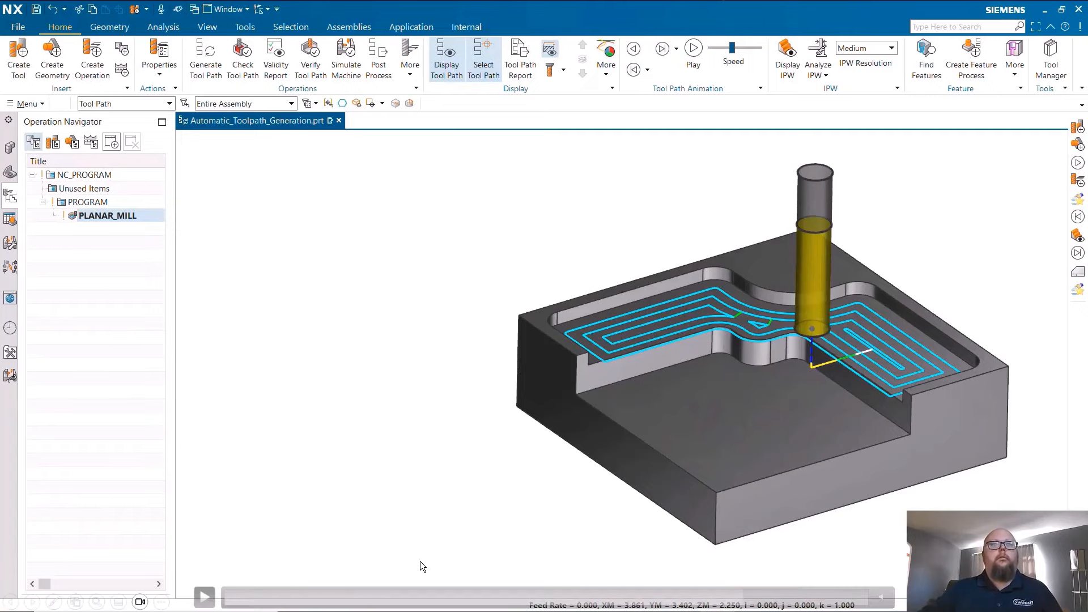
key("Right")
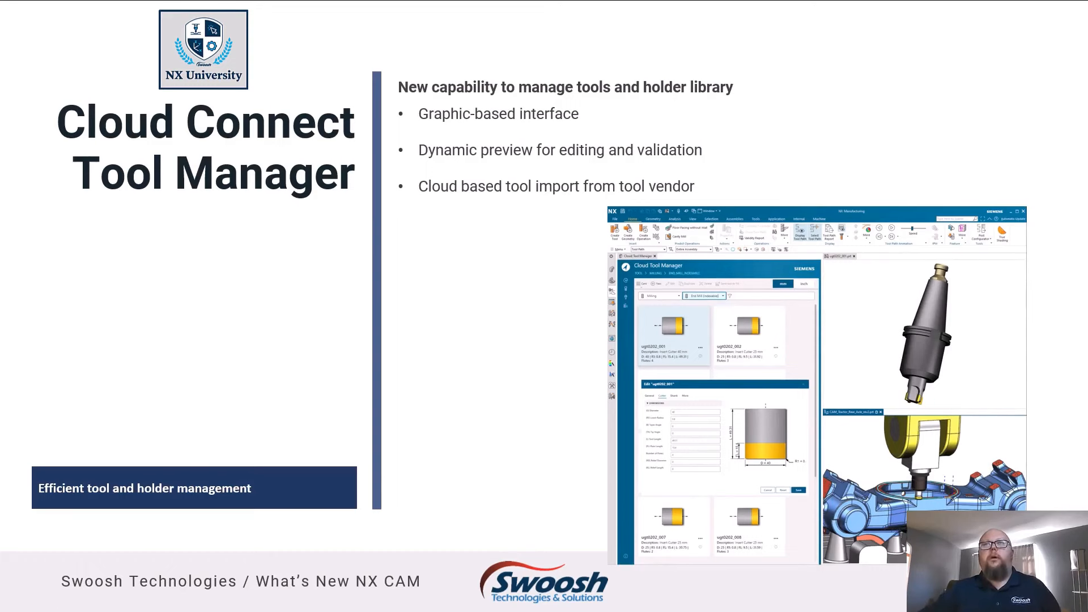
left_click(1072, 305)
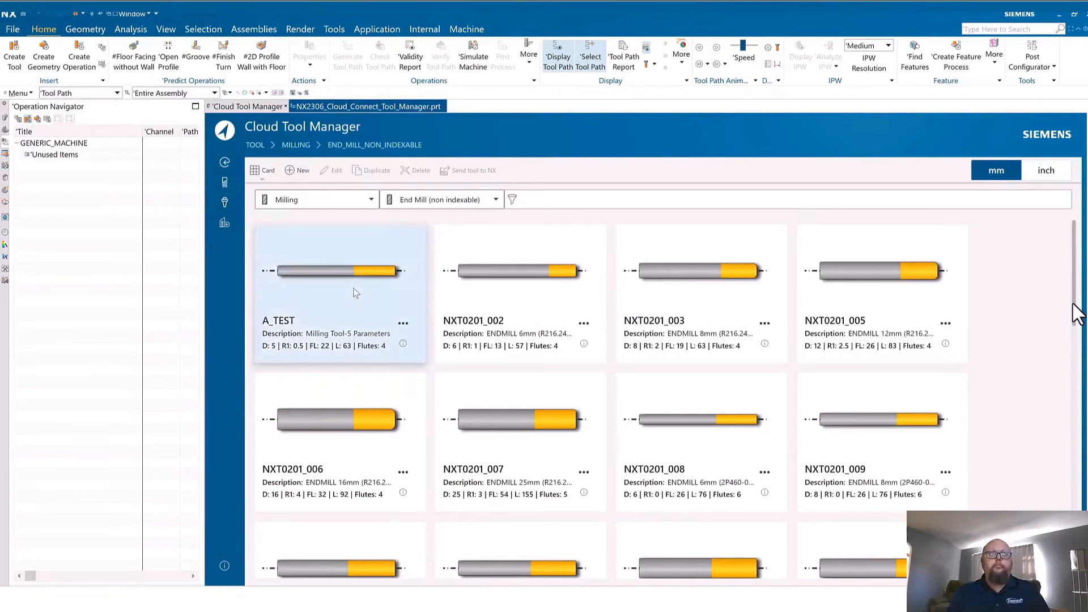
Step: Show the non-indexable end mills as a list with summary and view the details of A_TEST
left_click(264, 178)
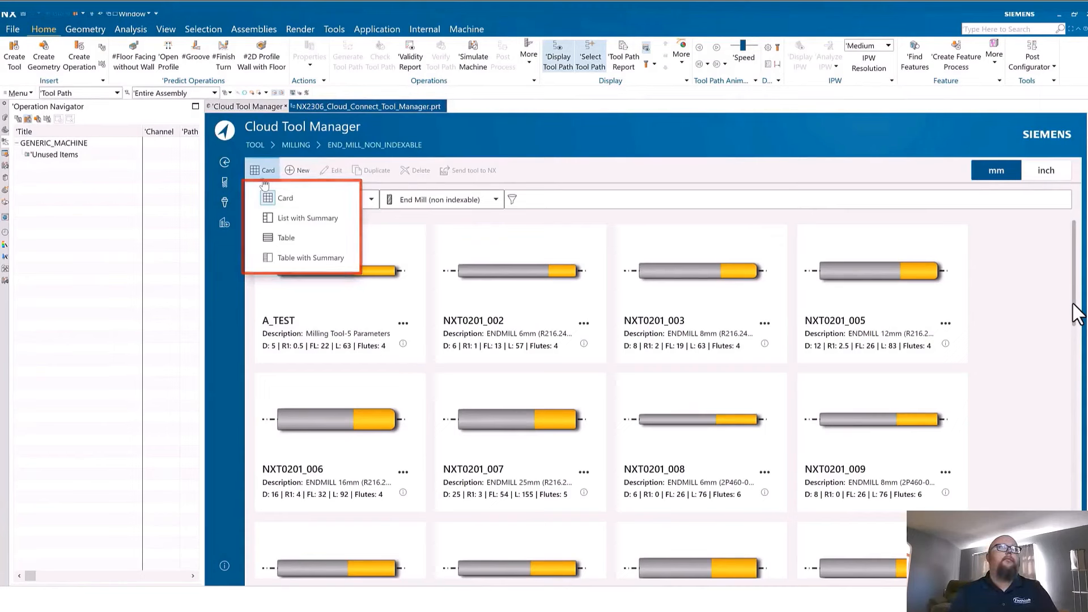
left_click(281, 219)
left_click(338, 302)
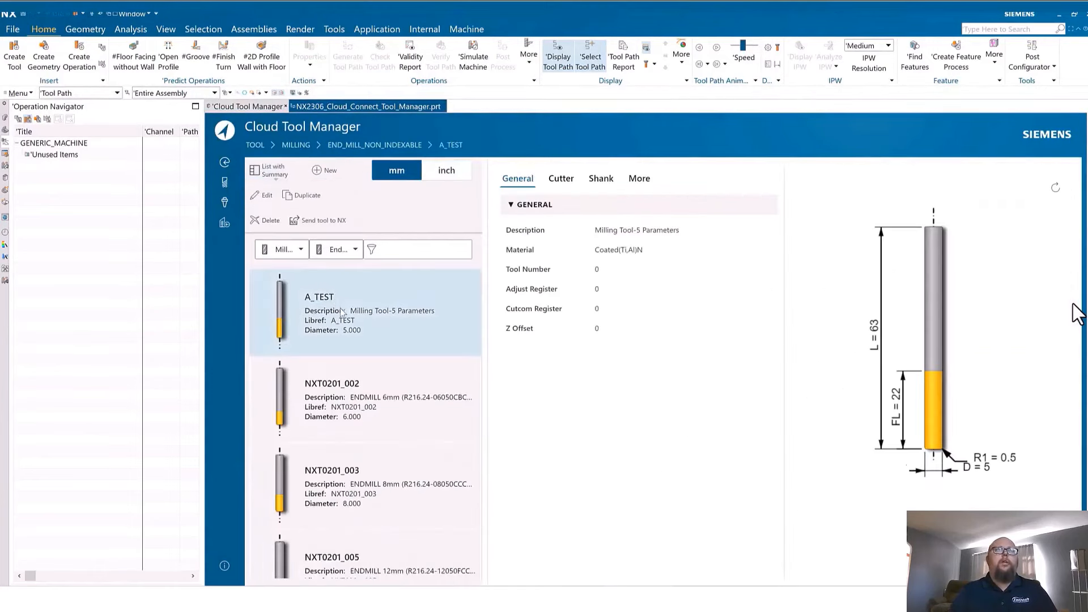
Step: Show the end mills as a table and look through the rows NXT0201_002, NXT0201_003 and NXT0201_007
left_click(271, 171)
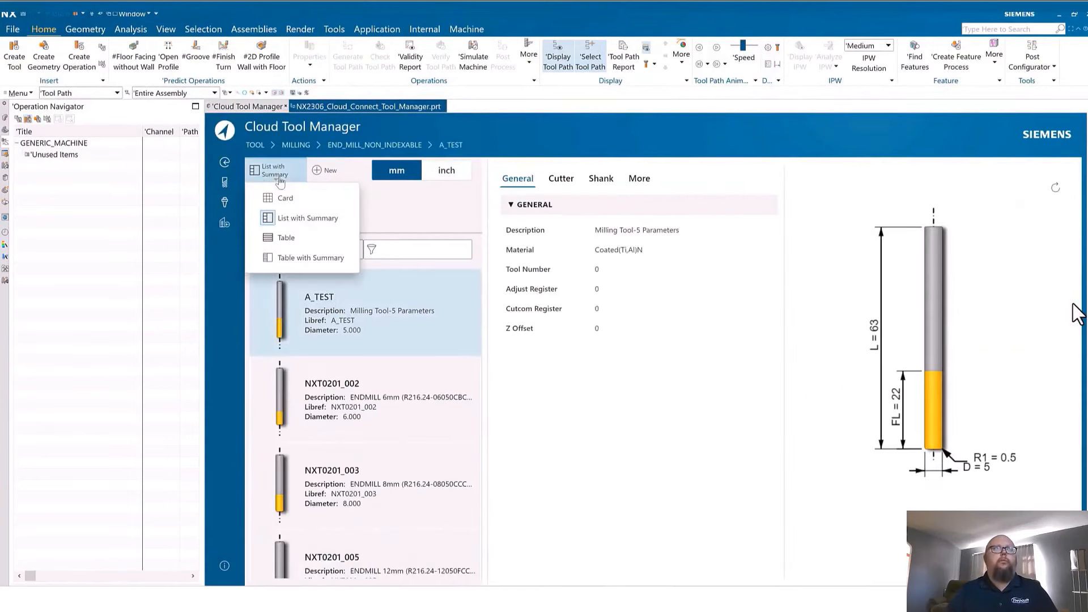
left_click(290, 239)
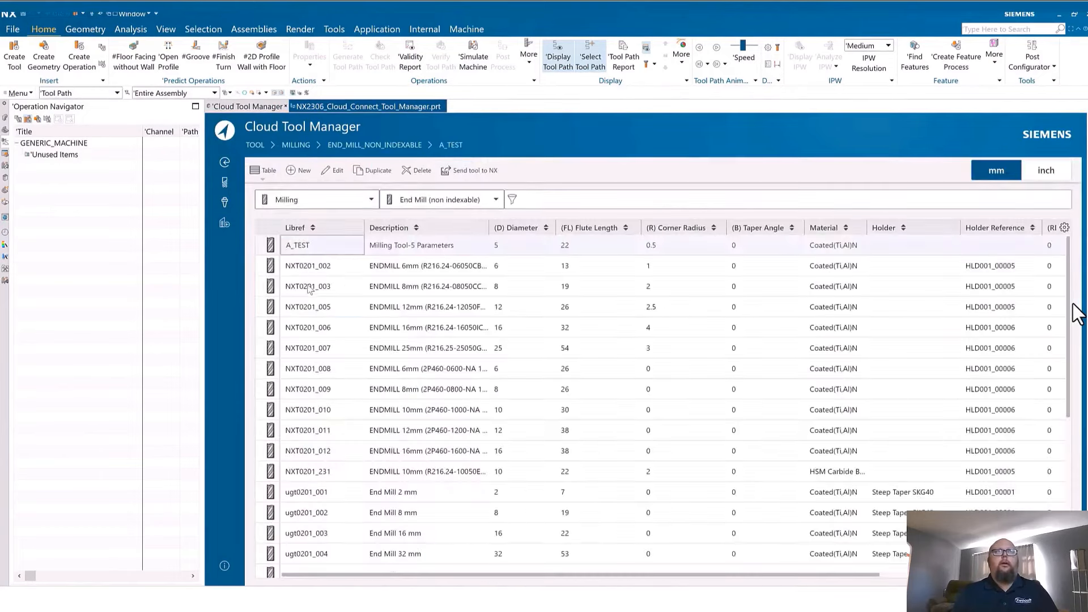
left_click(302, 266)
left_click(304, 289)
left_click(304, 347)
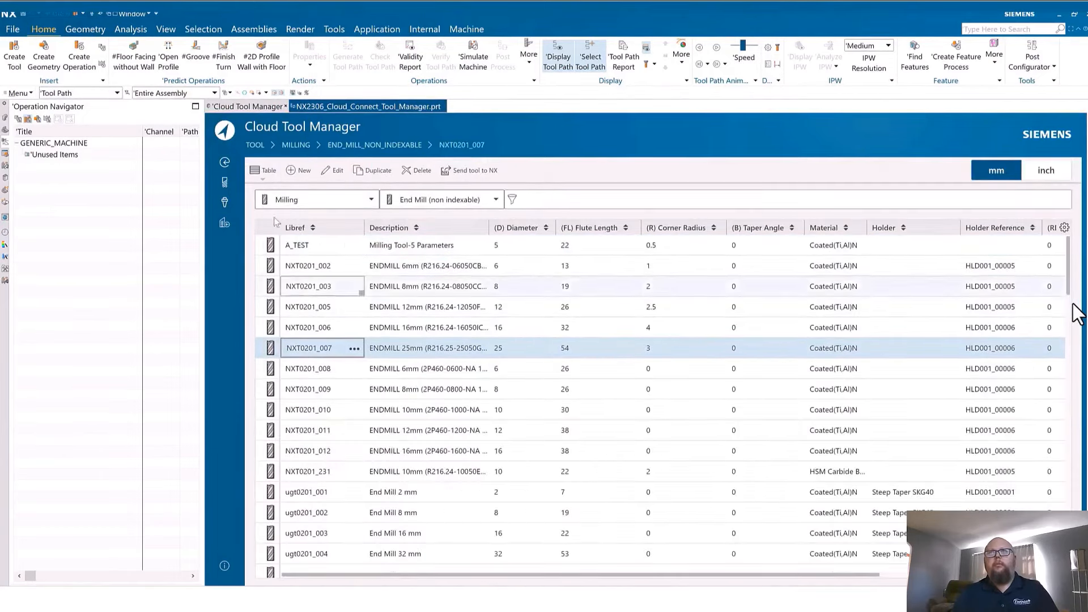
Step: View the end mills as a table with summary and return to the card view
left_click(265, 171)
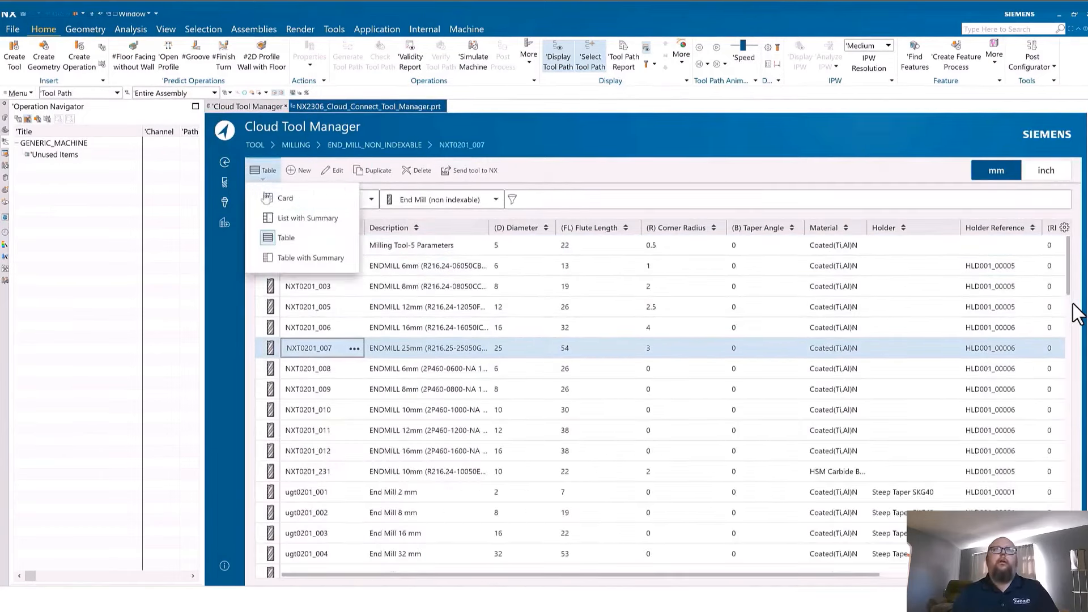
left_click(287, 258)
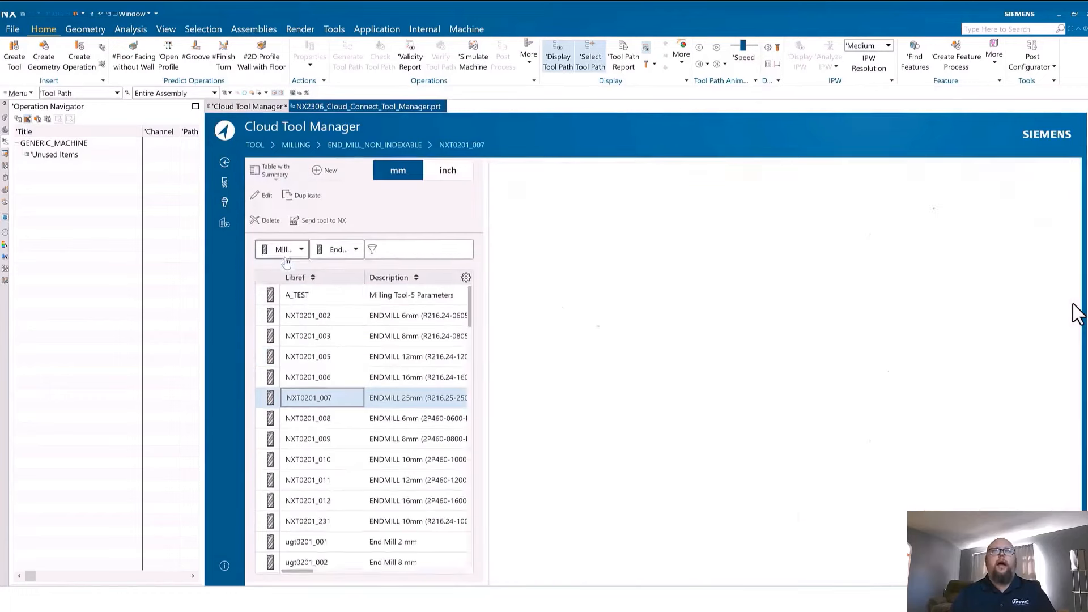
left_click(276, 173)
left_click(282, 197)
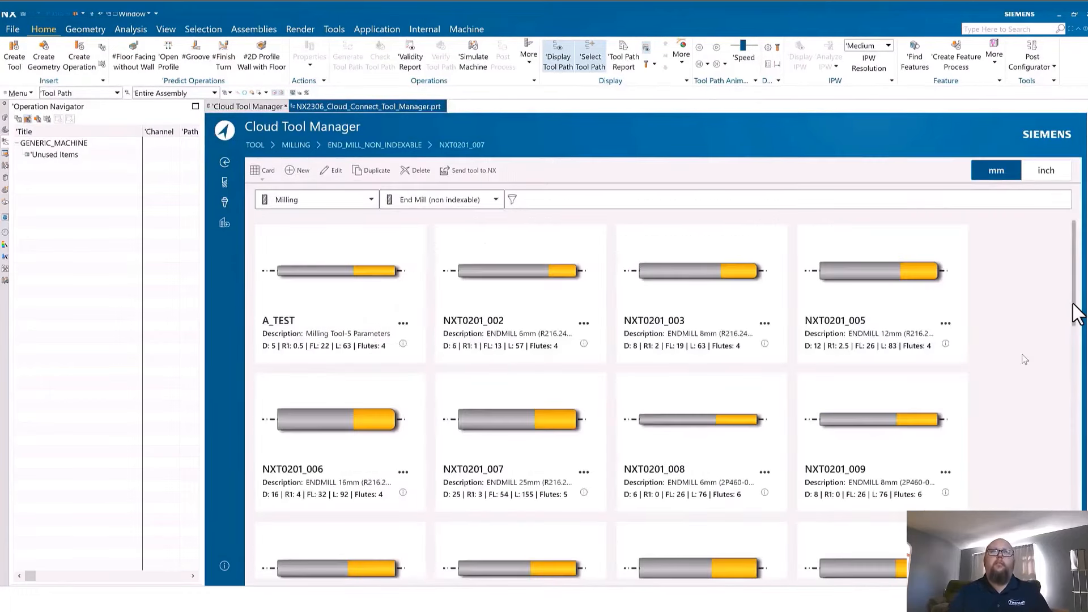
Step: Open the end mill NXT0201_002 for editing and set its tool number and cutcom register to 1
left_click(523, 284)
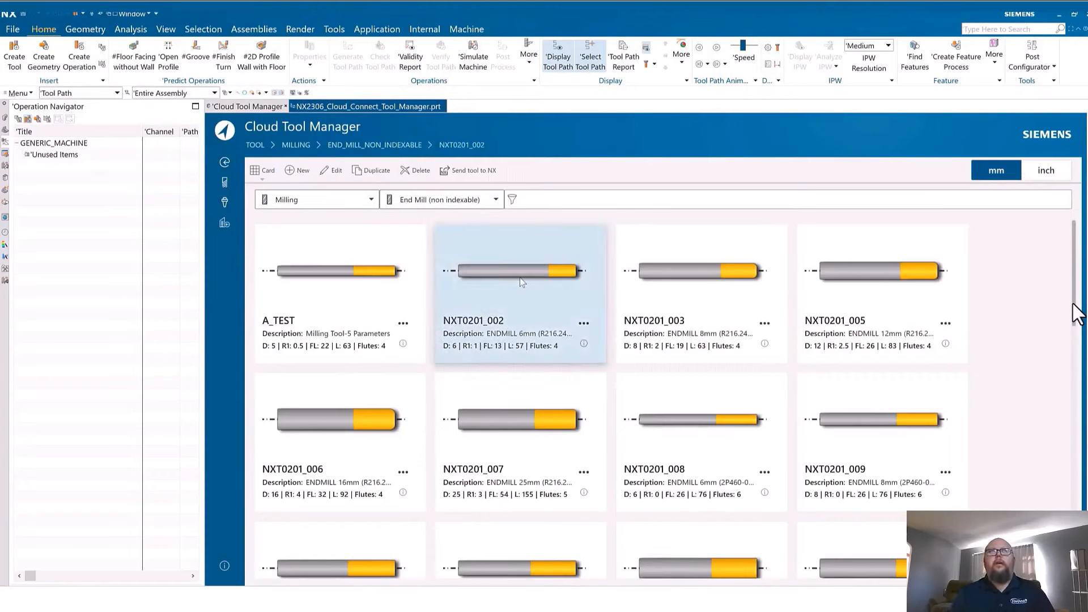
left_click(327, 172)
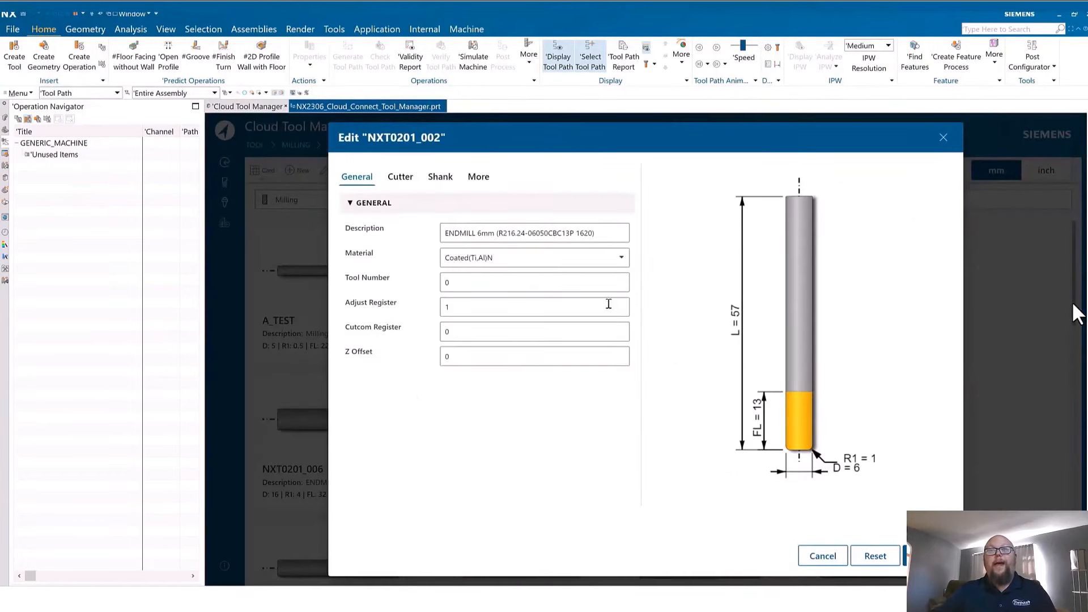
left_click(435, 283)
double_click(434, 283)
type("1")
double_click(429, 332)
type("1")
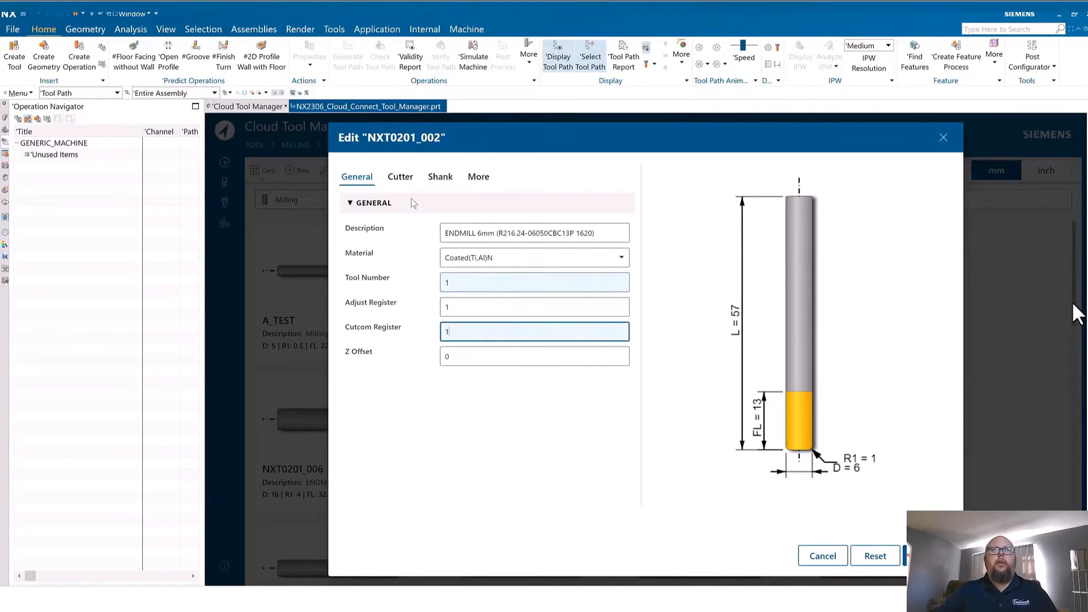
Step: Set the lower radius of the NXT0201_002 cutter to 2 and save the edited tool
left_click(401, 179)
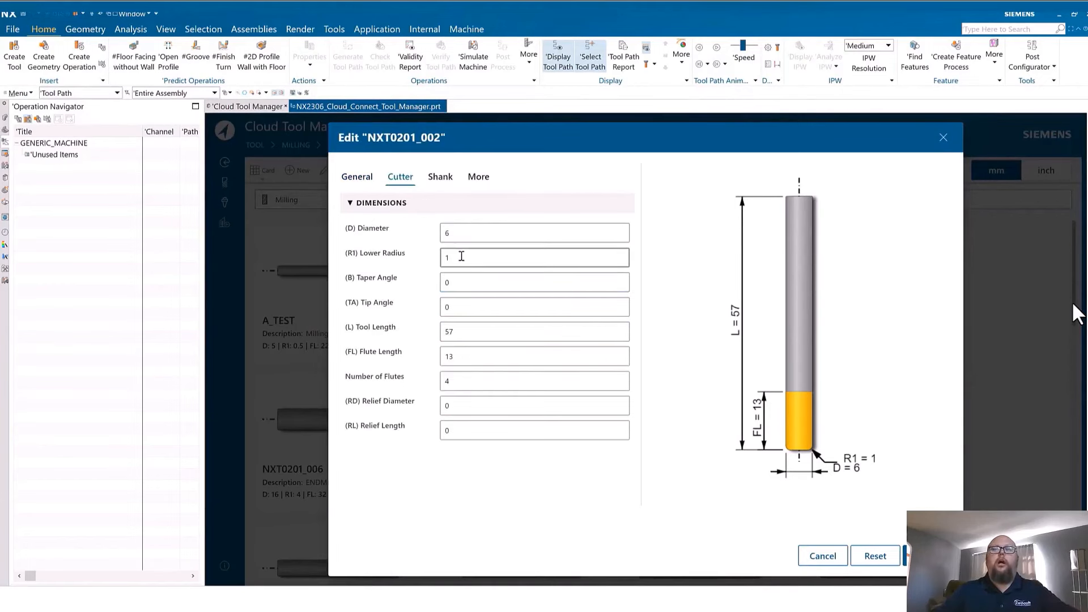
double_click(460, 259)
type("2")
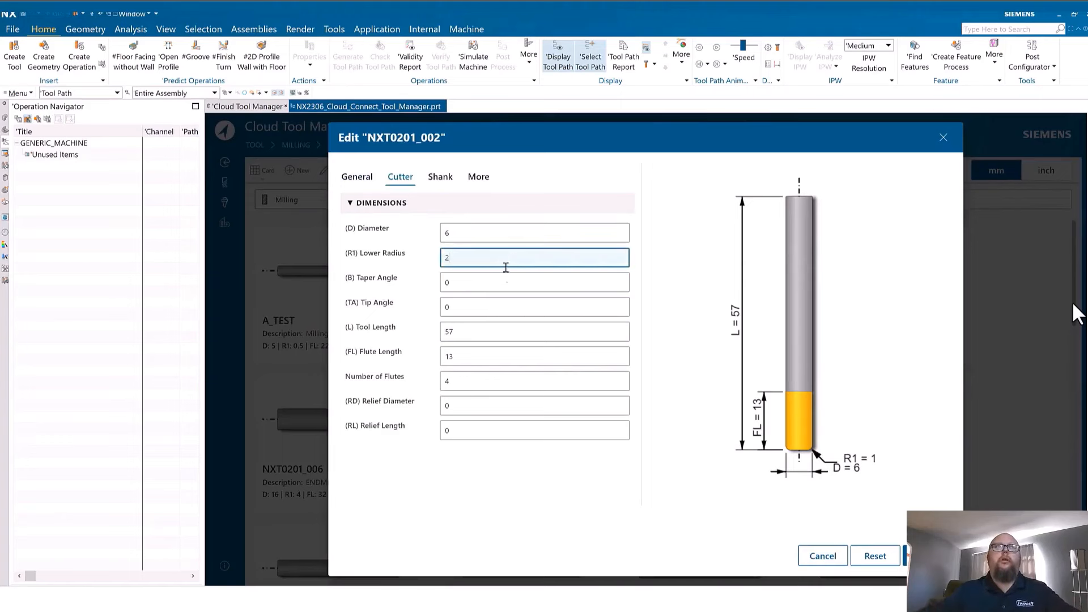
left_click(486, 287)
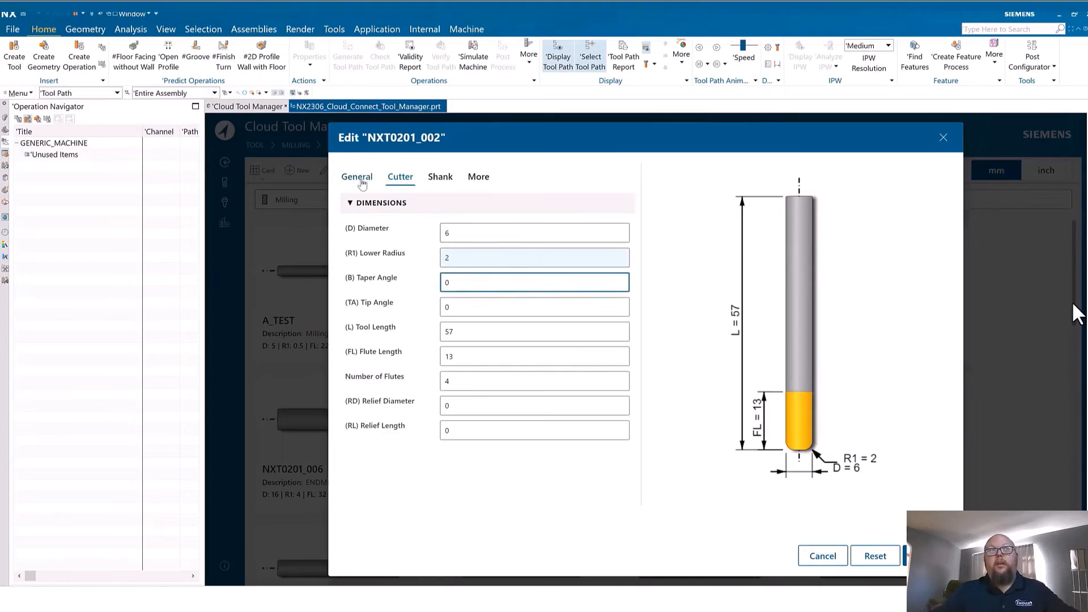
left_click(357, 177)
left_click(930, 556)
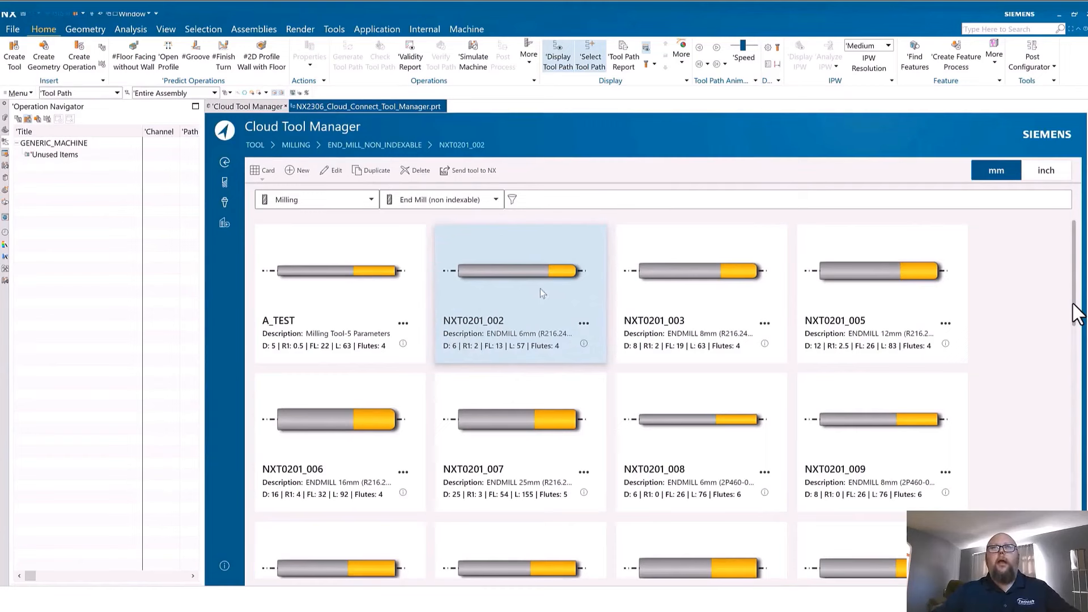
Step: Delete the end mill NXT0201_002 from the tool library
left_click(416, 172)
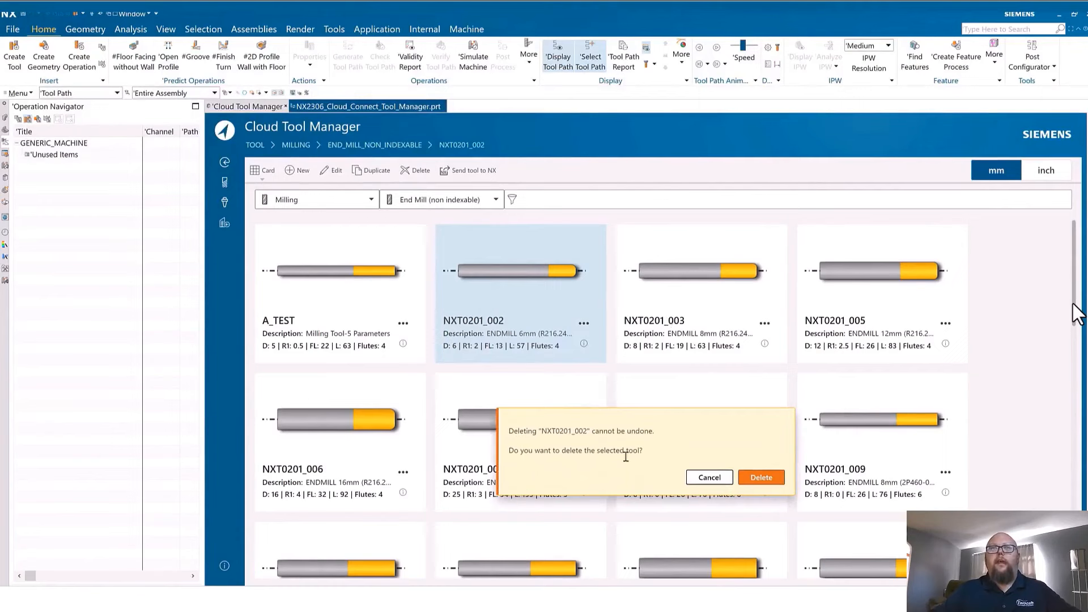
left_click(762, 481)
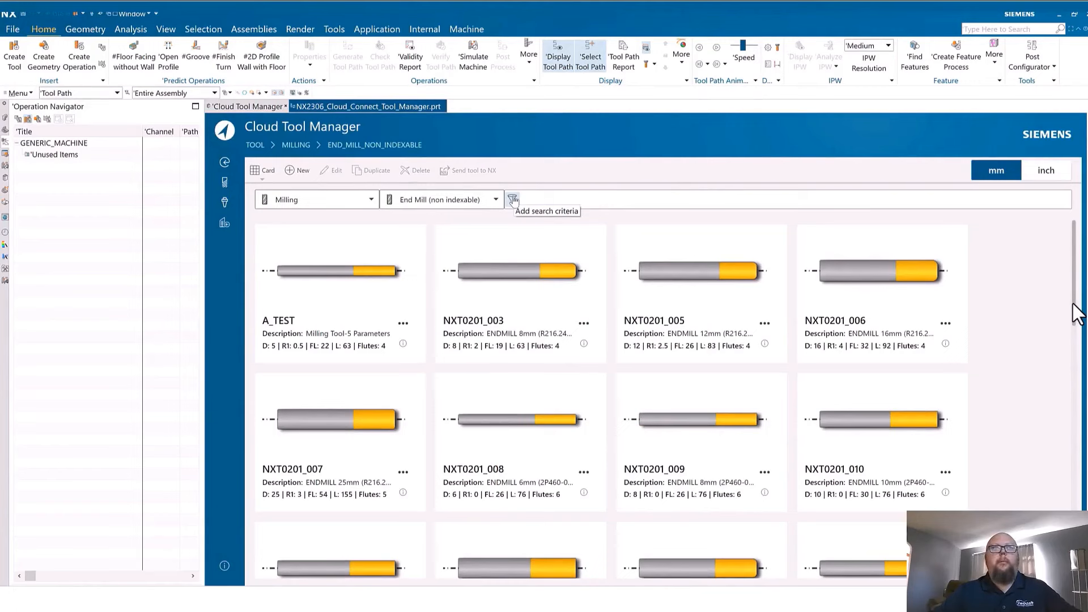
Step: Filter the non-indexable end mills by diameter = 8, flute length > 20 and corner radius = 0
left_click(513, 200)
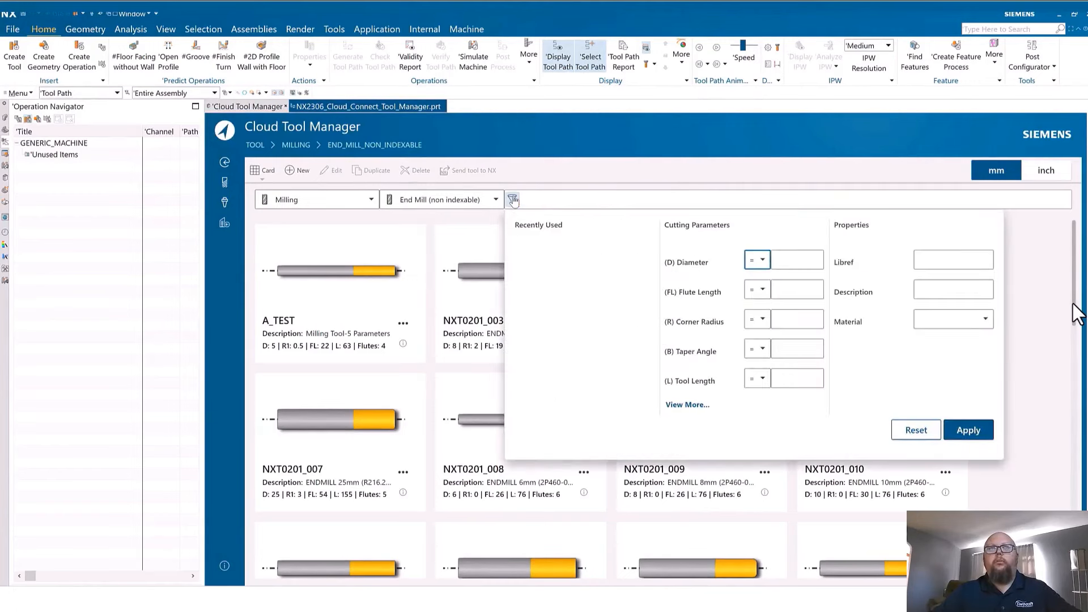
left_click(792, 262)
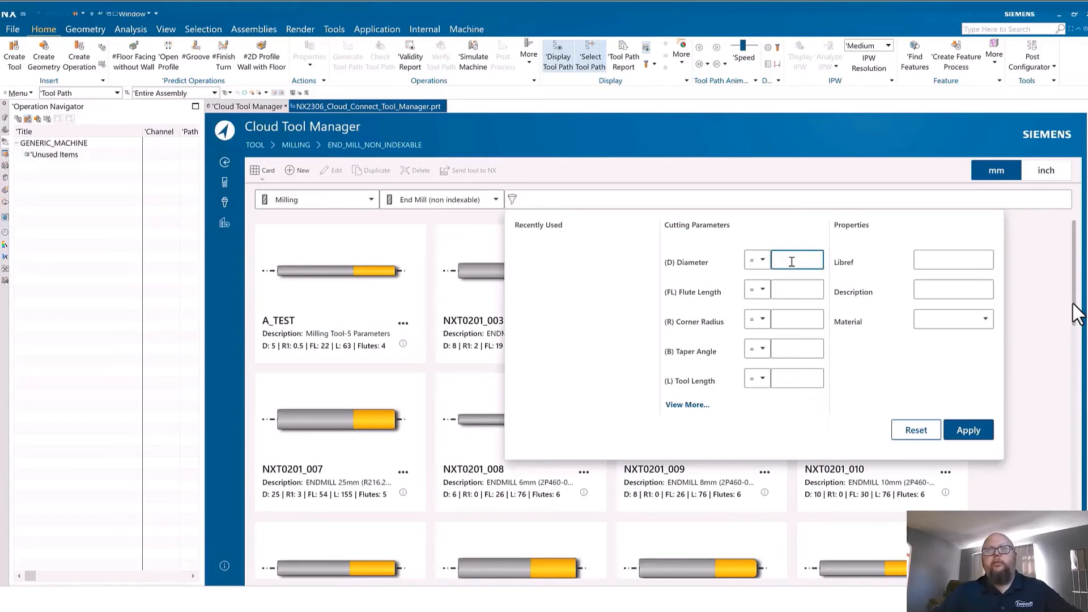
left_click(759, 290)
left_click(766, 350)
left_click(803, 291)
type("20")
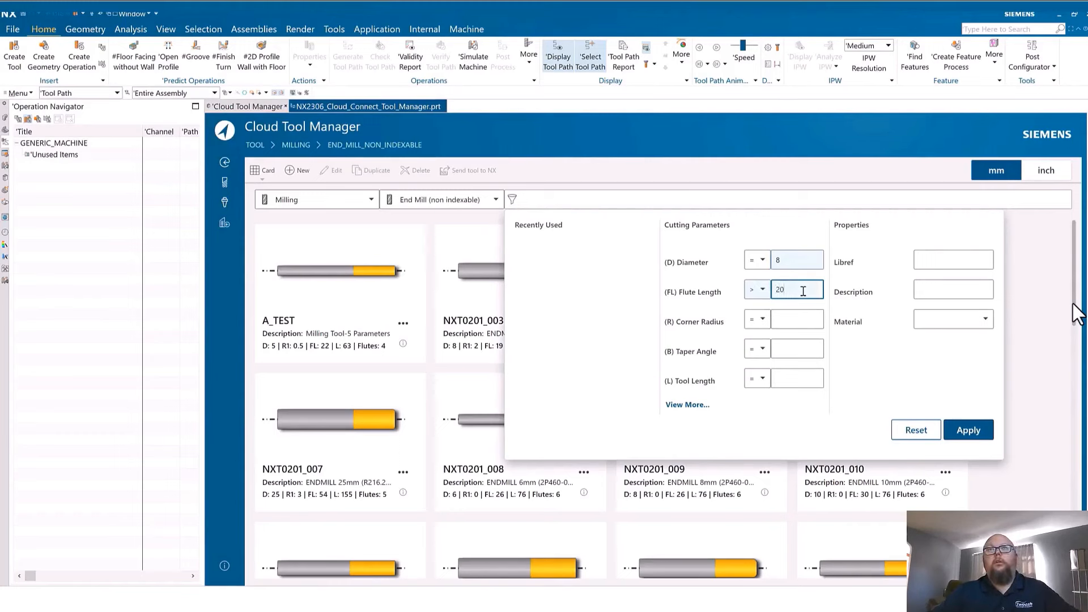
left_click(804, 319)
type("0")
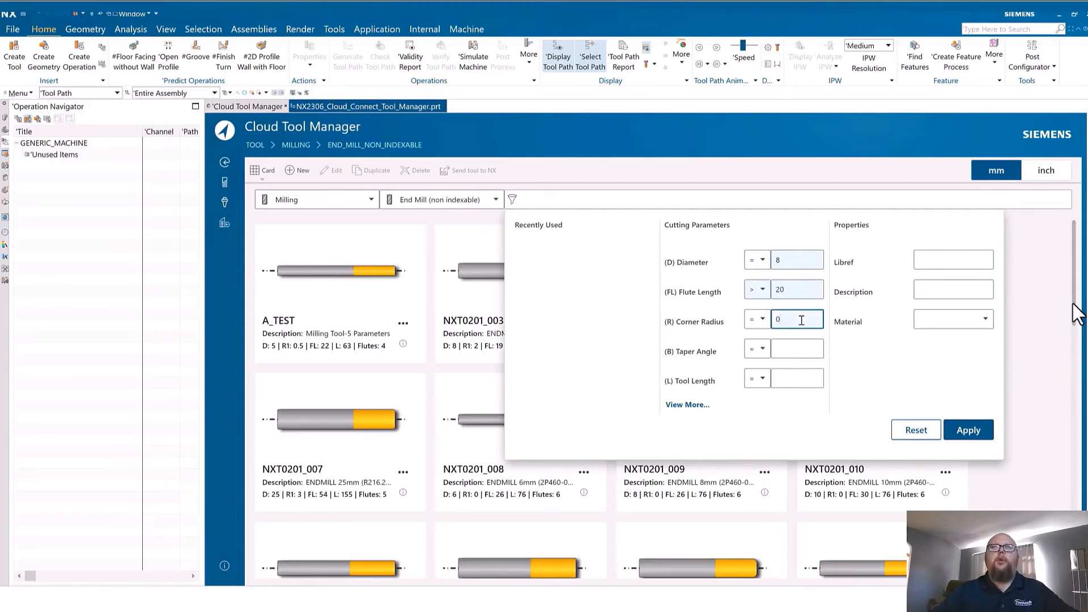
key("Return")
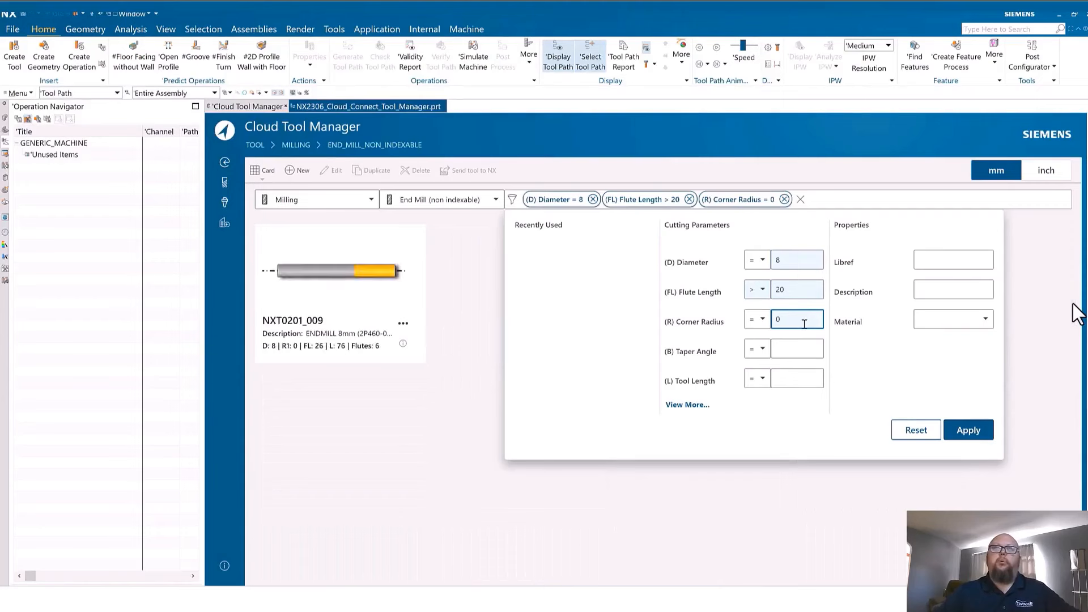
left_click(420, 452)
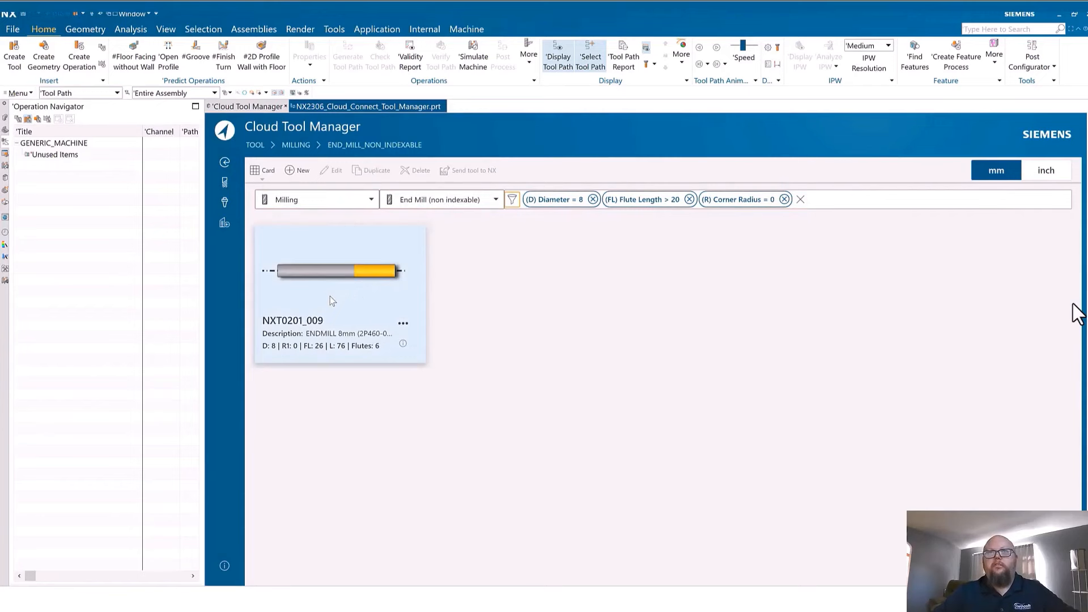
Step: Send the end mill NXT0201_009 to NX and clear all search criteria
left_click(334, 294)
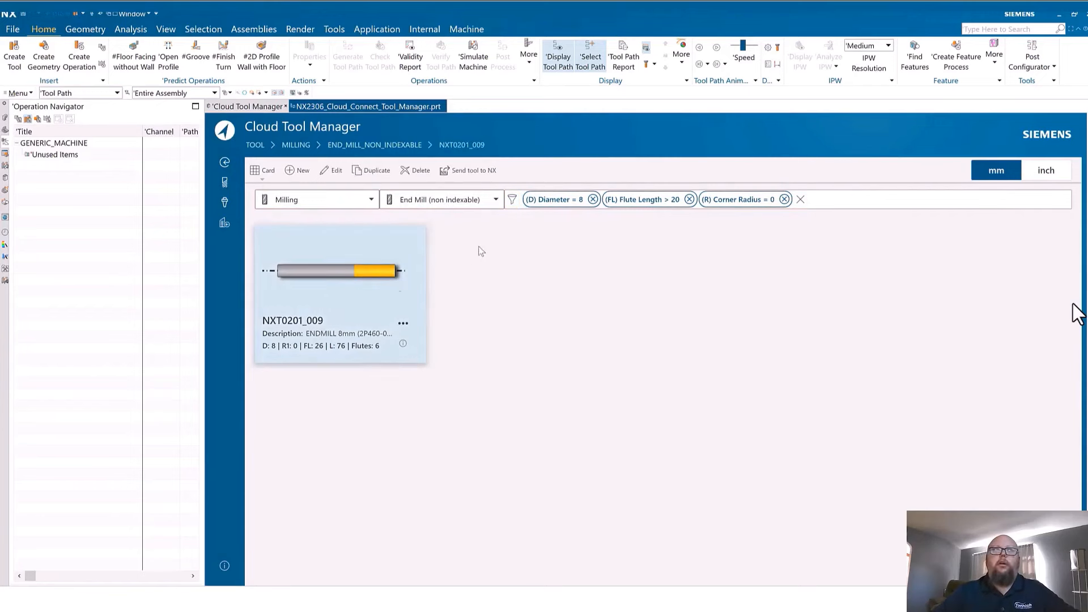
left_click(465, 171)
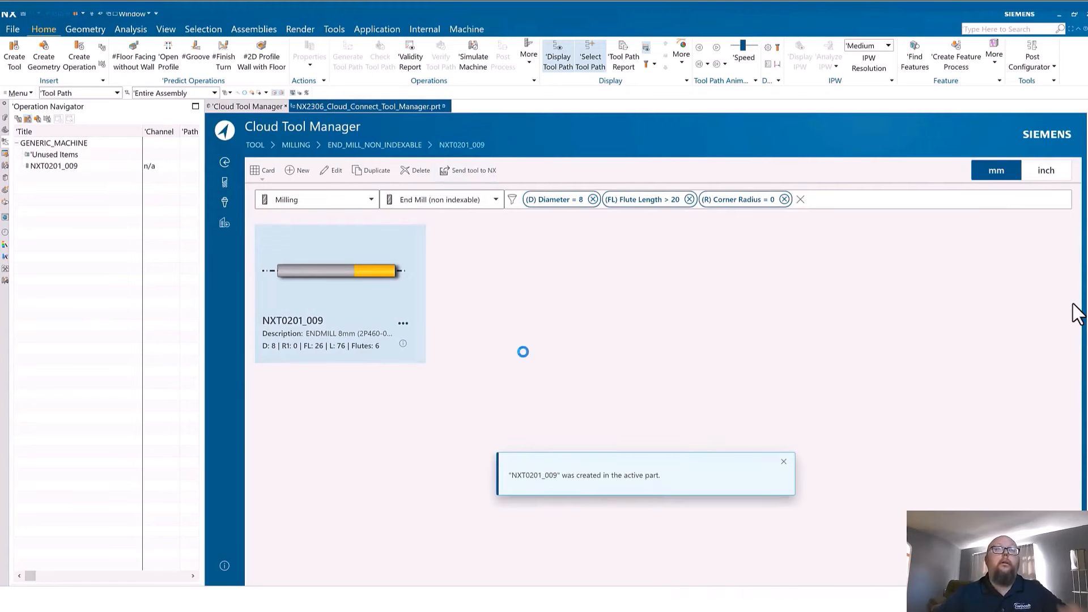
left_click(800, 199)
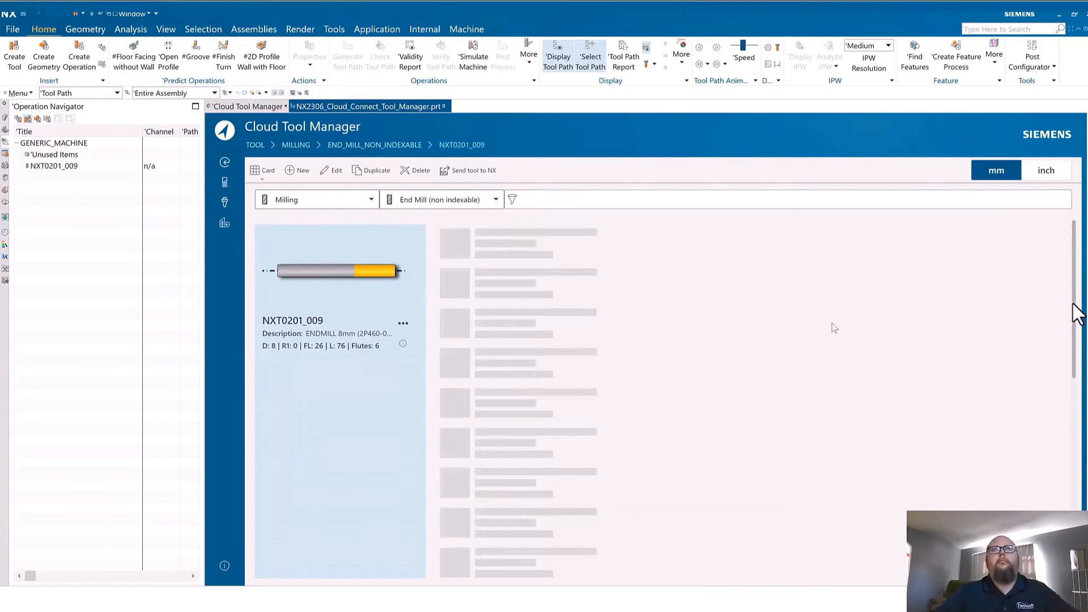
Step: Start a new non-indexable milling end mill named B_TEST_D8 with the material Coated(Ti,Al)N
left_click(293, 171)
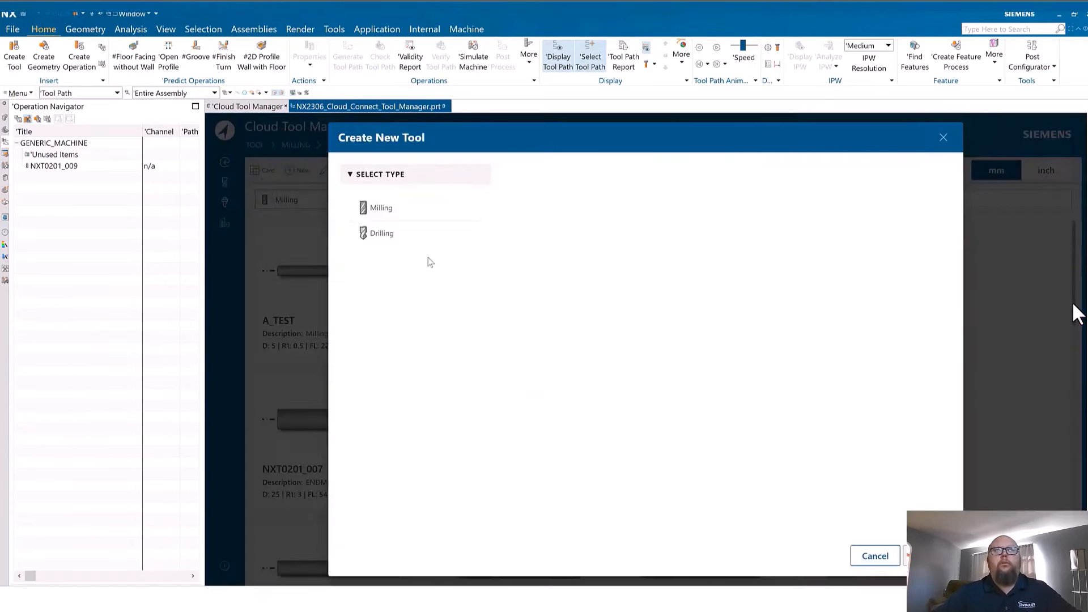
left_click(392, 209)
left_click(595, 207)
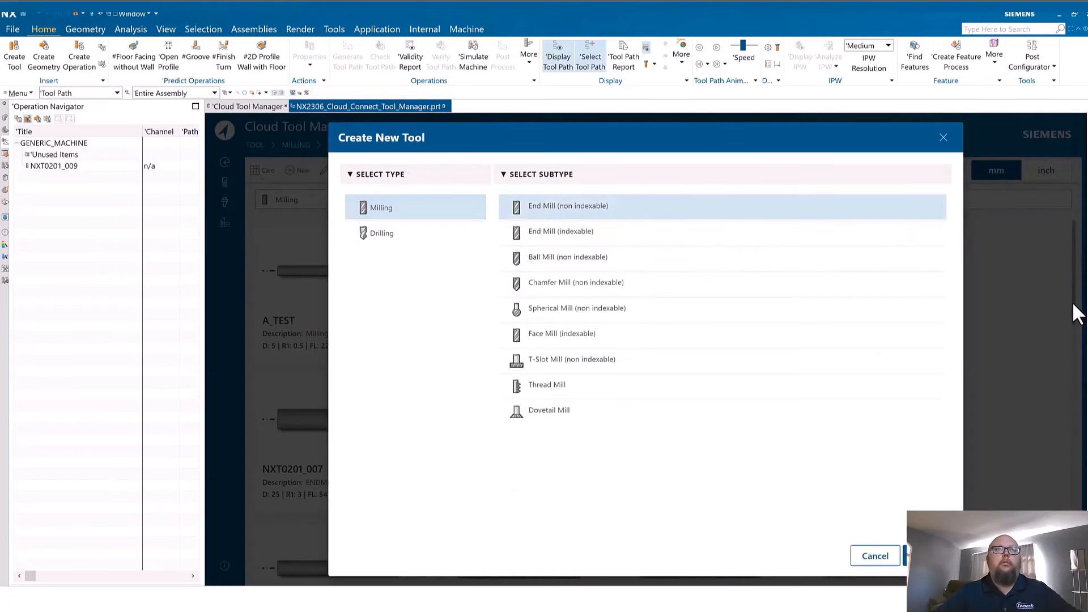
left_click(463, 234)
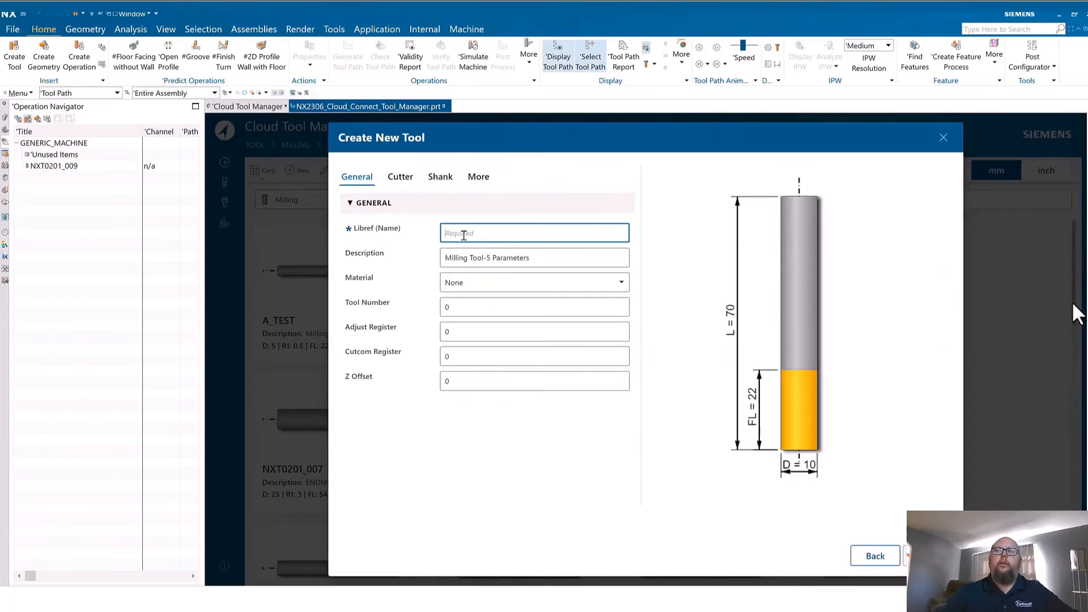
type("B_TEST_D8")
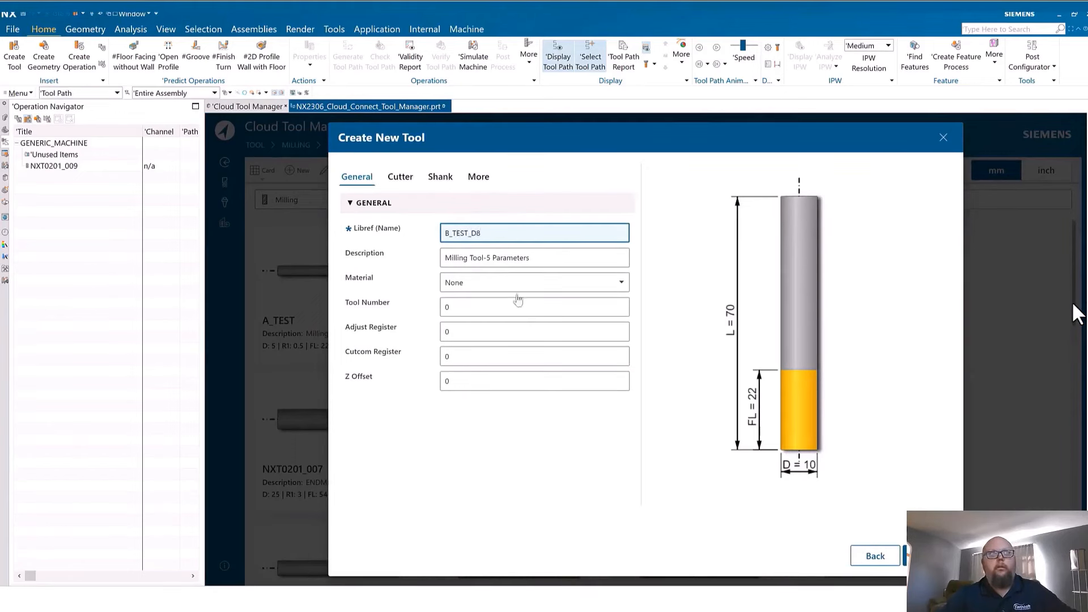
left_click(517, 287)
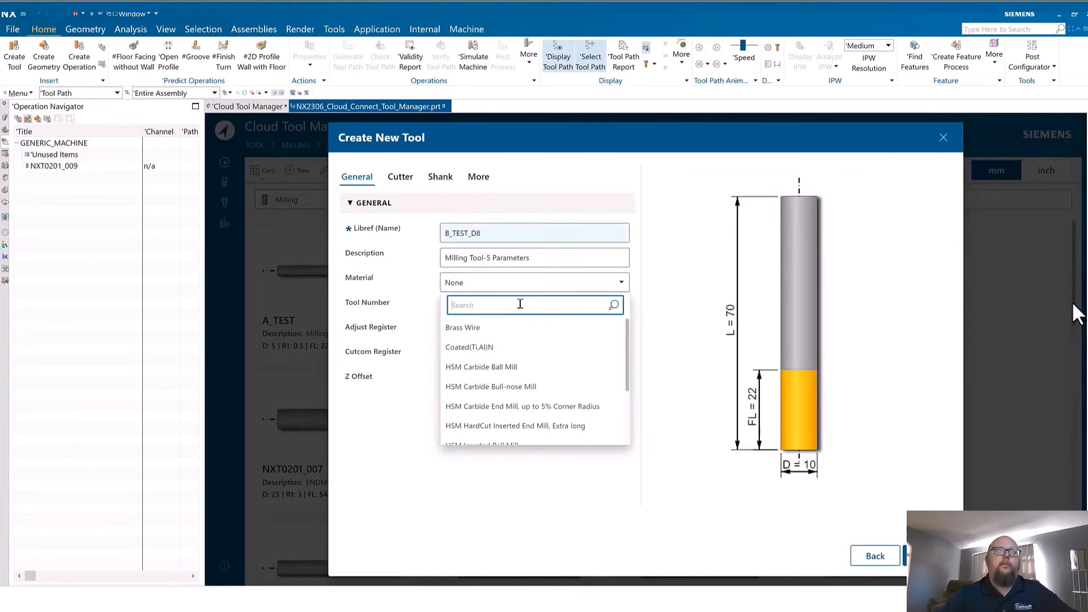
left_click(501, 348)
Step: Set the new cutter's diameter to 8, tool length to 63 and flute length to 25, and save the tool
left_click(400, 178)
double_click(479, 233)
type("8")
left_click(453, 259)
double_click(466, 335)
type("63")
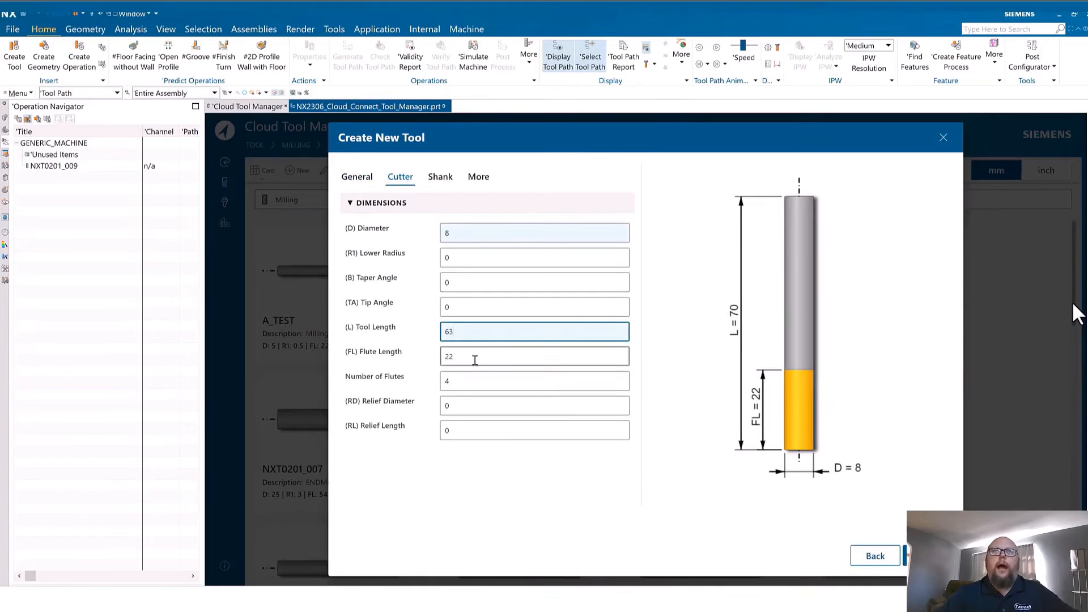
left_click_drag(472, 359, 436, 362)
type("25")
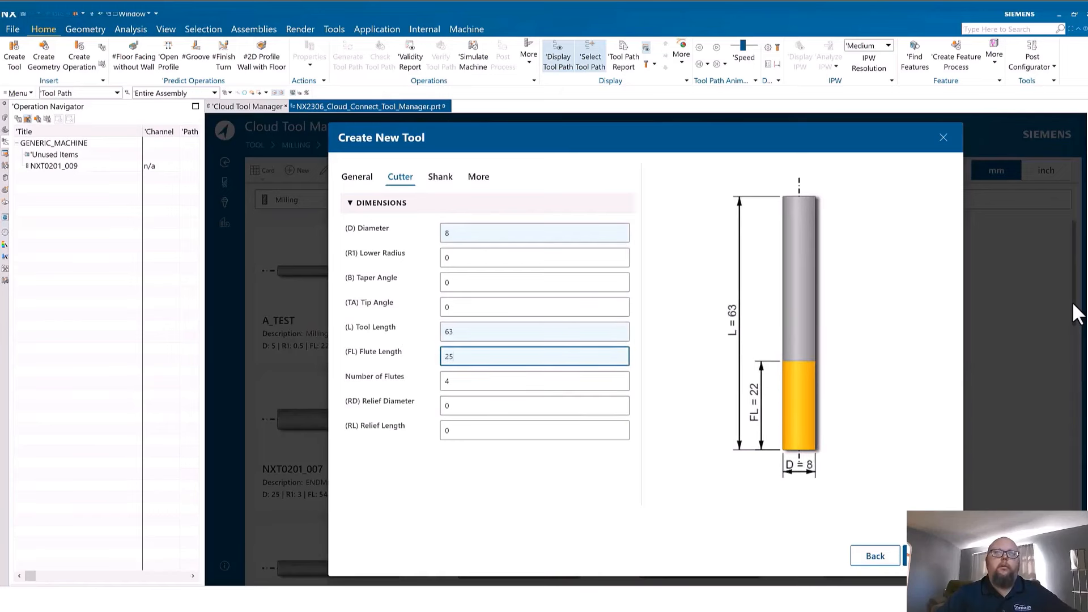
left_click(928, 556)
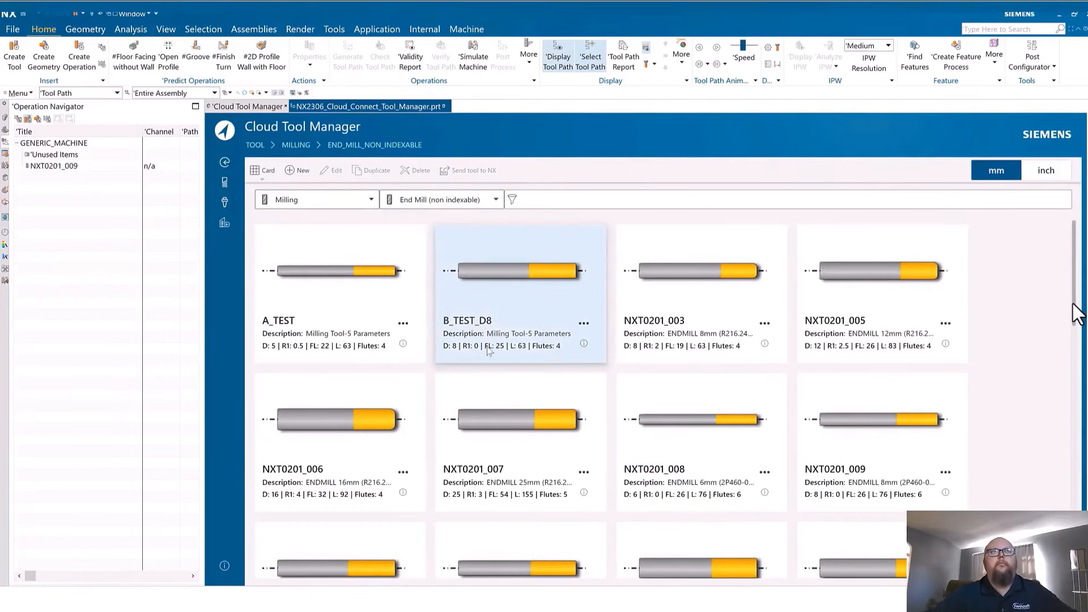
left_click(517, 291)
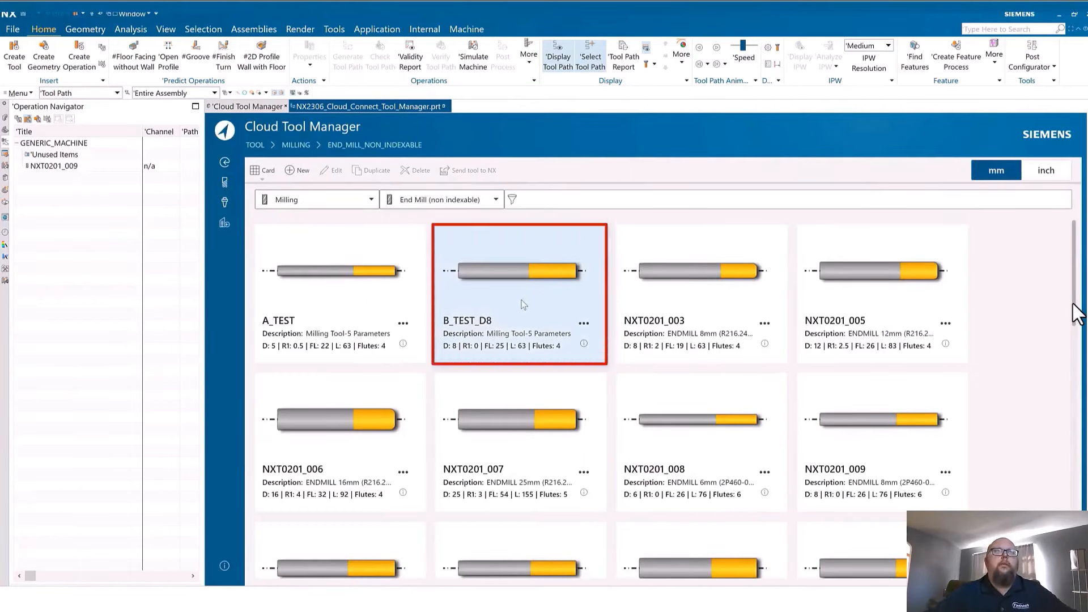
Step: Browse the Milling_Drilling holders in the component library with the BT30 mounting style filter removed
left_click(225, 205)
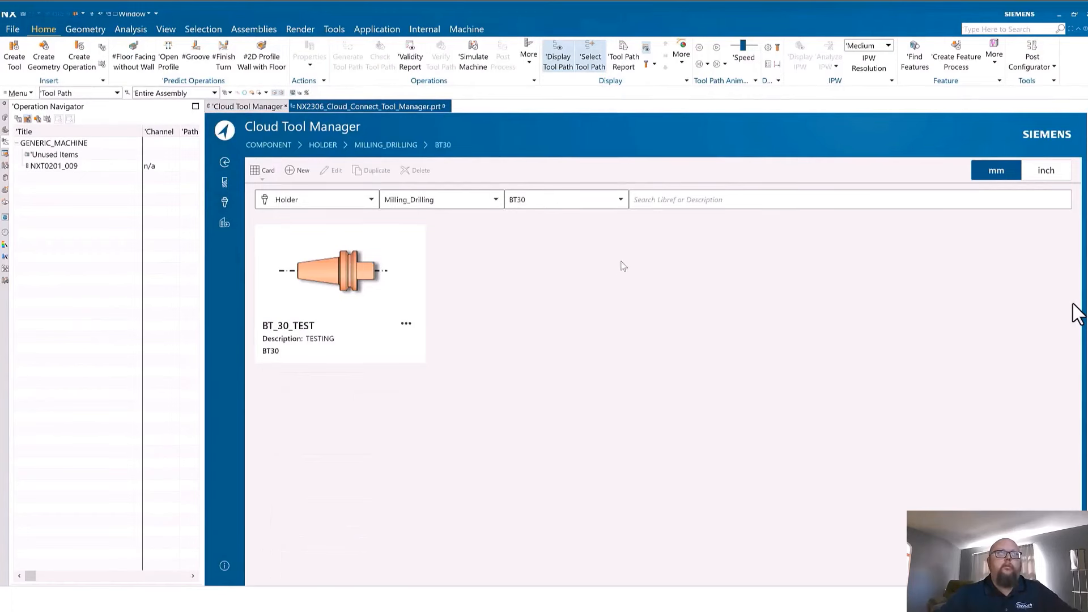
left_click(621, 201)
left_click_drag(627, 247, 617, 223)
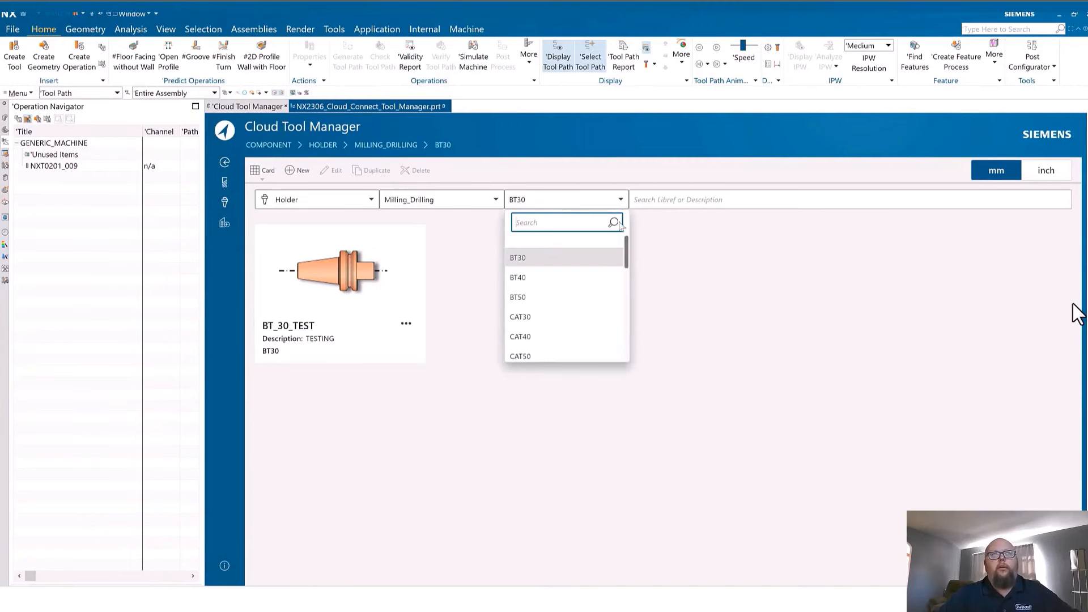
left_click(556, 243)
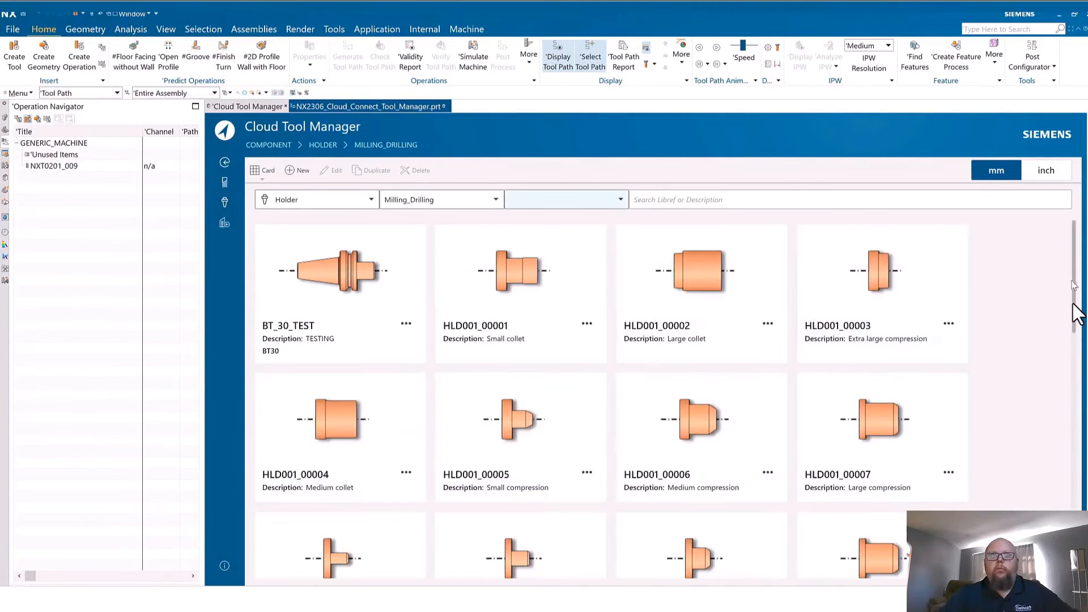
mouse_move(1073, 286)
left_mouse_down()
mouse_move(1074, 386)
mouse_move(1074, 229)
left_mouse_up()
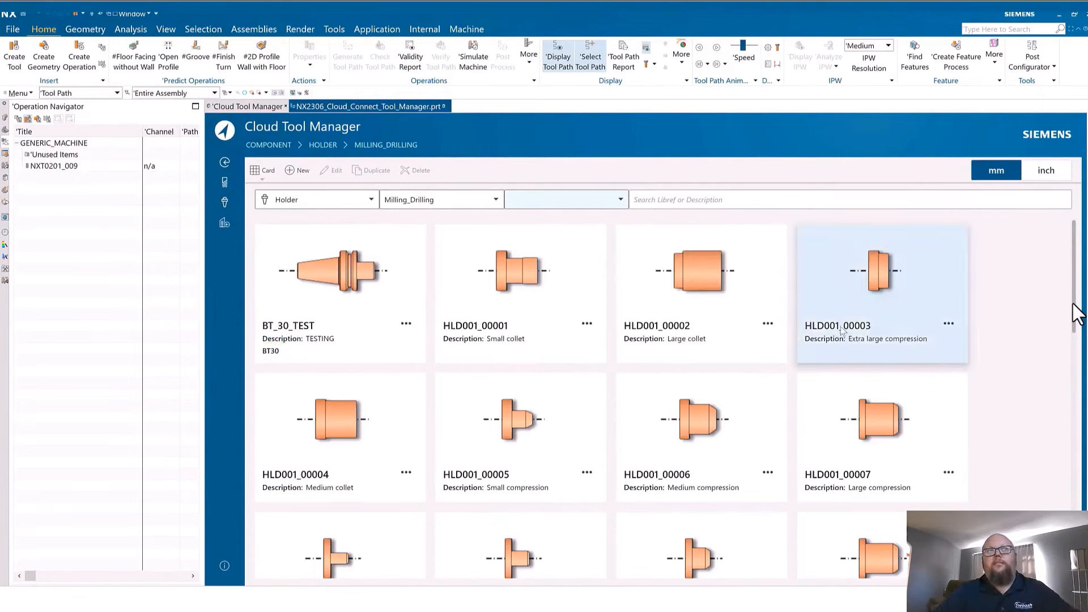
Step: Delete the small collet holder HLD001_00001 from the library
left_click(544, 295)
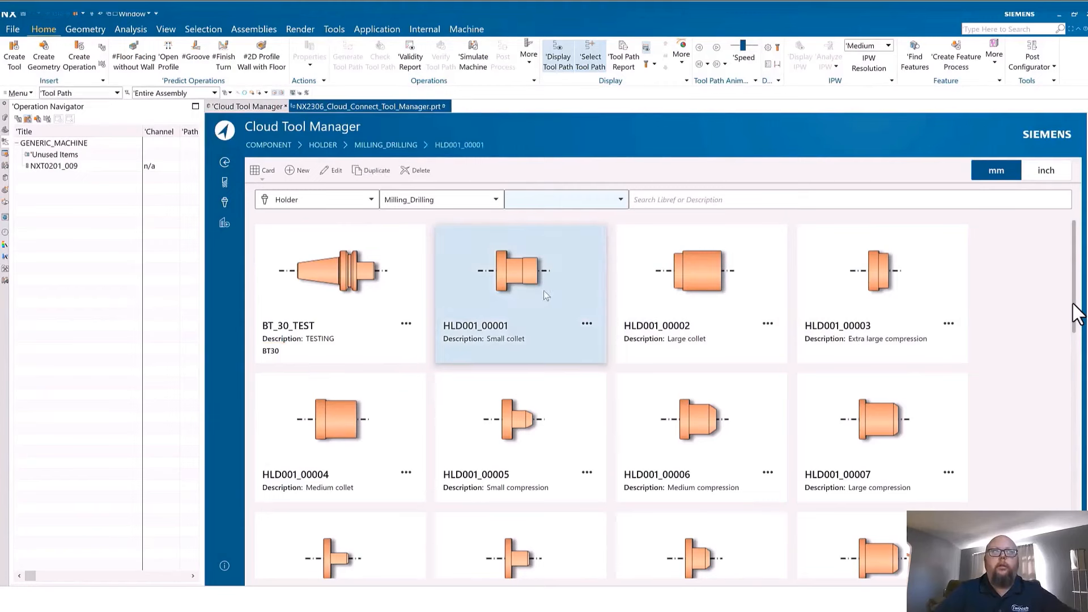
left_click(418, 172)
left_click(761, 478)
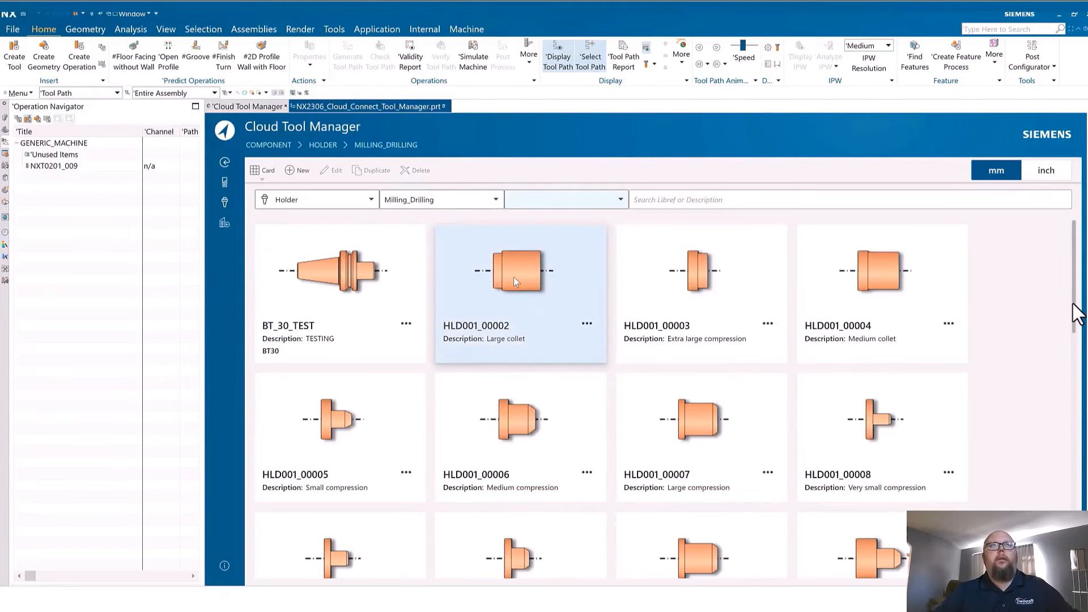
Step: Add a third step to the large collet holder HLD001_00002 and set its length to 2
left_click(512, 276)
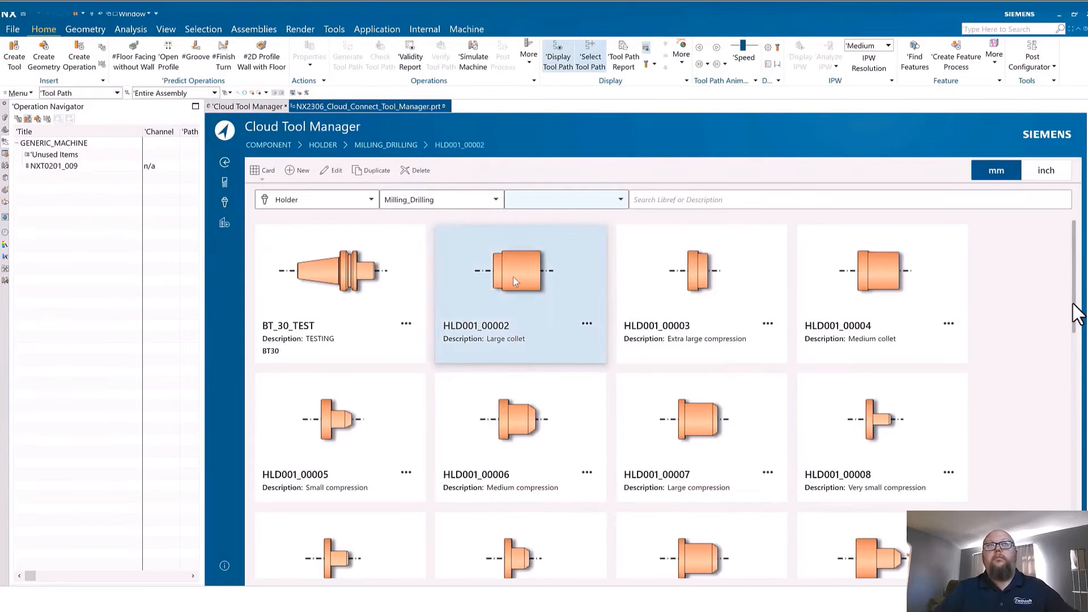
left_click(332, 170)
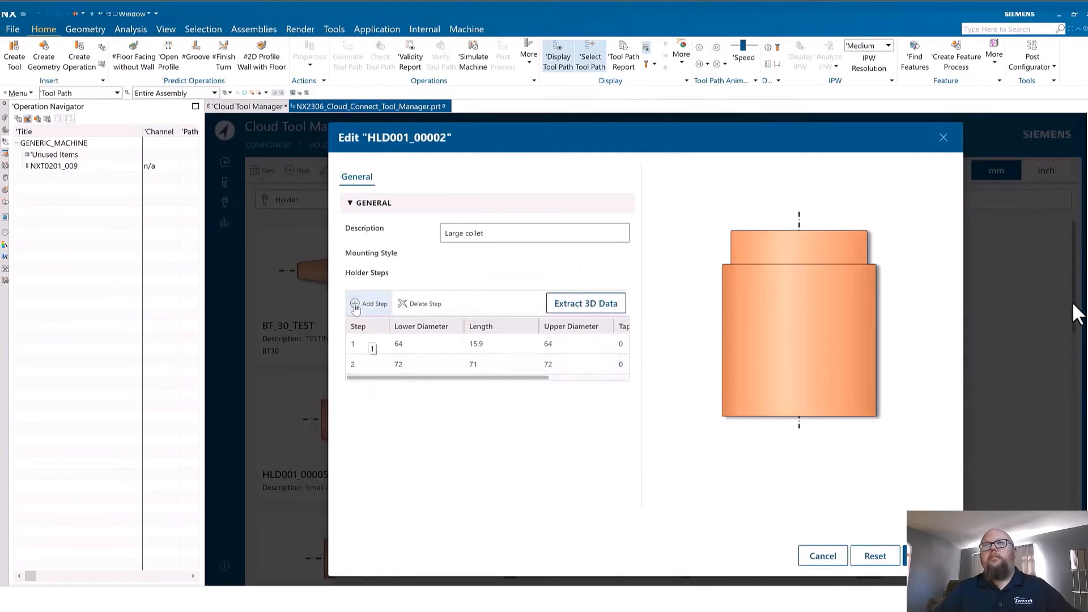
left_click(366, 304)
left_click(426, 390)
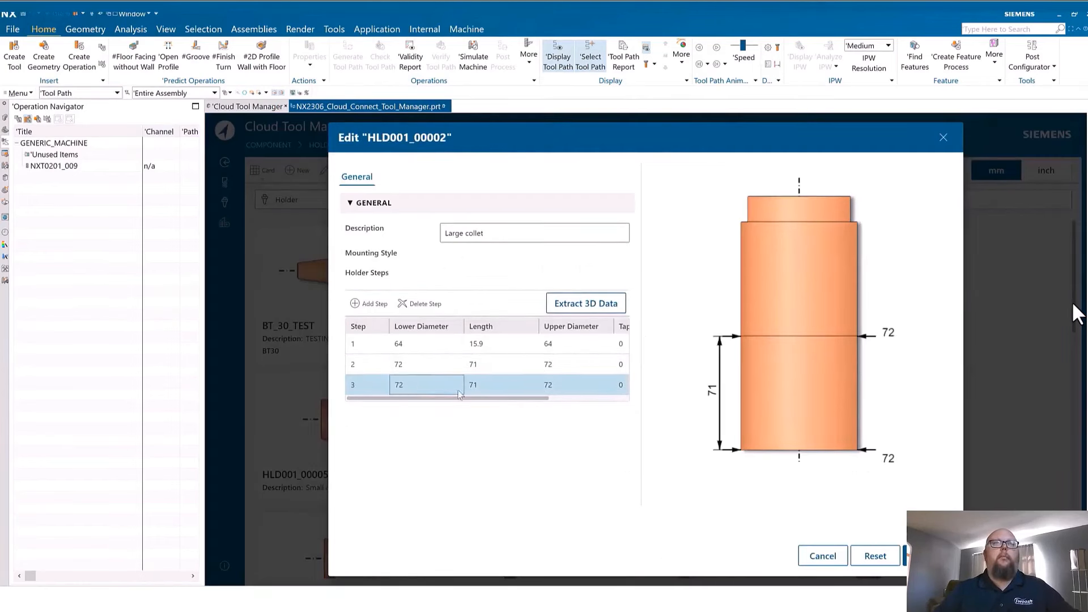
left_click(577, 389)
double_click(492, 383)
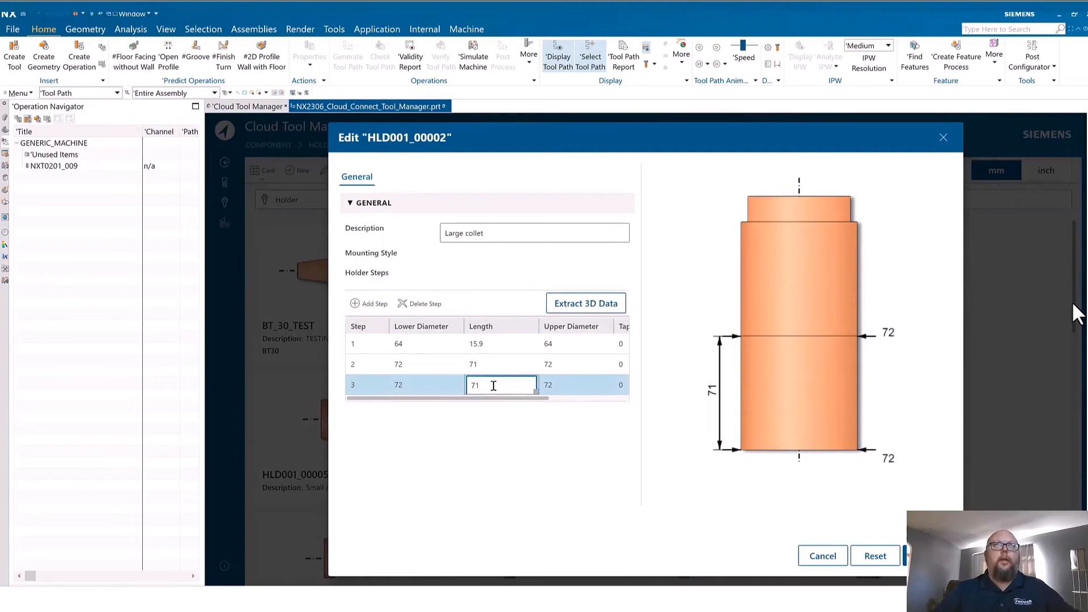
key("Return")
double_click(492, 386)
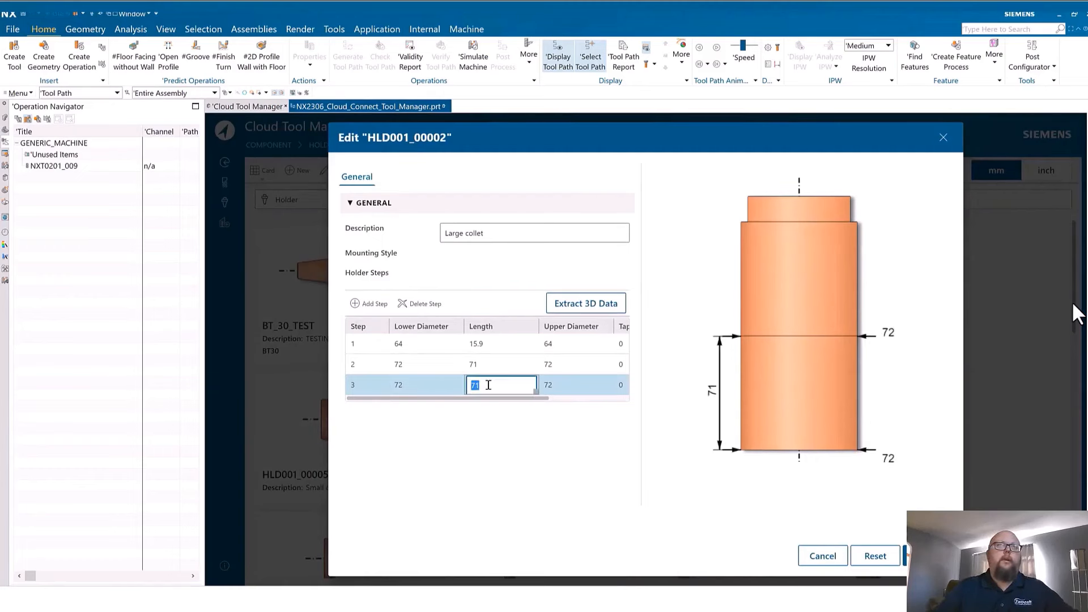
type("2")
key("Return")
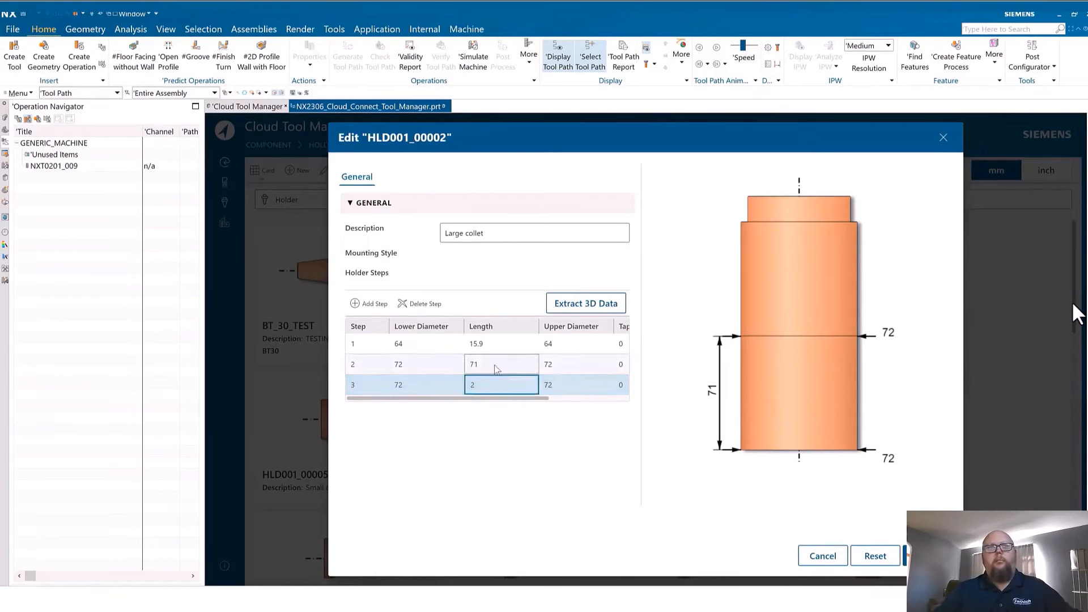
Step: Set the third holder step's taper angle to 45 and save the edited holder HLD001_00002
left_click_drag(532, 398, 564, 400)
double_click(605, 385)
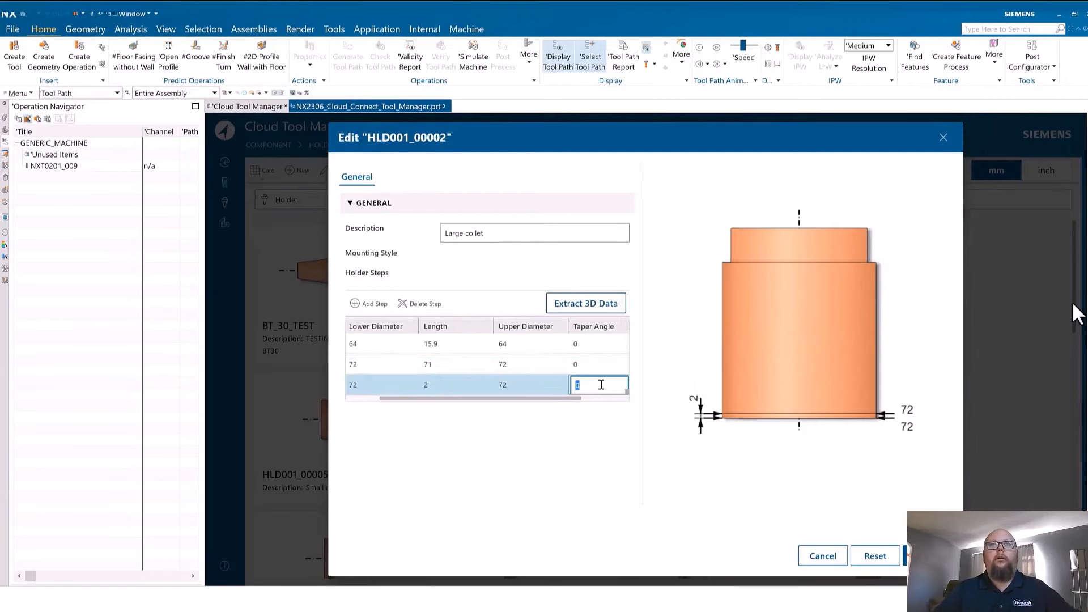
type("4")
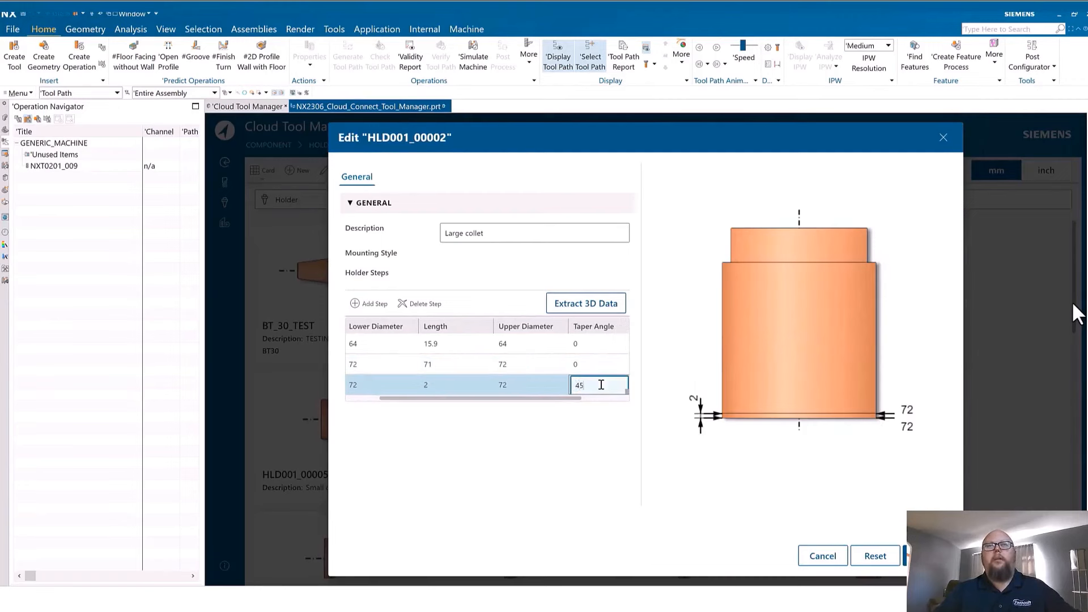
type("5")
left_click(586, 368)
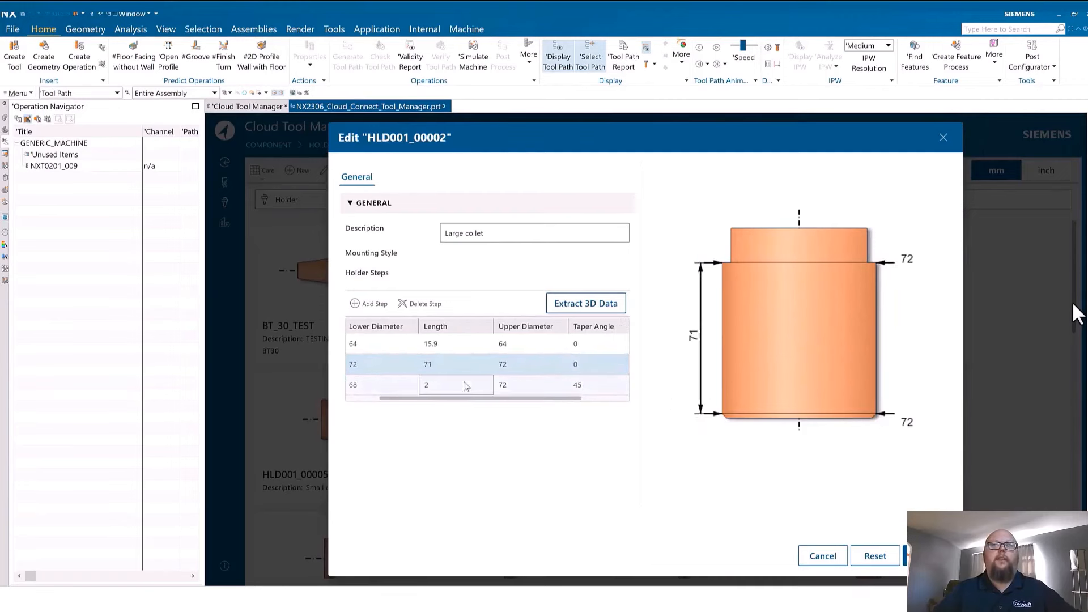
left_click_drag(469, 399, 391, 401)
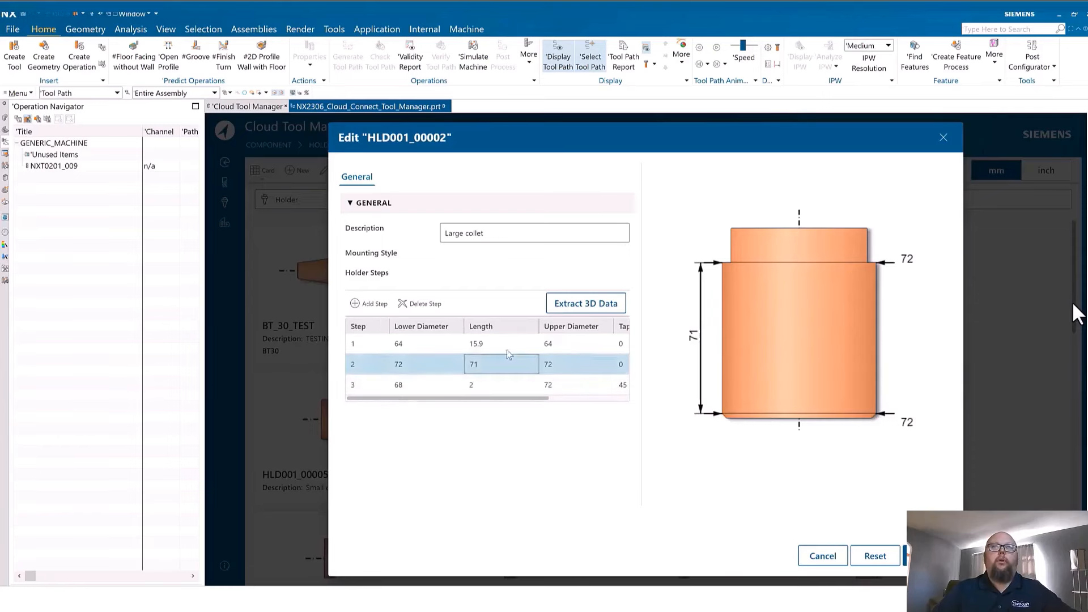
left_click(930, 556)
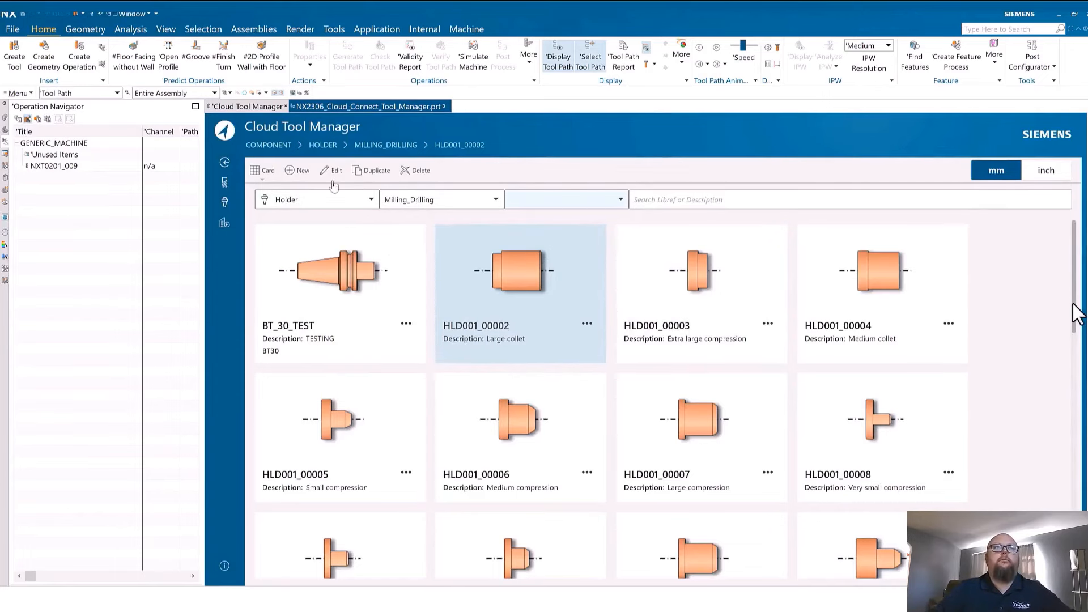
Step: Start a new Milling_Drilling holder component with the BT40 mounting style and activate its name for entry
left_click(293, 172)
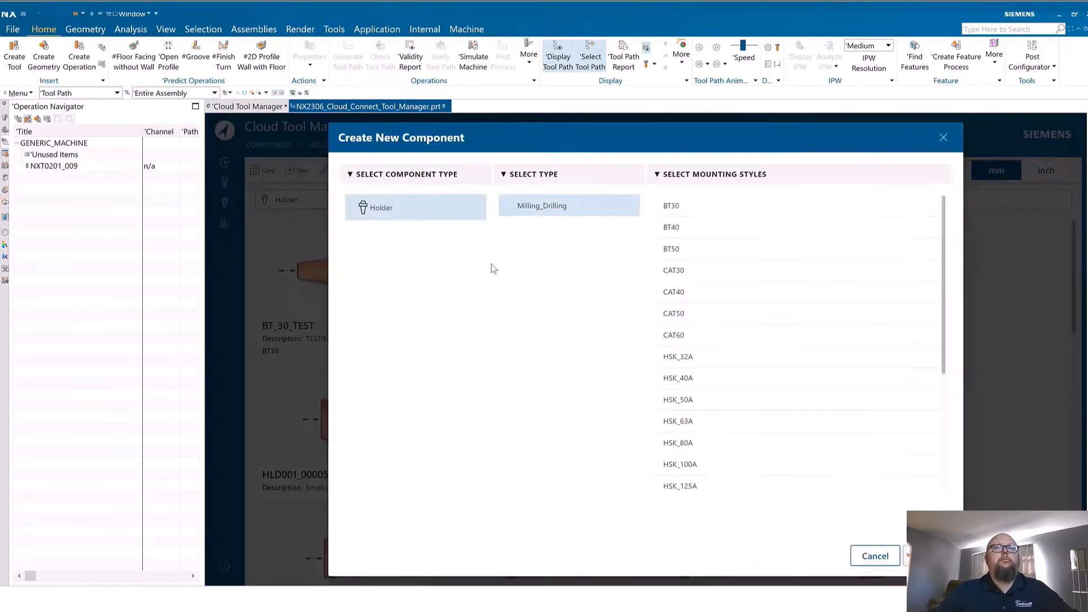
left_click(713, 229)
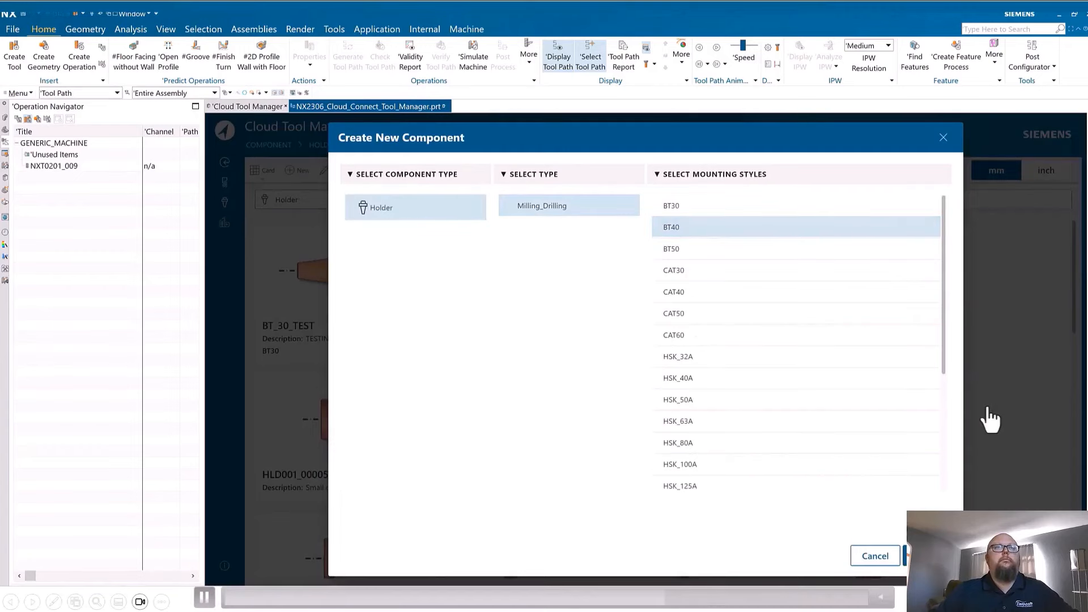
left_click(930, 556)
left_click(485, 234)
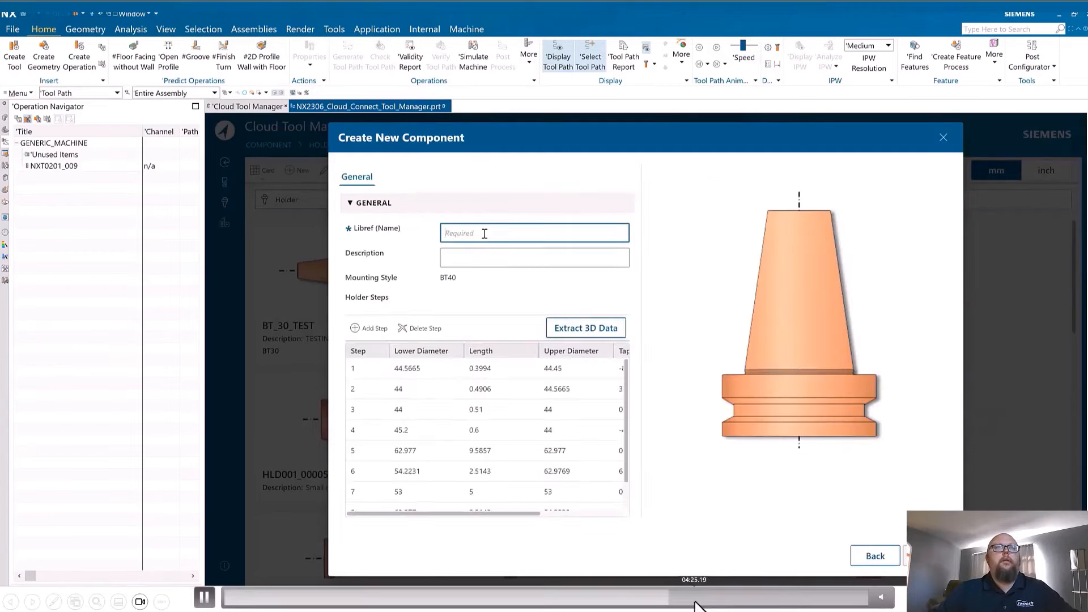
left_click(701, 603)
left_click(724, 601)
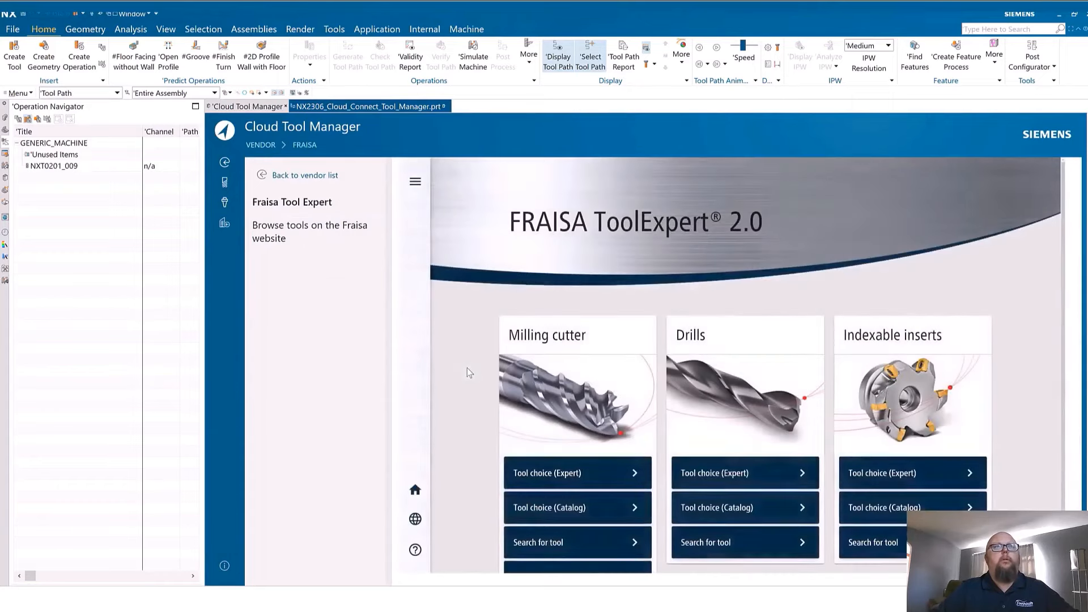
Step: Open the 8504 / 8604 smooth-edged cylindrical end mills from the Fraisa milling cutter catalog
scroll(480, 397, "down", 1)
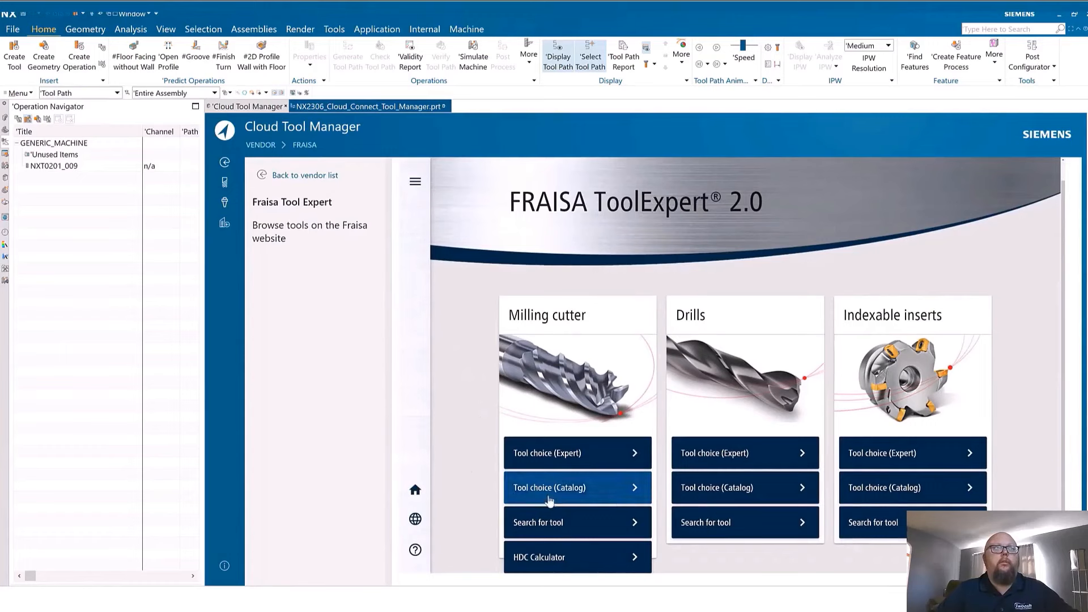
left_click(613, 490)
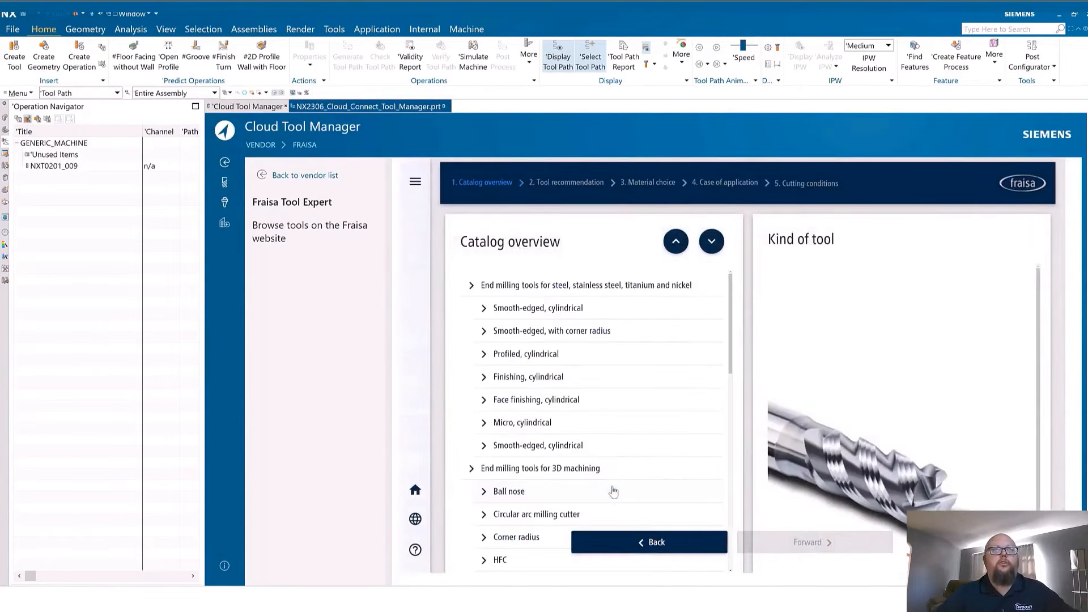
left_click(569, 309)
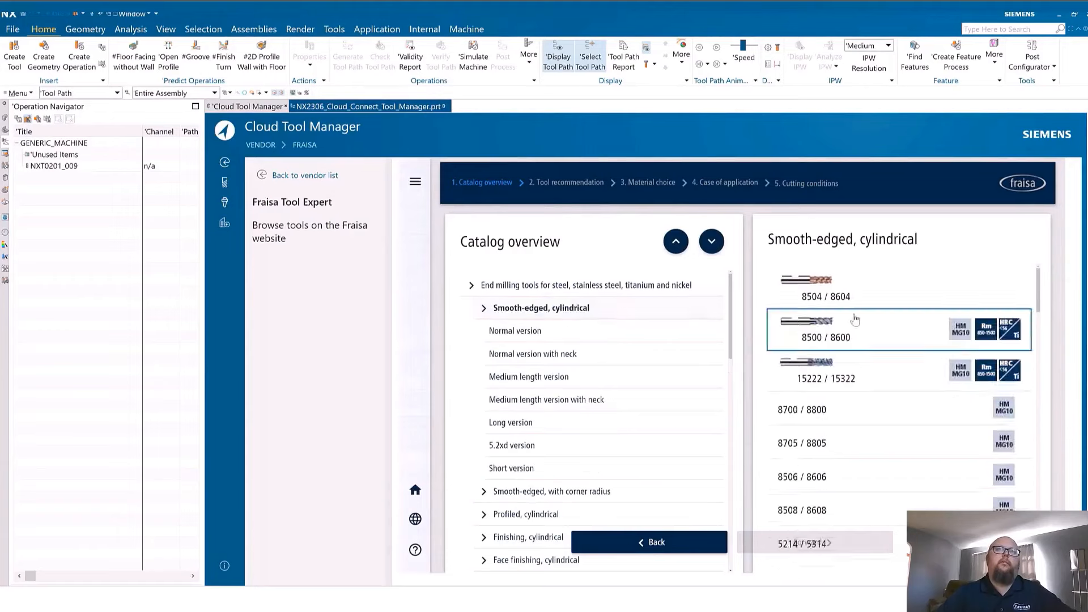
left_click(850, 290)
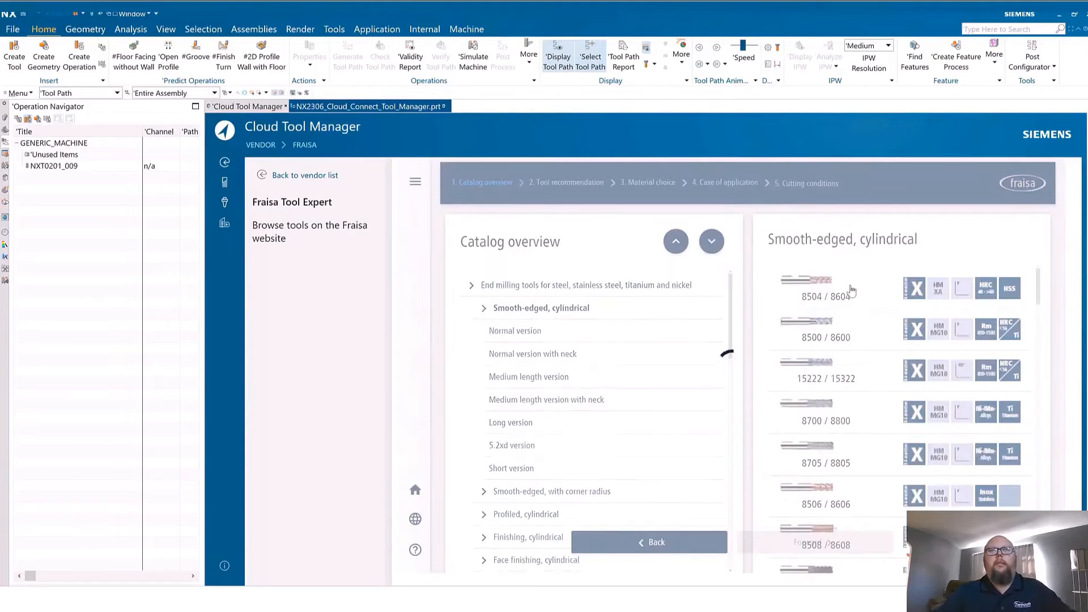
Step: Choose the 5 mm end mill H8504260 with DIN 6535 HA shank, then import it to the library and send it to NX
scroll(634, 444, "down", 5)
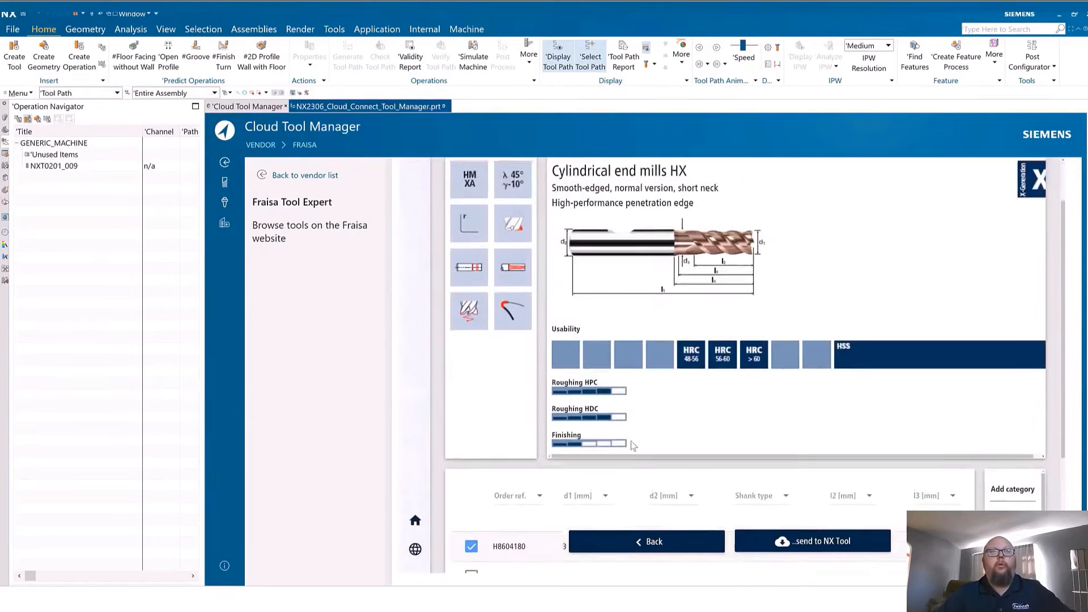
scroll(633, 444, "down", 1)
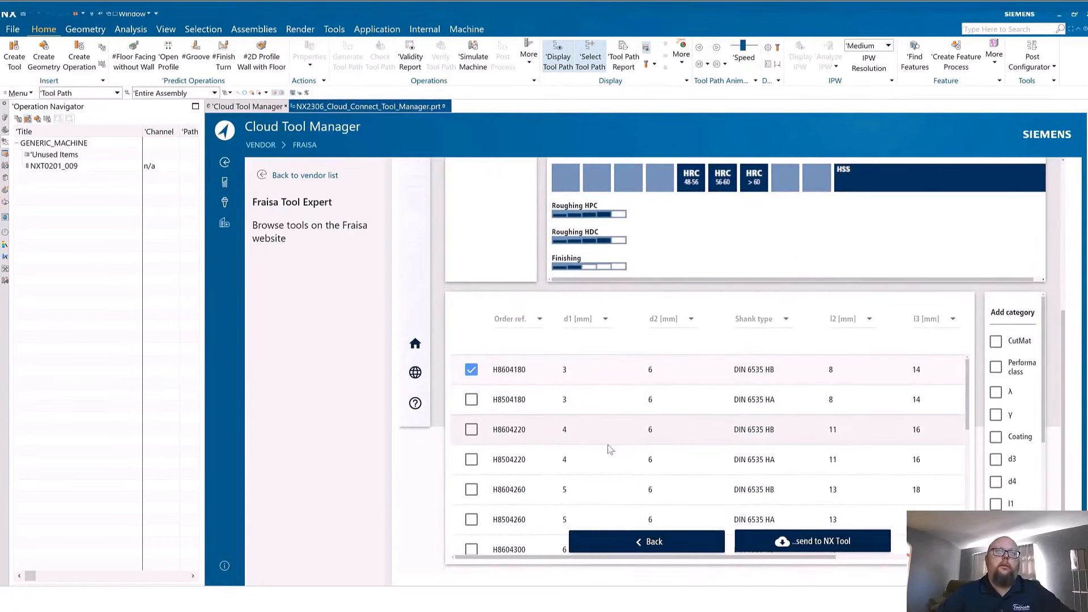
scroll(524, 474, "down", 1)
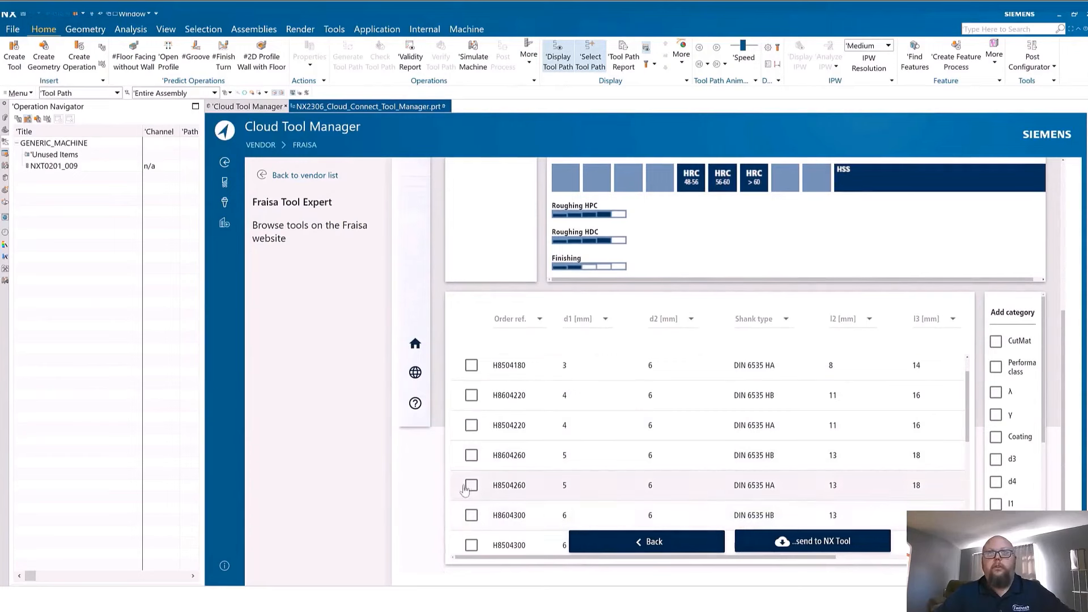
left_click(471, 485)
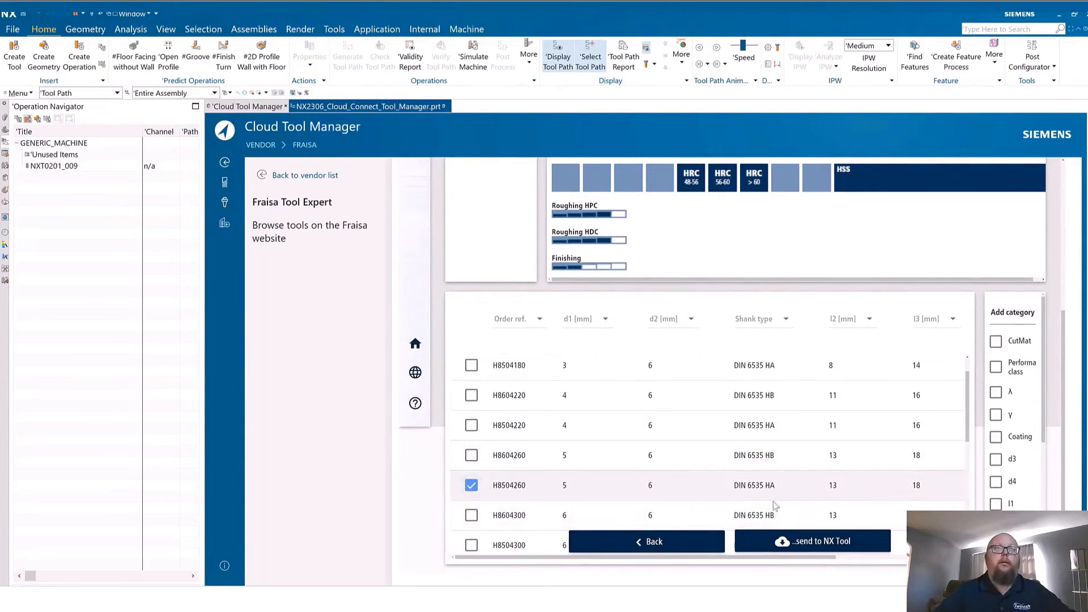
left_click(782, 543)
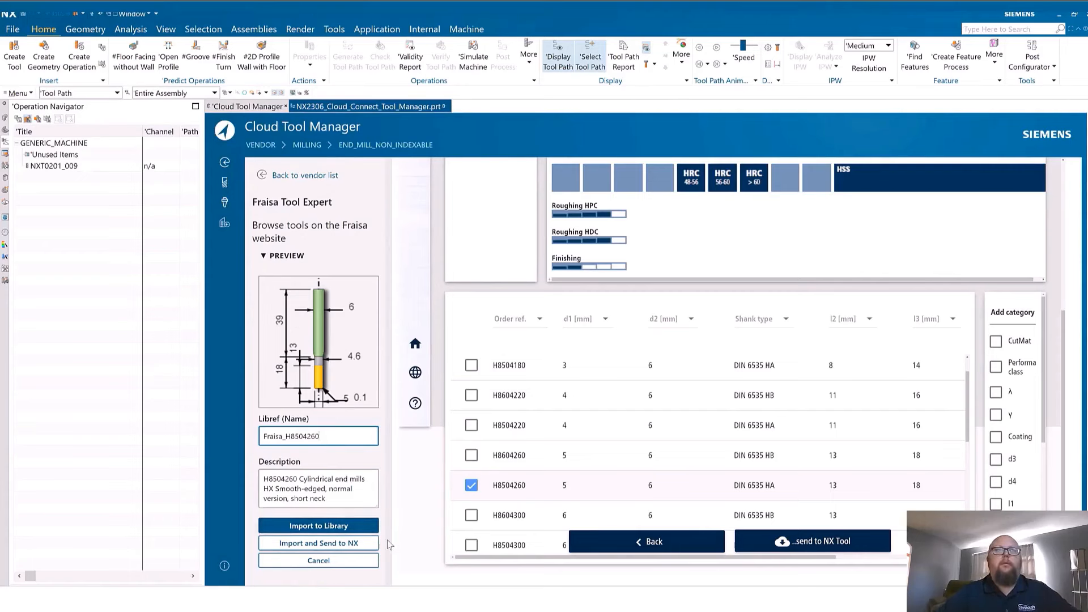
left_click(330, 548)
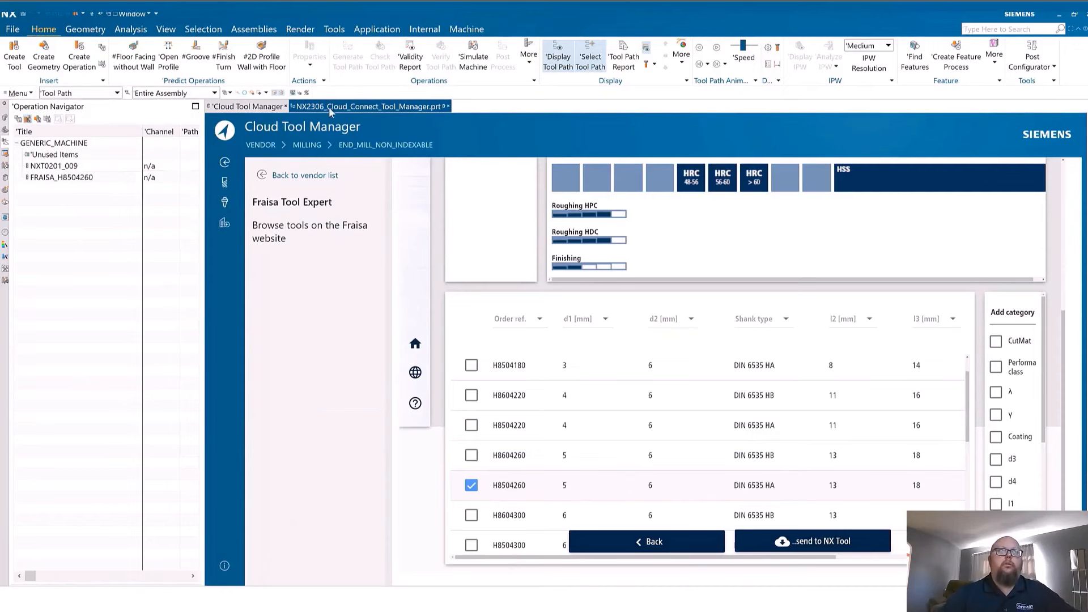
Step: Return to the NX2306_Cloud_Connect_Tool_Manager.prt part and view the imported FRAISA_H8504260 tool on the model
left_click(359, 107)
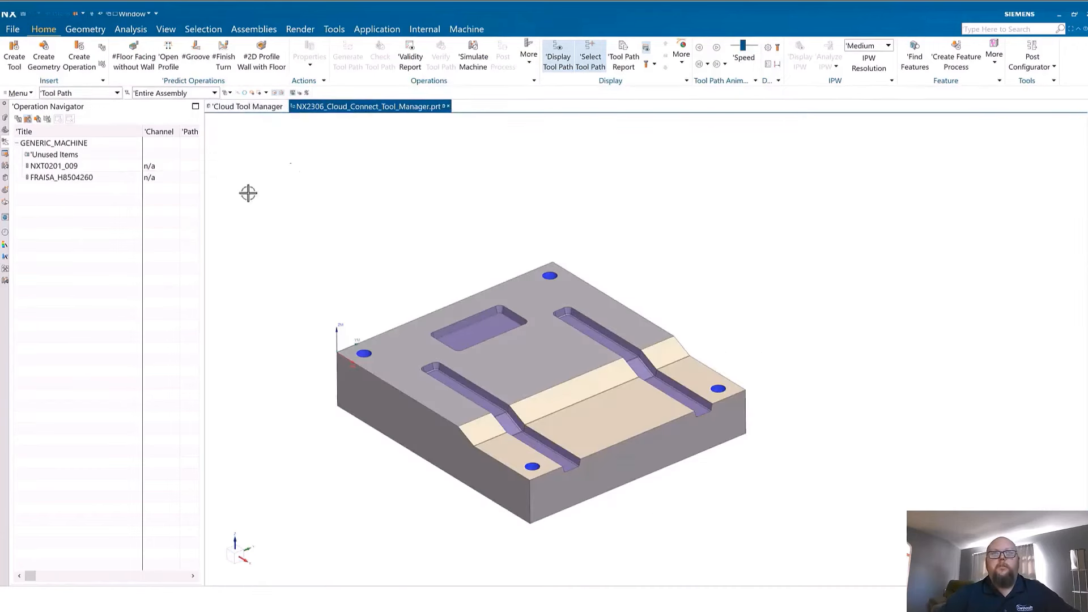
left_click(60, 180)
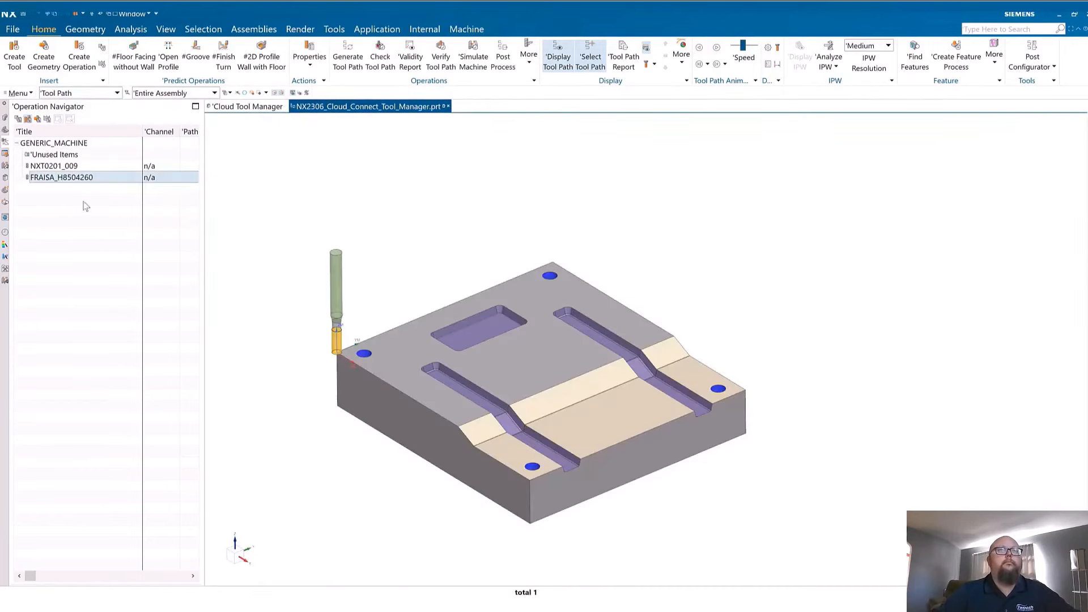
scroll(334, 343, "down", 4)
scroll(354, 346, "up", 3)
middle_click_drag(395, 292, 396, 285)
key("Right")
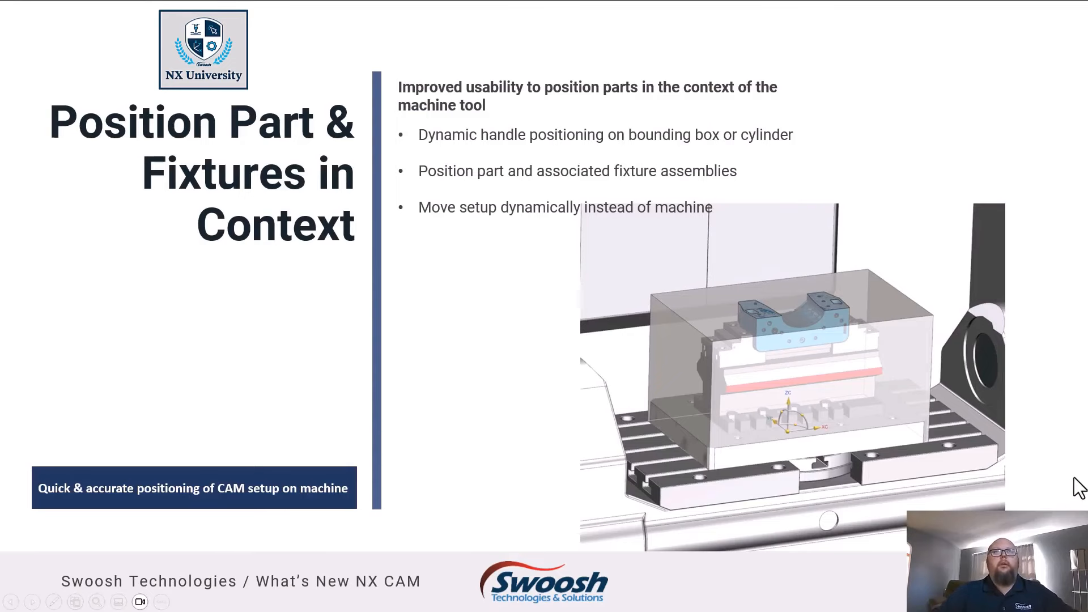
key("Right")
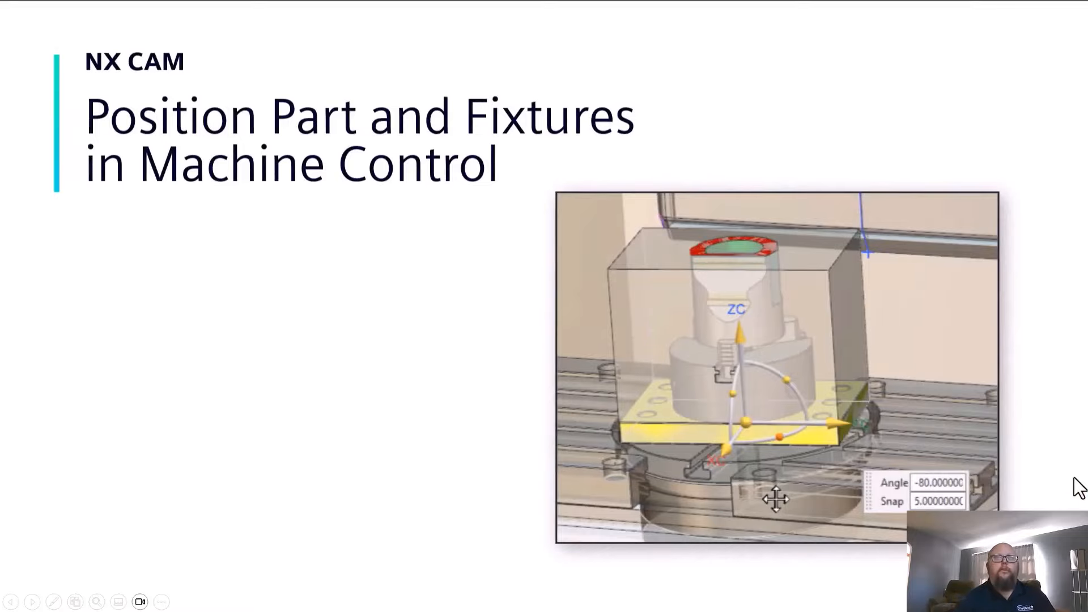
key("Right")
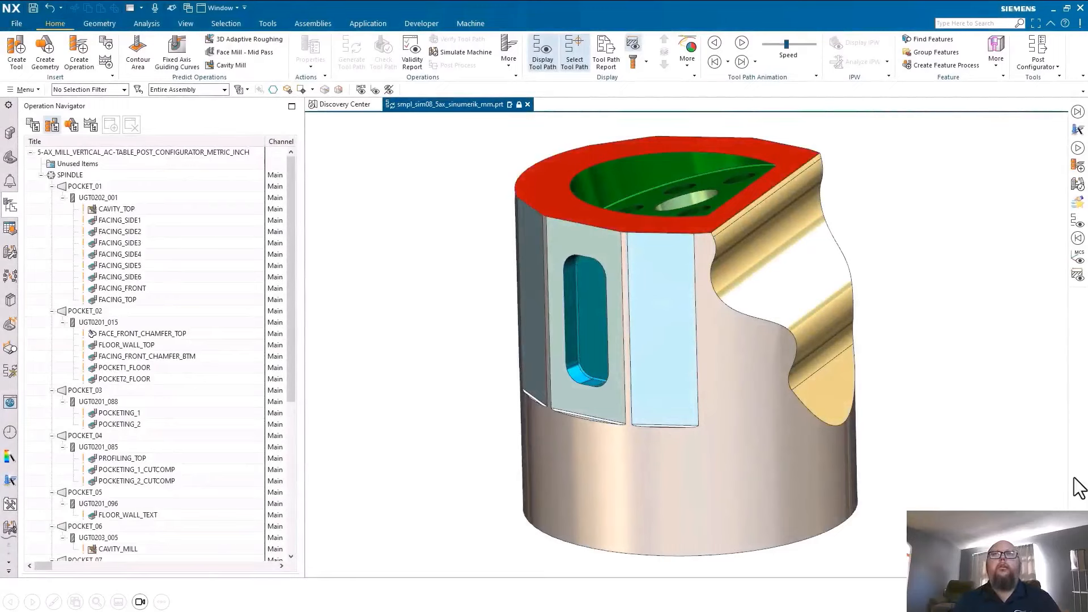
key("Right")
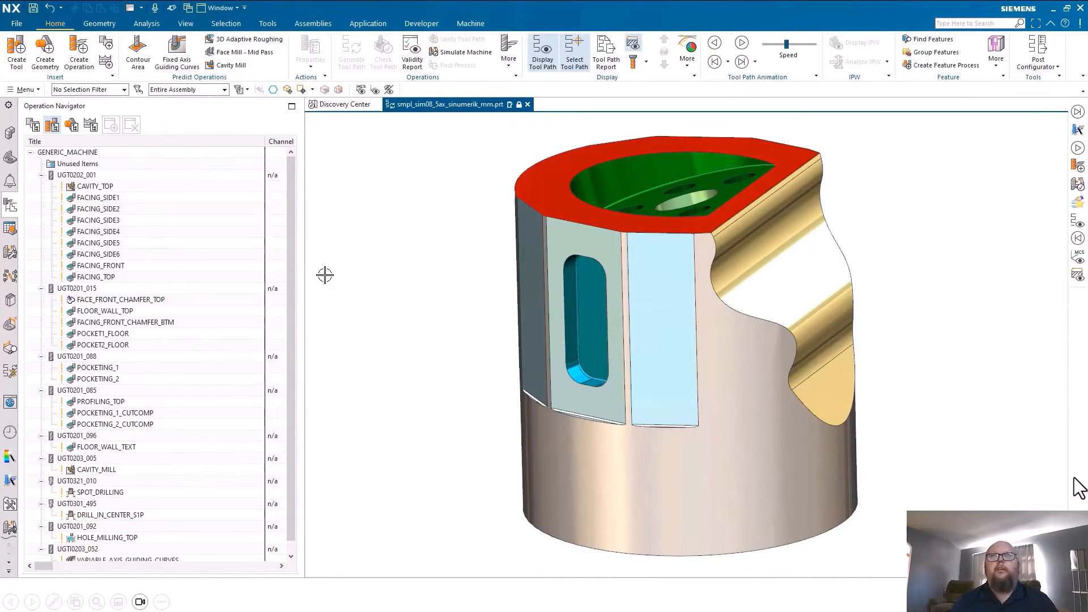
Step: Replace the generic machine with sim01_mill_3ax_fanuc, retrieved from the MILL class of the machine library
double_click(78, 153)
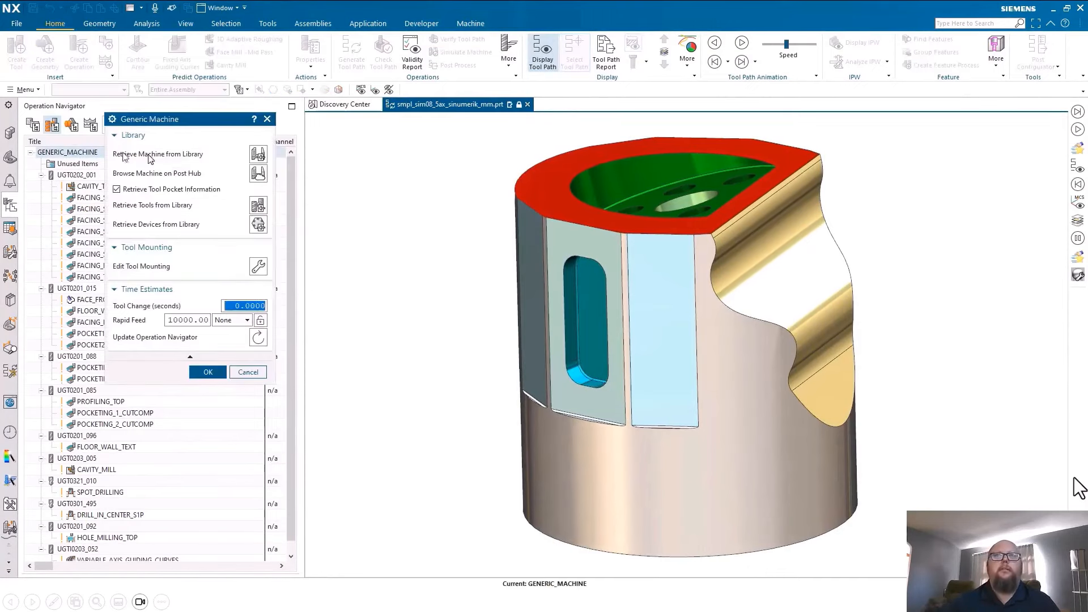
left_click(259, 154)
double_click(163, 167)
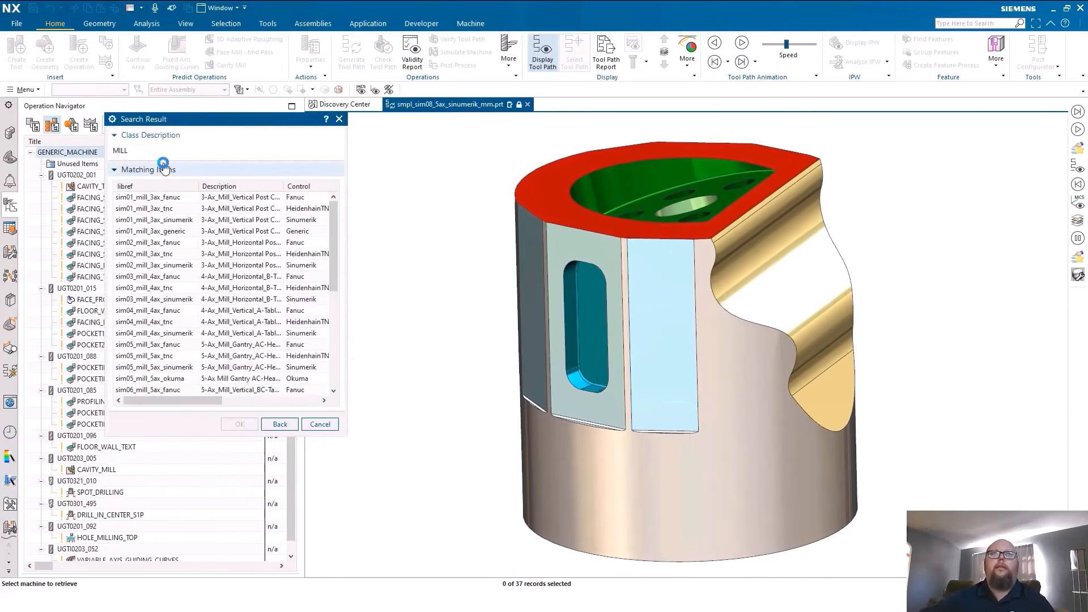
left_click(175, 198)
double_click(175, 198)
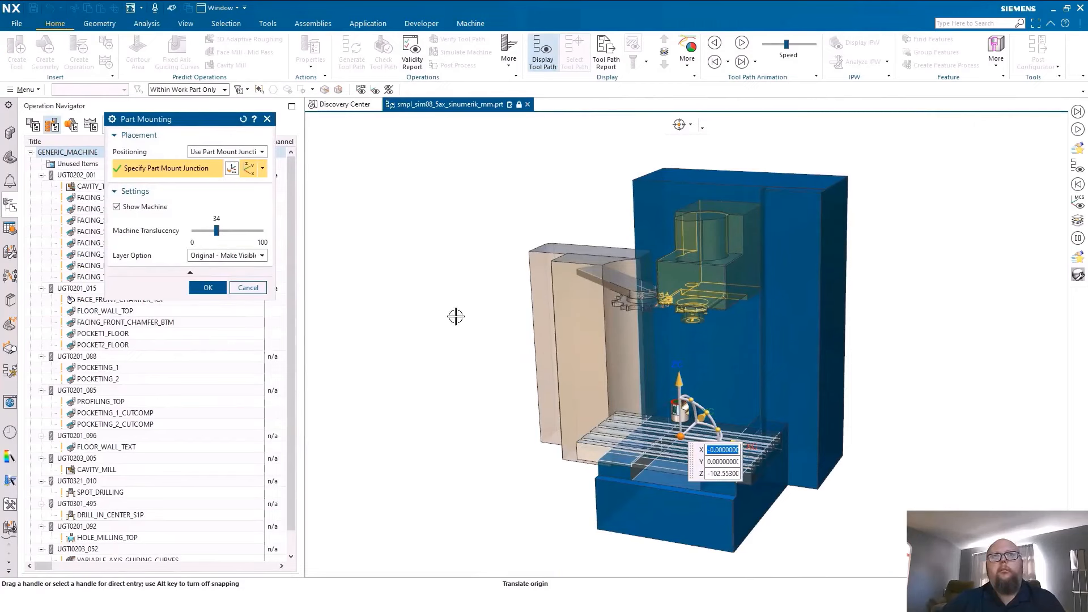
Step: Toggle the machine display off and on again in the part mounting settings and set the machine translucency to 31
left_click(129, 207)
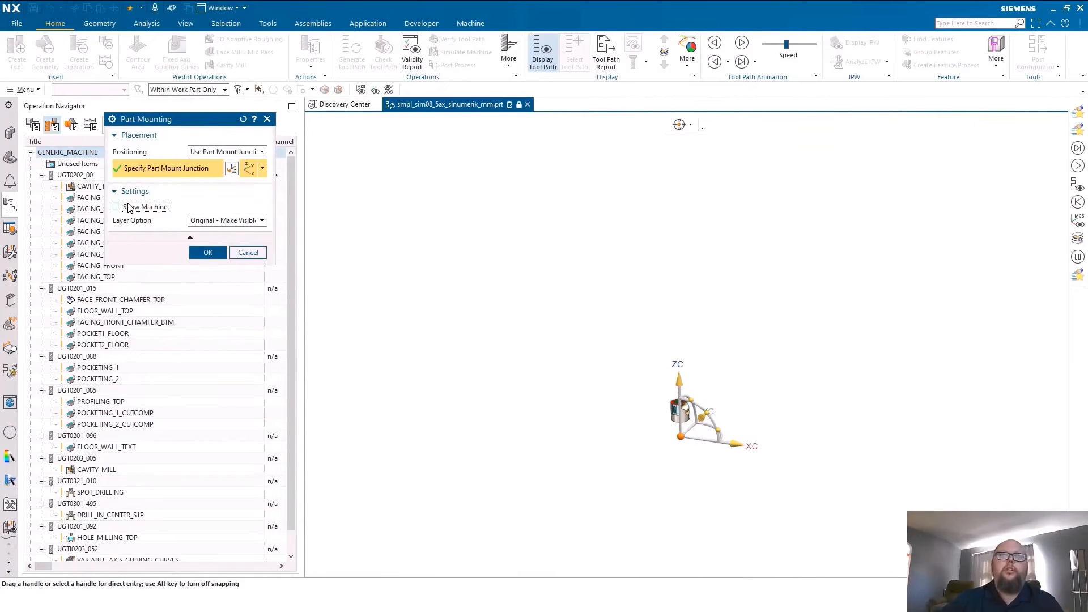
left_click(129, 208)
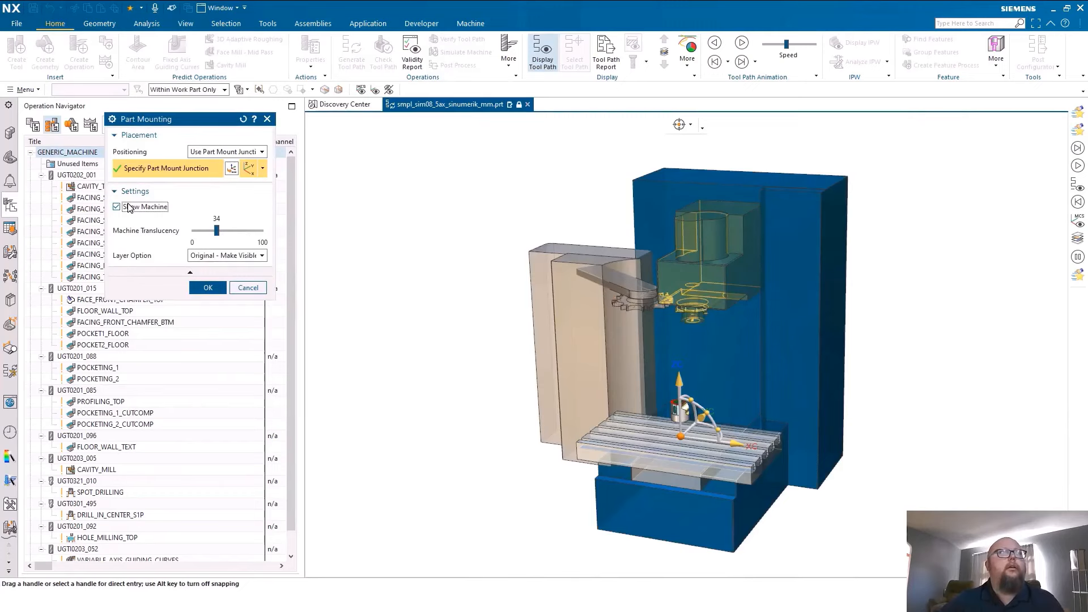
mouse_move(214, 237)
left_mouse_down()
mouse_move(255, 238)
mouse_move(216, 242)
left_mouse_up()
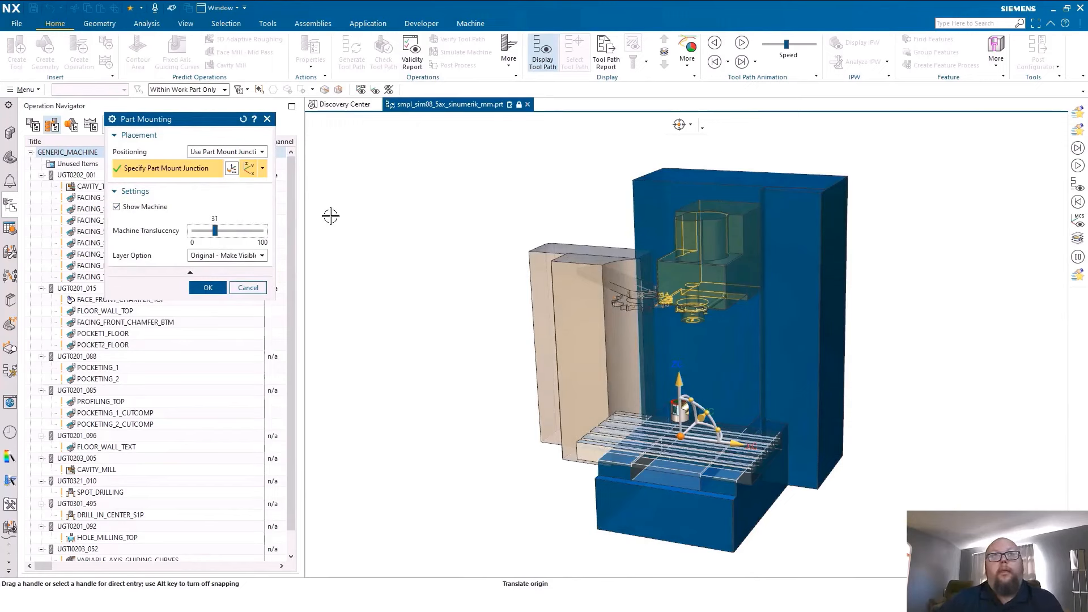
Step: Set the part mounting to position the part on the machine, with its reference point on the bounding cylinder
left_click(217, 152)
left_click(218, 192)
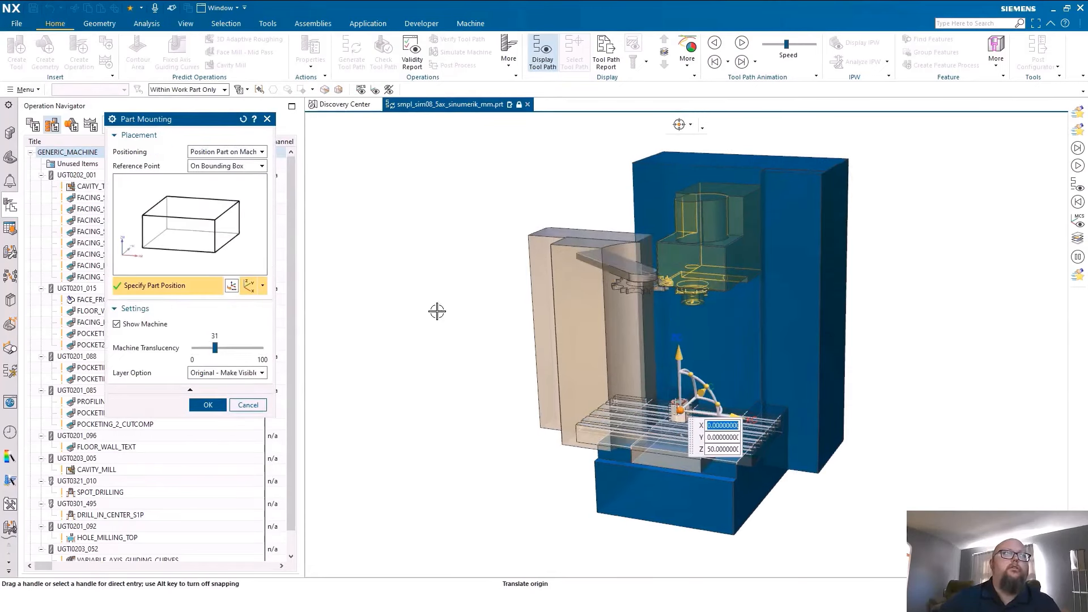
scroll(437, 312, "up", 6)
scroll(437, 312, "up", 5)
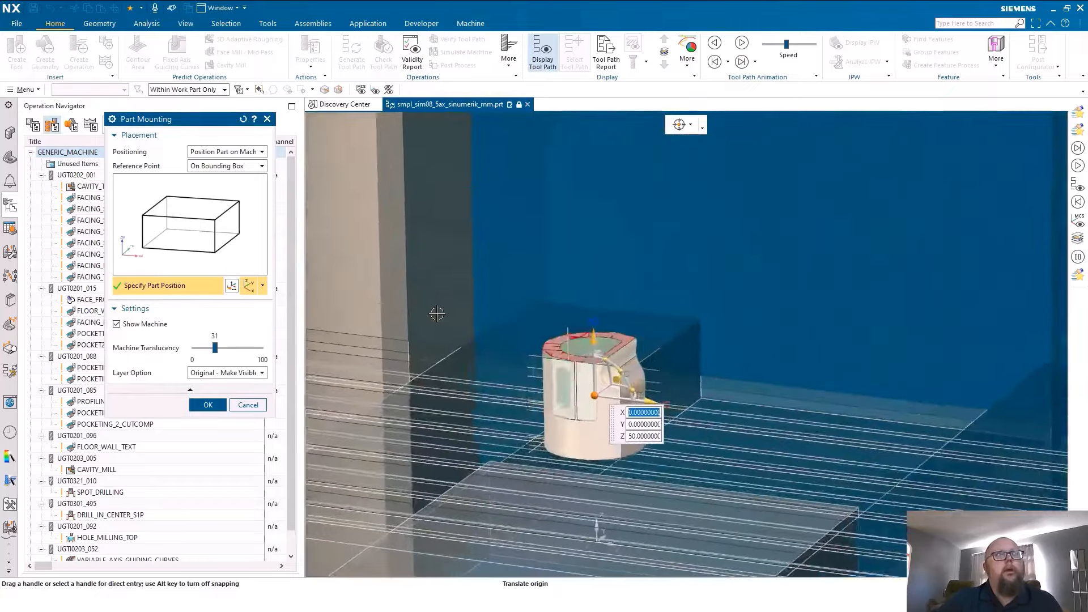
left_click(243, 166)
left_click(245, 188)
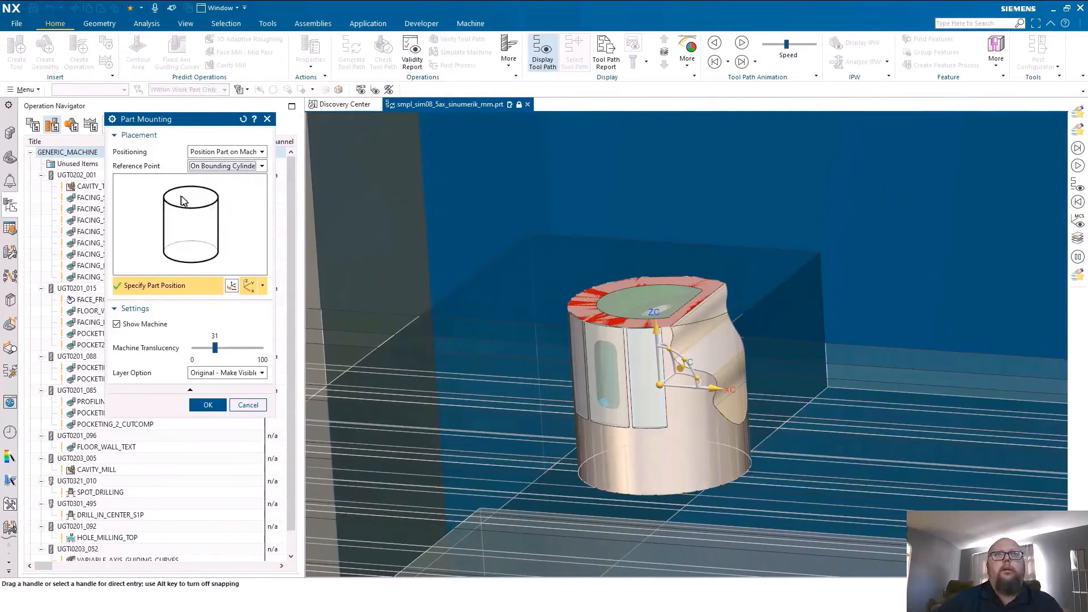
Step: Compare the top and bottom centers of the bounding cylinder as reference point and settle on the bottom center
left_click(187, 197)
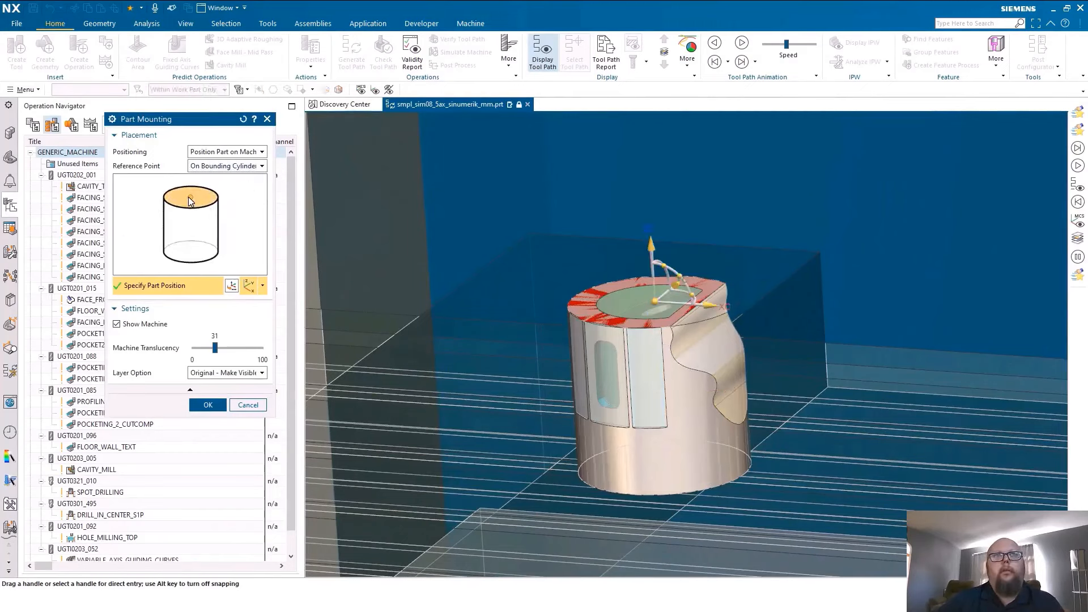
left_click(191, 257)
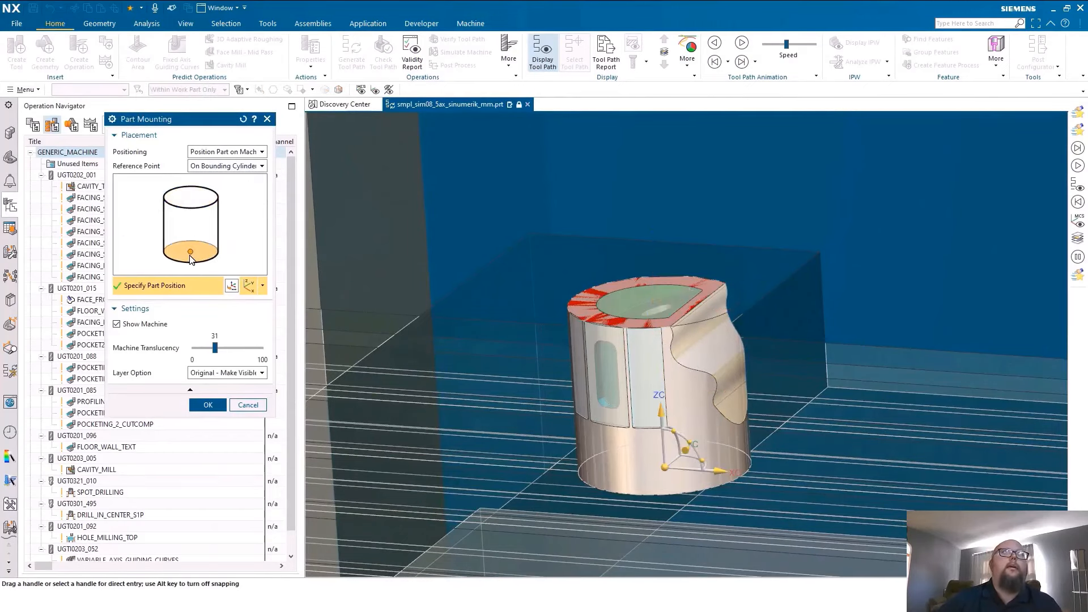
left_click(194, 205)
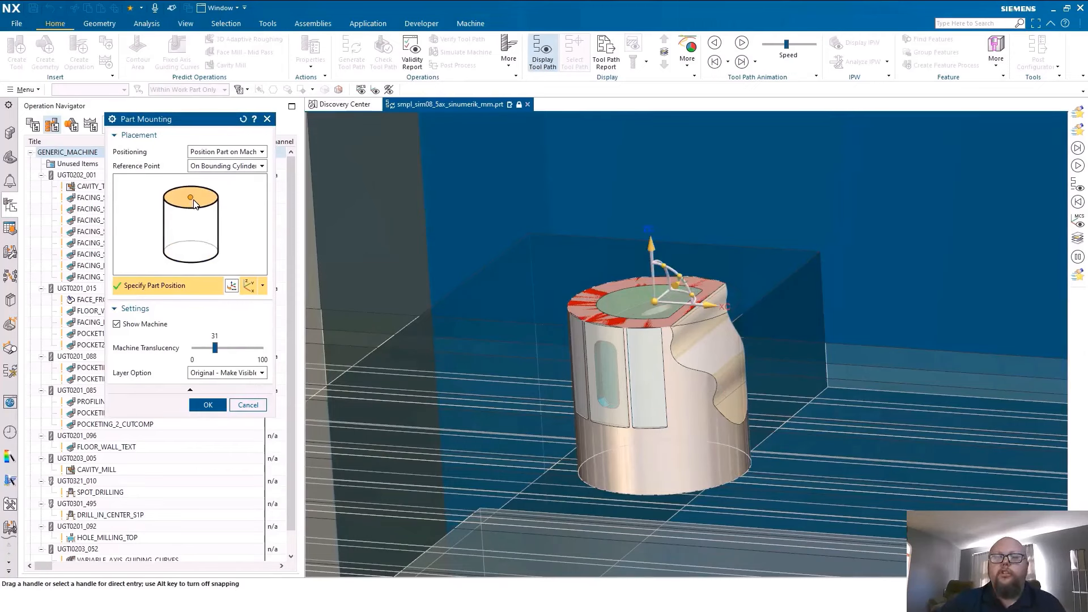
left_click(192, 250)
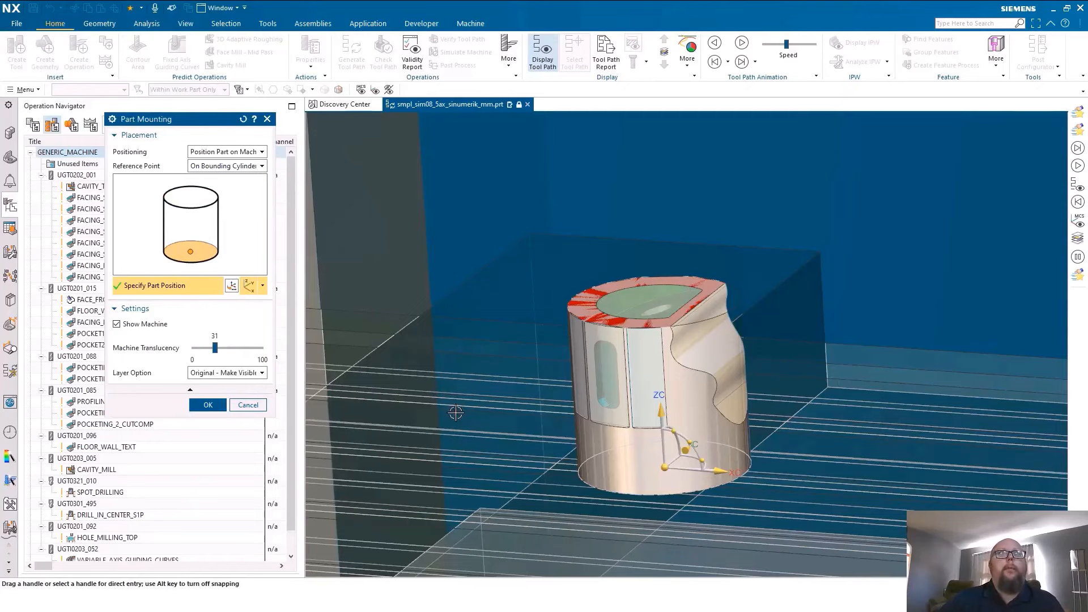
Step: Move the part freely over the machine table by its origin handle to about X 281, Y 0, Z -7
left_click(664, 468)
left_click(428, 412)
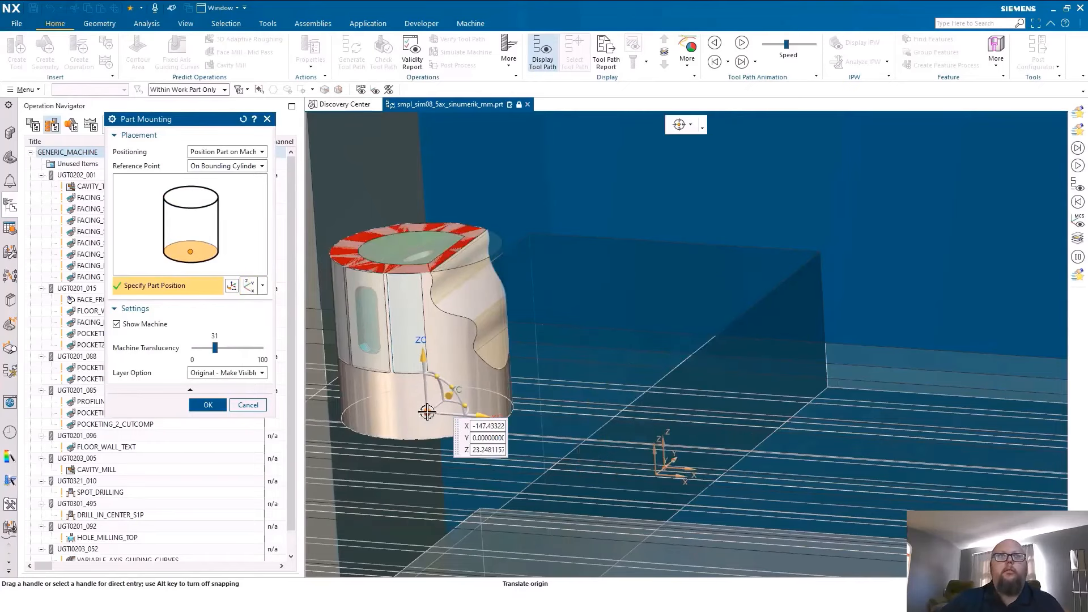
scroll(437, 403, "down", 3)
left_click(771, 464)
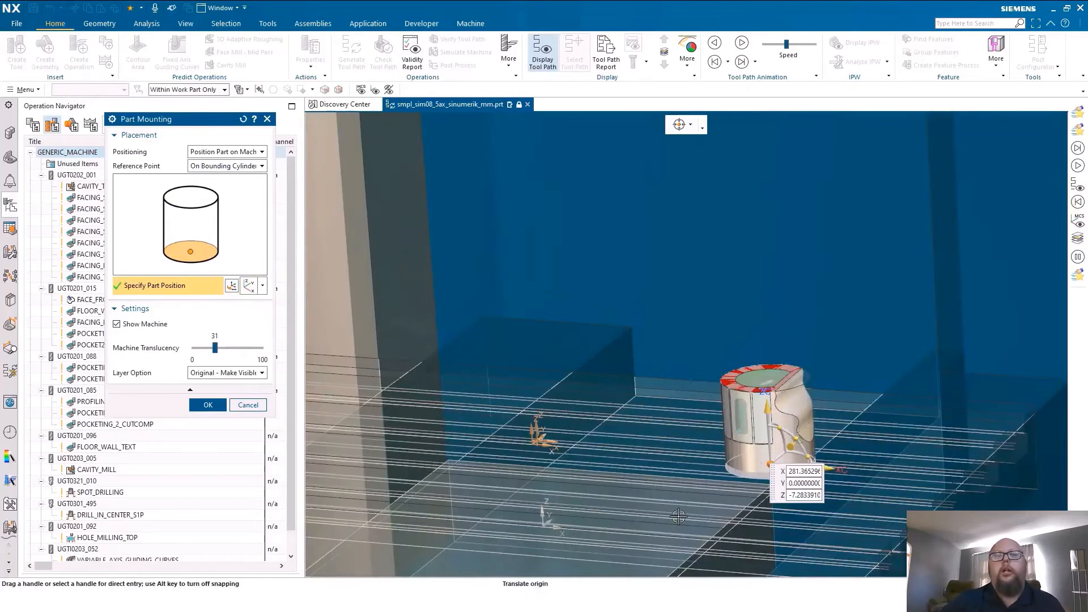
Step: Place the part on the machine table at about X -11, Y 0, Z 0, accept the mounting and discard the machine replacement
left_click(531, 440)
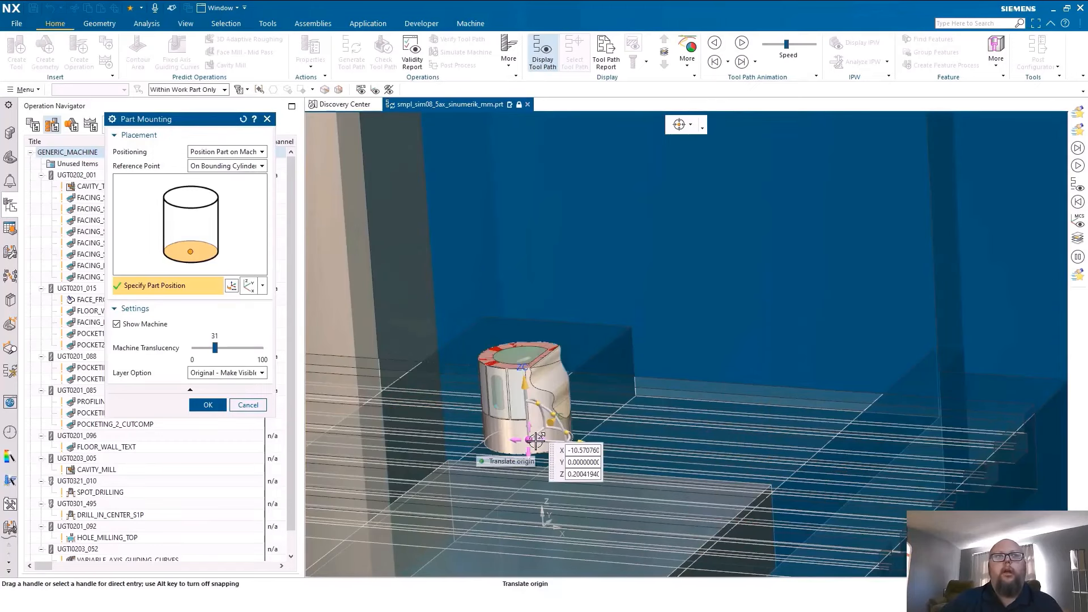
left_click(207, 405)
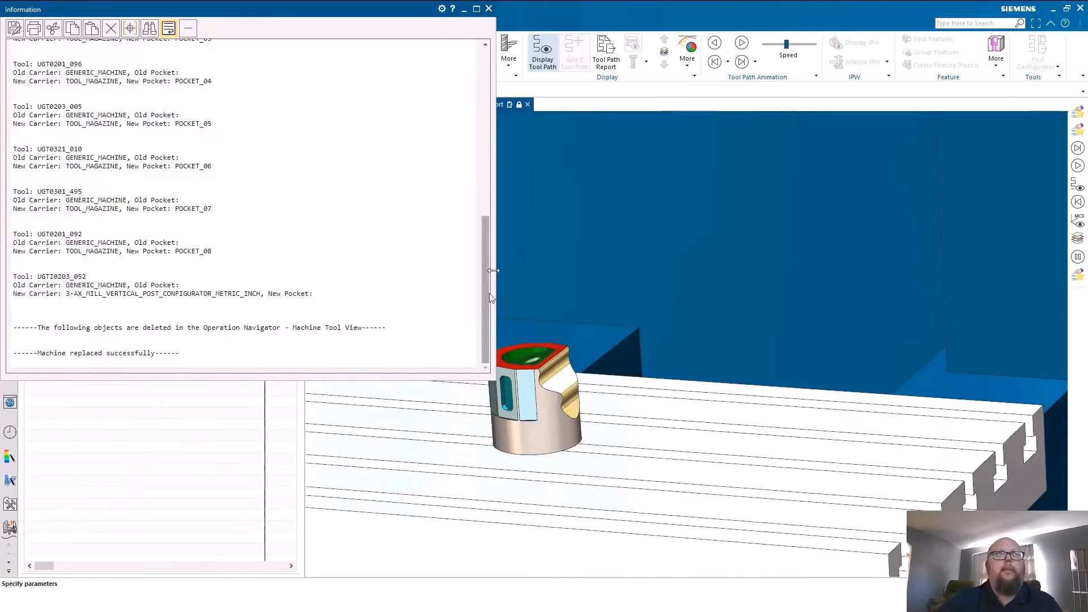
left_click(489, 9)
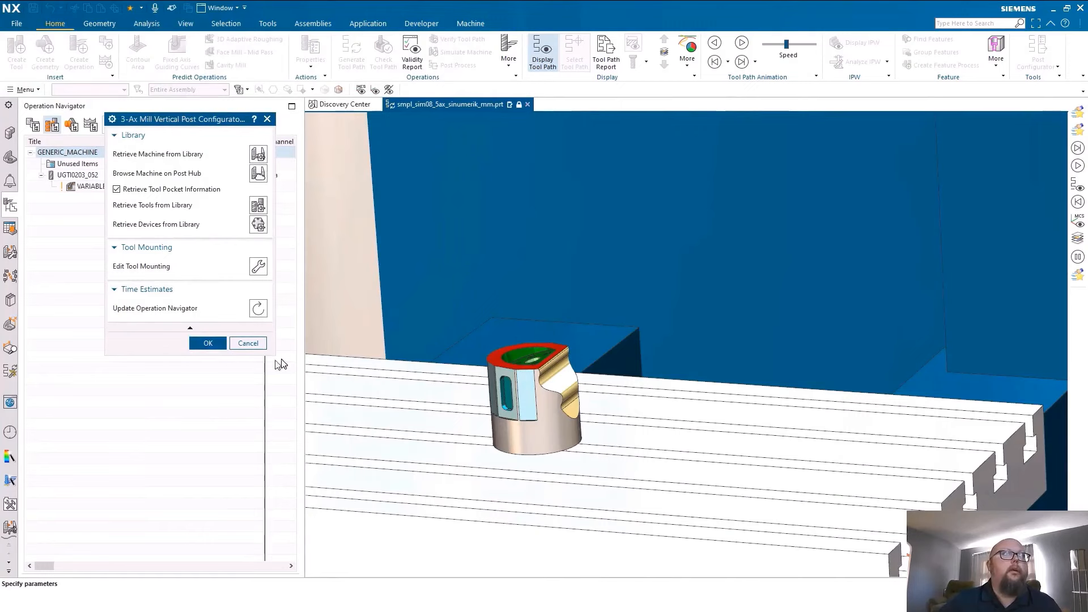
left_click(247, 343)
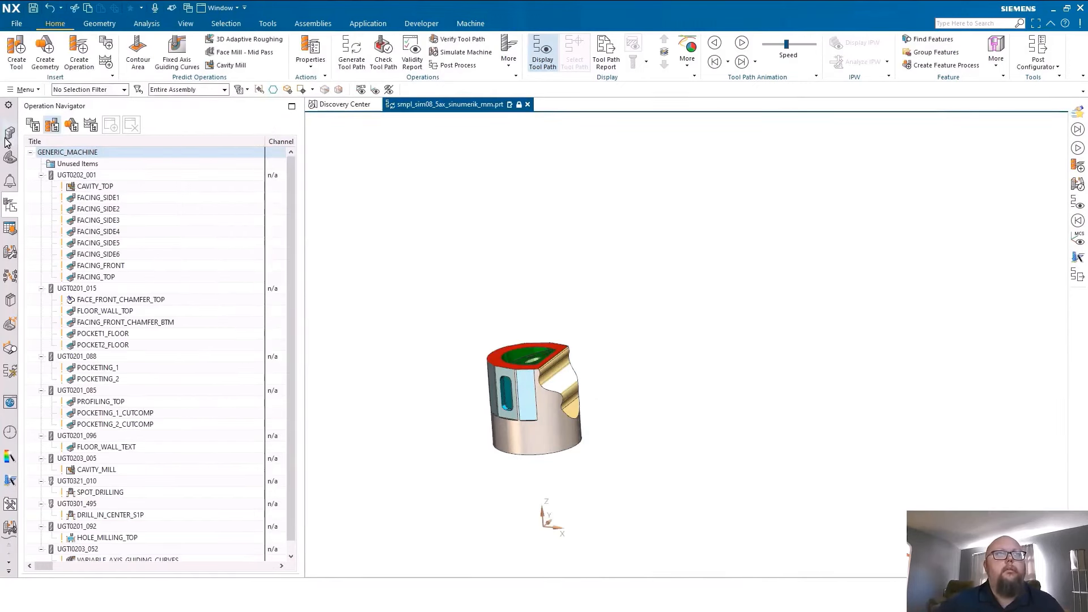
Step: Hide all datums in the assembly display
left_click(6, 138)
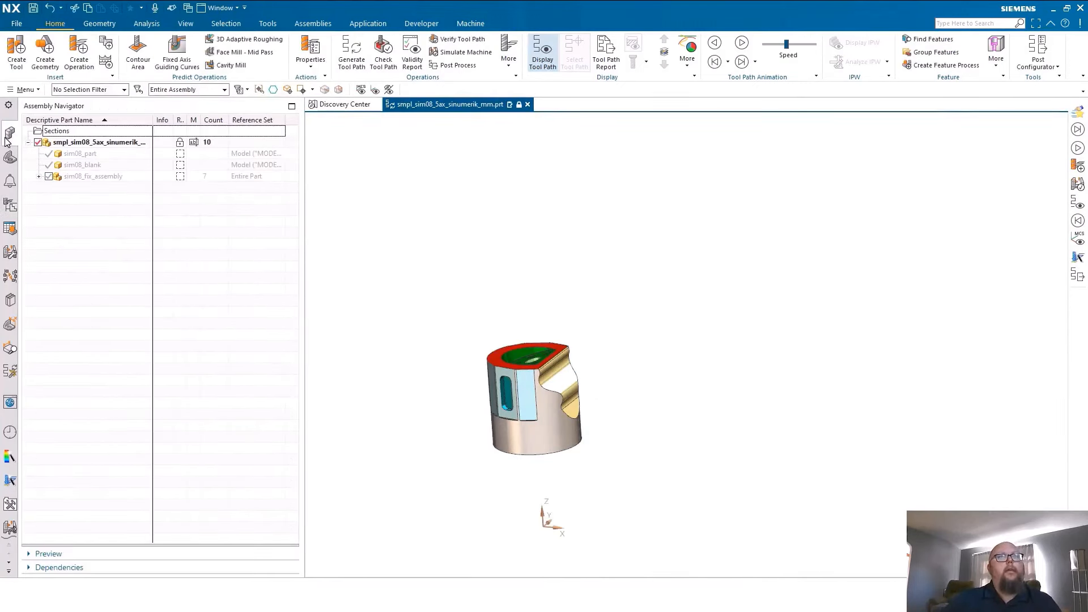
key("ctrl+w")
left_click(271, 227)
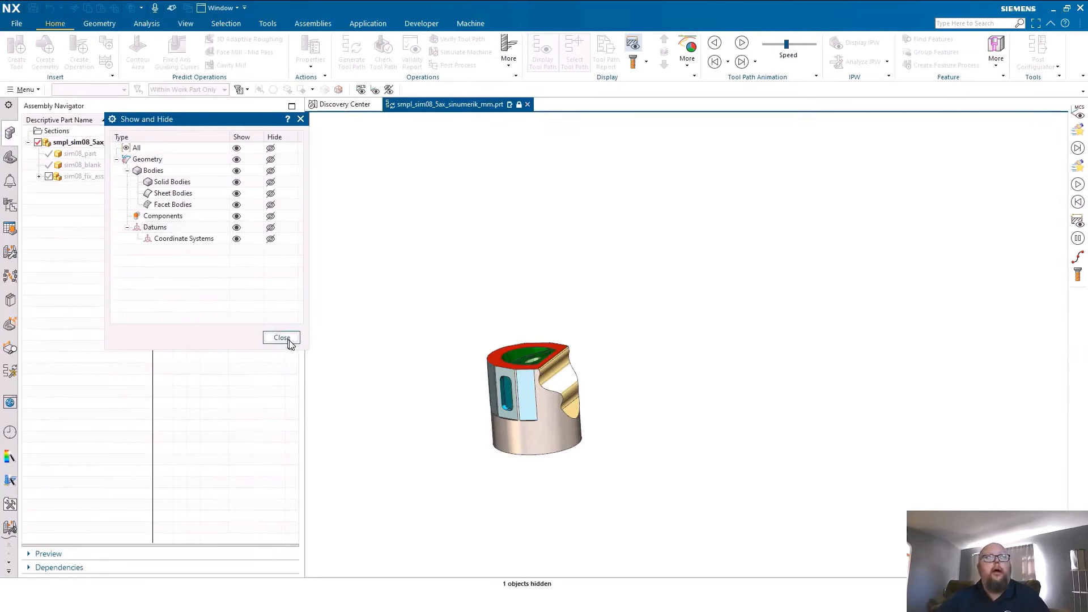
left_click(282, 338)
Step: Show the chuck assembly sim08_fix_chuck_assy and the base plate sim08_fix_plate1 from the fixture assembly
left_click(38, 178)
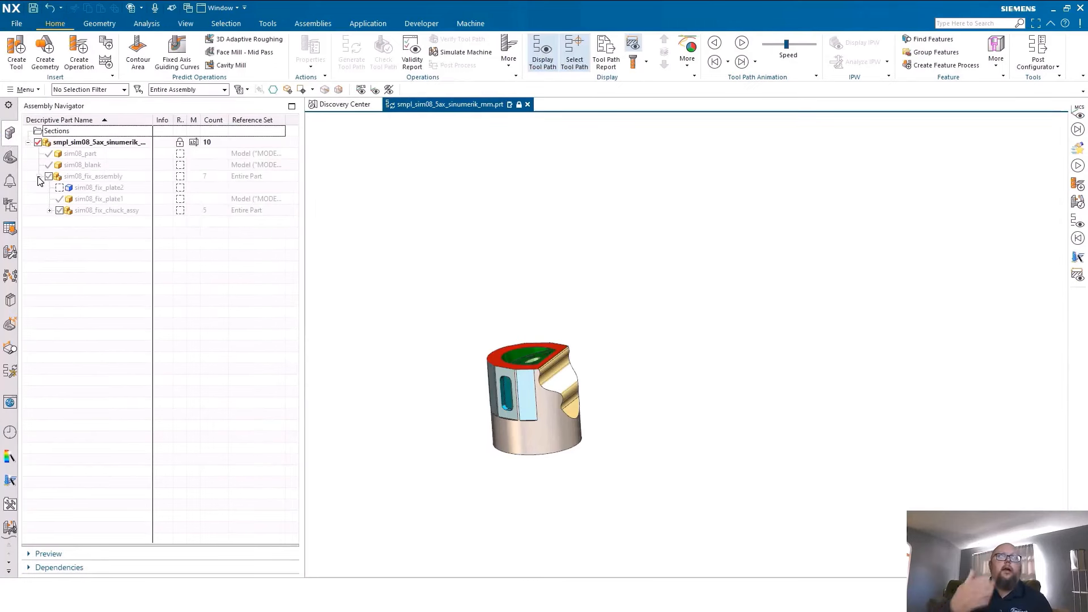
left_click(61, 210)
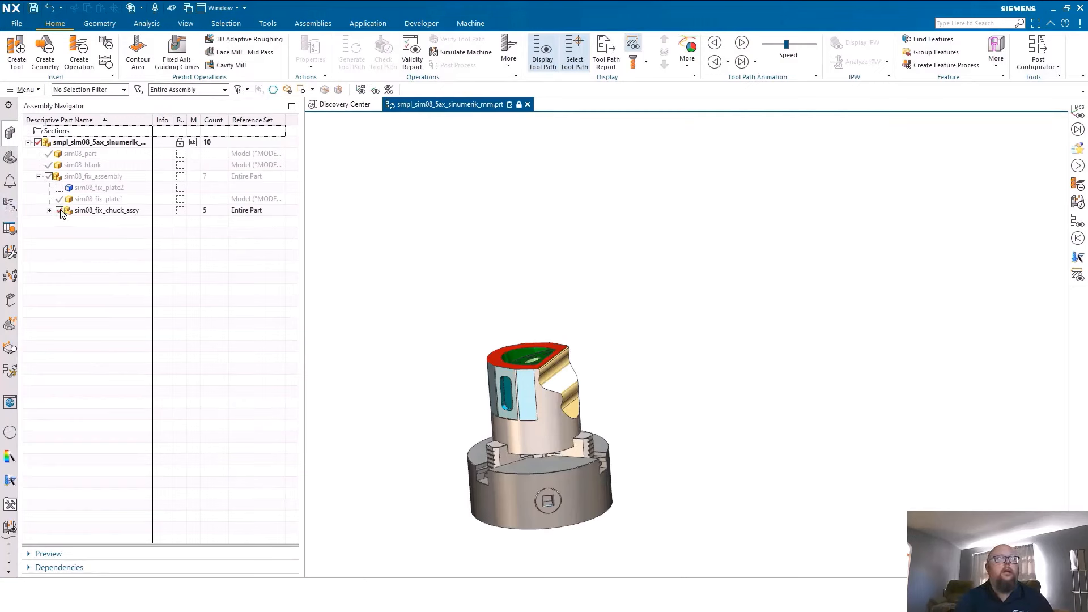
left_click(50, 211)
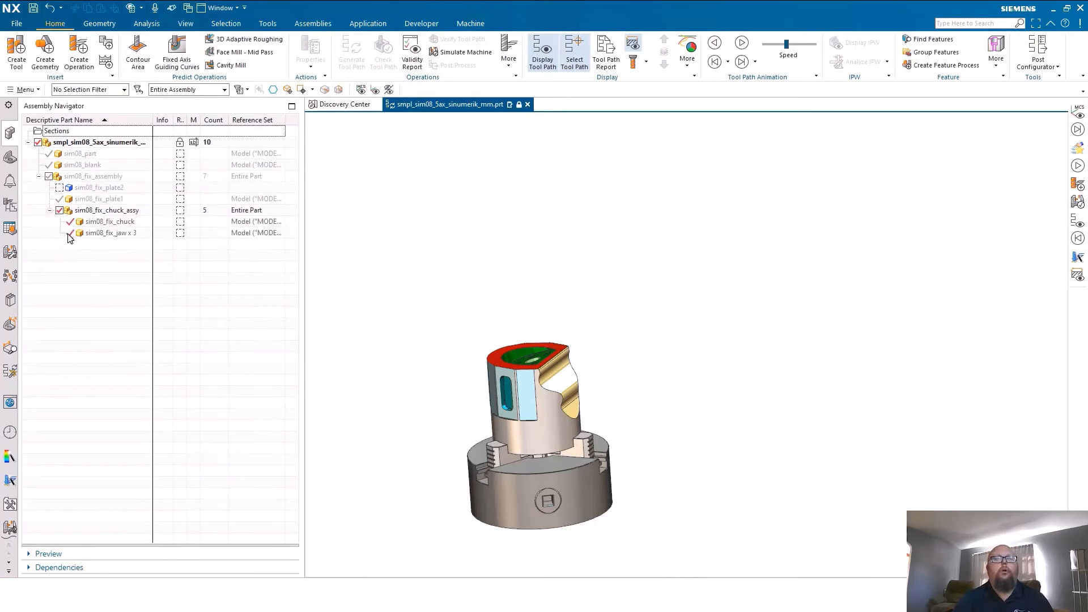
left_click(60, 199)
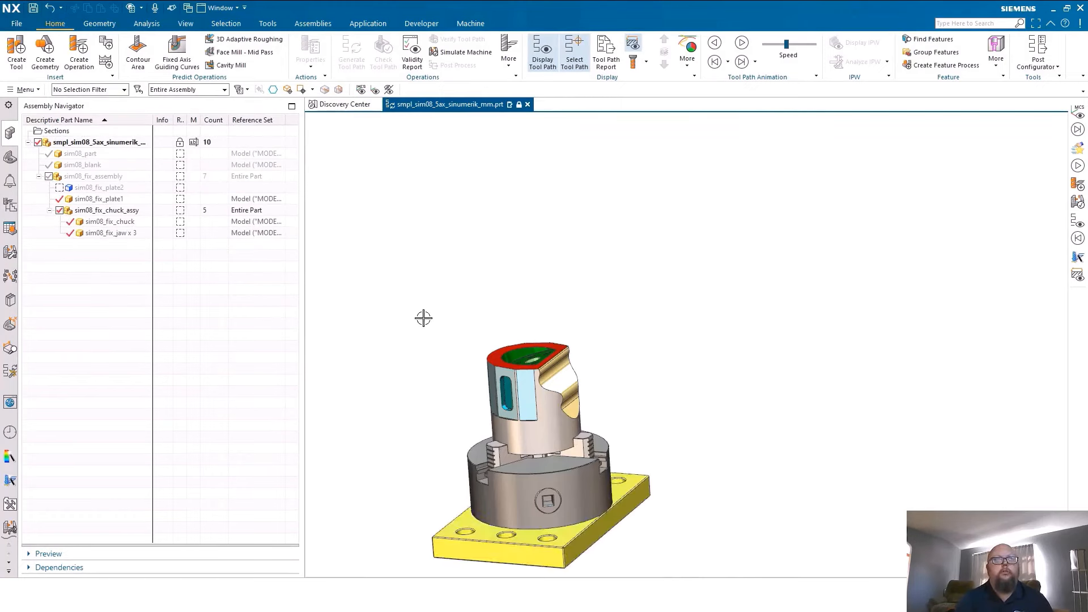
key("ctrl+f")
Step: Replace the generic machine with the library mill sim08_mill_5ax_fanuc
left_click(9, 204)
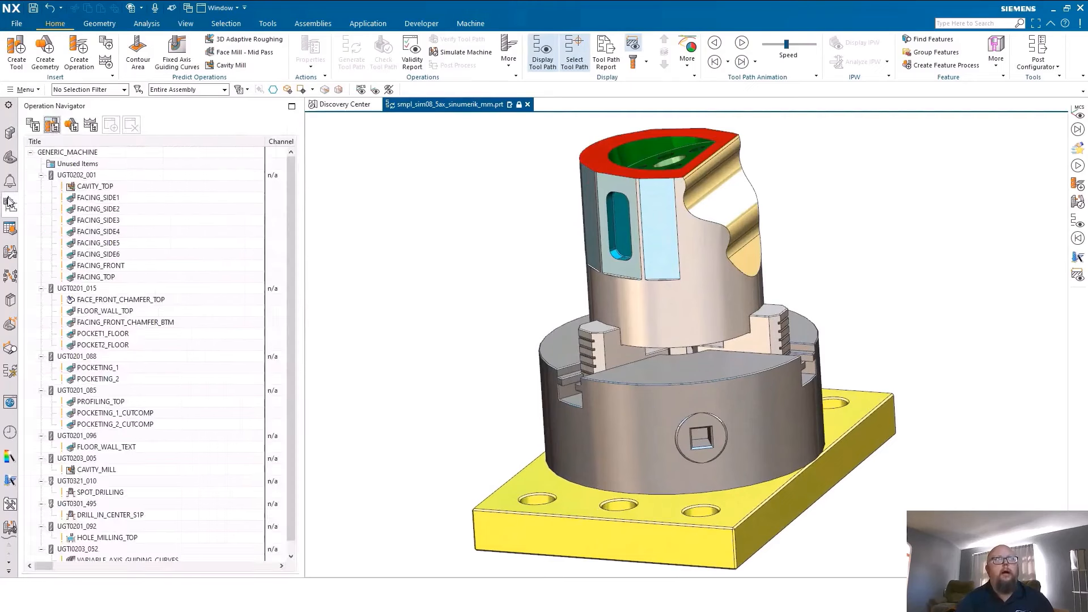
double_click(66, 153)
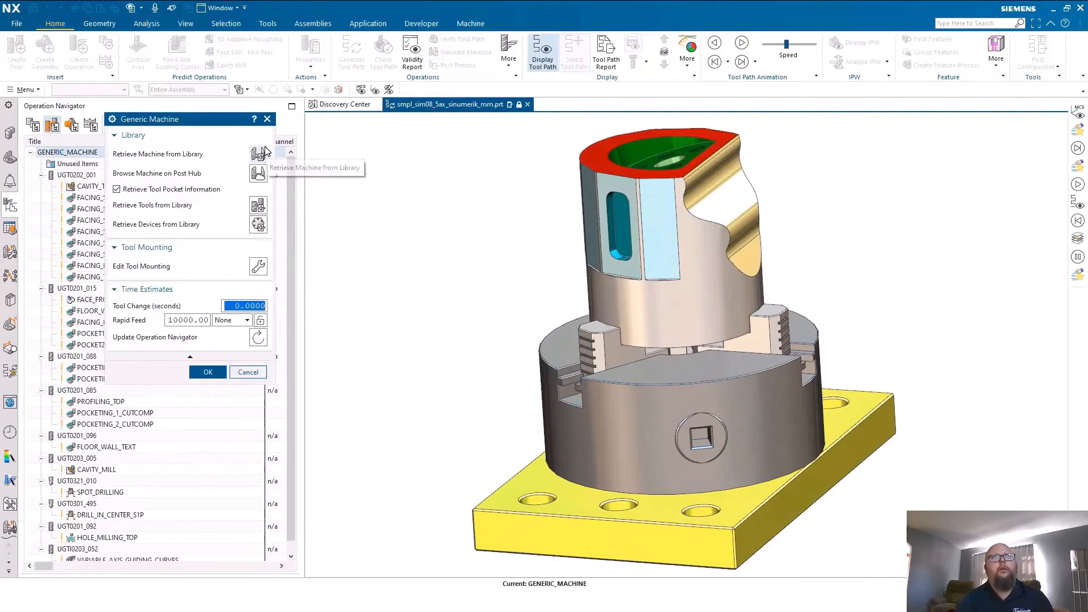
left_click(266, 151)
double_click(154, 161)
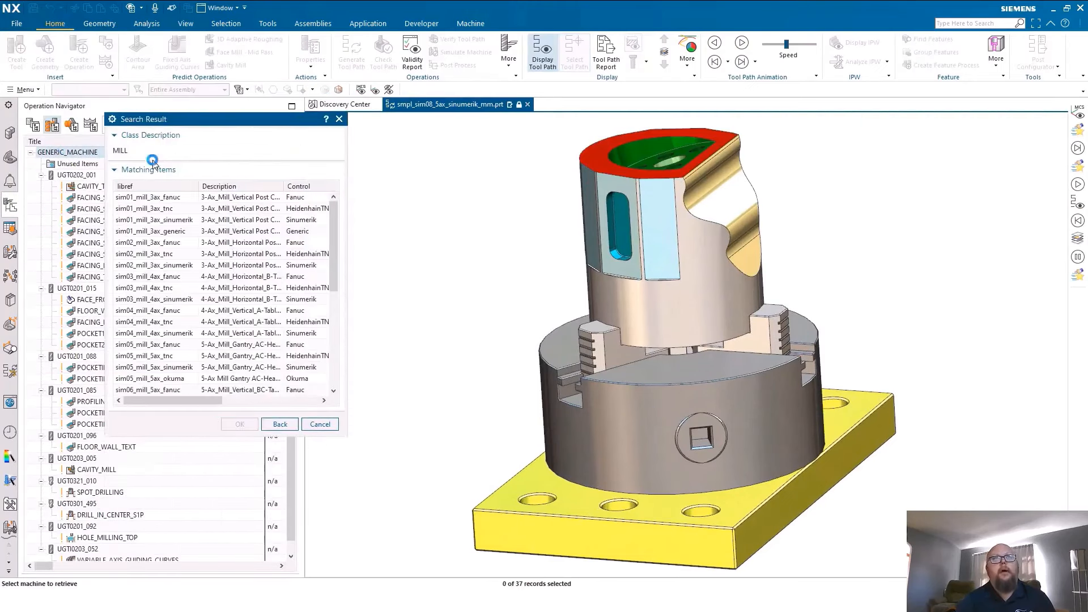
scroll(175, 291, "down", 6)
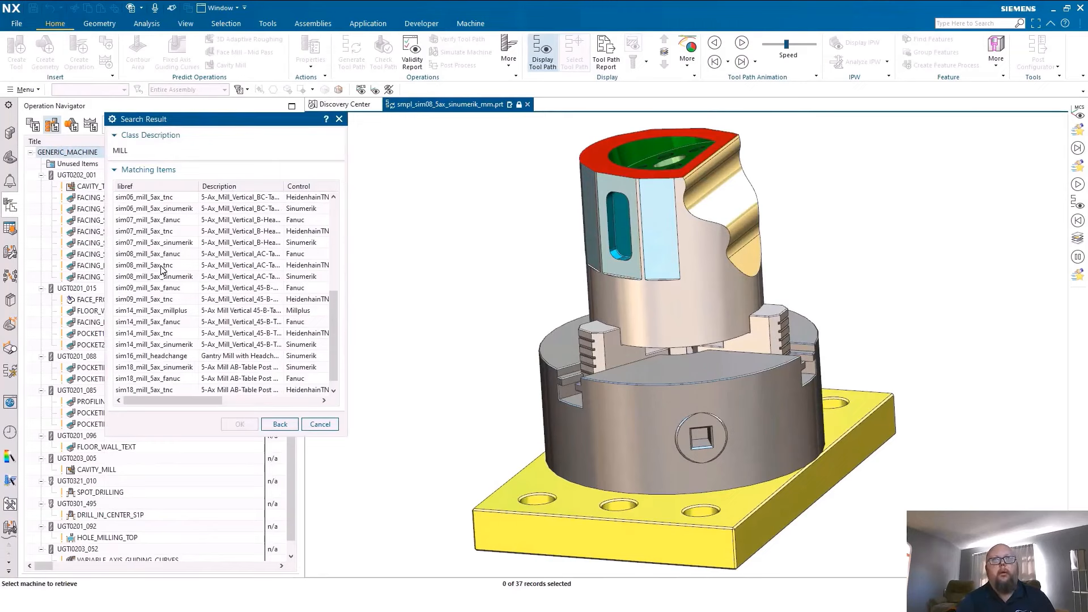
left_click(161, 254)
left_click(240, 424)
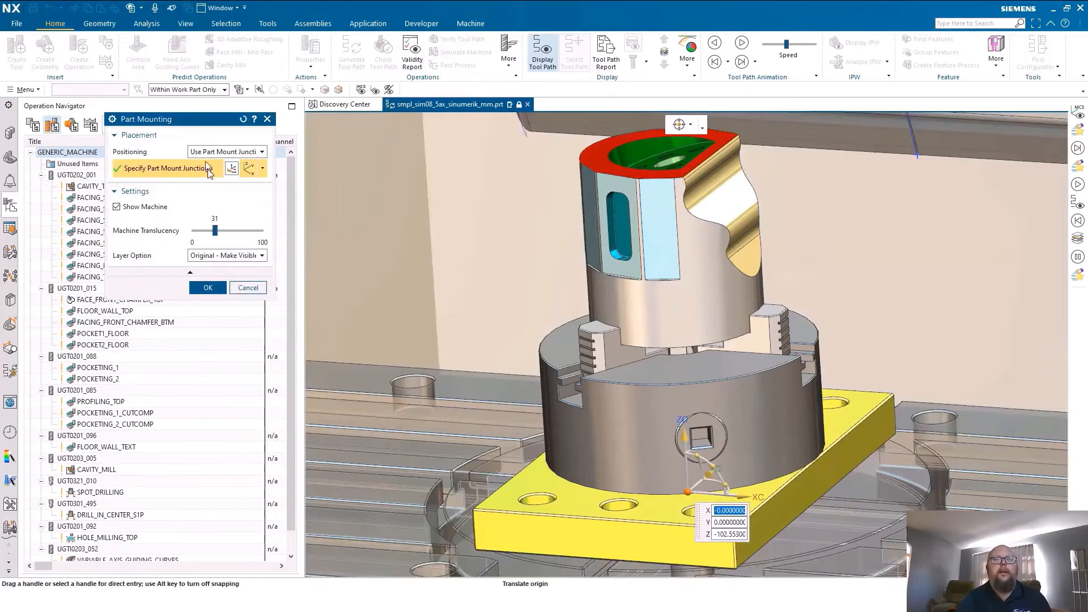
Step: Set the mounting to position the part on the machine and raise the part and fixture to about Z 182
left_click(210, 151)
left_click(211, 193)
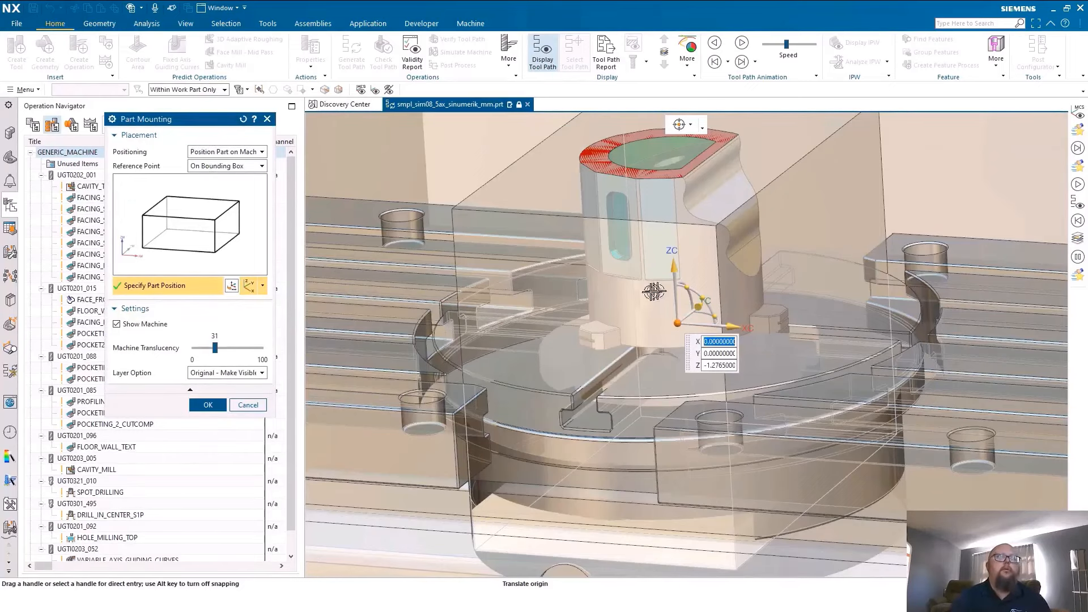
left_click_drag(673, 266, 619, 186)
scroll(572, 389, "down", 5)
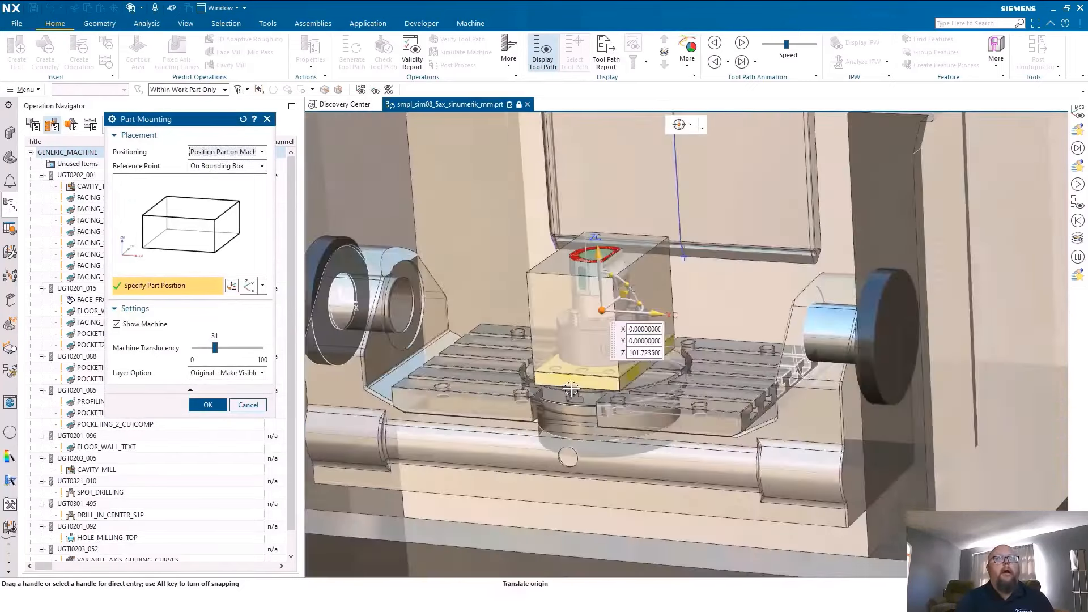
left_click_drag(592, 256, 593, 218)
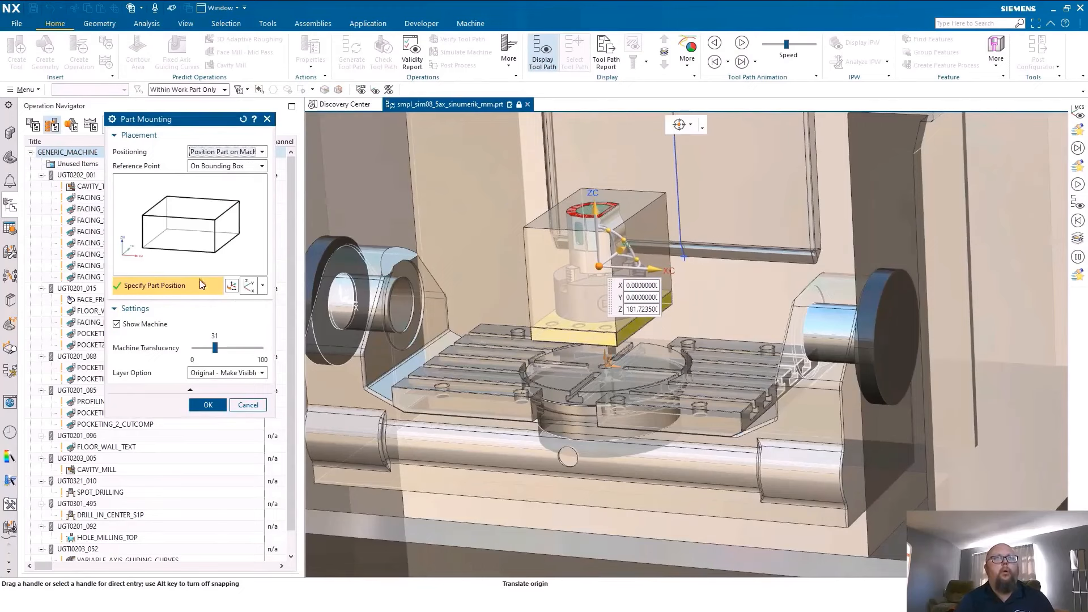
Step: Use the bounding box's bottom center as reference point, widen the selection scope to Entire Assembly and snap the fixture to the rotary table's center
left_click(190, 247)
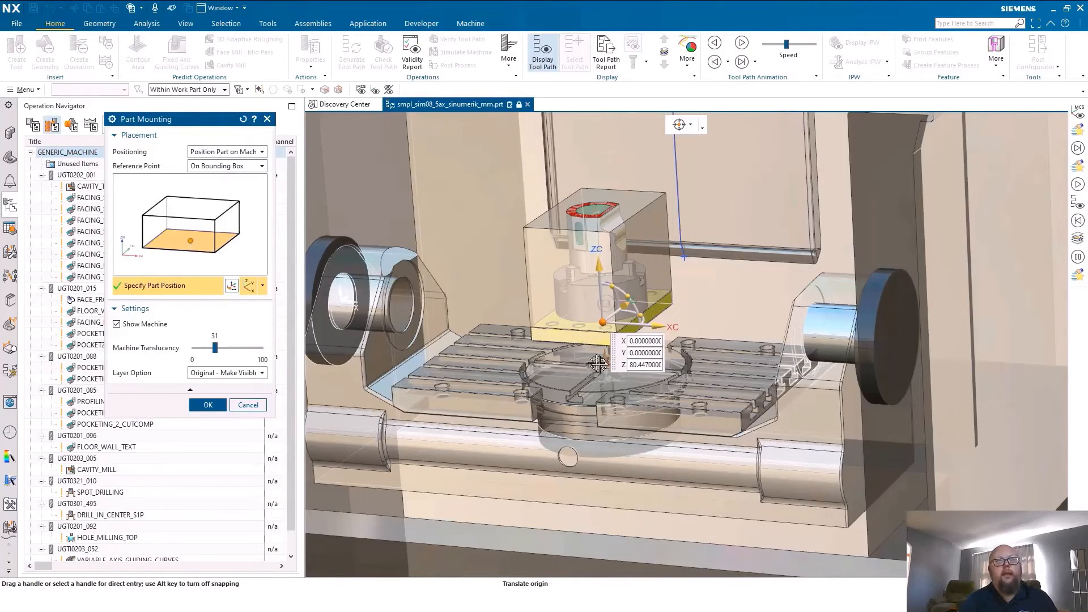
left_click(220, 90)
left_click(218, 97)
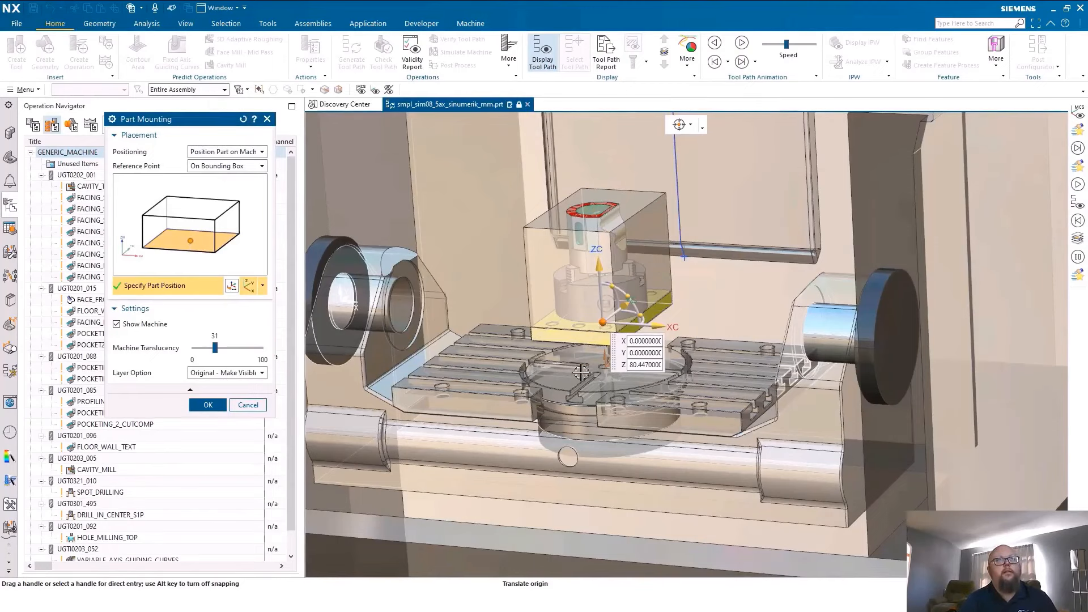
left_click(603, 367)
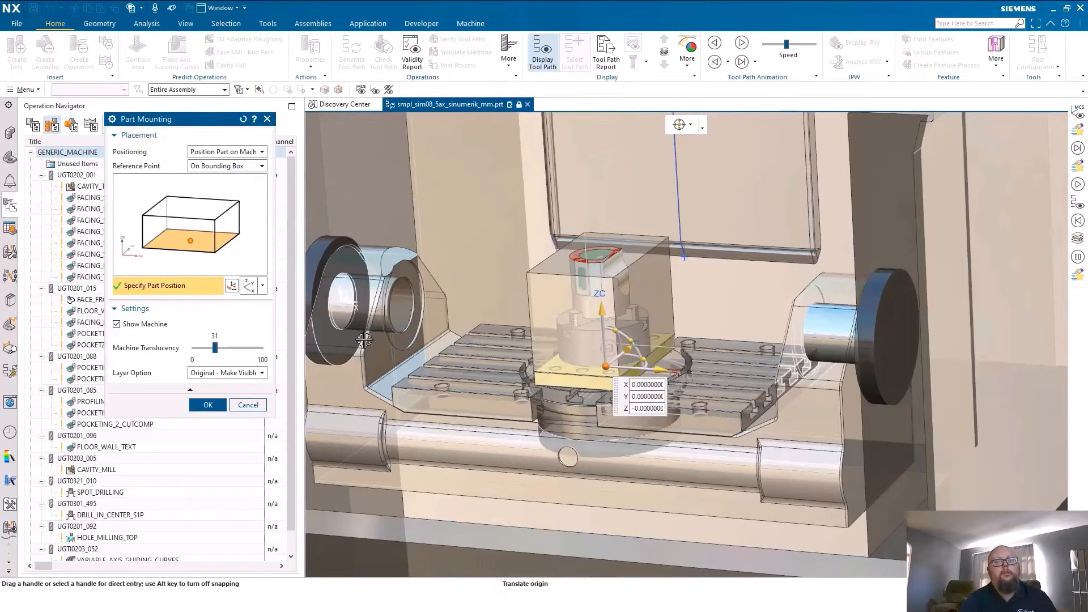
Step: Rotate the part and fixture -90 degrees about the vertical axis, accept the mounting and discard the machine replacement
left_click_drag(646, 361, 619, 415)
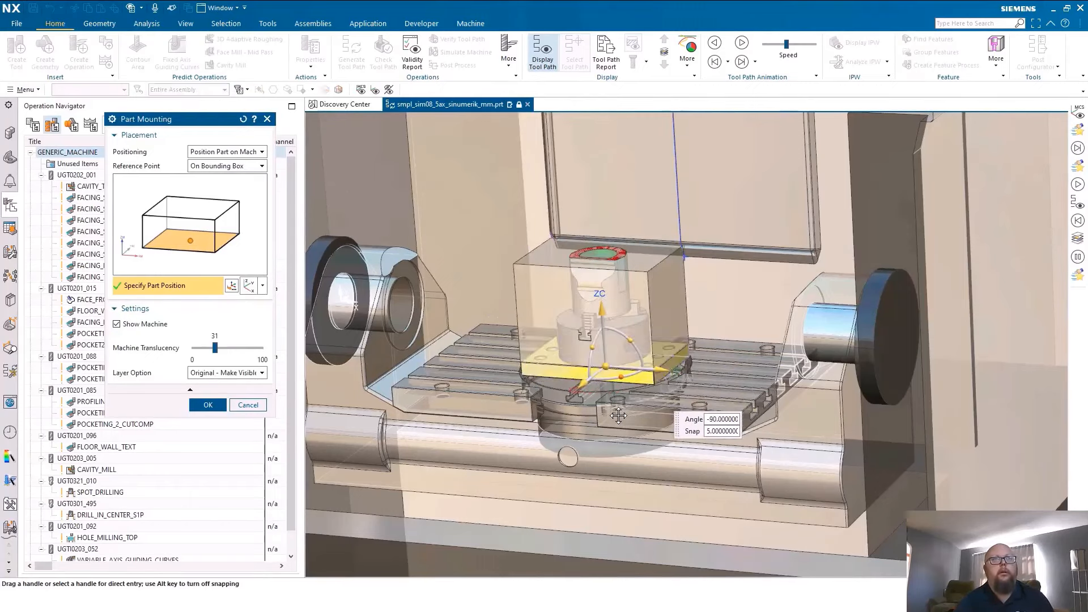
left_click(207, 405)
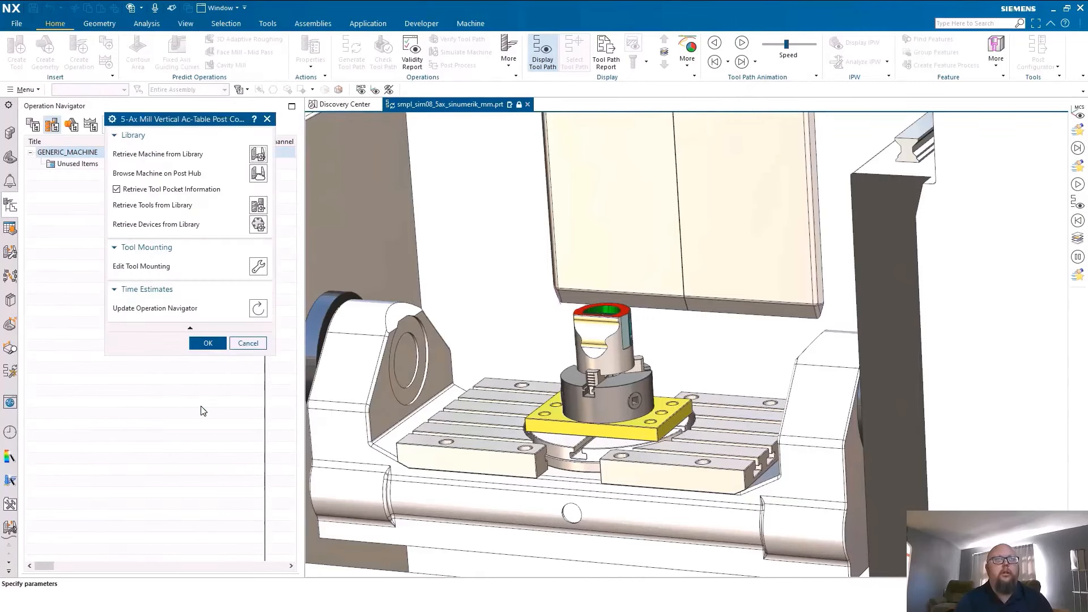
left_click(248, 343)
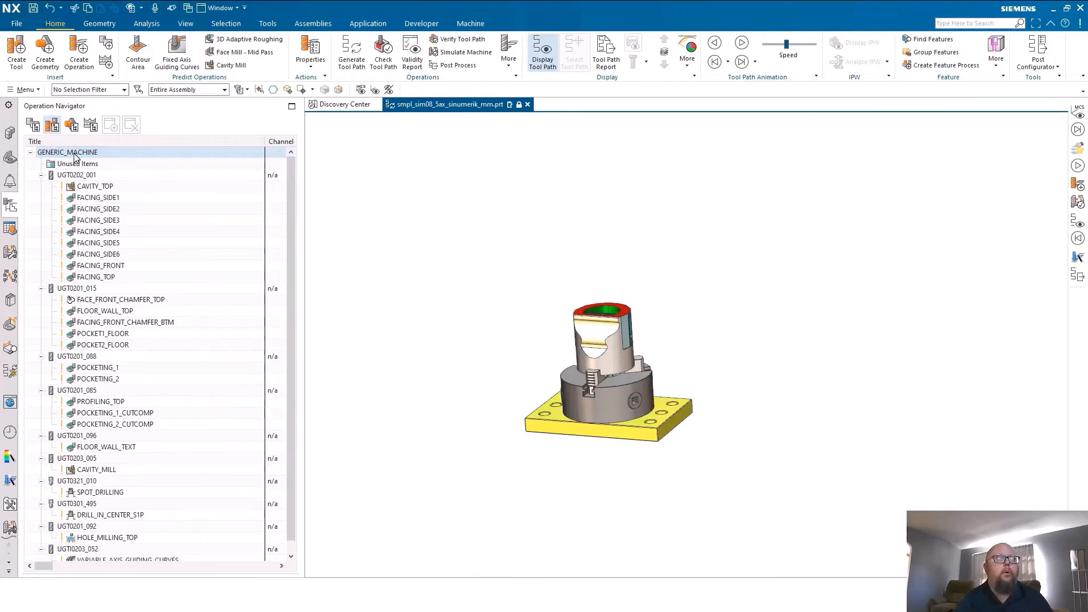
Step: Hide the base plate sim08_fix_plate1, leaving the part and chuck displayed
left_click(10, 133)
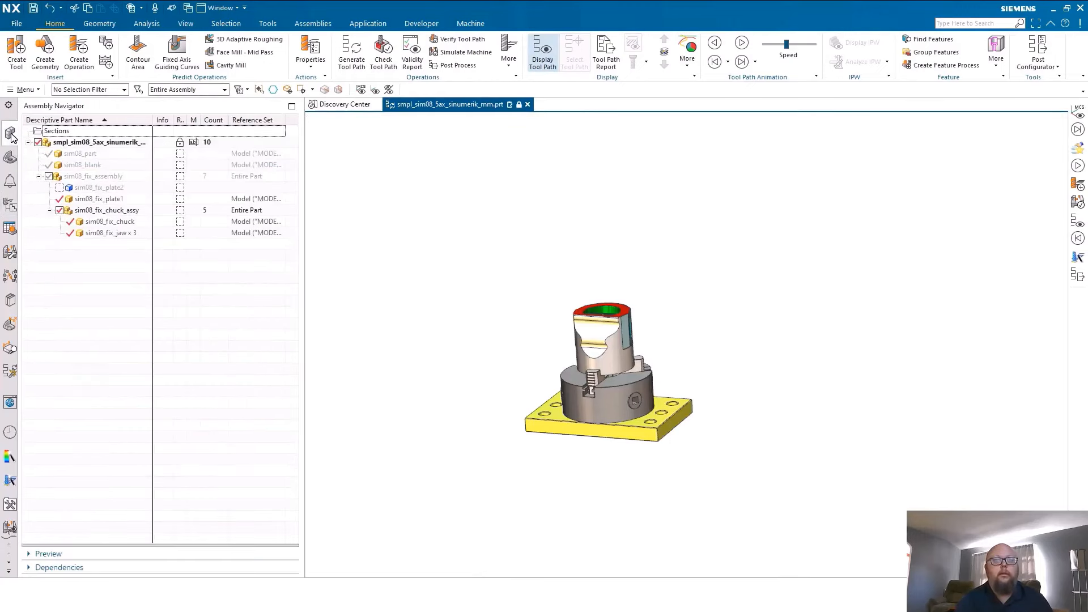
left_click(59, 201)
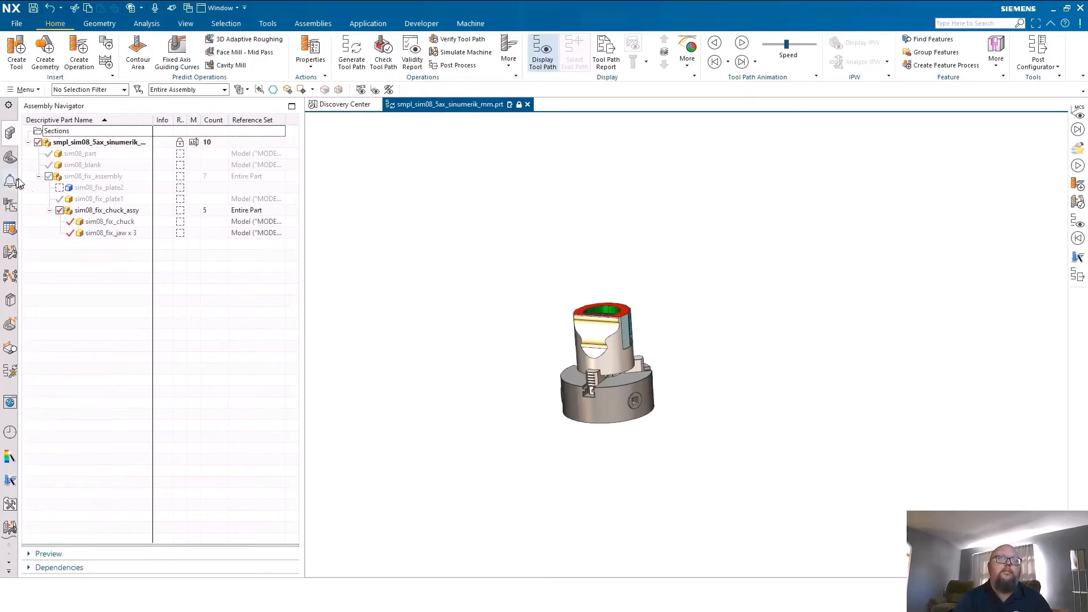
Step: Replace the generic machine with the sim15 9-axis mill-turn machine with Sinumerik control from the library
left_click(10, 205)
double_click(74, 153)
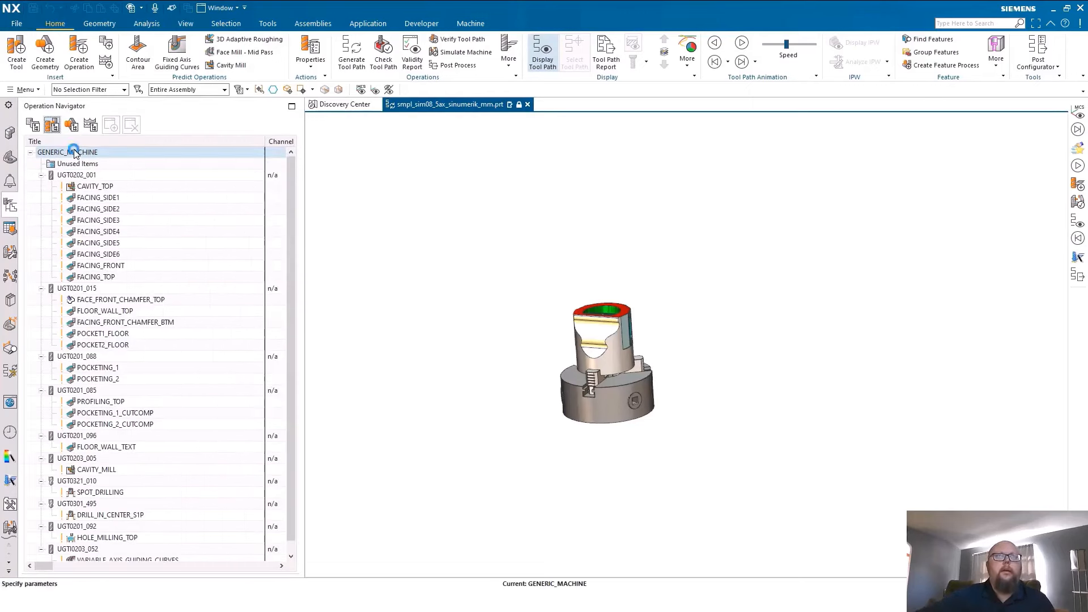
left_click(258, 155)
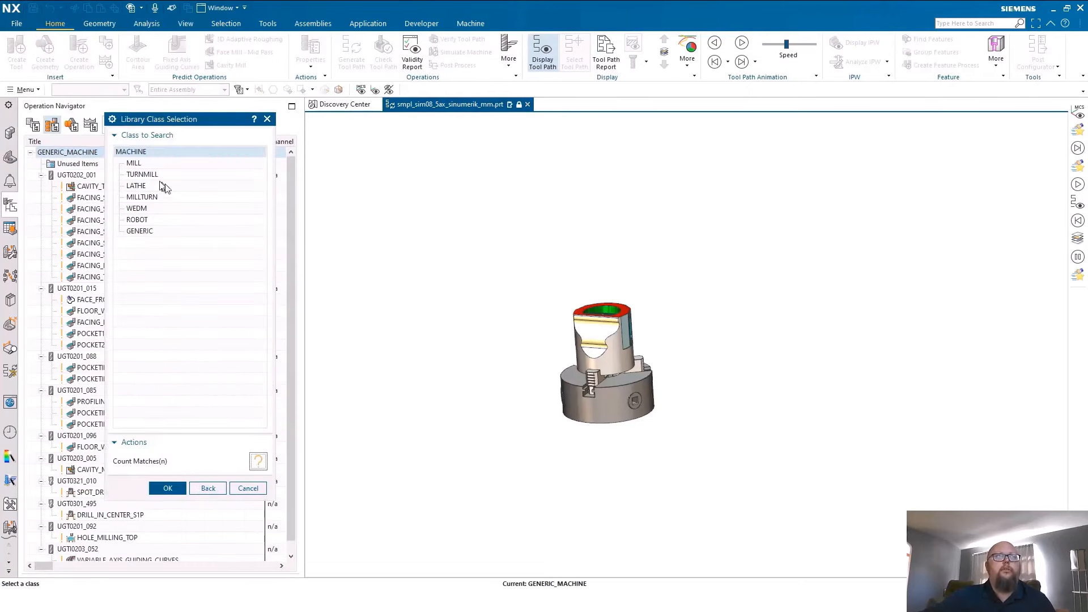
double_click(149, 200)
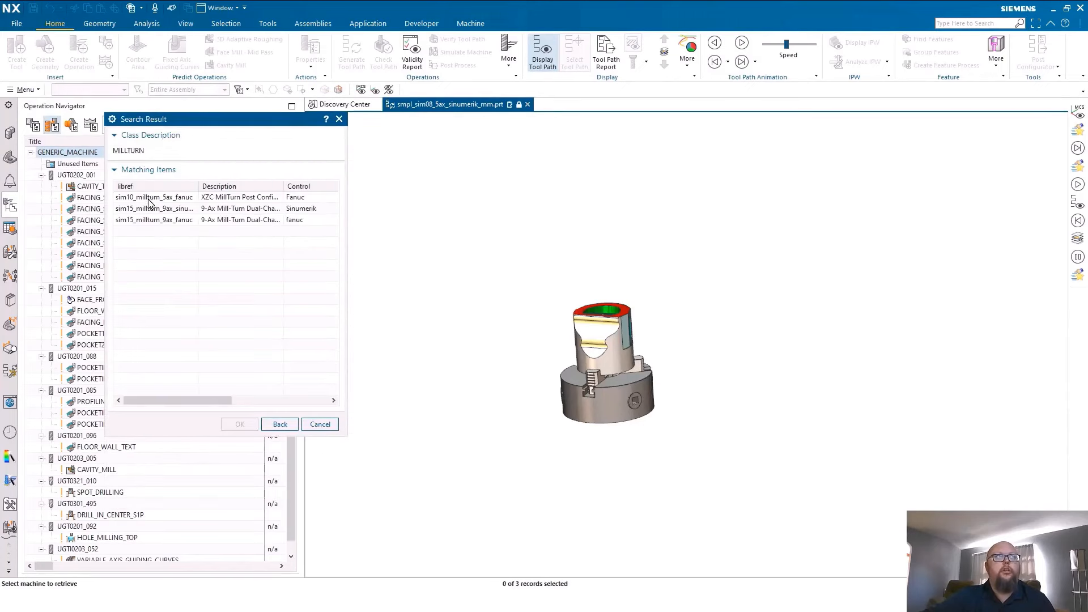
left_click(155, 209)
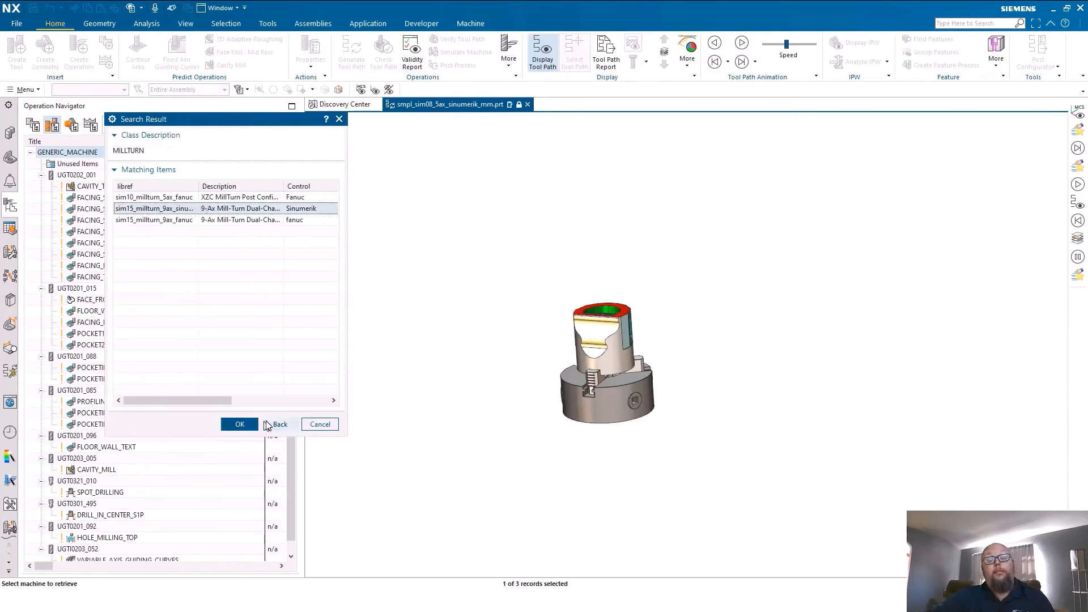
left_click(240, 424)
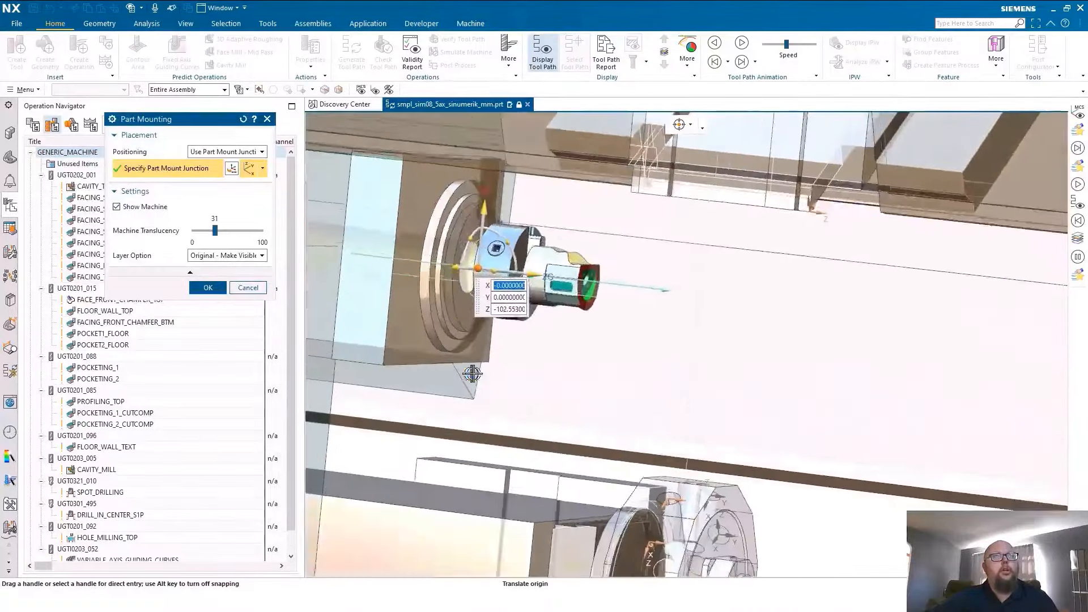
Step: Position the part on the machine by its bounding cylinder's top center and move it along the spindle axis to Z 455
left_click(205, 152)
left_click(220, 195)
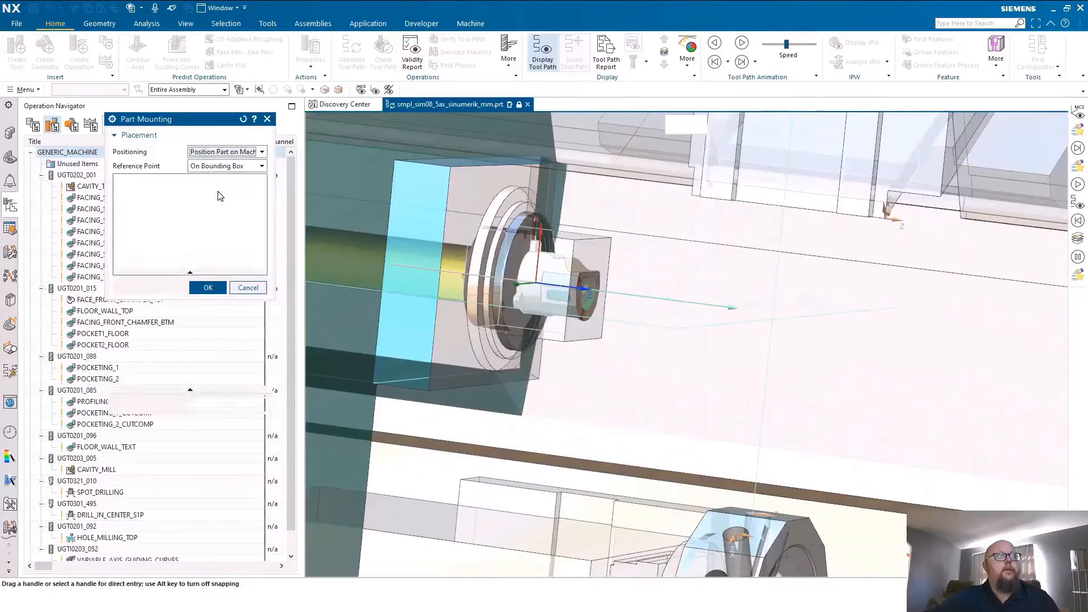
left_click(226, 165)
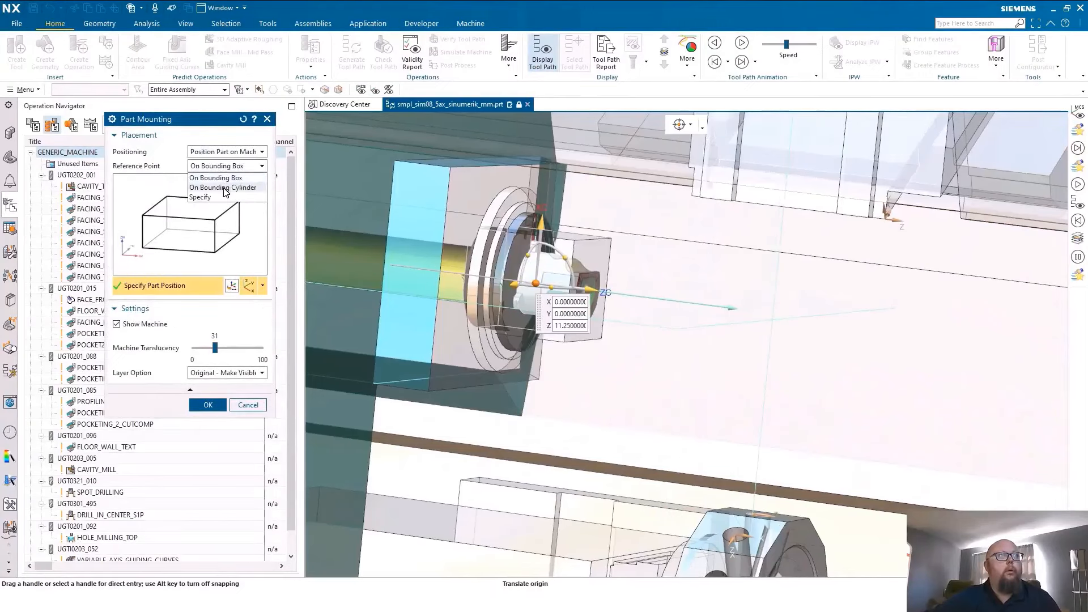
left_click(218, 188)
left_click(213, 198)
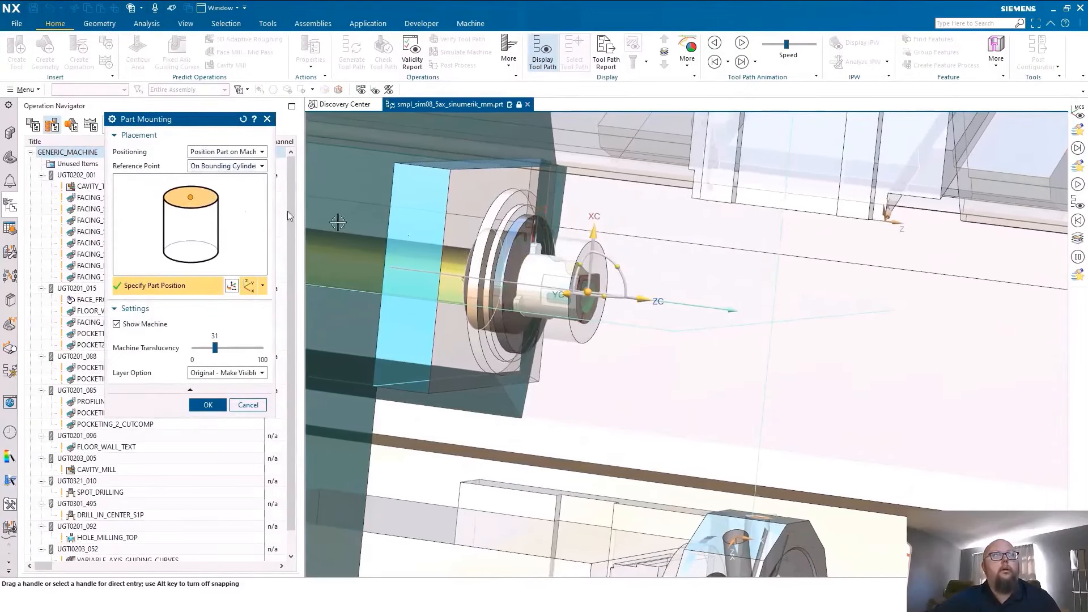
left_click_drag(648, 302, 846, 357)
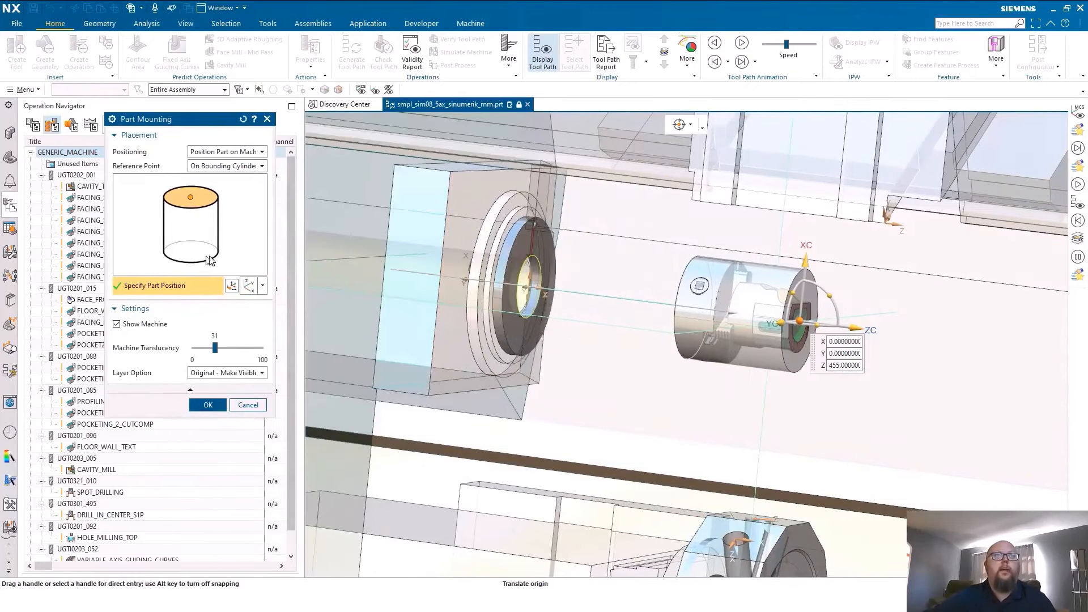
Step: Position the part by its bounding cylinder's bottom center on the spindle face center, rotate it about the ZC axis and accept the mounting
left_click(191, 251)
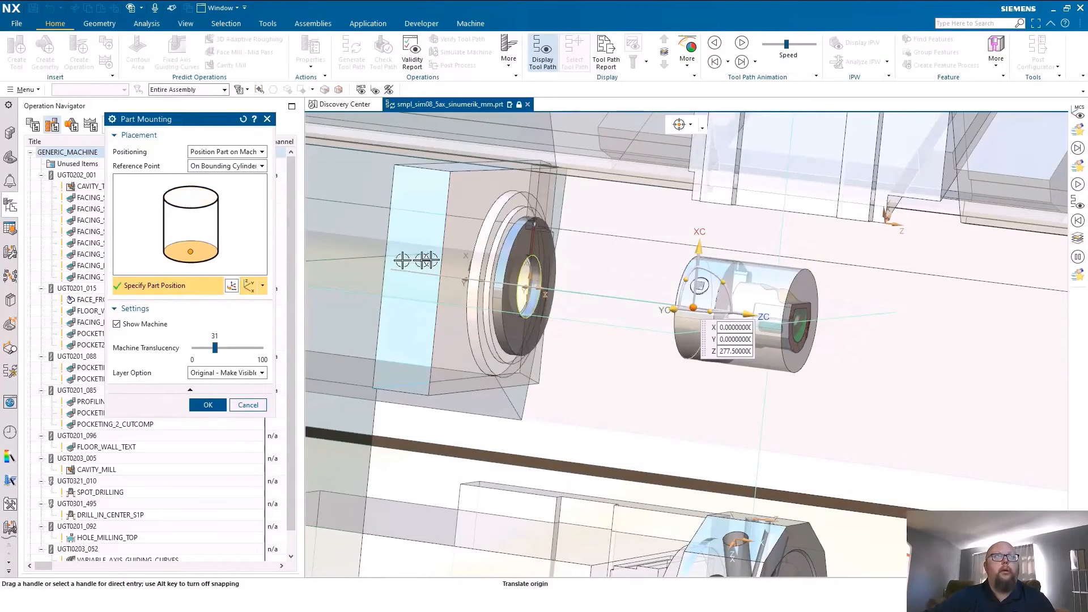
left_click(521, 230)
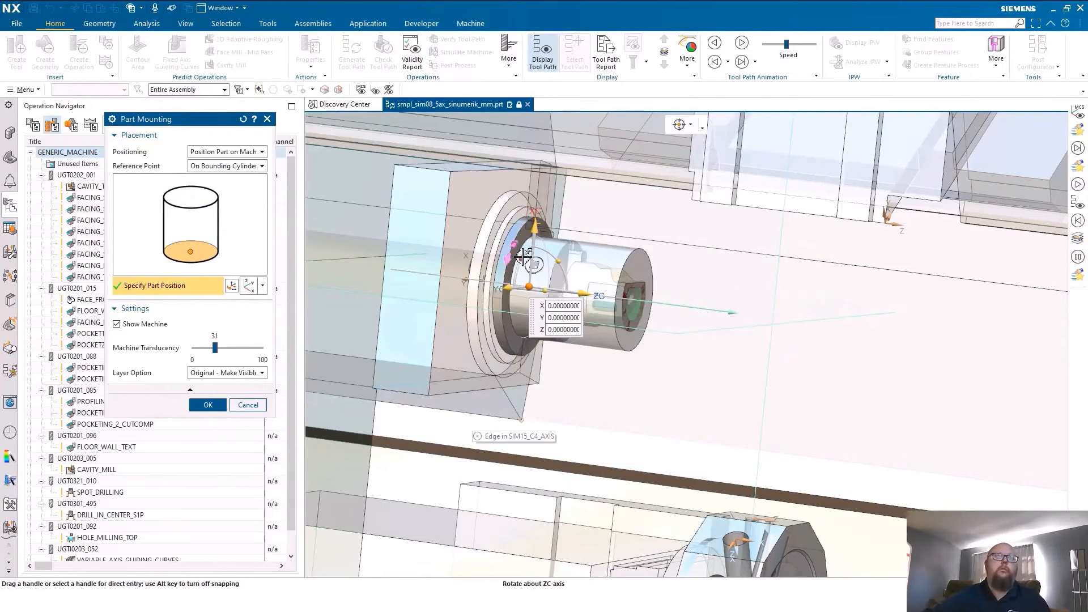
left_click_drag(522, 259, 509, 286)
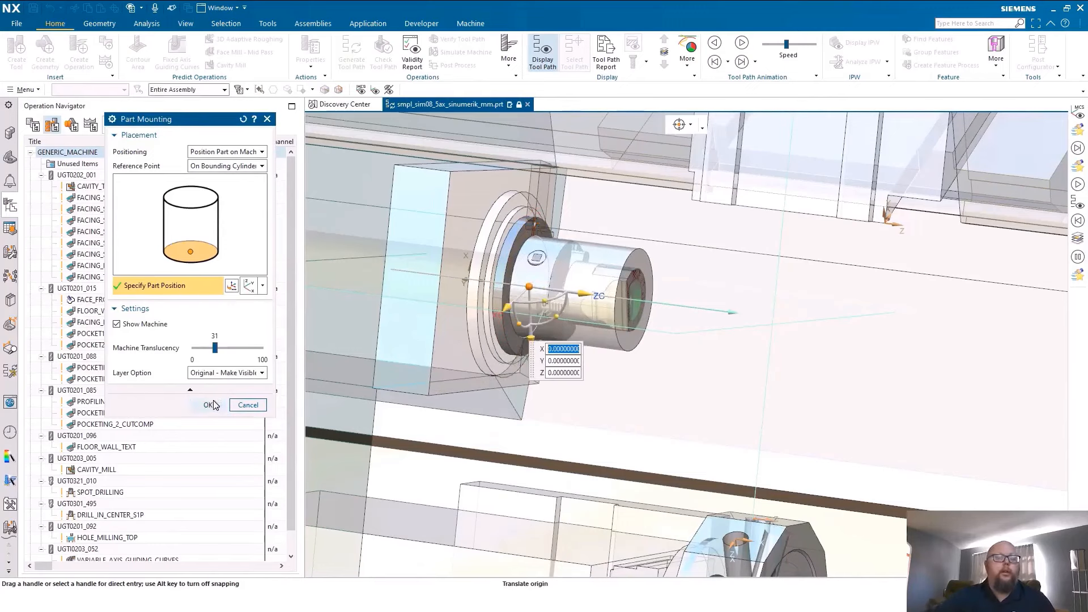
left_click(208, 405)
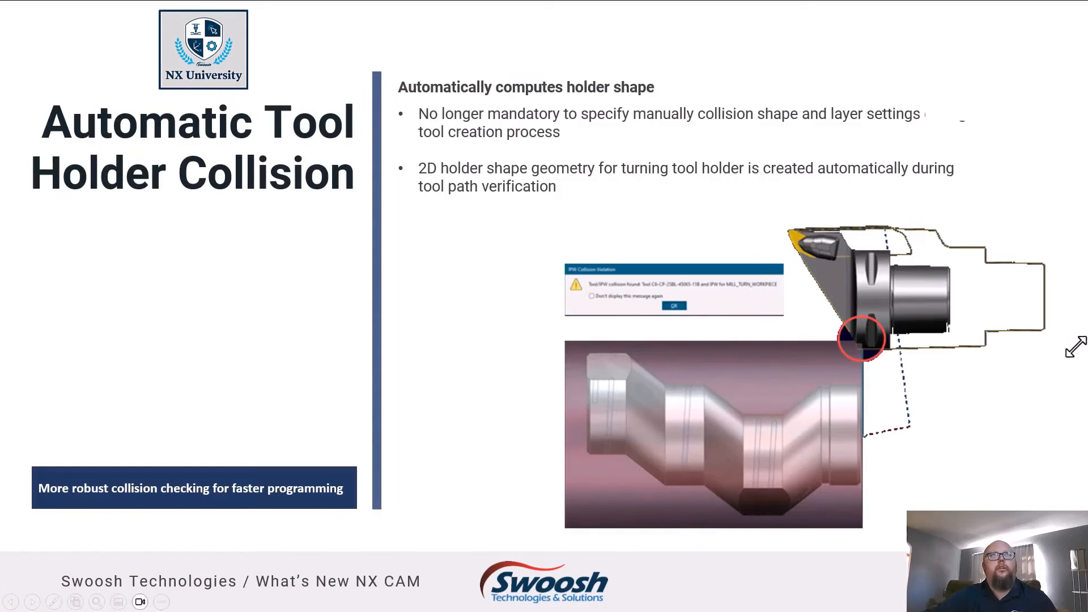
key("Right")
key("Right")
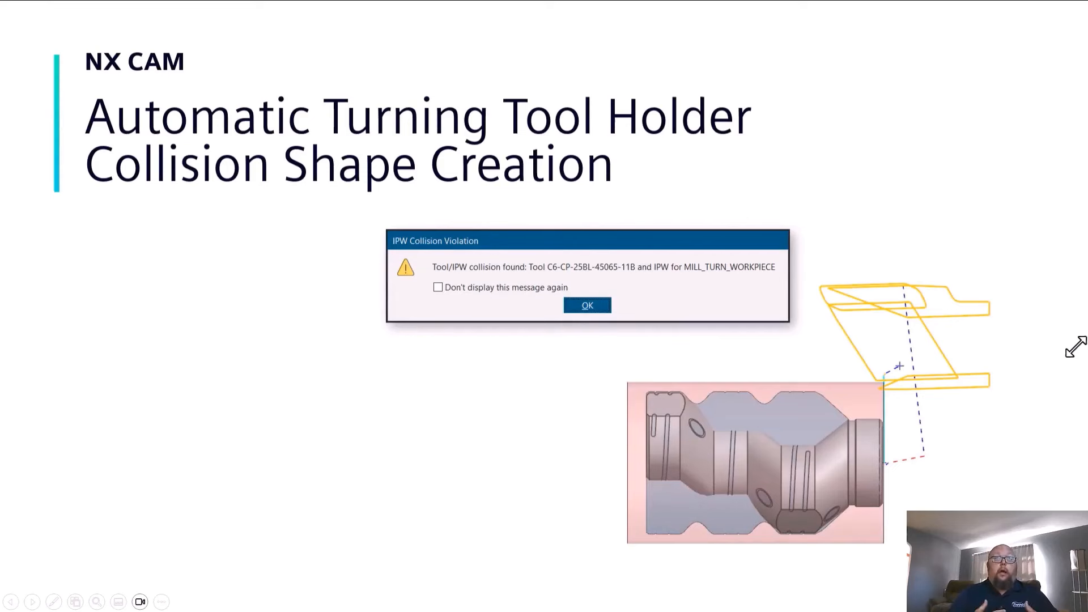
key("Right")
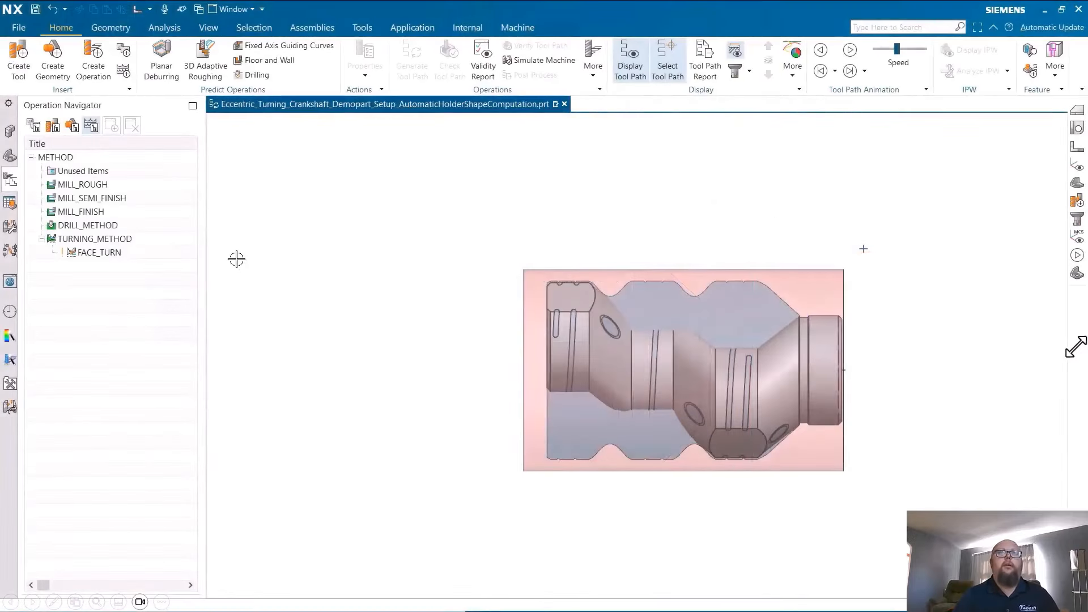
Step: Review the collision settings of TURNING_METHOD and close them without changes
double_click(124, 239)
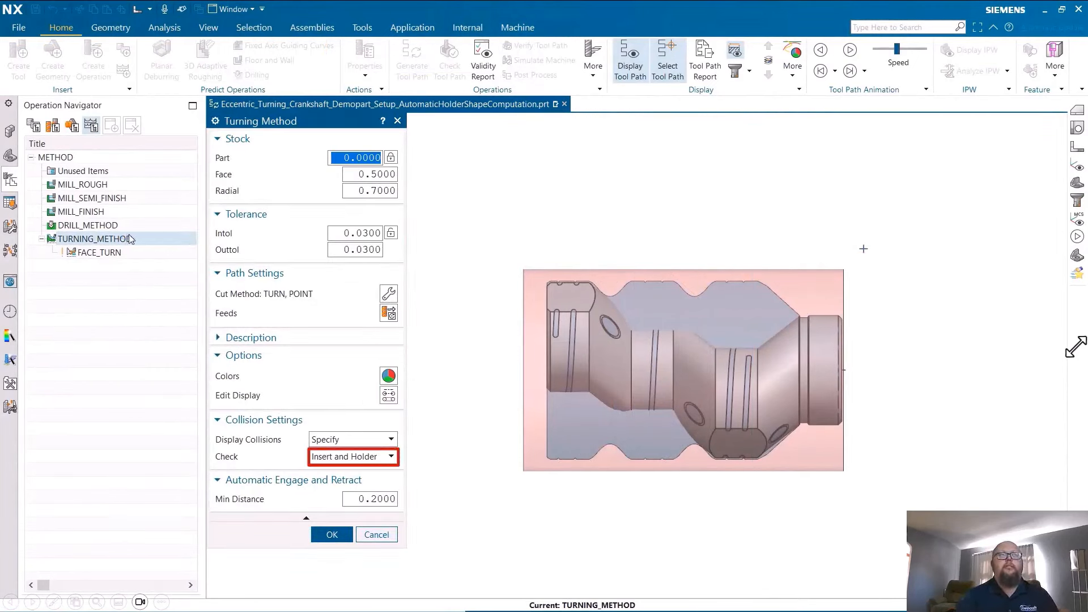
left_click(373, 539)
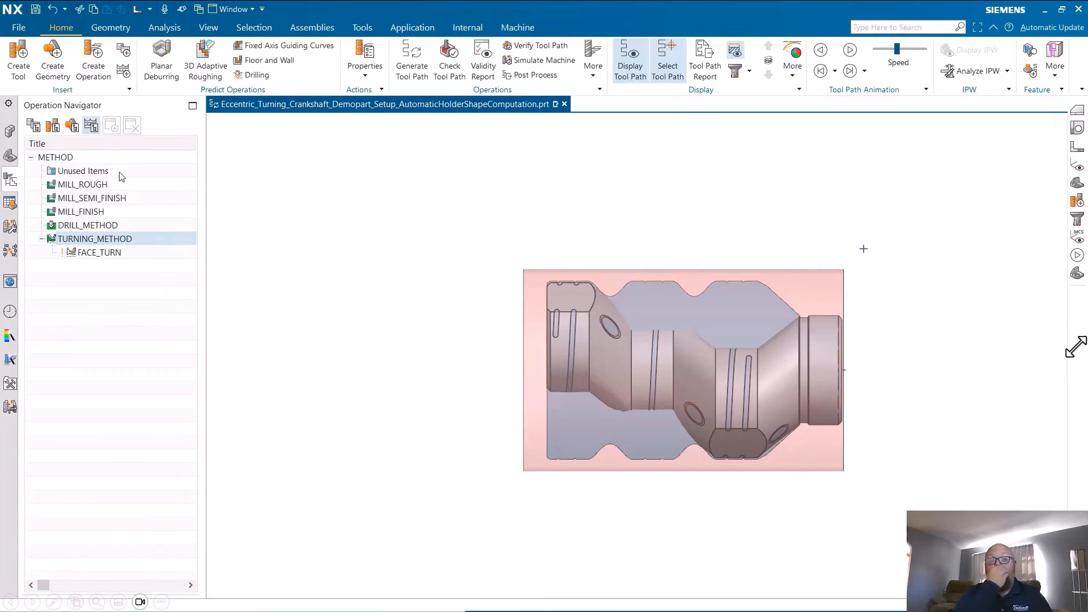
Step: Open the turning tool C6-CP-25BL-45065-11B from POCKET_01 in its own window
left_click(52, 129)
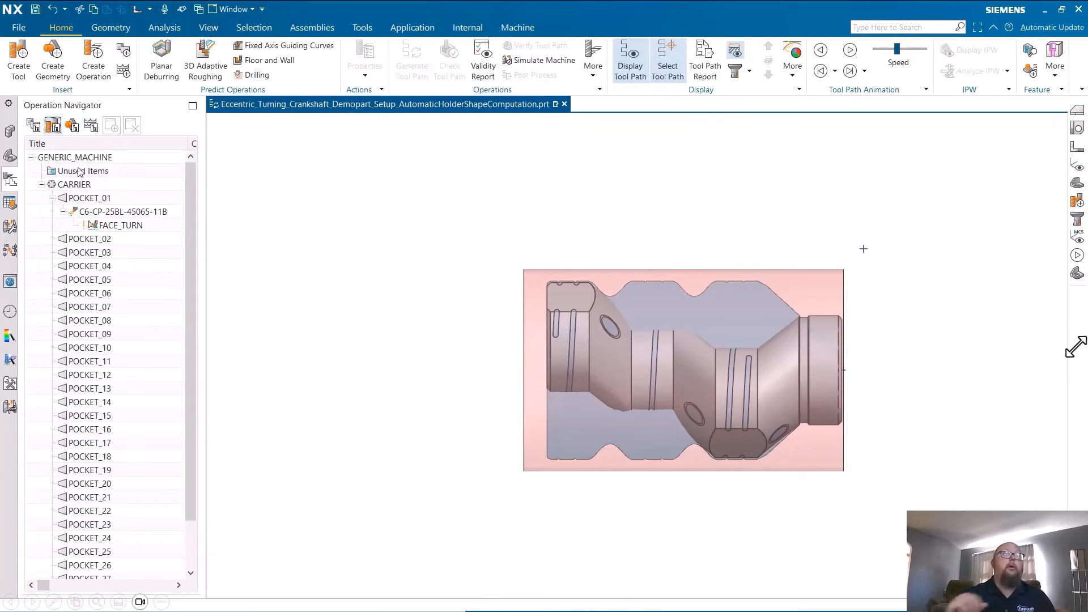
right_click(96, 212)
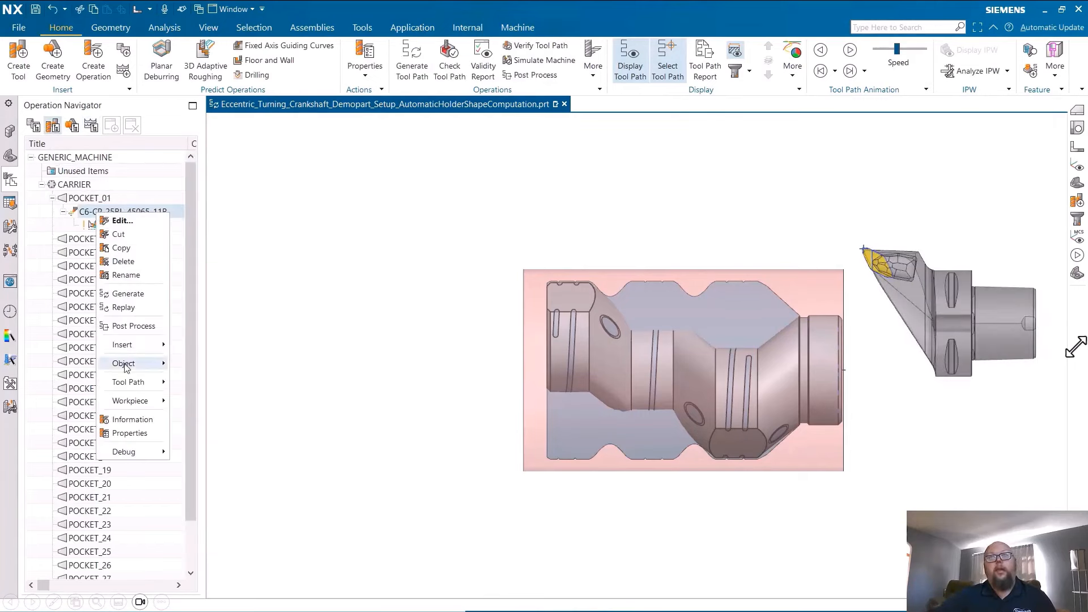
mouse_move(125, 368)
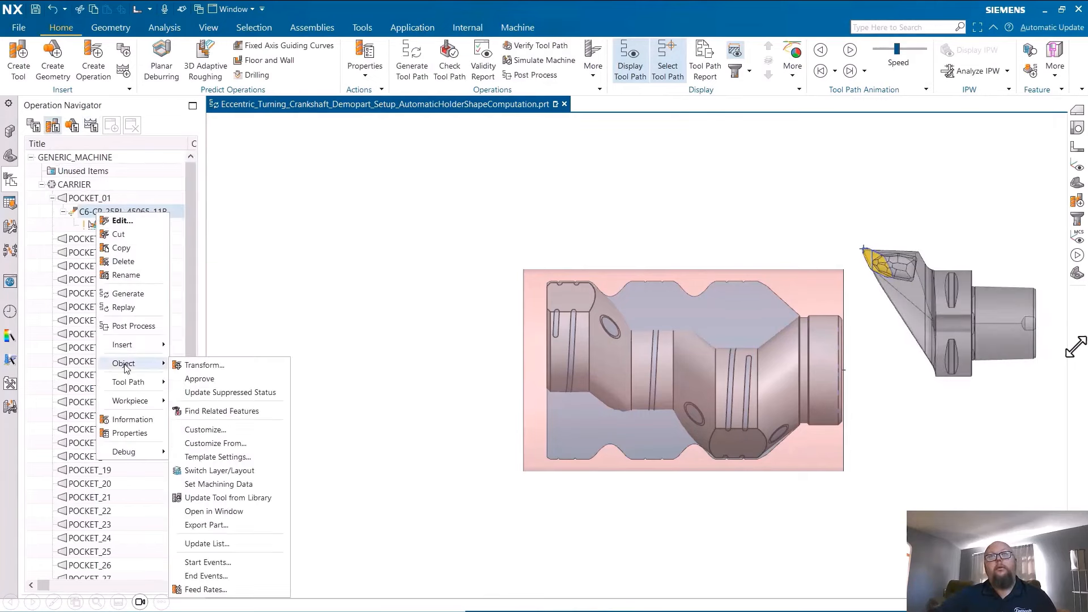
left_click(214, 512)
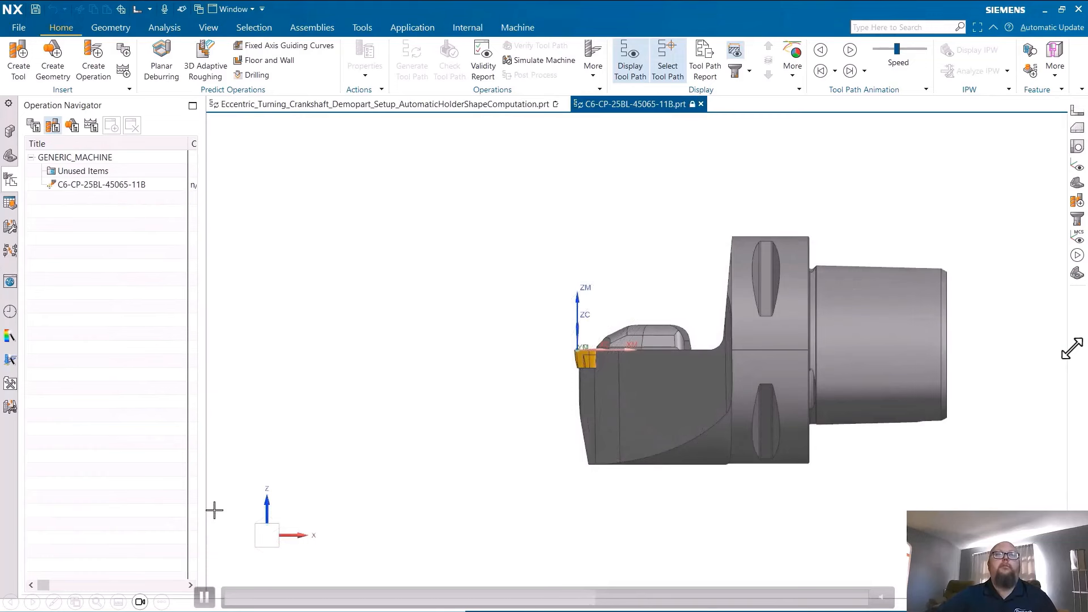
Step: Examine the tool part's groups and expand the Dynamic Section group to inspect the holder shape geometry
left_click(10, 156)
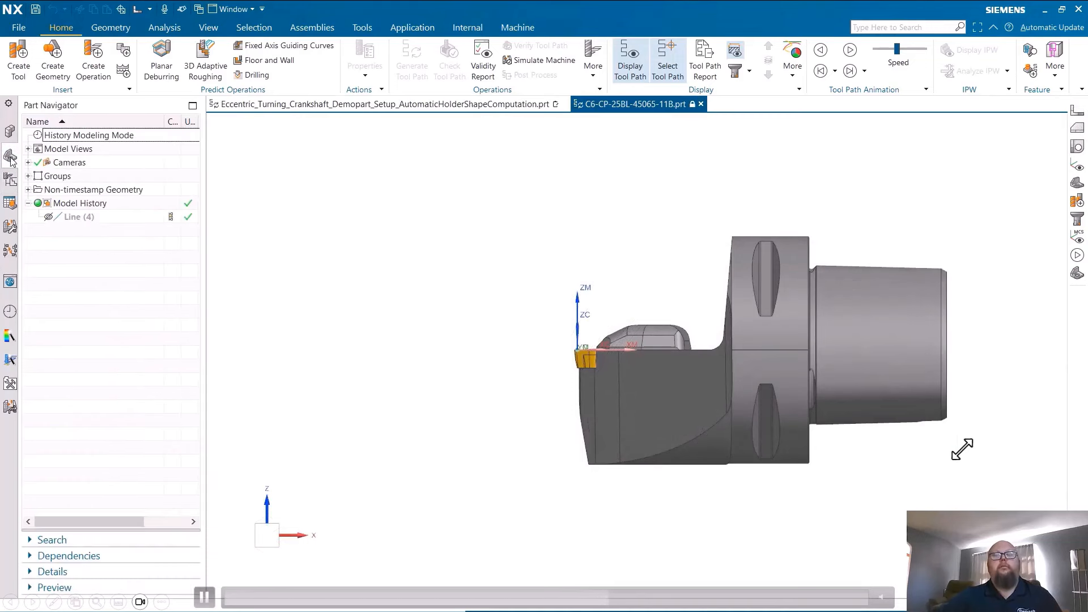
left_click(28, 176)
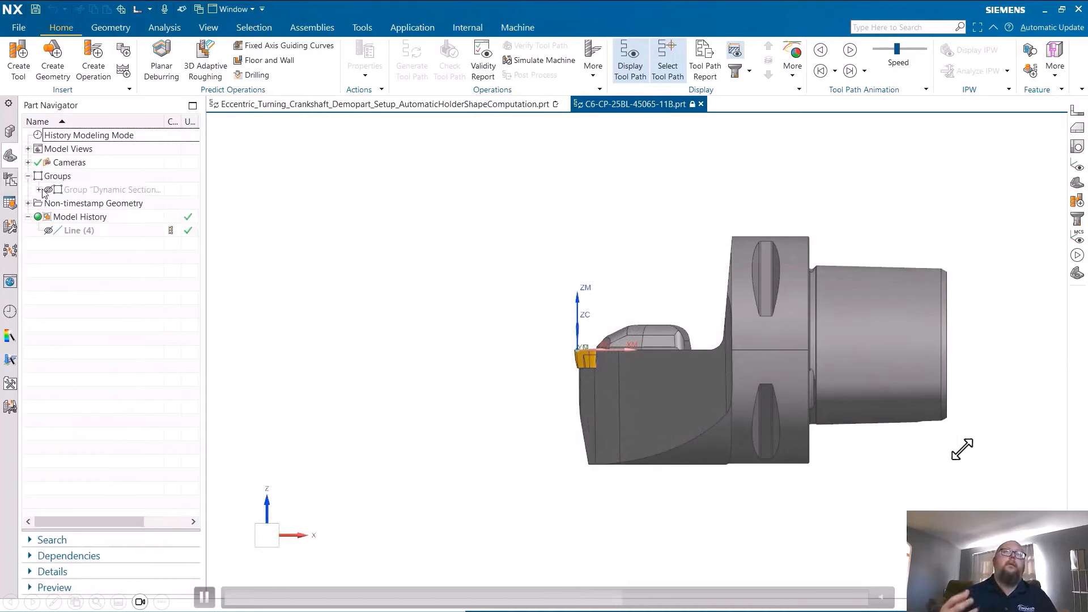
left_click(39, 189)
left_click(28, 271)
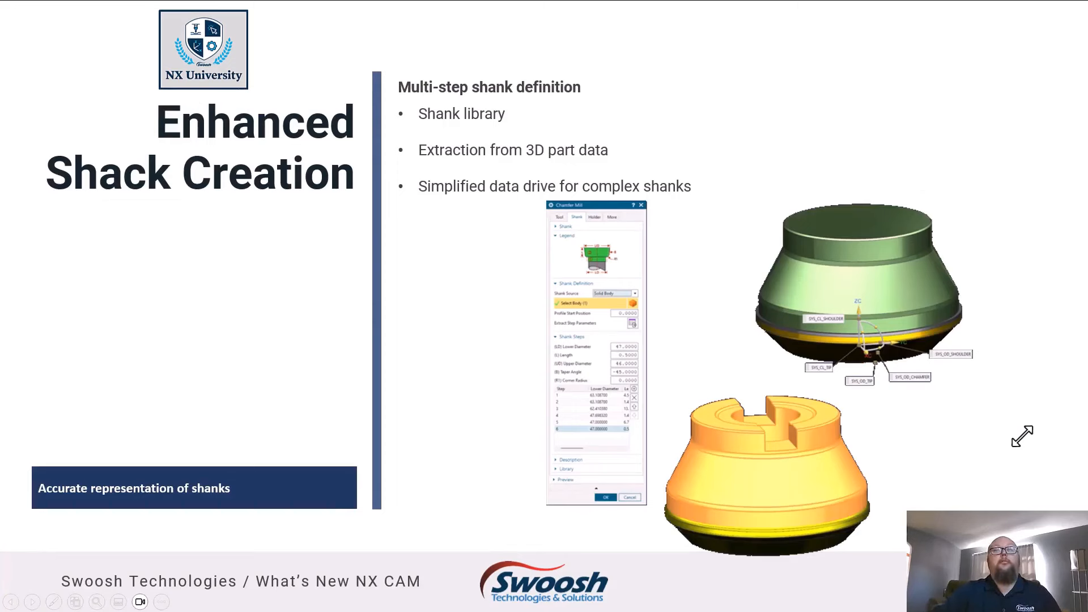
key("Right")
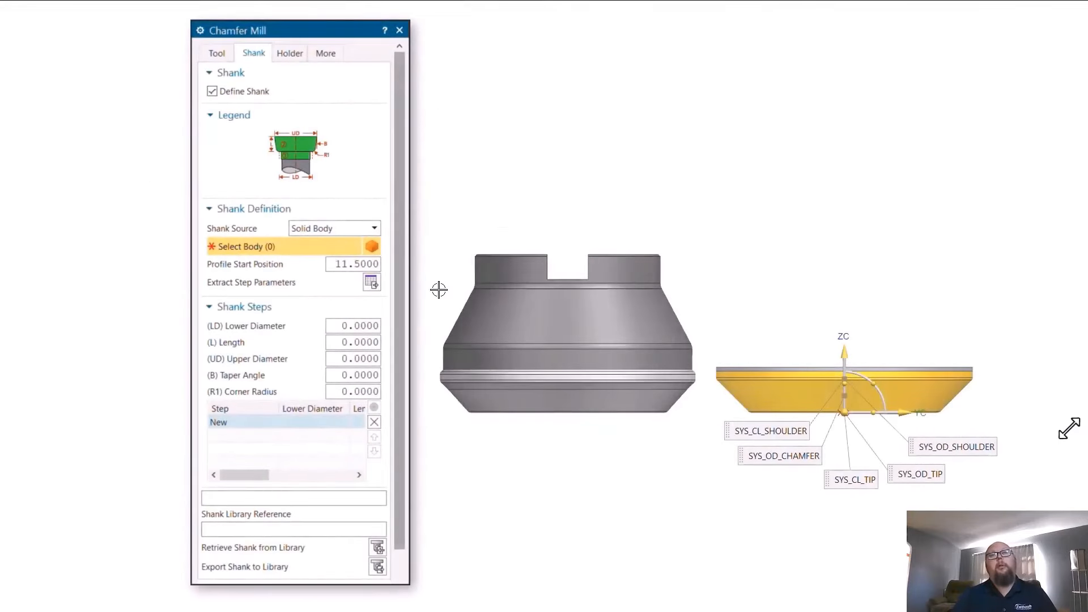
Step: Select the upper solid body of the chamfer mill model as the shank source and extract its step parameters
left_click(518, 307)
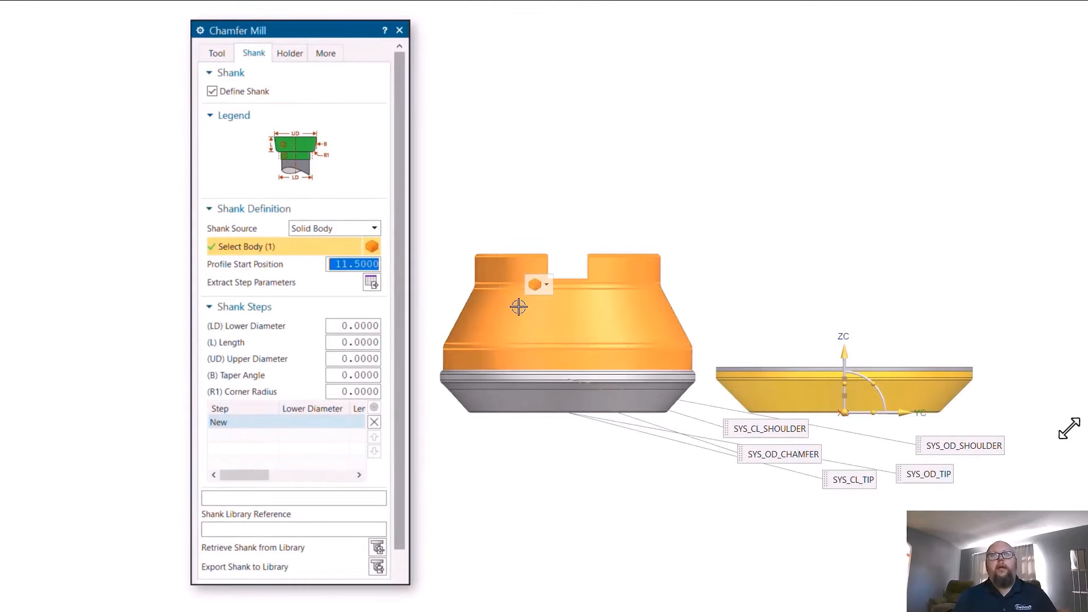
left_click(371, 283)
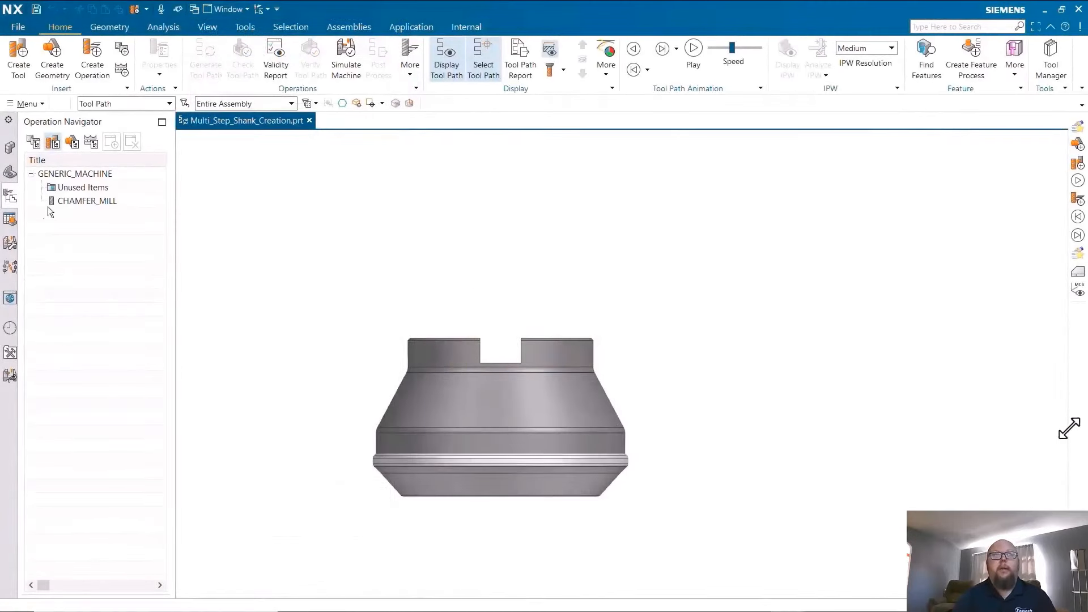
Step: Open the CHAMFER_MILL tool for editing and move its preview beside the solid model along the horizontal axis
double_click(53, 200)
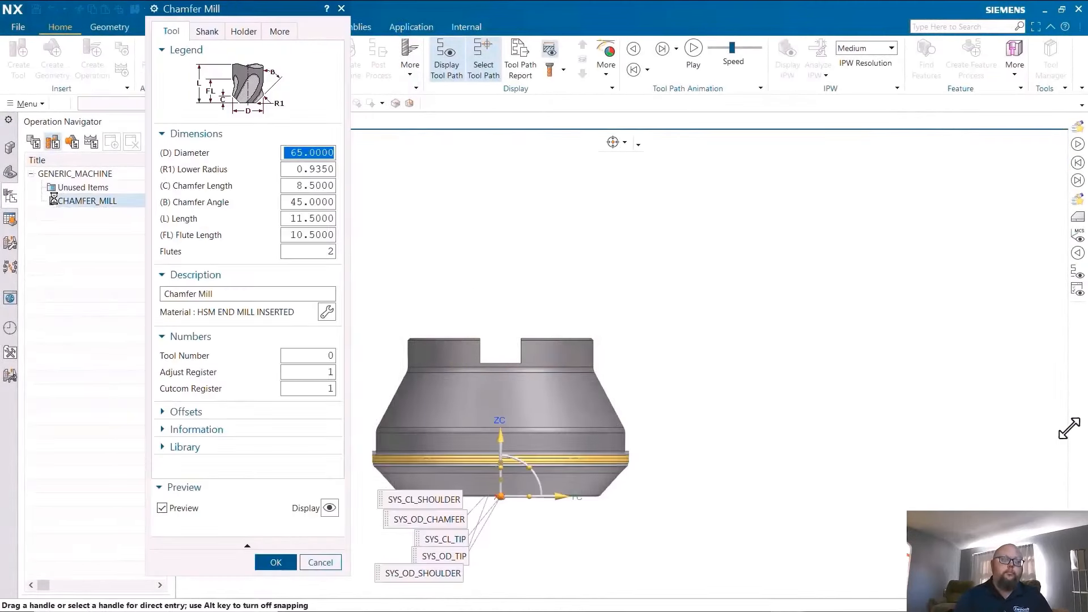
left_click_drag(501, 496, 816, 503)
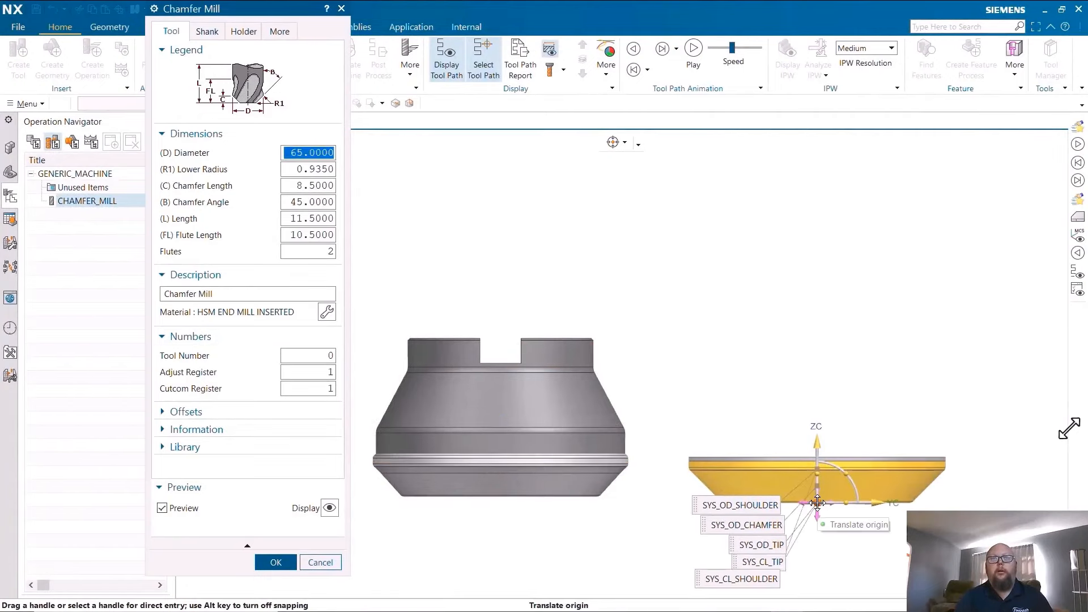
Step: Define the chamfer mill's shank from the upper solid body with profile start position 11.5 and extract its step parameters
left_click(210, 34)
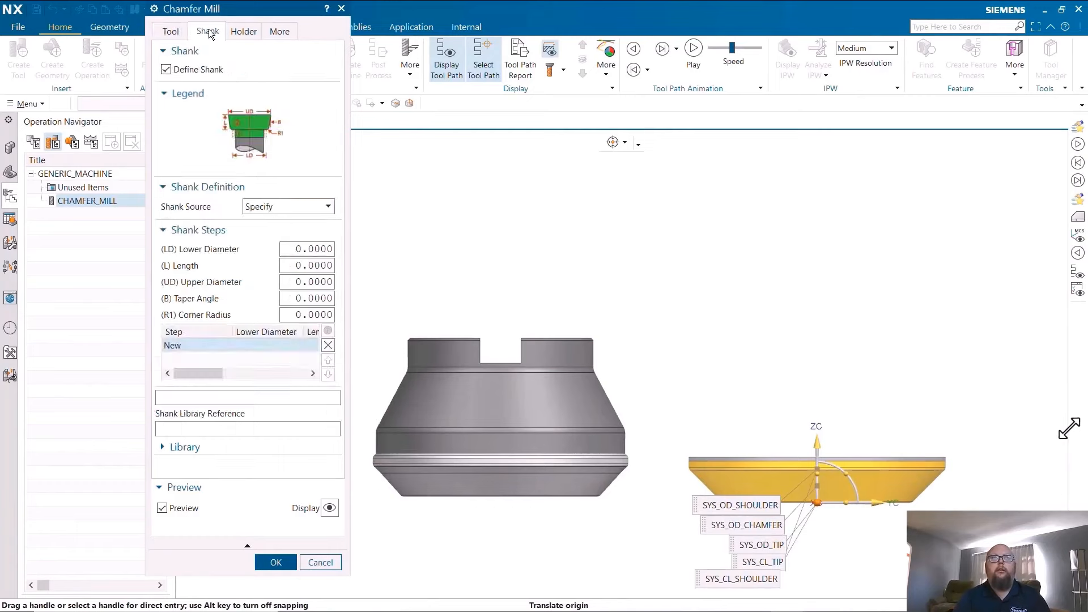
left_click(273, 211)
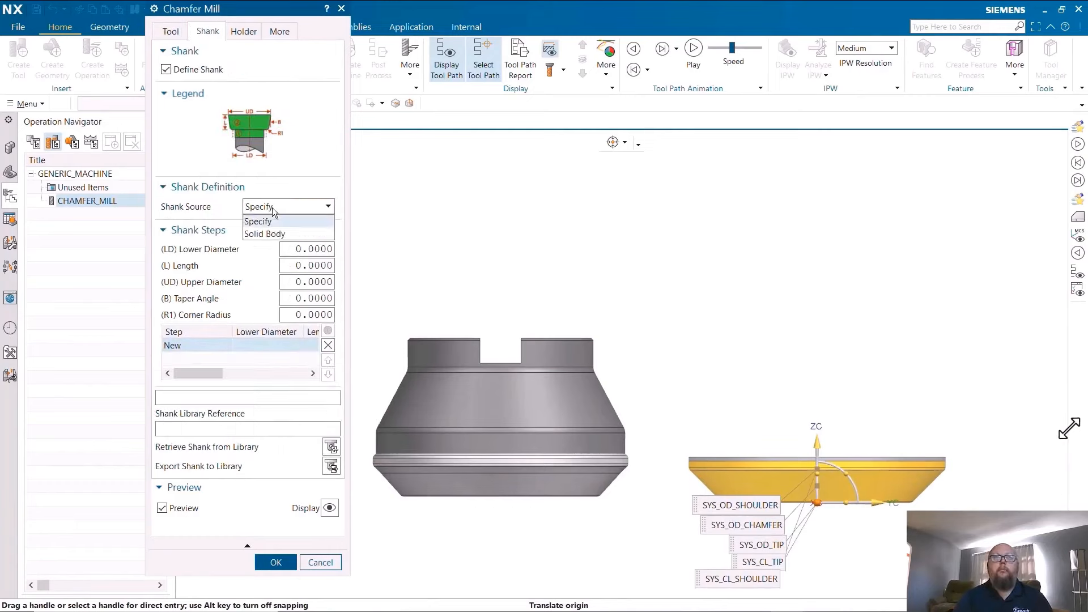
left_click(274, 234)
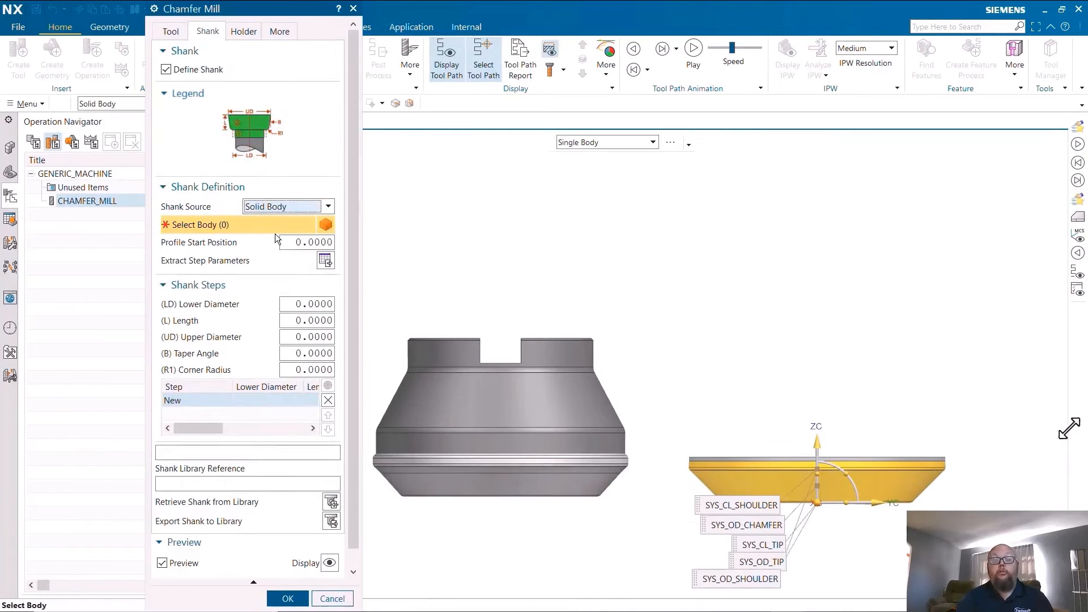
left_click(294, 245)
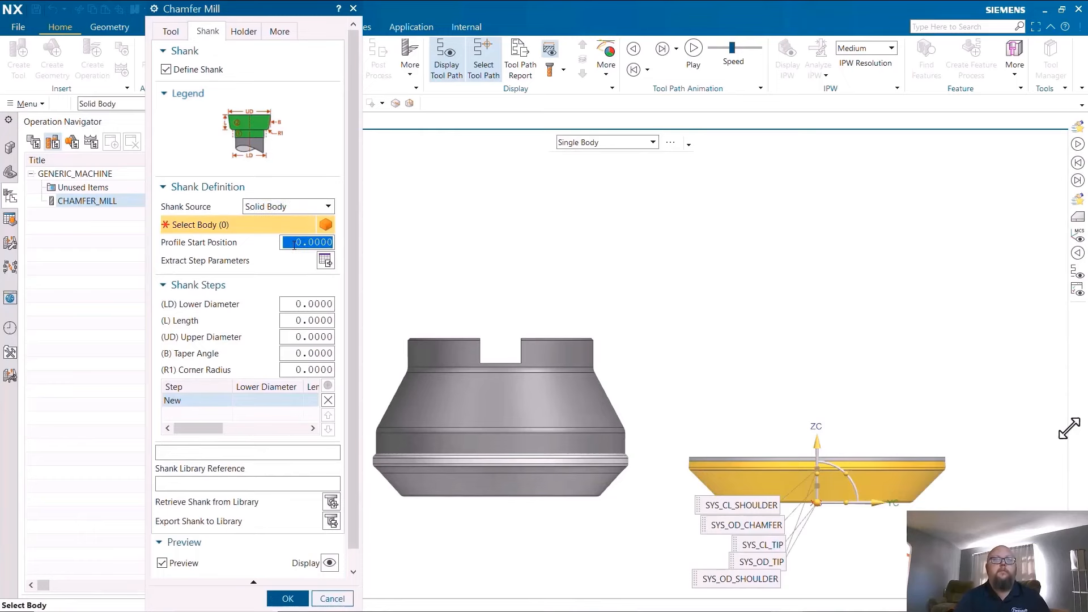
type("11.5")
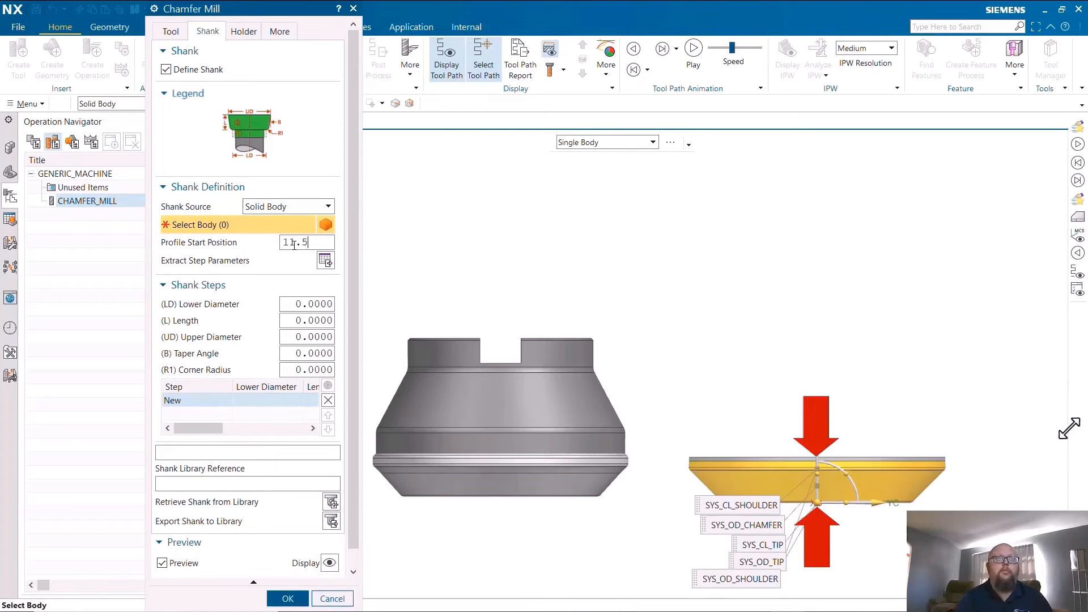
left_click(500, 402)
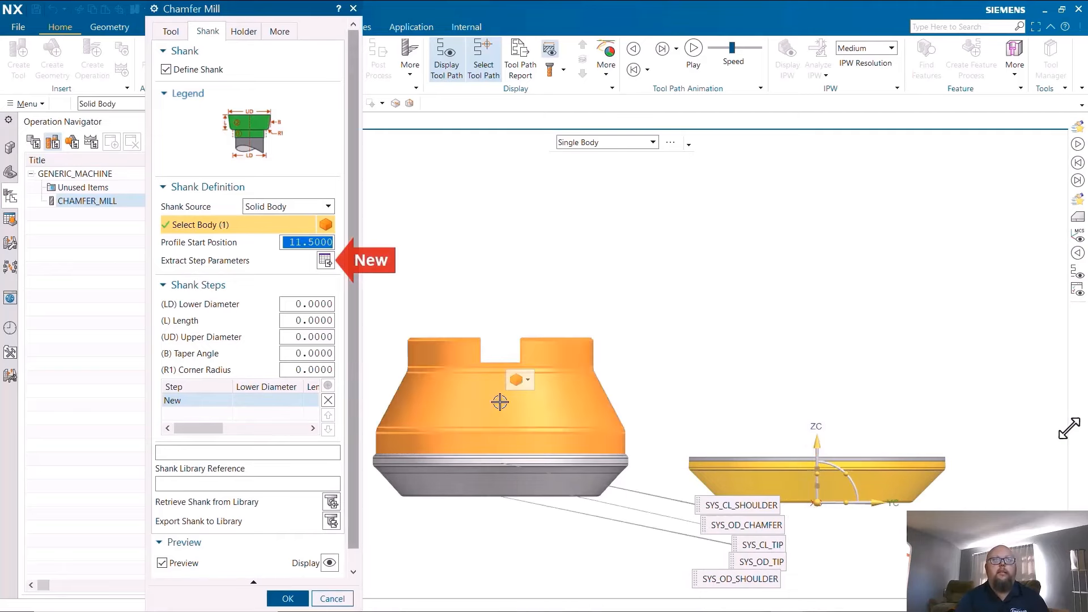
left_click(325, 260)
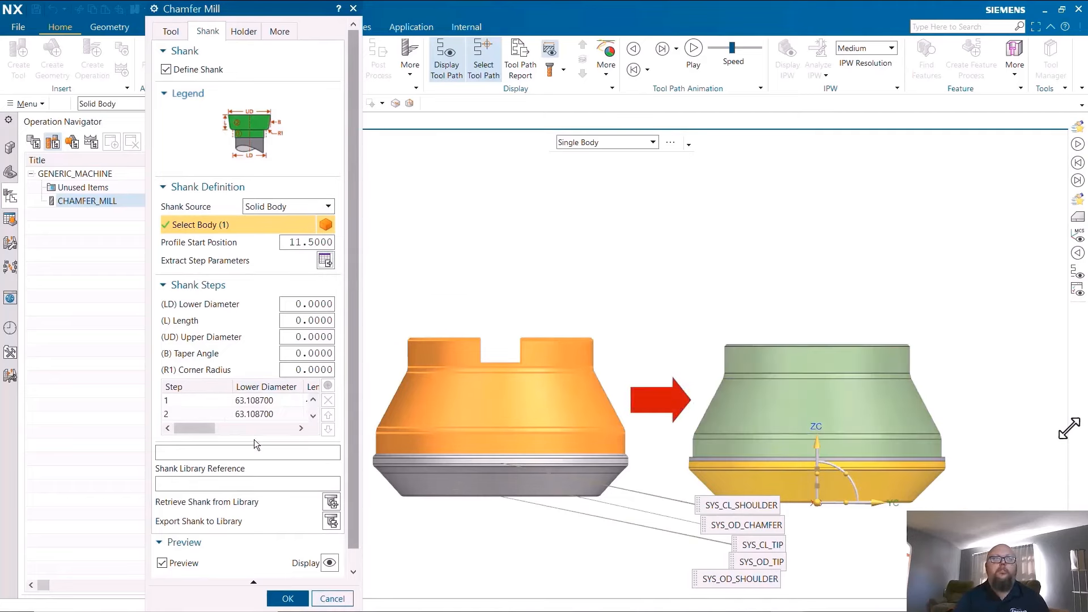
Step: Export the extracted shank to the library under the reference New_Shank
left_click(262, 485)
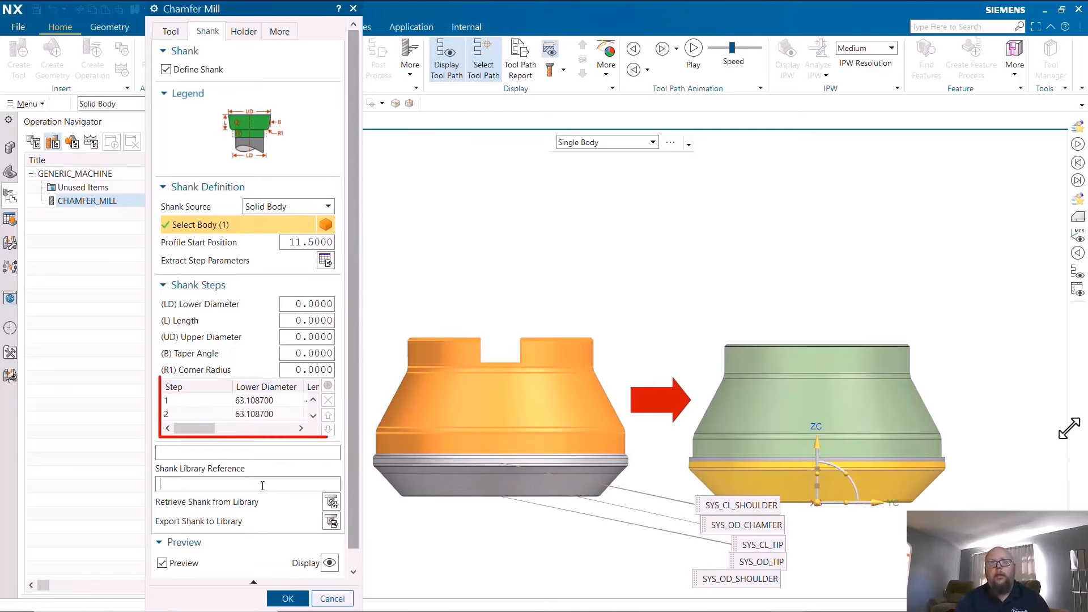
type("New_Shank")
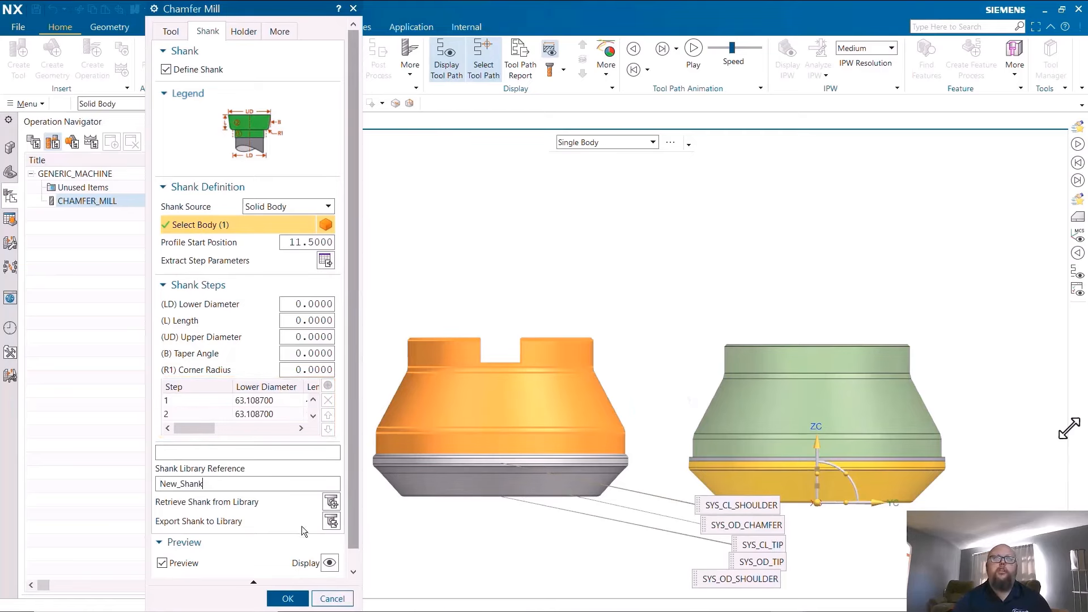
left_click(331, 522)
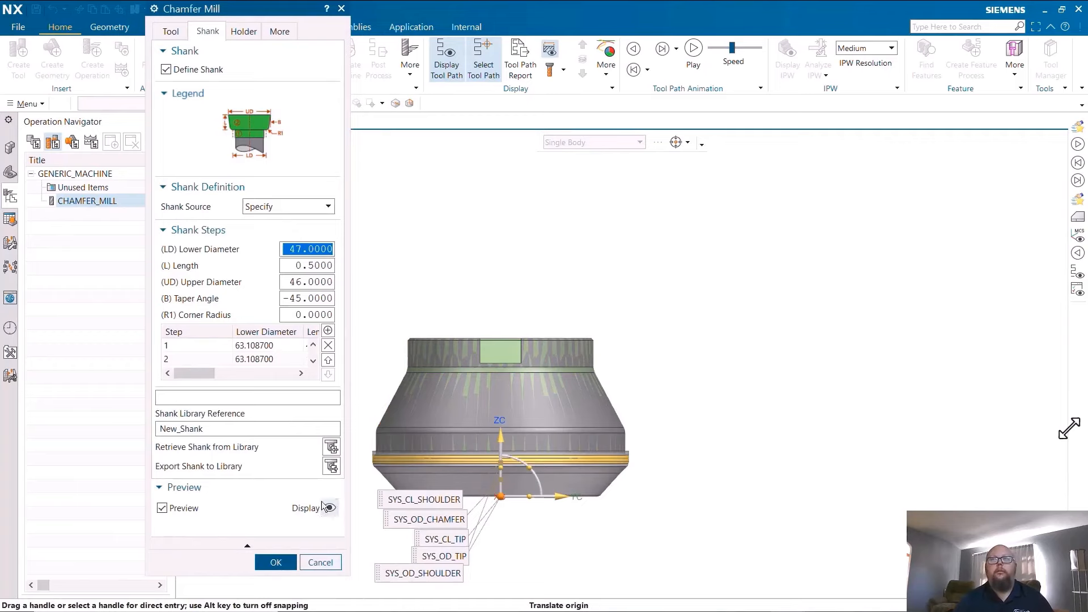
Step: Search the Milling_Drilling class of the shank library in millimeters and select New_Shank for retrieval
left_click(332, 450)
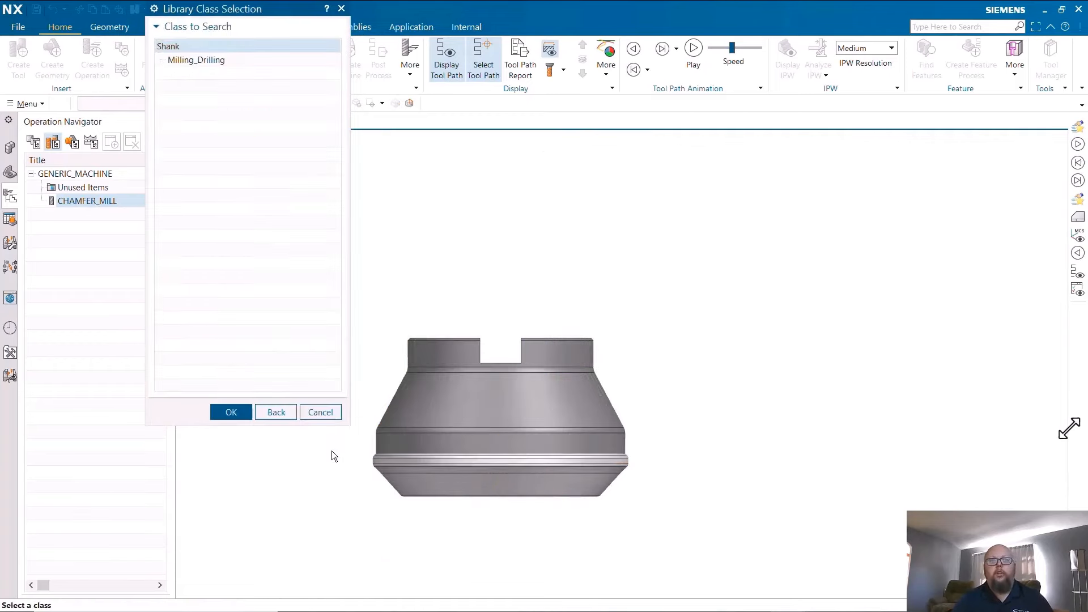
left_click(212, 60)
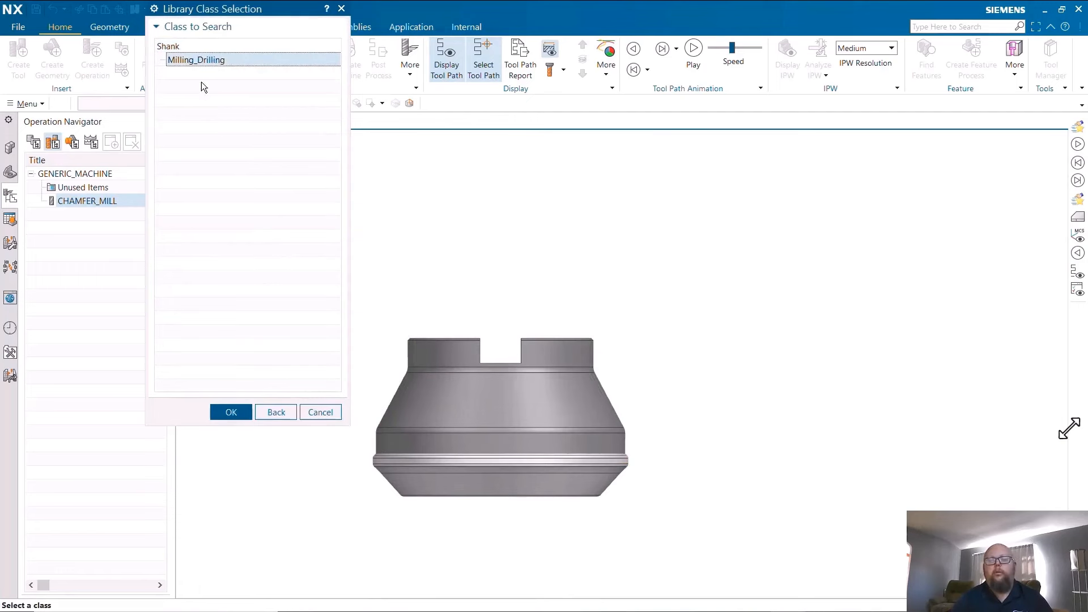
left_click(228, 414)
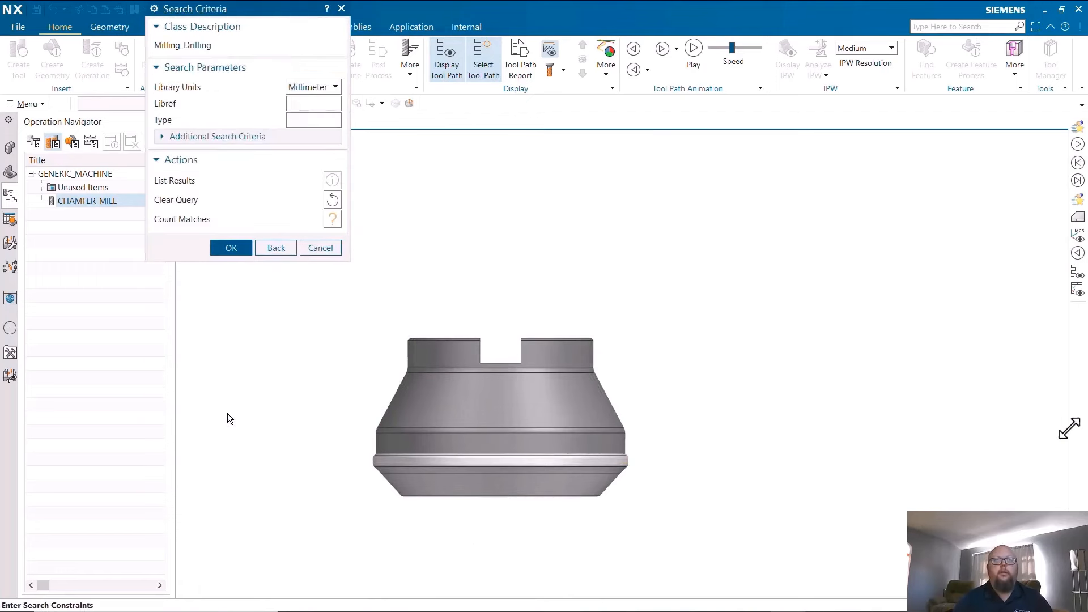
left_click(229, 248)
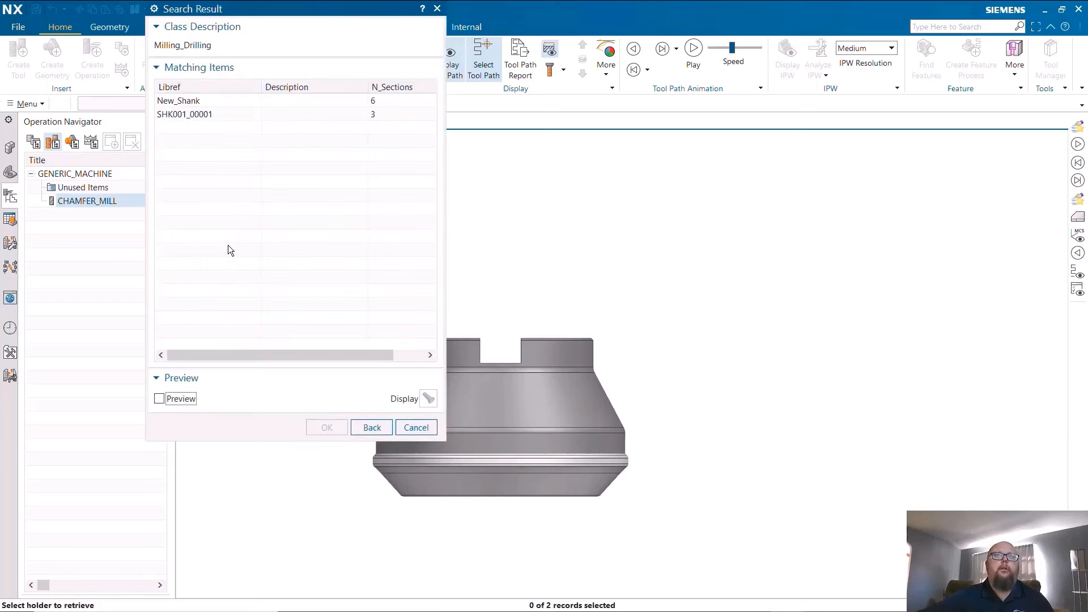
left_click(193, 102)
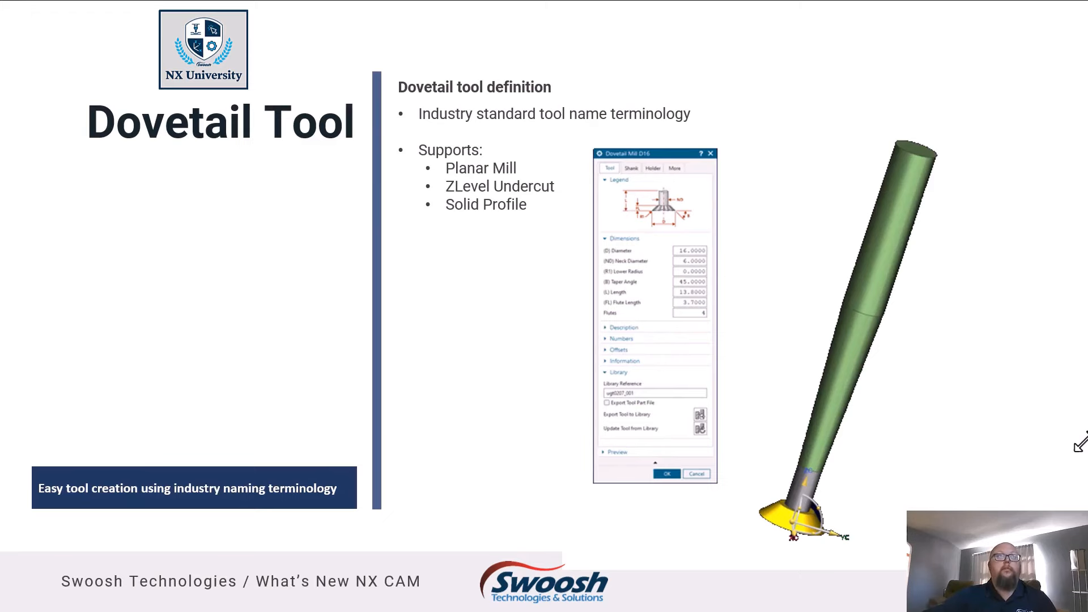
key("Right")
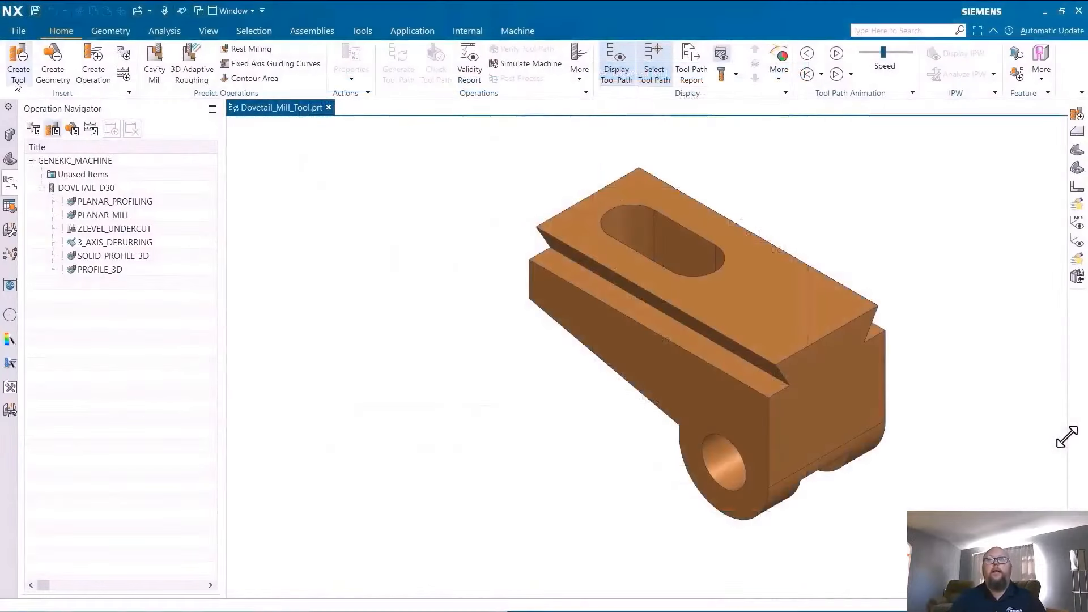
Step: Create a mill_planar dovetail mill named DOVETAIL_MILL under GENERIC_MACHINE and move its preview beside the part
left_click(17, 81)
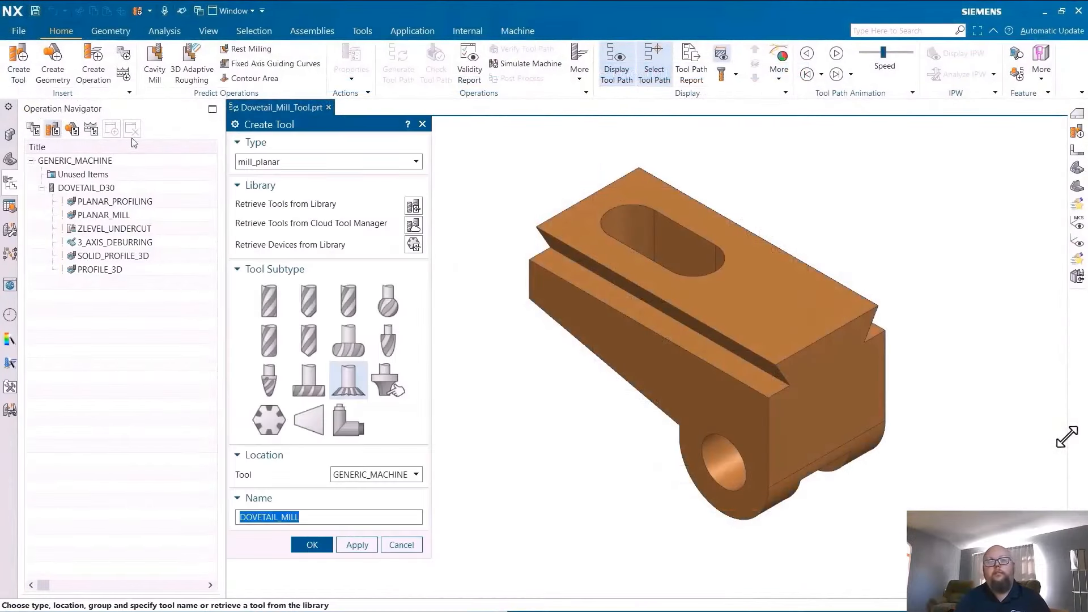
left_click(311, 165)
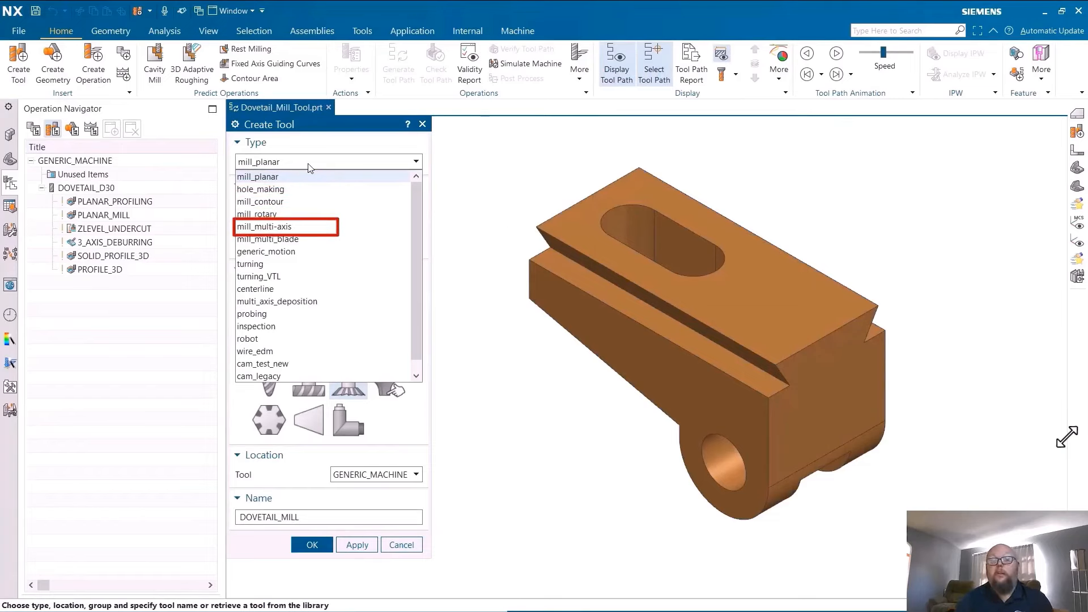
left_click(309, 179)
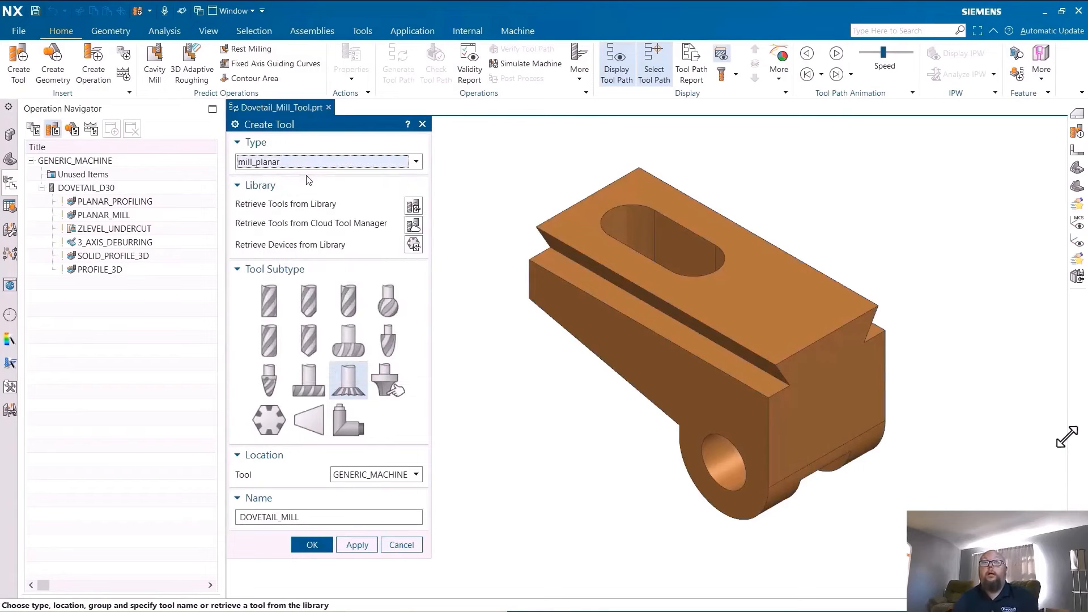
left_click(315, 543)
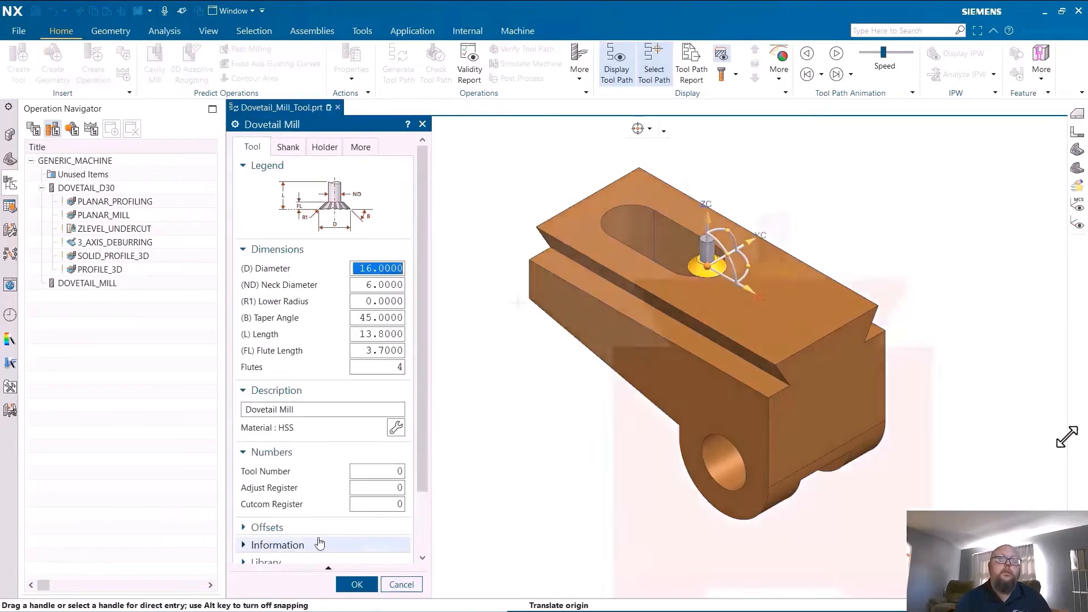
left_click_drag(772, 279, 516, 307)
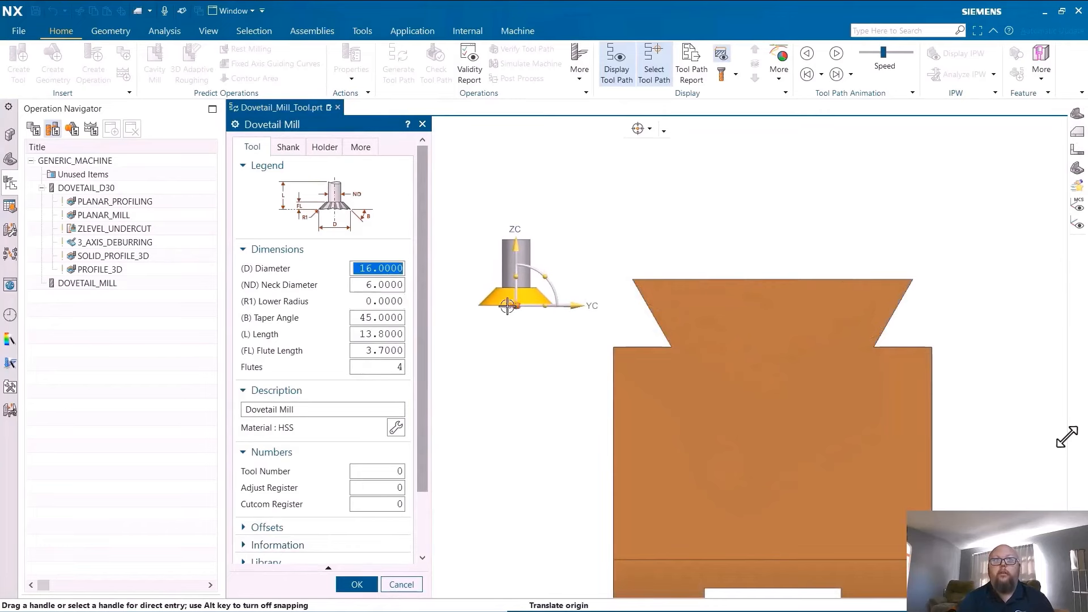
Step: Set the dovetail mill's diameter to 35, neck diameter to 10 and taper angle to 60
left_click(387, 268)
double_click(387, 268)
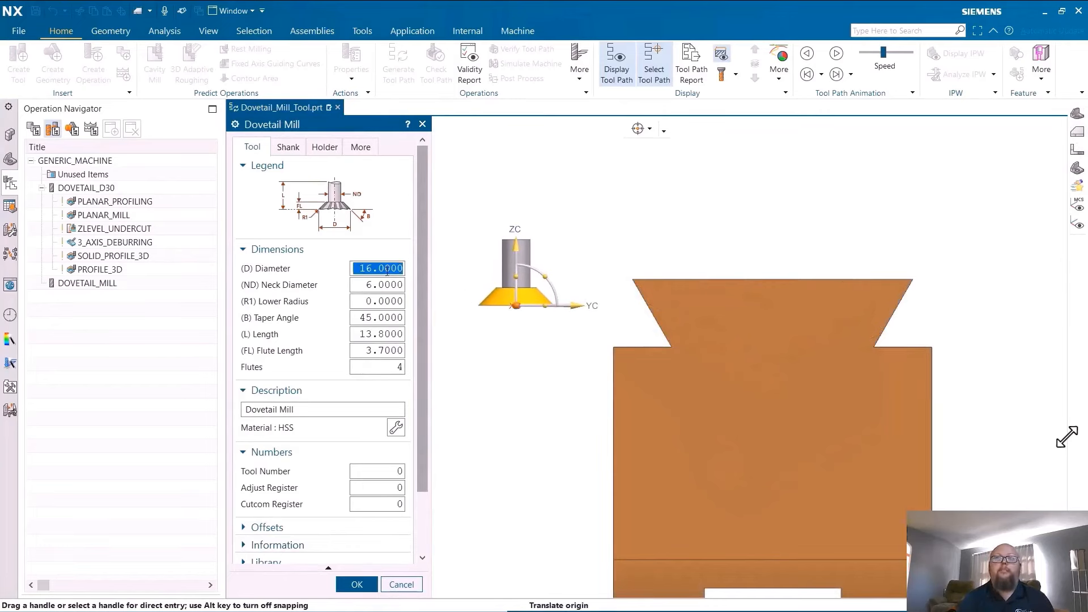
type("35")
key("Tab")
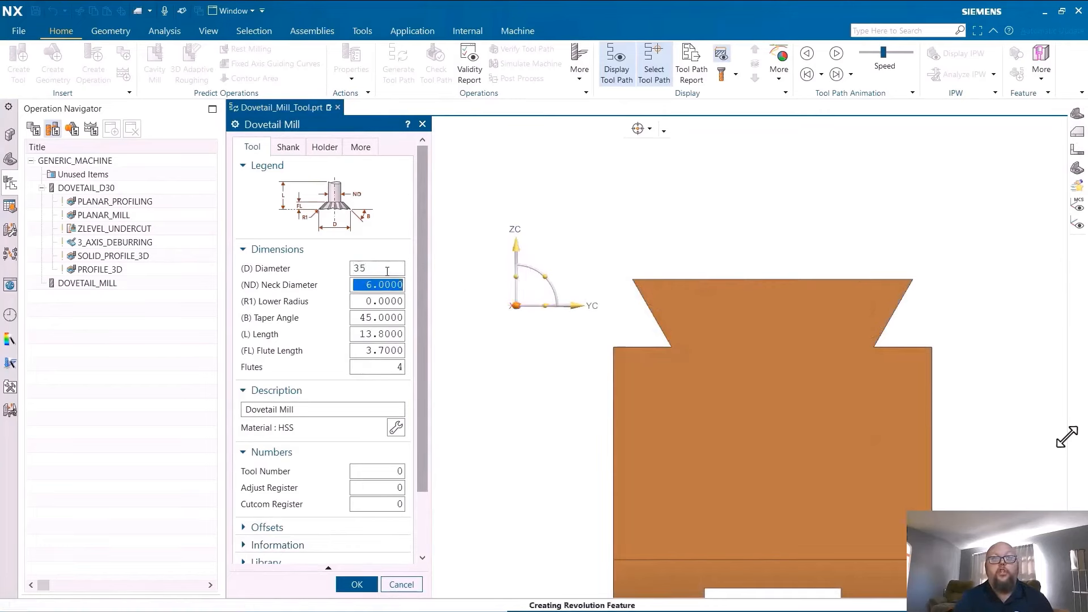
type("10")
key("Tab")
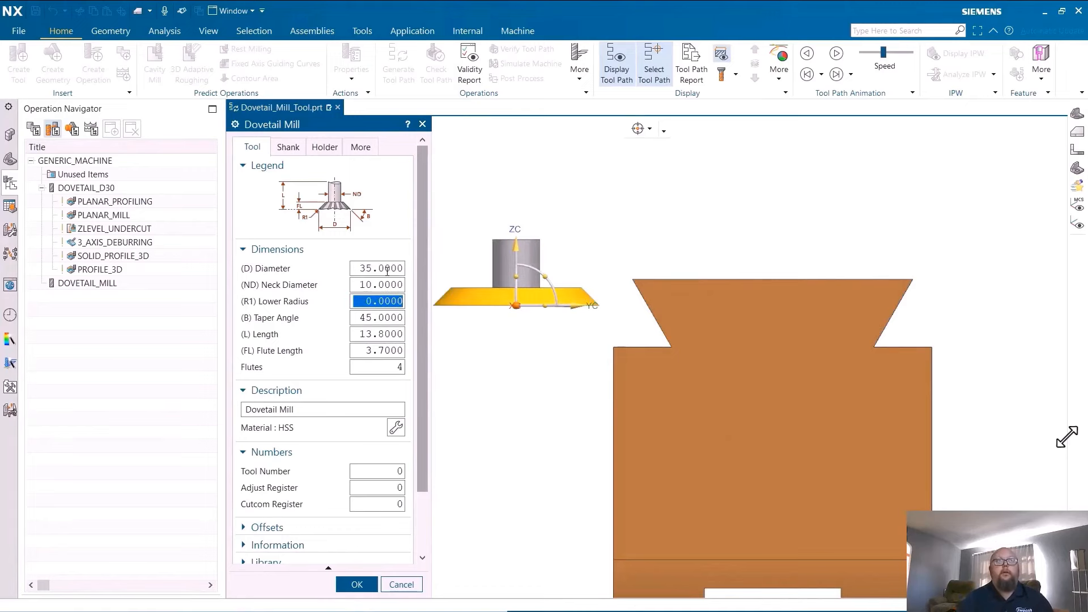
key("Tab")
type("6")
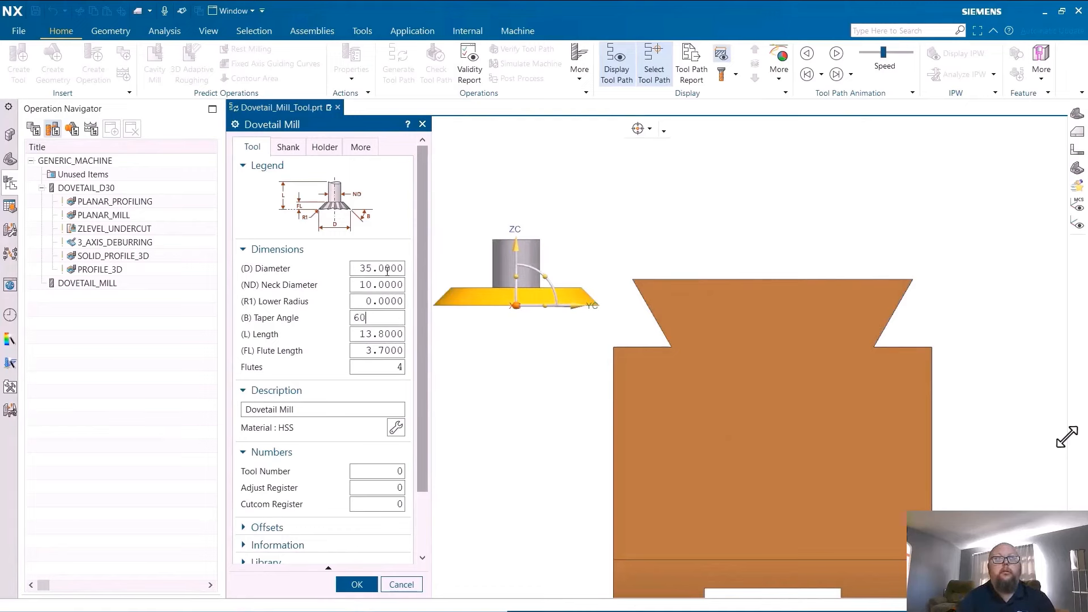
Step: Set the dovetail mill's length to 30 and flute length to 15
key("Tab")
type("30")
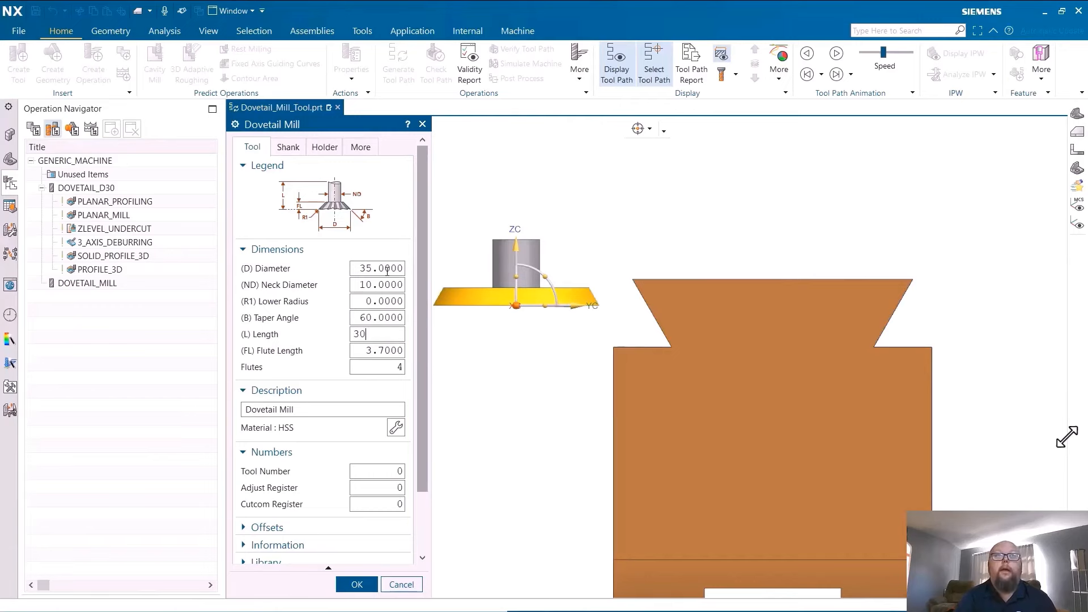
key("Tab")
type("1")
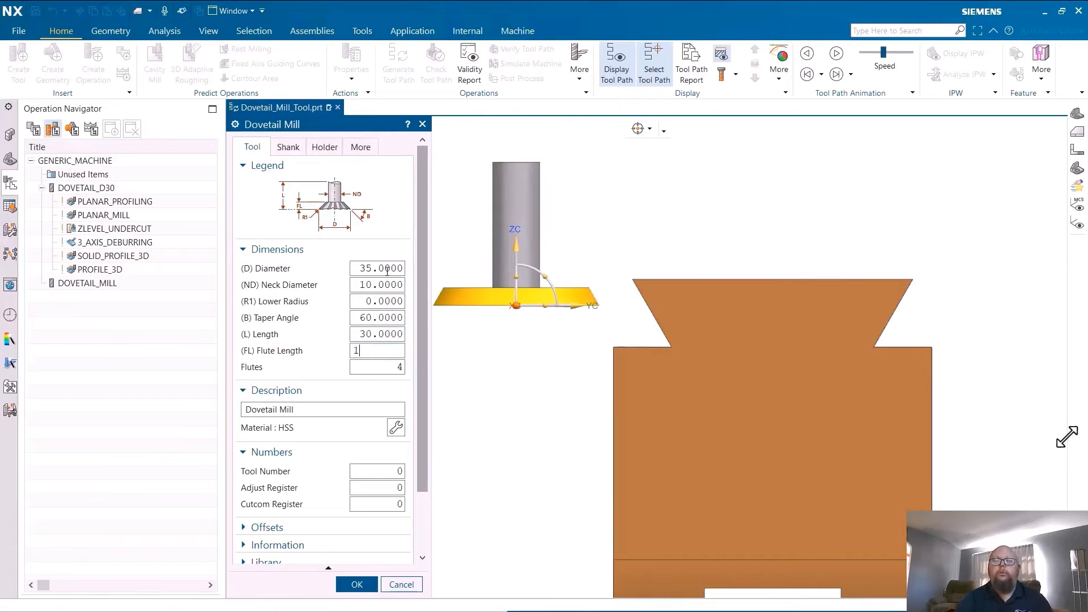
key("Return")
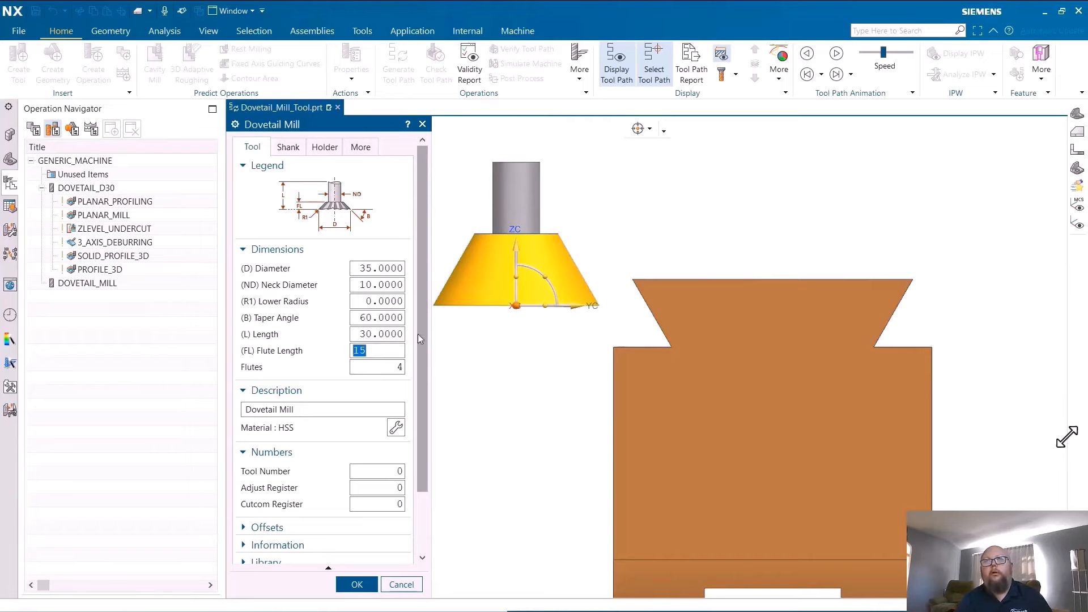
Step: Place the tool preview against the part's dovetail flank, reveal the tool's library export settings and accept the tool
left_click_drag(515, 305, 584, 342)
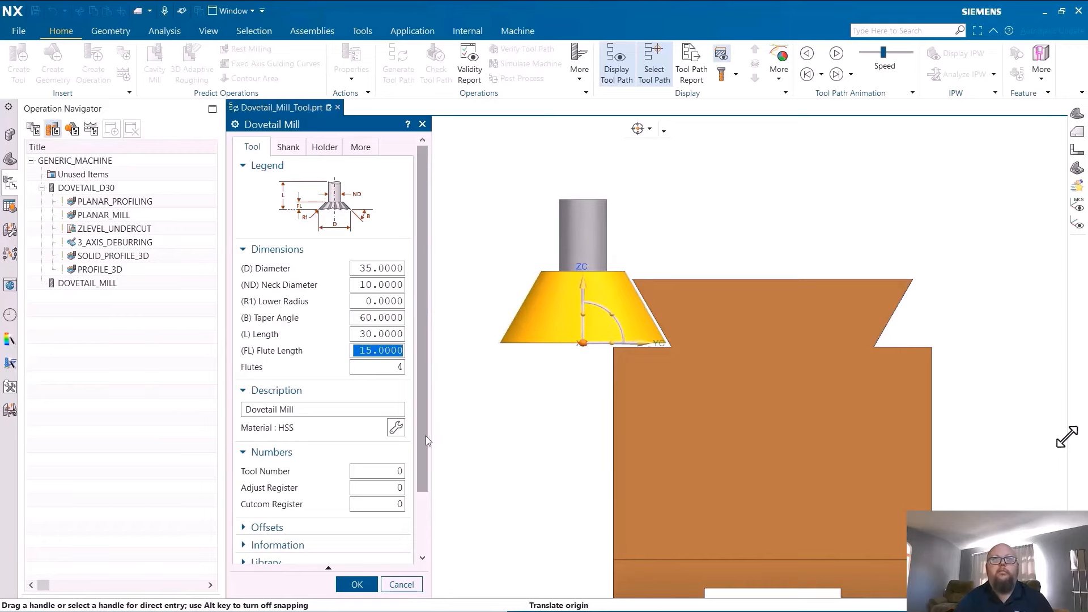
scroll(428, 441, "down", 3)
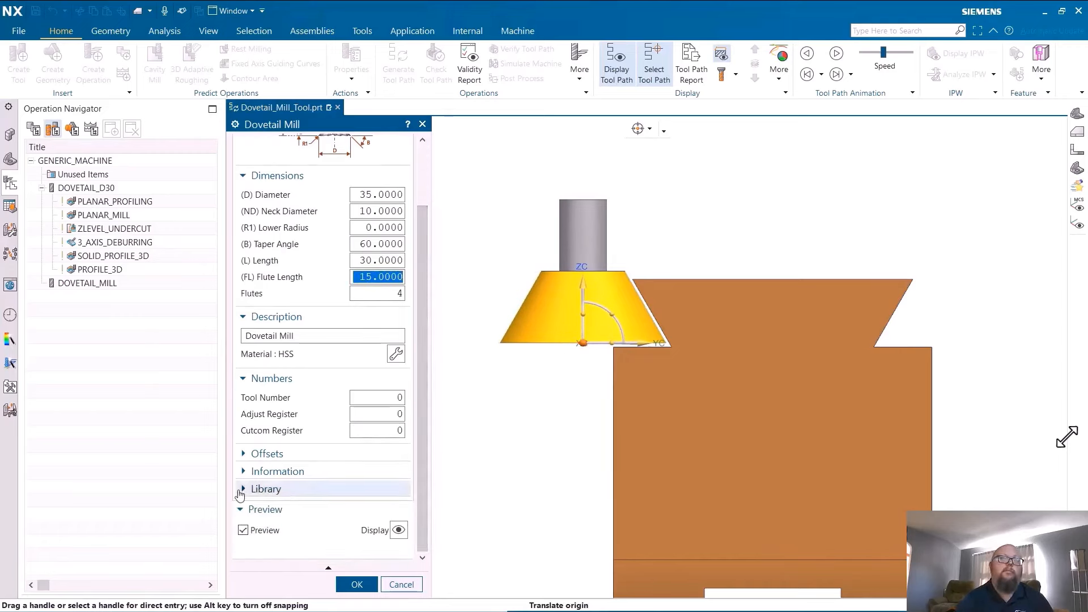
left_click(244, 489)
scroll(438, 541, "down", 2)
left_click_drag(436, 537, 437, 548)
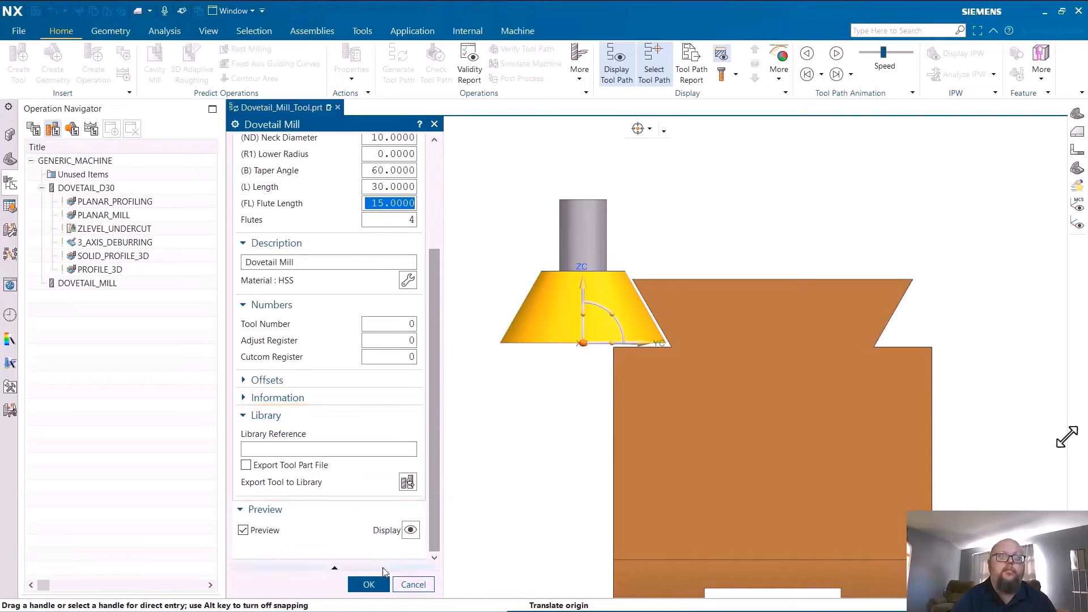
left_click(369, 584)
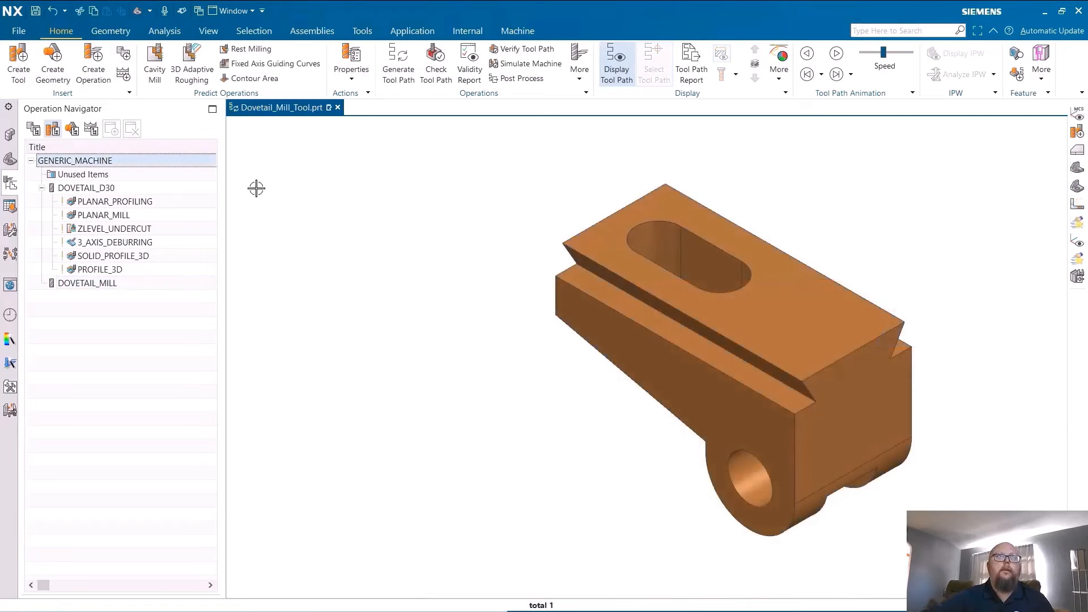
Step: Display the DOVETAIL_D30 tool paths one by one, from PLANAR_PROFILING through PLANAR_MILL, ZLEVEL_UNDERCUT and 3_AXIS_DEBURRING to SOLID_PROFILE_3D
left_click(200, 204)
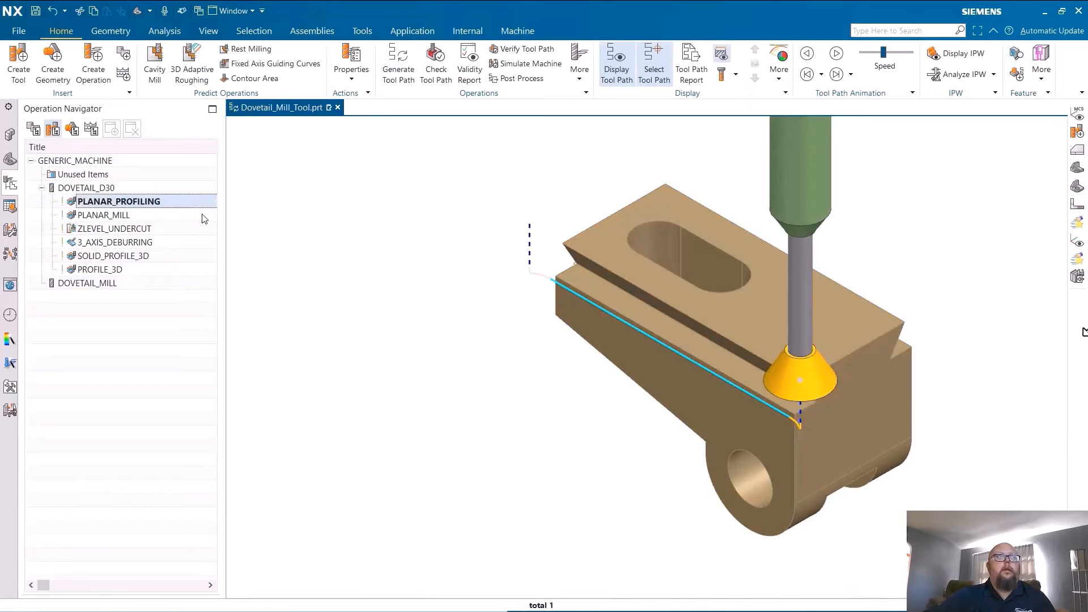
left_click(203, 216)
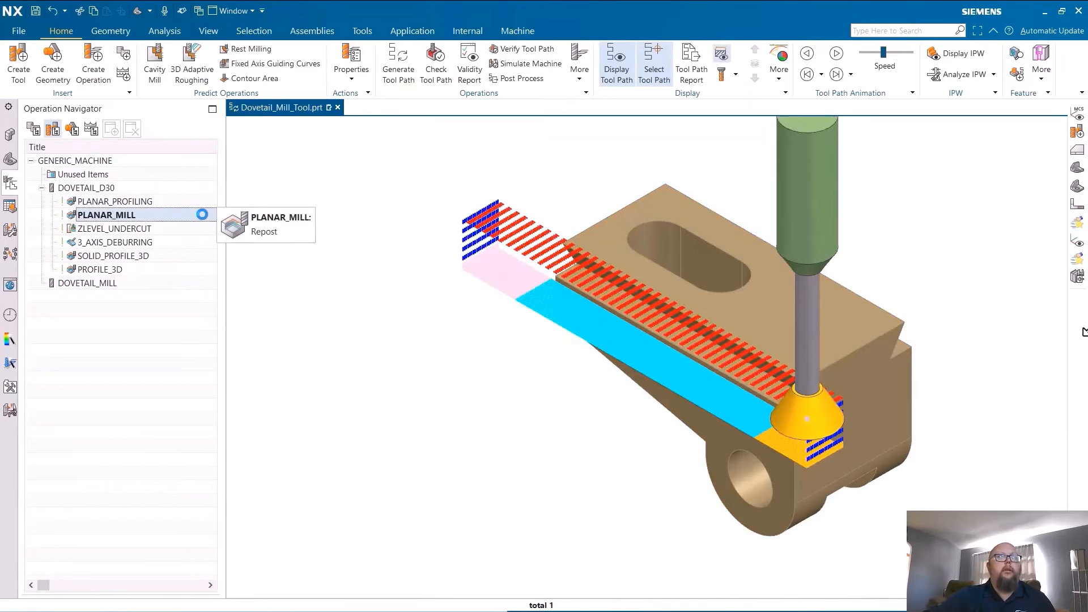
left_click(202, 229)
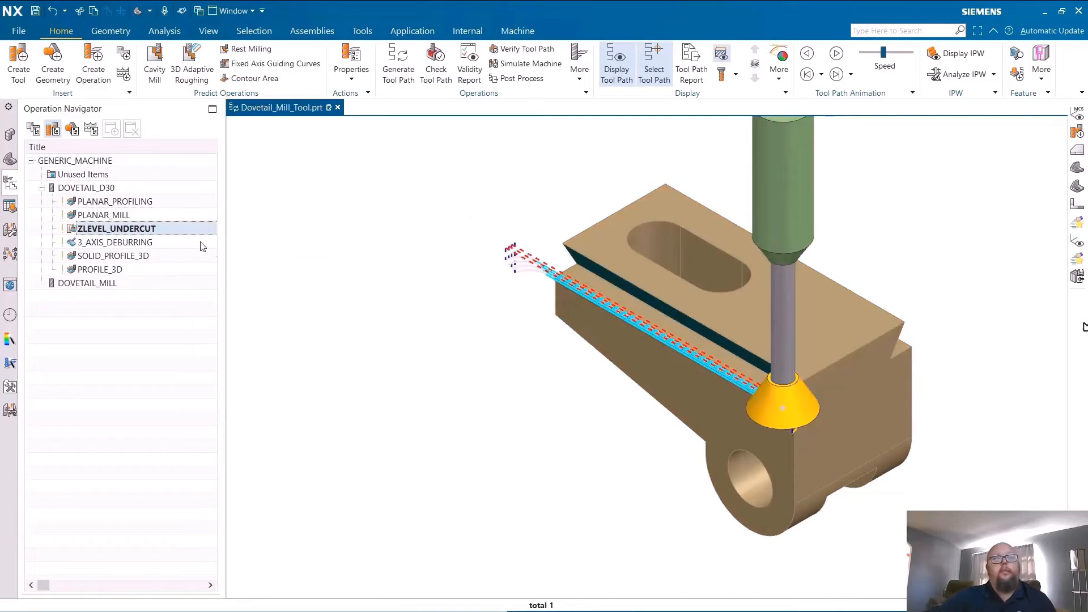
left_click(199, 242)
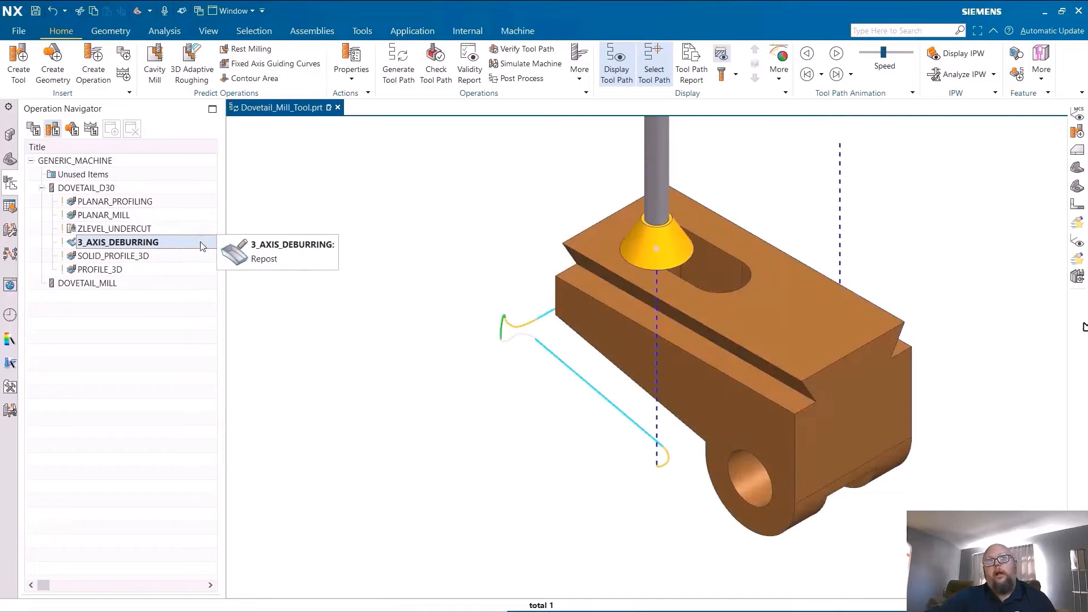
left_click(201, 255)
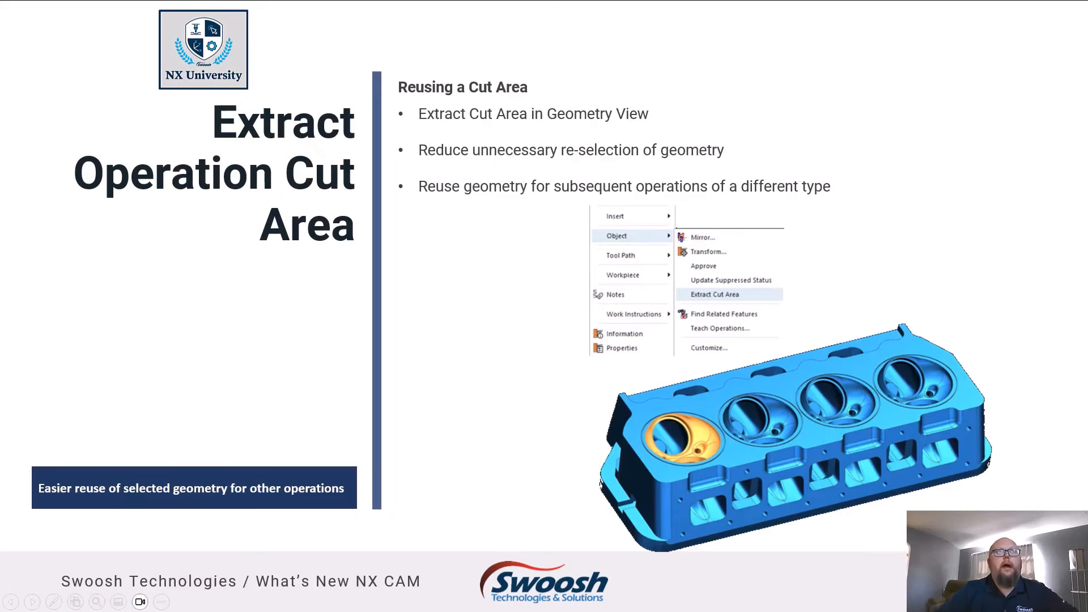
key("Right")
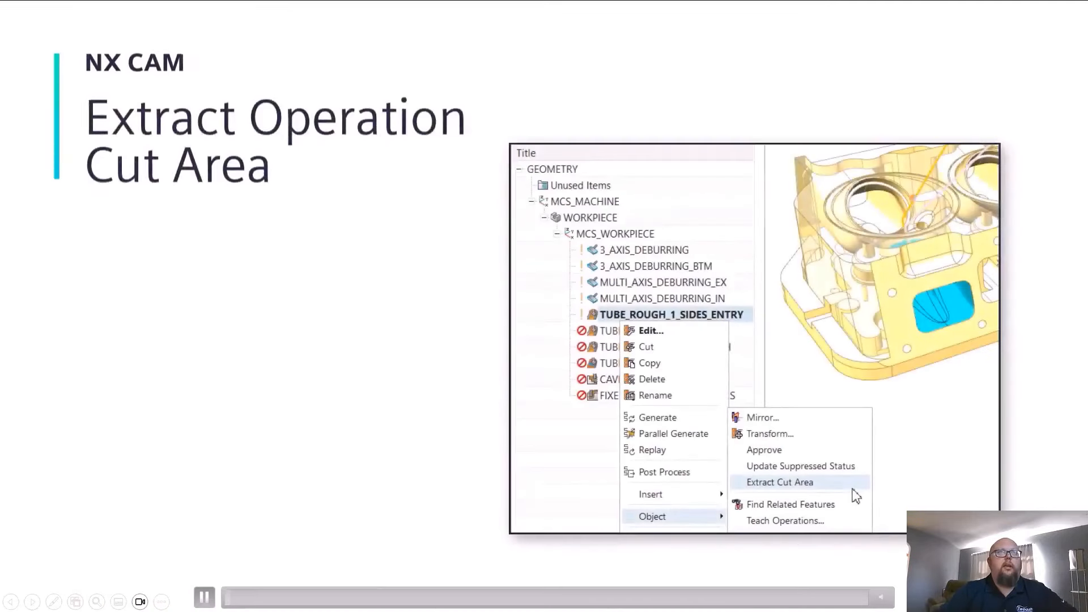
left_click(360, 601)
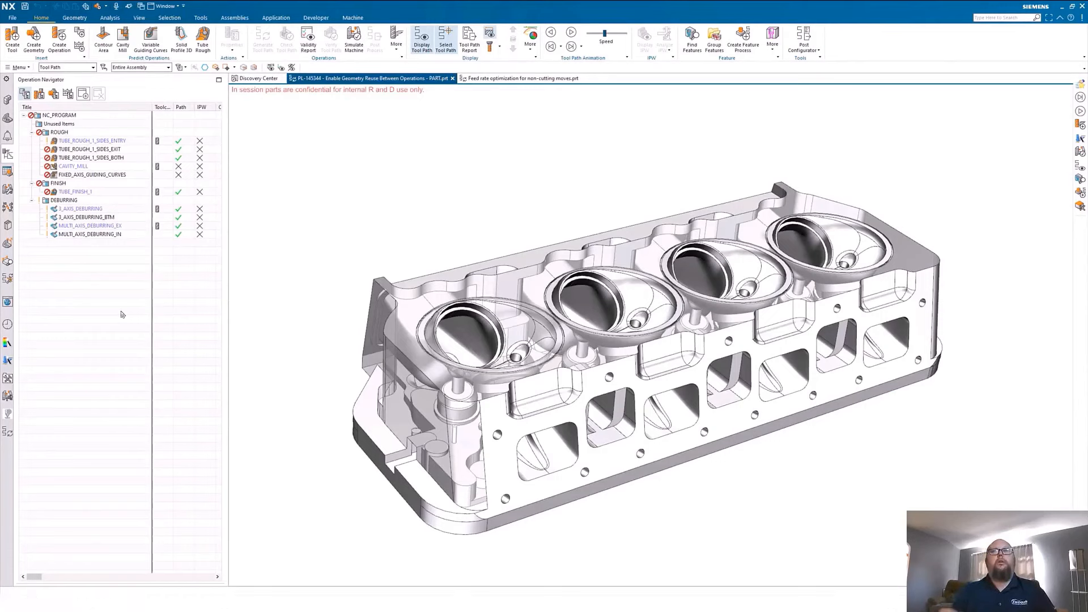
Step: Open the TUBE_ROUGH_1_SIDES_ENTRY operation, display its cut area on the part and close it without changes
left_click(108, 142)
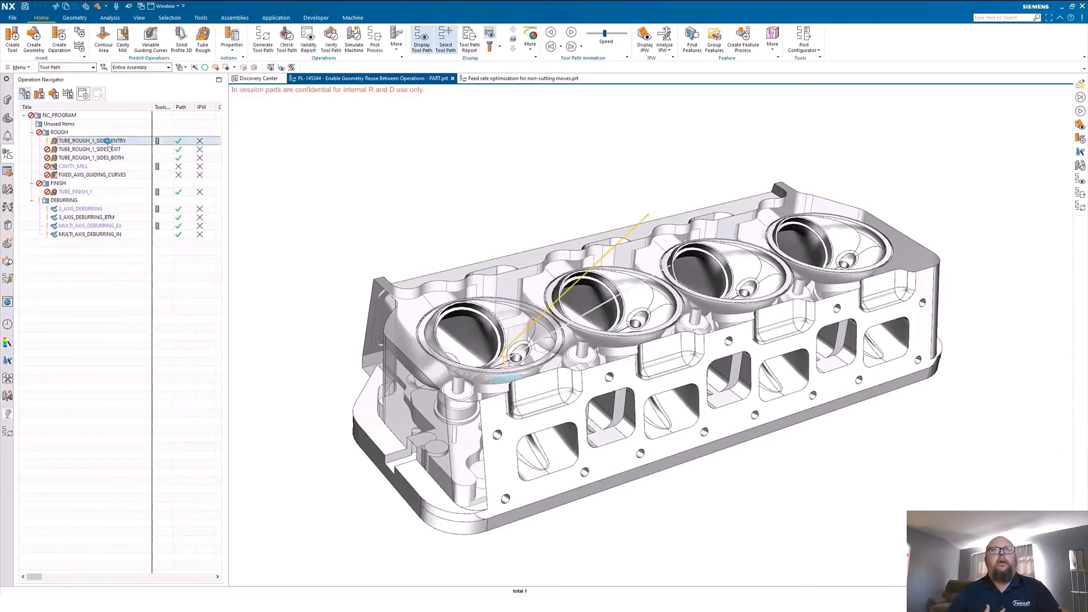
double_click(108, 142)
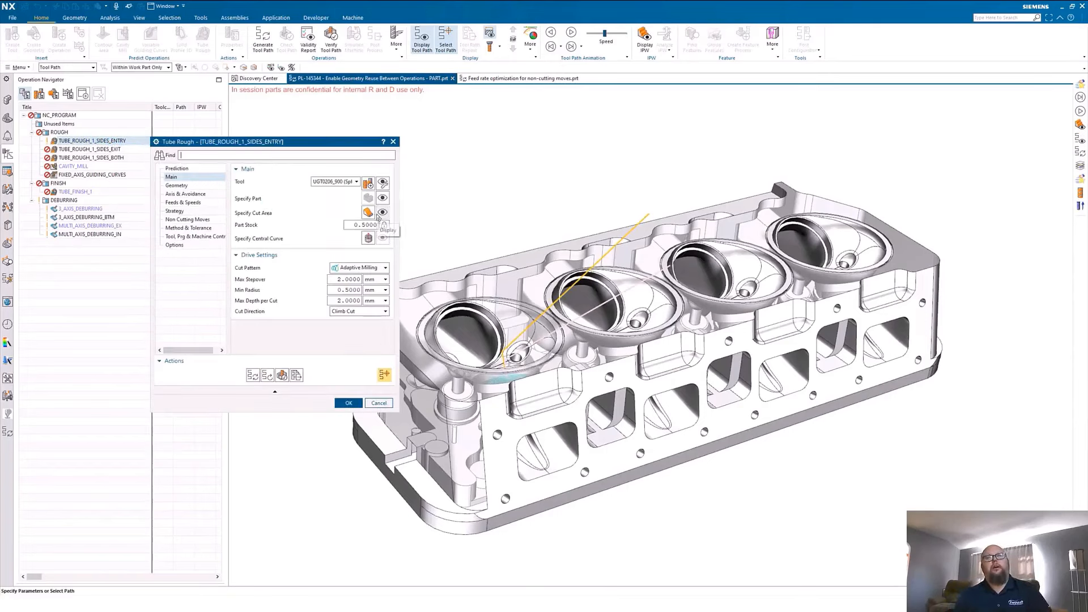
left_click(378, 217)
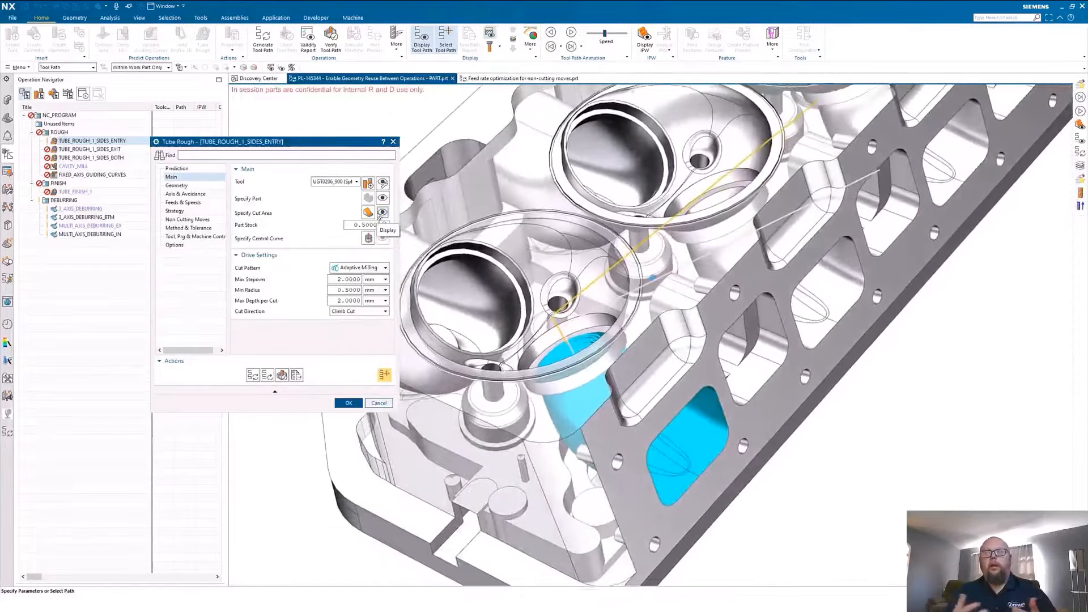
left_click(380, 403)
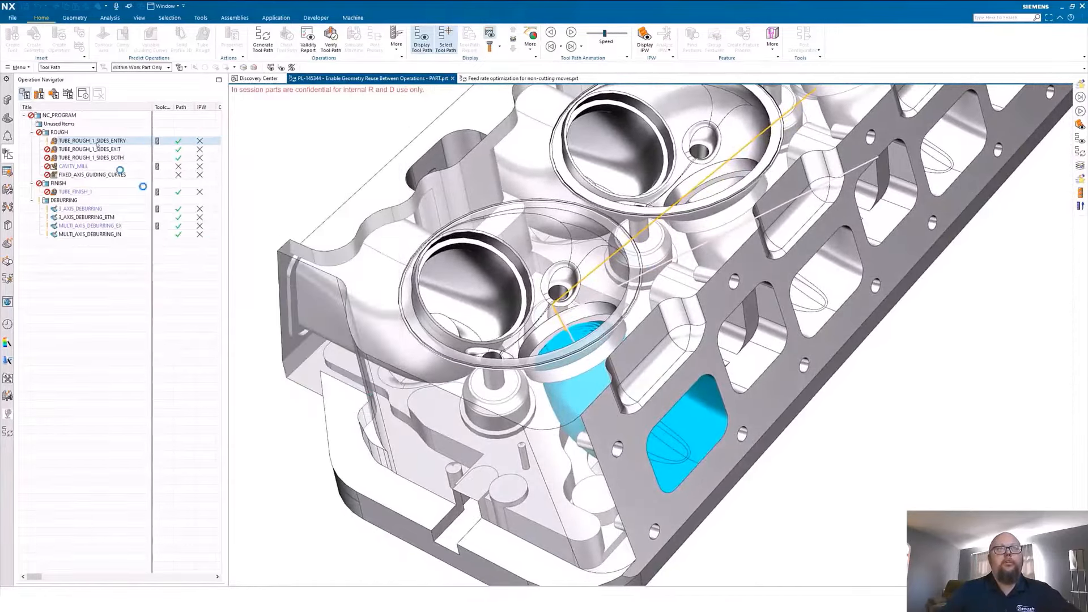
Step: Show the operations in the geometry view and extract the cut area from TUBE_ROUGH_1_SIDES_ENTRY
left_click(54, 94)
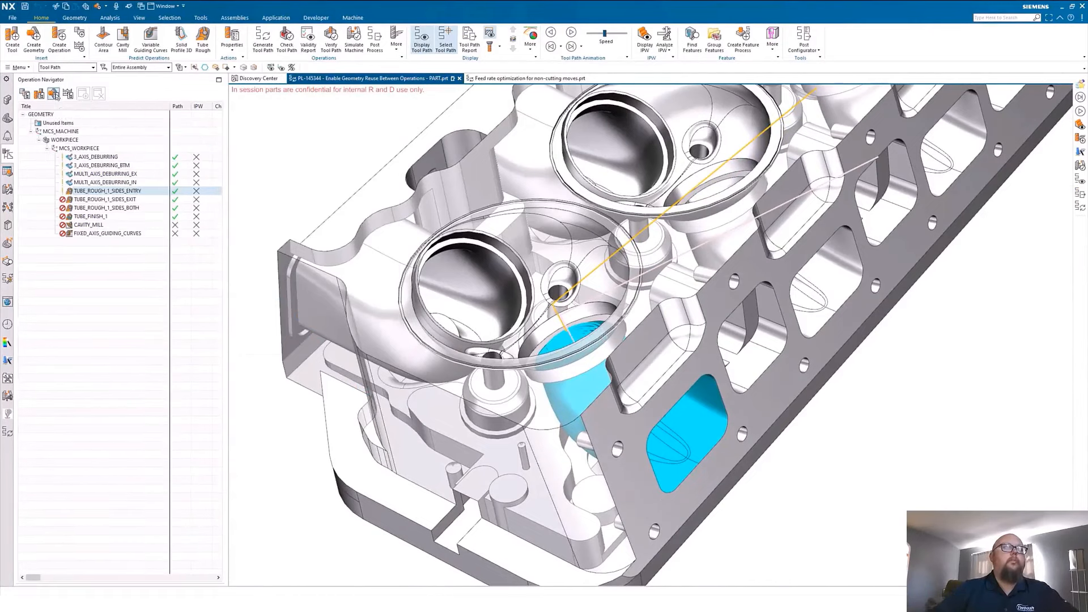
right_click(122, 192)
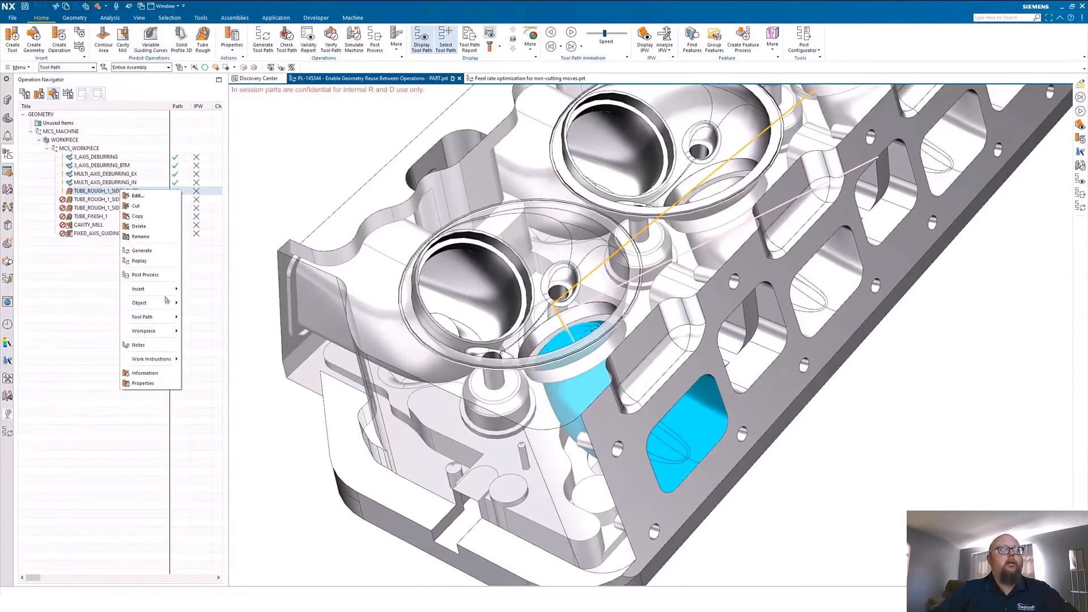
mouse_move(167, 301)
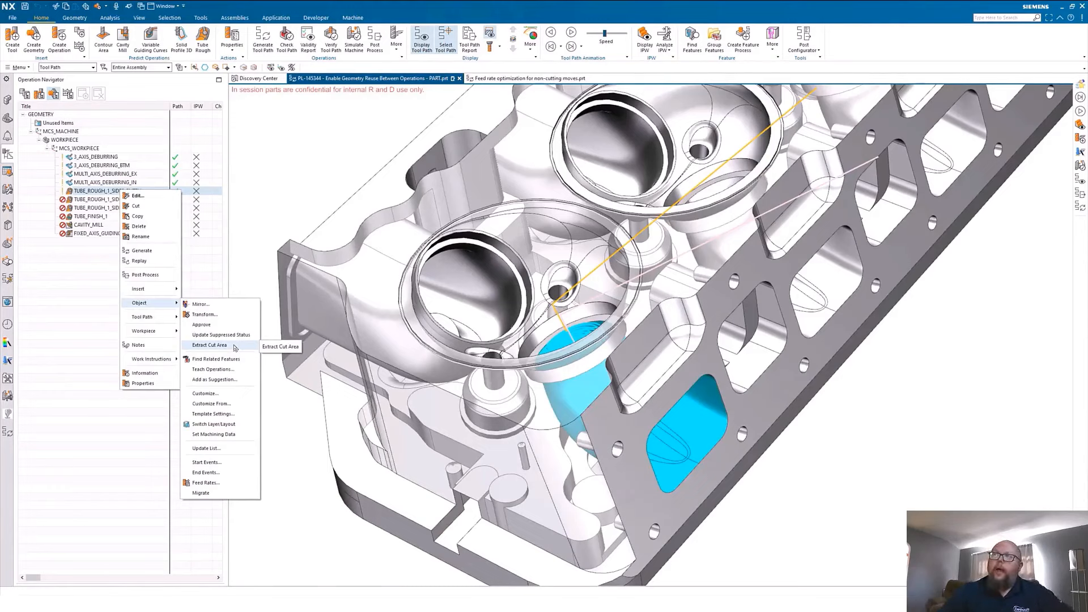
left_click(235, 346)
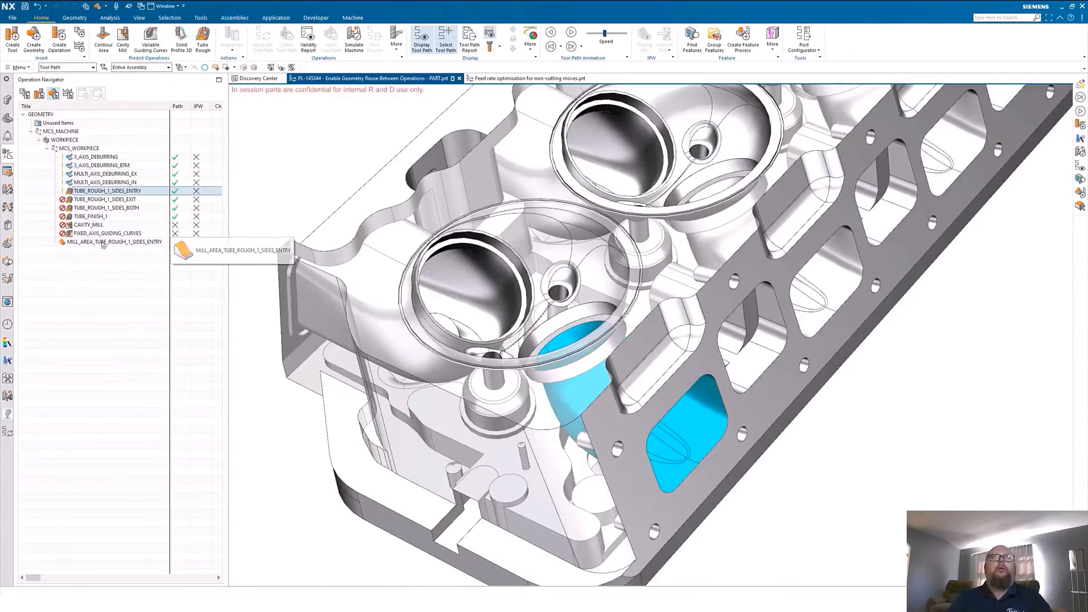
Step: Open the extracted mill area geometry, display its cut area on the part and accept it
left_click(107, 242)
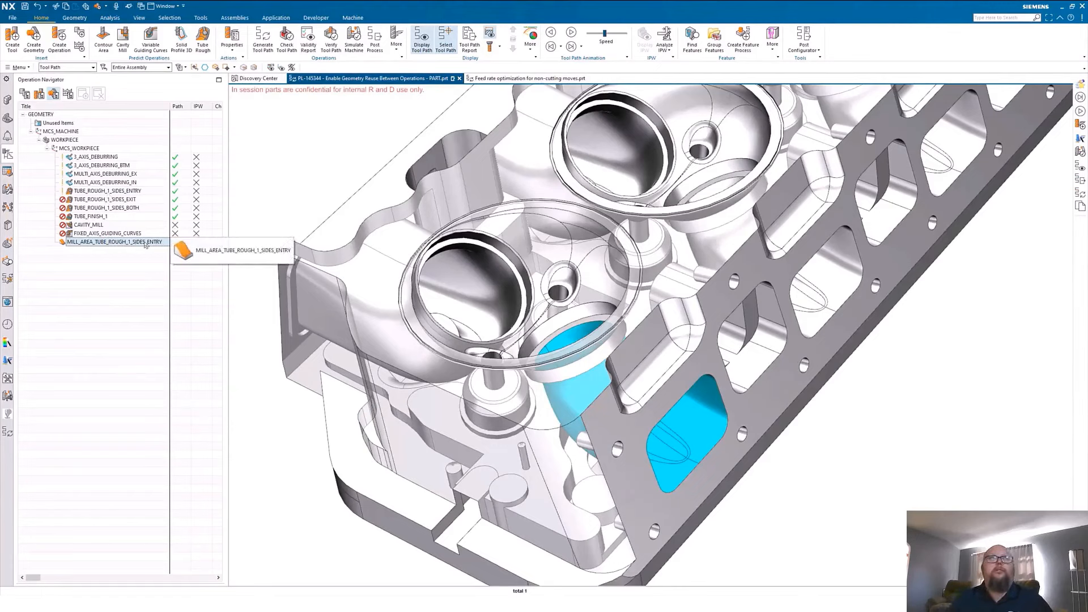
double_click(145, 244)
left_click(266, 198)
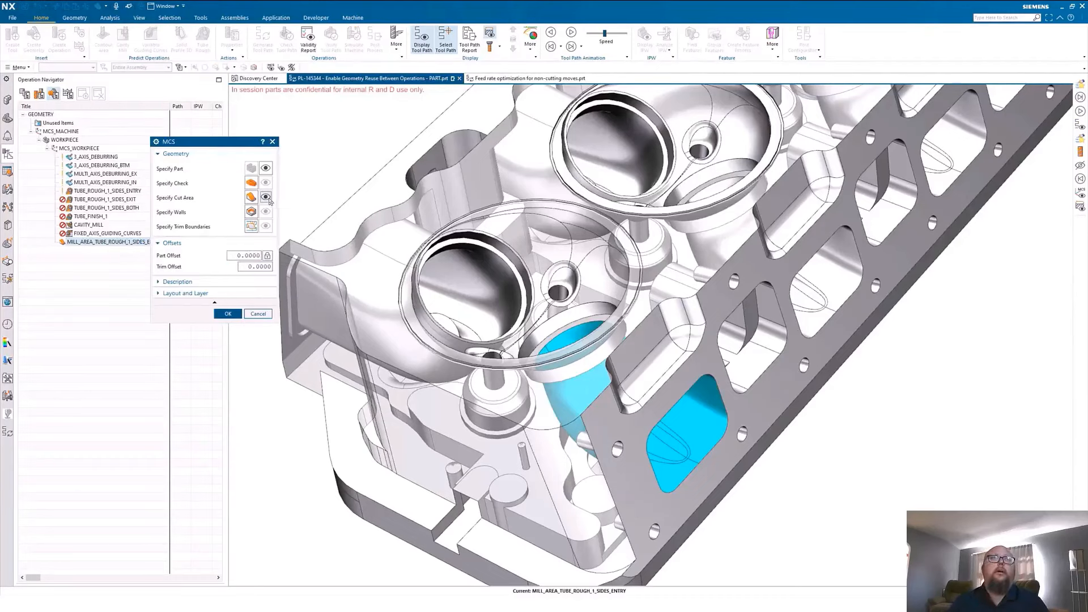
left_click(228, 314)
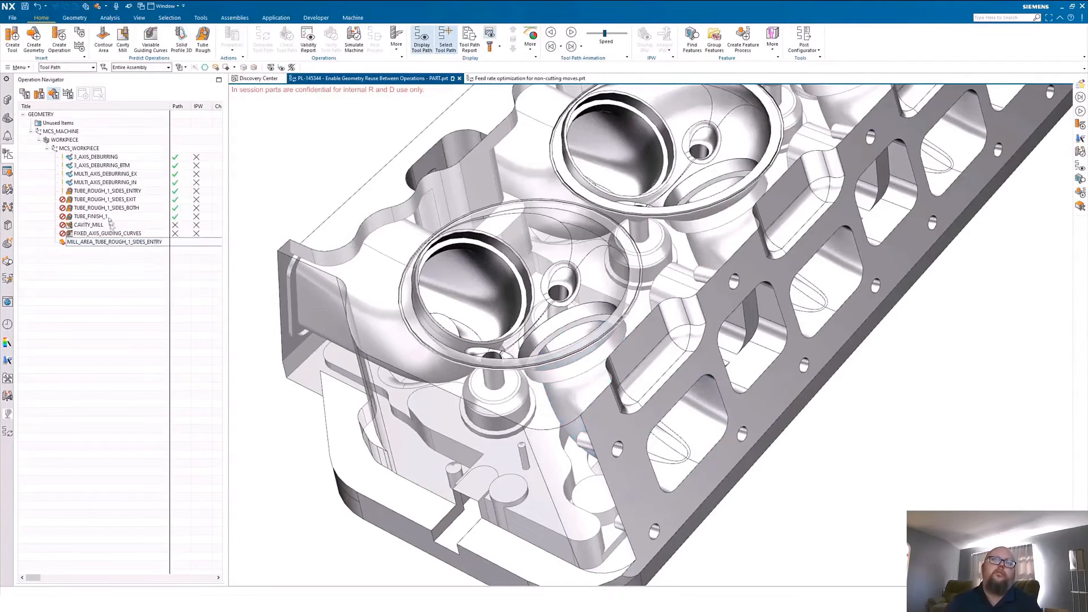
Step: Move TUBE_ROUGH_1_SIDES_EXIT, TUBE_ROUGH_1_SIDES_BOTH and TUBE_FINISH_1 under the extracted MILL_AREA_TUBE_ROUGH_1_SIDES_ENTRY geometry
left_click(105, 200)
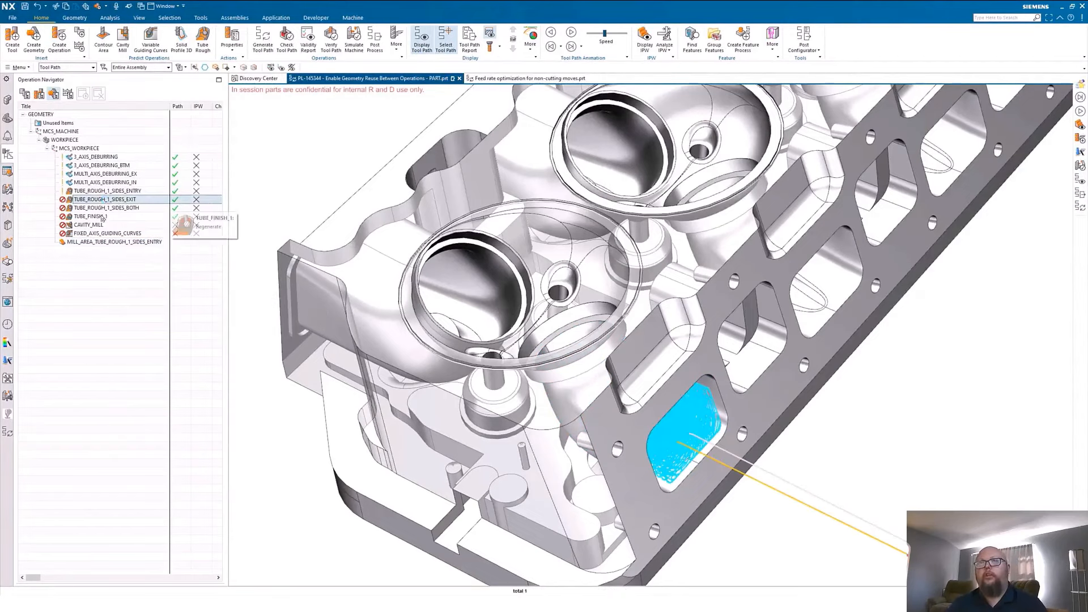
left_click(105, 216, "shift")
left_click_drag(113, 200, 116, 242)
left_click(123, 286)
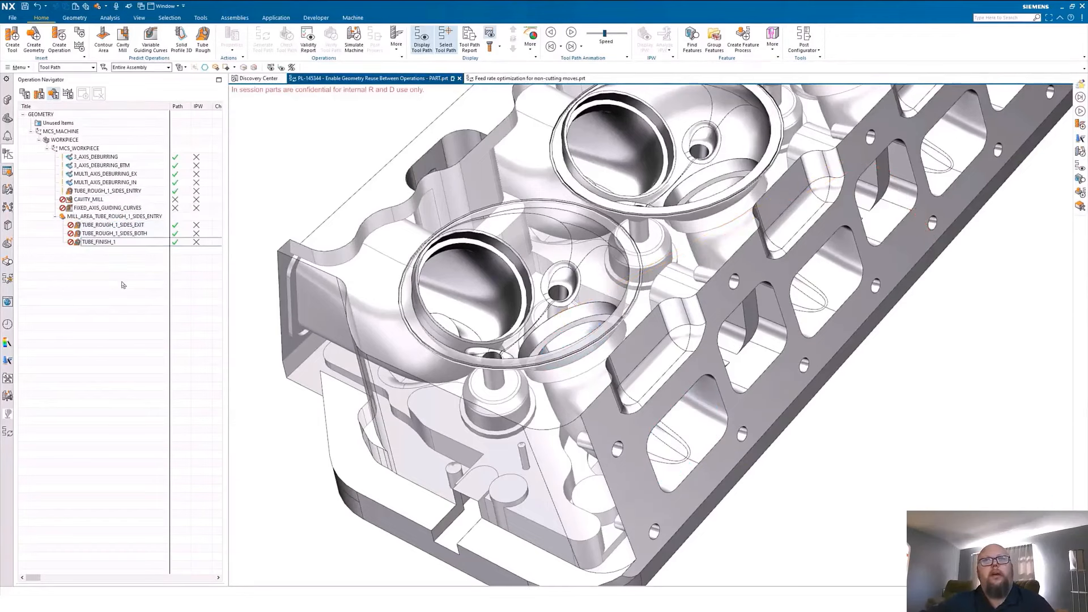
left_click(108, 192)
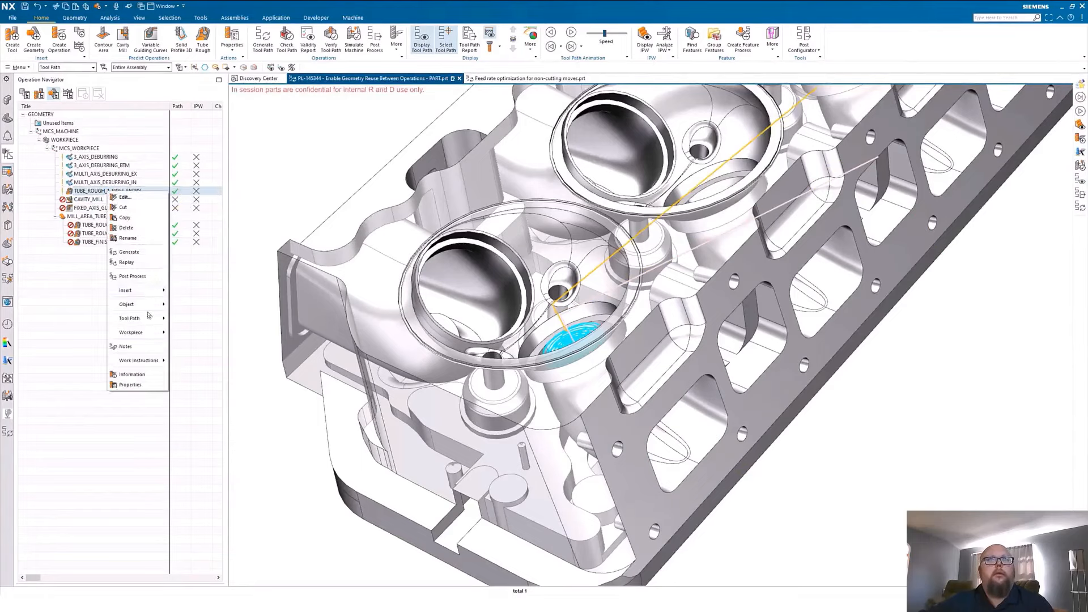
key("Right")
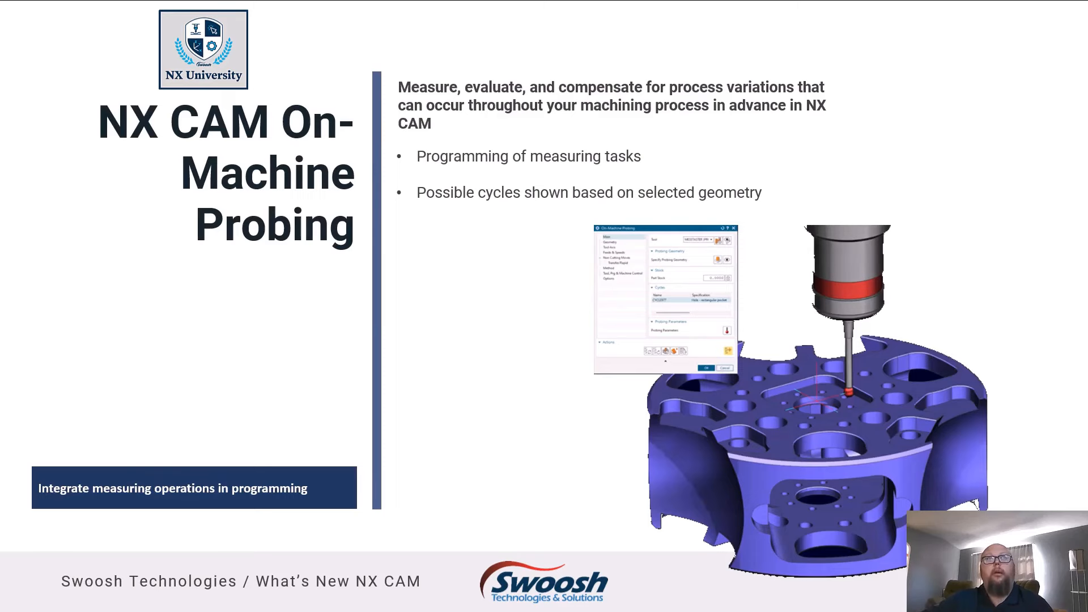
left_click(1043, 379)
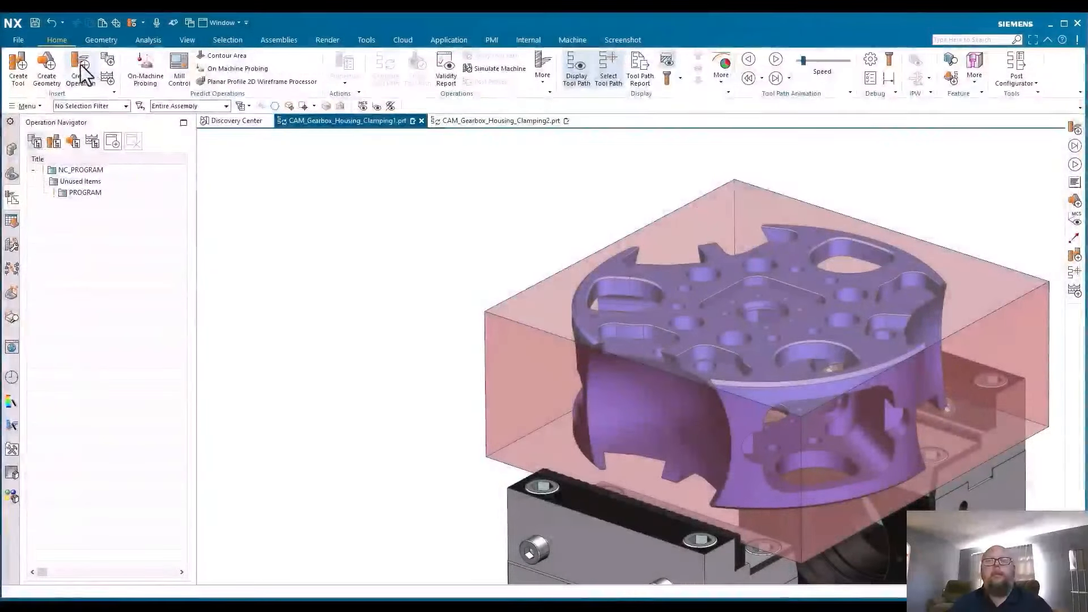
Step: Create the ON_MACHINE_PROBING operation in PROGRAM and specify the blank's top face as its probing geometry
left_click(81, 68)
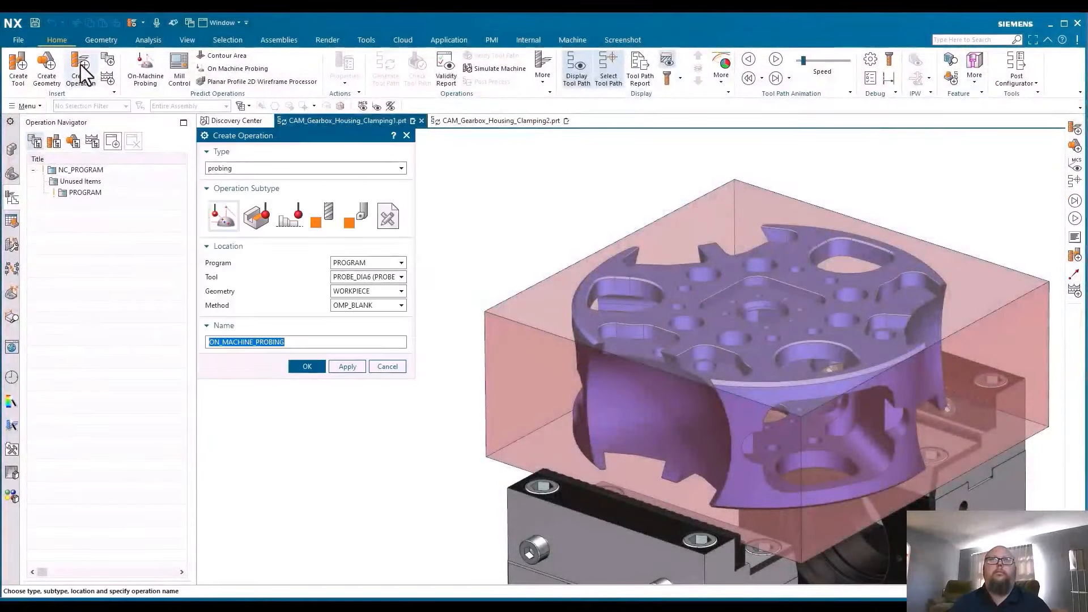
left_click(316, 368)
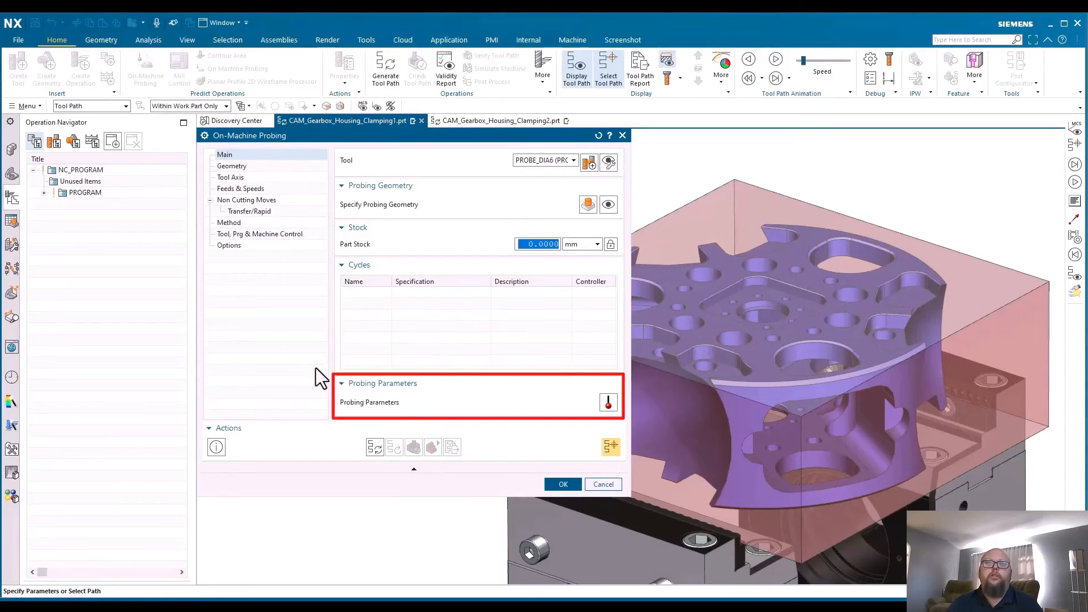
left_click(587, 206)
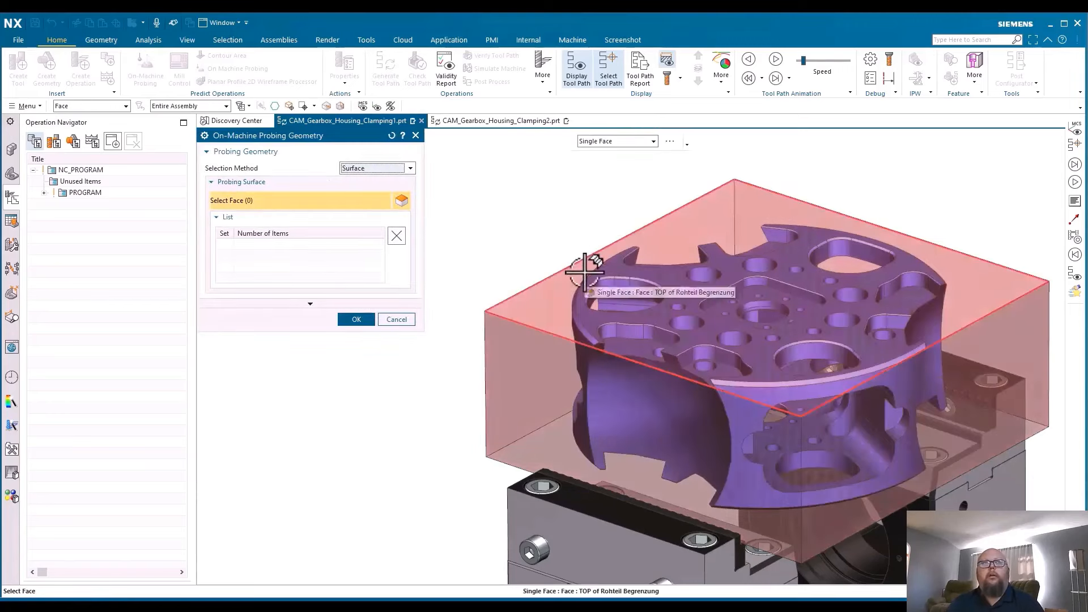
left_click(584, 268)
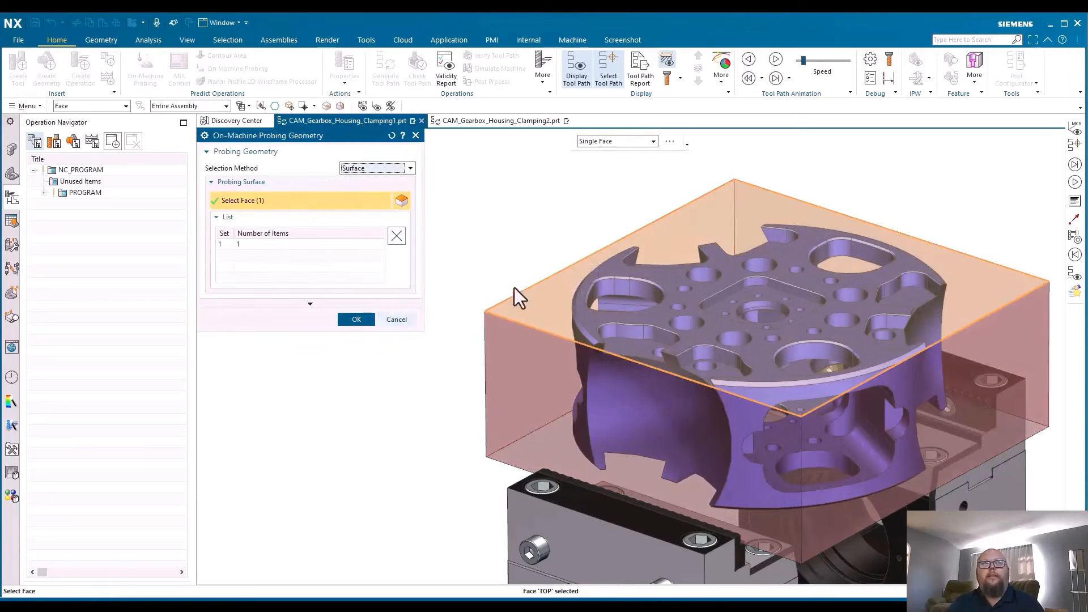
left_click(346, 321)
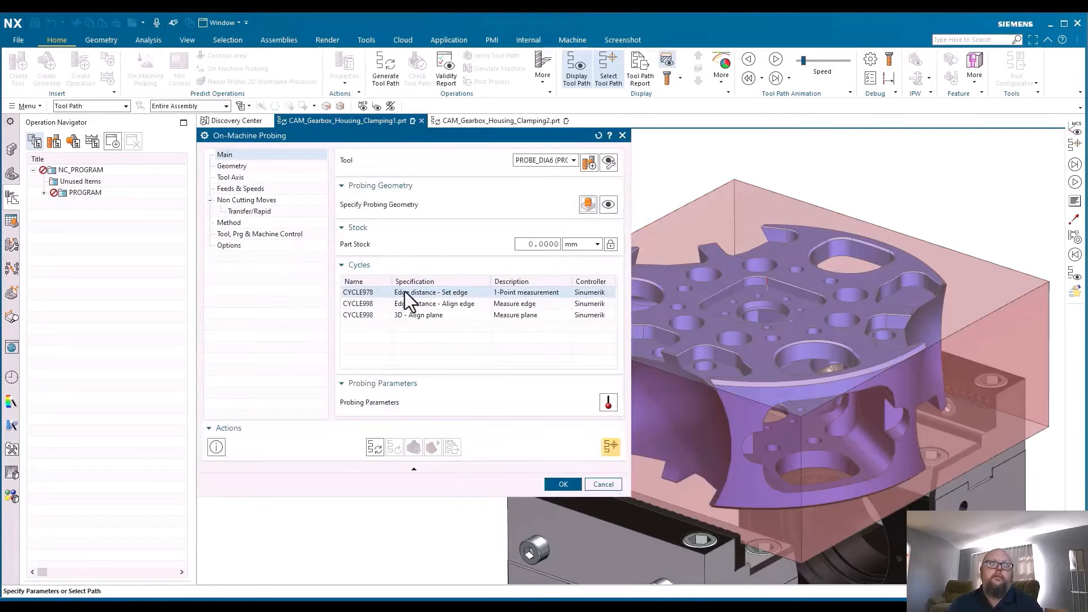
Step: In the CYCLE978 probing parameters, place the measurement point near the right corner of the blank's top face and set DFA to 10
mouse_move(404, 292)
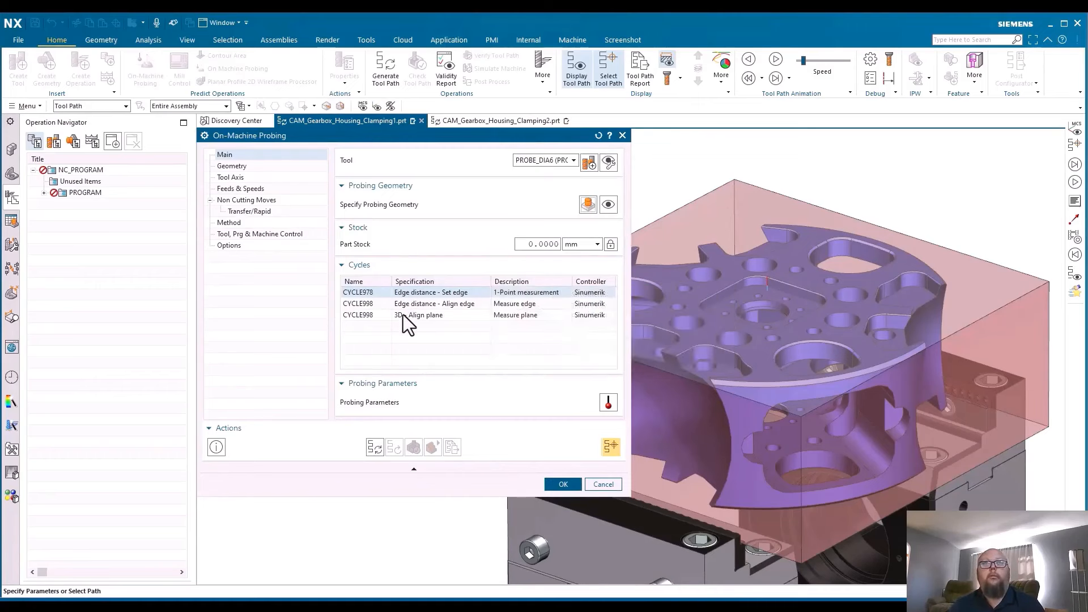
mouse_move(403, 315)
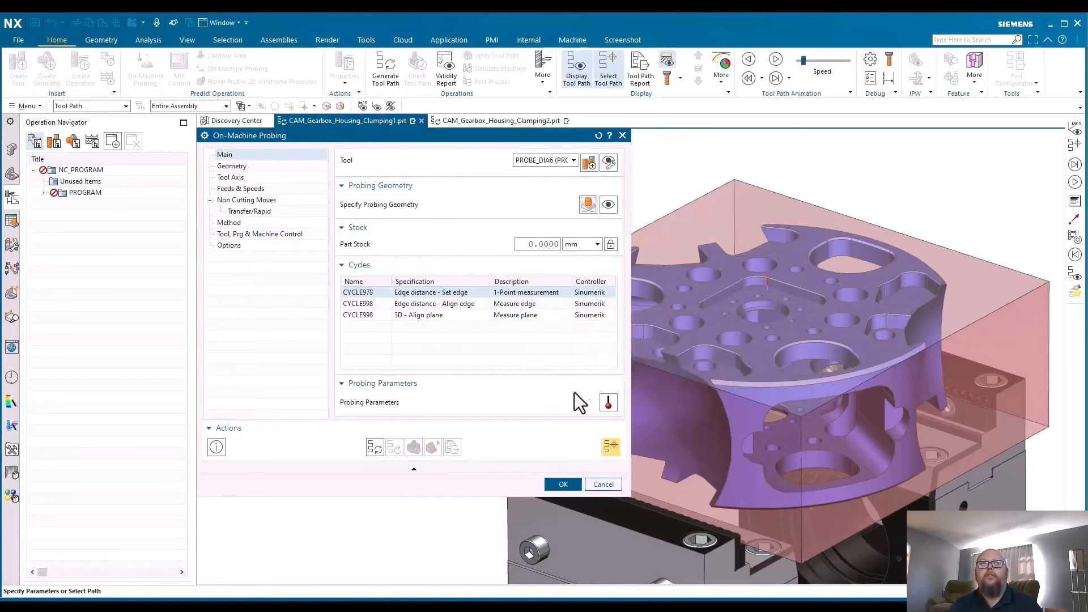
left_click(606, 406)
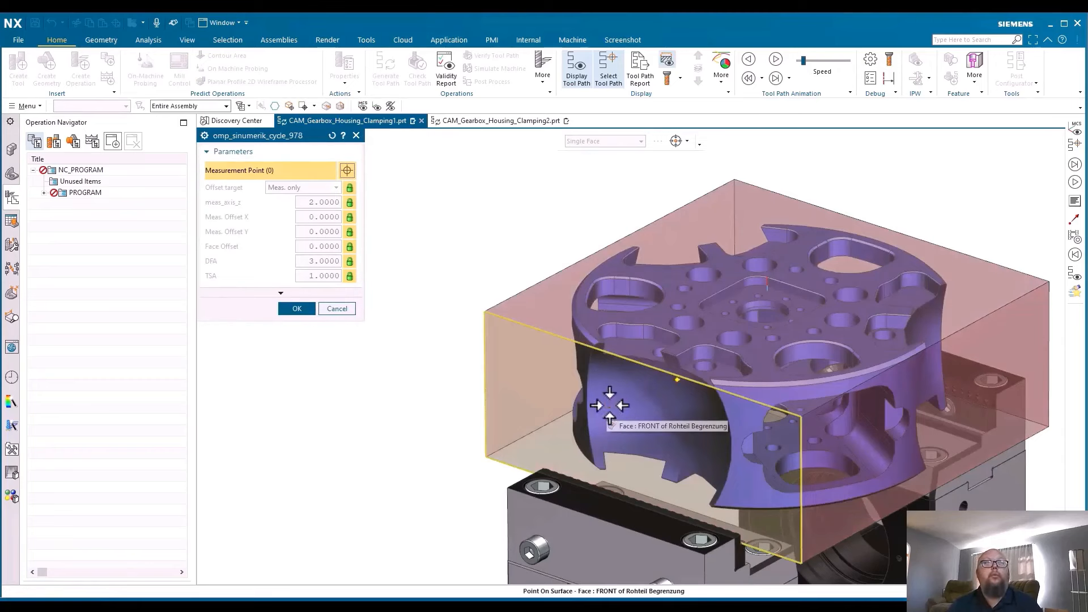
left_click(969, 293)
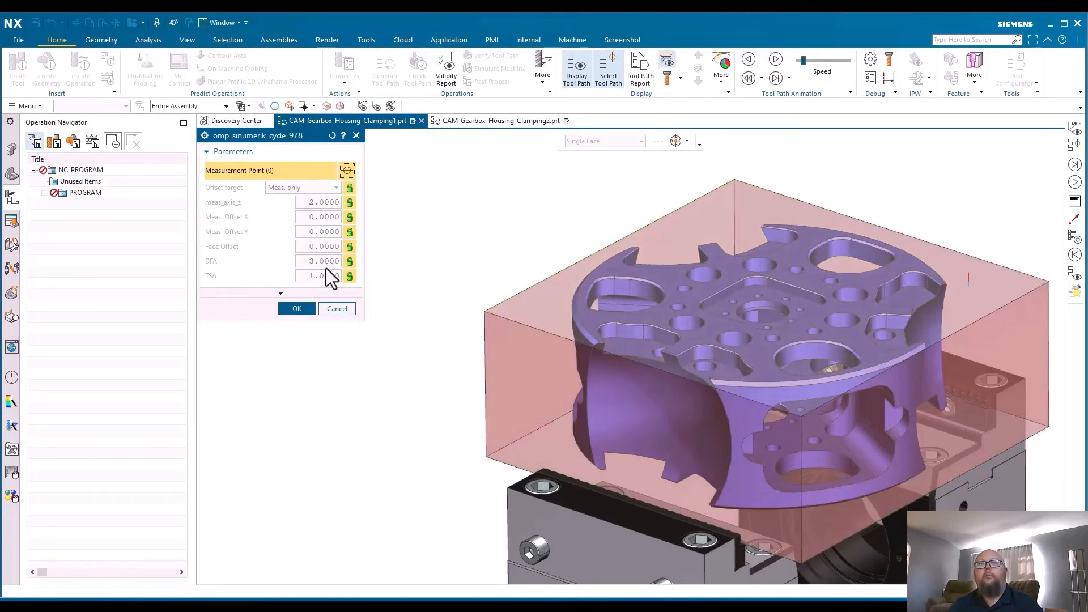
left_click(347, 260)
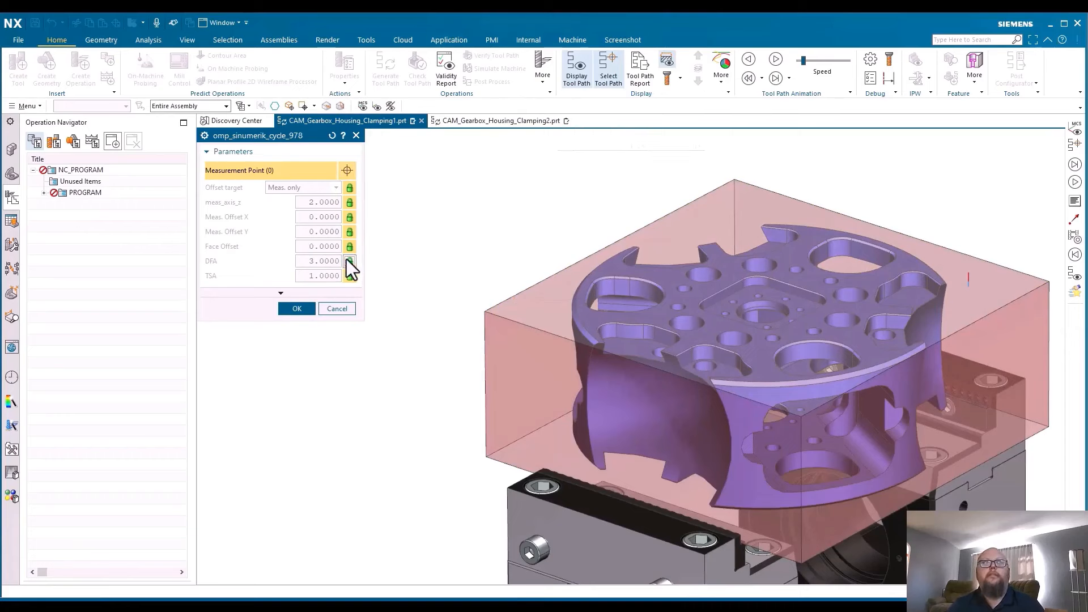
double_click(316, 261)
type("10")
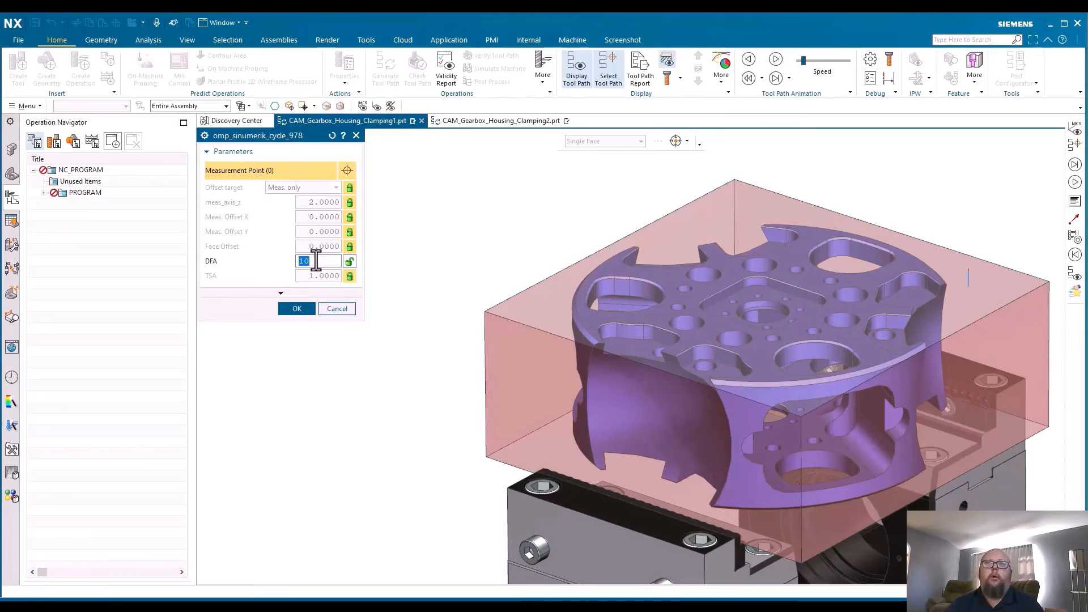
left_click(294, 308)
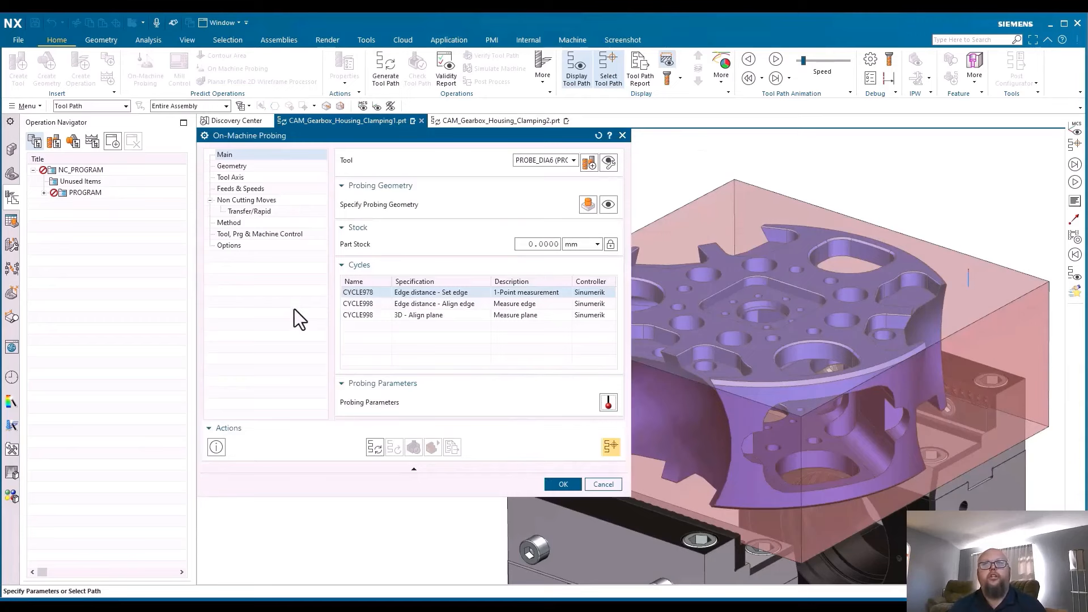
Step: Generate the CYCLE978 probing tool path and play its probe motions one by one
left_click(374, 448)
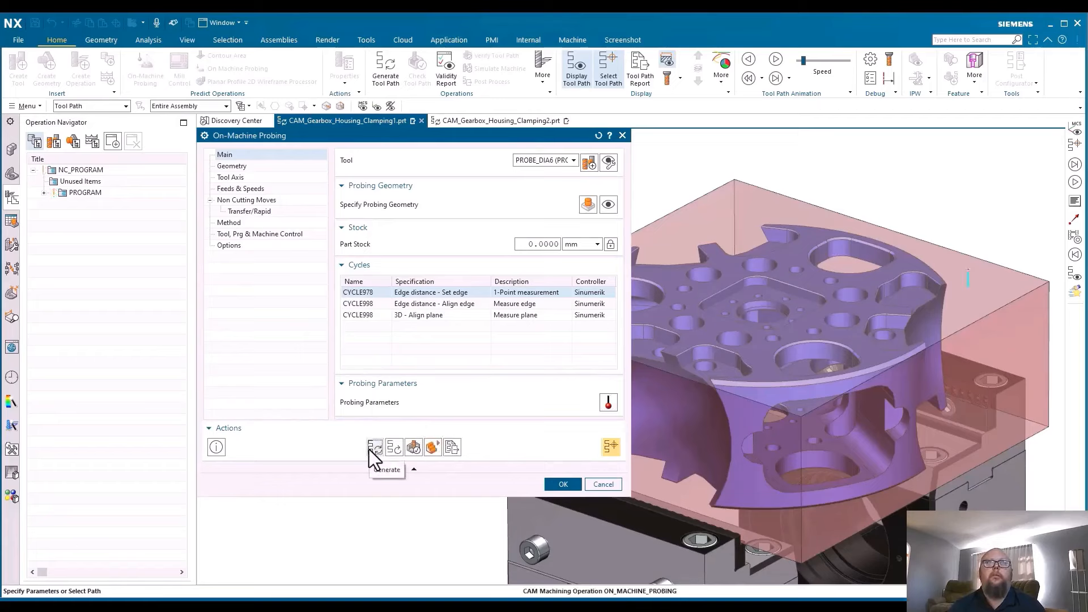
left_click(775, 78)
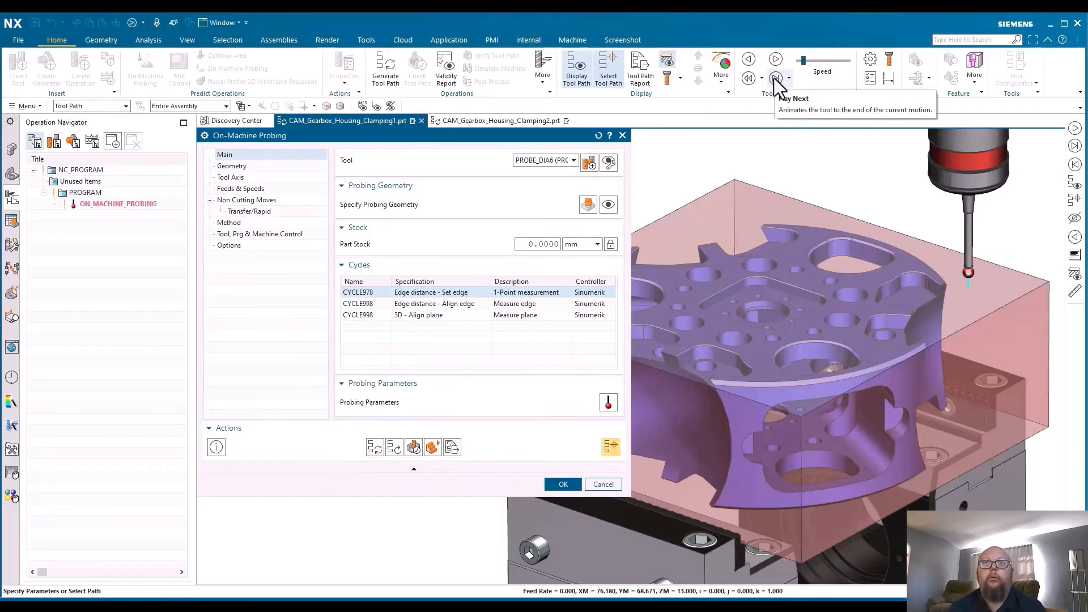
left_click(775, 78)
left_click(775, 78)
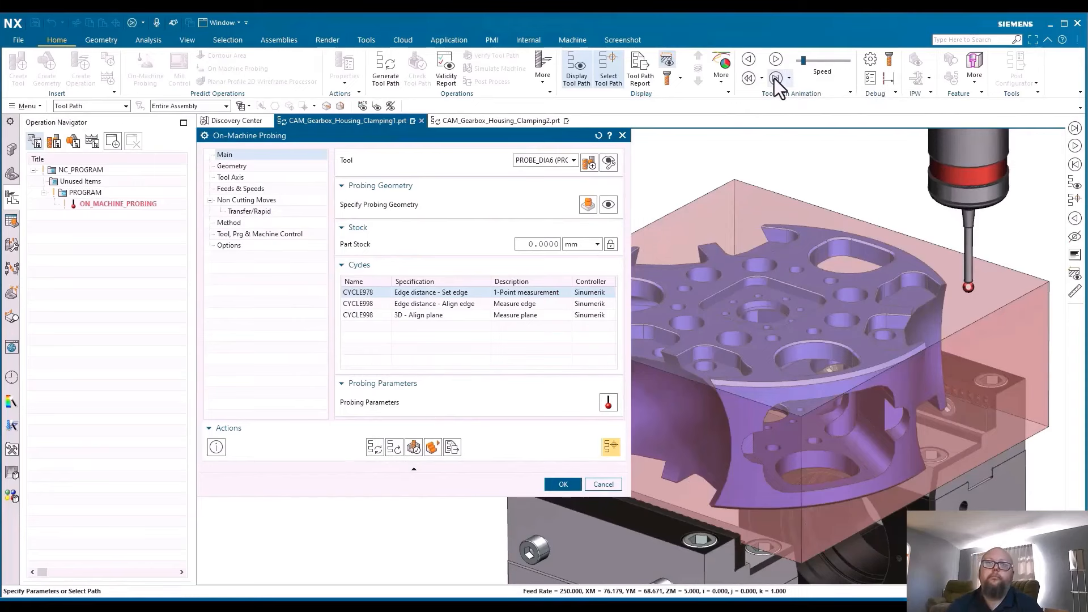
left_click(774, 78)
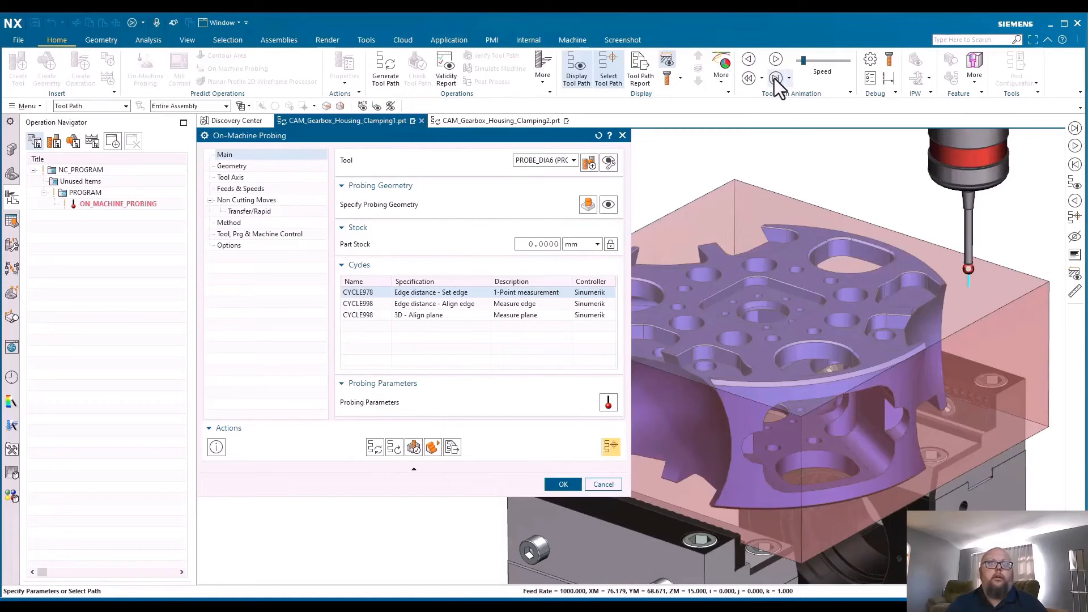
Step: Replace the top face in the probing geometry with the LEFT and RIGHT faces of the blank
left_click(588, 204)
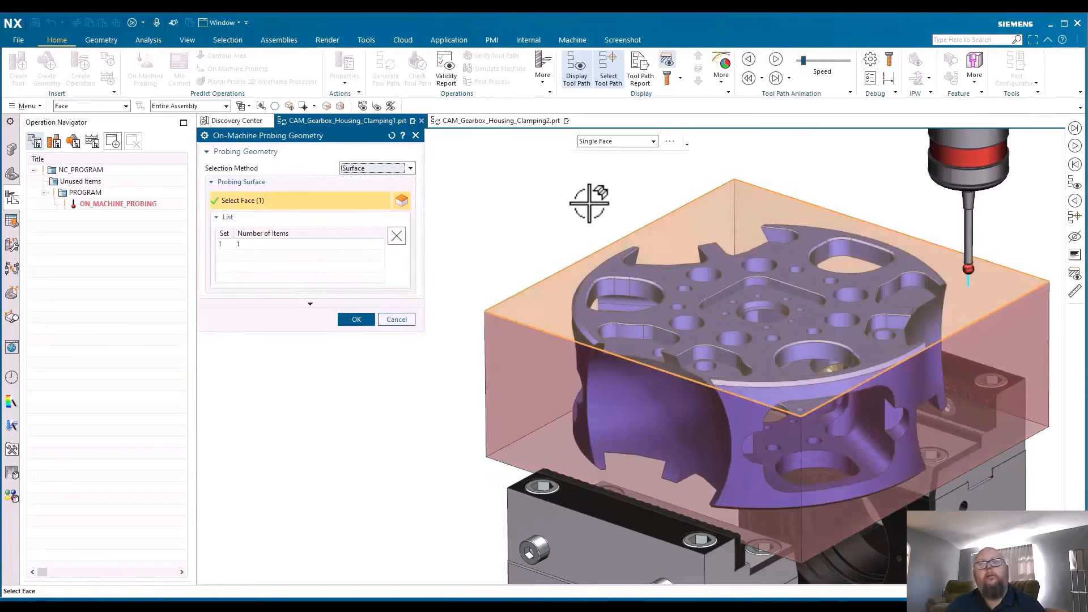
left_click(393, 241)
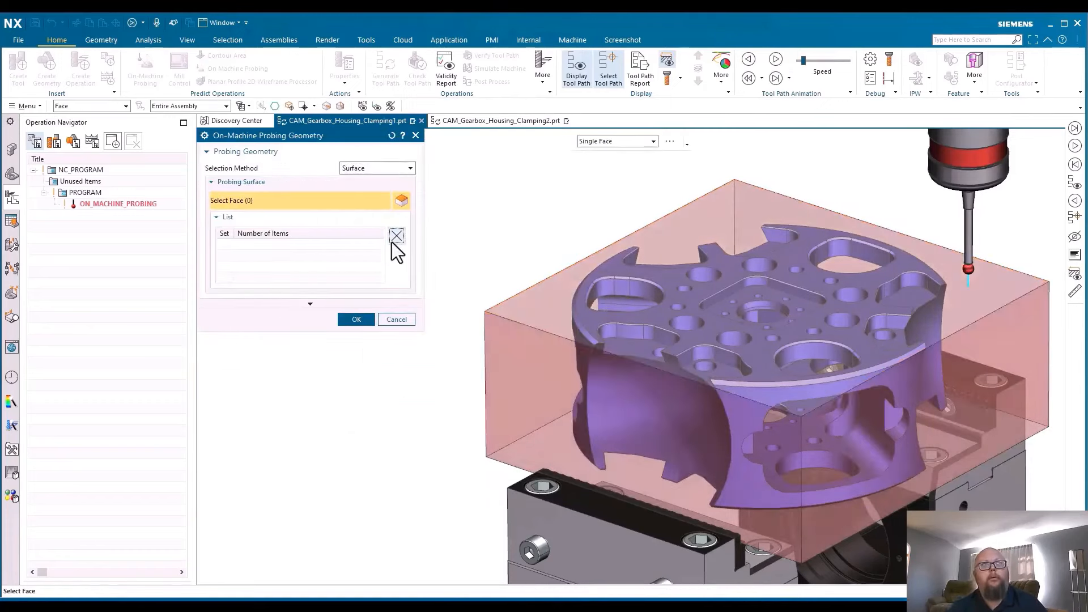
left_click(696, 217)
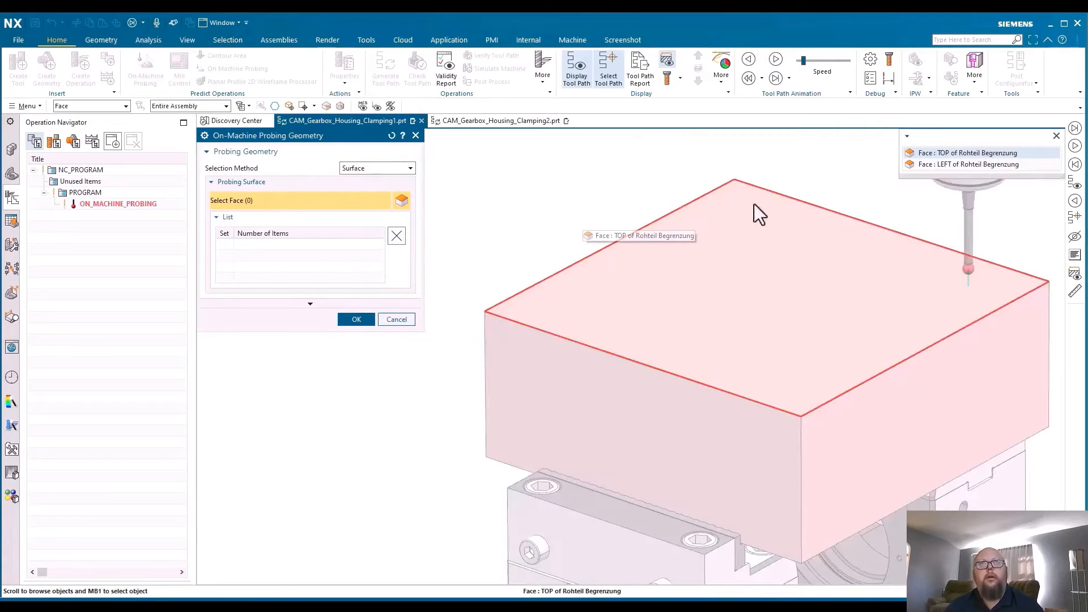
left_click(915, 169)
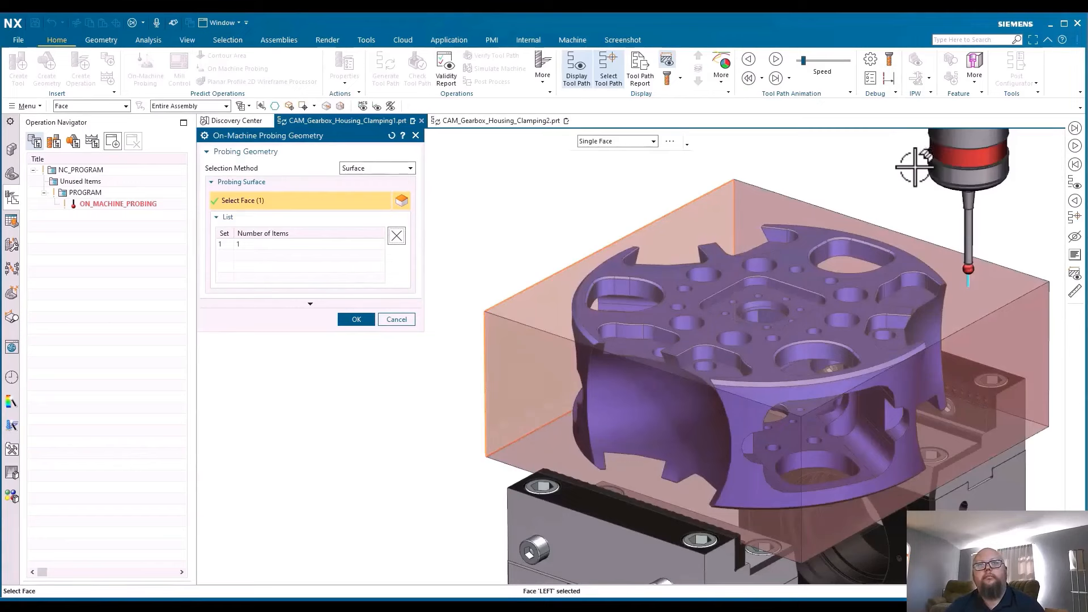
left_click(947, 346)
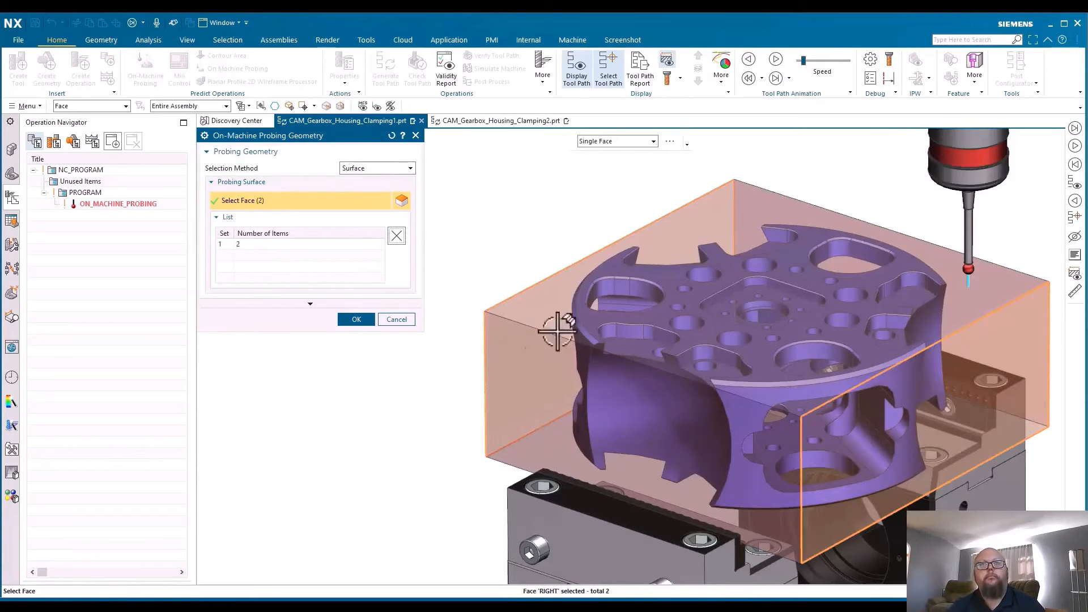
left_click(363, 324)
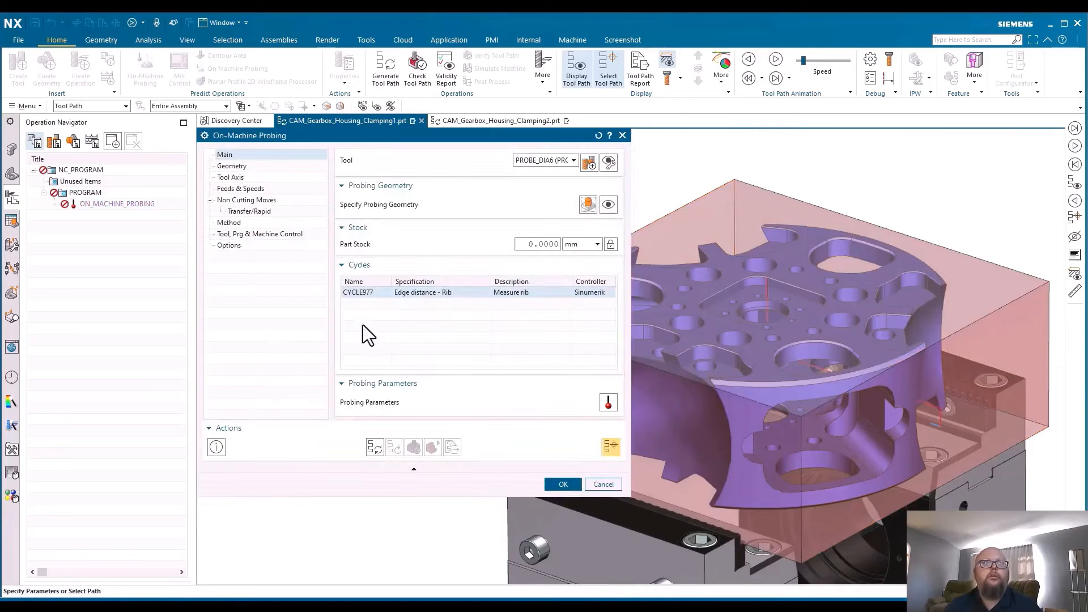
Step: Set DZ to 40 in the probing parameters of the CYCLE977 rib measurement
left_click(607, 400)
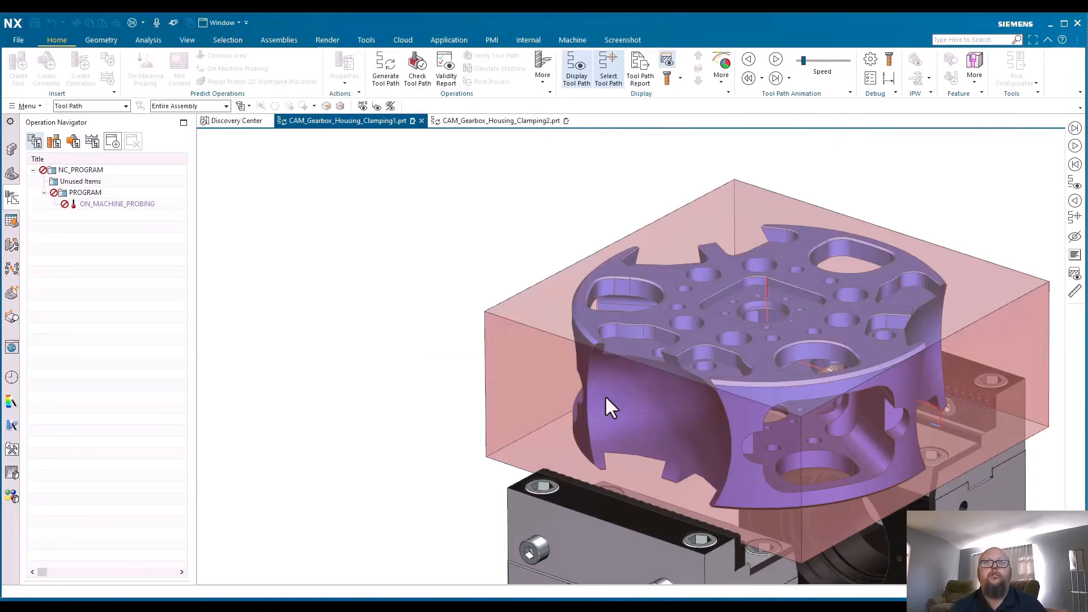
left_click(359, 227)
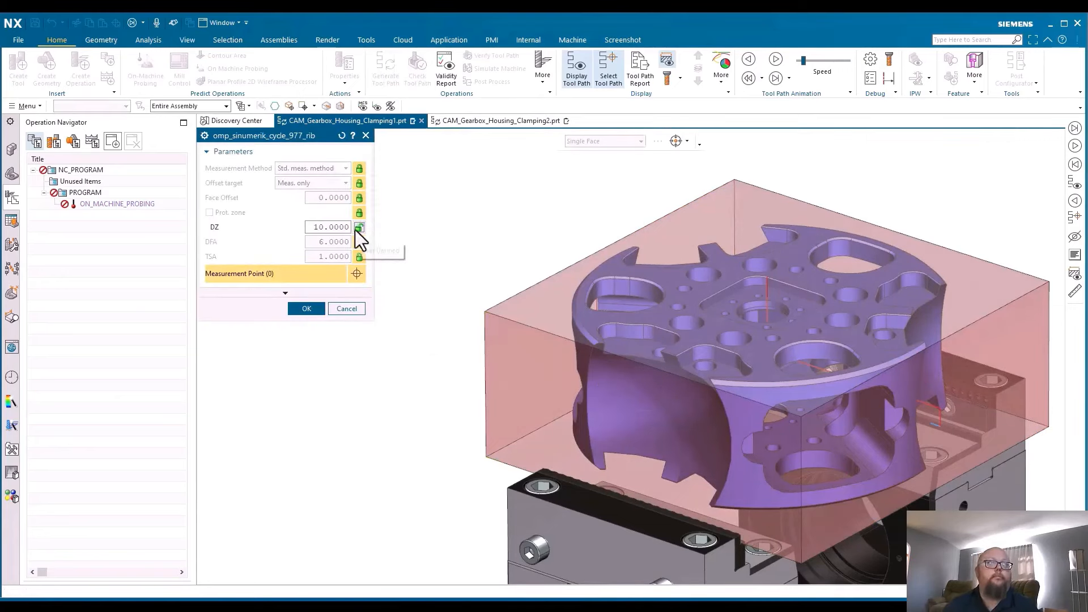
type("40")
key("Return")
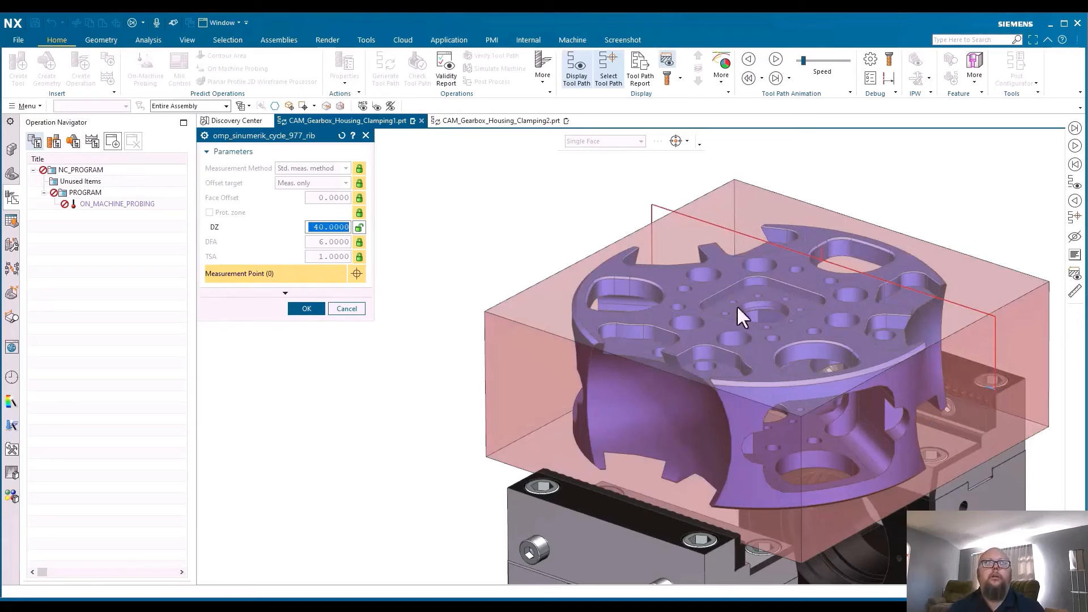
Step: Set the rib cycle's offset target to Work offset, accept the parameters and generate the tool path
left_click(359, 184)
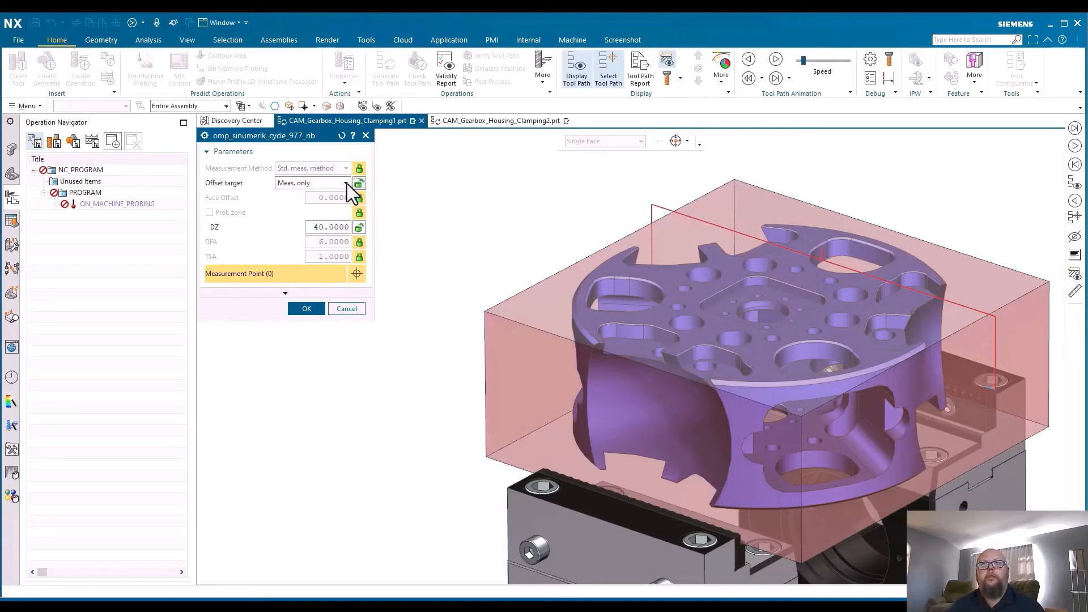
left_click(346, 183)
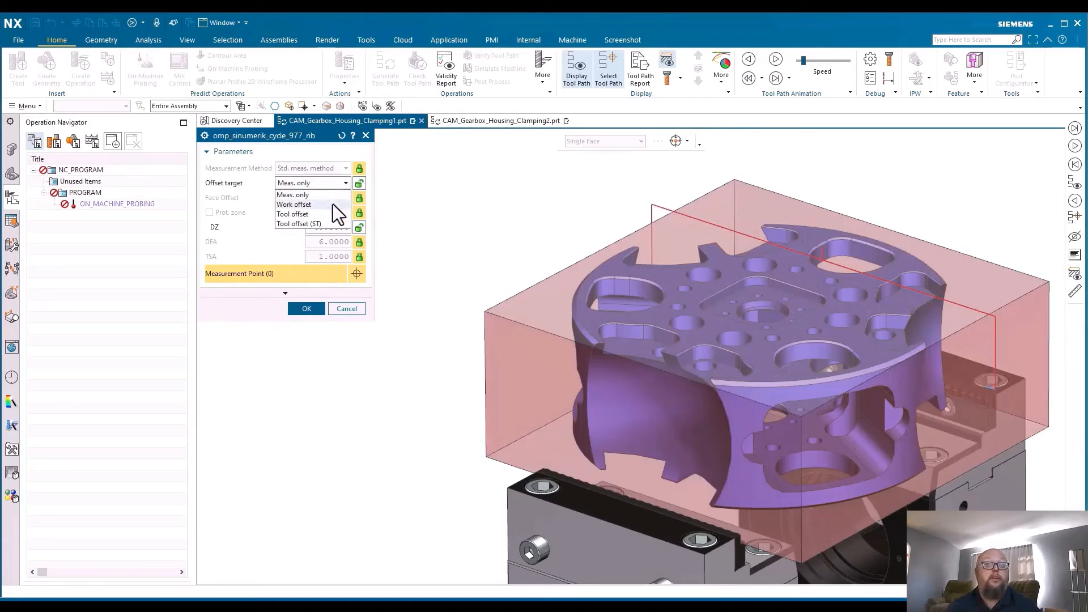
left_click(332, 204)
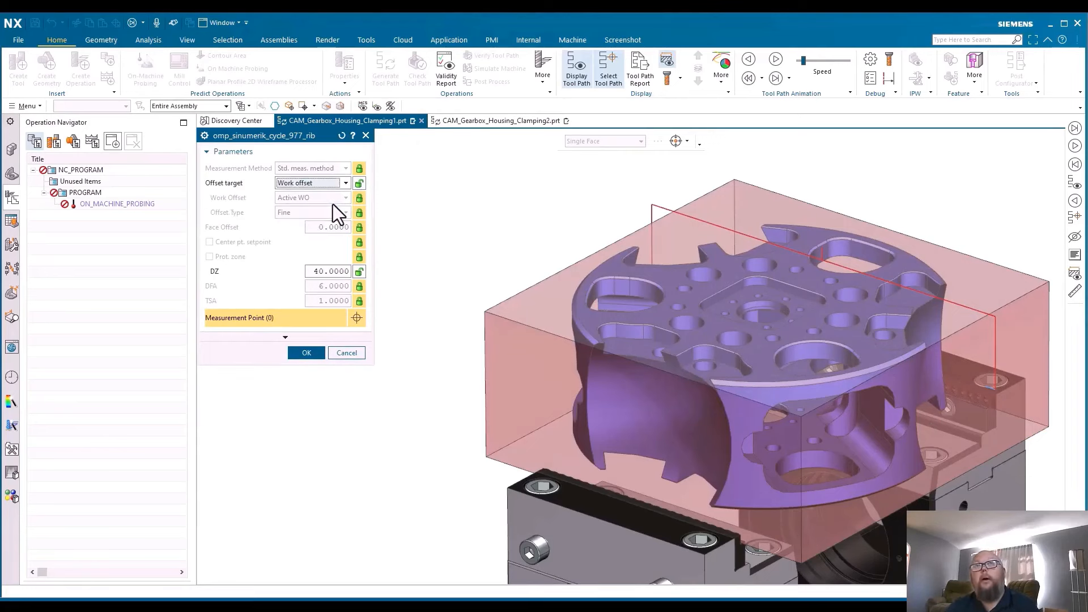
left_click(290, 352)
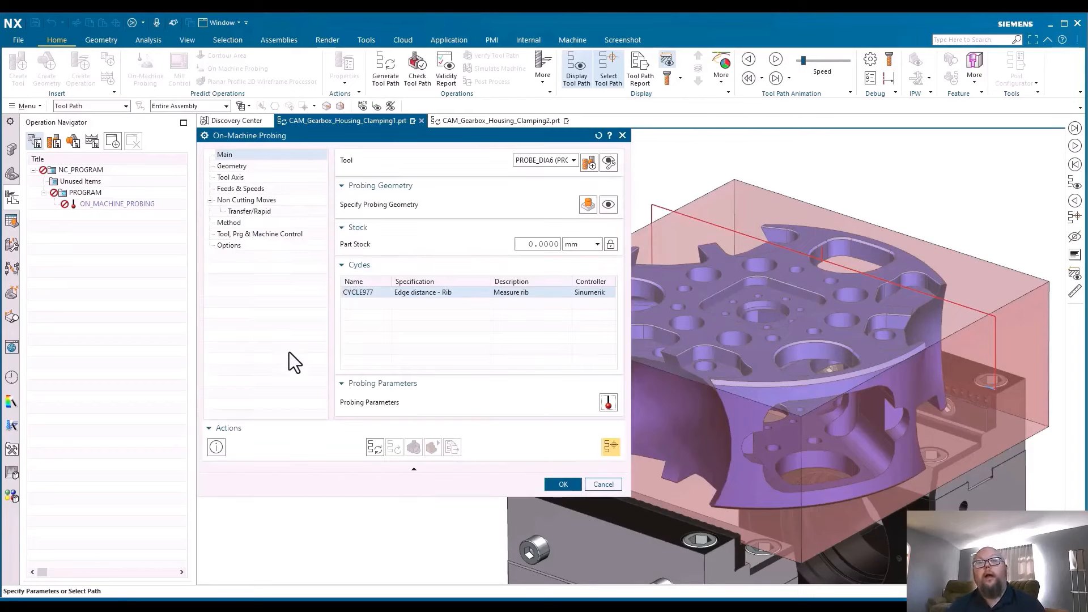
left_click(371, 443)
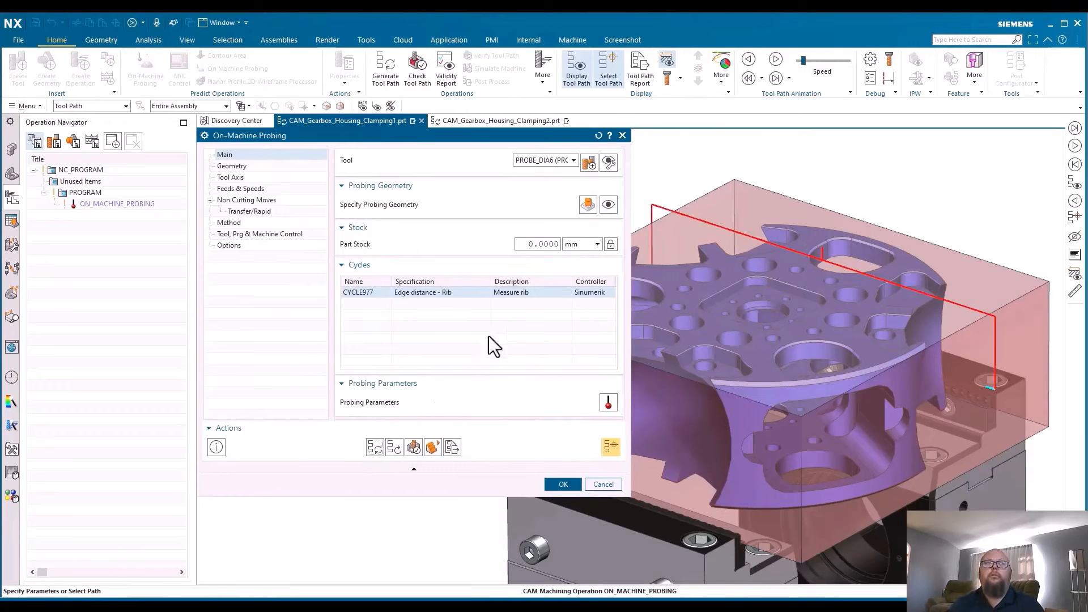
Step: Play the CYCLE977 rib probing tool path and accept the on-machine probing operation
left_click(774, 78)
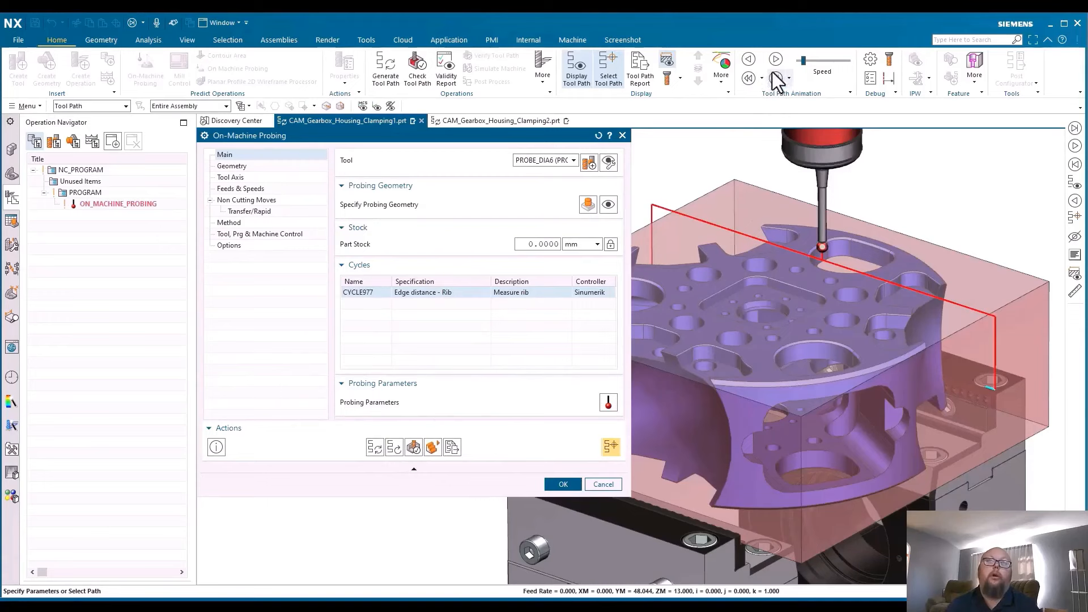
left_click(775, 60)
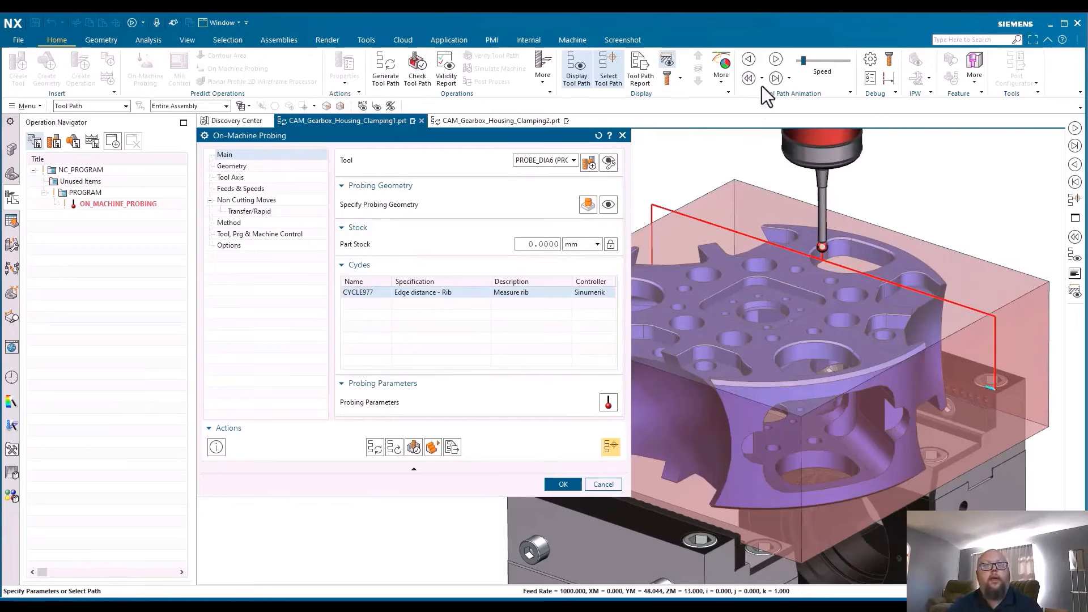
left_click(553, 485)
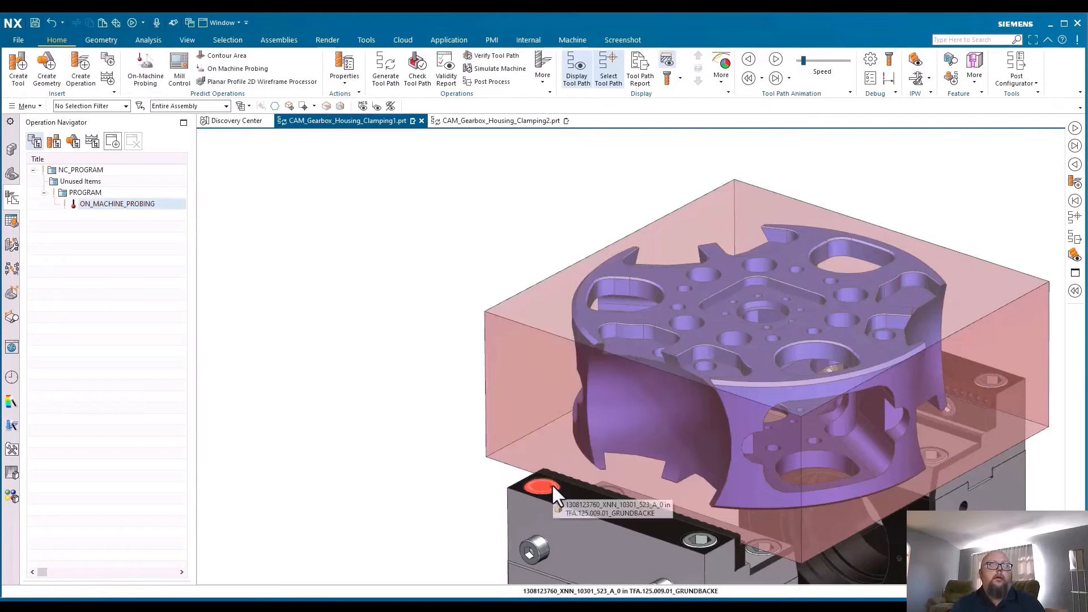
Step: Postprocess the ON_MACHINE_PROBING operation with Hermle_Cxx_S840D and highlight the CYCLE977 line in the listed NC code
right_click(130, 203)
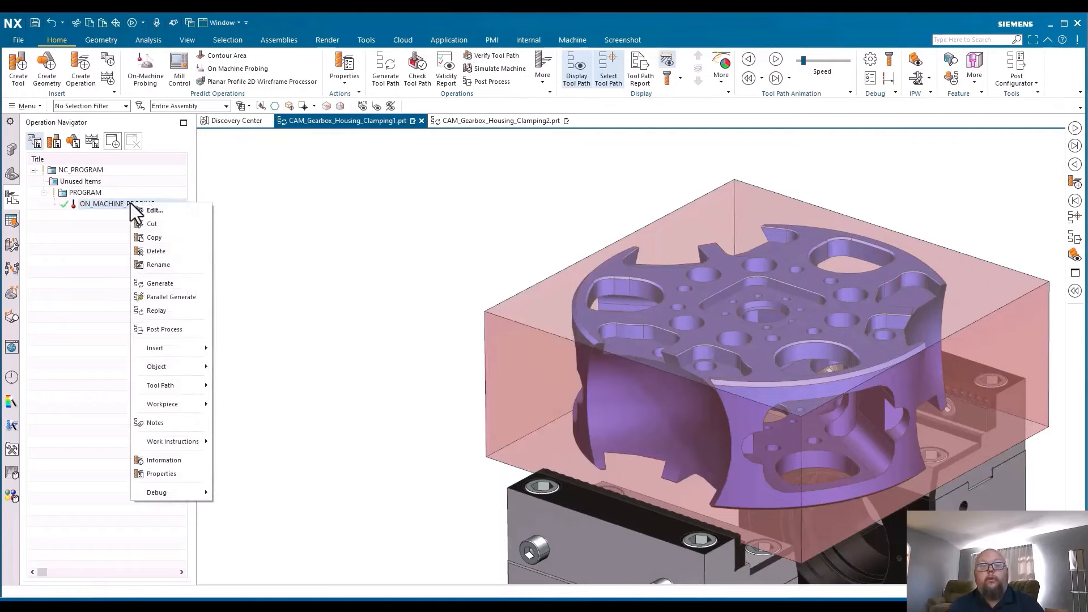
left_click(150, 331)
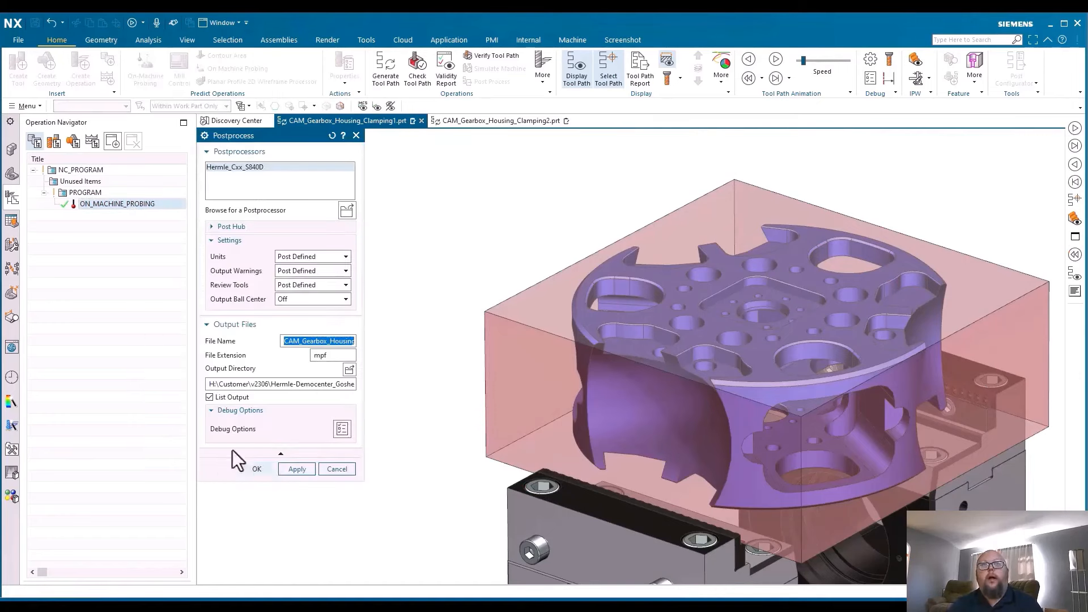
left_click(250, 469)
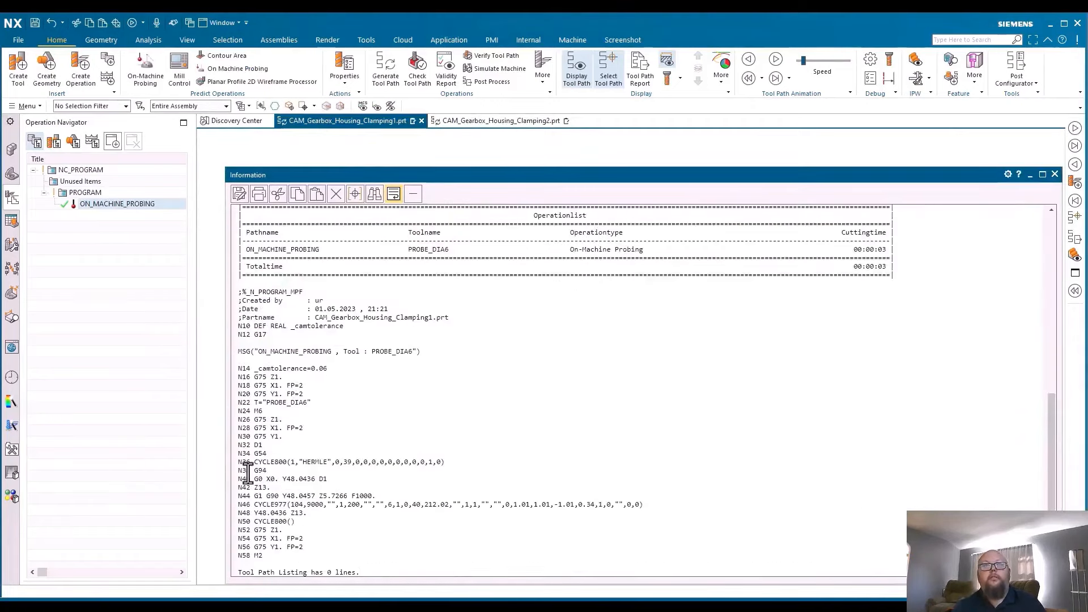
triple_click(236, 504)
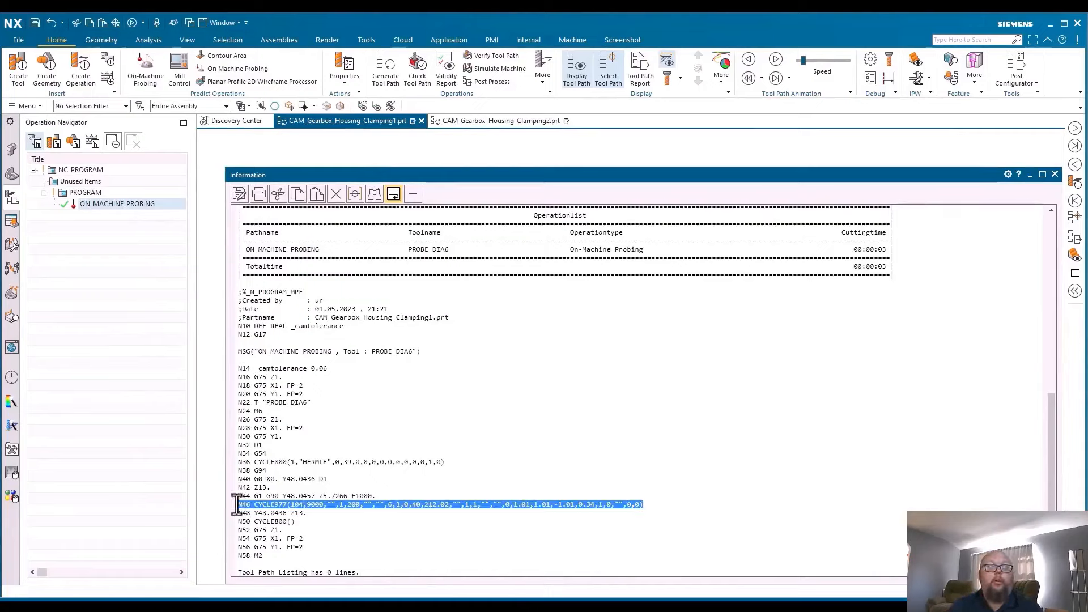
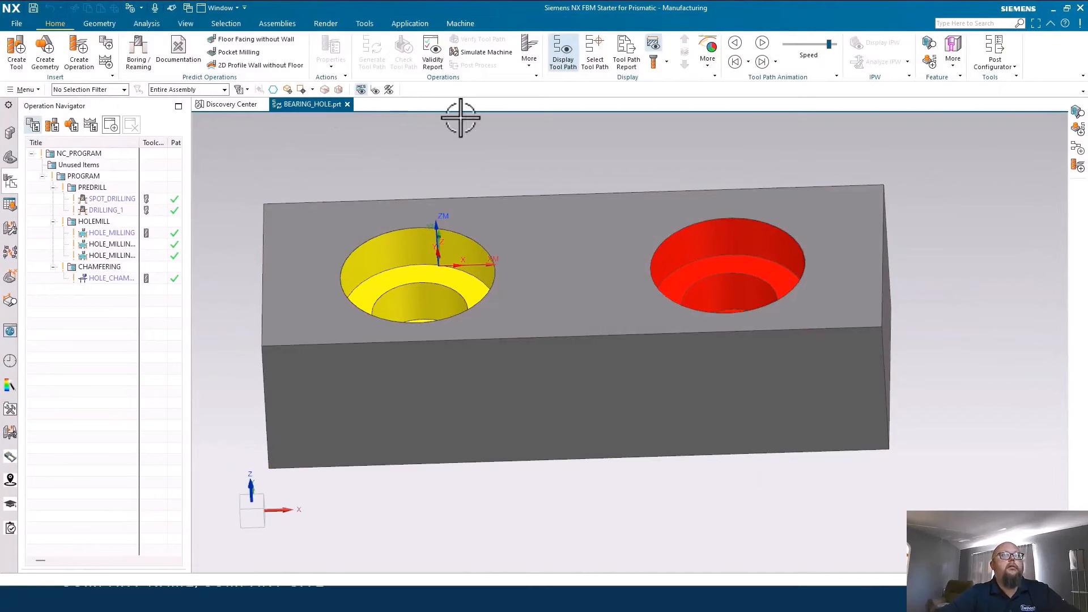
Step: Review the spot drilling, drilling and hole milling operations and the colored bearing holes of the BEARING_HOLE part
left_click(105, 198)
left_click(105, 209)
left_click(107, 233)
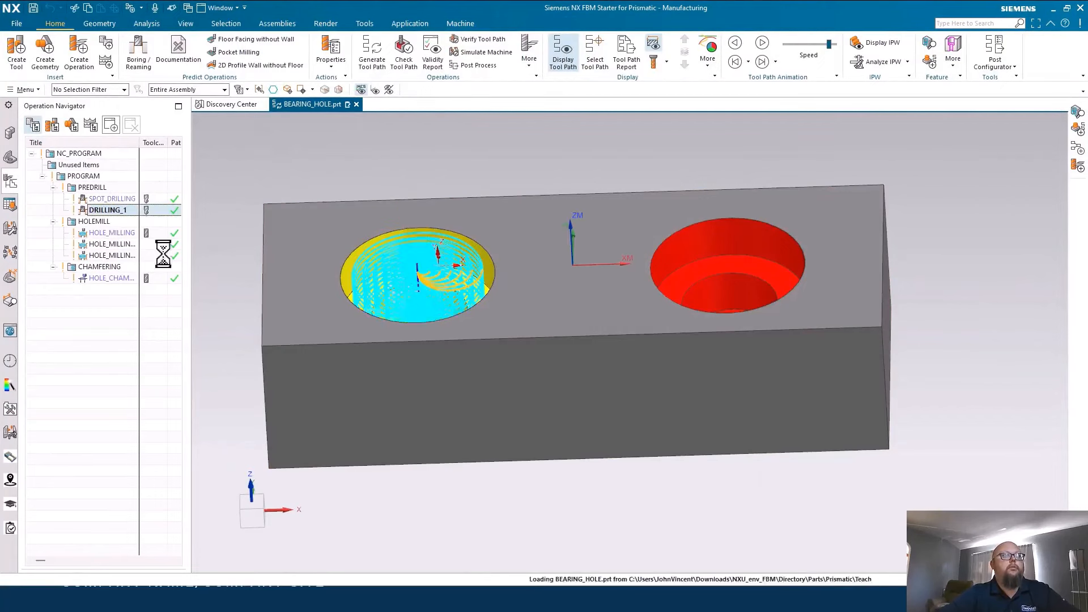
middle_click_drag(430, 301, 487, 476)
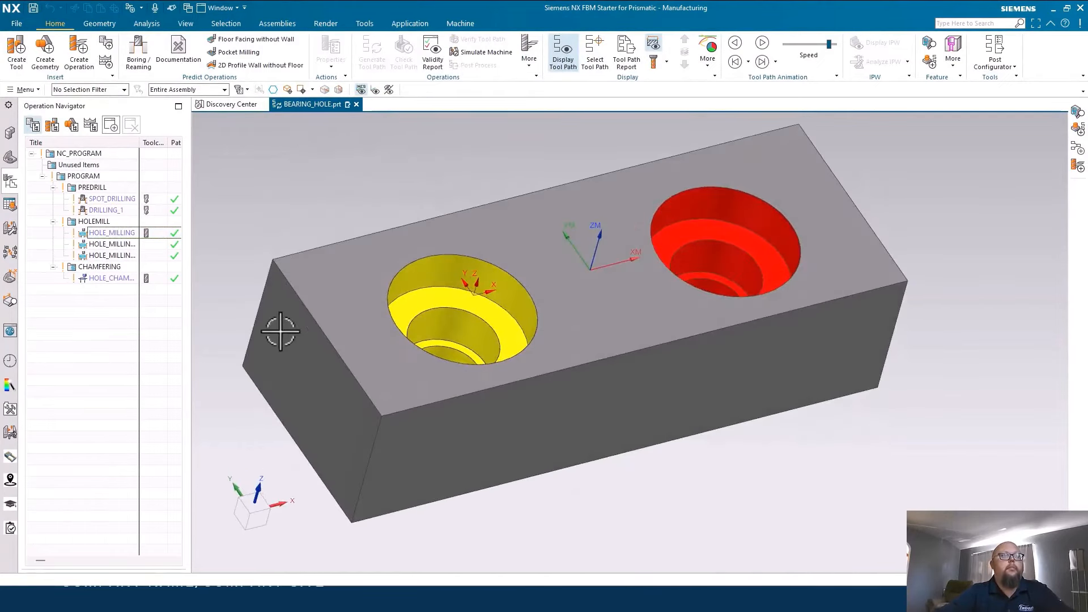
middle_click_drag(279, 331, 256, 346)
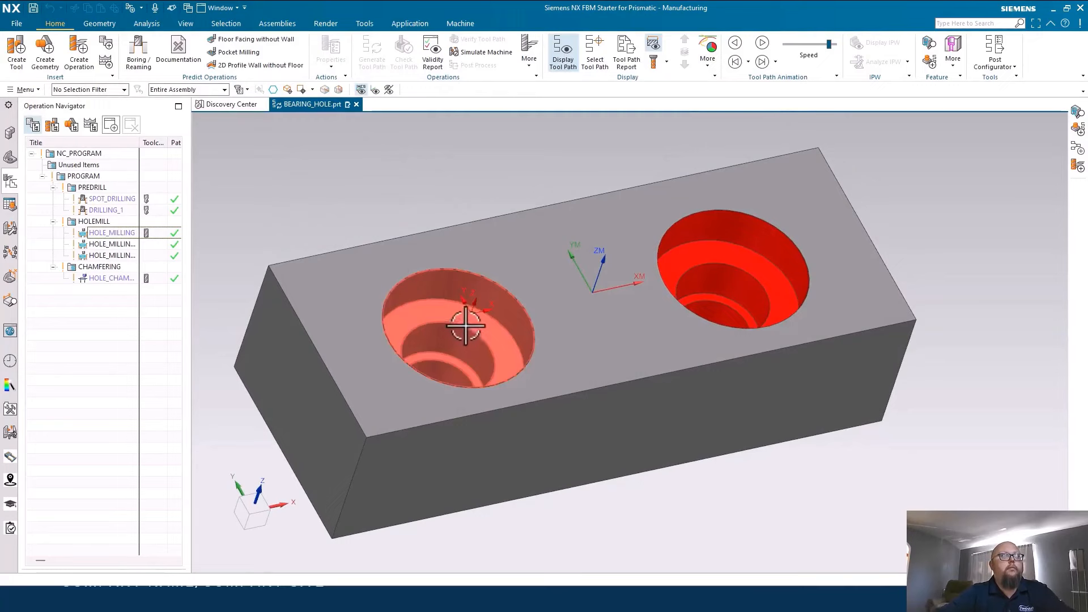
left_click(469, 316)
Step: Open the Bearing_Hole_Test part from the prismatic test parts and inspect its three stepped holes
left_click(10, 529)
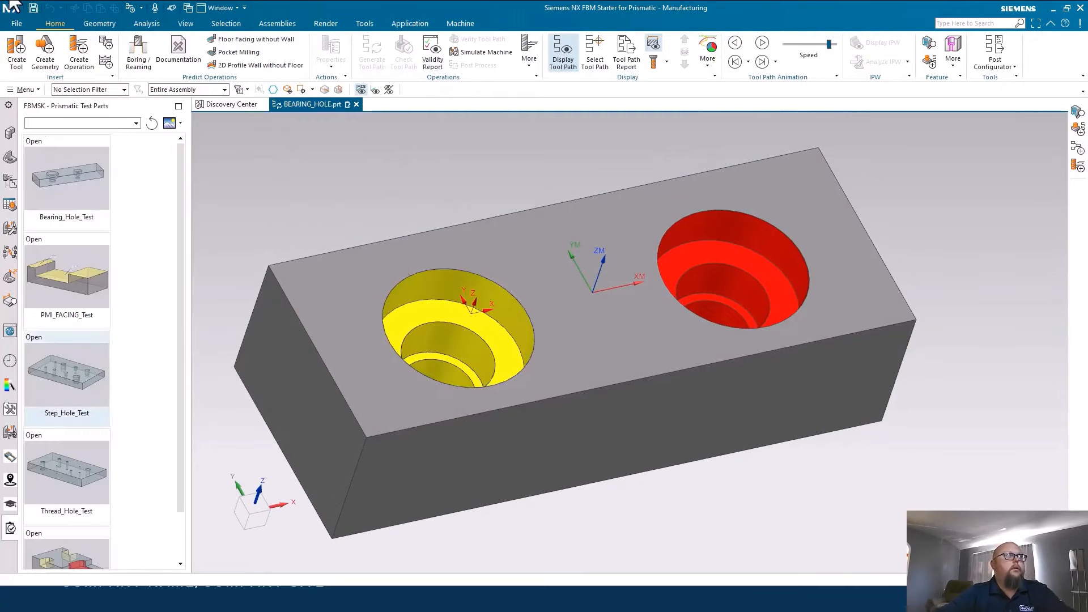
left_click(68, 141)
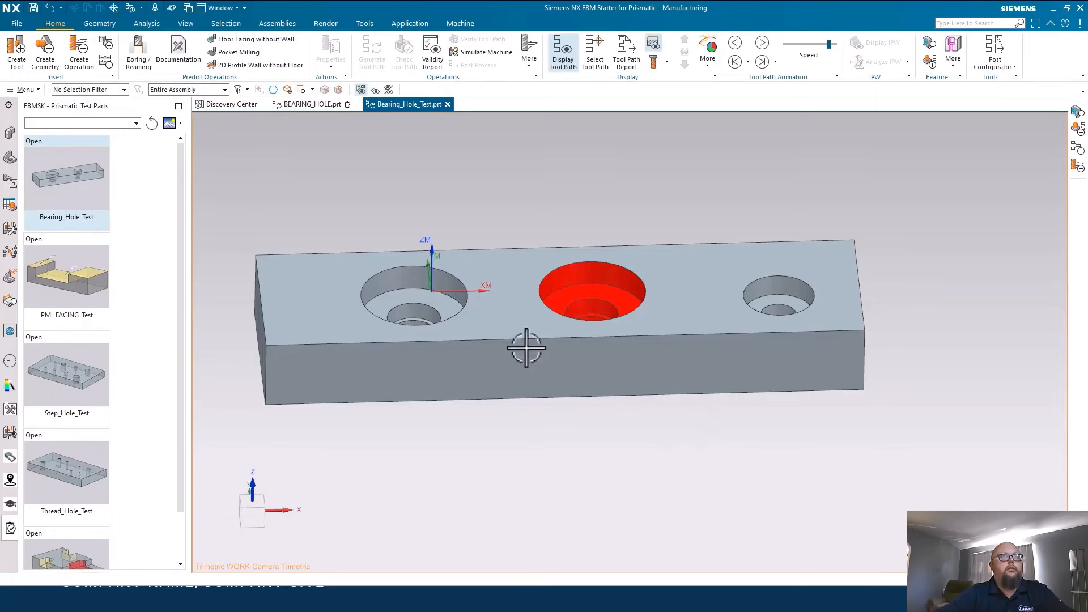
middle_click_drag(446, 318, 340, 295)
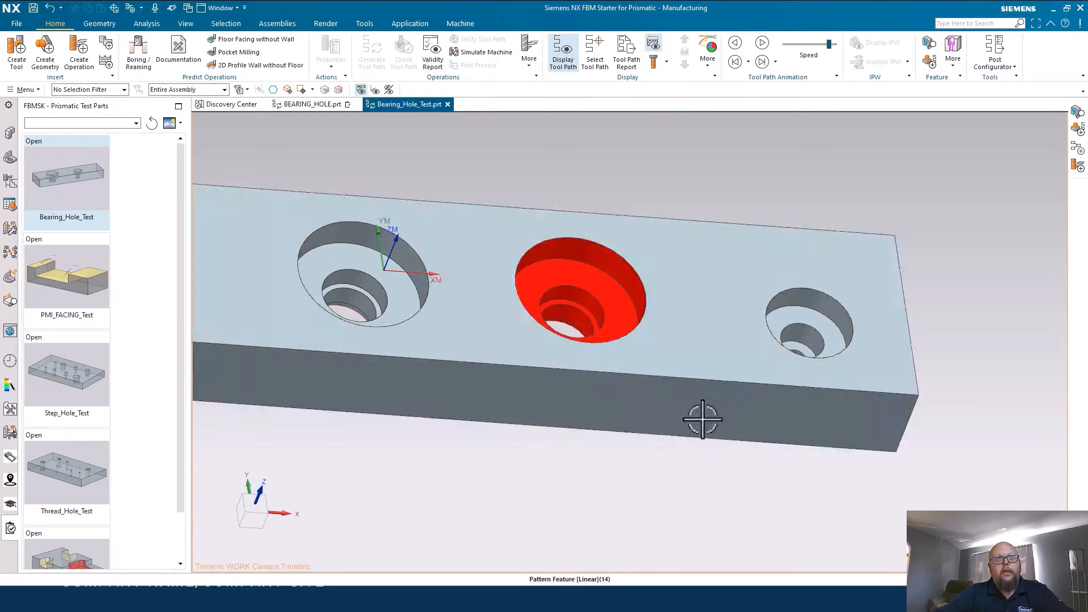
middle_click_drag(609, 391, 660, 365)
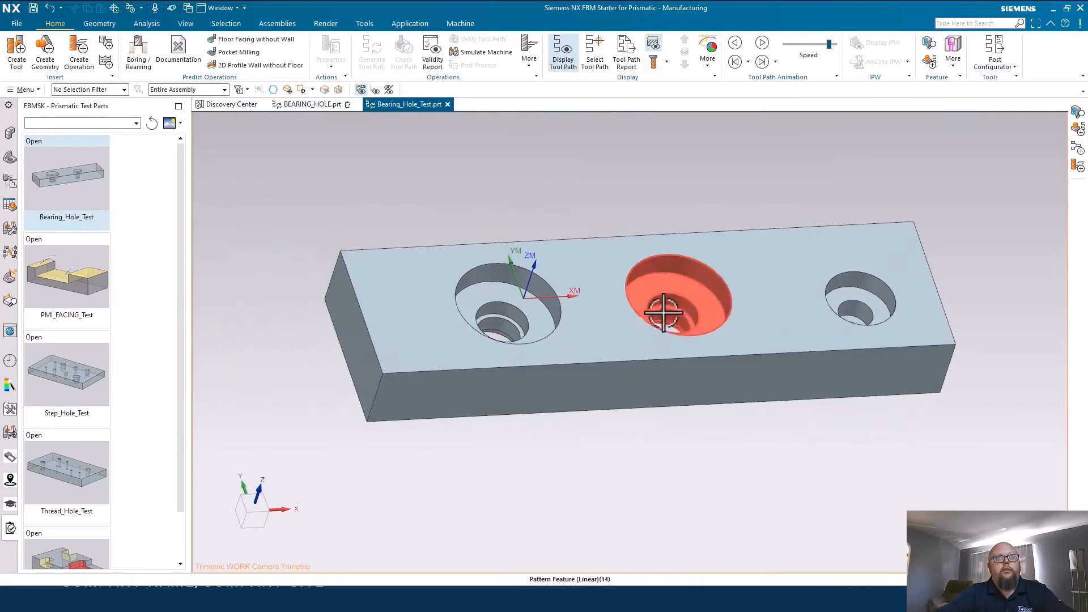
middle_click_drag(688, 503, 455, 471)
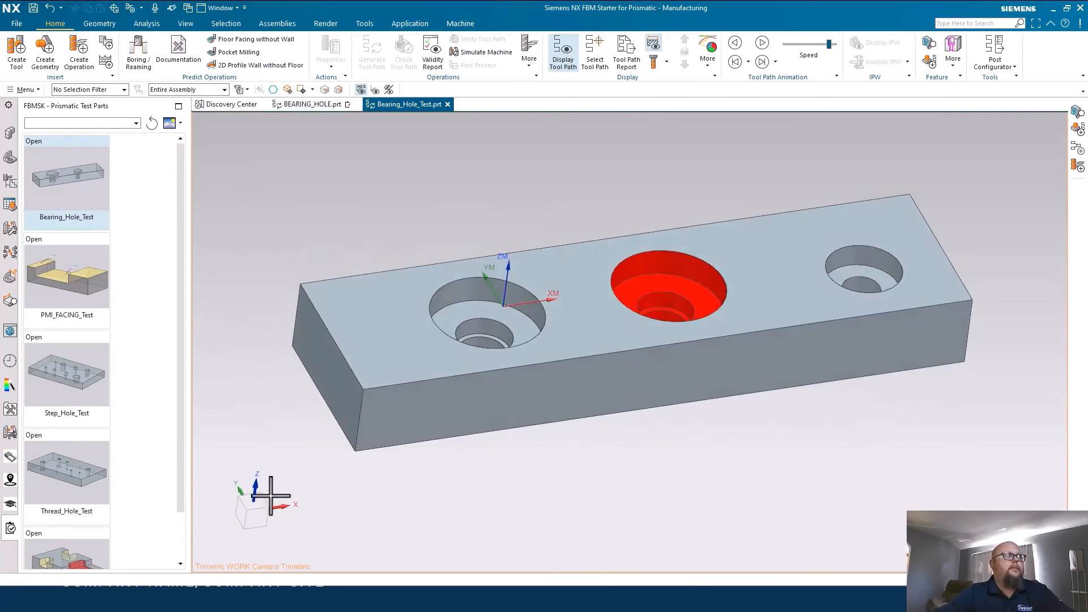
Step: Delete the PREDRILL and HOLEMILL program groups and check the machine tool and geometry views for remaining items
left_click(10, 183)
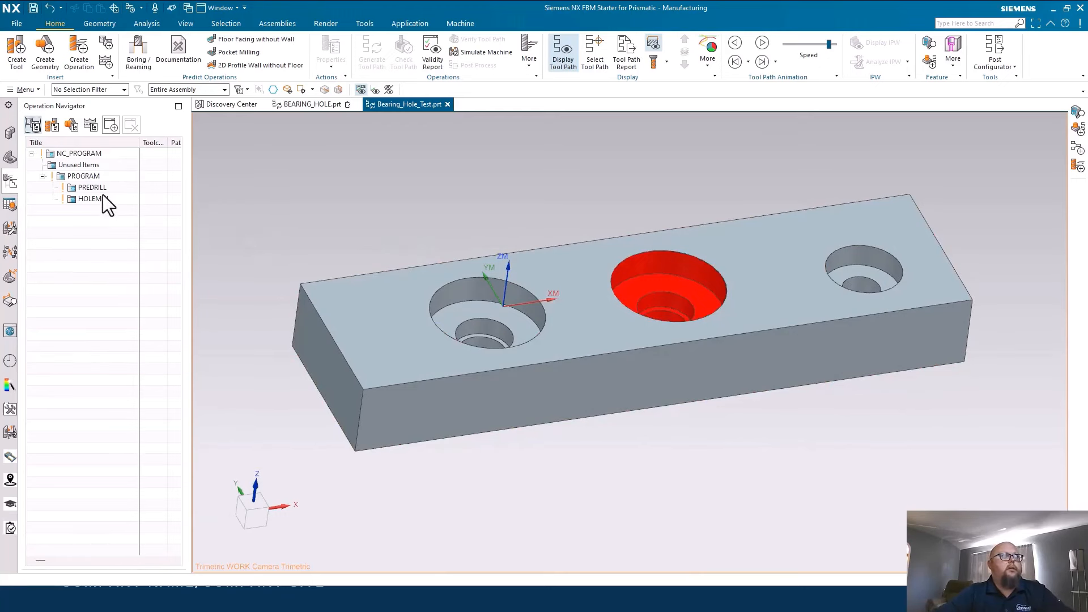
mouse_move(104, 195)
left_mouse_down()
mouse_move(102, 205)
mouse_move(97, 194)
left_mouse_up()
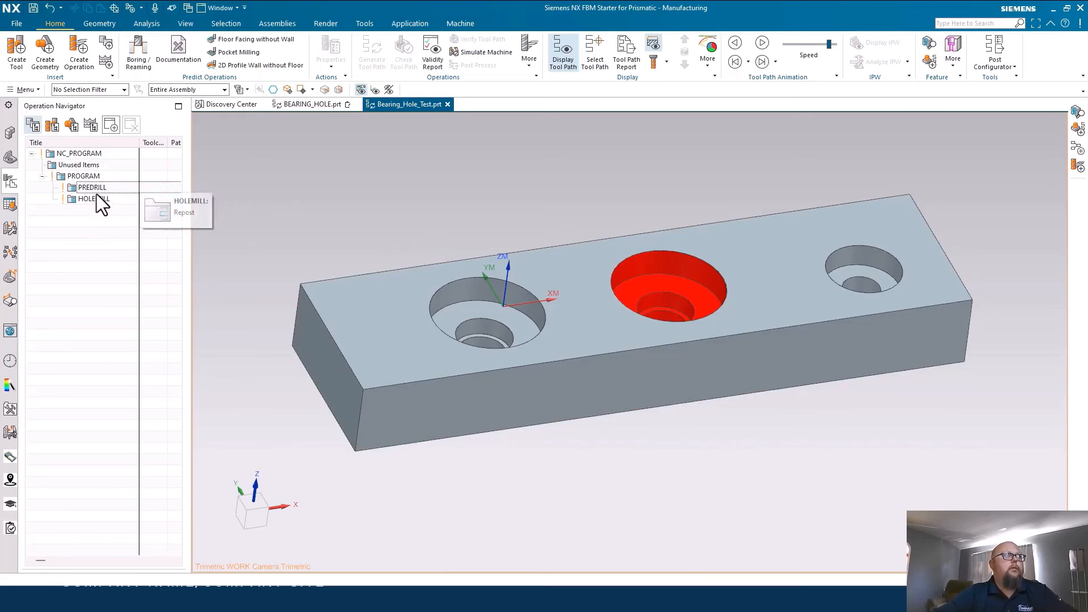
left_click(96, 195)
left_click(95, 190, "ctrl")
key("Delete")
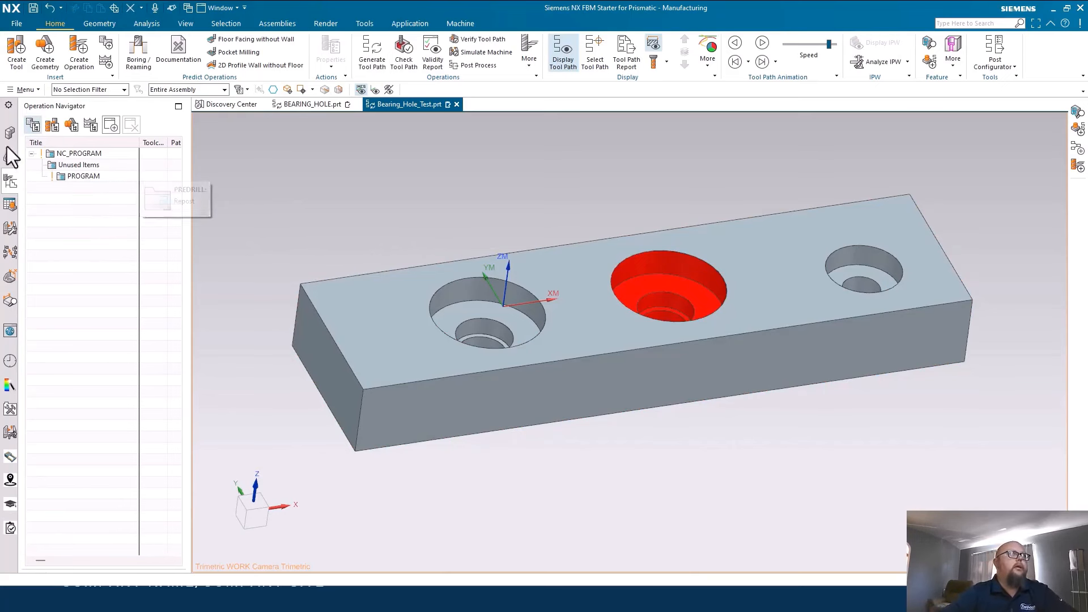
left_click(52, 125)
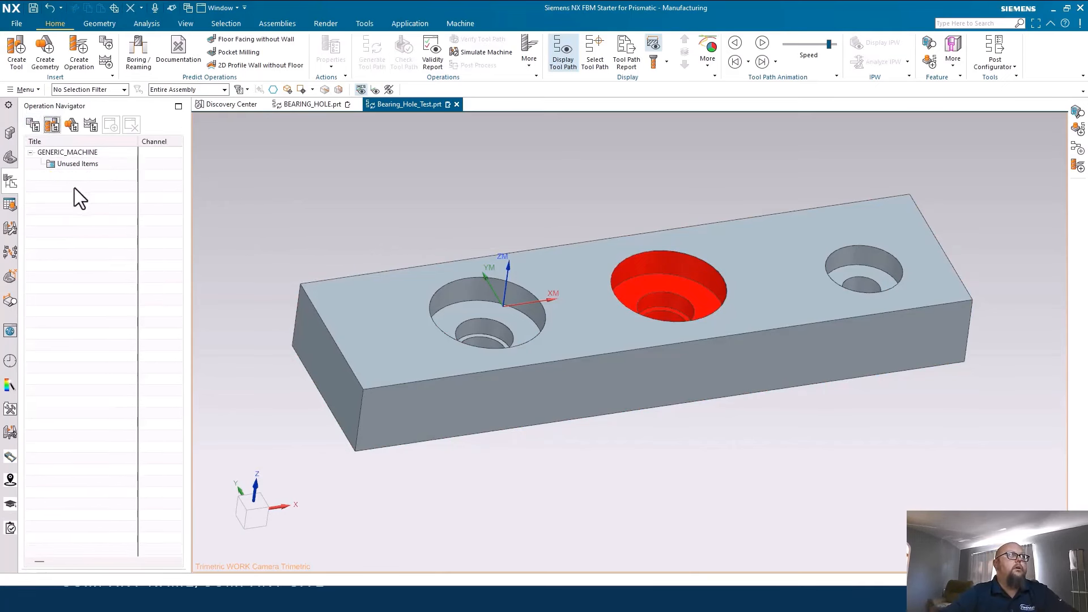
left_click(71, 125)
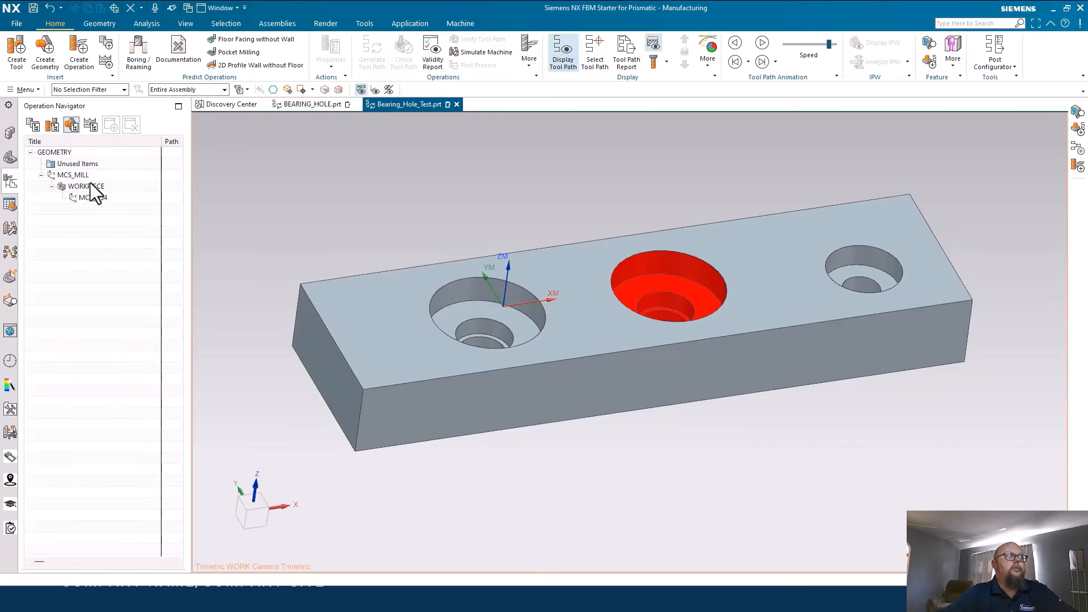
Step: Find the STEPS hole features of Bearing_Hole_Test with parametric recognition and accept the recognized features
left_click(9, 228)
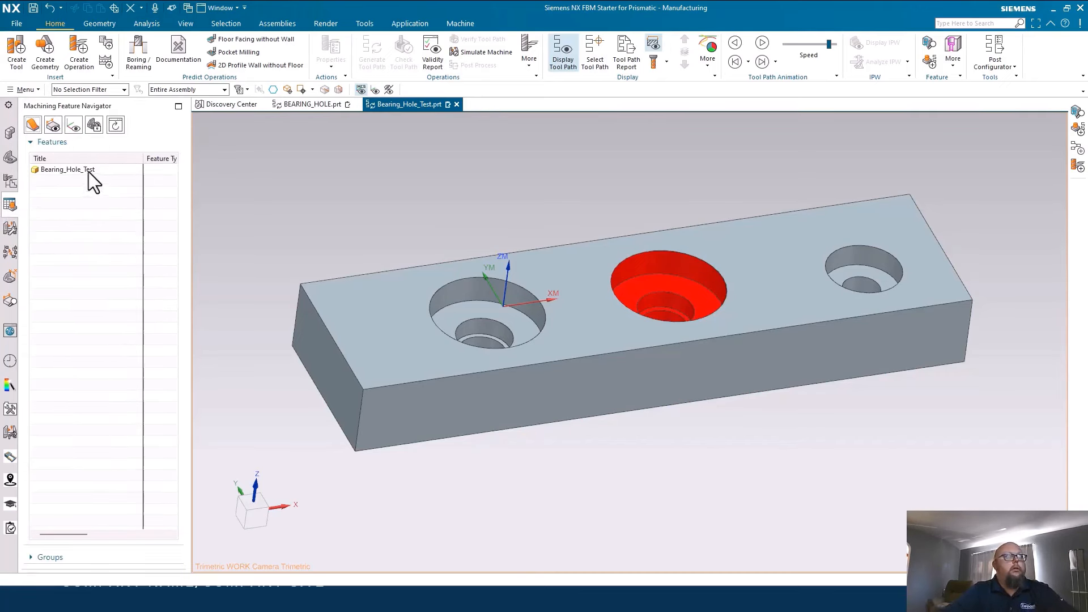
right_click(73, 169)
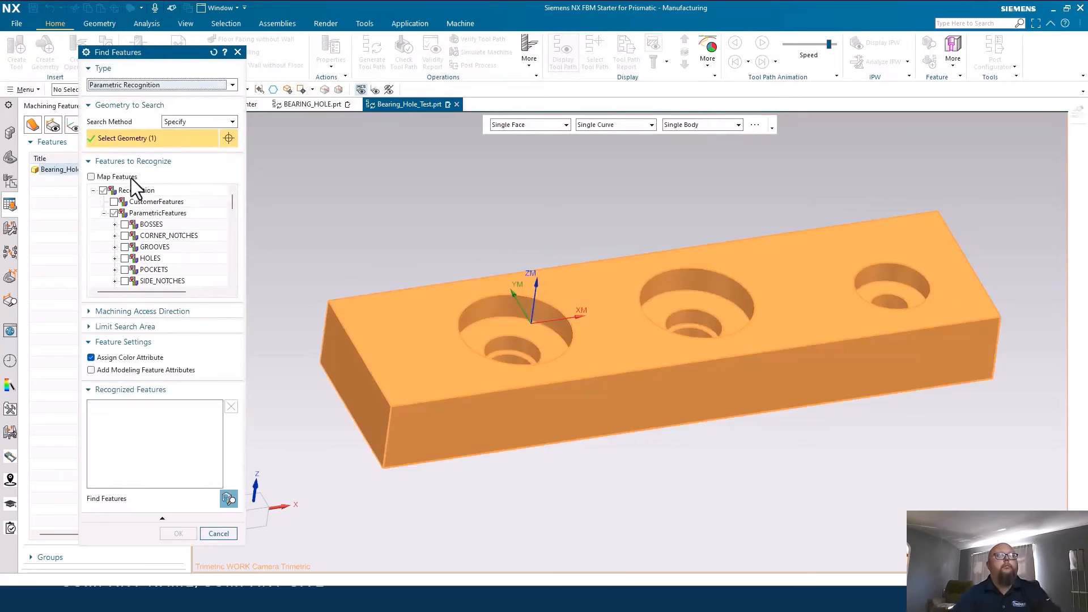
scroll(229, 258, "down", 3)
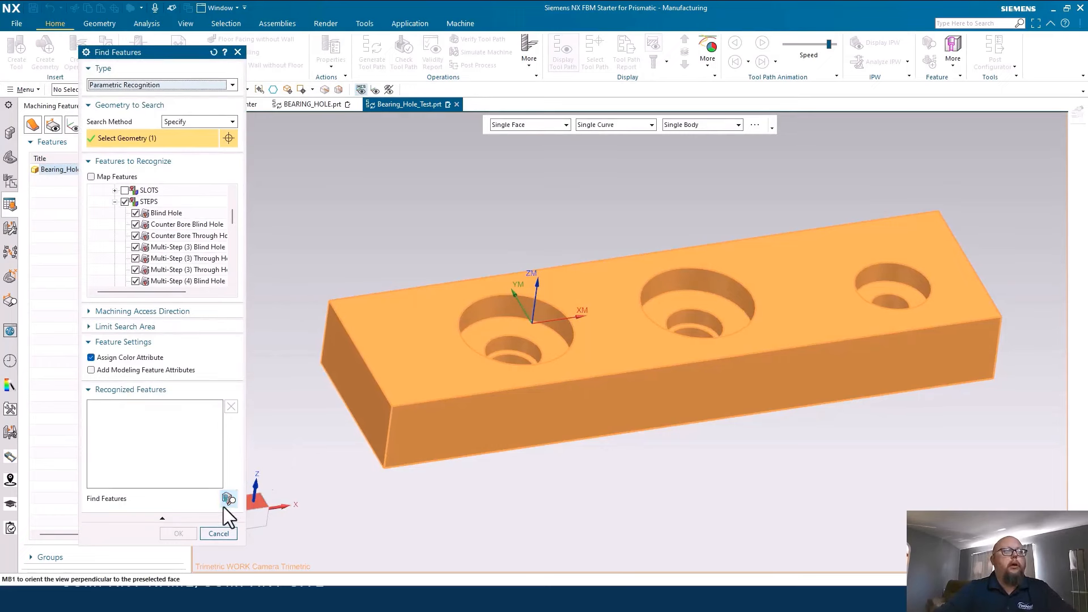
scroll(159, 219, "up", 2)
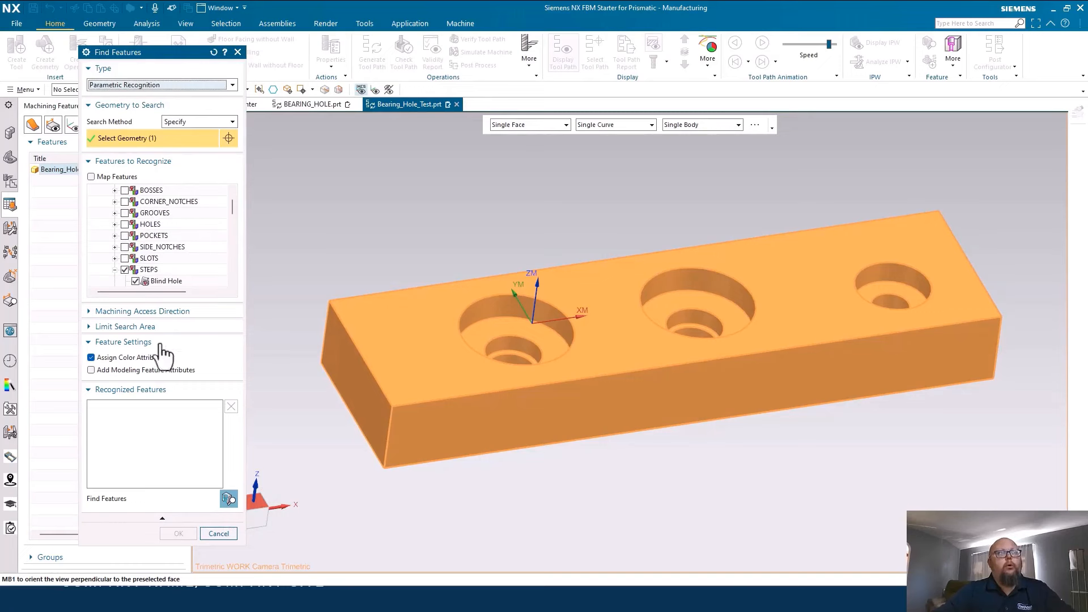
left_click(228, 499)
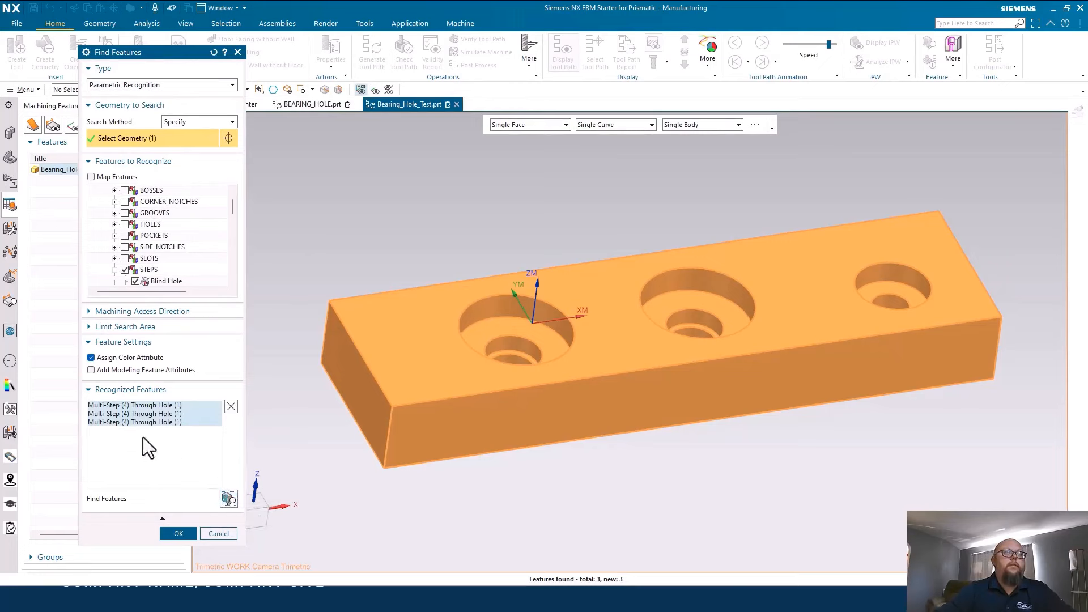
left_click(178, 533)
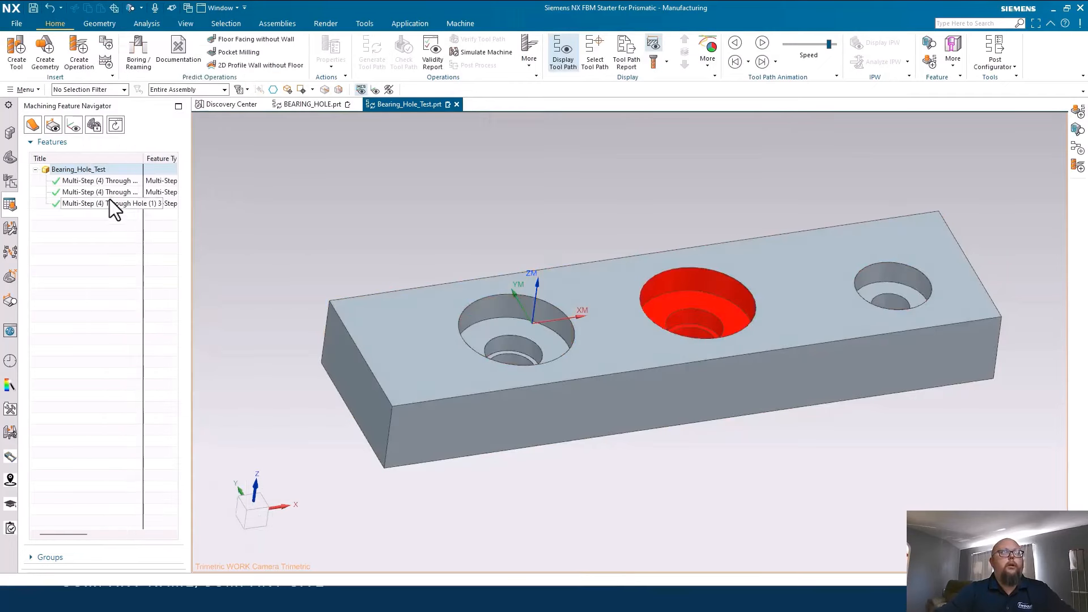
Step: Highlight the recognized multi-step through holes on the part one after another
right_click(115, 244)
left_click(100, 203)
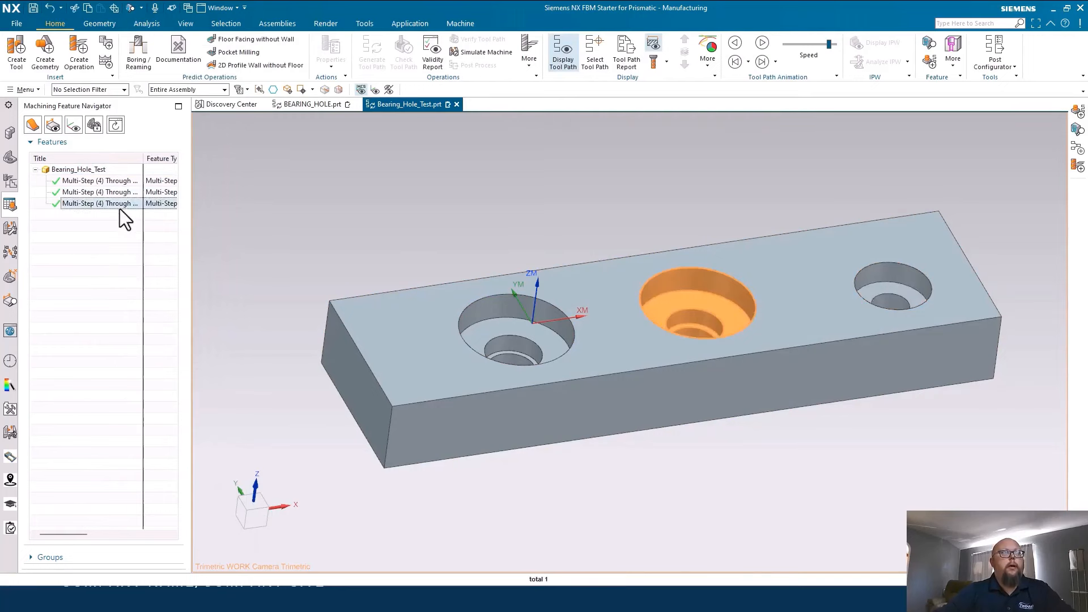
left_click(123, 193)
left_click(126, 172)
left_click(124, 182)
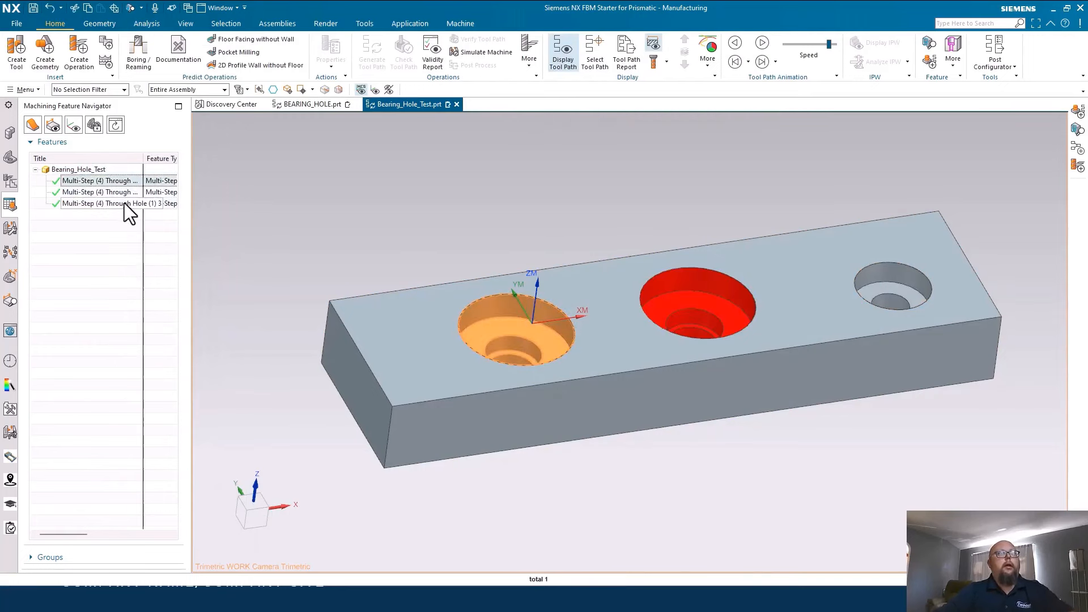
Step: Create a rule-based feature process for all three multi-step through holes using the BEARING_HOLE knowledge library and automatic geometry location
left_click(124, 203, "shift")
right_click(125, 202)
left_click(198, 224)
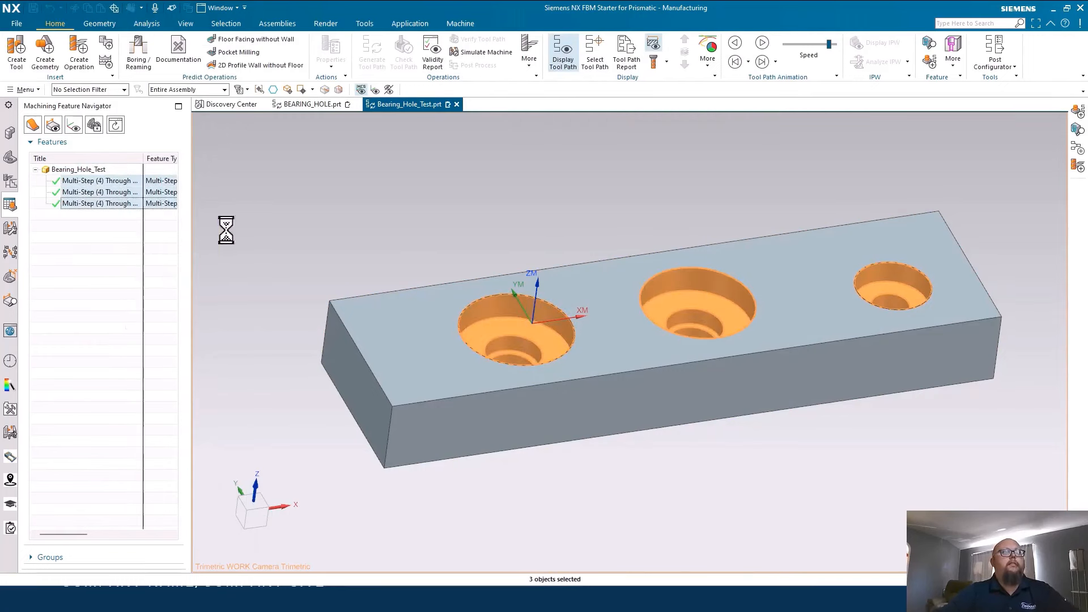
scroll(176, 156, "down", 10)
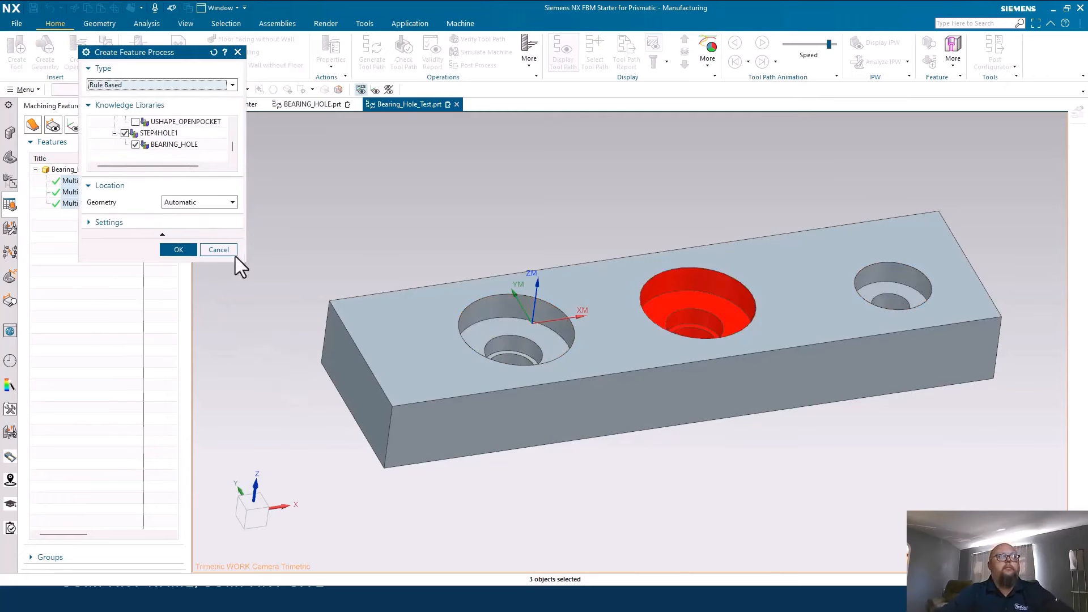
left_click(175, 247)
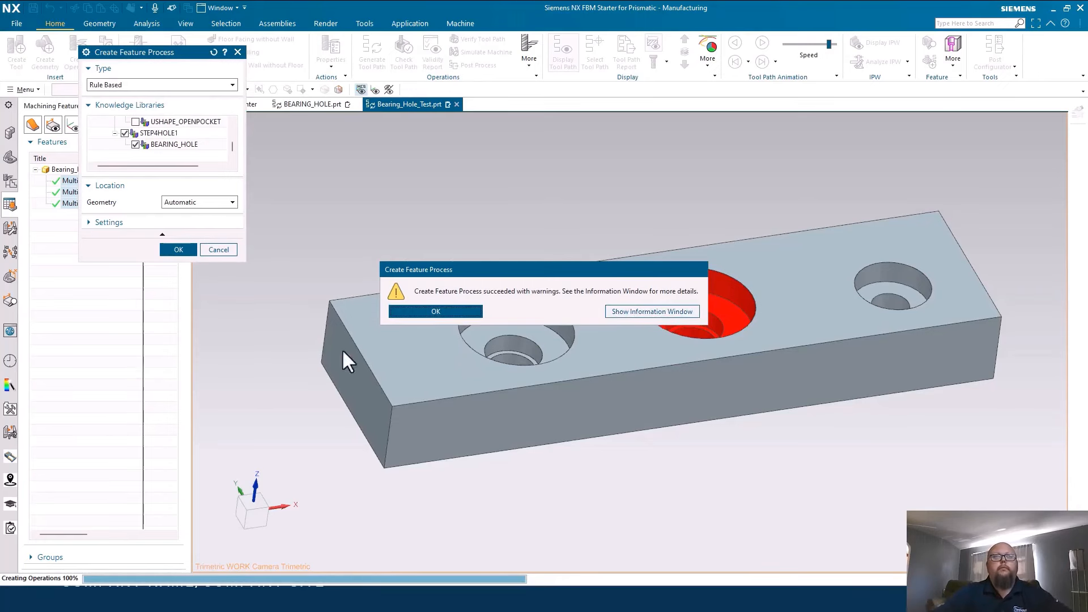
left_click(475, 311)
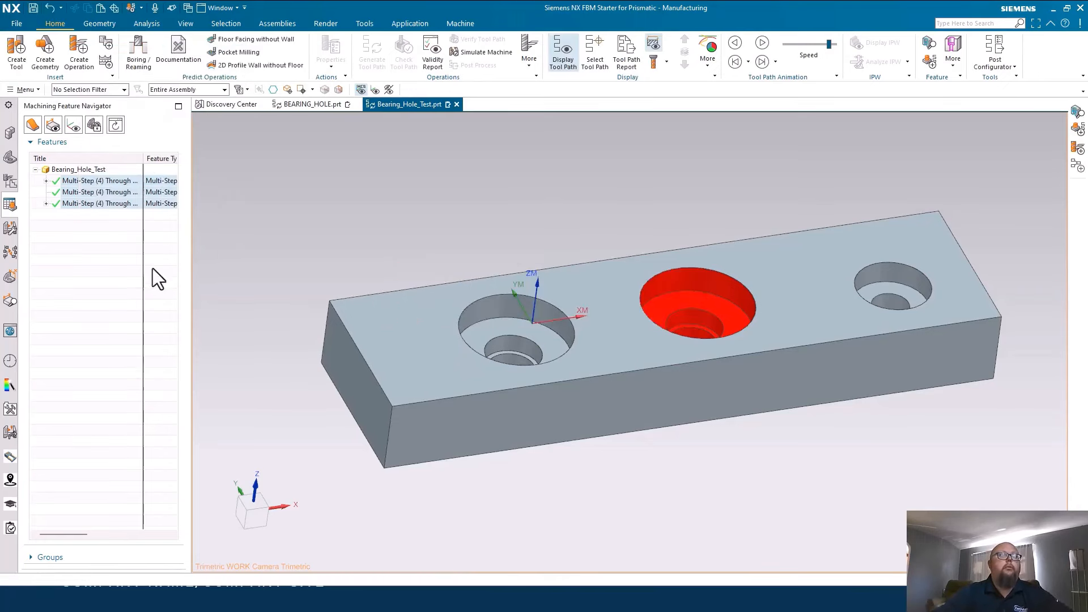
right_click(331, 271)
left_click(331, 271)
left_click(320, 267)
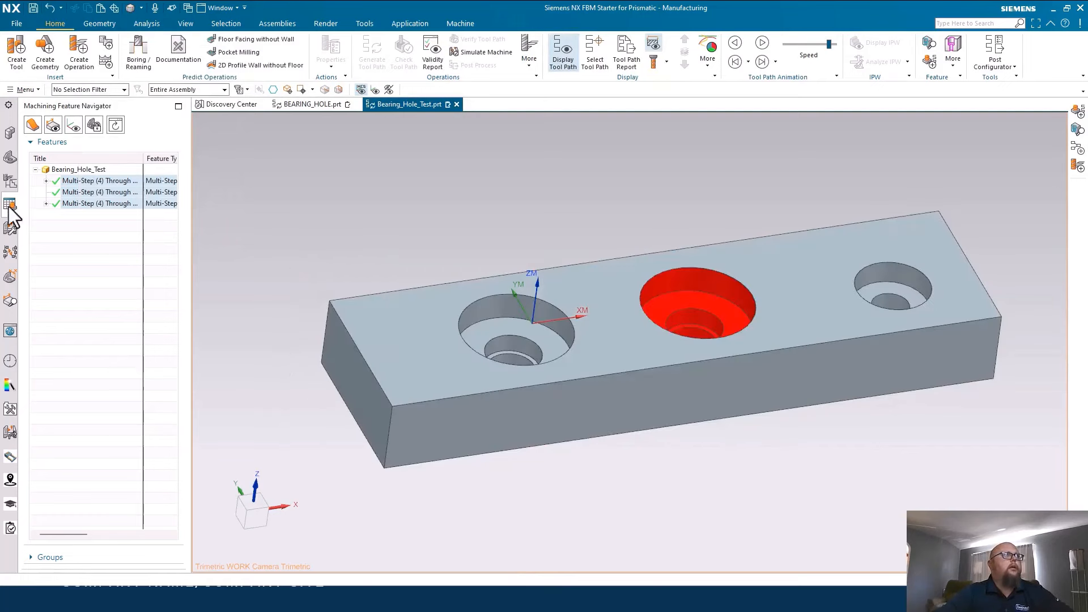
Step: Generate the tool paths for all operations in the PROGRAM group of Bearing_Hole_Test and accept the generated paths
left_click(10, 180)
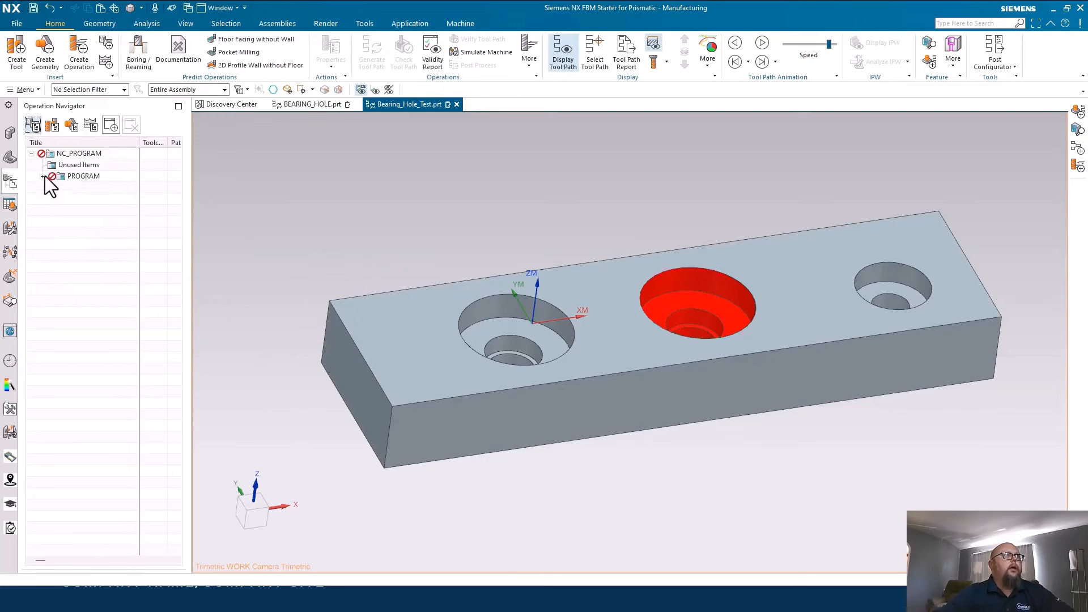
right_click(94, 179)
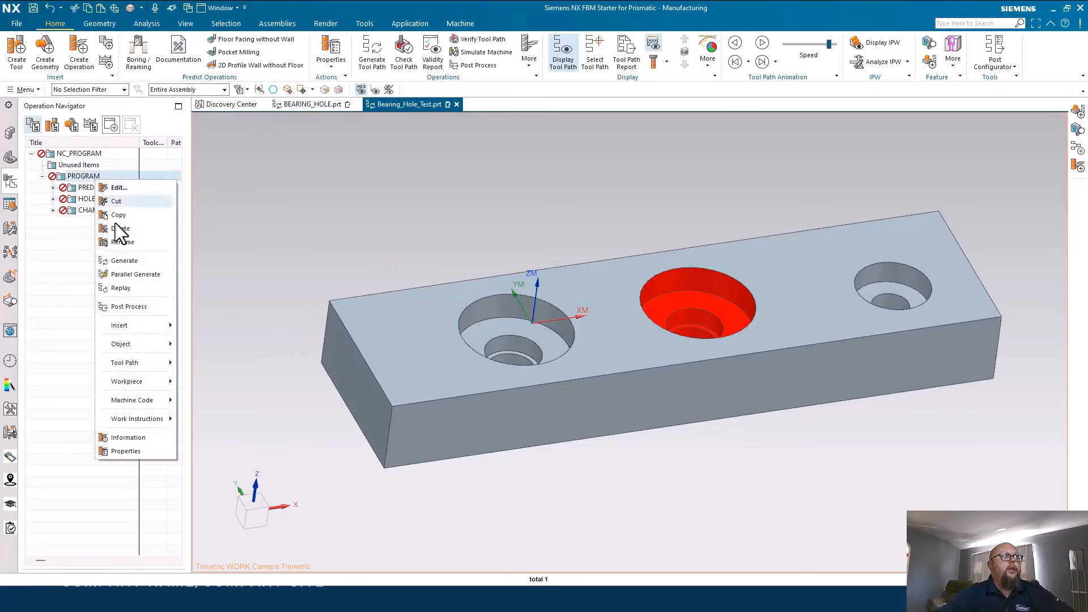
left_click(131, 261)
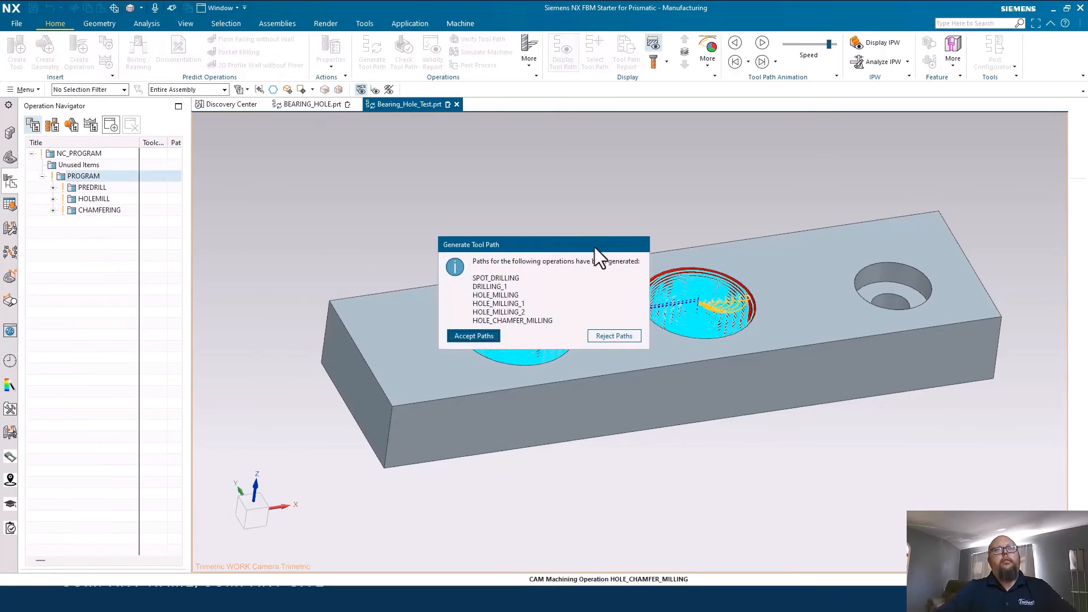
left_click_drag(594, 247, 546, 158)
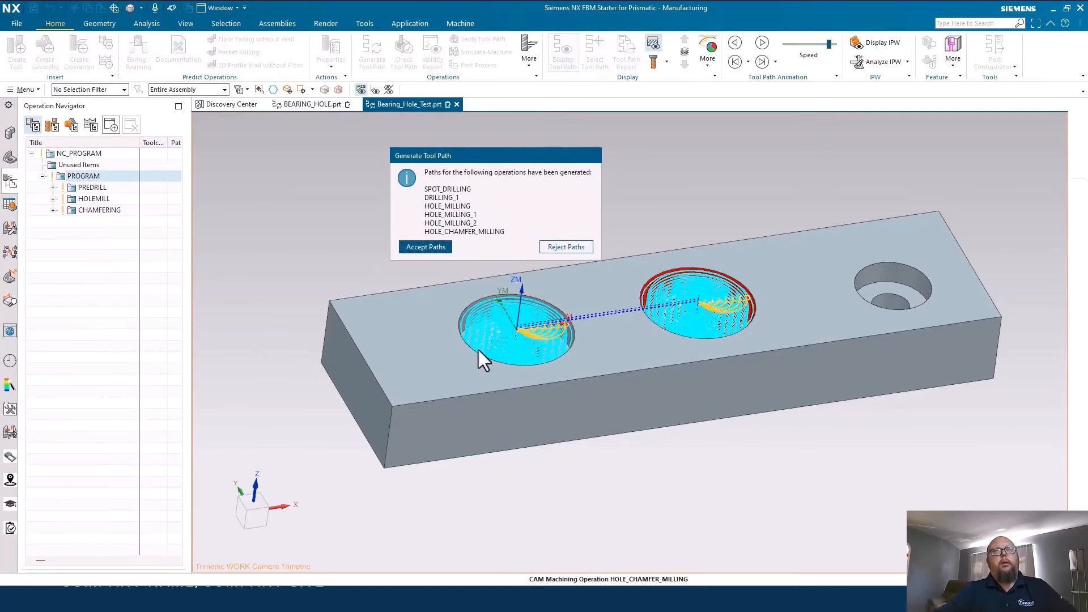
left_click(425, 247)
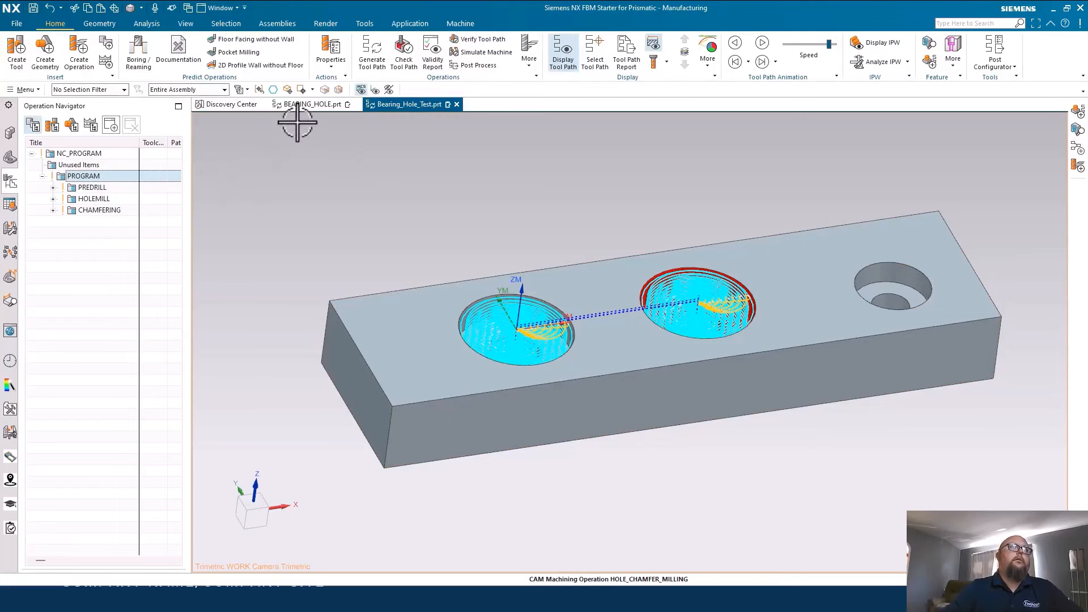
Step: Close Bearing_Hole_Test.prt without saving and show the geometry view of the operations in BEARING_HOLE.prt
left_click(459, 105)
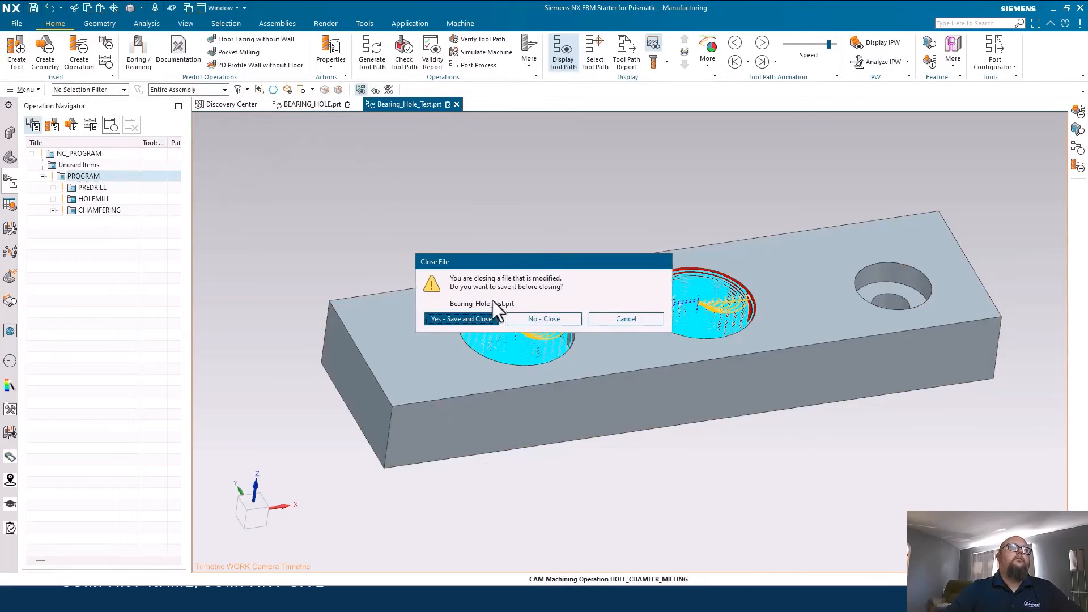
left_click(538, 320)
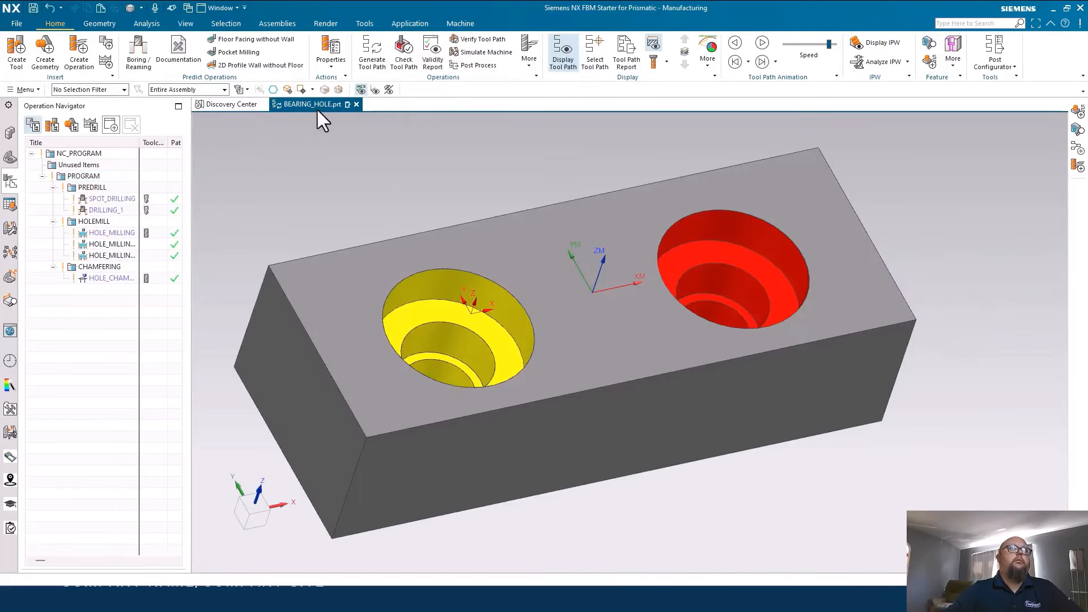
left_click(72, 125)
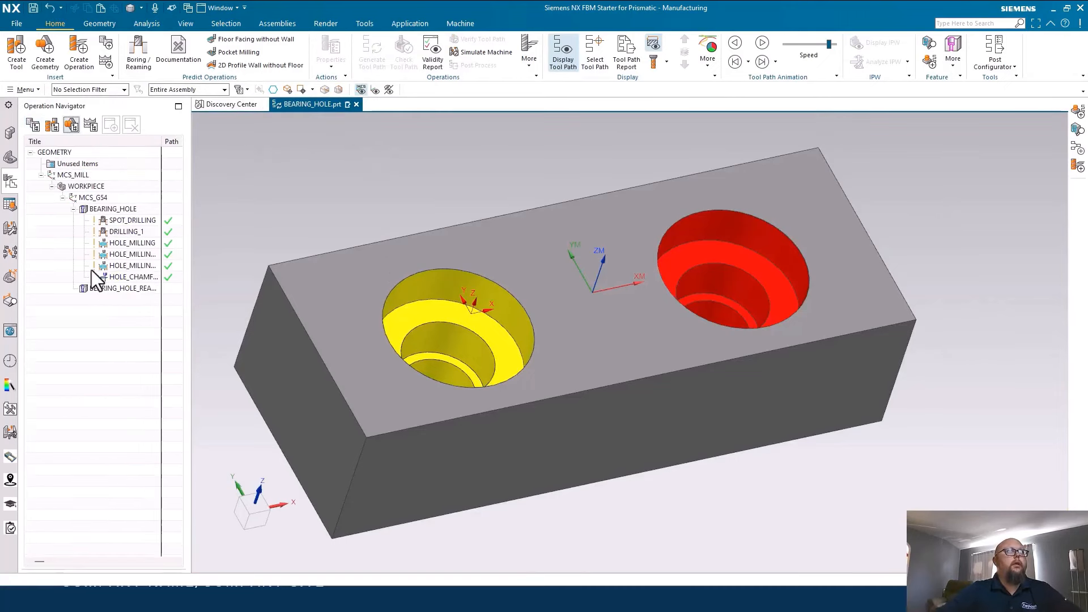
Step: Open Teach Operation Sets for the BEARING_HOLE geometry group and review the conditions of the set and its SPOT_DRILLING operation
left_click(130, 209)
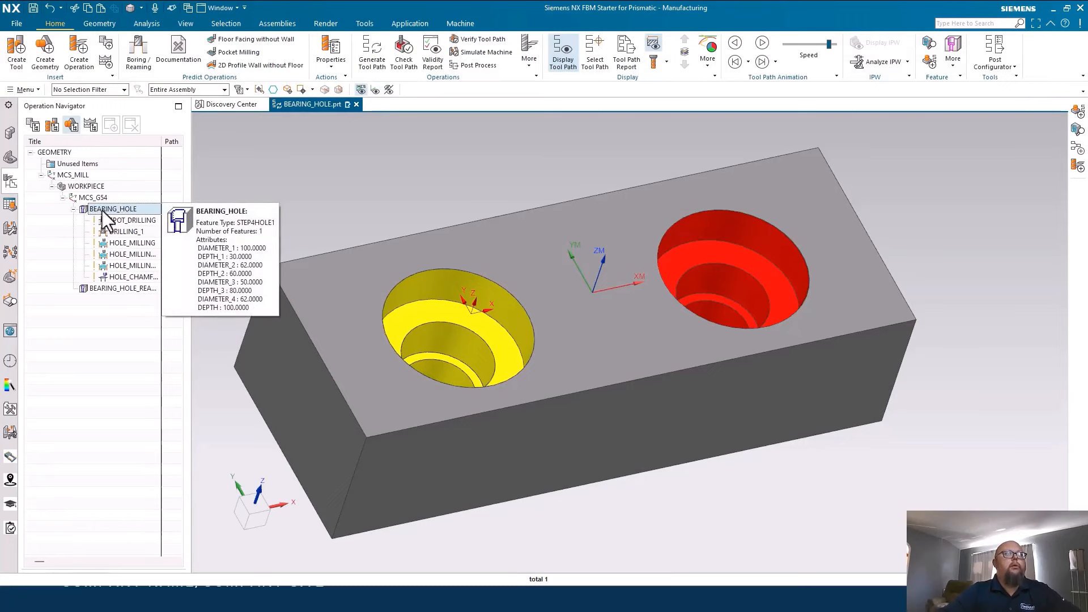
right_click(120, 210)
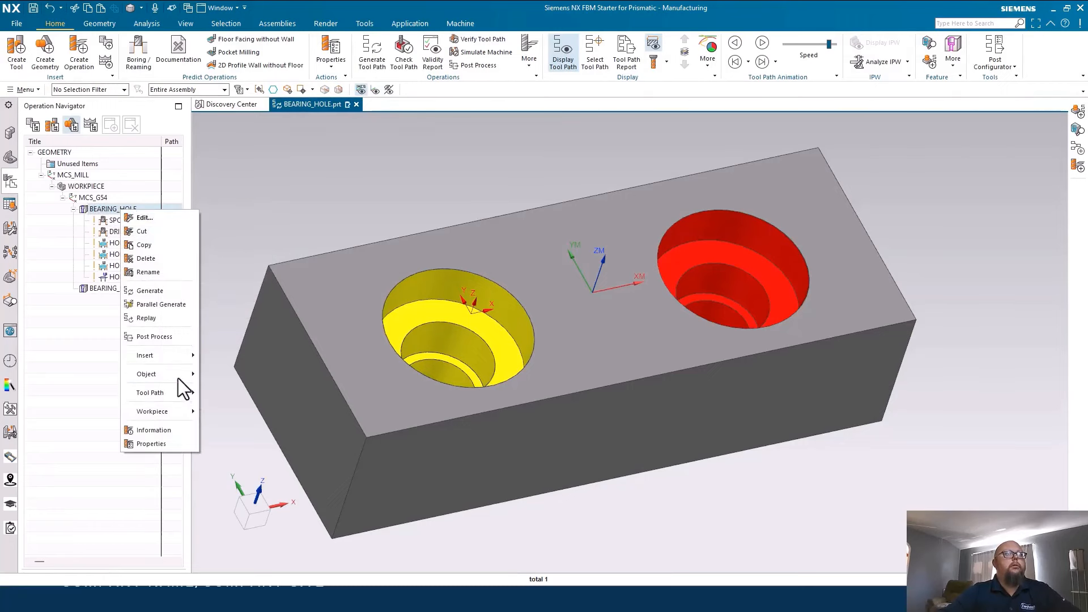
mouse_move(170, 375)
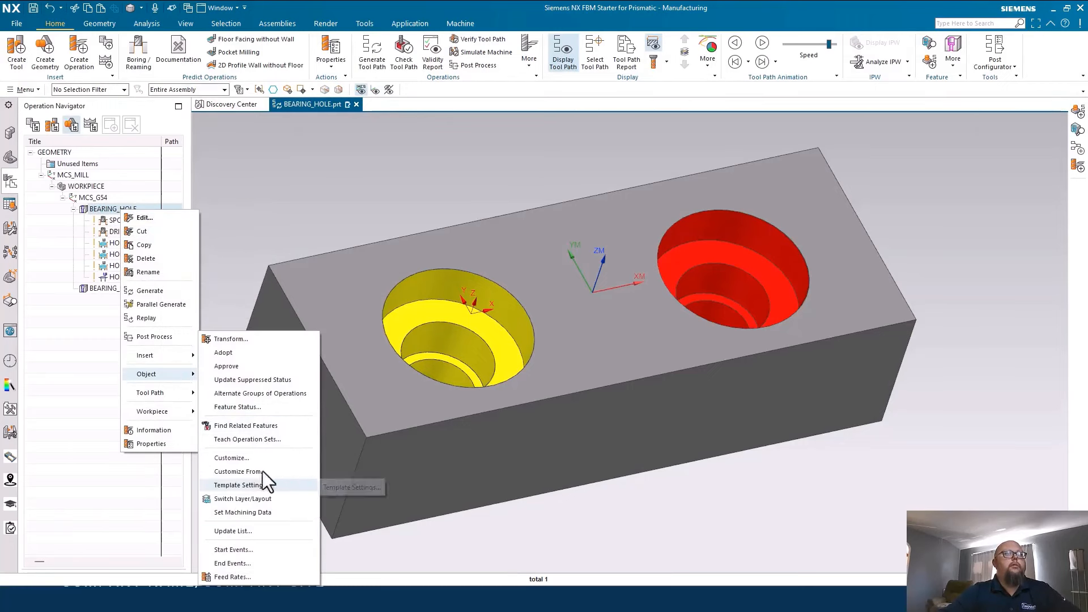
left_click(265, 441)
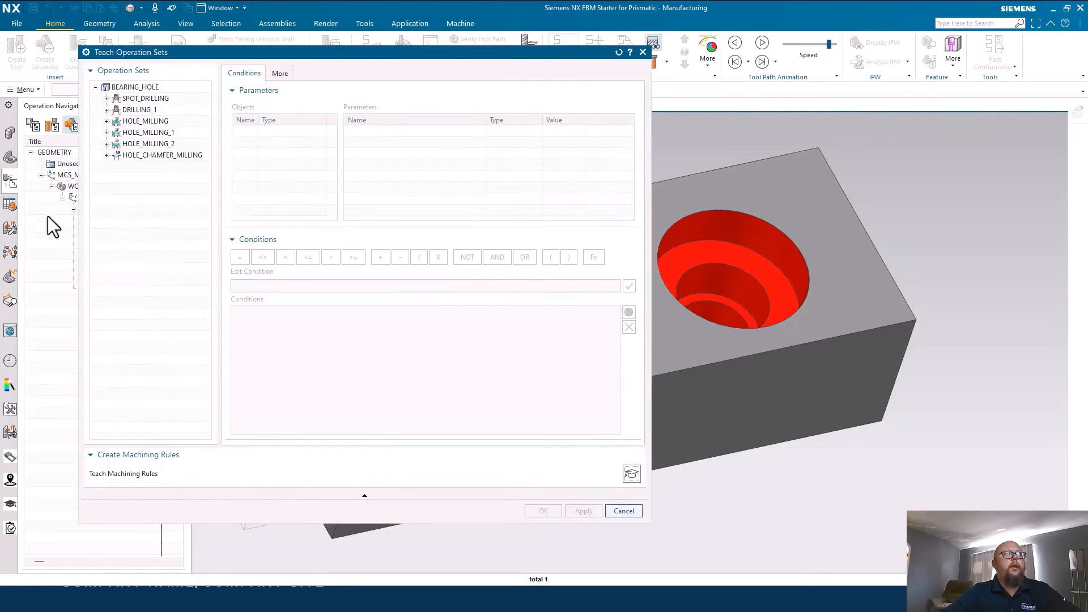
left_click(125, 87)
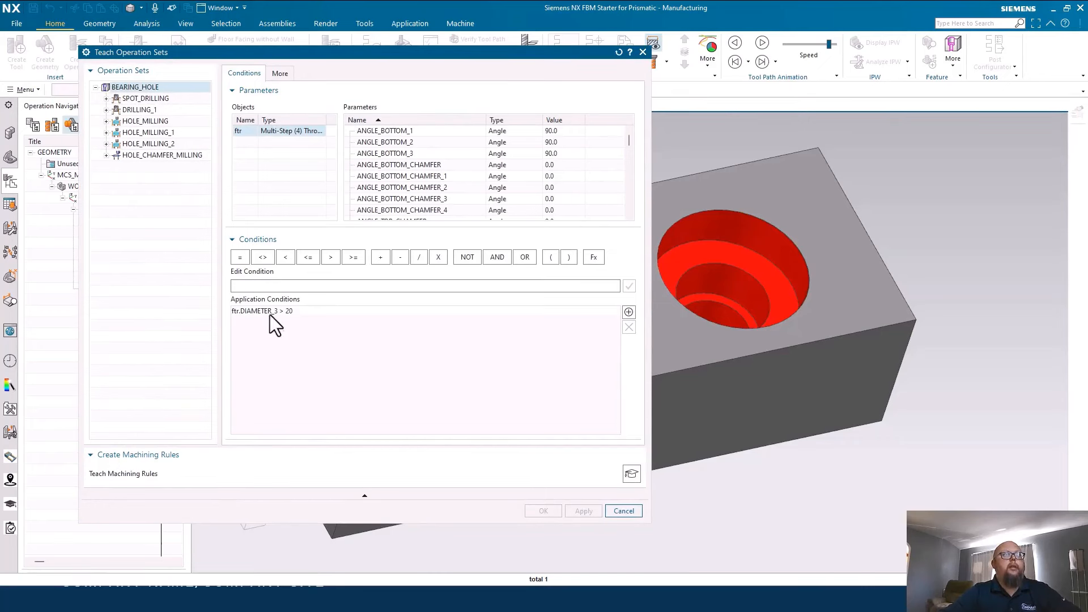
left_click(149, 98)
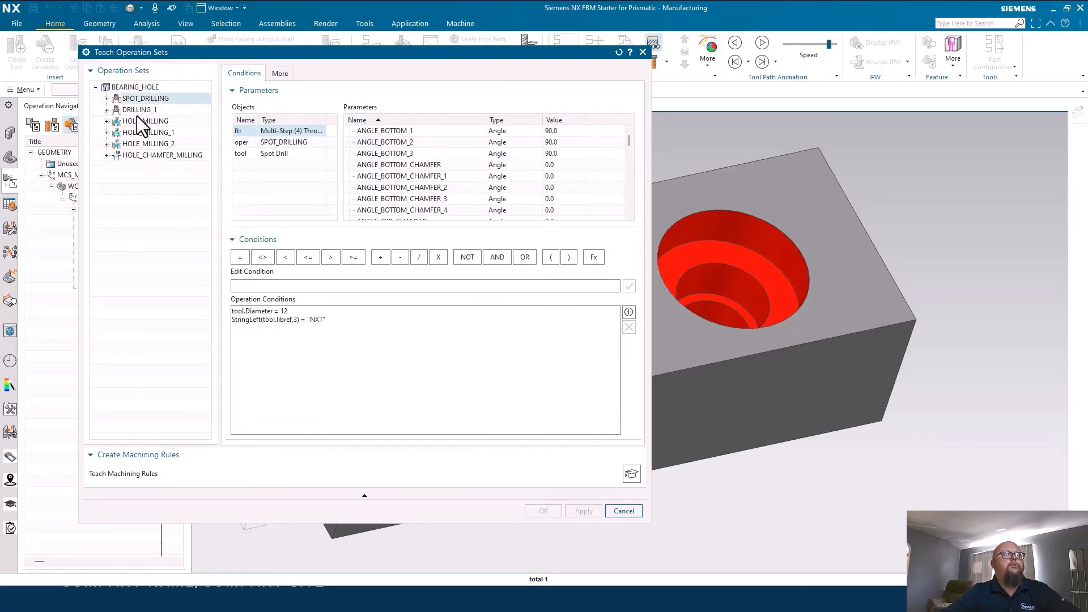
Step: Review the conditions of the drilling, hole milling and chamfer milling operations, ending on the BEARING_HOLE set's application conditions
left_click(134, 111)
left_click(137, 121)
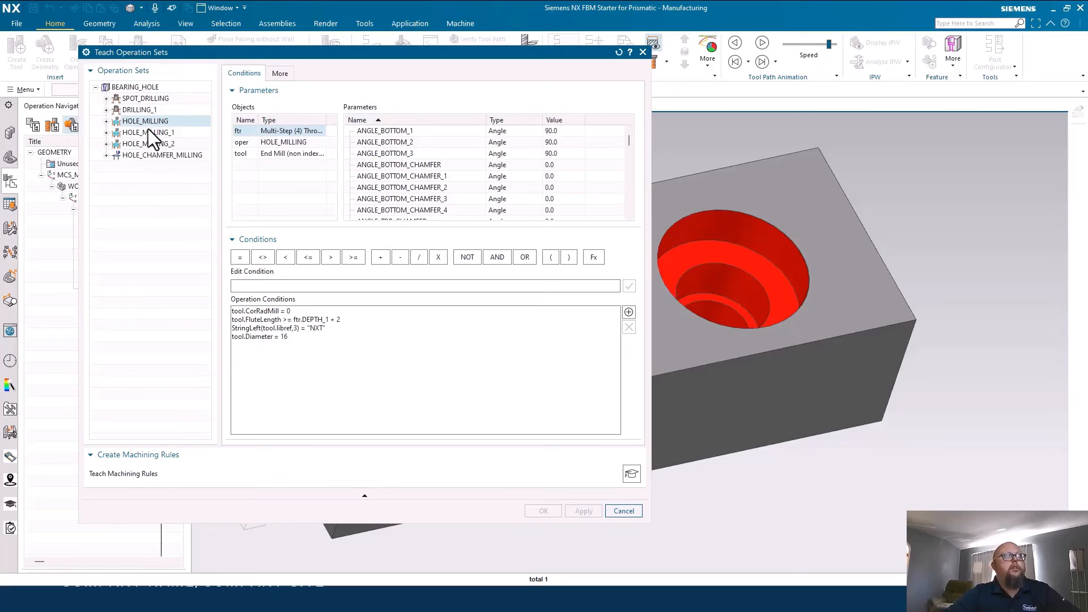
left_click(148, 130)
left_click(150, 143)
left_click(144, 155)
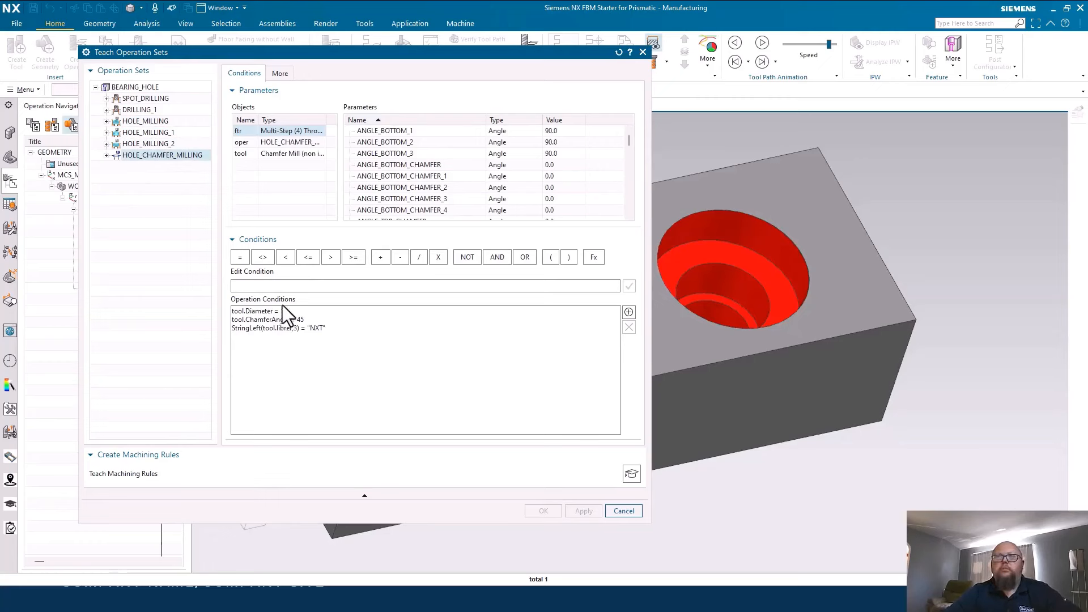
left_click(142, 87)
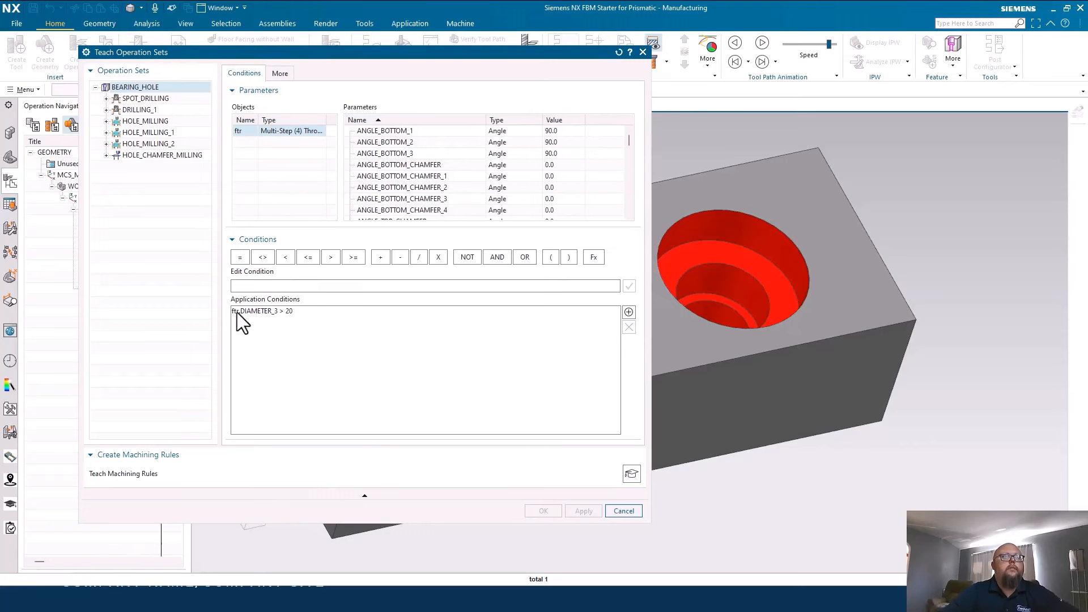
scroll(396, 147, "down", 4)
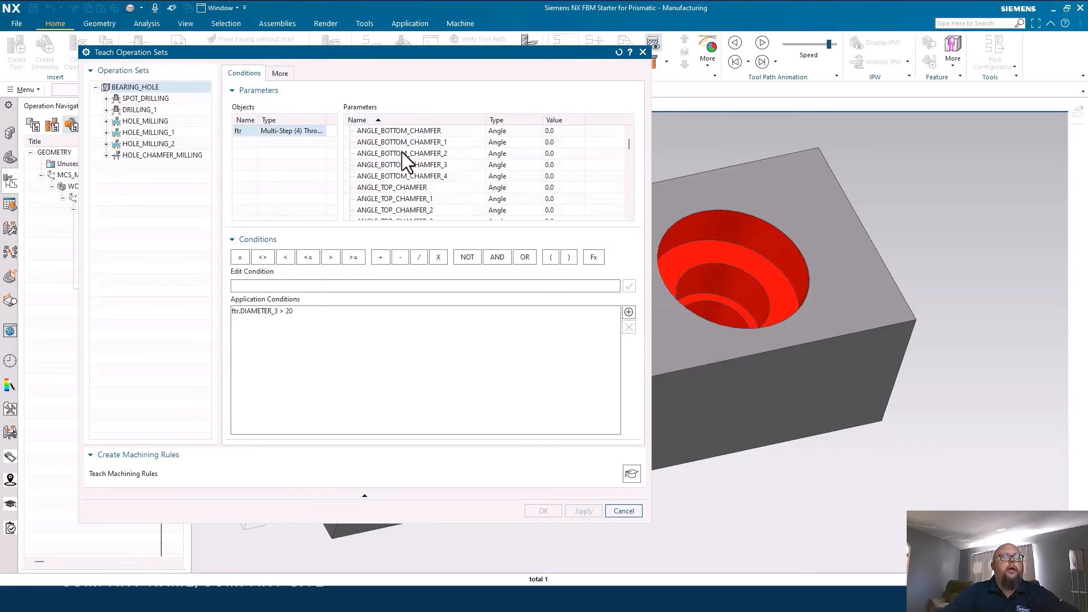
scroll(423, 155, "down", 1)
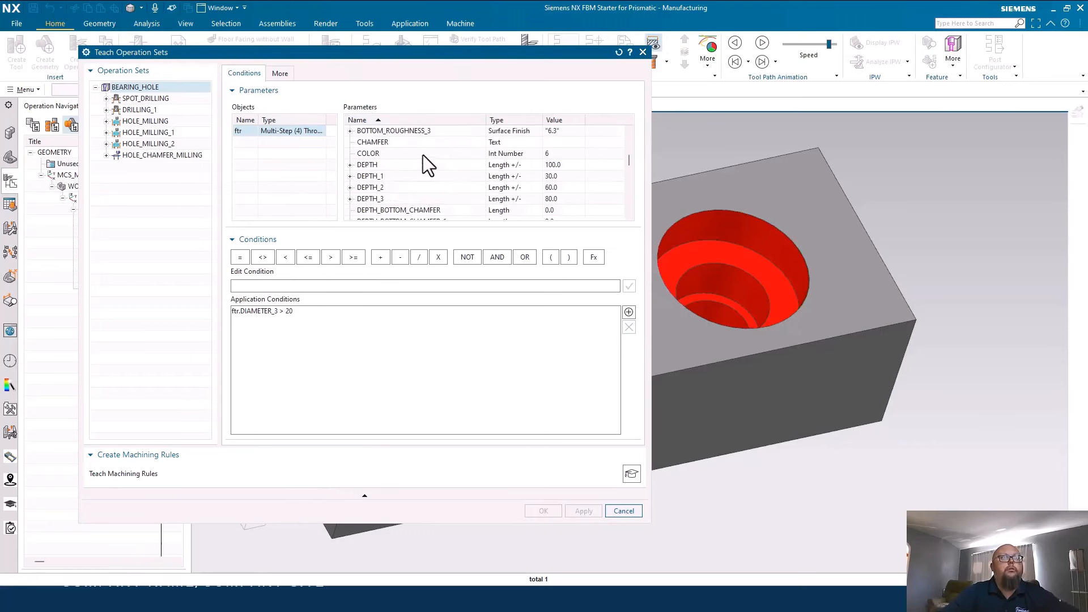
scroll(423, 155, "down", 5)
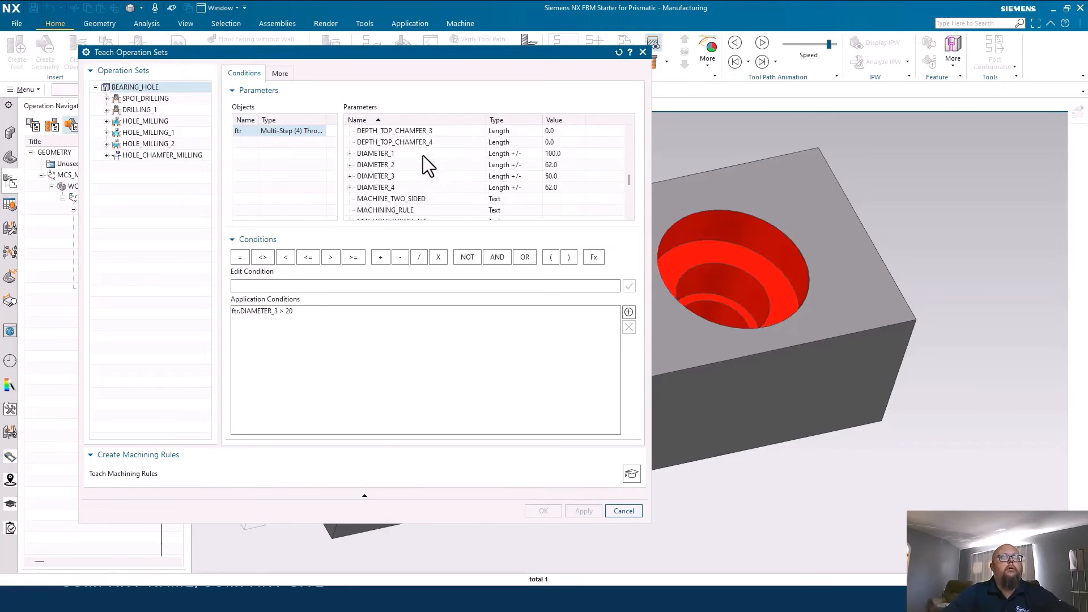
double_click(365, 176)
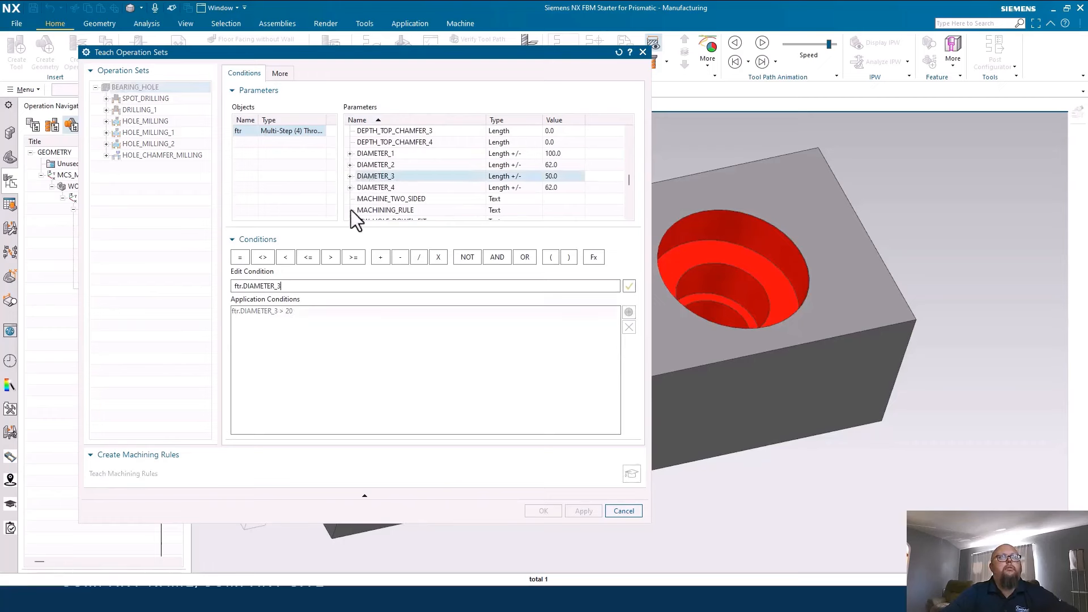
left_click(294, 286)
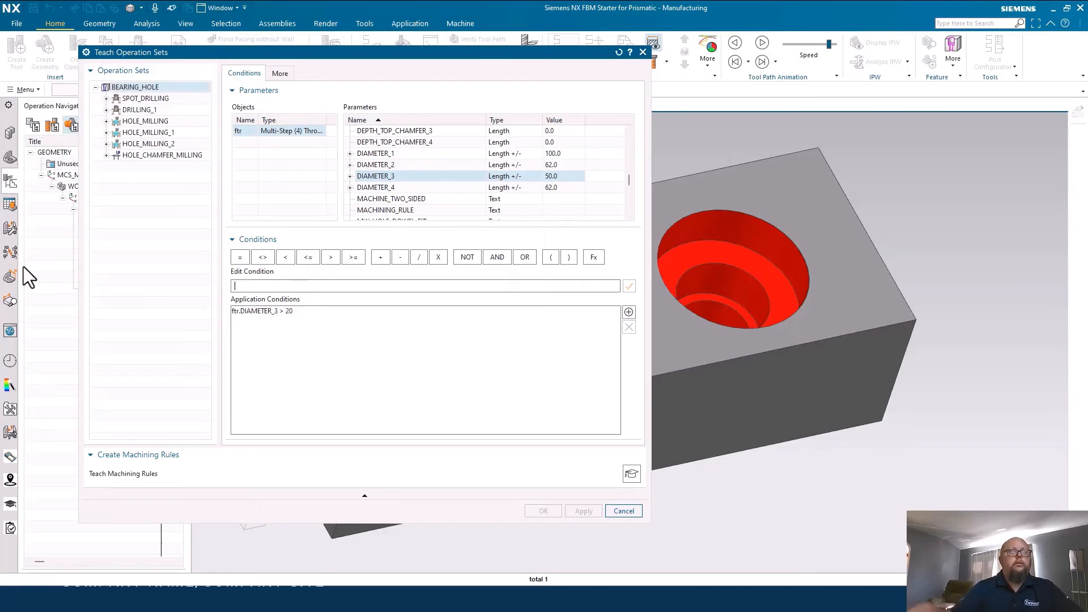
Step: Add the application condition ftr.COLOR<>186 to the BEARING_HOLE operation set
scroll(808, 222, "down", 3)
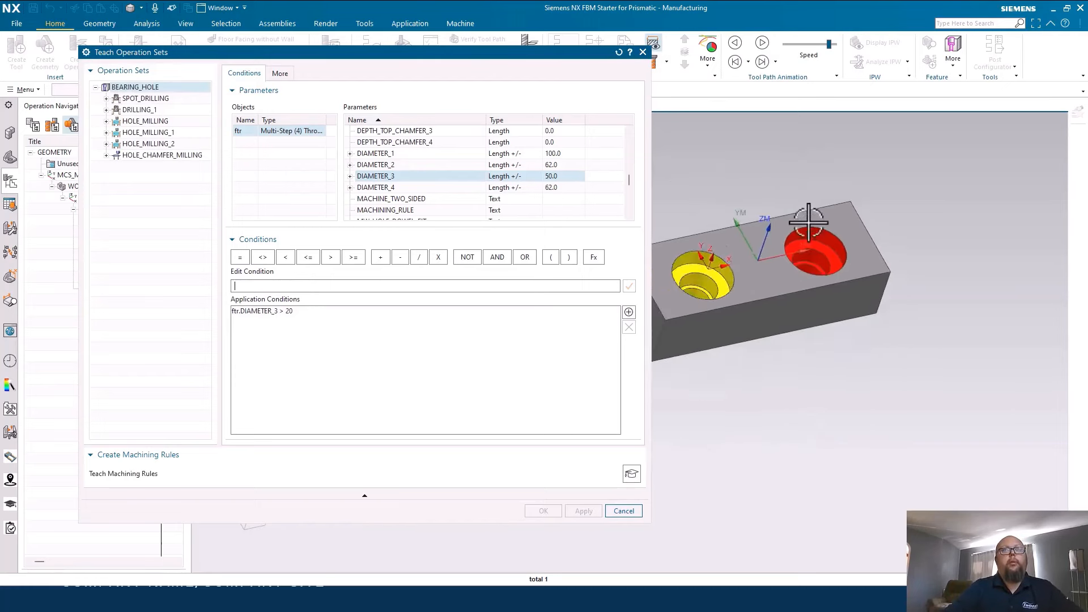
scroll(808, 222, "up", 3)
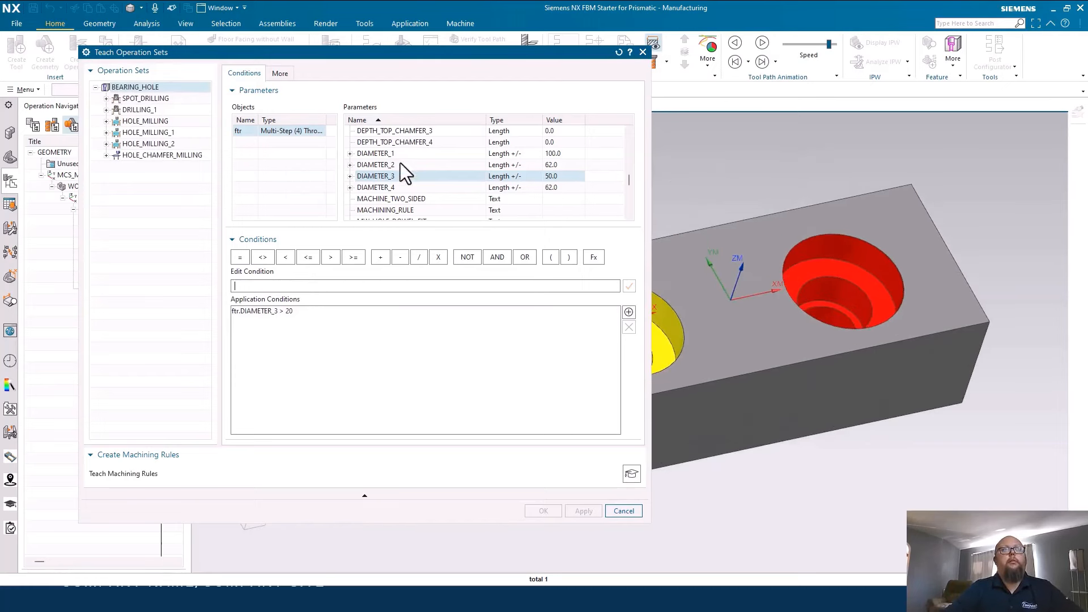
scroll(413, 162, "up", 5)
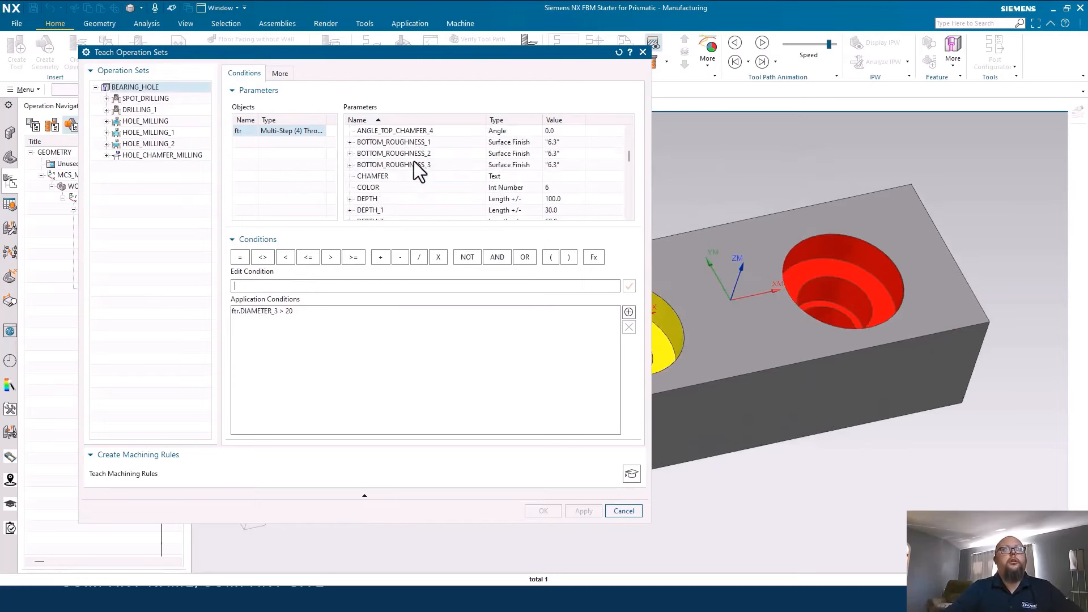
double_click(369, 187)
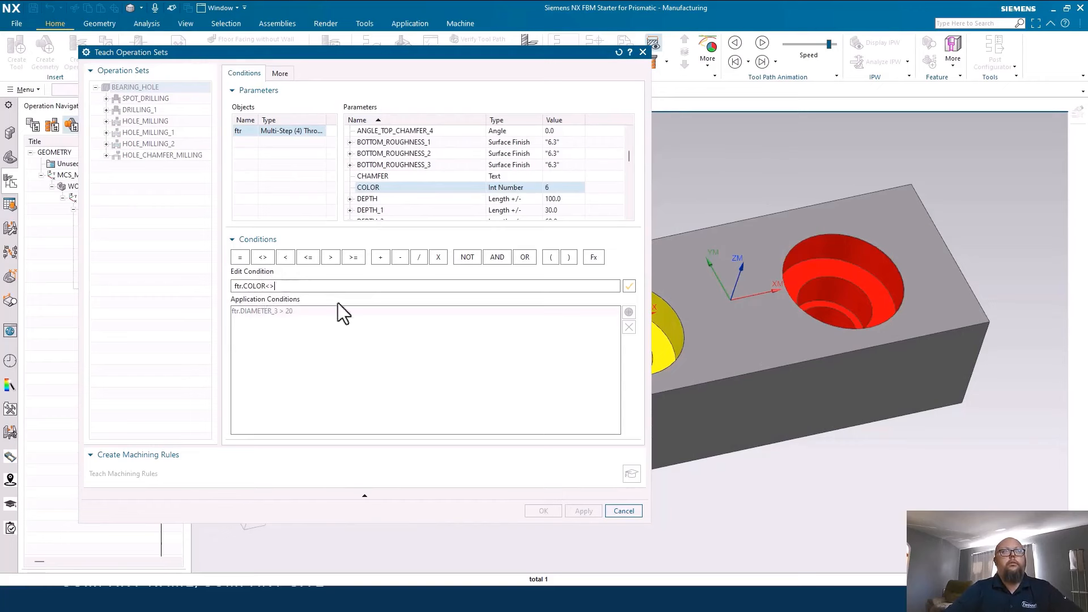
type("186")
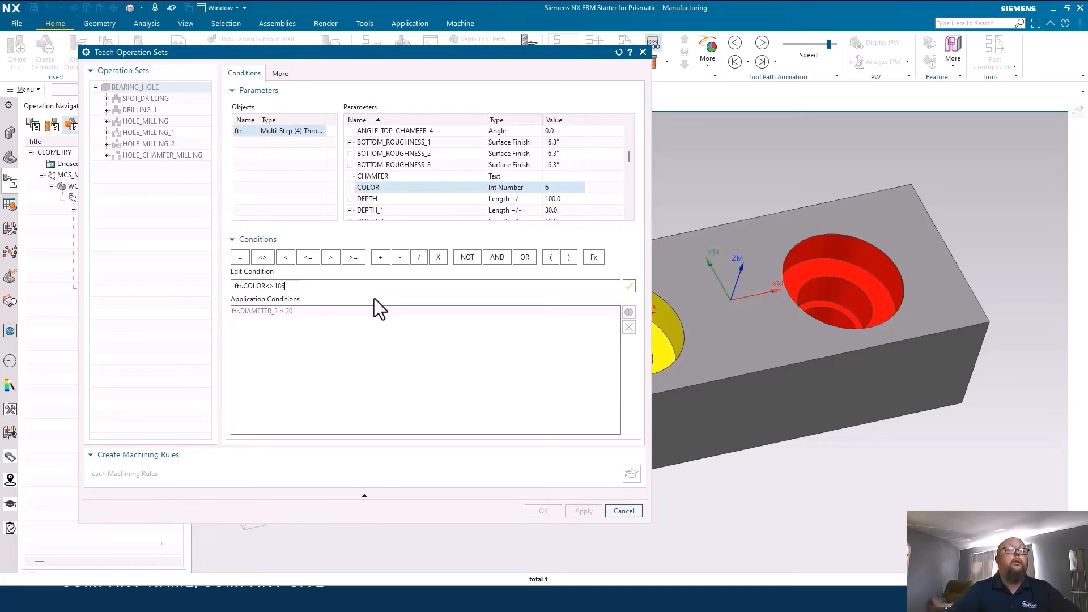
left_click(629, 286)
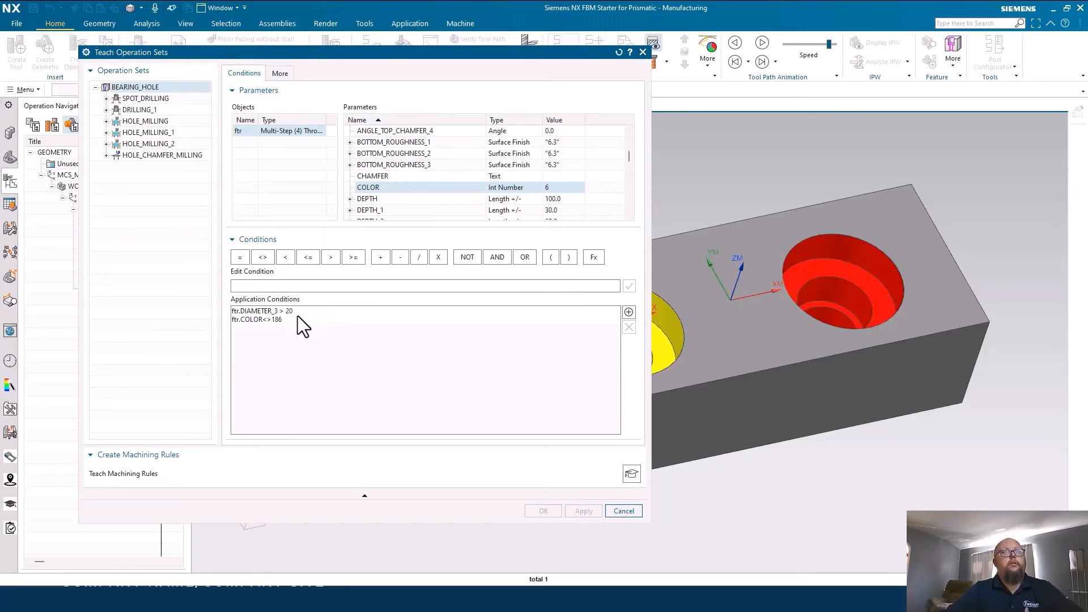
Step: Teach the machining rules from the BEARING_HOLE operation set, dismiss the information listing and accept the taught set
left_click(631, 473)
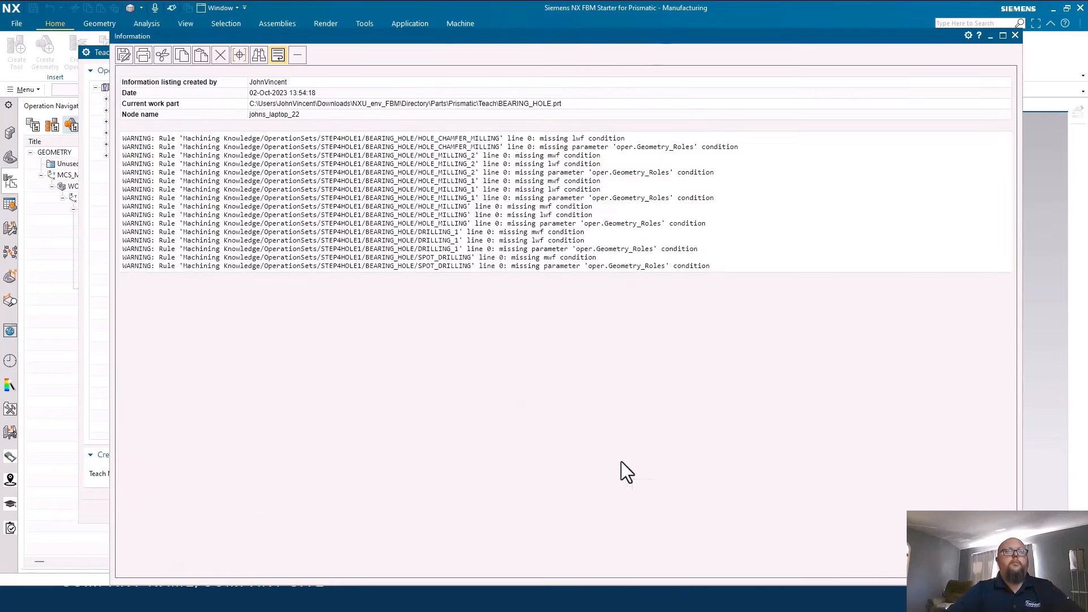
left_click(1015, 36)
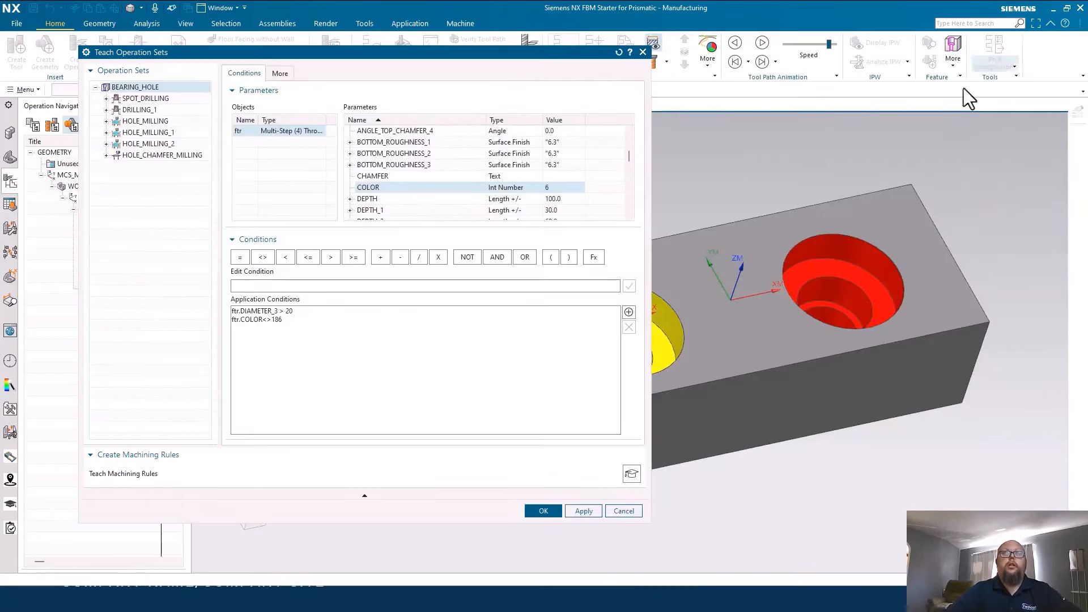
left_click(541, 510)
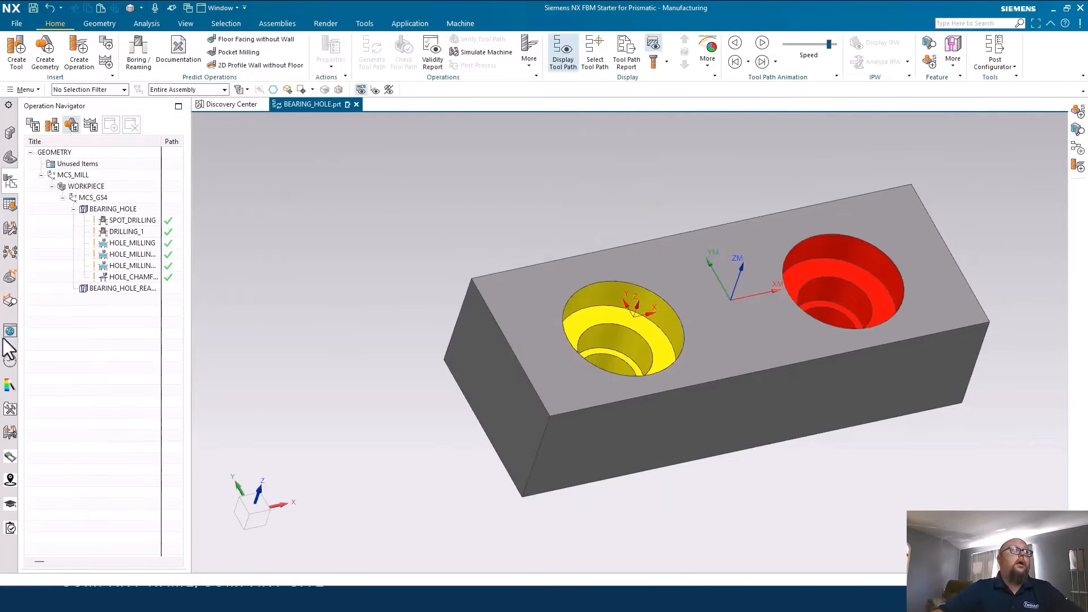
Step: Open the Bearing_Hole_Test part from the prismatic test parts and show its operation tree
left_click(10, 528)
left_click(73, 220)
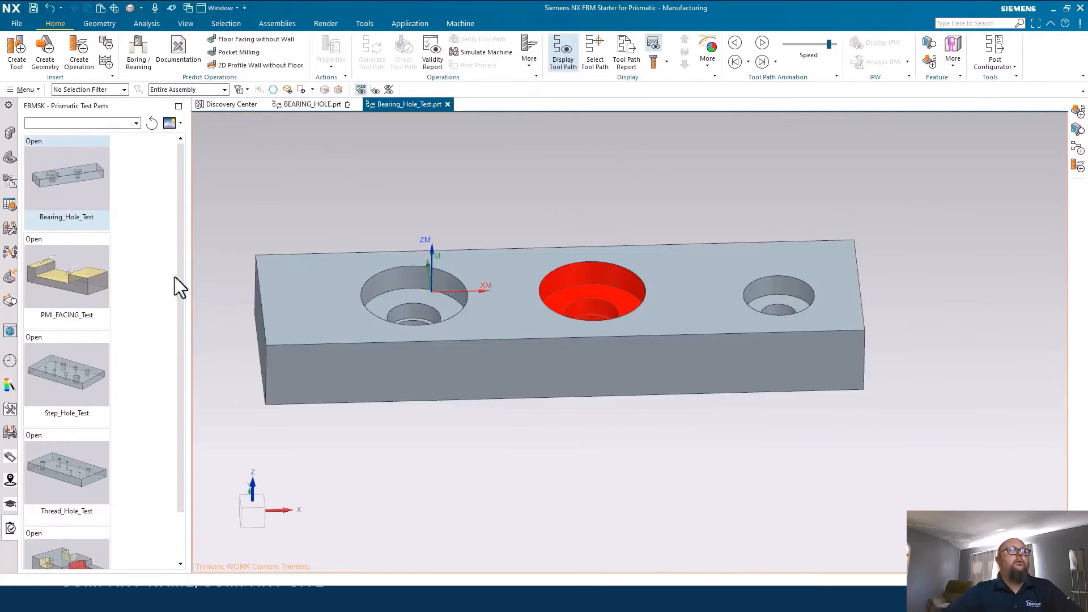
left_click(11, 182)
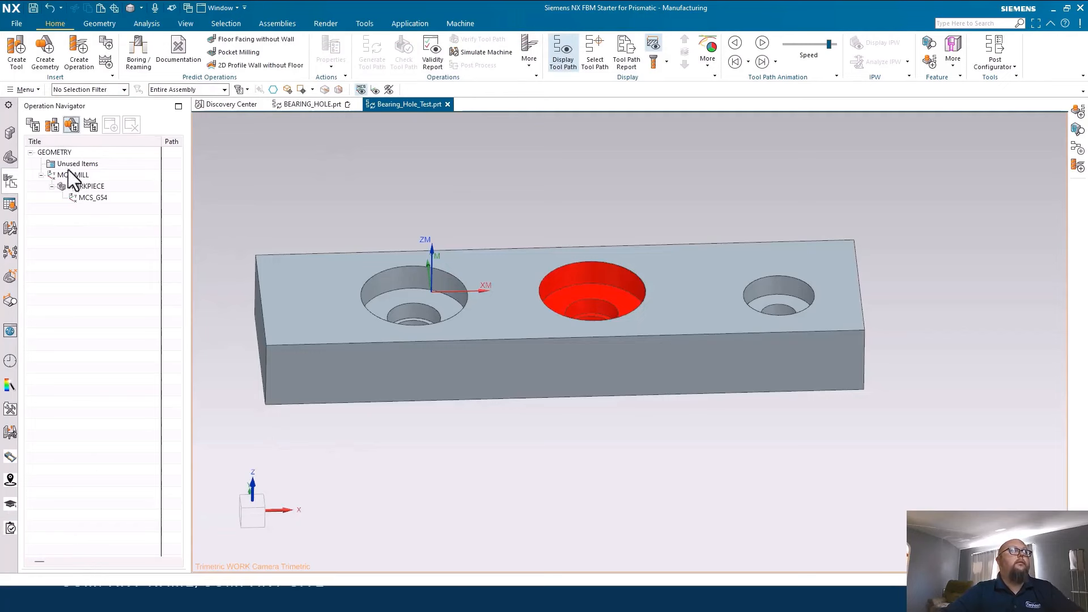
Step: Find the machining features of the Bearing_Hole_Test part using Parametric Recognition
left_click(12, 204)
right_click(73, 171)
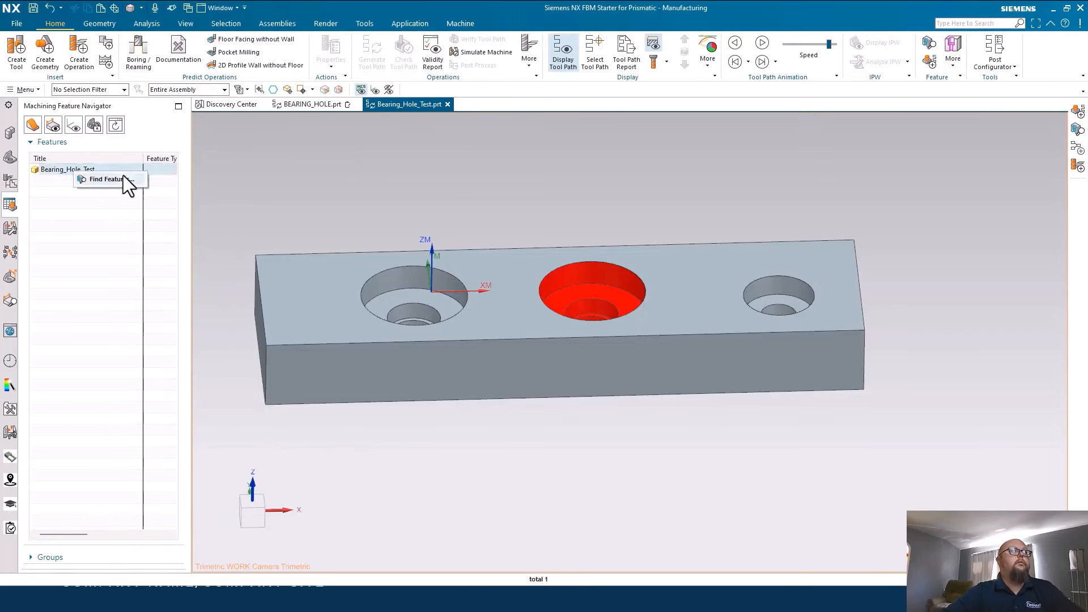
left_click(122, 179)
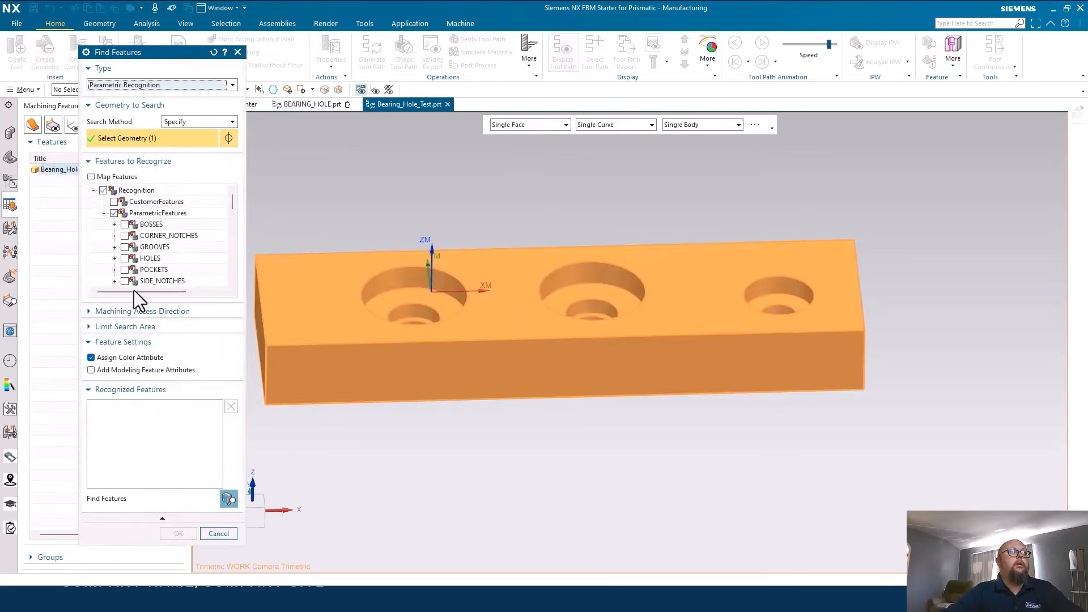
left_click(229, 499)
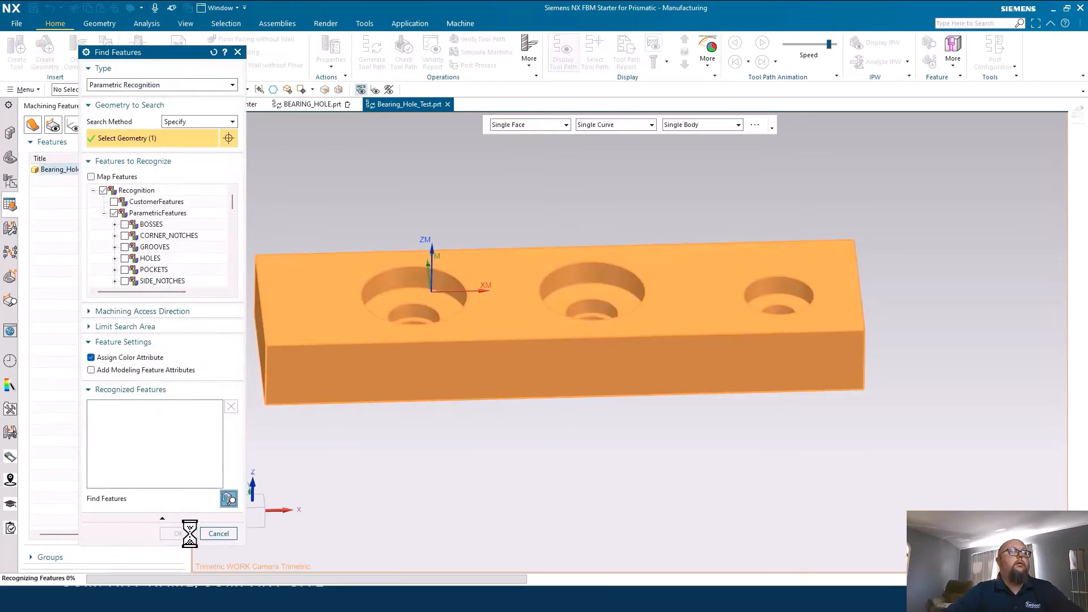
left_click(176, 533)
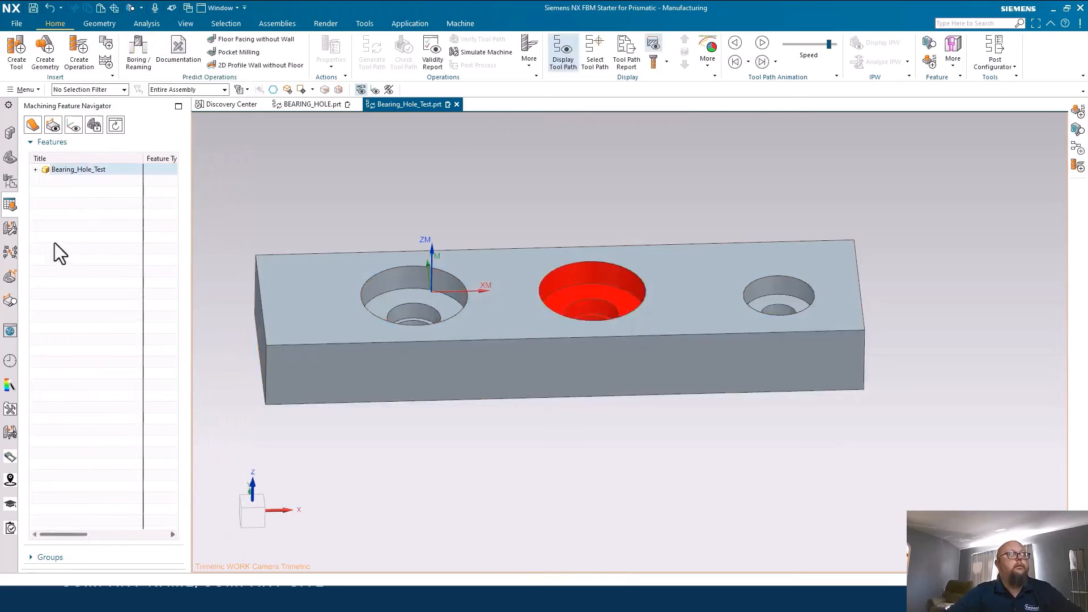
Step: Create a rule-based feature process with automatic geometry location for all three recognized multi-step through holes
left_click(35, 168)
left_click(67, 180)
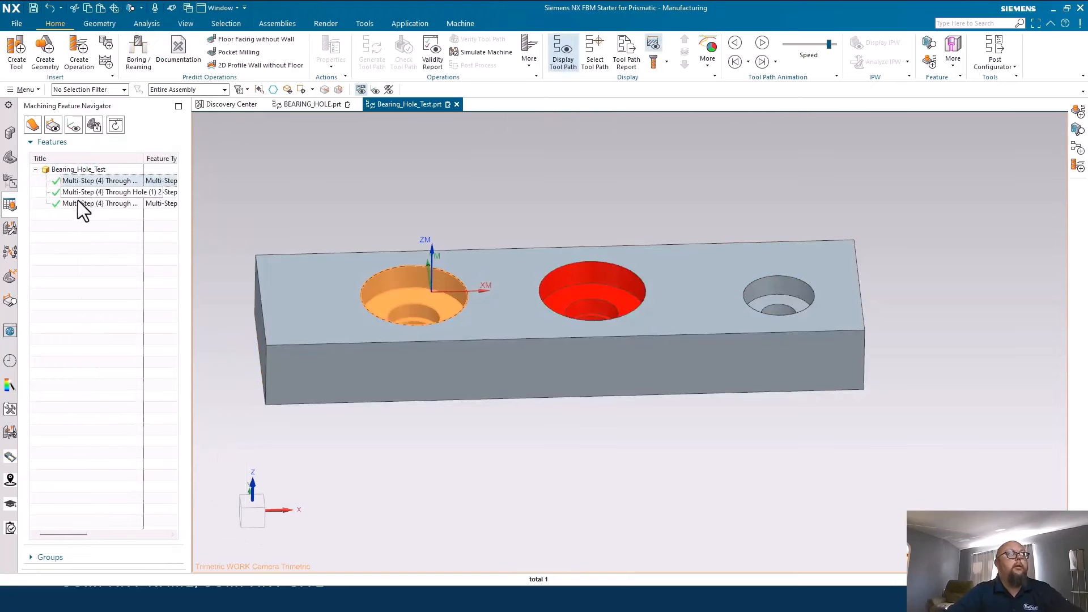
left_click(77, 203, "shift")
right_click(77, 202)
left_click(126, 224)
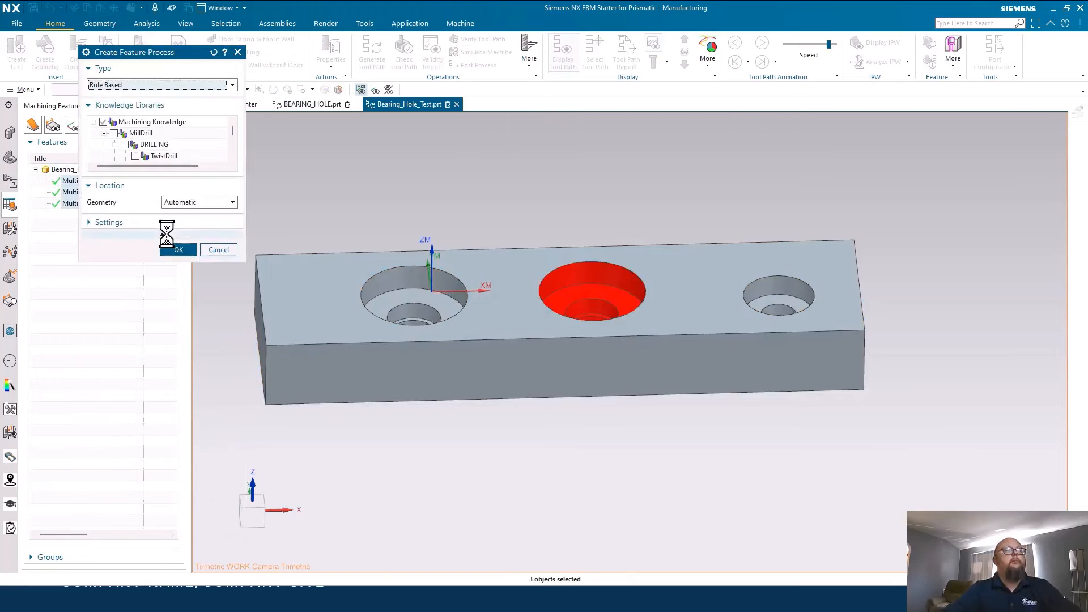
left_click(178, 250)
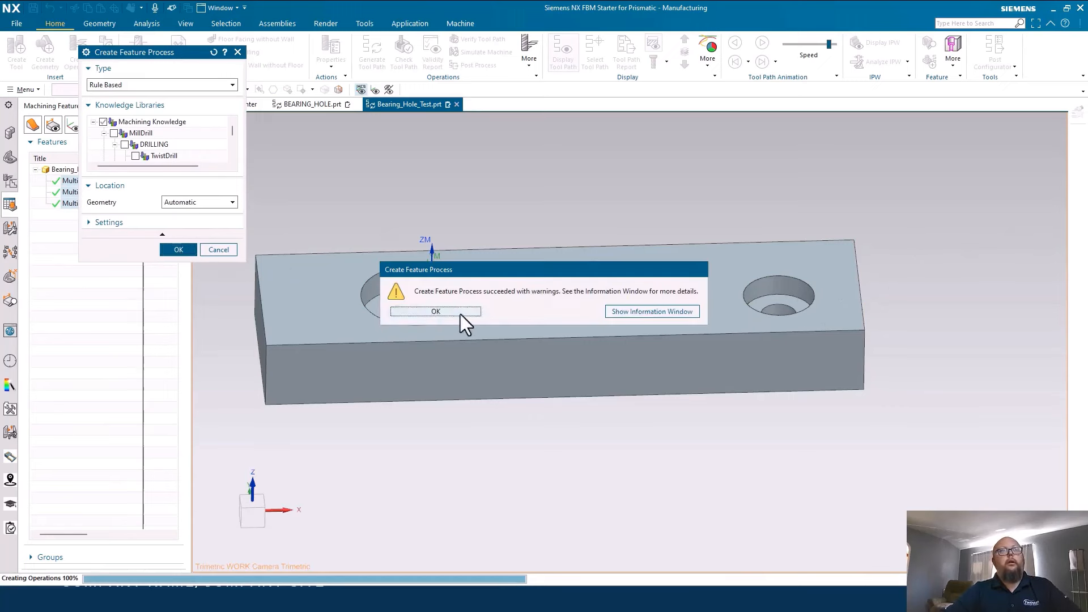
left_click_drag(498, 269, 485, 346)
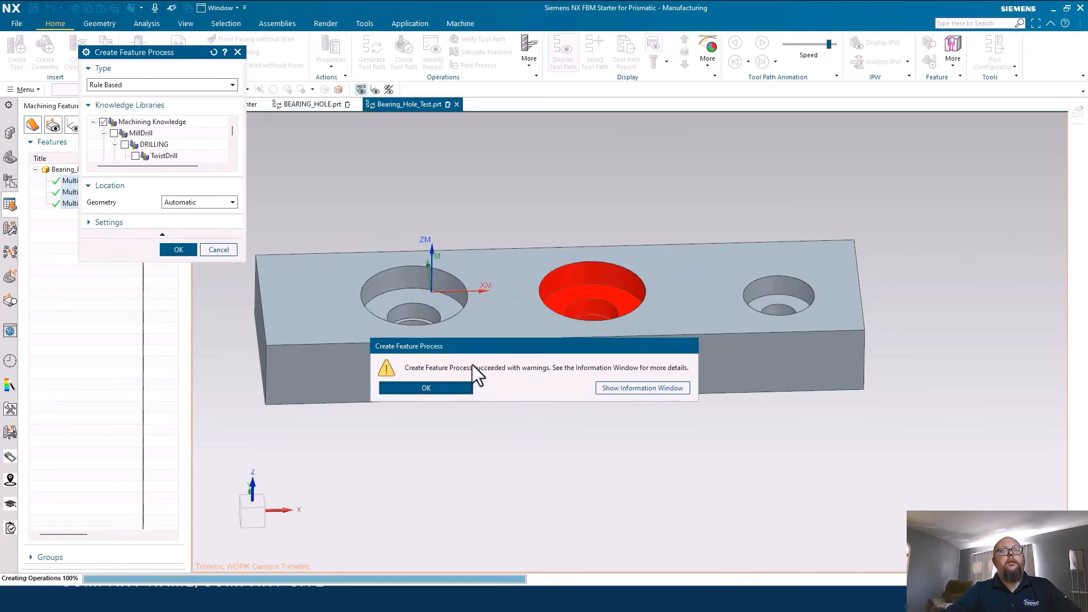
left_click(451, 388)
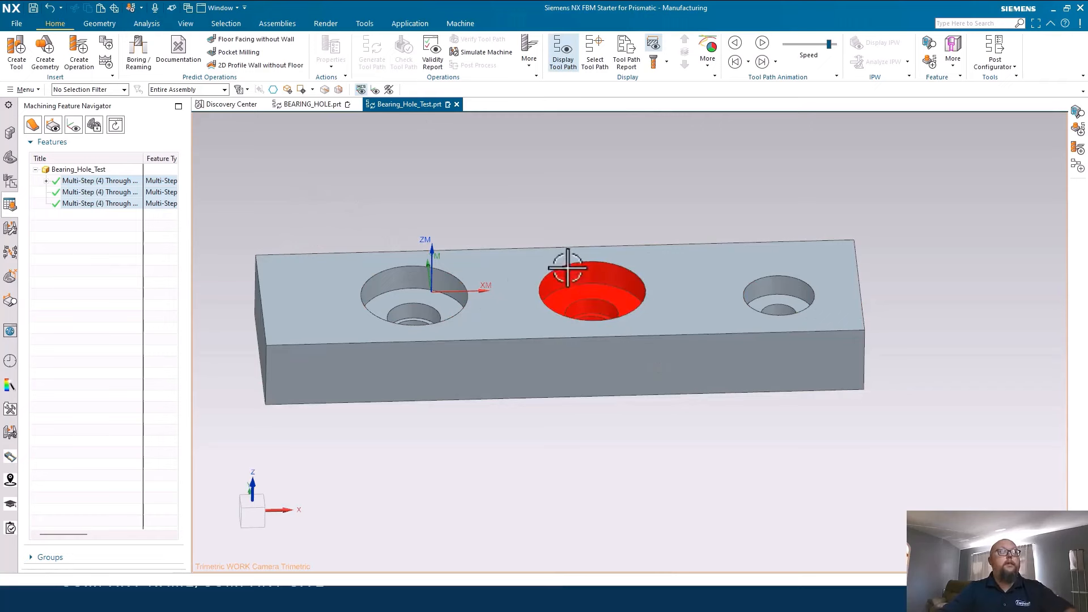
Step: Generate the tool paths for the whole PROGRAM group in program order and accept them
left_click(10, 180)
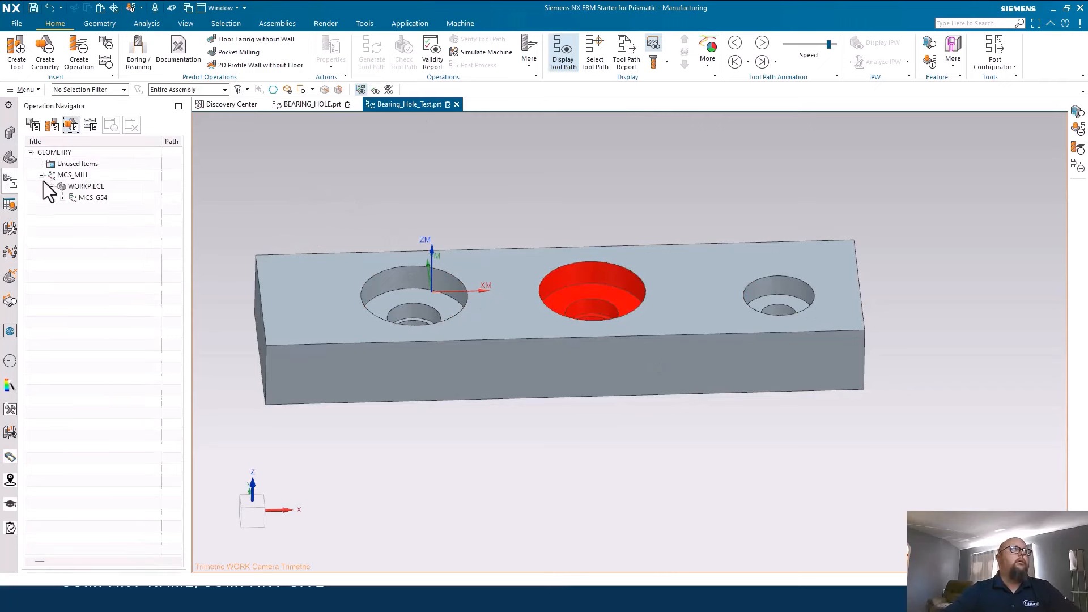
left_click(34, 126)
right_click(83, 179)
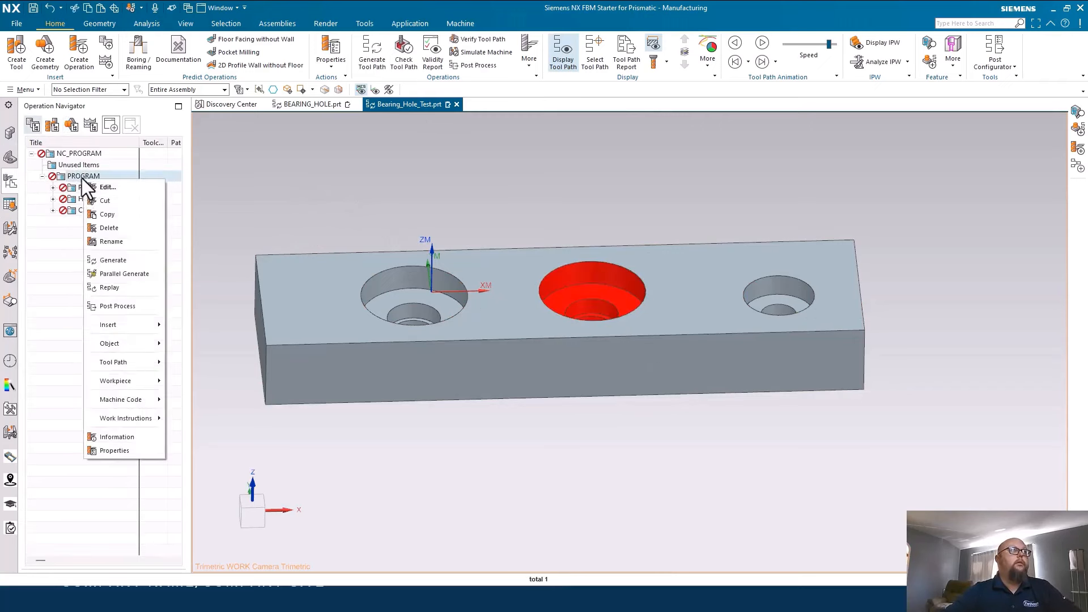
left_click(104, 260)
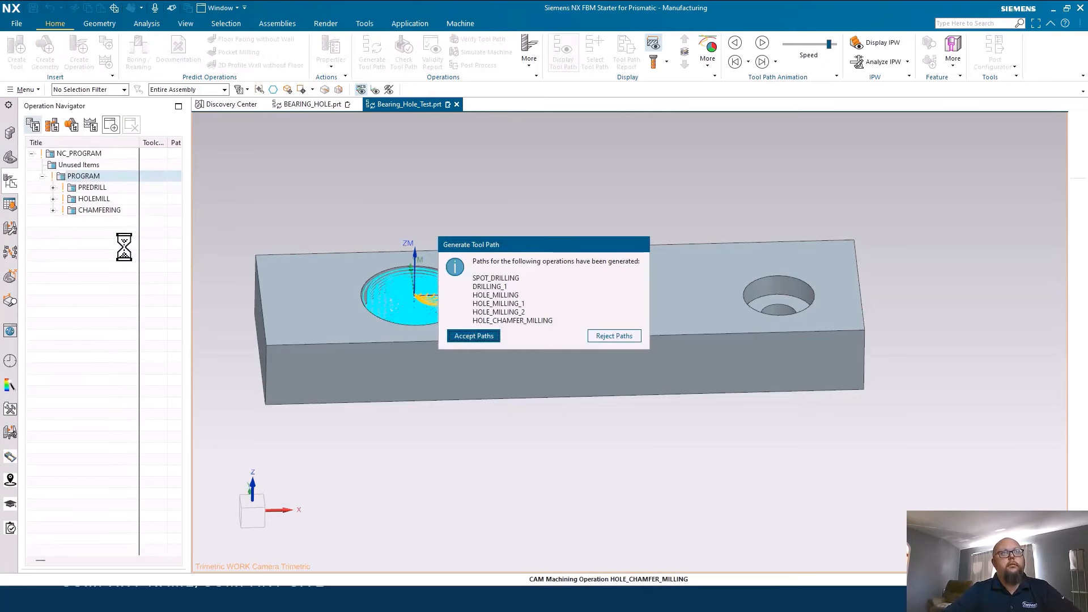
left_click_drag(503, 250, 483, 342)
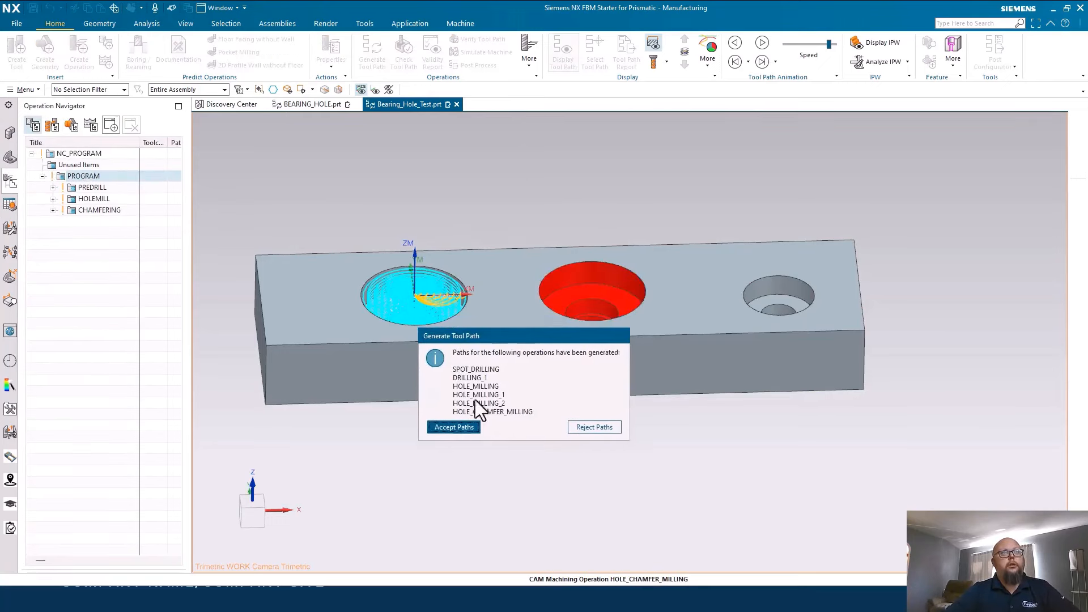
left_click(447, 429)
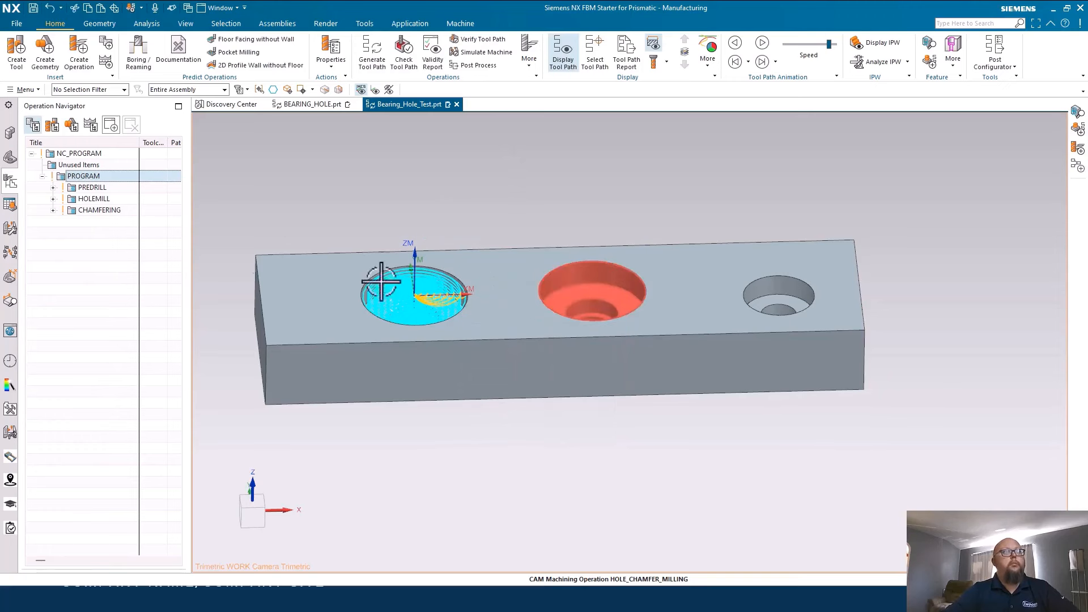
Step: Show the operations inside PREDRILL, HOLEMILL and CHAMFERING and display the SPOT_DRILLING tool path
left_click(52, 187)
left_click(53, 221)
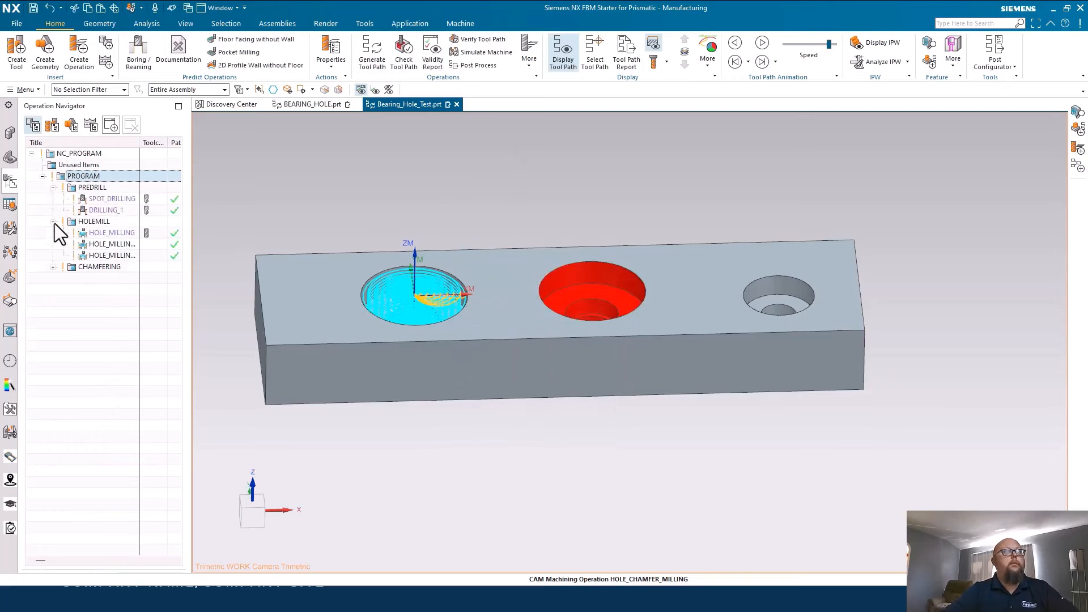
left_click(52, 266)
left_click(110, 199)
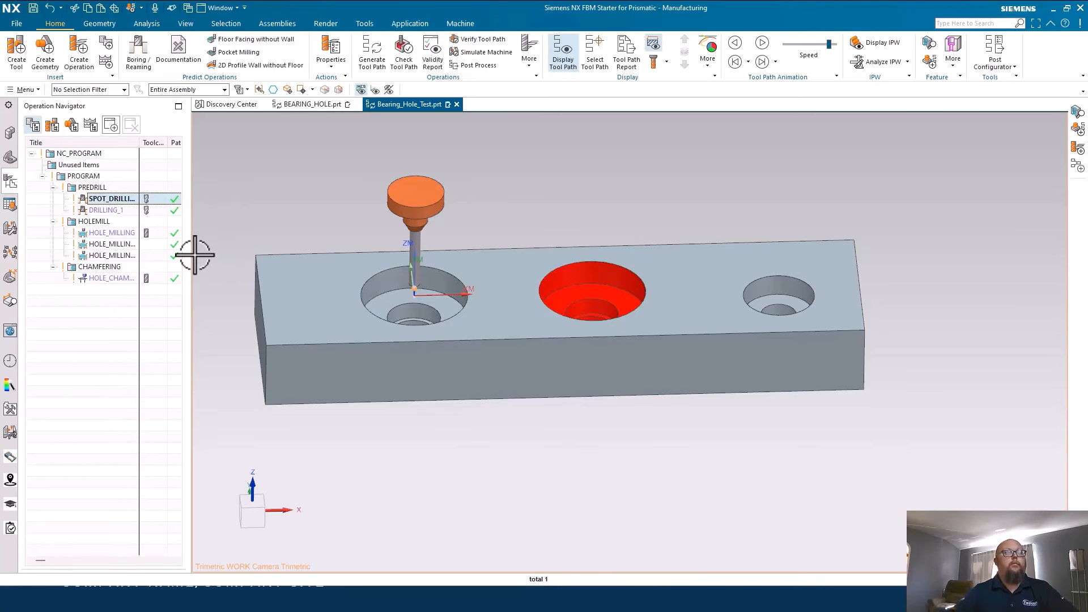
Step: Display the tool paths of the operations following SPOT_DRILLING, through the chamfering operation, to check them on the first hole
key("Down")
key("Down")
key("Down")
key("Down")
key("Down")
key("Down")
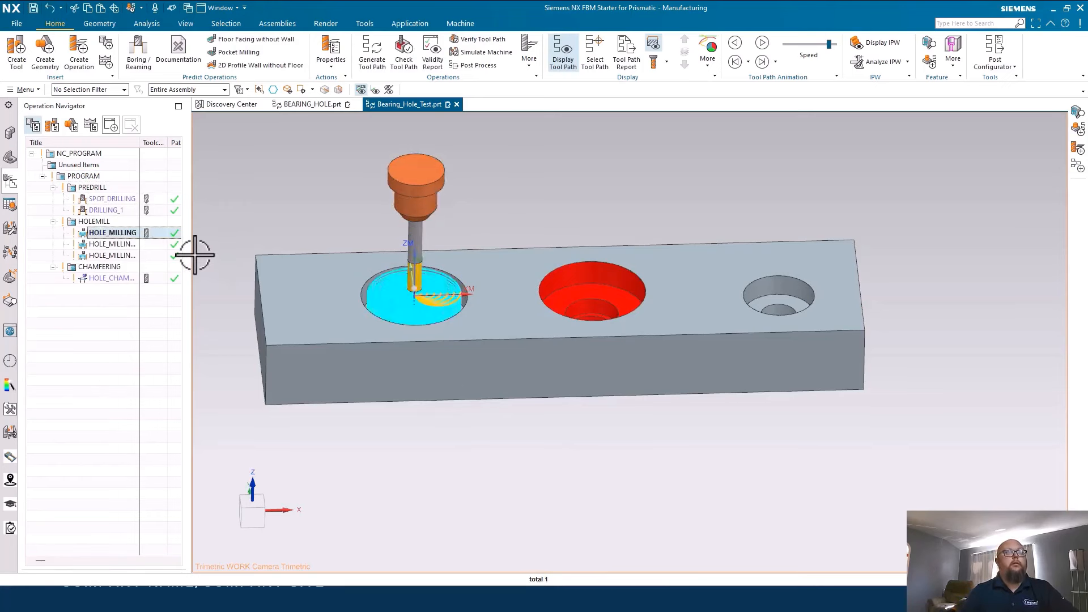
key("Down")
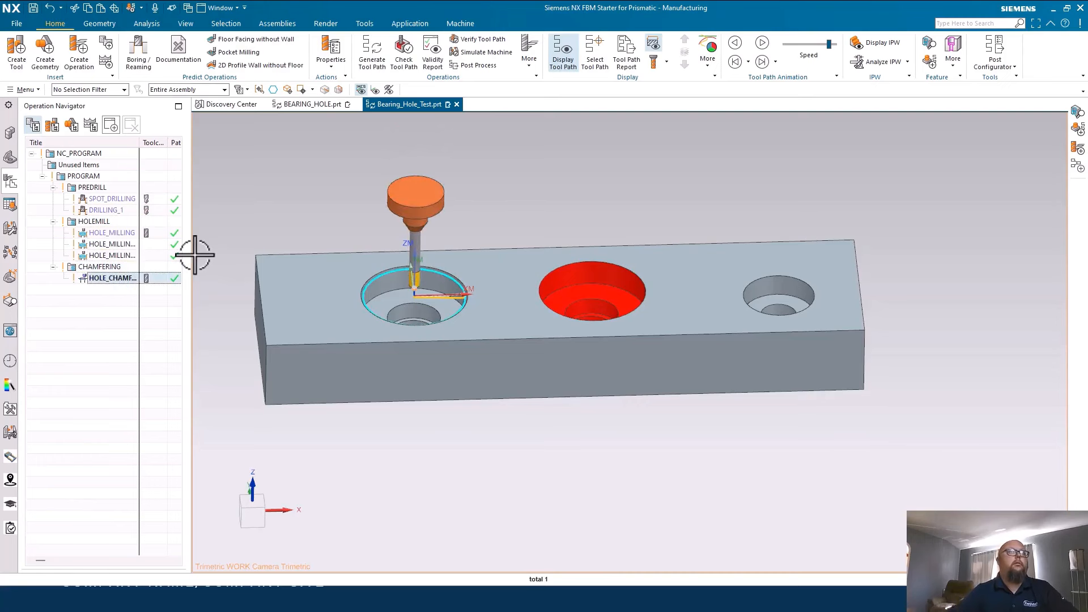
left_click(97, 416)
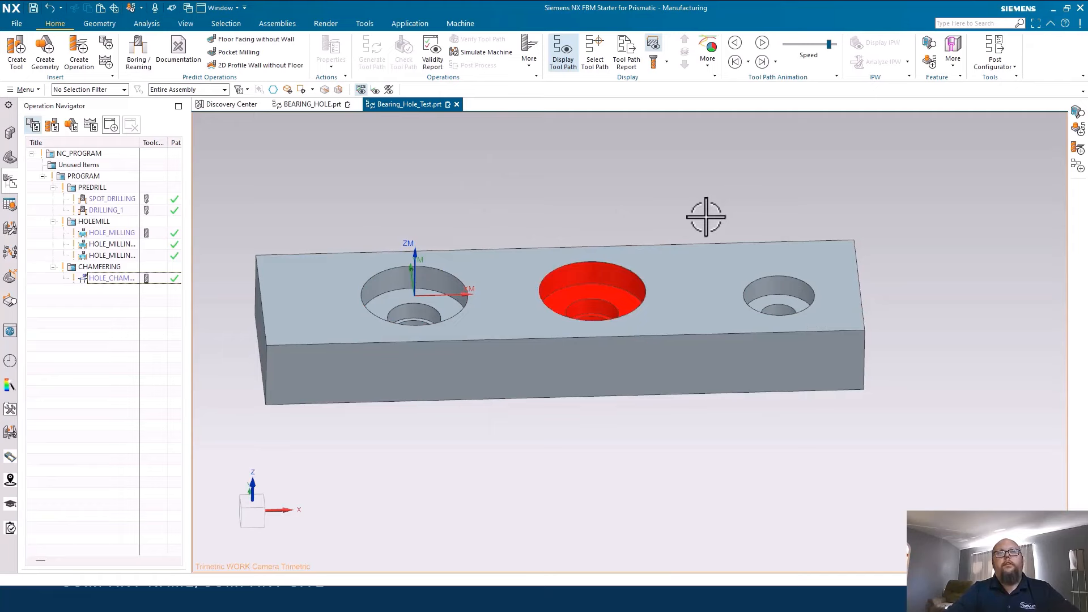
Step: Inspect the red hole and close the Bearing_Hole_Test part without saving it
middle_click_drag(680, 244, 630, 315)
scroll(567, 314, "up", 2)
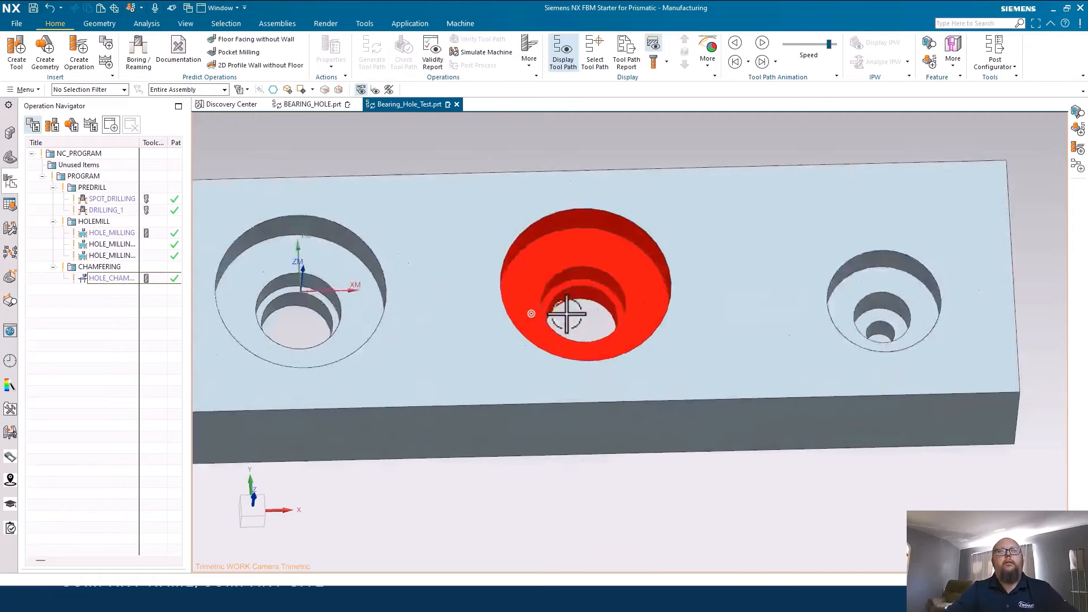
scroll(564, 287, "up", 1)
scroll(567, 287, "down", 3)
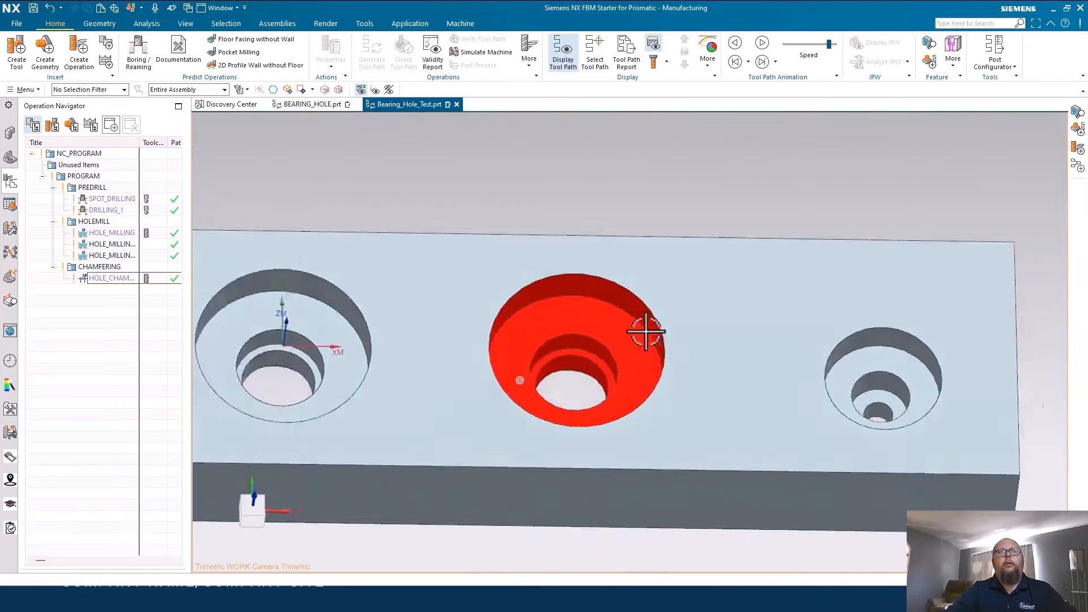
scroll(646, 331, "down", 2)
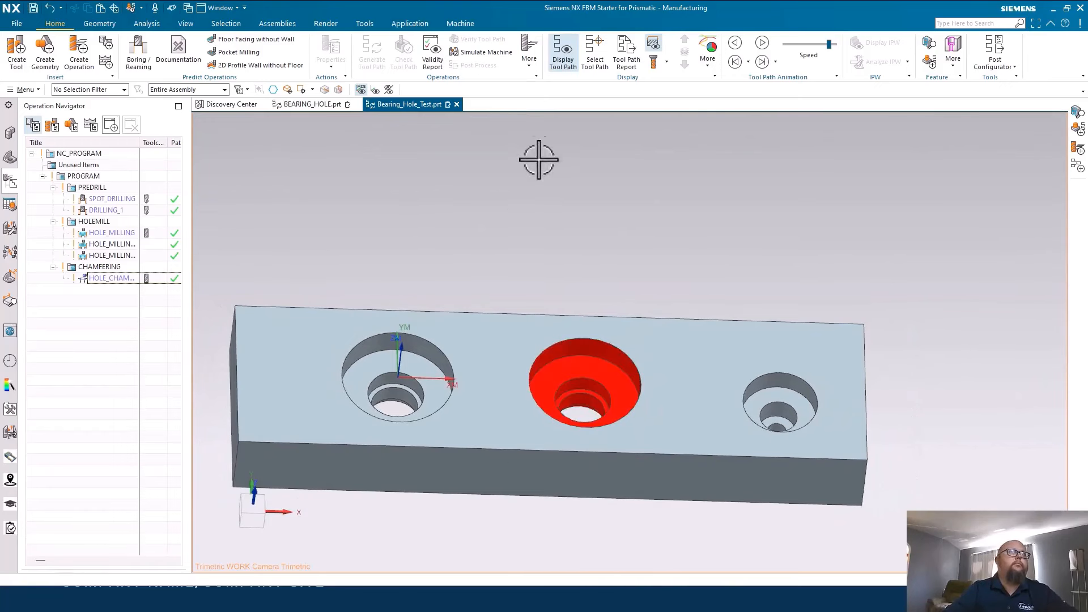
left_click(457, 105)
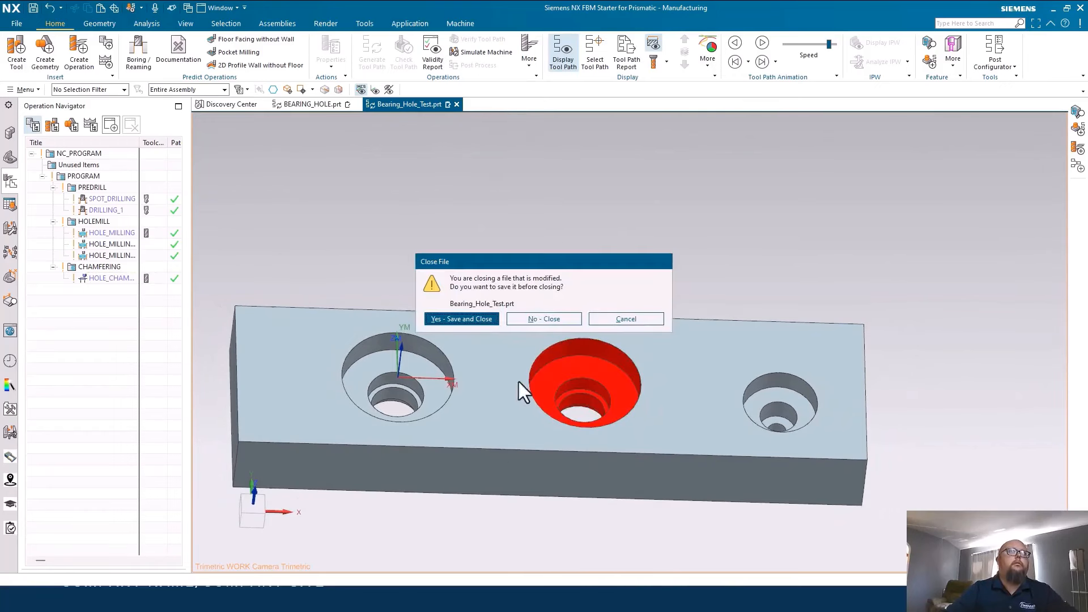
left_click(546, 321)
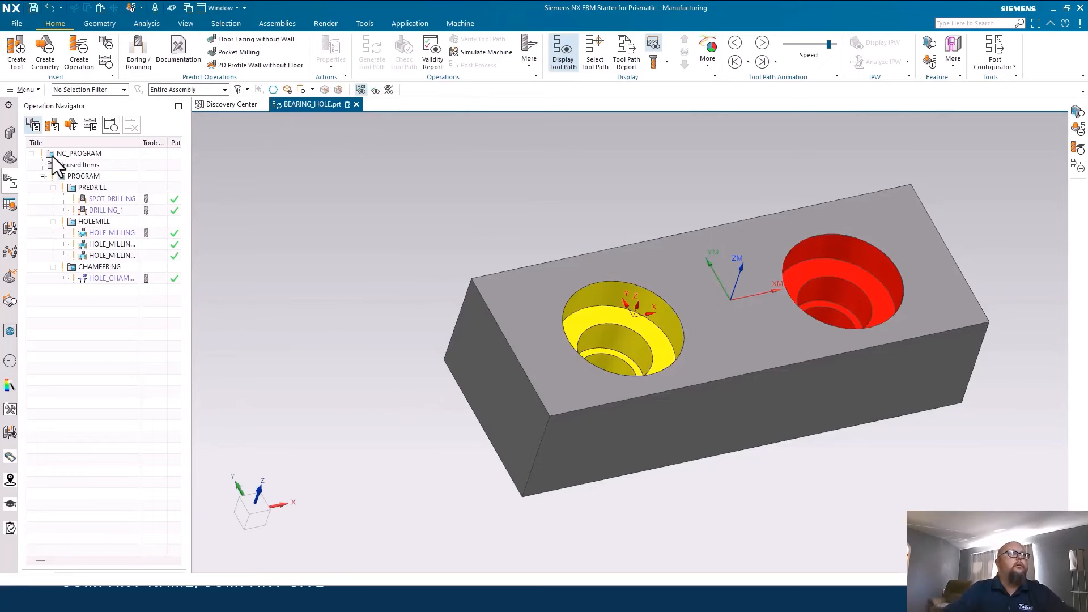
Step: Copy all six operations under BEARING_HOLE in the geometry view and paste them inside the red hole's geometry group
left_click(71, 125)
left_click(123, 221)
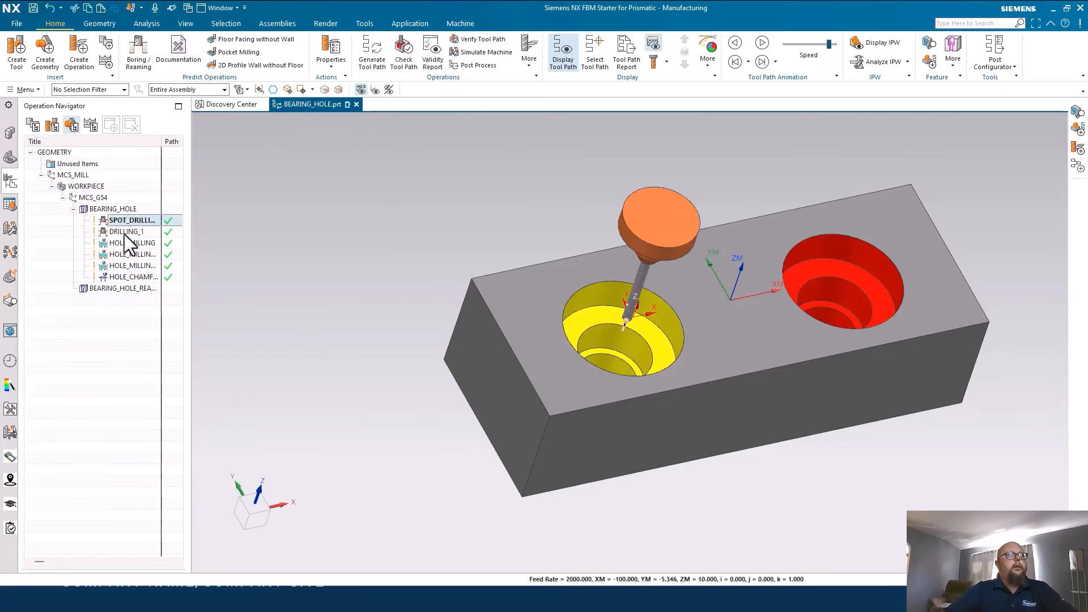
left_click(128, 276, "shift")
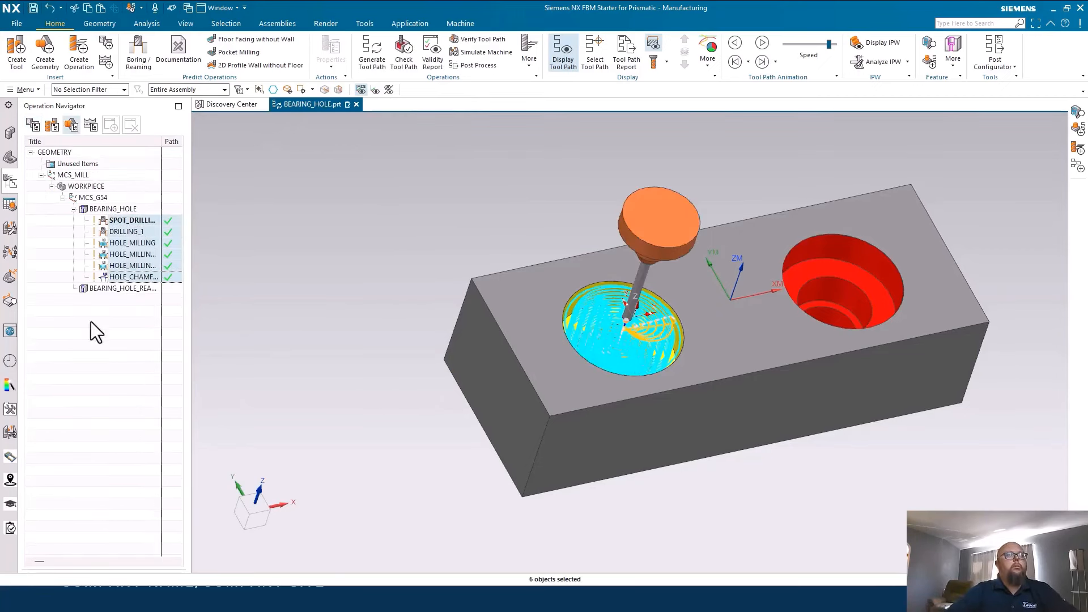
right_click(136, 226)
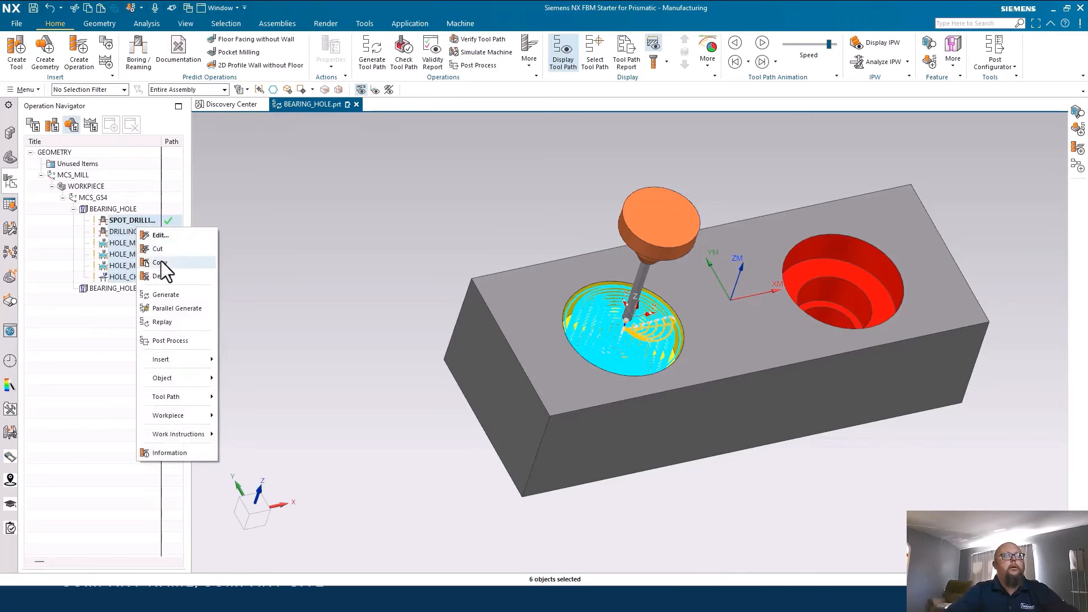
key("Escape")
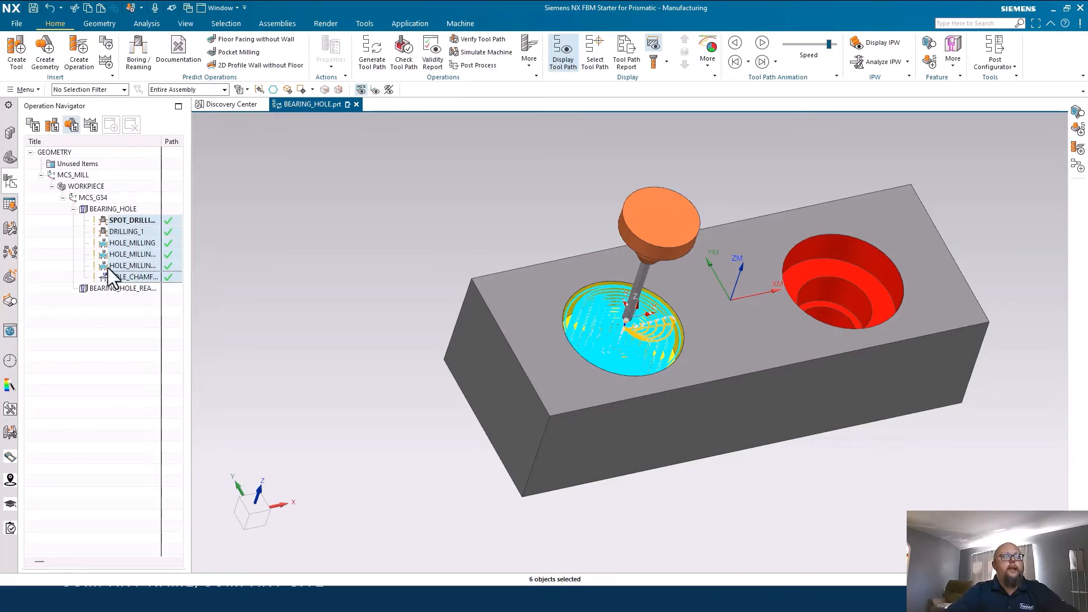
right_click(136, 291)
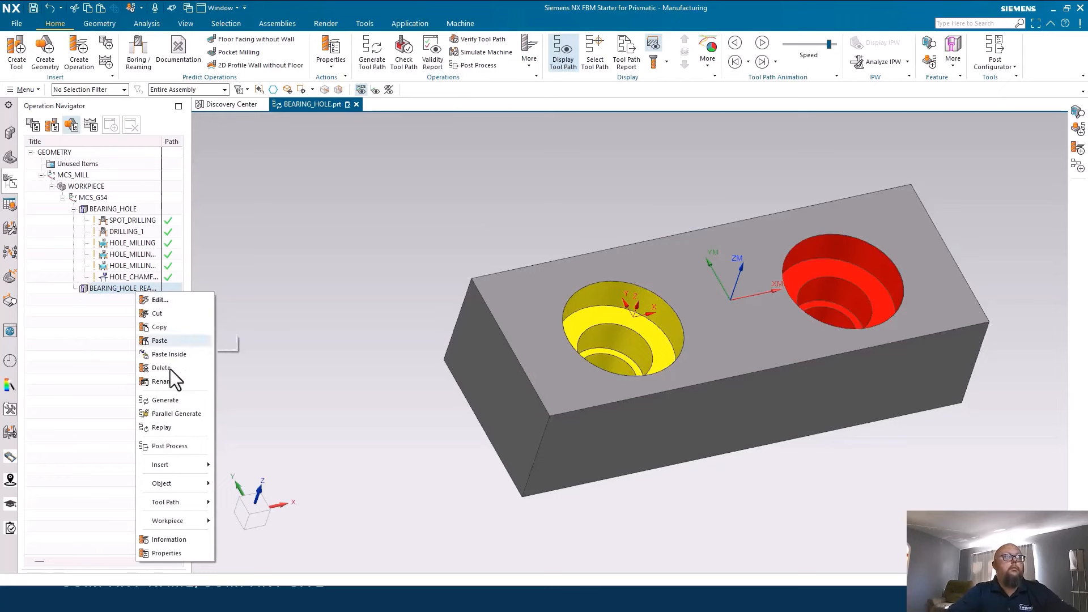
left_click(173, 355)
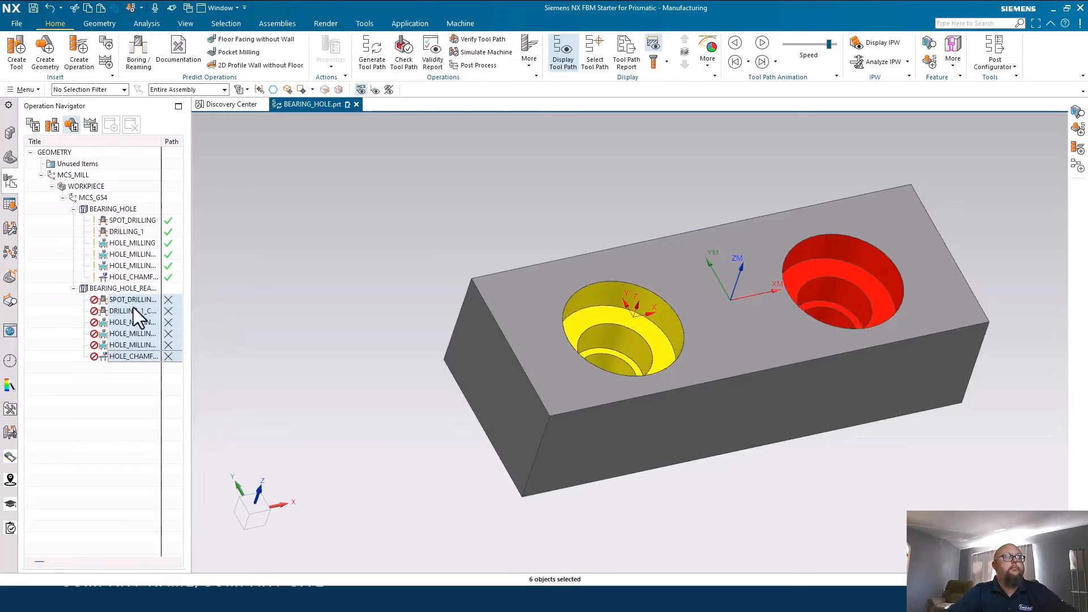
Step: Generate the tool paths of all copied operations in the red hole's geometry group and accept them
right_click(135, 290)
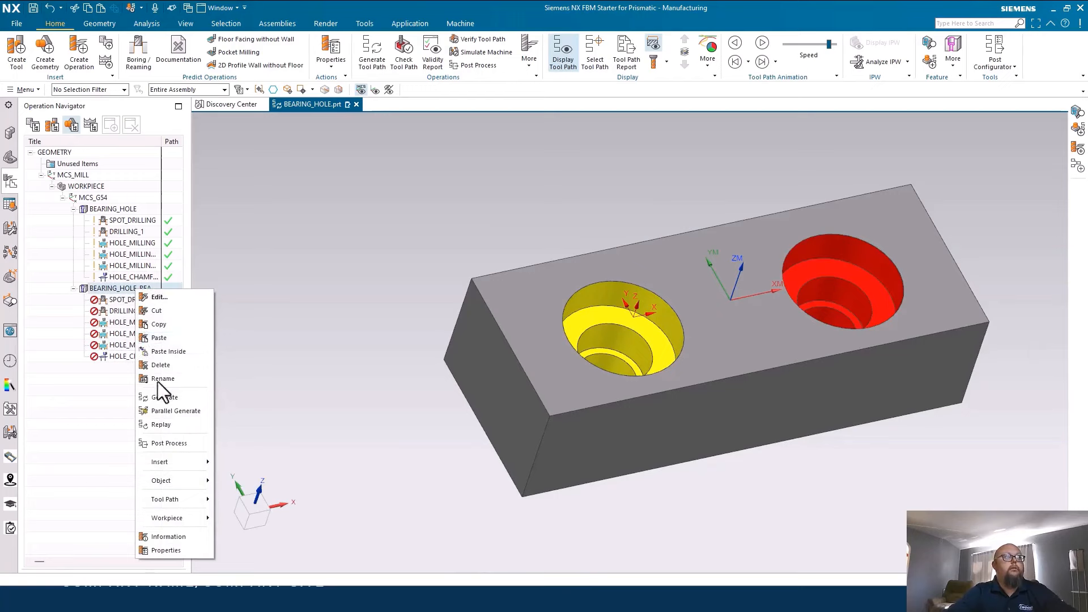
left_click(164, 398)
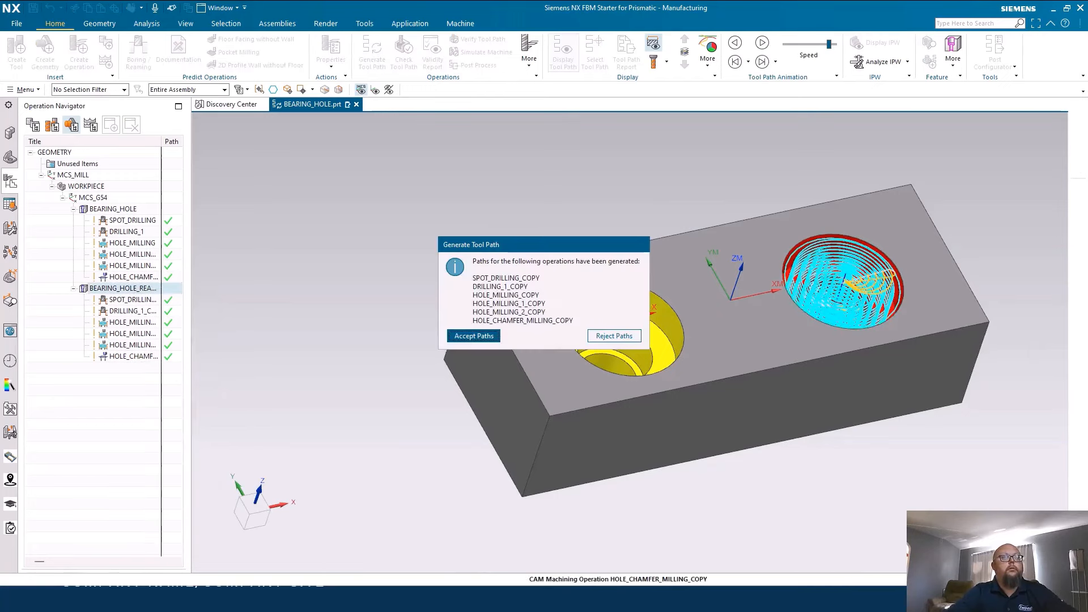
left_click(473, 336)
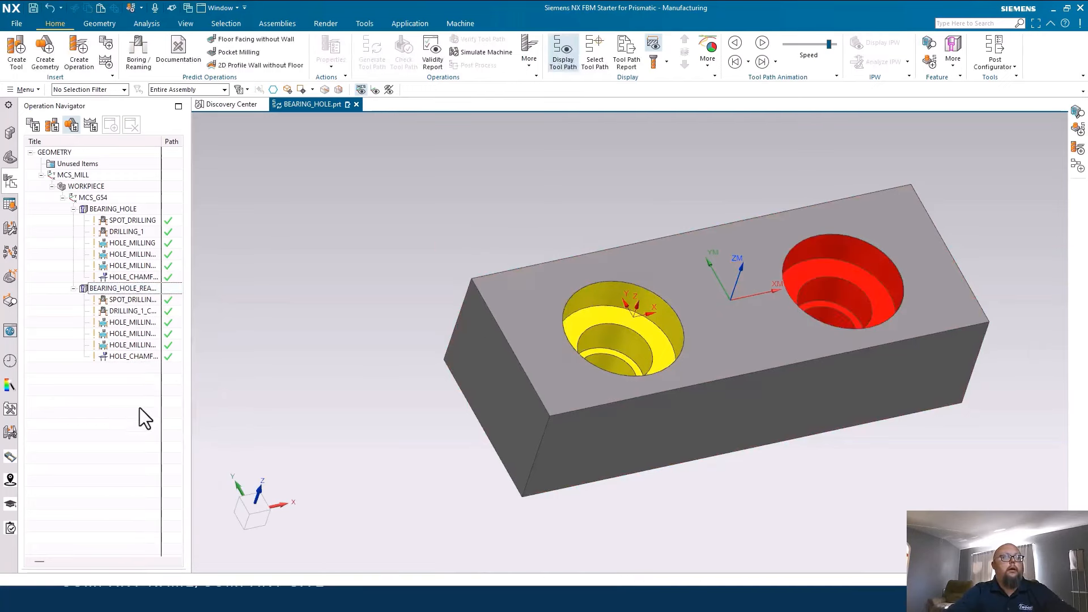
Step: Set the part side stock of HOLE_MILLING_2_COPY to 0.1 and regenerate the tool paths of it and HOLE_CHAMFER_MILLING_COPY
left_click(141, 351)
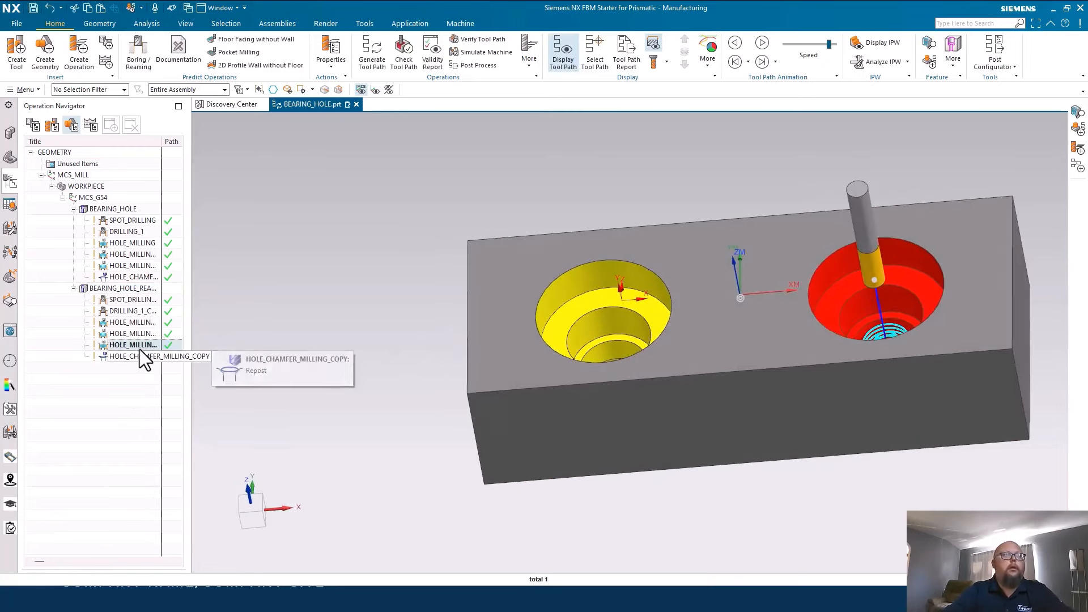
double_click(134, 346)
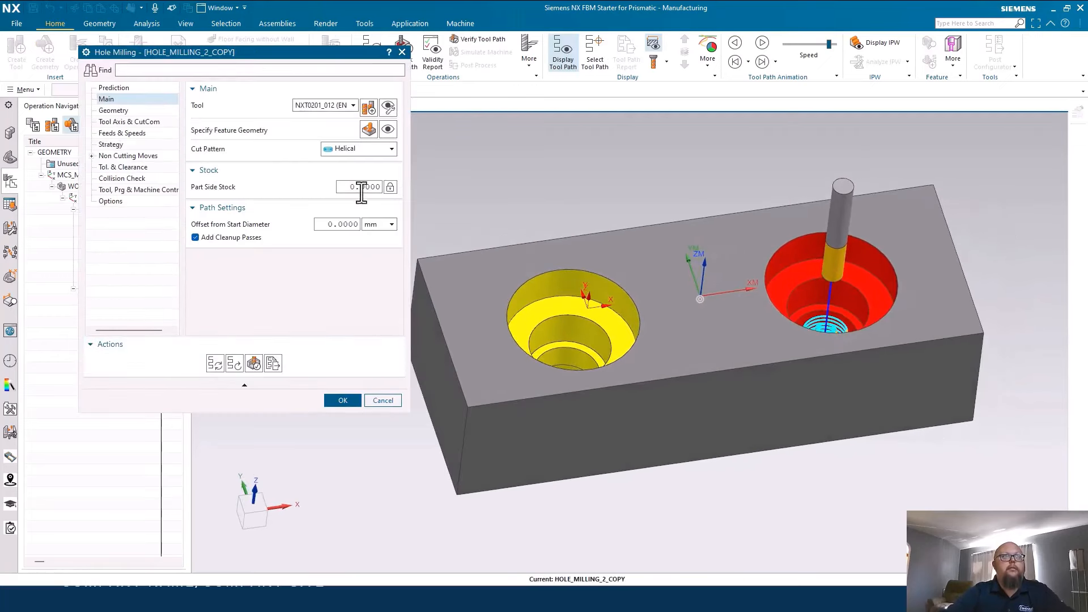
left_click(360, 187)
type("1")
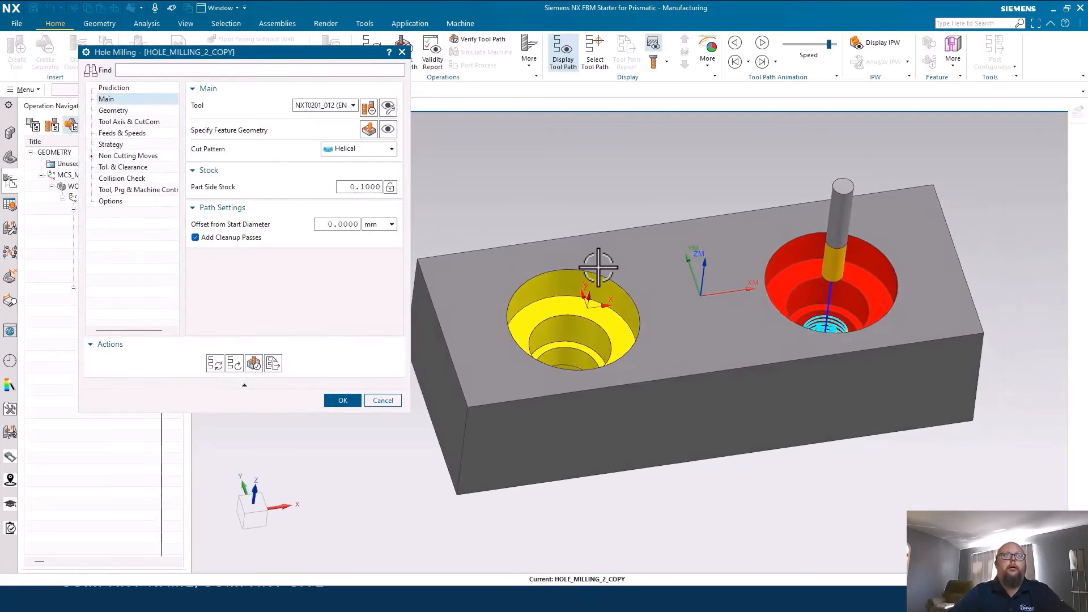
scroll(870, 335, "up", 5)
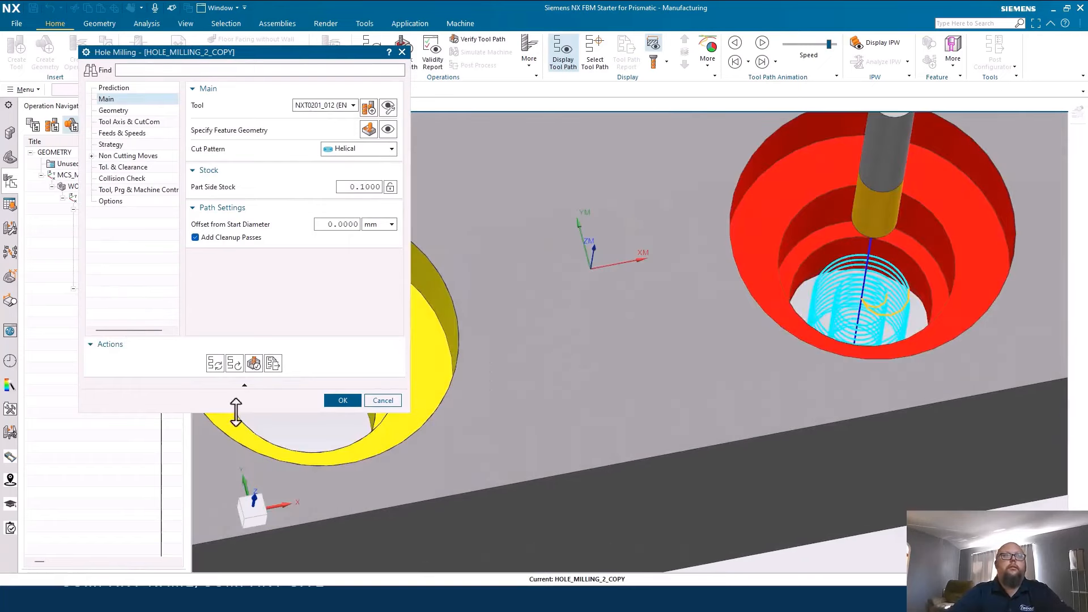
left_click(216, 361)
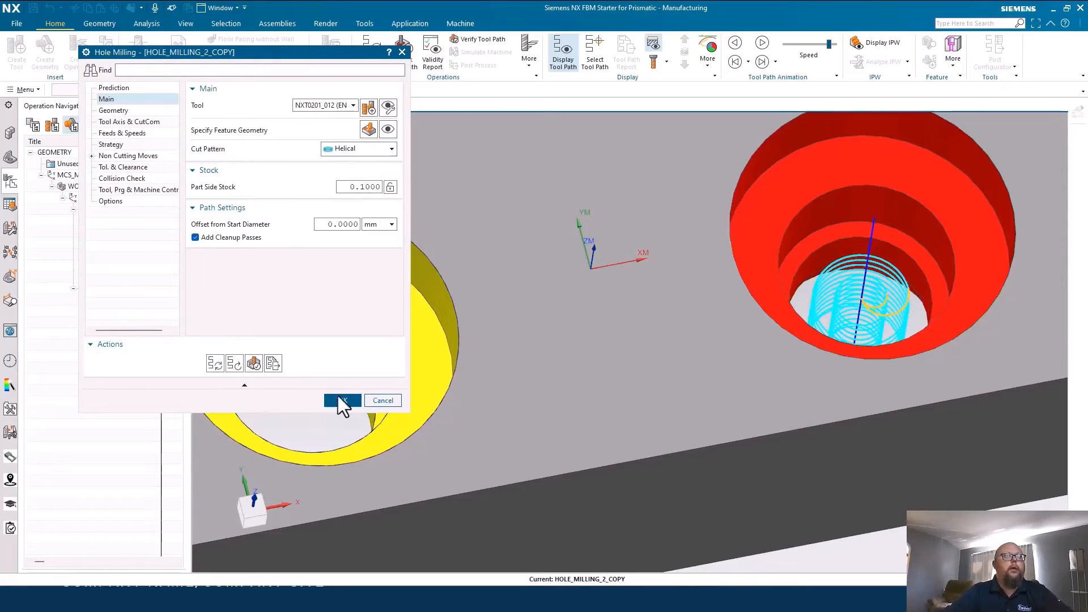
left_click(344, 401)
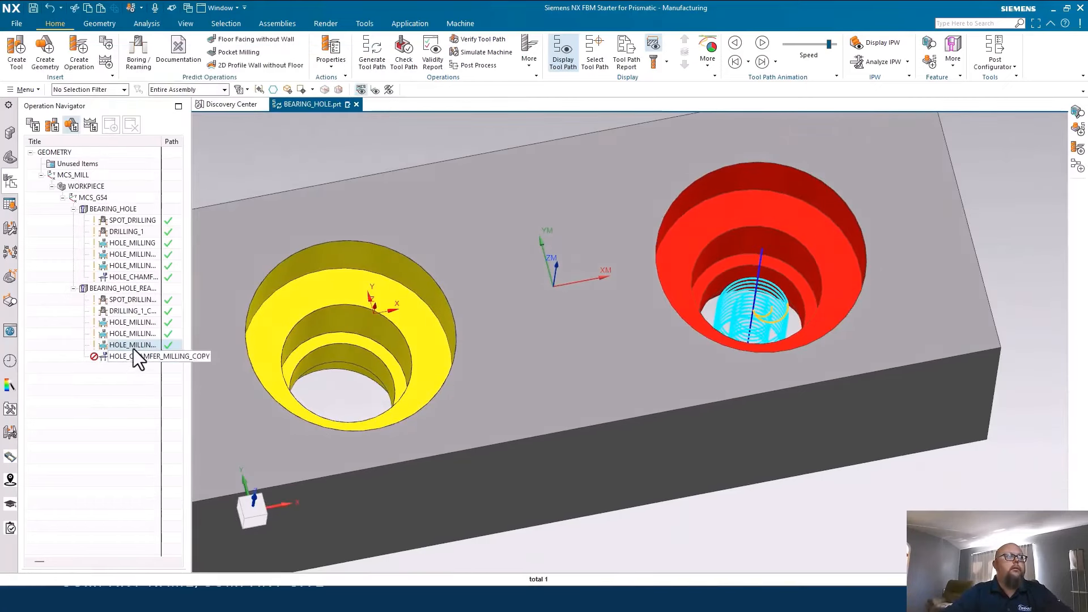
right_click(136, 359)
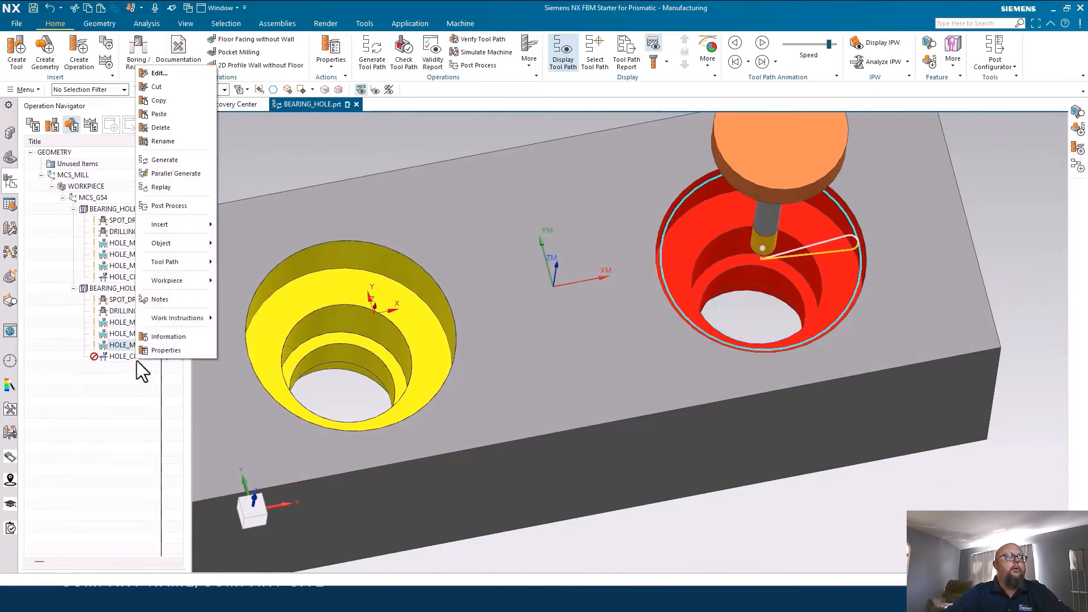
left_click(183, 161)
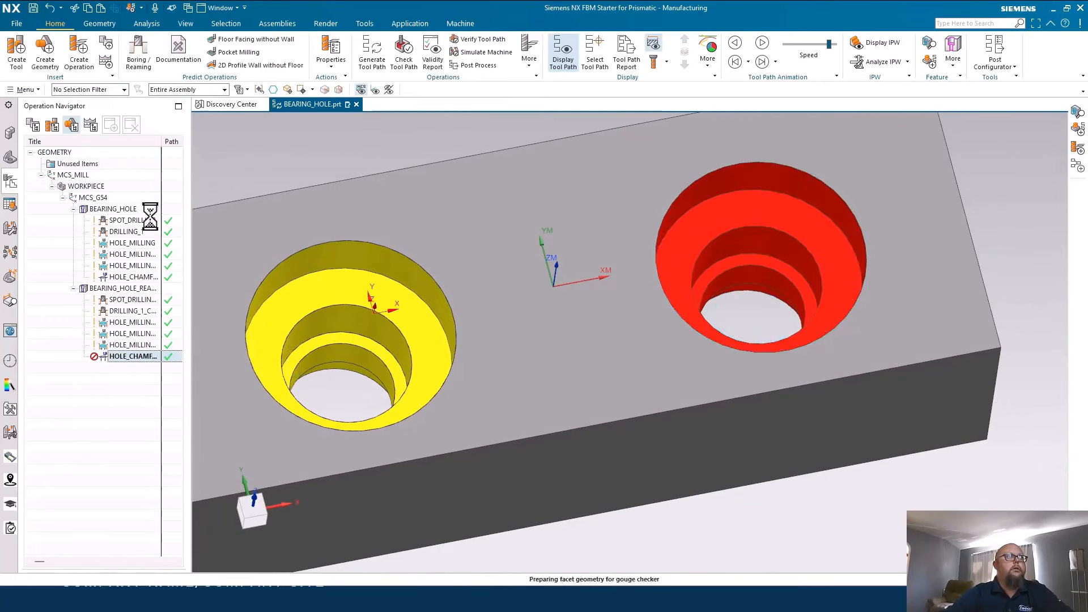
Step: Create a hole_making Boring / Reaming operation in PROGRAM, using the 50 mm reamer UGT0341_105 and the red hole's geometry group
left_click(83, 69)
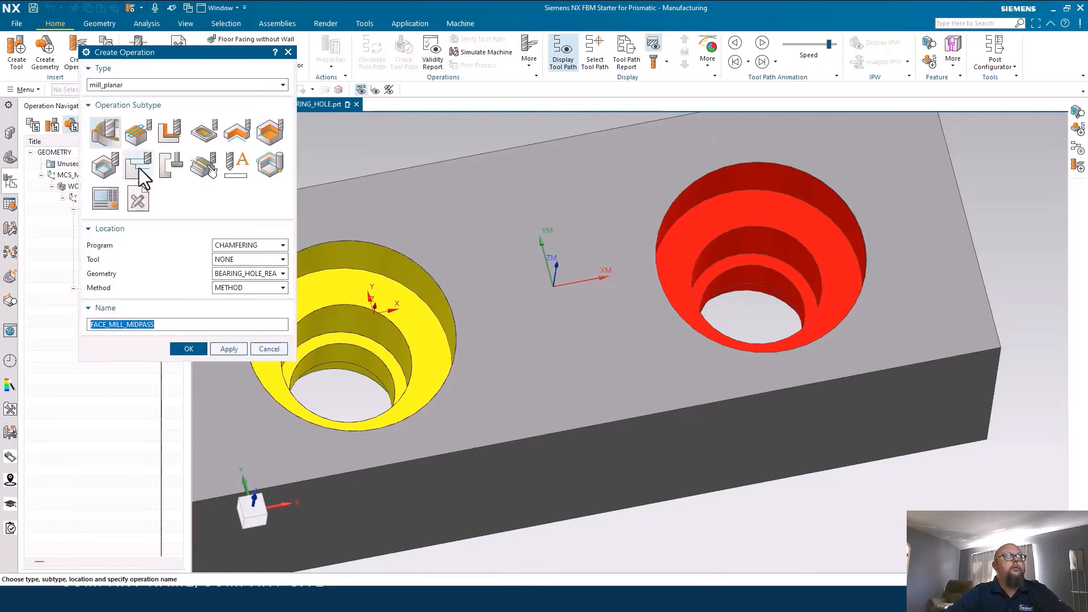
left_click(172, 85)
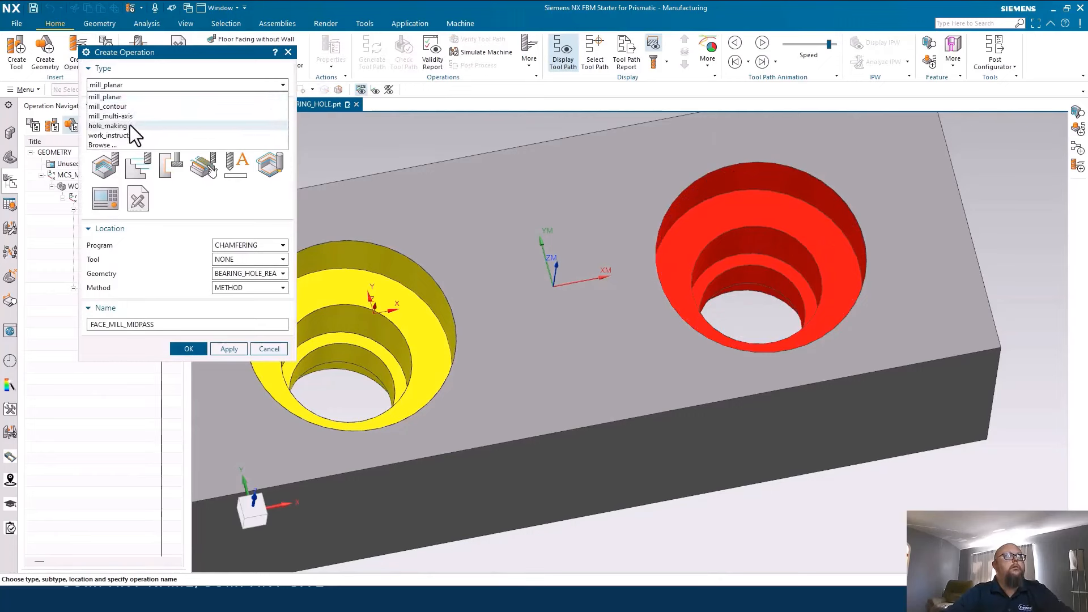
left_click(115, 127)
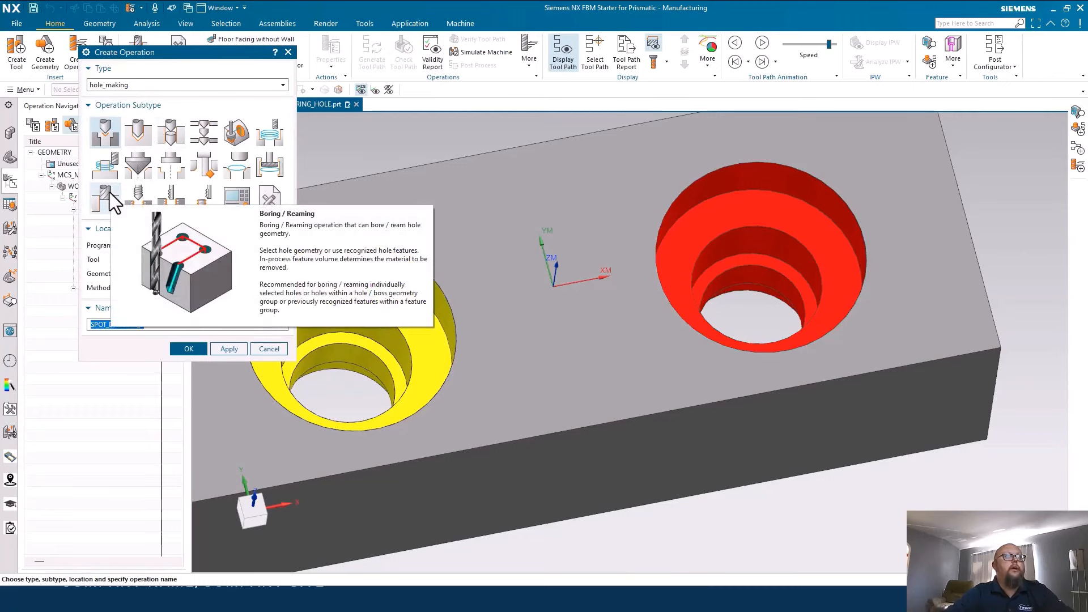
left_click(110, 195)
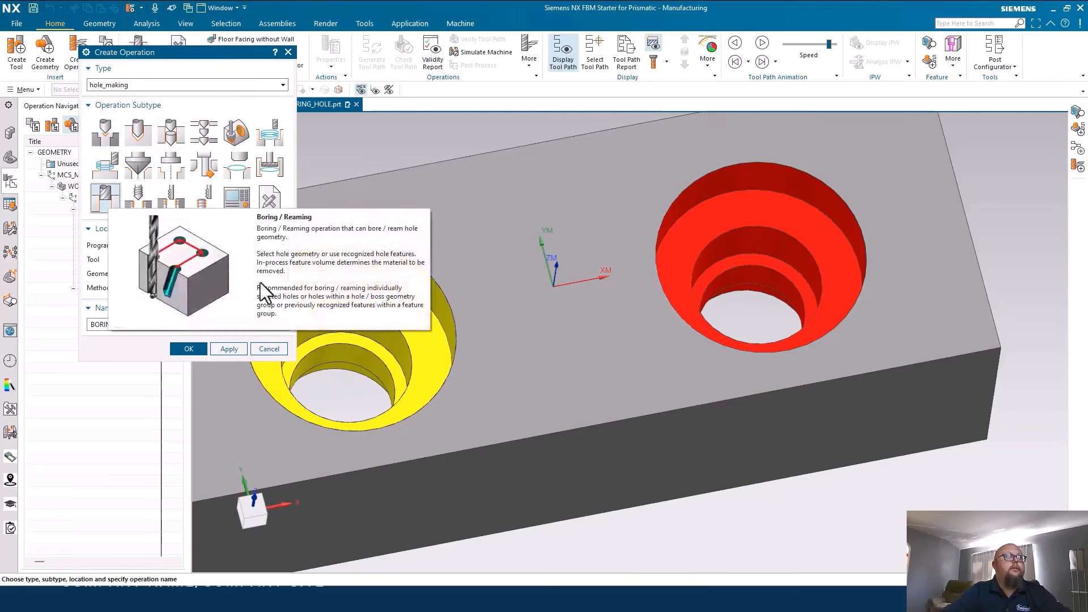
left_click(280, 247)
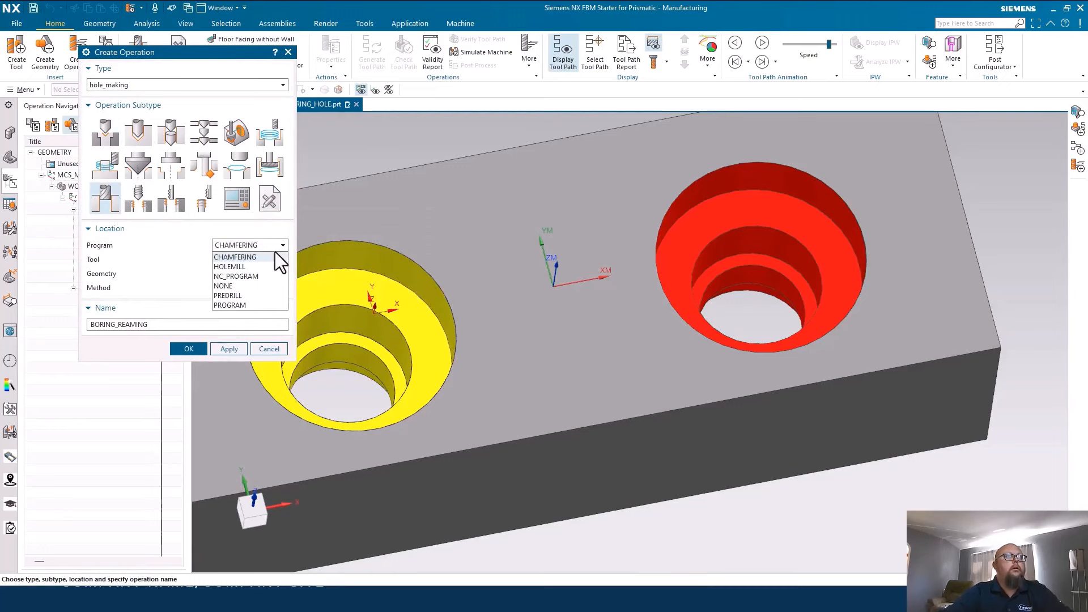
left_click(235, 305)
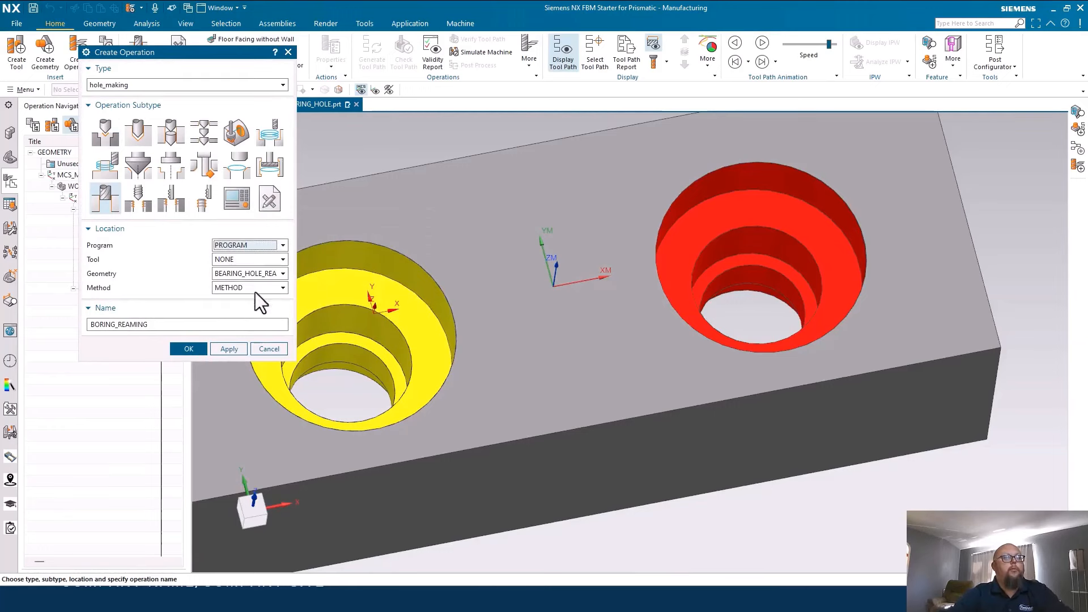
left_click(239, 258)
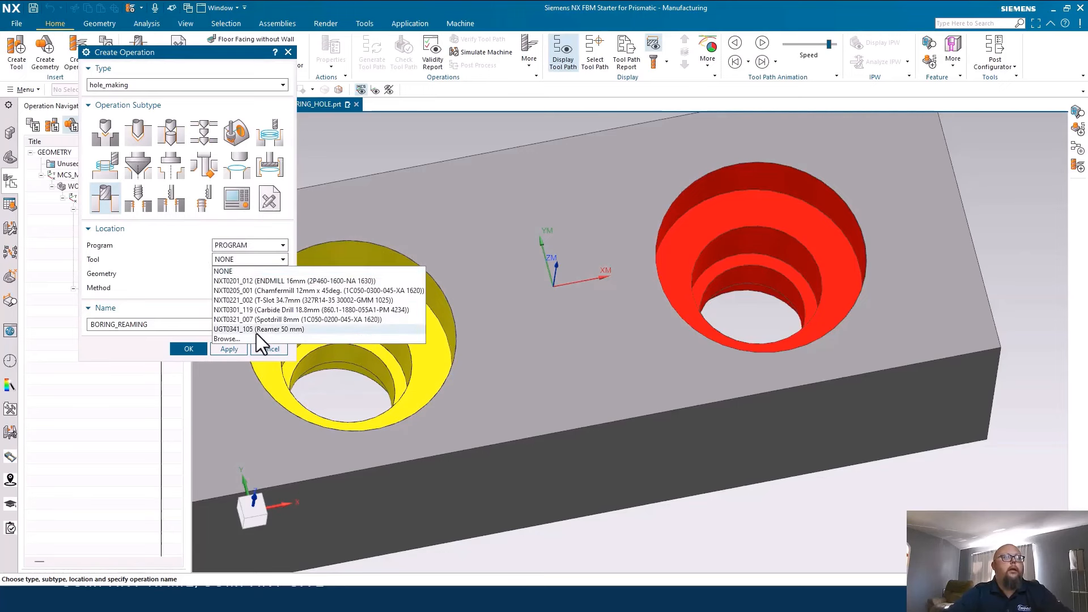
left_click(291, 329)
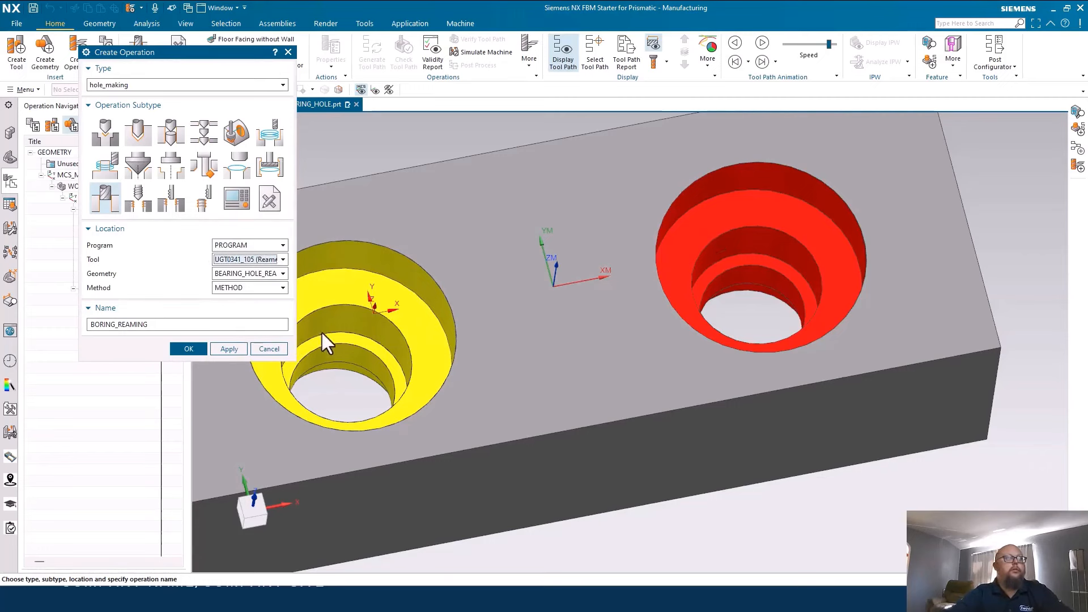
left_click(248, 274)
left_click(248, 278)
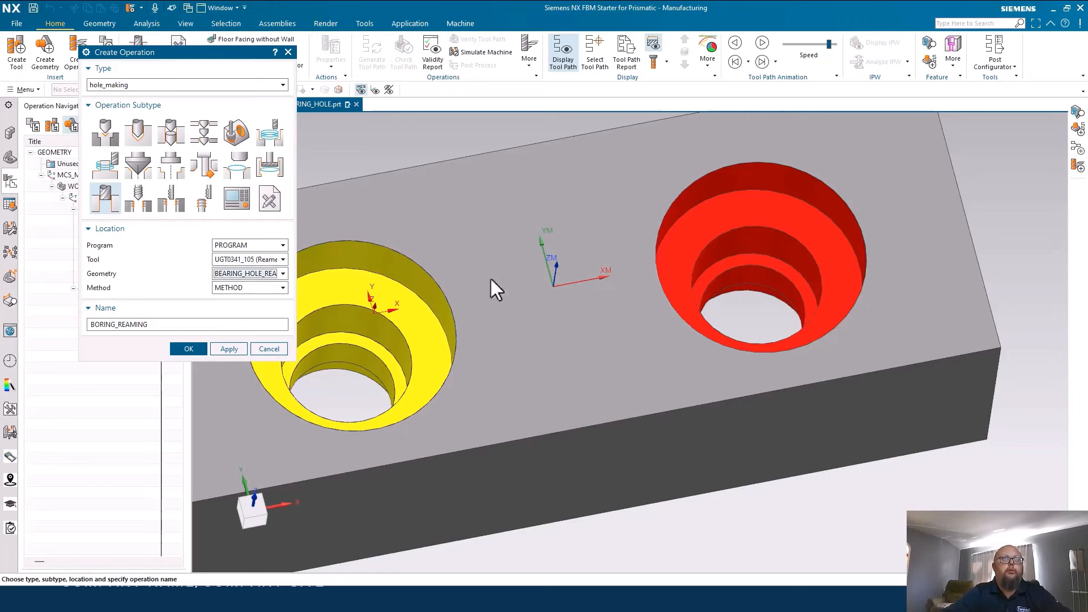
left_click(188, 349)
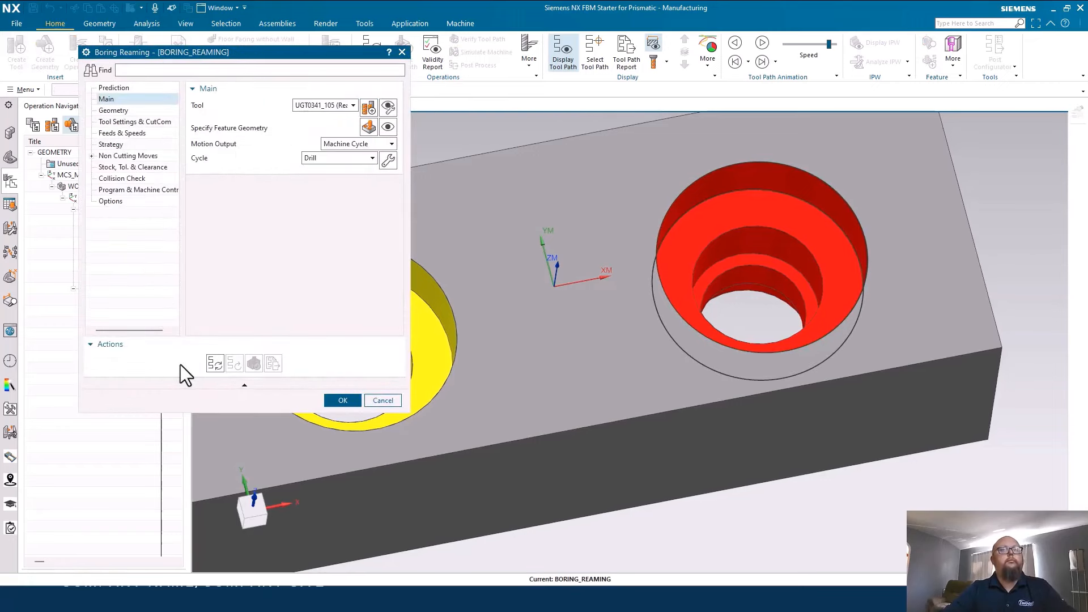
Step: Set the reaming operation's machining area to FACES_CYLINDER_3 in its feature geometry
left_click(368, 127)
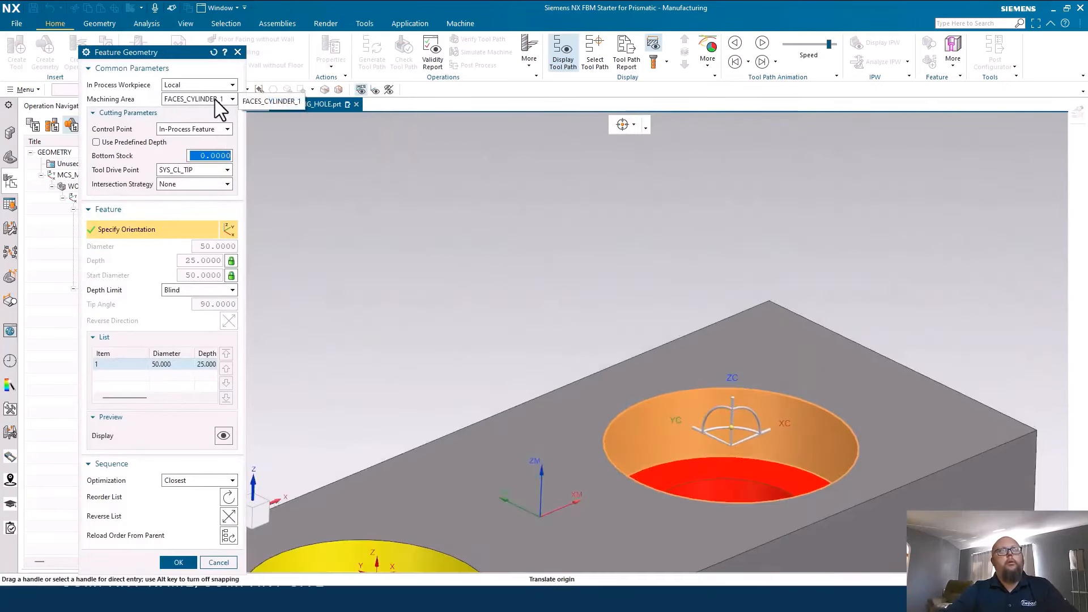
left_click(216, 100)
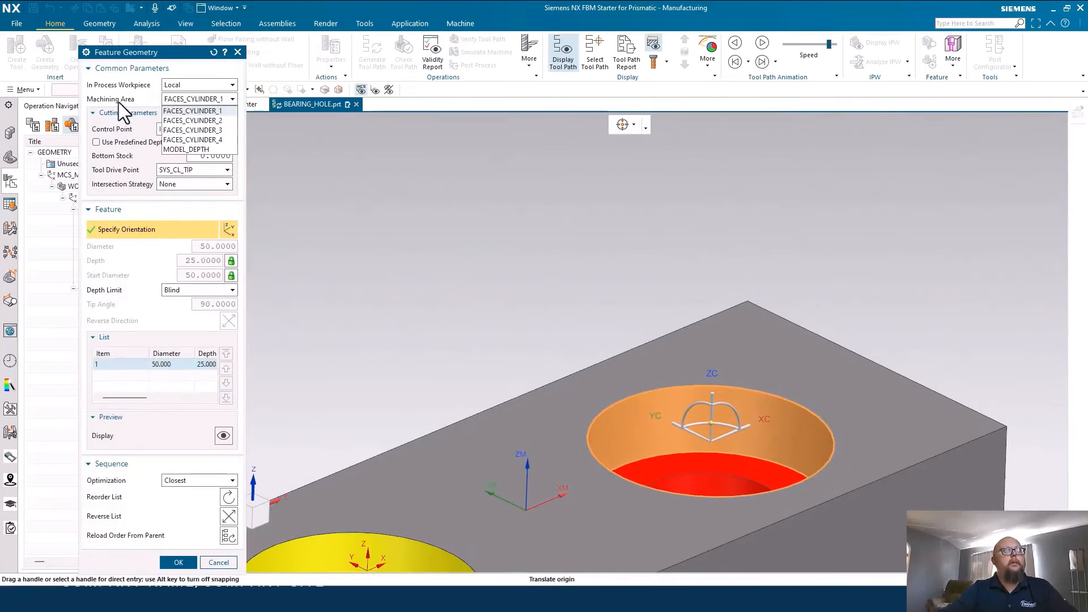
left_click(178, 131)
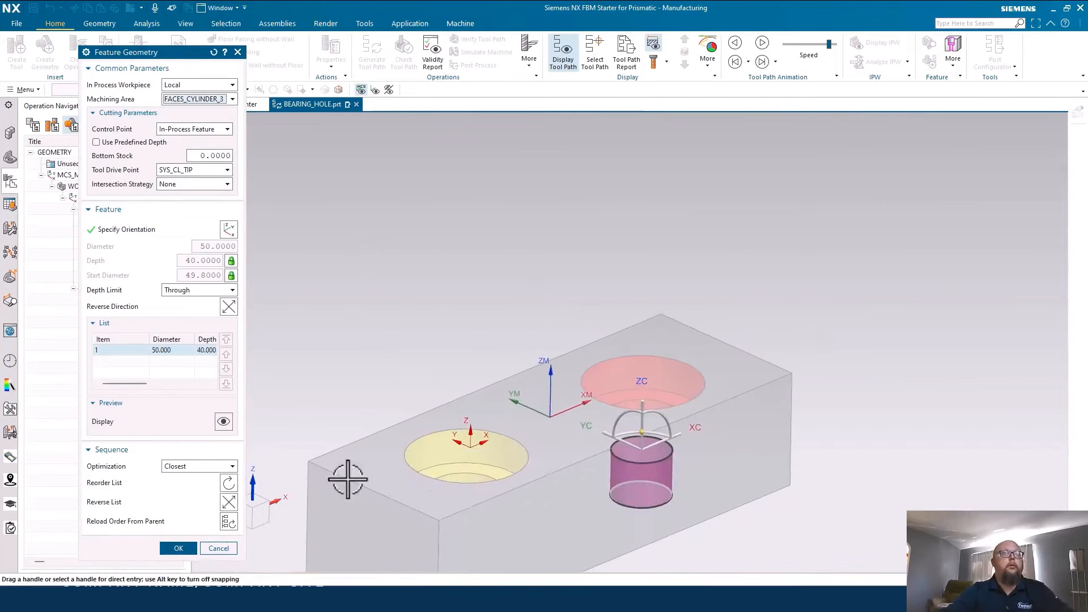
left_click(179, 549)
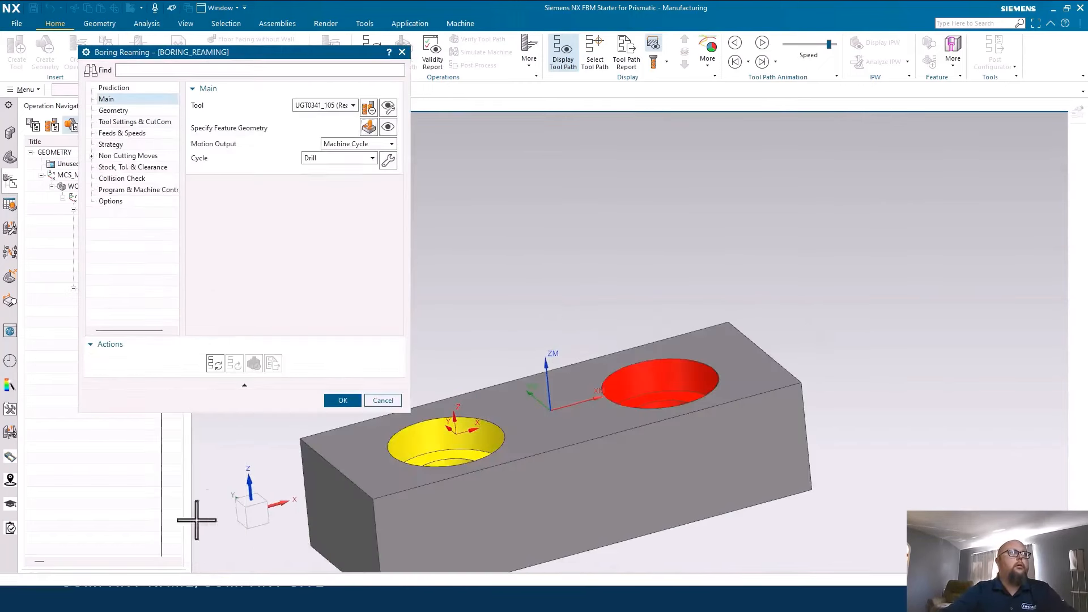
Step: Generate the reaming tool path, advance the tool along it to check the motion in the red hole, and accept the operation
left_click(215, 363)
middle_click_drag(659, 544, 760, 72)
left_click(764, 61)
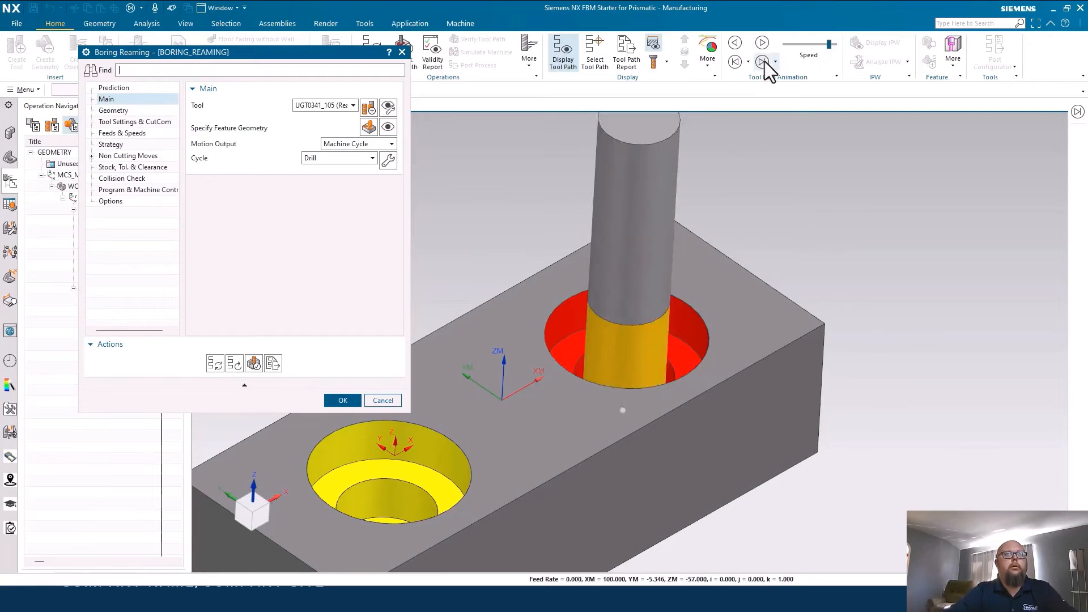
left_click(341, 400)
middle_click_drag(303, 239, 554, 383)
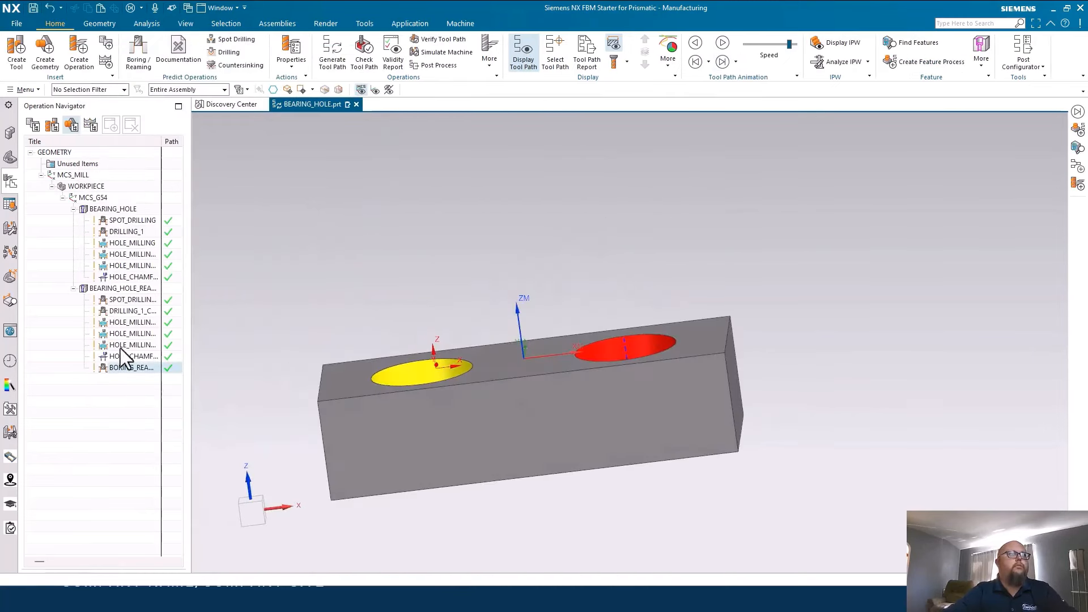
Step: Create a program group named REAMED under PROGRAM in the program order view
left_click(30, 128)
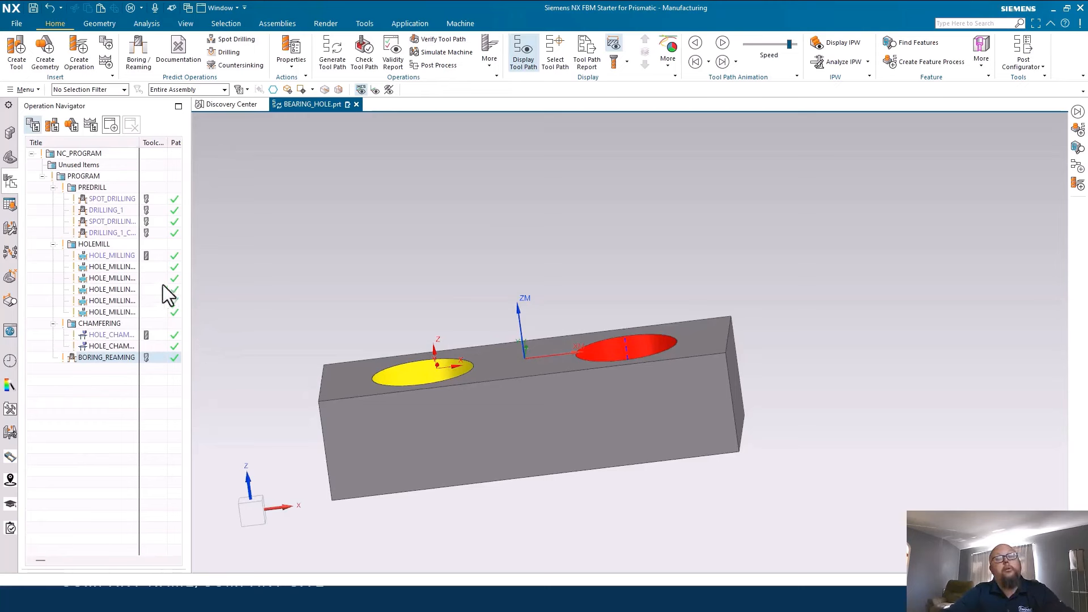
right_click(87, 177)
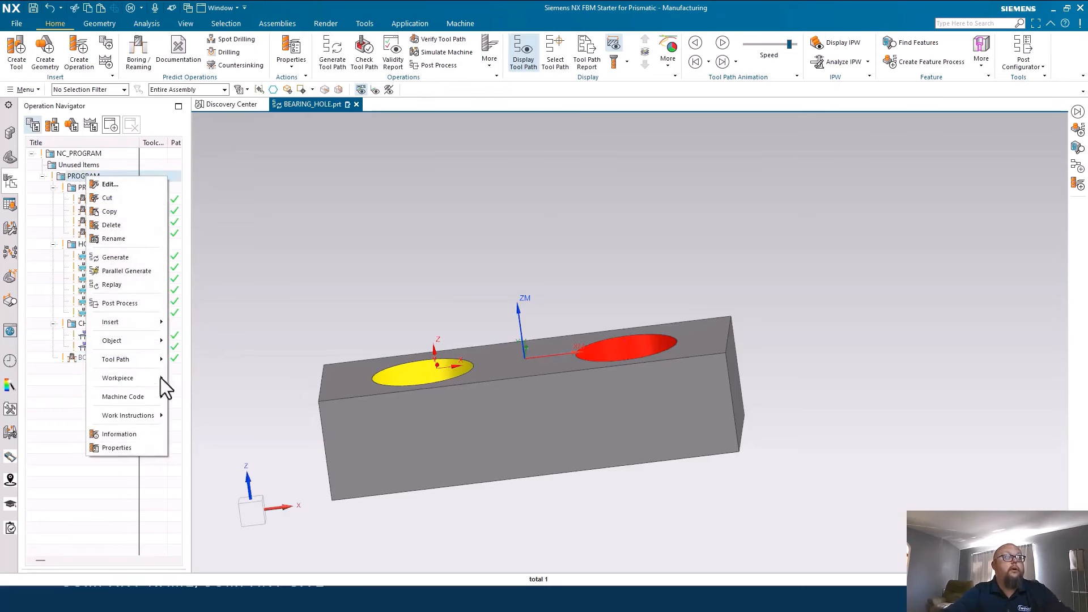
mouse_move(134, 322)
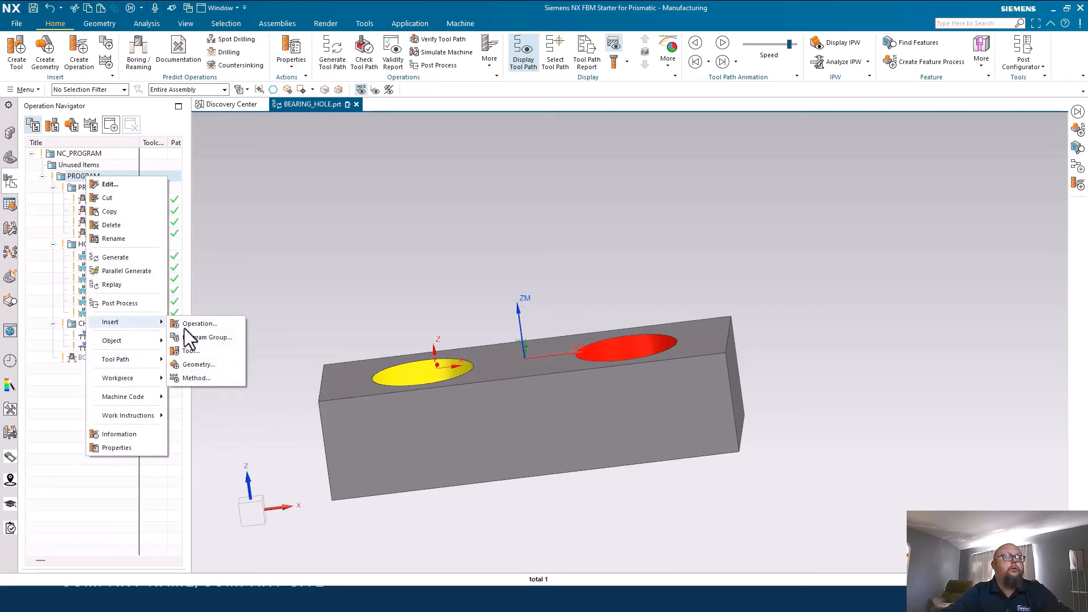
left_click(215, 335)
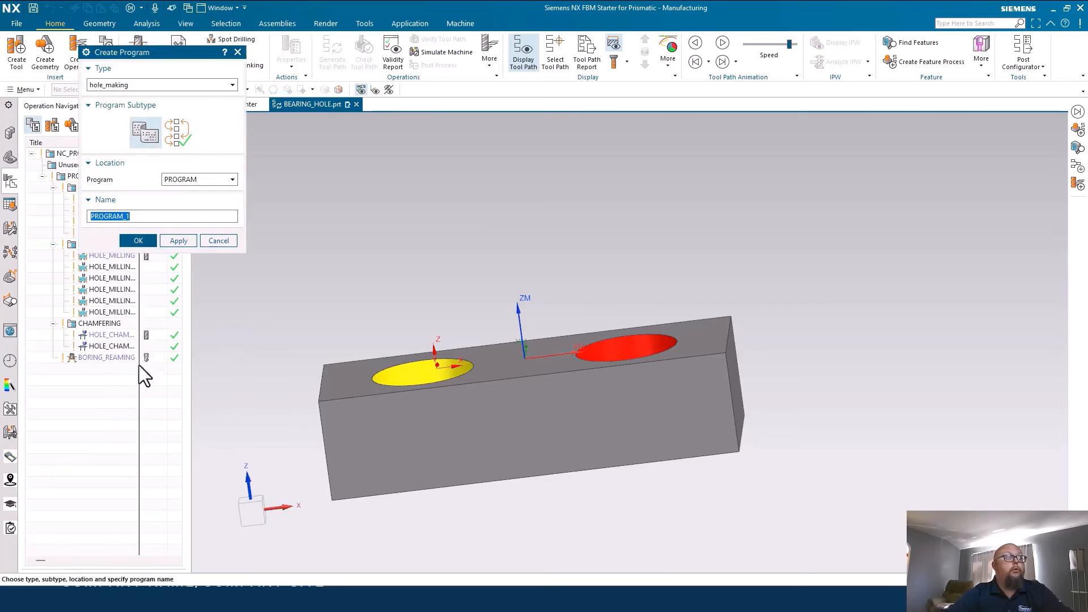
type("rEAME")
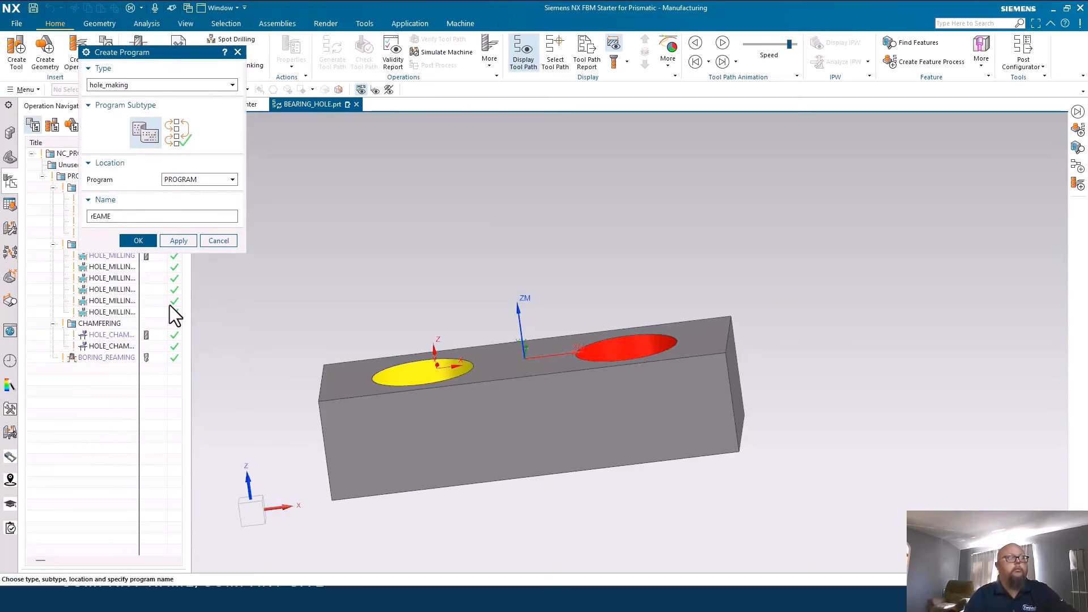
type("D")
key("Home")
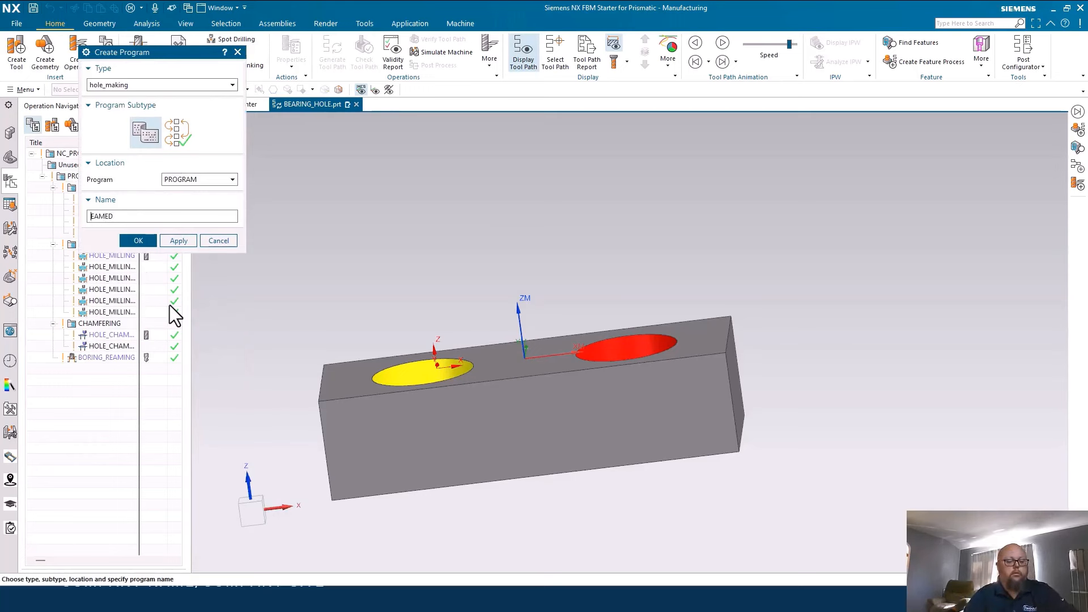
key("Delete")
type("R")
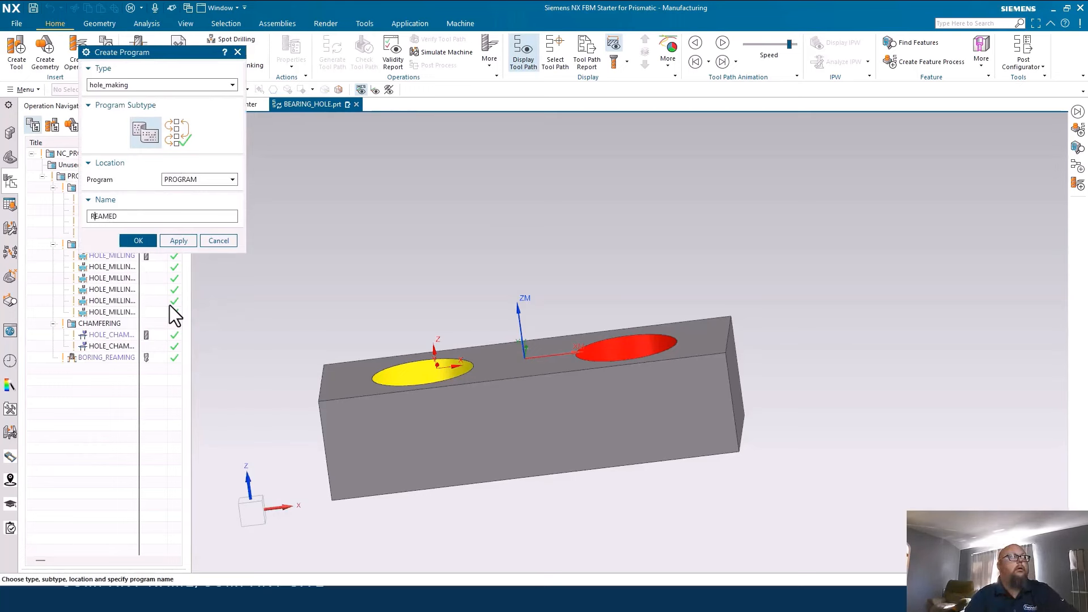
key("Return")
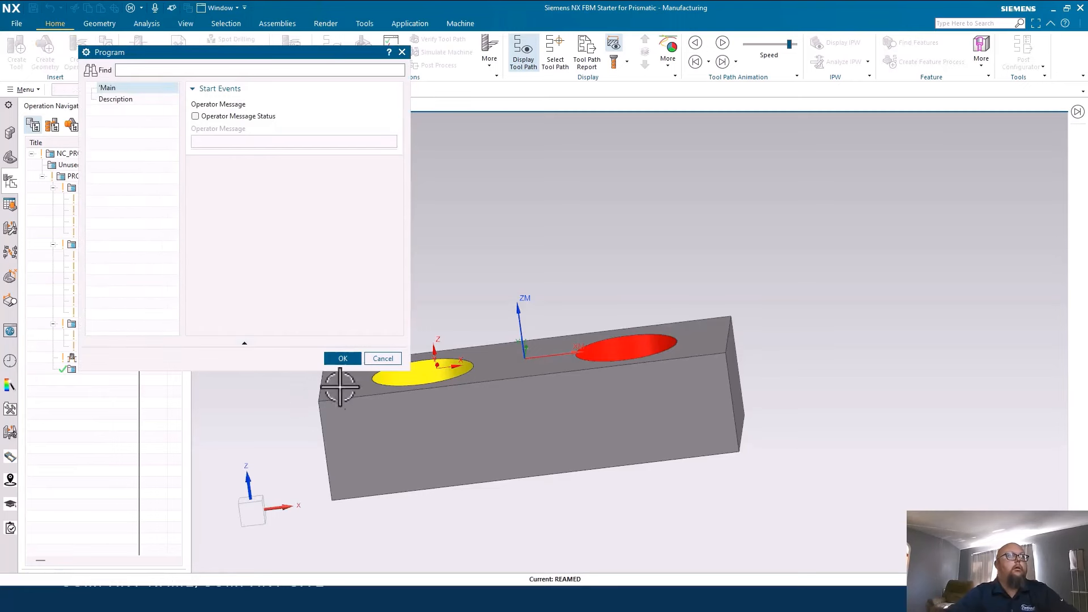
left_click(342, 358)
Step: Move the BORING_REAMING operation into the REAMED program group and approve it
left_click_drag(97, 358, 96, 372)
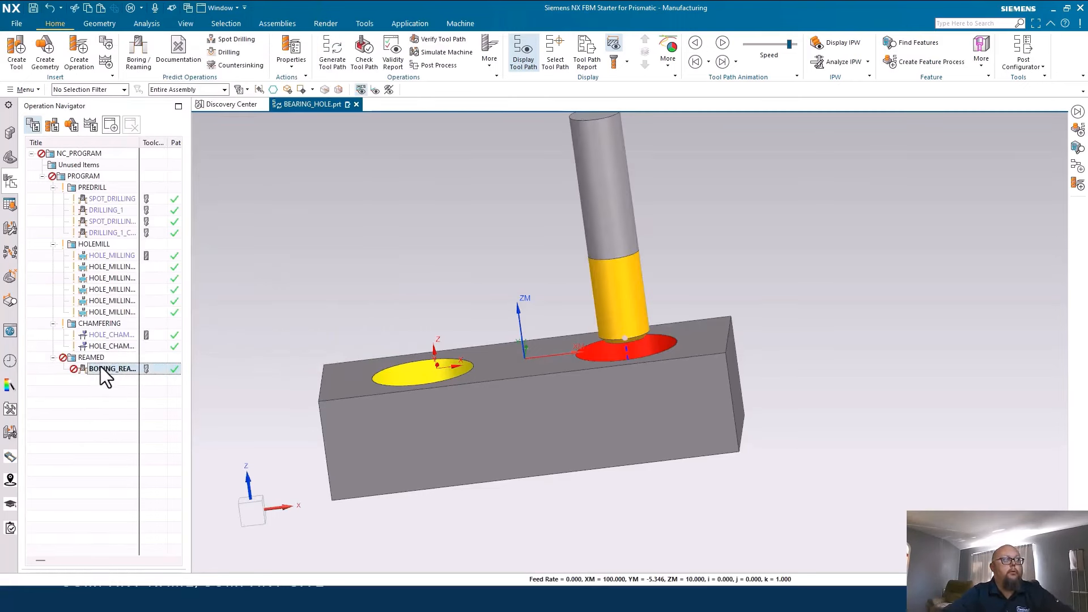
right_click(102, 370)
left_click(140, 170)
right_click(148, 196)
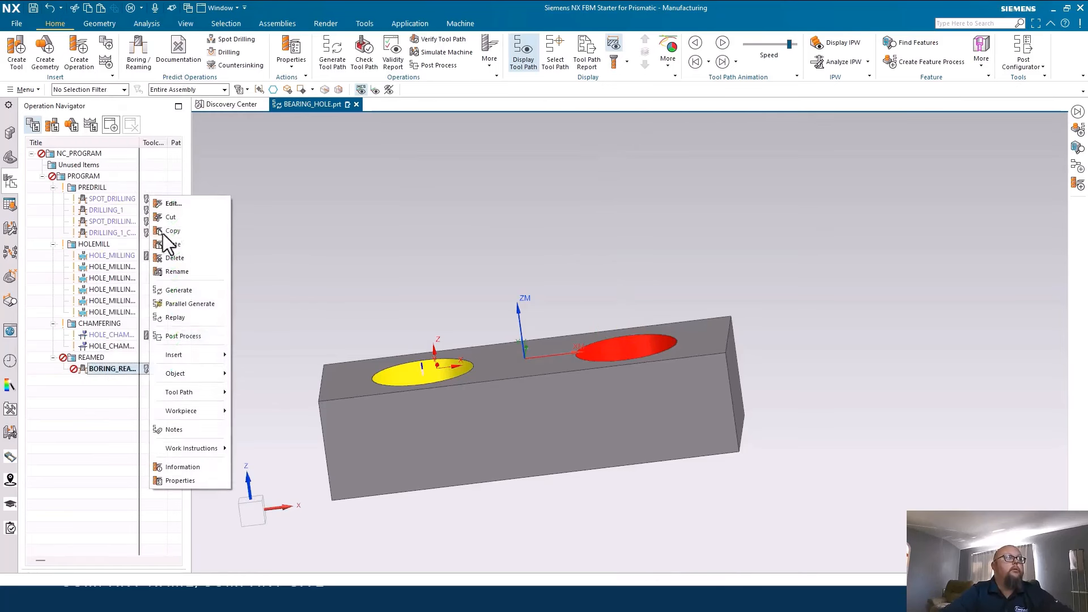
left_click(112, 437)
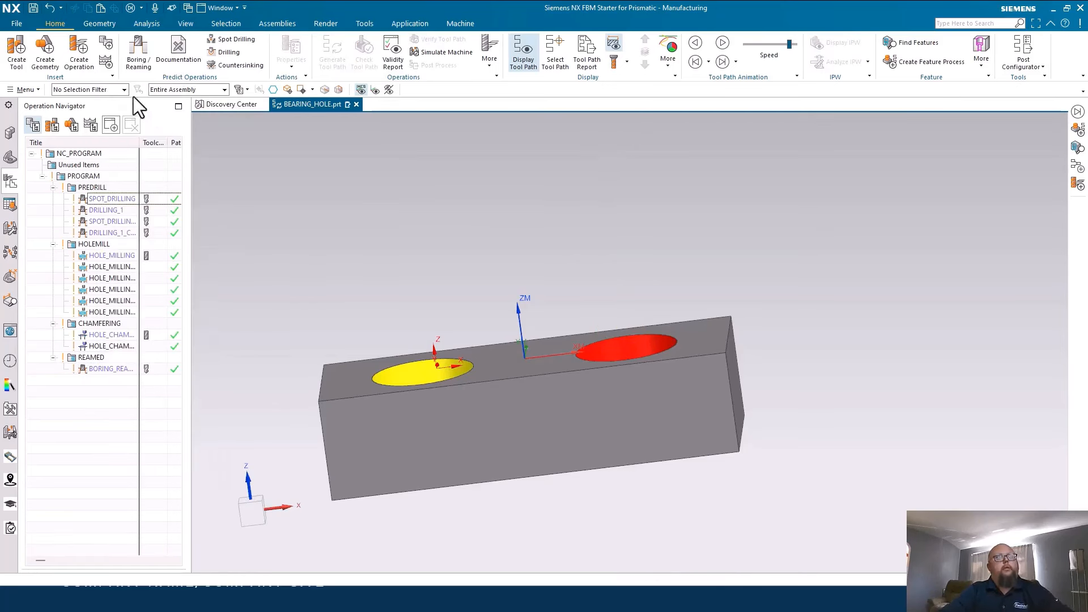
Step: Start Teach Operation Sets for the BEARING_HOLE_REAMED group from the geometry view
left_click(72, 124)
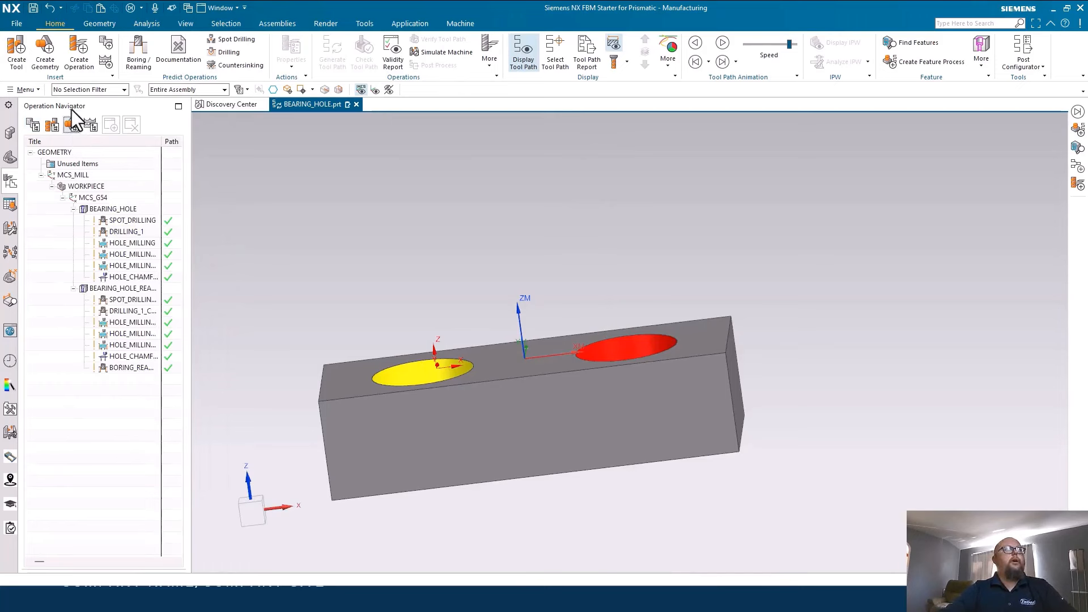
left_click(130, 287)
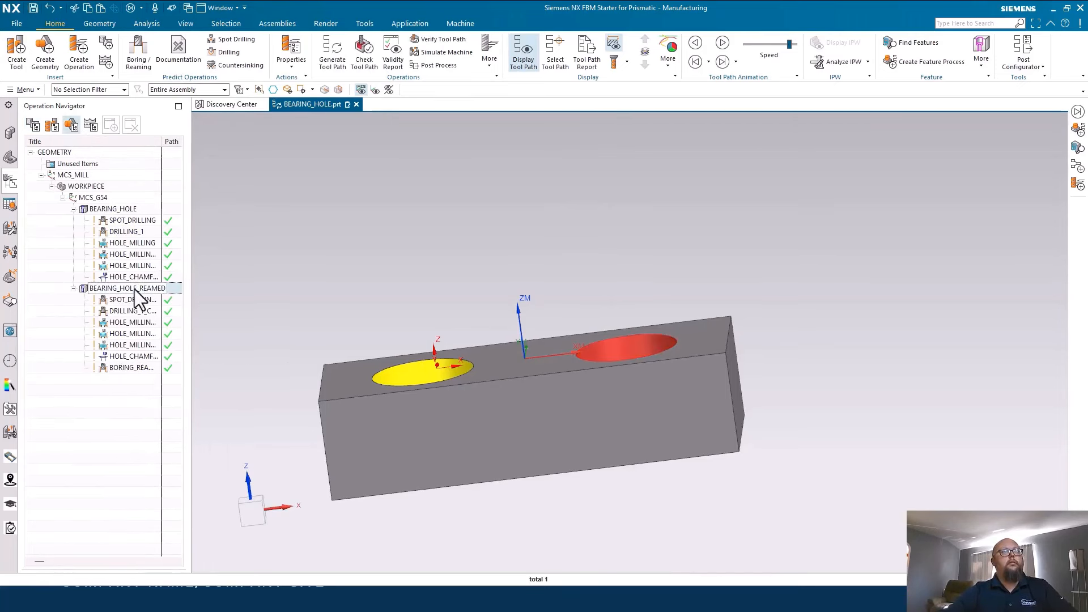
middle_click_drag(708, 371, 680, 333)
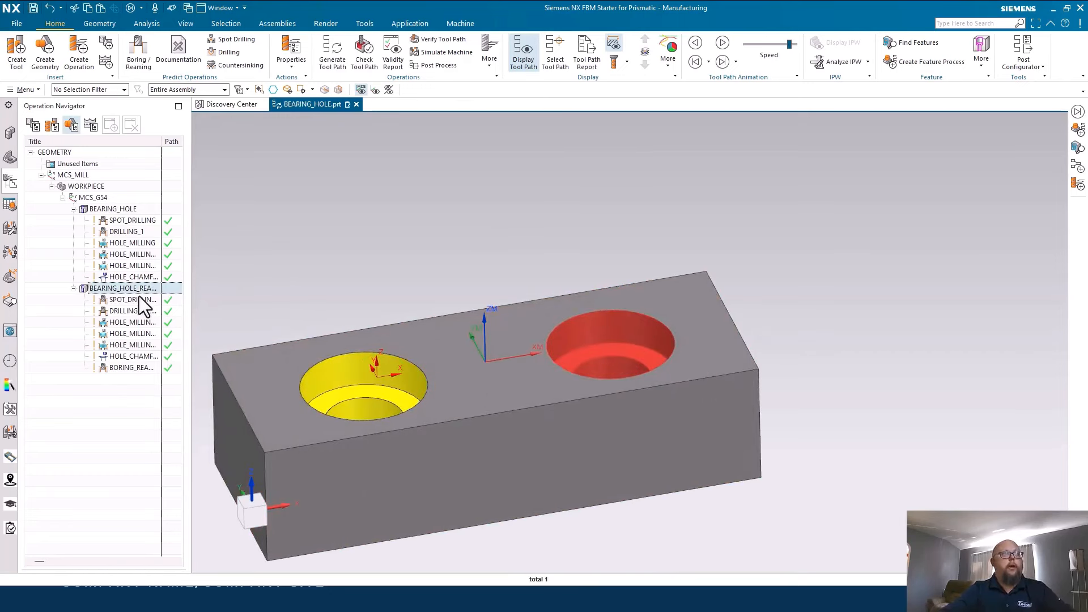
mouse_move(150, 296)
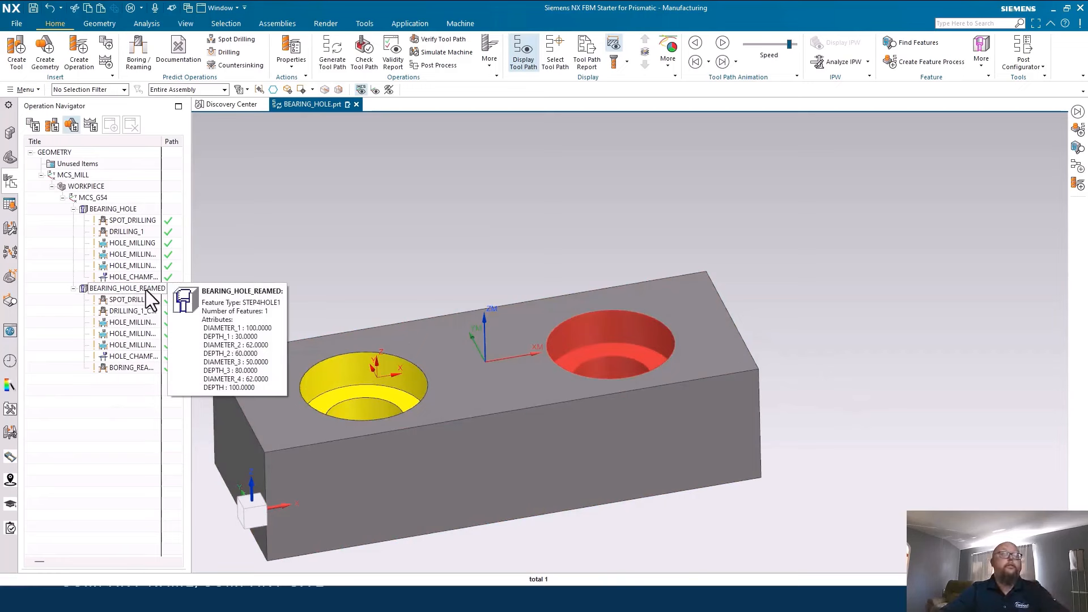
right_click(150, 296)
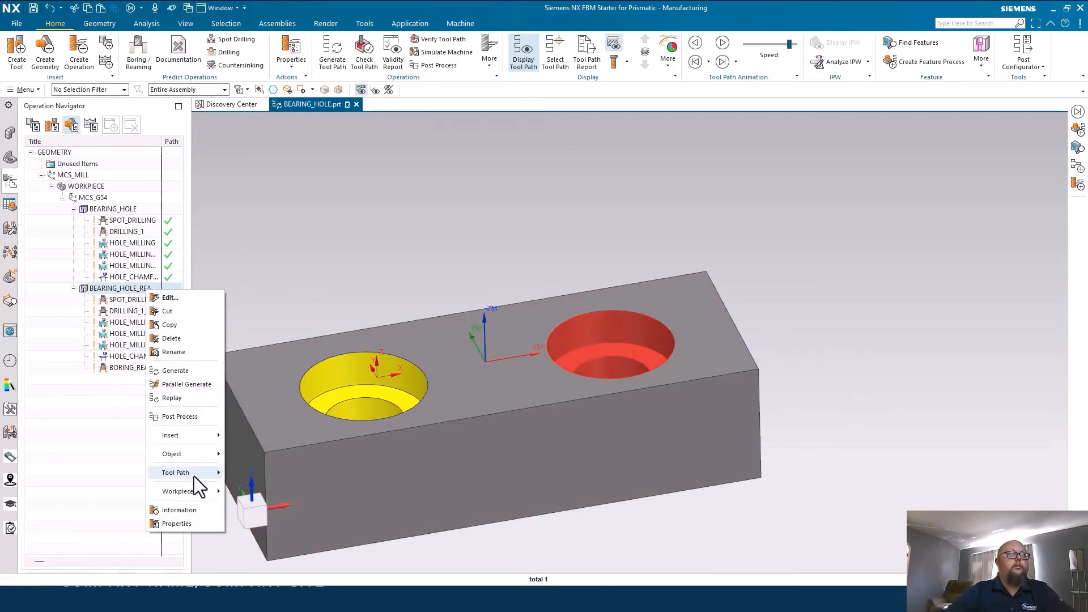
mouse_move(193, 454)
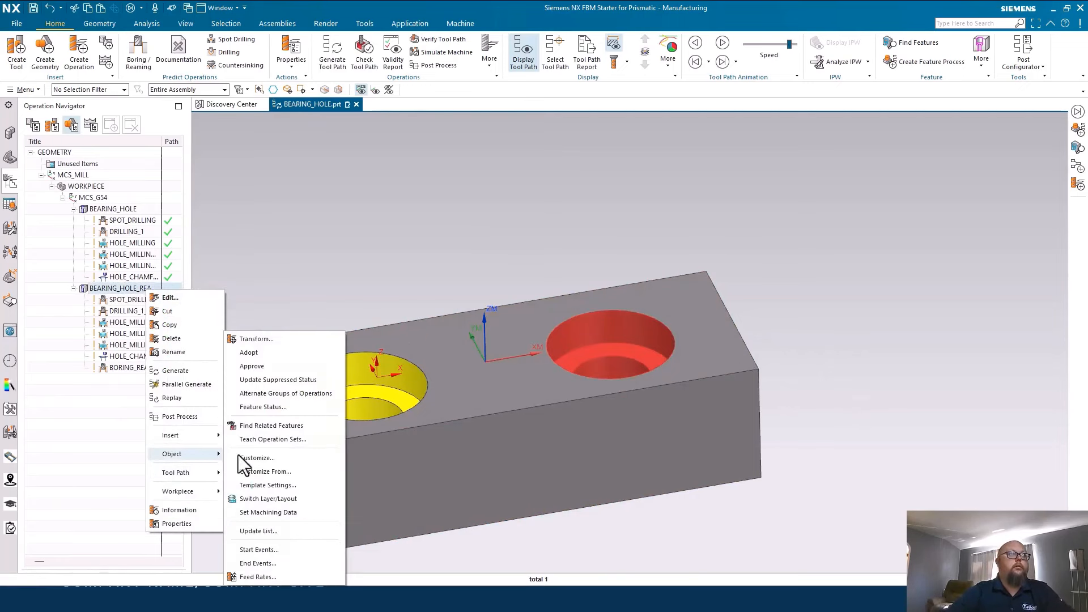
left_click(273, 441)
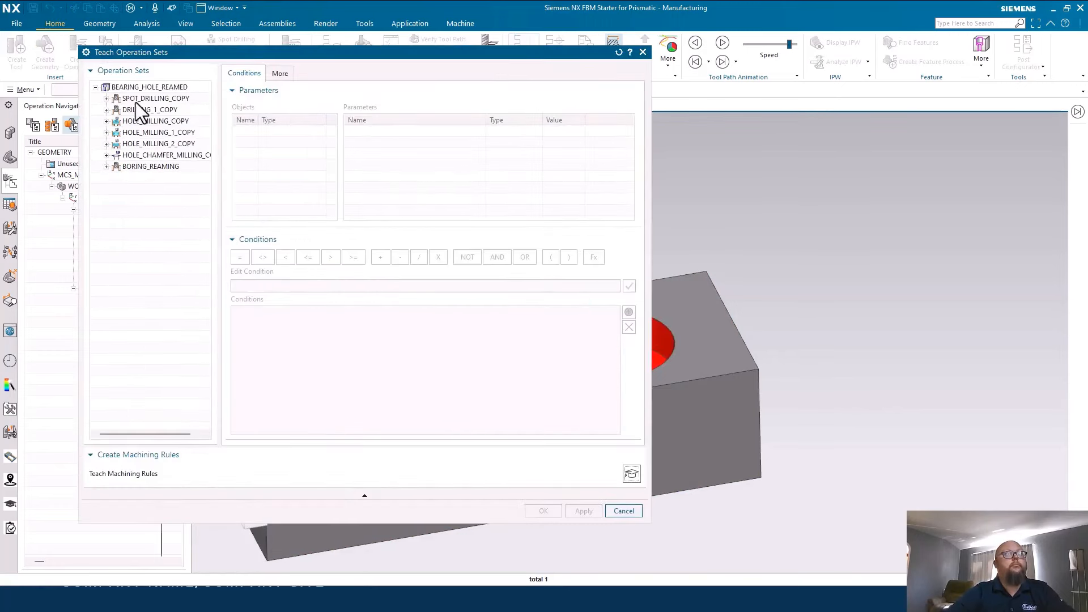
Step: Add the application condition ftr.DIAMETER_3>20 to the BEARING_HOLE_REAMED operation set
left_click(143, 96)
left_click(144, 88)
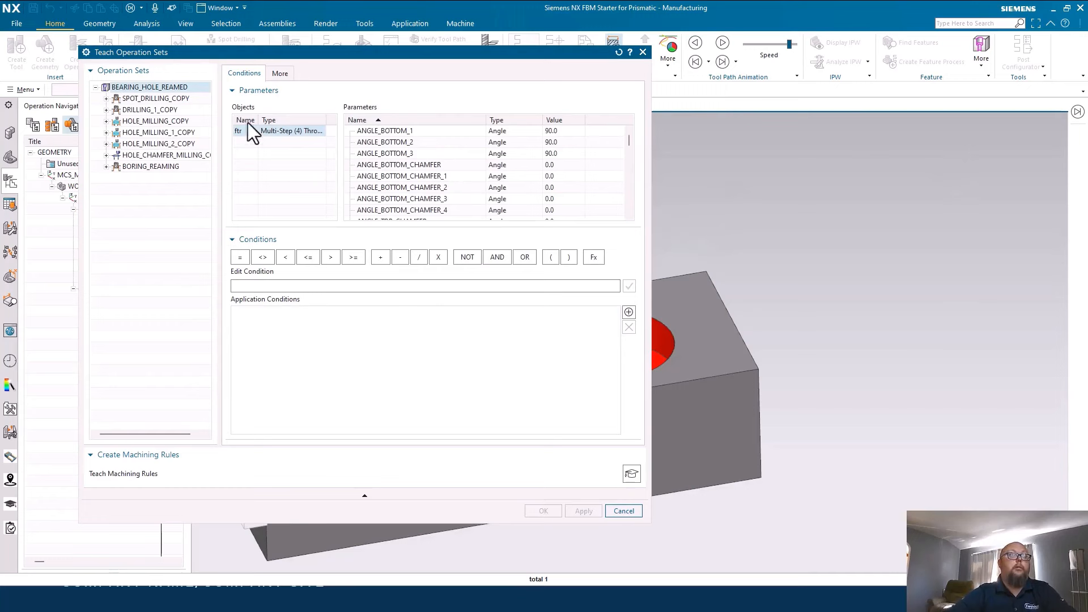
scroll(422, 160, "down", 8)
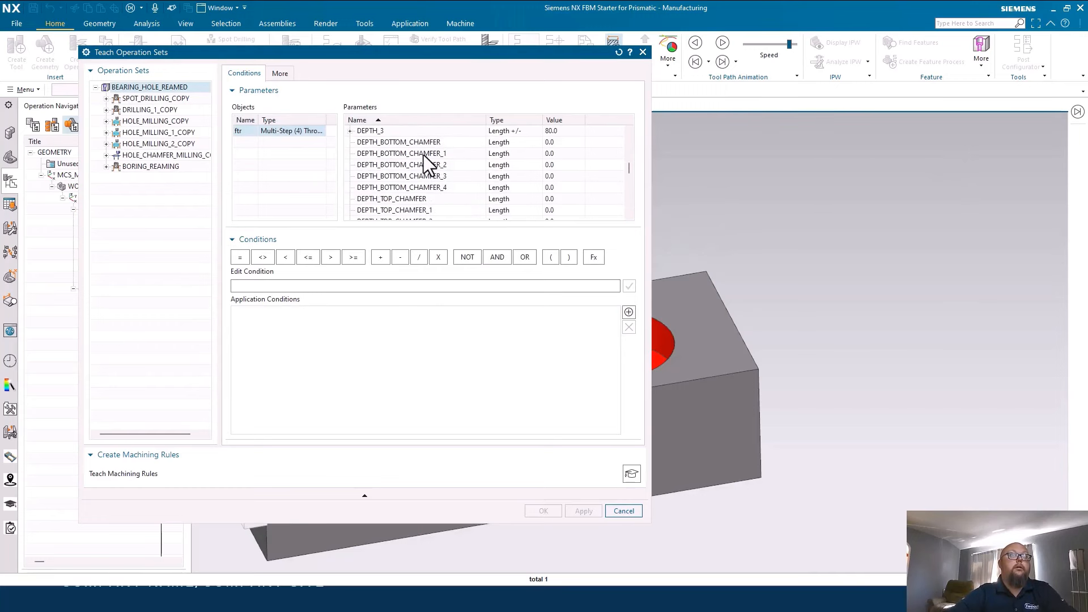
scroll(423, 154, "down", 2)
scroll(396, 199, "down", 1)
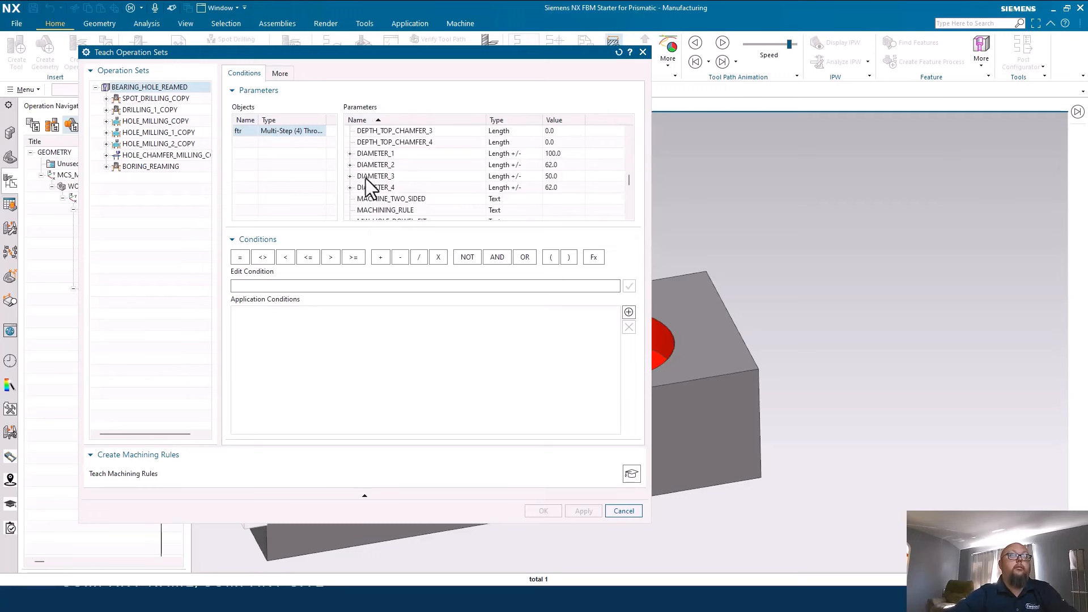
double_click(365, 179)
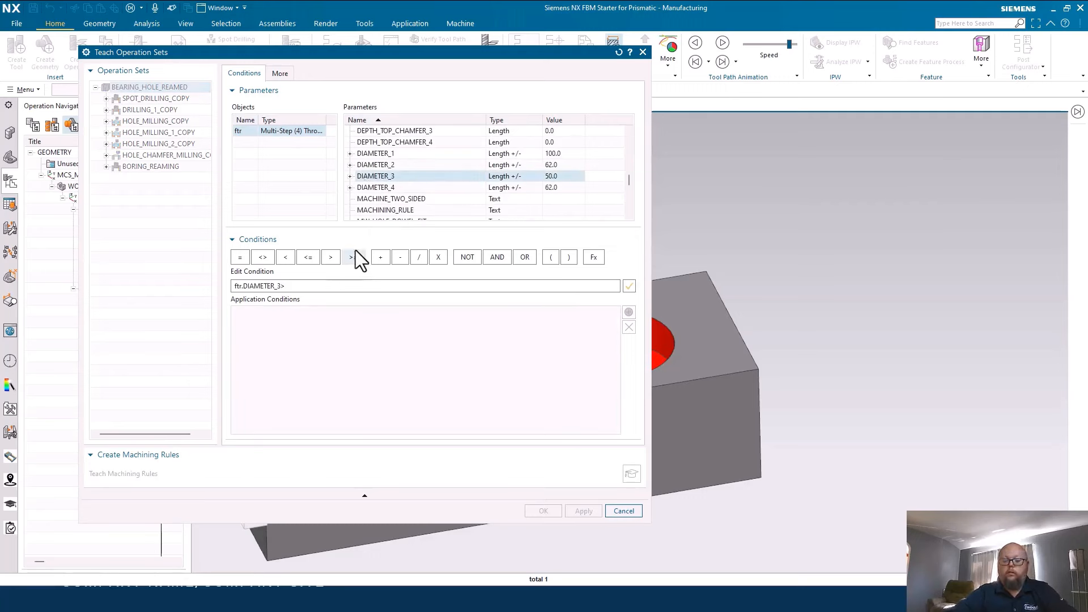
type("20")
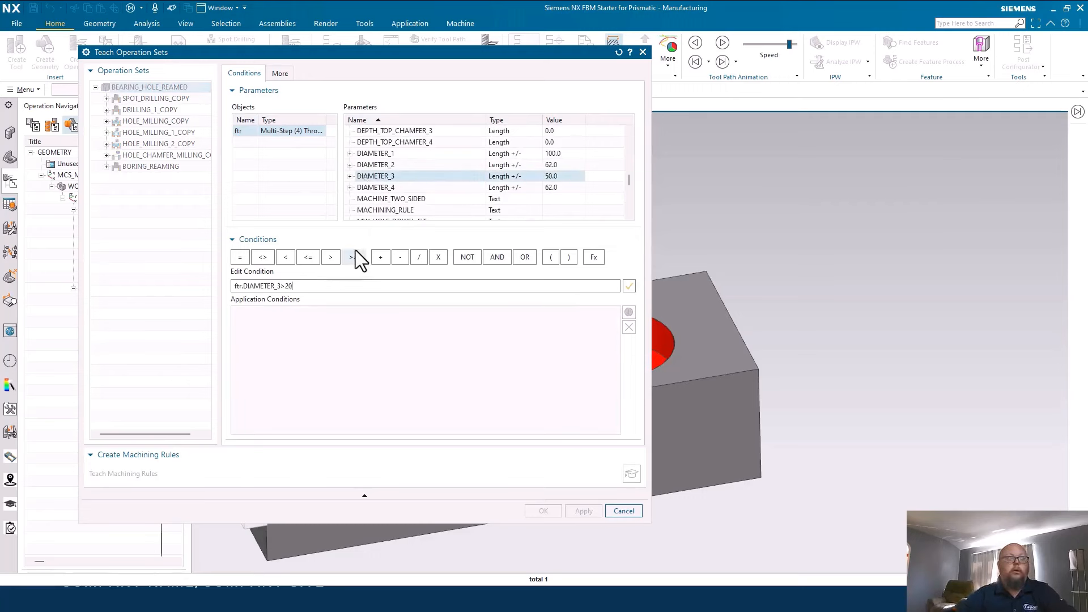
left_click(631, 287)
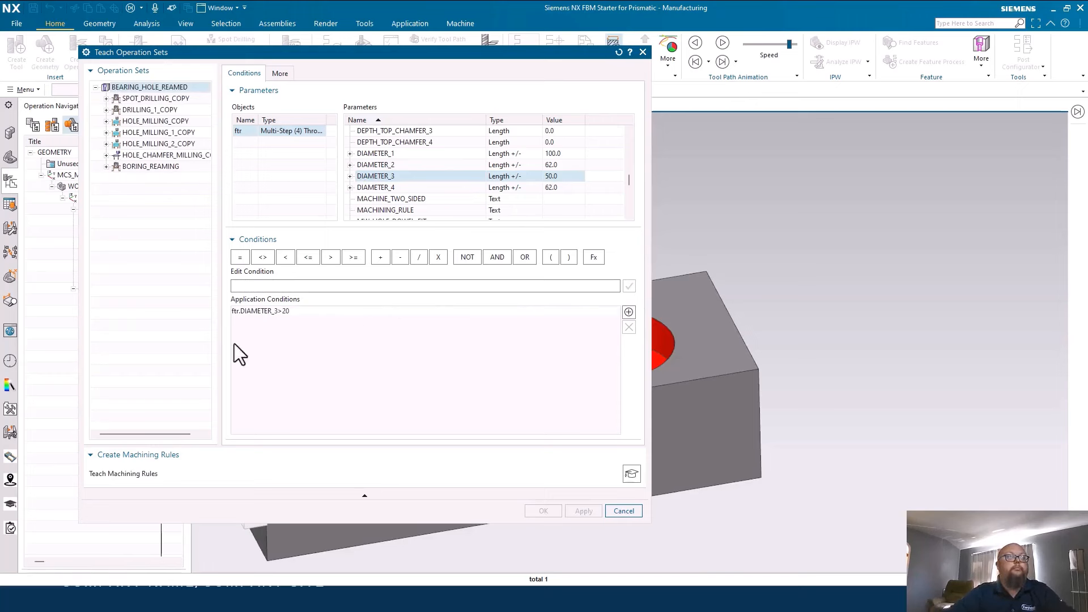
Step: Add the application condition ftr.COLOR=186 to the BEARING_HOLE_REAMED operation set
scroll(412, 179, "up", 5)
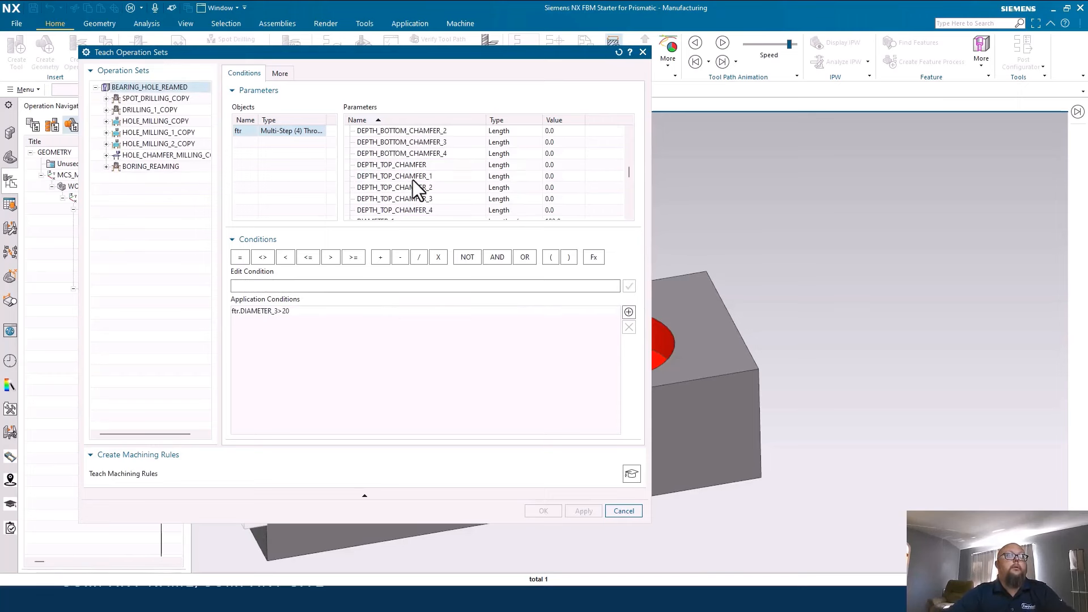
left_click_drag(383, 152, 284, 306)
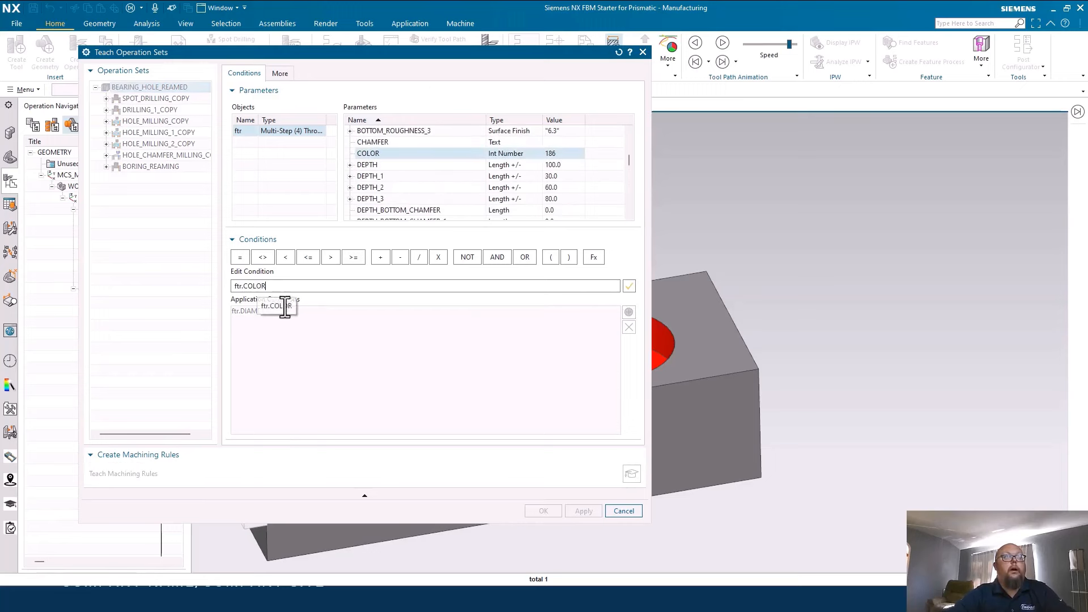
left_click(239, 257)
type("186")
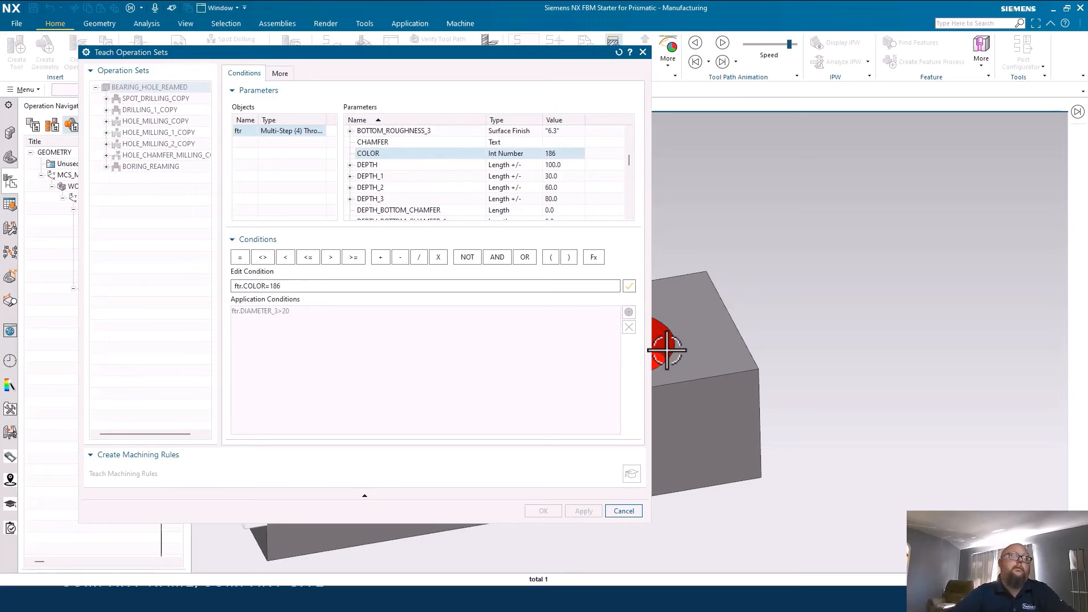
left_click(630, 287)
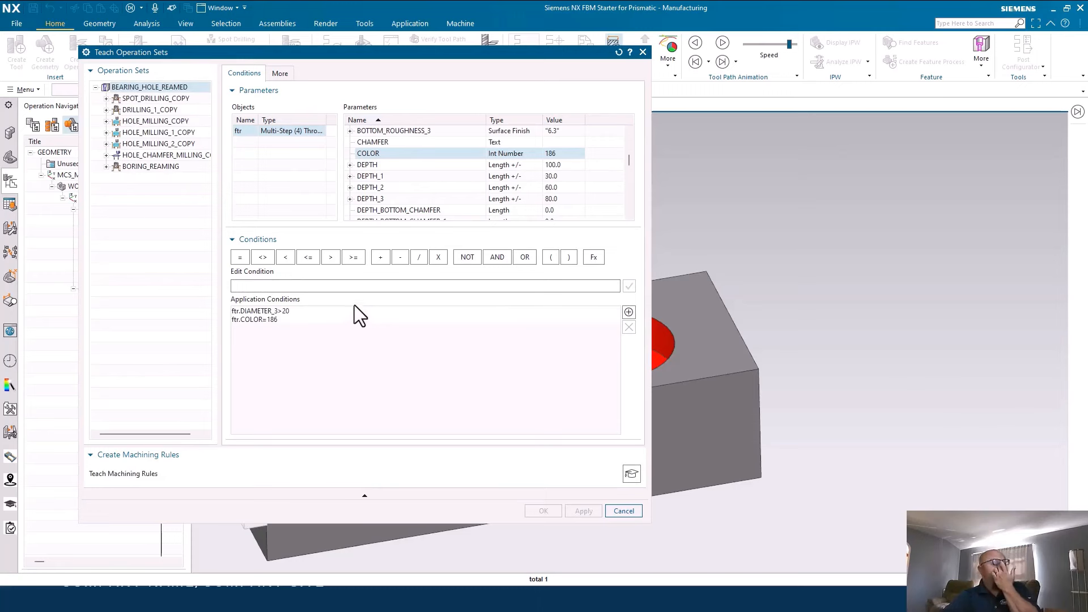
Step: Add the operation condition tool.Diameter=12 to SPOT_DRILLING_COPY, teach the machining rules and close the information listing
left_click(173, 99)
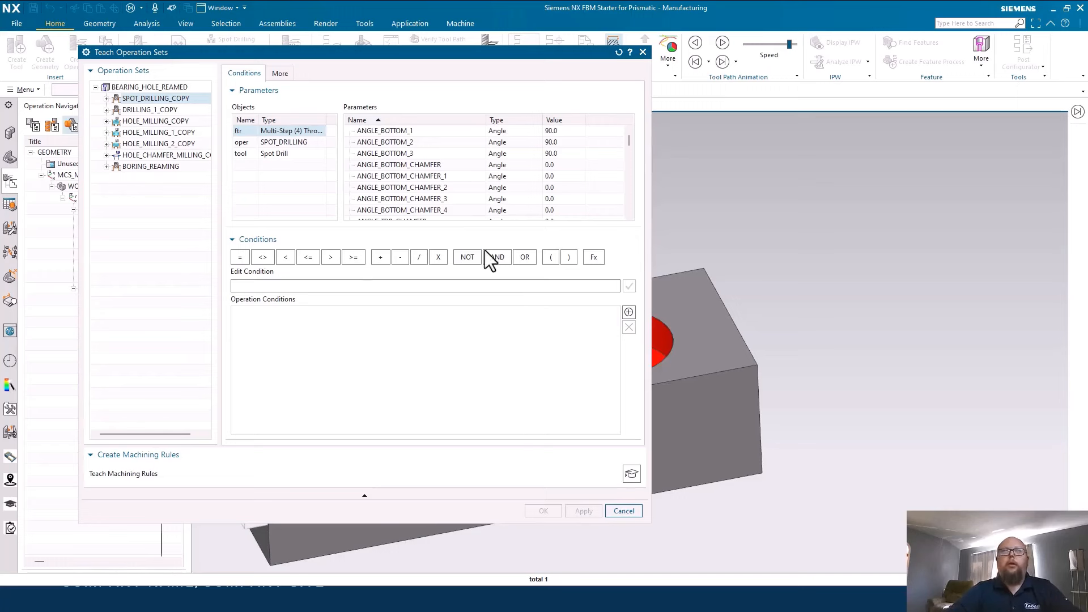
left_click(240, 154)
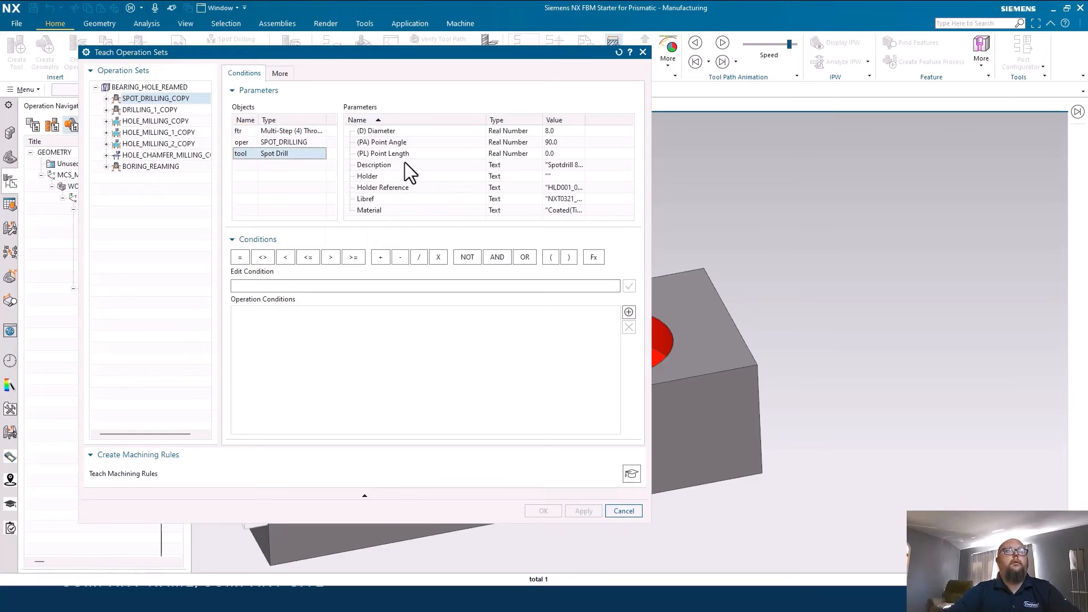
double_click(379, 131)
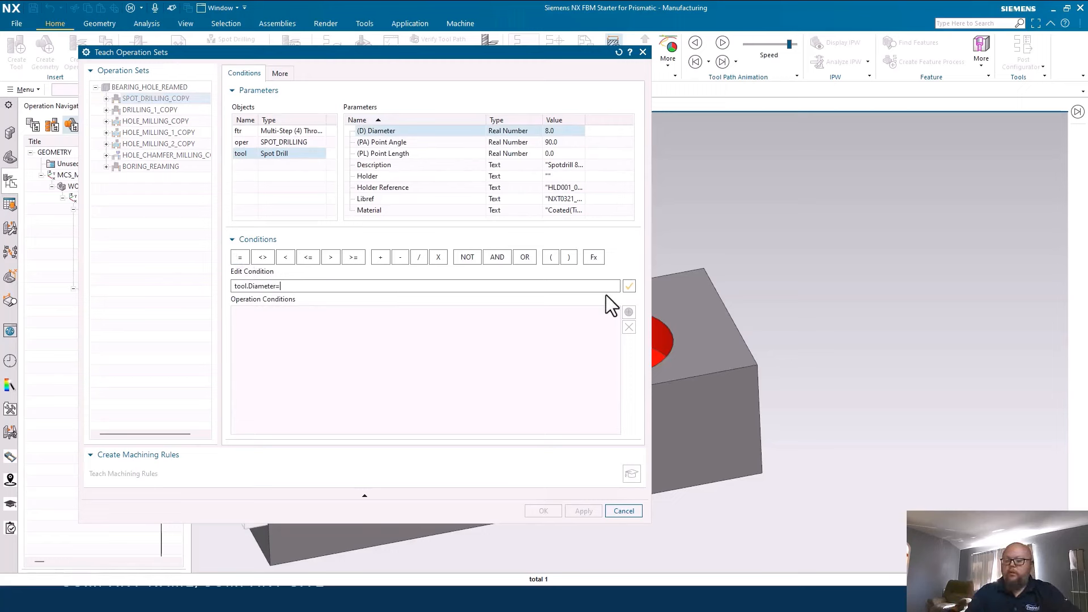
type("12")
key("Return")
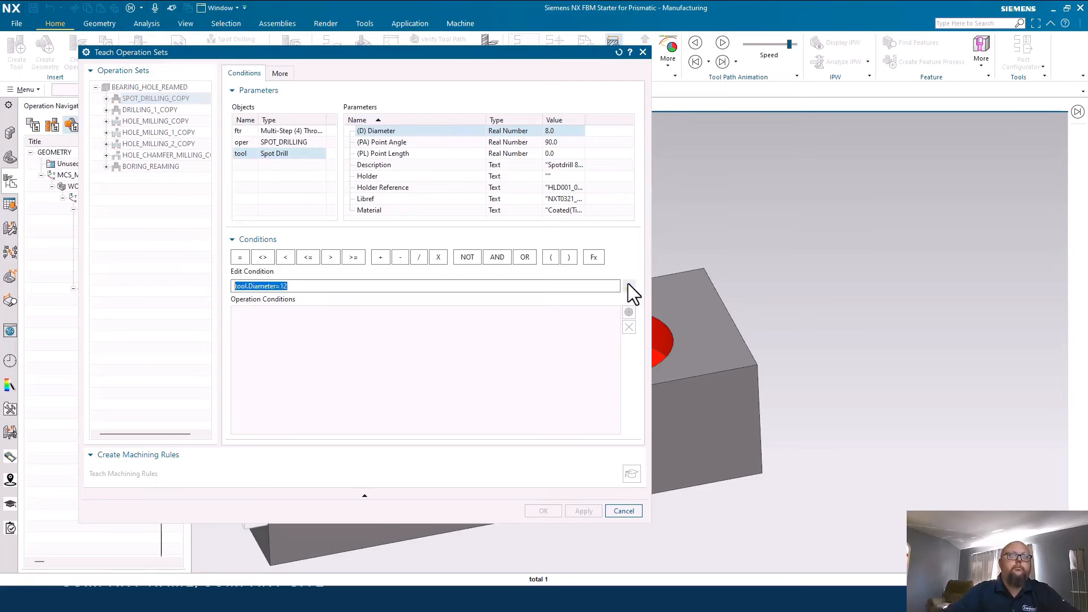
left_click(629, 285)
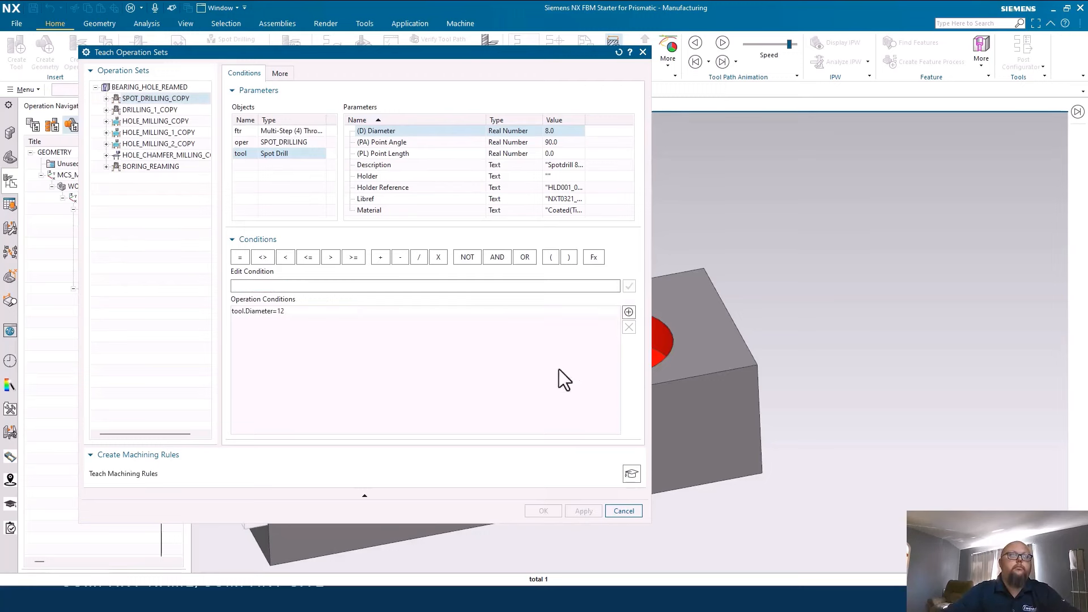
left_click(632, 474)
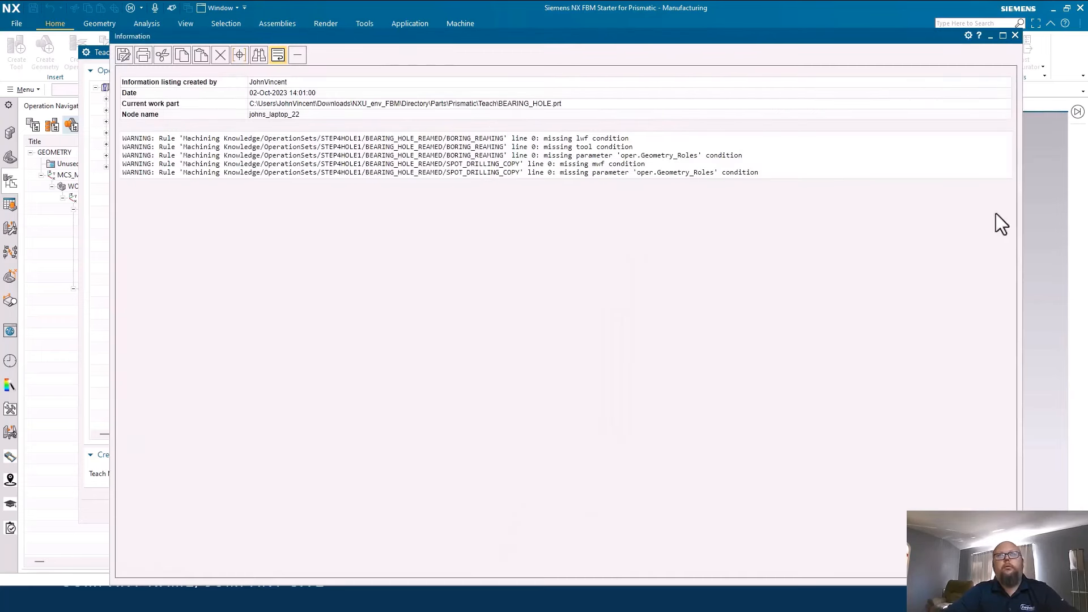
left_click(1014, 36)
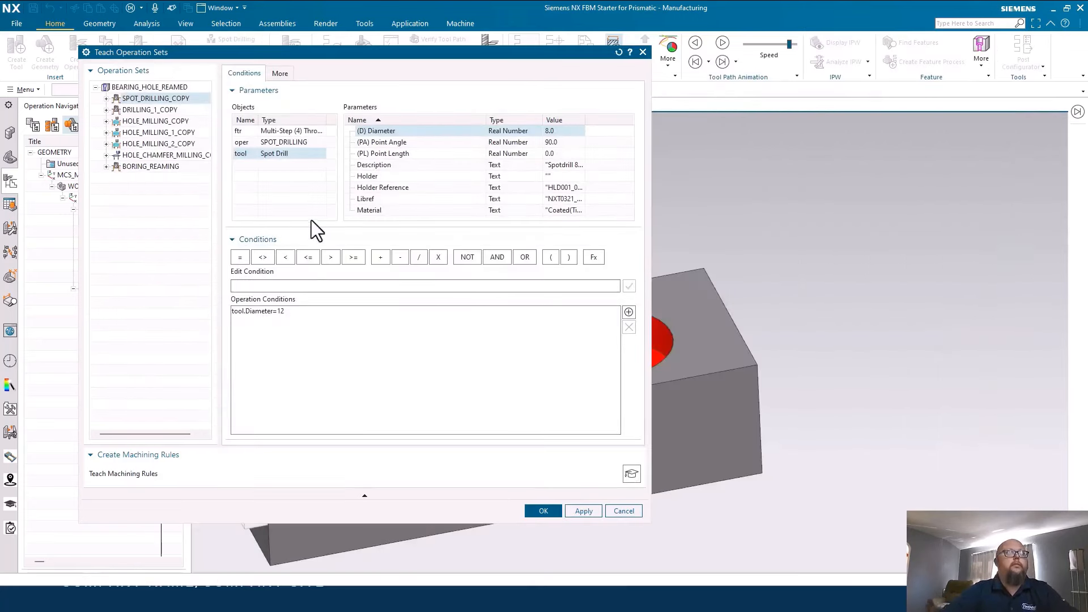
Step: Begin an operation condition for DRILLING_1_COPY with the expression tool.Diameter<
left_click(169, 110)
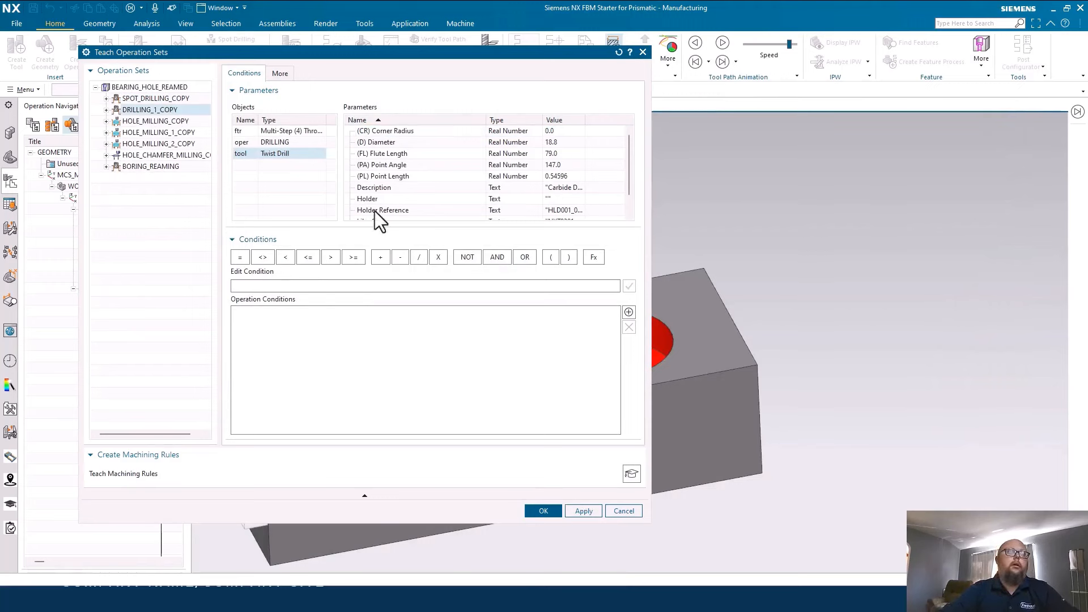
scroll(820, 343, "down", 5)
scroll(769, 349, "up", 4)
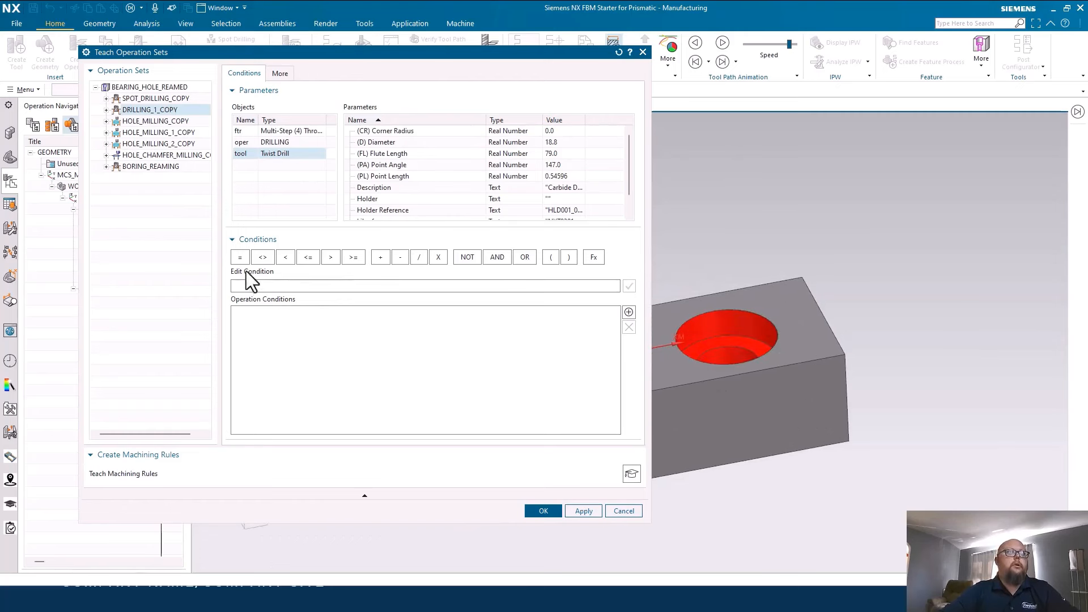
left_click(240, 258)
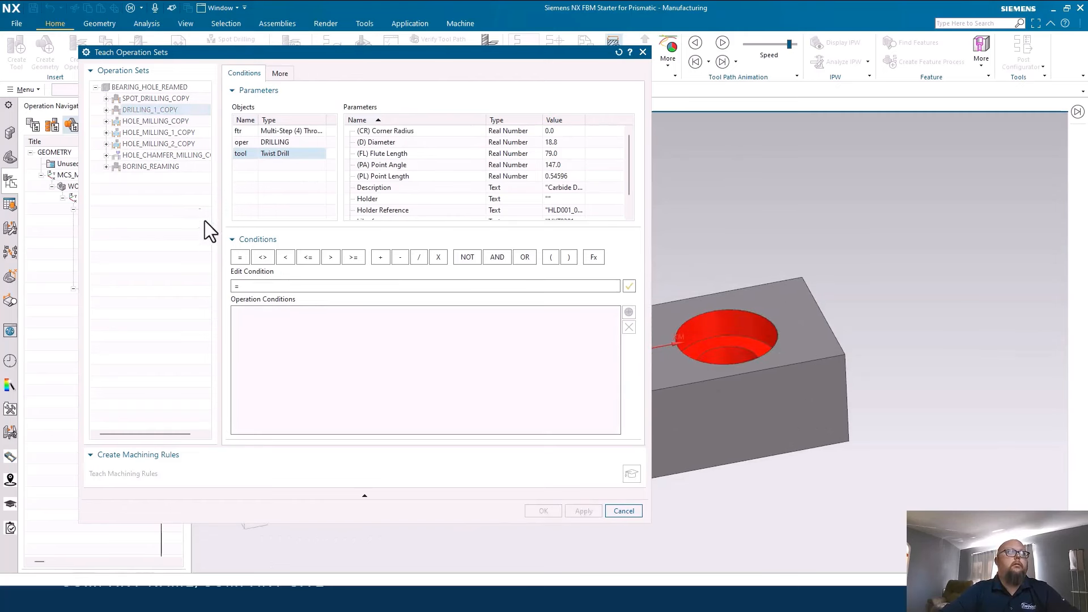
double_click(391, 141)
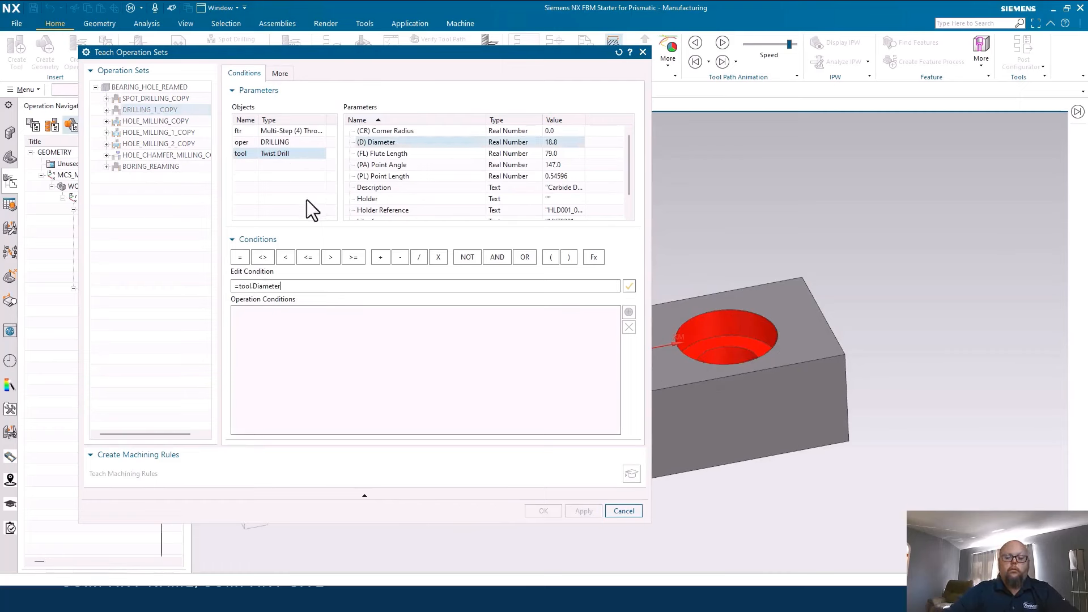
key("Home")
key("Delete")
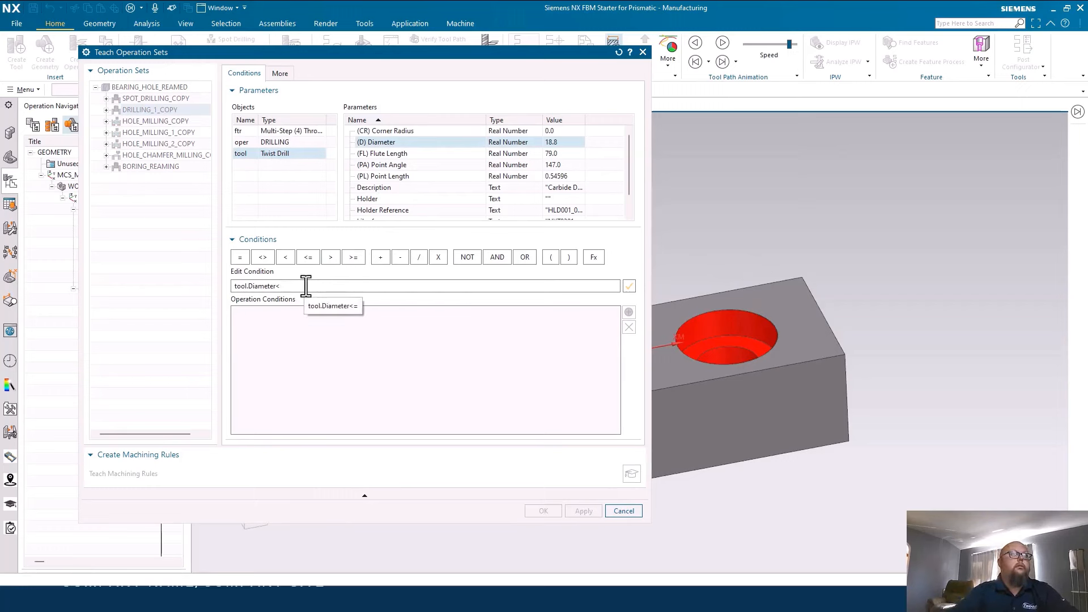
Step: Complete the DRILLING_1_COPY condition as tool.Diameter<ftr.DIAMETER_3 and add it to the operation conditions
left_click(303, 132)
scroll(444, 189, "down", 3)
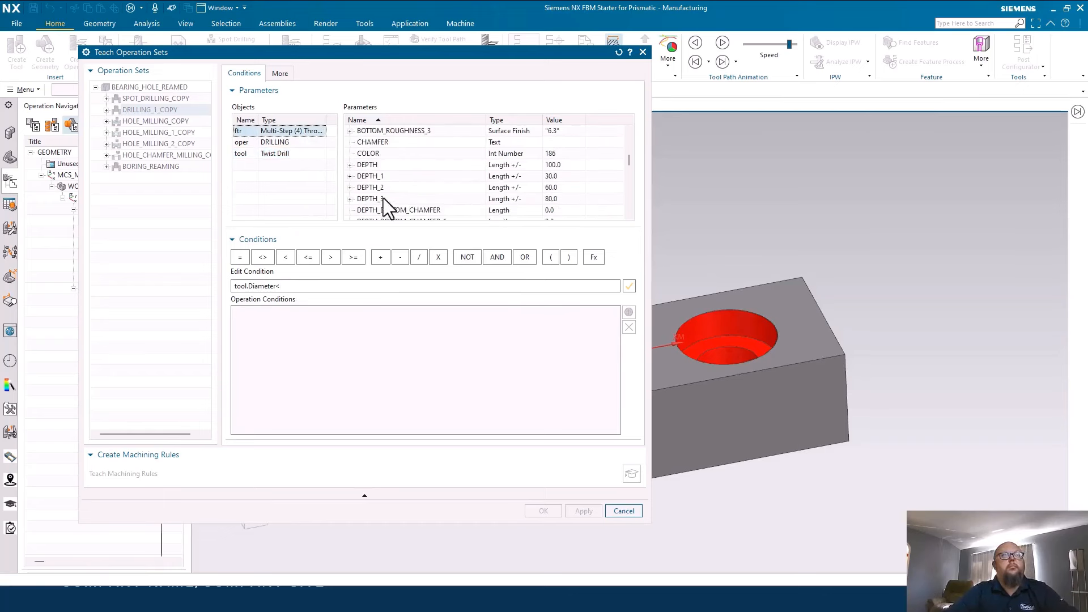
scroll(371, 202, "down", 4)
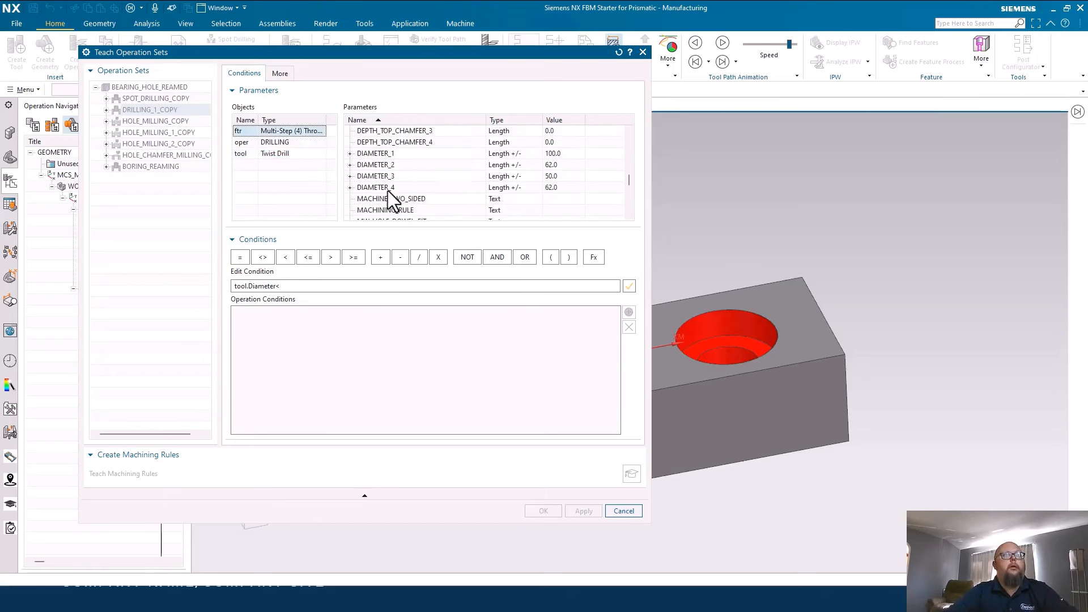
double_click(391, 177)
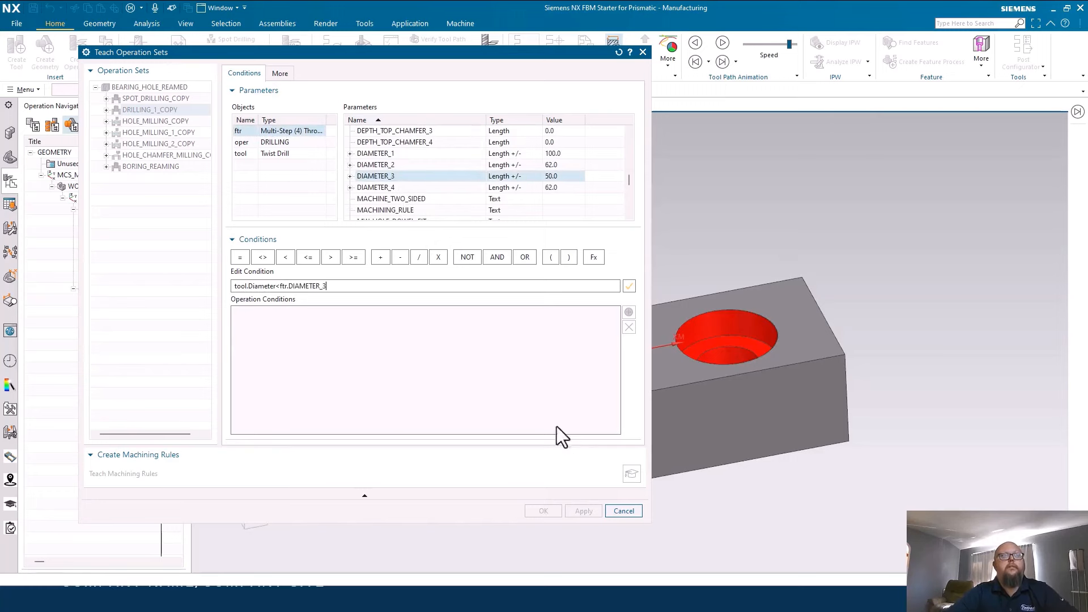
left_click_drag(334, 286, 282, 286)
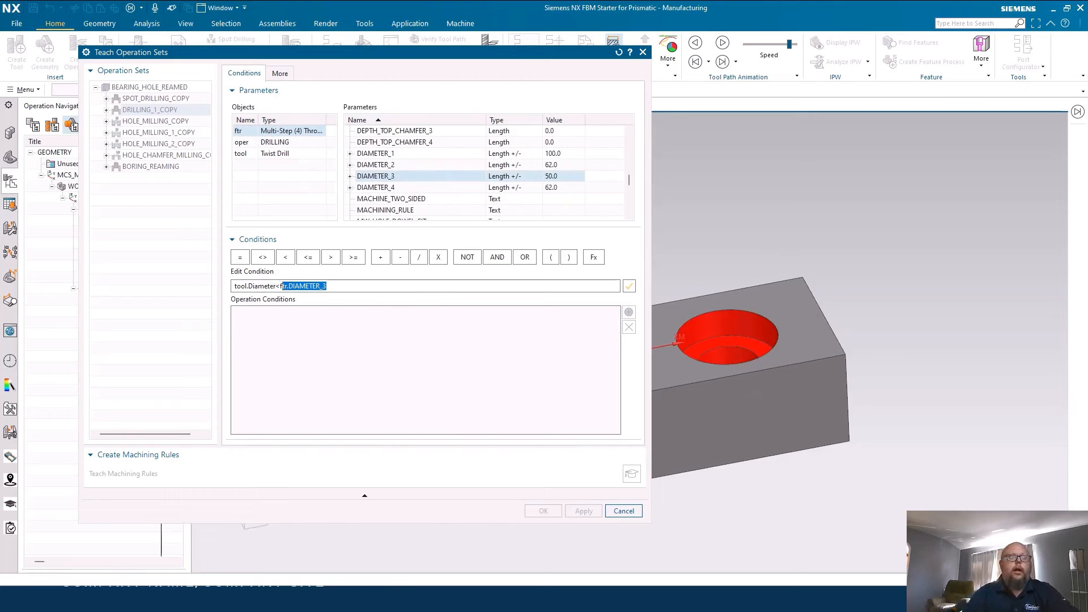
key("BackSpace")
key("BackSpace")
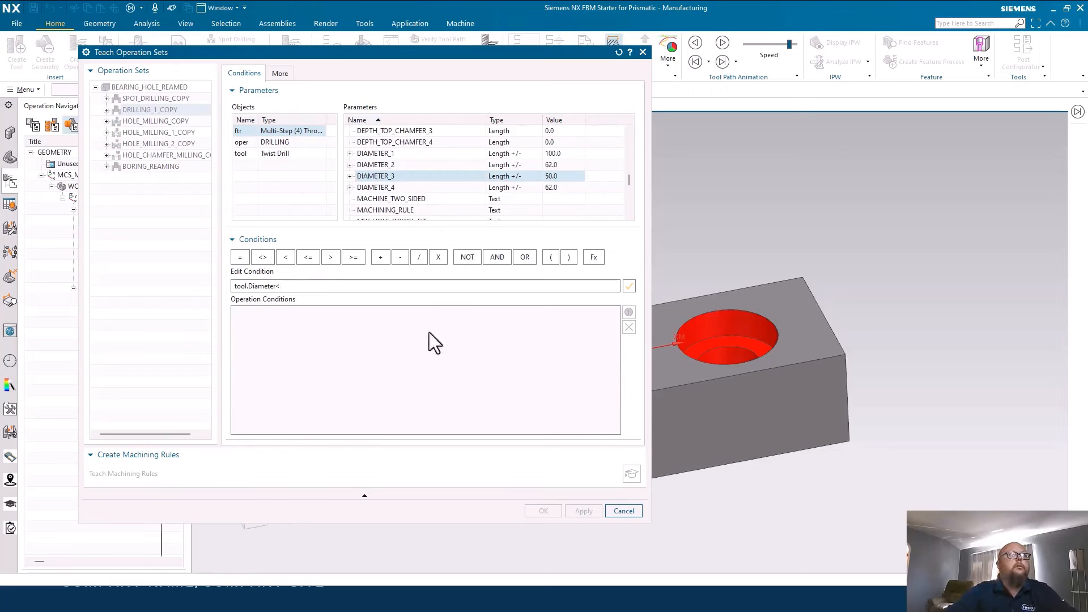
double_click(391, 176)
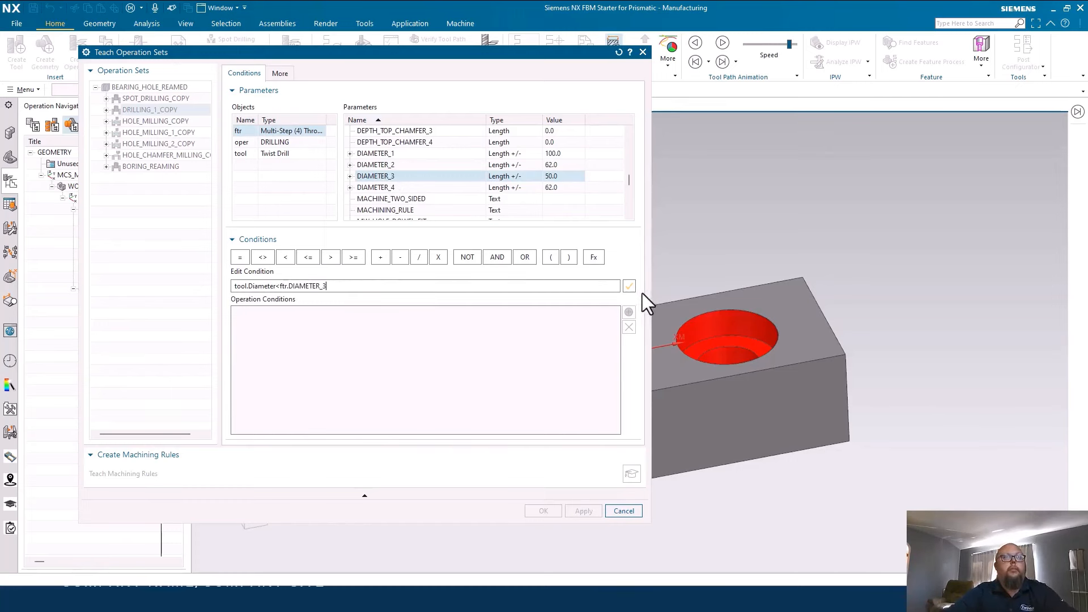
left_click(629, 286)
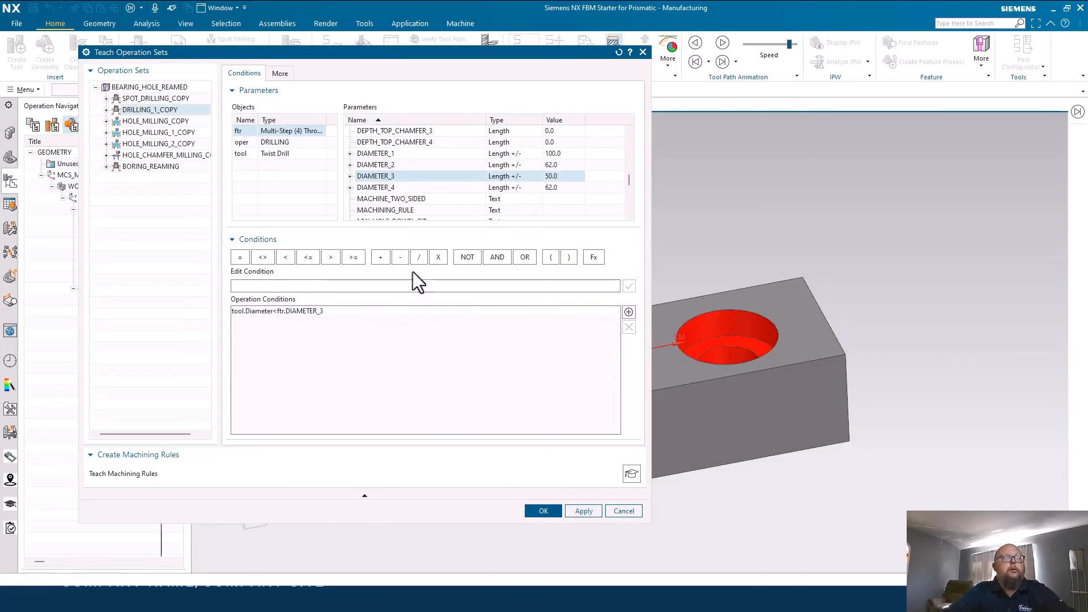
Step: Add the operation condition tool.FluteLength>ftr.DEPTH+2 to DRILLING_1_COPY
left_click(263, 153)
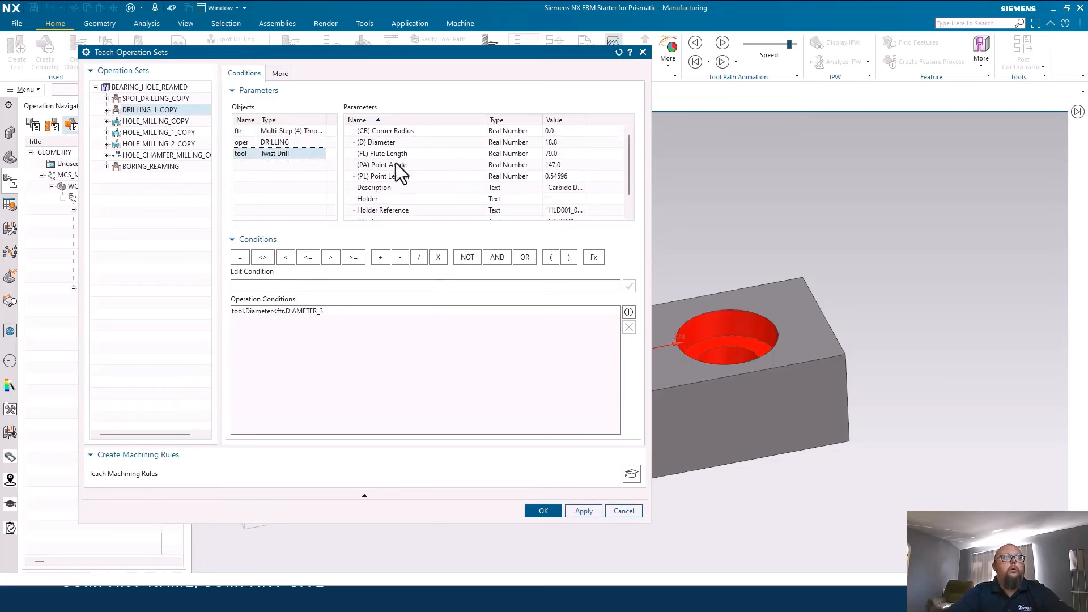
double_click(379, 154)
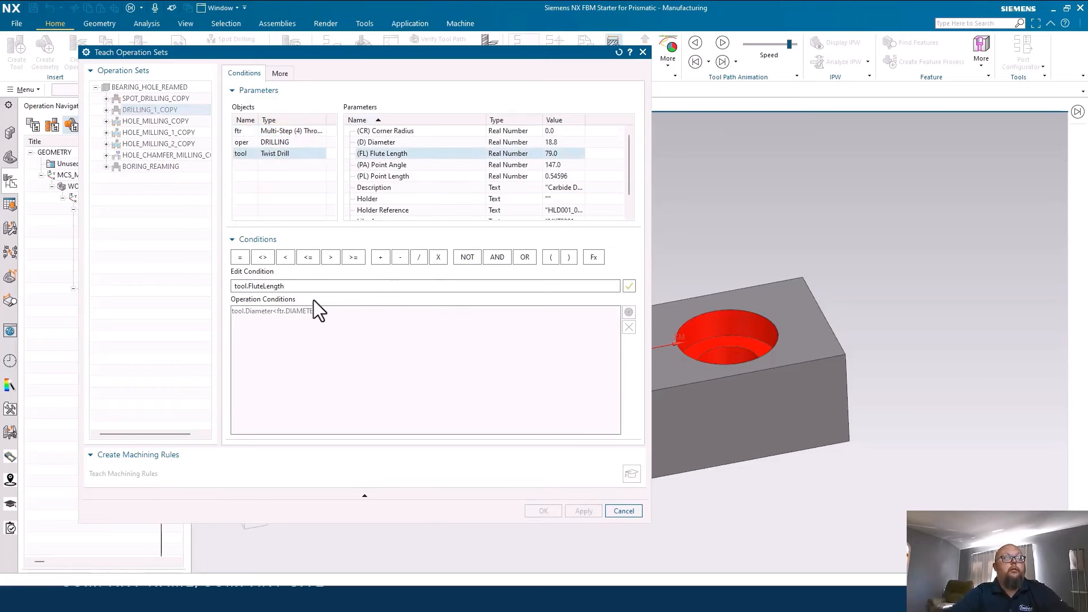
left_click(336, 257)
left_click(268, 134)
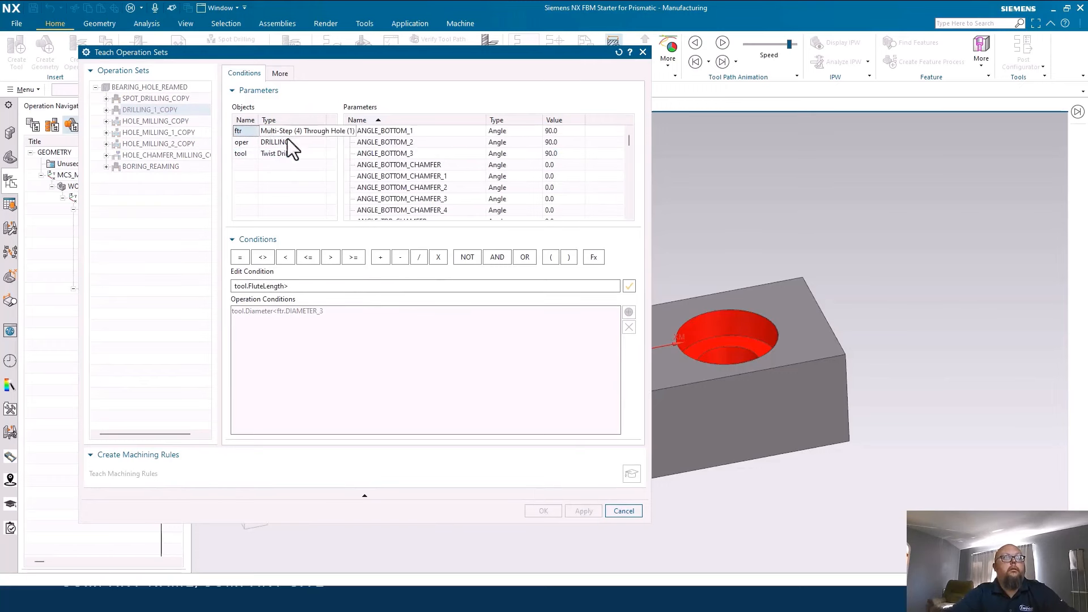
scroll(422, 149, "down", 5)
scroll(424, 149, "down", 1)
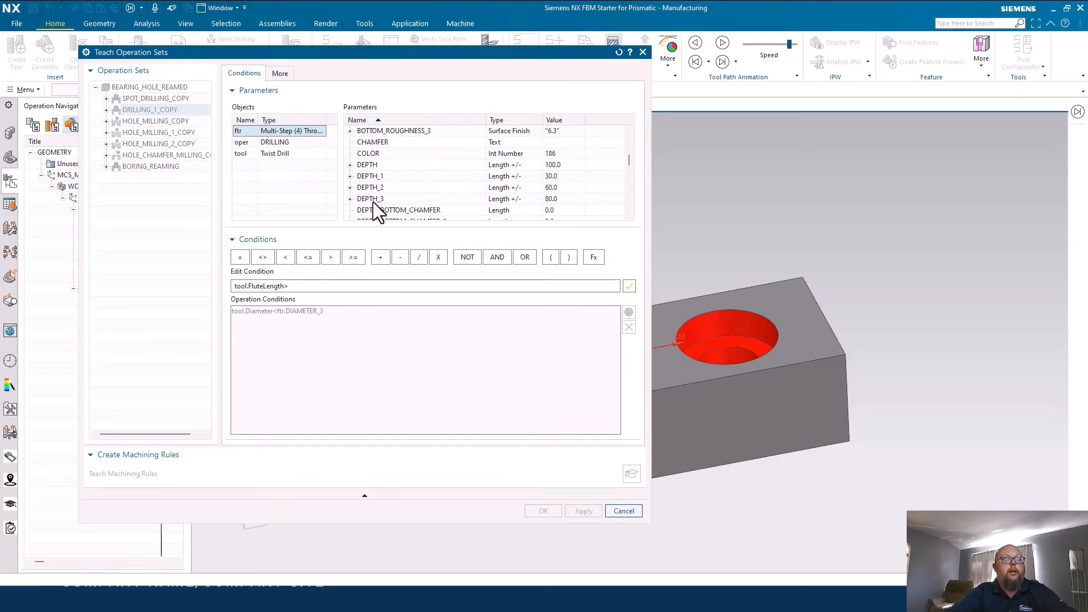
double_click(376, 165)
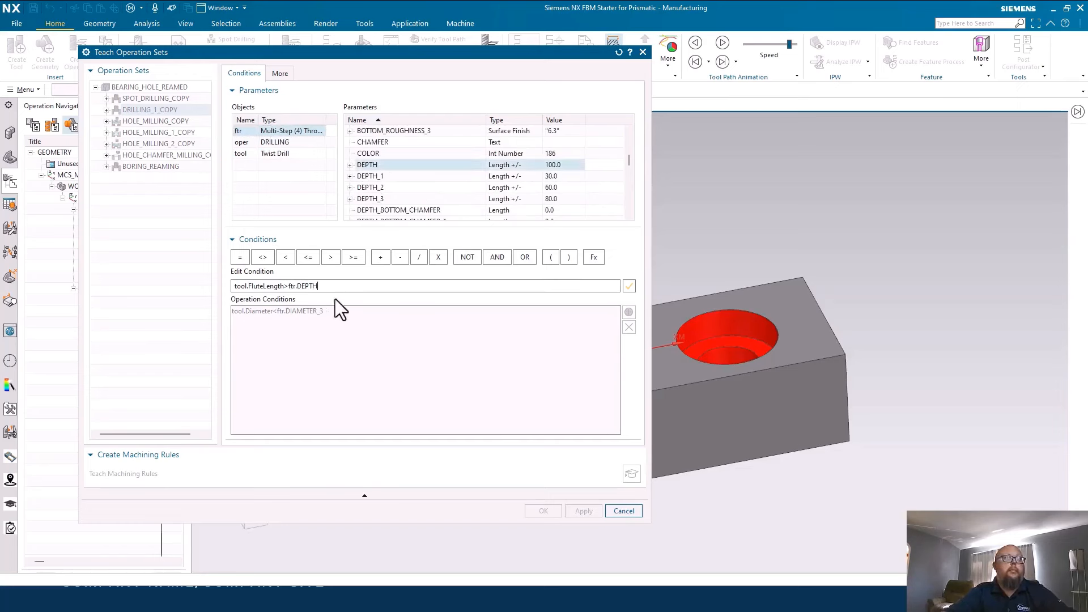
type("+2")
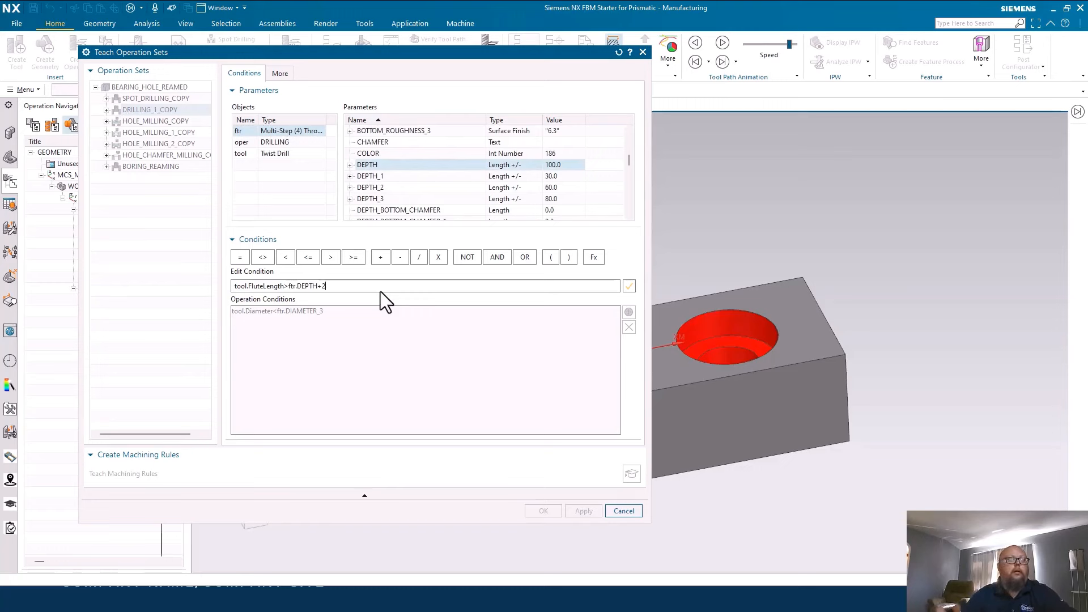
left_click(630, 286)
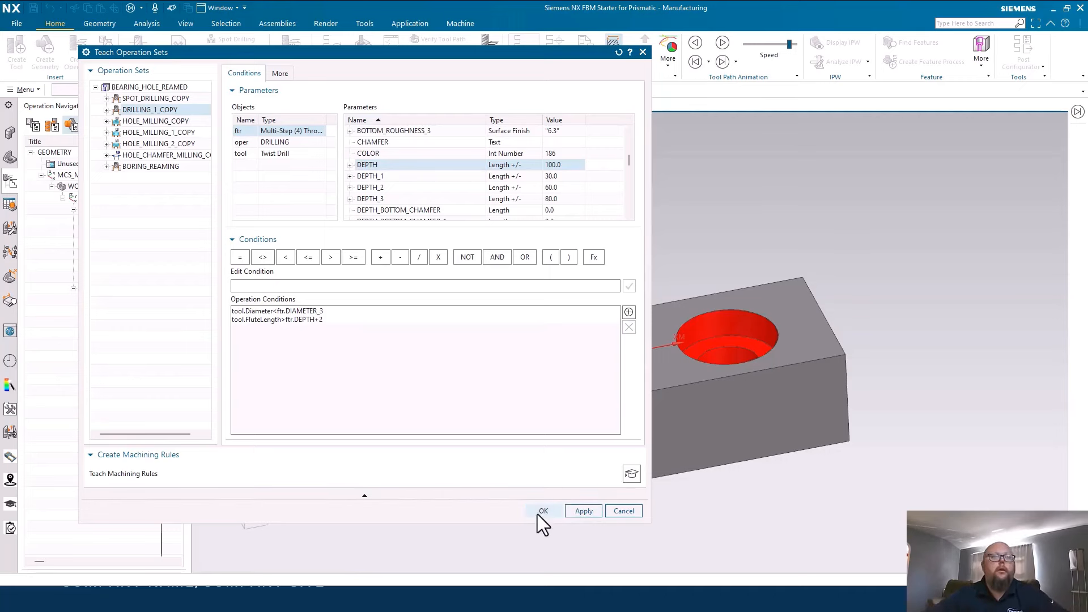
Step: Apply the operation set conditions defined so far and close the information listing
left_click(583, 512)
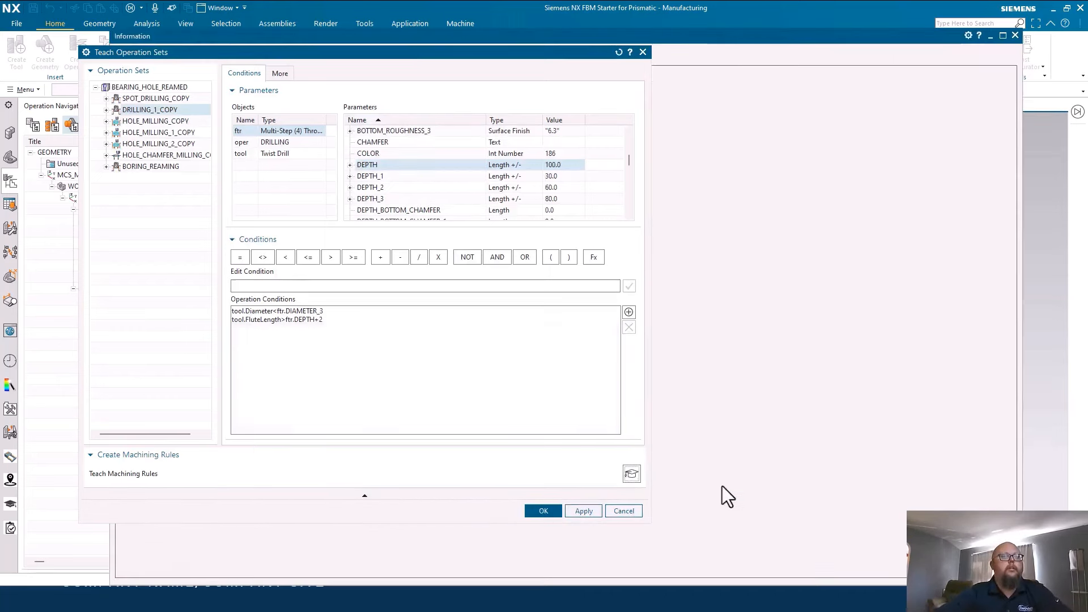
left_click(724, 486)
left_click(1027, 36)
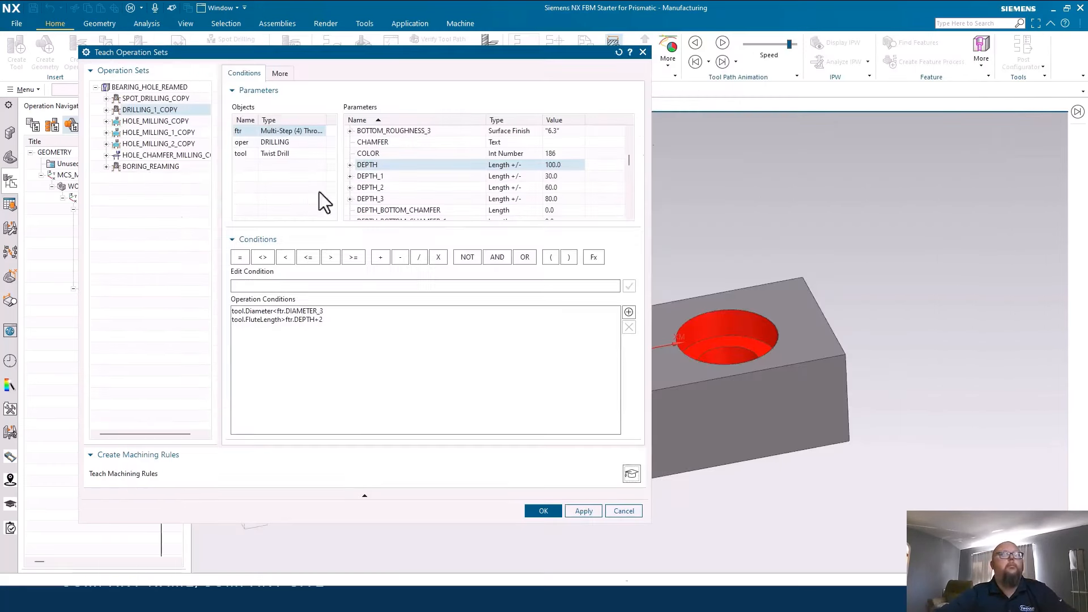
Step: Add the operation condition tool.Diameter = 16 to HOLE_MILLING_COPY
left_click(163, 121)
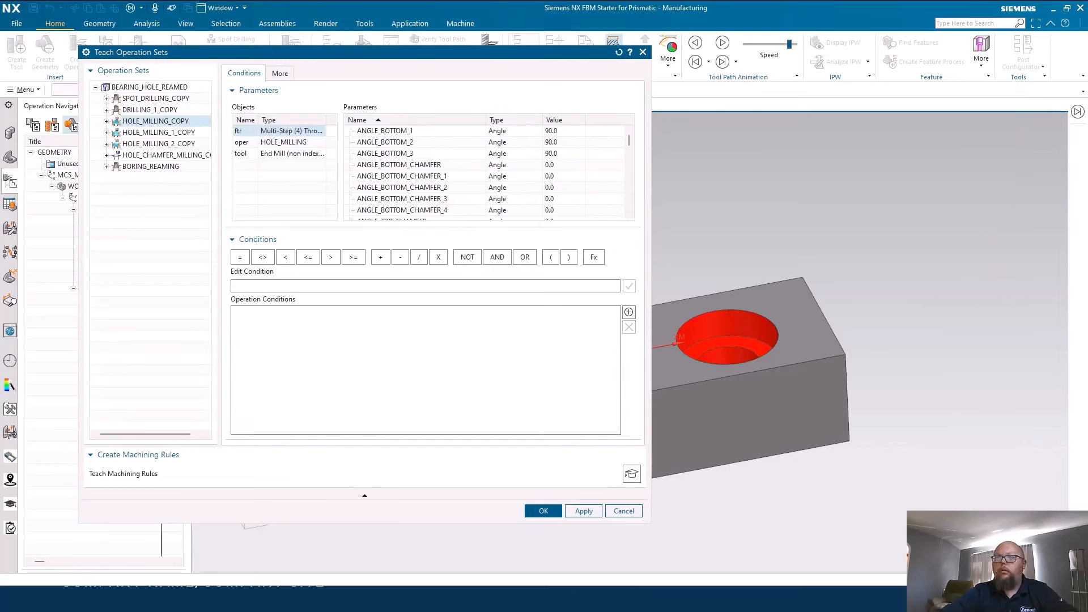
left_click(376, 287)
type("tool.Diameter = 16")
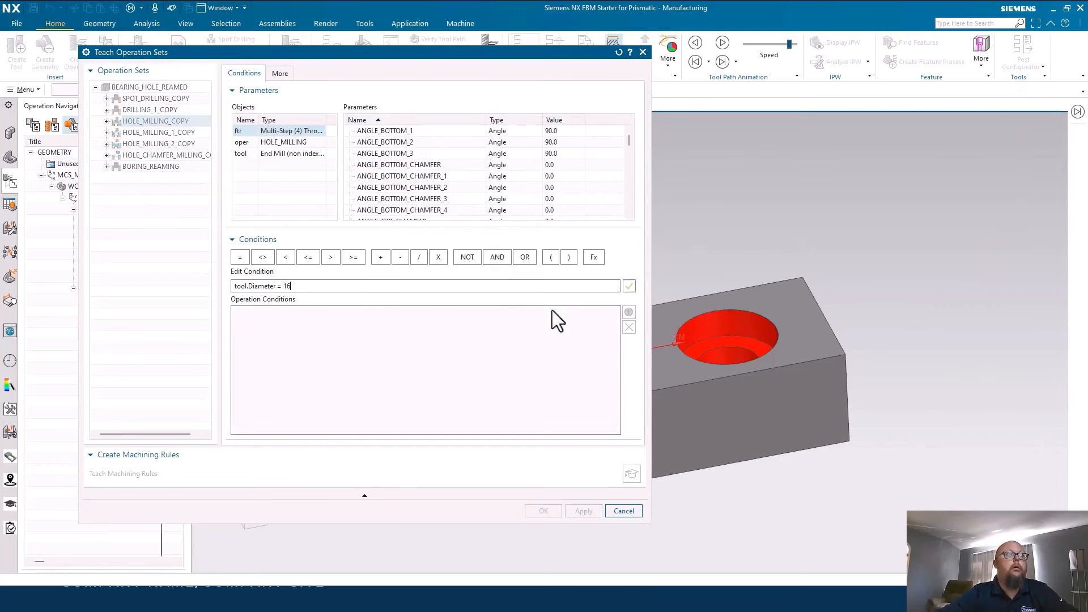
left_click(630, 286)
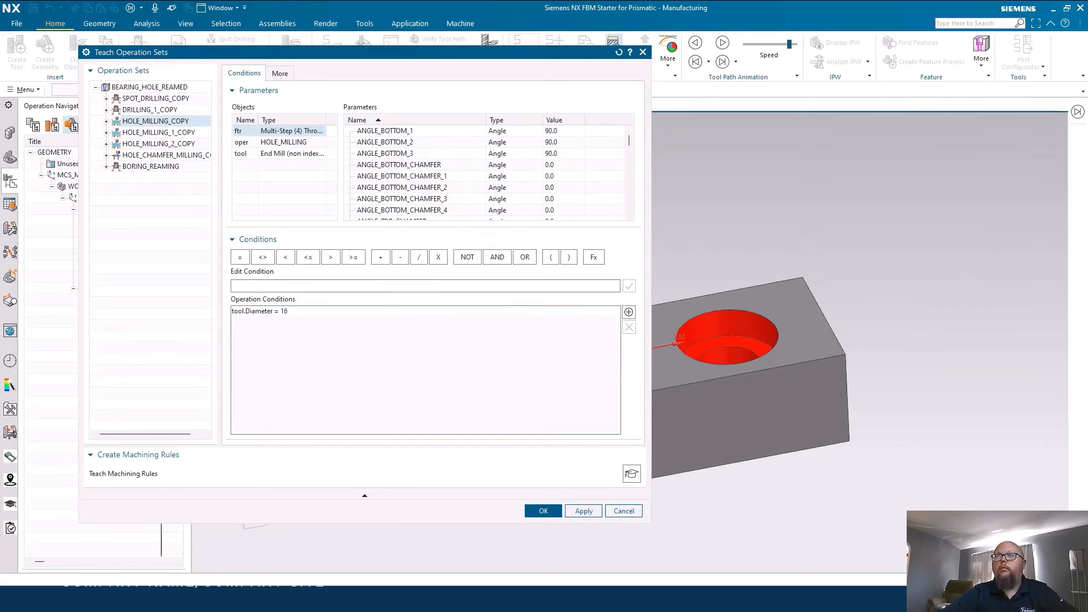
Step: Add the operation conditions tool.CorRadMill = 0 and tool.FluteLength >= ftr.DEPTH_1 + 2 to HOLE_MILLING_COPY
left_click(303, 286)
type("tool.CorRadMill = 0")
left_click(629, 286)
left_click(272, 287)
type("tool.FluteLength >= ftr.DEPTH_1 + 2")
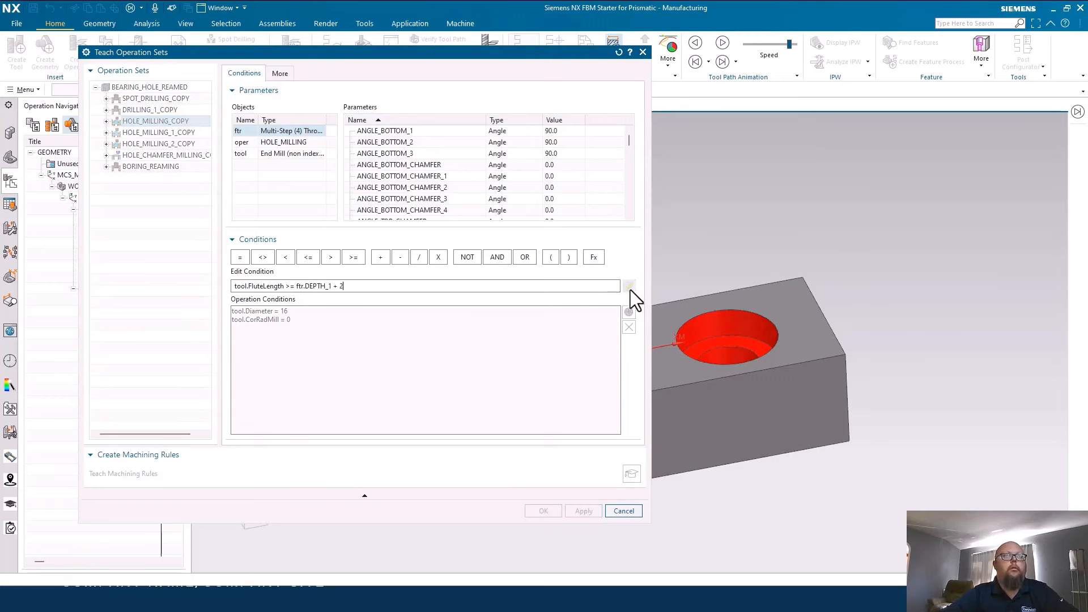
left_click(629, 285)
Step: Add the operation condition tool.Diameter = 16 to HOLE_MILLING_1_COPY
left_click(164, 134)
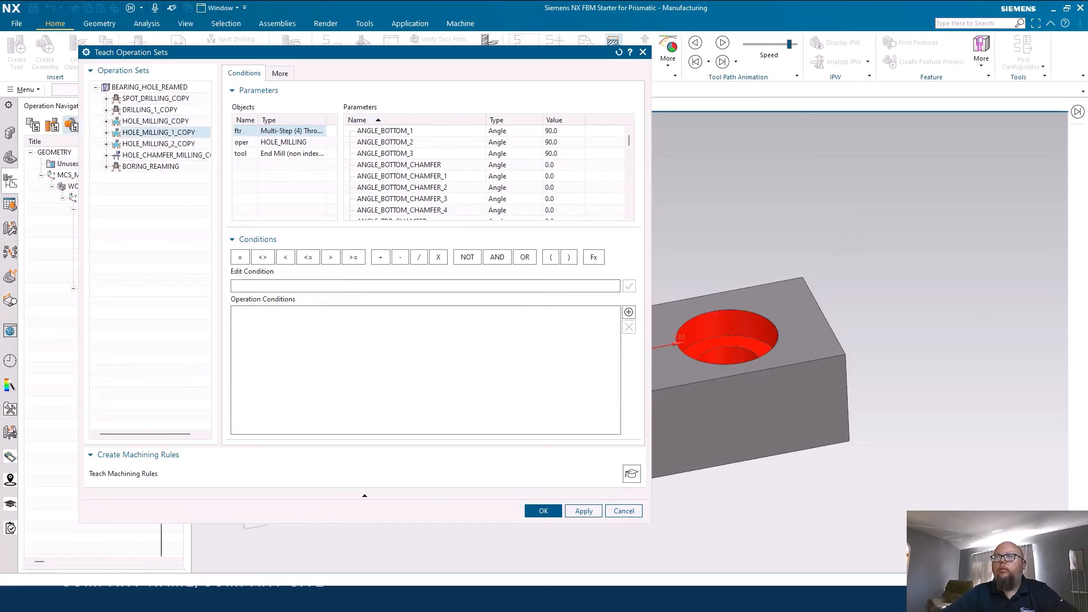
left_click(238, 286)
type("tool.Diameter = 16")
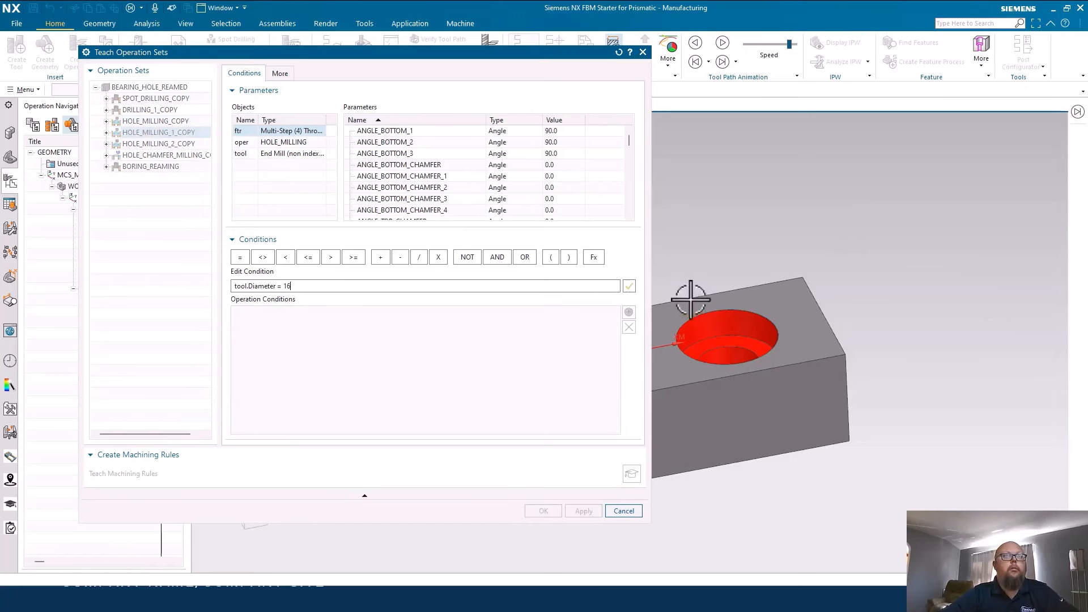
left_click(628, 286)
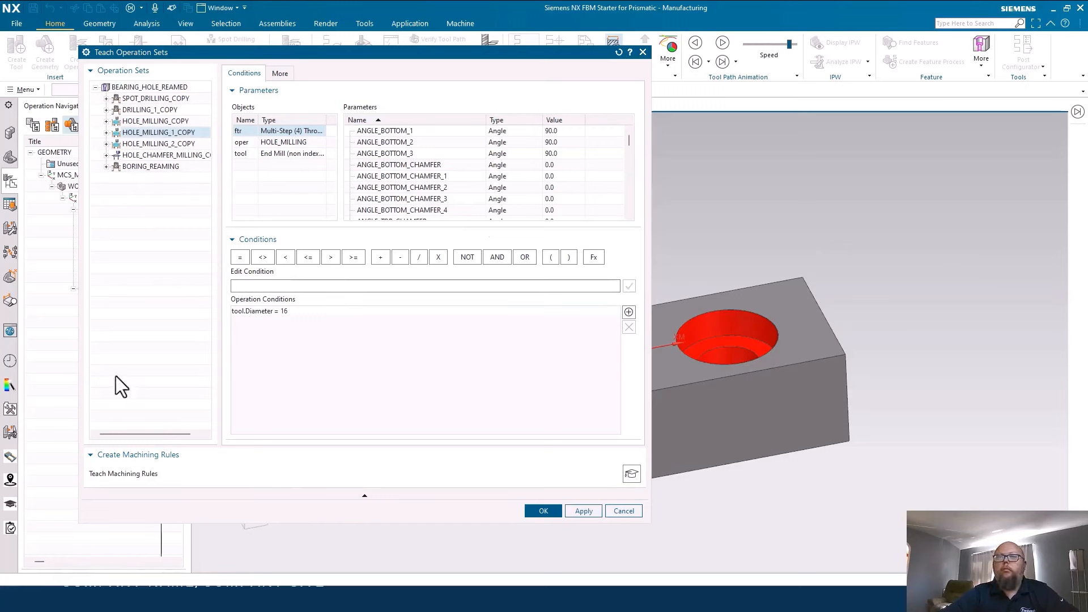
Step: Add the operation conditions tool.CorRadMill = 0 and tool.FluteLength >= (ftr.DEPTH_2 - ftr.DEPTH_1) + 2 to HOLE_MILLING_1_COPY
left_click(257, 286)
type("tool.CorRadMill = 0")
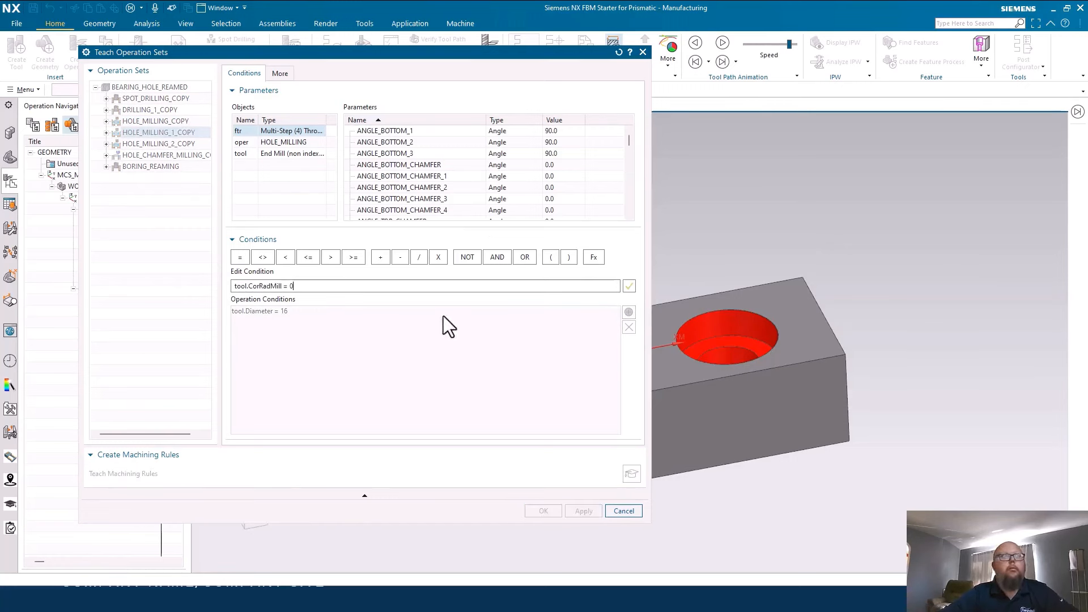
left_click(630, 286)
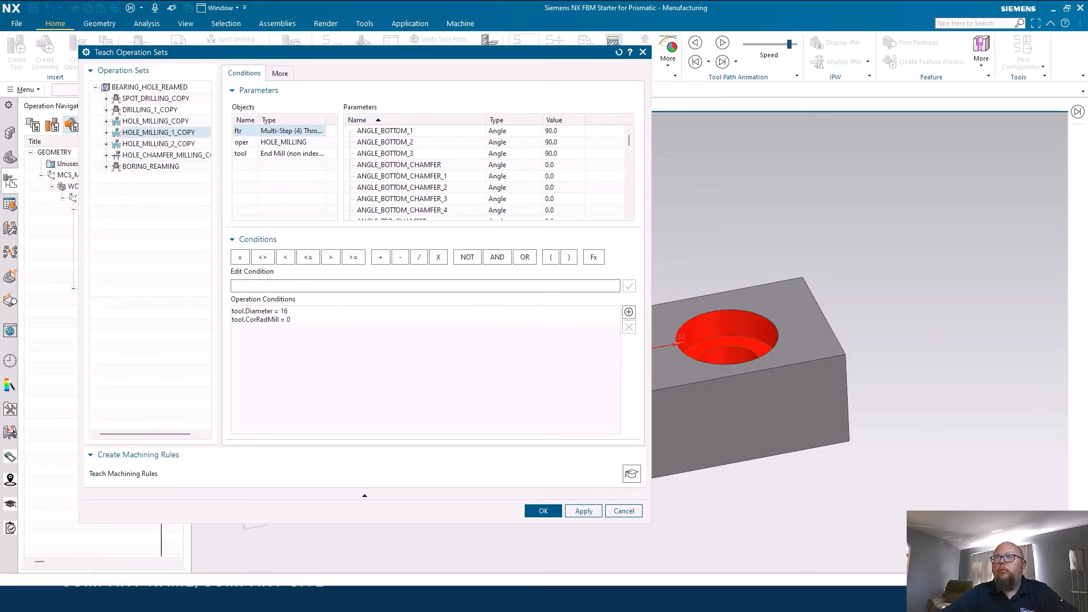
left_click(253, 286)
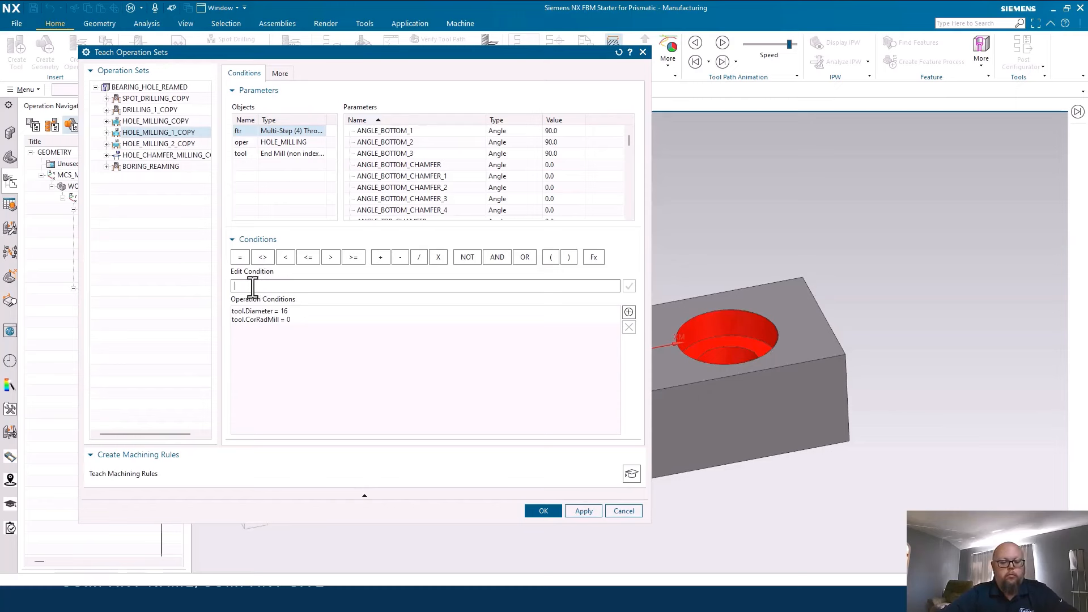
type("T")
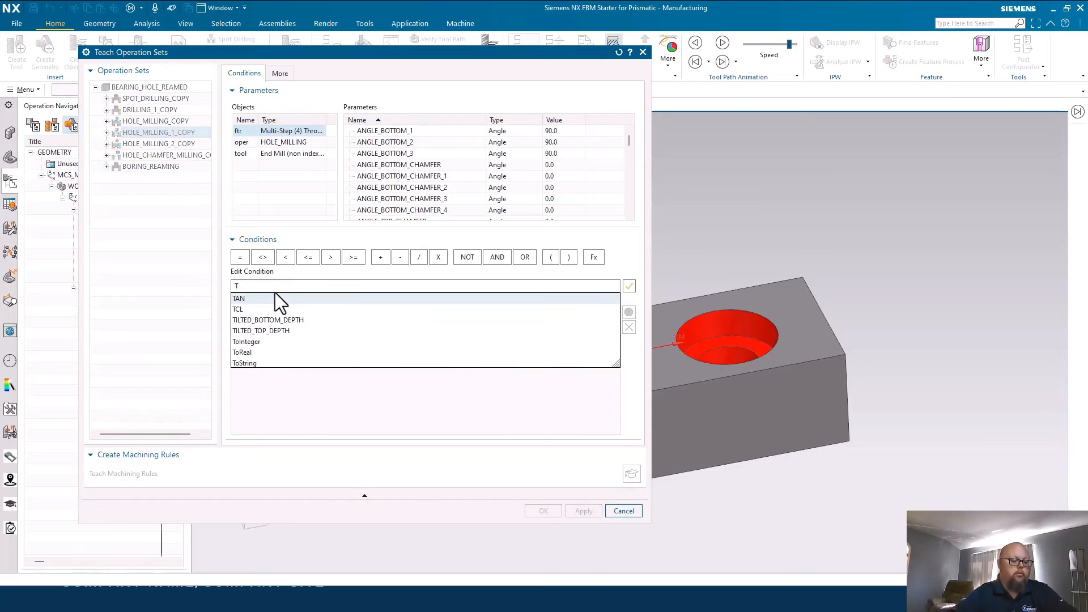
key("BackSpace")
type("t")
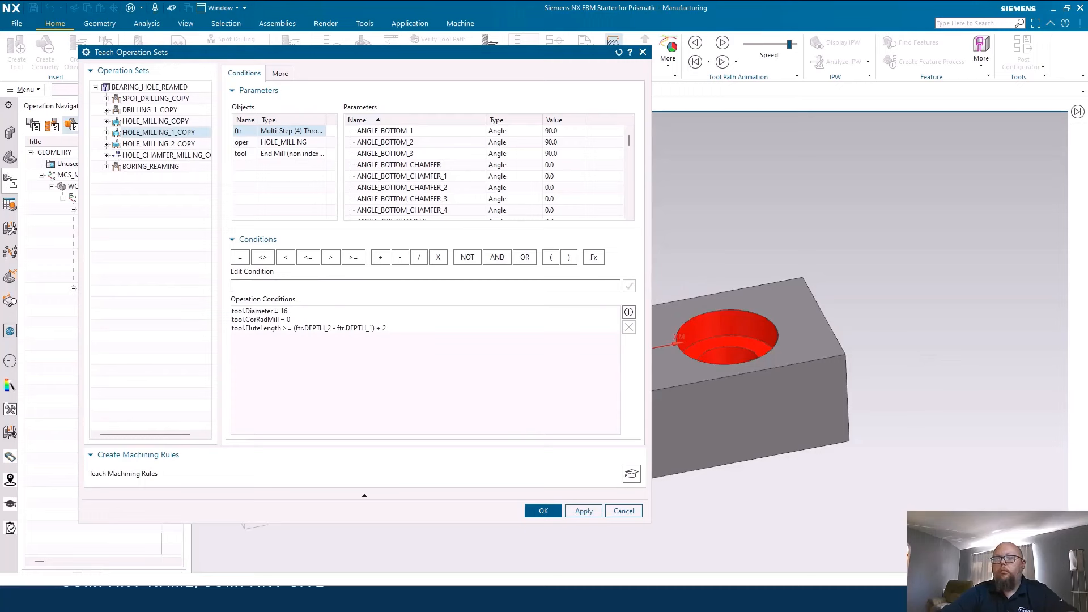
Step: Give HOLE_MILLING_2_COPY the conditions tool.Diameter = 16, tool.CorRadMill = 0 and tool.FluteLength > (ftr.DEPTH - ftr.DEPTH_2) + 2
left_click(169, 143)
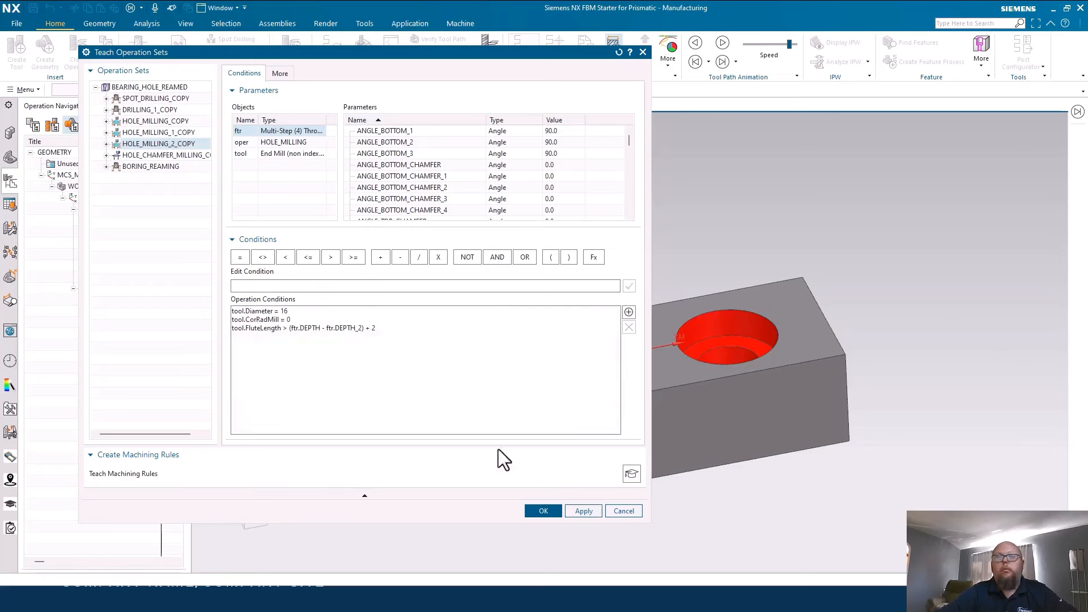
Step: Add the operation conditions tool.Diameter = 12 and tool.ChamferAngle = 45 to HOLE_CHAMFER_MILLING_COPY
left_click(134, 155)
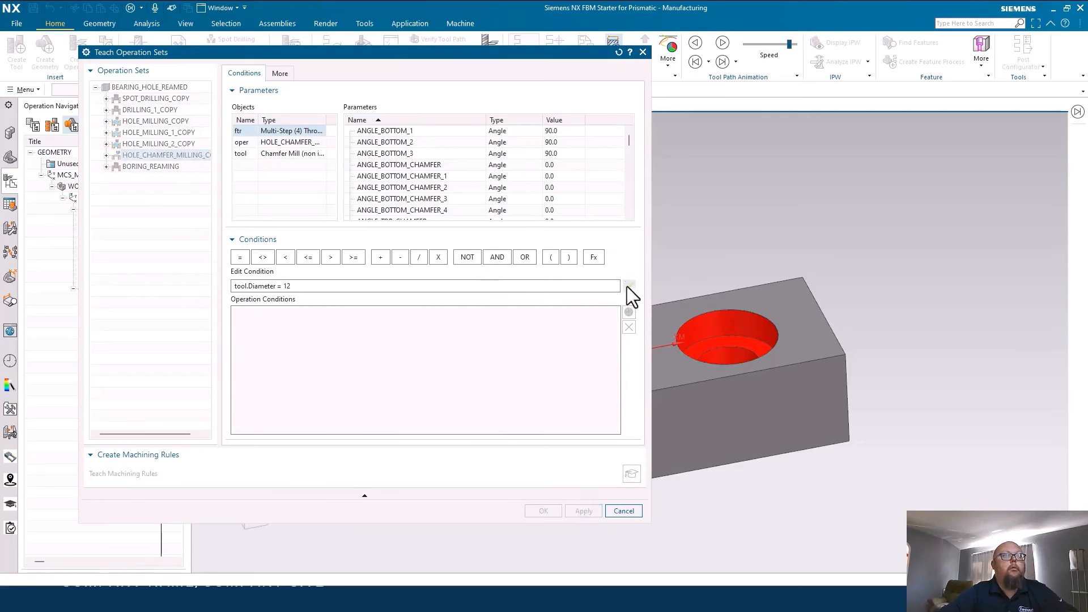
left_click(628, 286)
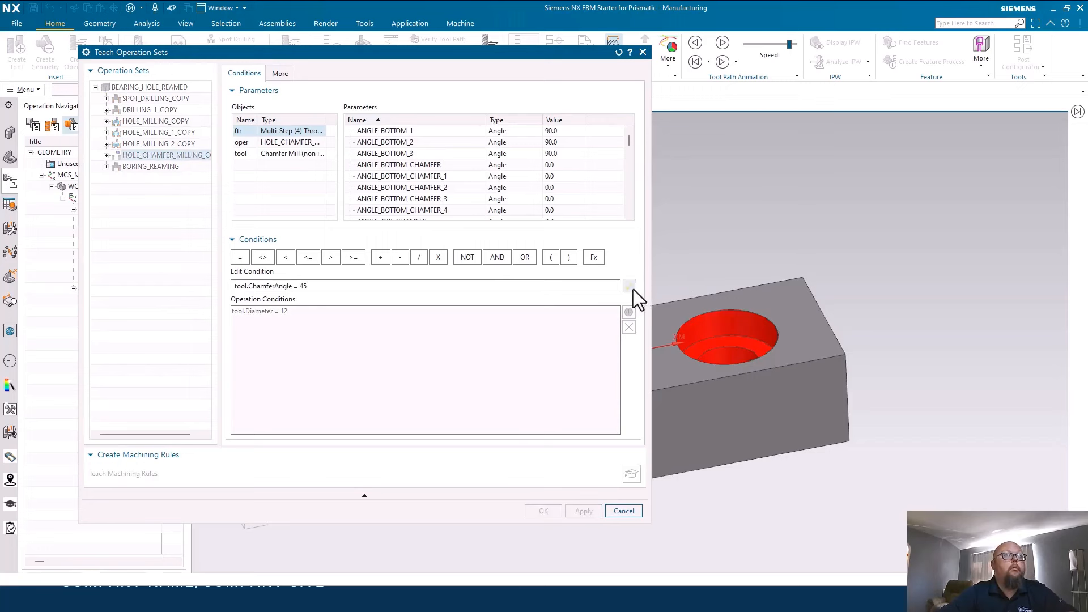
left_click(629, 287)
Step: Start a condition for BORING_REAMING with the lower diameter limit tool.Diameter>=(ftr.DIAMETER_3+ftr.DIAMETER_3.LOWER)
left_click(153, 166)
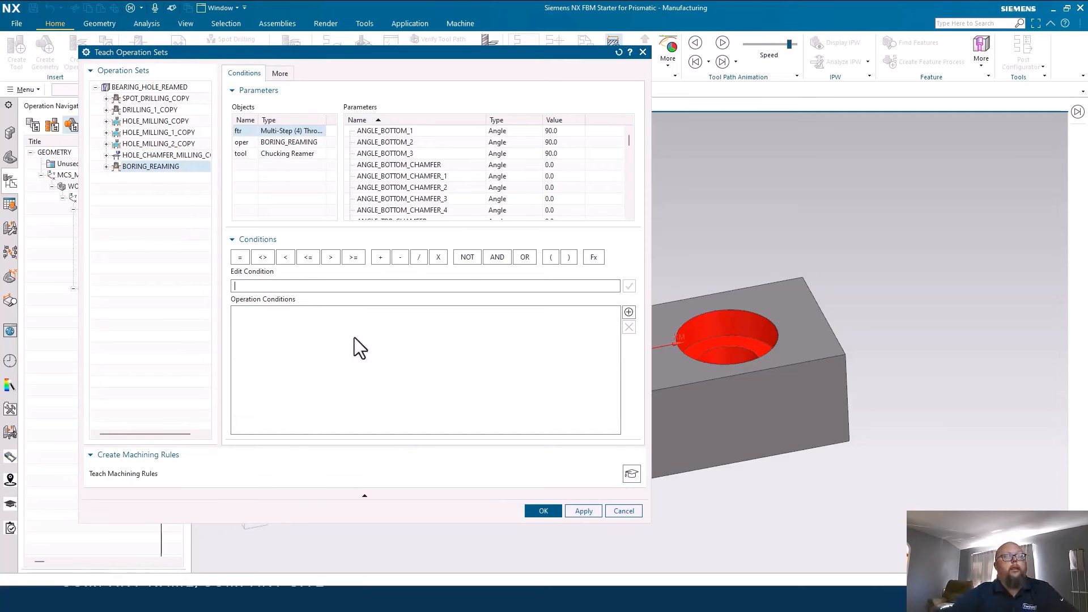
left_click(257, 153)
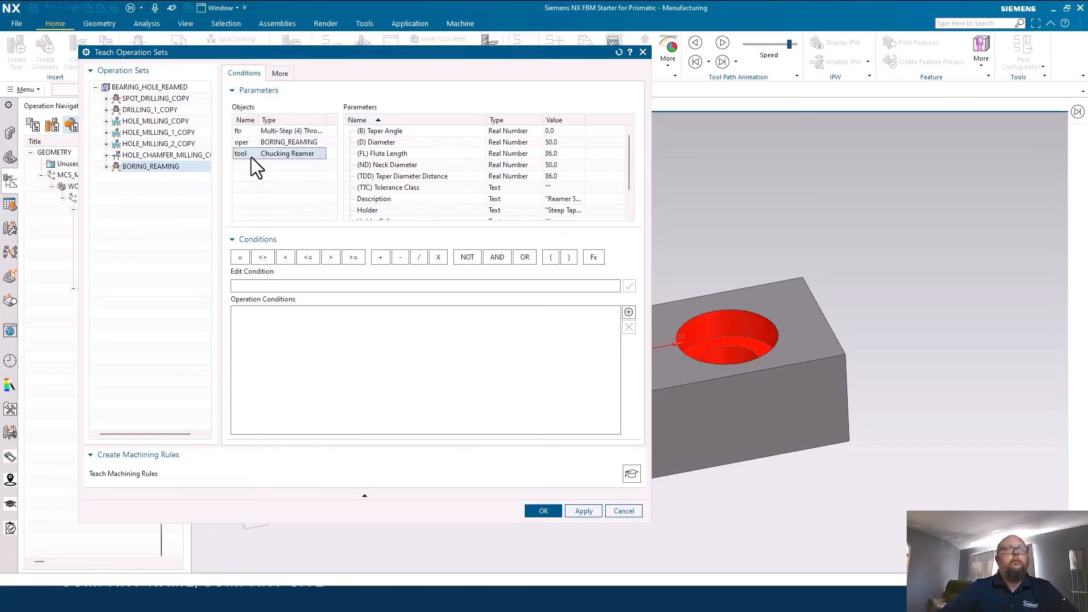
double_click(394, 141)
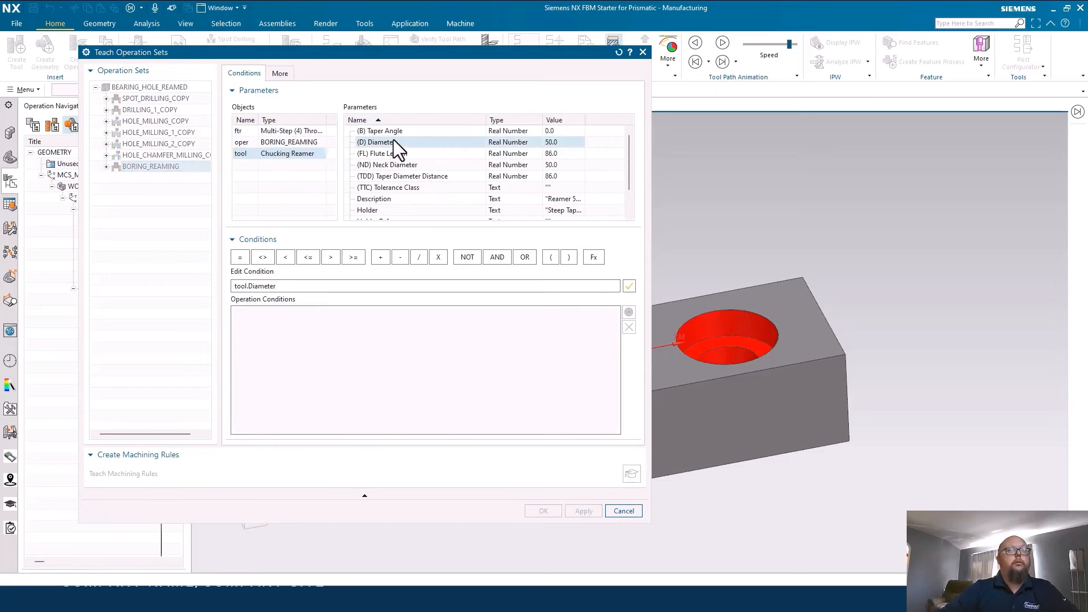
left_click(357, 258)
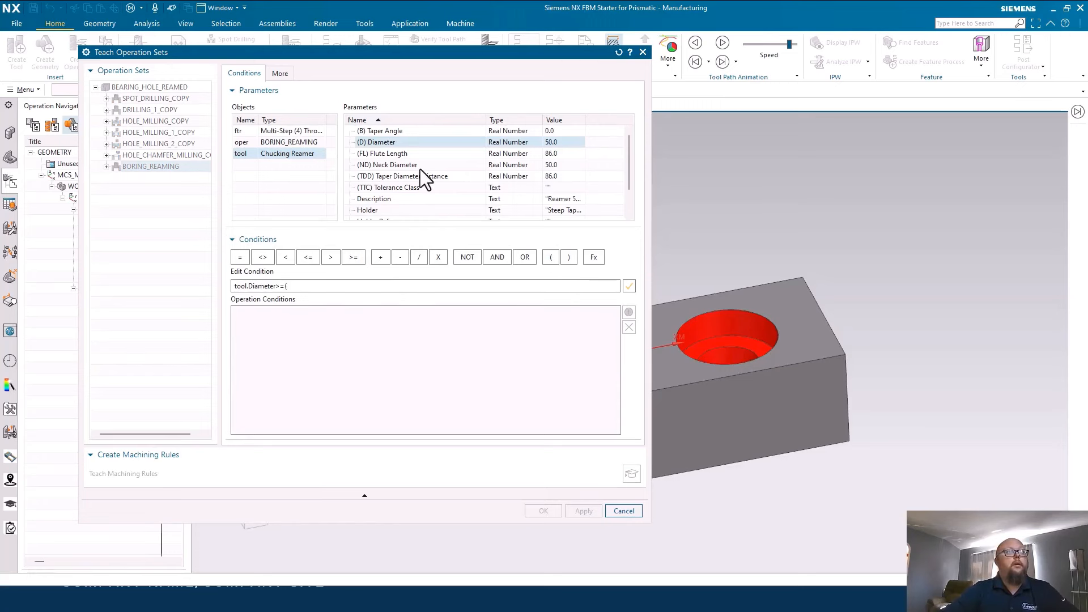
scroll(420, 170, "down", 1)
left_click(284, 132)
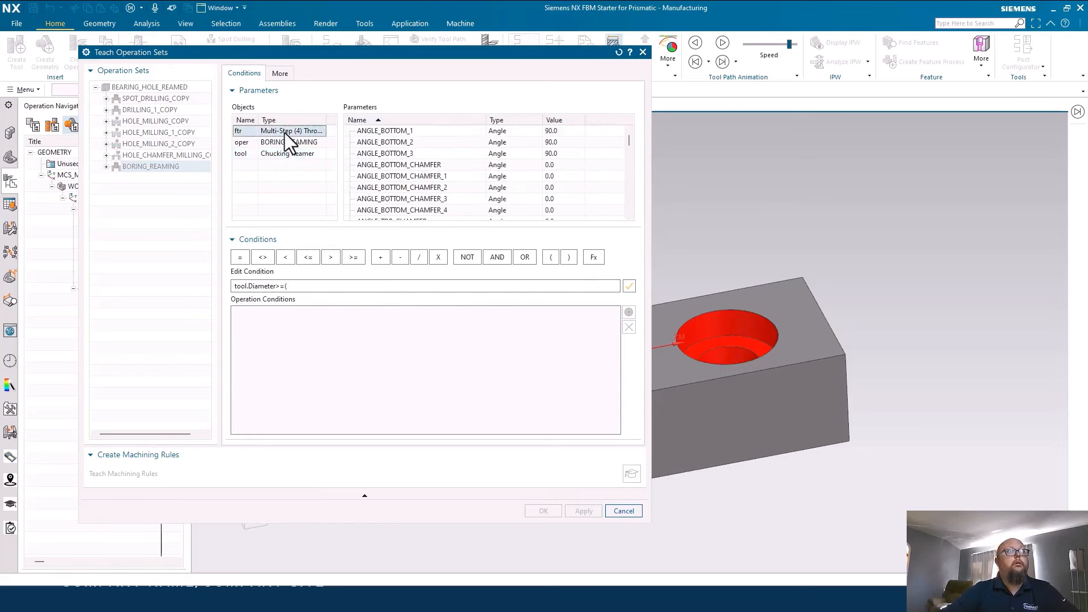
scroll(468, 184, "down", 3)
scroll(390, 198, "down", 3)
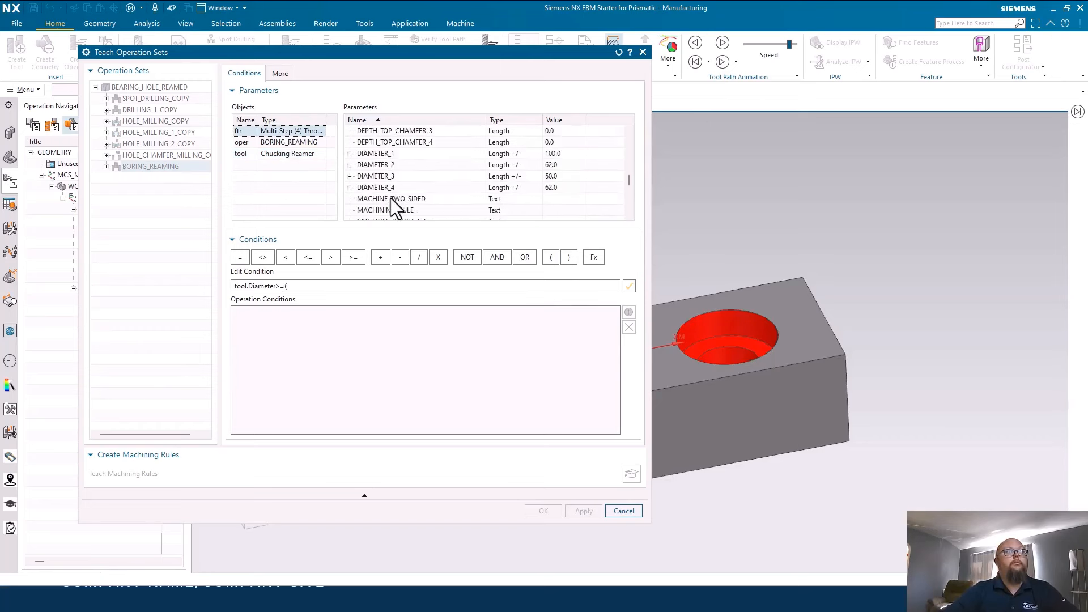
left_click(350, 176)
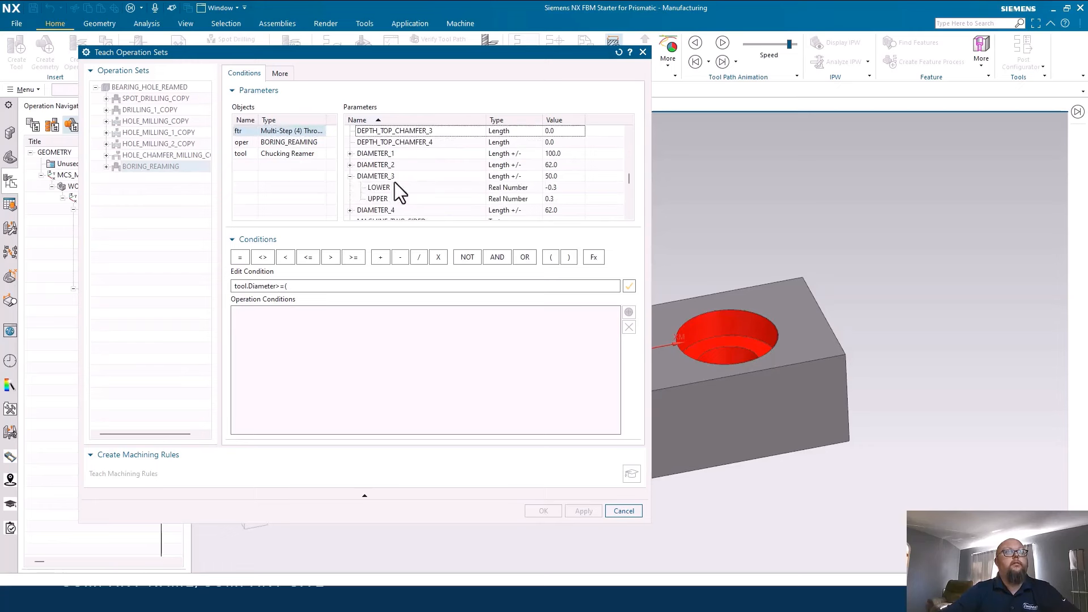
double_click(380, 176)
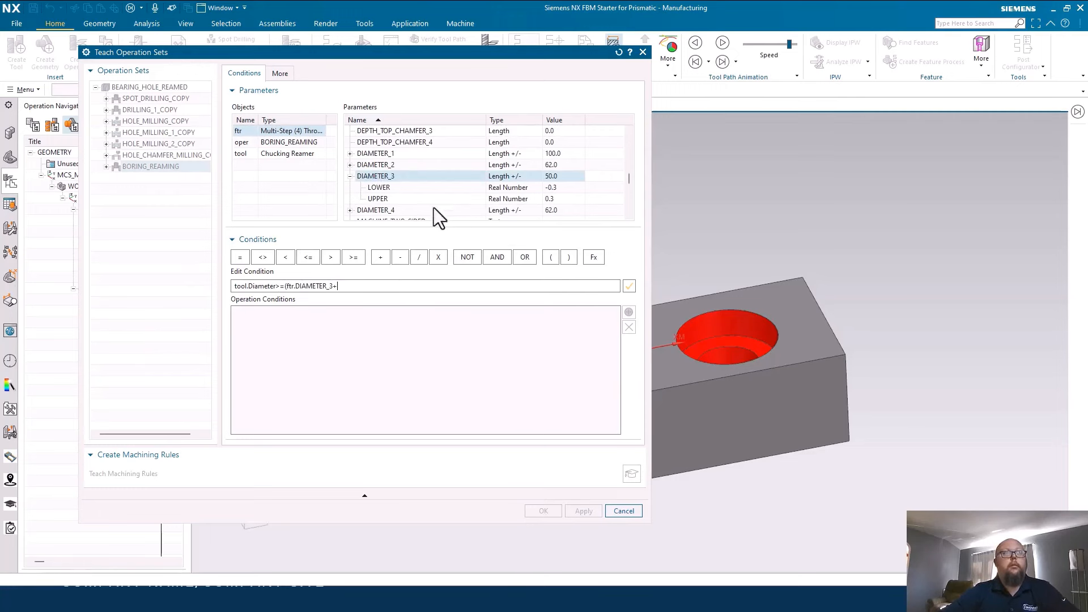
double_click(389, 189)
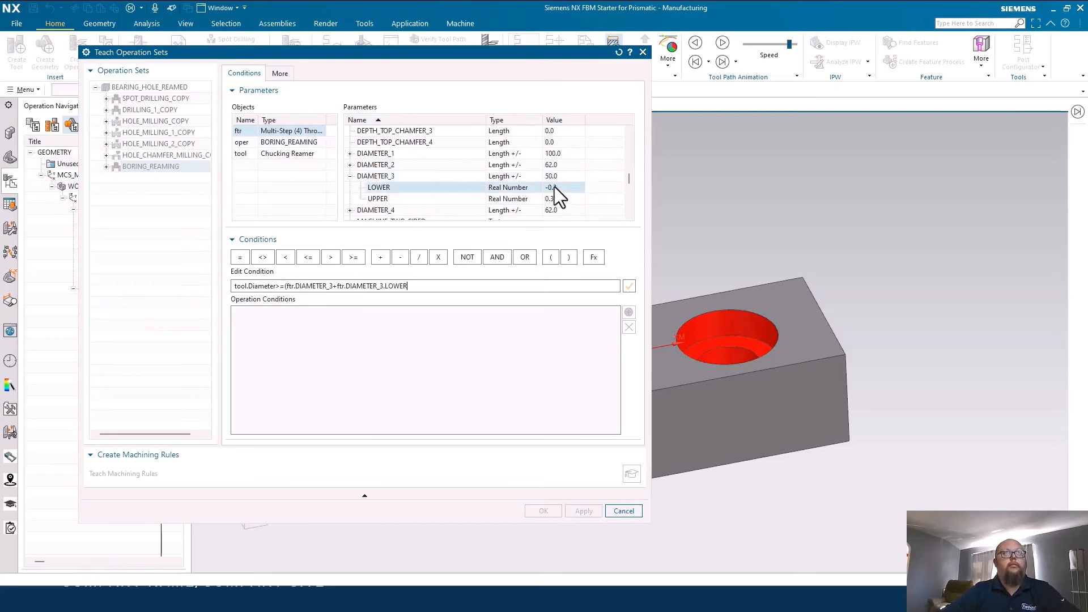
left_click(569, 260)
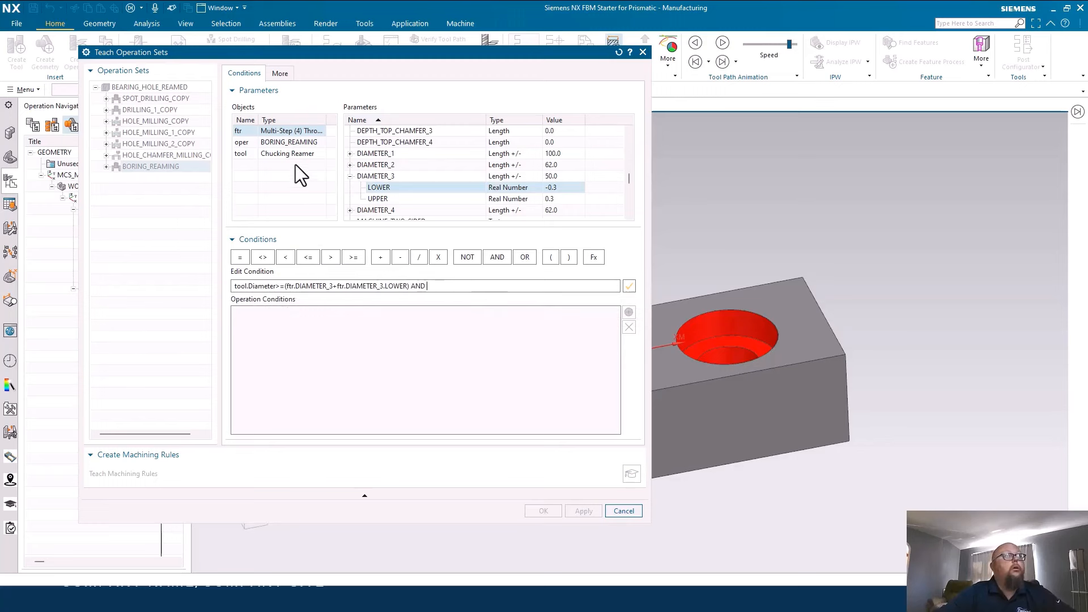
Step: Extend the BORING_REAMING condition with AND tool.Diameter<=(ftr.DIAMETER_3+ftr.DIAMETER_3.UPPER) and add it to the operation conditions
left_click(252, 153)
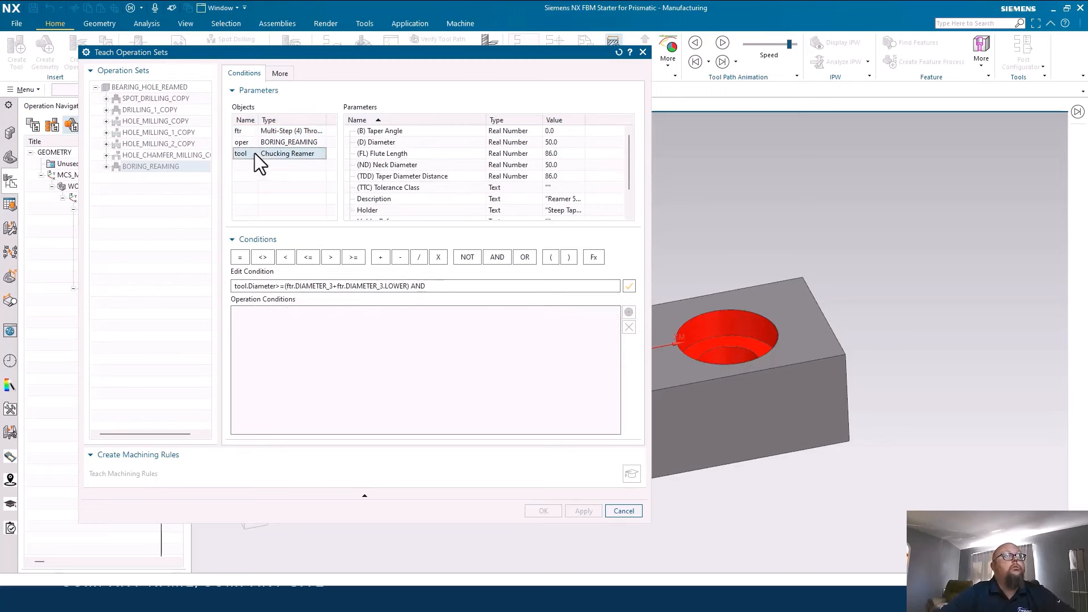
double_click(393, 142)
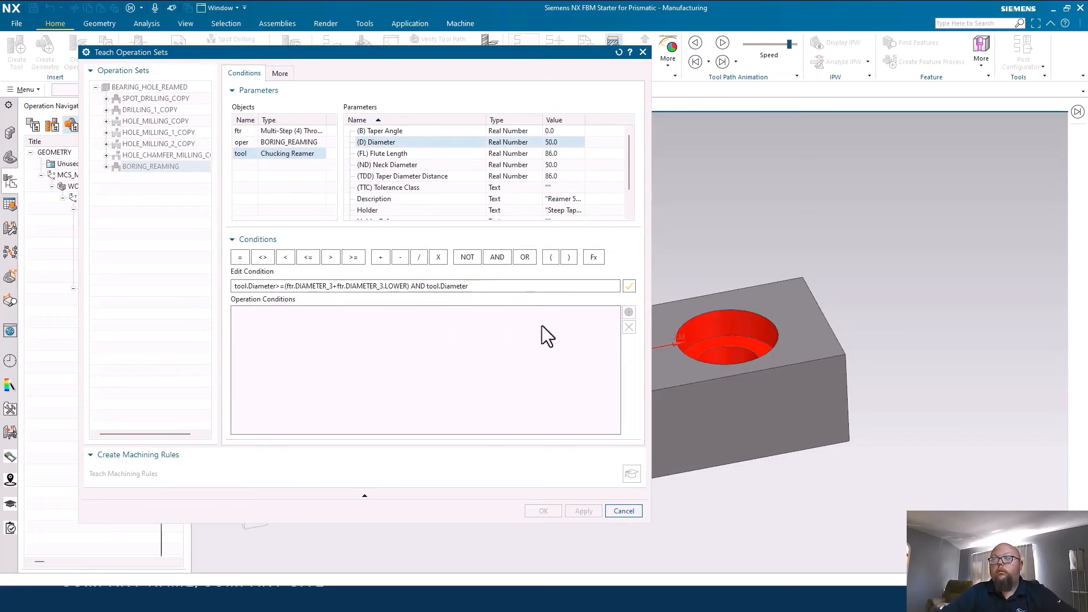
left_click(315, 260)
left_click(240, 131)
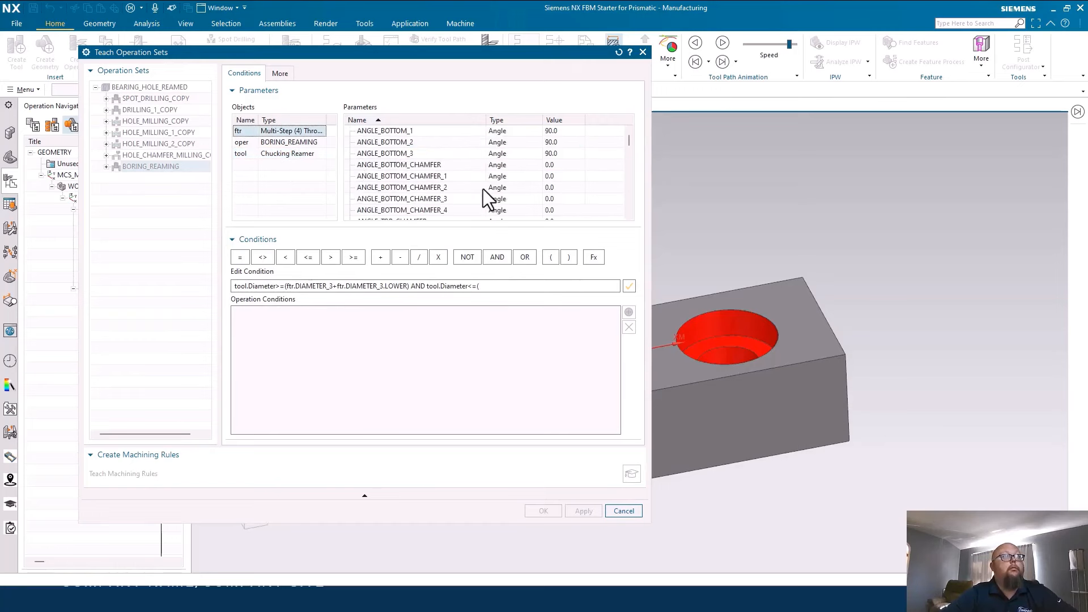
scroll(468, 186, "down", 10)
scroll(406, 187, "up", 5)
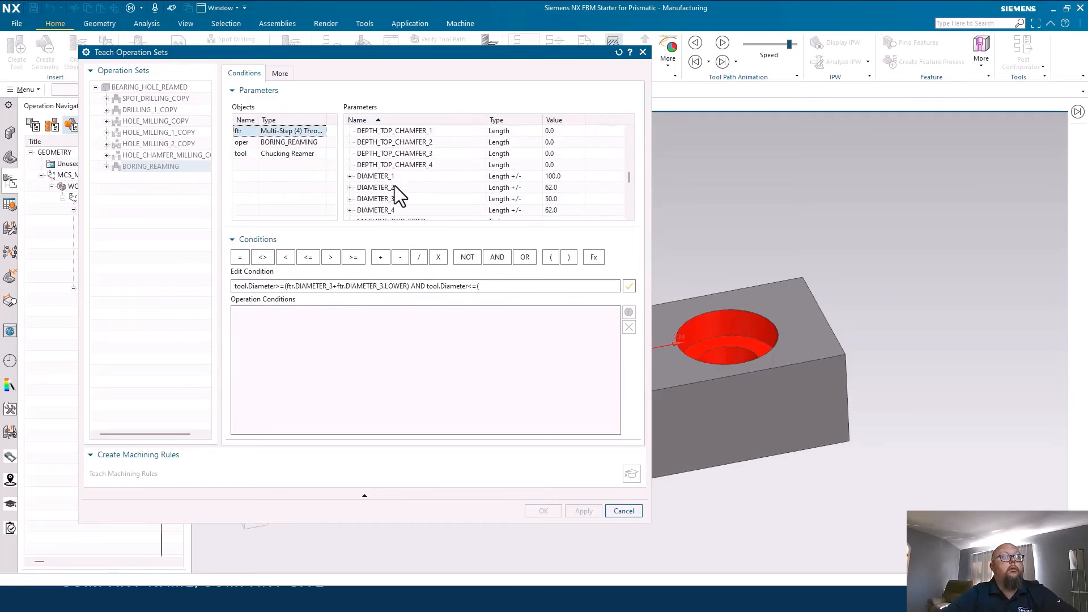
double_click(372, 199)
left_click(350, 199)
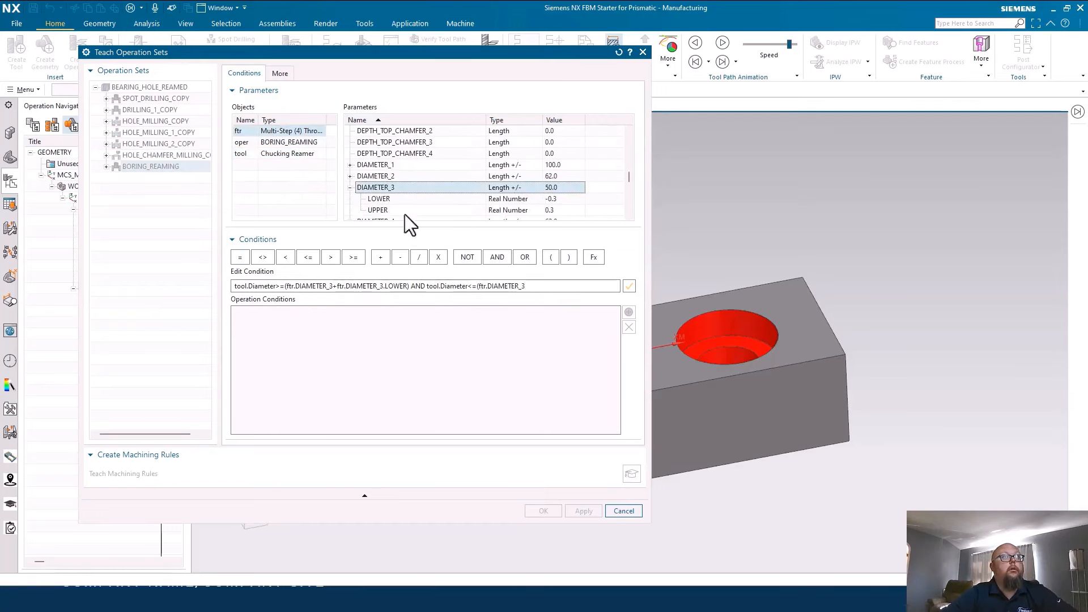
left_click(381, 258)
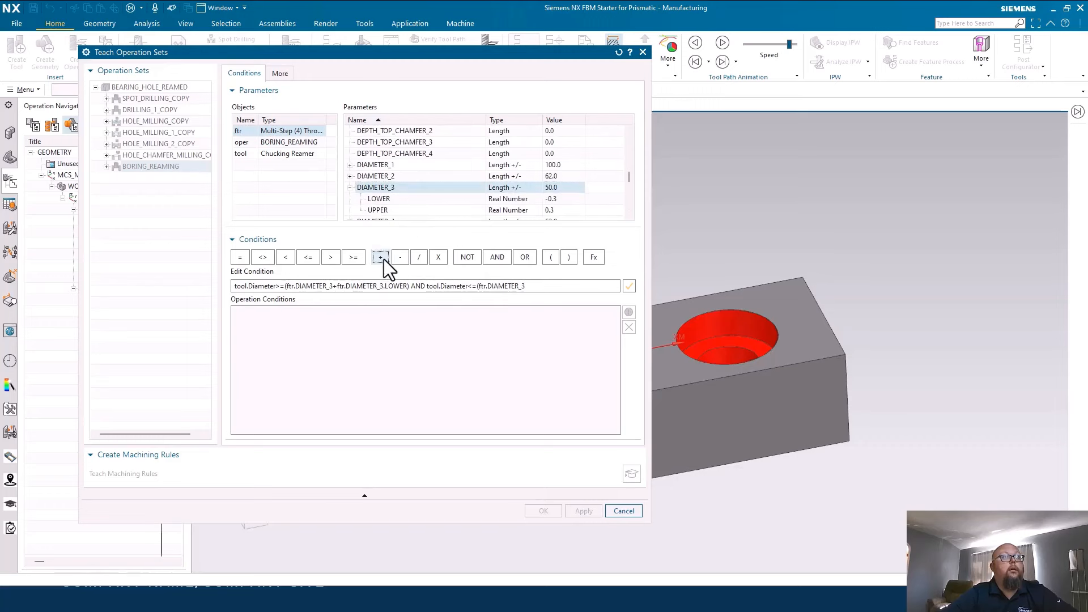
double_click(380, 210)
left_click(569, 258)
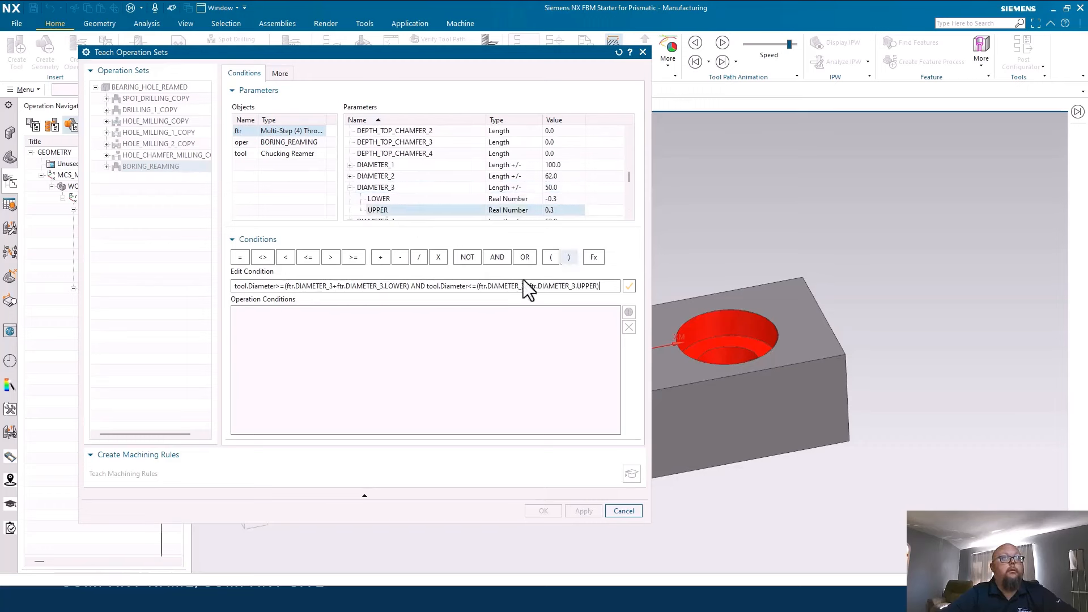
left_click(624, 289)
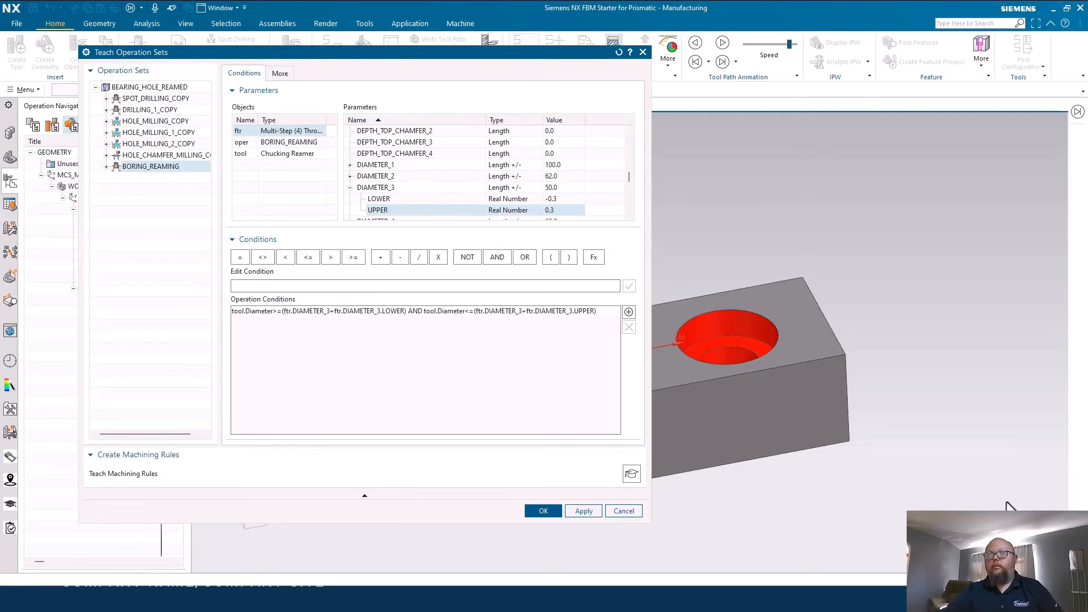
Step: Teach the machining rules from the BEARING_HOLE_REAMED operation set, dismiss the information listing and finish teaching
left_click(636, 479)
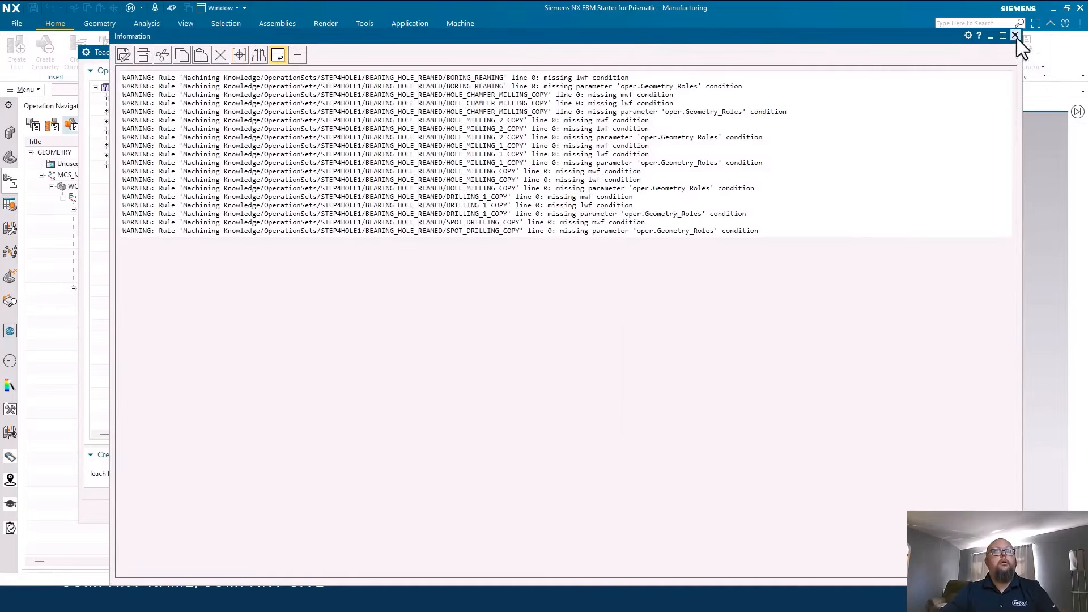
left_click(1015, 35)
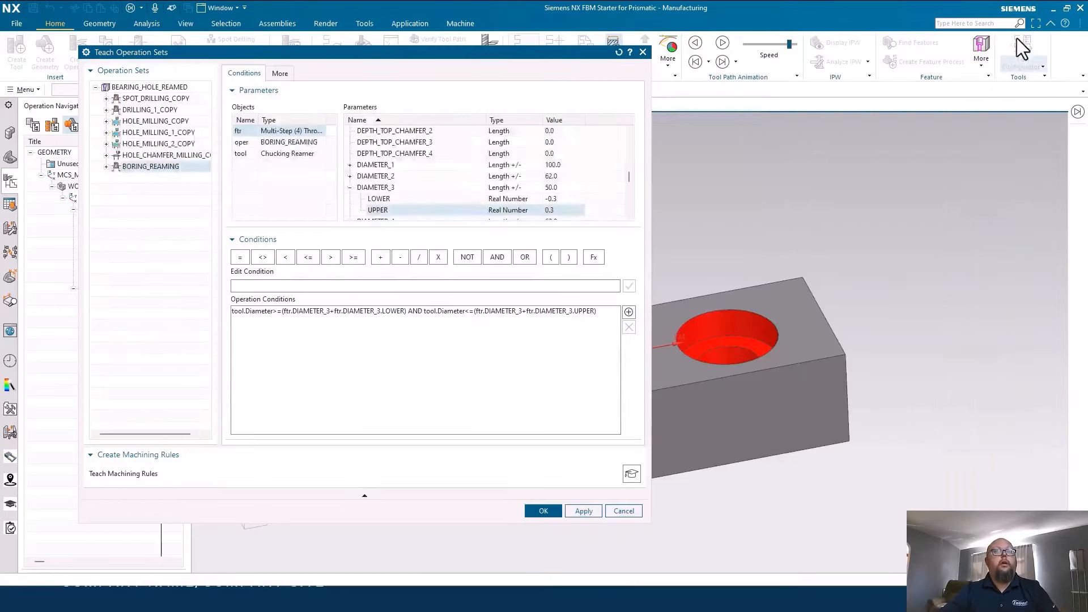
left_click(543, 510)
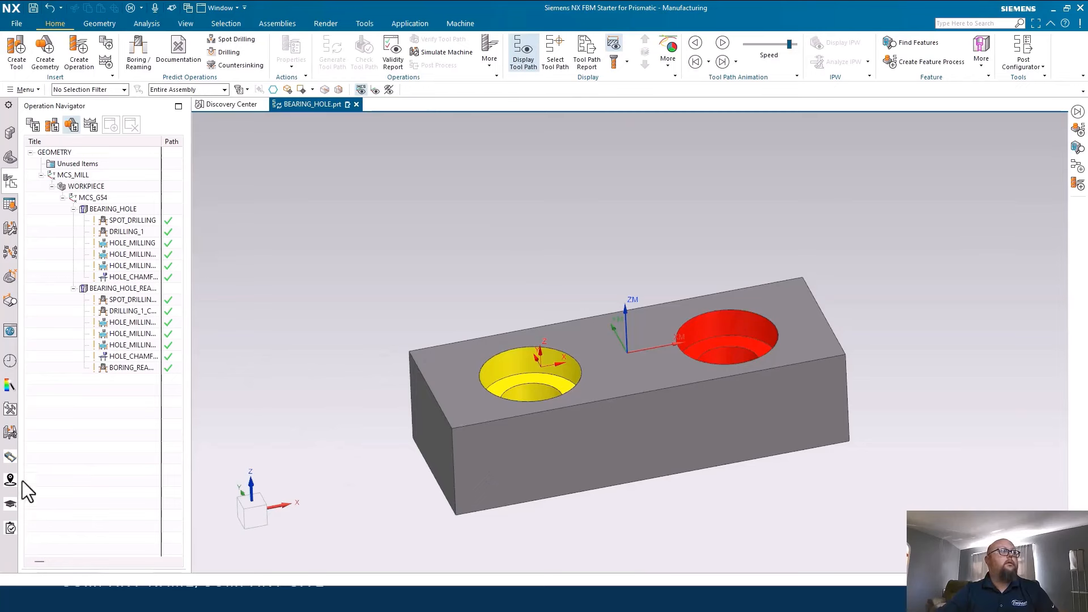
Step: Open the Bearing_Hole_Test part from the prismatic test parts and show its operations in program order
left_click(10, 529)
left_click(95, 197)
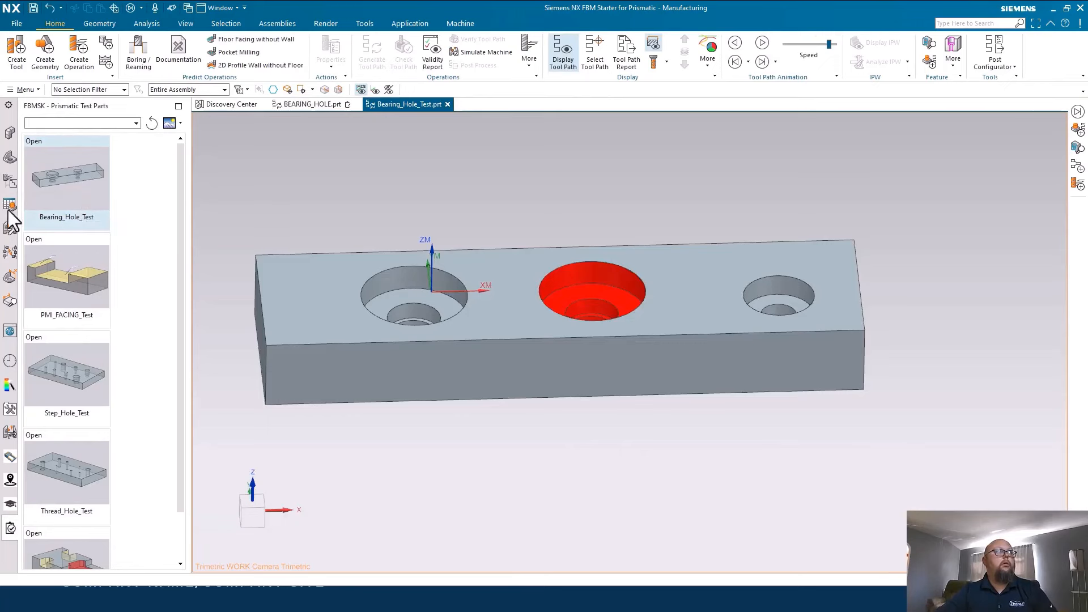
left_click(11, 181)
left_click(32, 125)
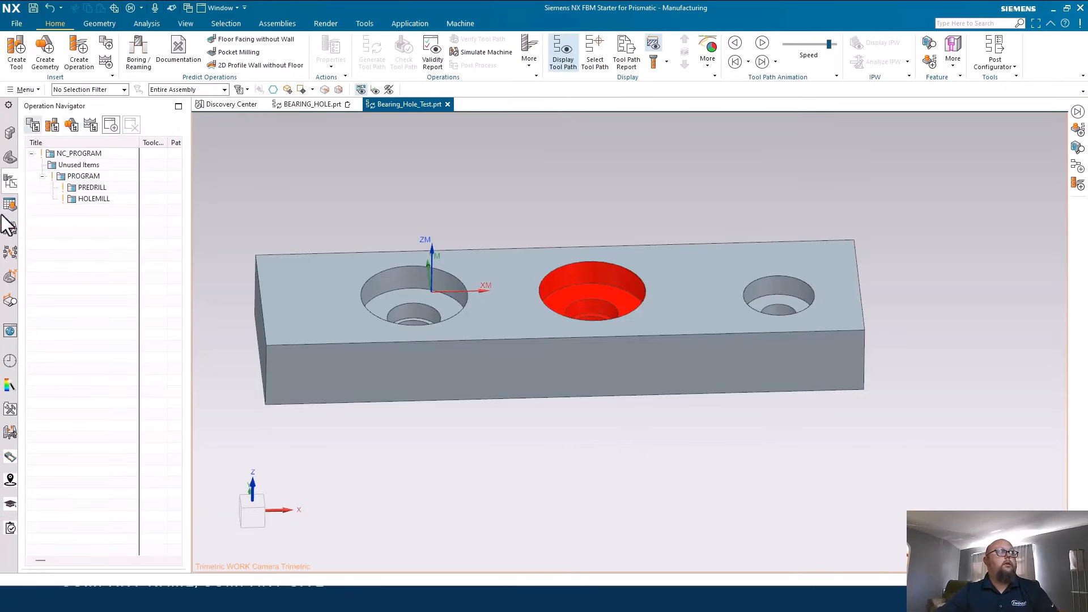
Step: Find the machining features of Bearing_Hole_Test with Parametric Recognition and accept the recognized features
left_click(11, 204)
right_click(63, 172)
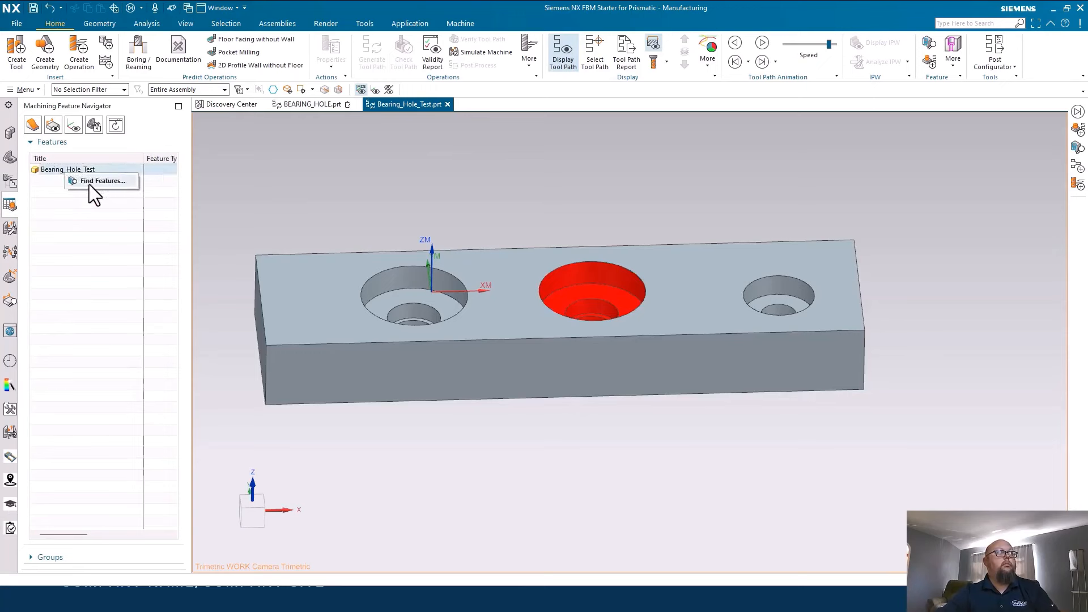
left_click(89, 185)
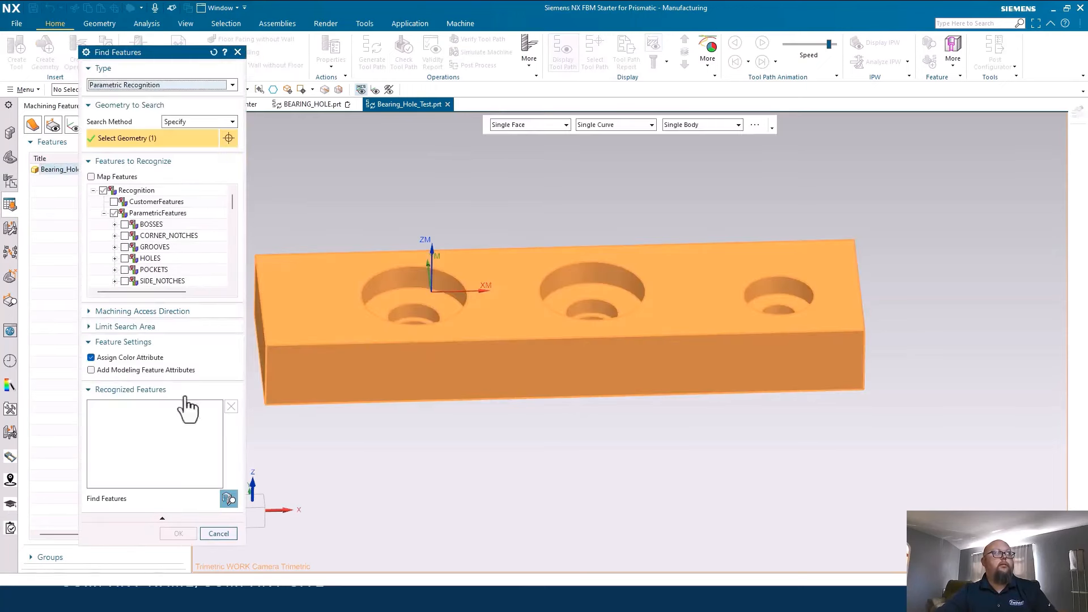
left_click(228, 498)
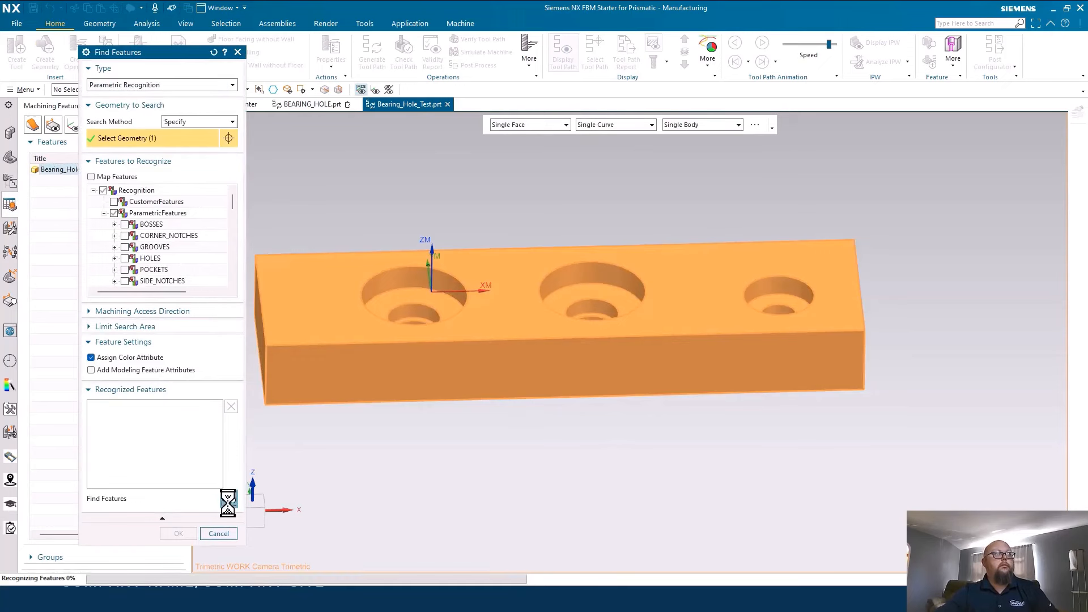
left_click(178, 534)
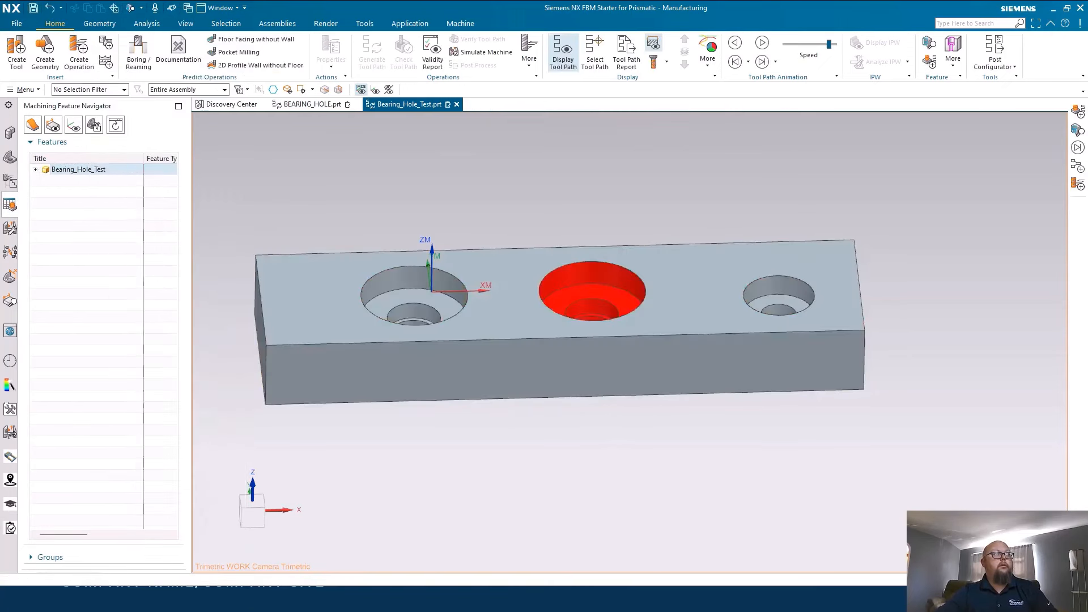
Step: Create a rule-based feature process for all three recognized multi-step holes, using the BEARING_HOLE and BEARING_HOLE_REAMED knowledge libraries
left_click(35, 169)
left_click(84, 181)
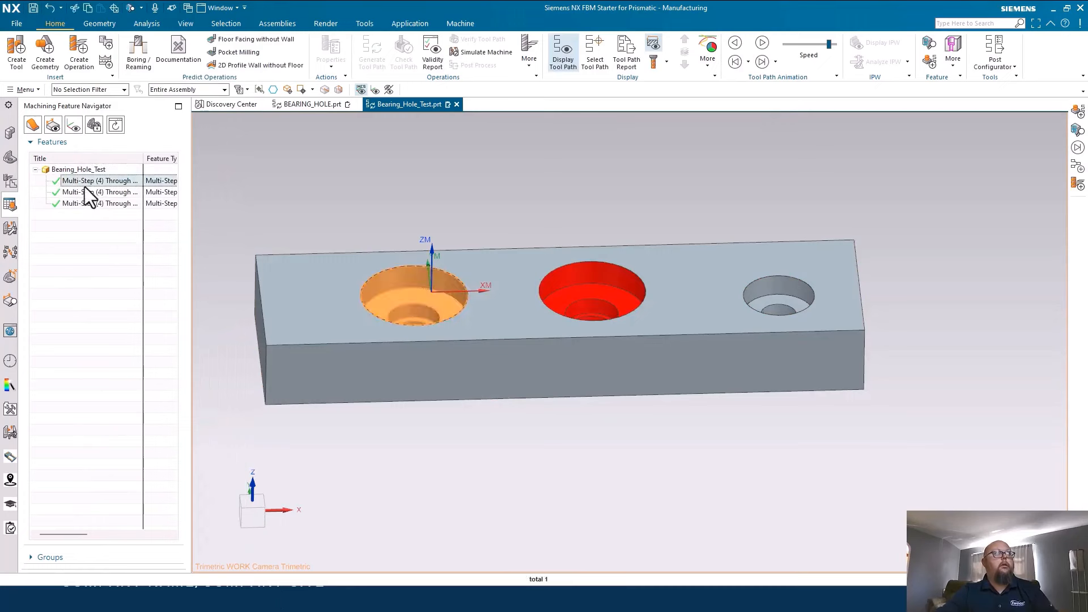
left_click(107, 204, "shift")
right_click(109, 206)
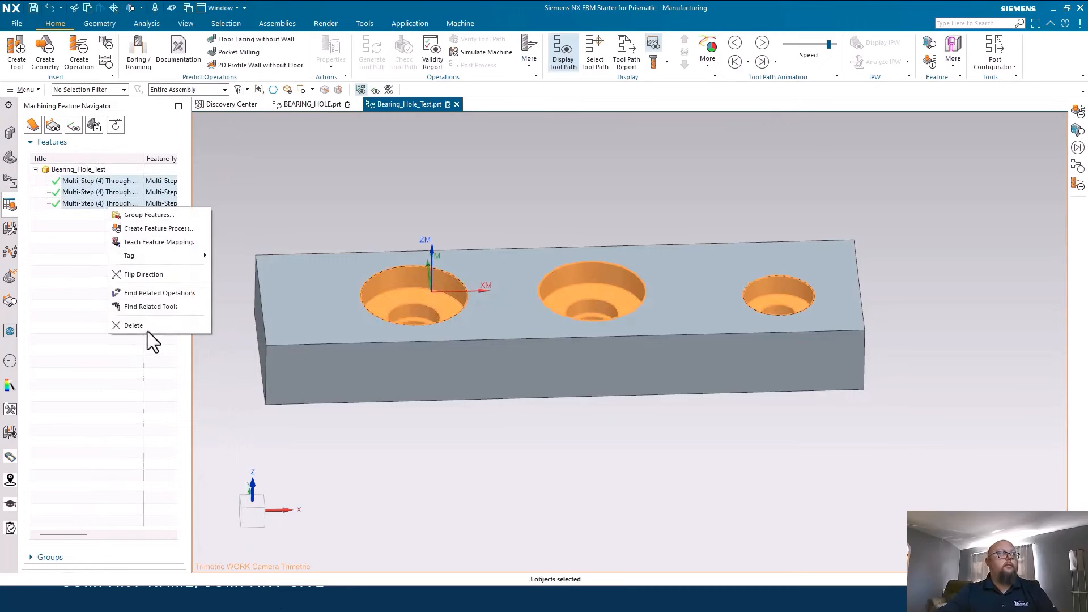
left_click(162, 228)
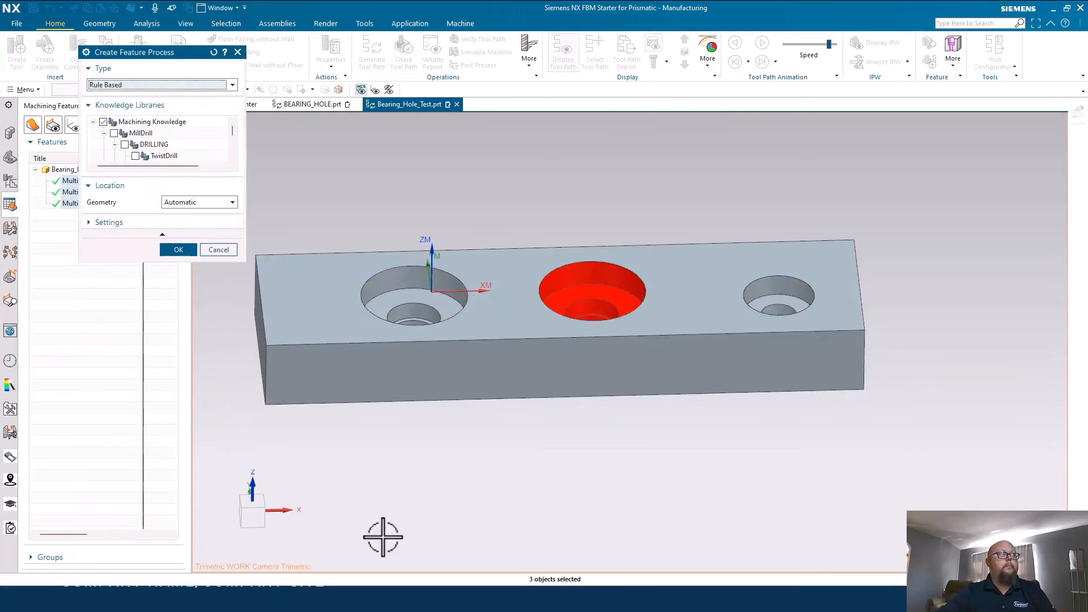
scroll(192, 138, "down", 5)
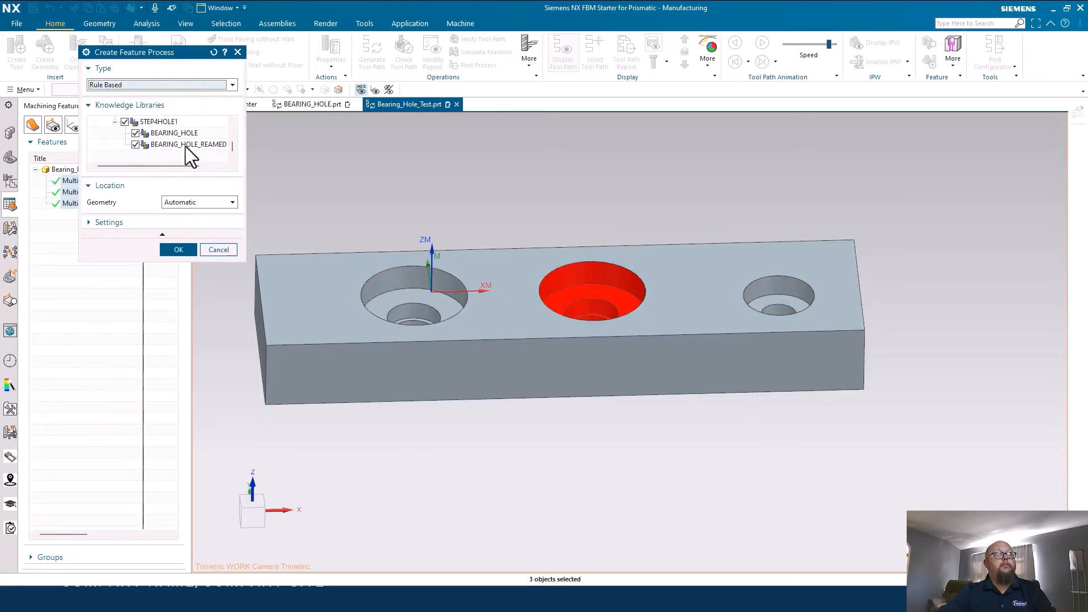
left_click(176, 249)
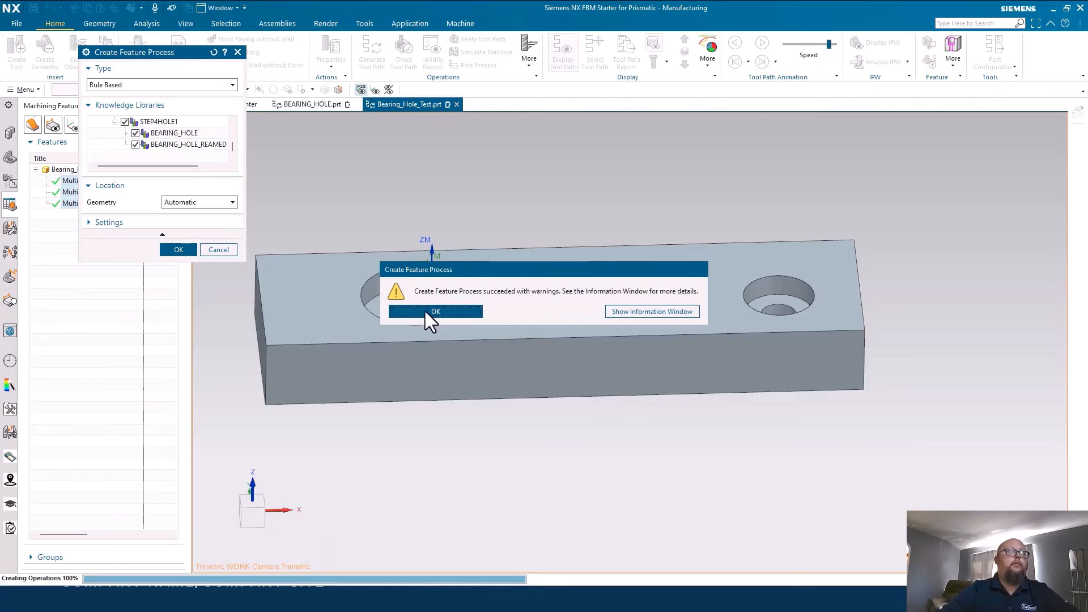
left_click(428, 309)
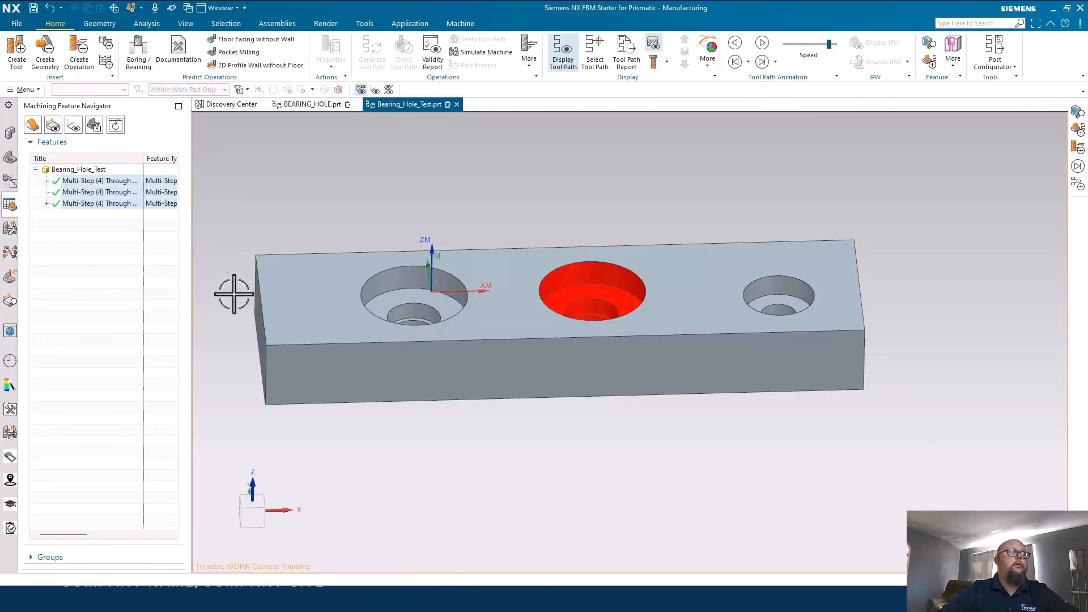
Step: Generate the tool paths for all operations in the PROGRAM group and accept them
left_click(10, 183)
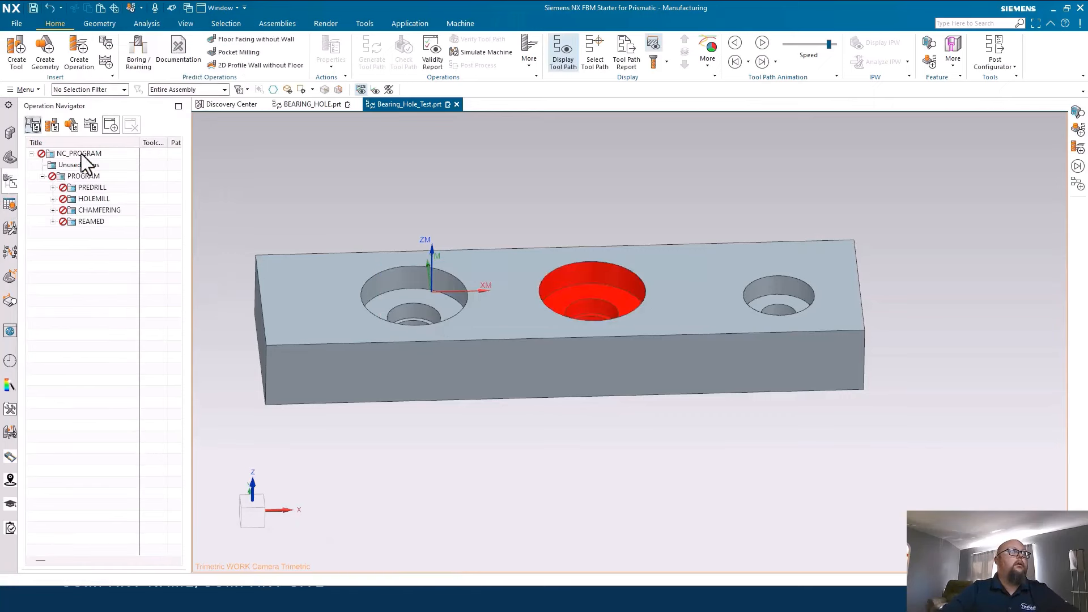
left_click(81, 179)
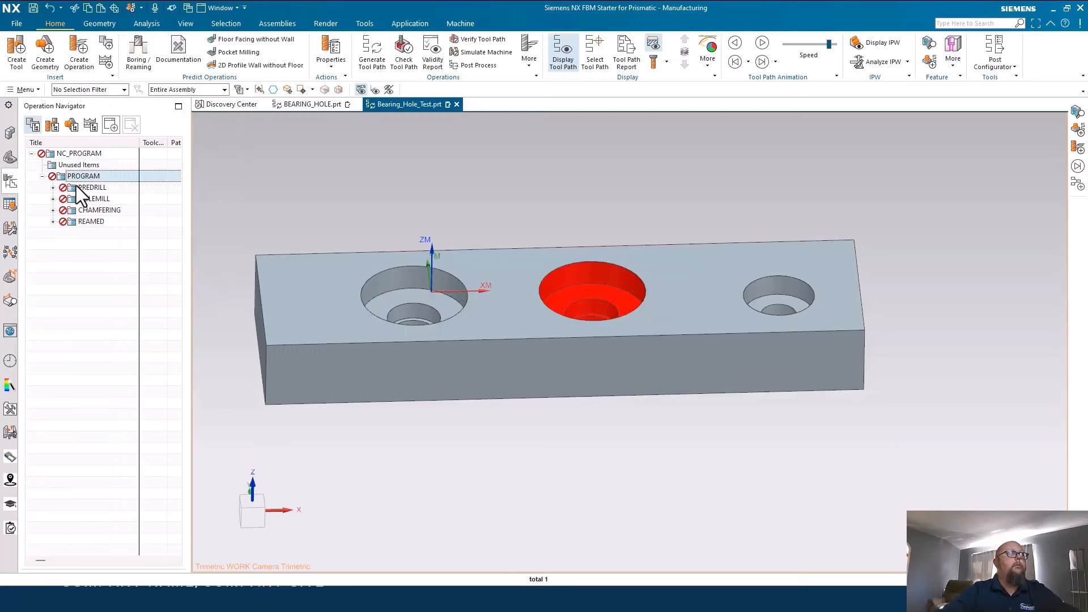
right_click(88, 175)
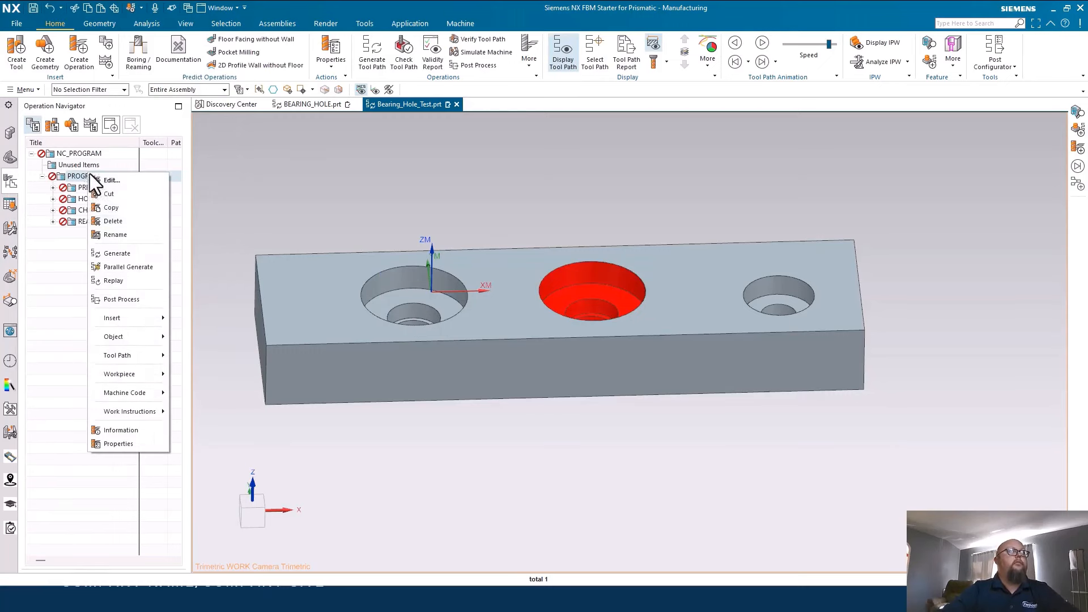
left_click(124, 254)
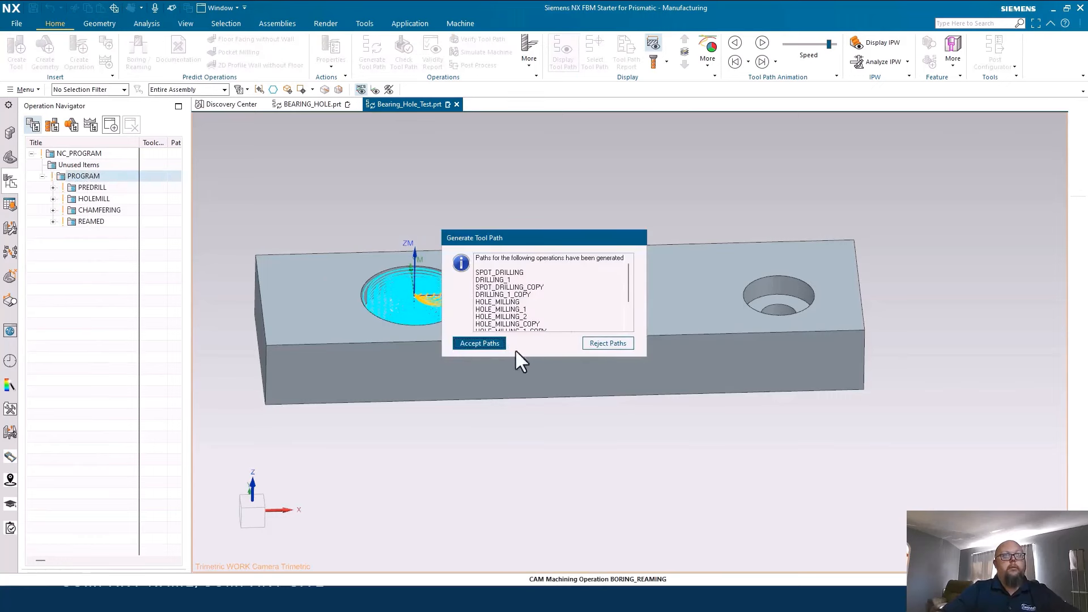
left_click(457, 342)
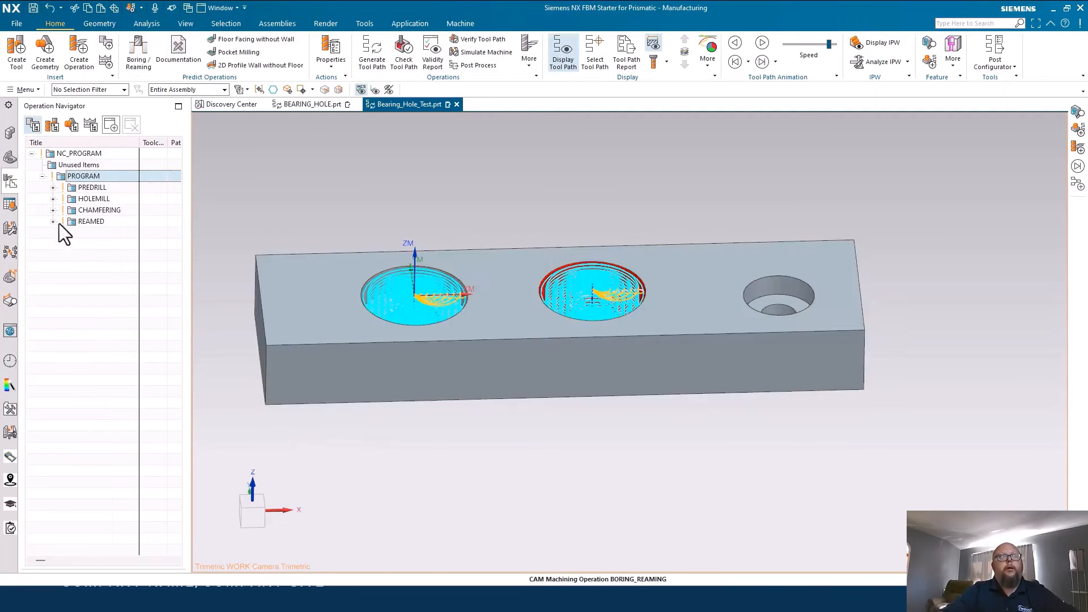
Step: Expand the HOLEMILL, CHAMFERING and REAMED groups and examine the tool paths of BORING_REAMING, HOLE_MILLING_2_COPY and HOLE_MILLING_2
left_click(52, 210)
left_click(53, 199)
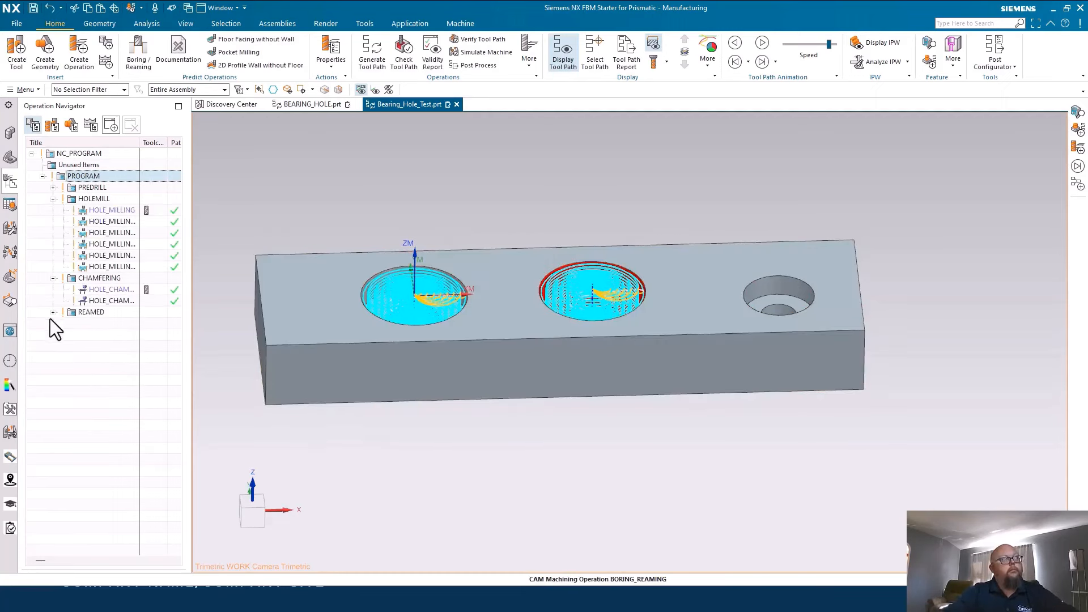
left_click(53, 313)
left_click(141, 379)
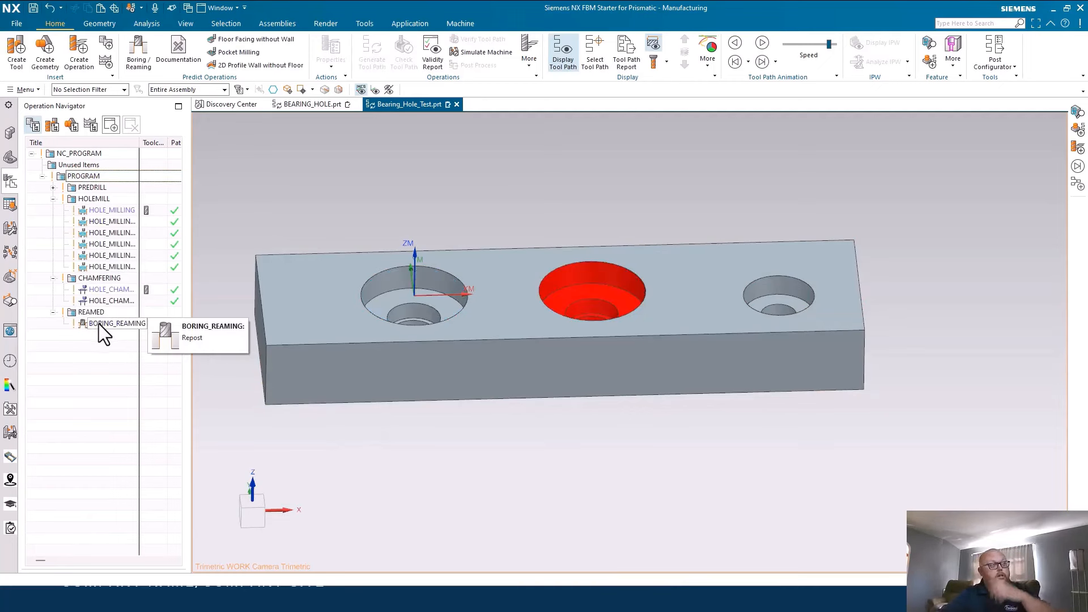
left_click(98, 325)
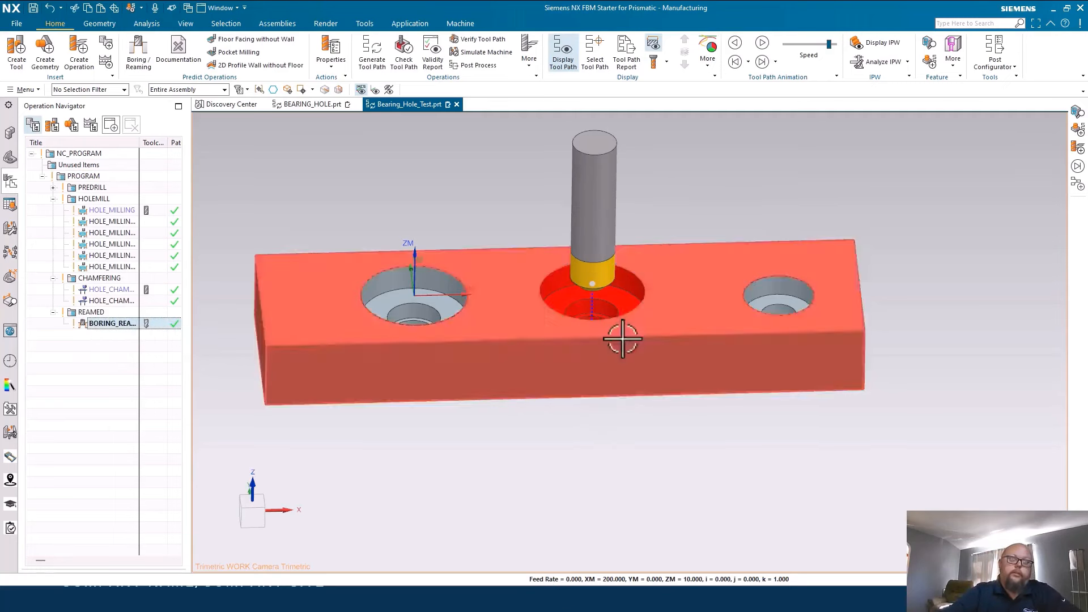
left_click(112, 266)
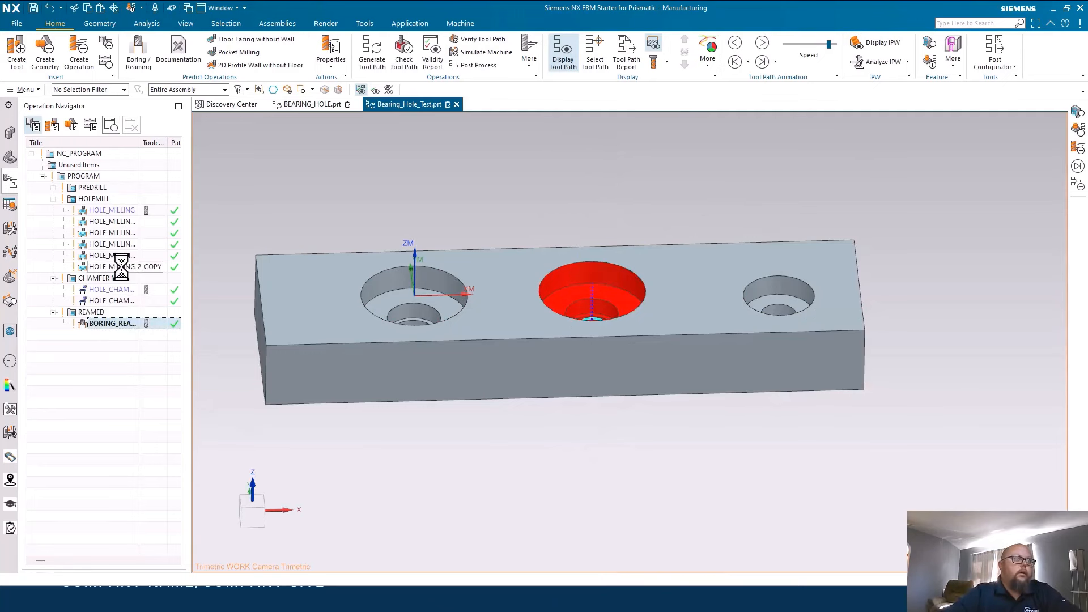
middle_click_drag(776, 319, 779, 325)
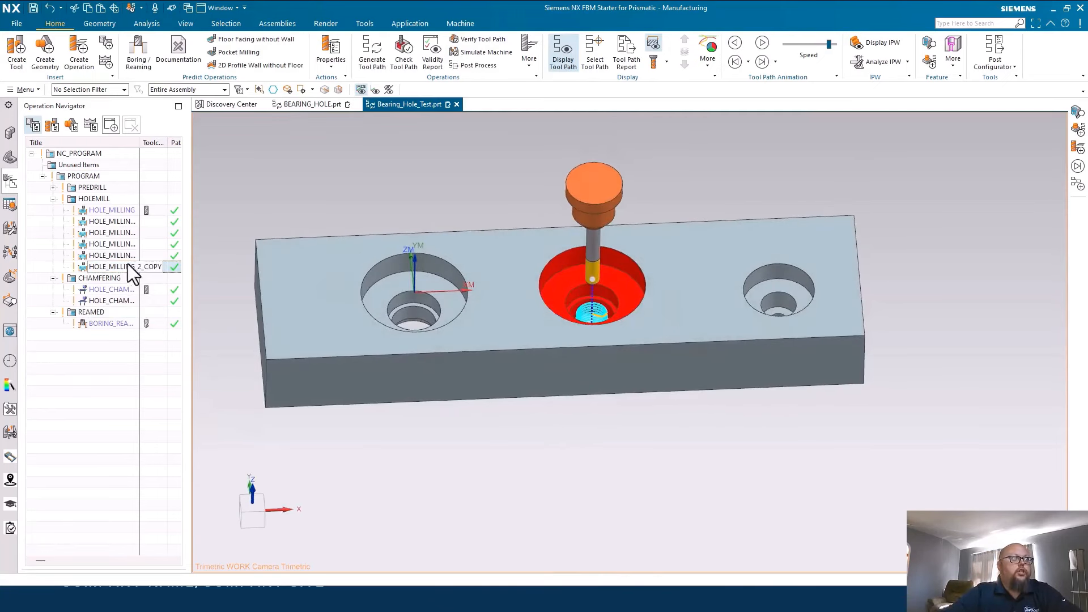
left_click(124, 233)
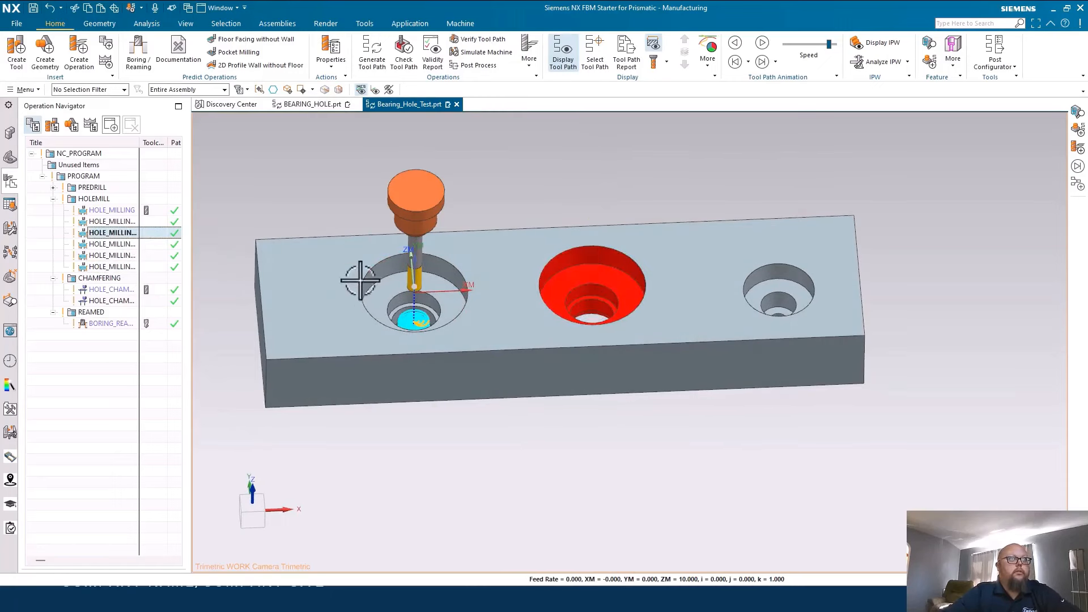
Step: Compare the Part Side Stock of HOLE_MILLING_2 with that of HOLE_MILLING_2_COPY
double_click(121, 232)
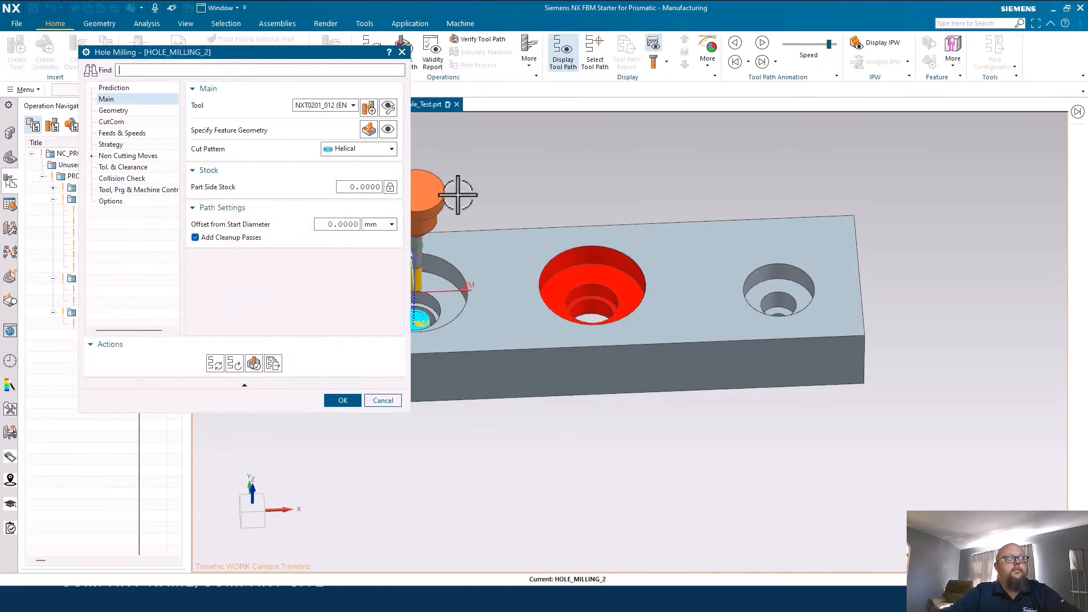
double_click(343, 187)
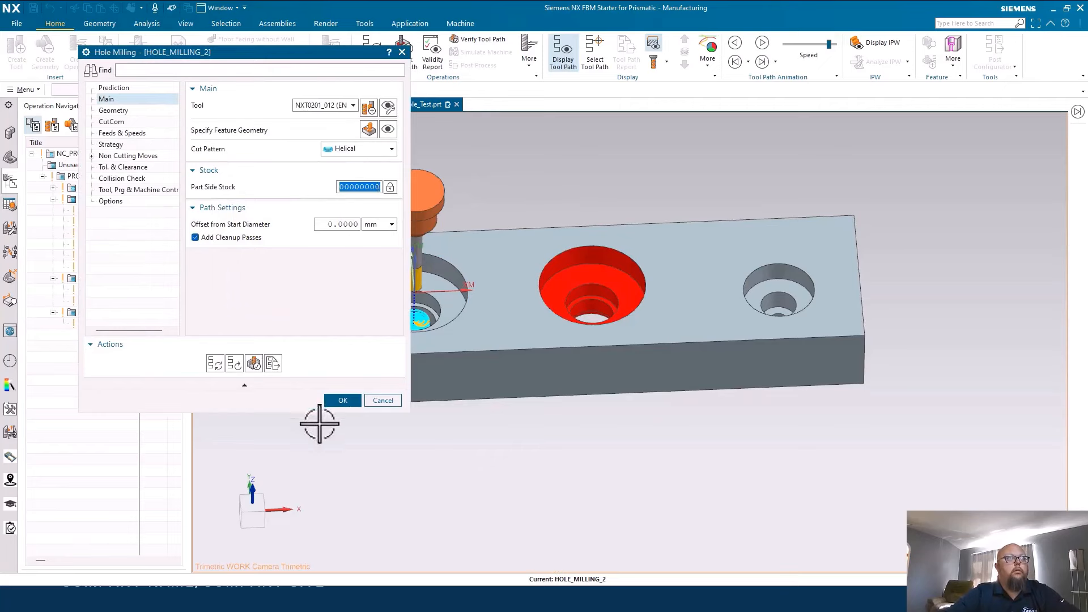
left_click(342, 399)
left_click(113, 267)
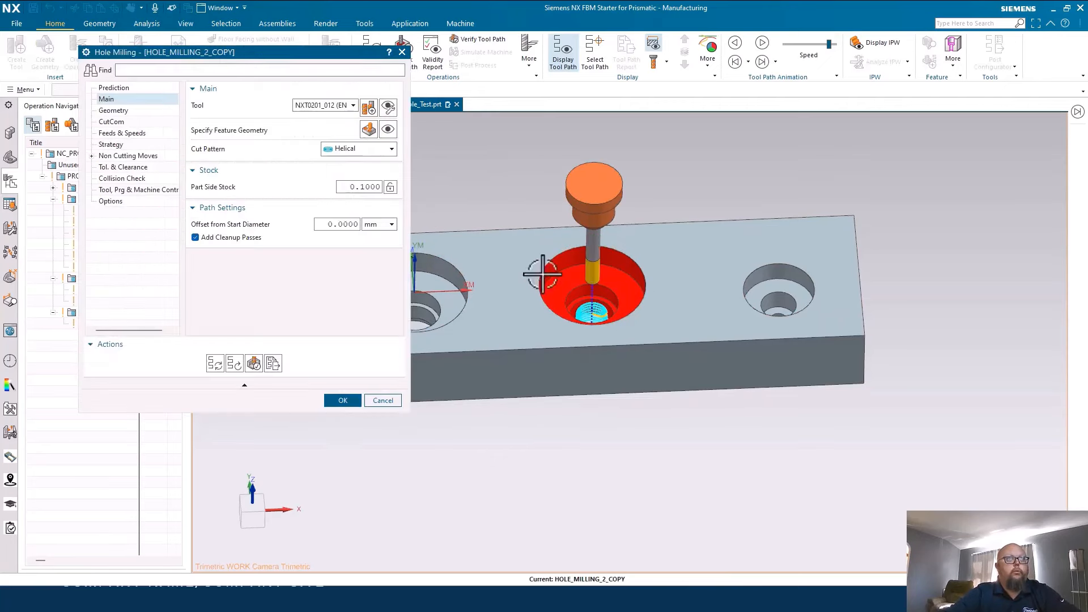
left_click_drag(348, 187, 315, 193)
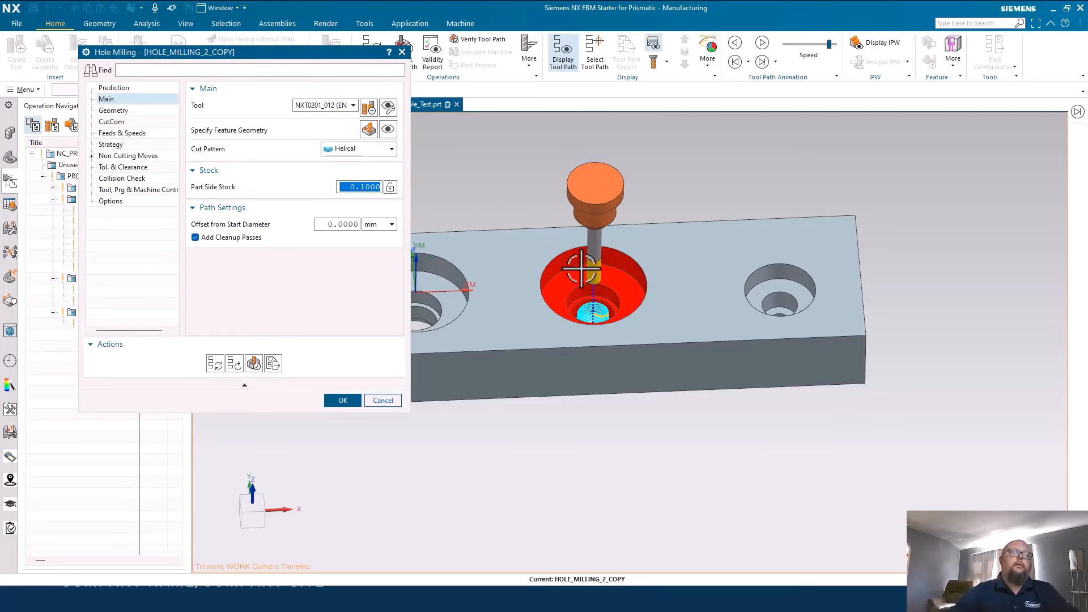
left_click(343, 400)
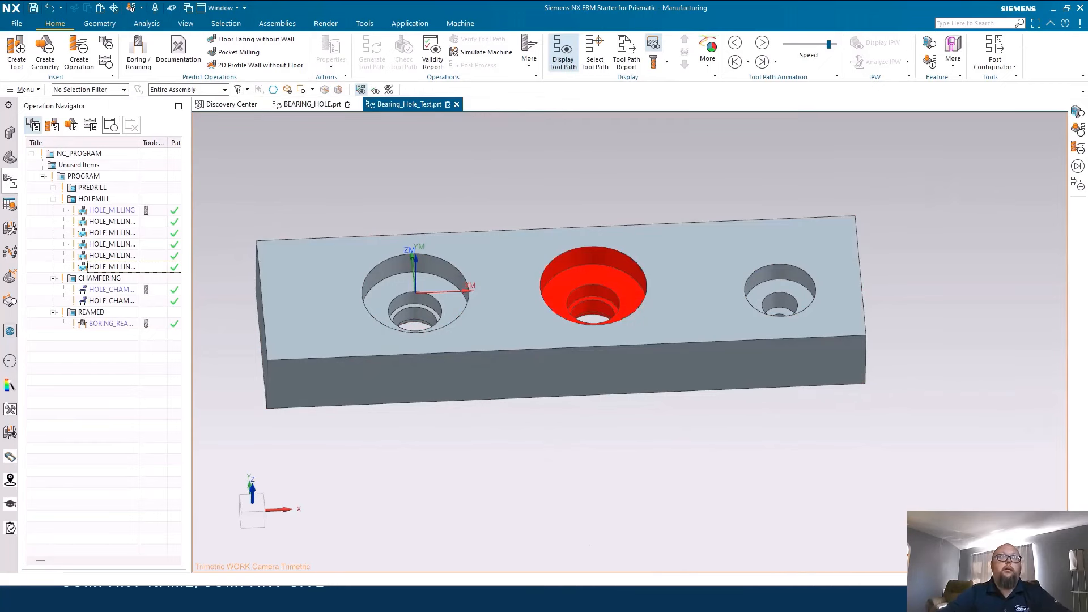
Step: Browse the prismatic teach parts and prismatic test parts libraries
left_click(10, 503)
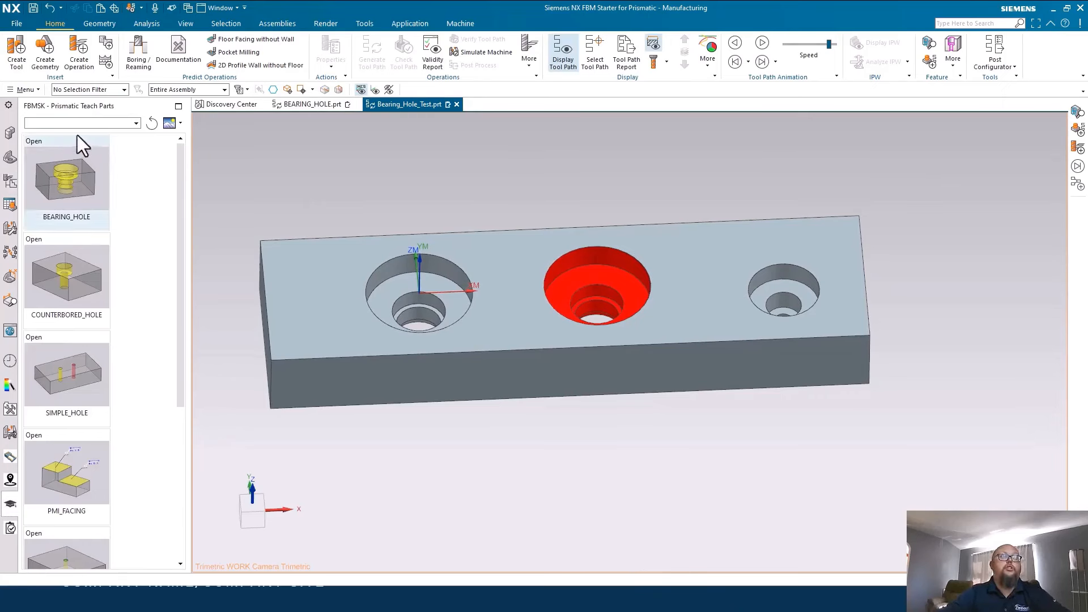
left_click(12, 530)
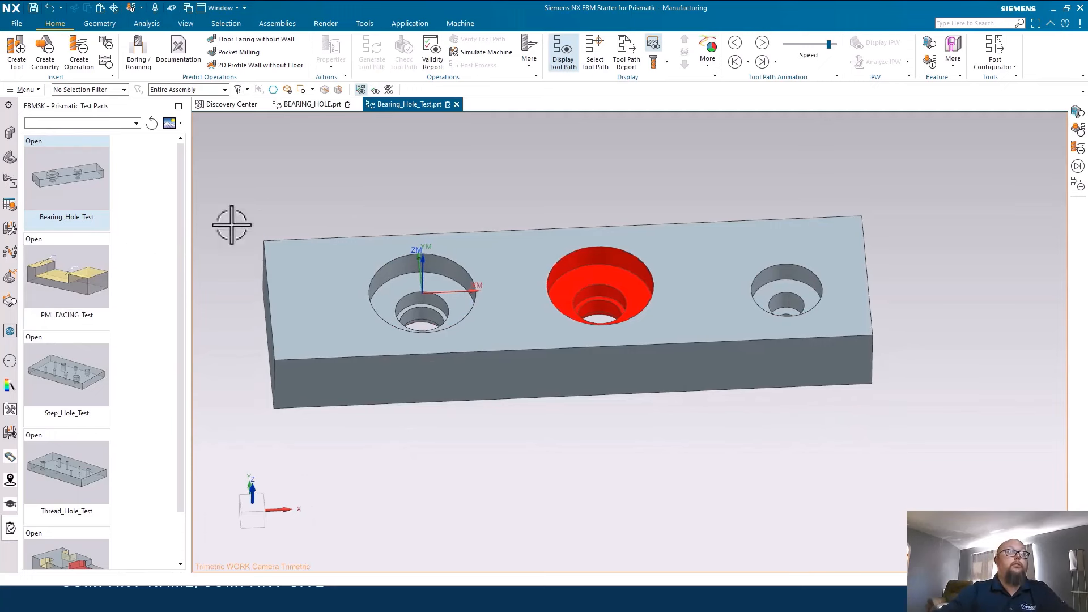
left_click(10, 506)
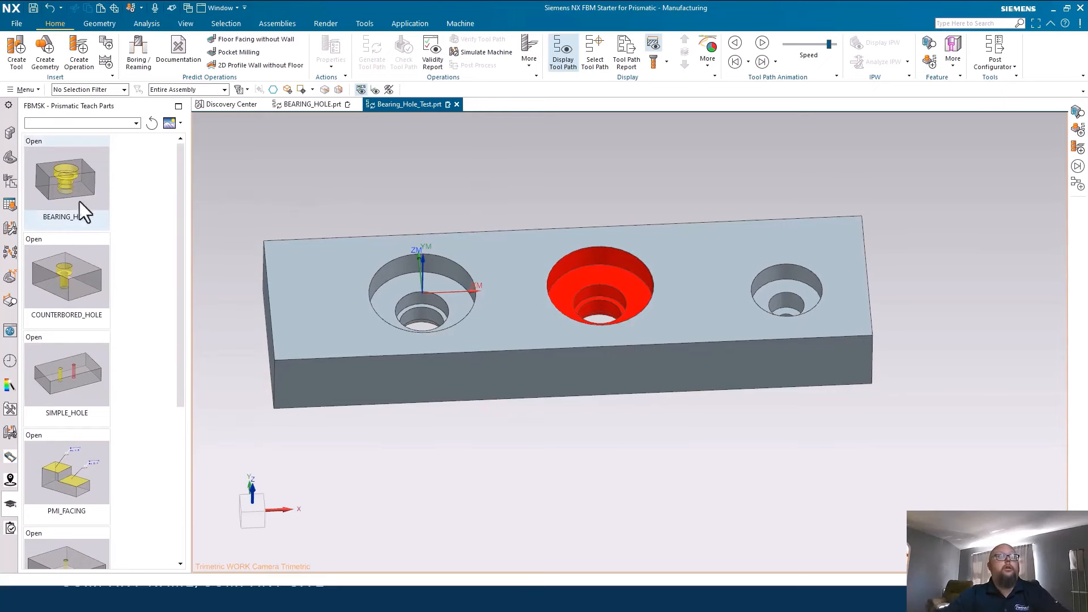
Step: Switch to the BEARING_HOLE part, list its operations by geometry and highlight the BEARING_HOLE feature group
left_click(310, 105)
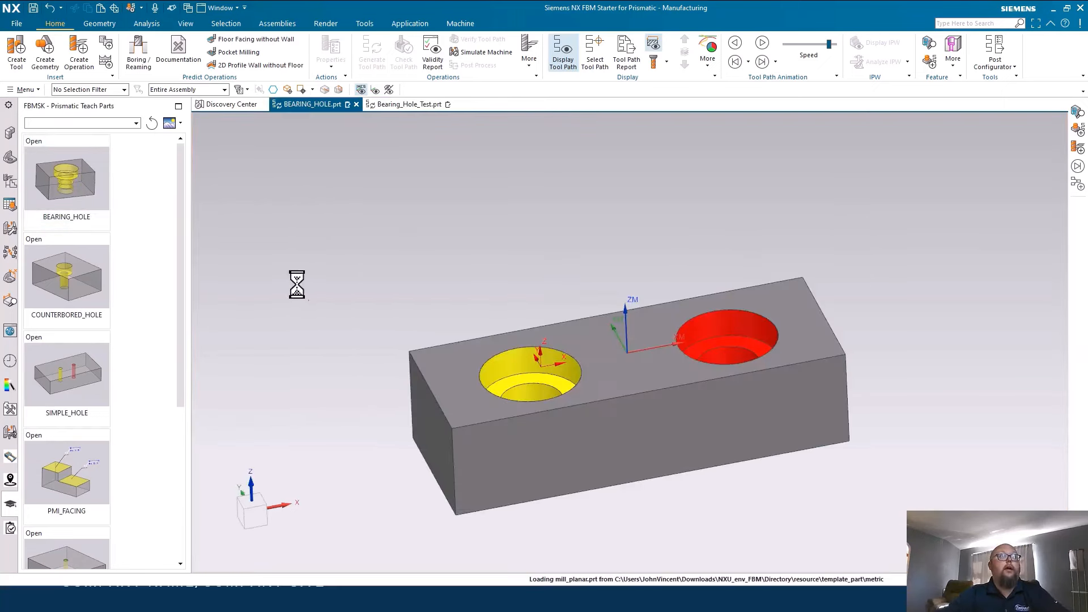
left_click(11, 180)
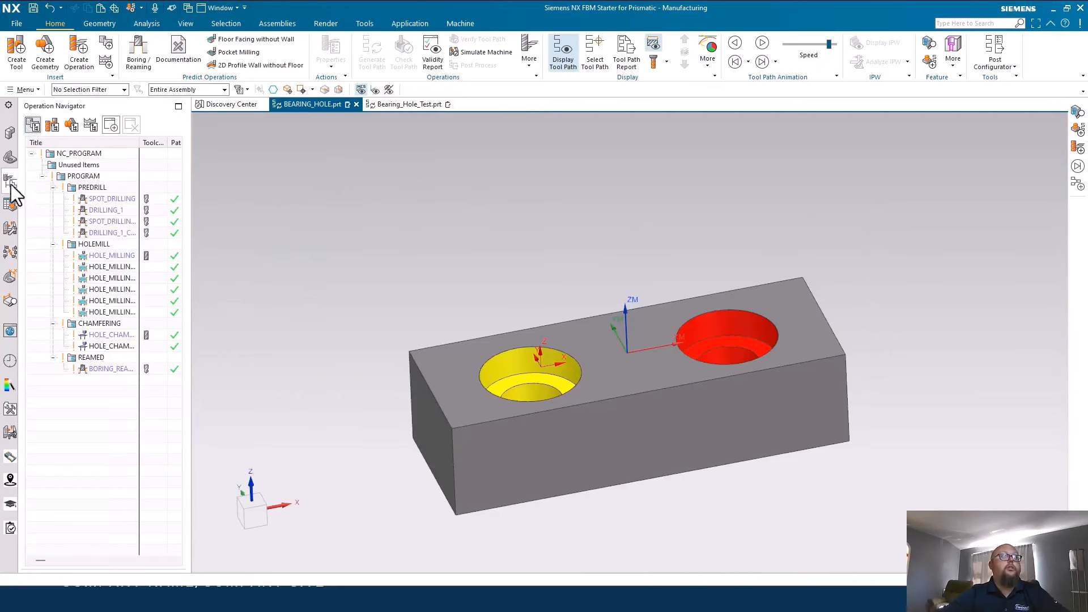
left_click(72, 126)
left_click(113, 209)
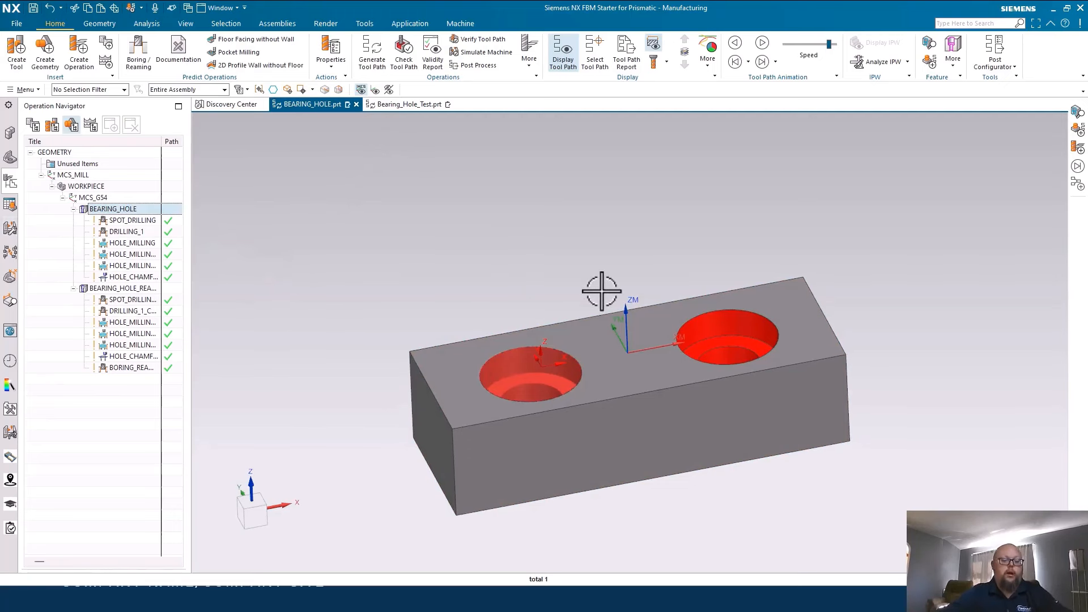
key("super+Tab")
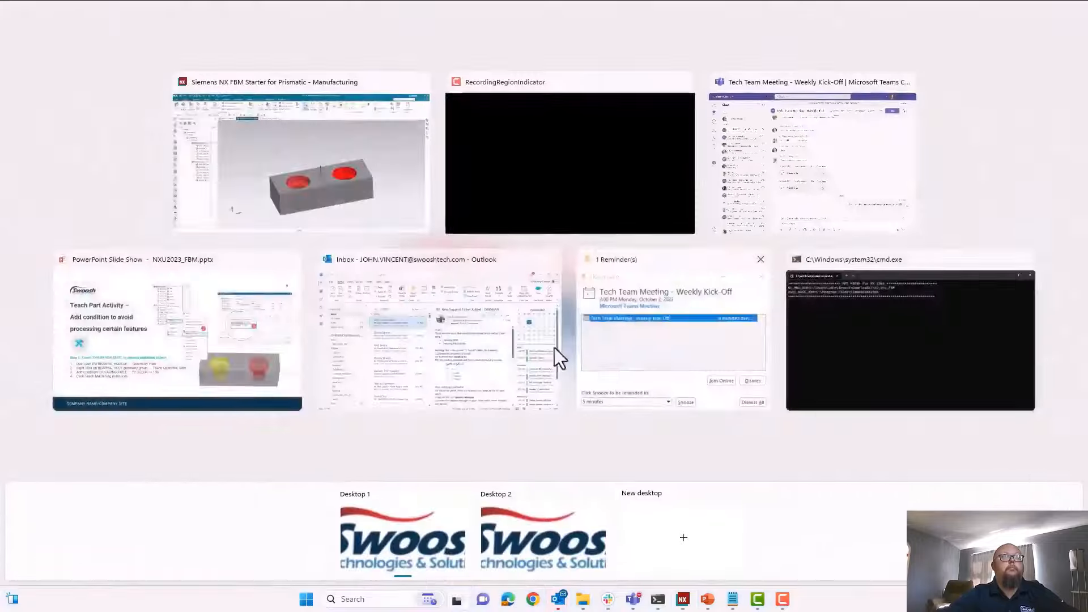
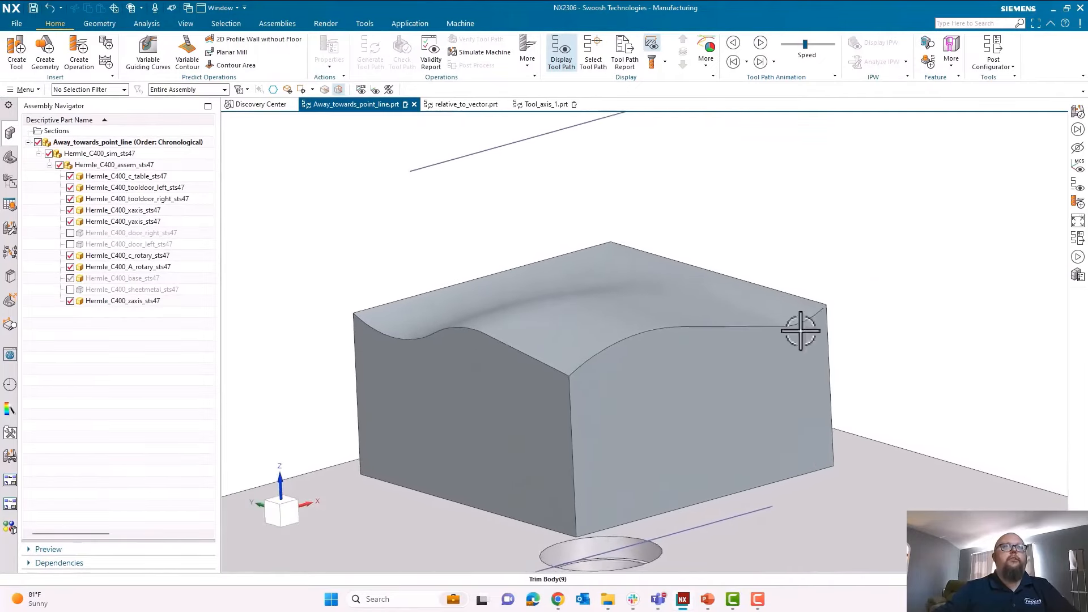
Step: List the operations of Away_towards_point_line with full names and compare the VASD_TOWARD_POINT and VASD_AWAY_FROM_POINT tool paths
scroll(588, 327, "down", 10)
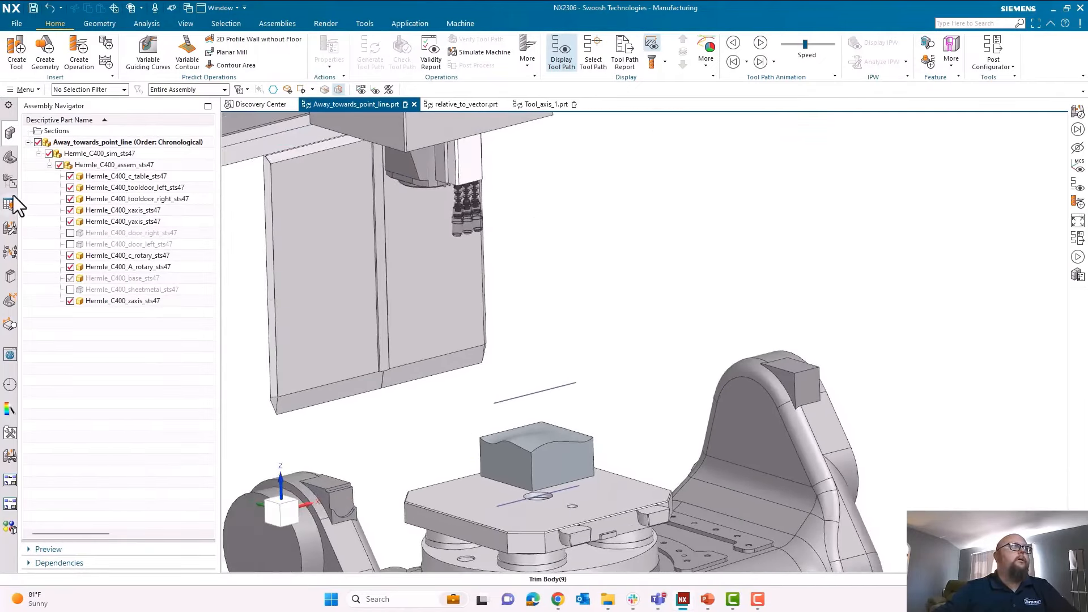
left_click(12, 186)
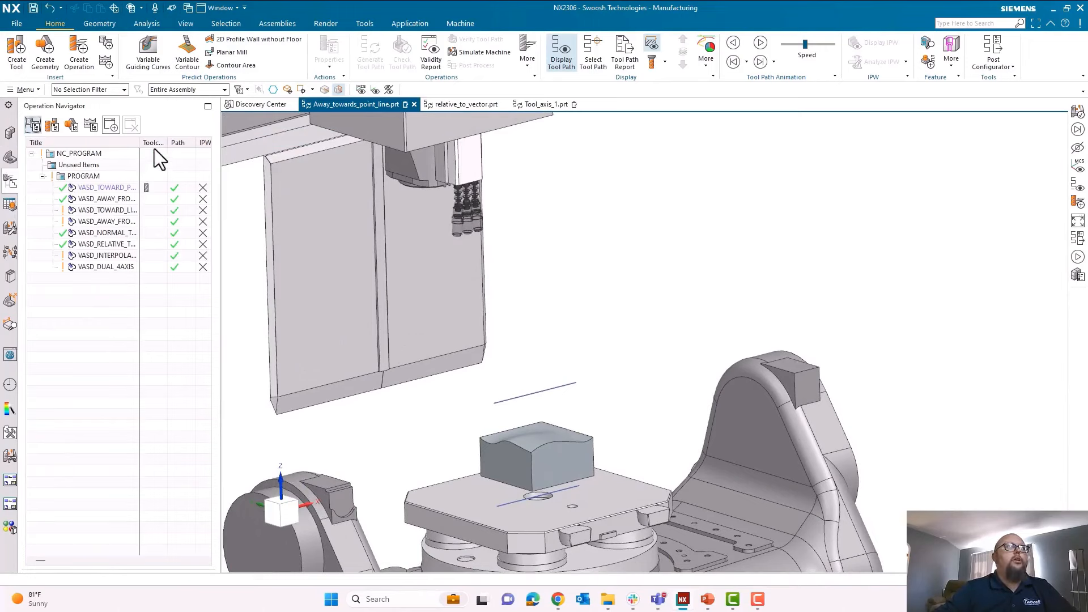
left_click_drag(140, 140, 210, 145)
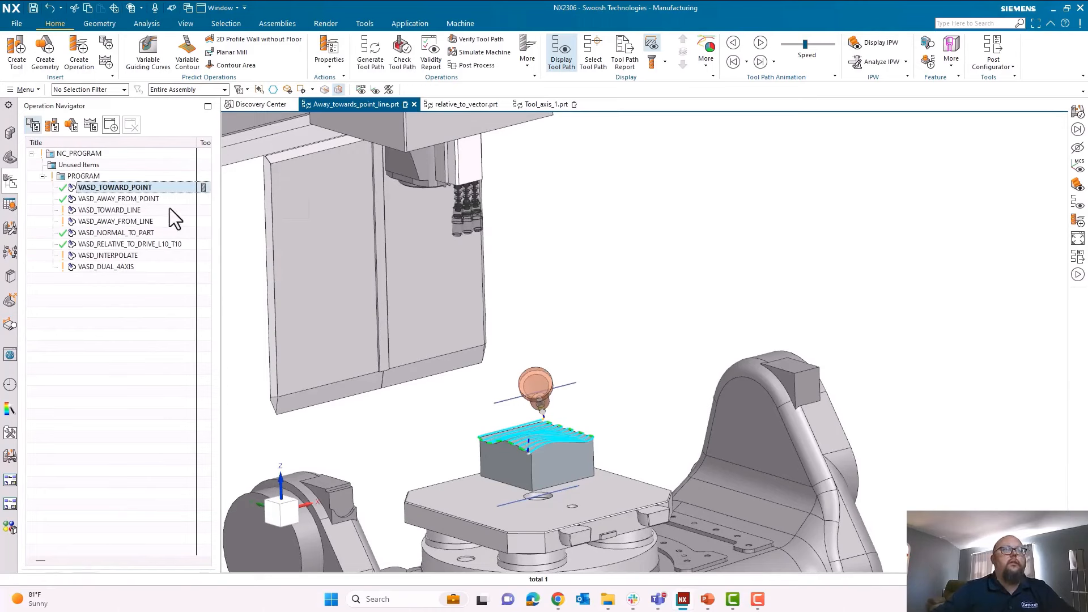
left_click(139, 200)
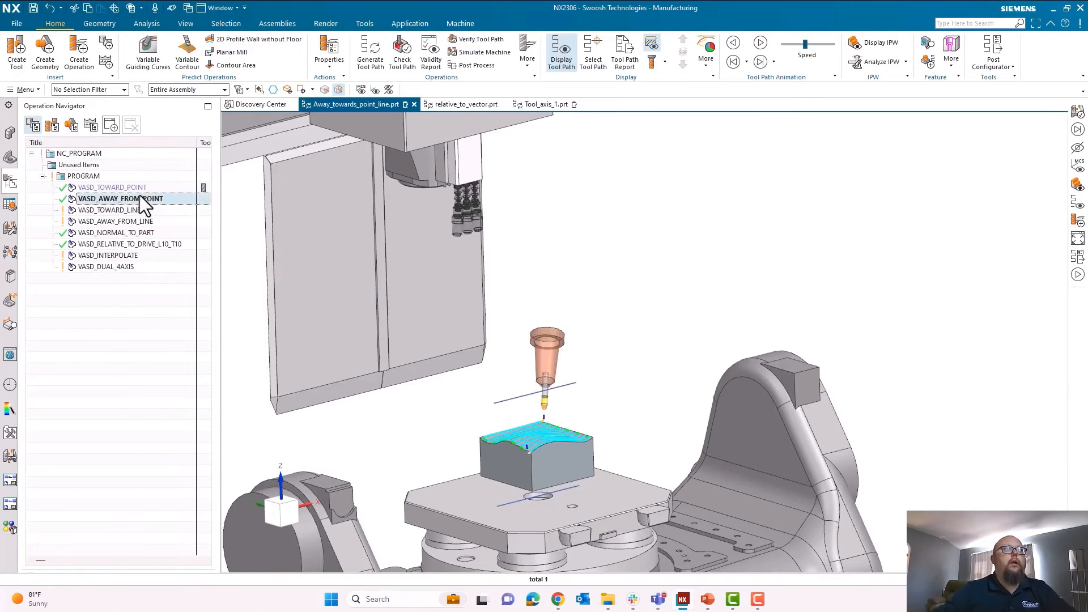
left_click(140, 188)
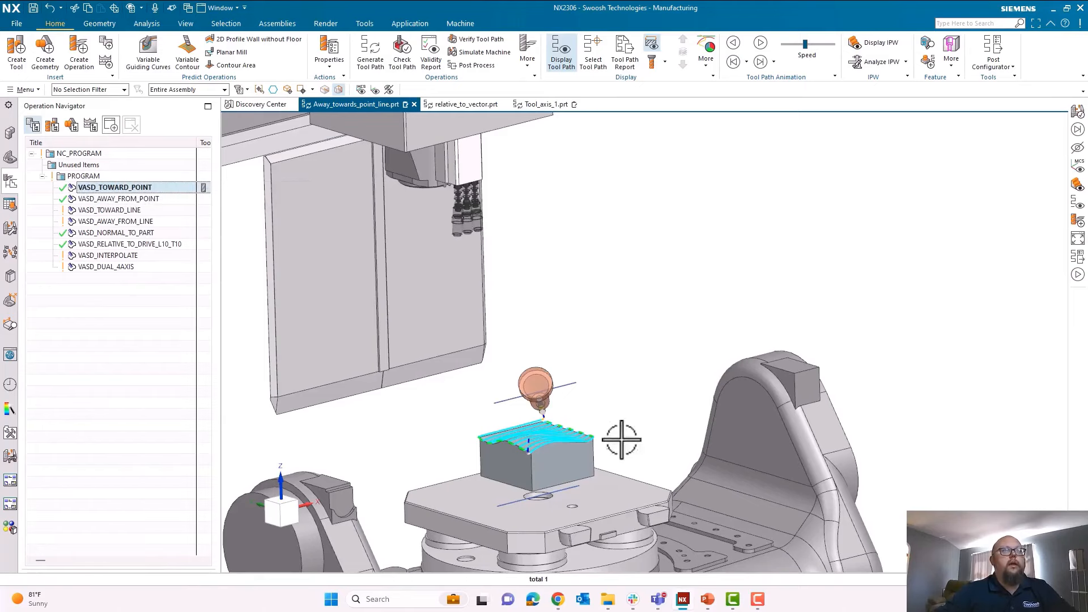
Step: Examine the focal line above the part and play the tool path animation of VASD_TOWARD_POINT
scroll(516, 444, "up", 7)
middle_click_drag(617, 306, 732, 433)
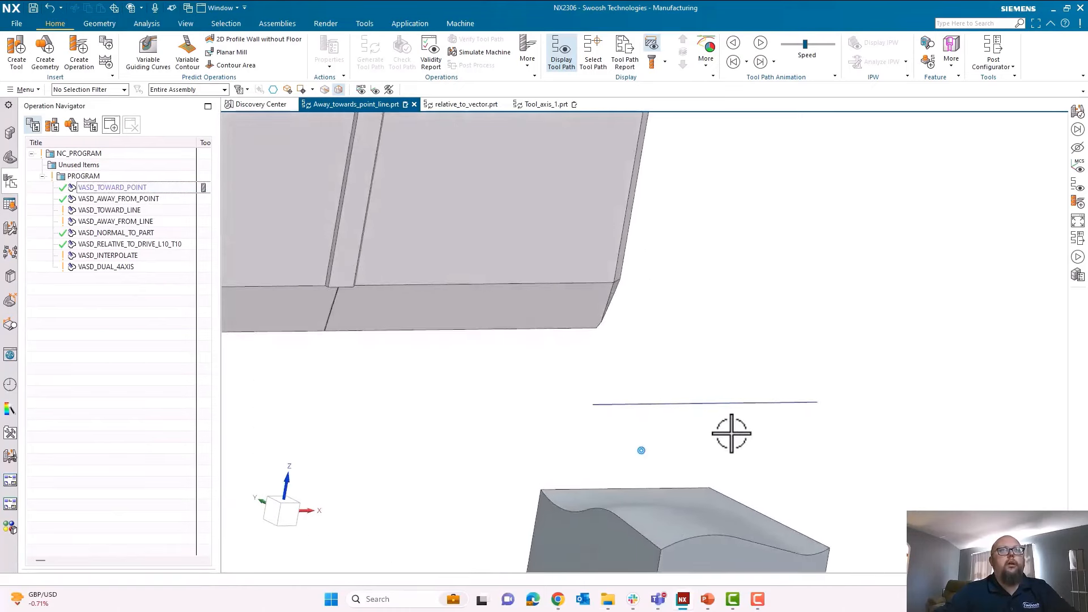
scroll(731, 434, "up", 4)
scroll(751, 364, "down", 6)
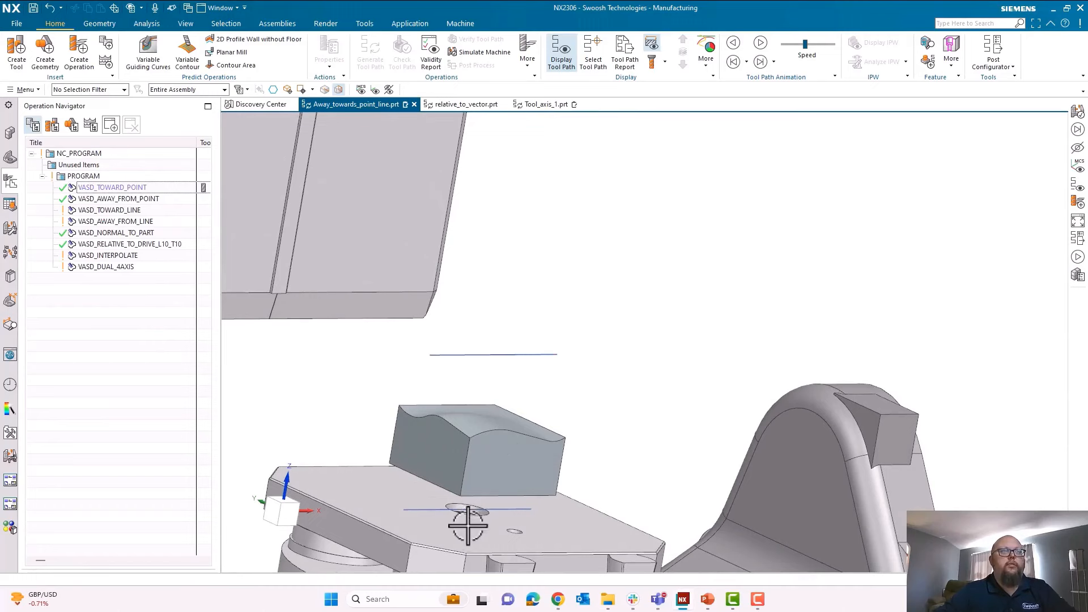
scroll(496, 436, "up", 4)
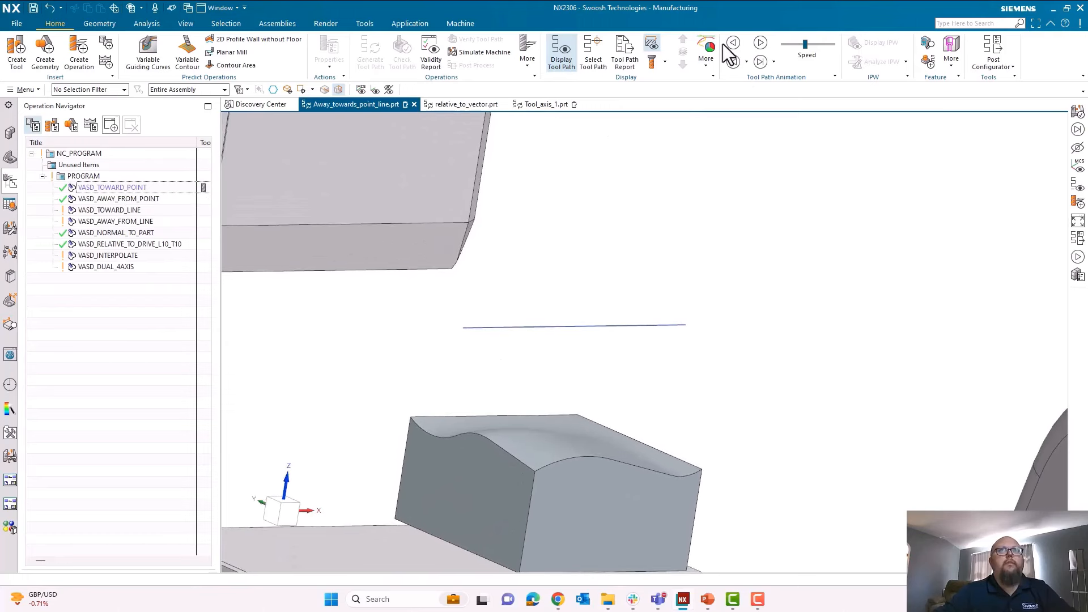
left_click(761, 42)
left_click(148, 189)
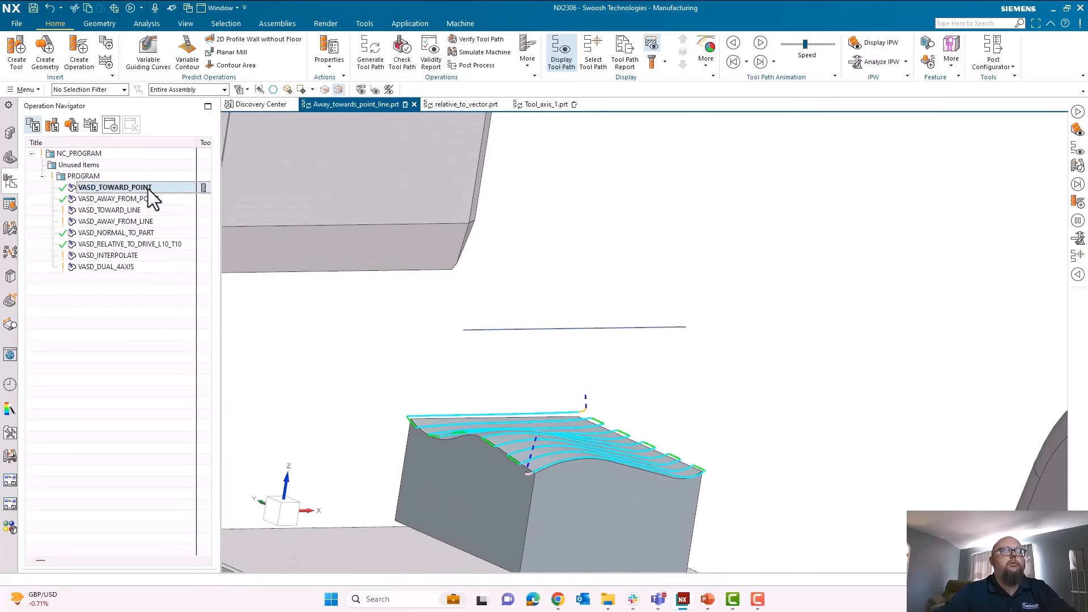
left_click(760, 42)
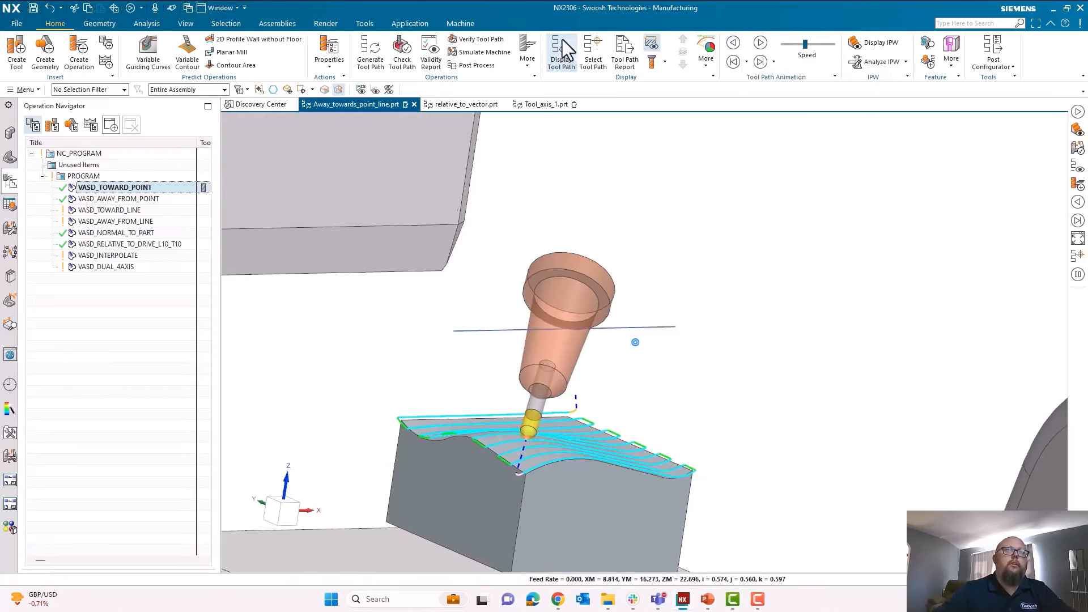
Step: Run the machine simulation of VASD_TOWARD_POINT, pausing it twice to inspect the head and table motion, and exit the simulation
scroll(570, 243, "down", 5)
middle_click_drag(397, 360, 570, 447)
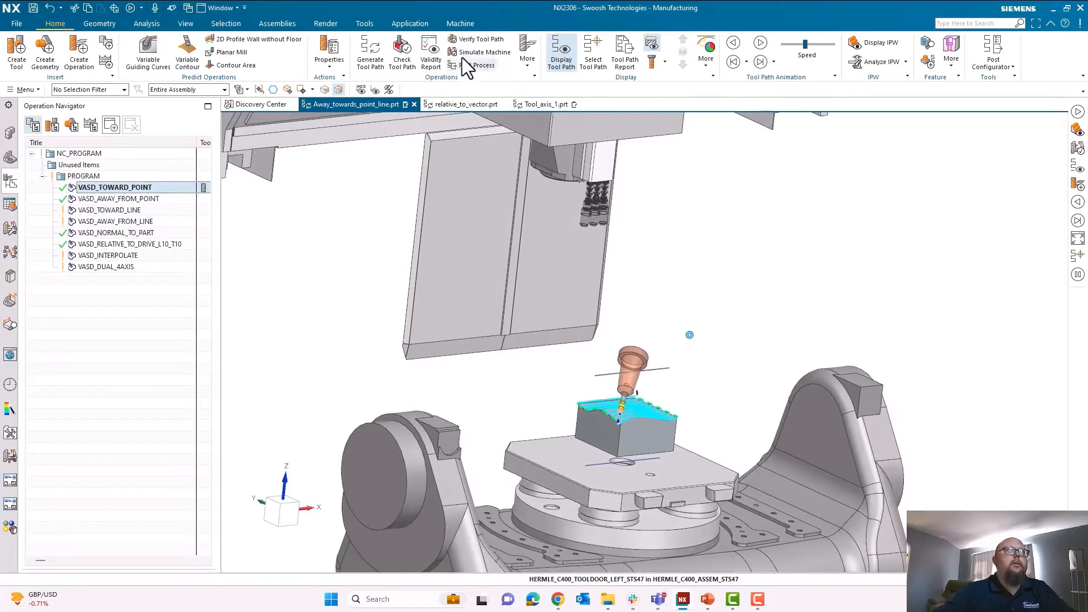
left_click(461, 54)
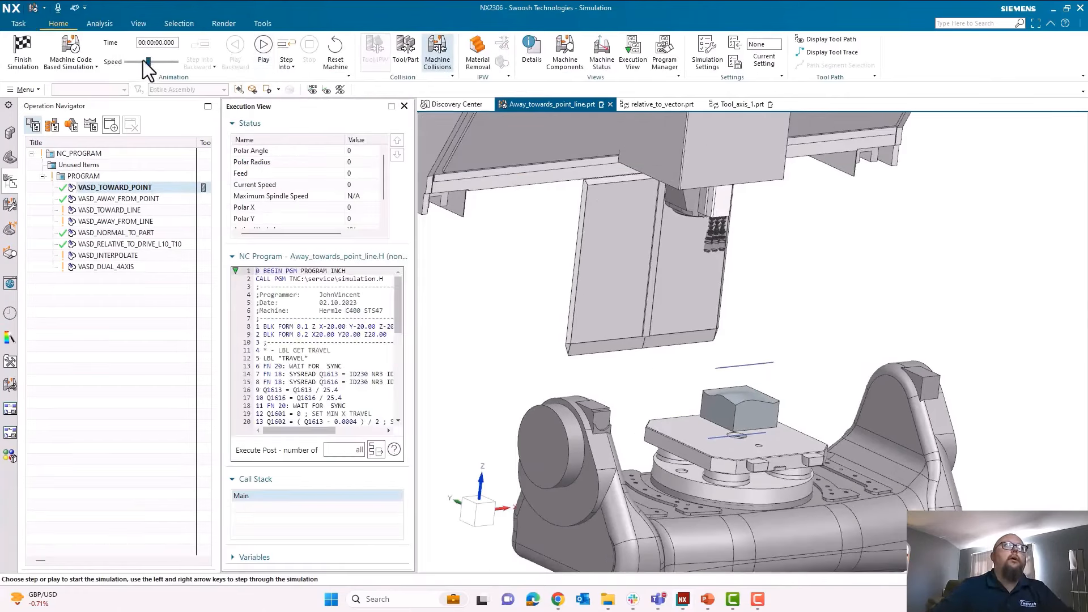
left_click(271, 43)
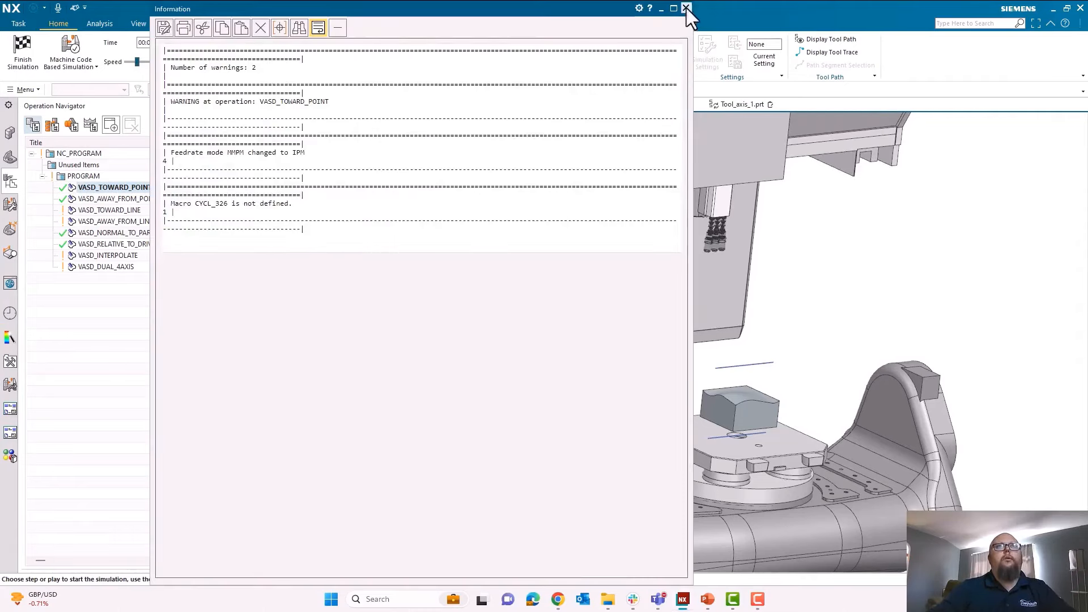
left_click(686, 8)
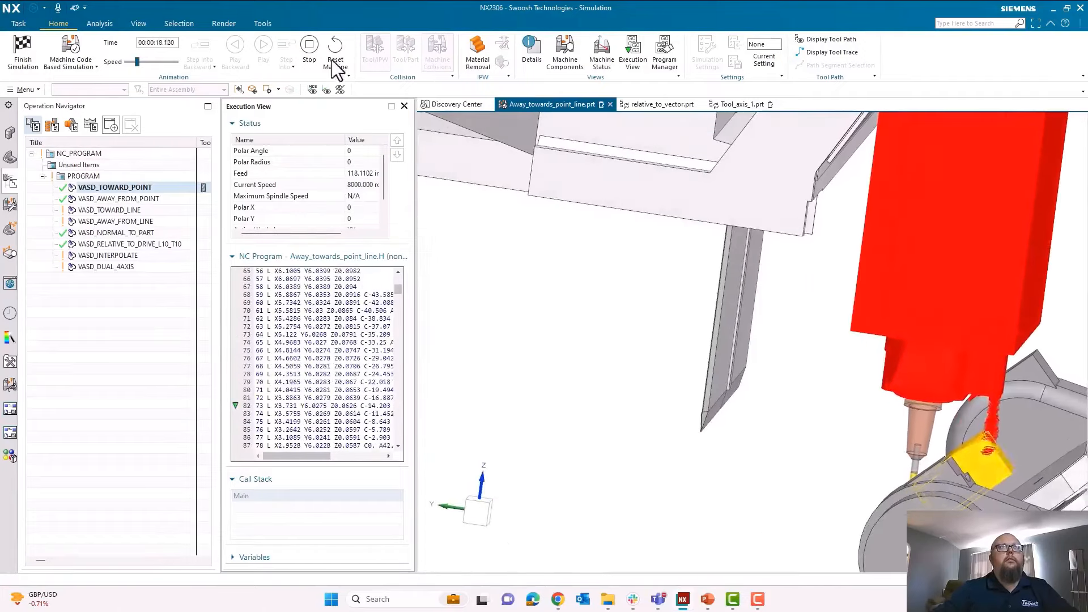
left_click(309, 46)
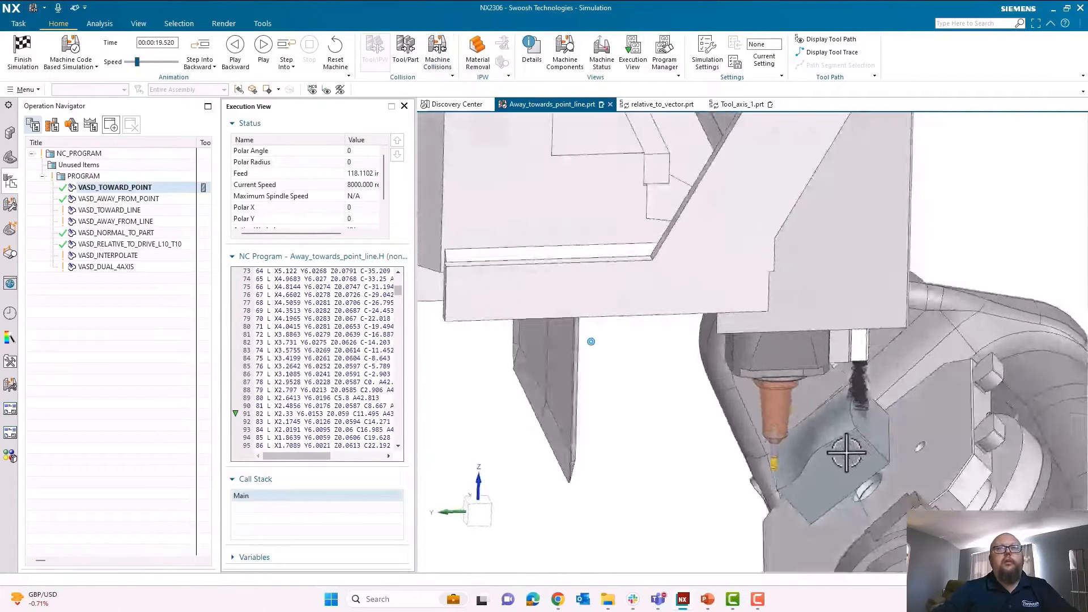
left_click(263, 58)
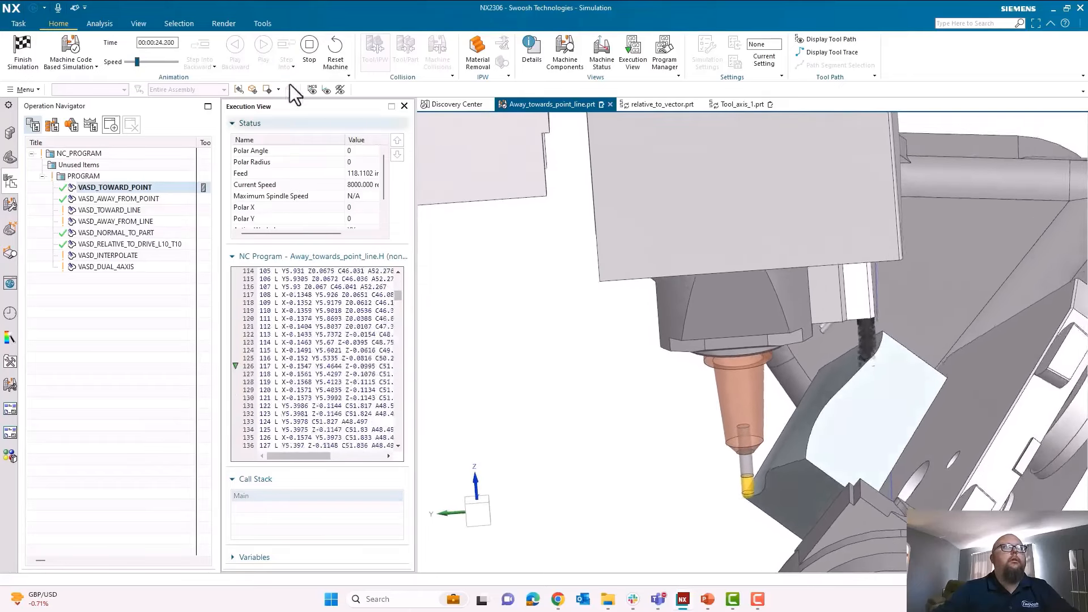
left_click(310, 45)
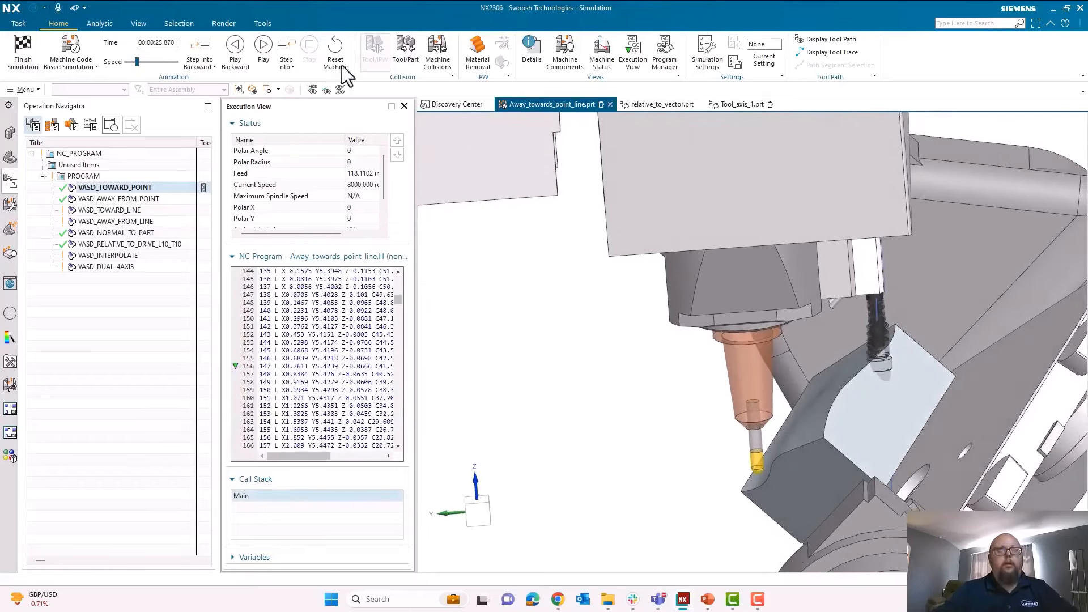
left_click(267, 46)
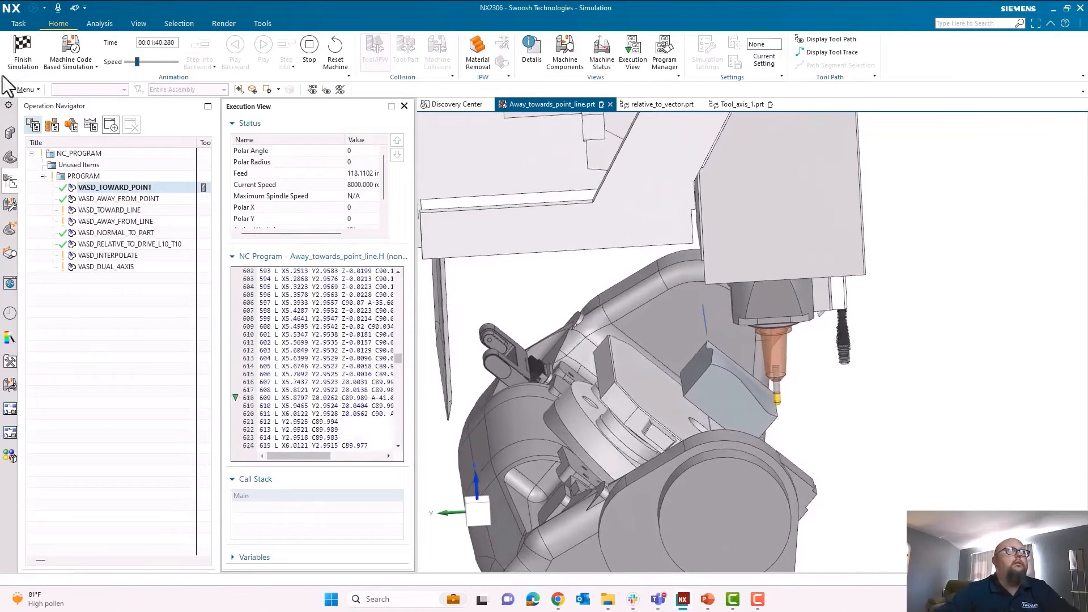
left_click(22, 48)
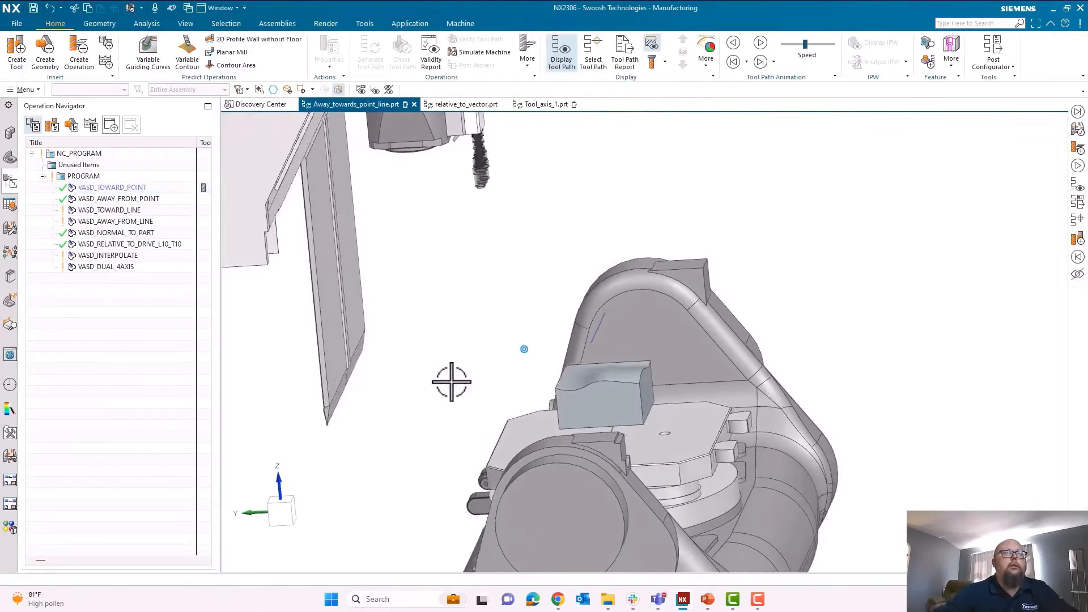
Step: Edit VASD_TOWARD_POINT so its tool axis focal point has a Rectangular offset with Delta Z 200 mm, and accept the operation
left_click(125, 188)
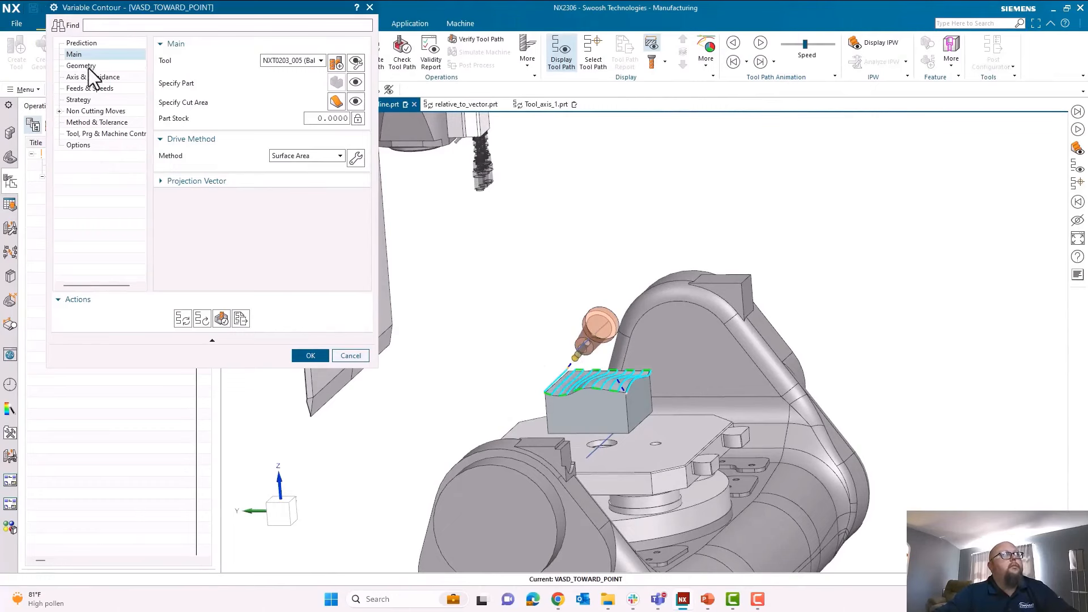
left_click(124, 78)
left_click(321, 84)
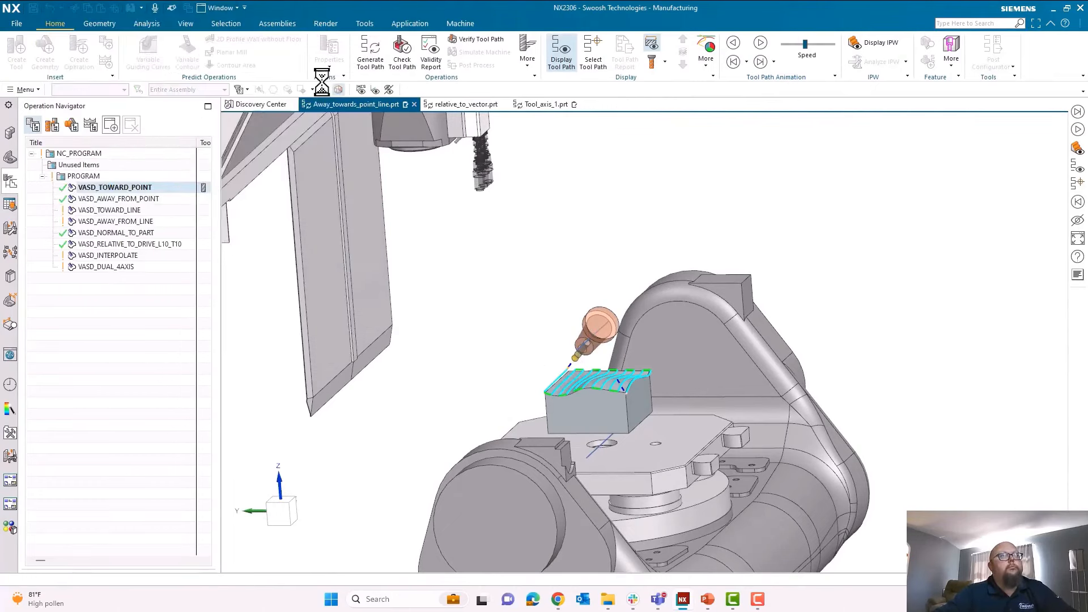
middle_click_drag(442, 363, 623, 335)
scroll(623, 335, "up", 3)
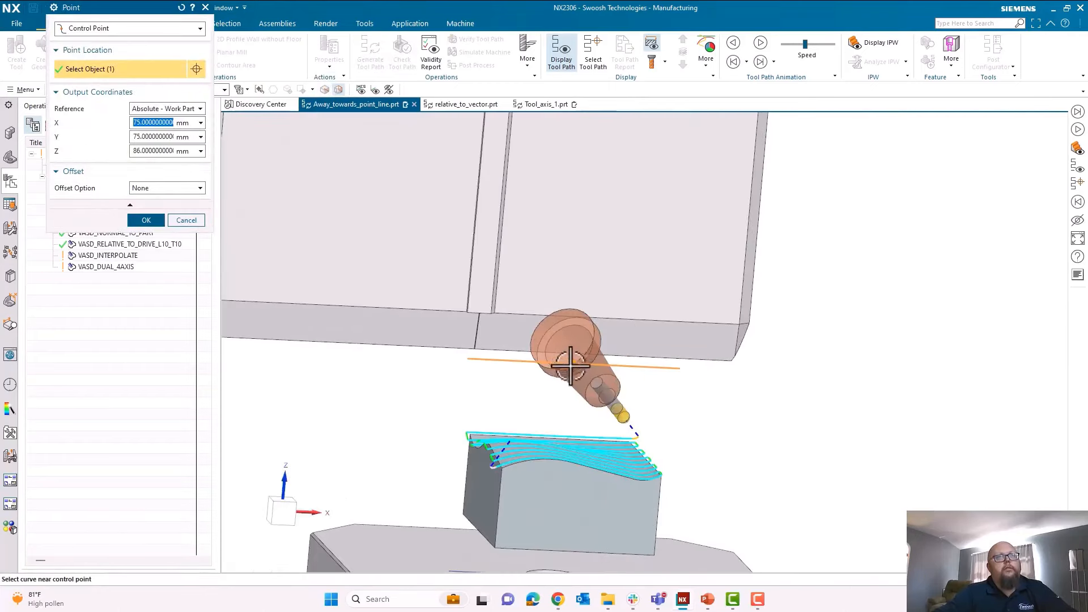
scroll(223, 287, "down", 5)
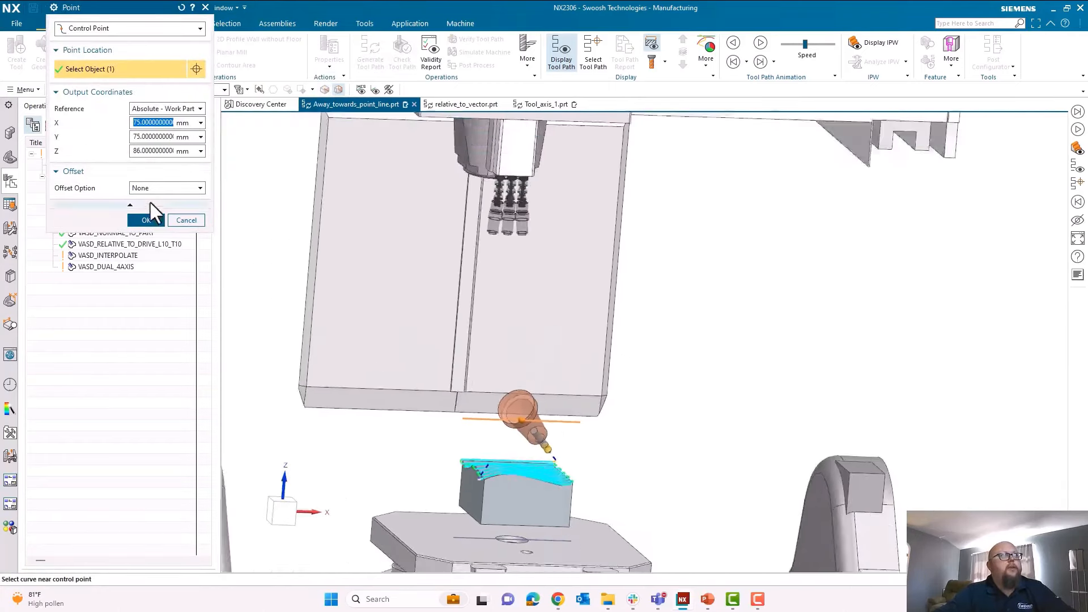
left_click(153, 192)
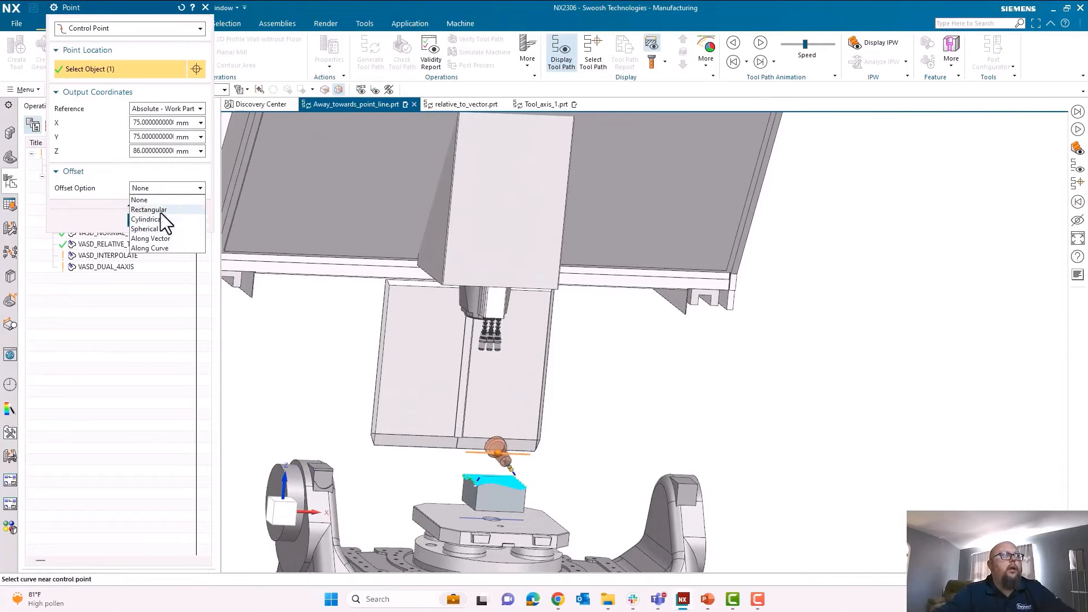
left_click(149, 209)
left_click(156, 230)
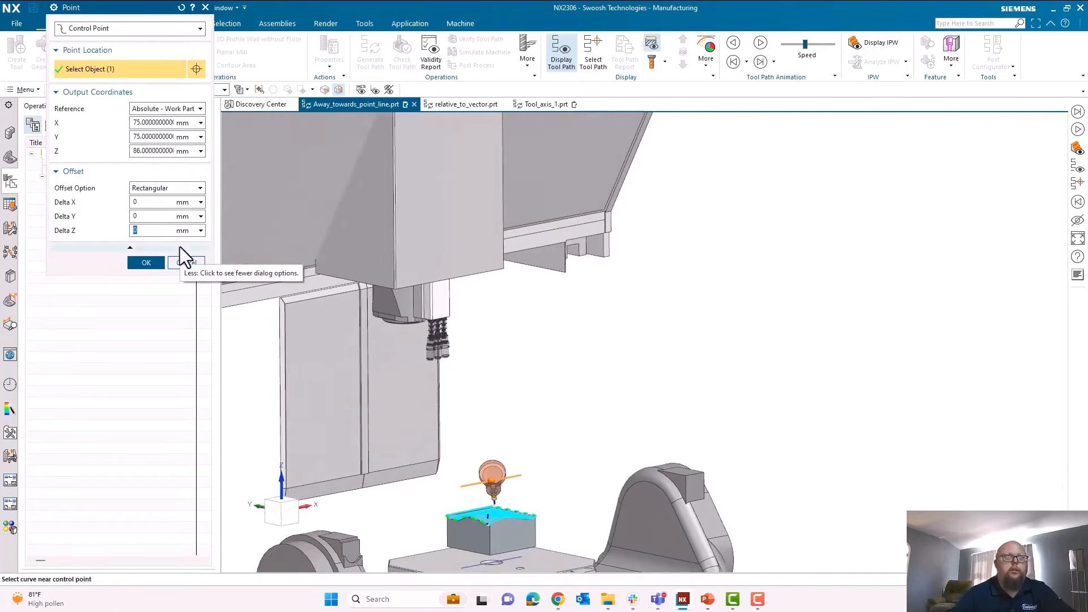
type("200")
key("Return")
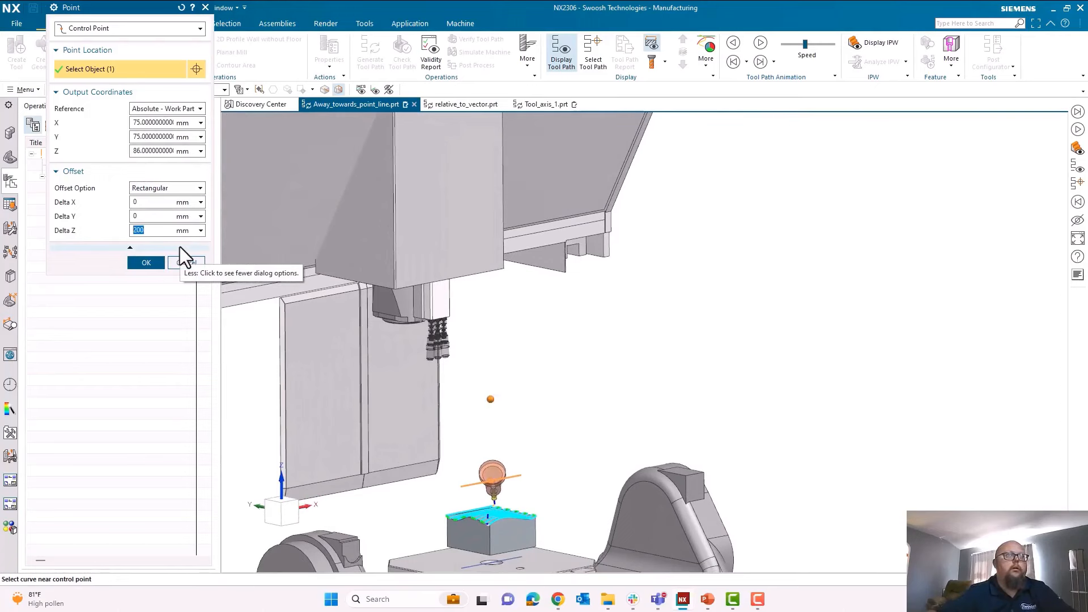
left_click(147, 263)
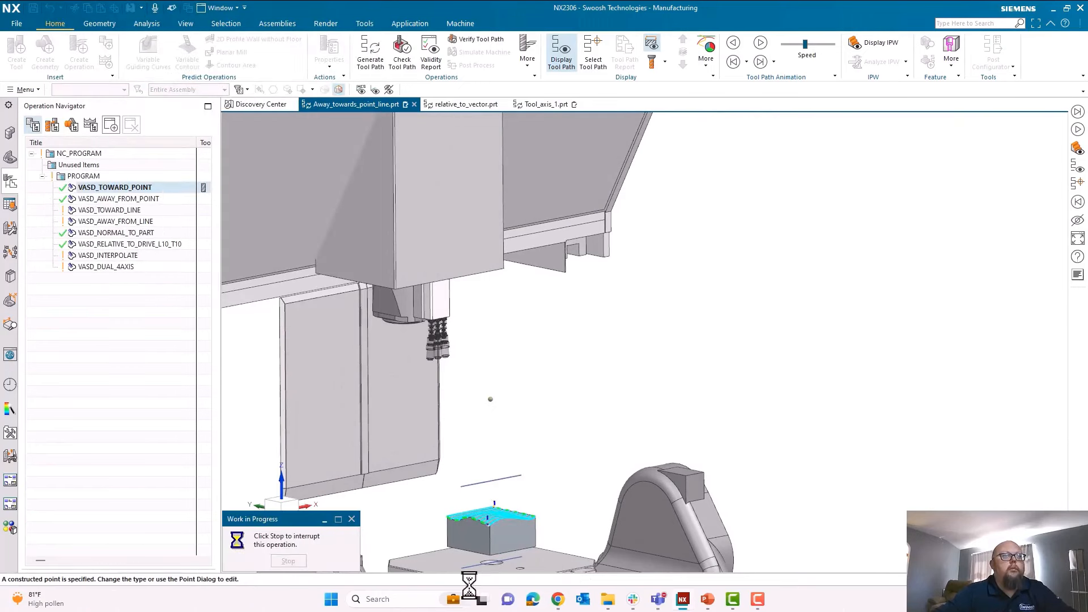
left_click(311, 358)
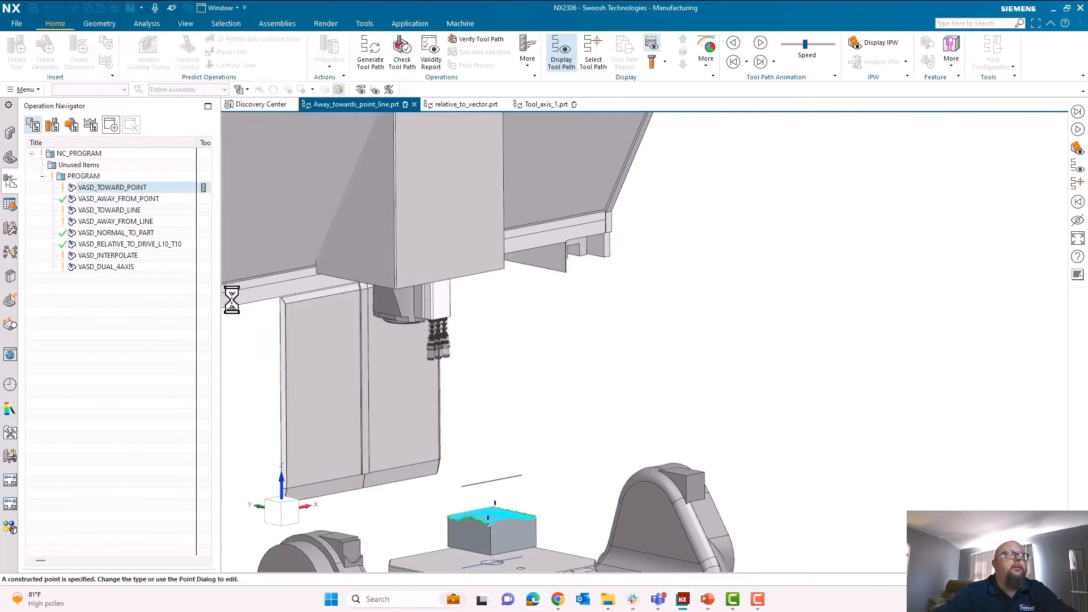
Step: Simulate VASD_TOWARD_POINT on the machine with the raised focal point, dismiss the post information and finish the simulation
left_click(485, 52)
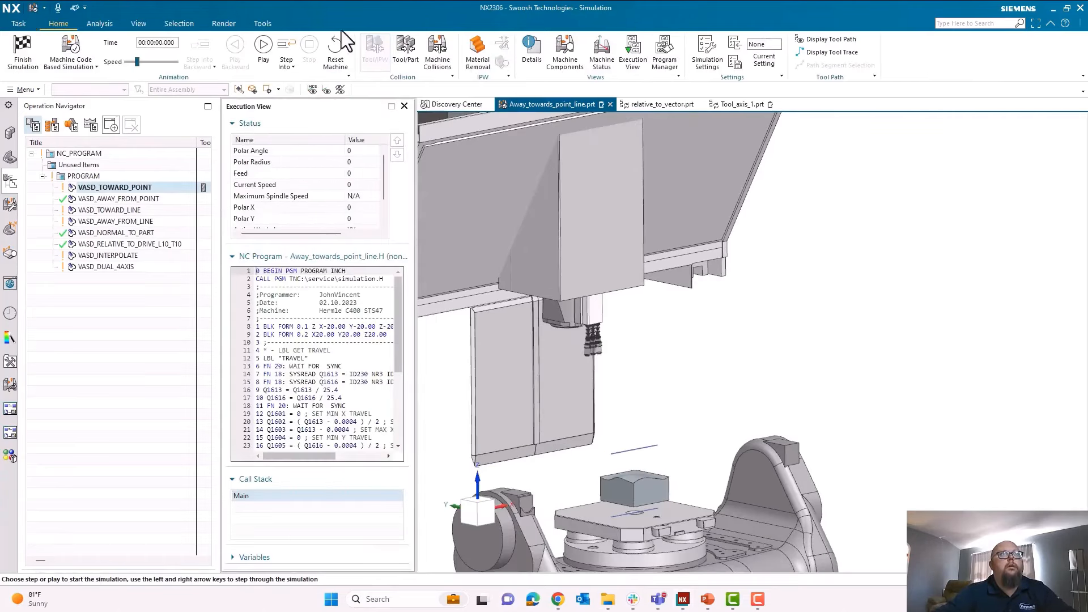
left_click(263, 45)
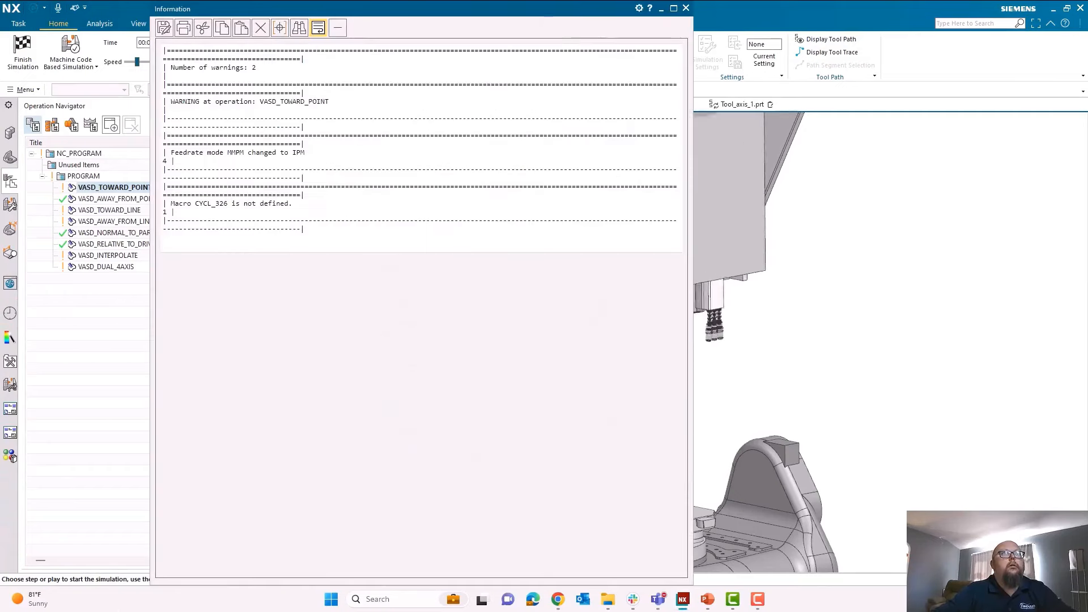
left_click_drag(527, 9, 1087, 9)
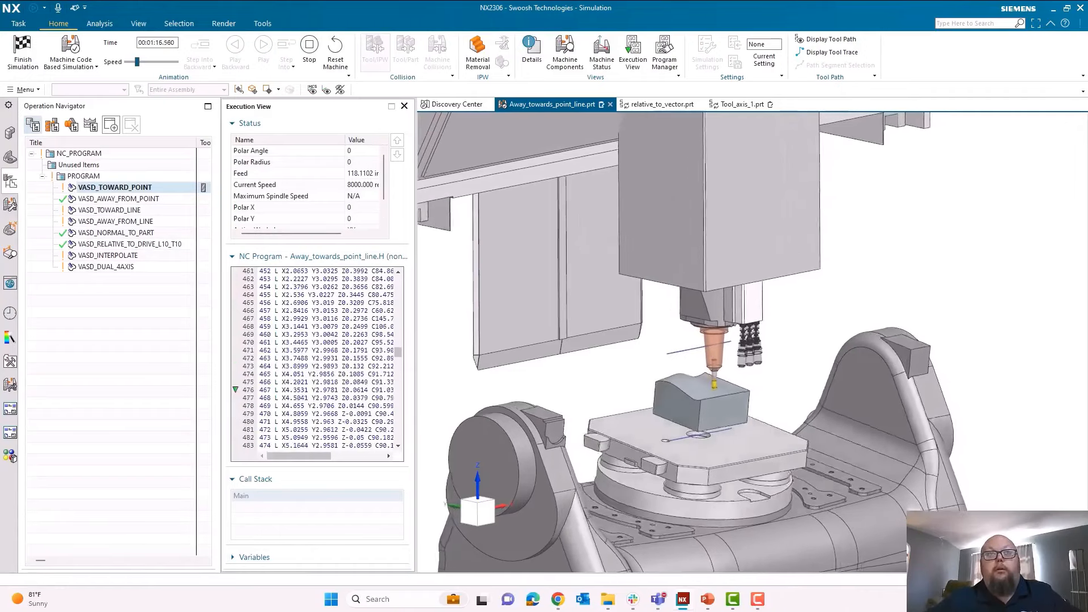
left_click(22, 54)
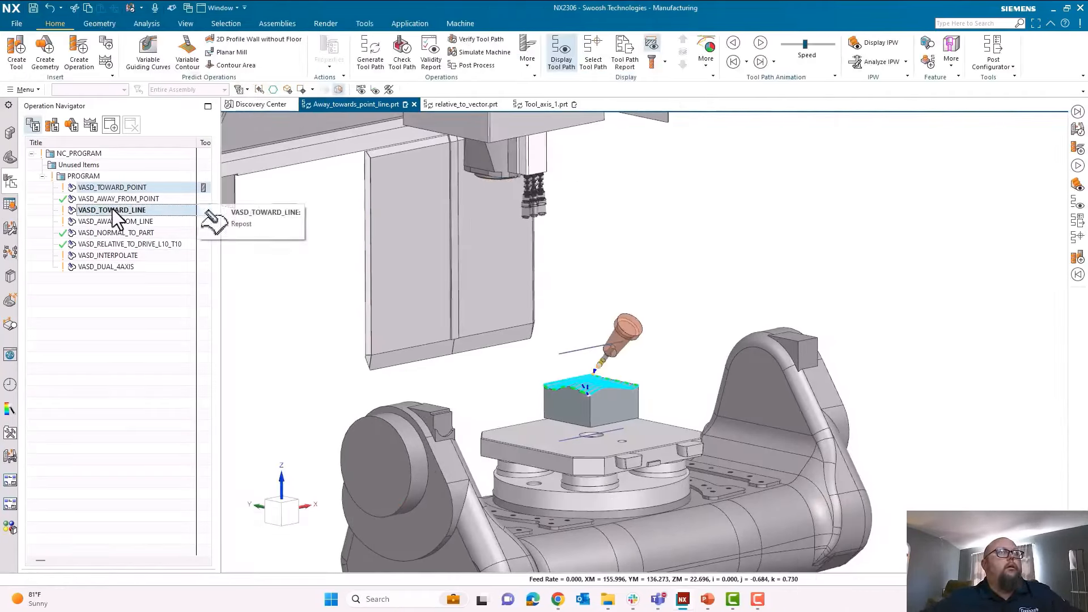
Step: Run the machine simulation of VASD_TOWARD_LINE, accepting the non-consecutive selection, and exit the simulation
left_click(112, 208, "ctrl")
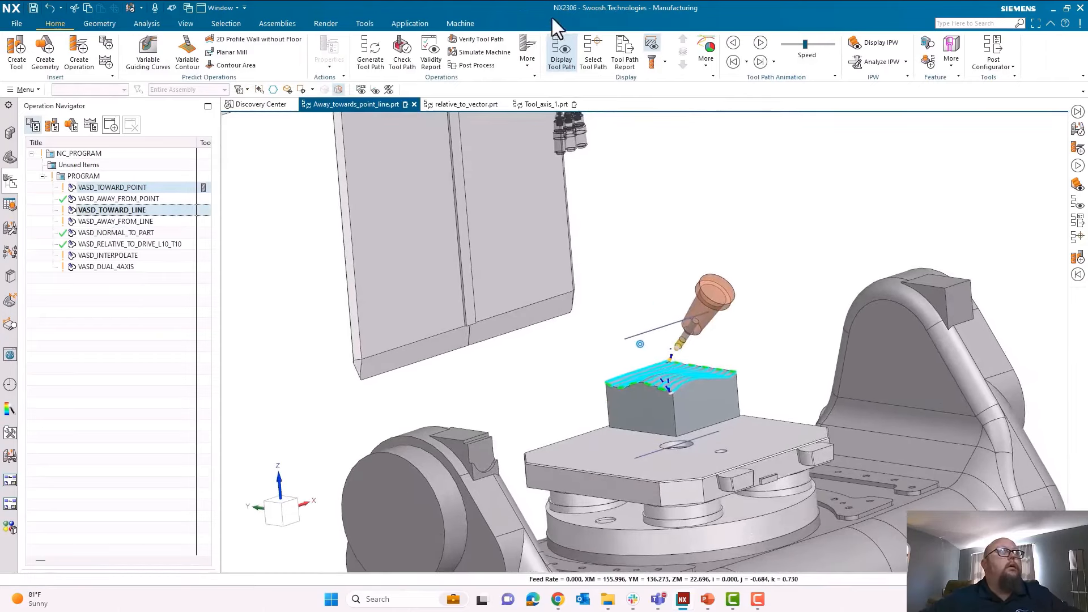
left_click(505, 51)
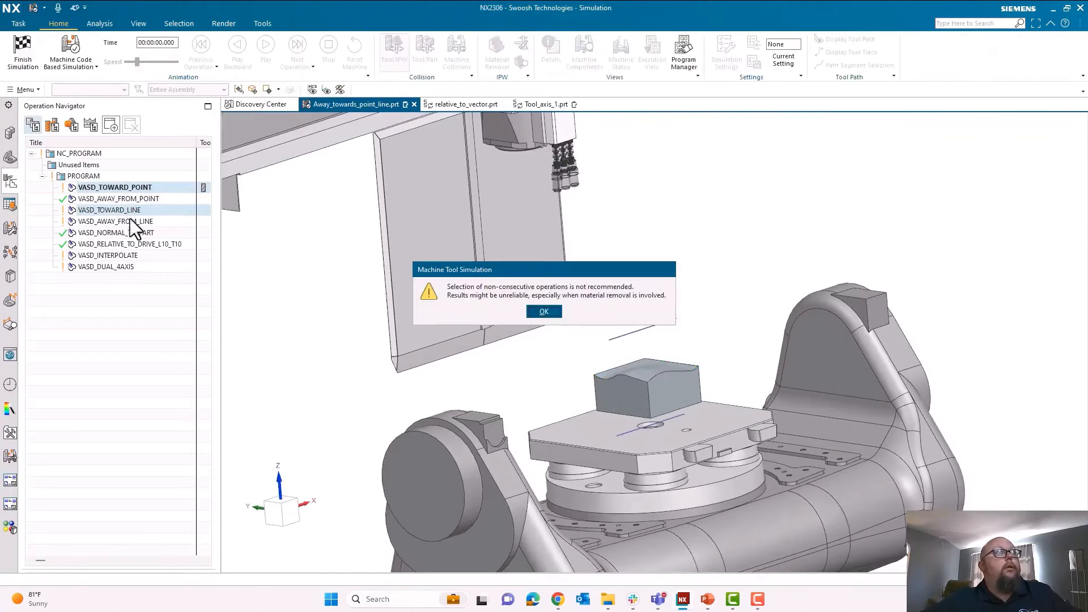
left_click(541, 311)
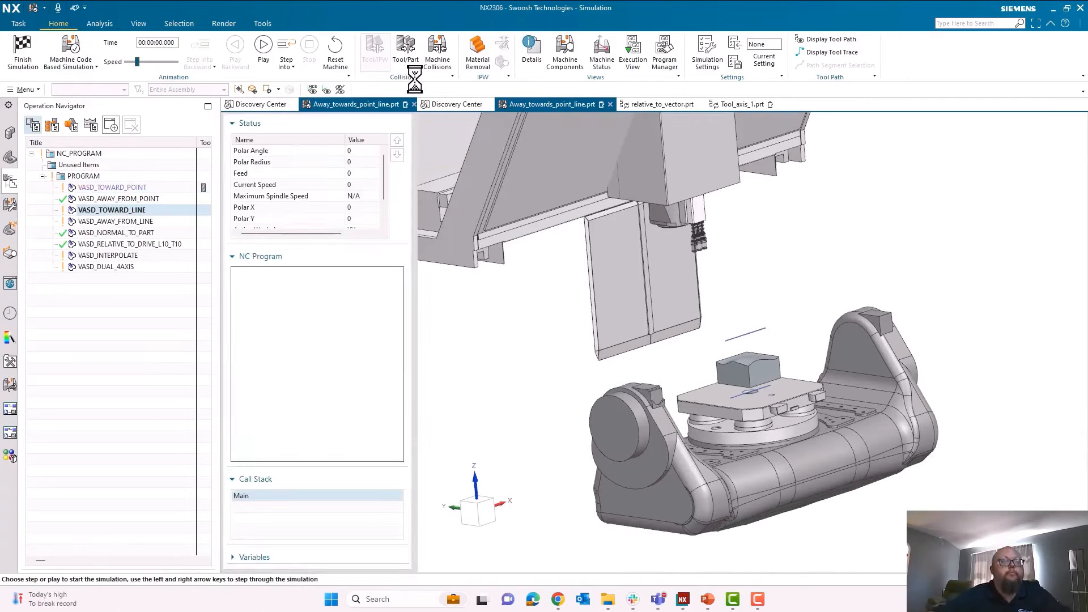
left_click(264, 53)
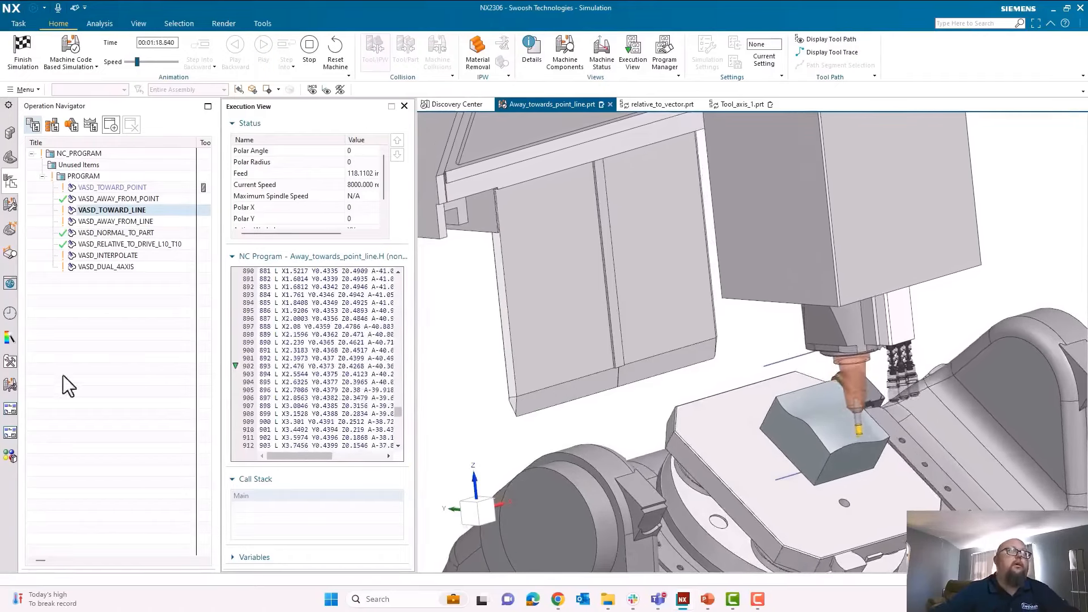
left_click(27, 50)
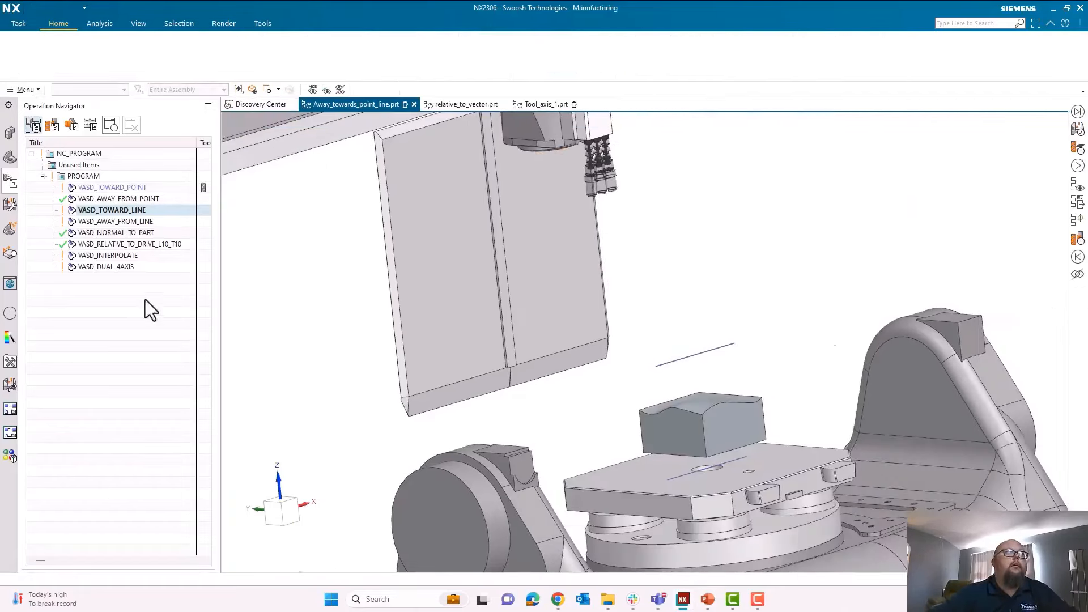
Step: Inspect the VASD_AWAY_FROM_LINE tool path alongside VASD_TOWARD_LINE and switch to the Away / Towards Line/Point slide in PowerPoint
left_click(130, 222)
middle_click_drag(562, 465, 644, 390)
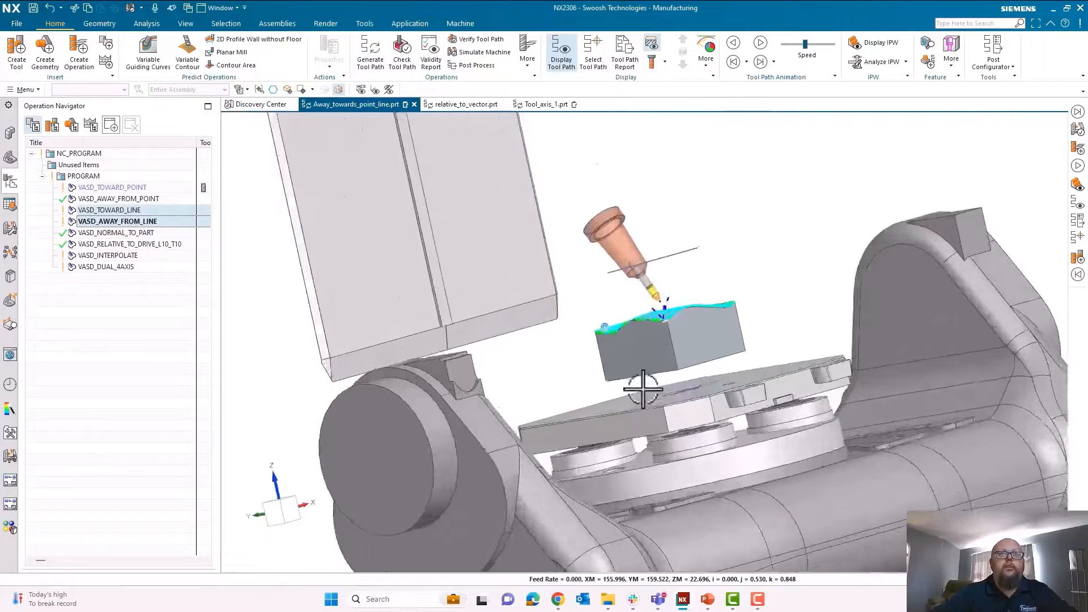
scroll(643, 389, "up", 4)
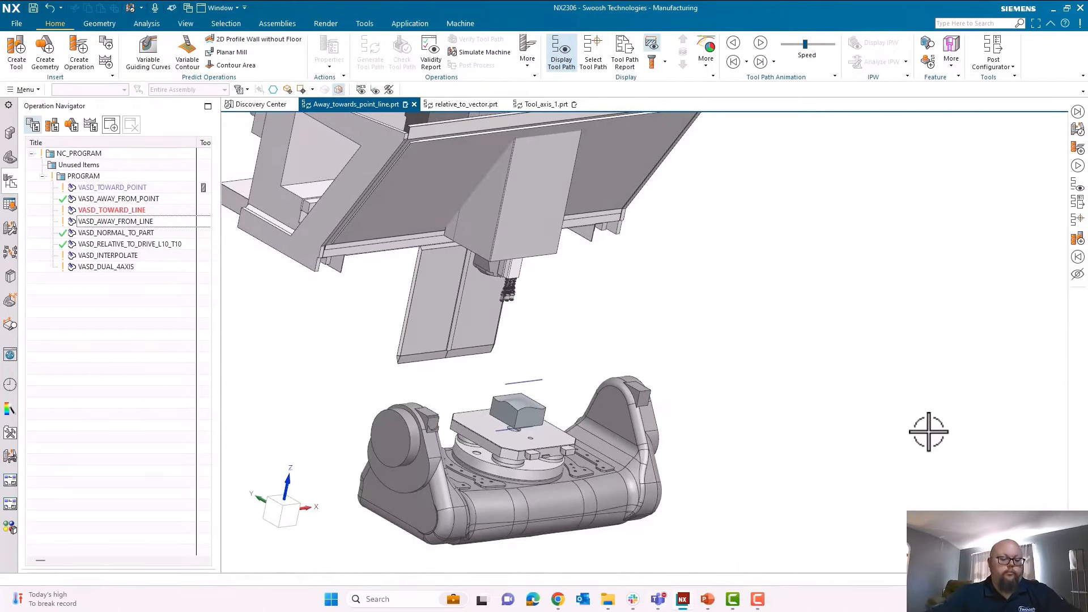
key("super+Tab")
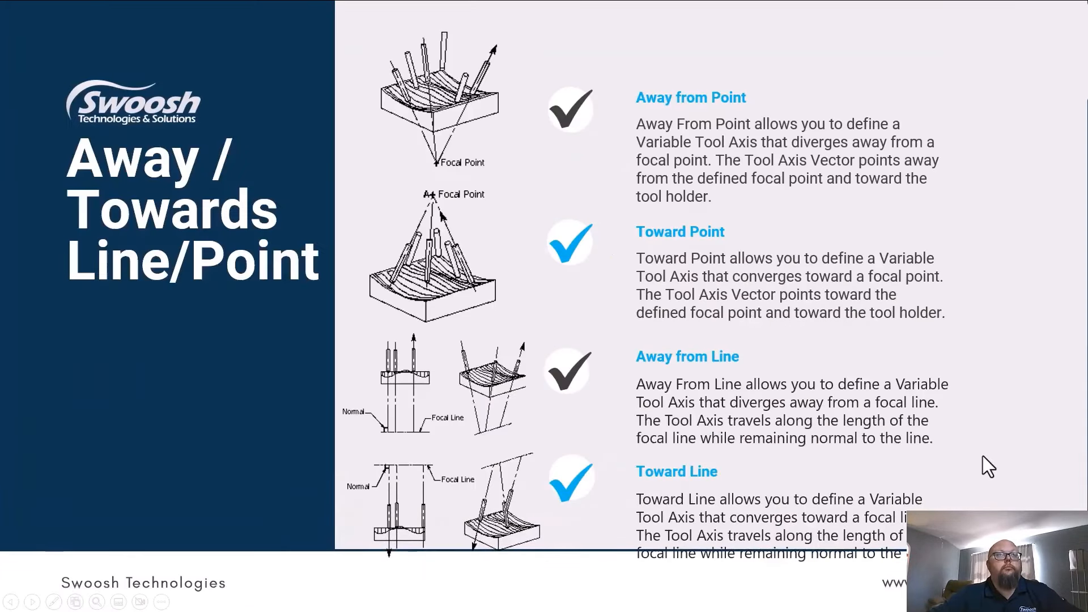
Step: Advance to the Relative to Vector slide, switch to NX and display relative_to_vector.prt, viewing the blade on the machine table
left_click(983, 456)
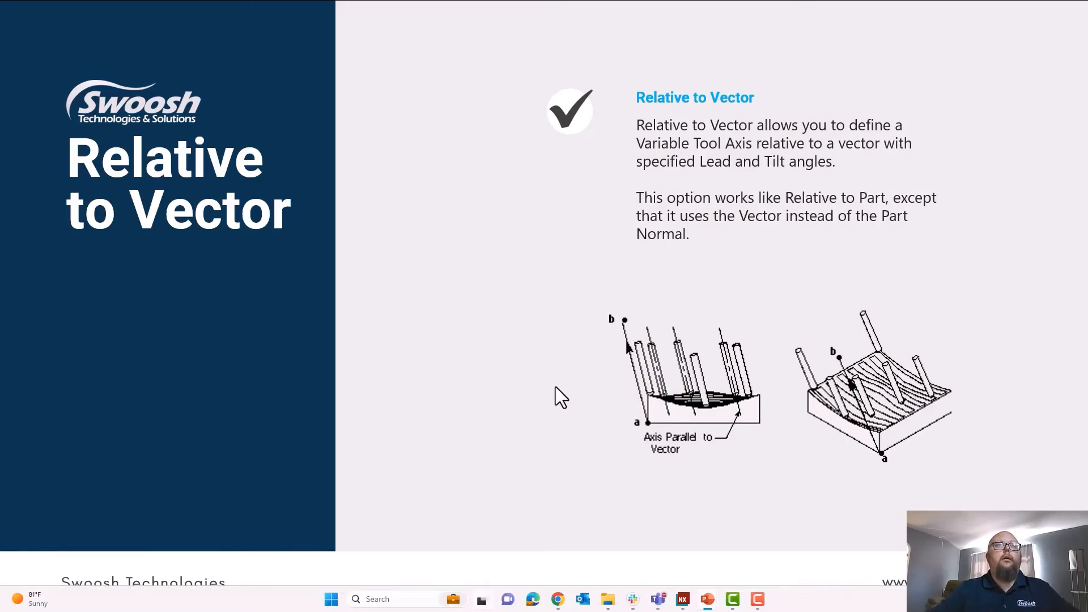
key("super+Tab")
left_click(447, 122)
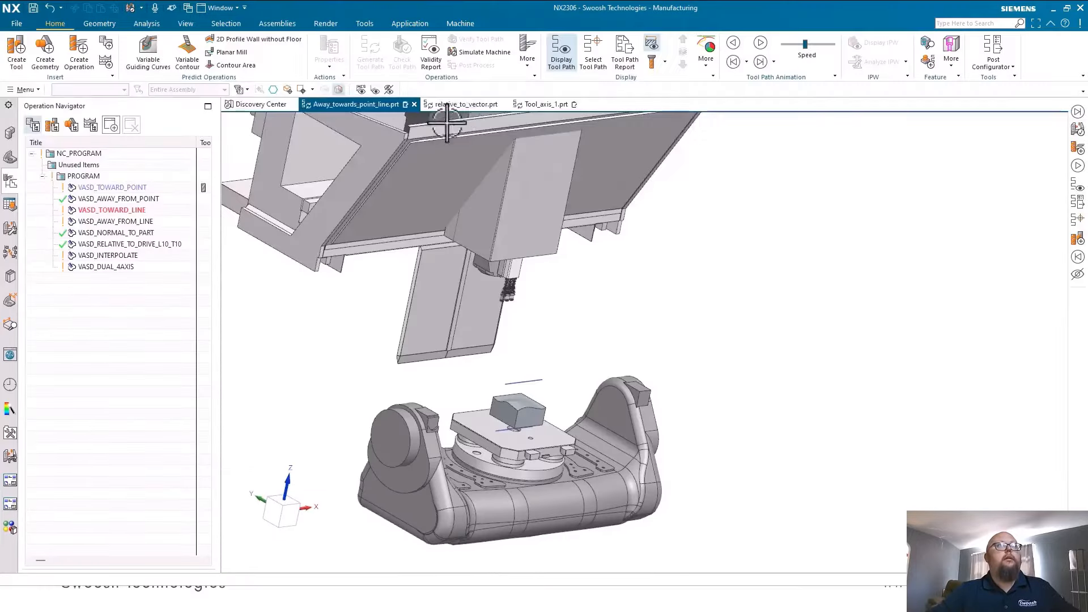
left_click(468, 107)
scroll(576, 357, "up", 6)
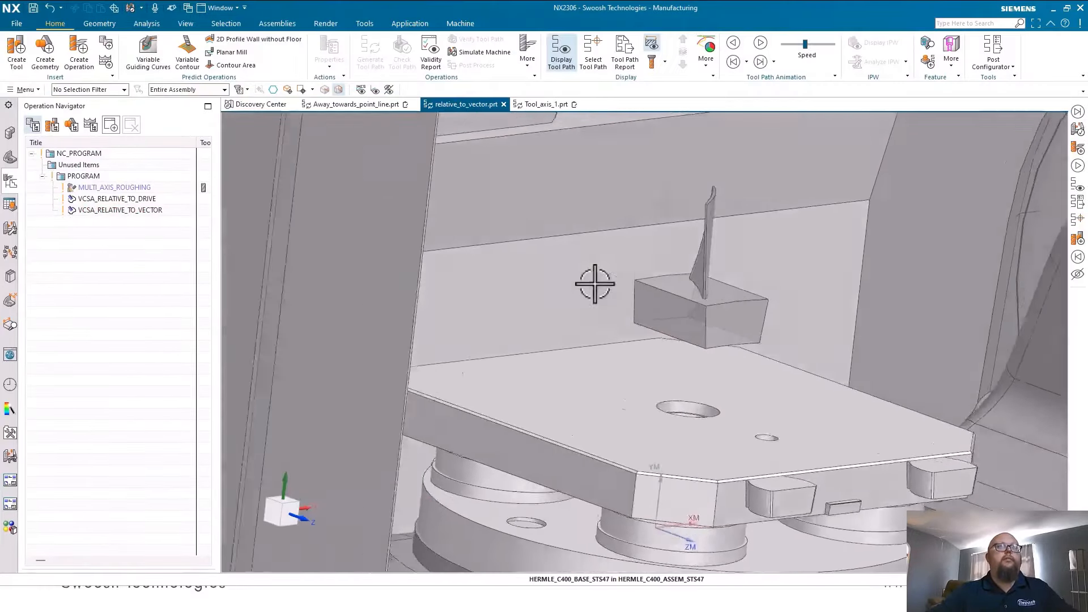
scroll(616, 372, "down", 3)
scroll(486, 369, "up", 4)
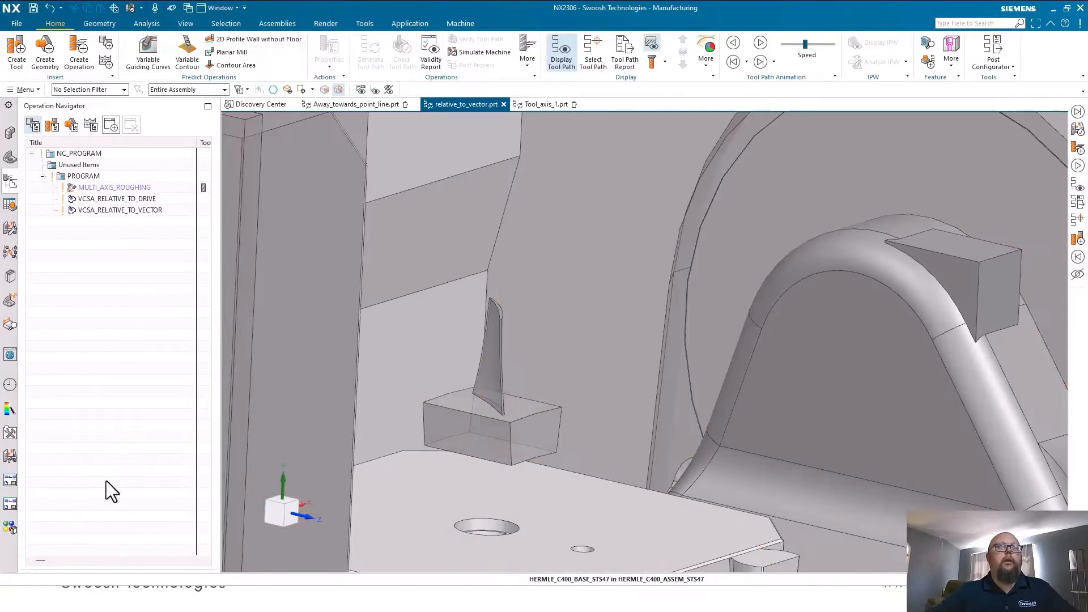
Step: Expand the Hermle_C400 machine assembly and hide its Hermle_C400_base_sts47 component
left_click(10, 133)
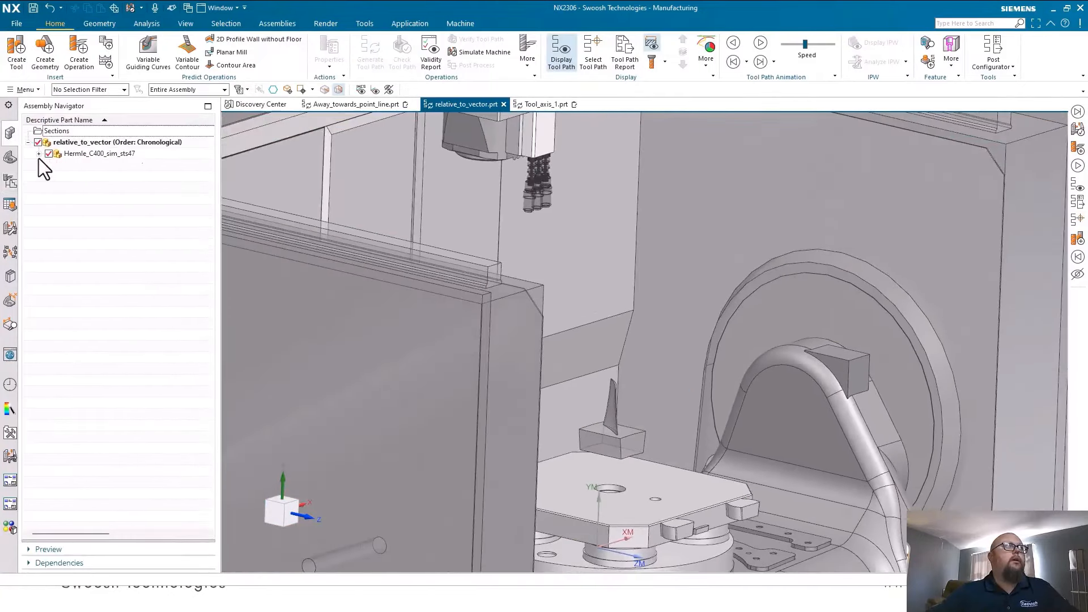
left_click(38, 155)
left_click(49, 164)
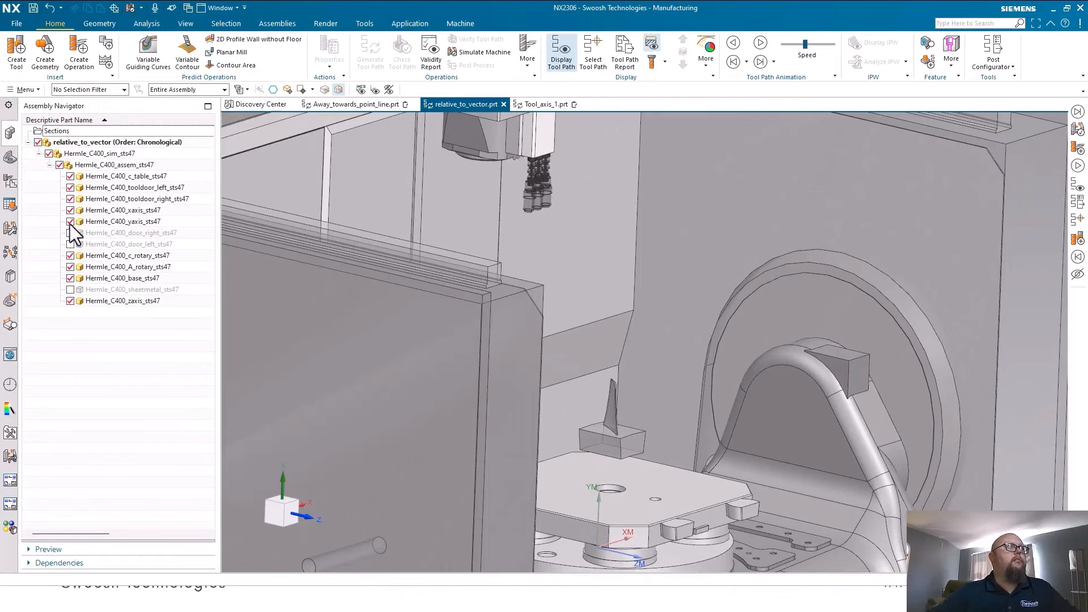
left_click(70, 277)
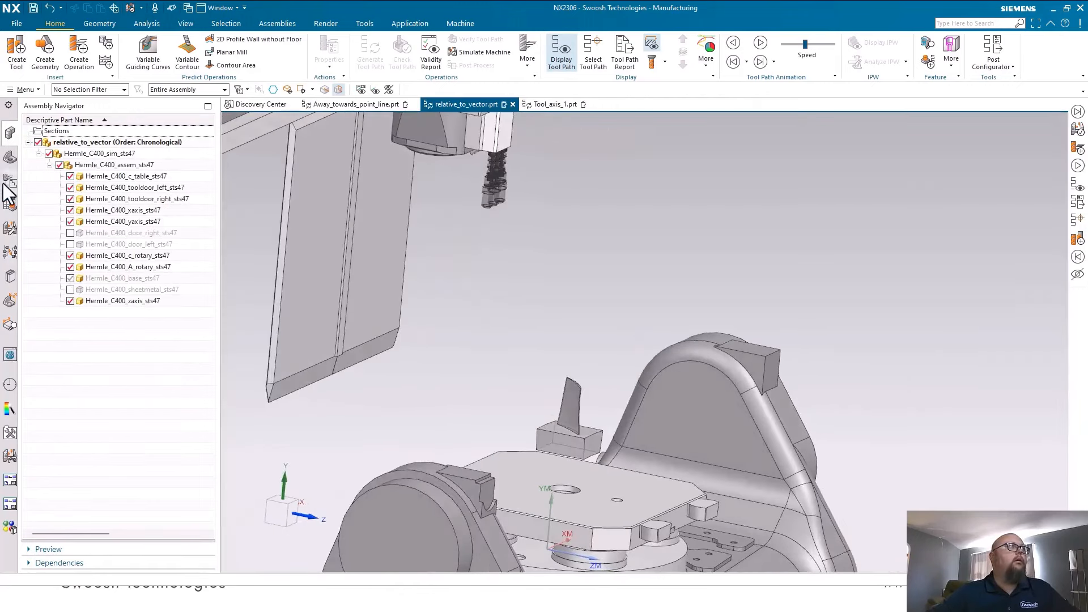
Step: Review the tool path and Relative to Drive lead and tilt angles of VCSA_RELATIVE_TO_DRIVE, and accept the operation
left_click(10, 181)
left_click(142, 198)
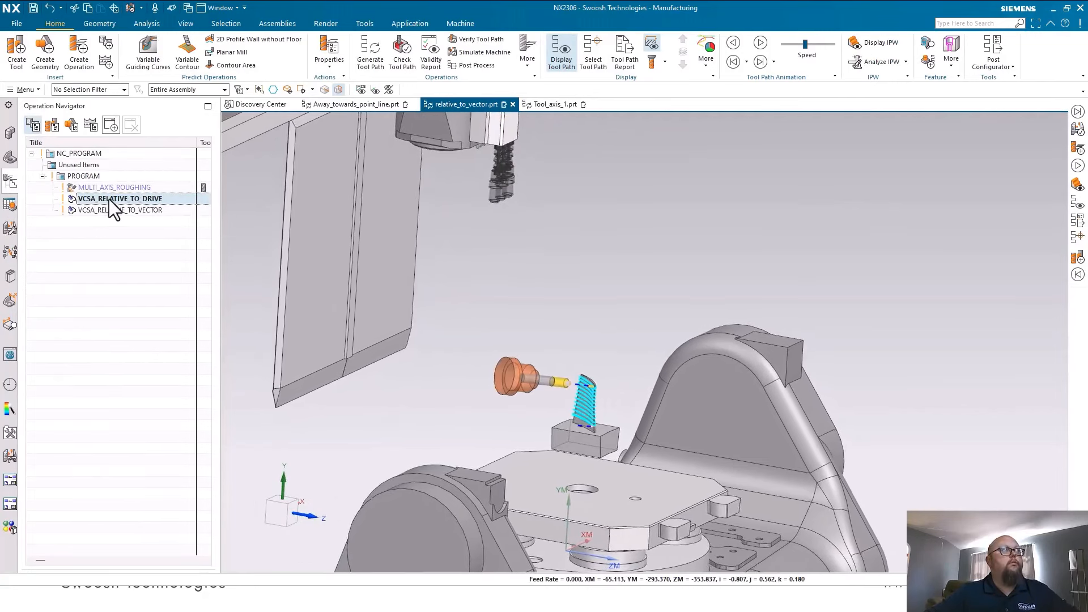
double_click(125, 200)
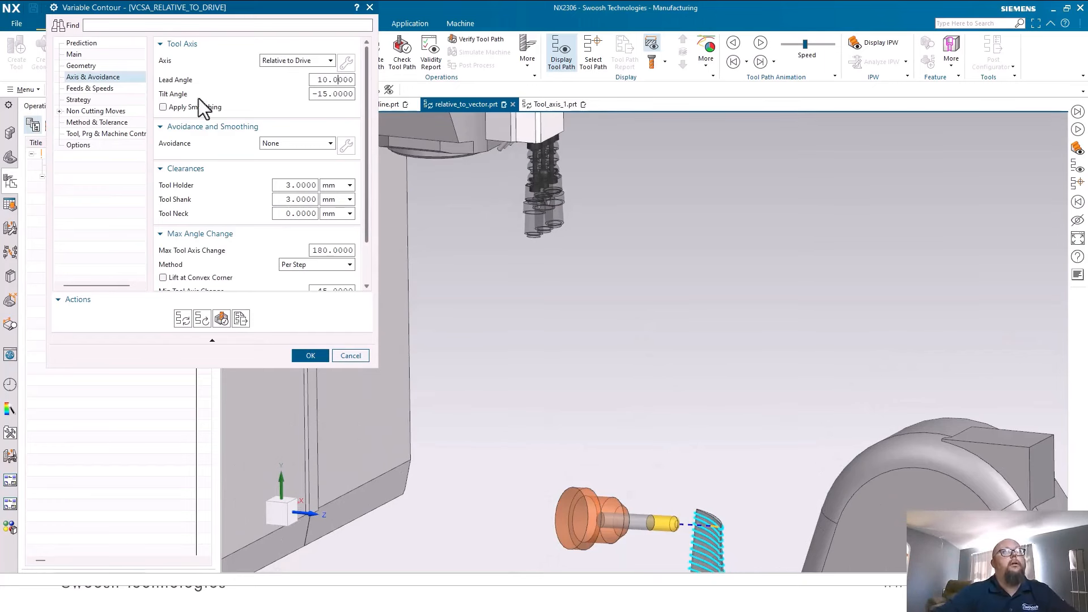
scroll(720, 540, "up", 2)
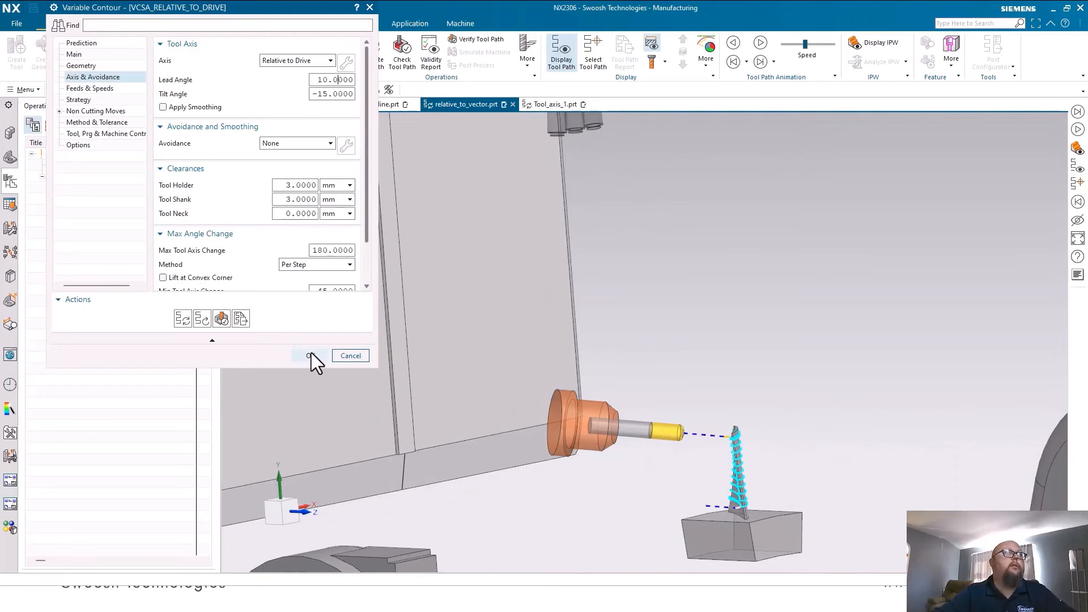
left_click(310, 356)
Step: Simulate VCSA_RELATIVE_TO_DRIVE on the machine, watch the axis positions in a floating Machine Status window, and finish the simulation
left_click(486, 52)
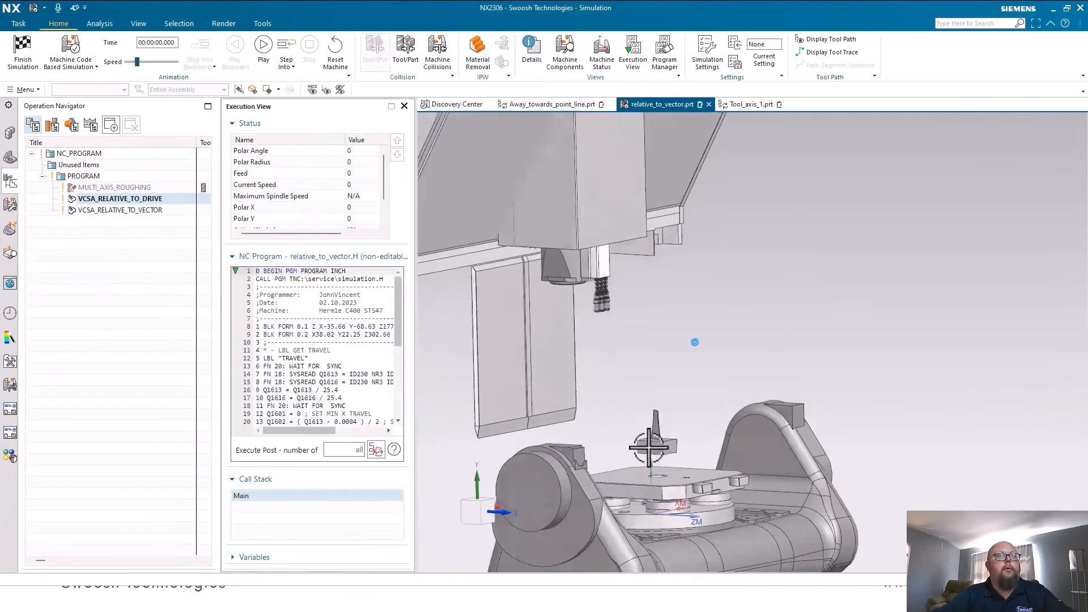
left_click(263, 28)
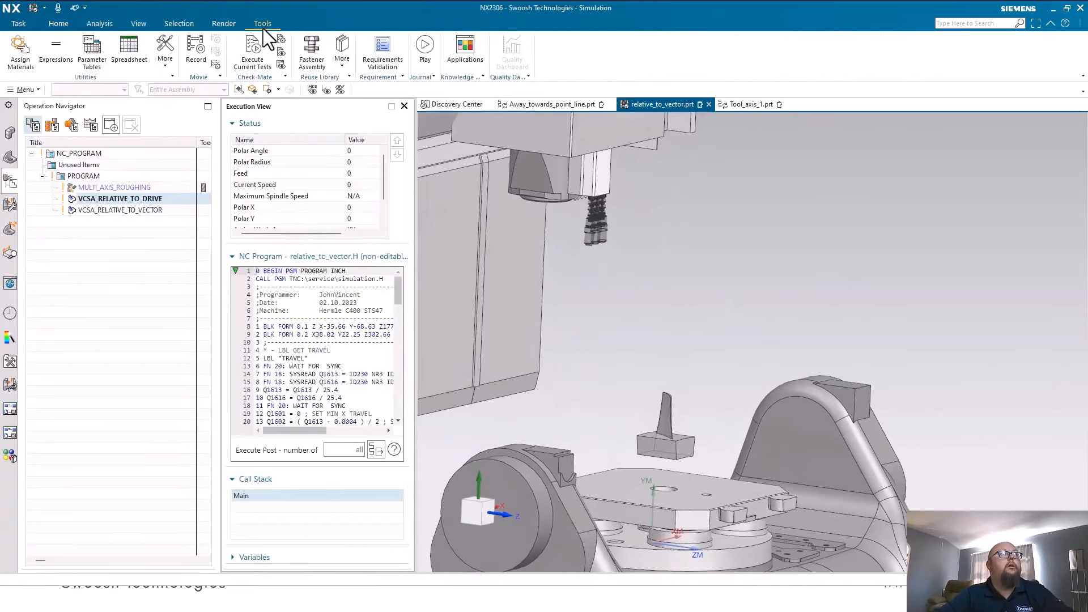
left_click(59, 23)
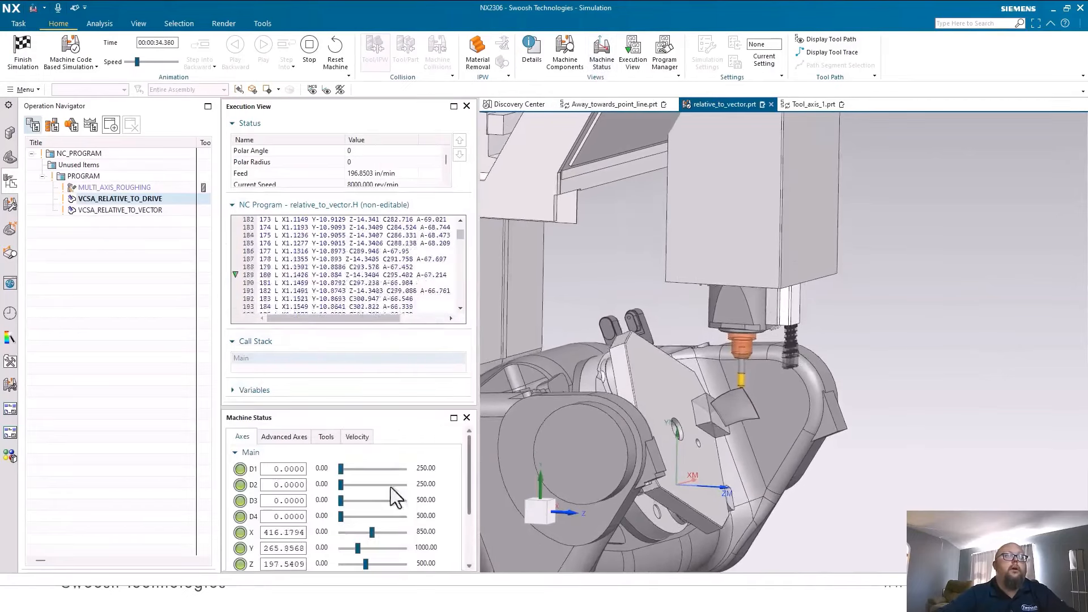
left_click_drag(355, 420, 1017, 164)
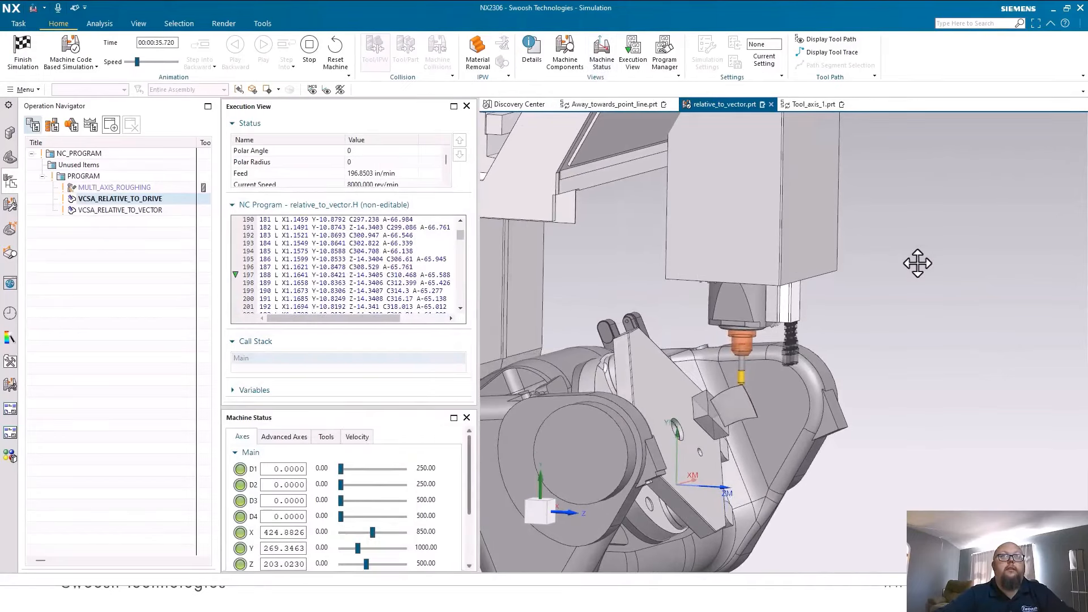
left_click_drag(917, 263, 913, 247)
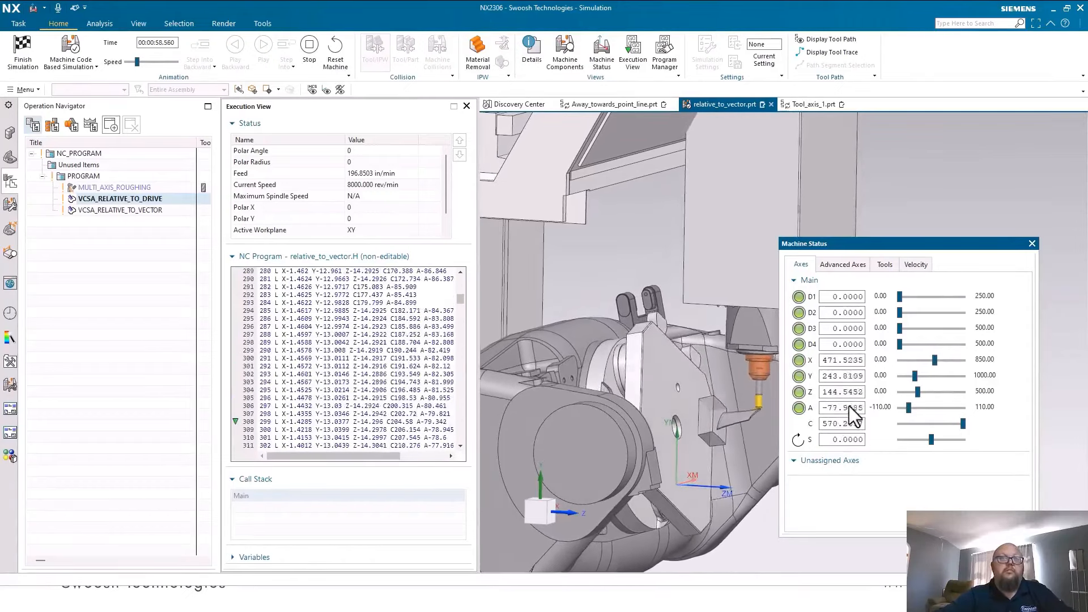
left_click(1031, 244)
left_click(22, 50)
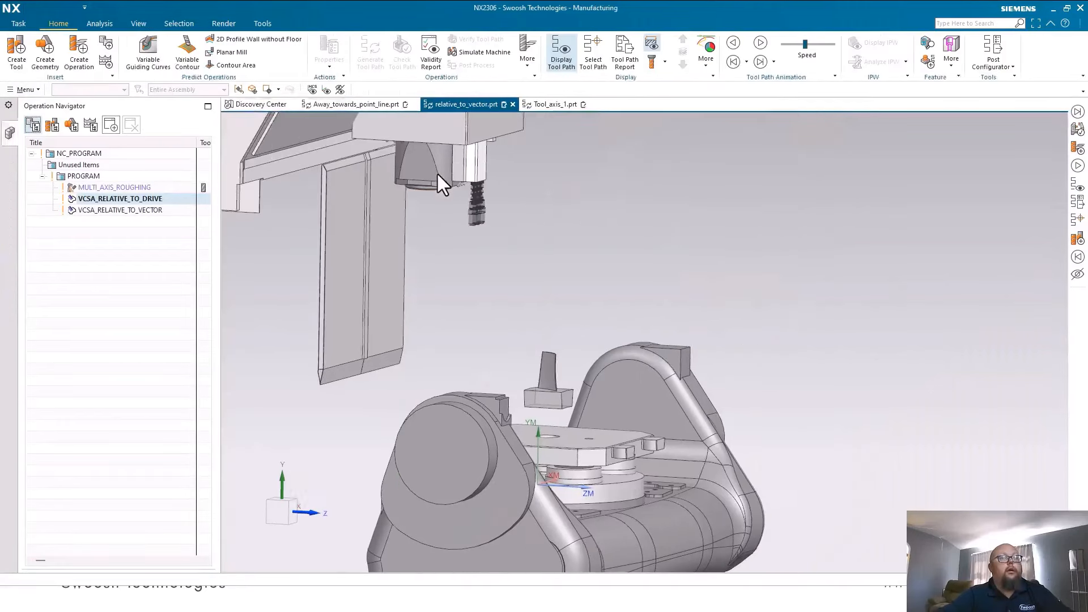
Step: Edit VCSA_RELATIVE_TO_VECTOR, specify the Y-axis as the vector for its Relative to Vector tool axis, and accept the operation
left_click(128, 211)
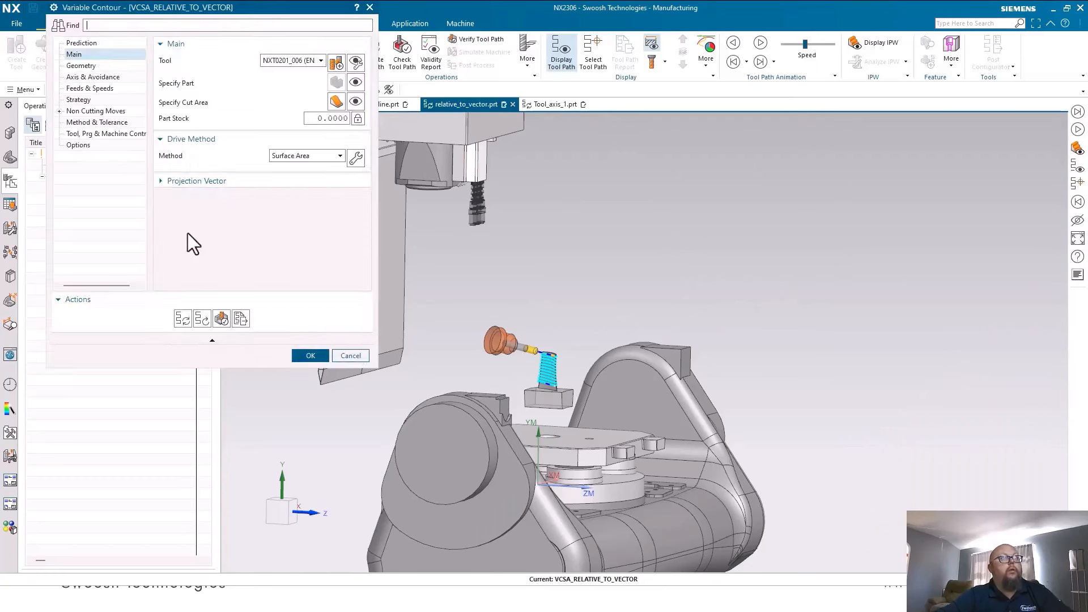
left_click(89, 77)
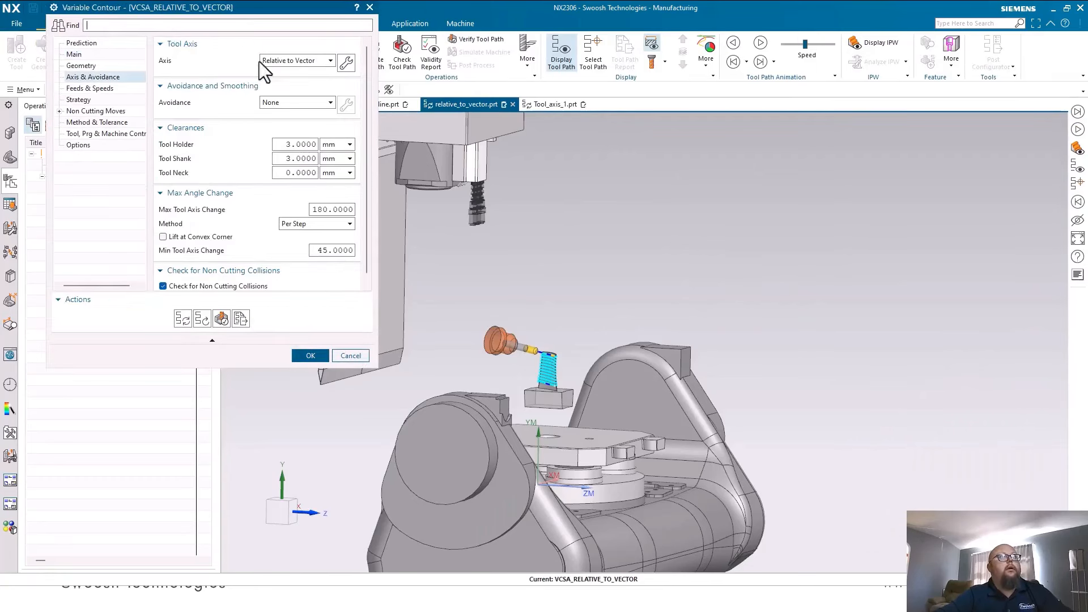
left_click(346, 62)
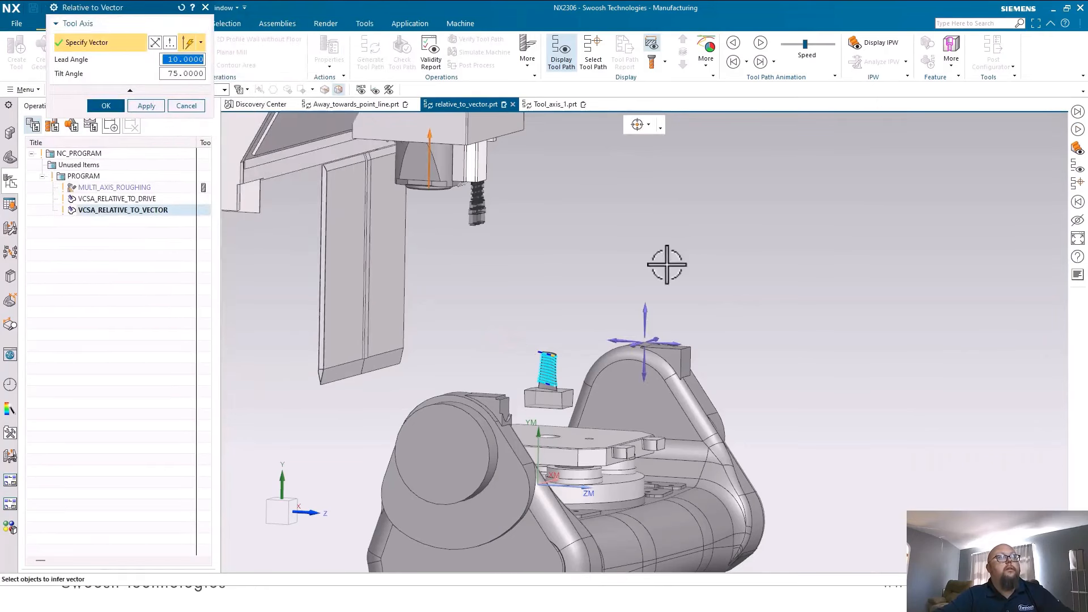
left_click(645, 311)
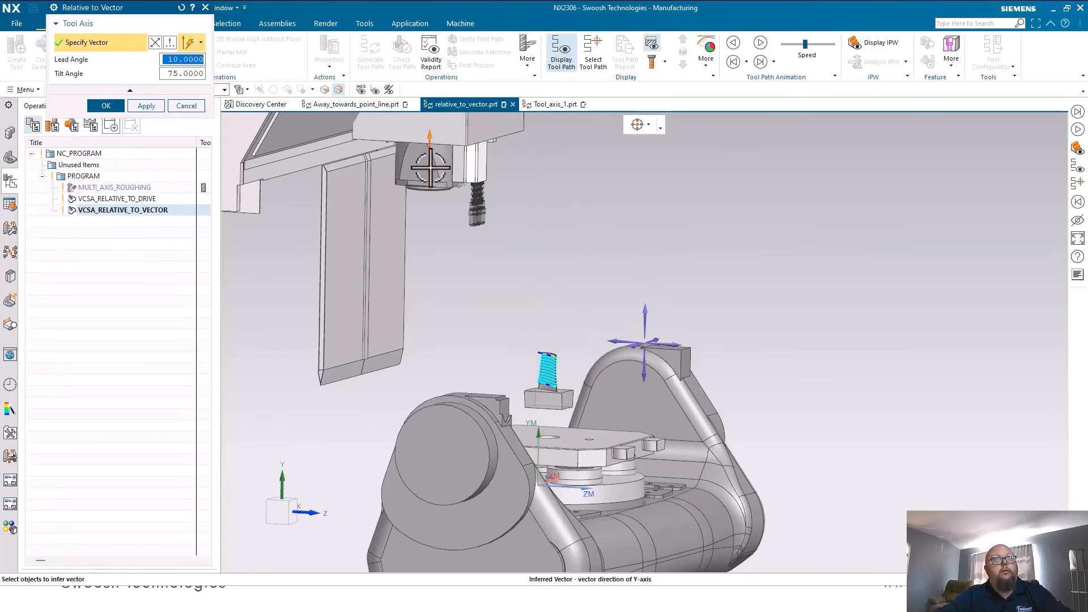
scroll(540, 257, "up", 2)
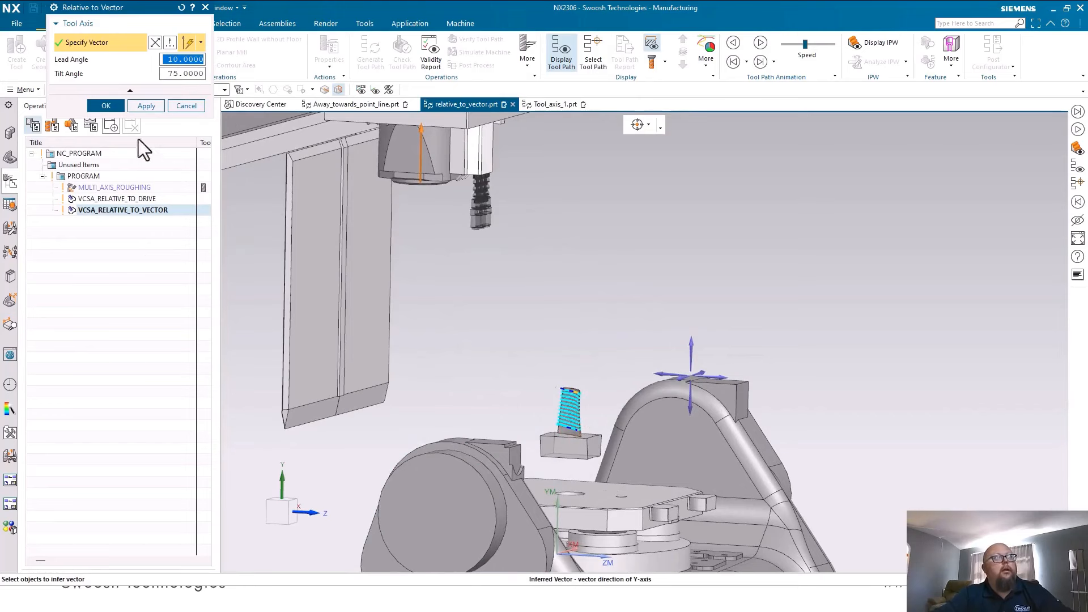
left_click(692, 339)
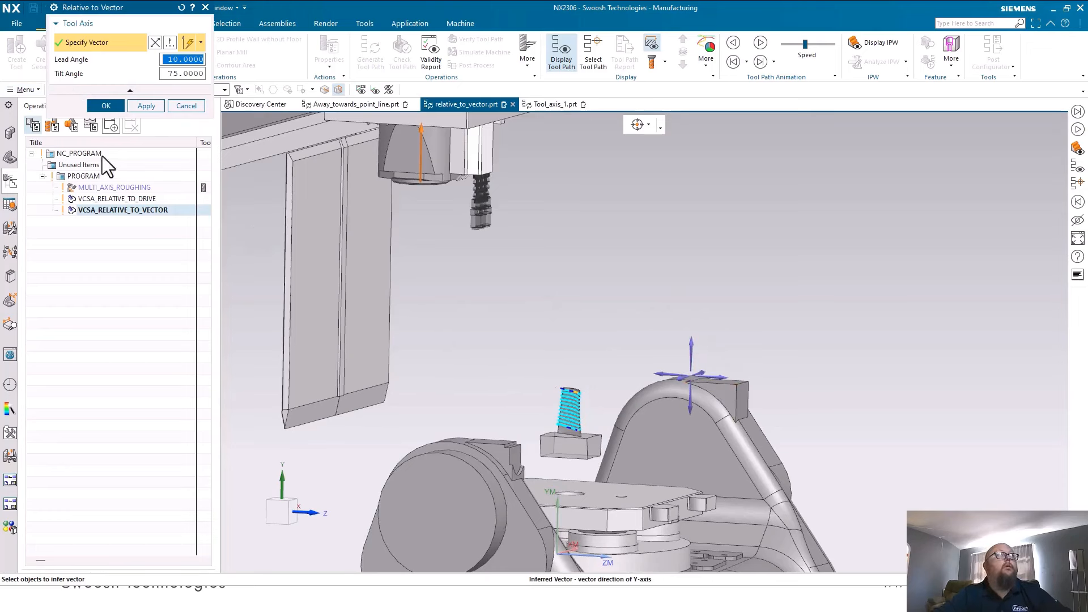
left_click(106, 106)
left_click(309, 356)
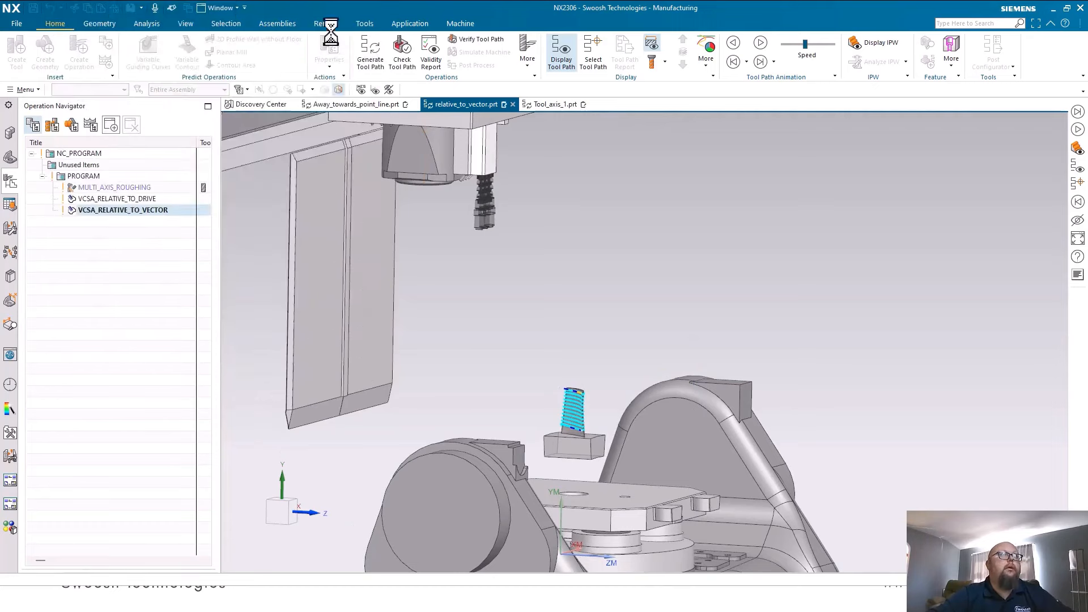
Step: Simulate VCSA_RELATIVE_TO_VECTOR on the machine, watch its axis positions in Machine Status, and finish the simulation
right_click(493, 104)
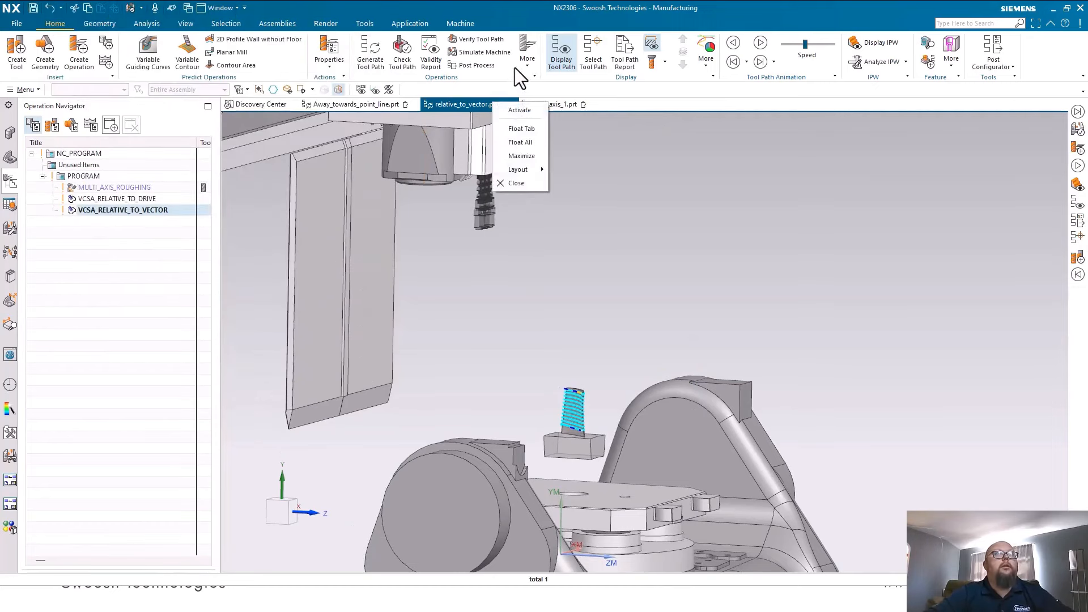
left_click(506, 55)
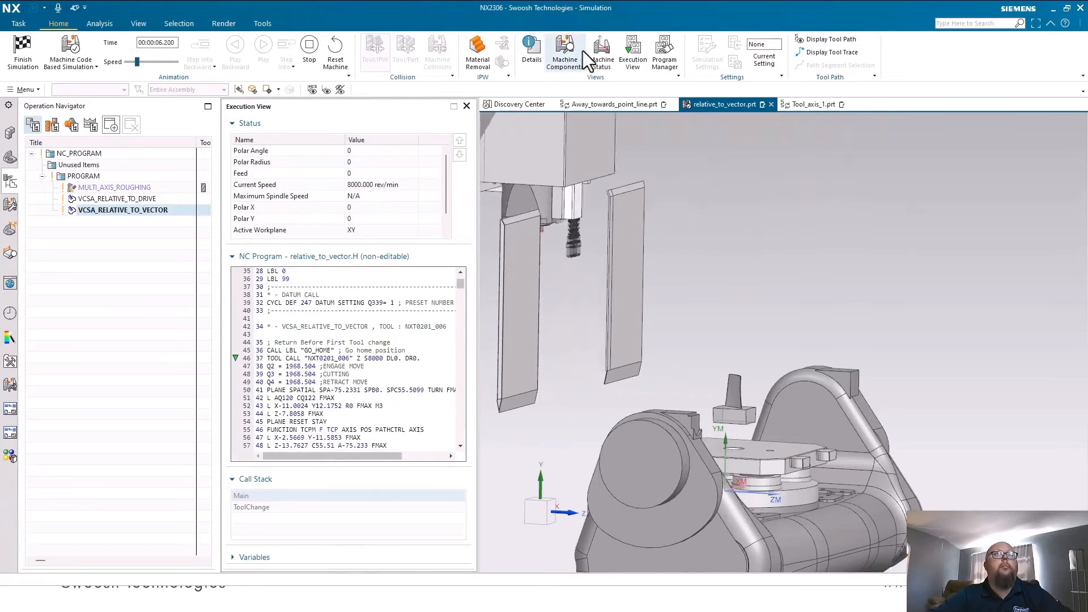
left_click(605, 51)
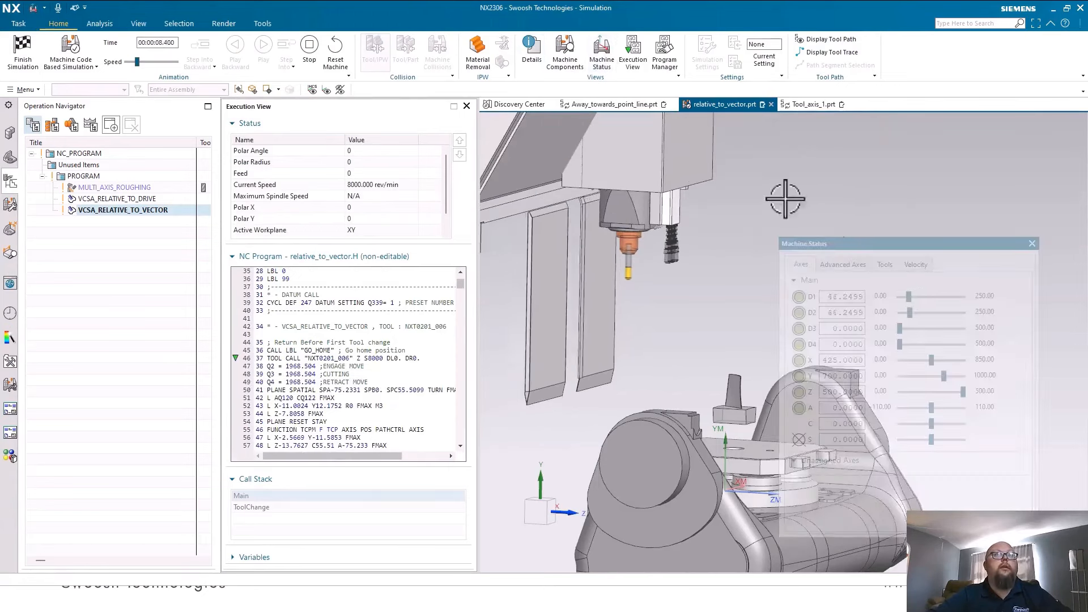
left_click_drag(863, 242, 930, 159)
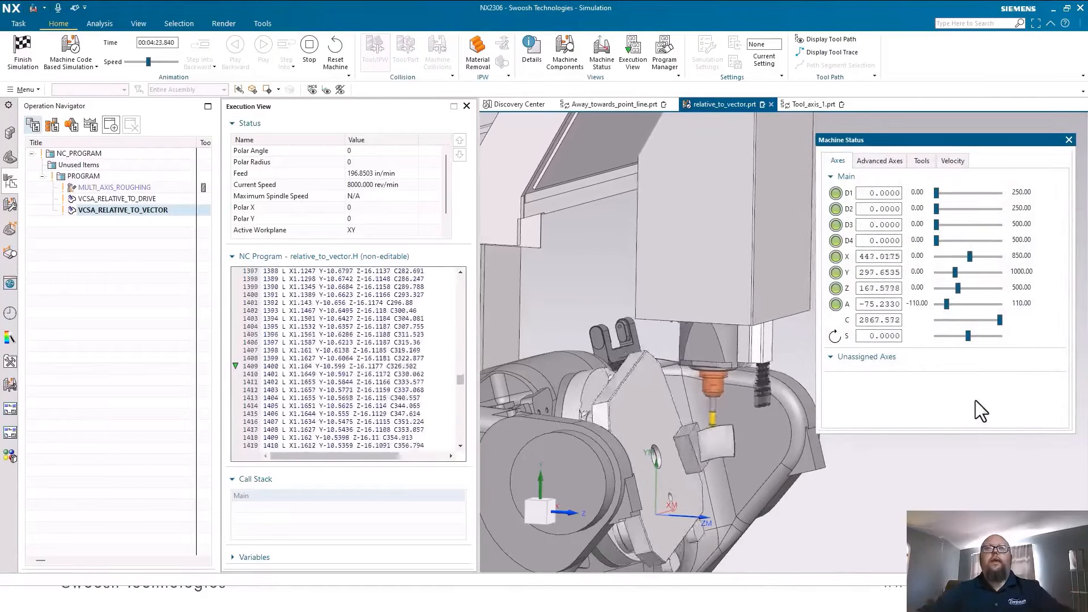
left_click(1069, 140)
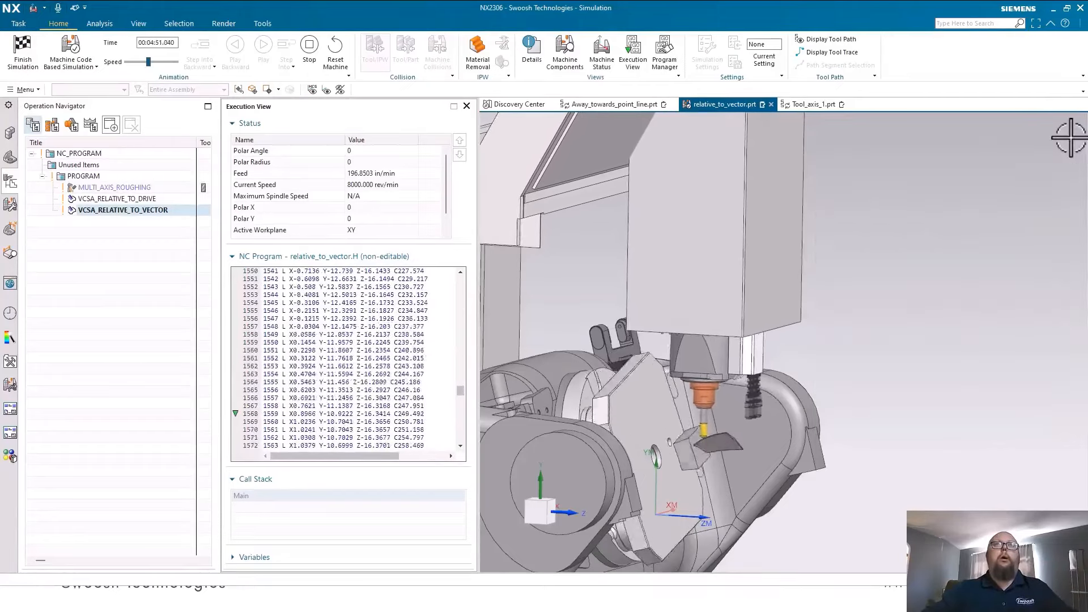
left_click(31, 57)
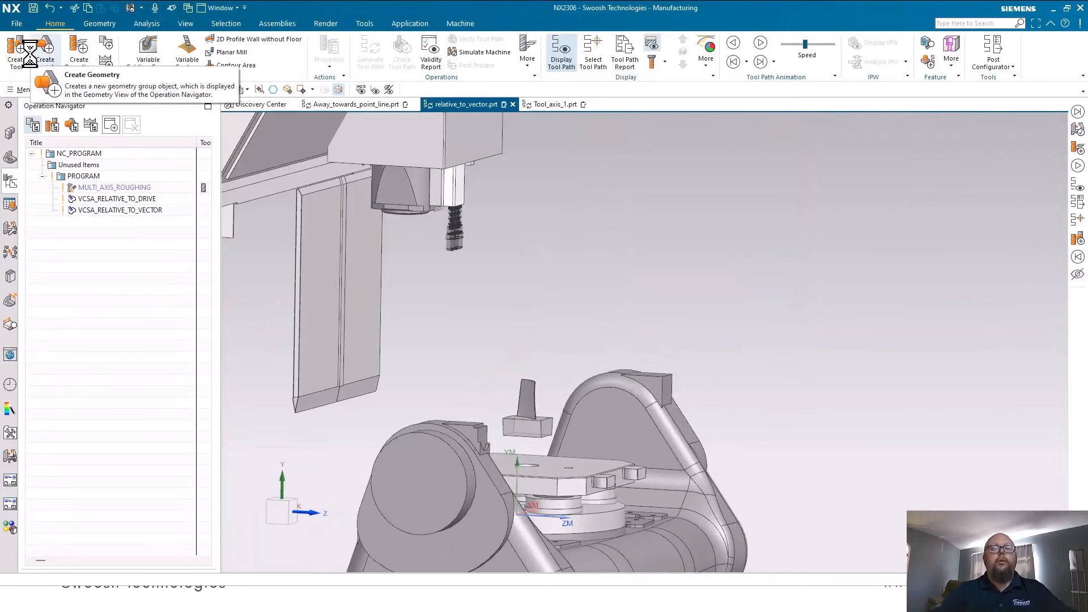
Step: Switch to PowerPoint and advance to the Normal / Relative to Part/Drive slide
key("super+Tab")
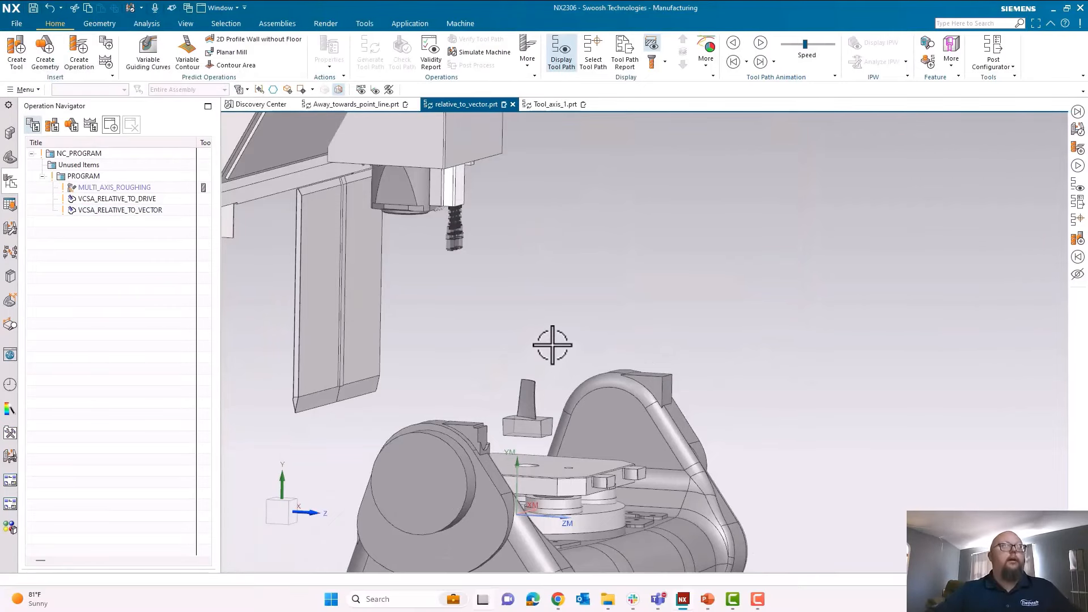
left_click(693, 322)
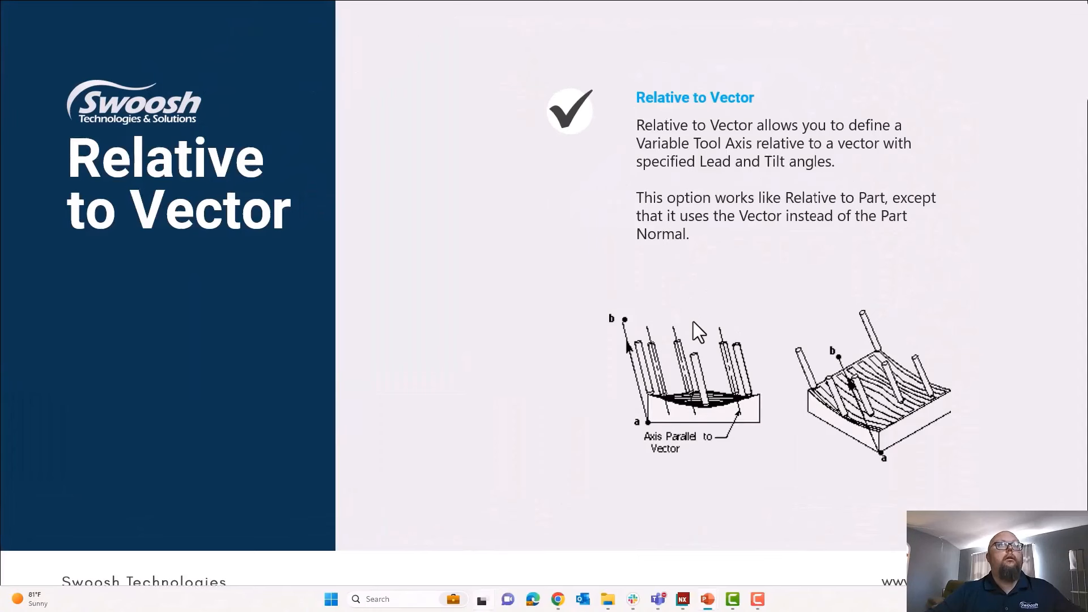
left_click(693, 321)
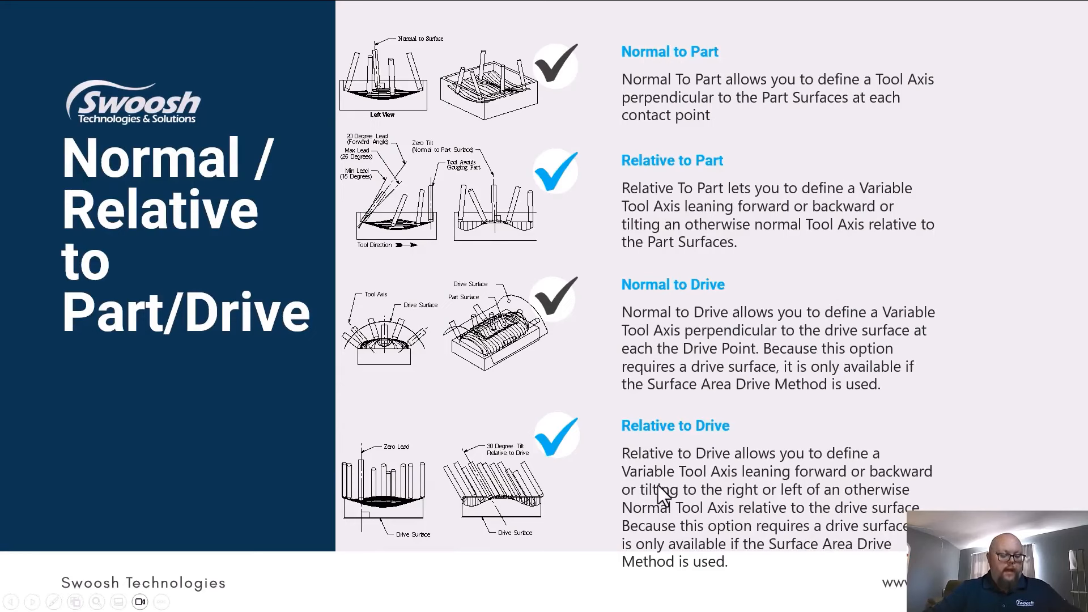
Step: Switch to NX, display the Away_towards_point_line part, and open VASD_NORMAL_TO_PART at its axis and avoidance settings
key("super+Tab")
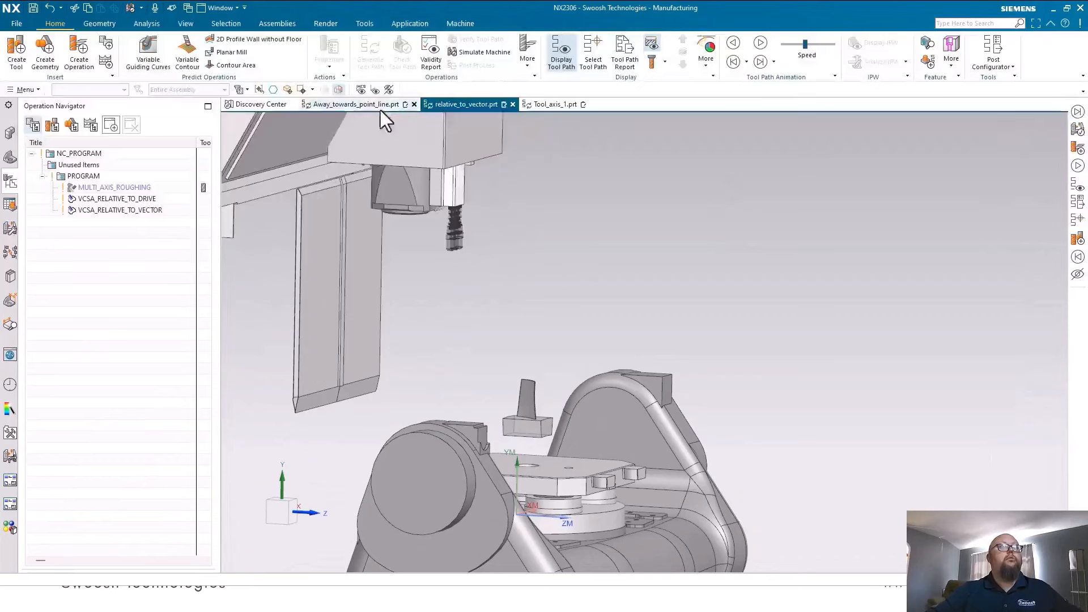
left_click(380, 109)
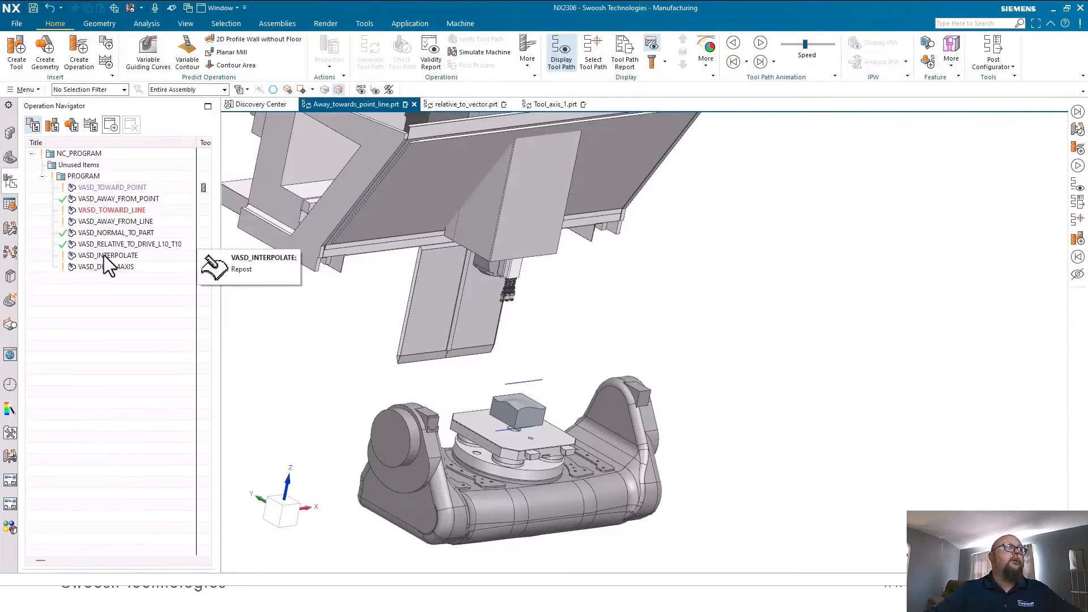
double_click(108, 232)
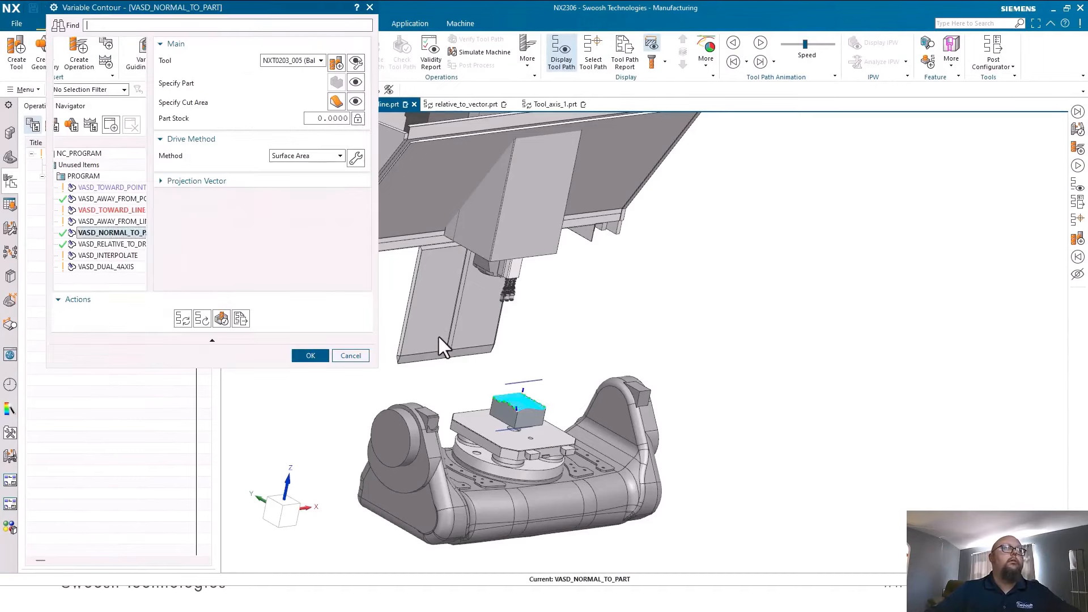
left_click(92, 77)
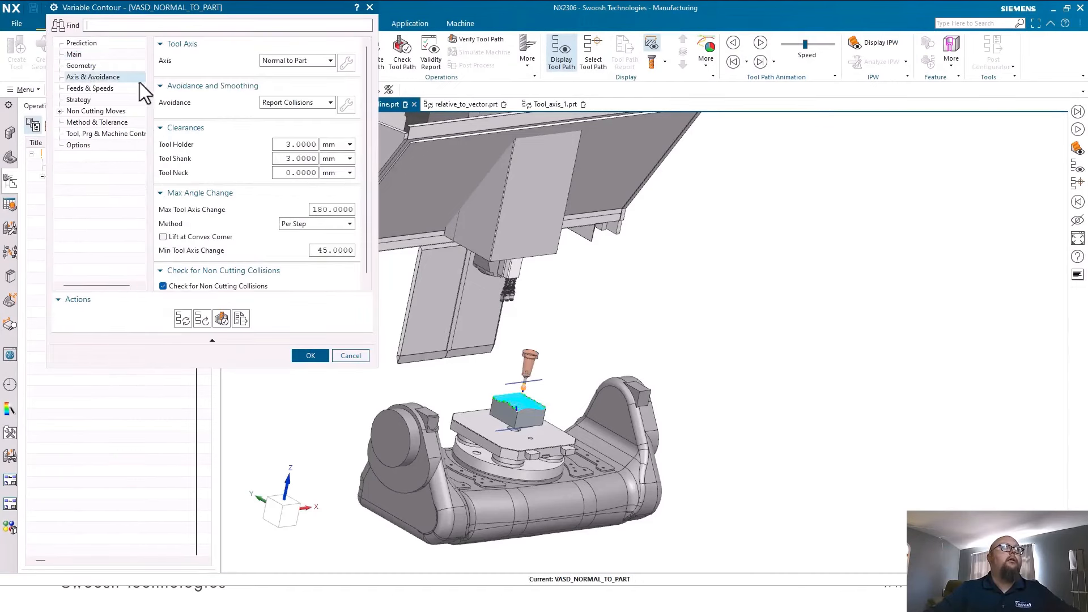
Step: Review the available tool axis types for VASD_NORMAL_TO_PART, including the relative, 4-axis and interpolate options, keeping Normal to Part
left_click(330, 60)
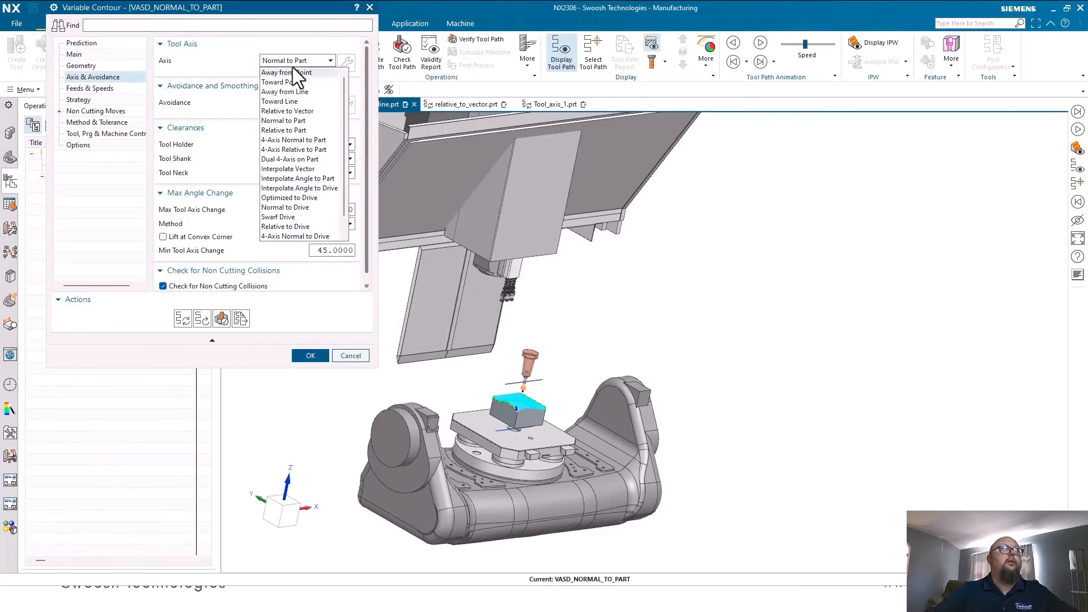
mouse_move(277, 73)
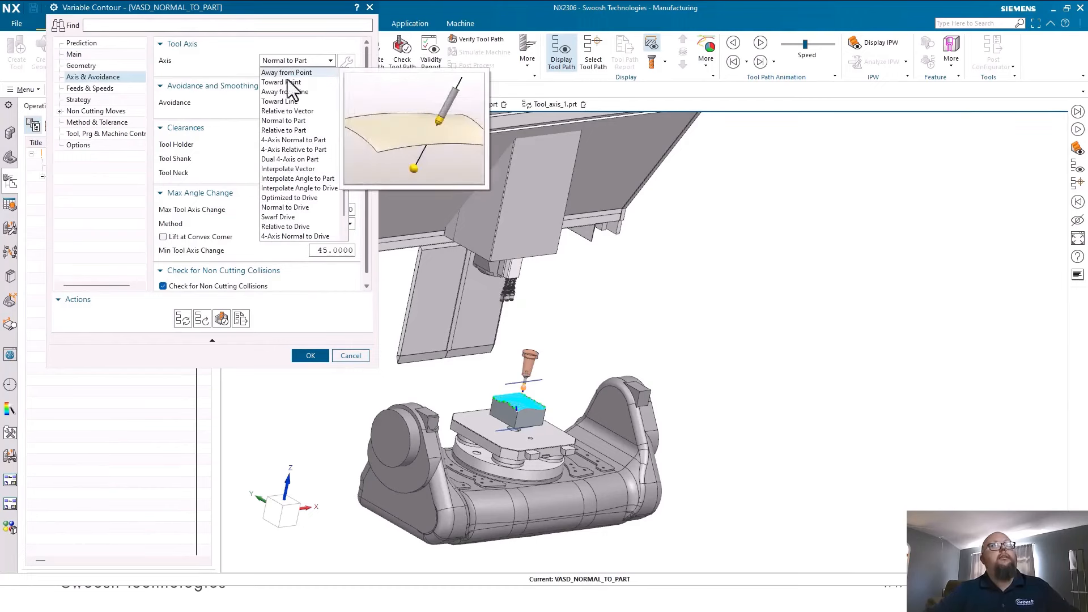
mouse_move(307, 159)
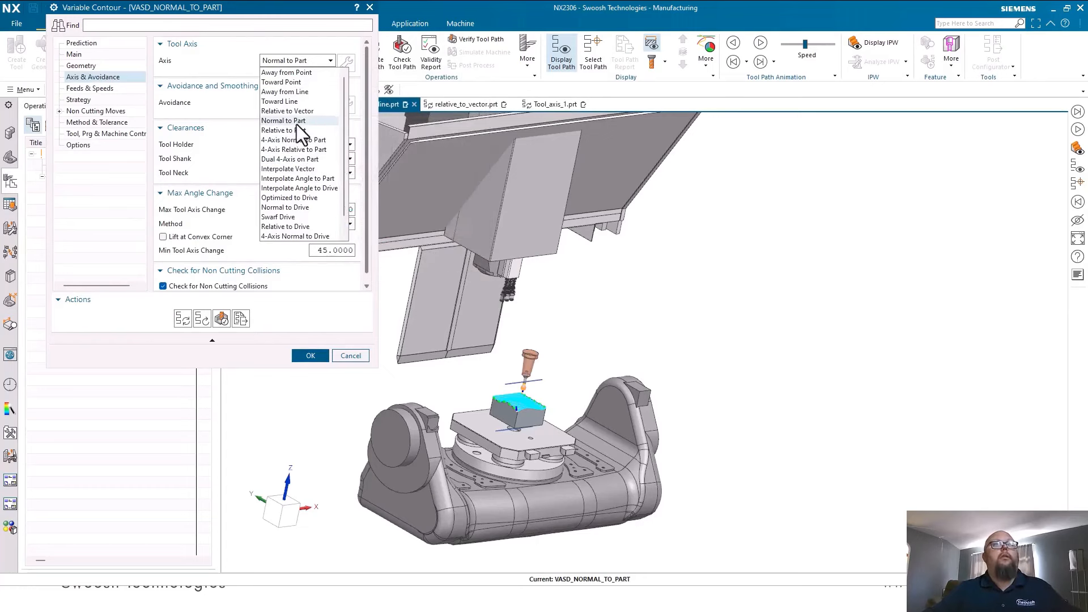
mouse_move(299, 125)
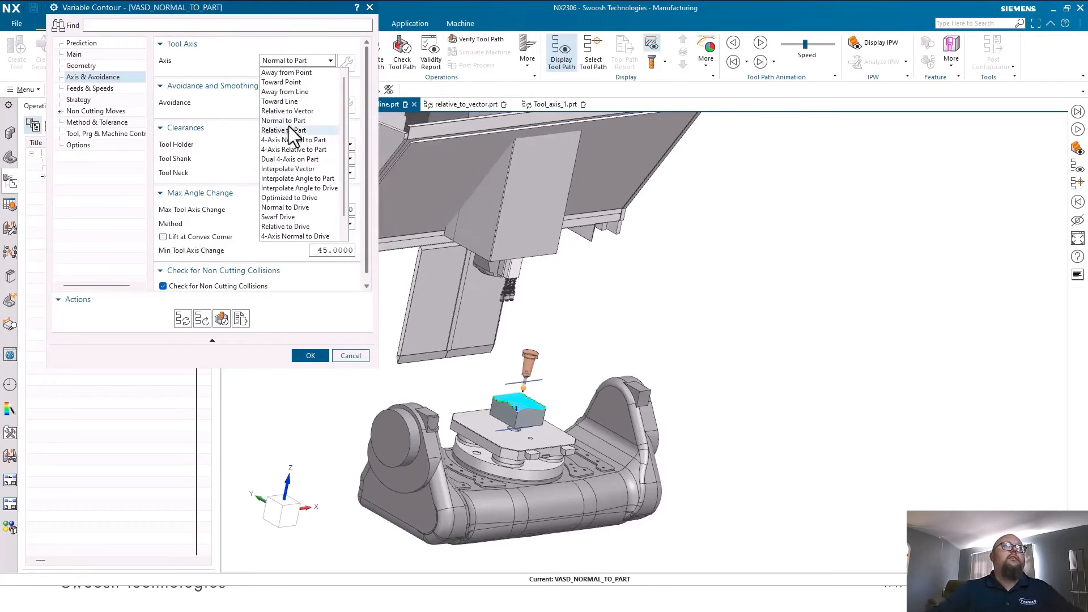
mouse_move(309, 178)
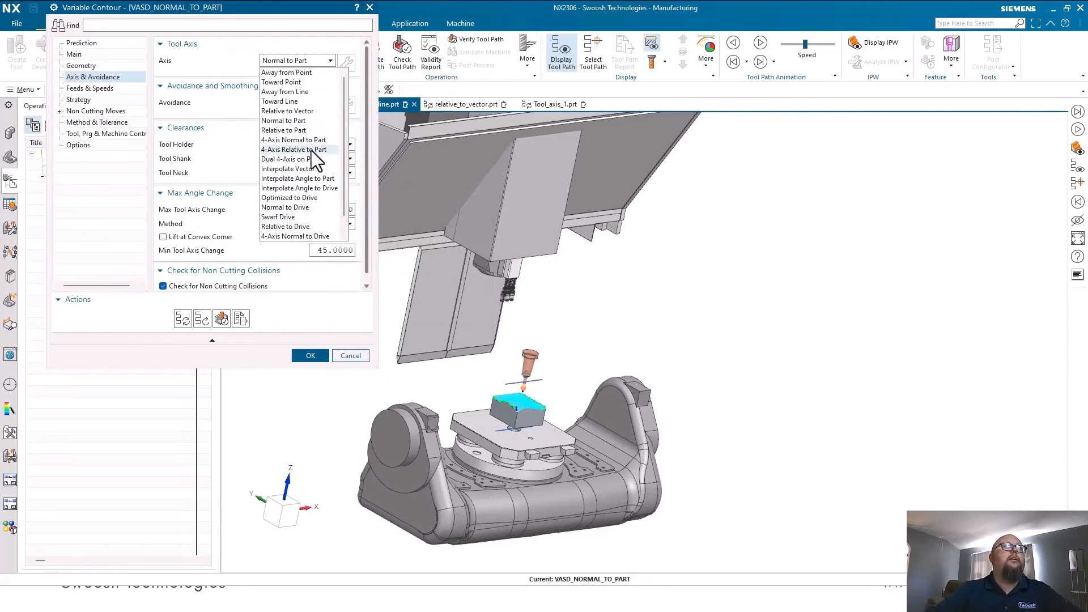
left_click(356, 38)
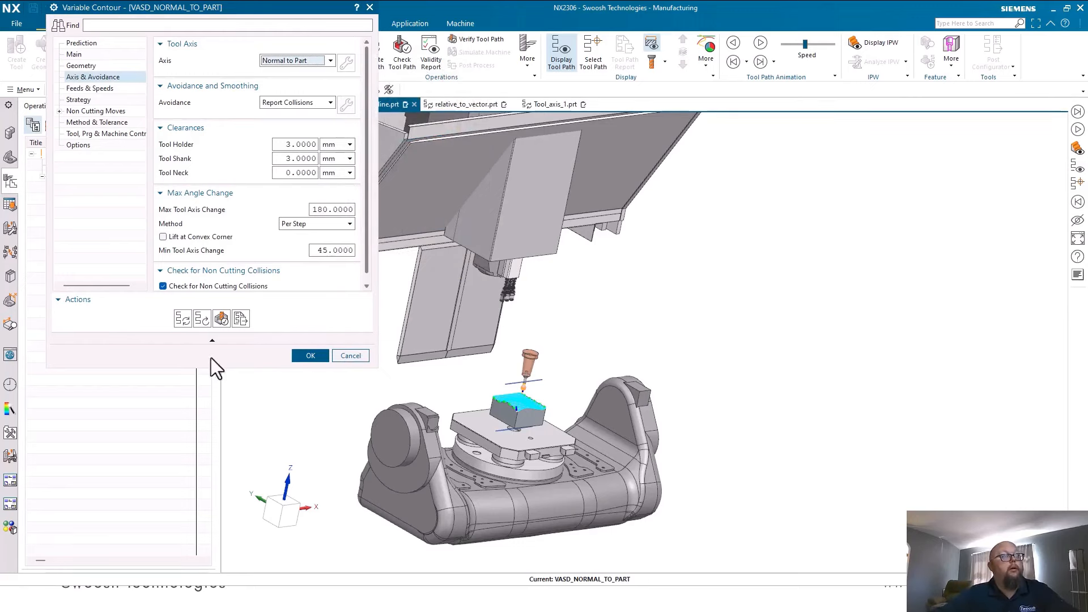
Step: Play the VASD_NORMAL_TO_PART tool path animation to examine the tool's orientation along the curved face, and accept the operation
scroll(513, 396, "up", 5)
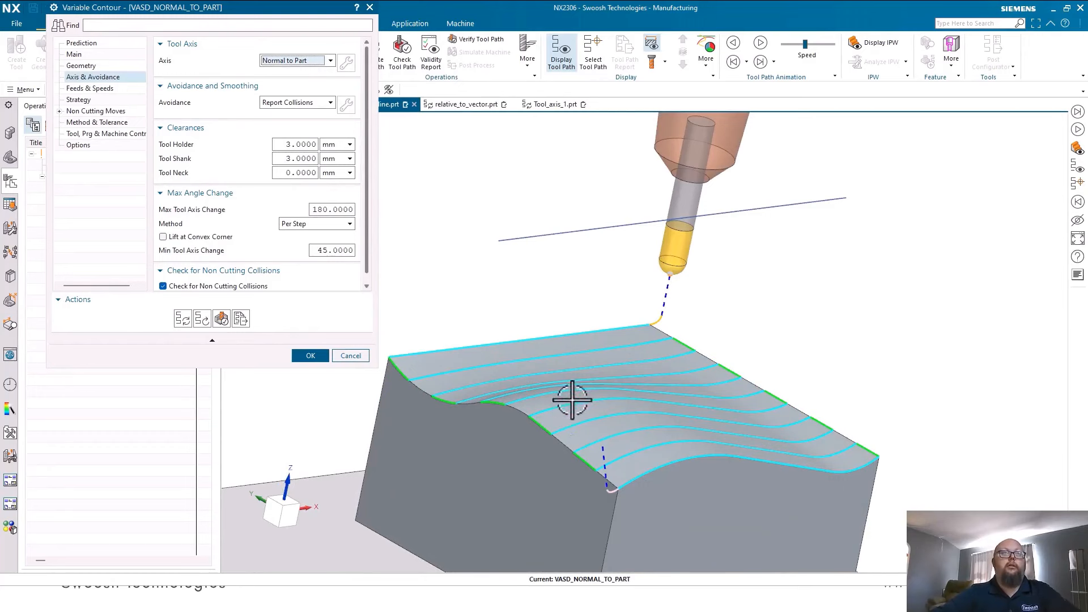
left_click(759, 44)
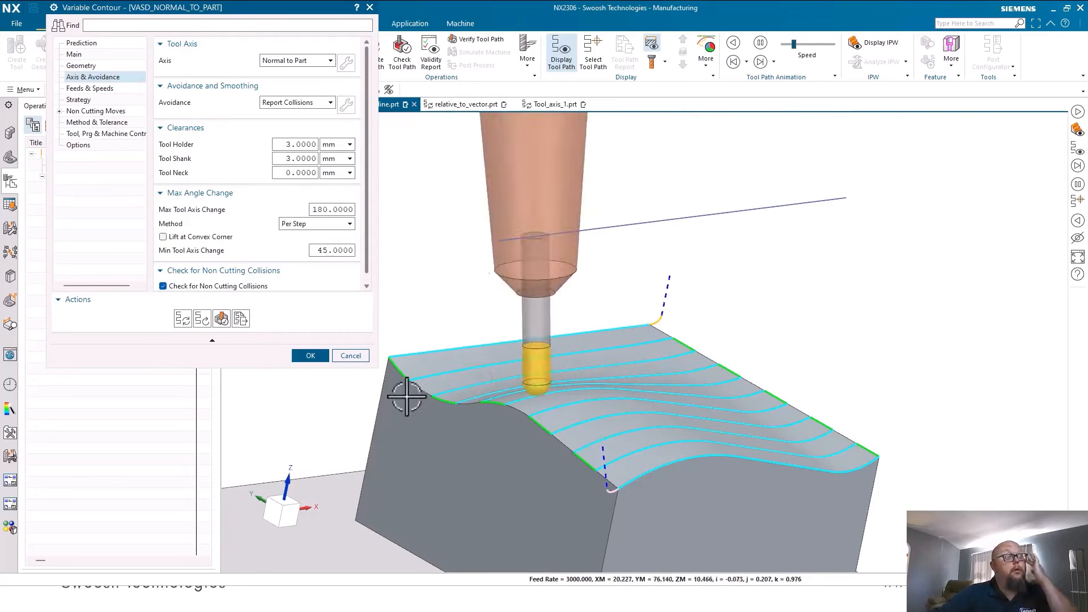
left_click(323, 356)
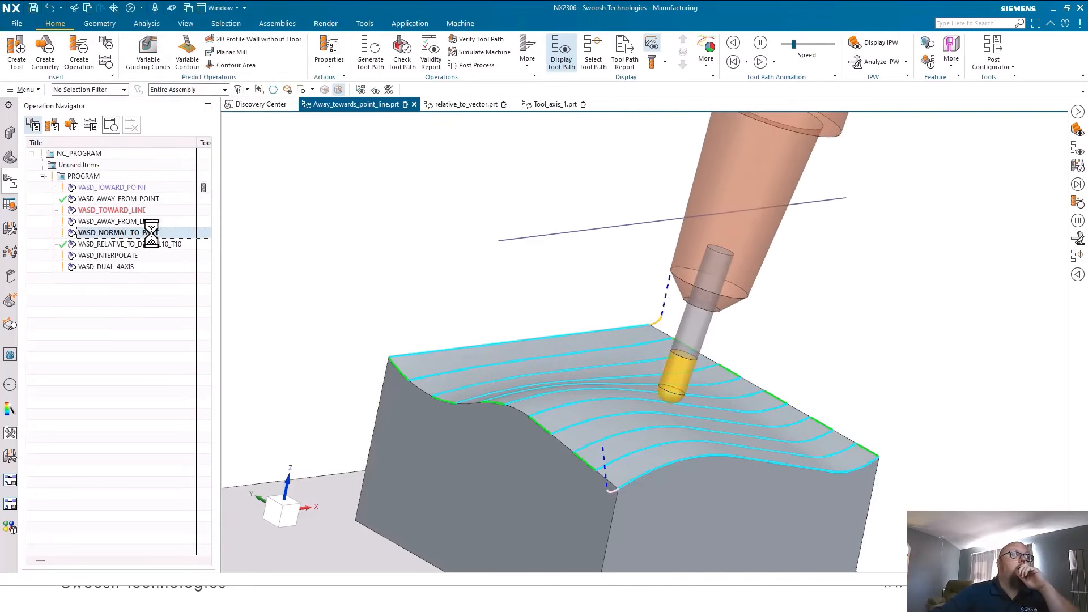
Step: Reopen VASD_NORMAL_TO_PART, display the drive geometry of its Surface Area drive method, and close the dialogs without changes
double_click(101, 233)
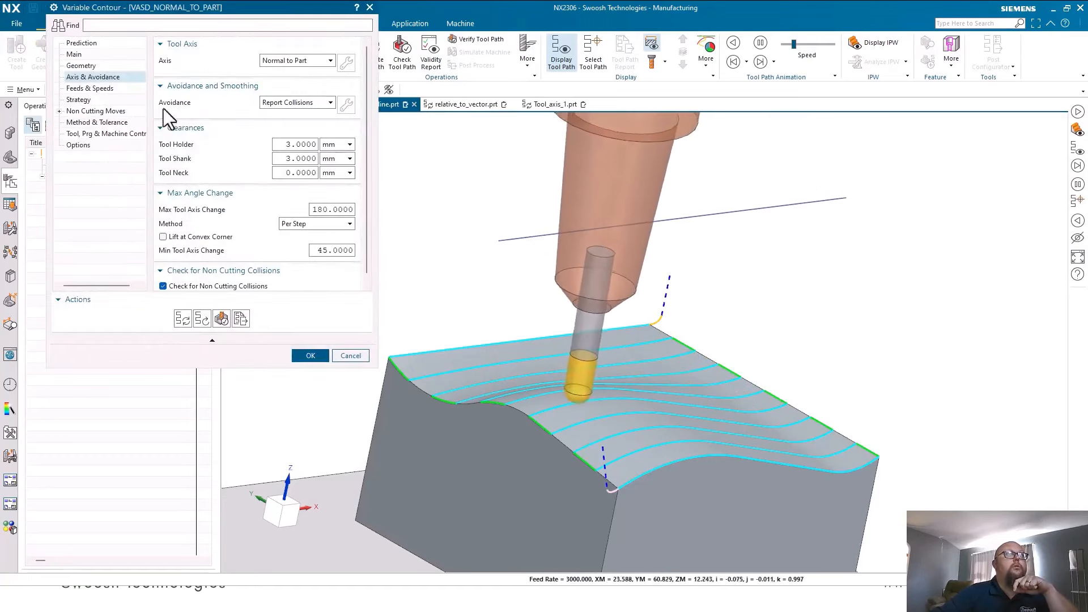
left_click(74, 54)
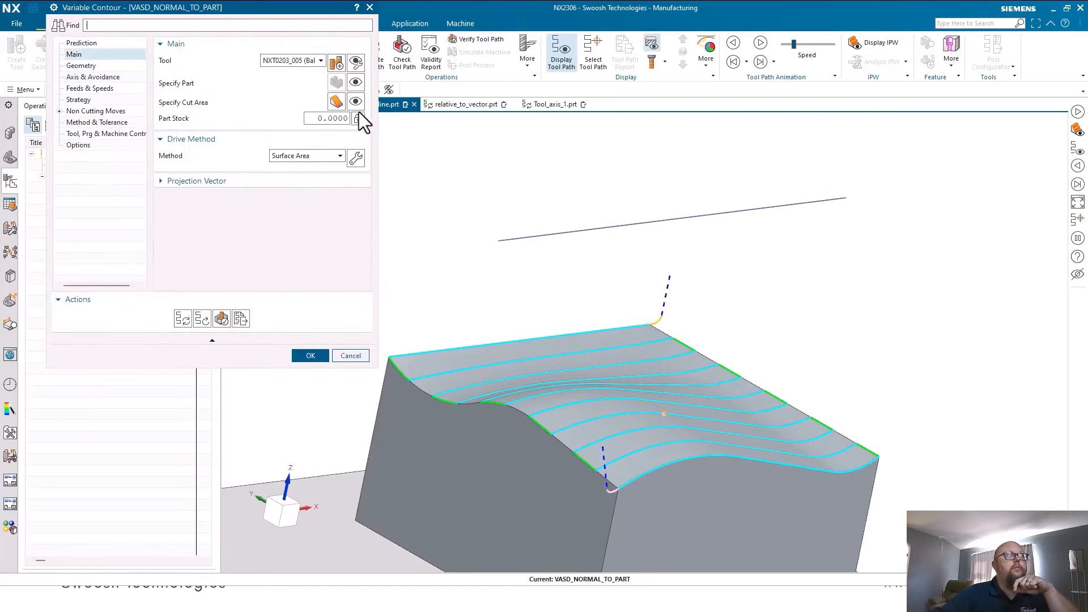
left_click(361, 156)
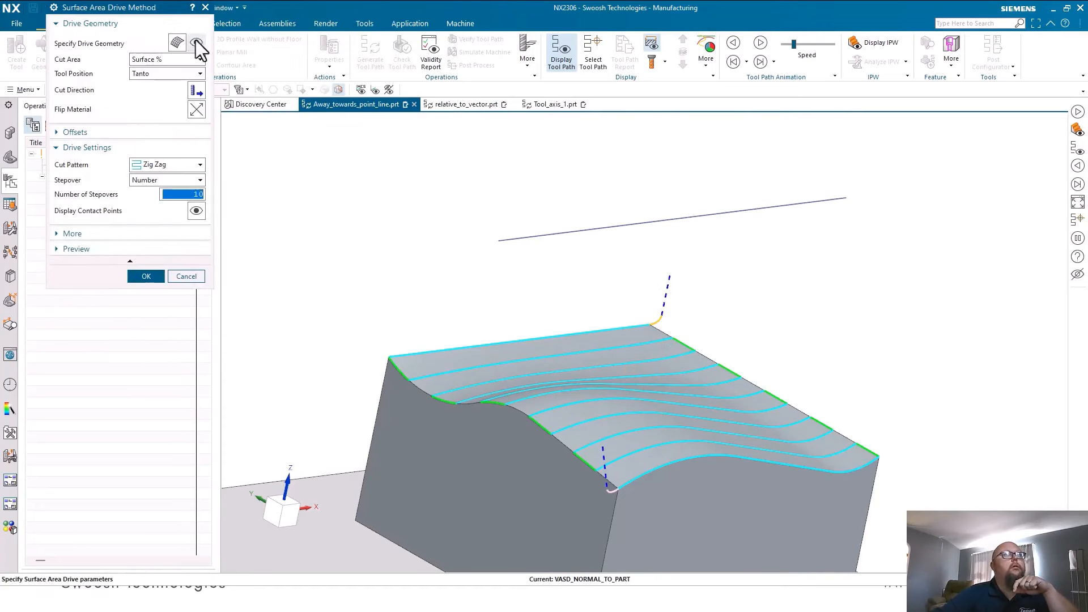
left_click(196, 43)
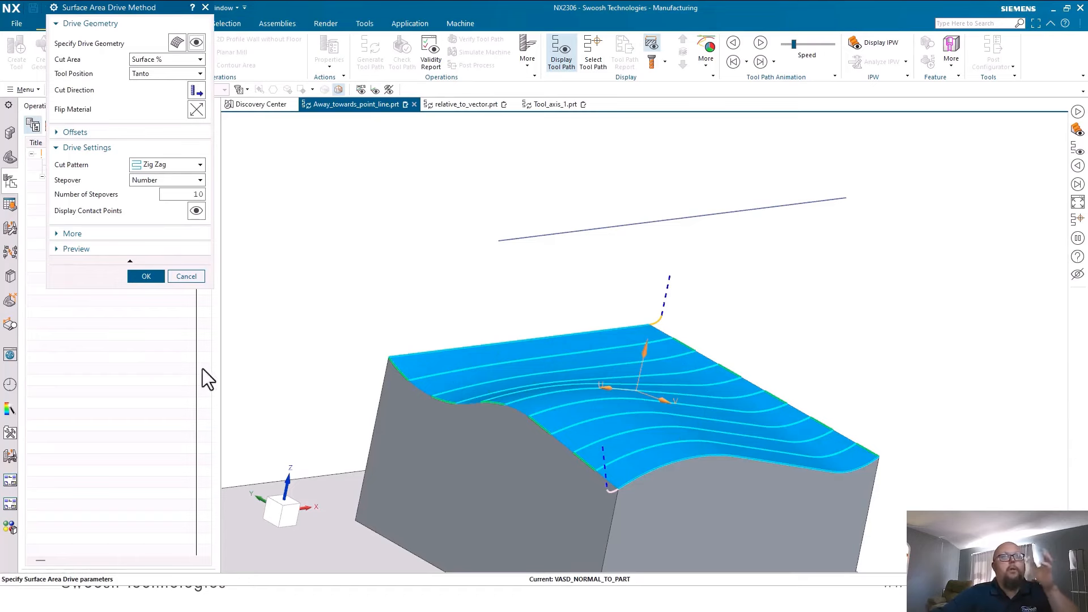
left_click(190, 276)
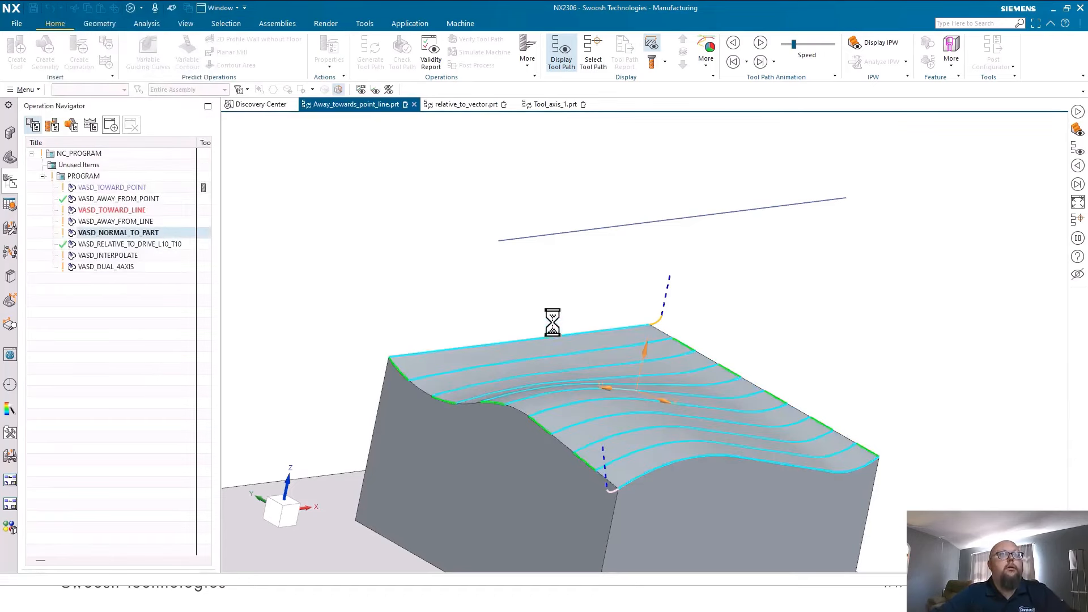
left_click(351, 356)
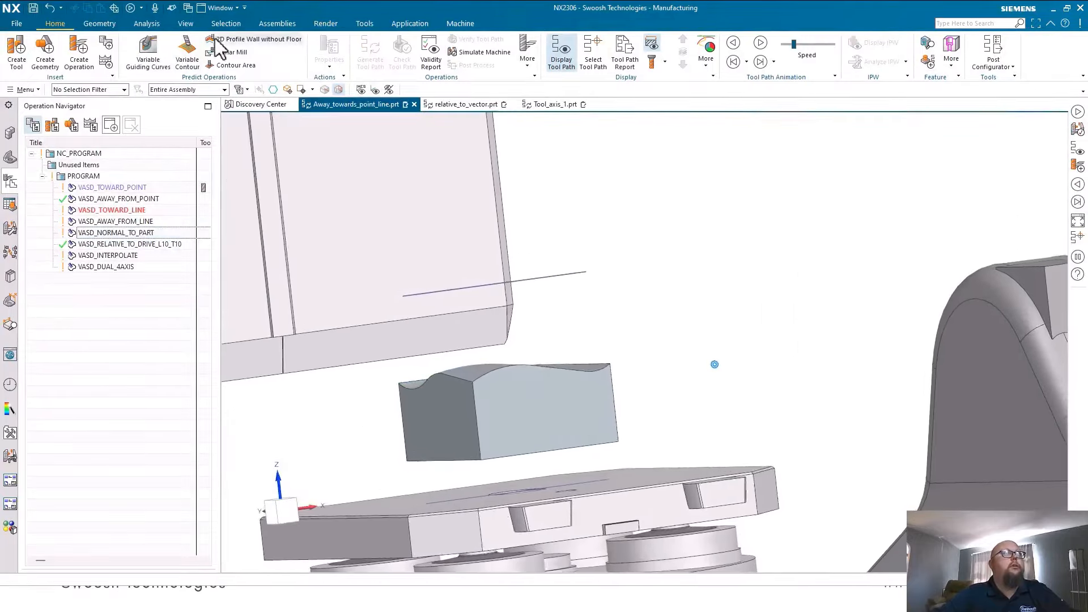
Step: Switch from Manufacturing to the Modeling application
left_click(461, 22)
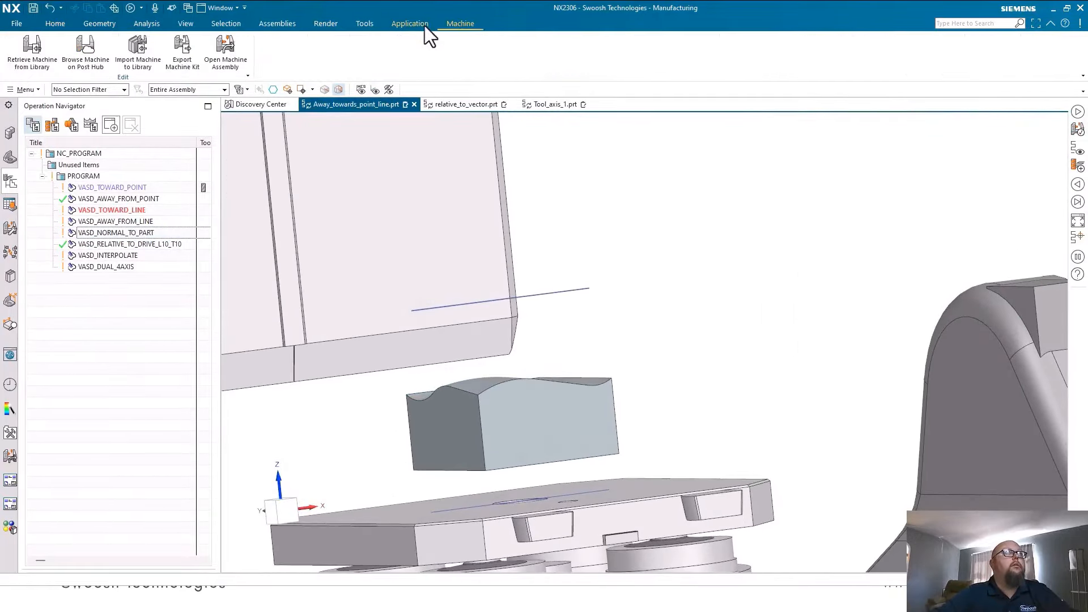
left_click(422, 24)
left_click(20, 48)
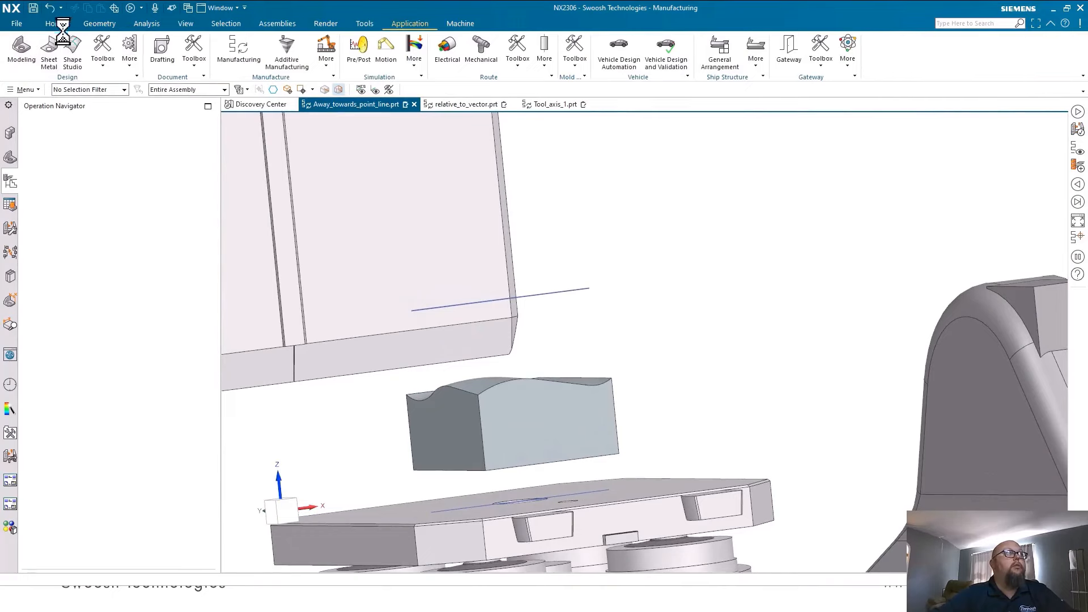
Step: Create an offset surface from the block's single bottom face at -115 mm, placing a flat sheet above the curved top
left_click(90, 24)
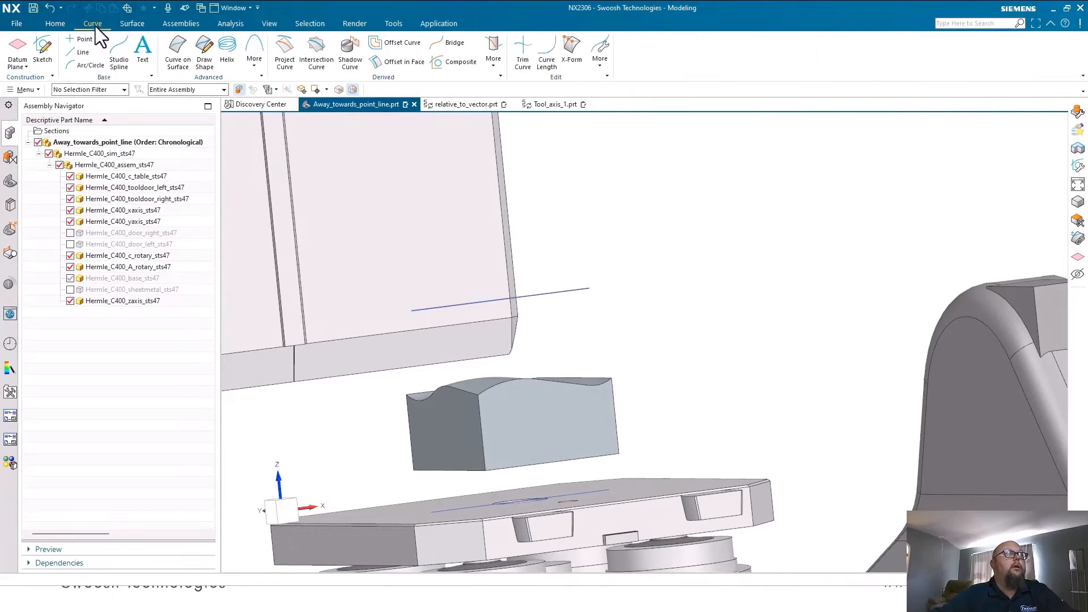
left_click(142, 23)
middle_click_drag(568, 422, 558, 390)
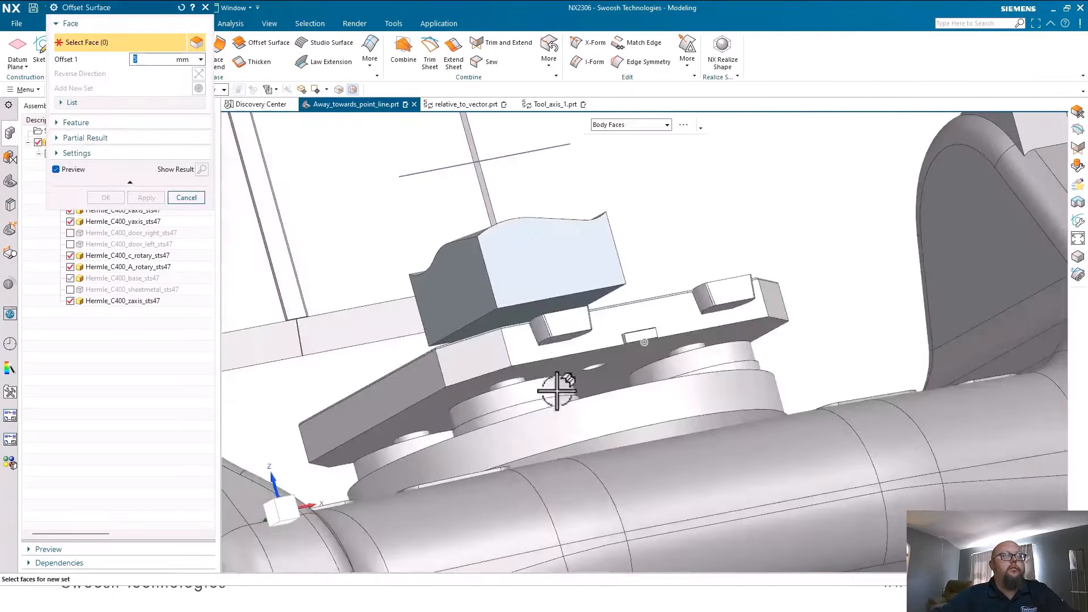
left_click(515, 317)
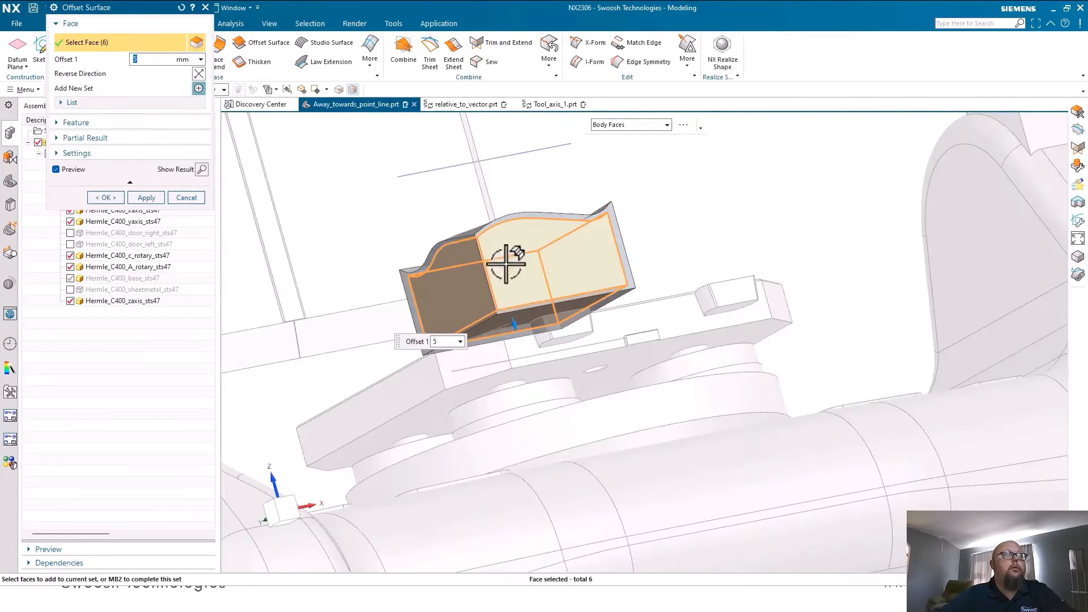
right_click(517, 321)
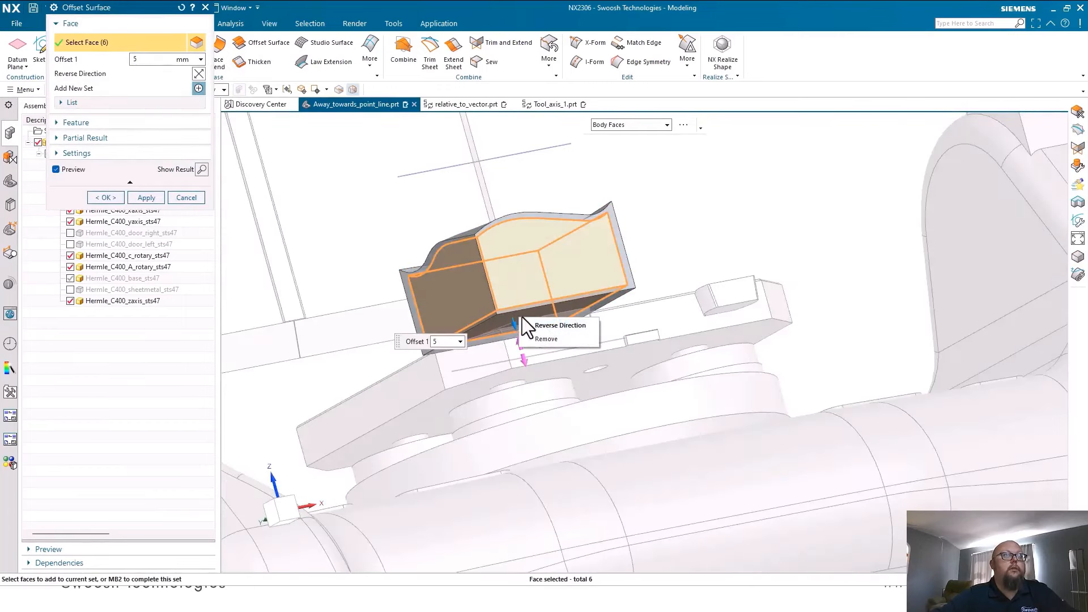
right_click(519, 311)
left_click(549, 321)
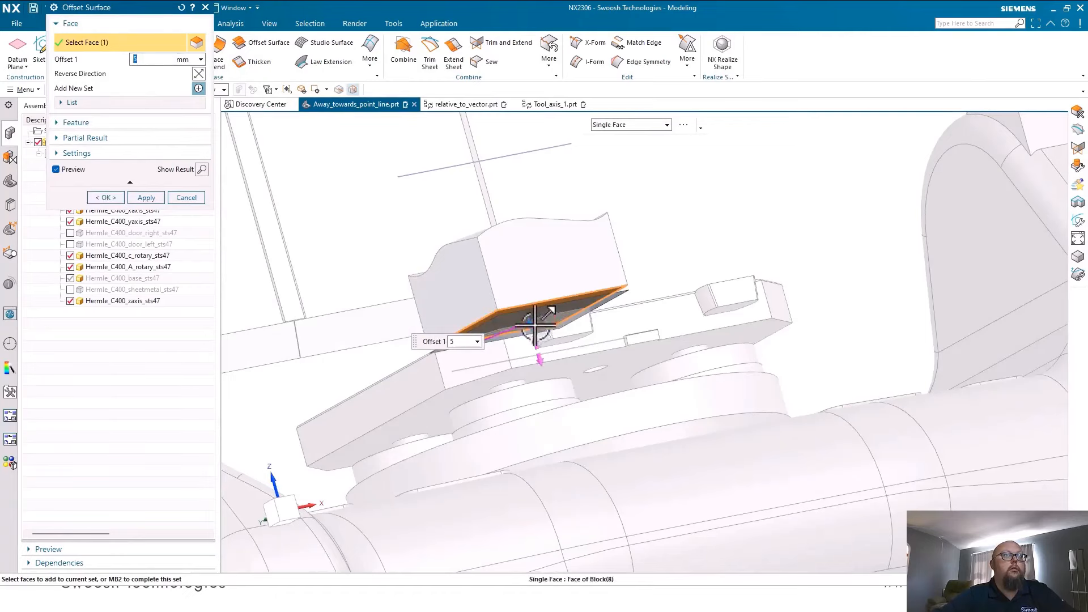
left_click_drag(529, 320, 509, 198)
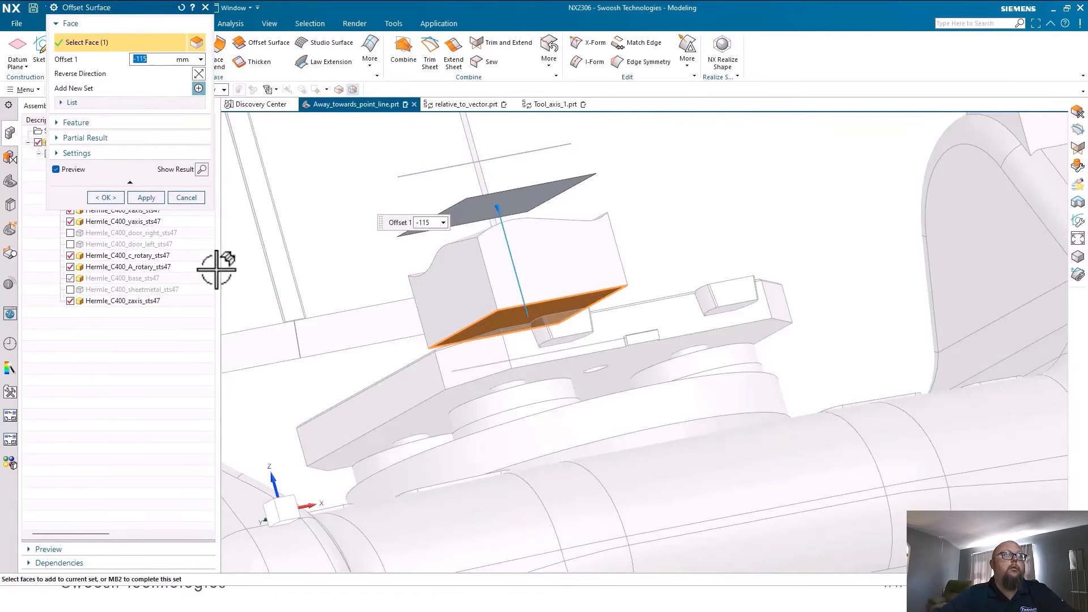
left_click(96, 199)
Step: Return to the Manufacturing application with the flat sheet above the part in view
middle_click_drag(632, 275, 544, 522)
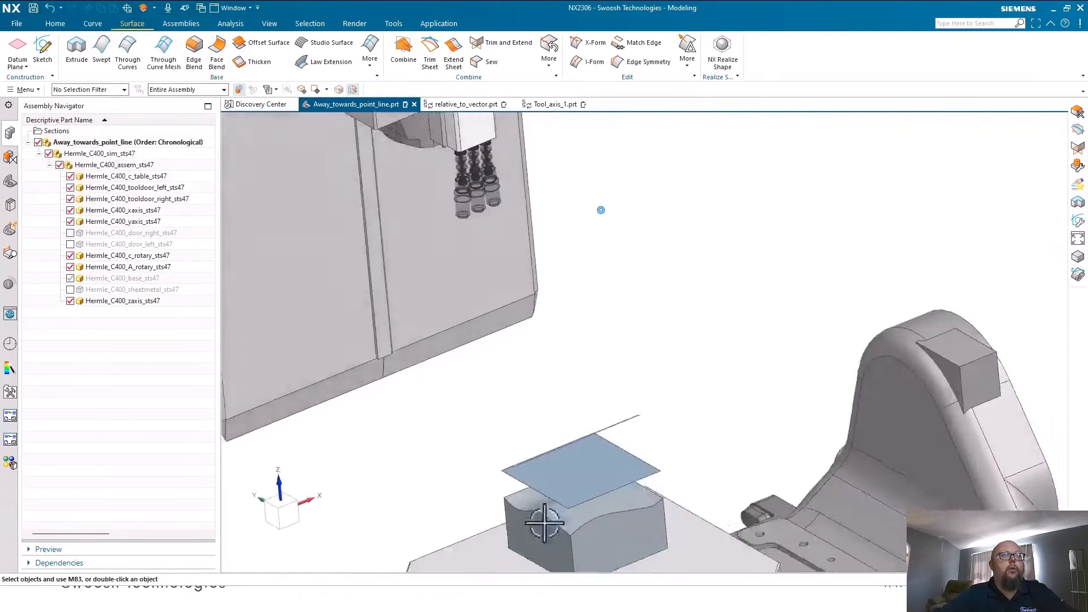
scroll(545, 523, "up", 3)
left_click(369, 58)
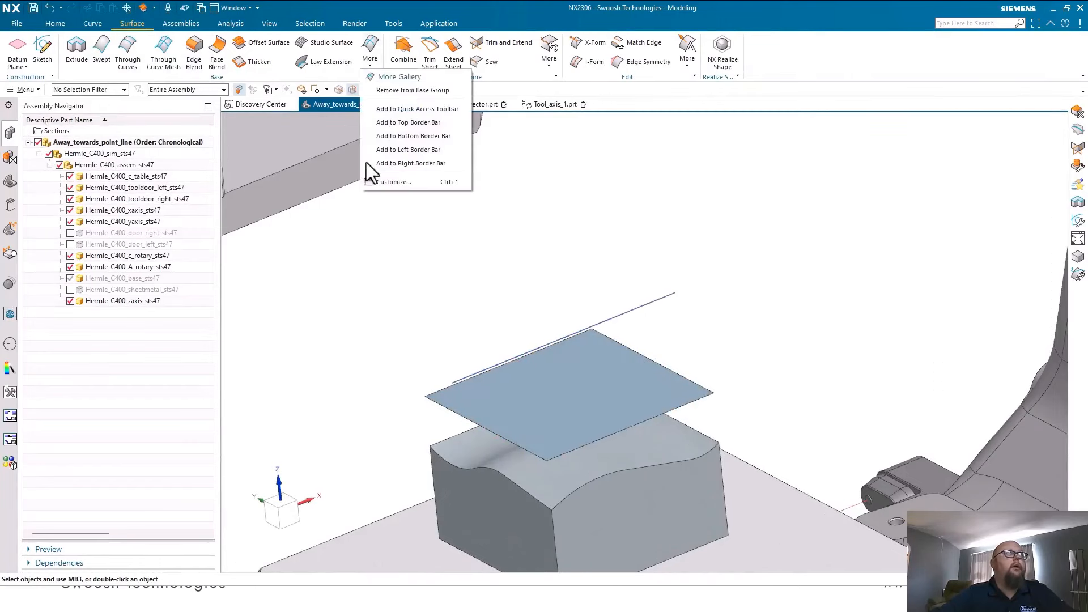
left_click(431, 26)
left_click(260, 57)
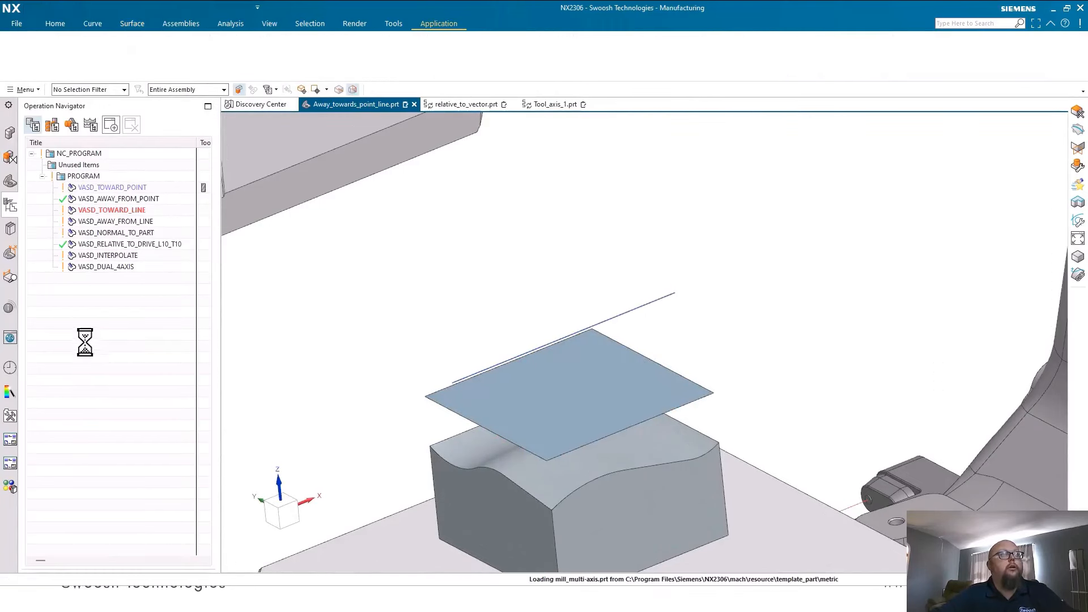
Step: Replace the drive geometry in VASD_NORMAL_TO_PART's Surface Area drive method with the flat sheet above the part
left_click(134, 233)
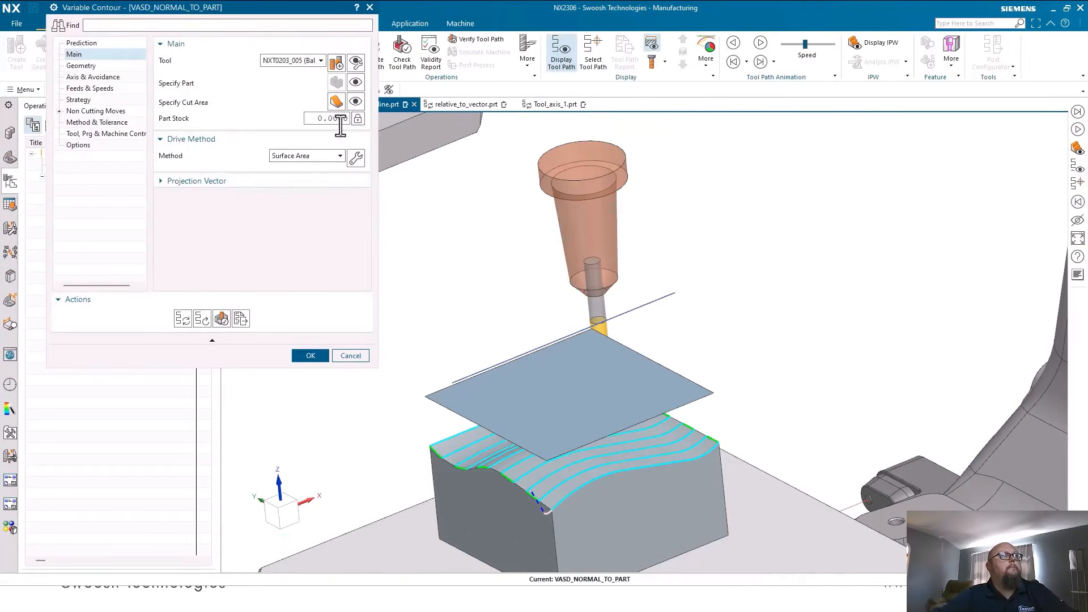
left_click(356, 158)
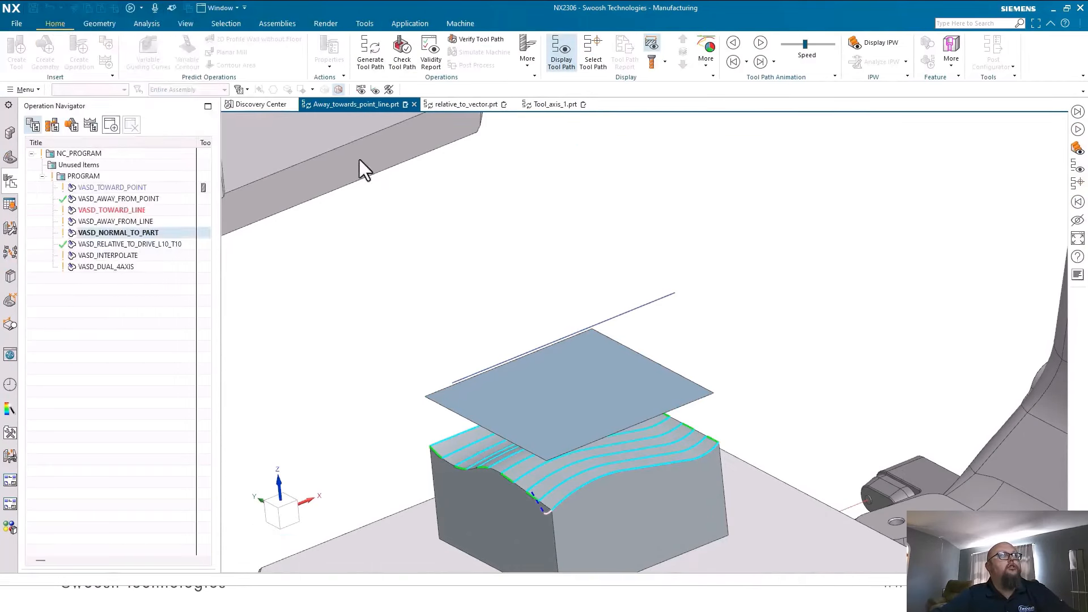
left_click(165, 60)
left_click(150, 72)
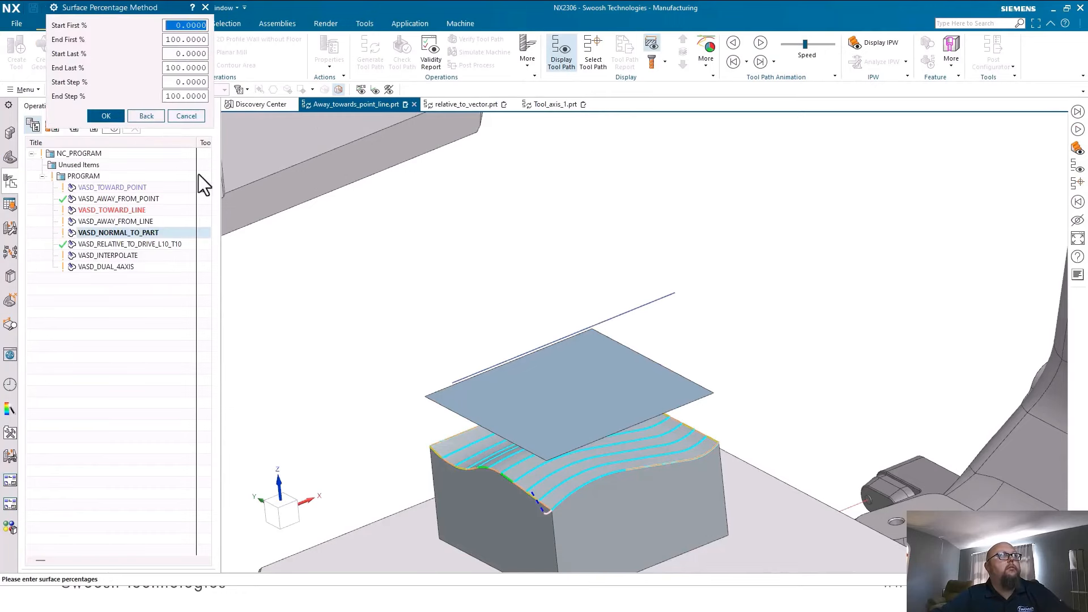
left_click(171, 117)
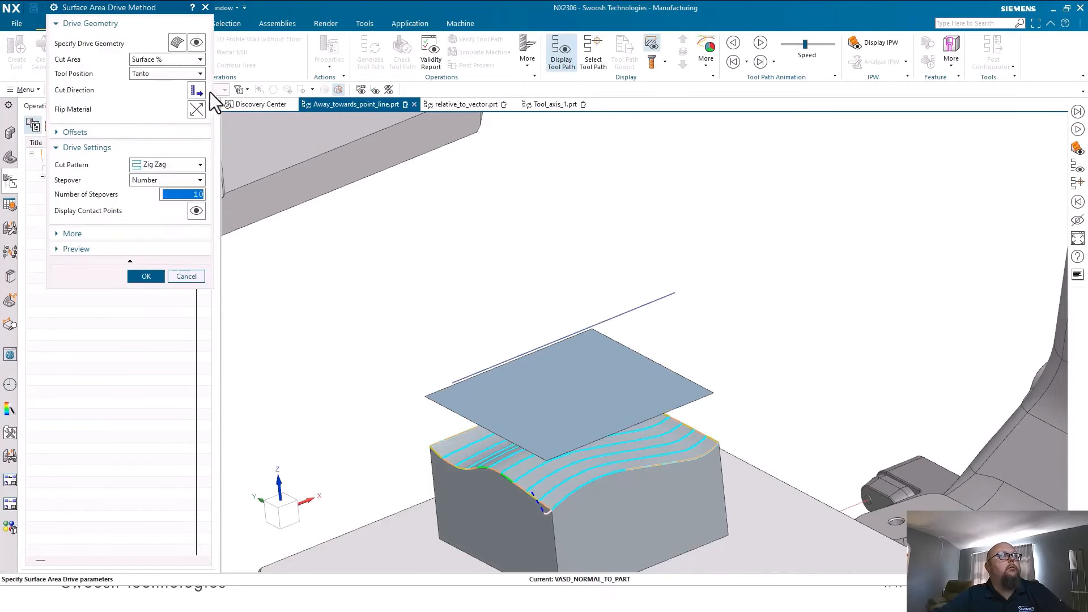
left_click(179, 43)
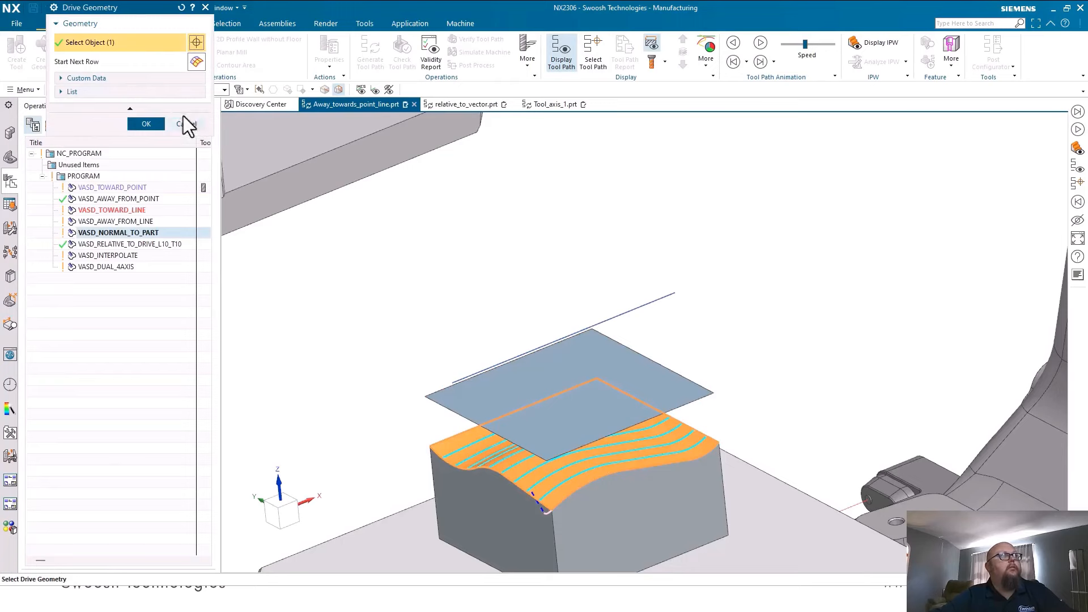
left_click(148, 93)
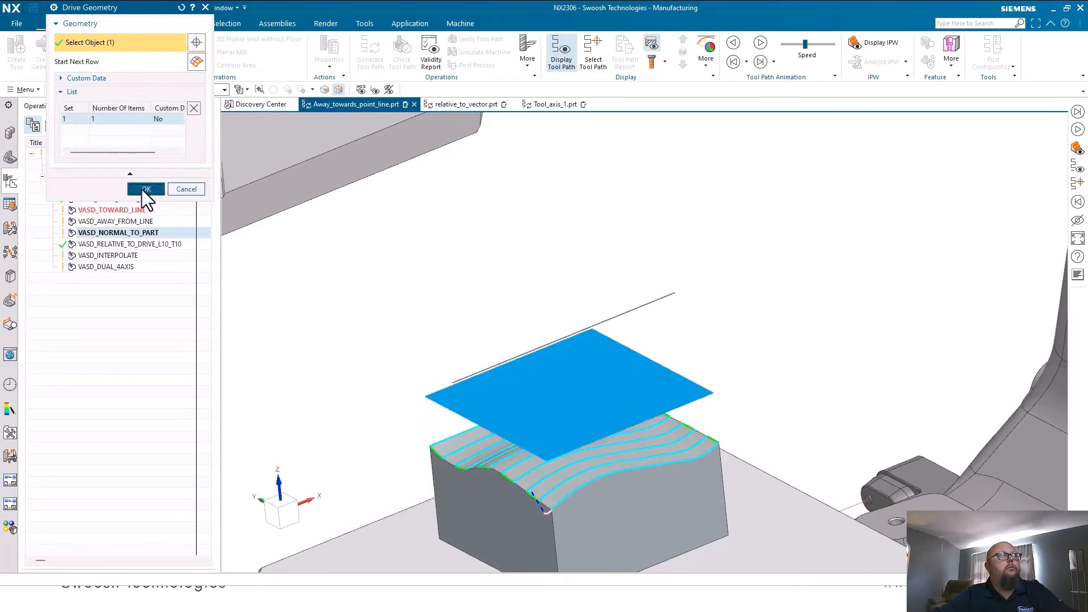
left_click(143, 188)
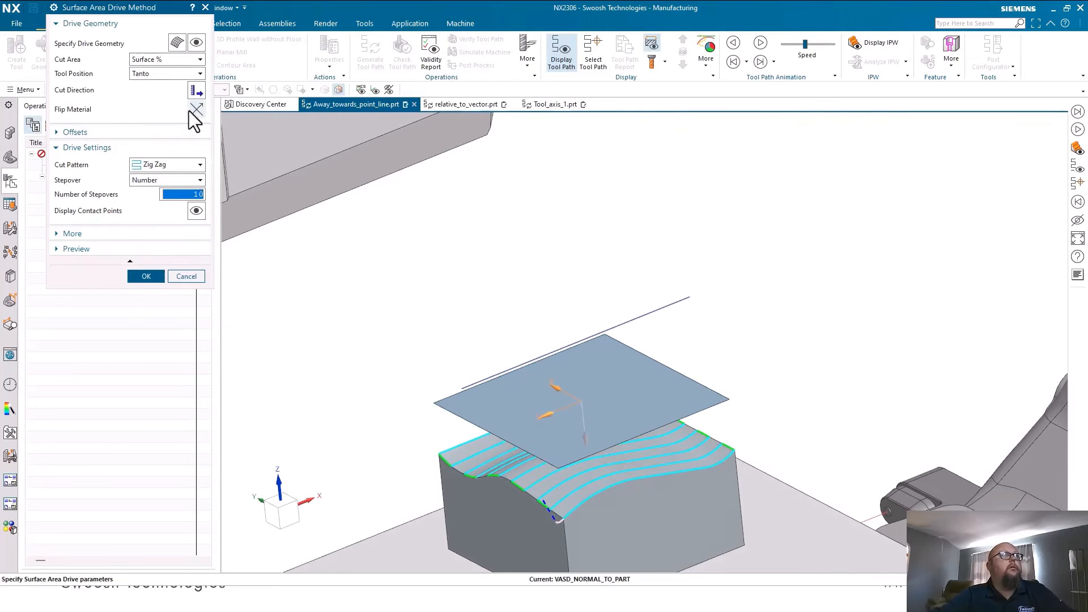
Step: Flip the sheet's material direction upward, pick a cut direction at its rear corner, and regenerate and accept the operation
left_click(196, 110)
left_click(581, 349)
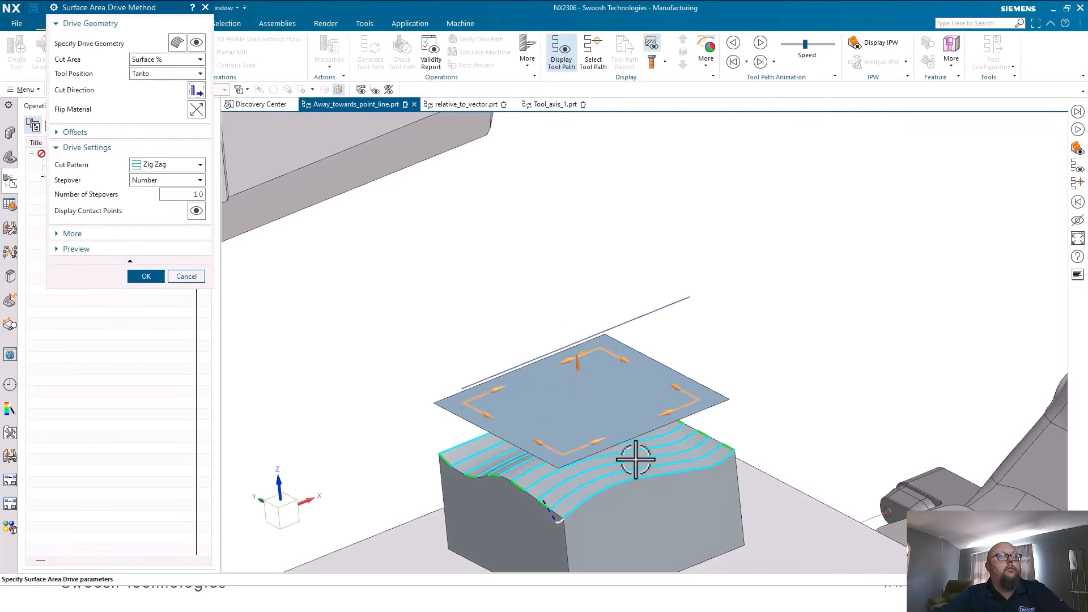
left_click(159, 277)
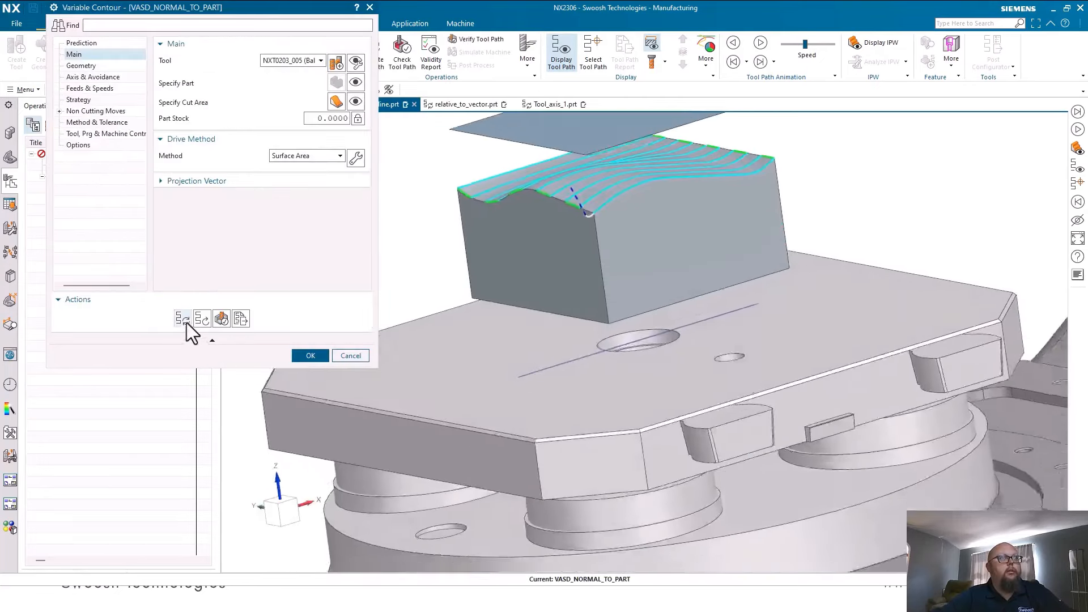
left_click(179, 318)
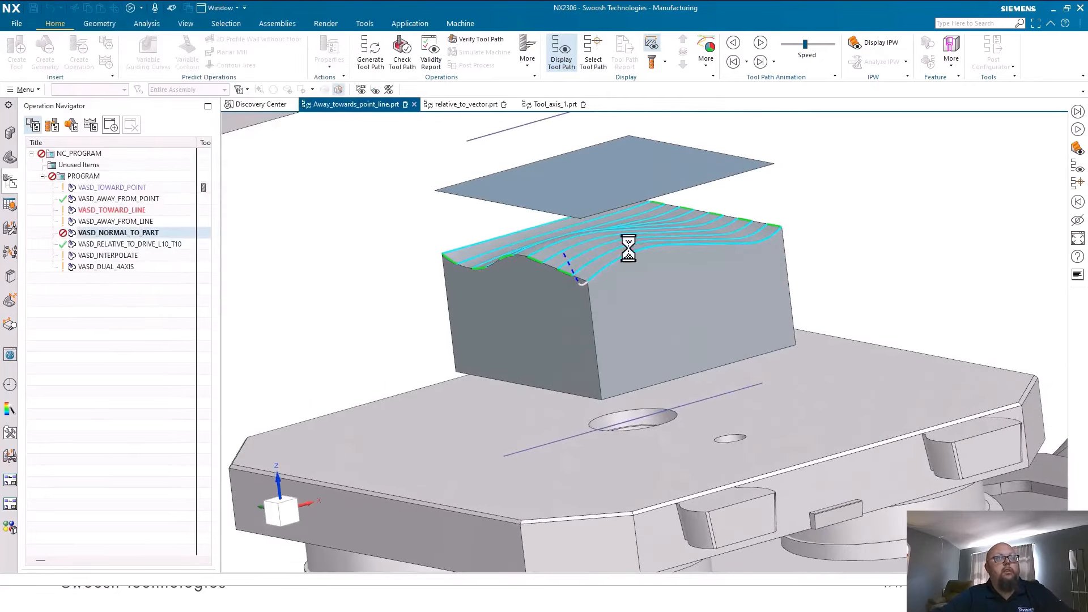
left_click(312, 355)
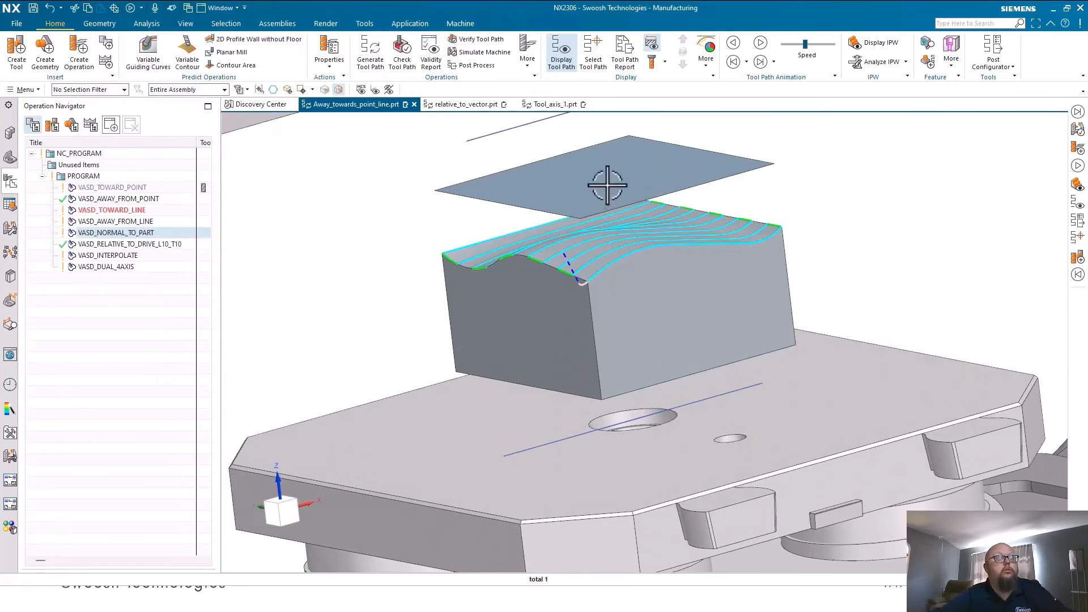
Step: Hide the flat sheet and display the VASD_NORMAL_TO_PART tool path on the curved top of the block
left_click(599, 177)
key("Escape")
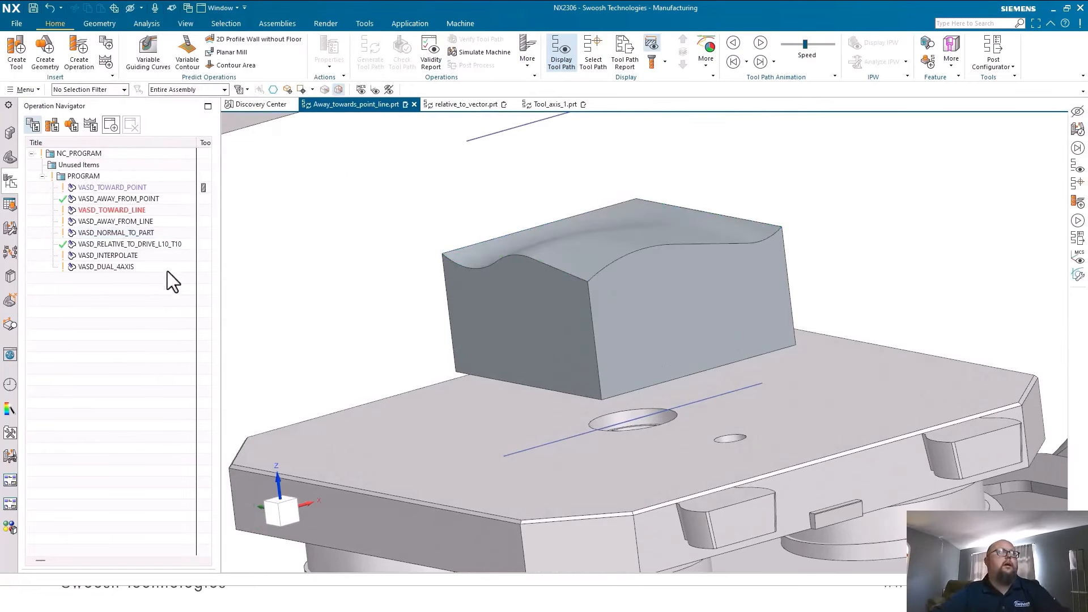
left_click(136, 232)
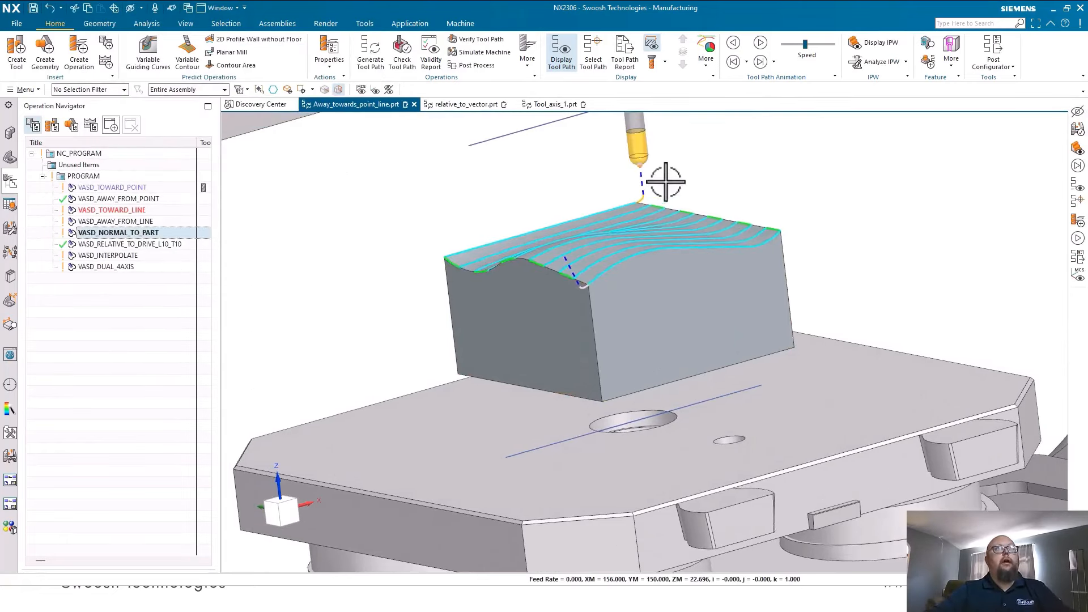
scroll(666, 182, "down", 3)
Step: Change the tool axis of VASD_NORMAL_TO_PART to Normal to Drive, regenerate the tool path and accept the operation
double_click(160, 233)
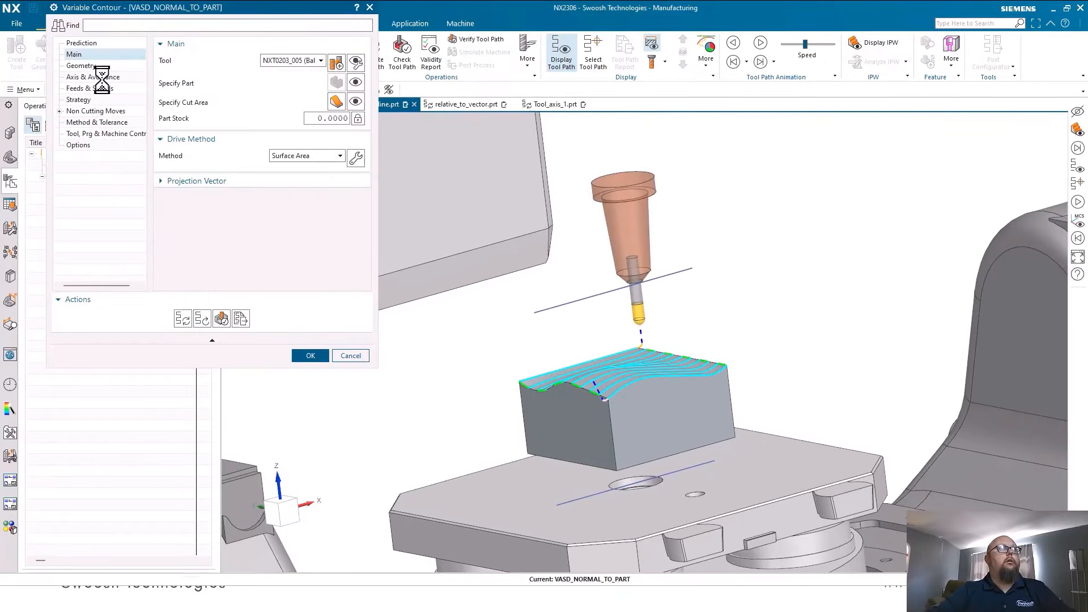
left_click(97, 77)
left_click(304, 60)
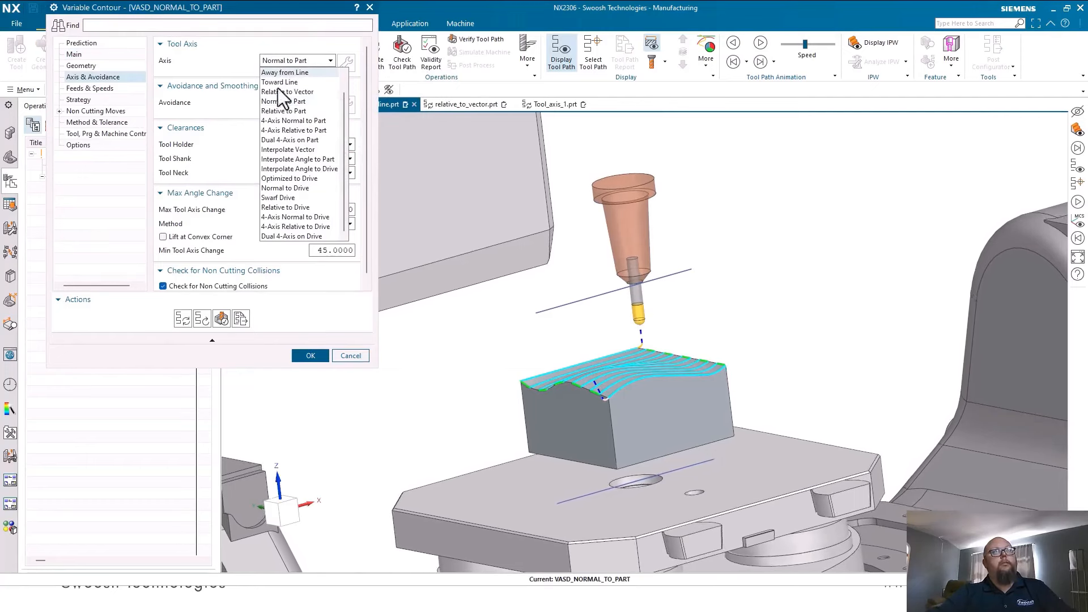
left_click(312, 188)
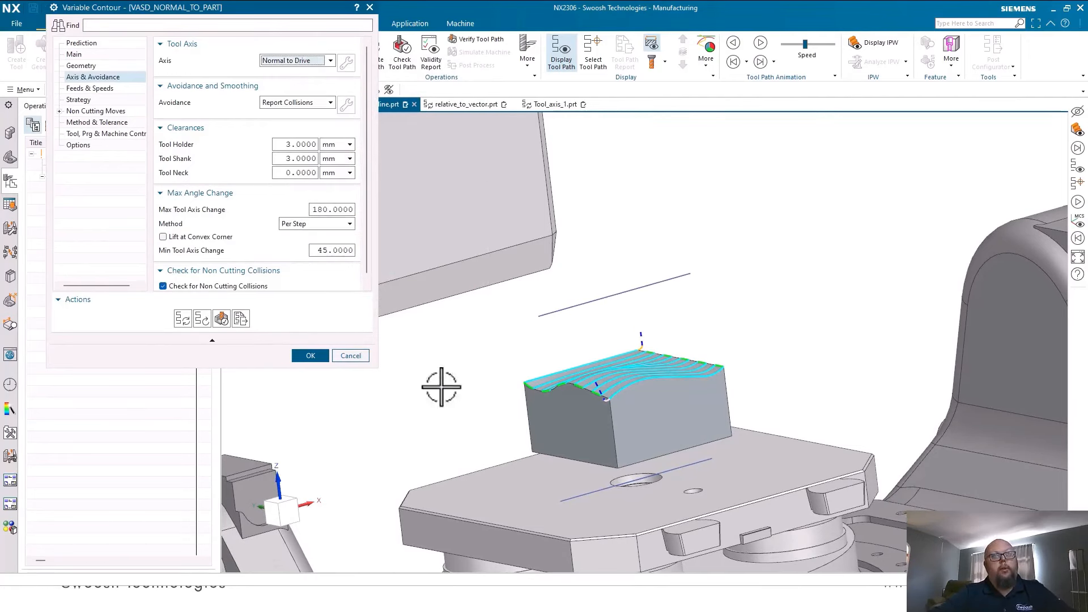
left_click(188, 319)
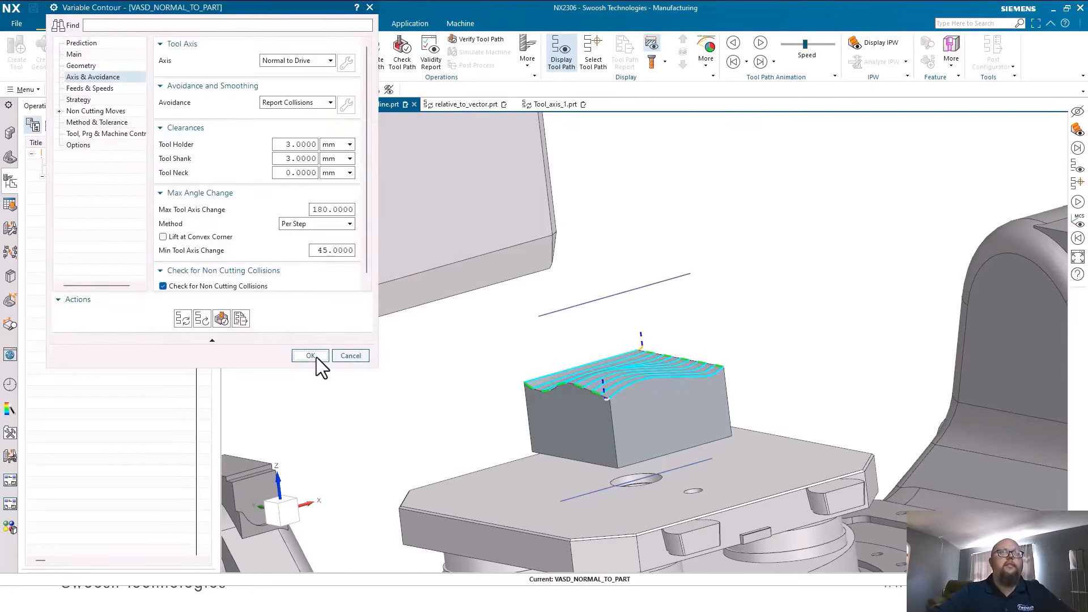
left_click(316, 356)
middle_click_drag(423, 382, 873, 104)
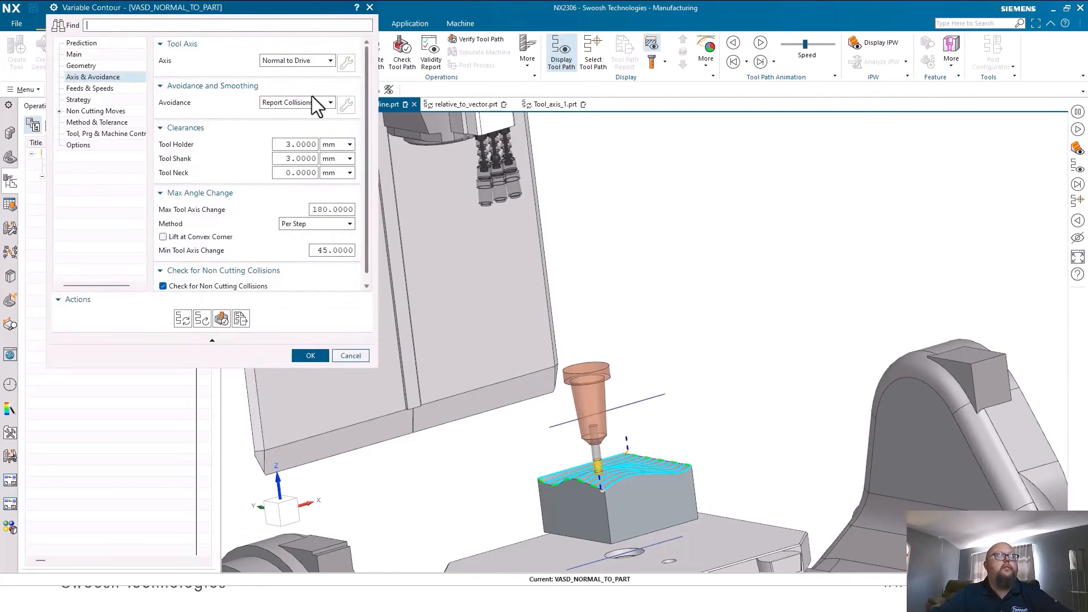
Step: Set the tool axis to Relative to Drive and step the displayed tool along the block's outer edge pass
left_click(301, 61)
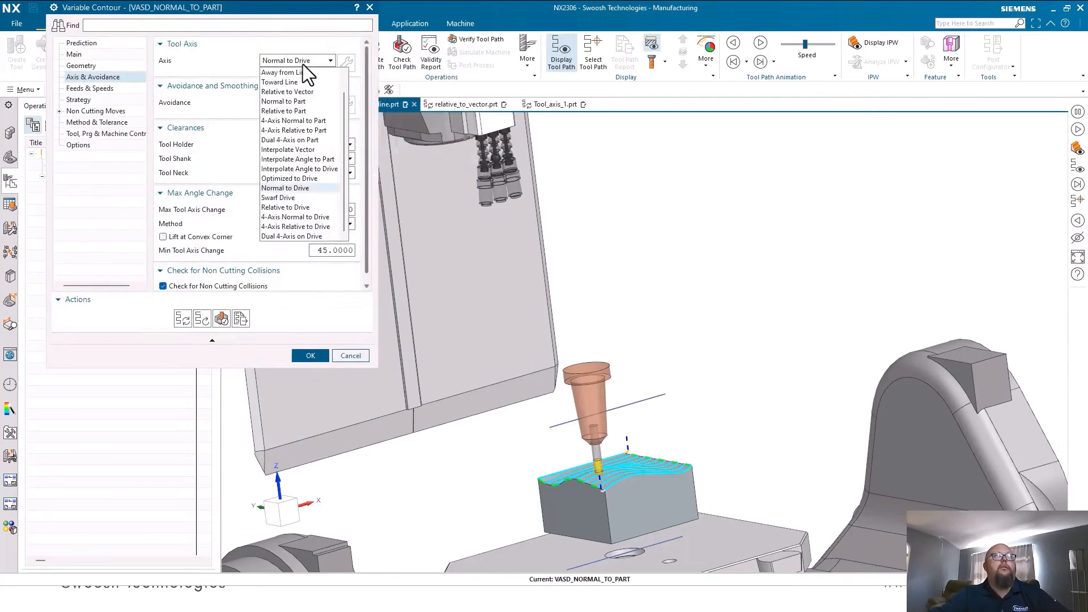
left_click(289, 207)
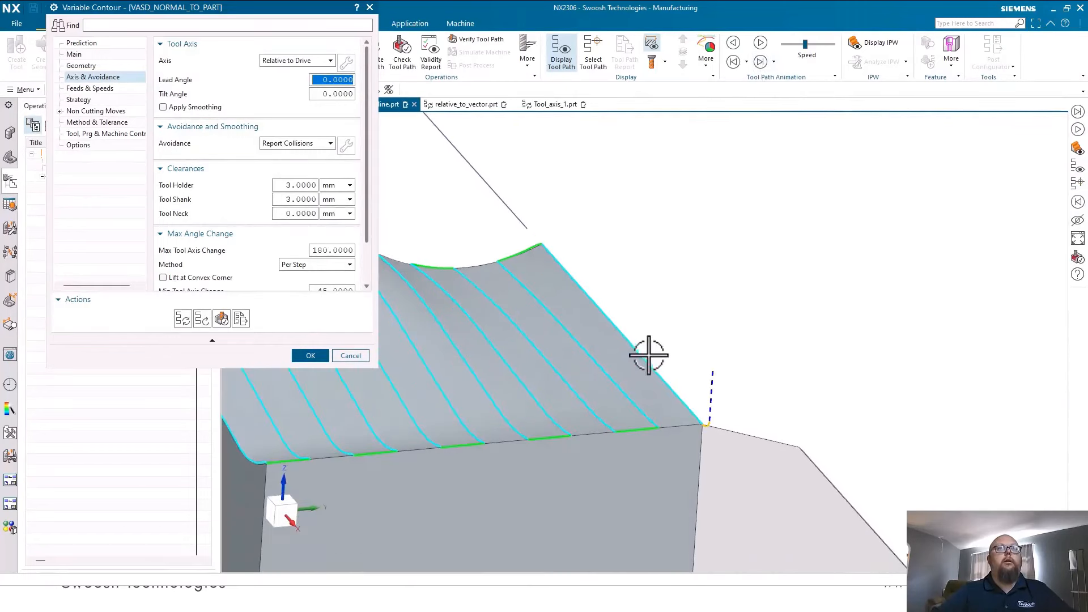
left_click(593, 56)
left_click(649, 365)
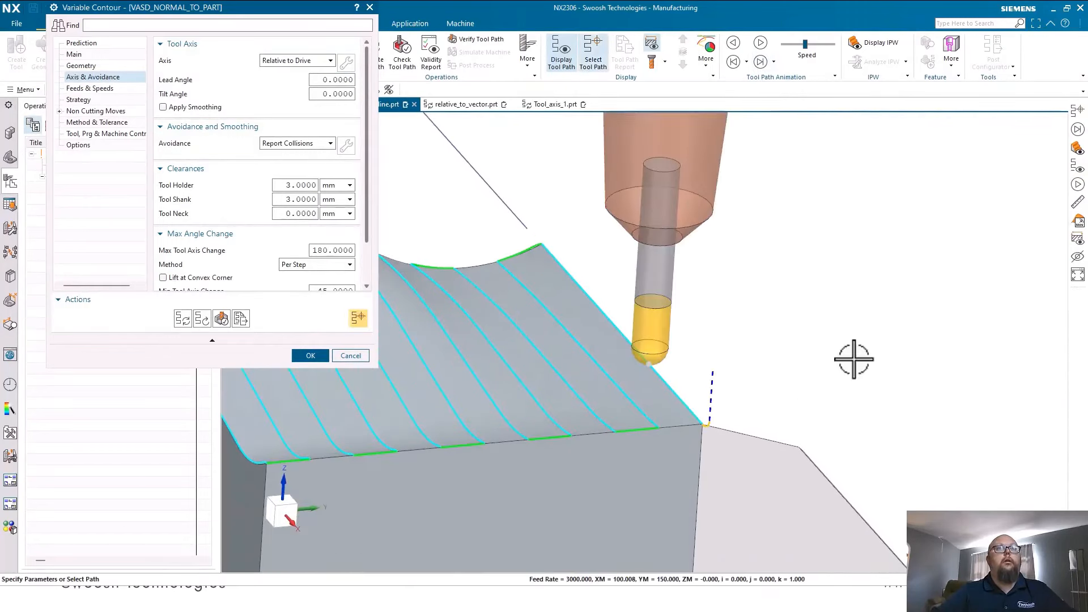
left_click(761, 61)
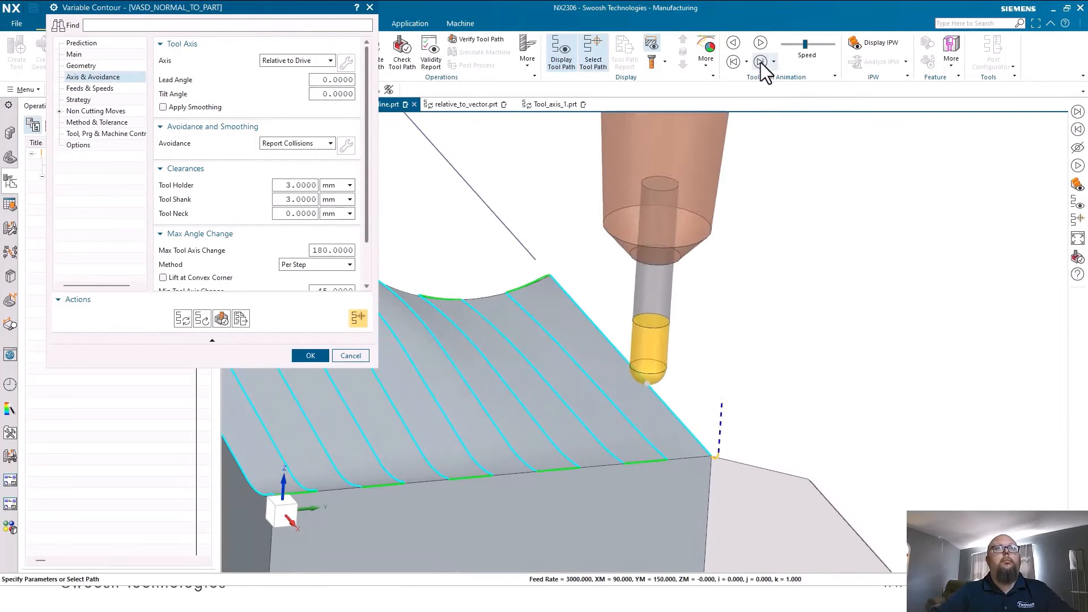
left_click(760, 61)
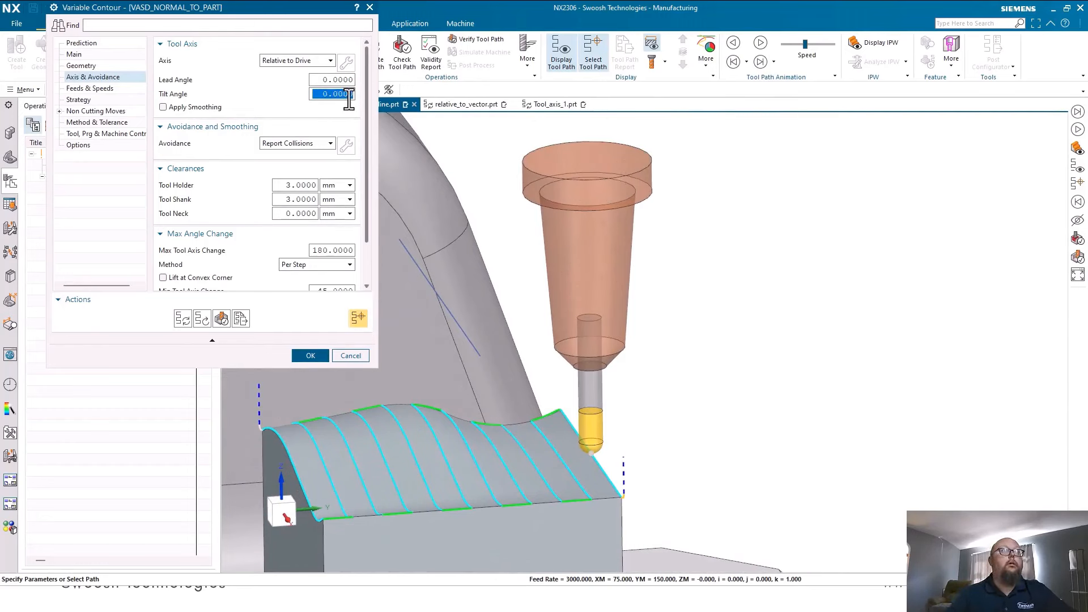
Step: Set the tilt angle and the lead angle to 30 degrees, regenerating the tool path after each, and accept the operation
left_click(180, 315)
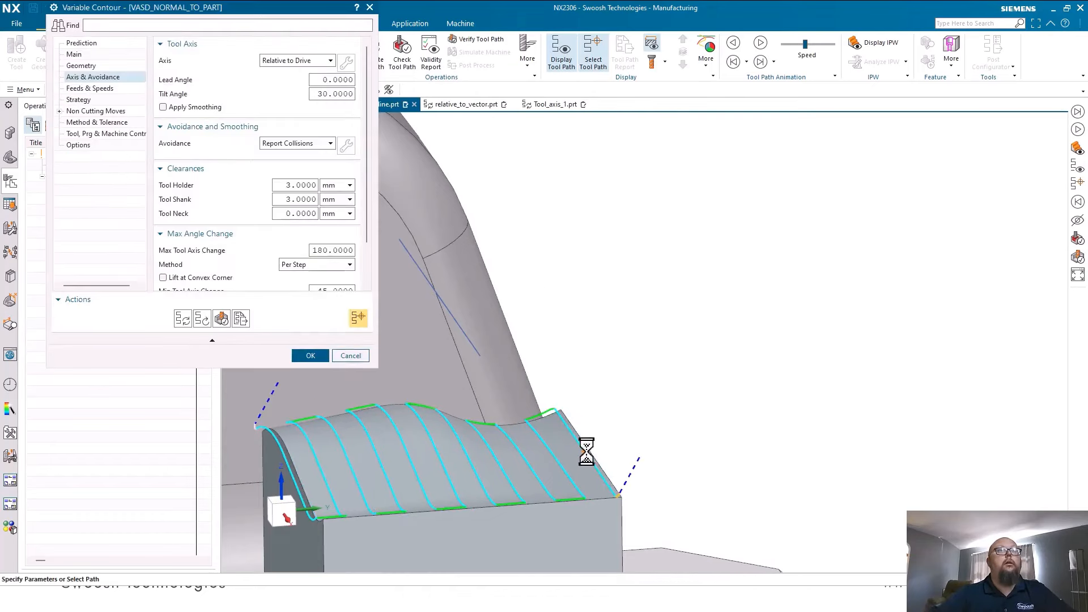
middle_click_drag(737, 425, 747, 371)
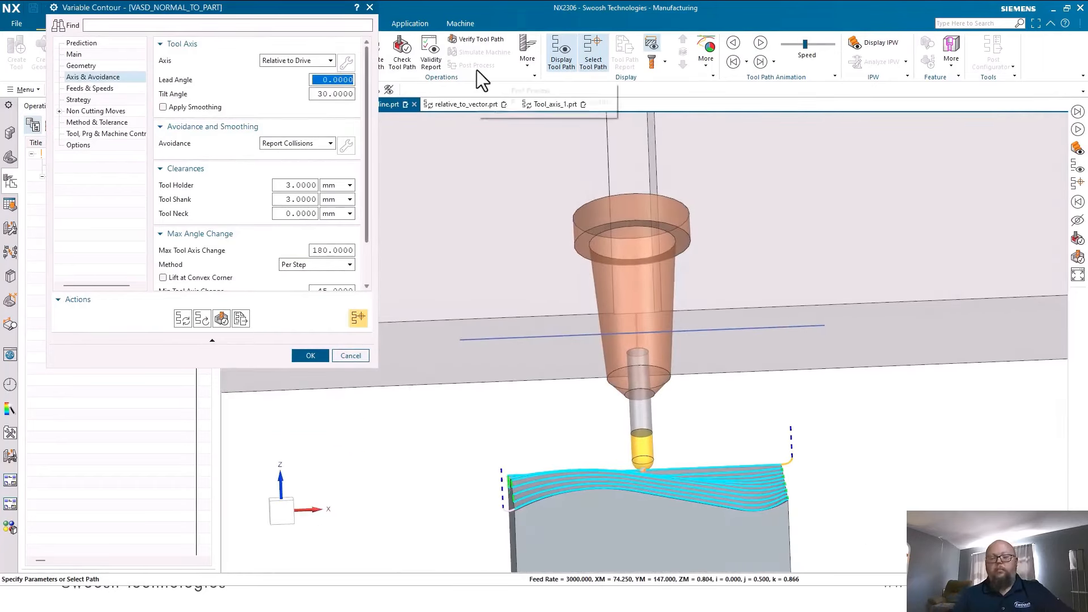
type("30")
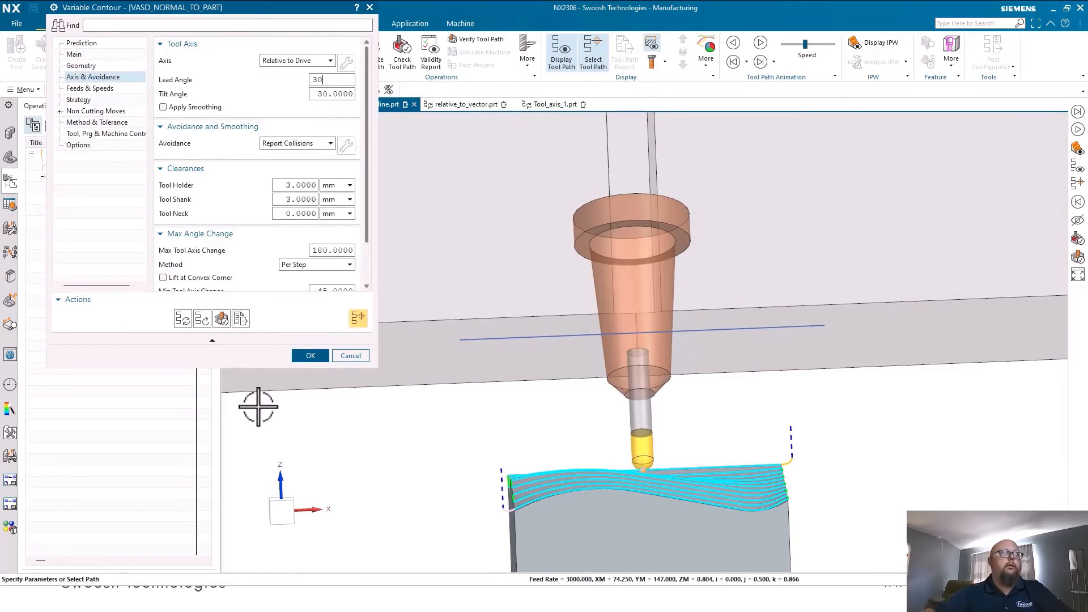
left_click(181, 318)
middle_click(665, 462)
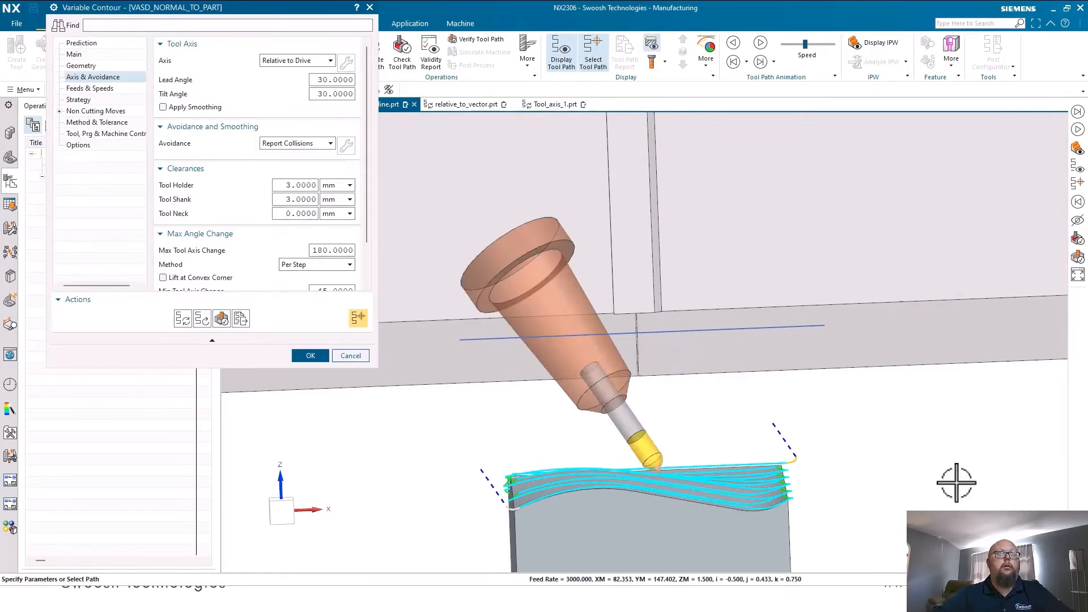
scroll(648, 351, "down", 5)
middle_click_drag(649, 112, 708, 203)
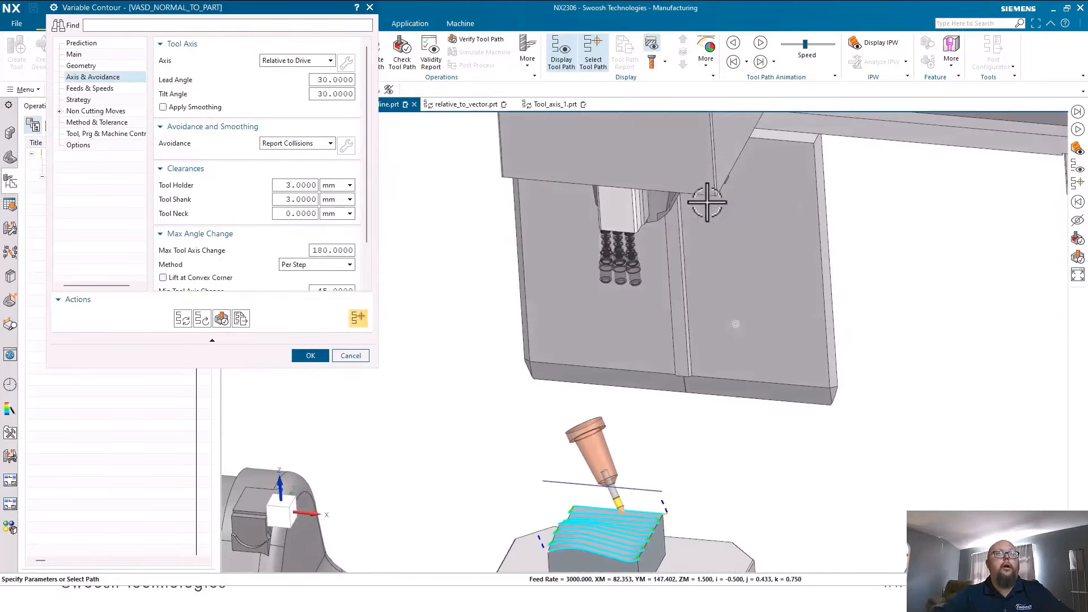
left_click(310, 356)
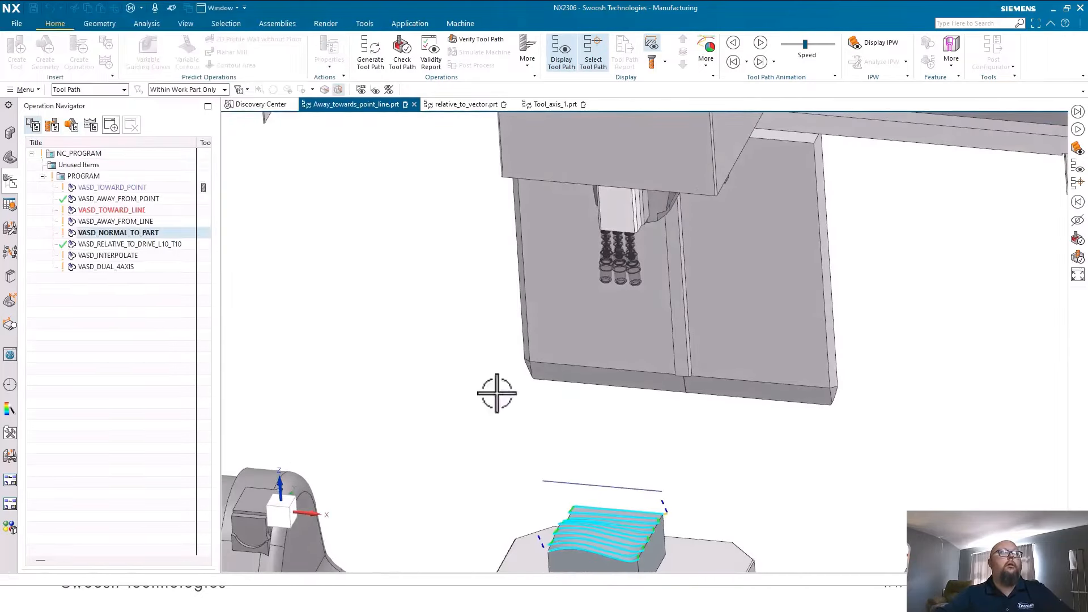
Step: Play the tool path animation of VASD_NORMAL_TO_PART to examine the tilted tool's motion over the part
left_click(764, 45)
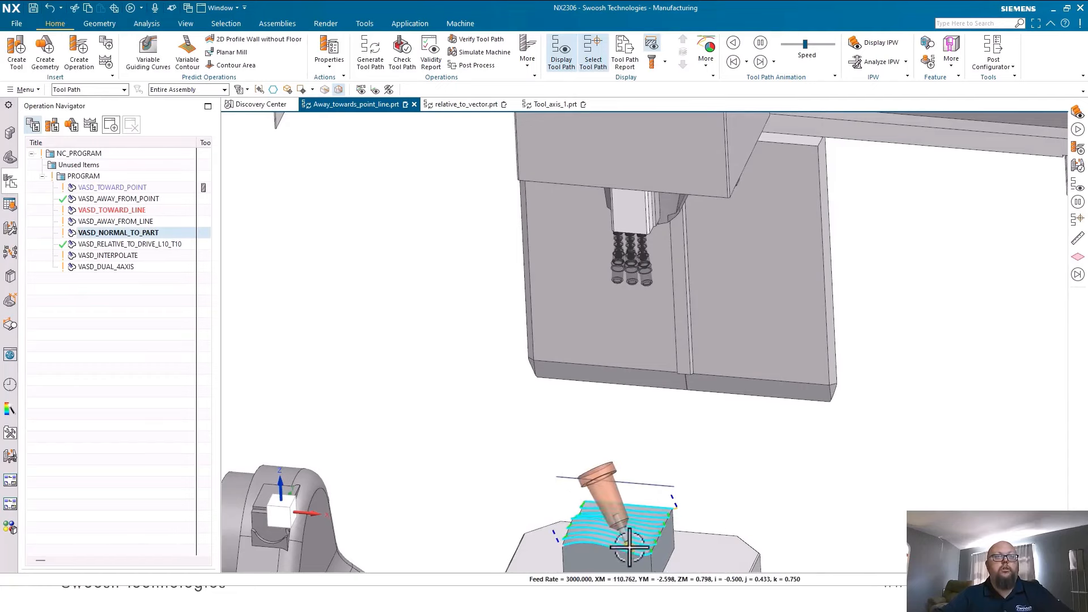
scroll(716, 429, "down", 5)
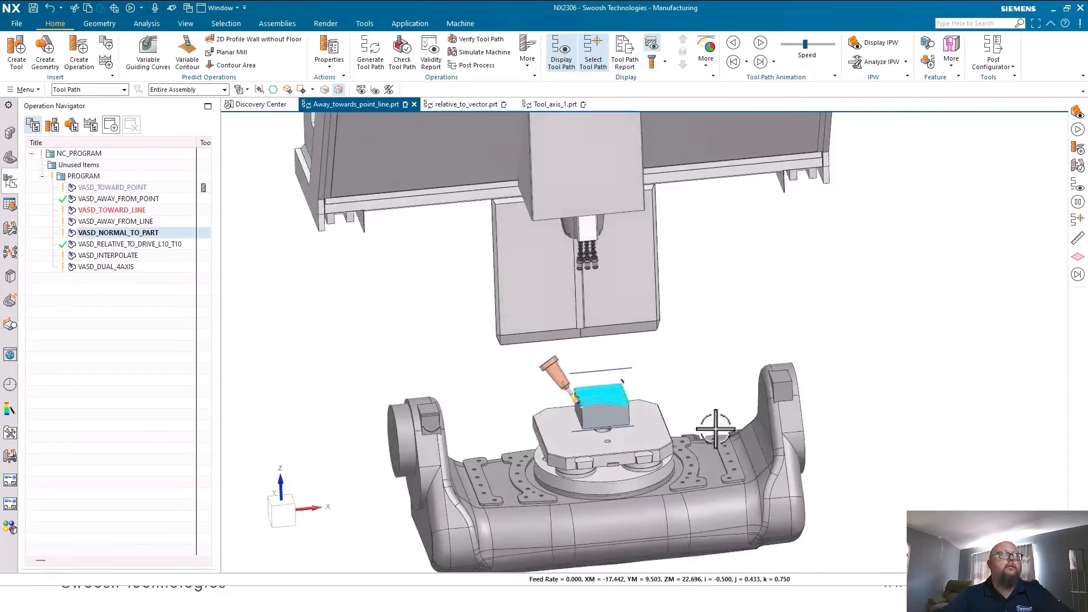
scroll(558, 374, "up", 5)
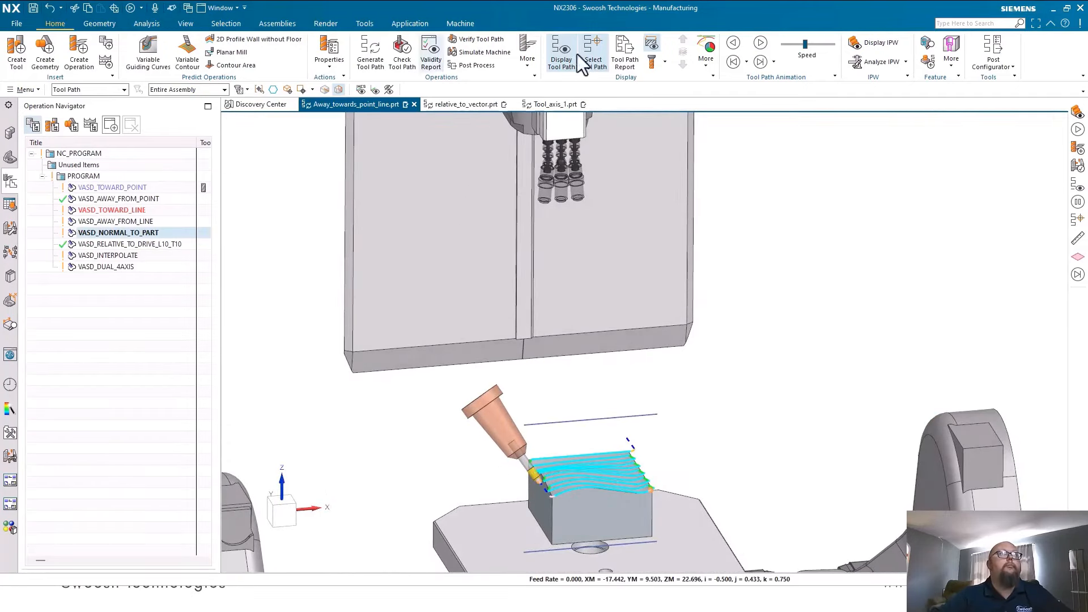
Step: Run the machine simulation of VASD_NORMAL_TO_PART at a reduced playback speed
left_click(467, 55)
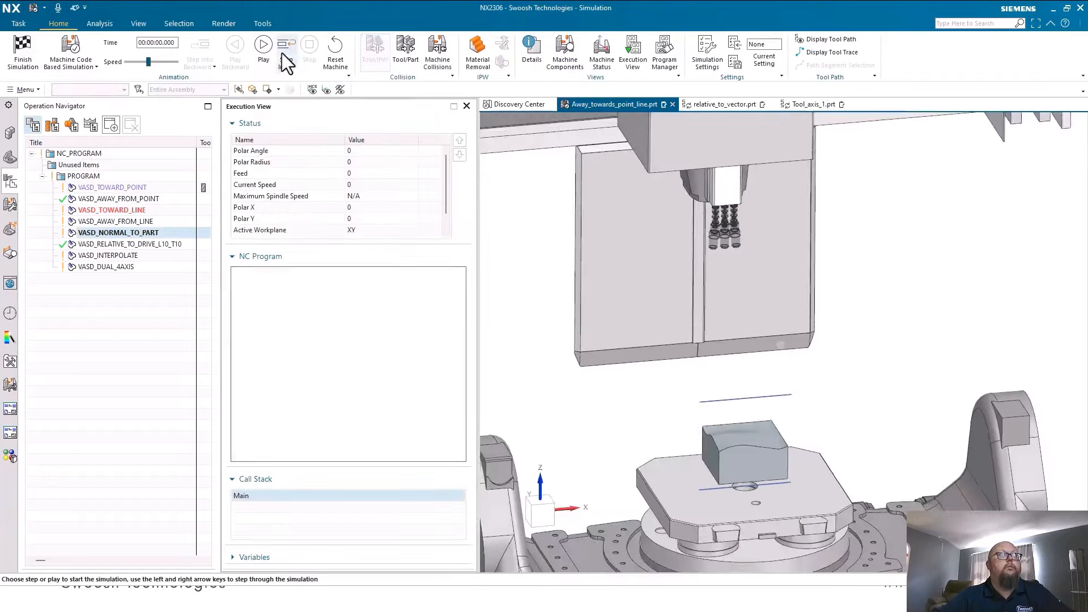
left_click(257, 50)
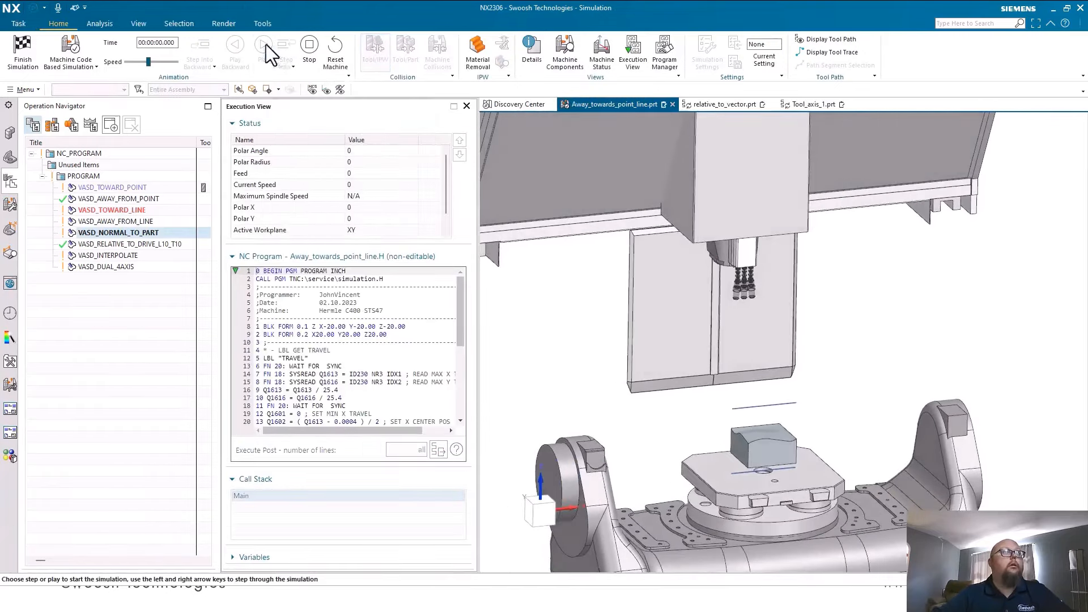
left_click(137, 62)
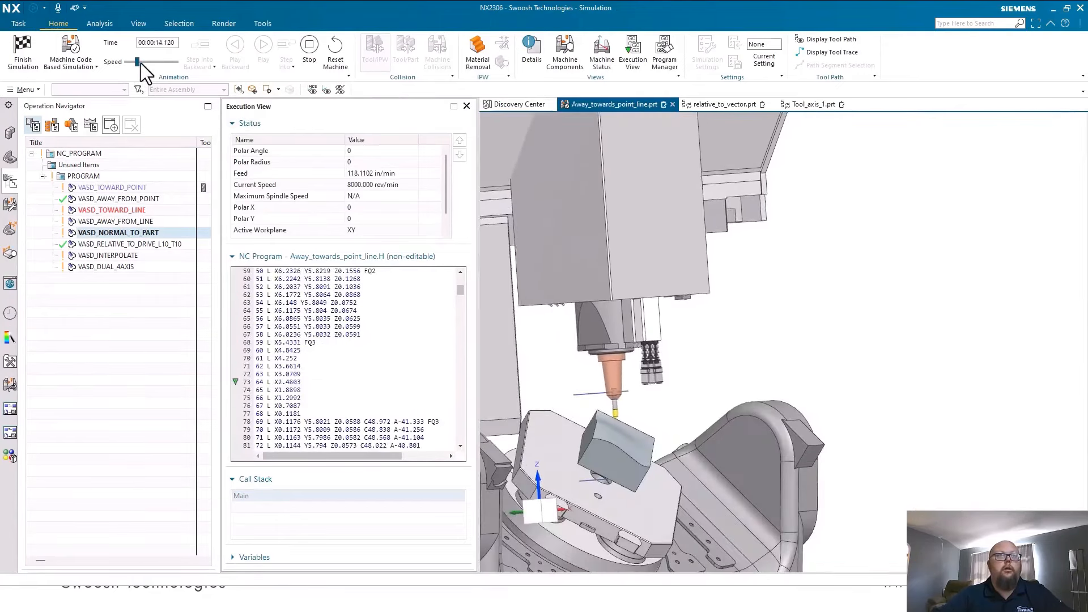
Step: Increase the machine simulation playback speed, end the simulation and reopen the VASD_NORMAL_TO_PART operation
left_click_drag(140, 63, 146, 62)
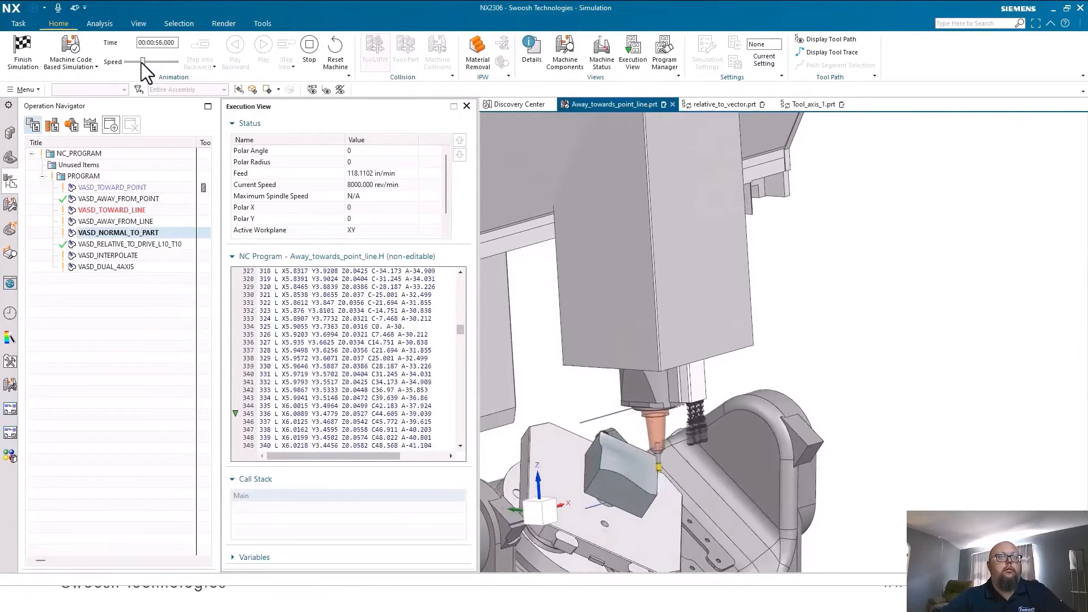
left_click(23, 48)
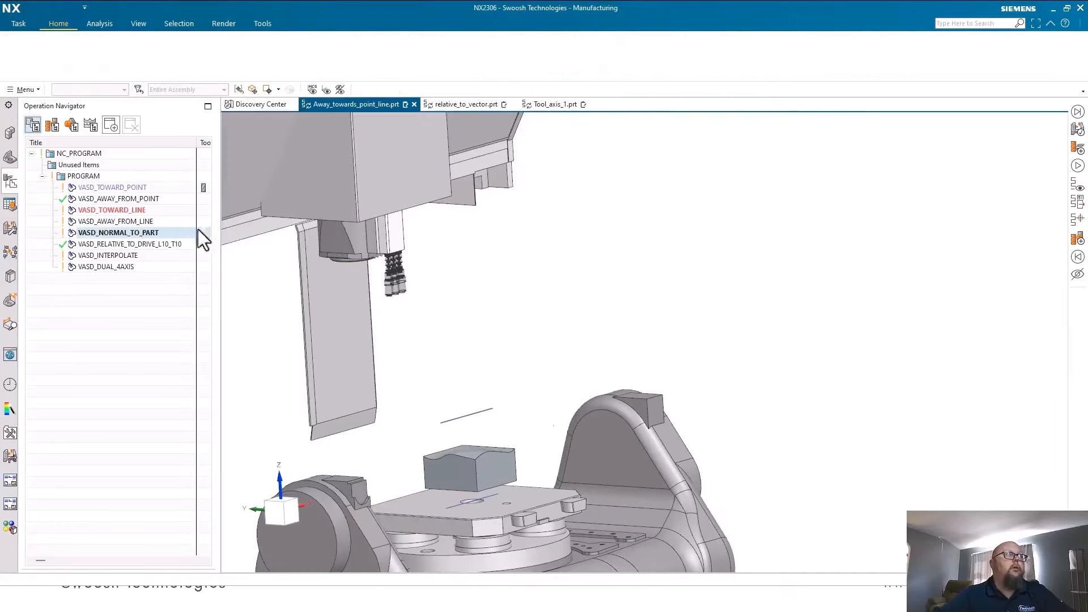
left_click(137, 231)
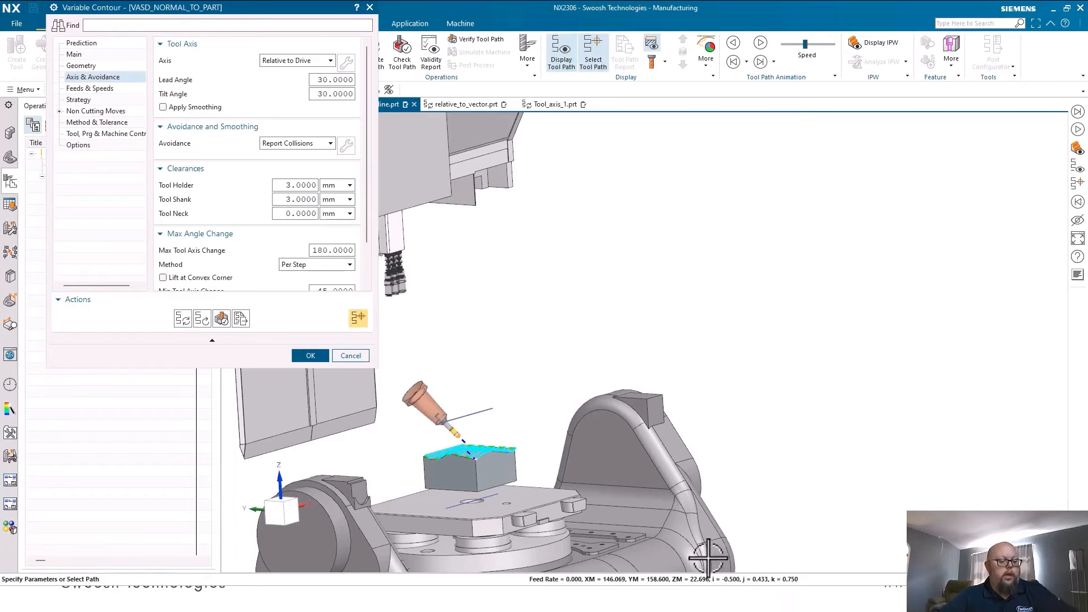
Step: Switch to the PowerPoint slide show, review the 4-axis and Dual 4-axis on Part/Drive slides, and return to NX
key("super+Tab")
left_click(592, 293)
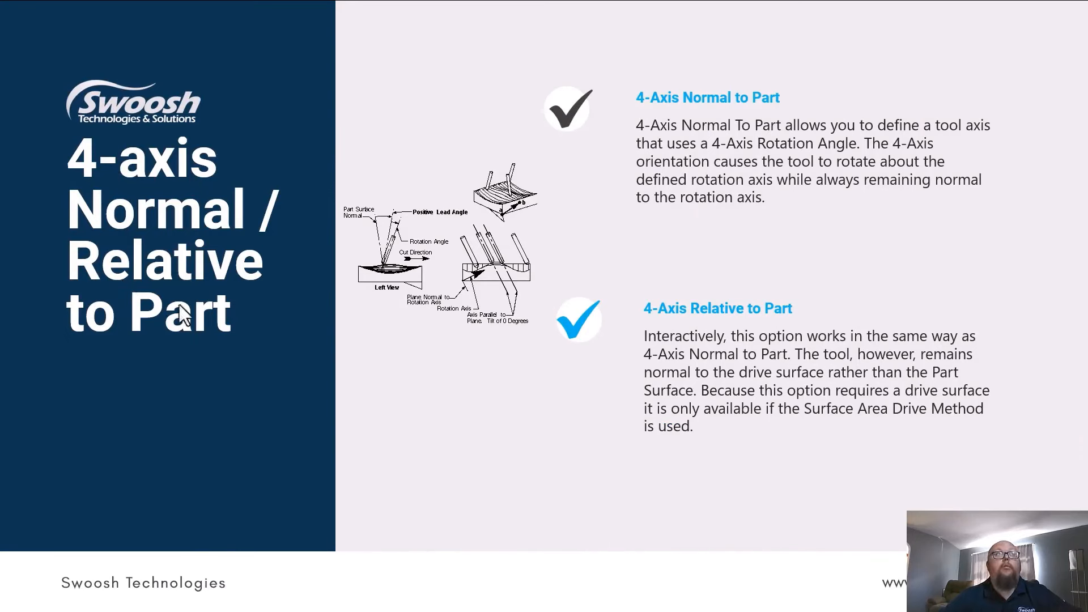
left_click(784, 367)
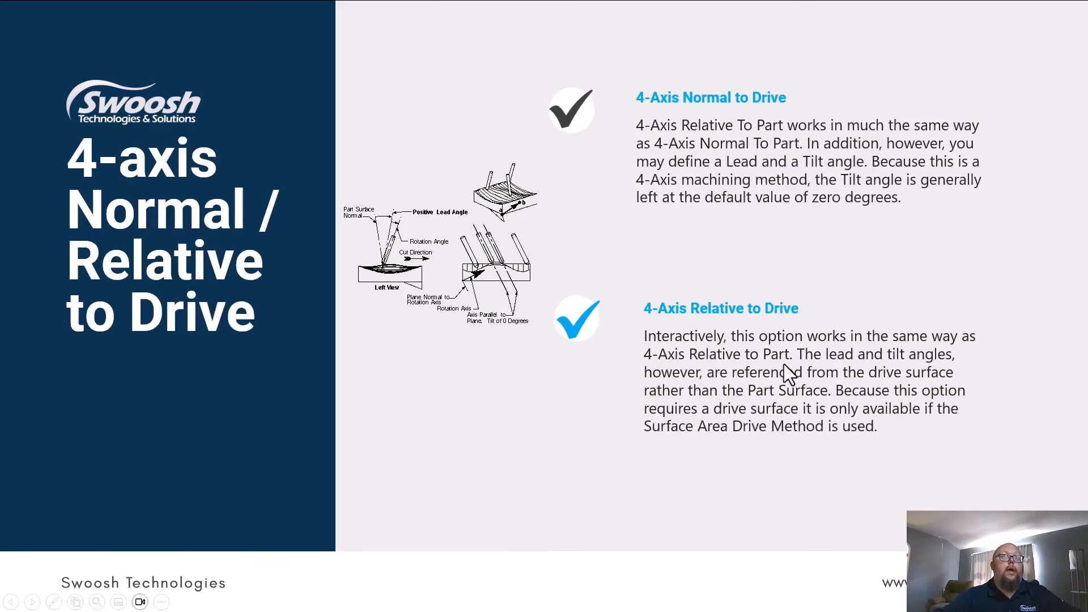
left_click(812, 313)
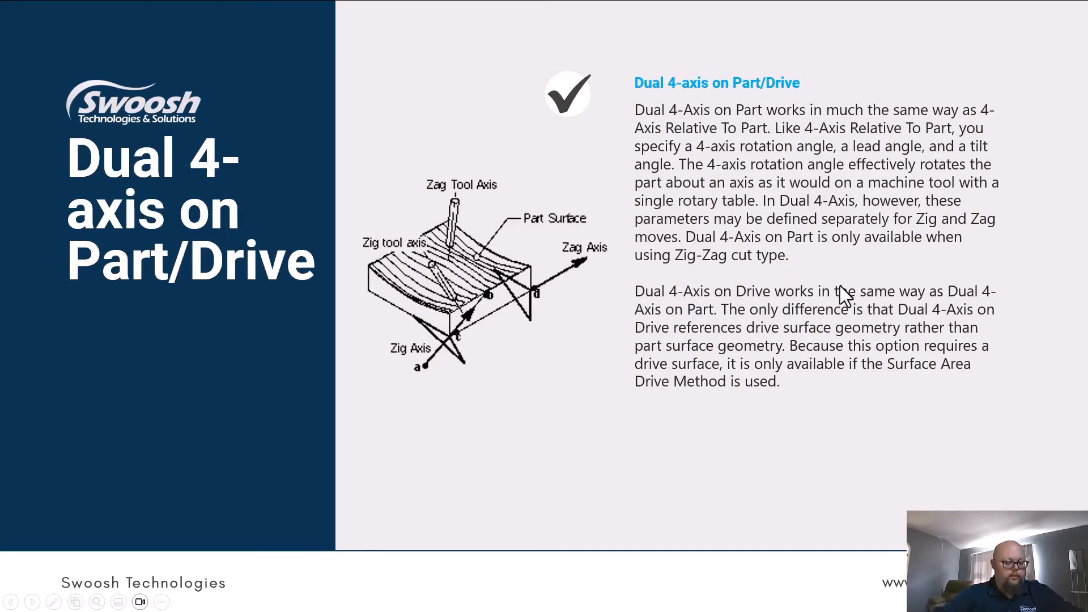
key("ctrl+super+Right")
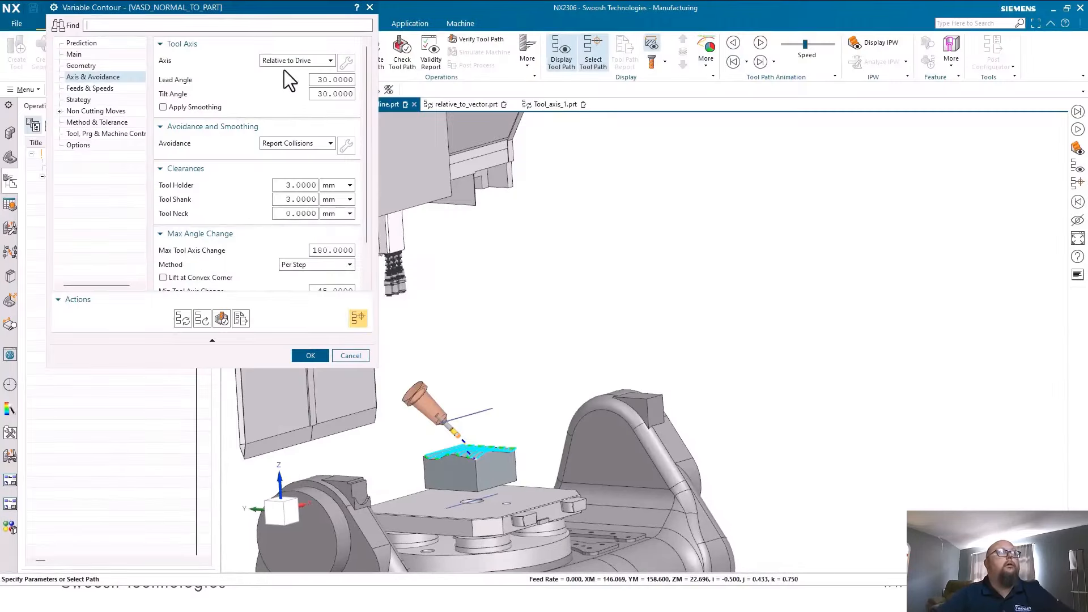
Step: Set the tool axis to Dual 4-Axis on Drive with default angles, regenerate the tool path and play its animation
left_click(290, 63)
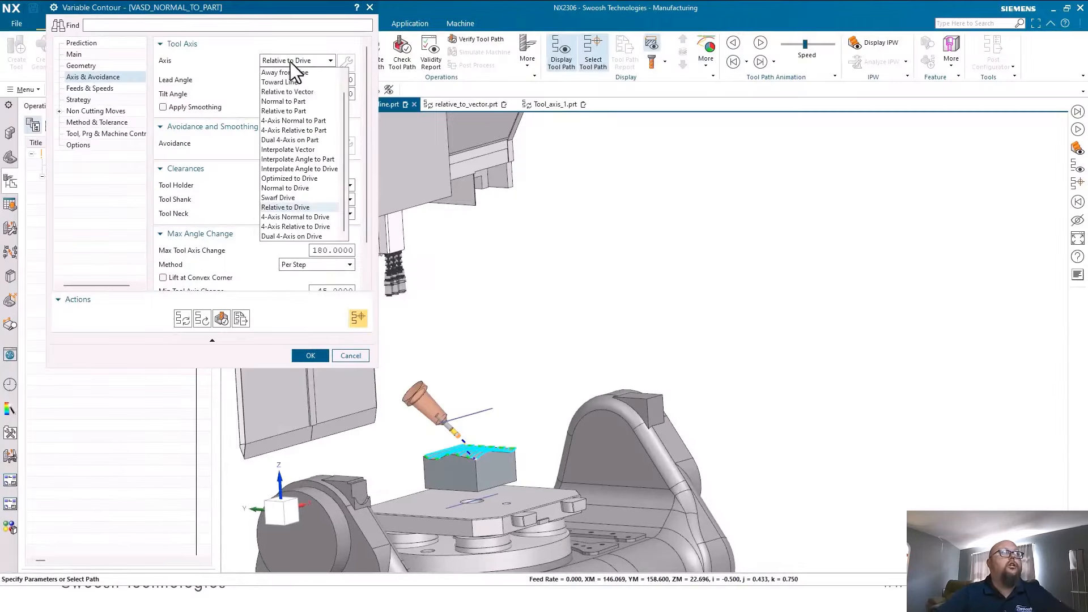
left_click(304, 235)
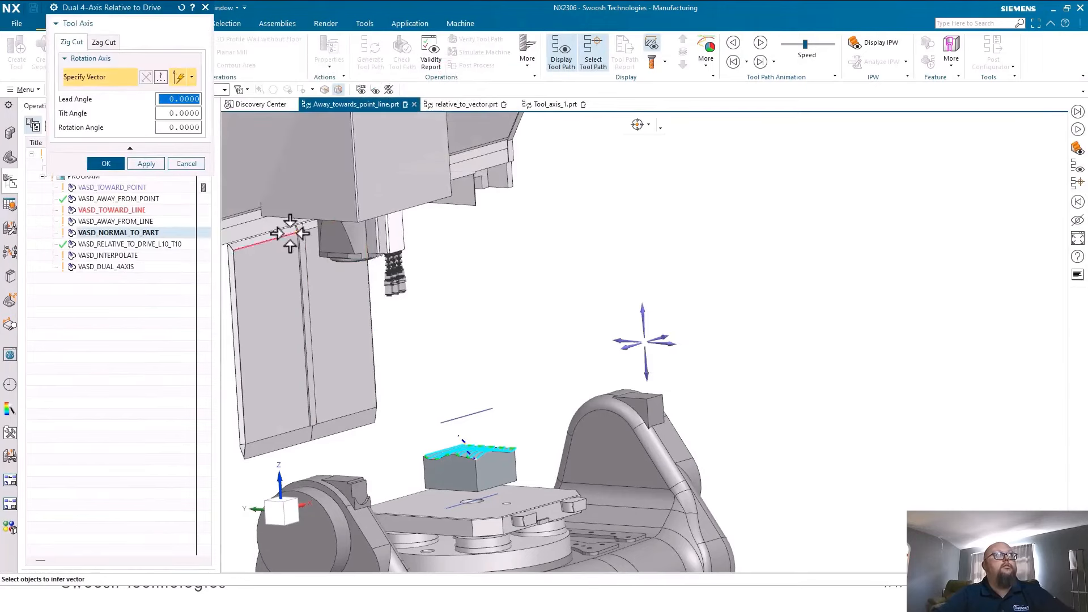
left_click(103, 162)
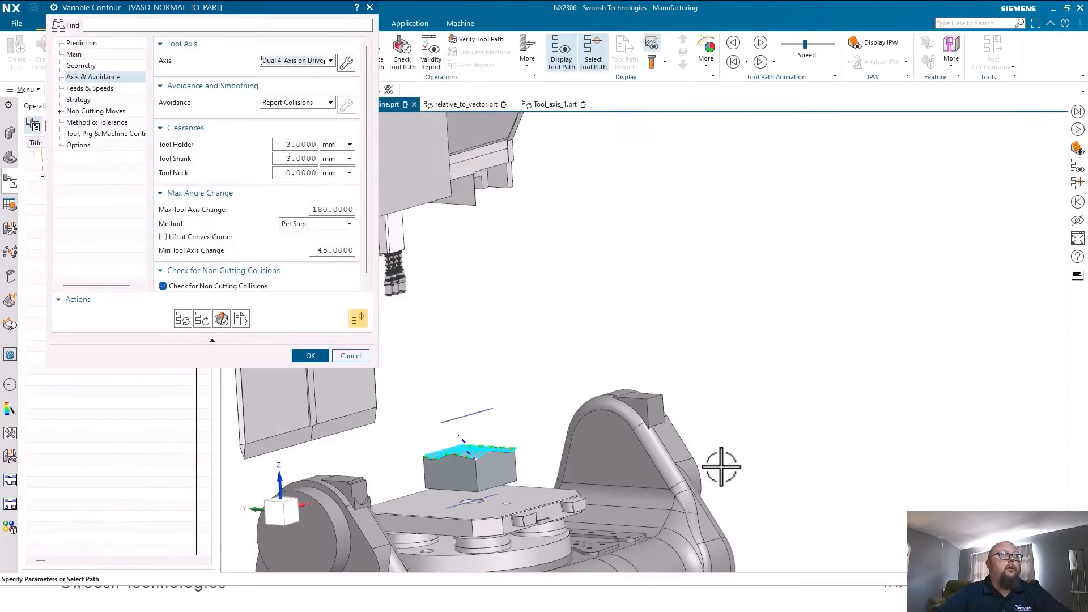
left_click(183, 321)
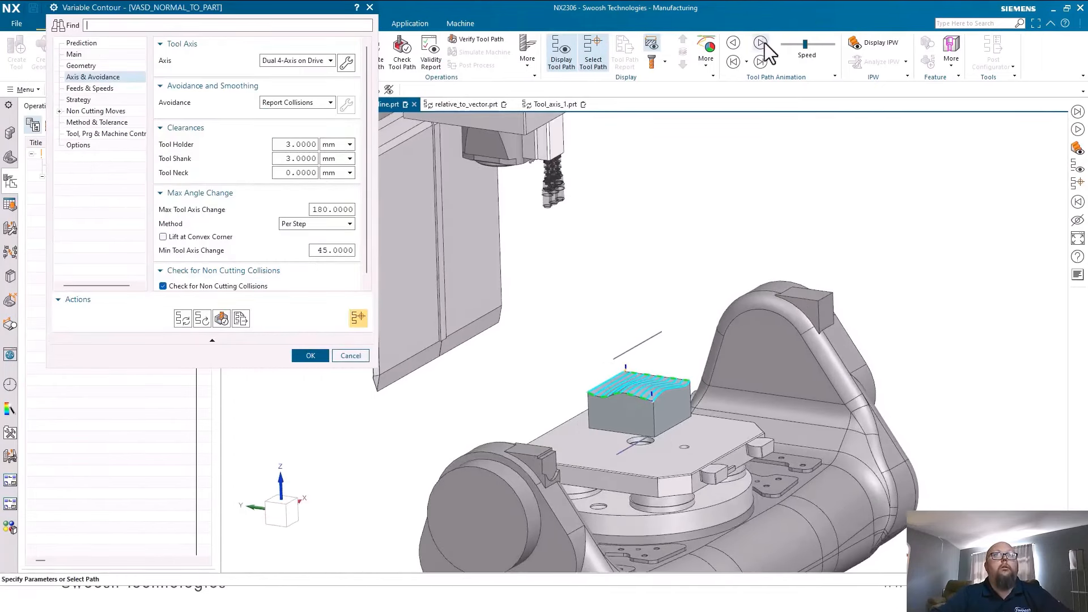
left_click(762, 43)
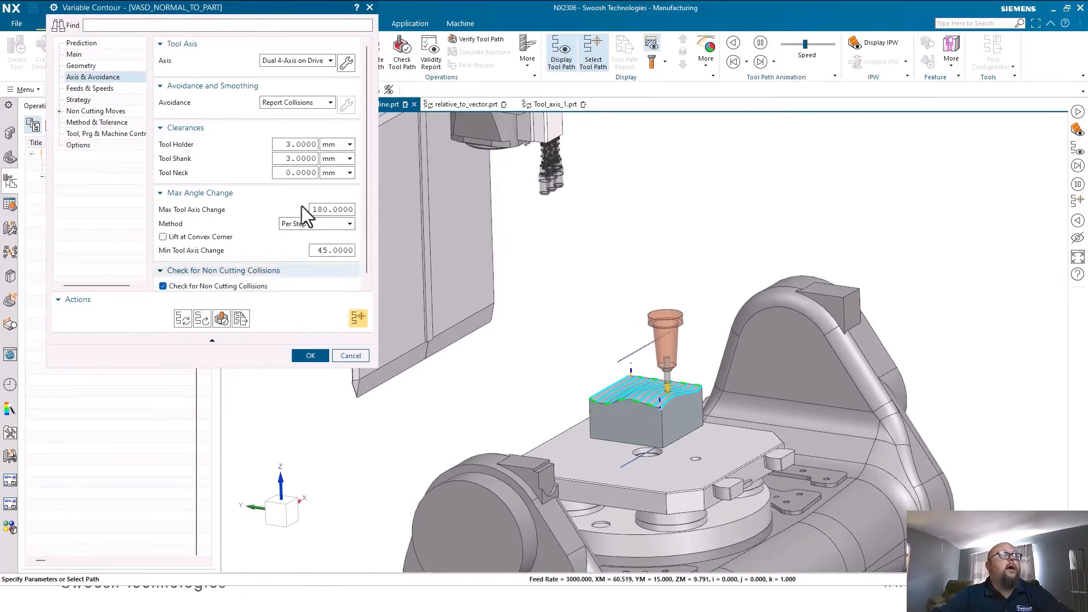
Step: Set the zig cut's lead angle to 30 and its tilt angle to 15 degrees in the Dual 4-Axis settings
left_click(346, 62)
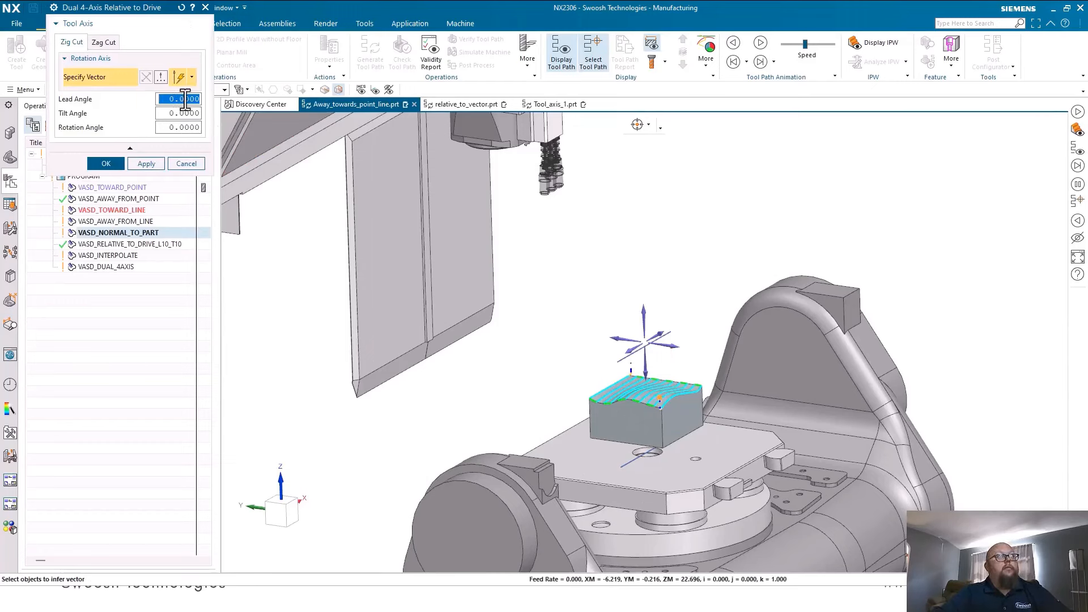
type("30")
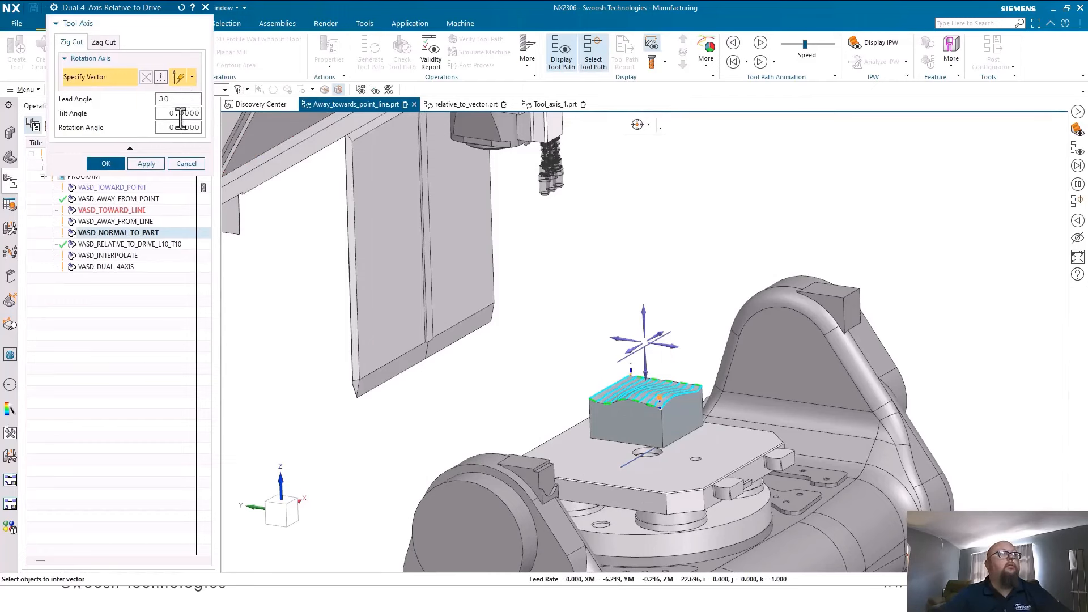
left_click(179, 114)
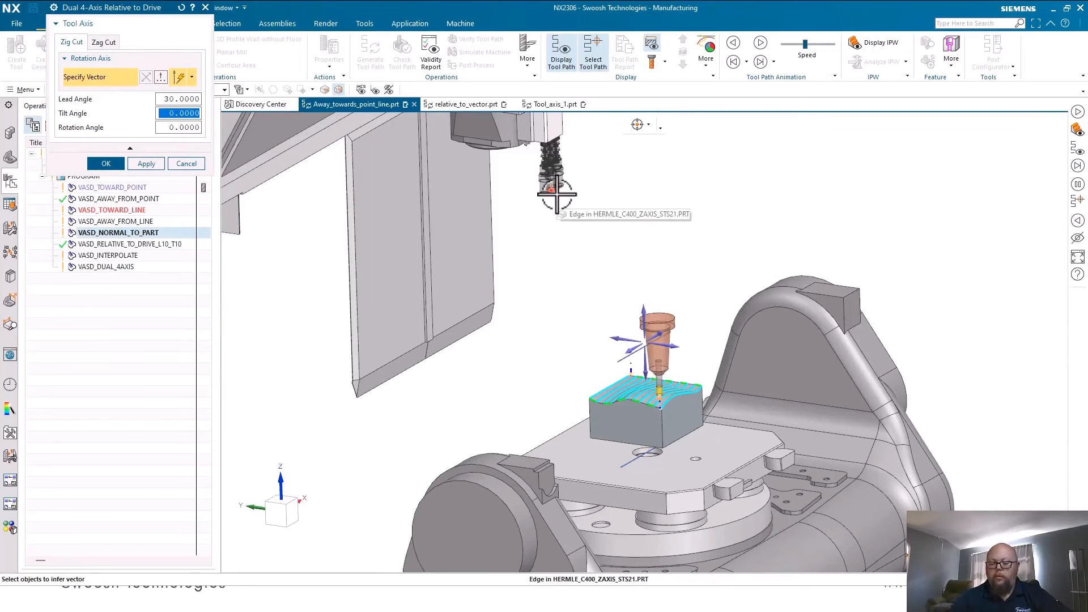
type("15")
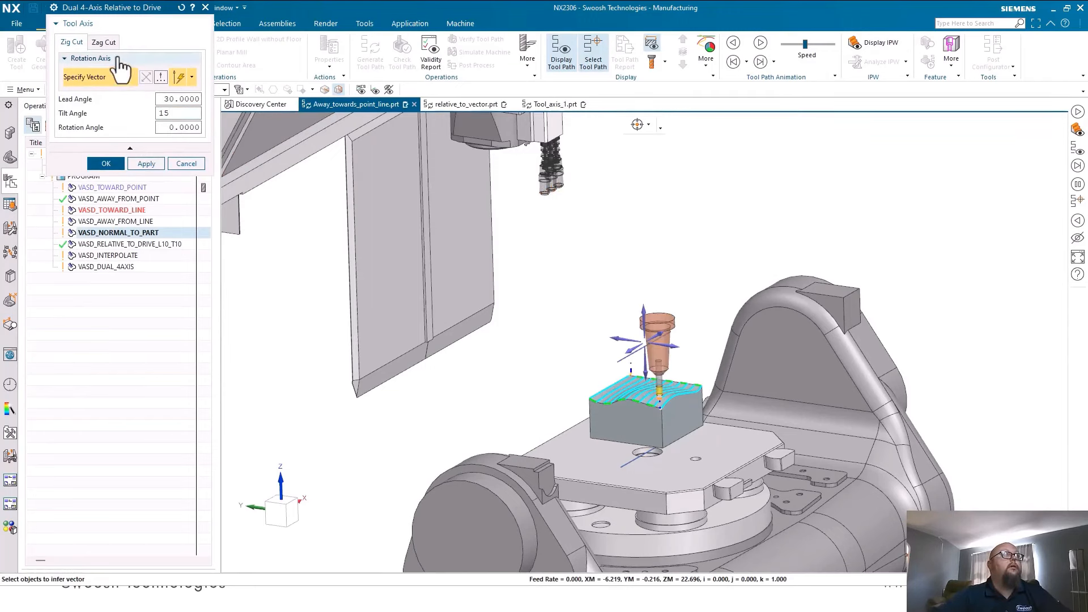
Step: Set the zag cut's lead angle to -30 and tilt angle to 15 degrees, regenerate the tool path and accept the operation
left_click(105, 42)
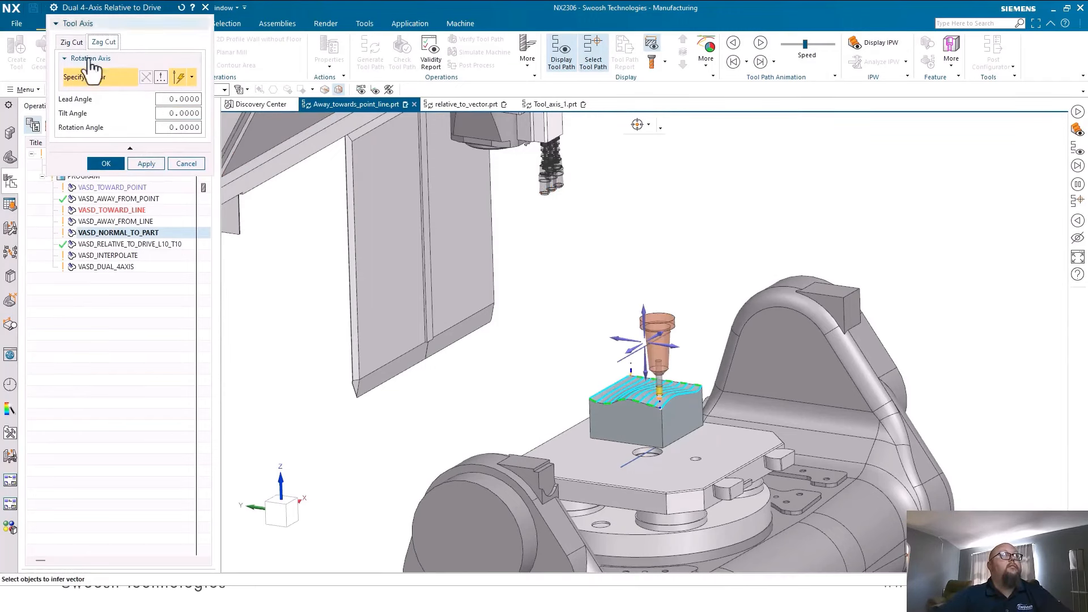
left_click(187, 99)
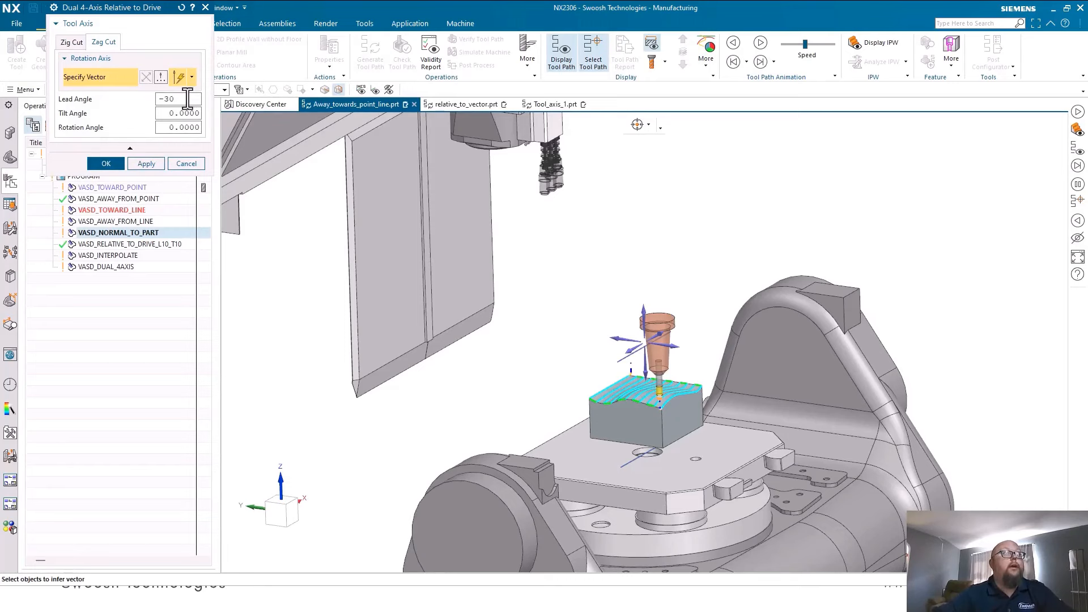
left_click(178, 114)
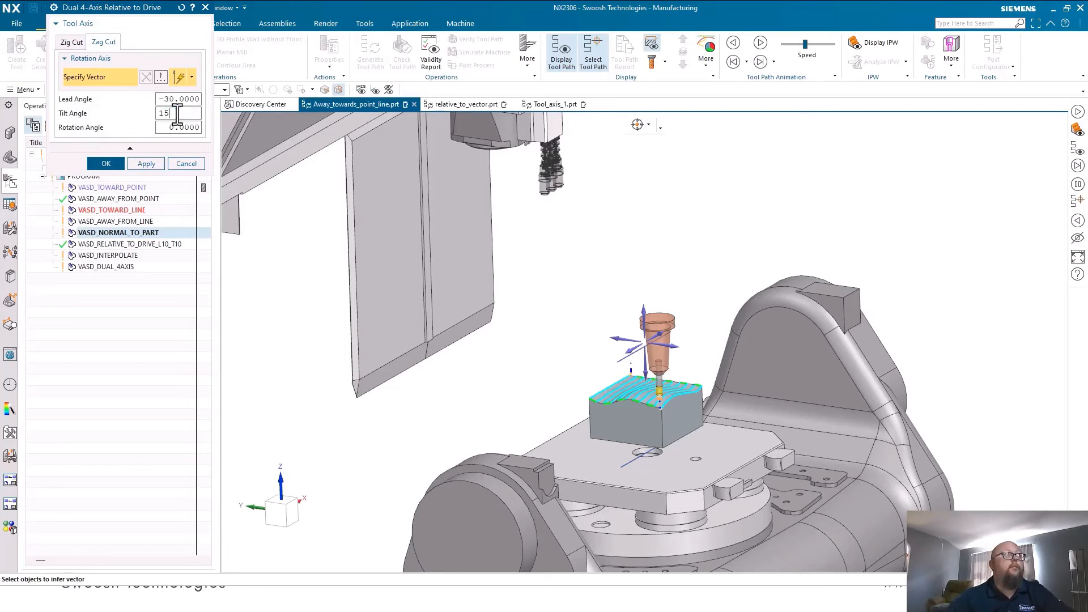
left_click(106, 163)
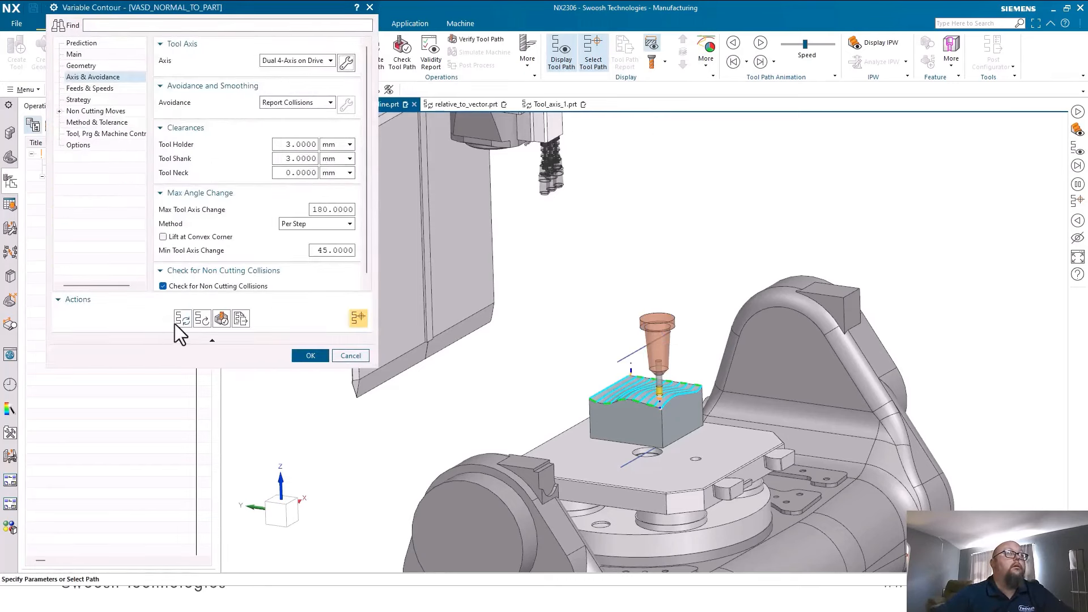
left_click(183, 321)
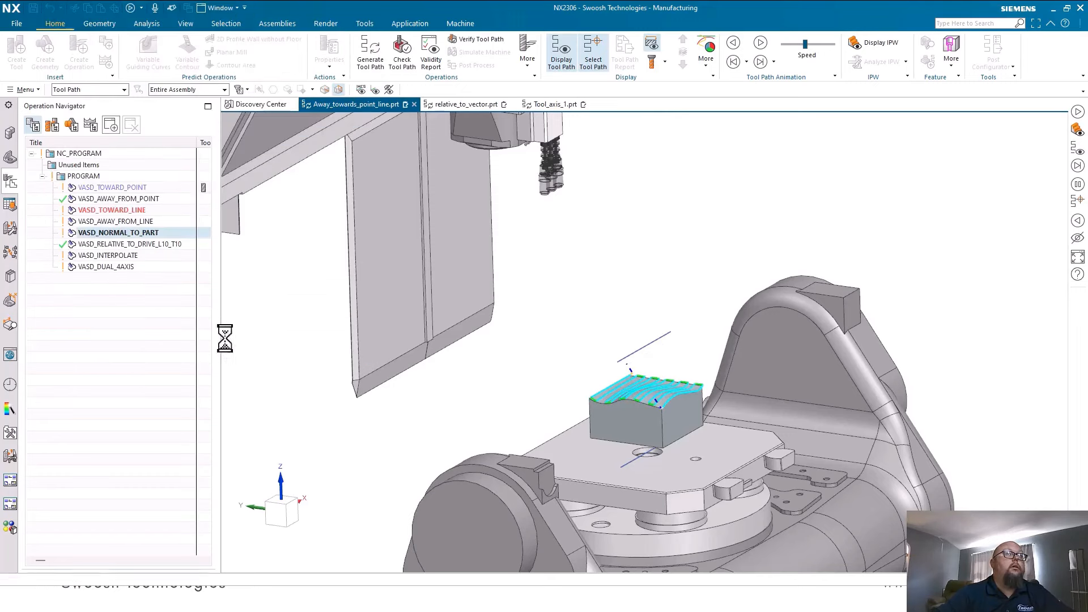
left_click(310, 356)
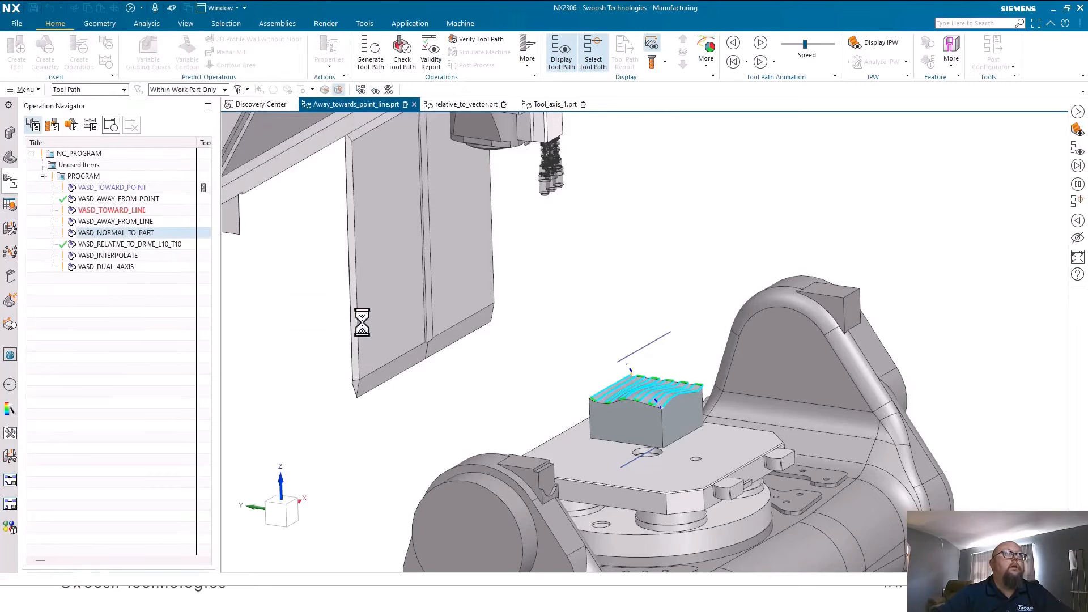
Step: Run the machine simulation of VASD_NORMAL_TO_PART to examine the separate zig and zag tool angles
left_click(491, 52)
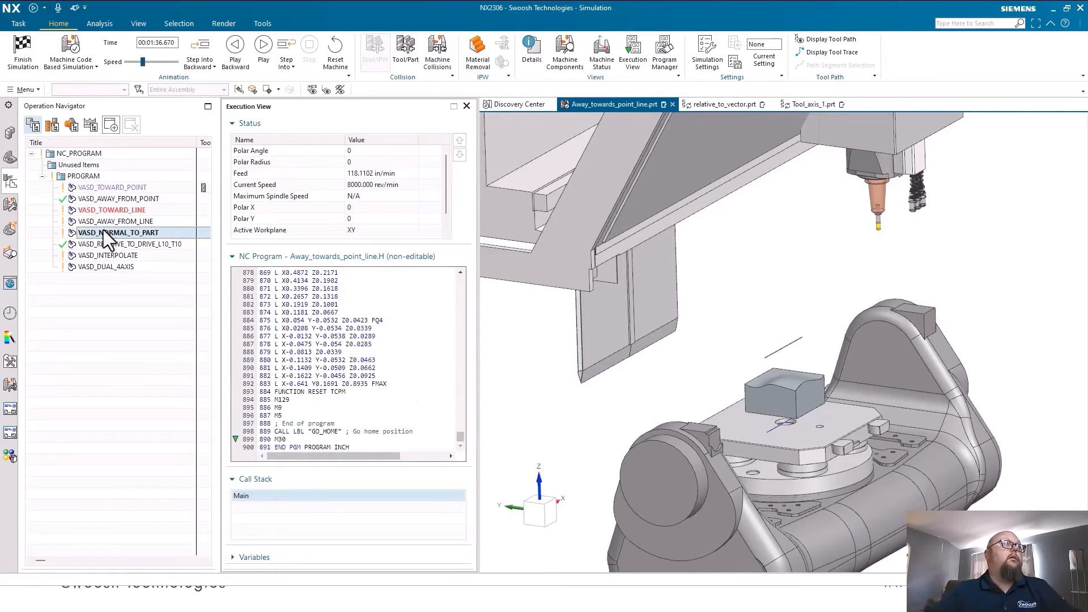
left_click(23, 50)
Step: Reopen VASD_NORMAL_TO_PART, set the zag cut's tilt angle to -15 degrees, and accept the regenerated operation
double_click(154, 236)
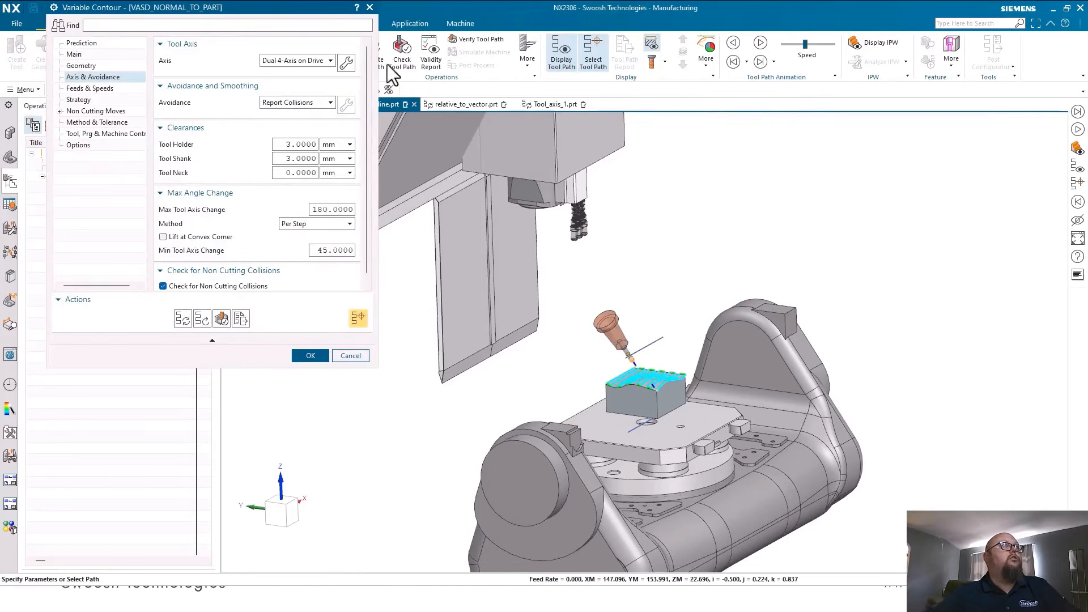
left_click(346, 62)
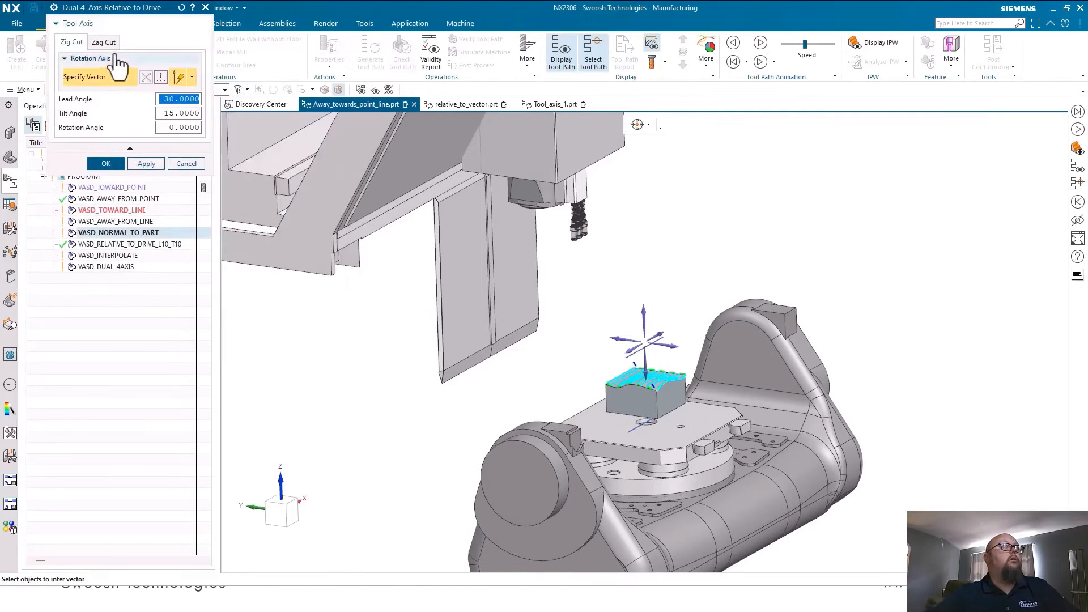
left_click(107, 44)
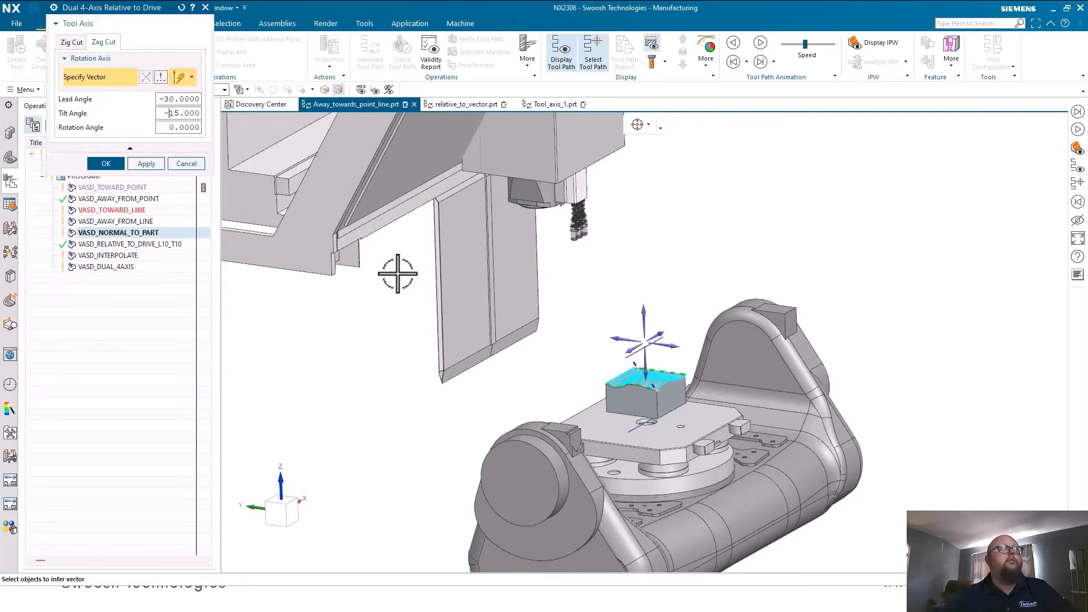
left_click(141, 165)
left_click(106, 164)
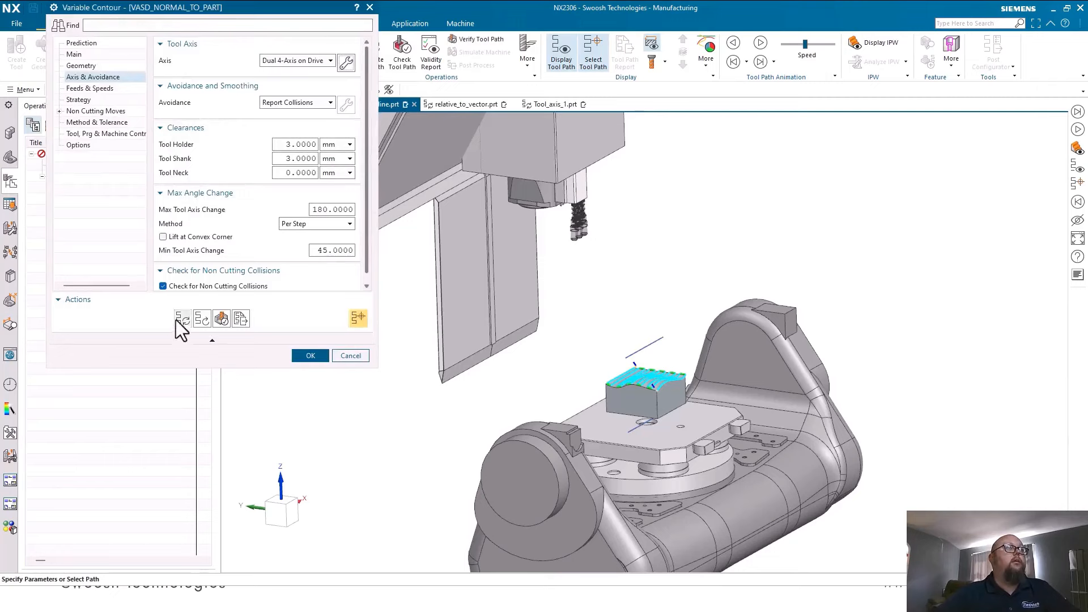
left_click(306, 355)
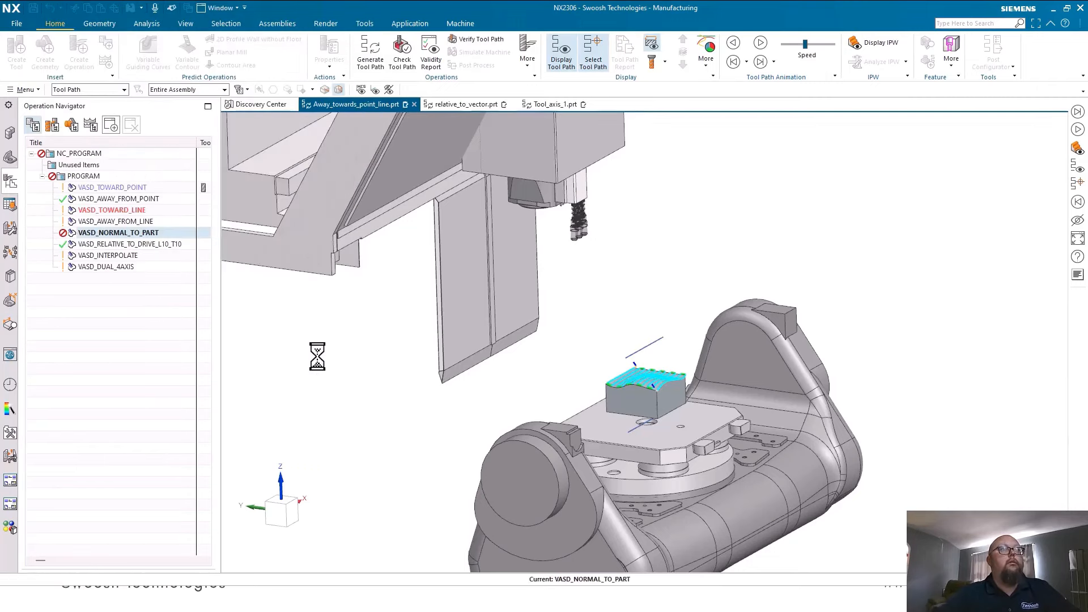
Step: Simulate VASD_NORMAL_TO_PART on the machine again to examine the motion with the negative zag tilt, and end the simulation
left_click(481, 52)
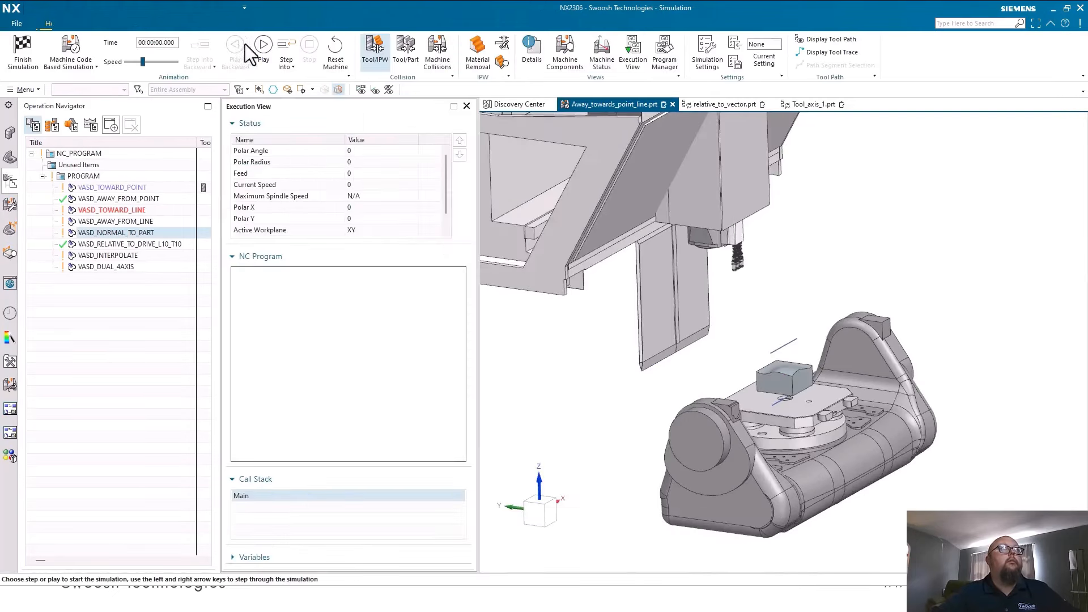
left_click(263, 47)
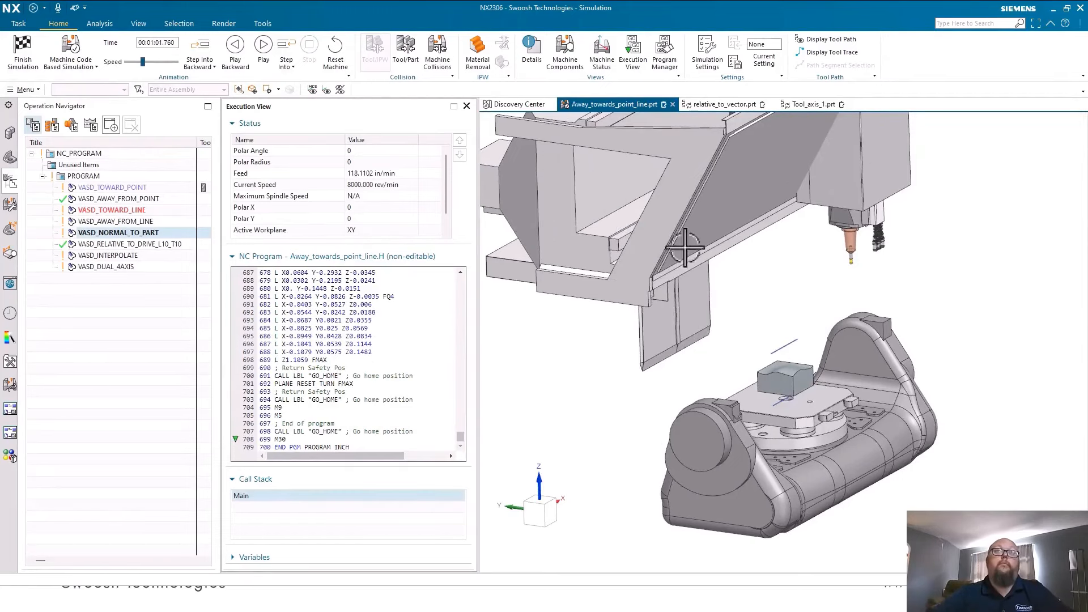
left_click(27, 59)
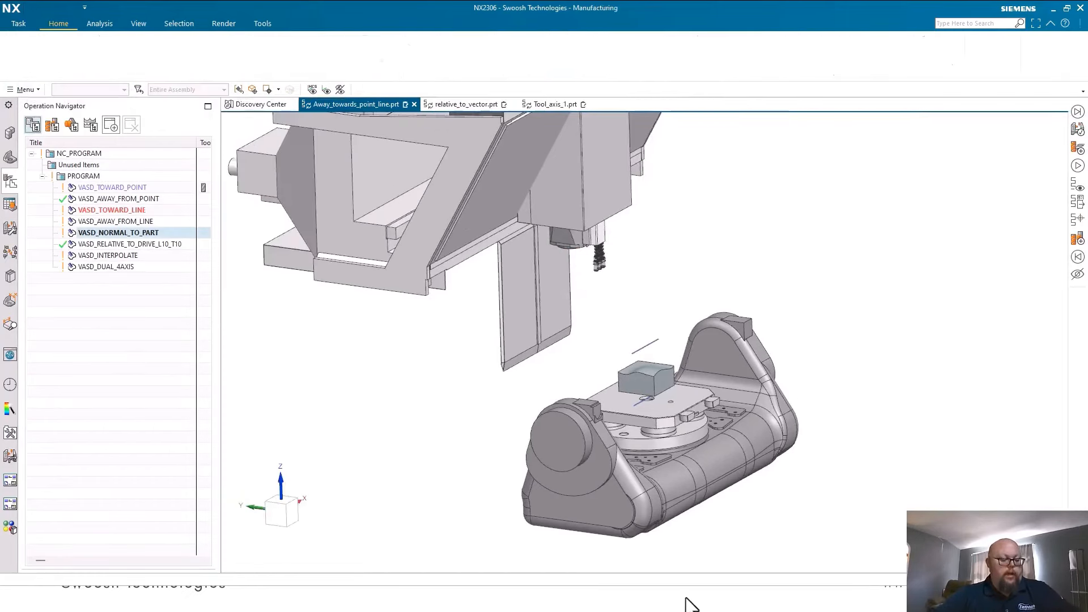
Step: Switch to the PowerPoint slide show and advance to the Interpolate Vector slide
left_click(483, 599)
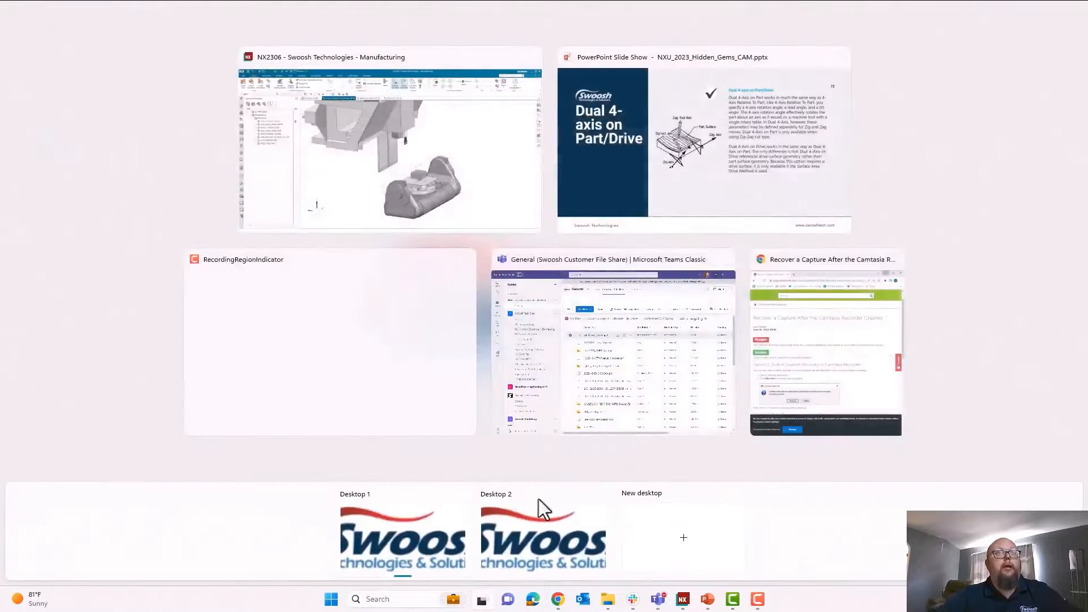
left_click(699, 146)
left_click(549, 424)
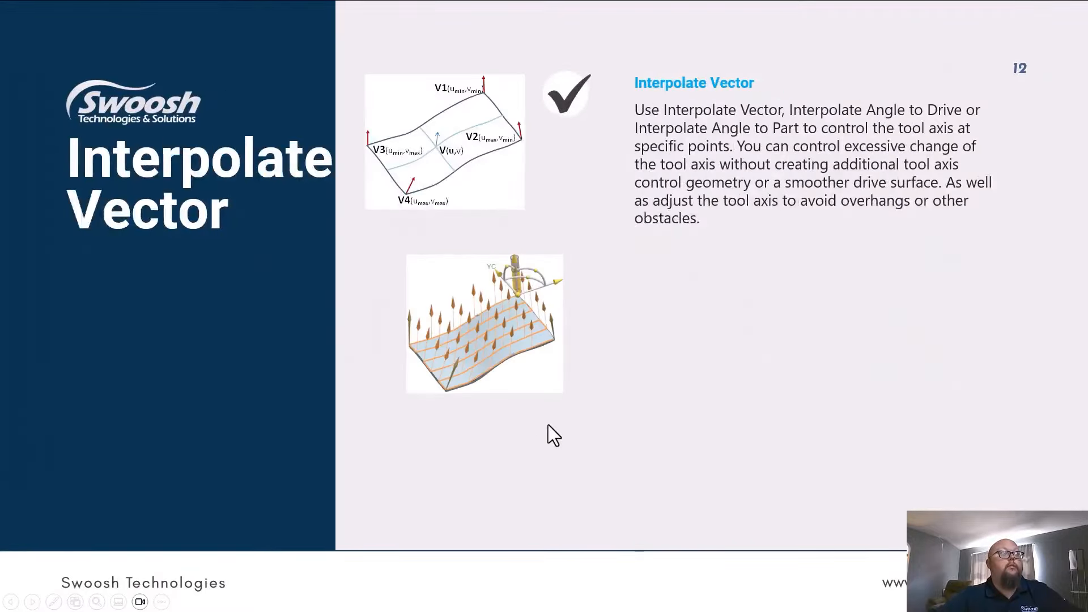
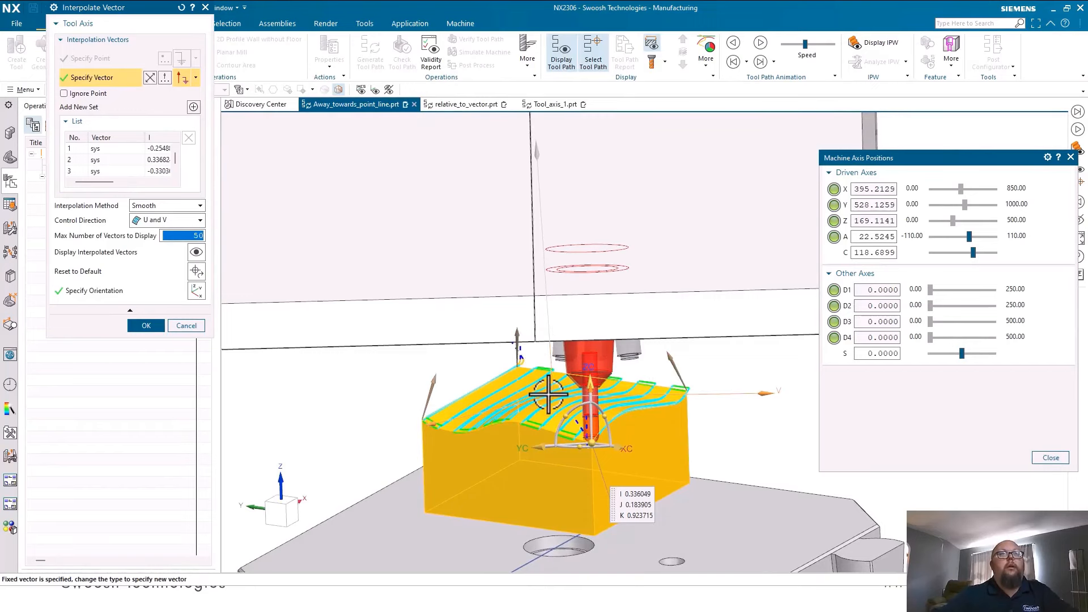
scroll(581, 407, "down", 1)
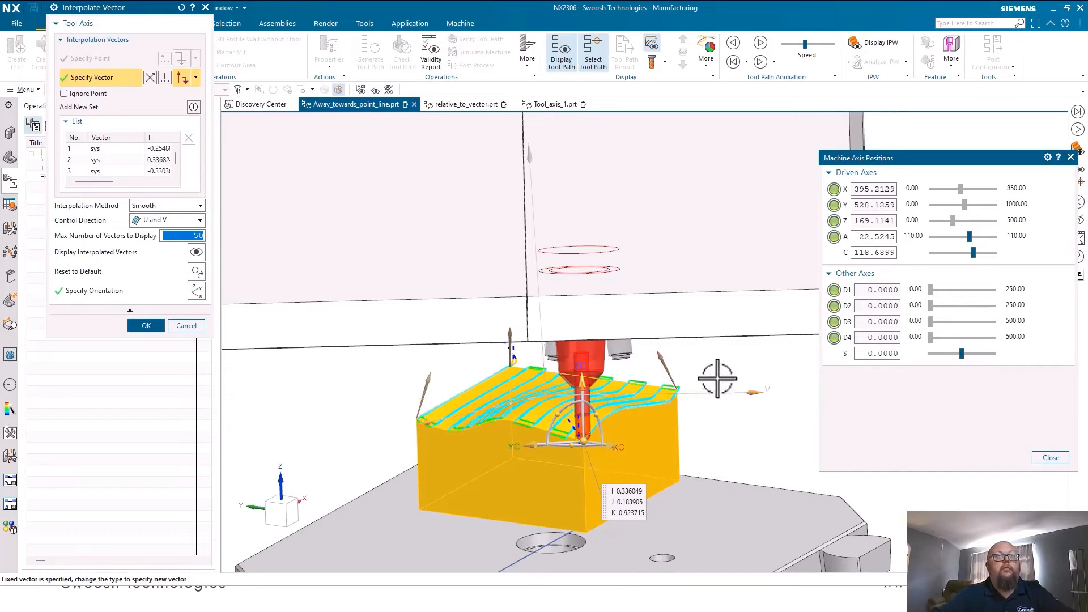
Step: Tilt the interpolation vector at the block's front corner to about I -0.312, J -0.131, K 0.941
scroll(306, 369, "down", 1)
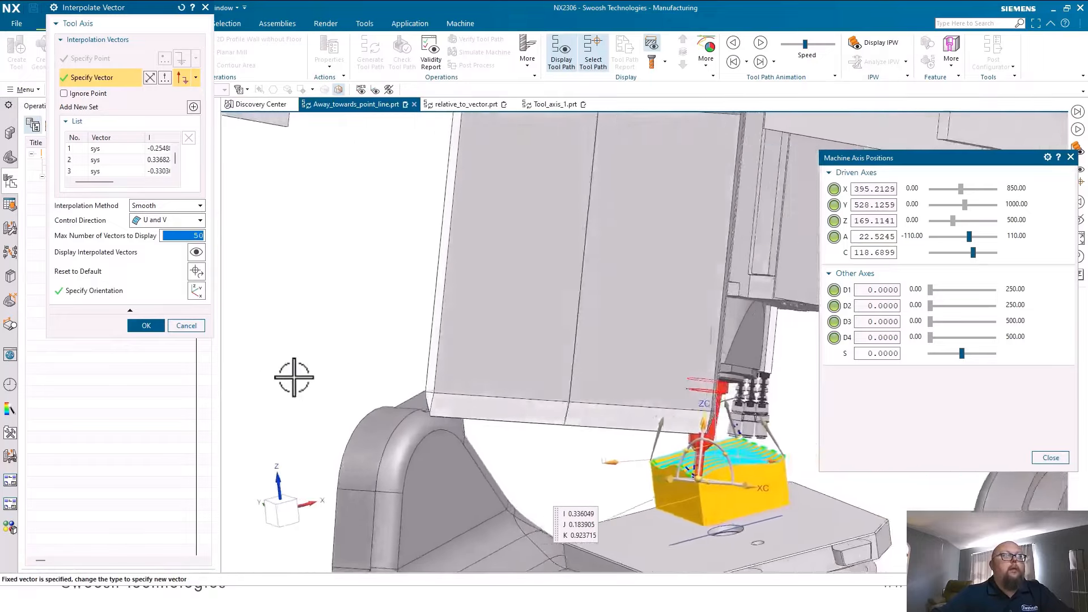
scroll(418, 483, "up", 2)
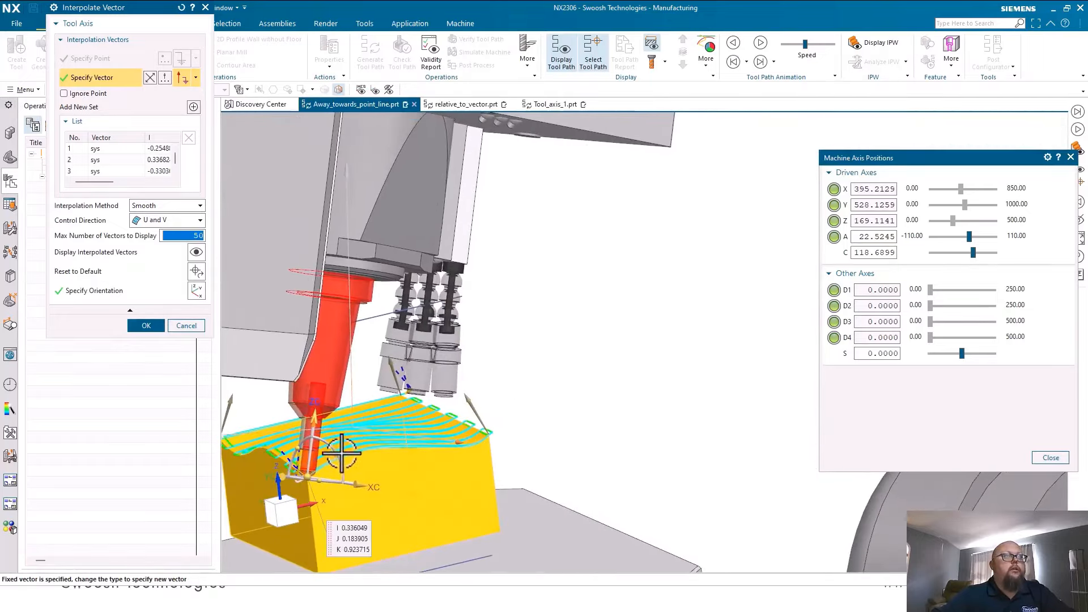
left_click_drag(340, 447, 335, 478)
middle_click_drag(318, 468, 356, 475, "shift")
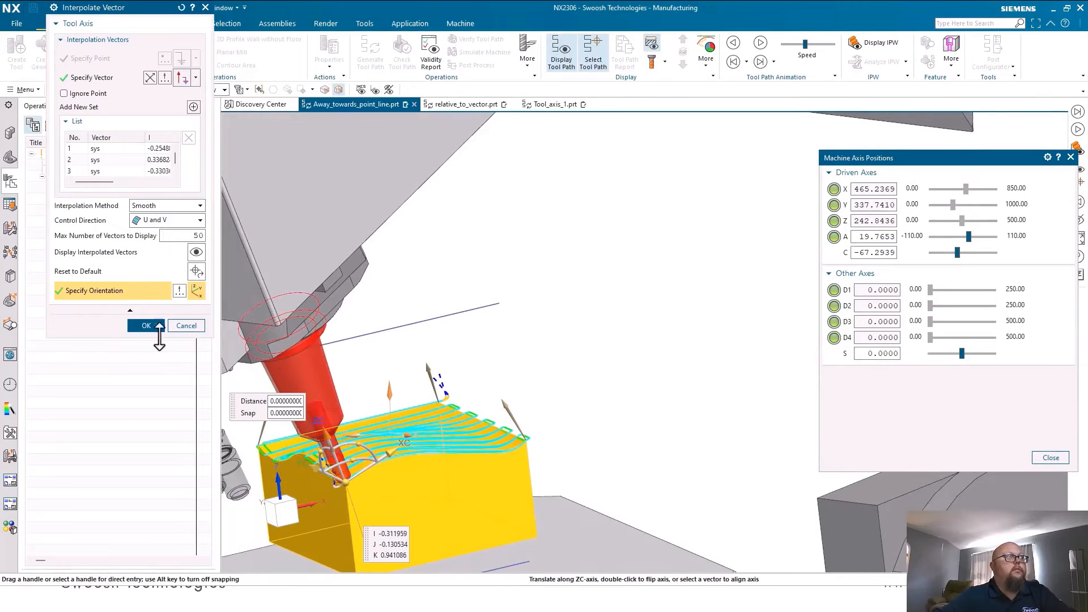
Step: Reorient the second interpolation vector in the list to about I -0.030, J -0.101, K 0.994
left_click(92, 148)
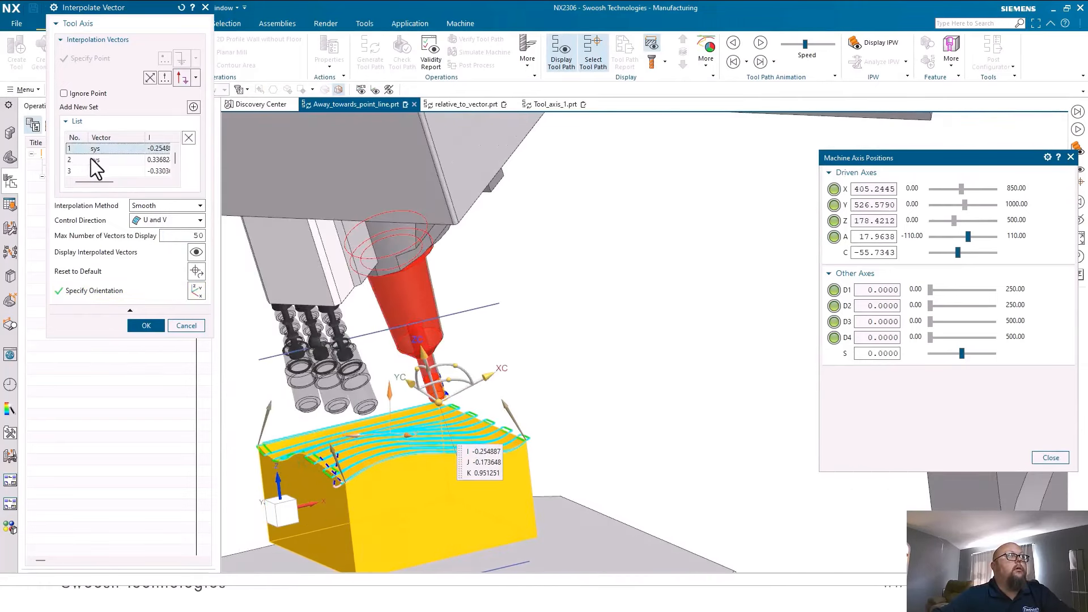
left_click(91, 160)
left_click(282, 392)
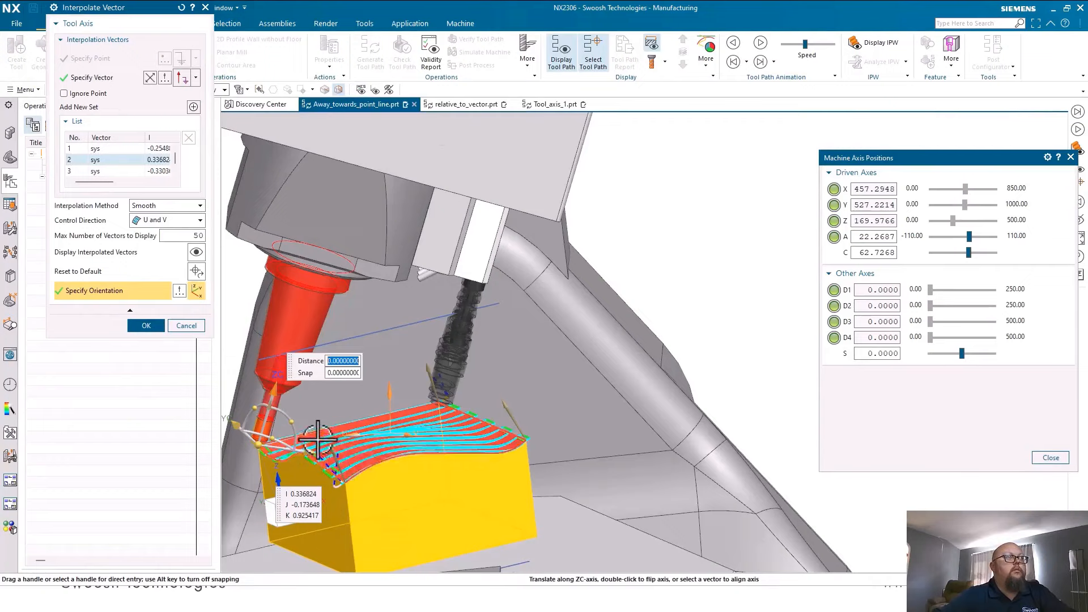
left_click(317, 439)
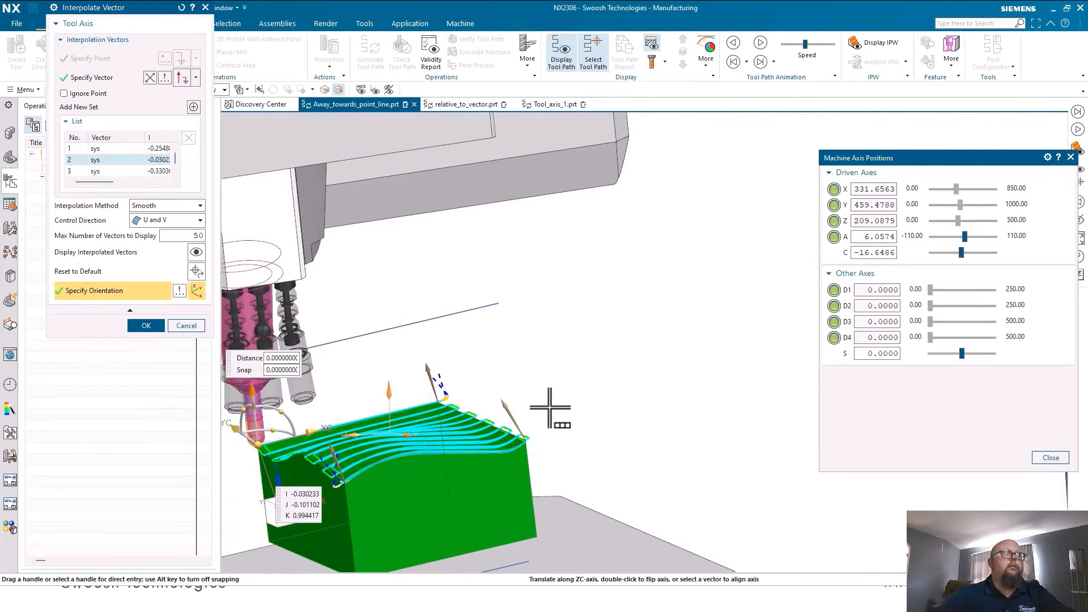
middle_click_drag(550, 408, 552, 408, "shift")
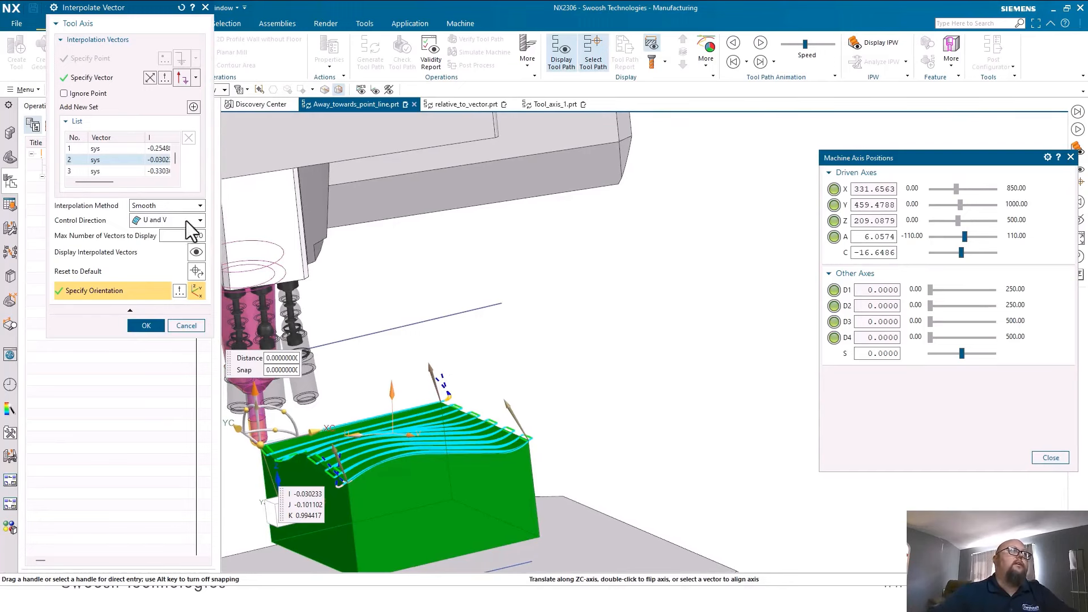
Step: Accept the interpolation vectors with the Smooth interpolation method, and regenerate and accept the VASD_INTERPOLATE operation
left_click(198, 206)
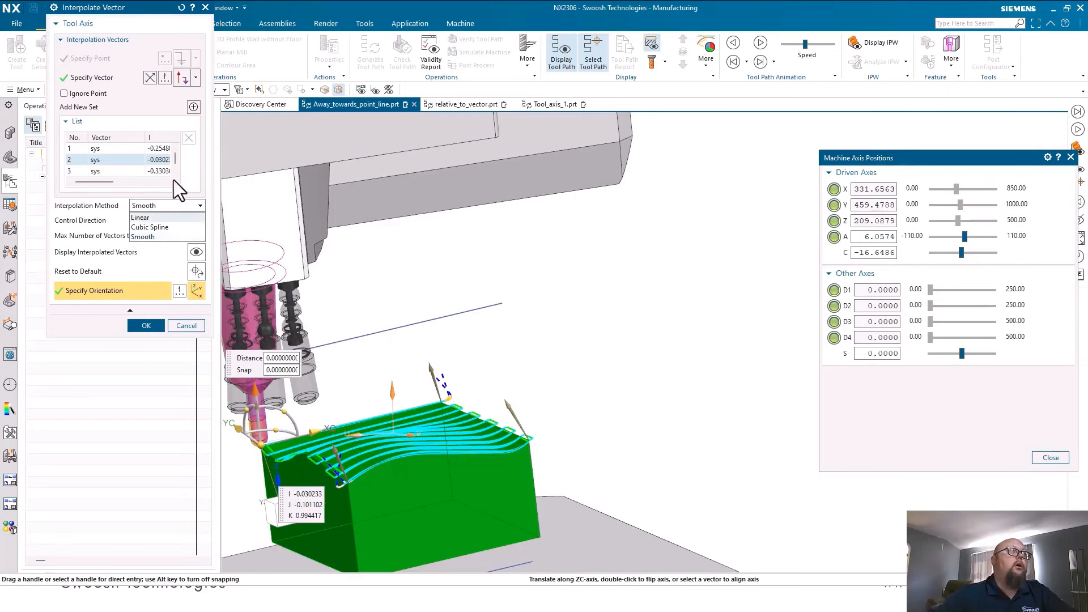
left_click(148, 237)
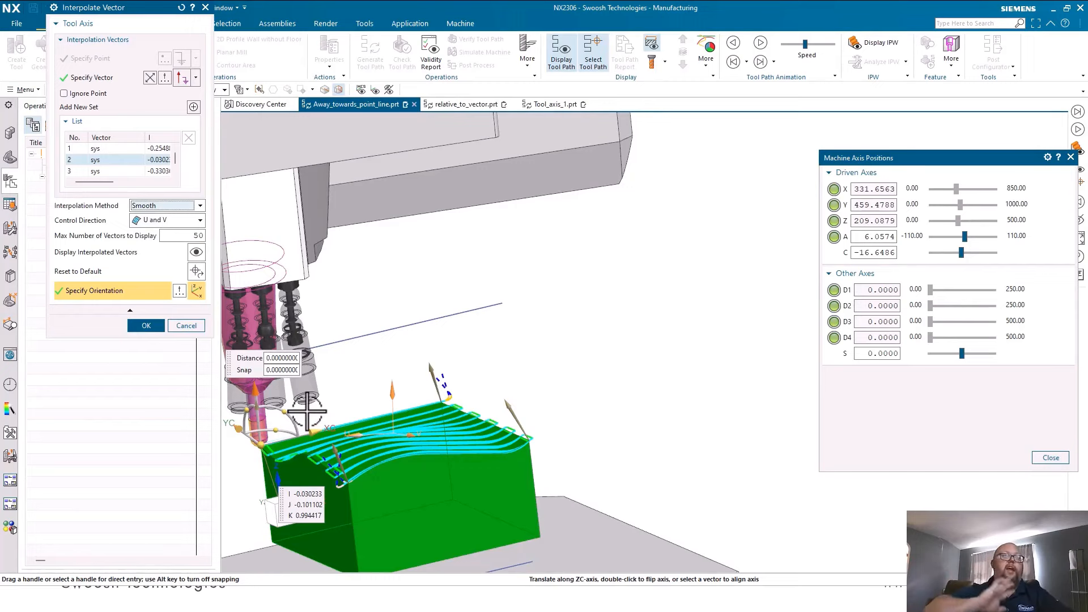
left_click(146, 327)
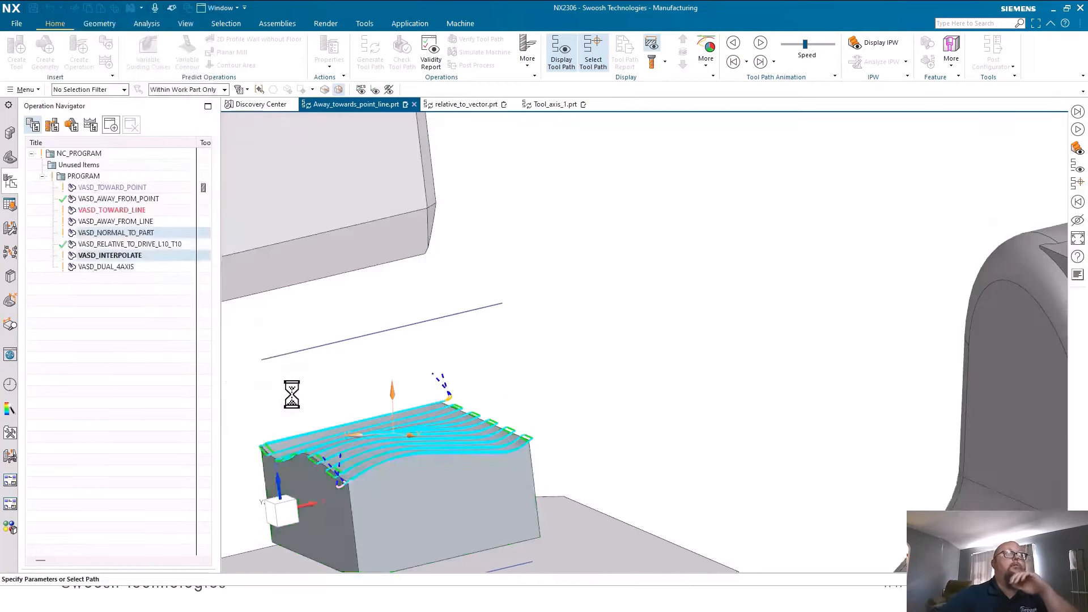
left_click(185, 320)
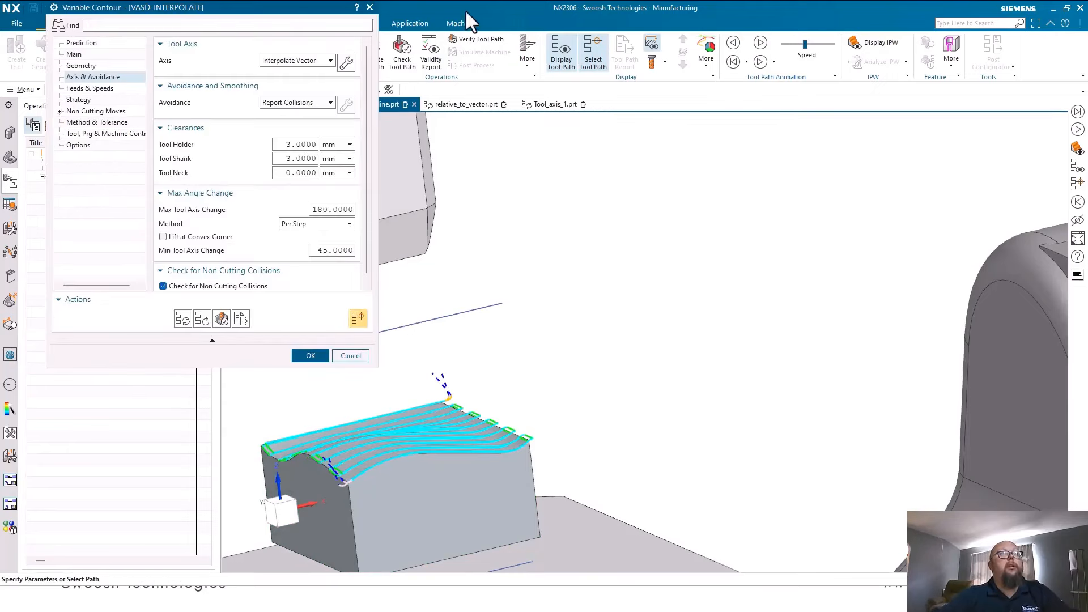
left_click(304, 352)
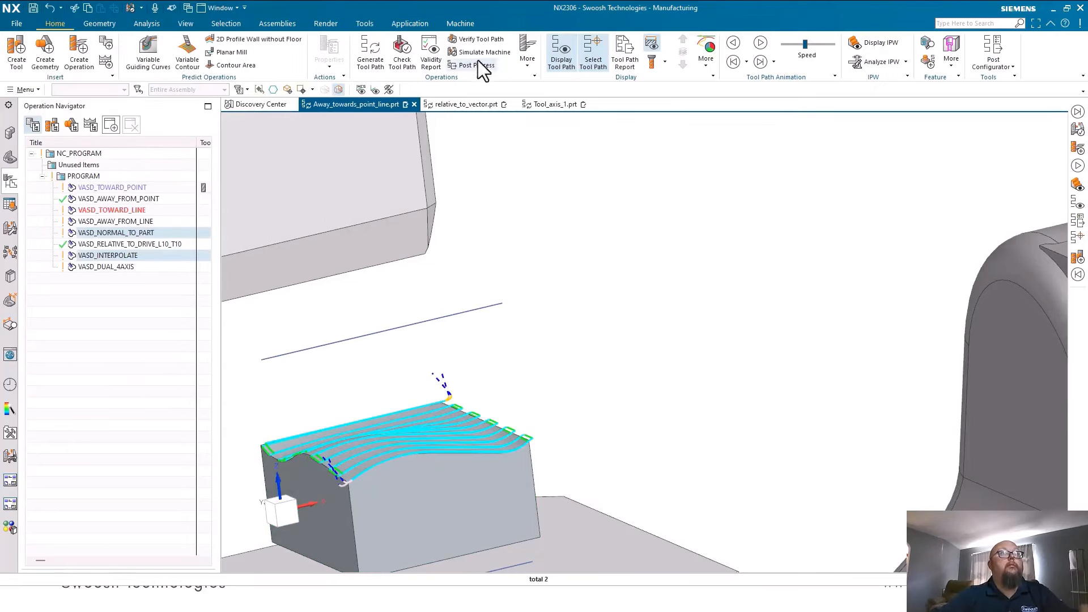
Step: Open the machine simulation and load the machine code for only VASD_INTERPOLATE
left_click(481, 52)
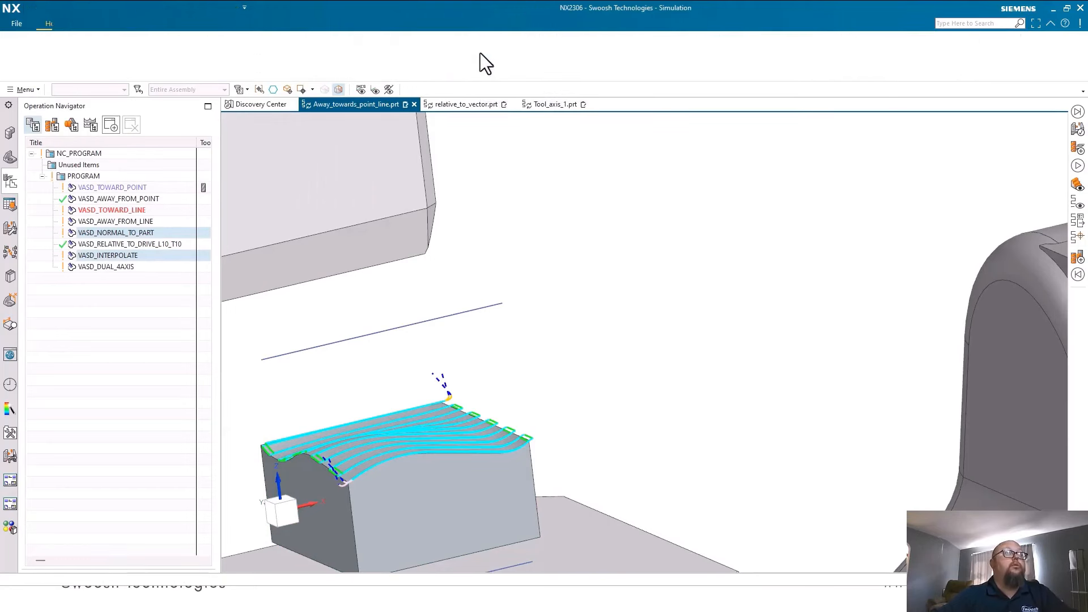
left_click(544, 312)
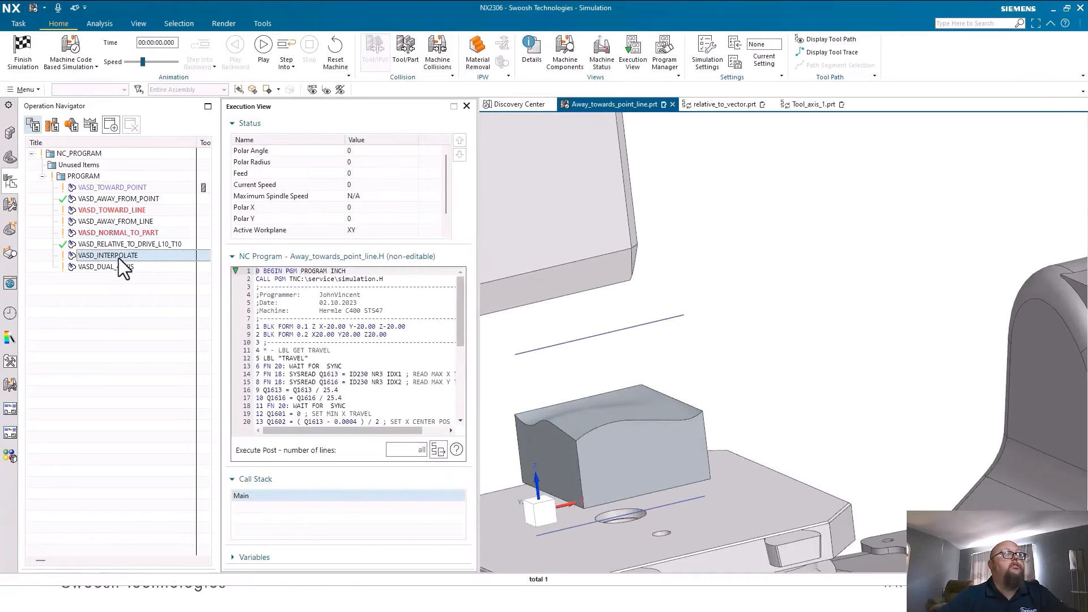
left_click(68, 54)
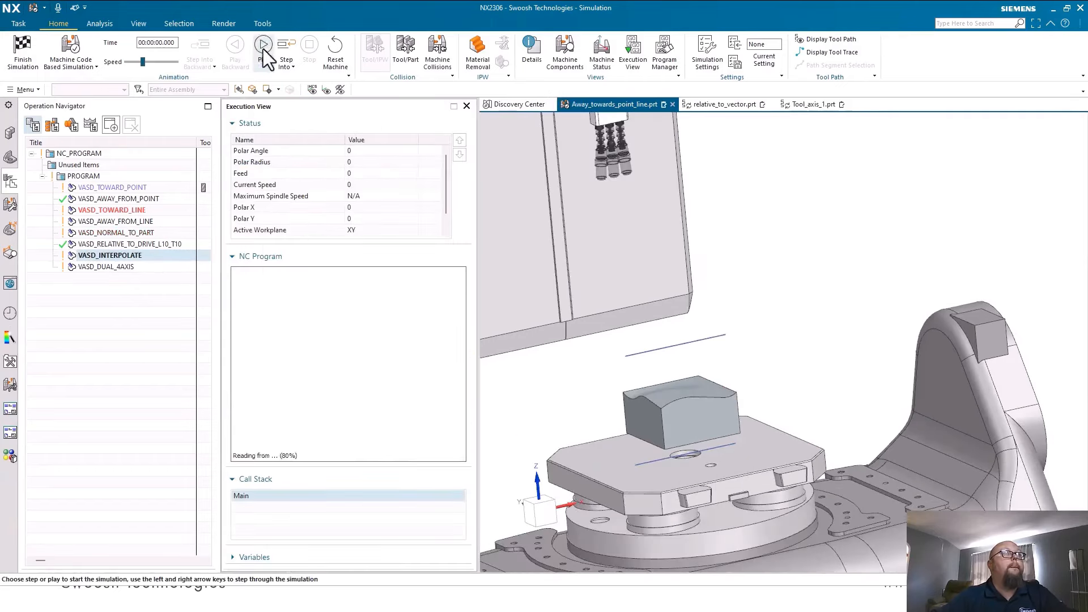
Step: Play the machine code simulation of VASD_INTERPOLATE, watching the tool motion over the part, and finish the simulation
left_click(264, 50)
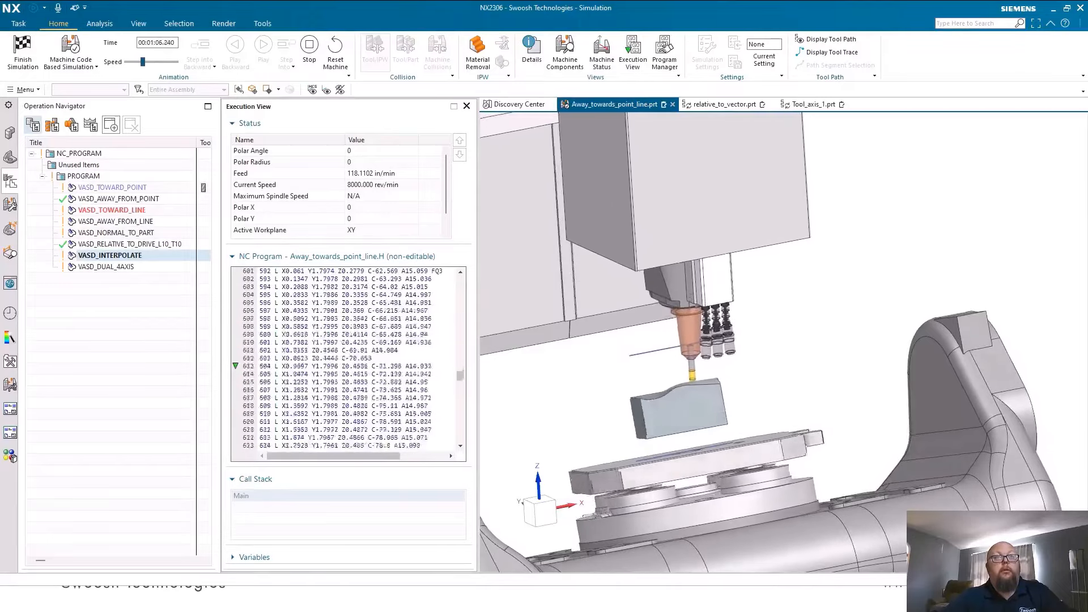
middle_click_drag(989, 508, 1077, 510)
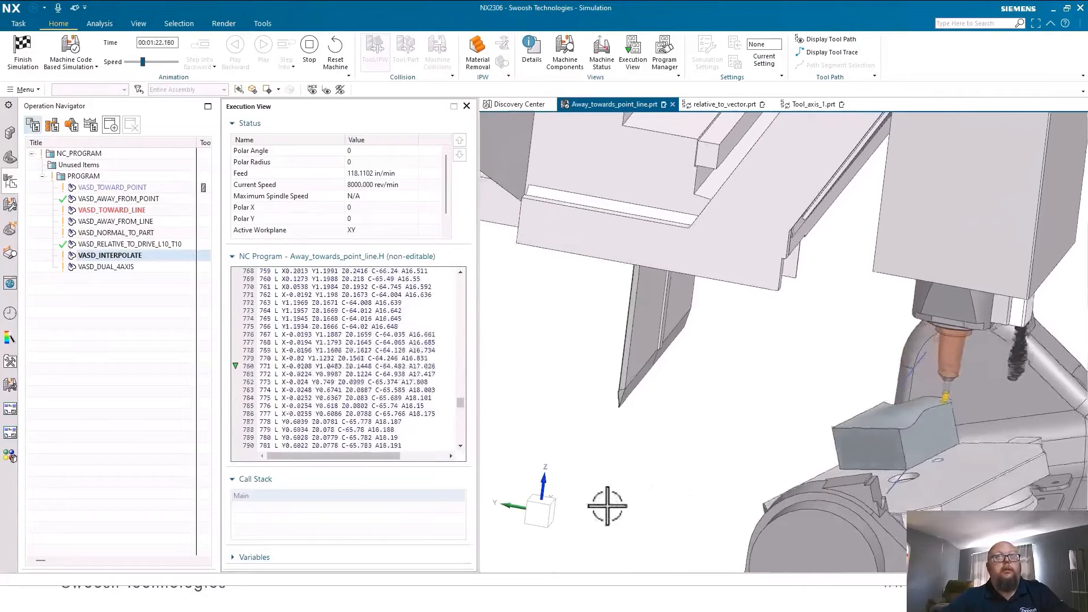
middle_click_drag(607, 505, 511, 428)
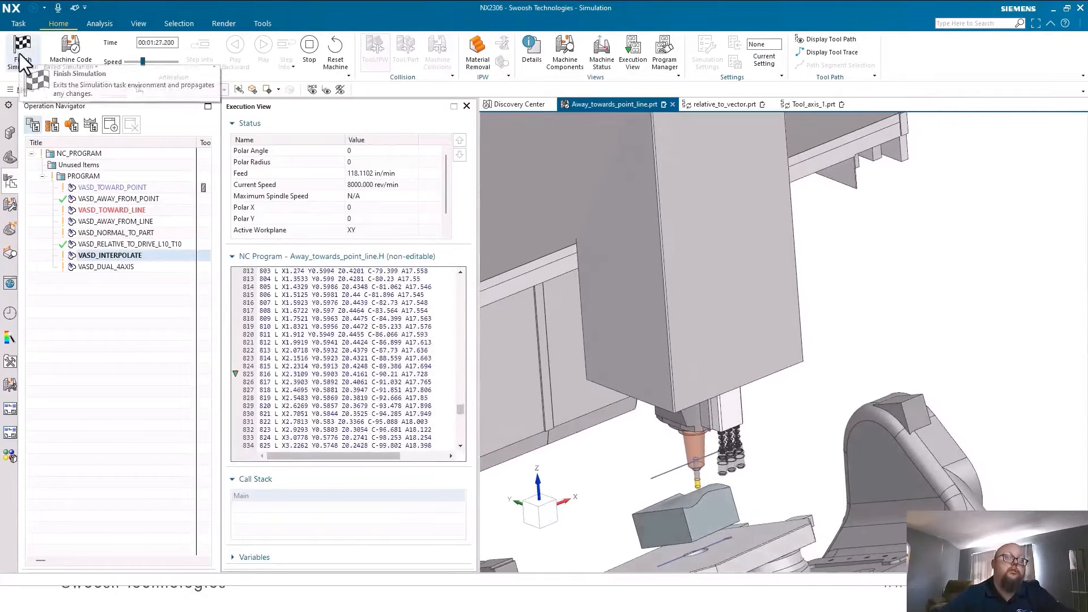
left_click(20, 53)
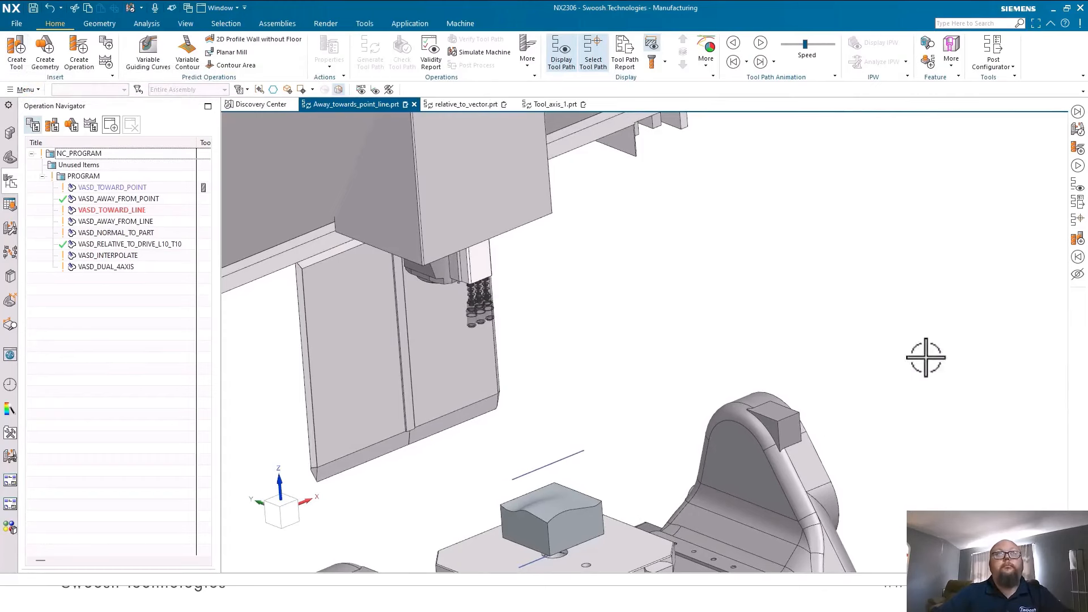
Step: Switch to the Tool_axis_1.prt part and examine its pockets
left_click(526, 107)
middle_click_drag(638, 335, 440, 444)
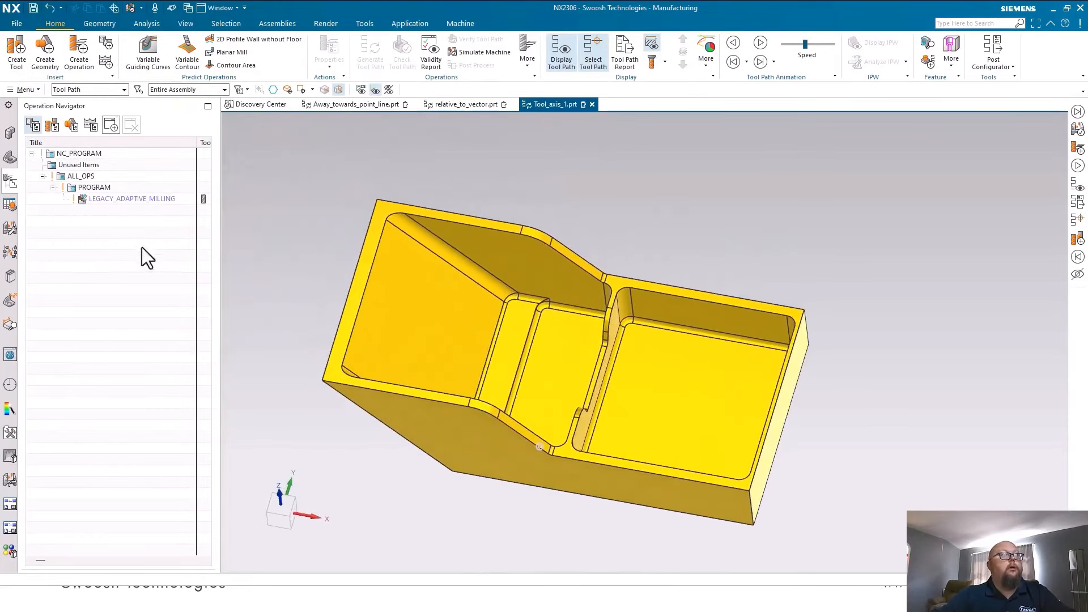
middle_click_drag(258, 238, 231, 320)
mouse_move(567, 340)
middle_mouse_down()
mouse_move(614, 372)
mouse_move(593, 393)
mouse_move(505, 413)
mouse_move(584, 461)
mouse_move(581, 333)
middle_mouse_up()
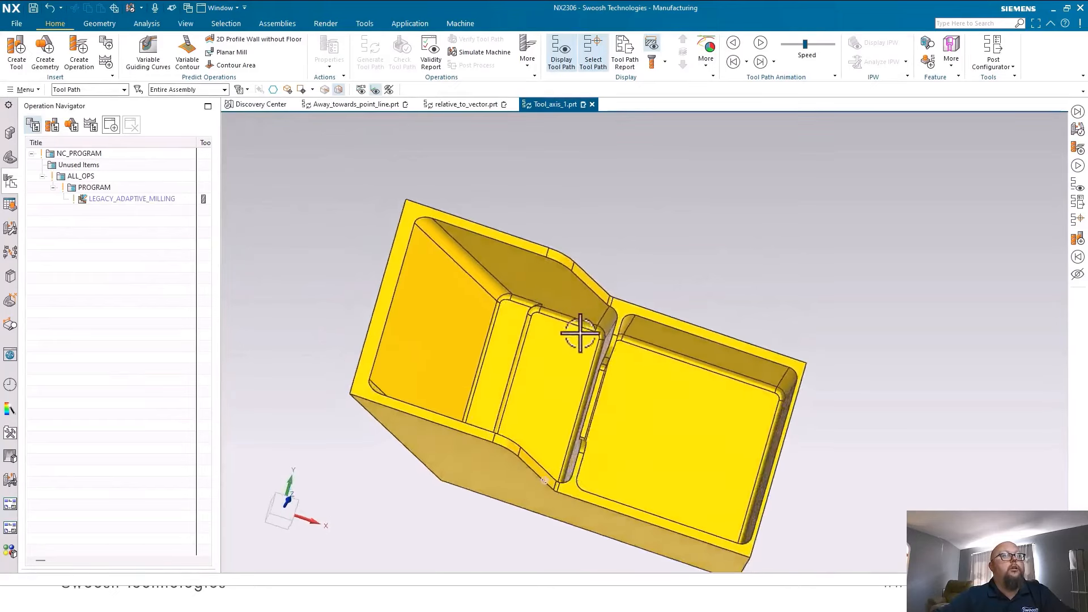
scroll(582, 329, "up", 4)
middle_click_drag(515, 387, 531, 437)
scroll(562, 422, "down", 3)
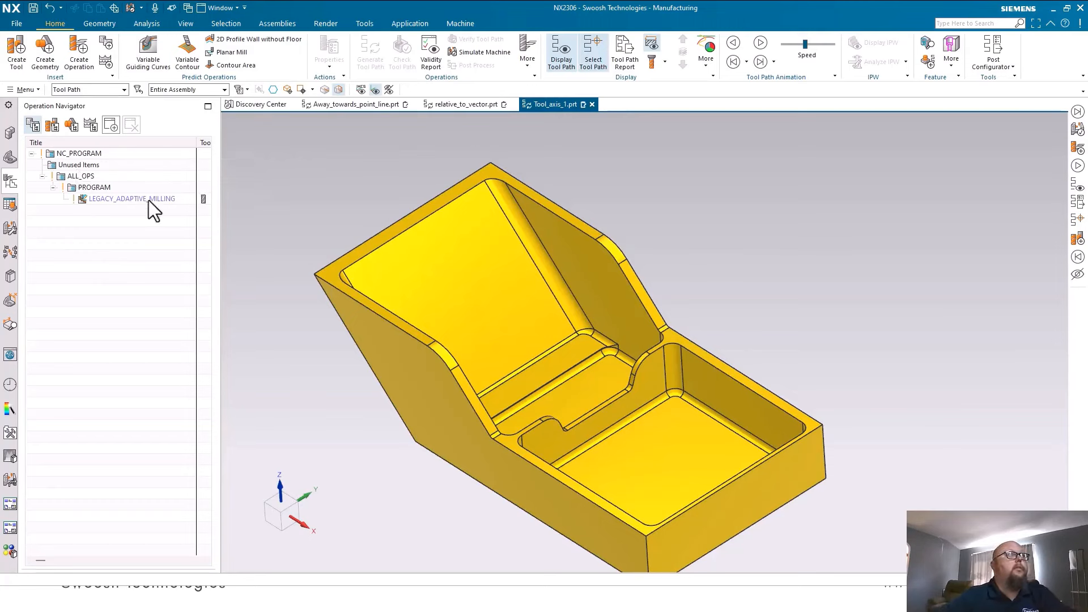
Step: Create a mill_multi-axis VARIABLE_AXIS_GUIDING_CURVES operation in PROGRAM, with its geometry set to NONE
left_click(79, 54)
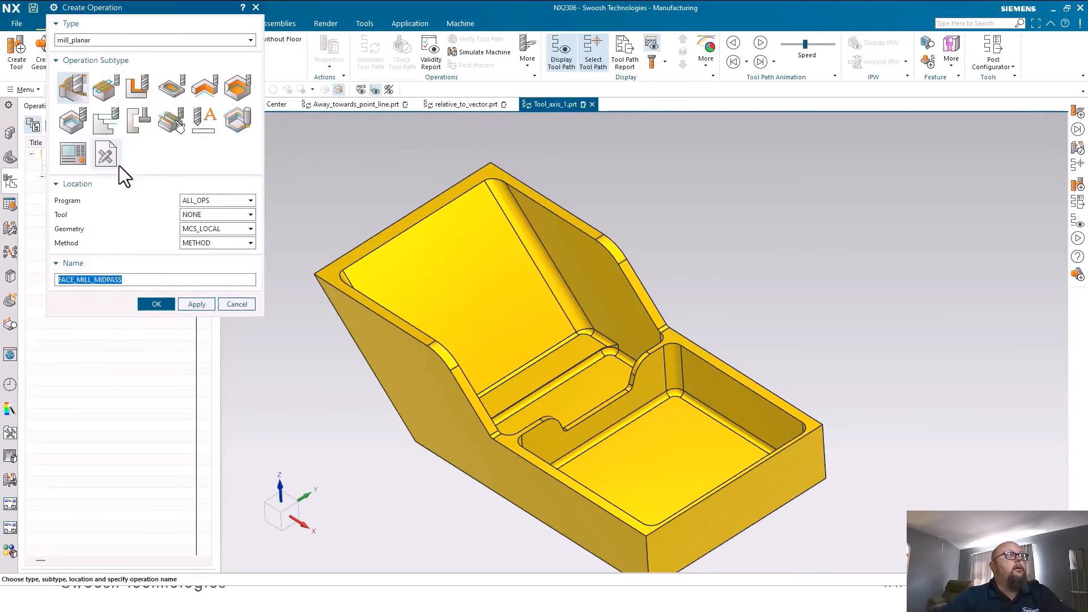
left_click(182, 42)
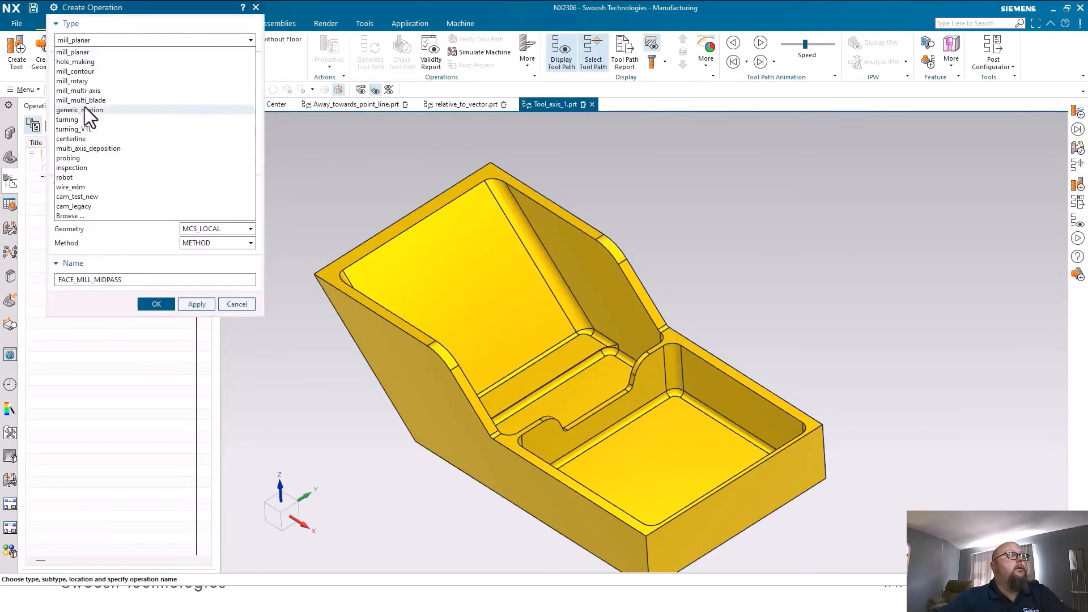
left_click(89, 91)
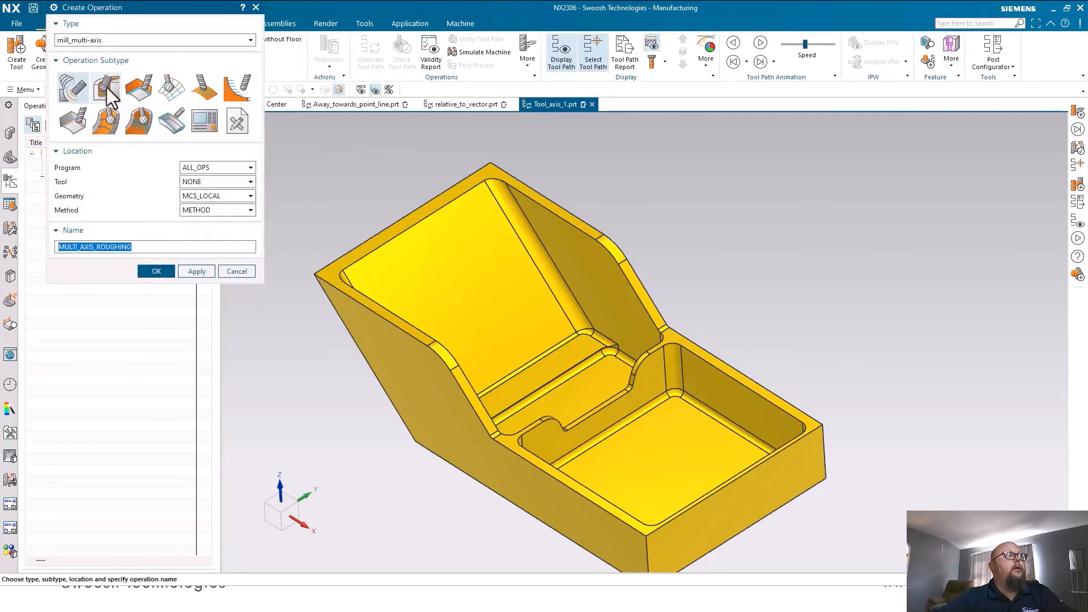
left_click(107, 87)
left_click(207, 152)
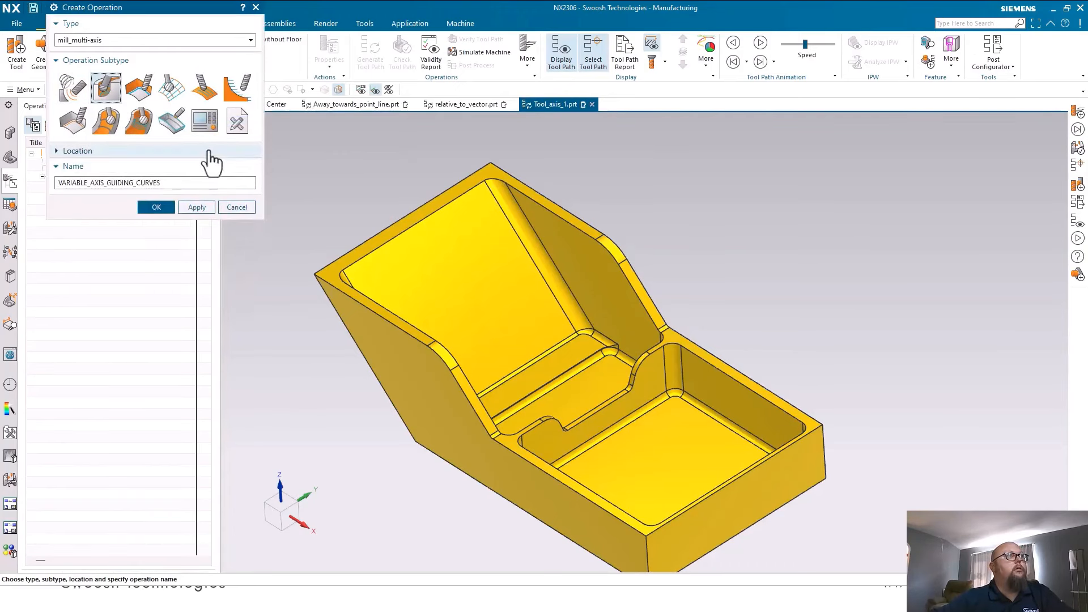
left_click(208, 154)
left_click(208, 170)
left_click(222, 208)
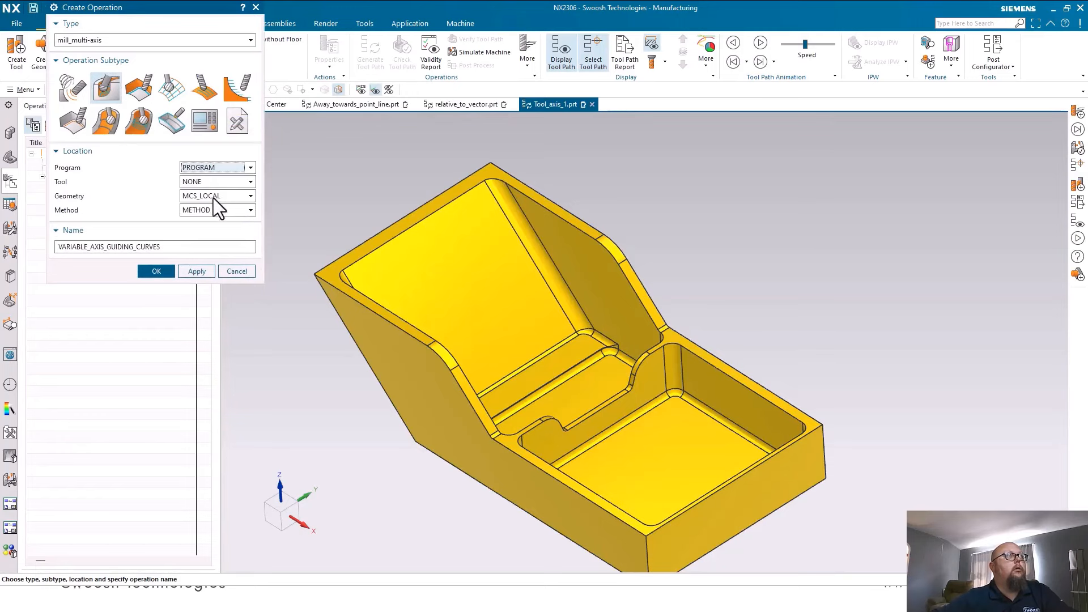
left_click(213, 199)
left_click(194, 372)
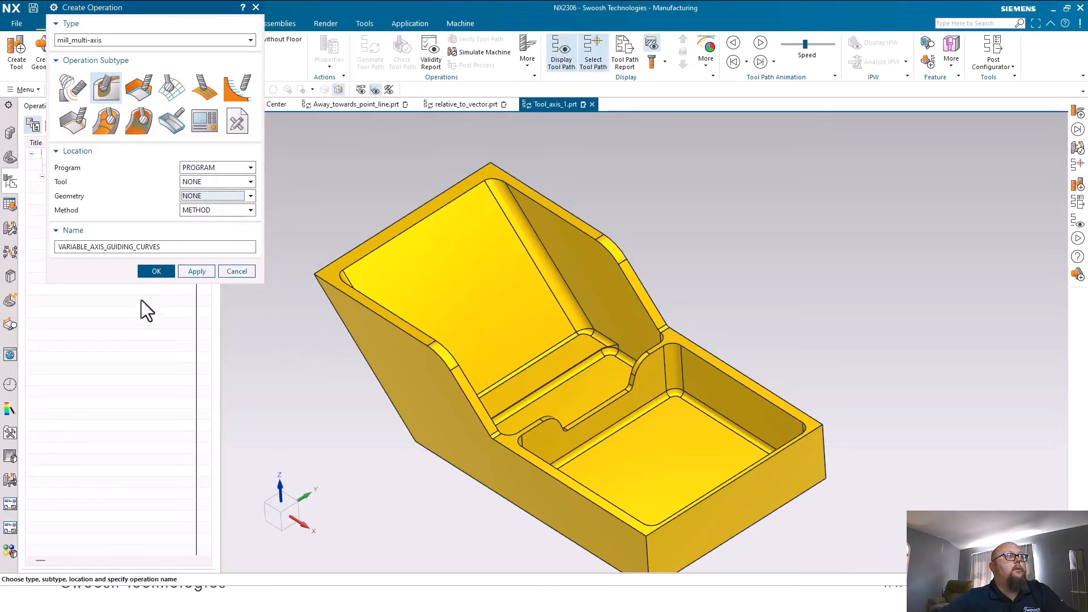
left_click(155, 271)
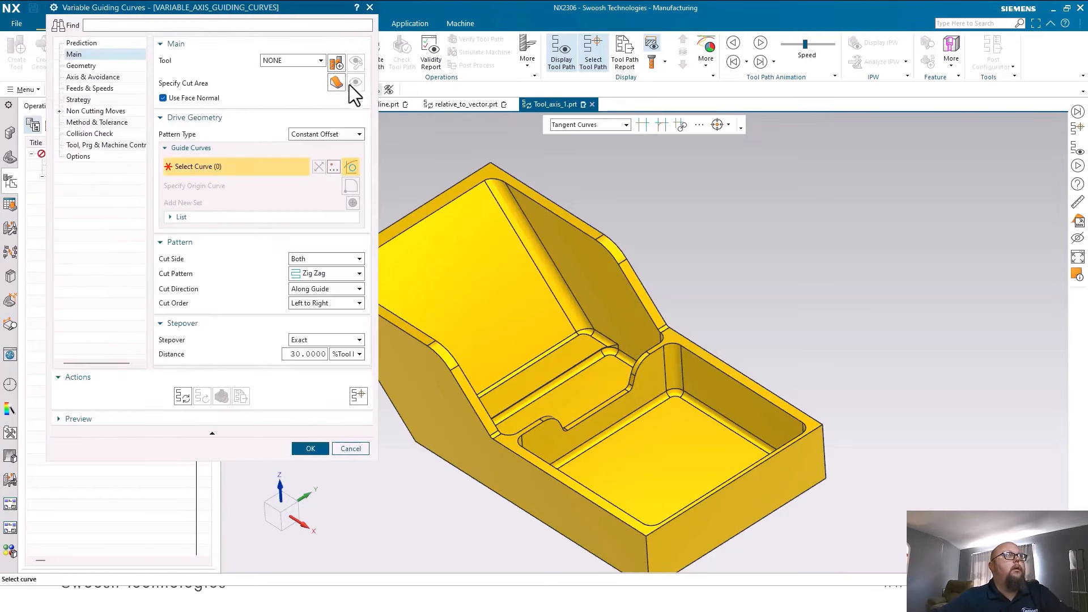
Step: Start a new tool for the operation and measure the floor fillet's radius in the middle pocket
left_click(335, 62)
left_click_drag(107, 5, 128, 149)
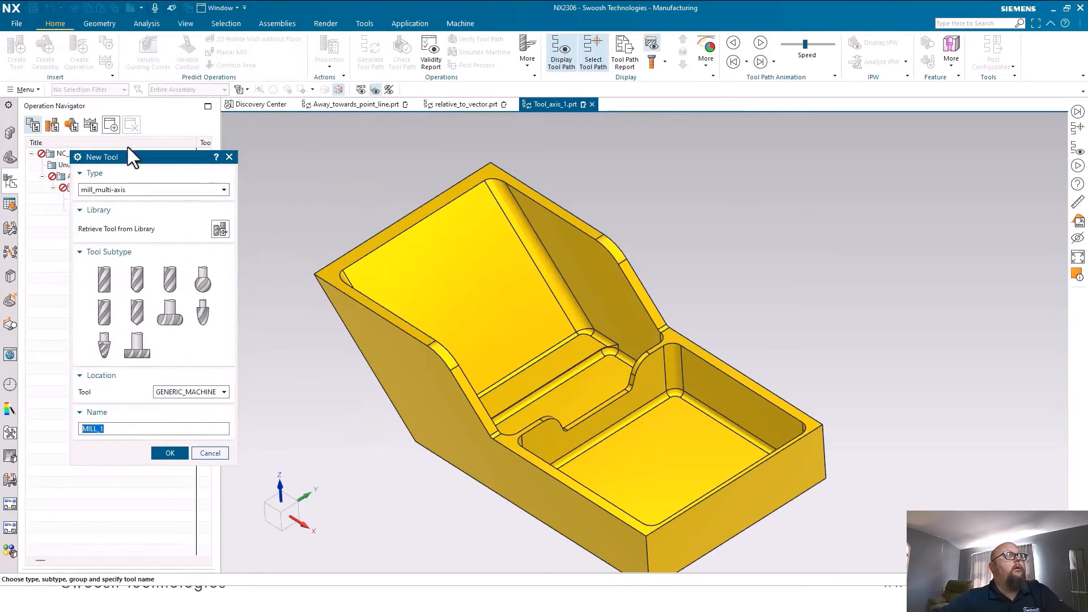
left_click(146, 24)
left_click(20, 51)
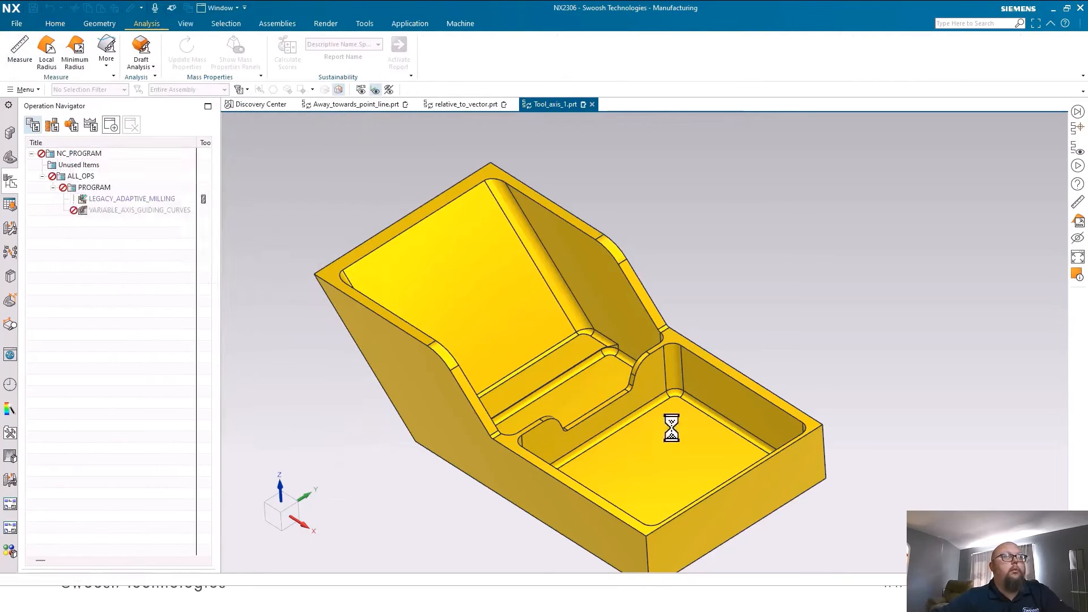
scroll(626, 356, "up", 5)
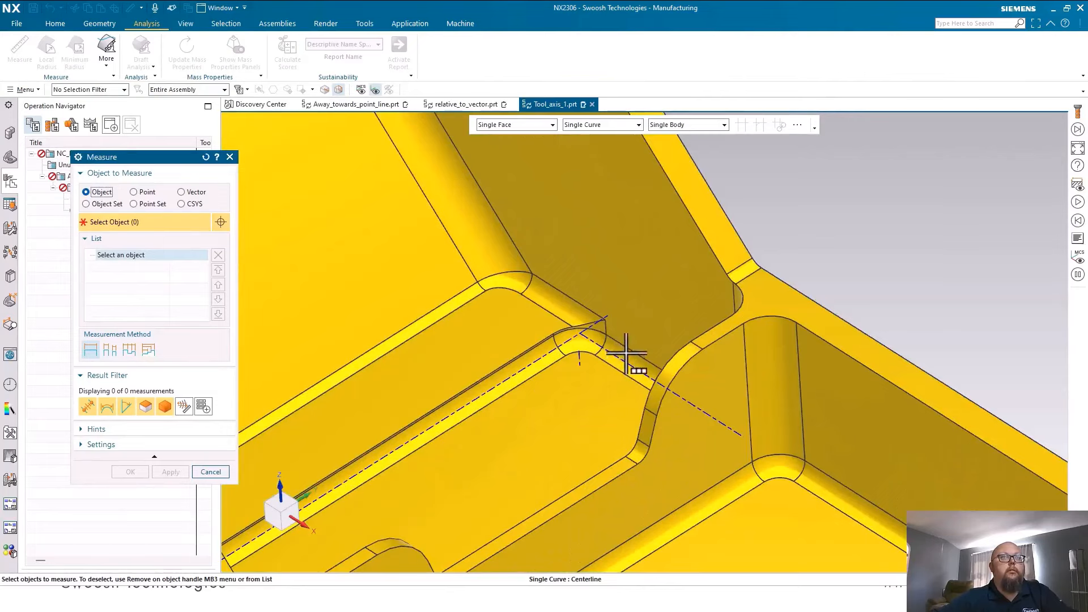
scroll(619, 362, "up", 3)
left_click(617, 352)
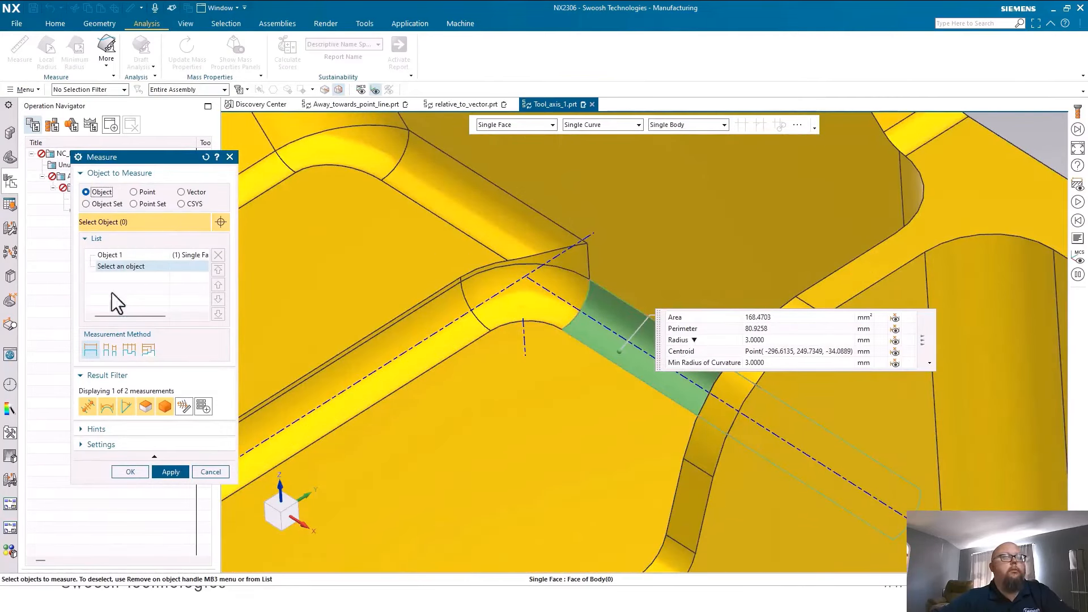
left_click(230, 157)
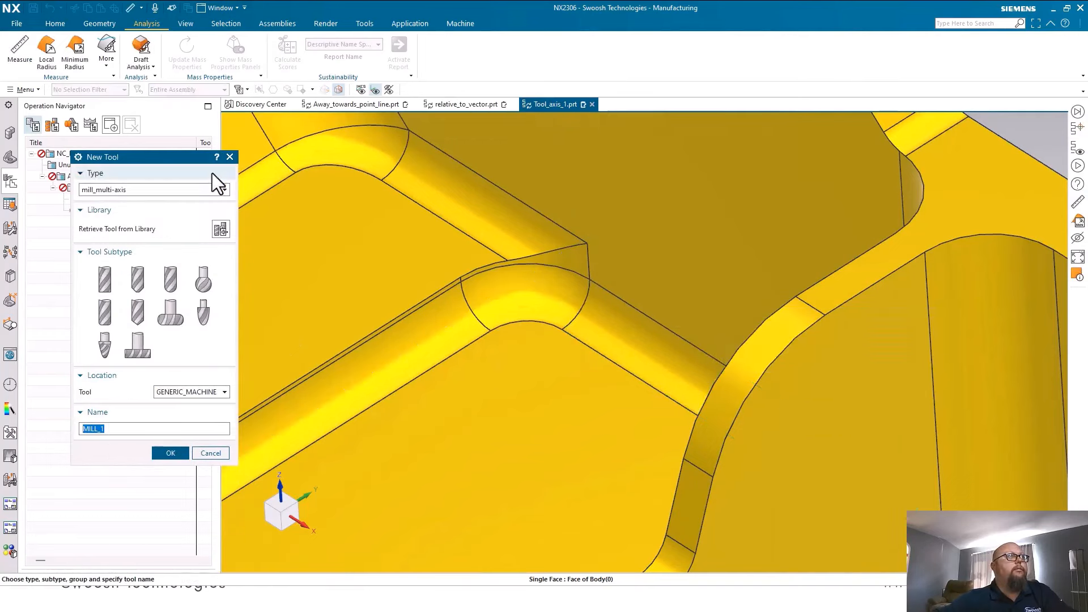
Step: Retrieve the 5 mm non-indexable ball mill ugt0203_060 from the tool library
left_click(225, 229)
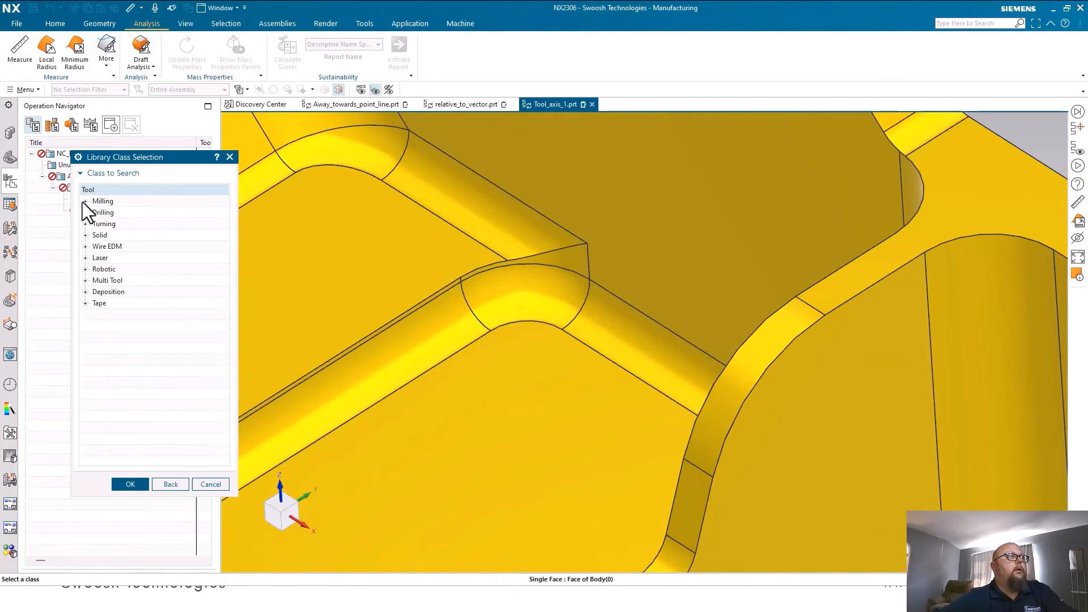
left_click(85, 201)
double_click(113, 235)
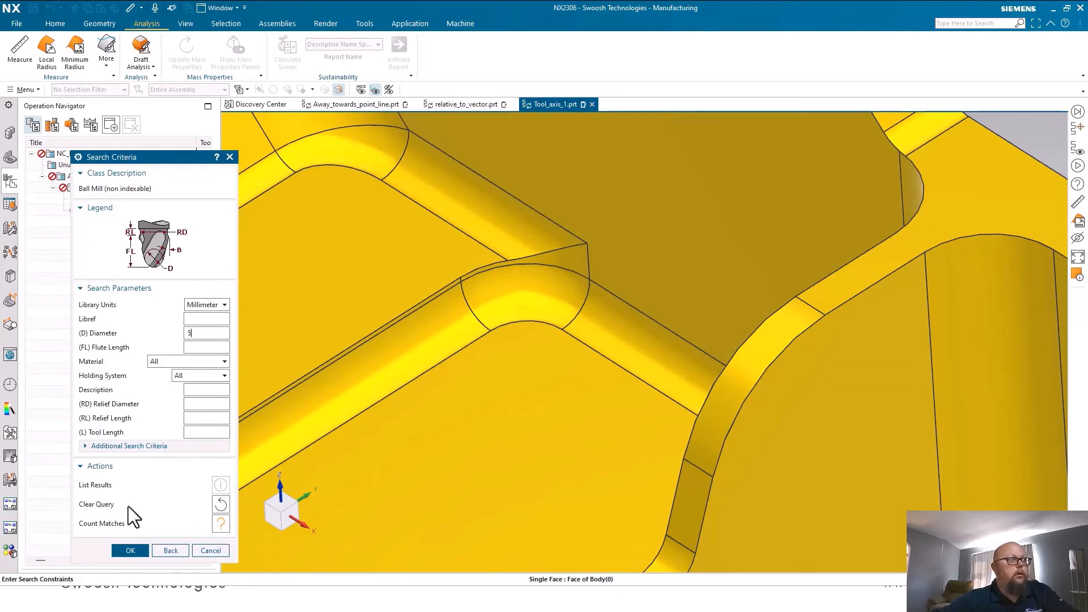
left_click(132, 549)
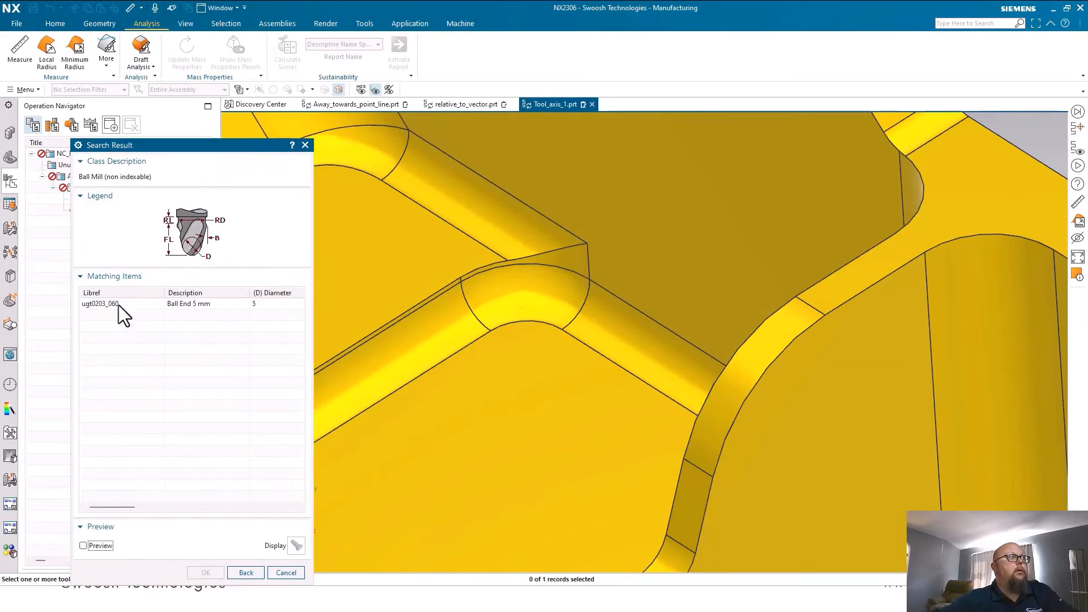
double_click(118, 305)
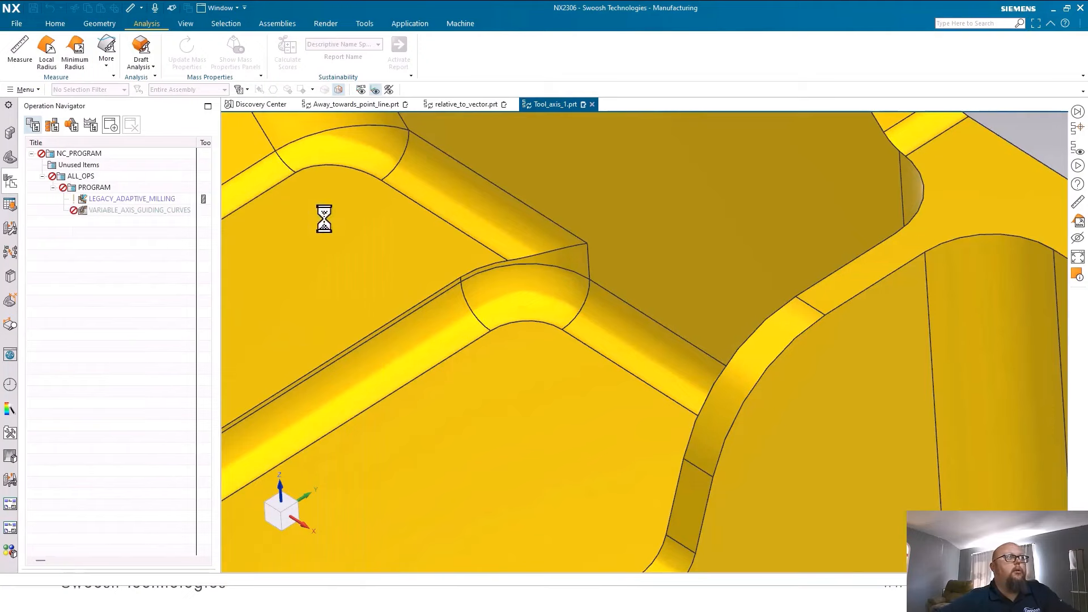
Step: Specify the eight fillet faces around the middle pocket's floor as the cut area
left_click(360, 210)
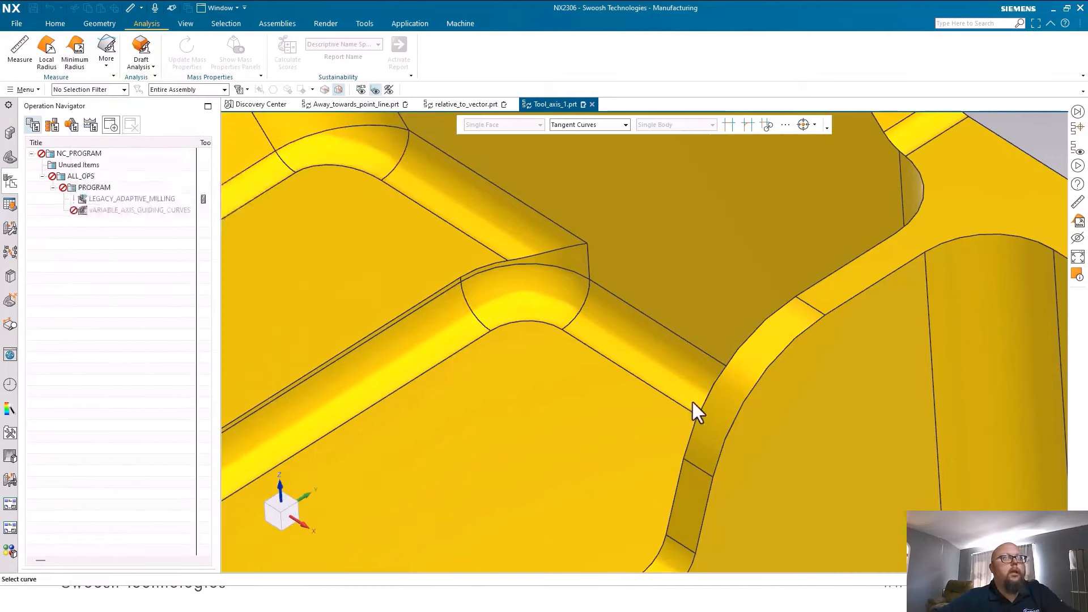
left_click(585, 327)
left_click(539, 308)
left_click(462, 325)
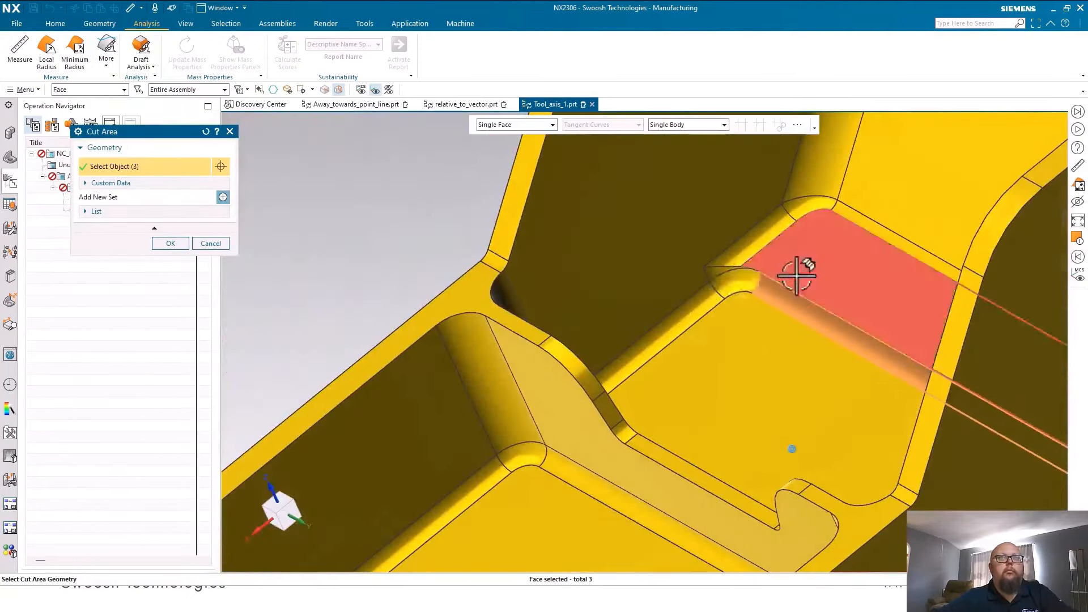
left_click(737, 282)
left_click(711, 299)
left_click(429, 383)
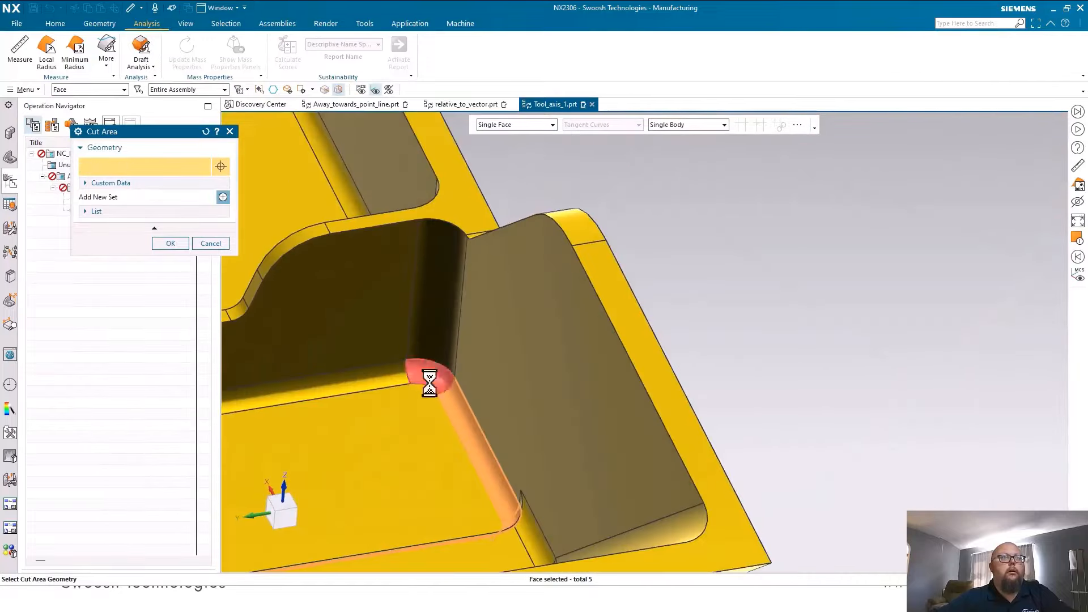
left_click(381, 380)
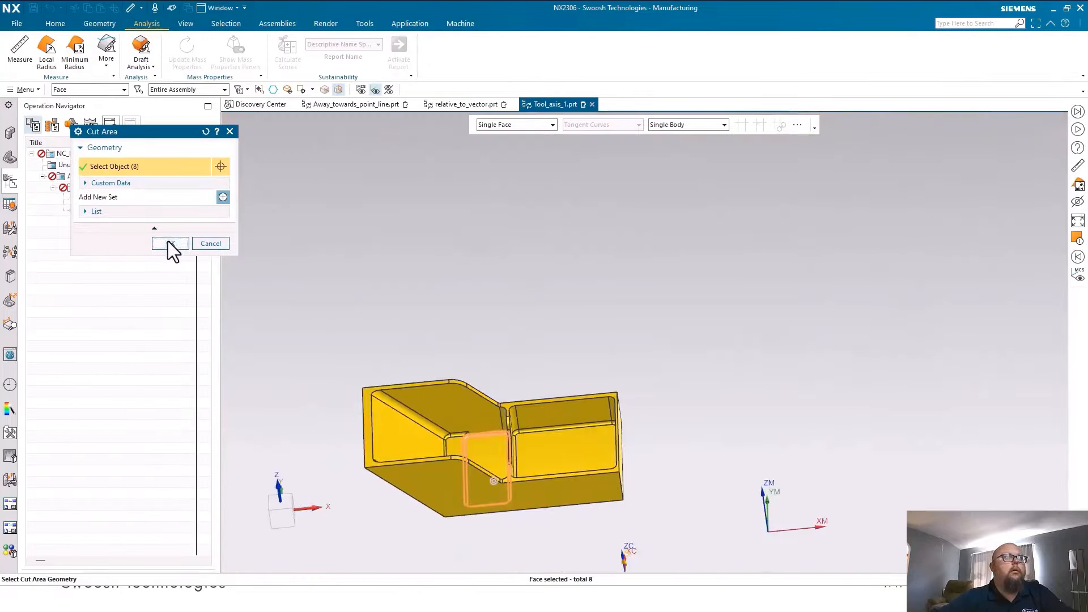
left_click(170, 243)
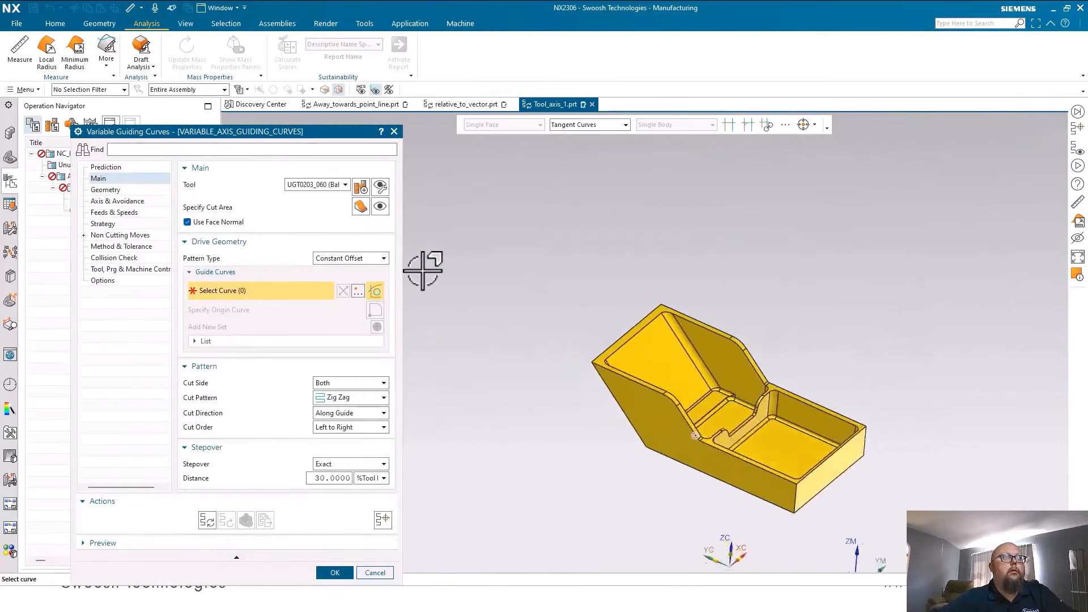
Step: Set the drive pattern type to Morph around Mid Pass with a Helical cut pattern
left_click(359, 258)
mouse_move(347, 307)
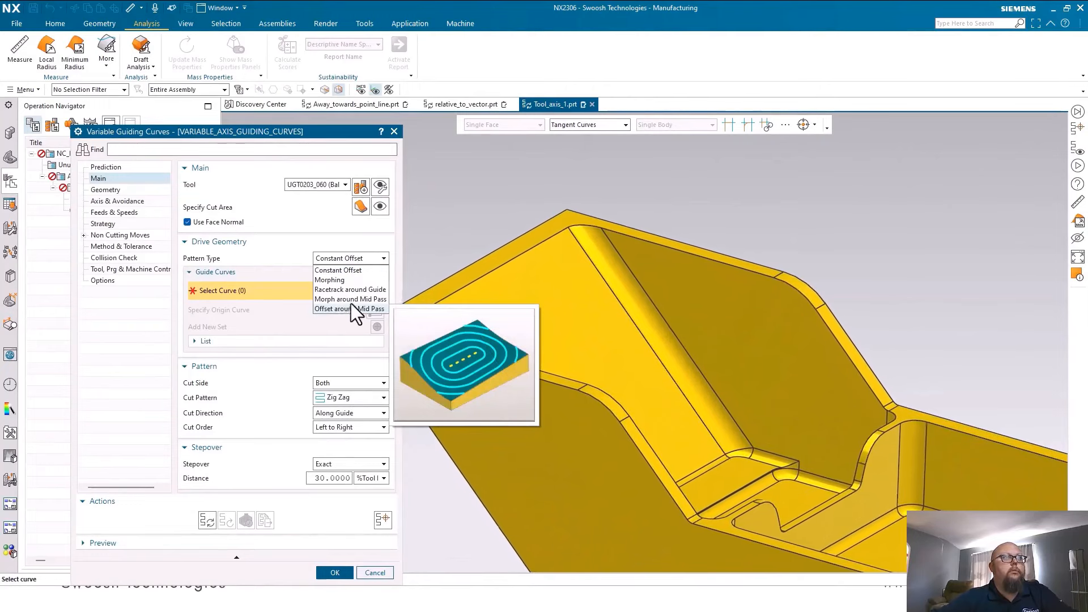
left_click(350, 299)
left_click(350, 295)
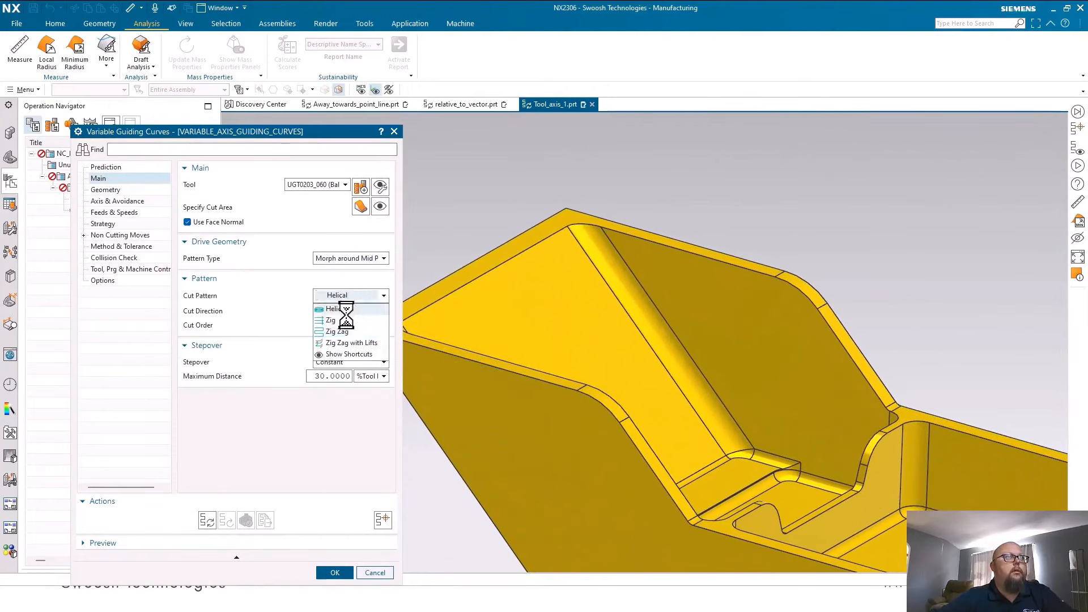
left_click(343, 308)
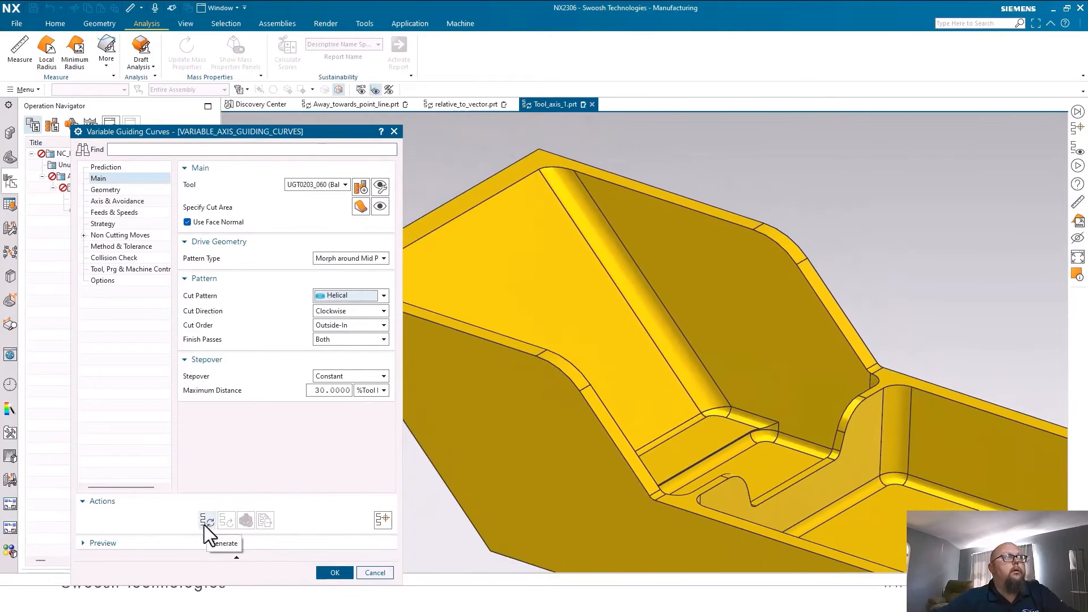
Step: Generate the guiding-curves tool path and accept the operation
left_click(207, 521)
left_click(126, 201)
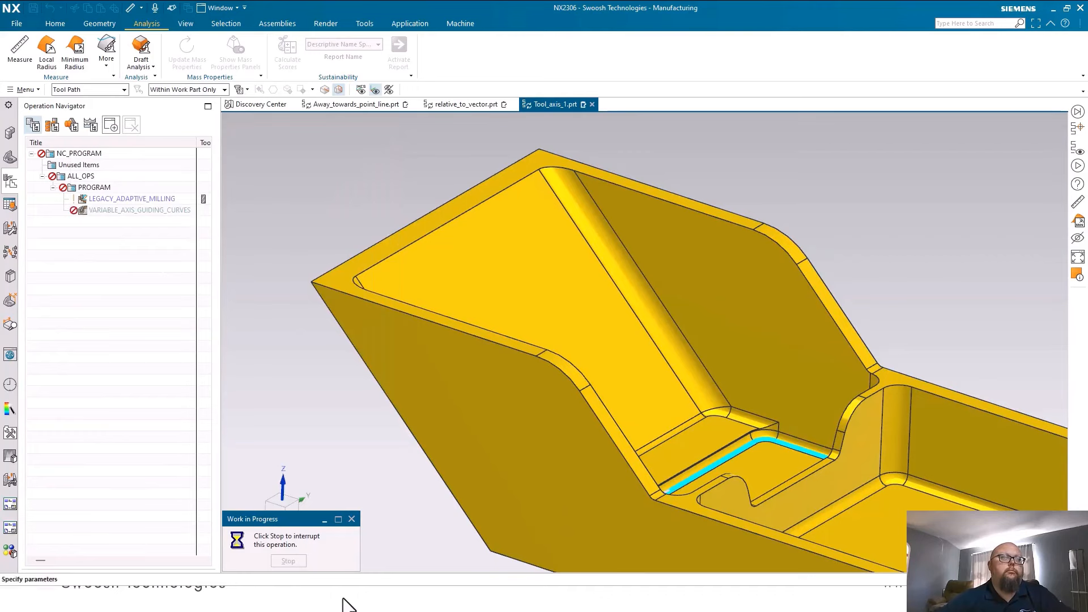
left_click(324, 573)
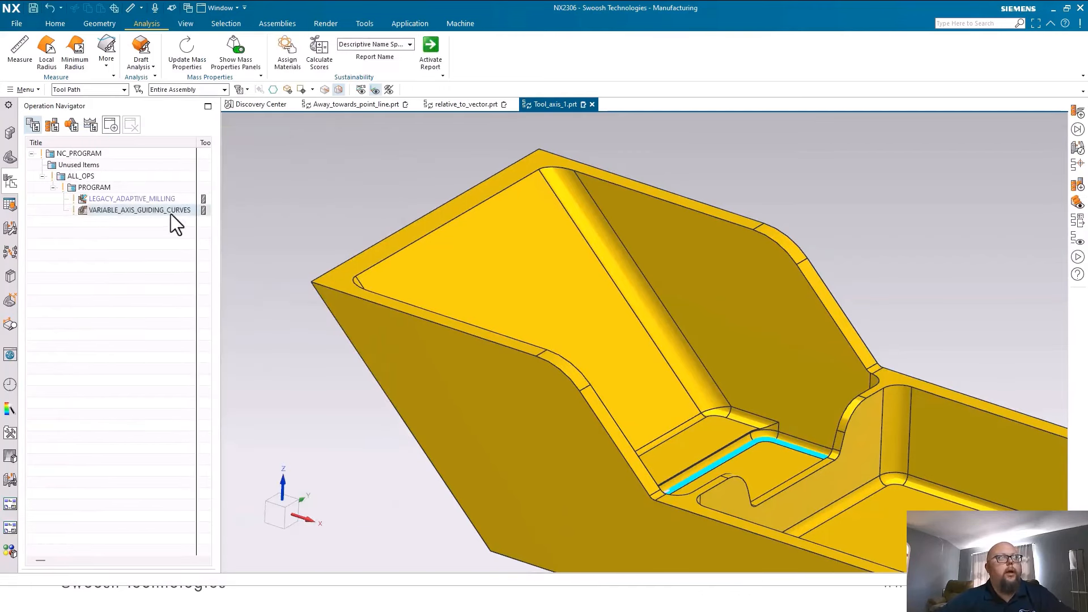
Step: Play back the VARIABLE_AXIS_GUIDING_CURVES tool path at a reduced animation speed to examine the tool tilt along the pocket fillets
left_click(147, 211)
left_click(59, 25)
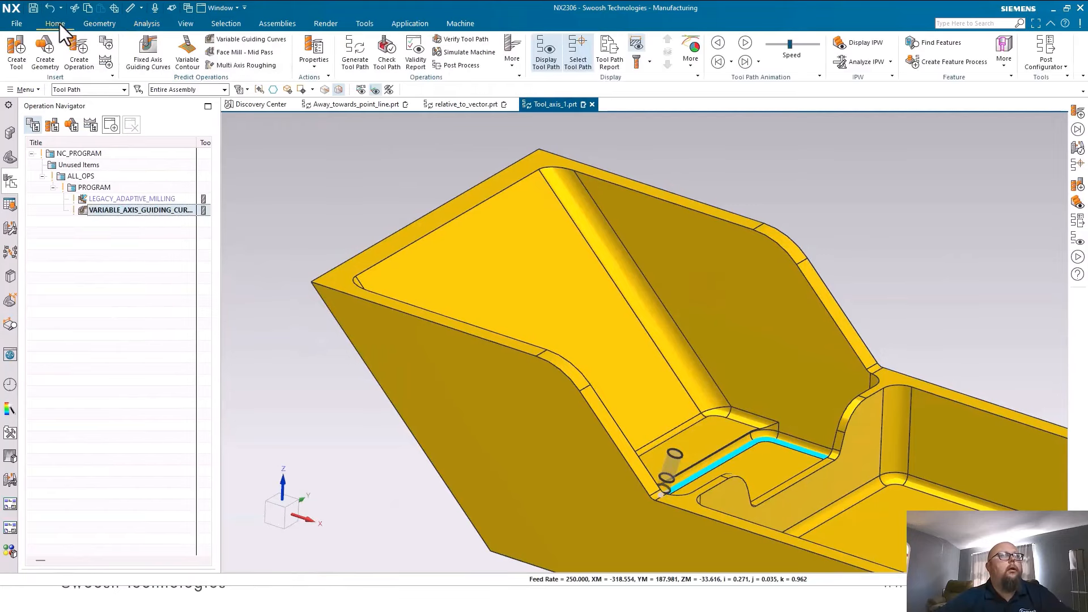
middle_click_drag(680, 170, 768, 164)
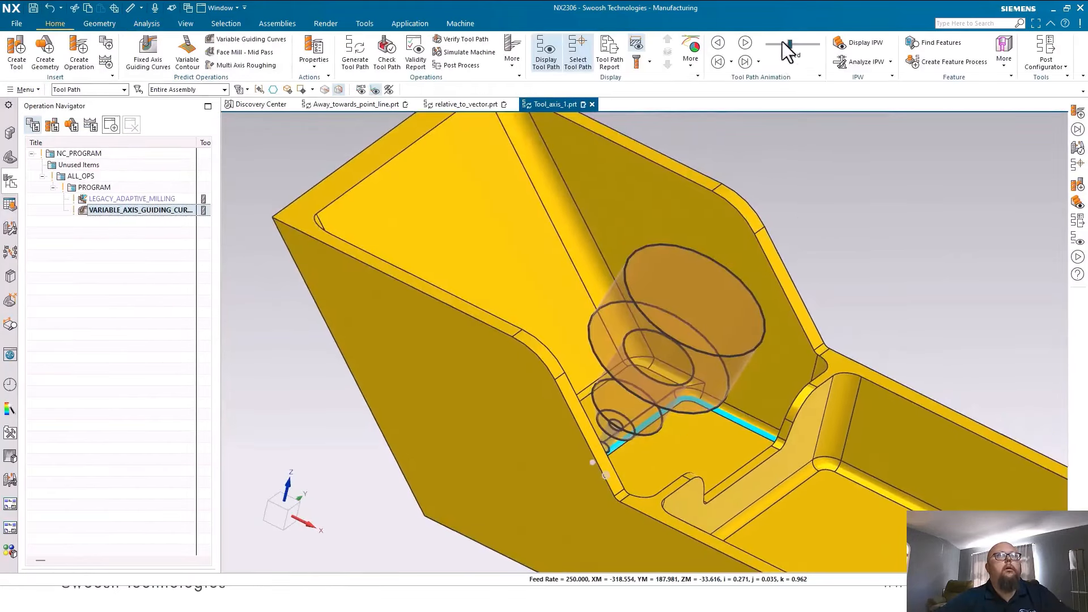
left_click_drag(788, 44, 779, 44)
left_click(746, 43)
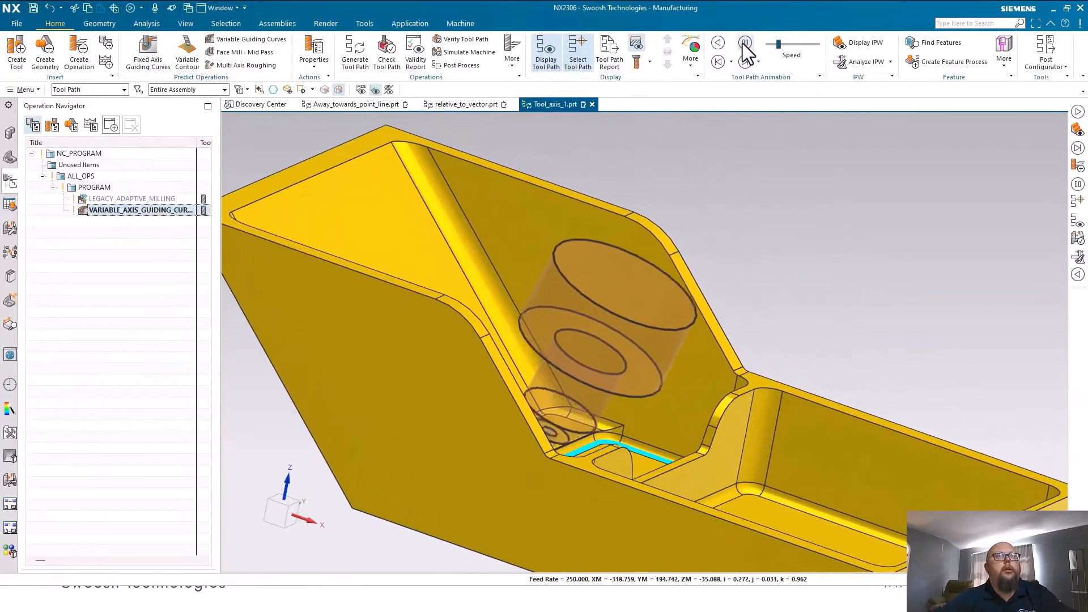
middle_click_drag(961, 285, 848, 297)
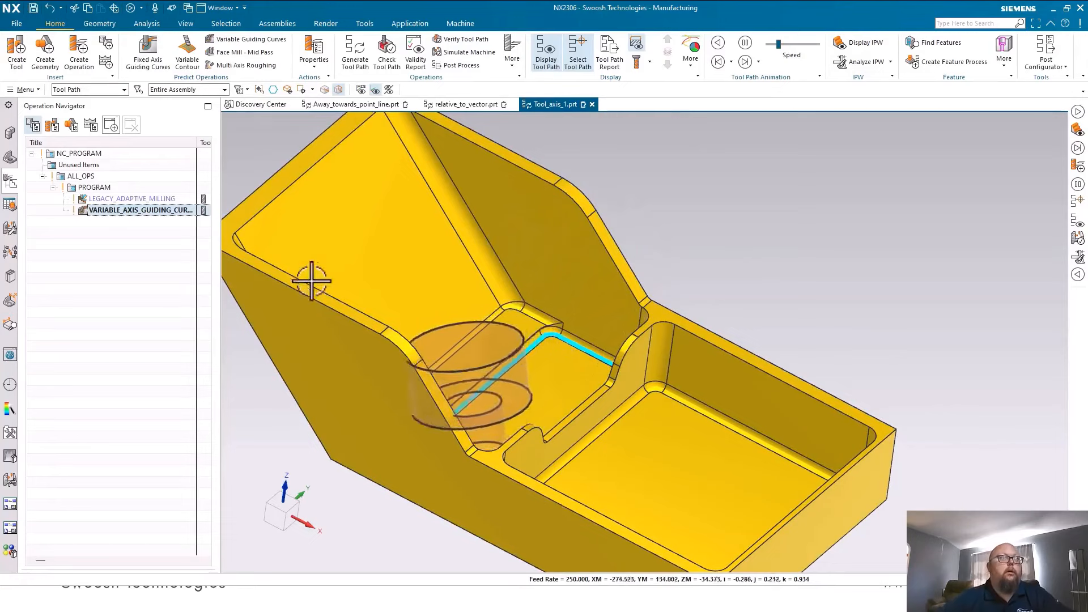
left_click(166, 290)
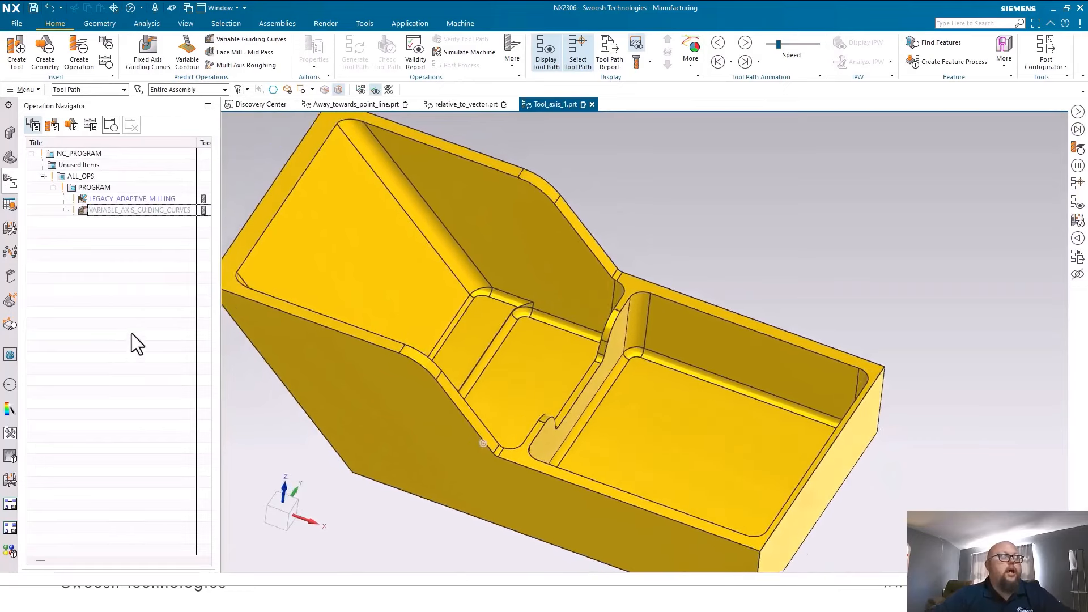
Step: Set collision avoidance of VARIABLE_AXIS_GUIDING_CURVES to Tilt/Retract with the default smoothing controls, regenerate the tool path and accept the operation
left_click(135, 210)
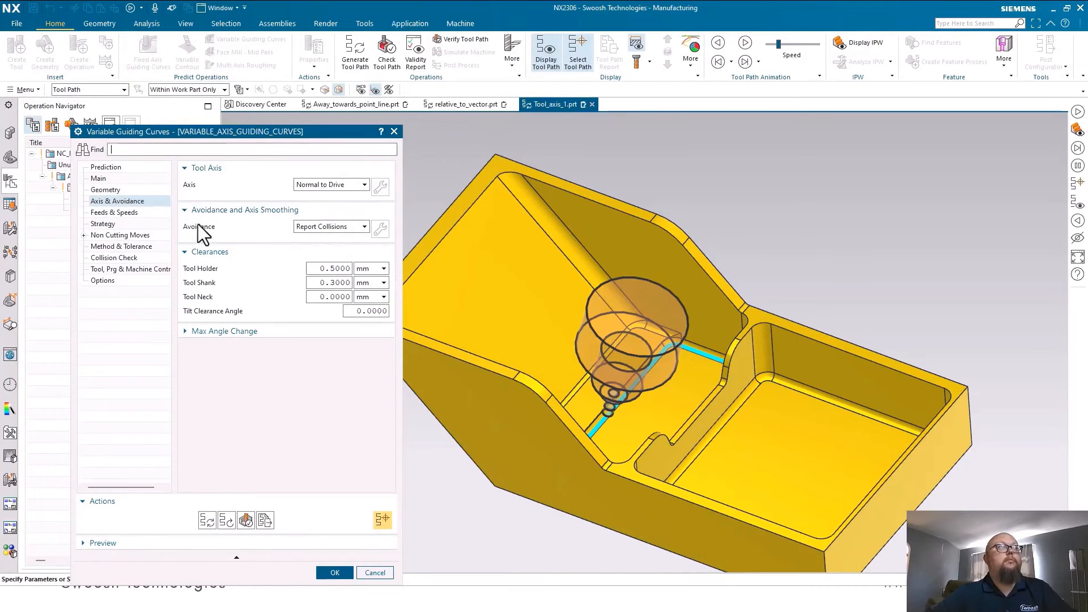
left_click(316, 229)
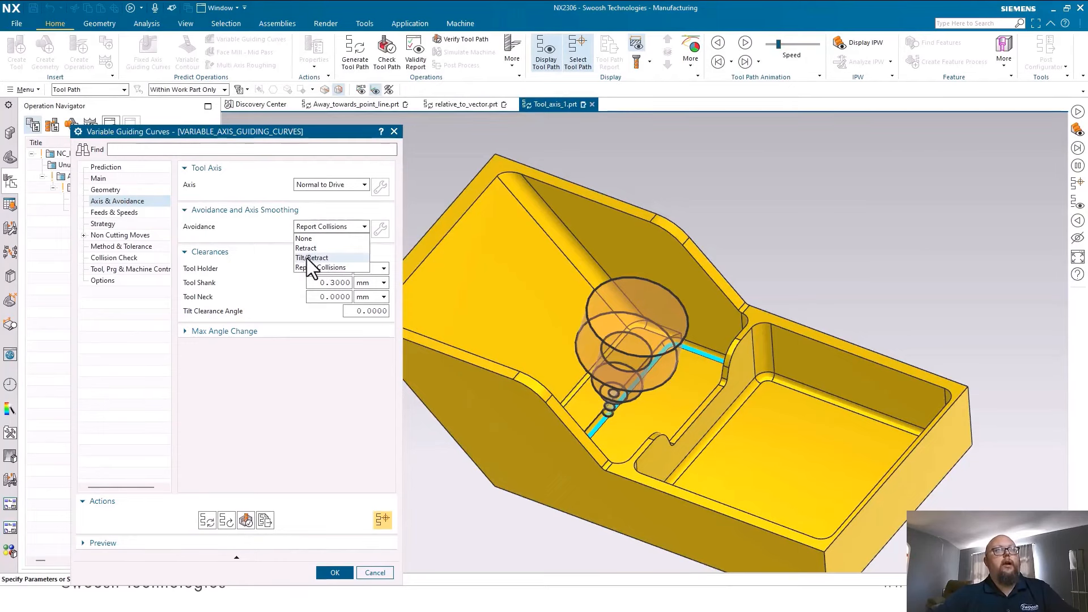
left_click(311, 257)
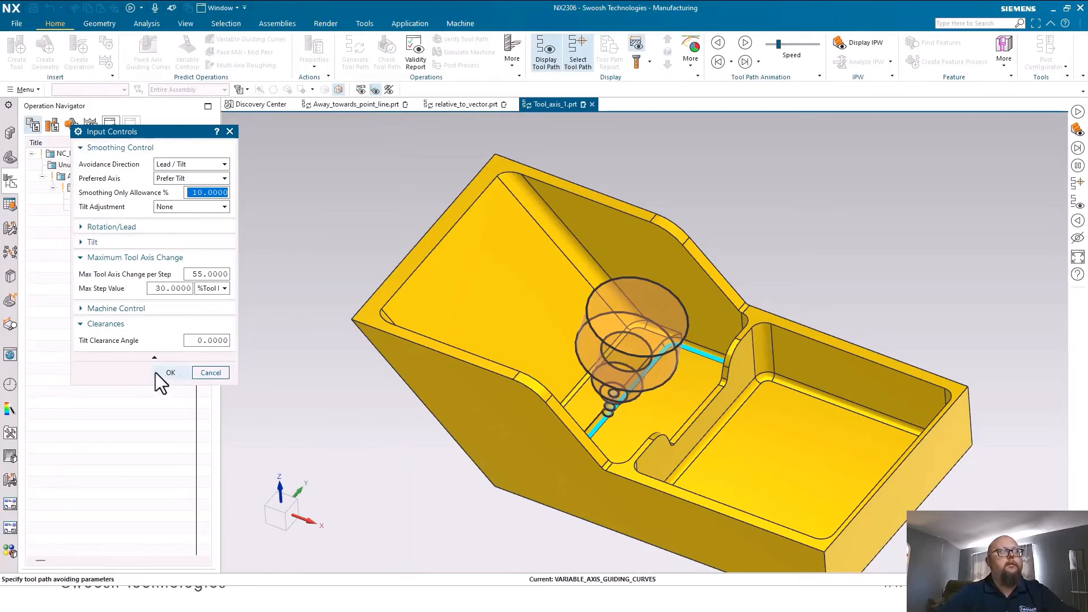
left_click(171, 372)
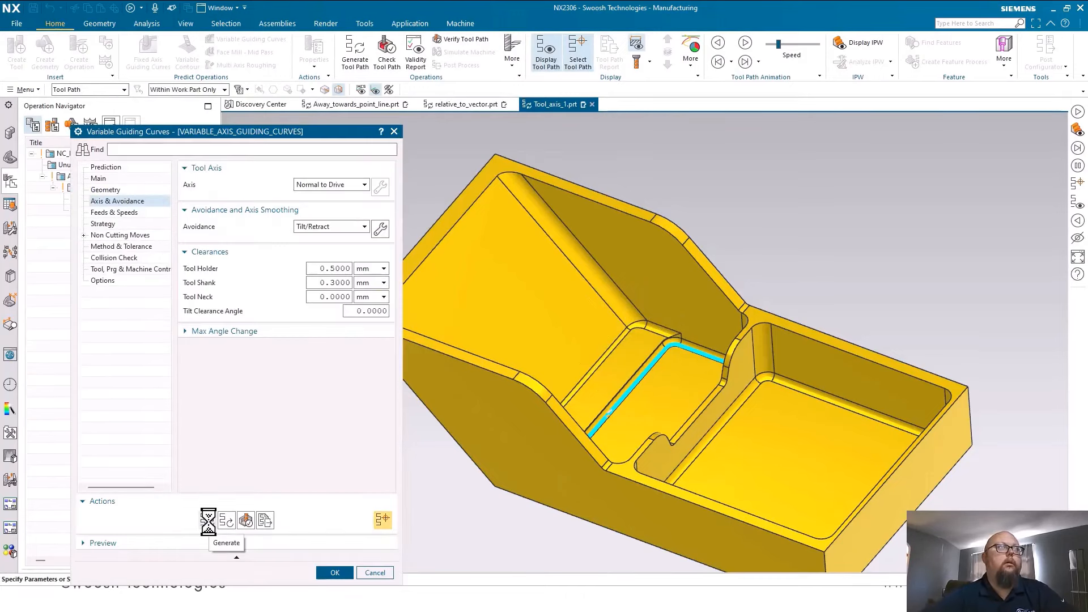
left_click(326, 573)
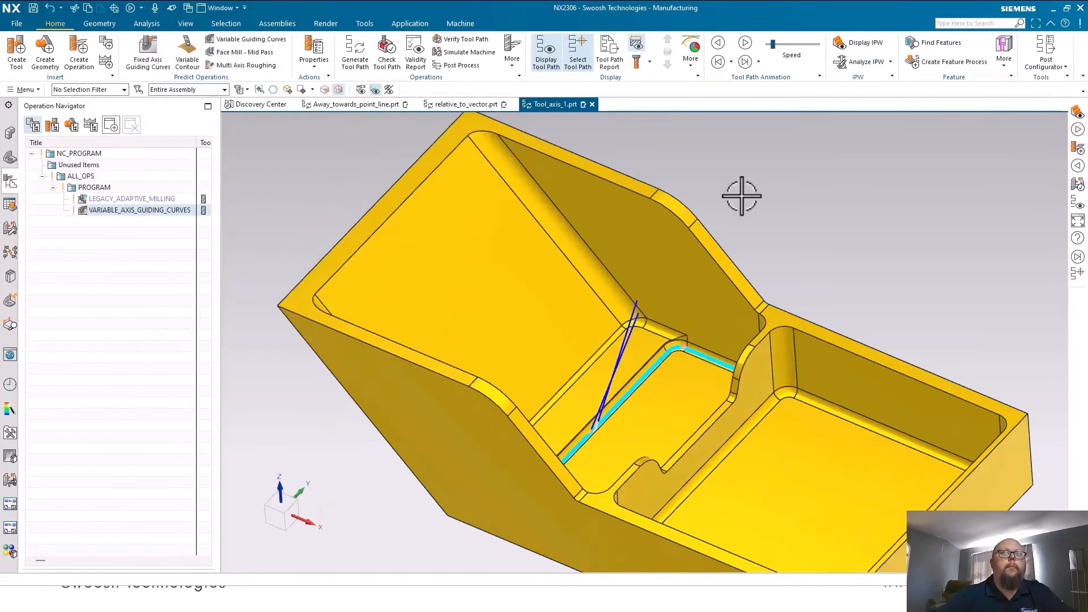
Step: Replay the regenerated VARIABLE_AXIS_GUIDING_CURVES tool path to examine how the tool and holder tilt near the walls
left_click(117, 209)
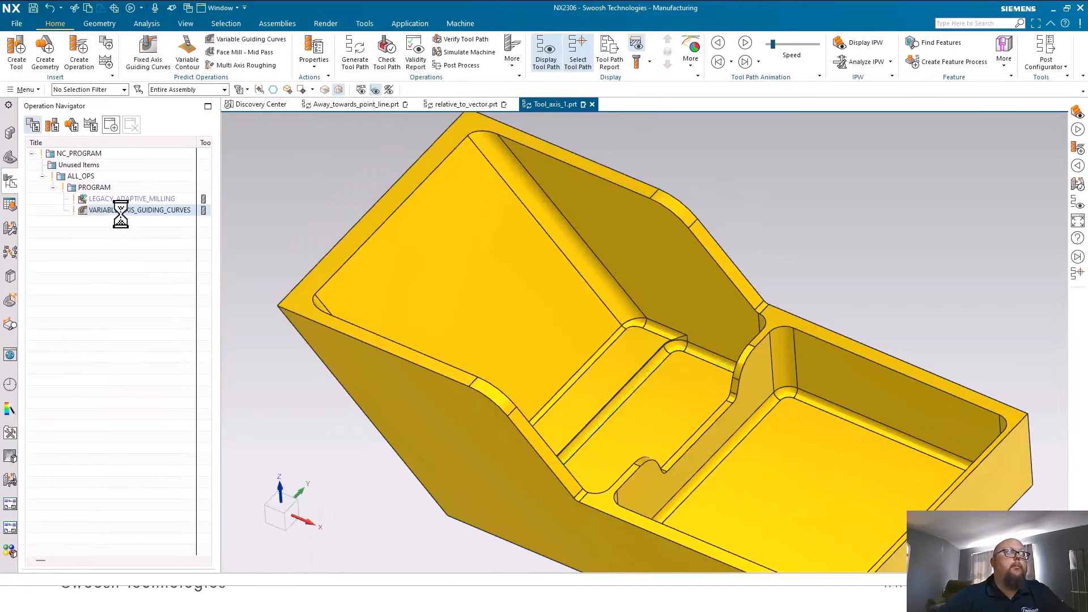
left_click(746, 43)
scroll(845, 242, "up", 3)
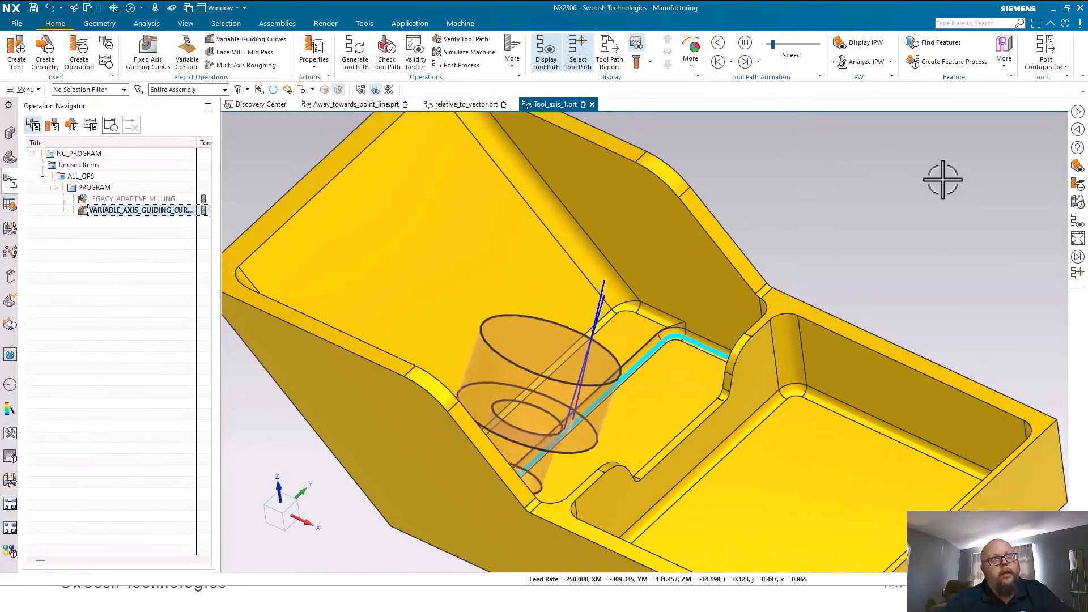
scroll(943, 179, "down", 5)
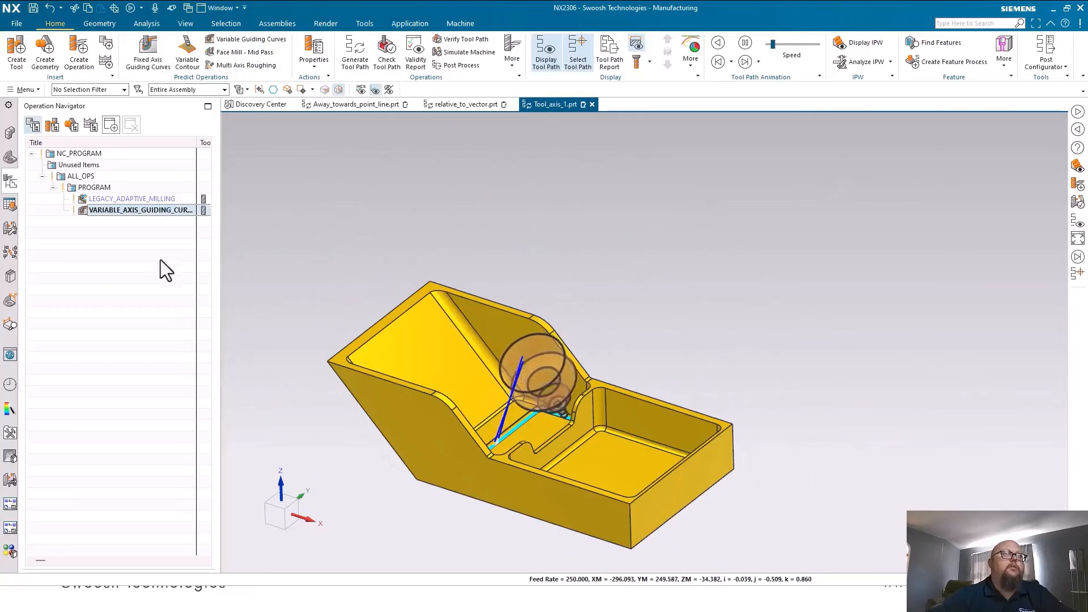
left_click(90, 283)
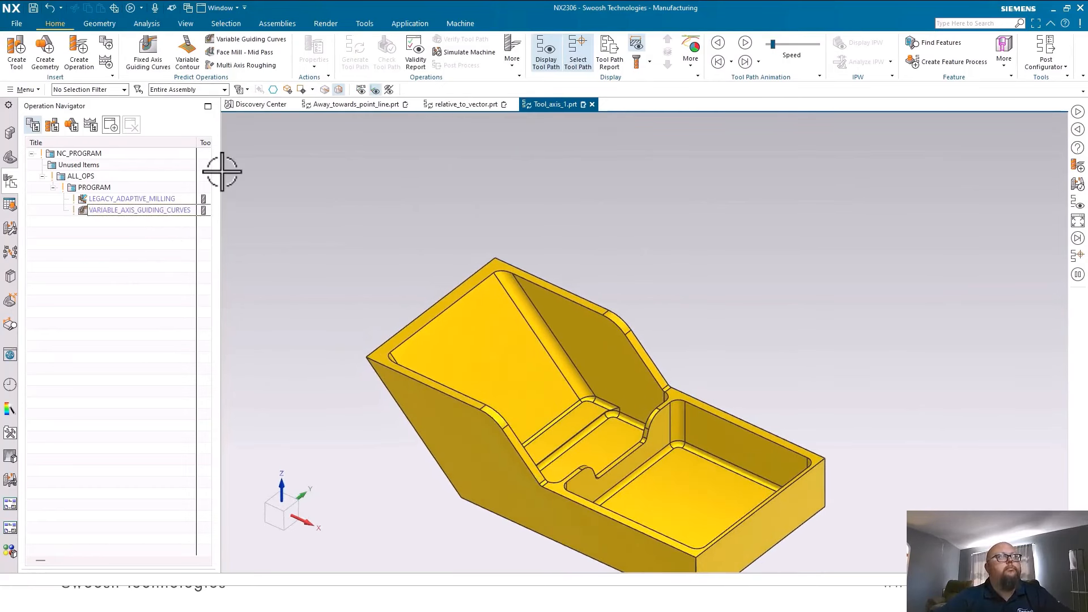
Step: Widen the operation list to expose its Toolchange, Path and IPW columns
left_click_drag(220, 172, 290, 178)
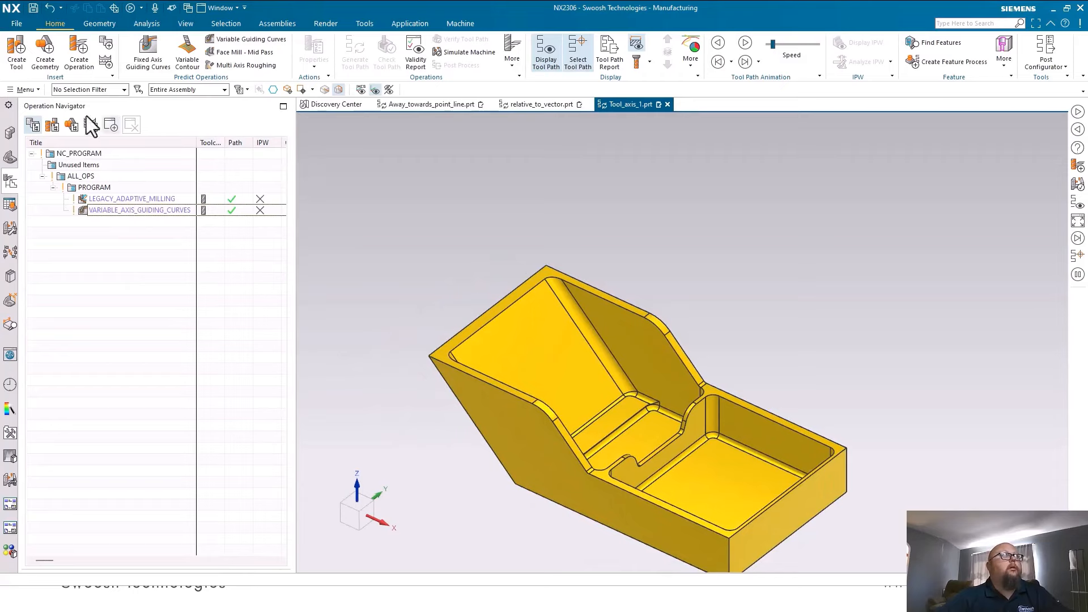
middle_click_drag(426, 376, 584, 256)
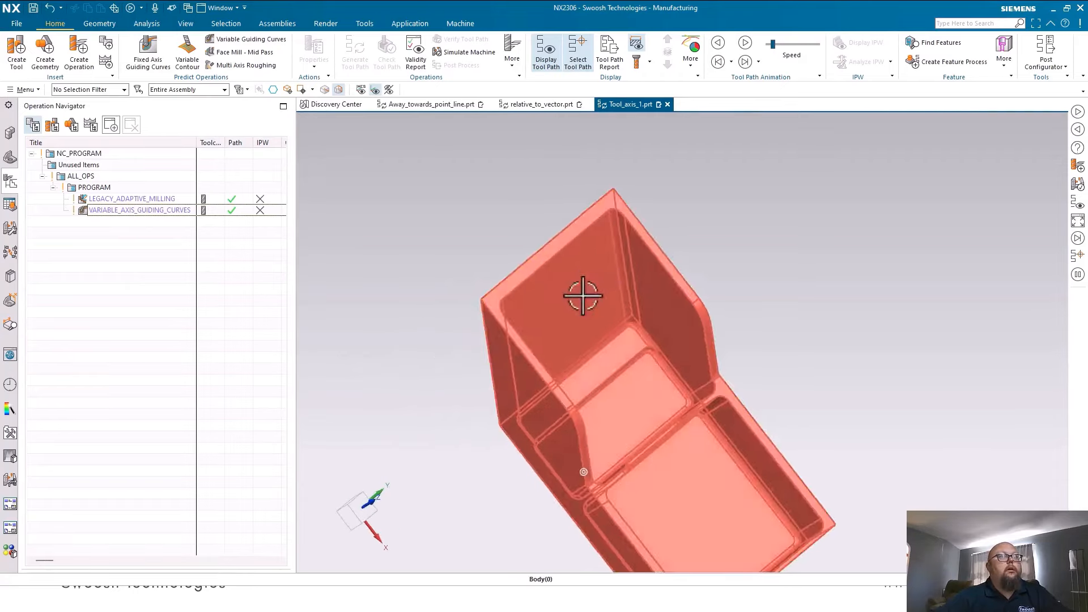
middle_click_drag(582, 295, 652, 238)
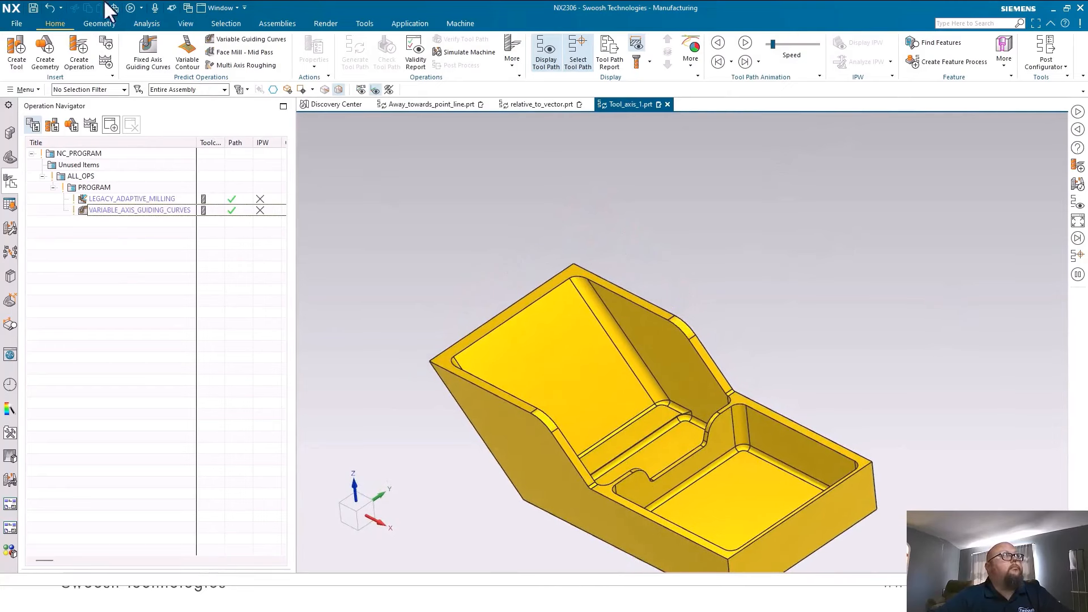
Step: Create a mill_contour FIXED_AXIS_GUIDING_CURVES operation in PROGRAM using ball mill UGT0203_060 and the WORKPIECE geometry
left_click(79, 51)
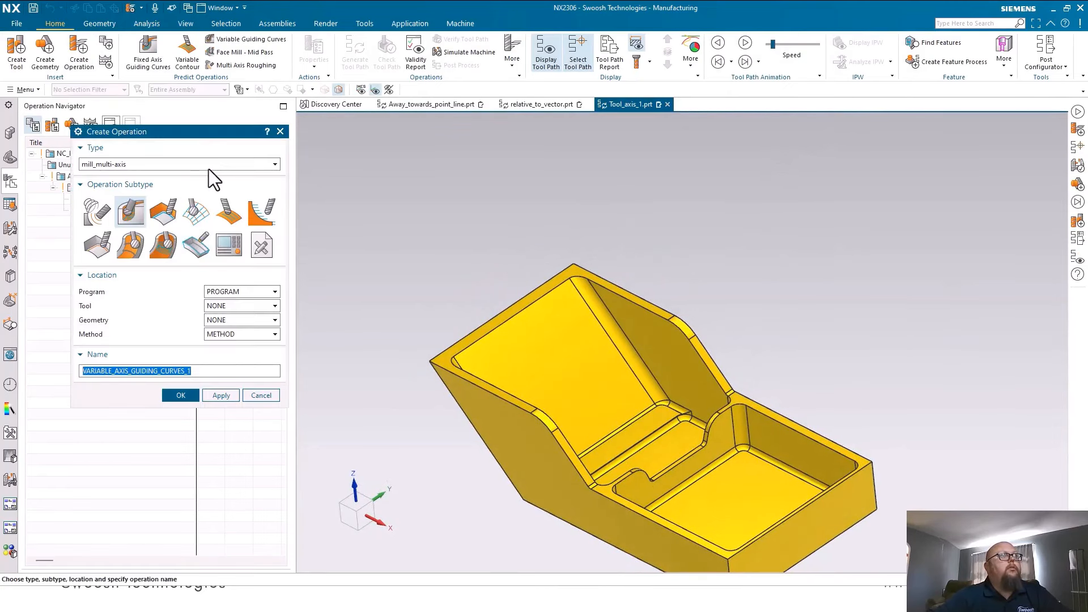
left_click(209, 165)
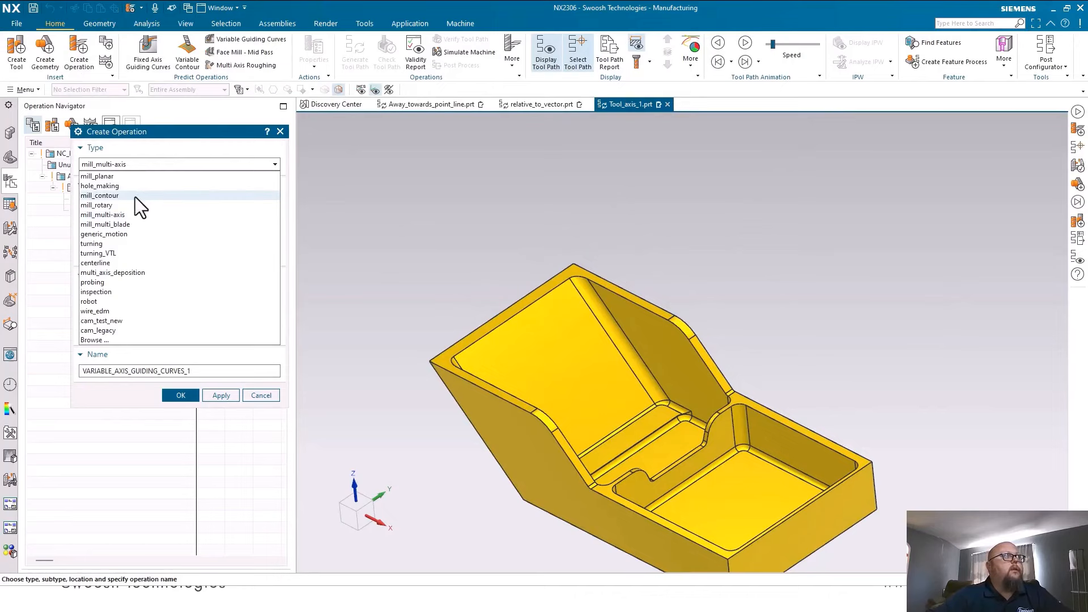
left_click(129, 196)
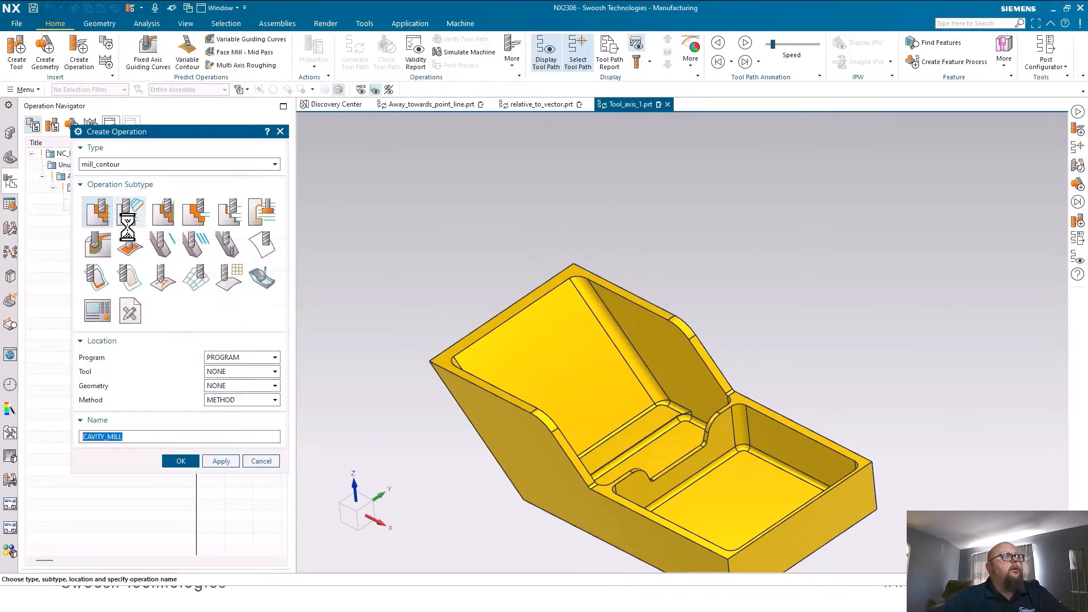
left_click(91, 241)
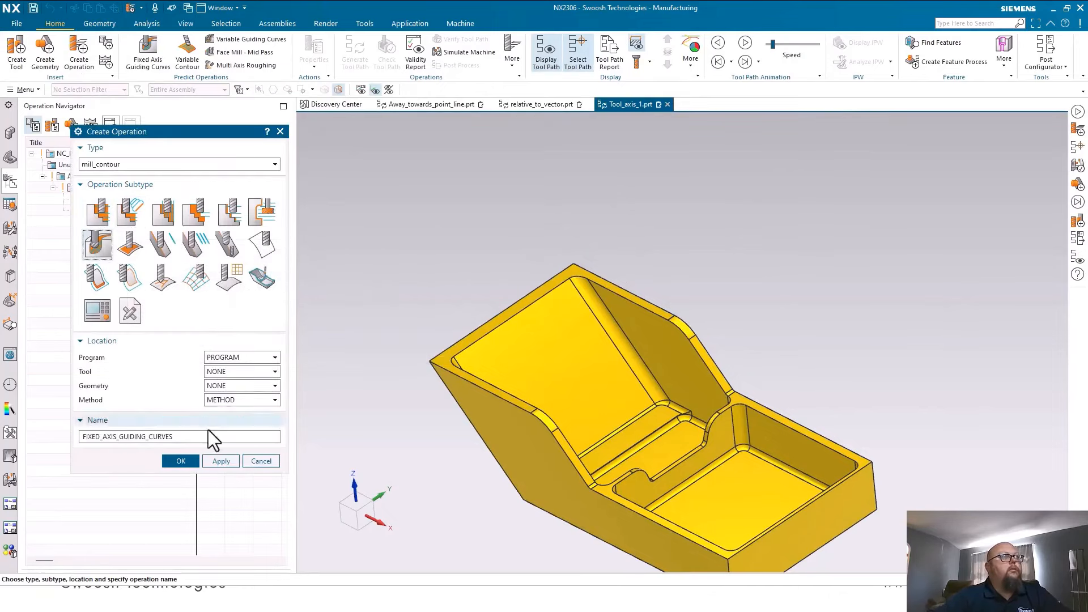
left_click(225, 373)
left_click(236, 406)
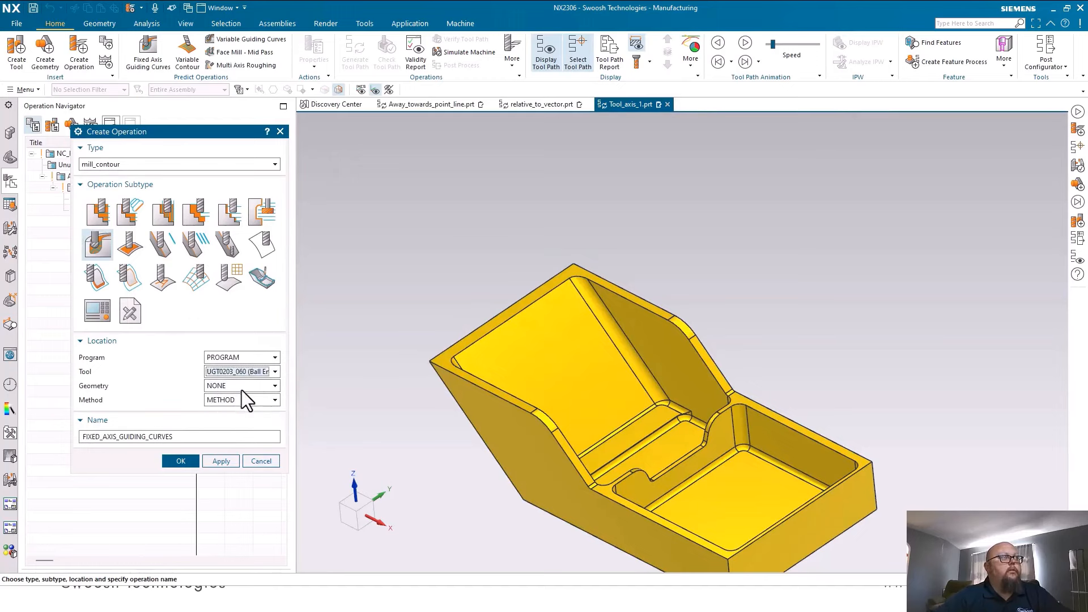
left_click(240, 387)
left_click(242, 431)
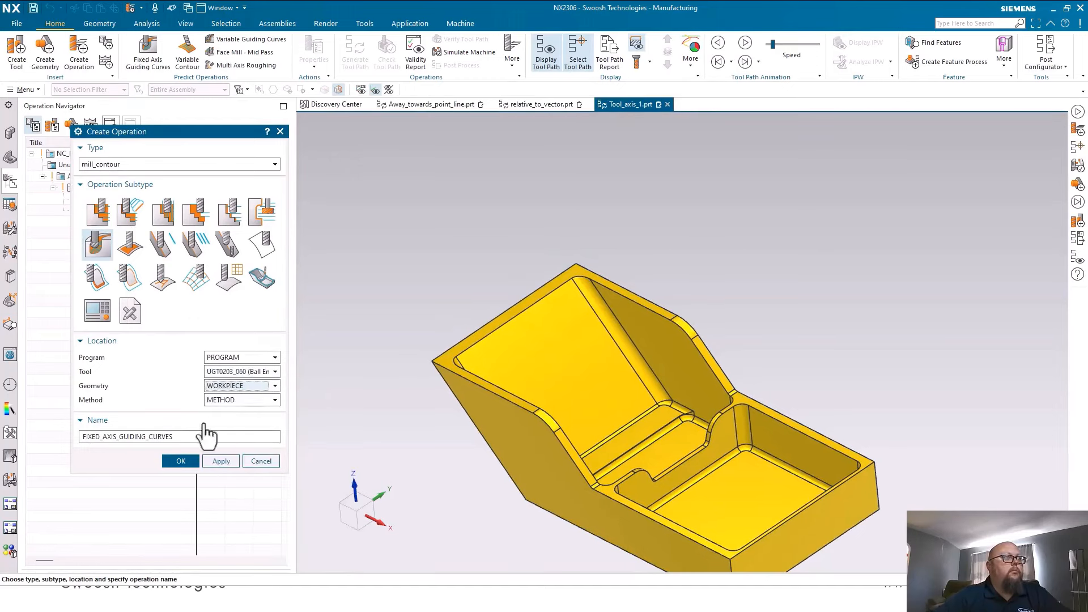
left_click(181, 462)
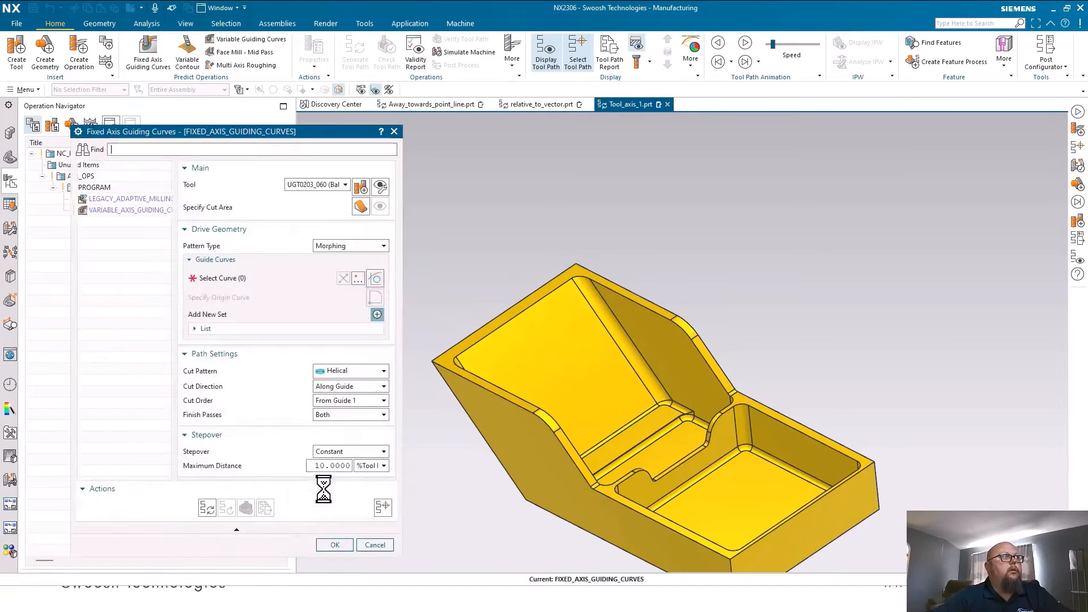
Step: Specify the large sloped face at the raised end of the part as the cut area
left_click(360, 207)
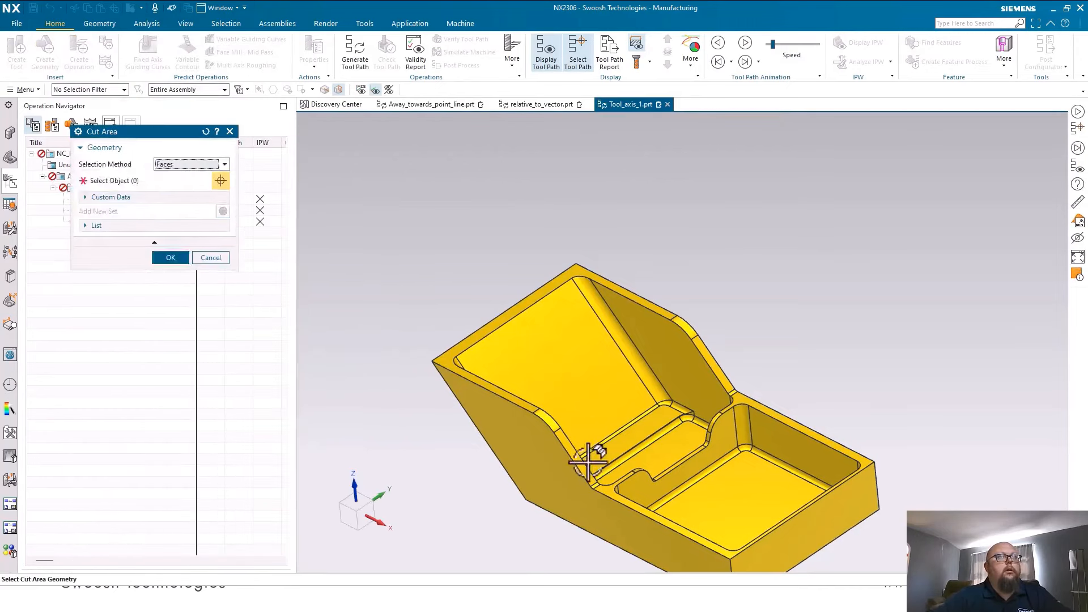
left_click(579, 412)
left_click(171, 244)
middle_click(209, 263)
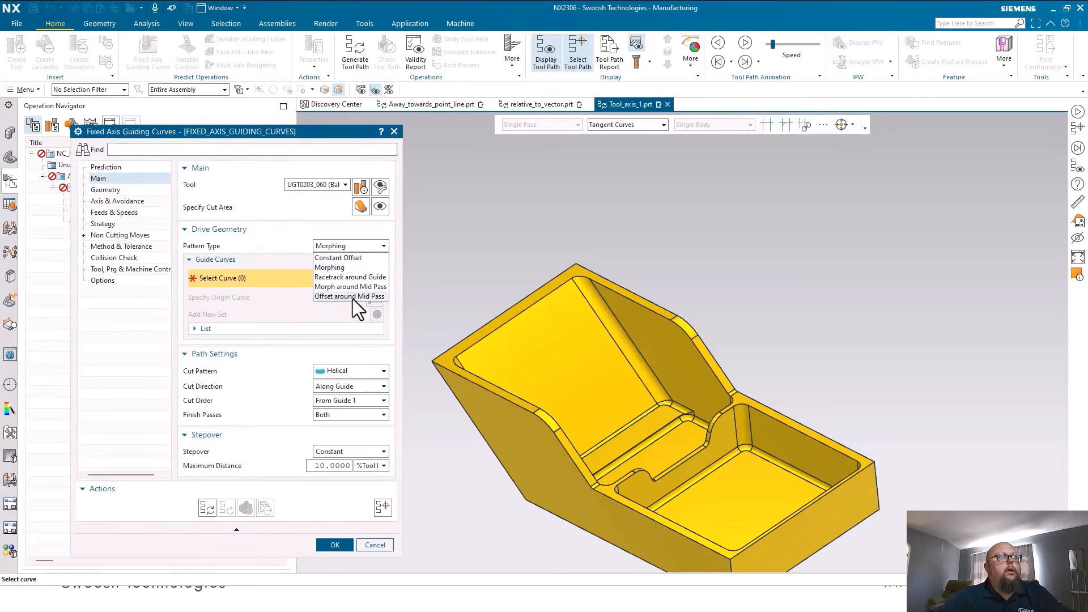
Step: Set the pattern type to Offset around Mid Pass with a Zig Zag cut pattern, generate the tool path and accept the operation
mouse_move(349, 297)
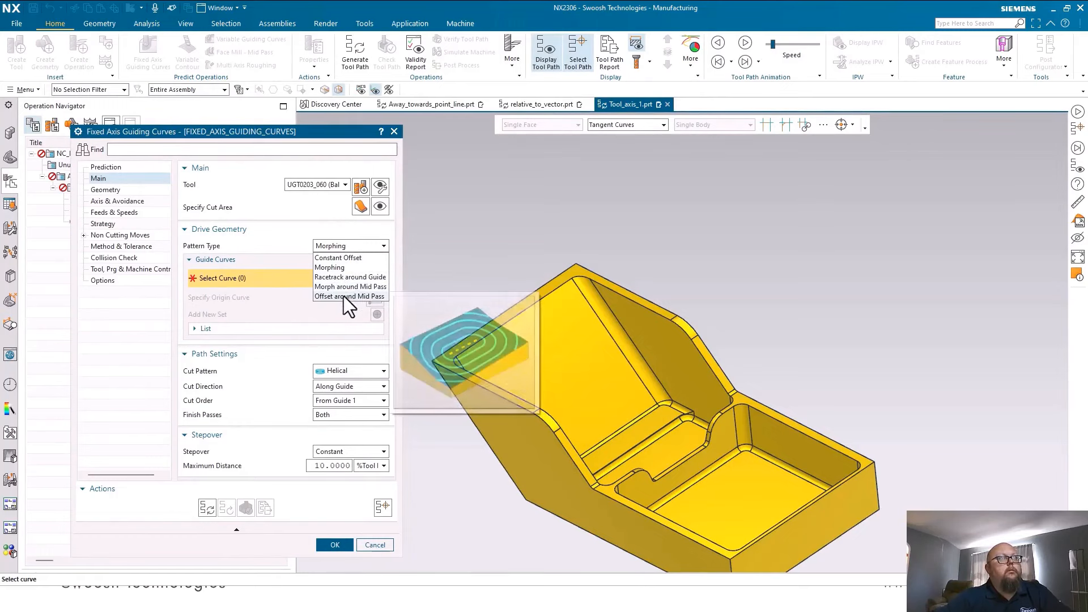
left_click(344, 296)
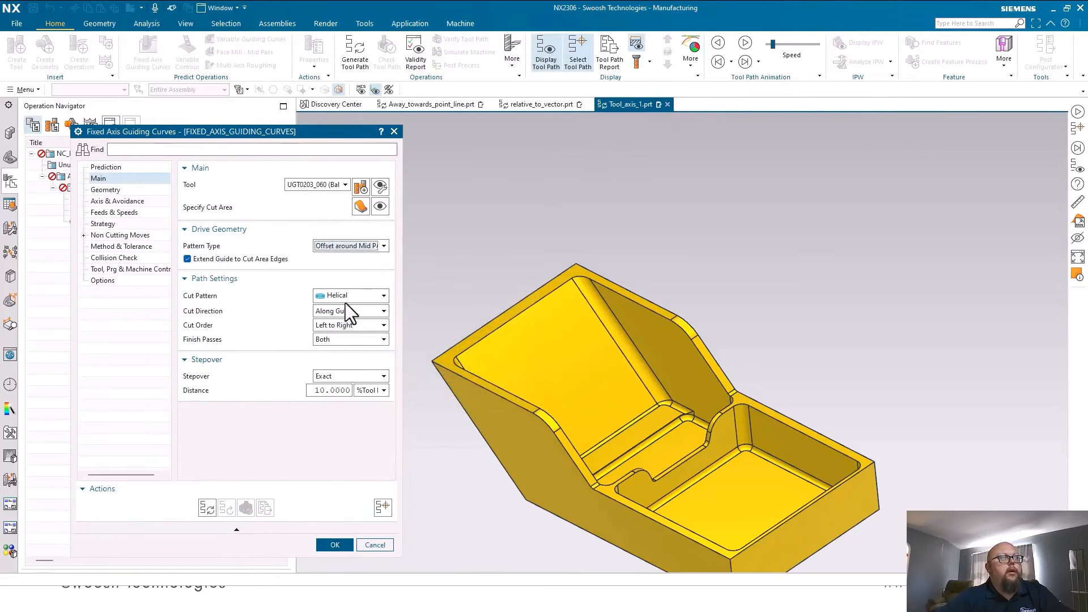
left_click(348, 297)
left_click(342, 323)
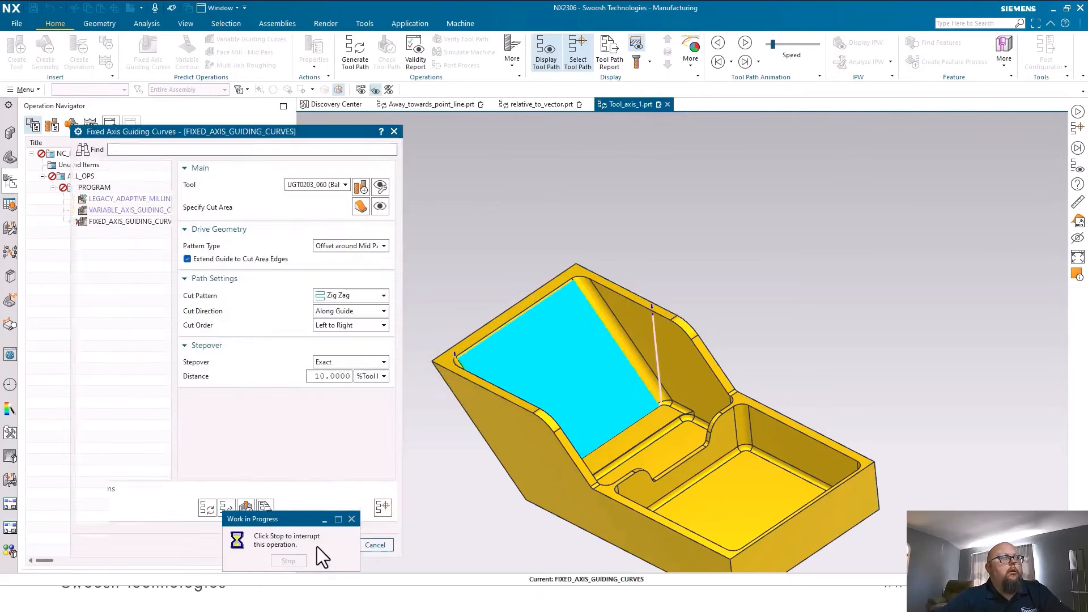
left_click(329, 543)
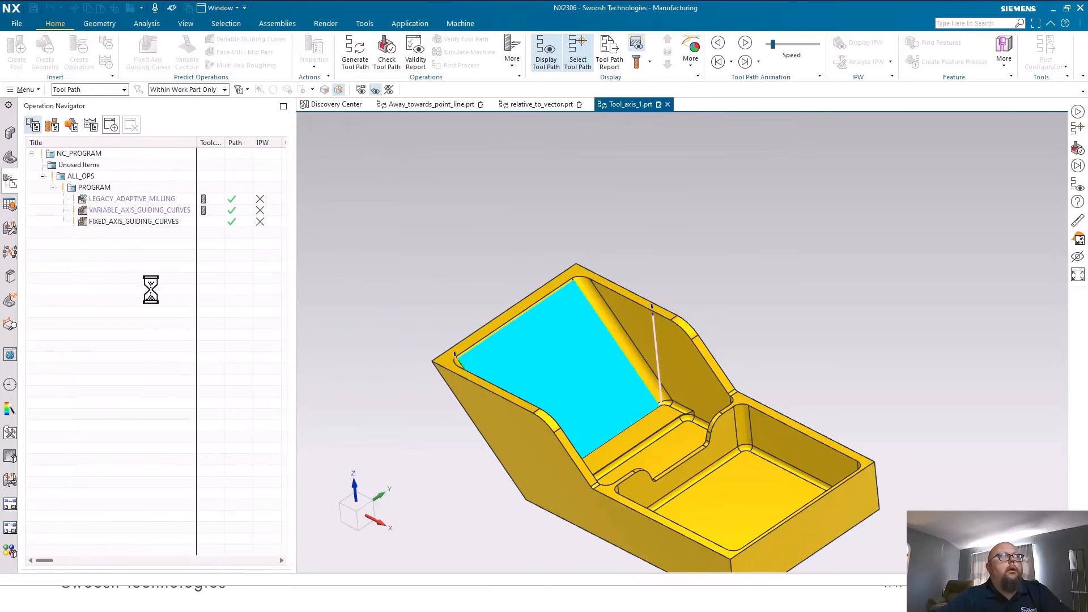
Step: Play back the FIXED_AXIS_GUIDING_CURVES tool path and examine the tool and holder position against the walls around the sloped face
left_click(162, 224)
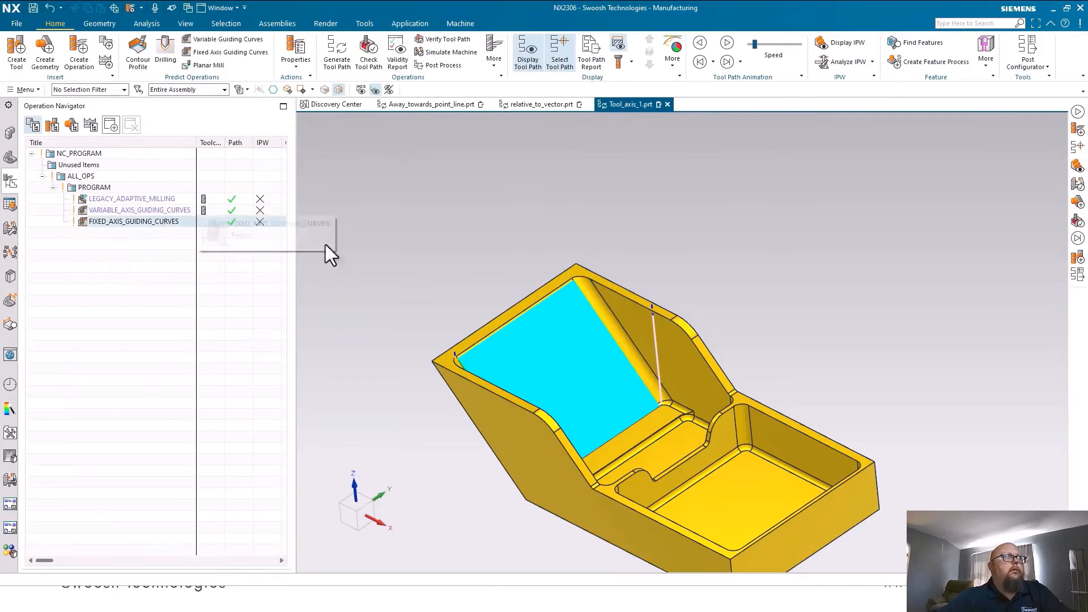
left_click(726, 43)
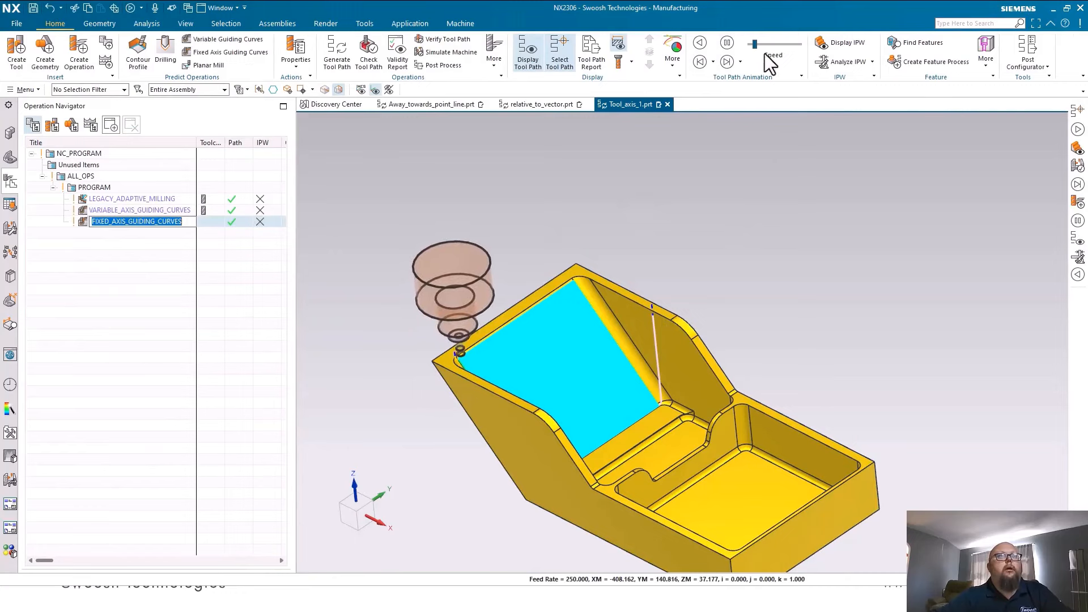
left_click(580, 354)
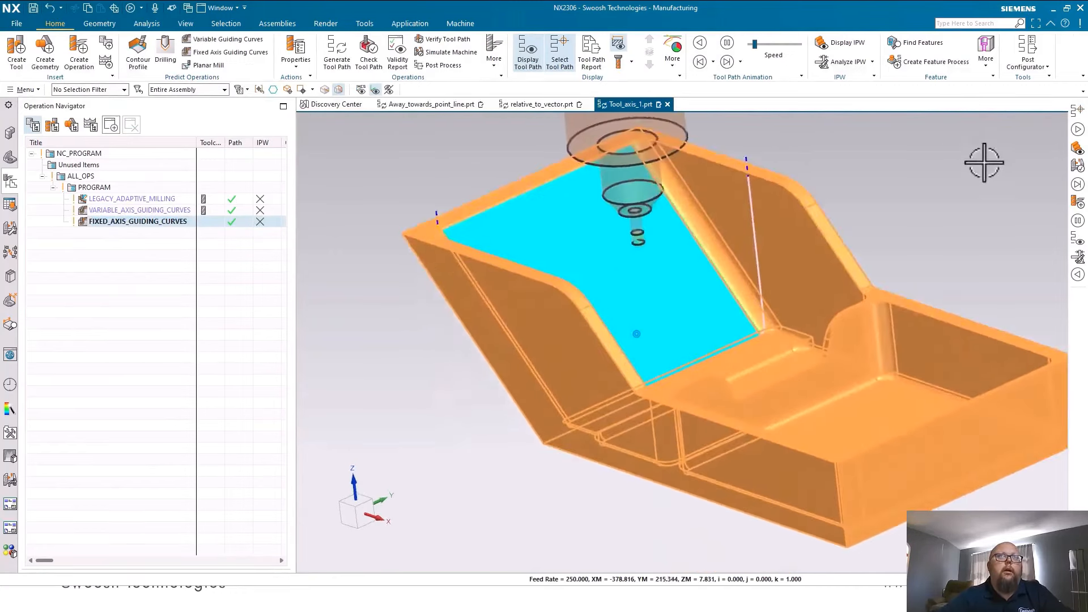
key("Escape")
left_click(136, 221)
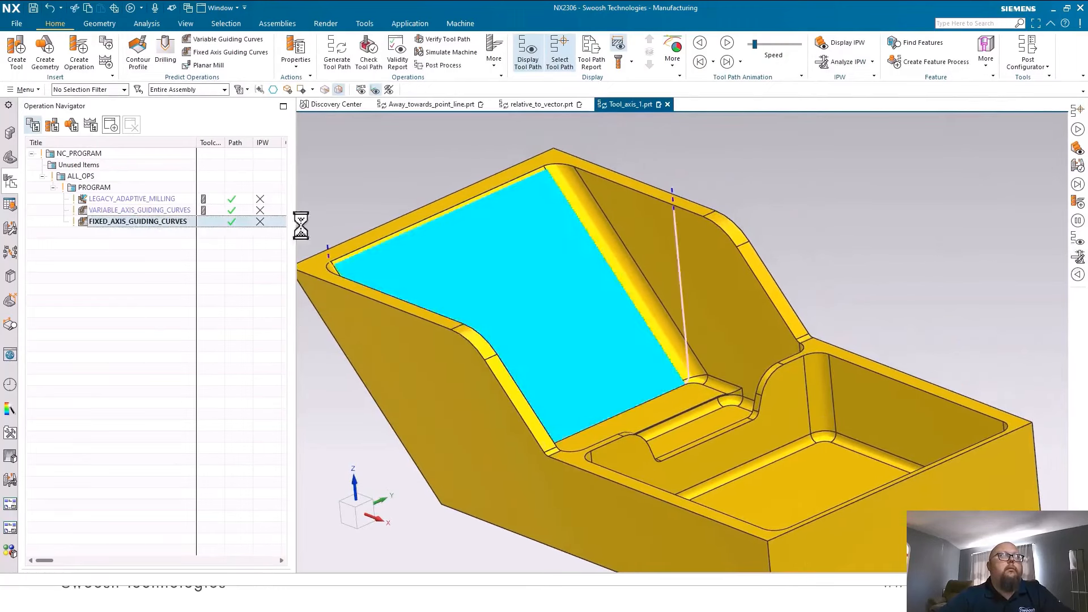
left_click(606, 261)
left_click(607, 262)
middle_click_drag(796, 277, 648, 280)
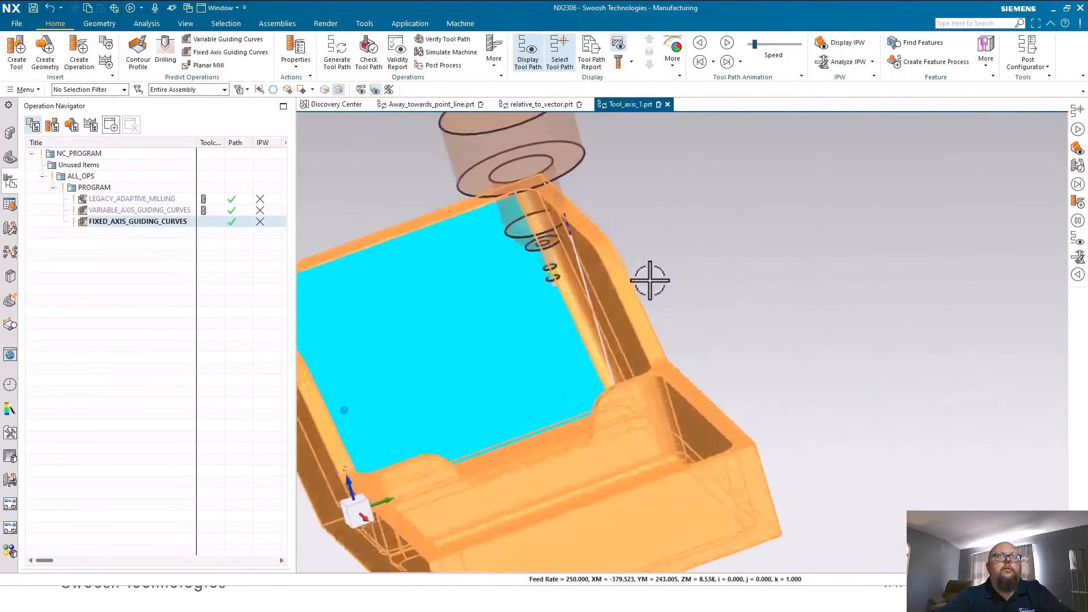
Step: Apply Tilt Tool Axis to FIXED_AXIS_GUIDING_CURVES with Keep Original tilting, Tilt/Retract avoidance and 3 mm tool holder and shank clearances
scroll(634, 227, "up", 3)
key("End")
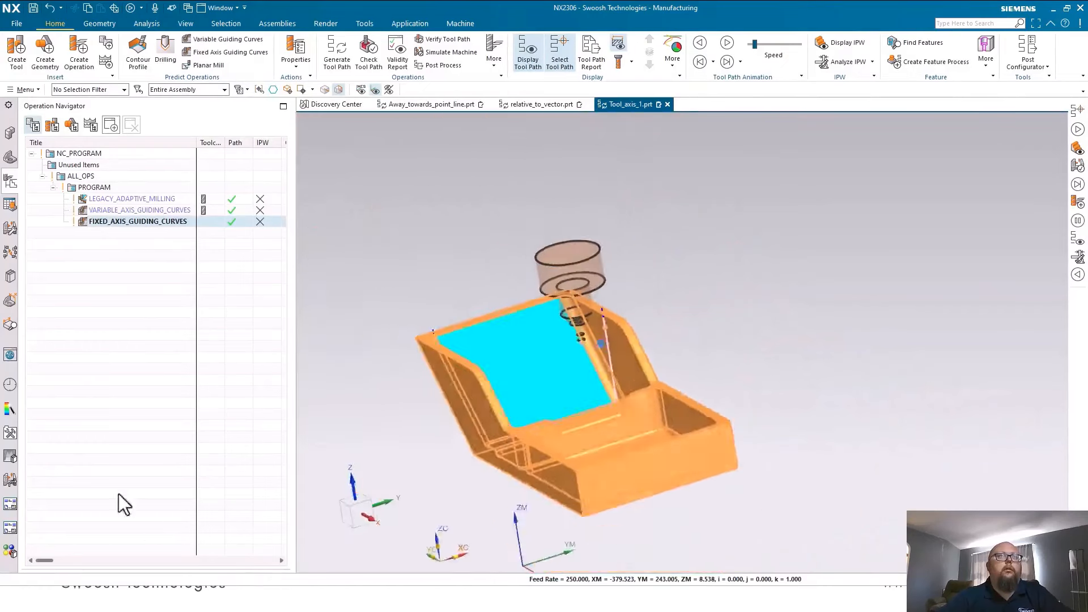
left_click(164, 296)
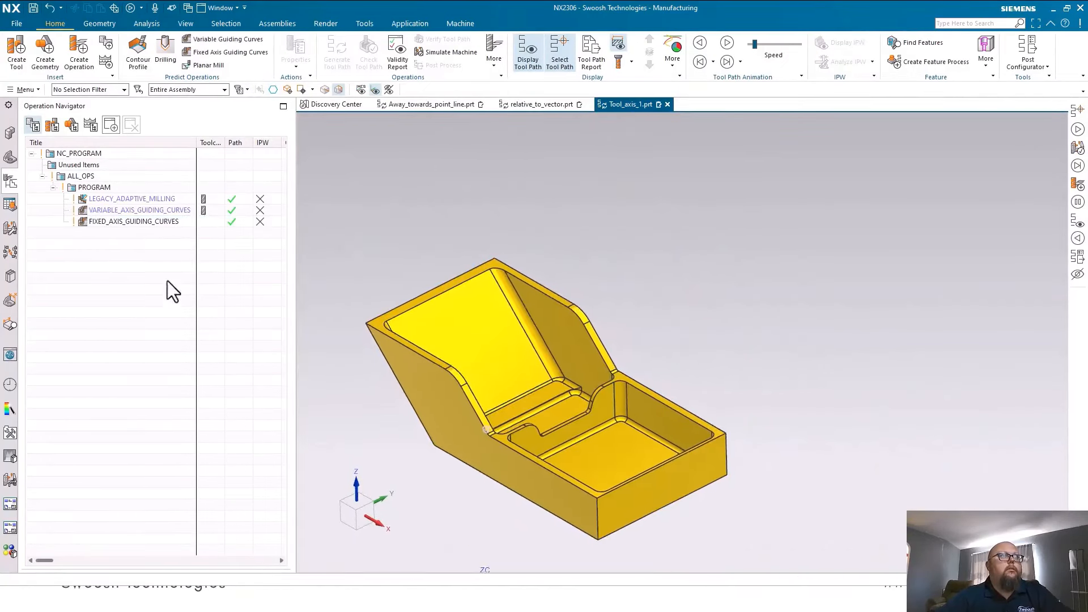
left_click(152, 222)
right_click(152, 223)
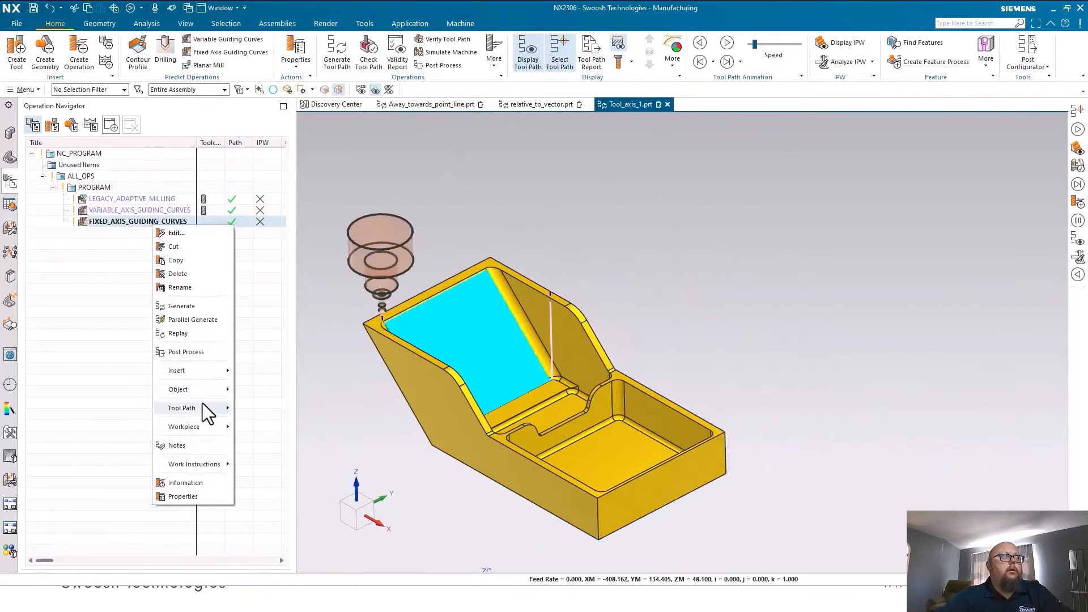
mouse_move(197, 393)
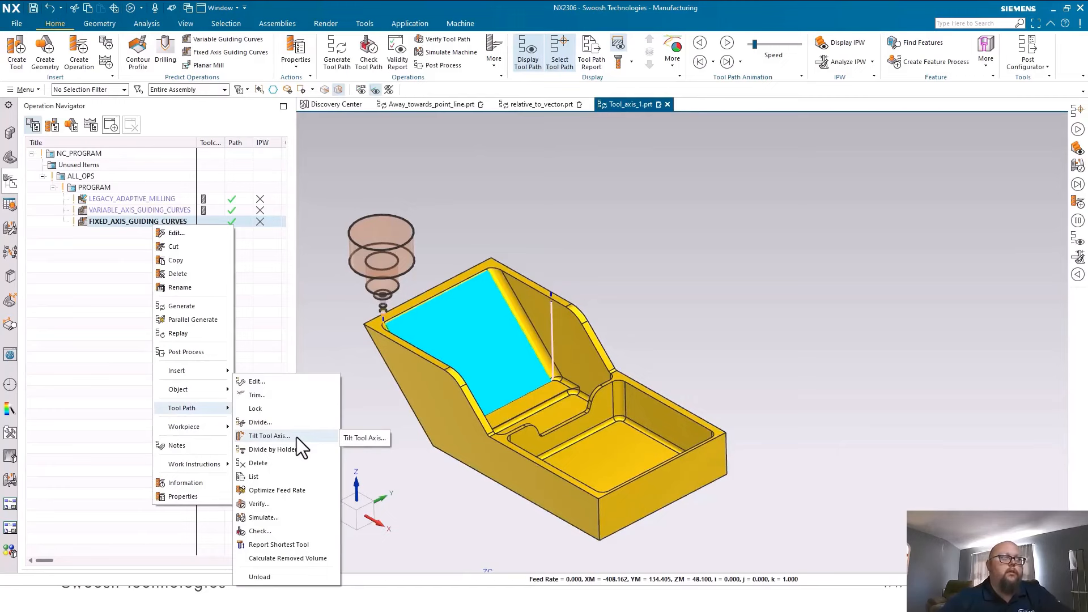
left_click(297, 437)
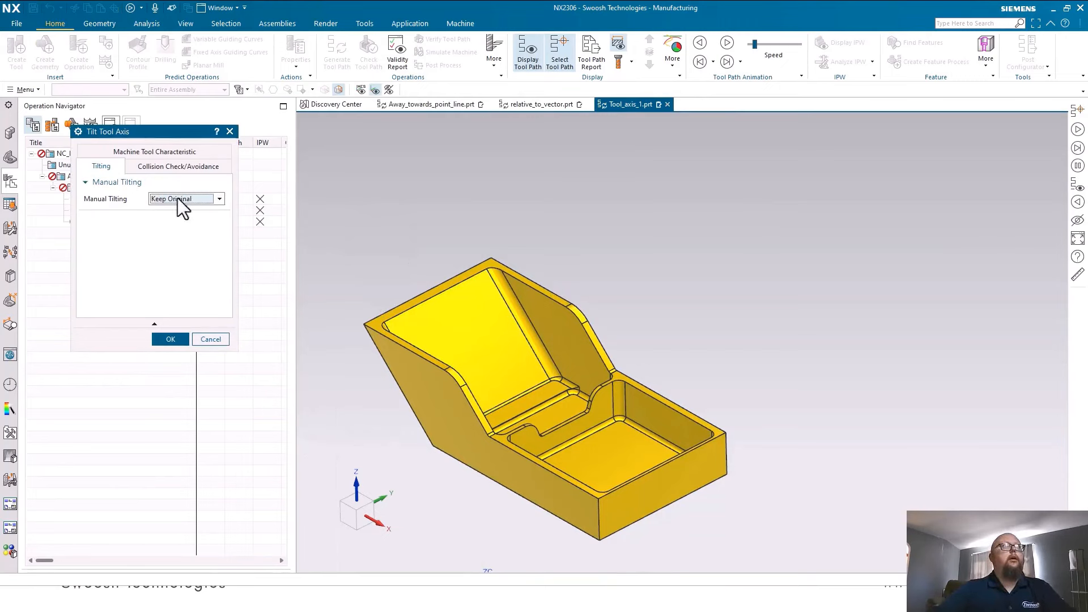
left_click(136, 183)
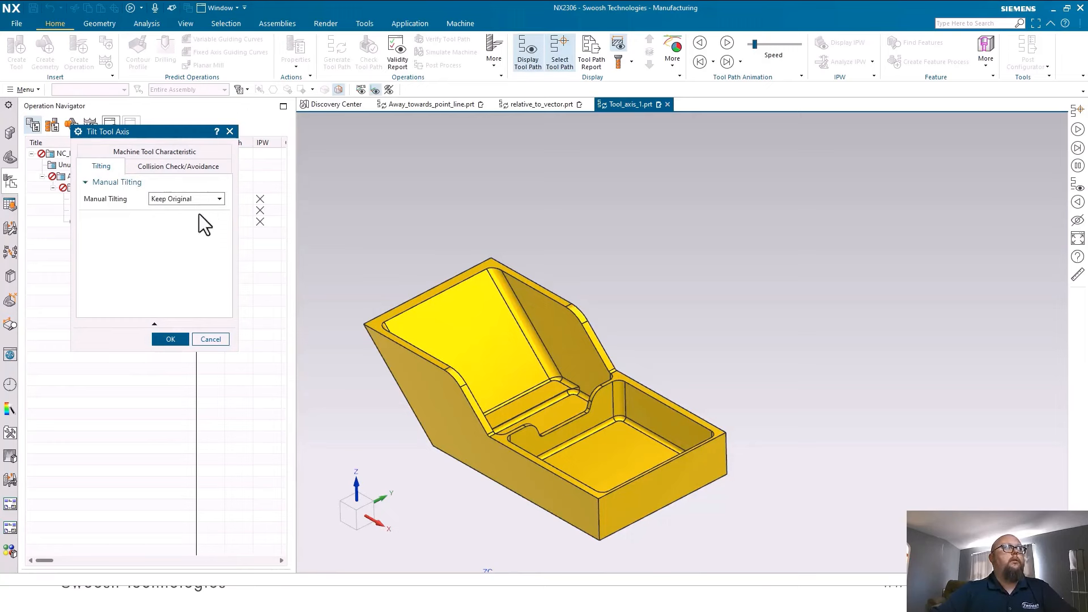
left_click(161, 154)
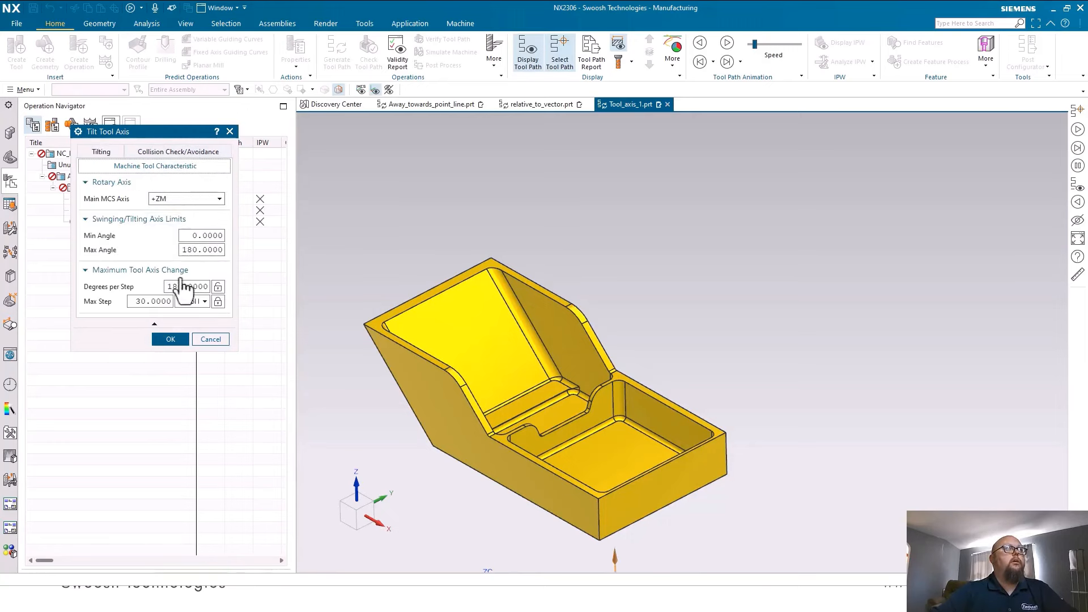
left_click(174, 152)
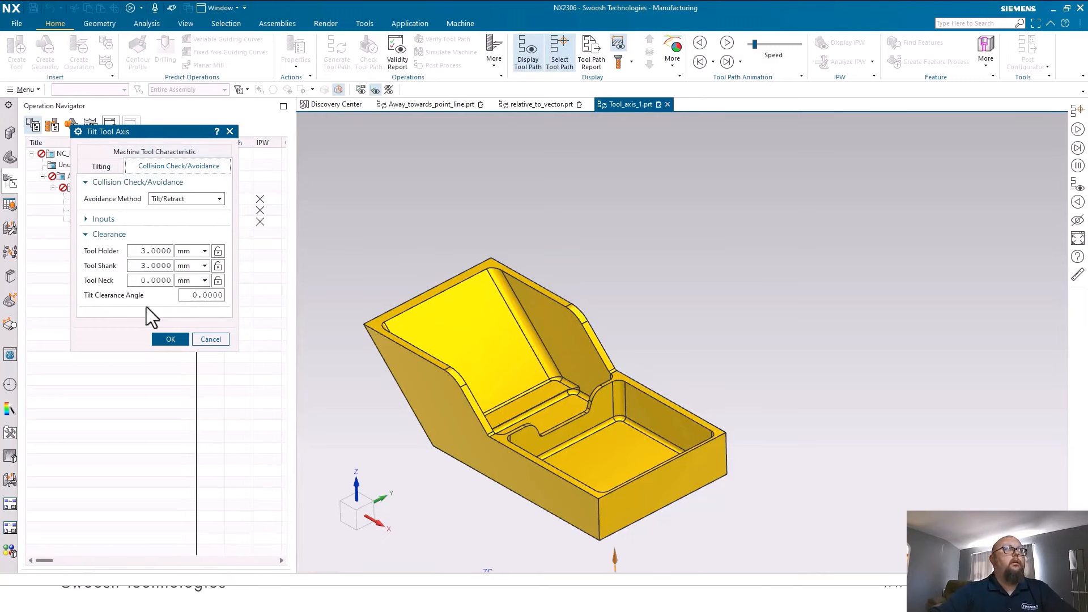
left_click(170, 339)
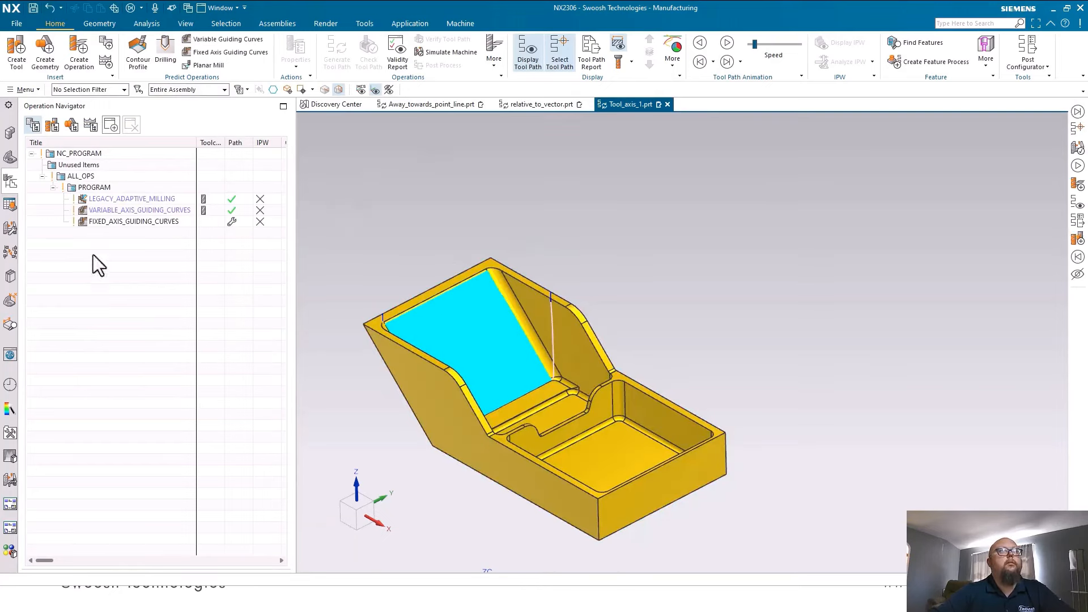
Step: Play back the FIXED_AXIS_GUIDING_CURVES tool path with collision avoidance applied and review the operation's settings
left_click(123, 220)
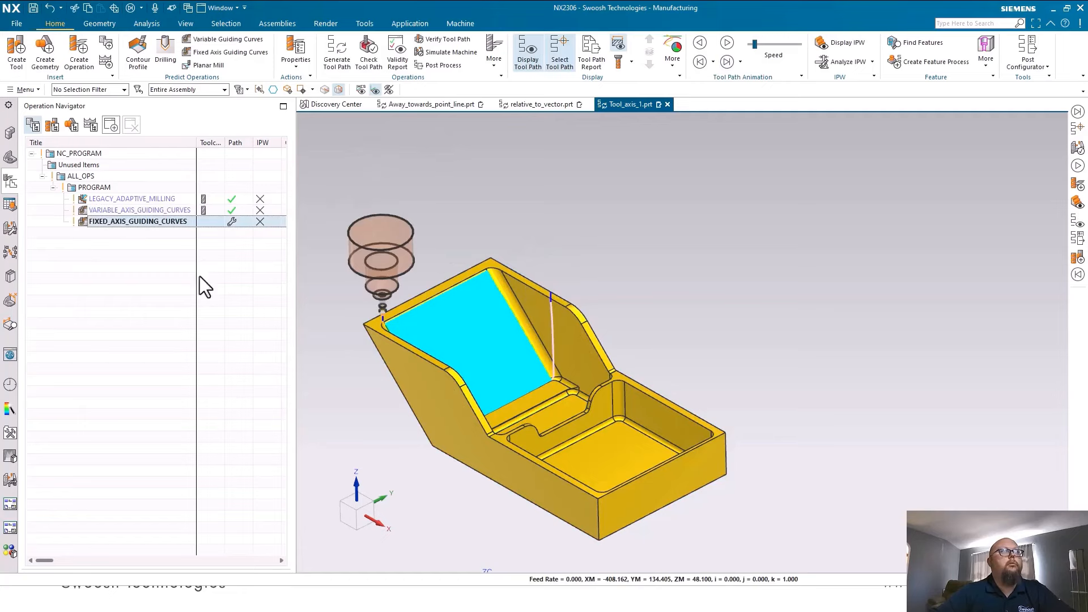
left_click(727, 43)
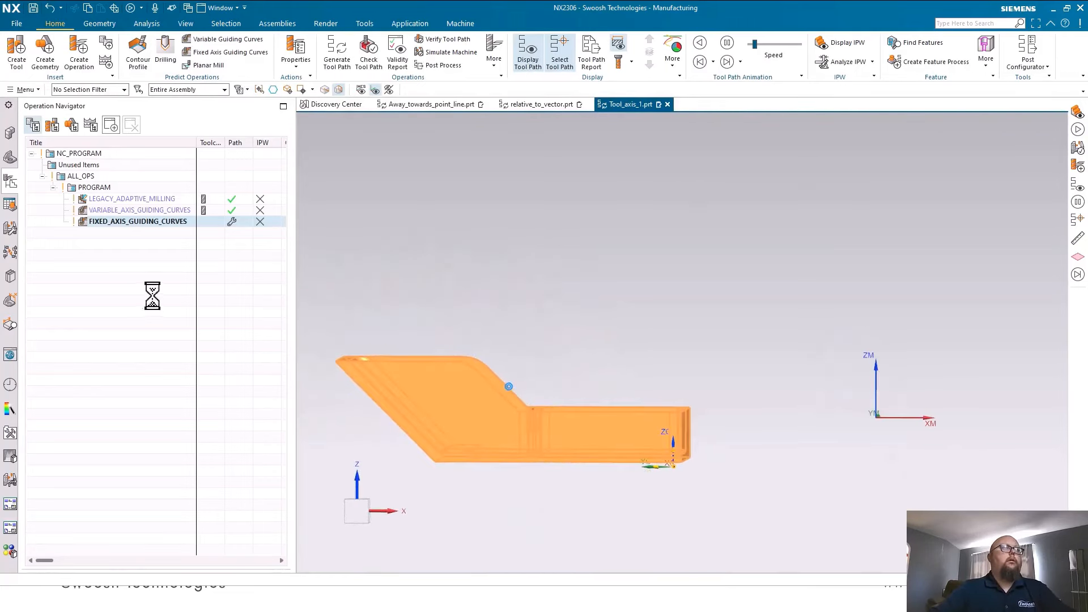
left_click(161, 221)
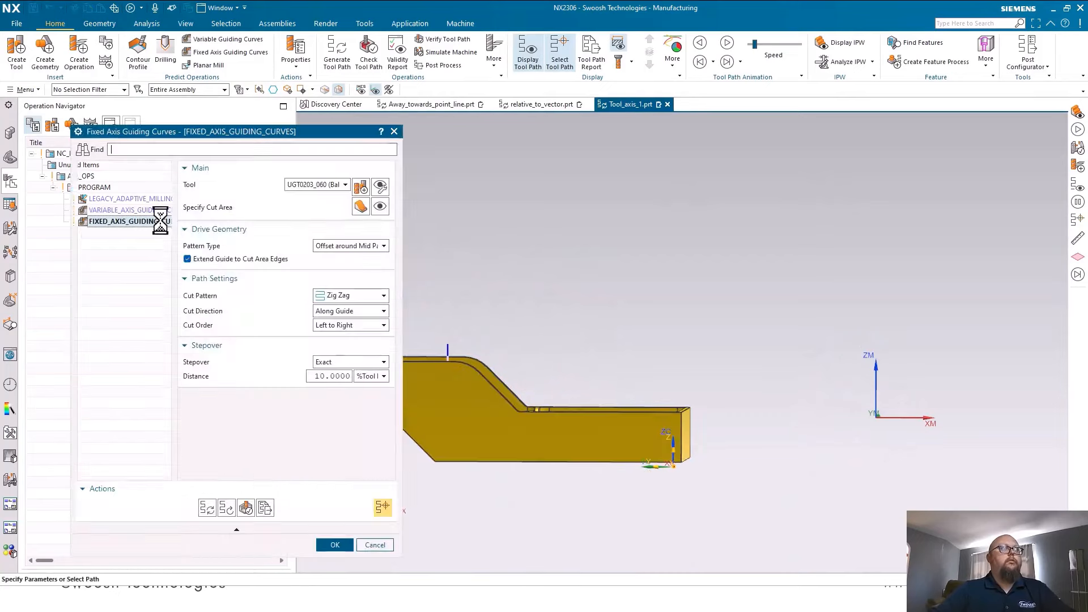
left_click(335, 545)
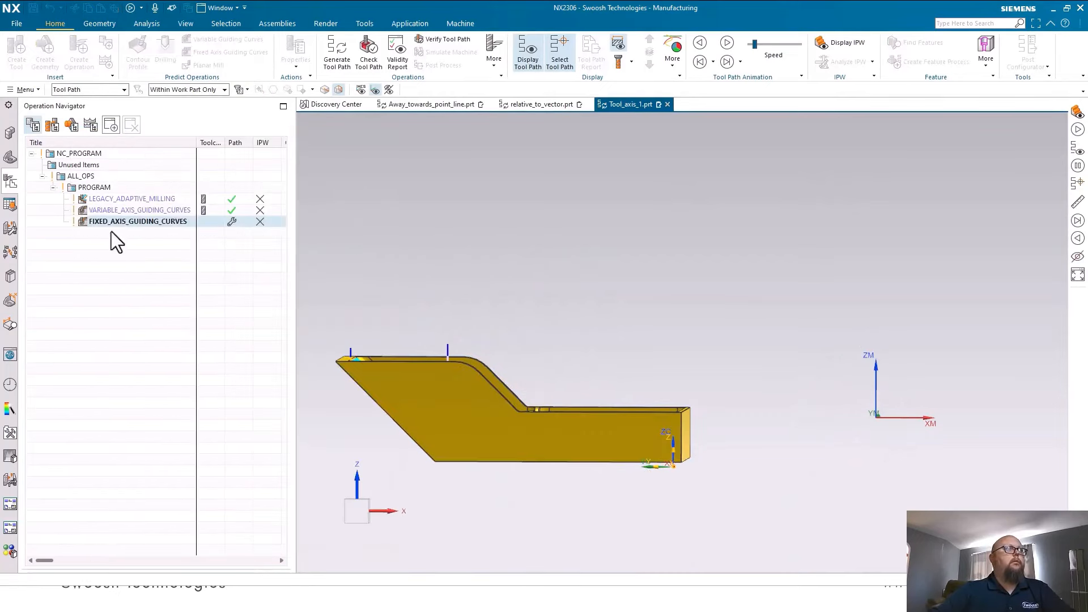
Step: Start Tilt Tool Axis again on FIXED_AXIS_GUIDING_CURVES and set manual tilting to User Defined
right_click(121, 225)
mouse_move(172, 406)
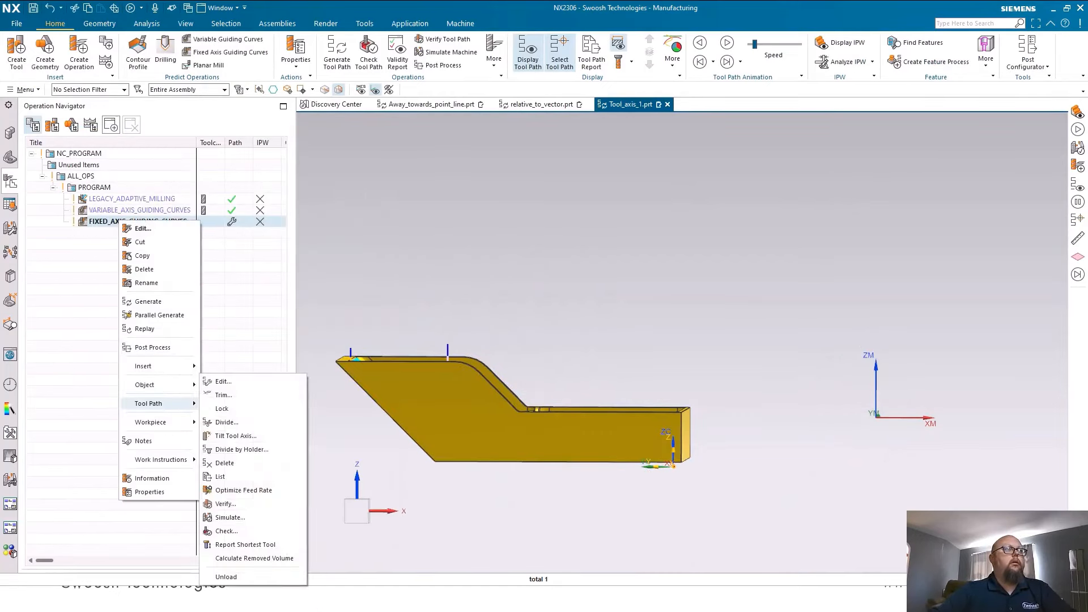
left_click(252, 437)
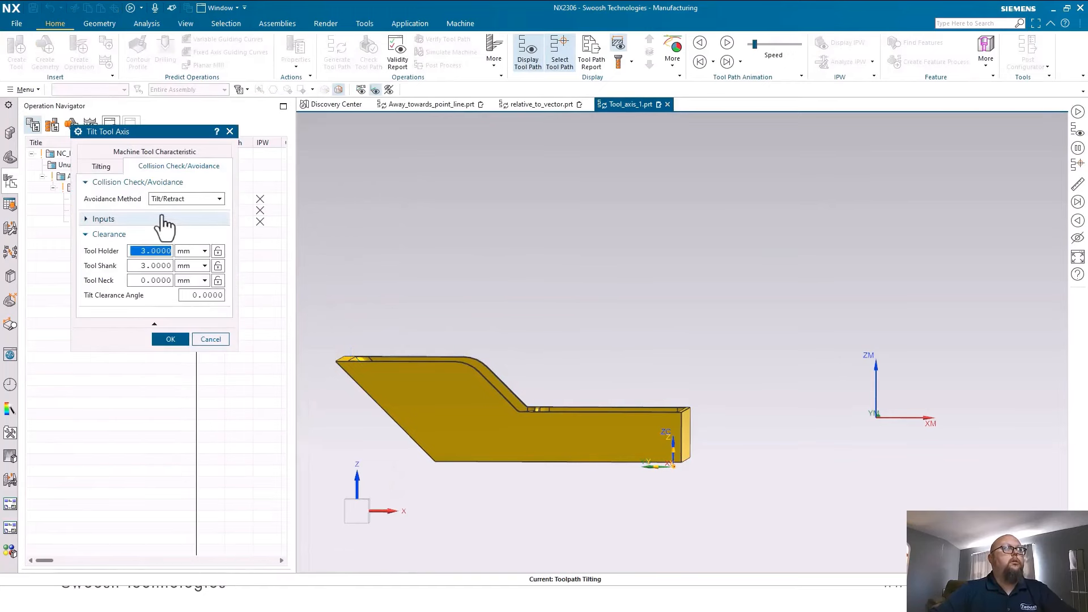
left_click(105, 167)
left_click(203, 199)
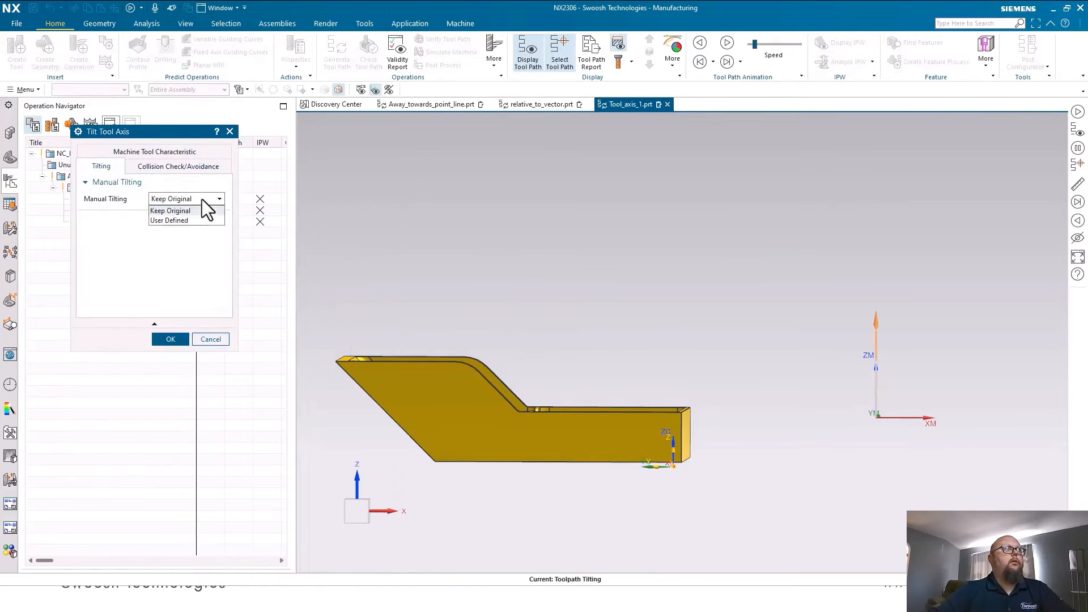
left_click(183, 221)
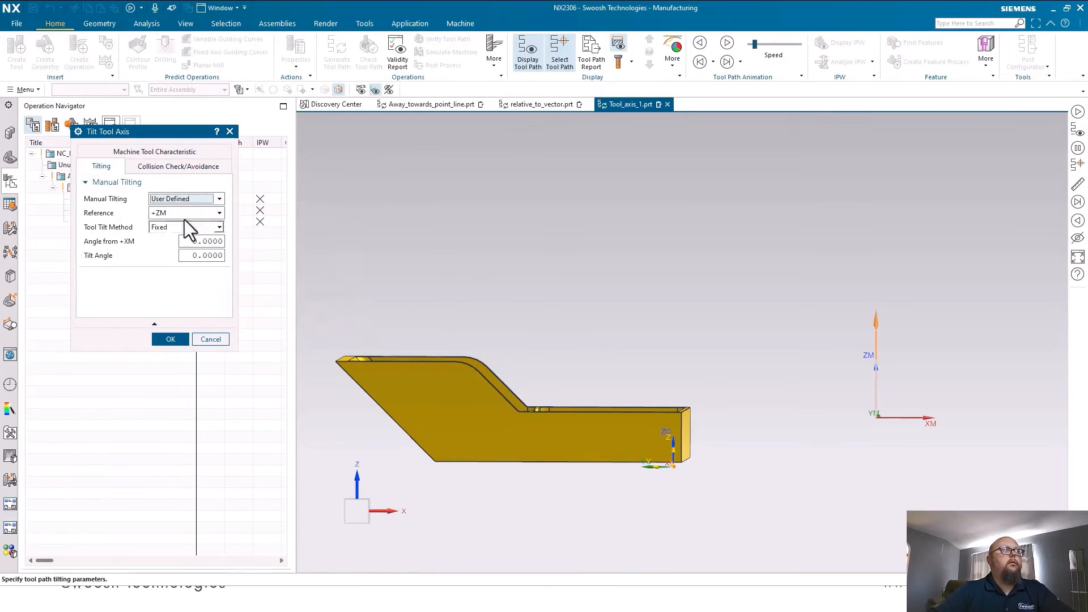
Step: Use +ZM as the reference with the Fixed tool tilt method, set the tilt angle to 15 degrees and apply the tilting
left_click(159, 214)
left_click(166, 216)
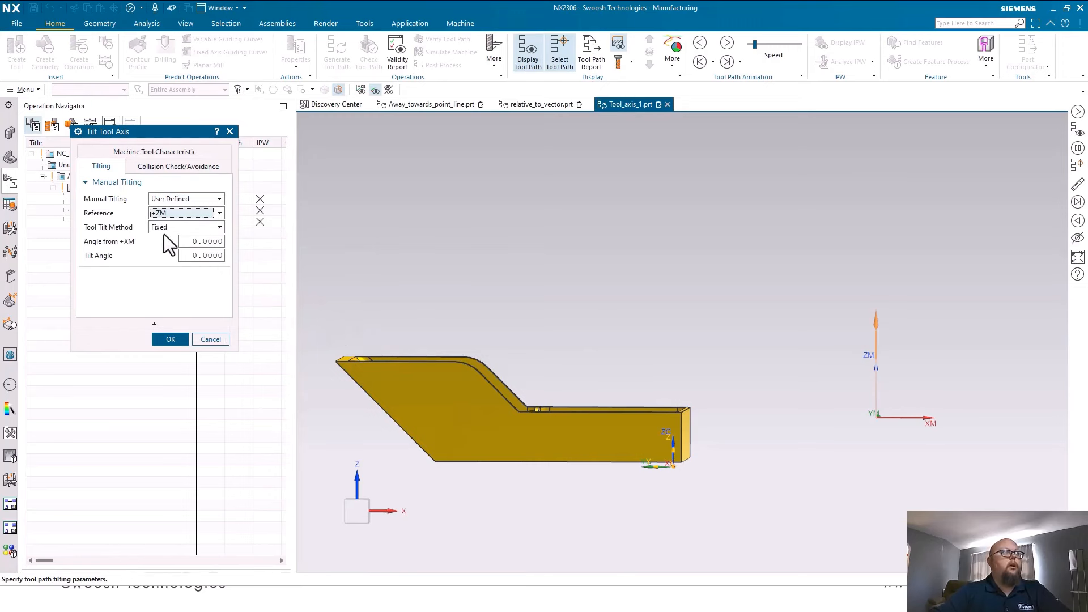
left_click(166, 229)
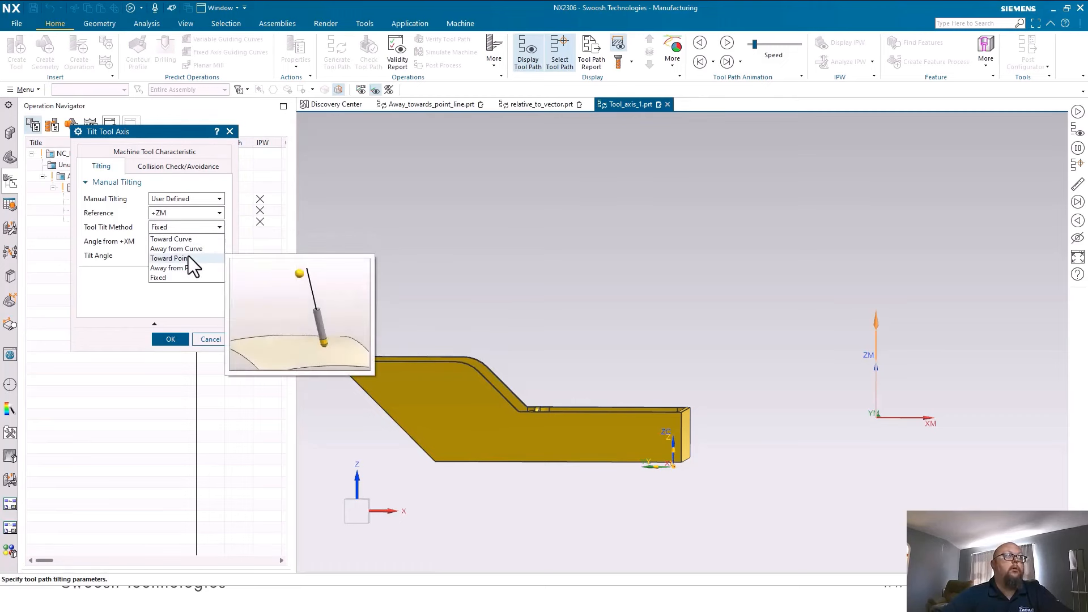
left_click(165, 279)
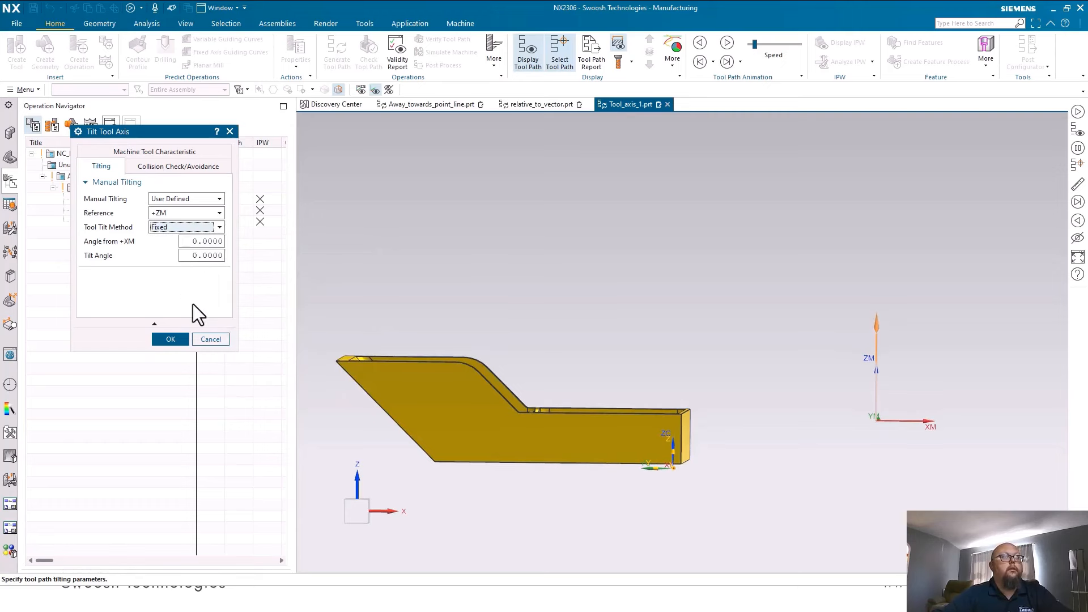
left_click(213, 256)
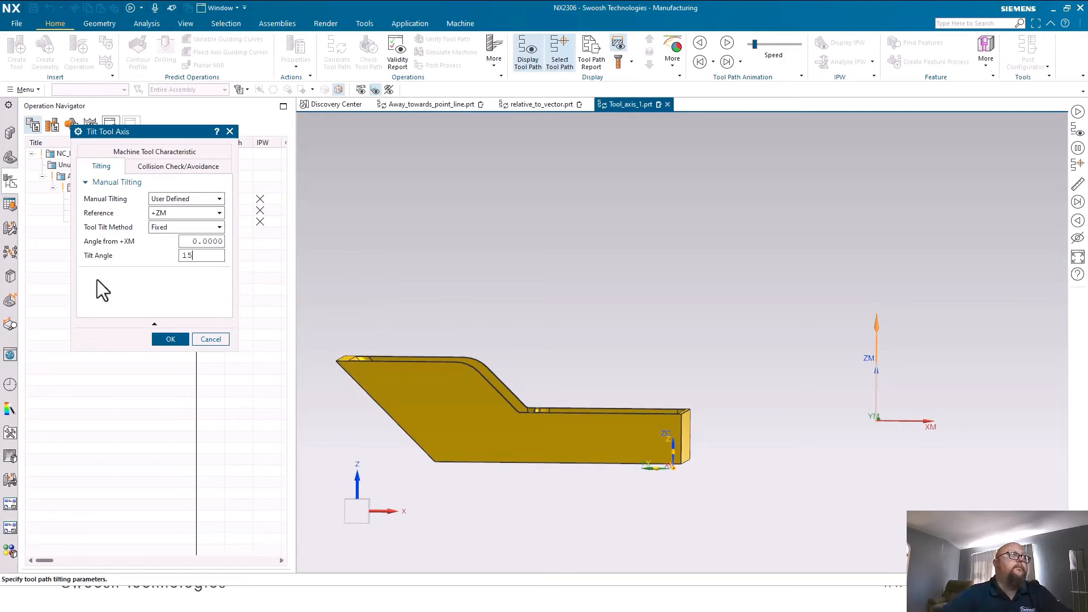
left_click(183, 339)
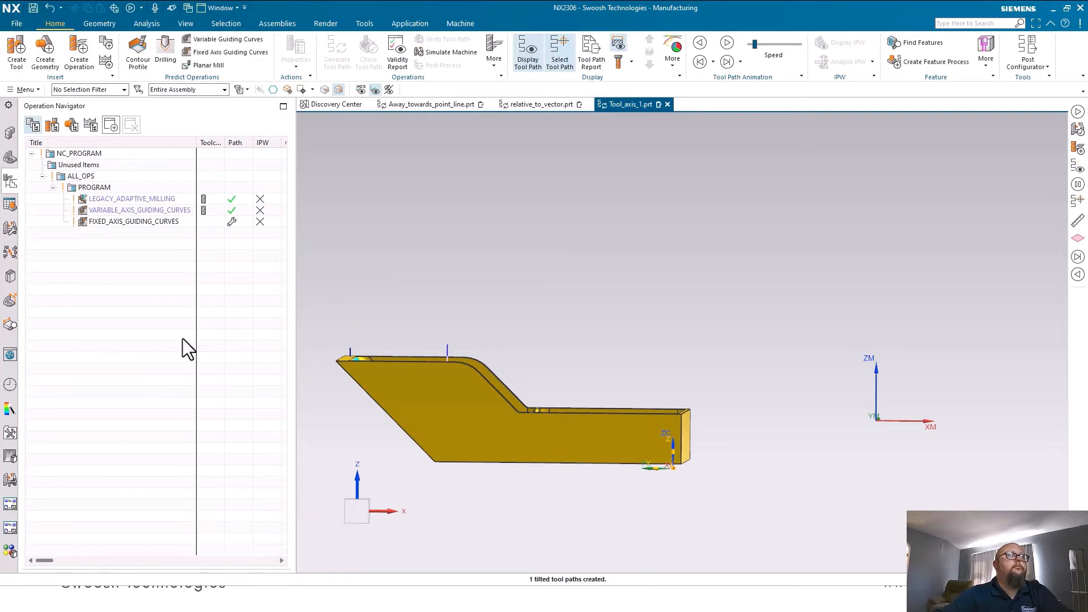
Step: Play back the manually tilted tool path and examine the tool and holder inclination from the side and front of the part
left_click(729, 60)
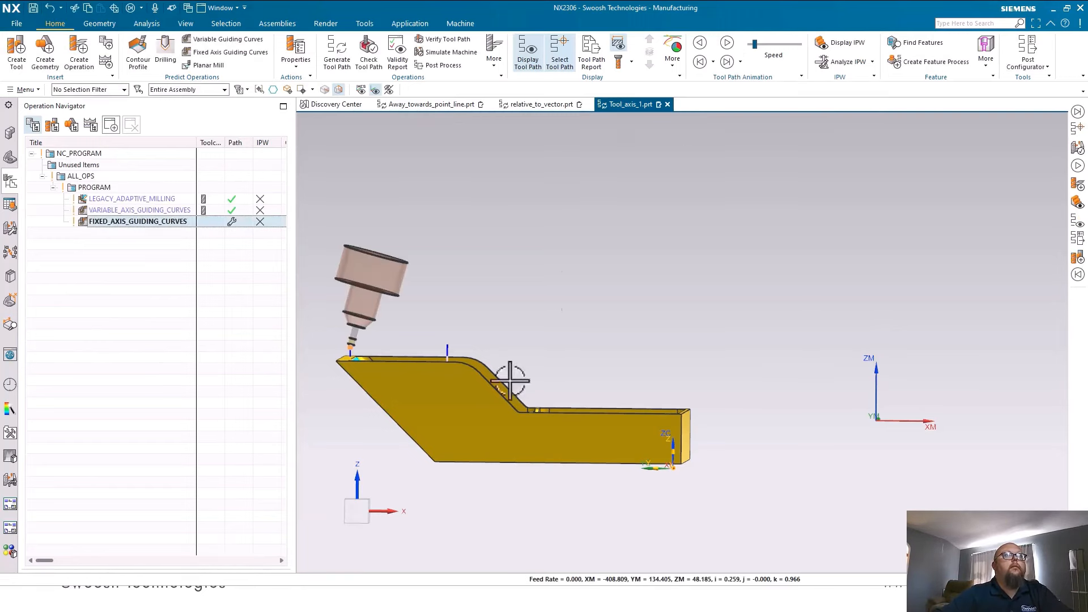
key("F8")
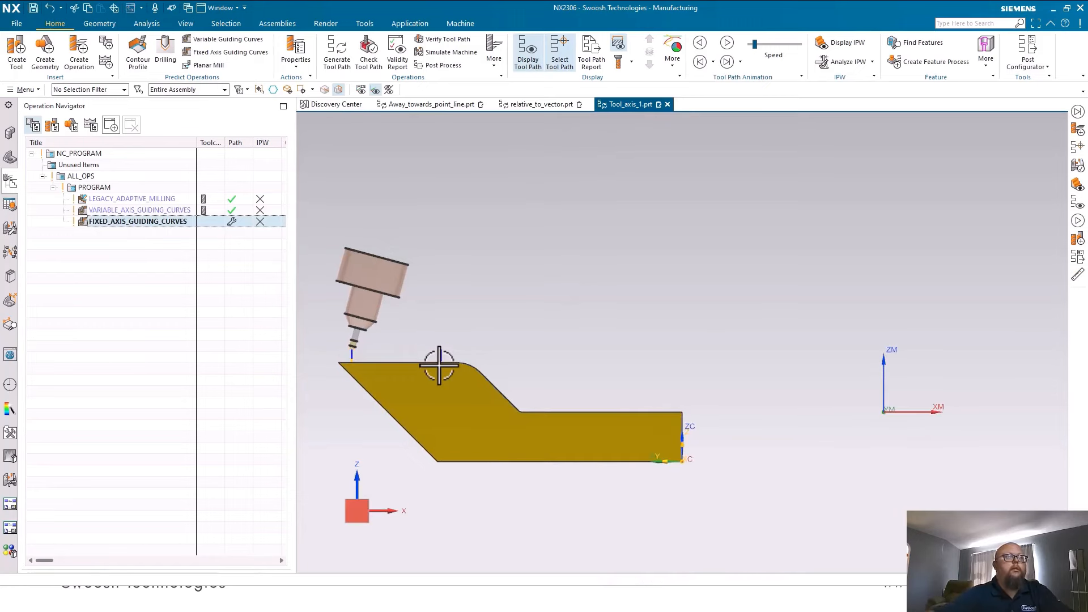
left_click(727, 43)
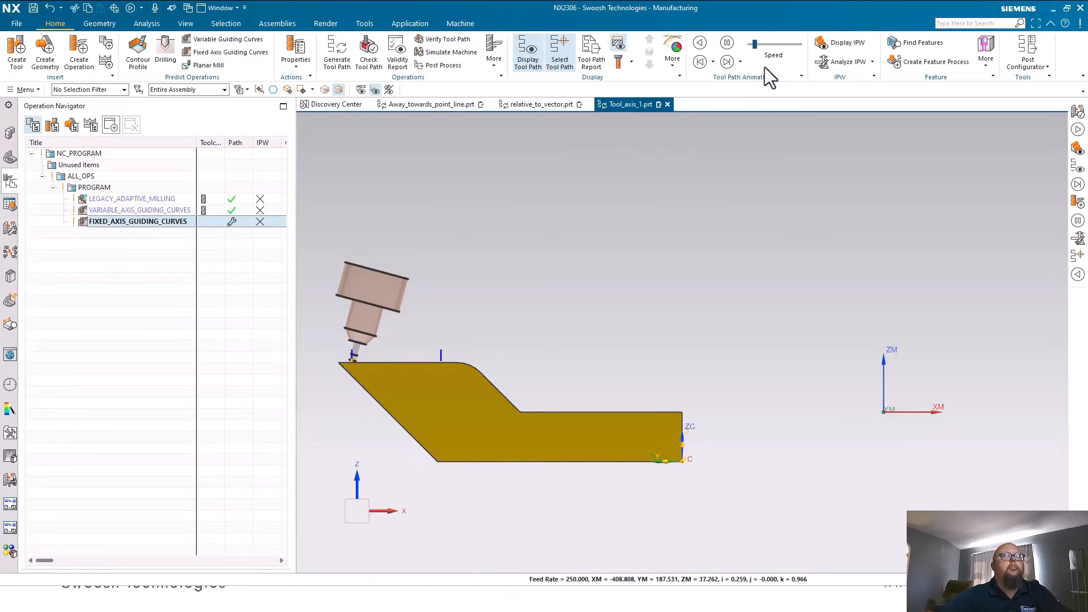
middle_click_drag(554, 369, 486, 357)
left_click(527, 369)
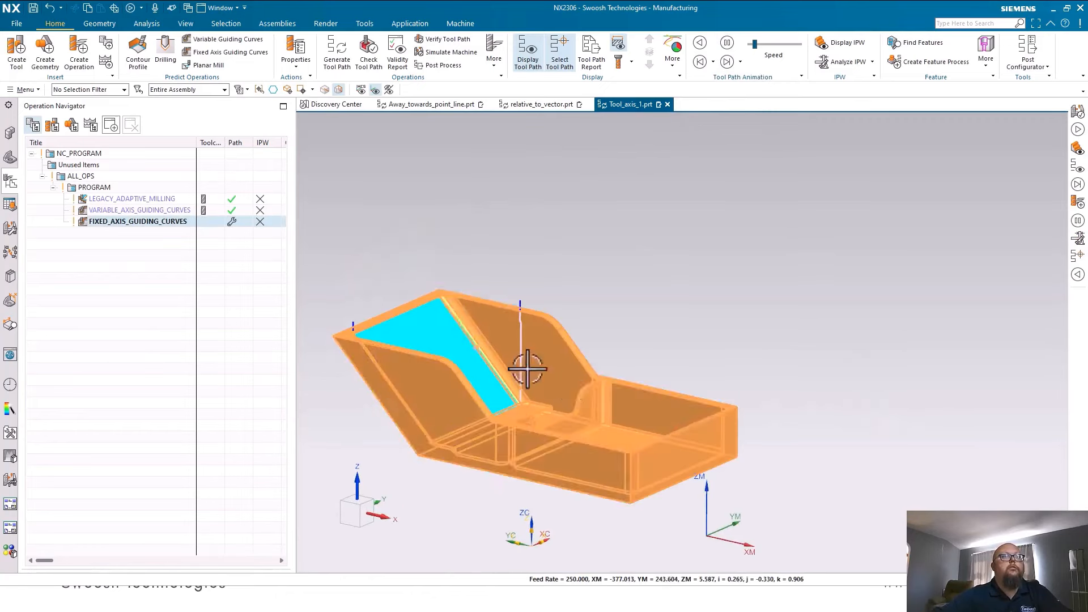
middle_click_drag(1011, 418, 1083, 422)
key("ctrl+alt+f")
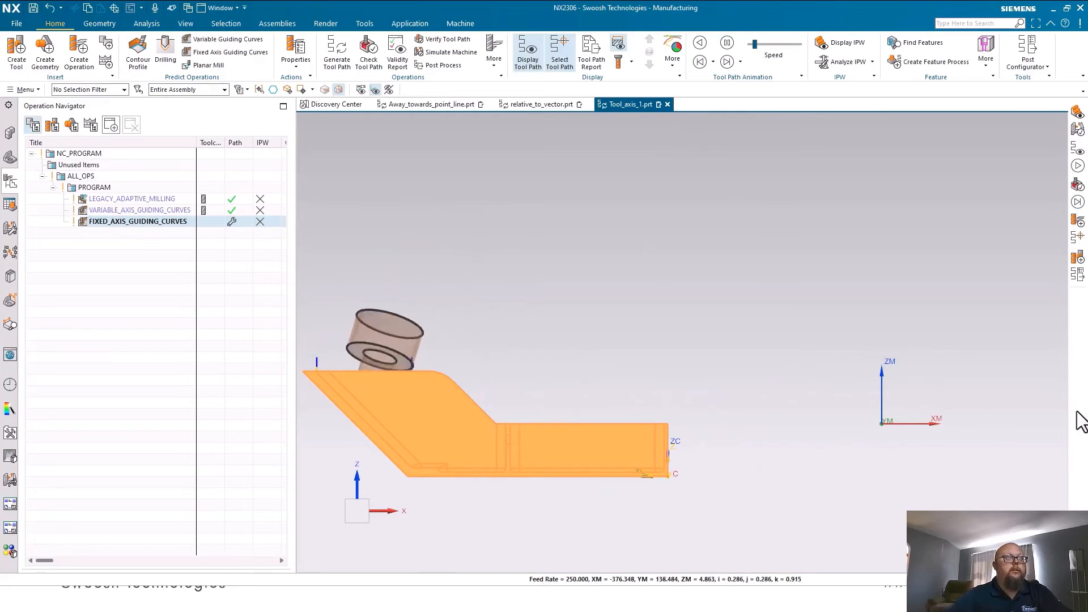
middle_click_drag(1077, 412, 1077, 412)
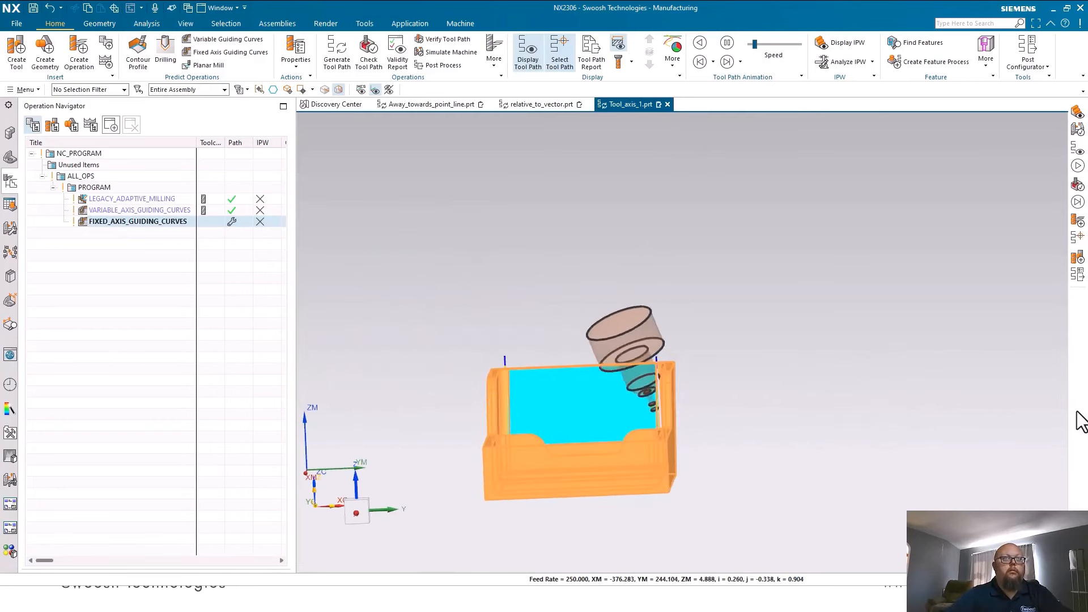
middle_click_drag(338, 535, 105, 318)
Step: Clear the operation selection and bring up the overview of open windows to reach the PowerPoint slide show
left_click(105, 318)
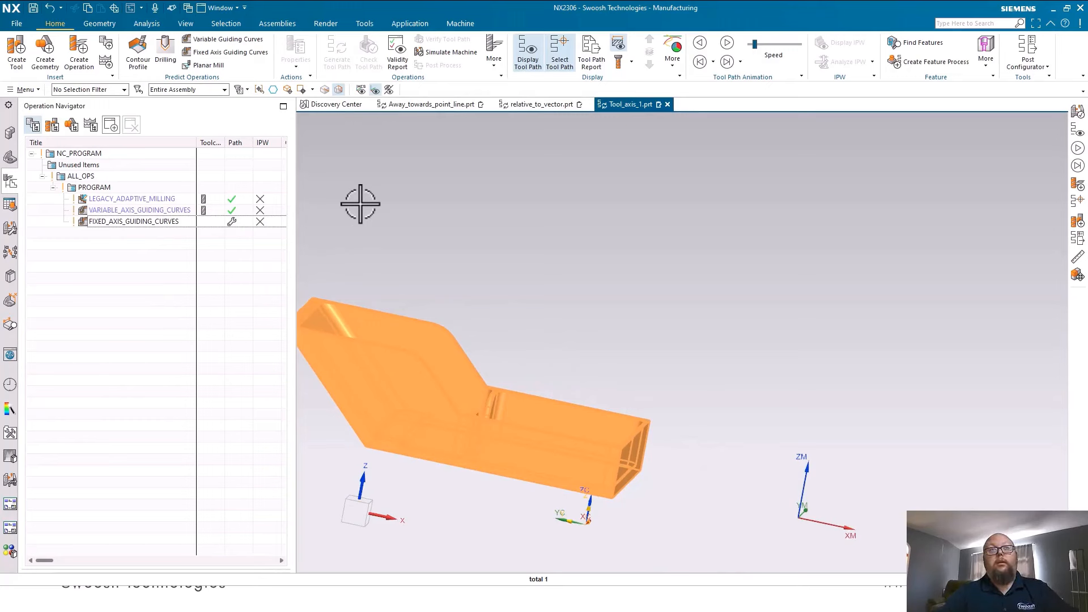
left_click(499, 215)
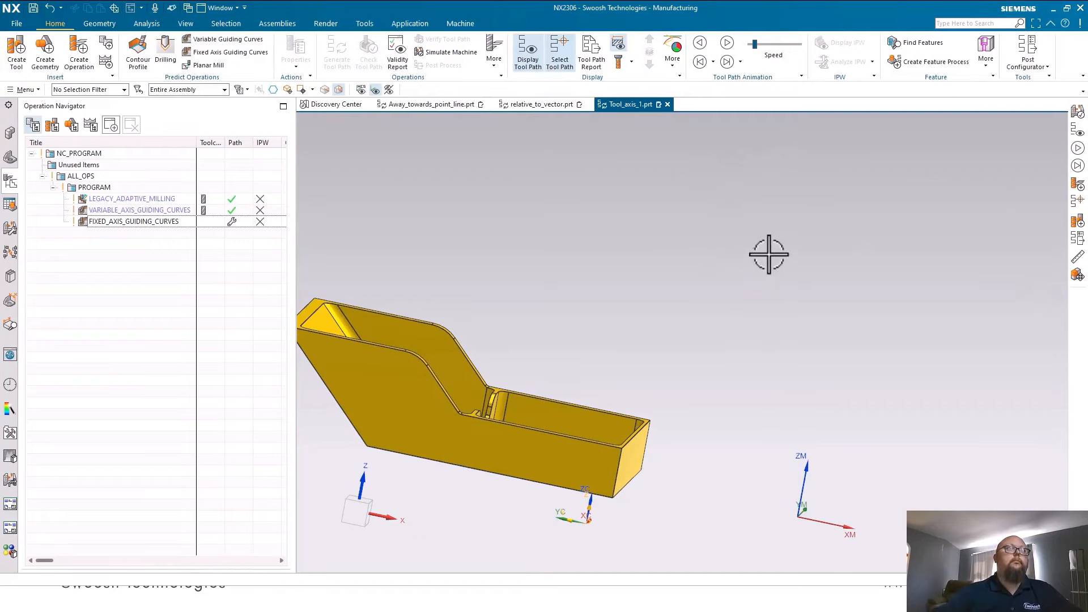
key("super+Tab")
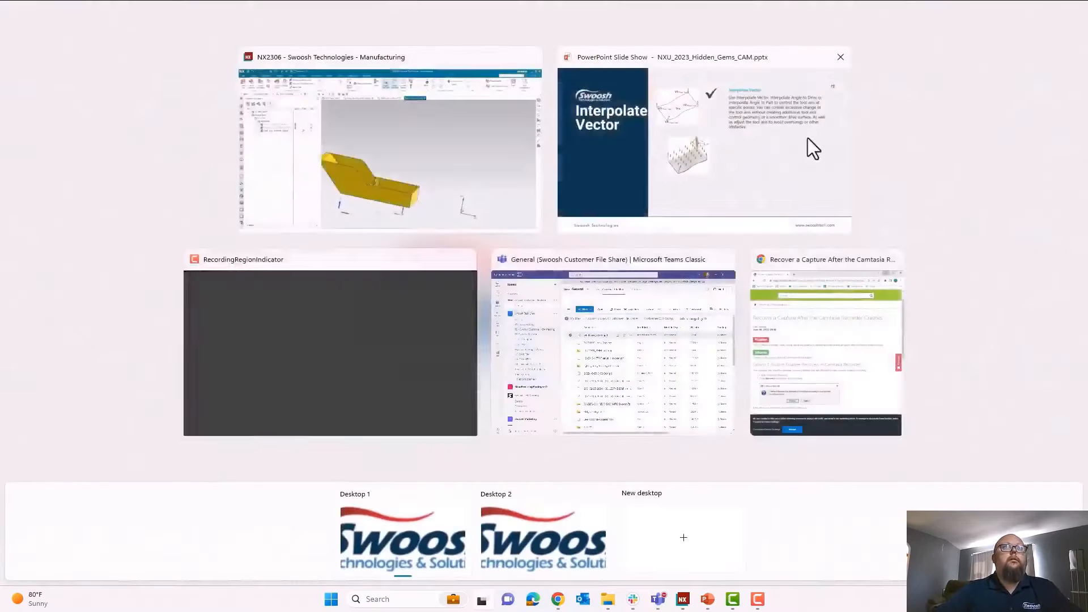
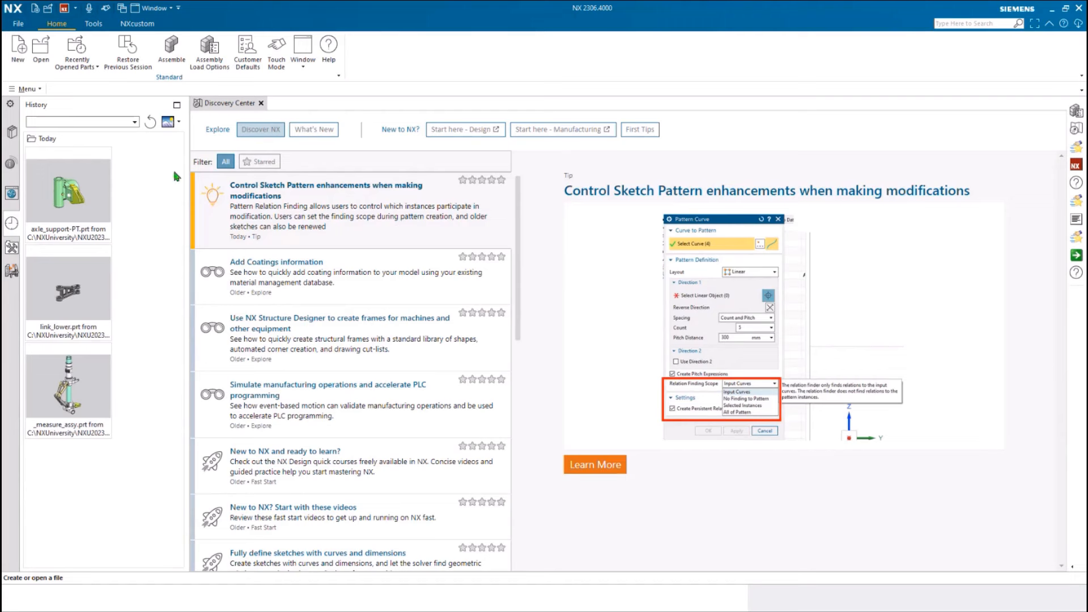
Step: Start opening a part from training_parts and accept assembly load options From Folder, All Components and Partially Load
left_click(44, 56)
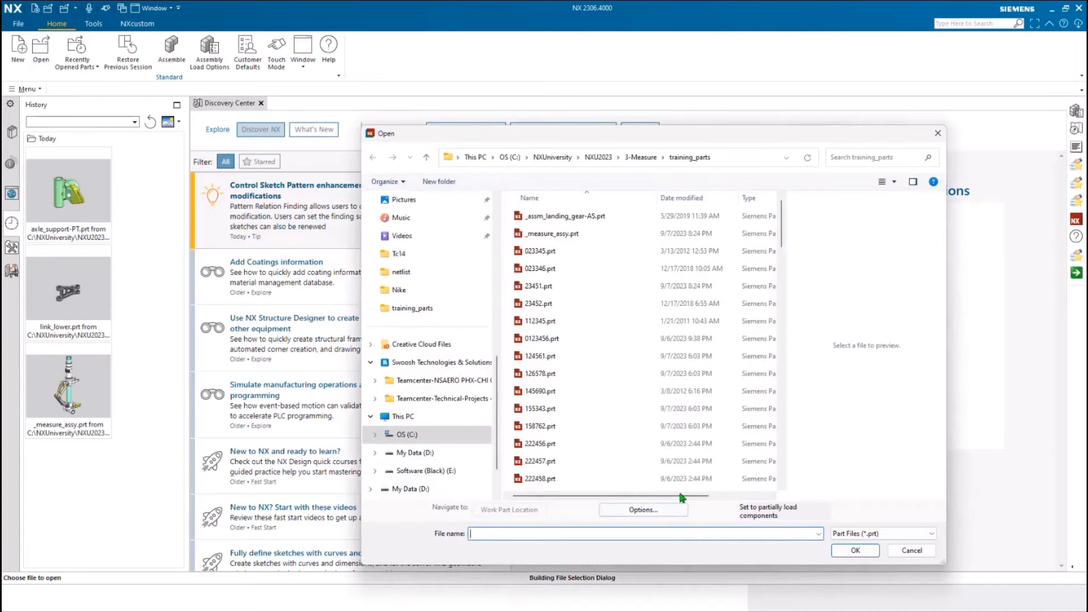
left_click(664, 512)
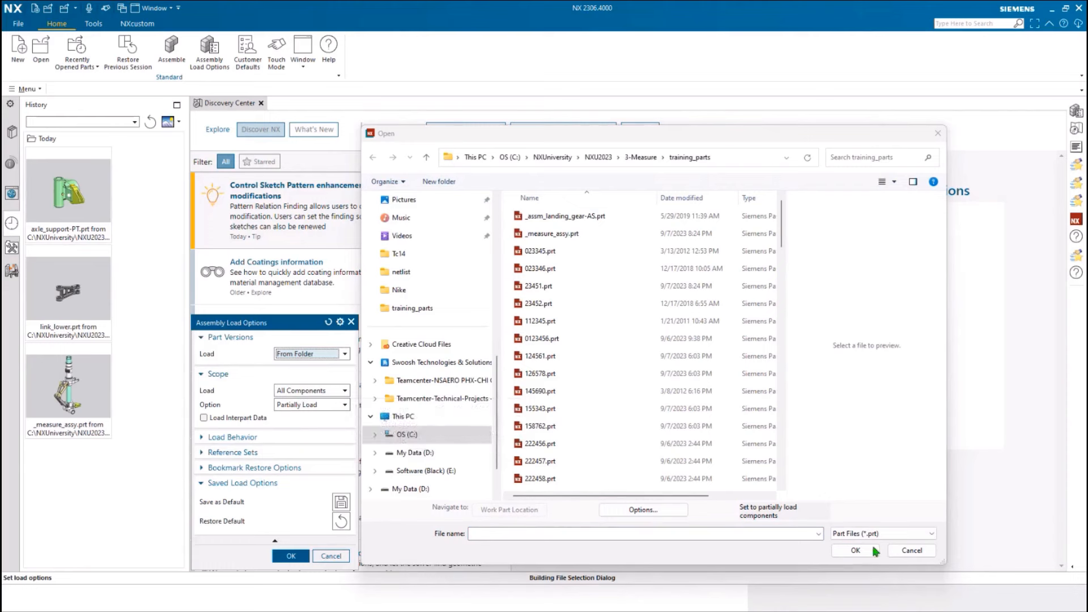
left_click(290, 556)
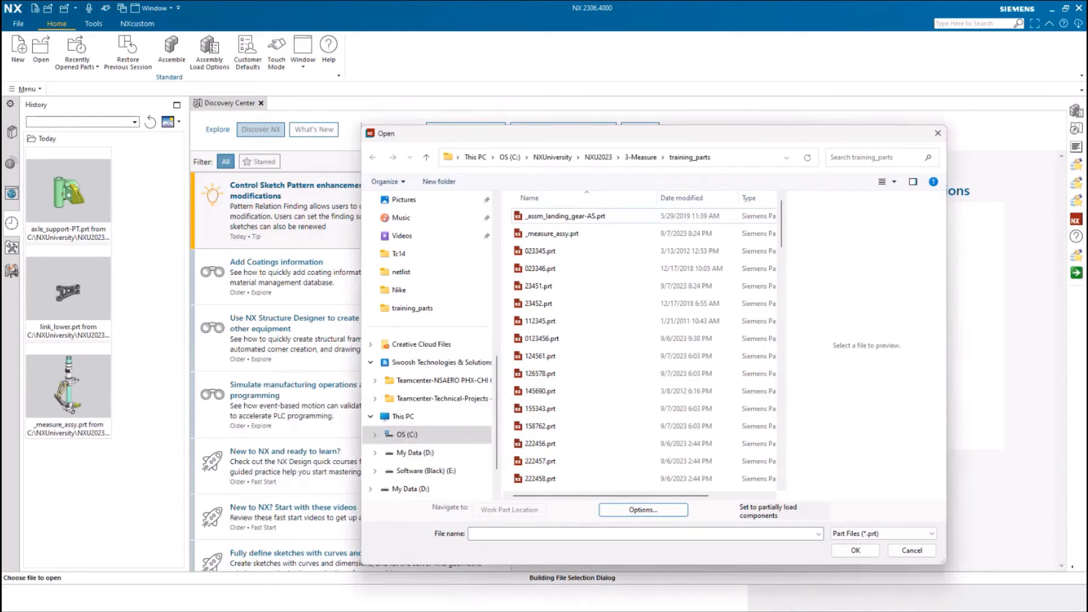
Step: Find axle_support-PT.prt in the training_parts folder and open it
scroll(561, 414, "down", 13)
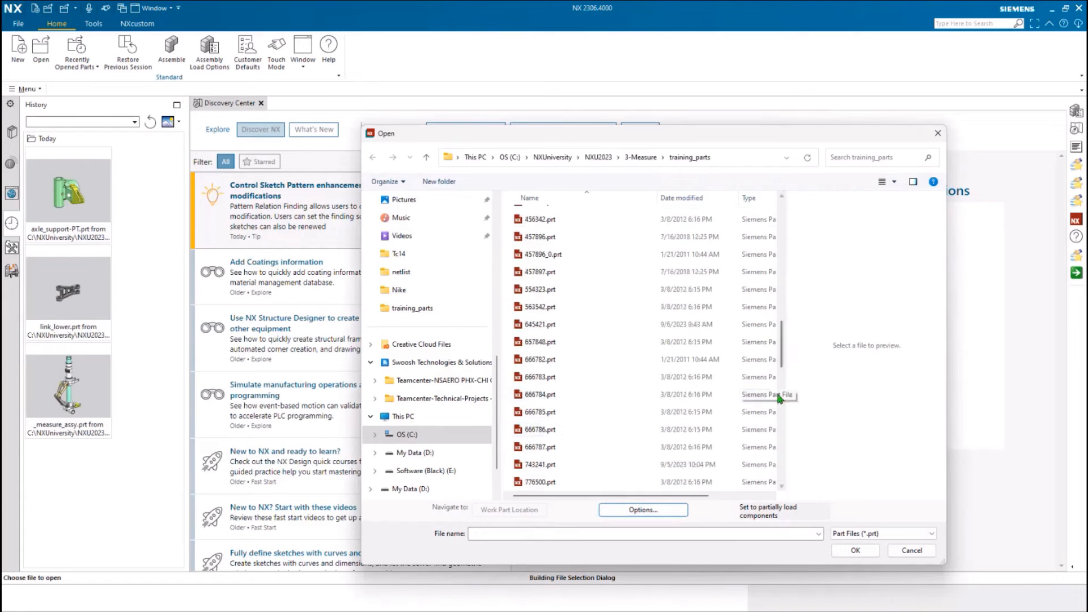
left_click_drag(781, 358, 787, 439)
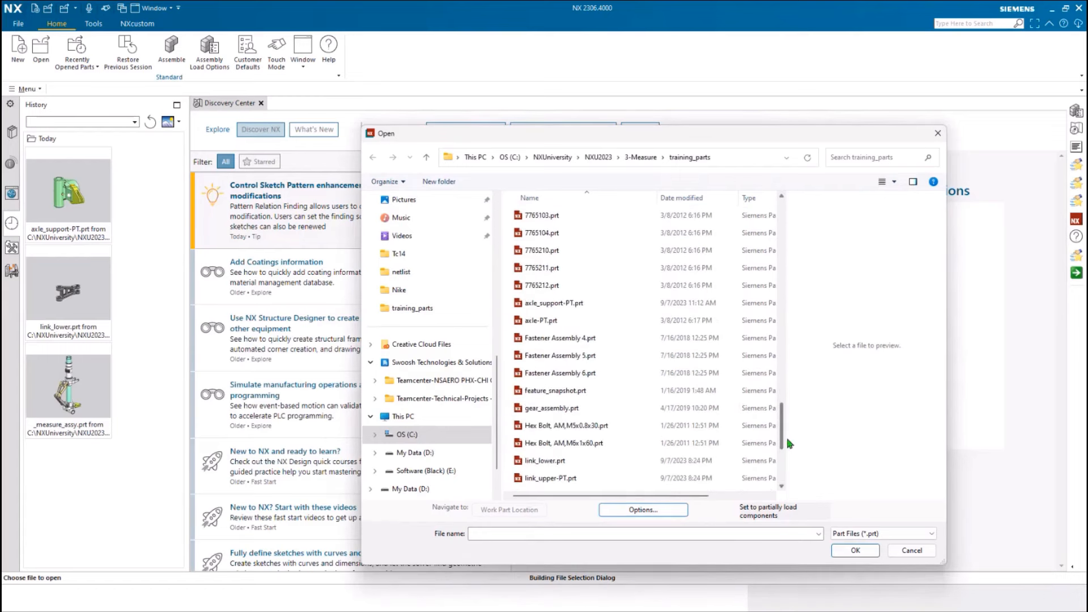
left_click(545, 308)
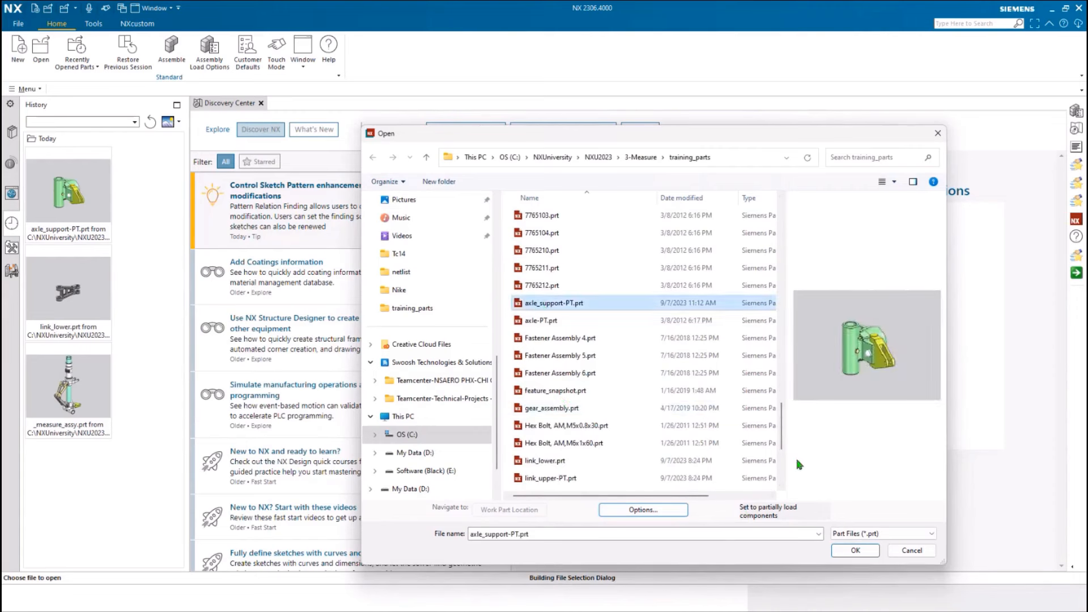
left_click(856, 551)
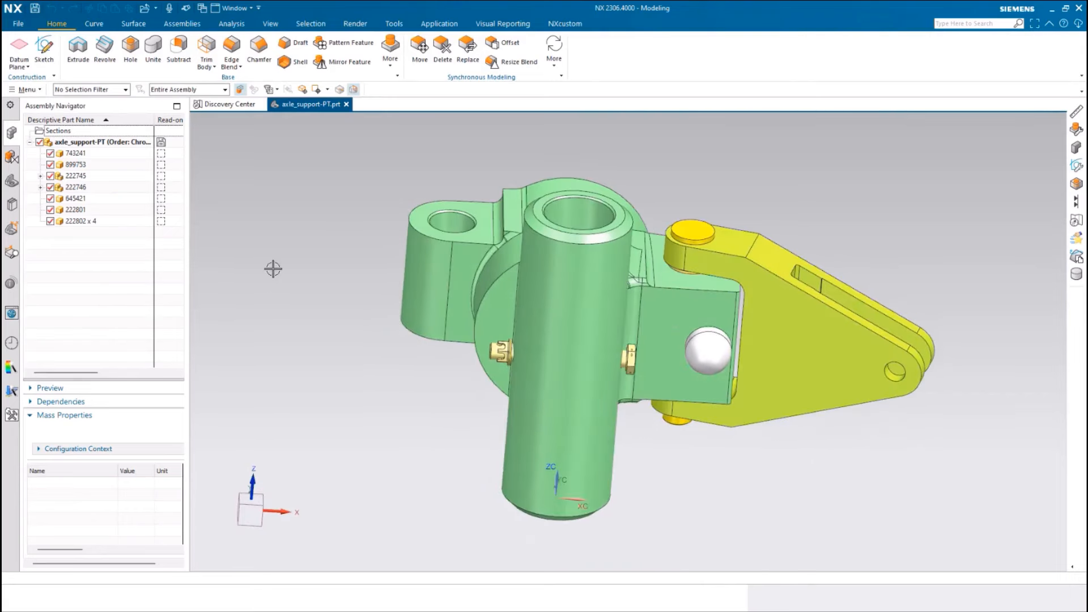
Step: Reset the dialog memory in the Dialog and Precision page of the User Interface preferences and accept the preferences
left_click(18, 25)
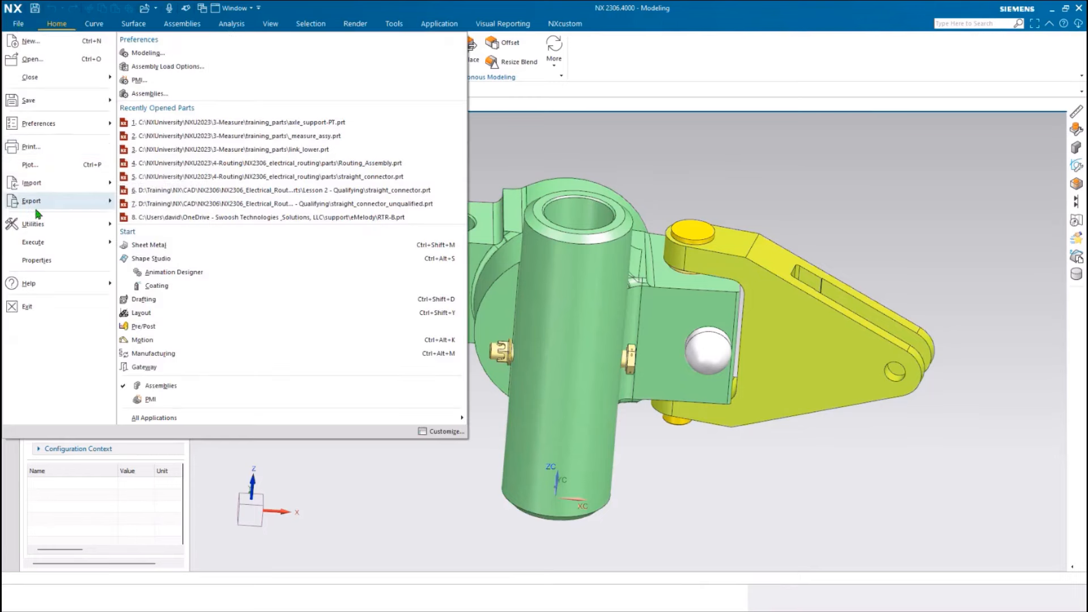
mouse_move(37, 206)
mouse_move(46, 126)
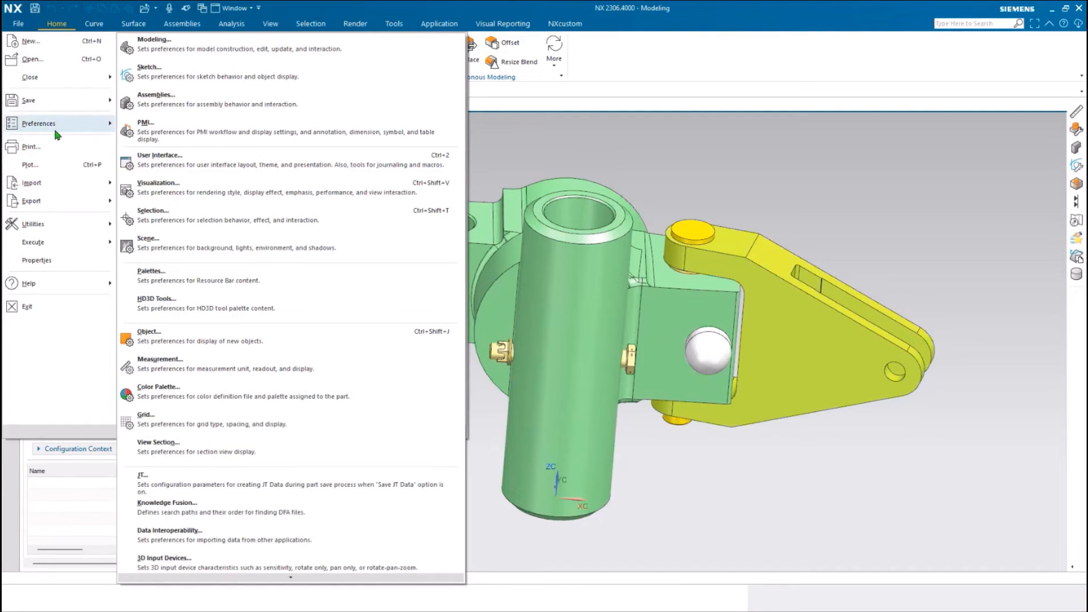
left_click(174, 164)
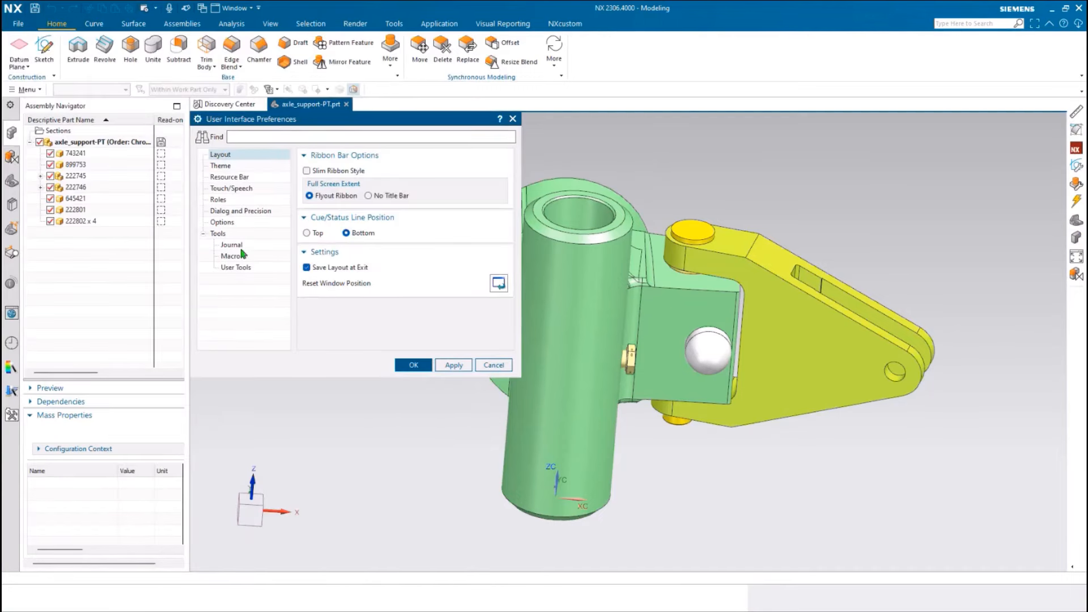
left_click(232, 210)
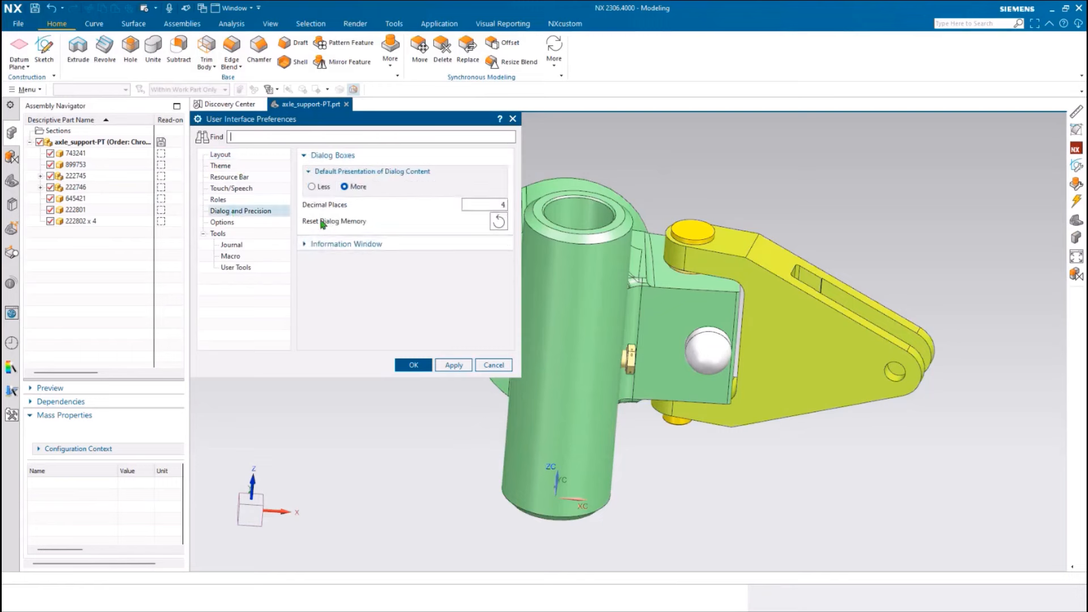
left_click(500, 224)
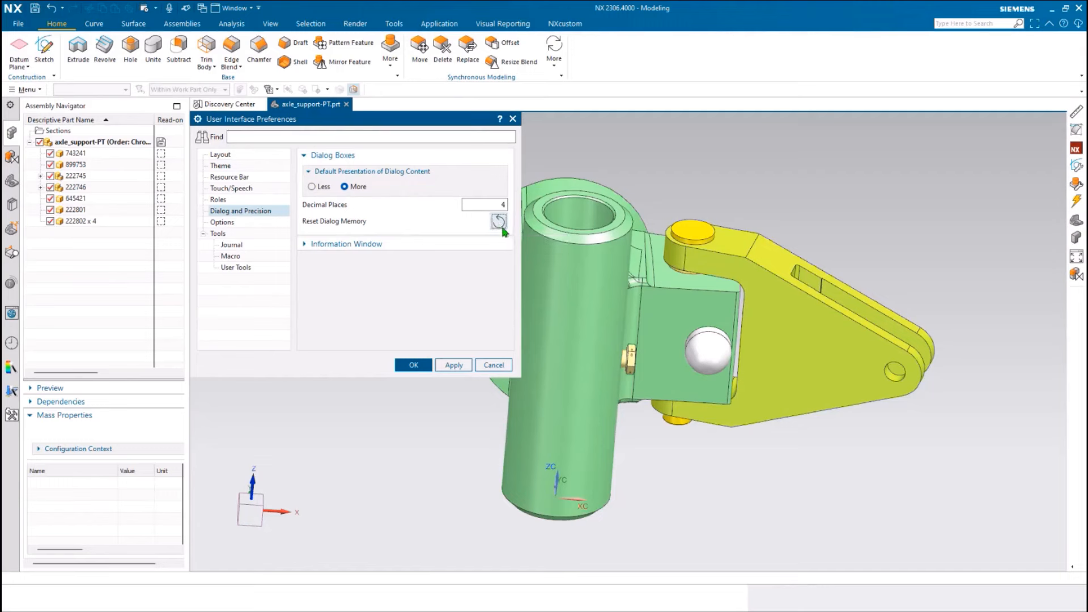
left_click(414, 365)
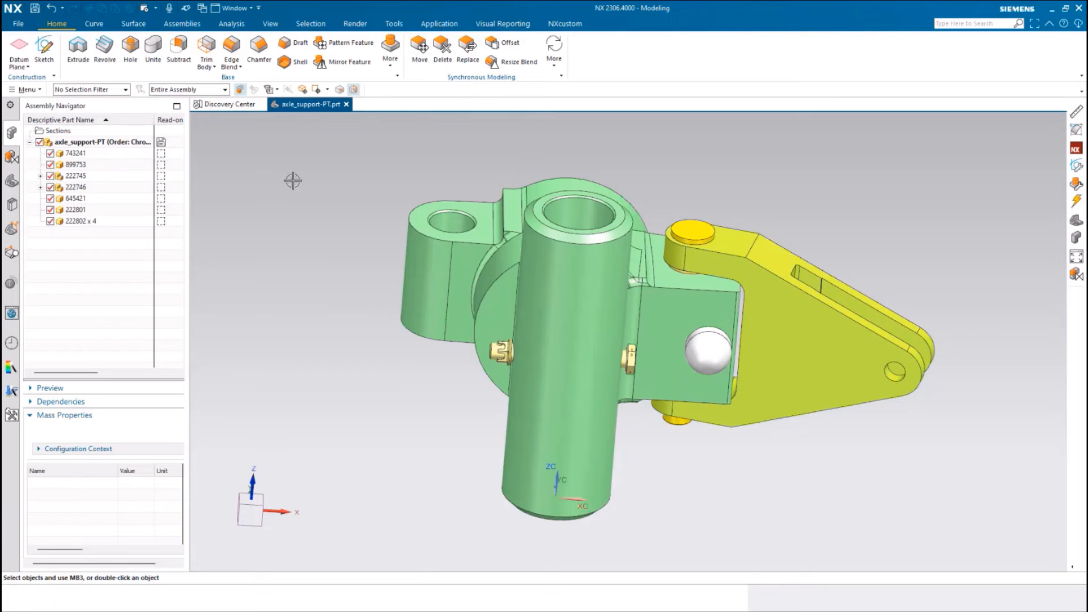
Step: Load the Advanced role and accept overwriting the stored customizations
left_click(233, 24)
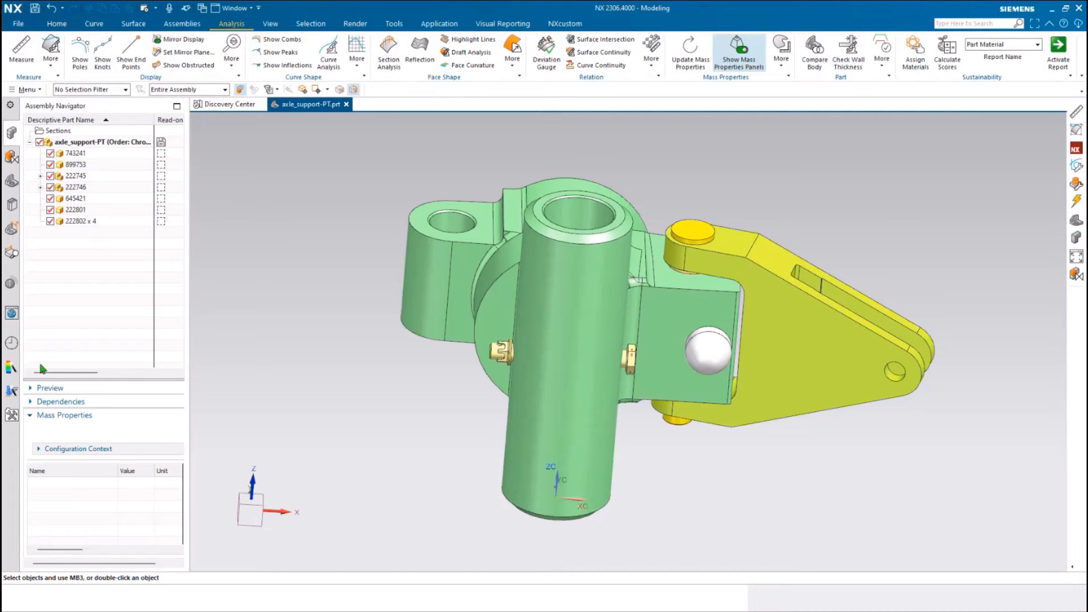
left_click(12, 416)
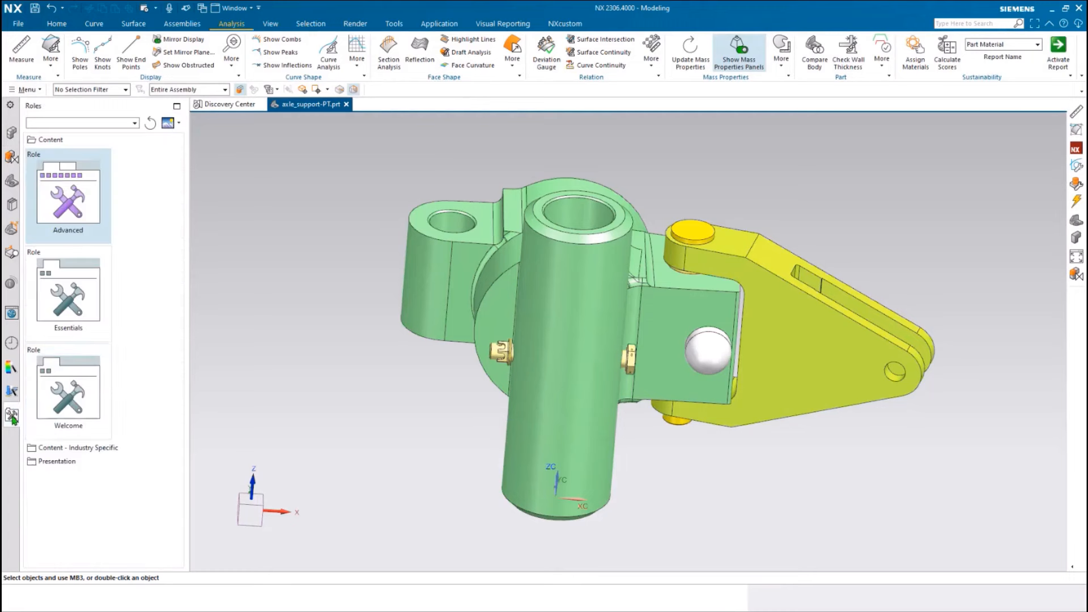
left_click(78, 215)
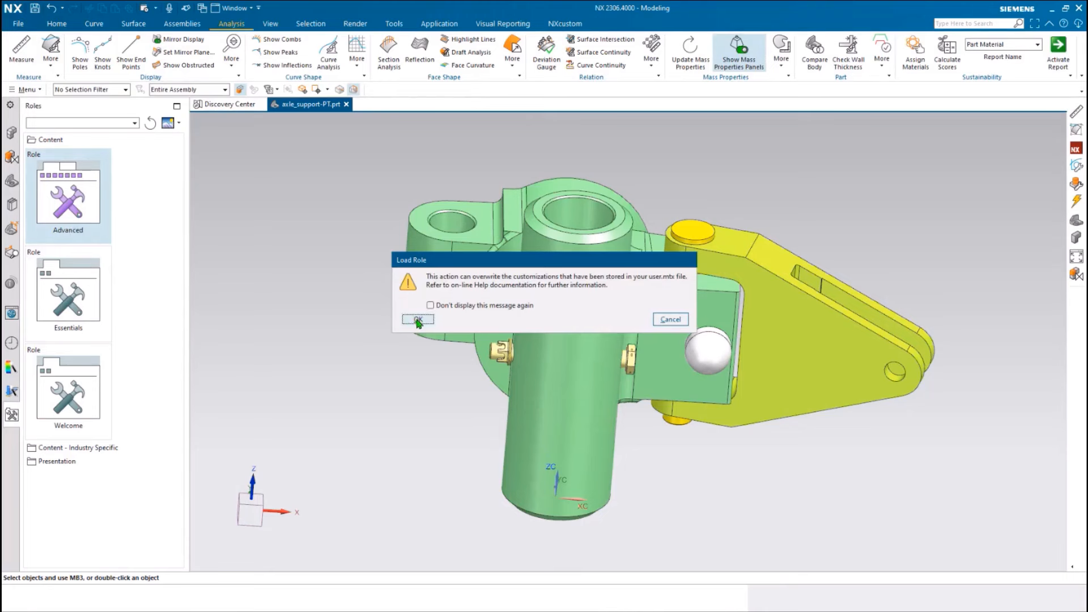
left_click(418, 321)
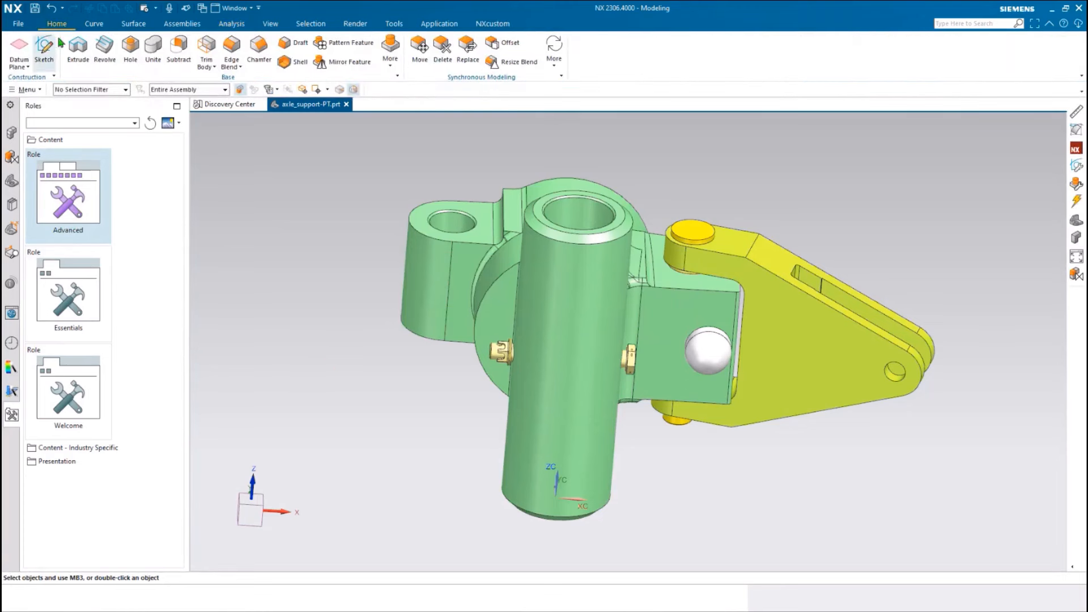
Step: Start the Measure command, reset it to its defaults and collapse its Settings section
left_click(230, 23)
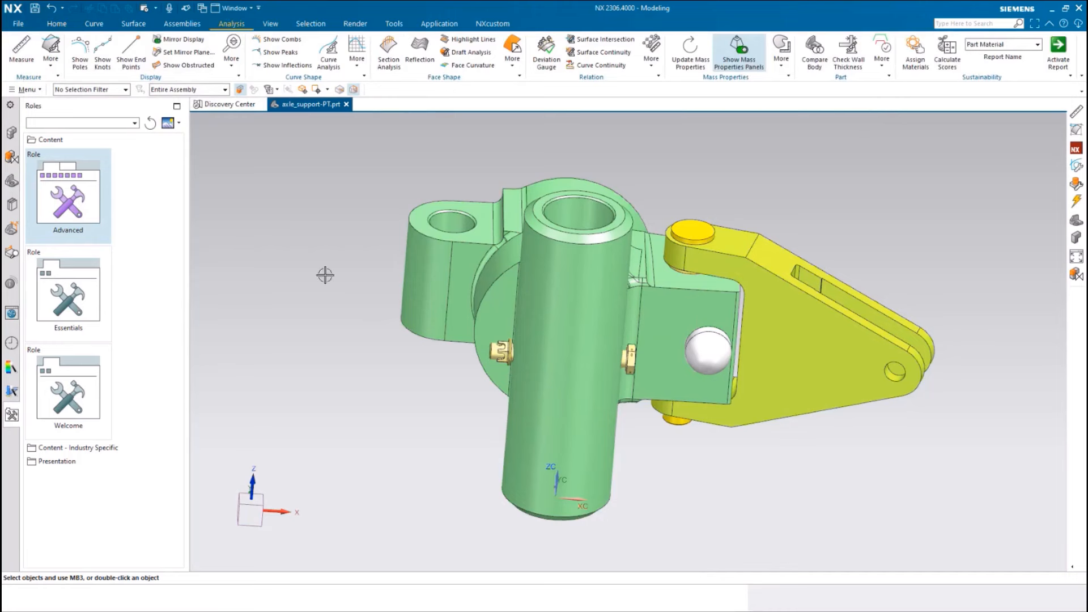
left_click(20, 57)
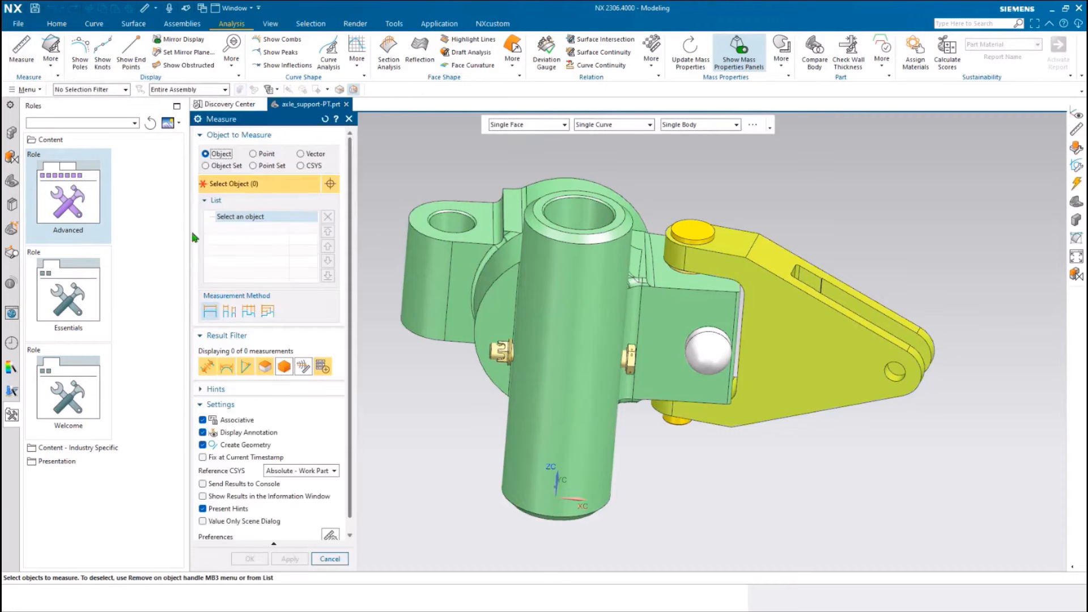
left_click(321, 121)
left_click(314, 404)
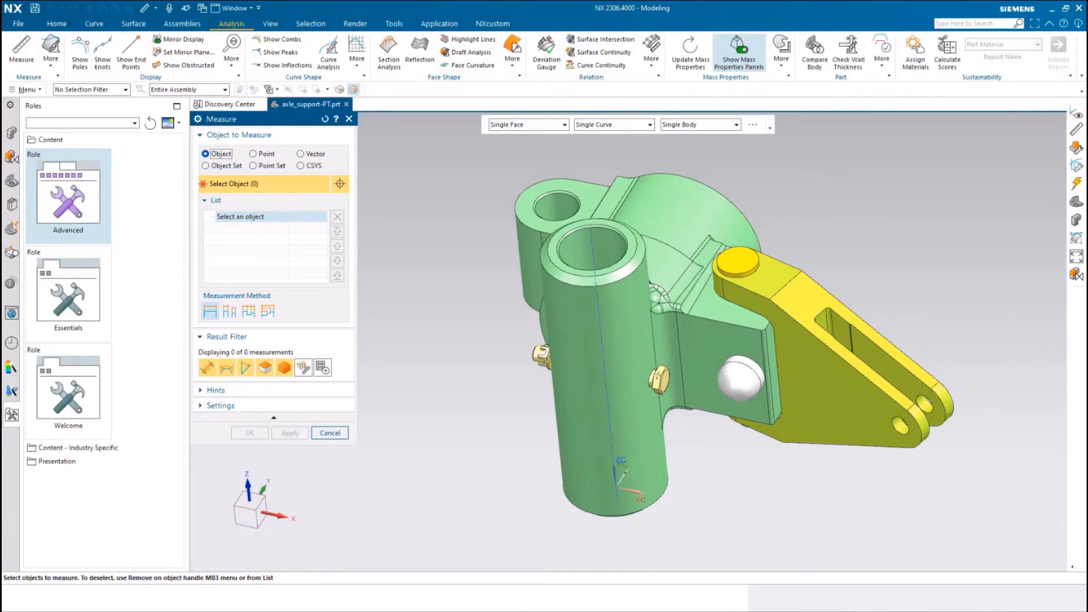
Step: Measure a point at the arc center of the bore edge on the upper end of the vertical tube in component 743241
left_click(255, 159)
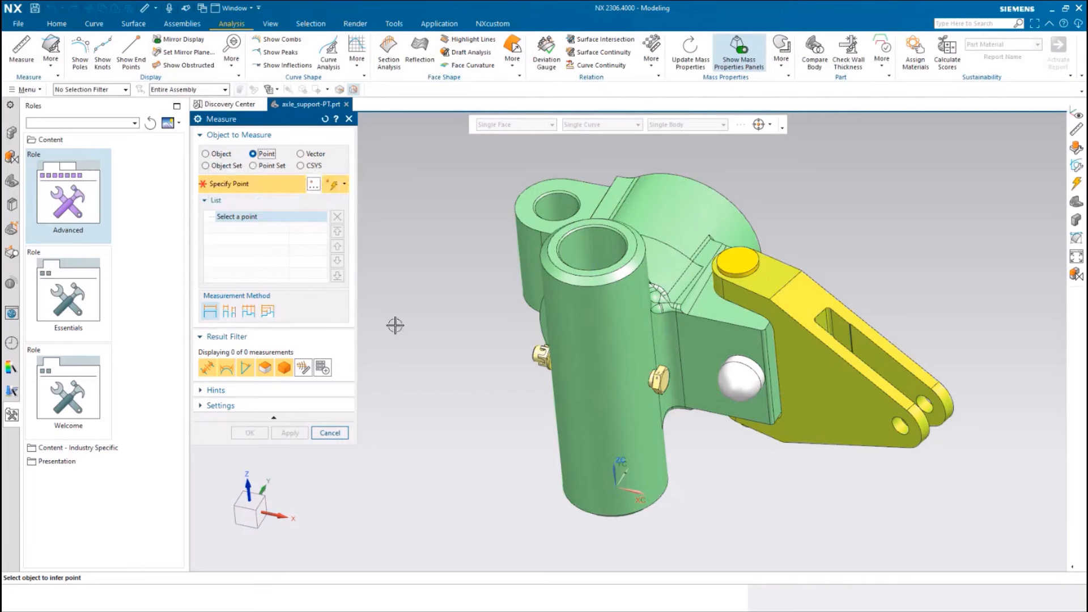
middle_click_drag(457, 381, 456, 381)
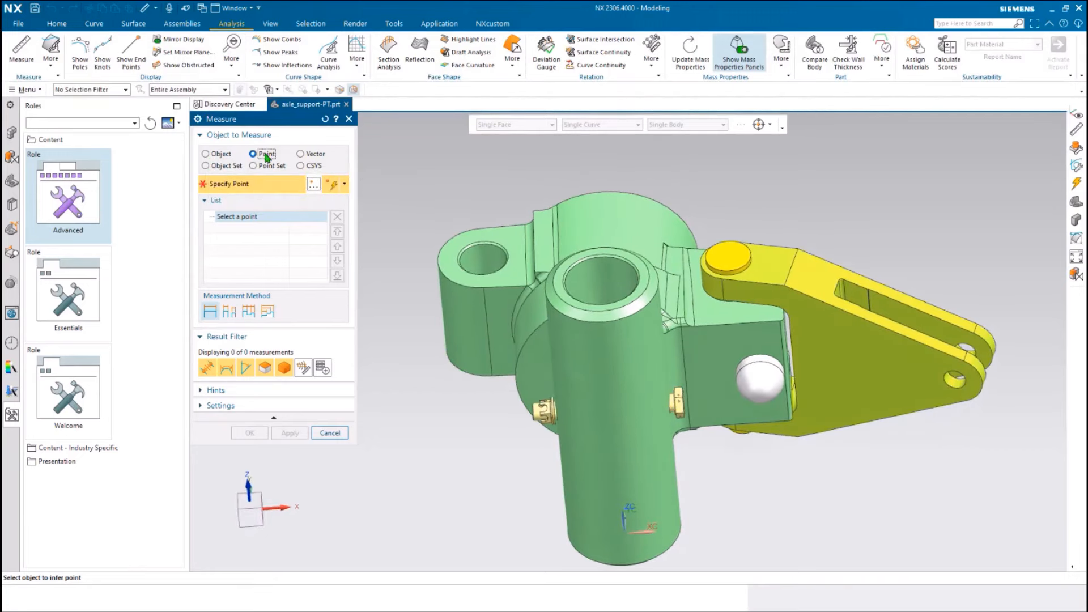
left_click(770, 125)
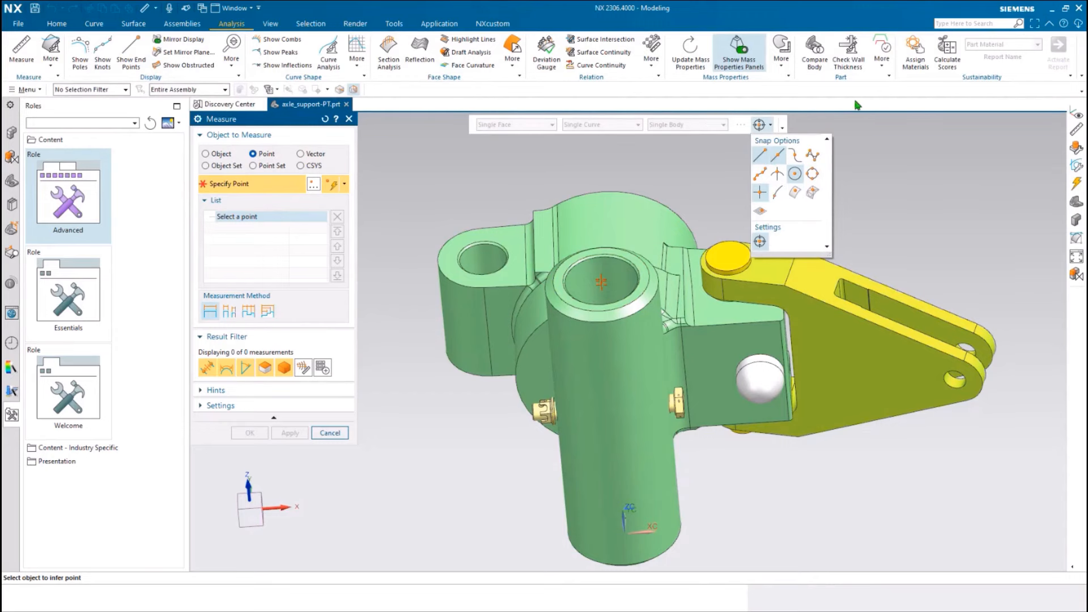
scroll(724, 295, "up", 3)
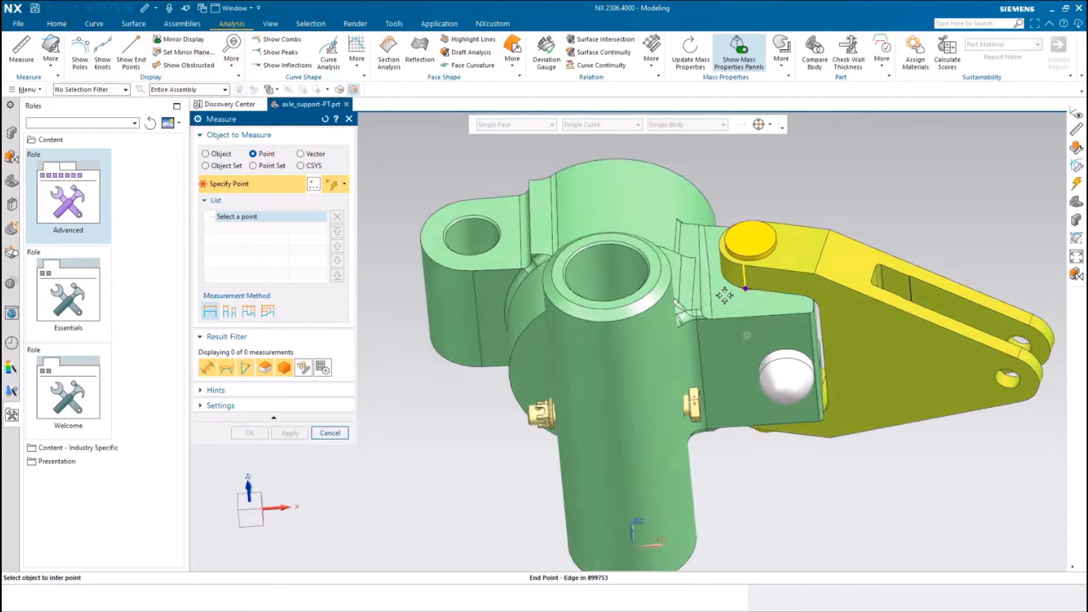
scroll(725, 296, "up", 3)
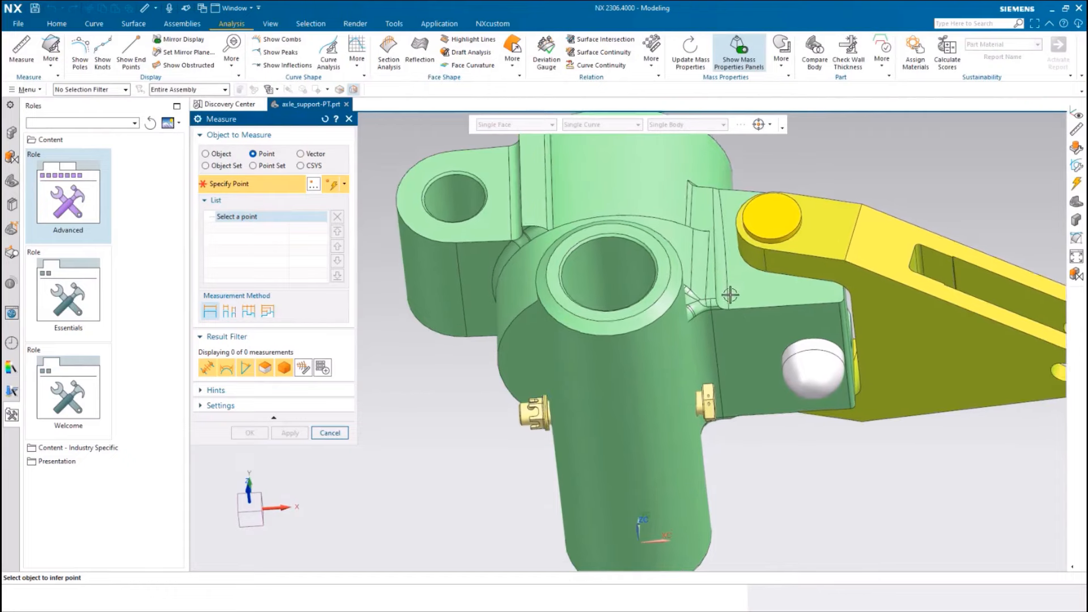
left_click(650, 237)
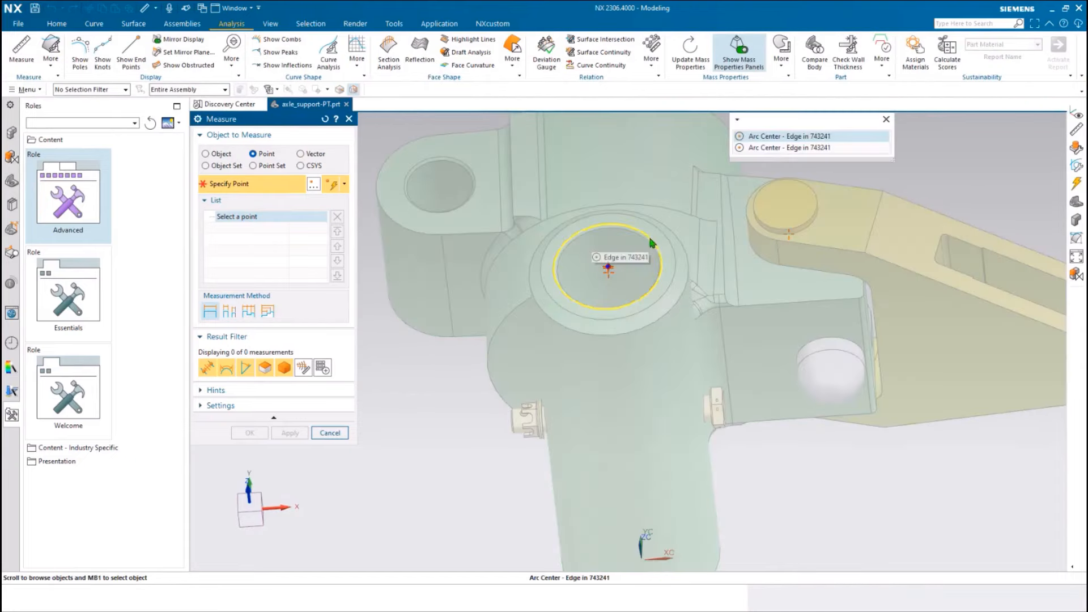
left_click(774, 137)
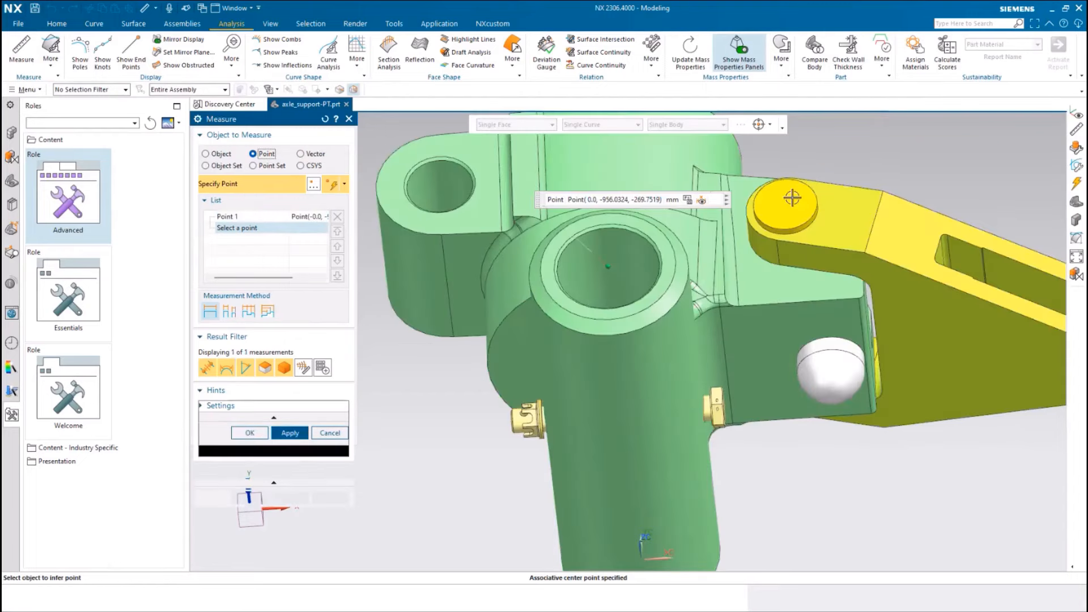
Step: Move the point's coordinate readout clear of the assembly and read the hint about Relative Point measurement
scroll(600, 341, "down", 3)
middle_click_drag(593, 216, 576, 199)
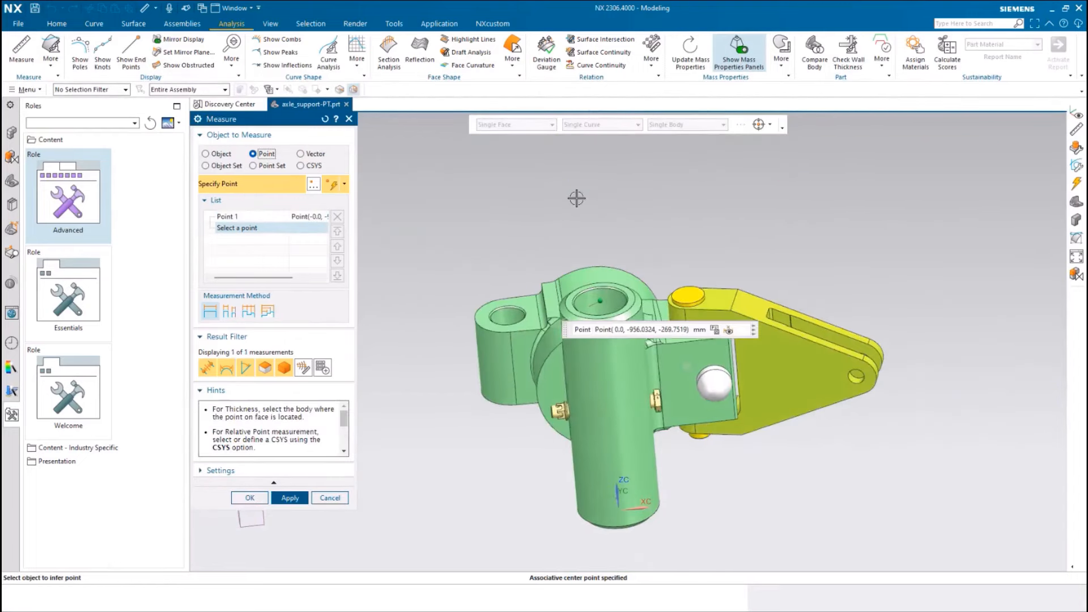
left_click_drag(560, 324, 663, 221)
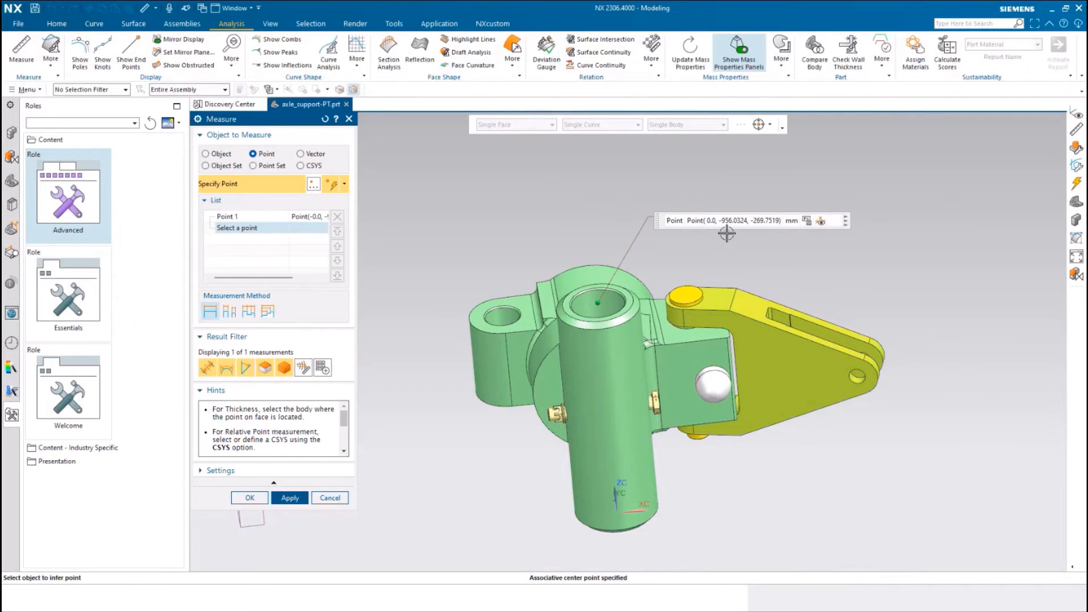
middle_click_drag(749, 310, 389, 379)
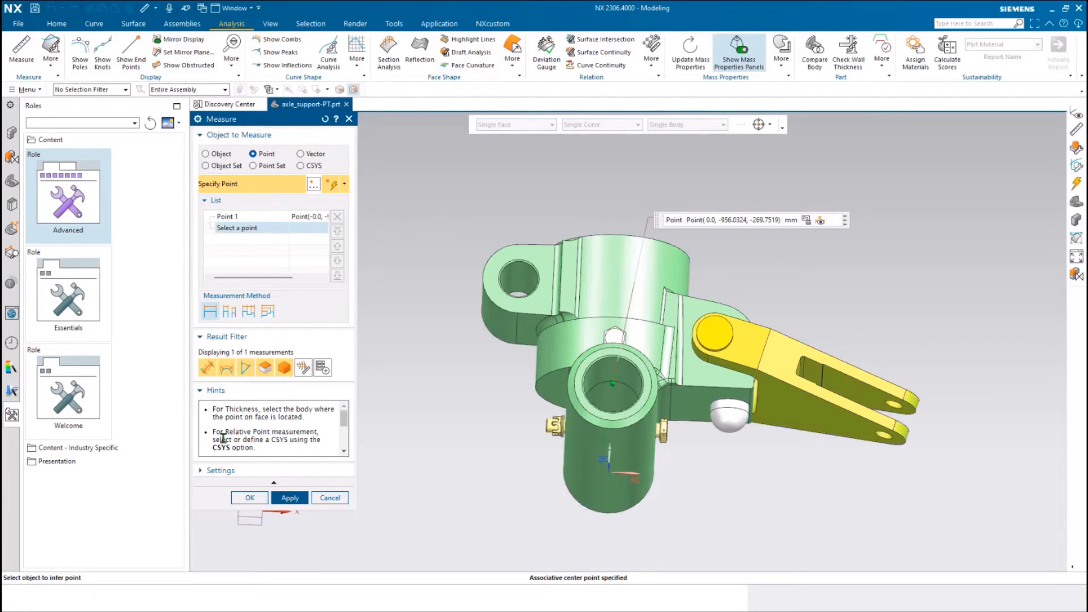
left_click_drag(213, 434, 265, 441)
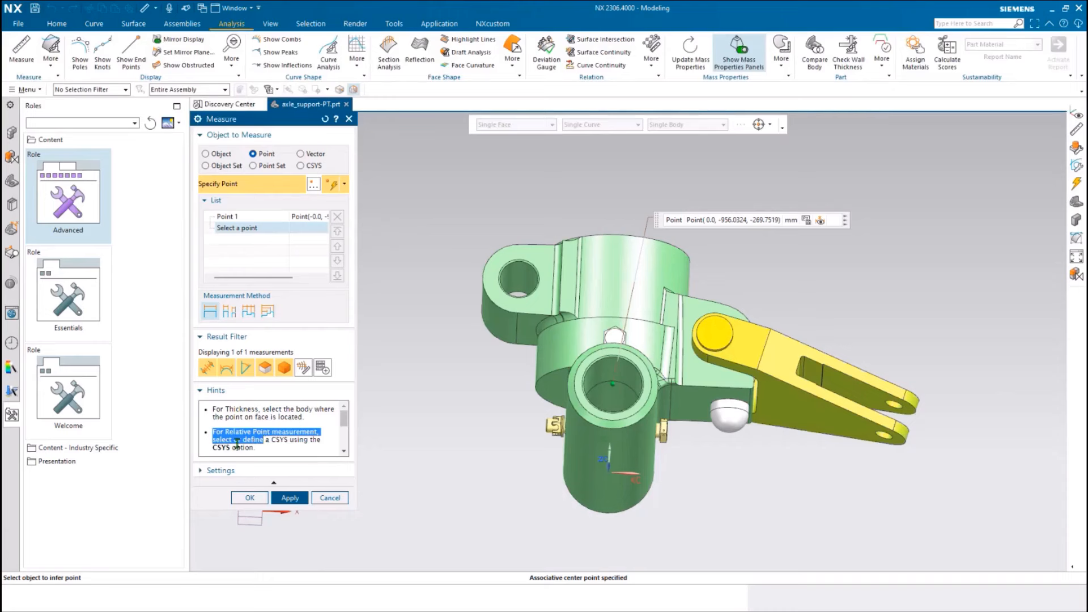
left_click(291, 443)
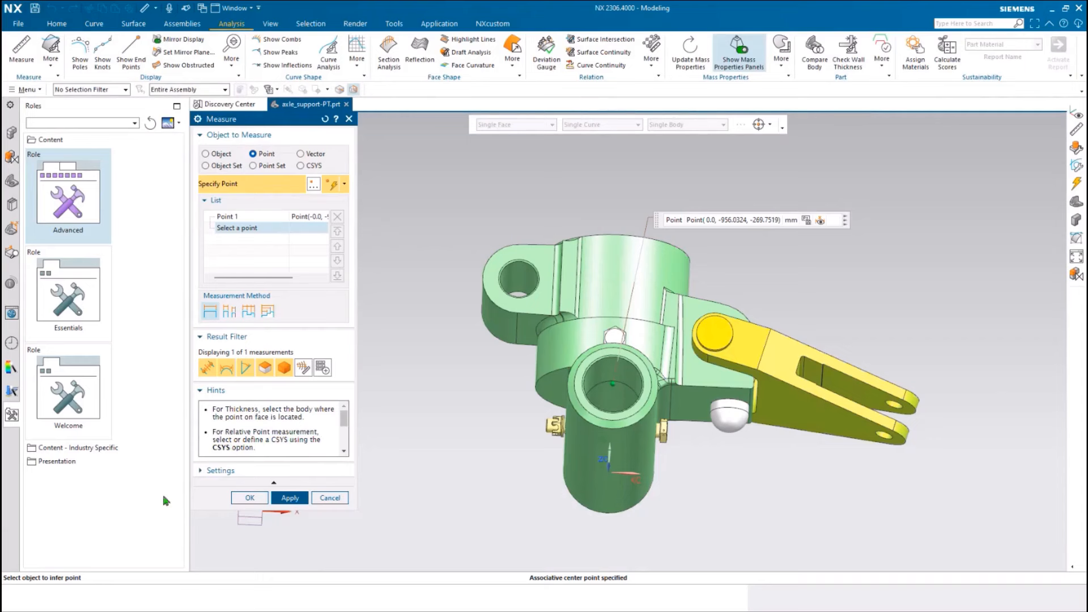
Step: Set the measurement's Reference CSYS to WCS and examine the point relative to the coordinate system at the tube's lower end
left_click(202, 472)
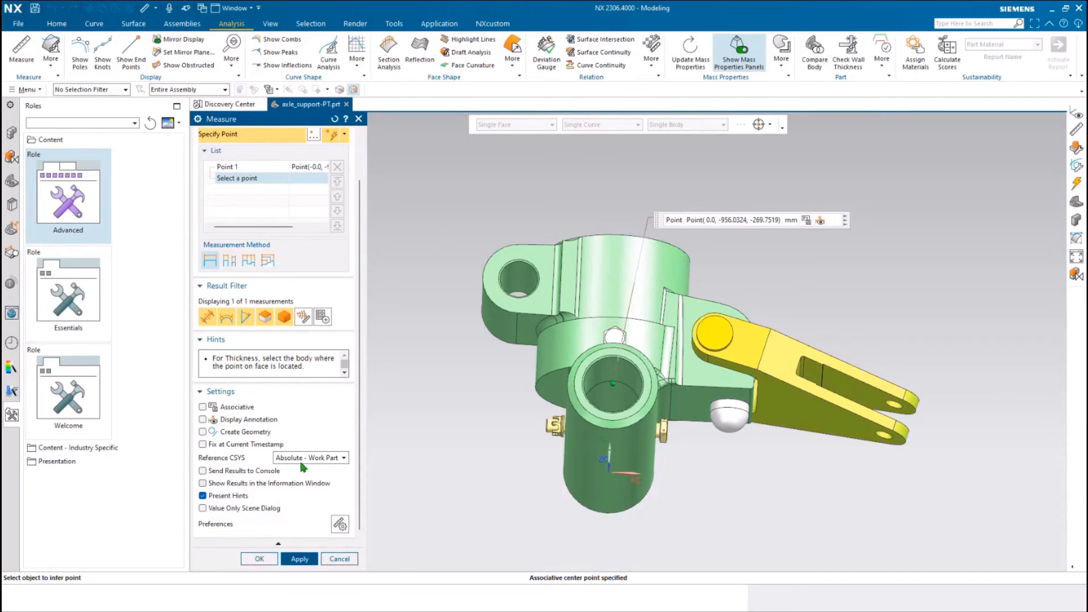
left_click(343, 458)
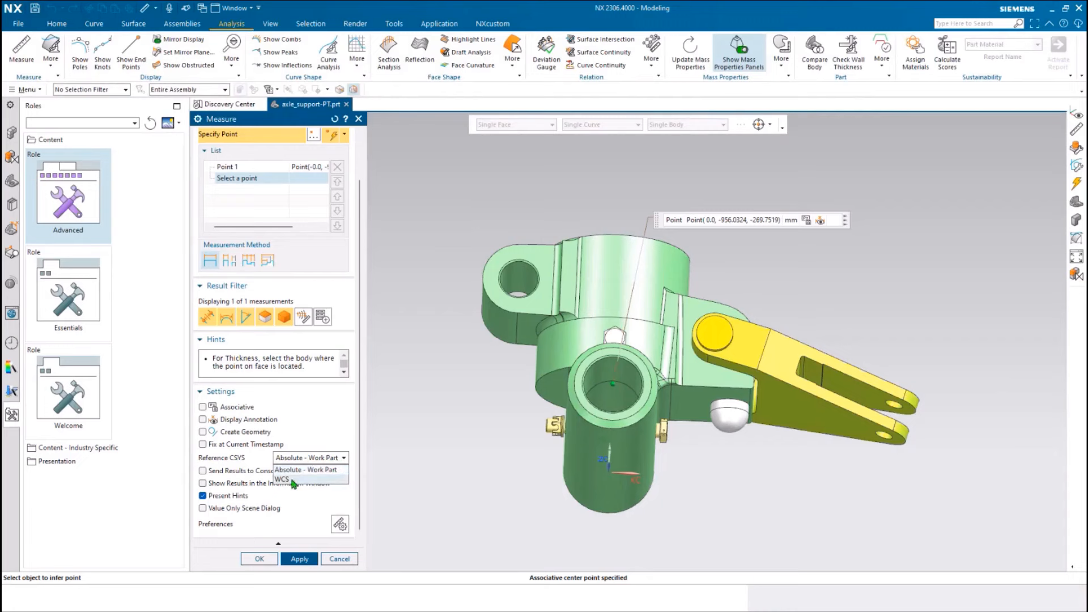
left_click(292, 479)
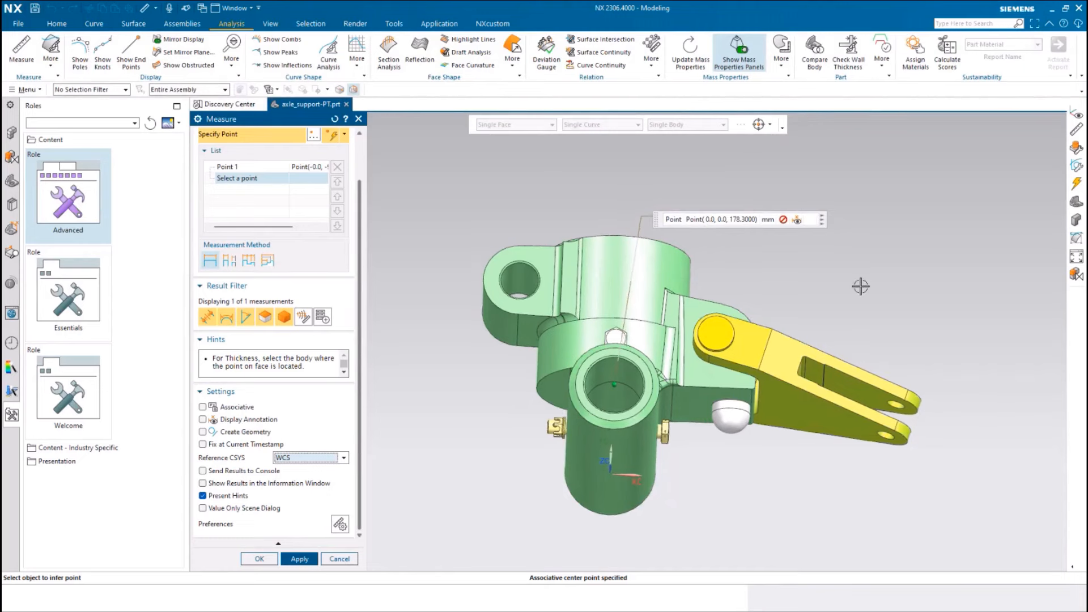
middle_click_drag(861, 286, 809, 513)
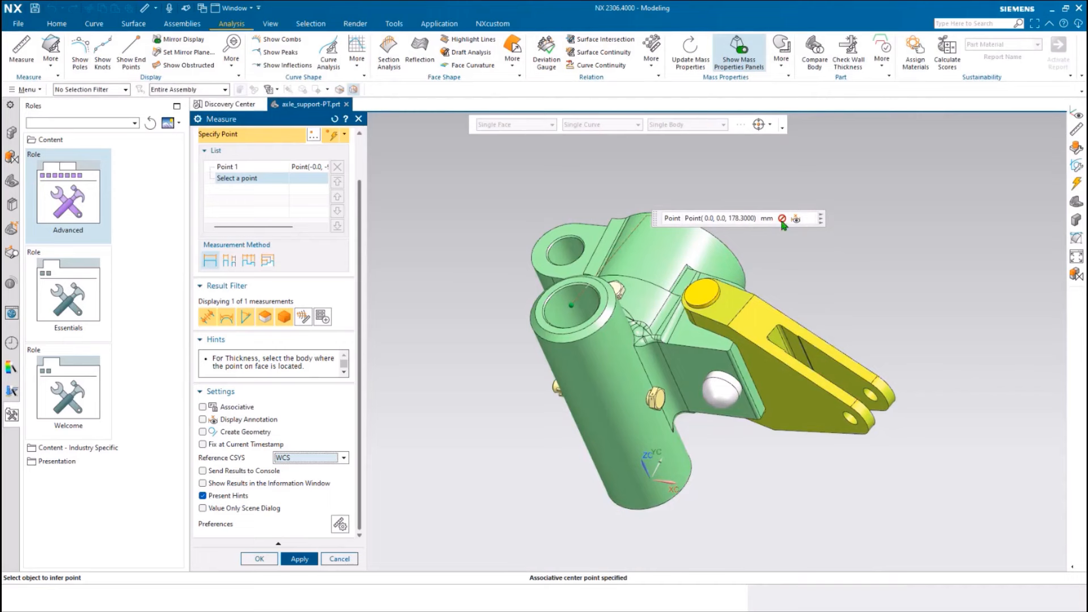
mouse_move(783, 219)
left_click(711, 231)
middle_click_drag(784, 549, 453, 412)
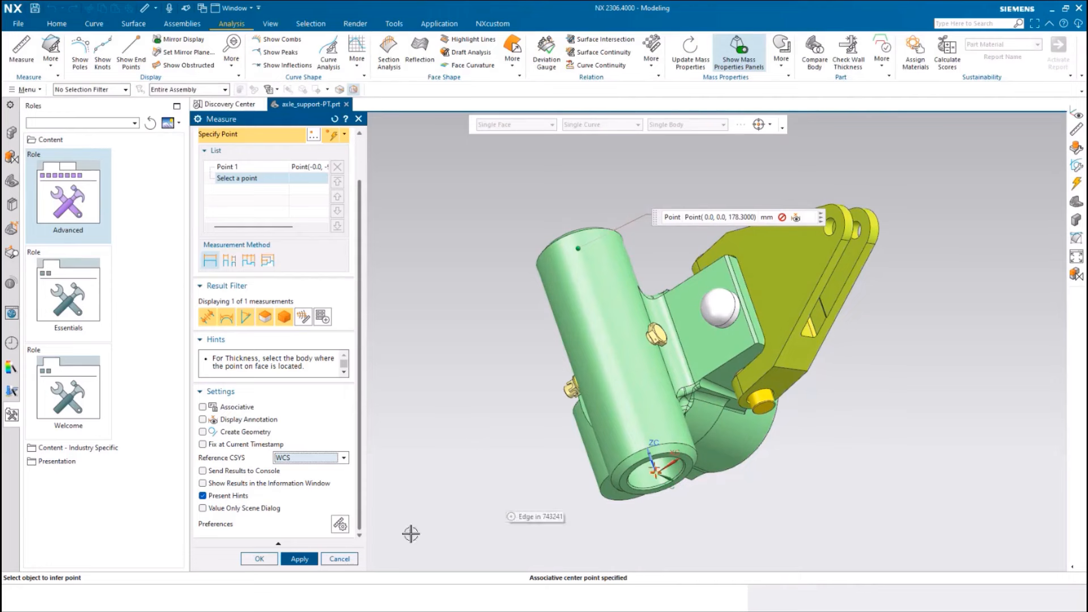
Step: Set the measurement's Reference CSYS back to Absolute - Work Part and collapse the Settings section
left_click(345, 458)
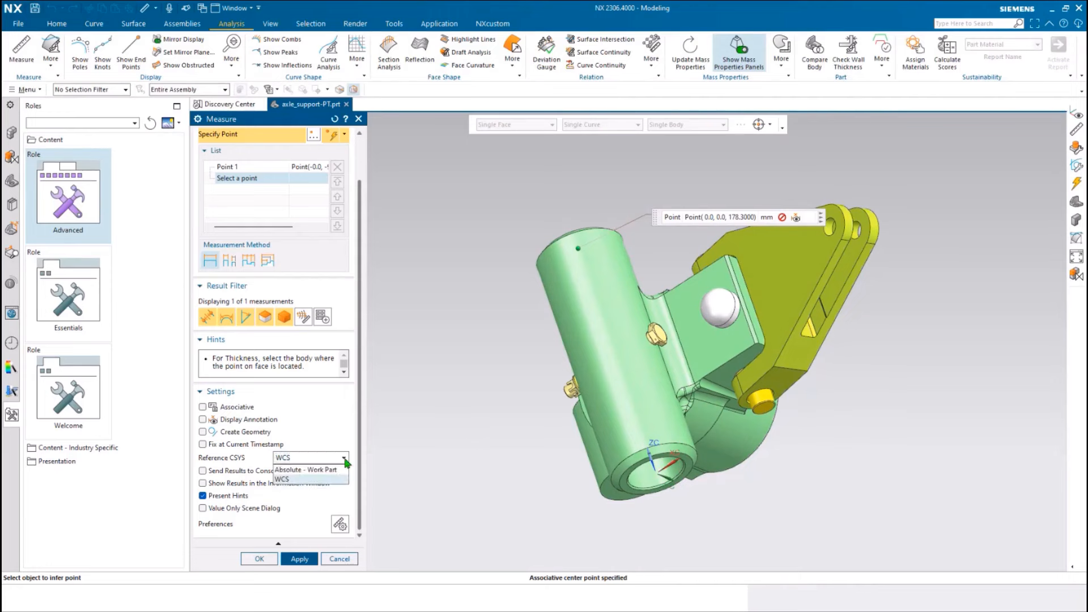
left_click(333, 469)
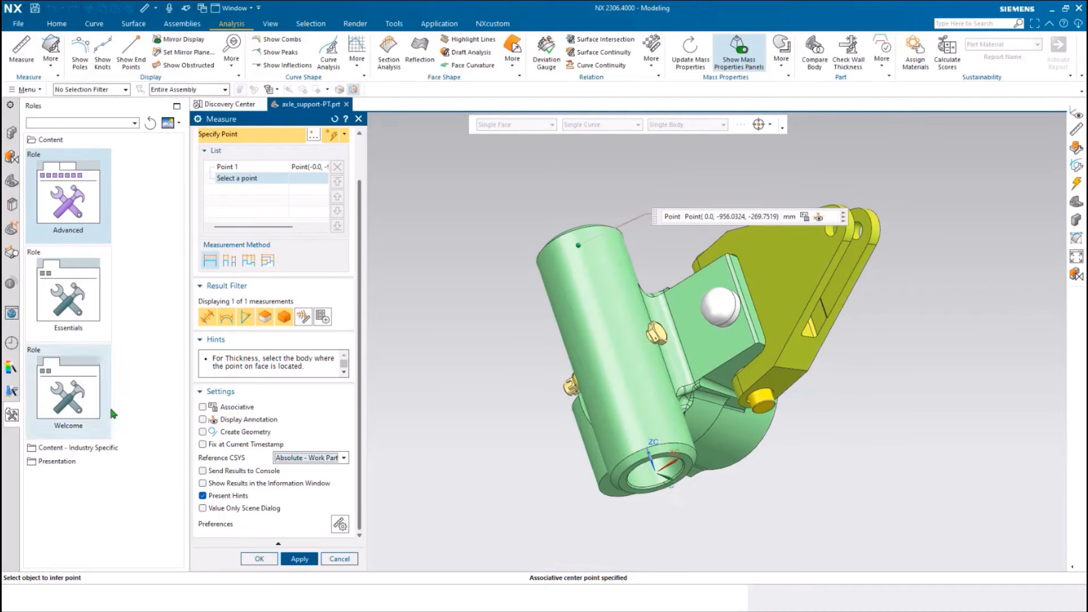
left_click(200, 392)
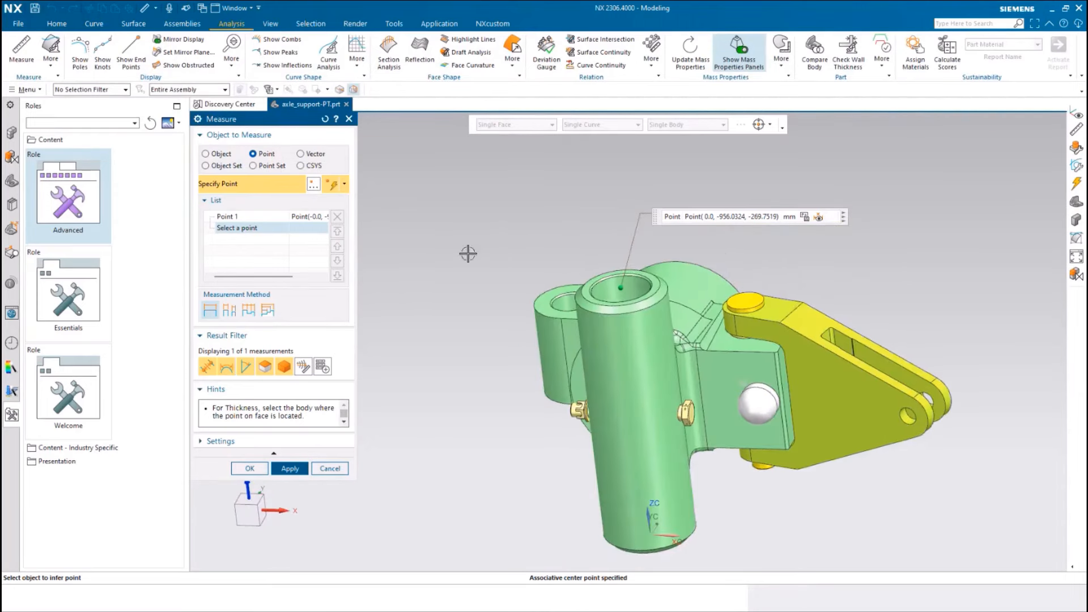
Step: Add a CSYS of Object to the measurement, taken from the bore edge at the tube's lower end, accepting the WAVE link
left_click(301, 166)
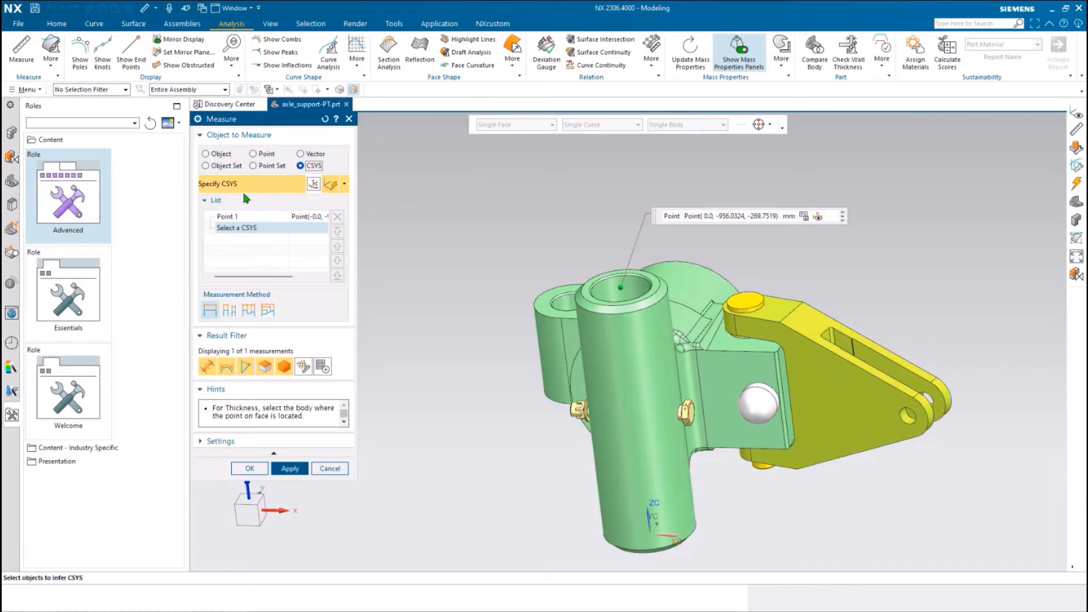
left_click(313, 186)
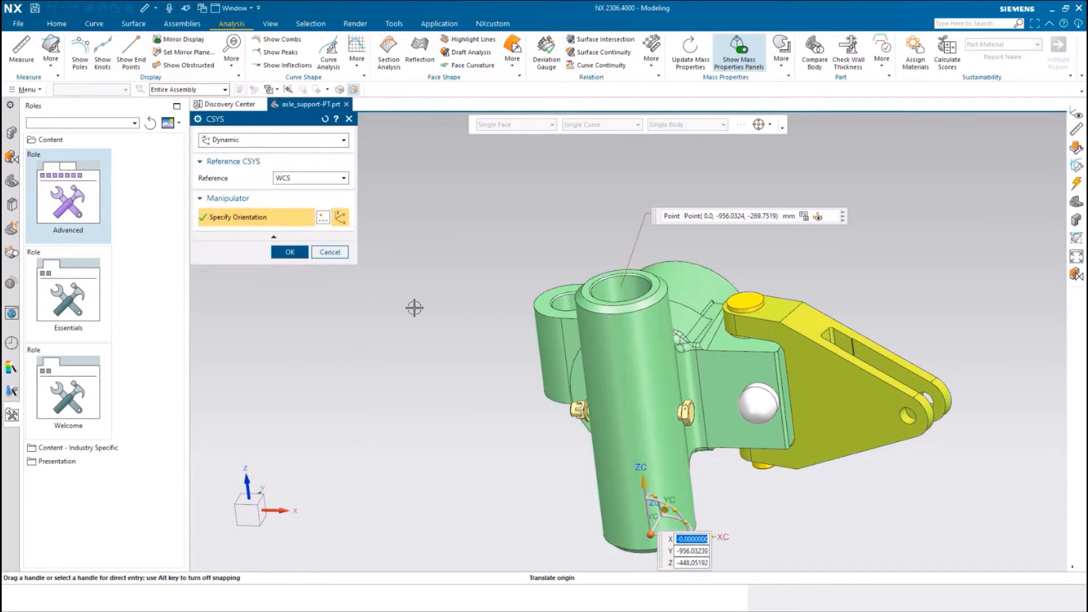
left_click(344, 143)
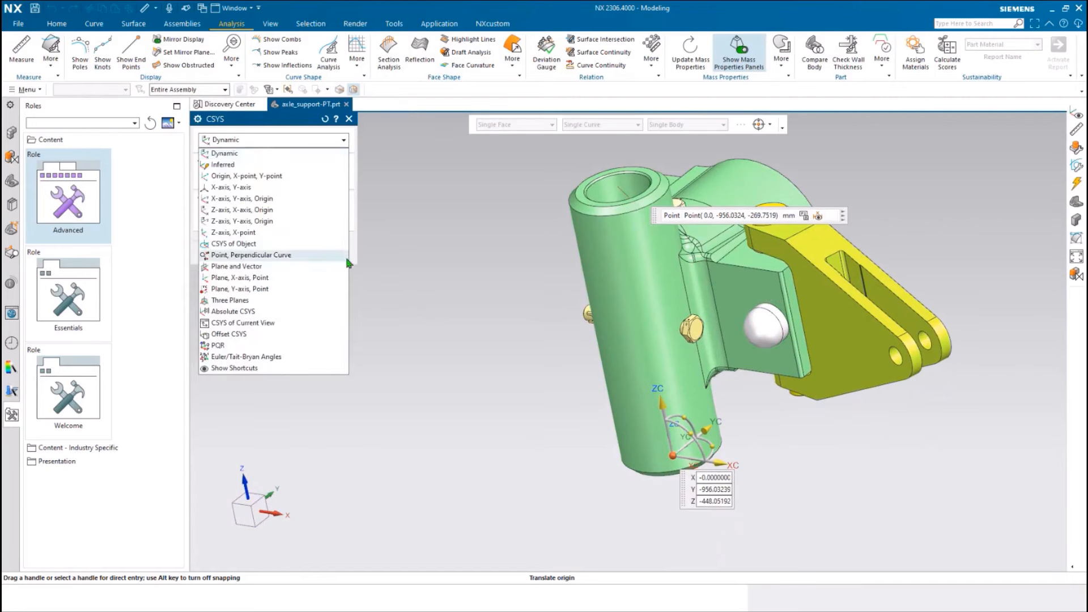
left_click(239, 245)
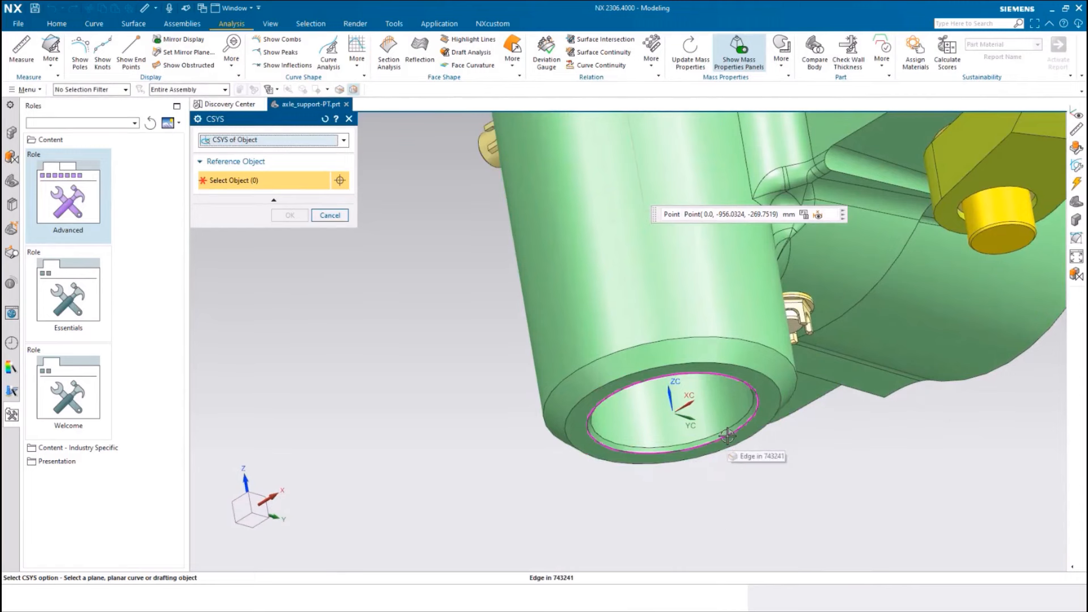
left_click(731, 438)
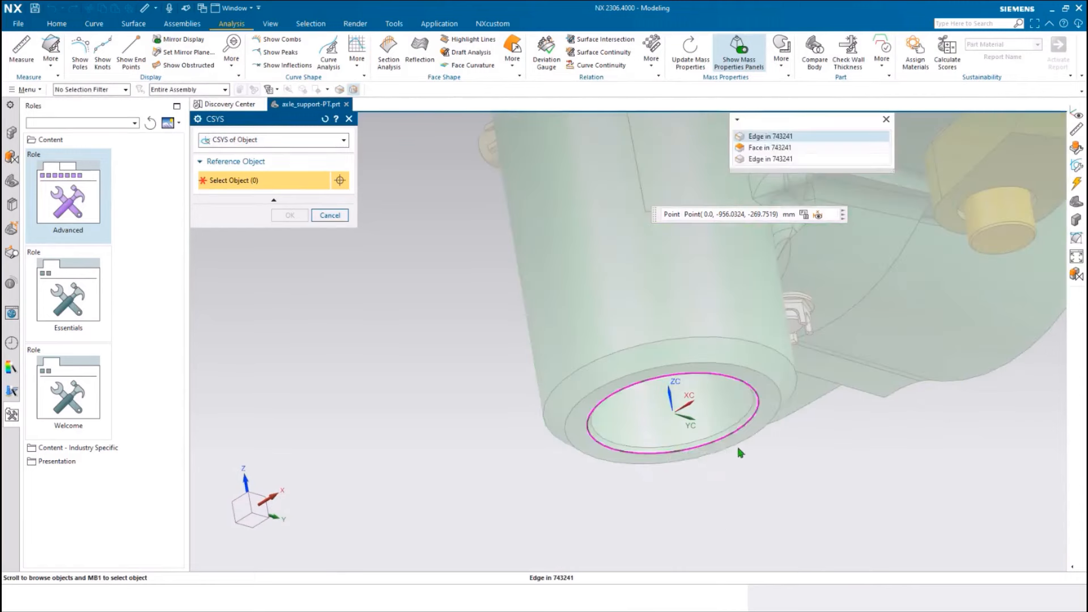
left_click(785, 138)
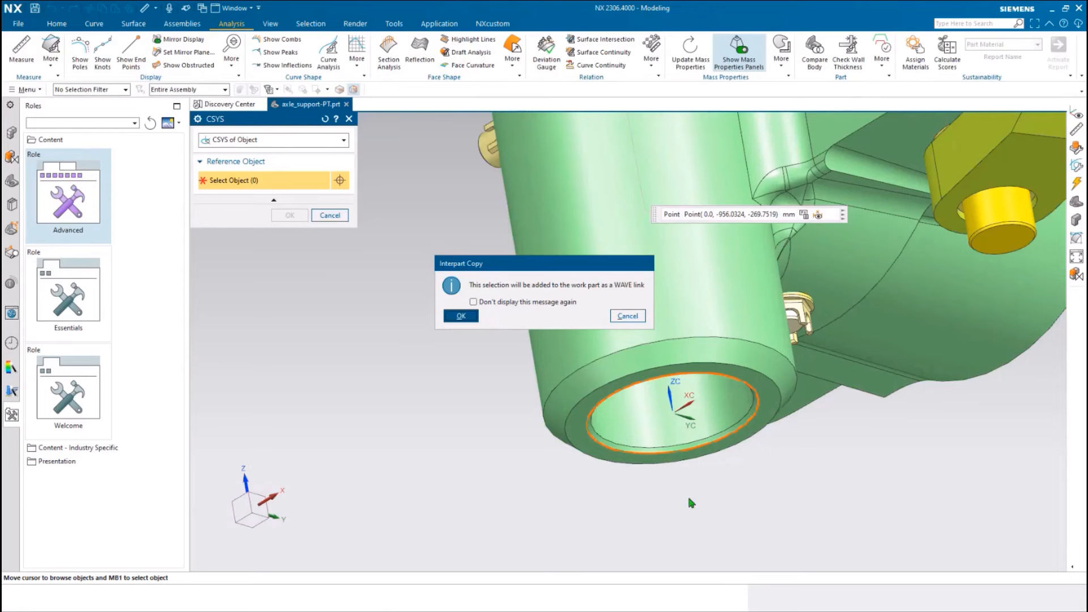
left_click(461, 316)
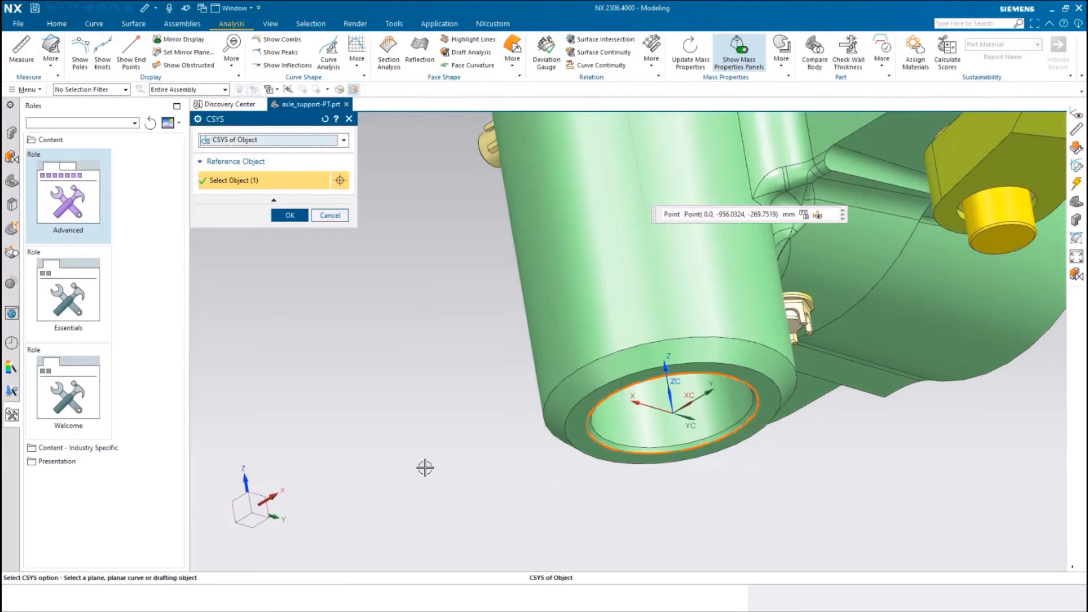
middle_click_drag(731, 476, 785, 479)
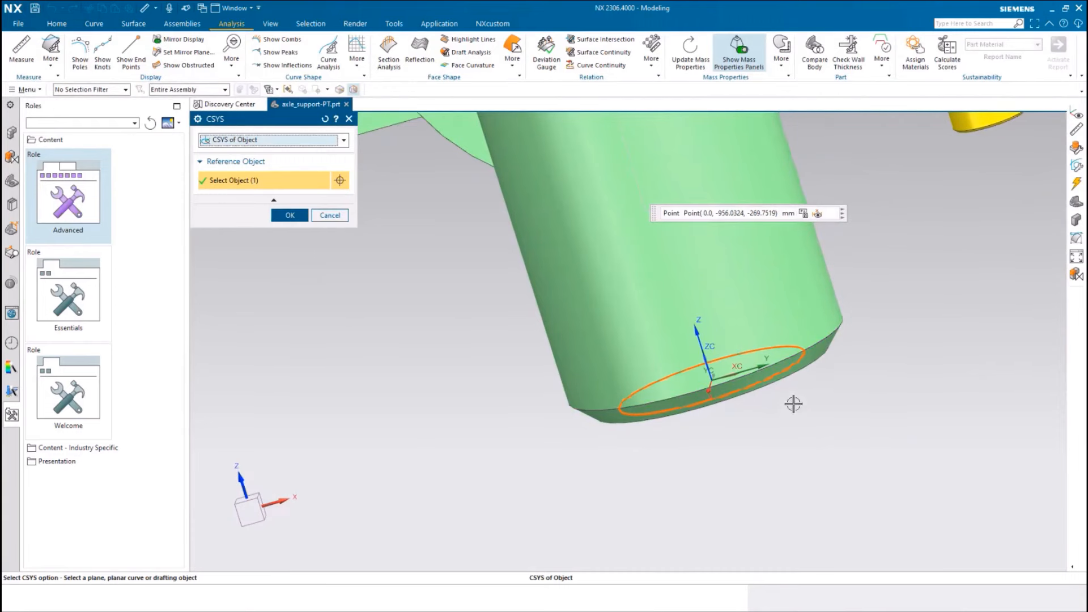
middle_click_drag(724, 432, 758, 365)
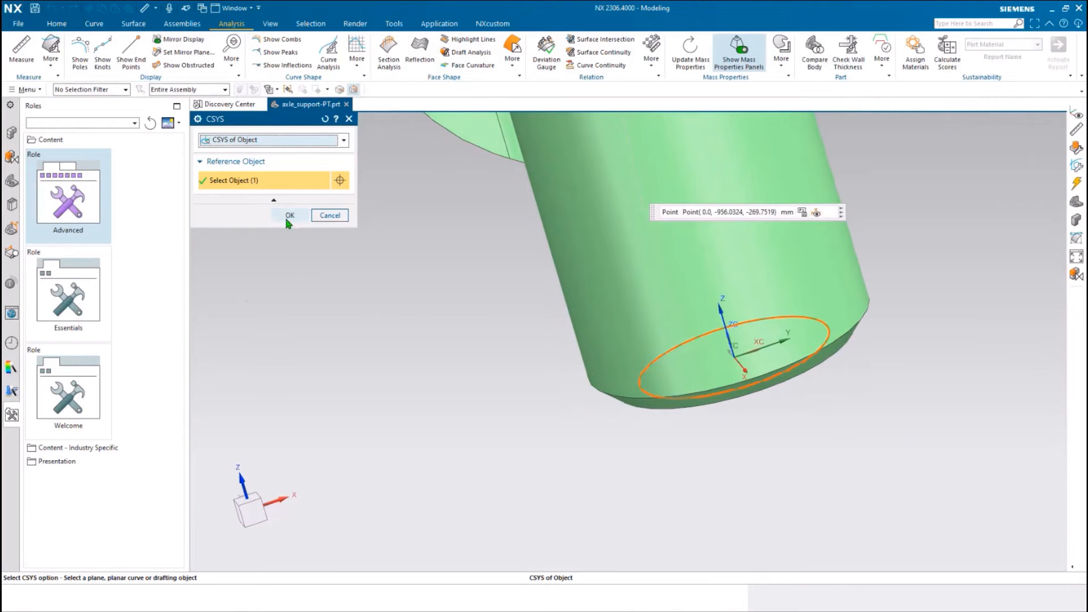
left_click(289, 216)
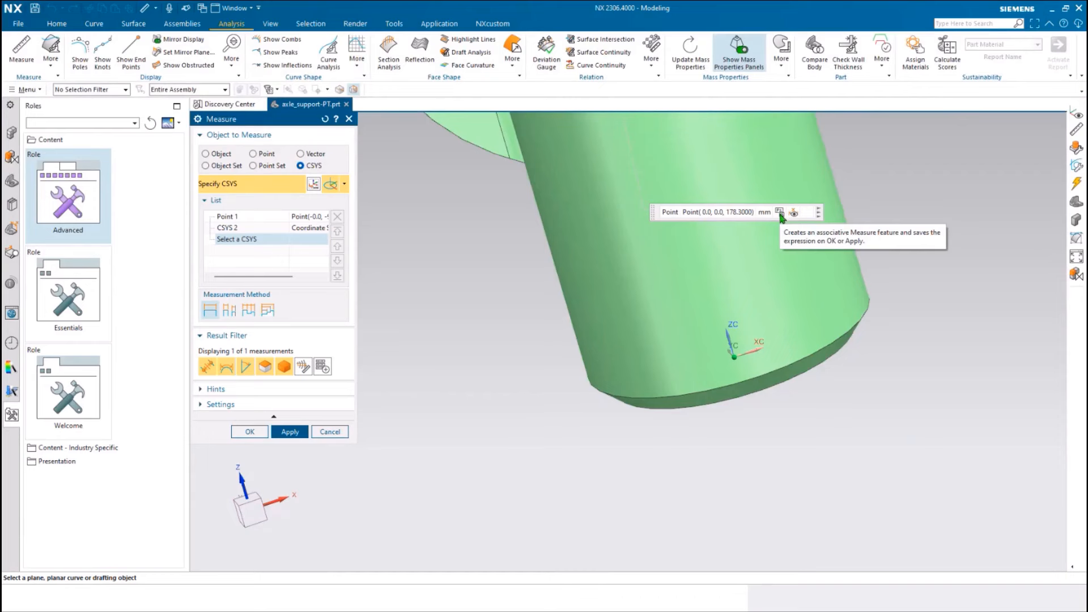
Step: Make the point measurement associative with a displayed annotation, apply it and close the Measure command
left_click(780, 214)
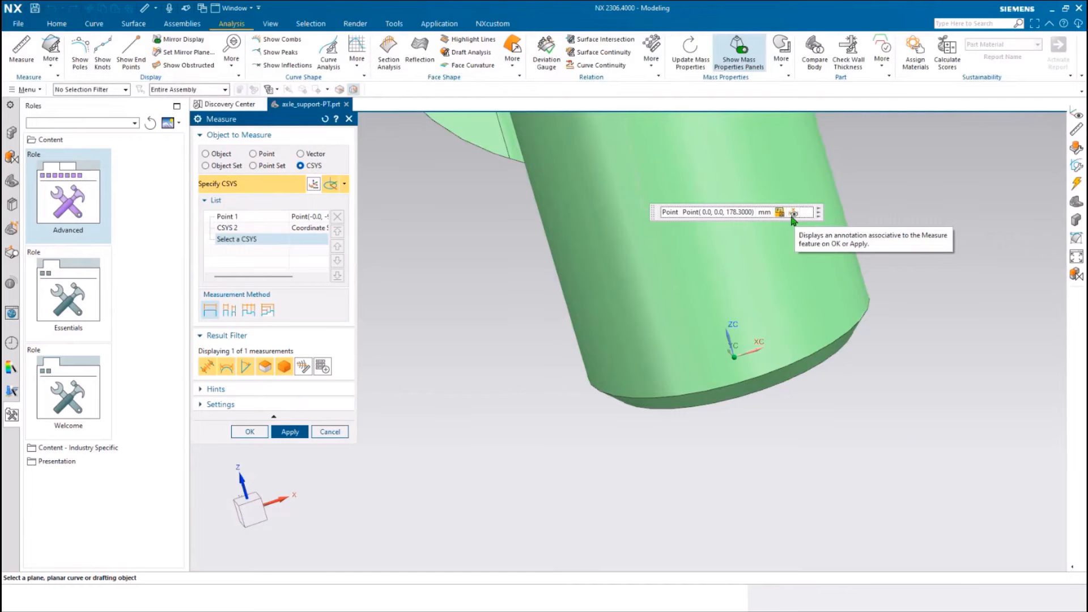
scroll(793, 217, "down", 6)
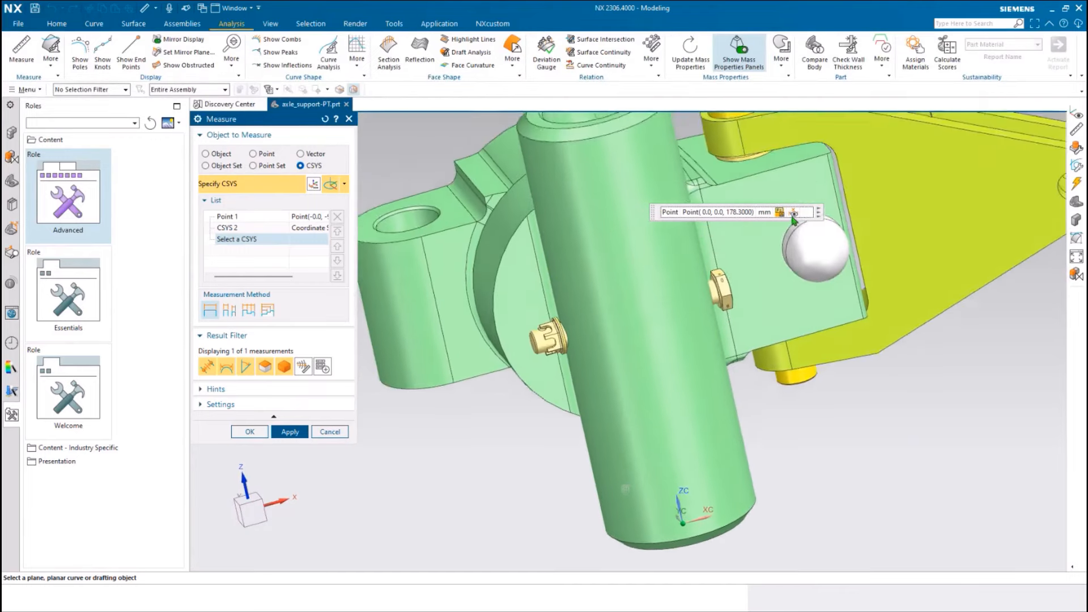
scroll(793, 218, "down", 4)
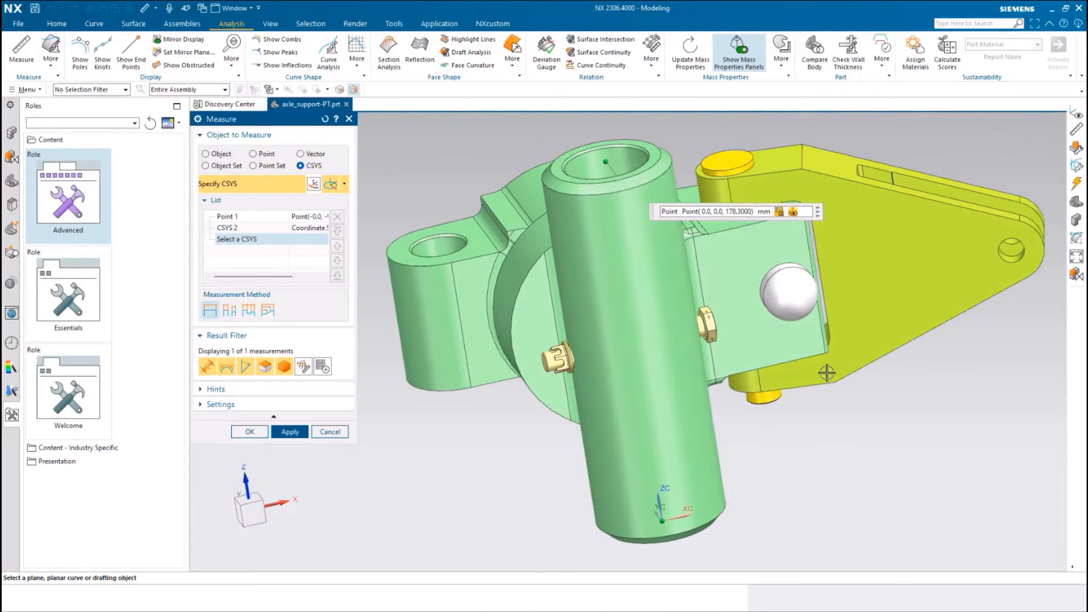
middle_click_drag(797, 505, 672, 508)
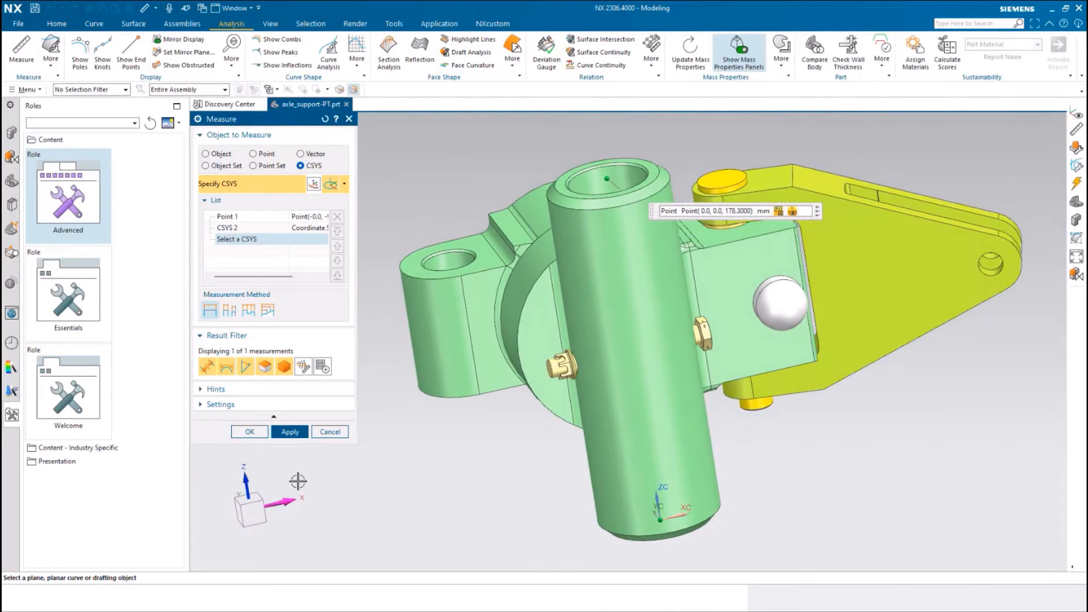
left_click(289, 432)
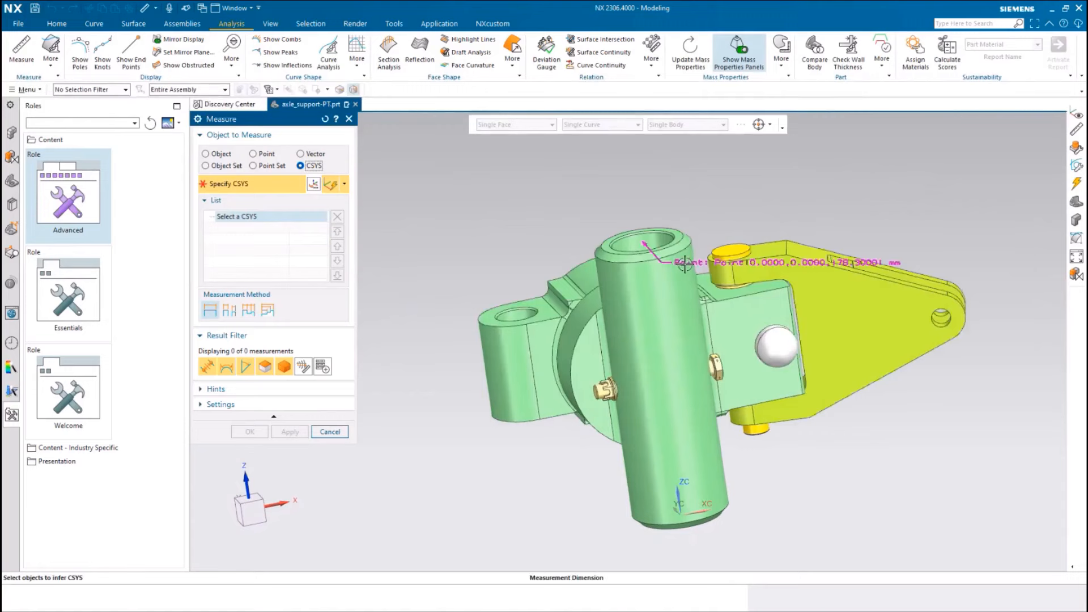
middle_click_drag(630, 282, 635, 279)
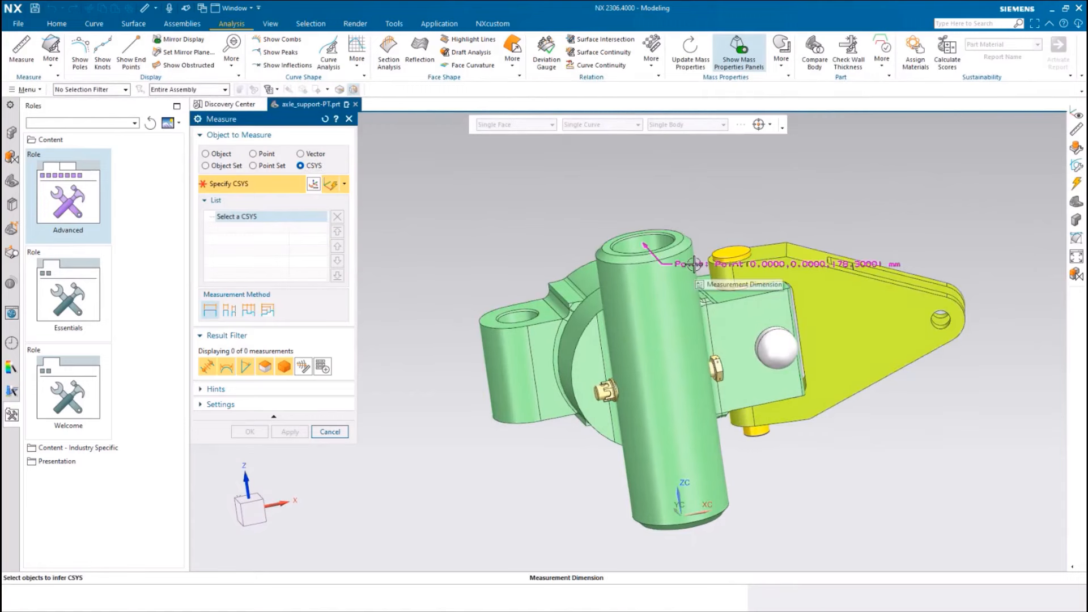
left_click(328, 431)
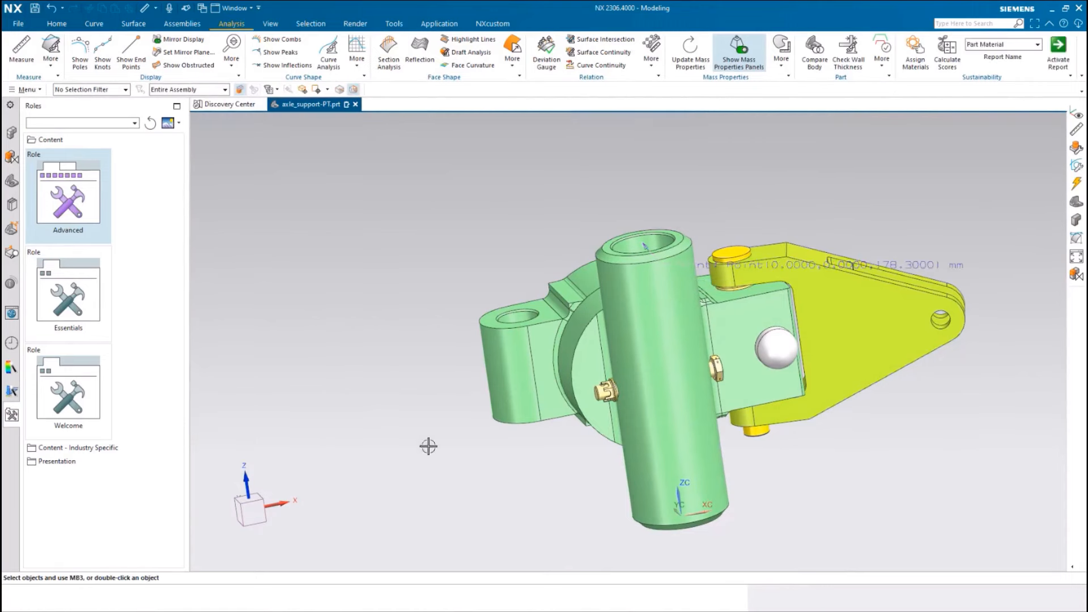
Step: Select the Measurement Dimension annotation at the tube's upper end, examine its reference coordinate system and clear the selection
left_click(703, 264)
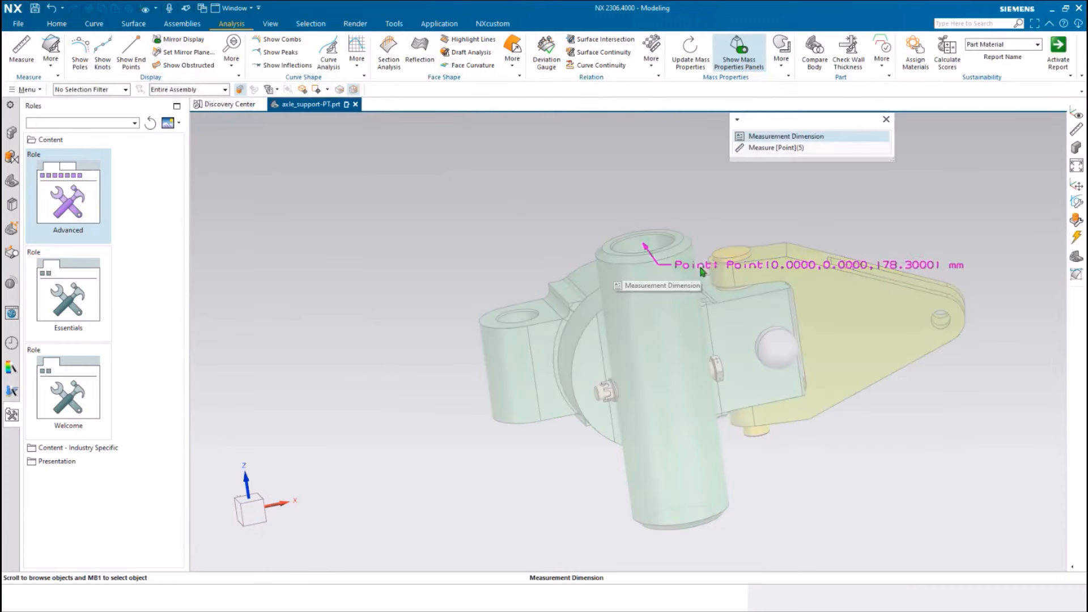
left_click(772, 136)
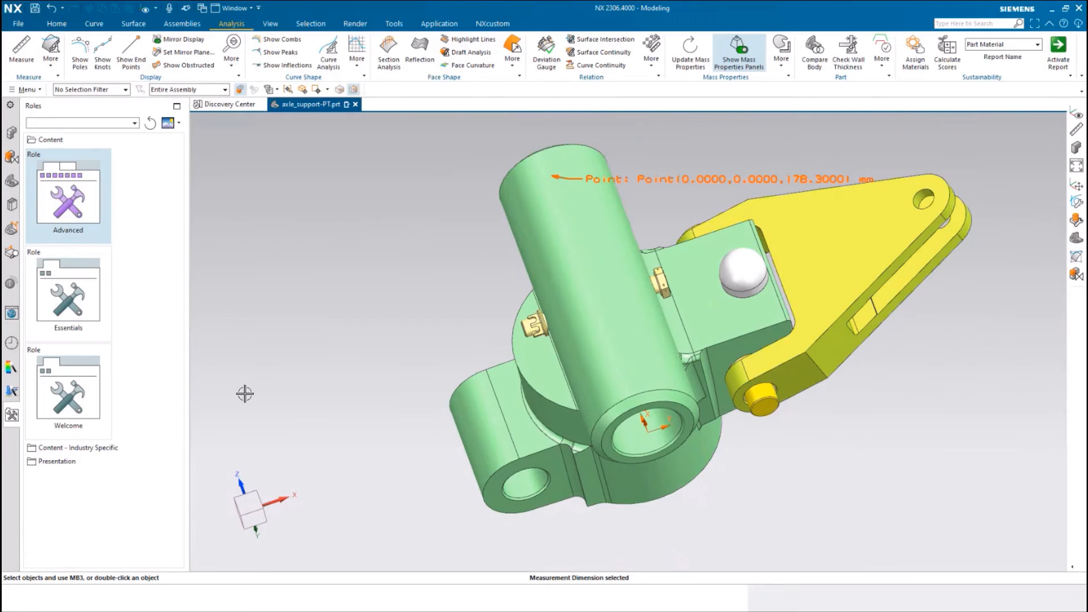
key("Escape")
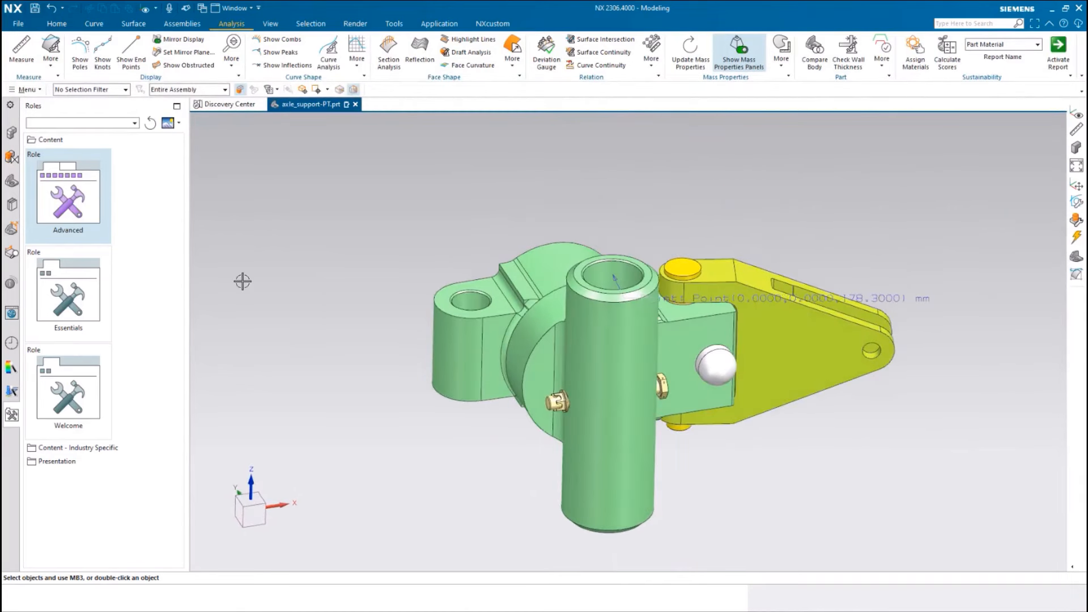
Step: Start a new measurement and specify a CSYS of Object from the bore edge at the tube's lower end
left_click(19, 52)
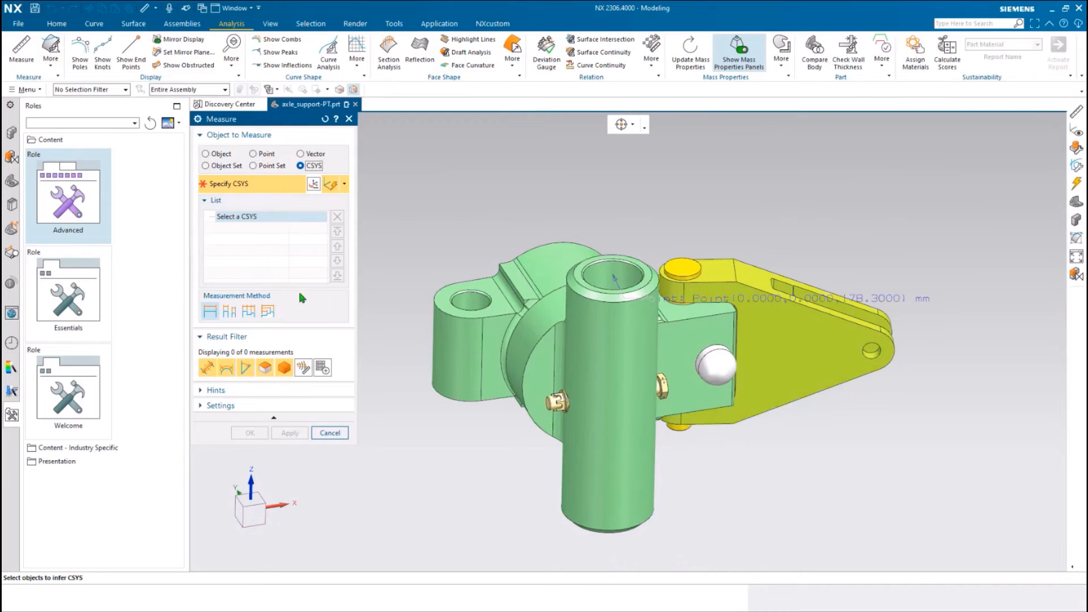
left_click(313, 186)
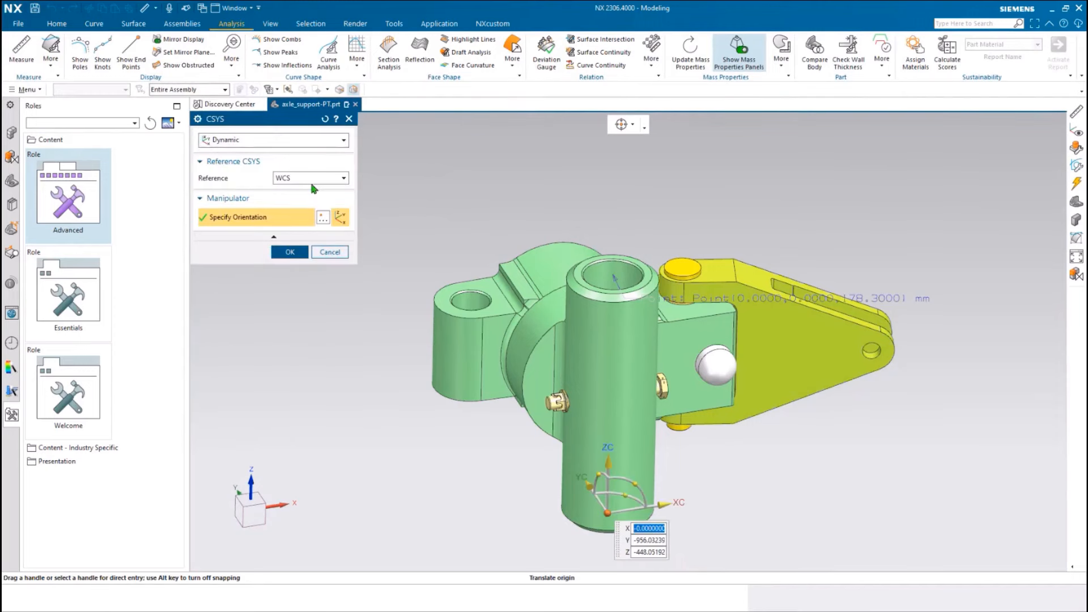
left_click(343, 141)
left_click(239, 245)
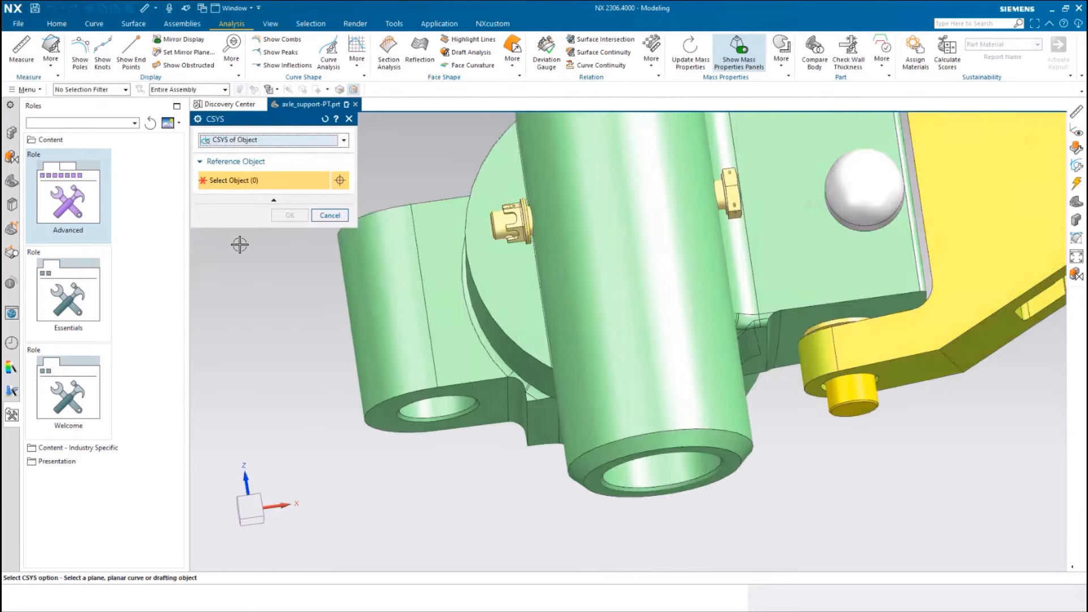
left_click(629, 485)
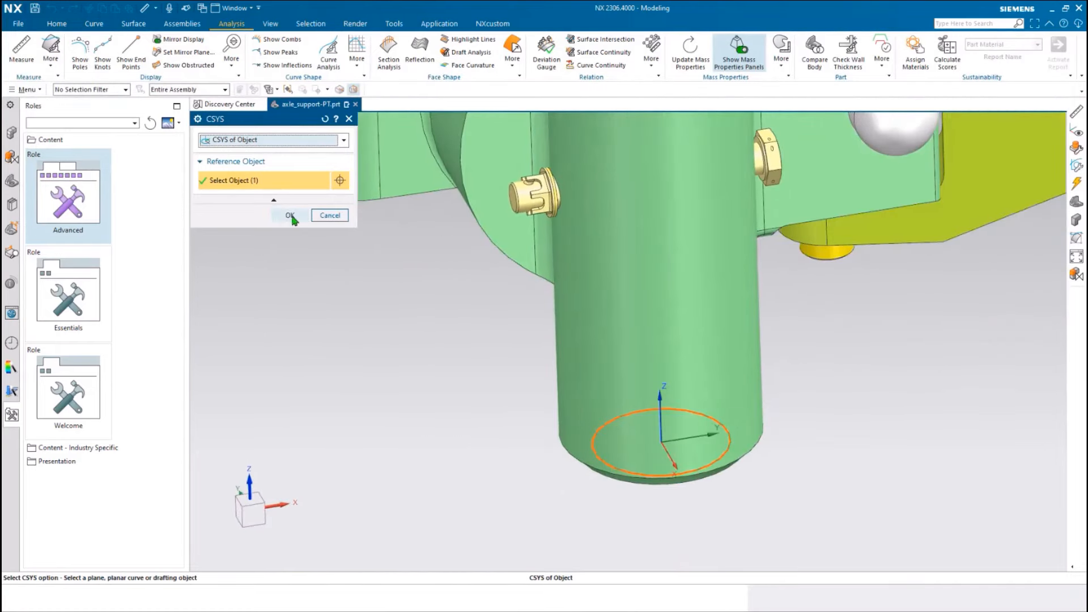
left_click(291, 217)
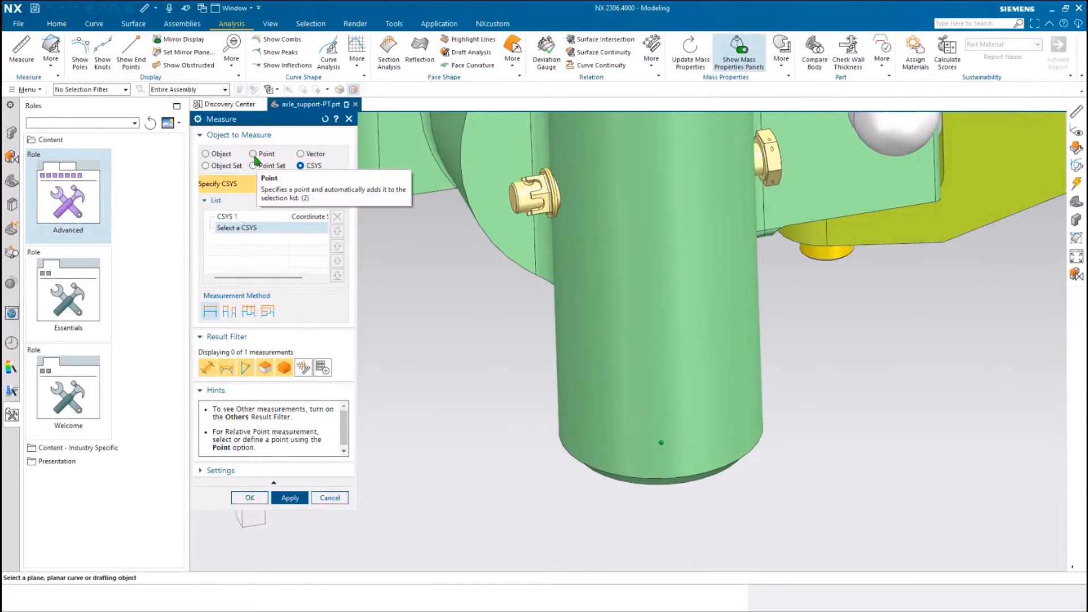
Step: Add a point to the measurement at the arc center of the upper hole edge on component 743241's side lug
left_click(253, 153)
key("ctrl+f")
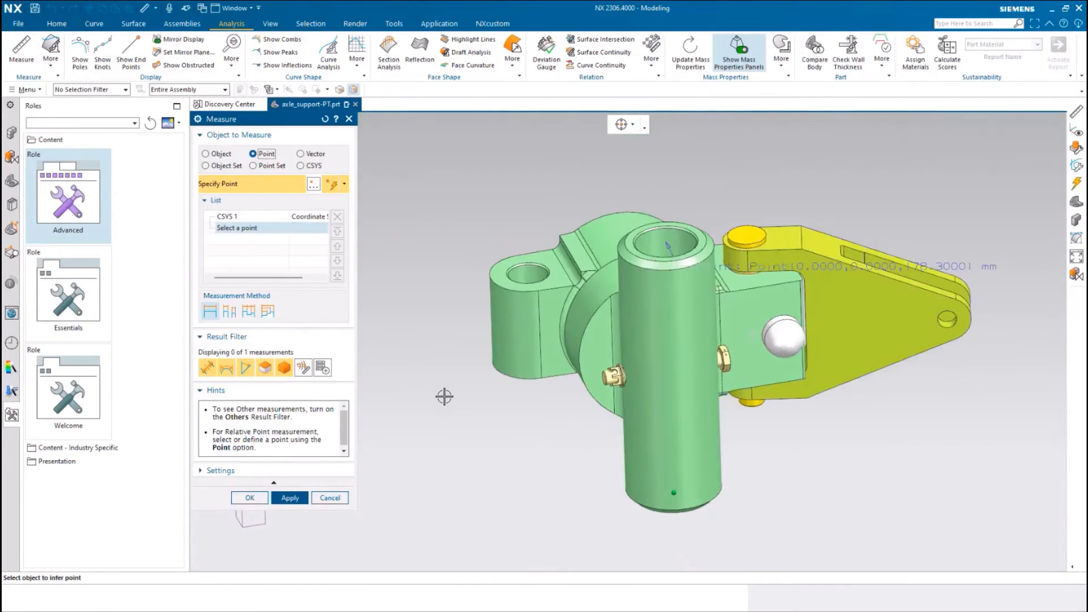
scroll(444, 397, "up", 3)
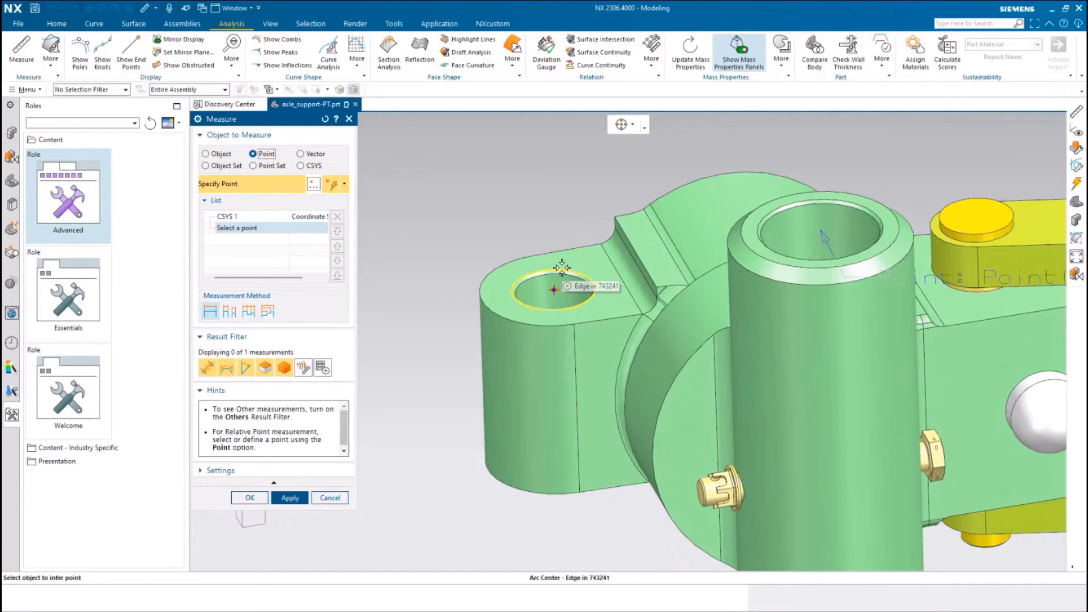
left_click(562, 268)
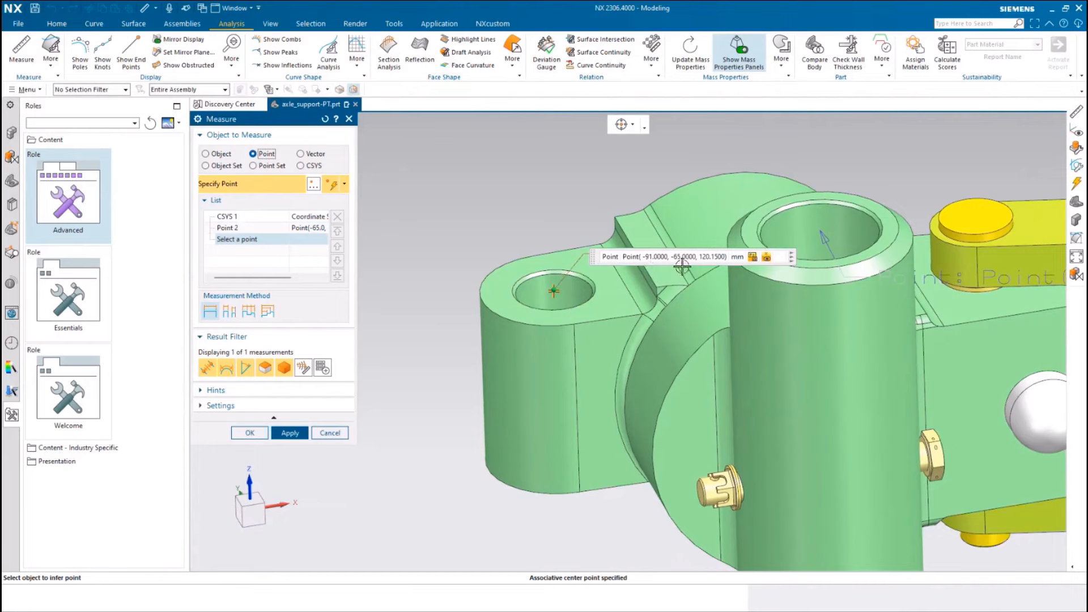
Step: Move the coordinate readout above the assembly near the lug and create the associative, annotated point measurement
scroll(726, 265, "down", 2)
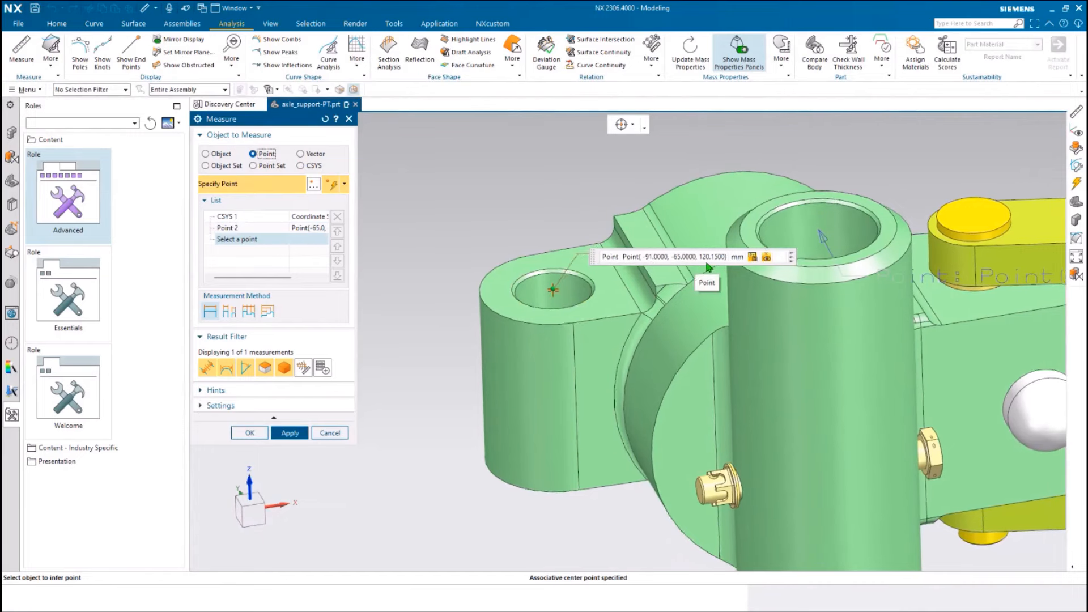
scroll(600, 451, "down", 4)
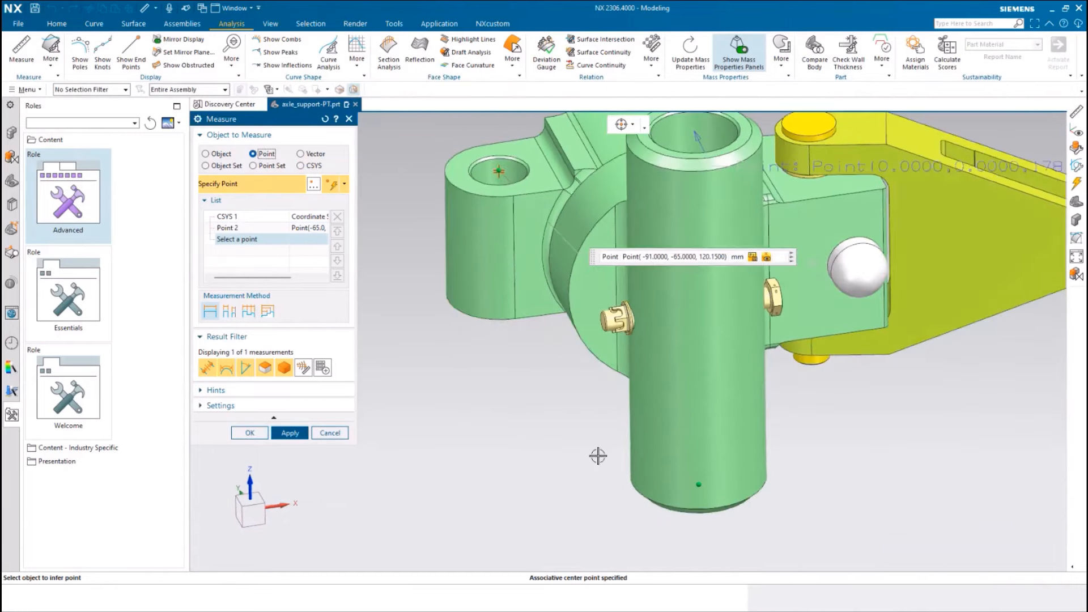
middle_click_drag(622, 542, 600, 519)
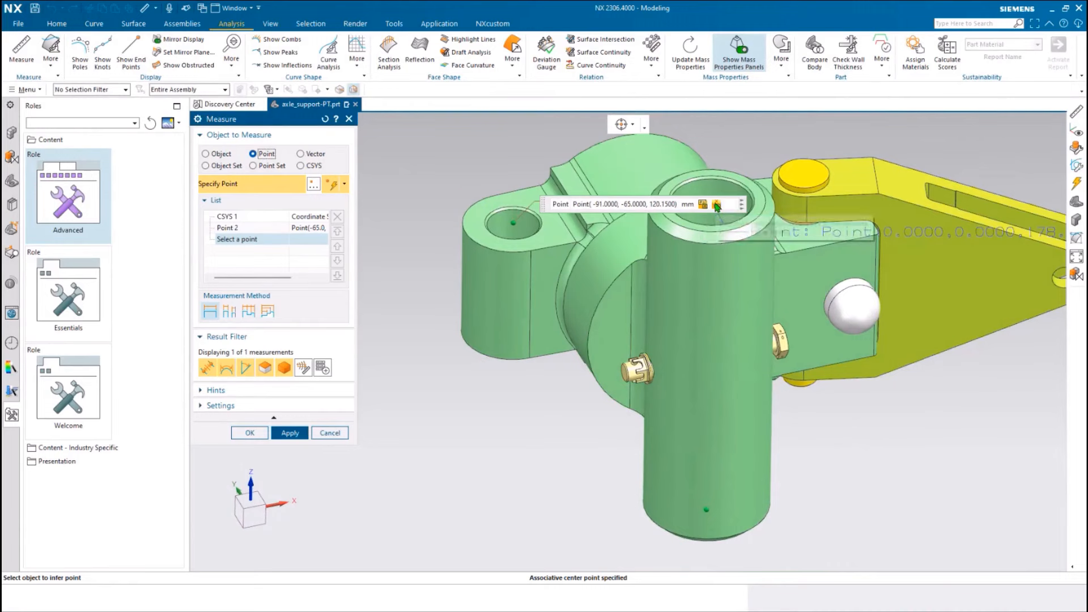
left_click(250, 433)
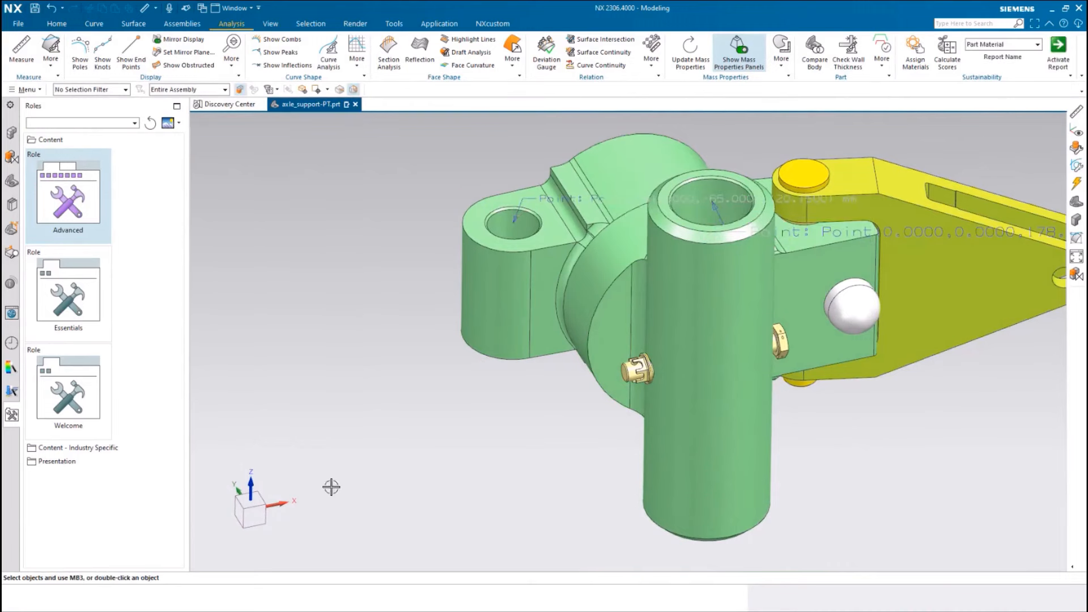
Step: Move the lug's point measurement annotation up and outward, clear of the side lug and tube
left_click_drag(537, 199, 493, 142)
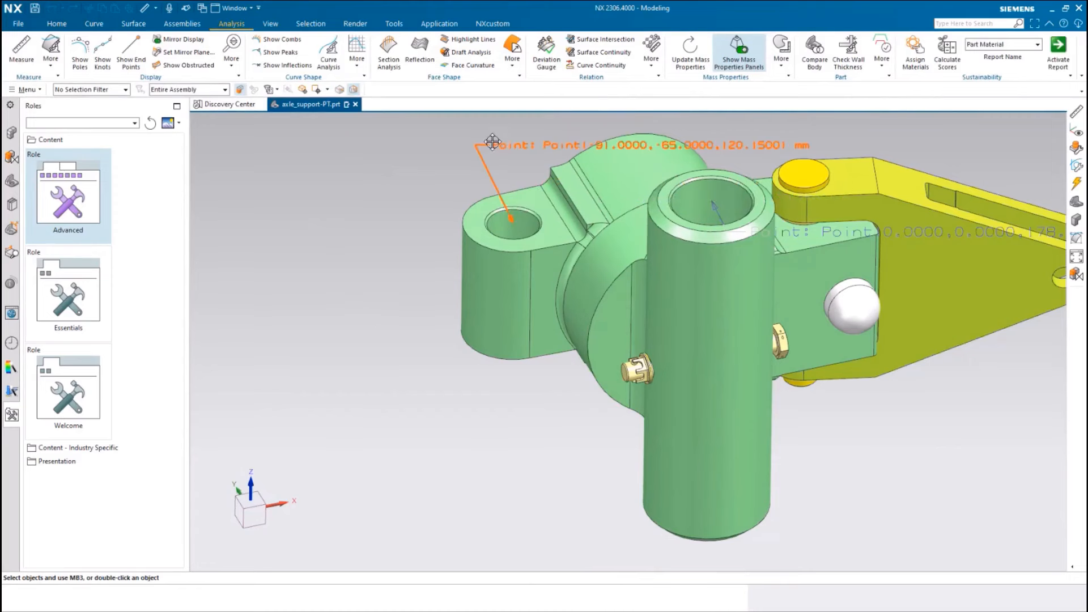
scroll(464, 282, "down", 1)
middle_click_drag(399, 487, 381, 503)
scroll(381, 503, "down", 1)
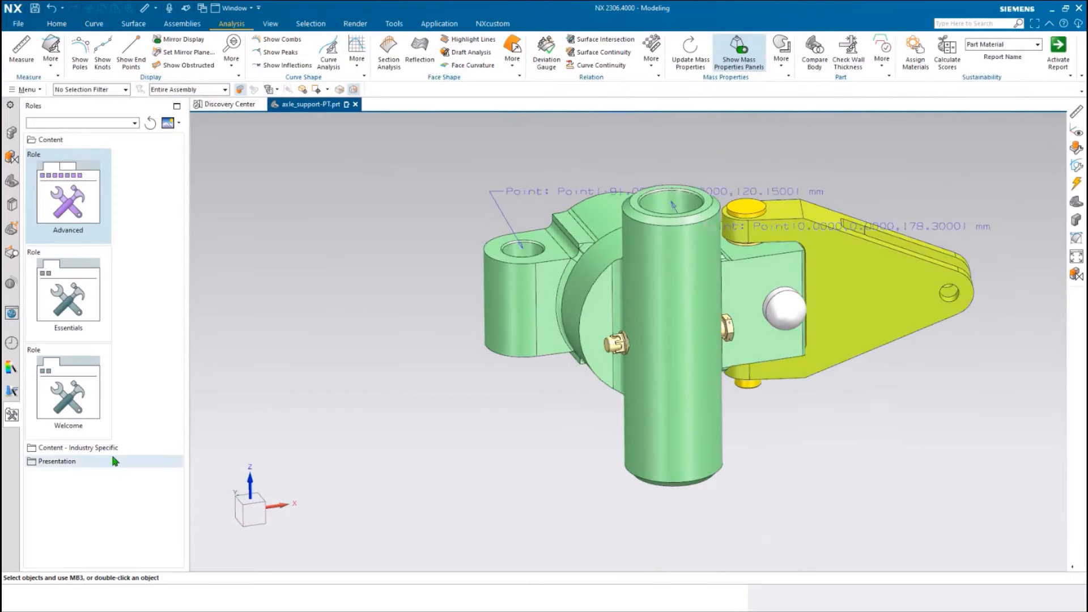
Step: Examine the details of Measure [Point] (6) in the Part Navigator, widening the Value column, and clear the selection
left_click(10, 182)
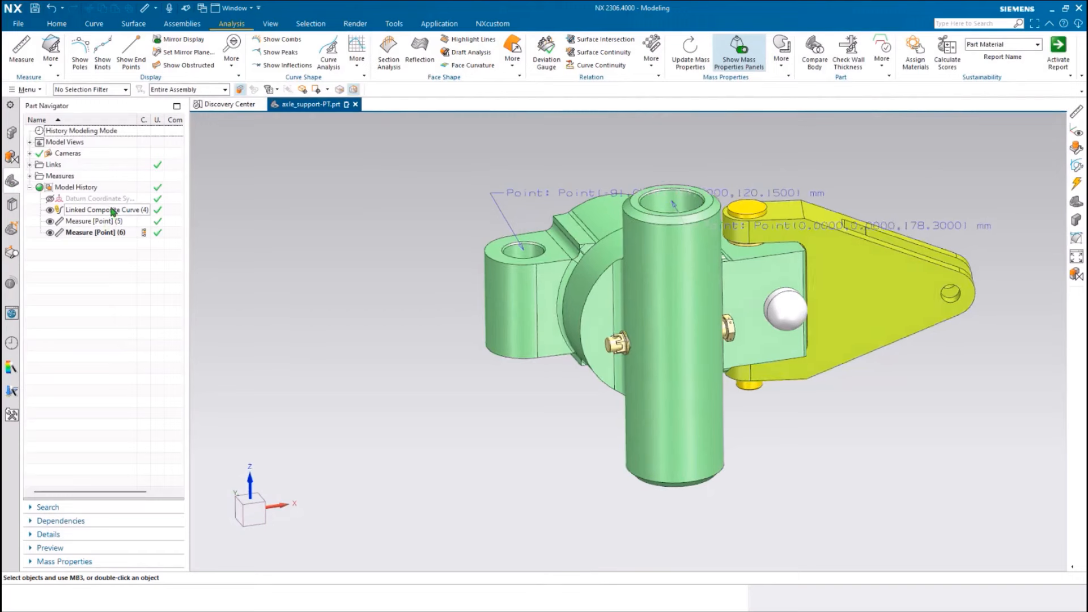
middle_click_drag(660, 550, 664, 486)
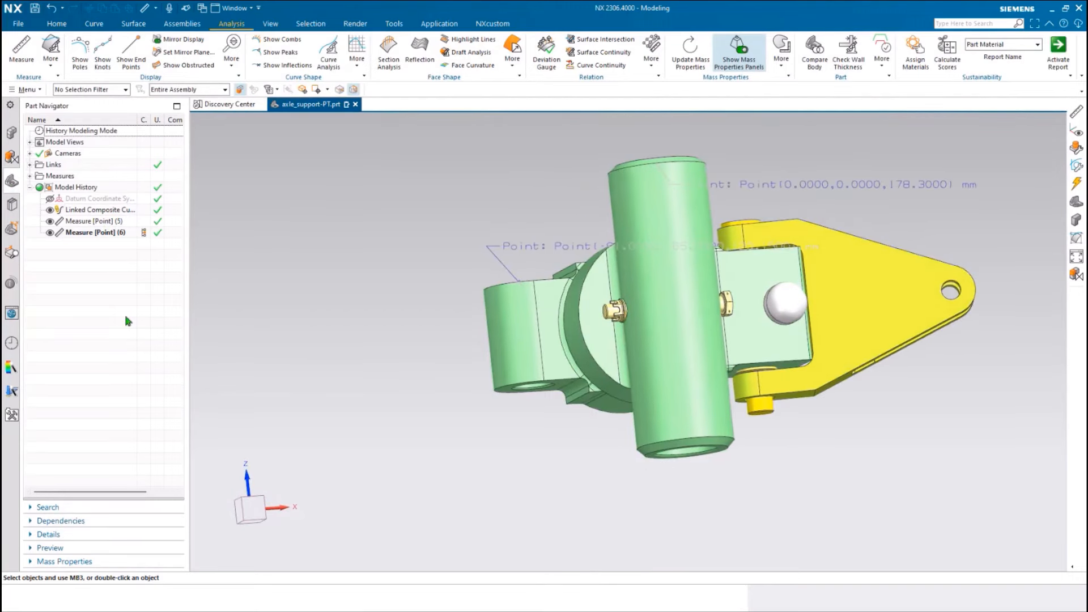
middle_click_drag(816, 207, 873, 317)
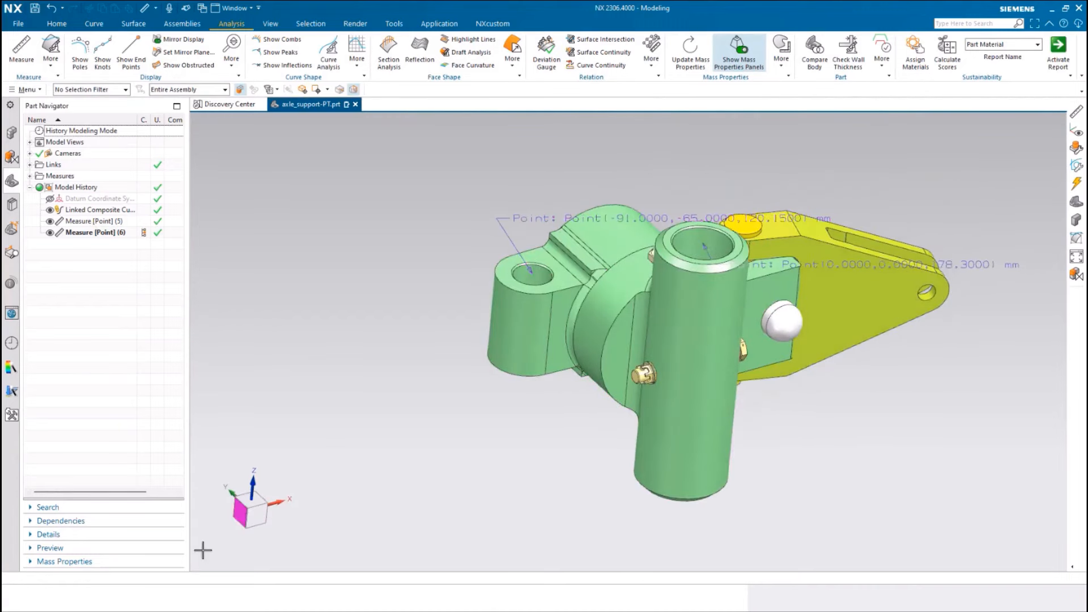
left_click(89, 235)
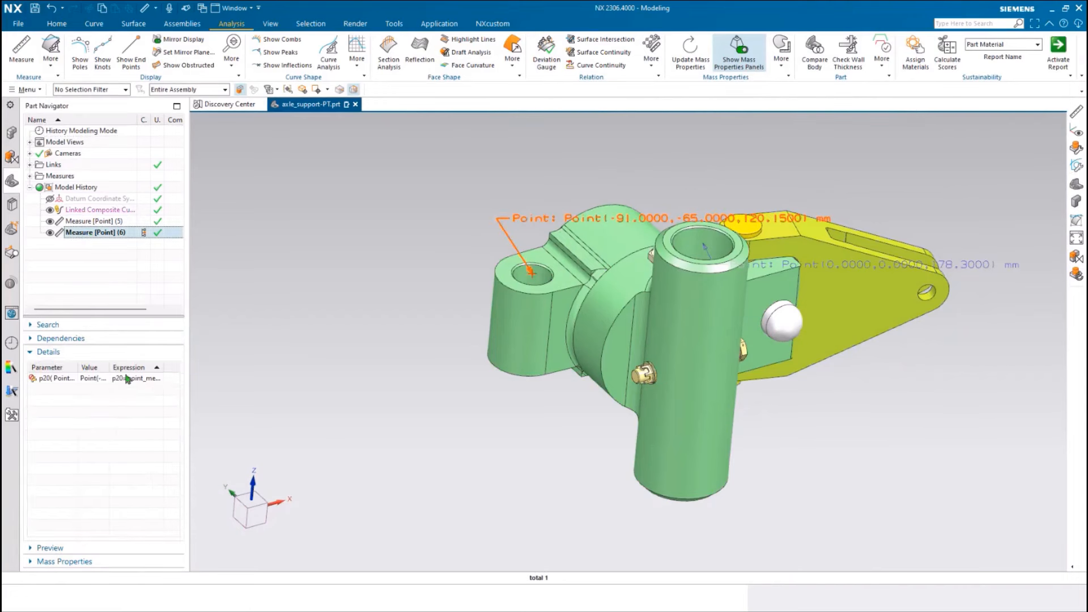
left_click_drag(110, 367, 149, 366)
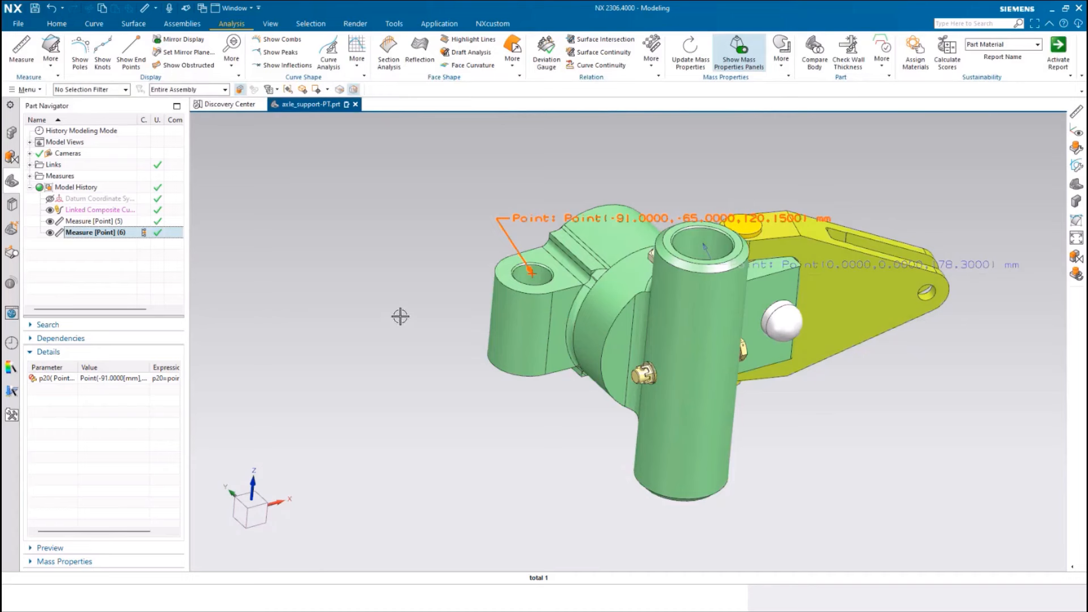
left_click(400, 316)
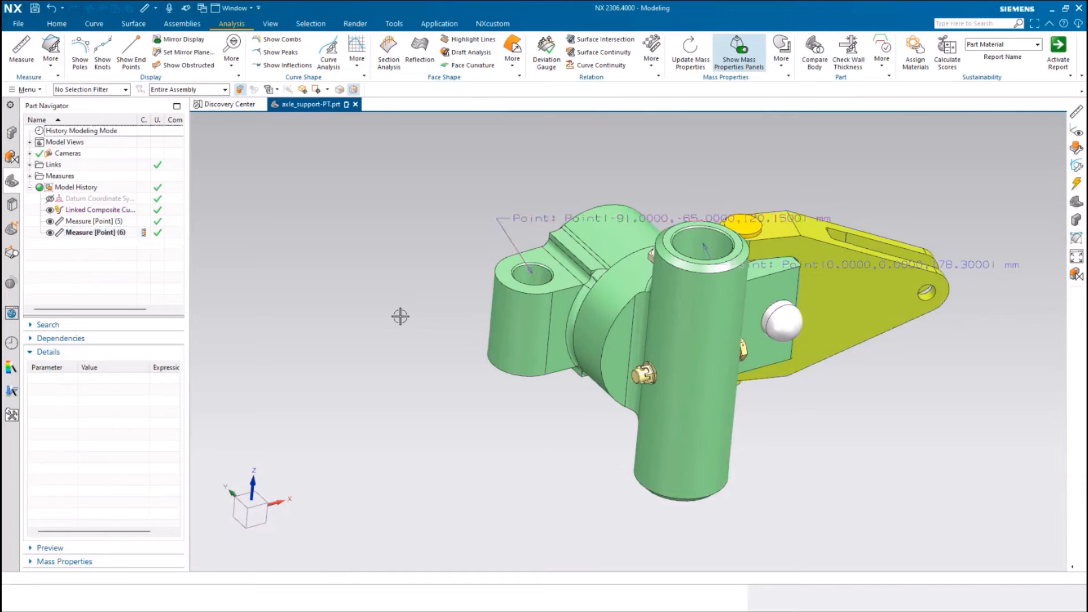
middle_click_drag(680, 326, 724, 293)
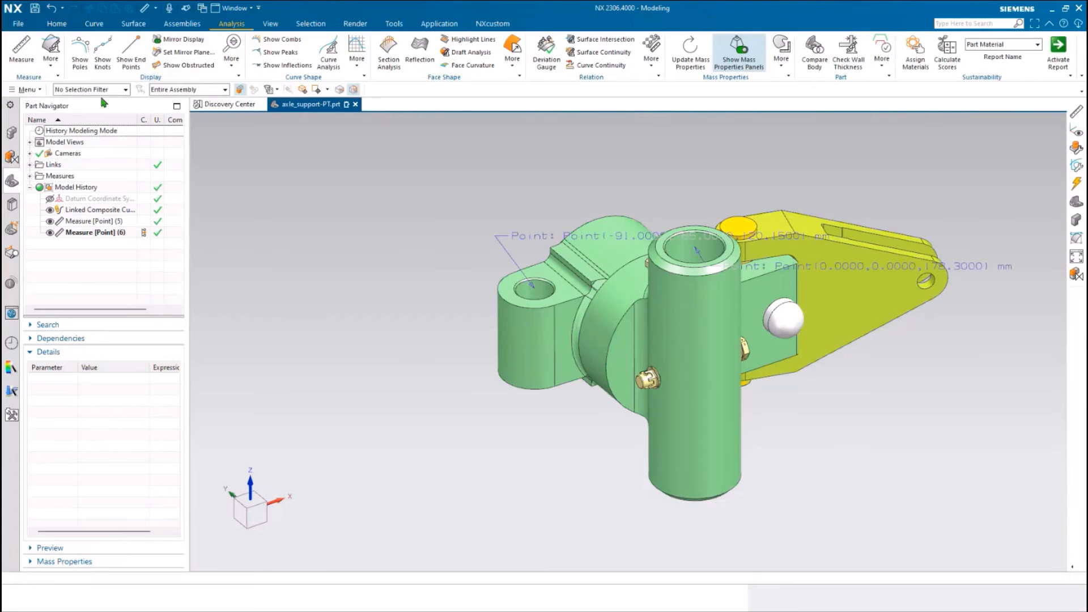
Step: Open link_lower.prt from the training_parts folder
left_click(16, 25)
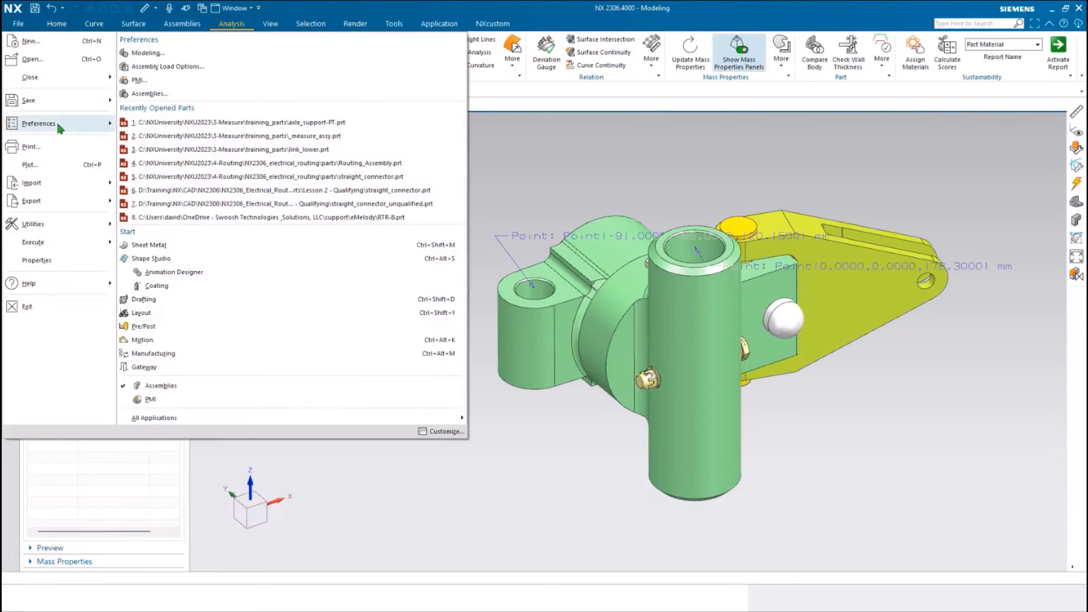
left_click(48, 60)
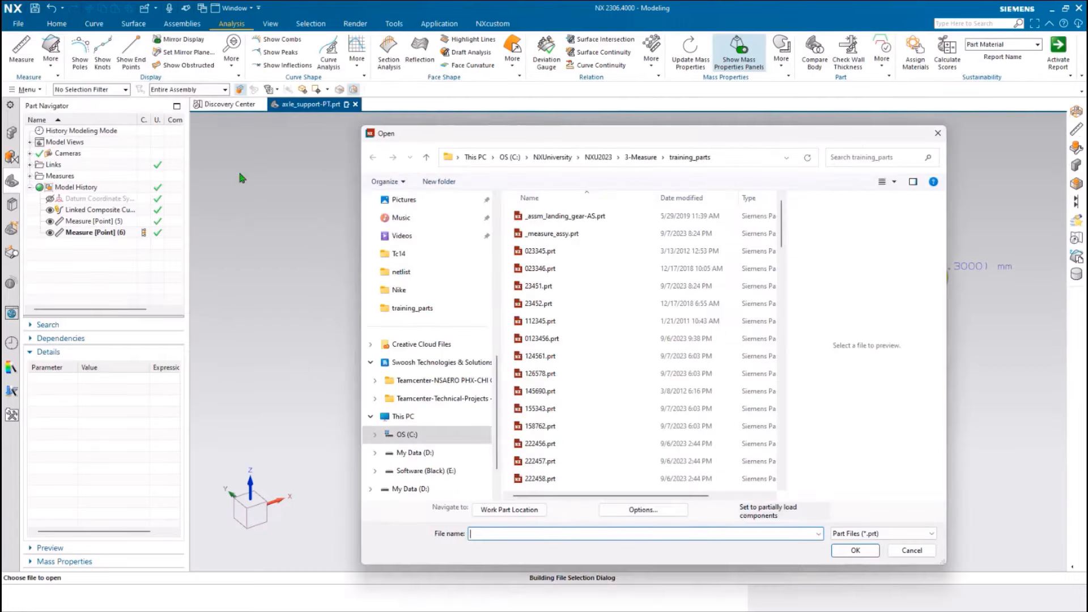
left_click_drag(782, 247, 790, 455)
left_click(553, 355)
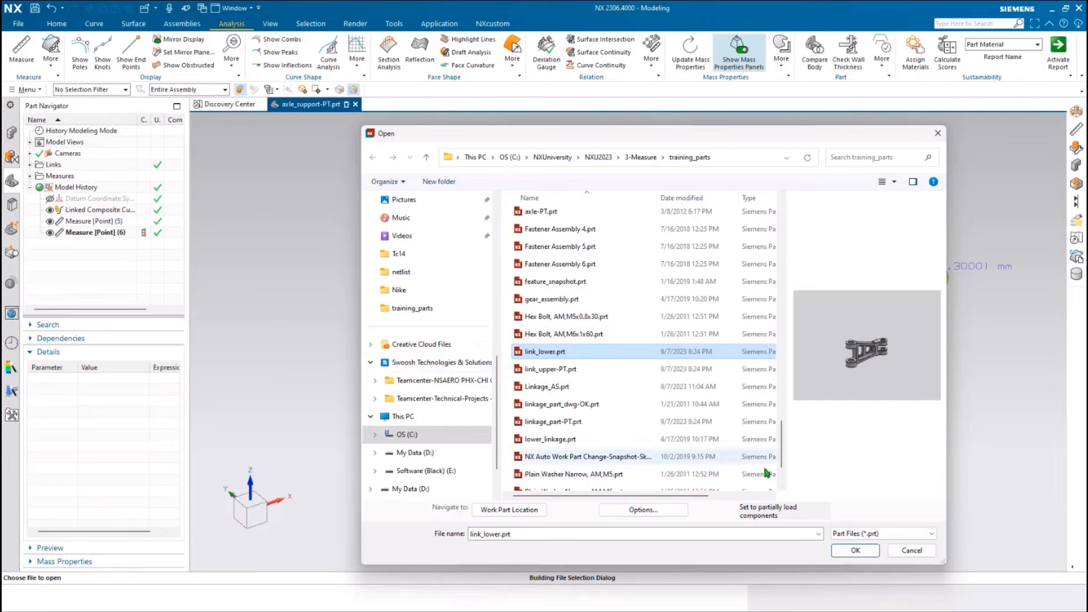
left_click(864, 553)
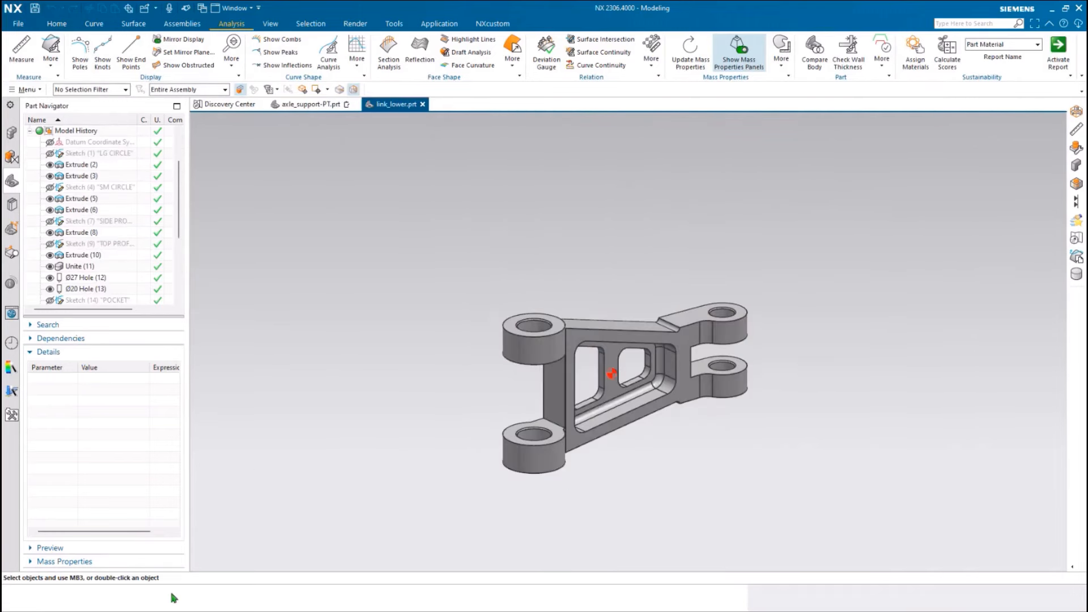
Step: Check the Mass Properties section of the Part Navigator for the link part and collapse it again
left_click(64, 562)
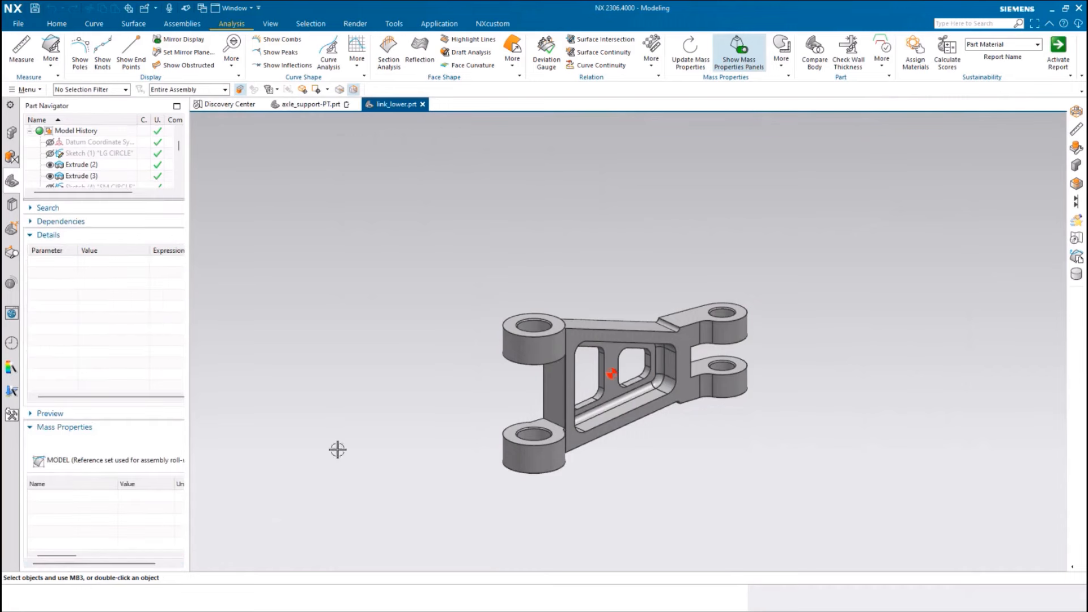
left_click(31, 429)
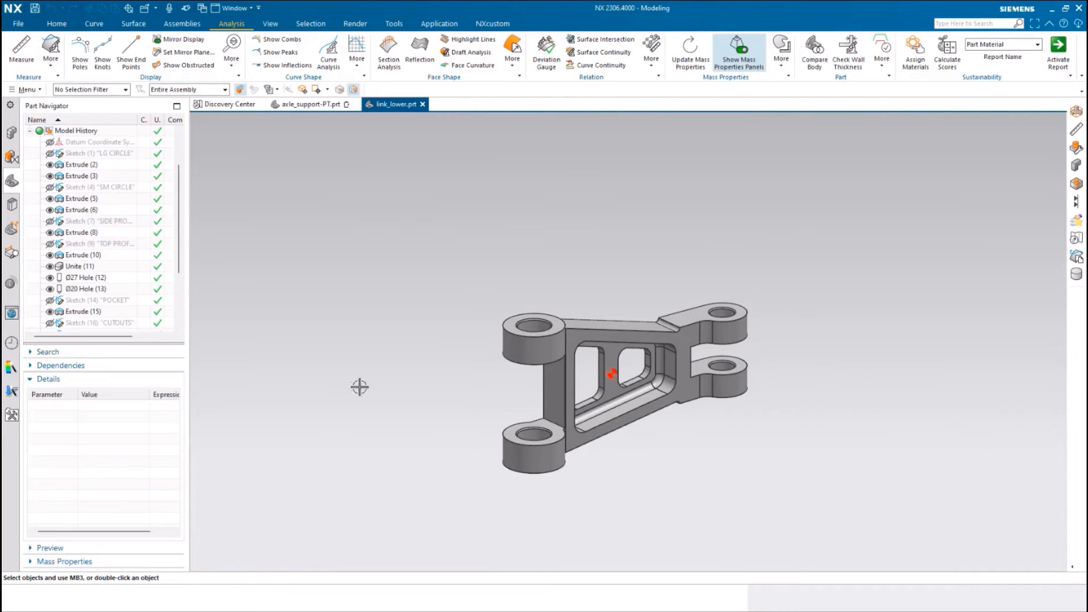
middle_click_drag(325, 388, 324, 389)
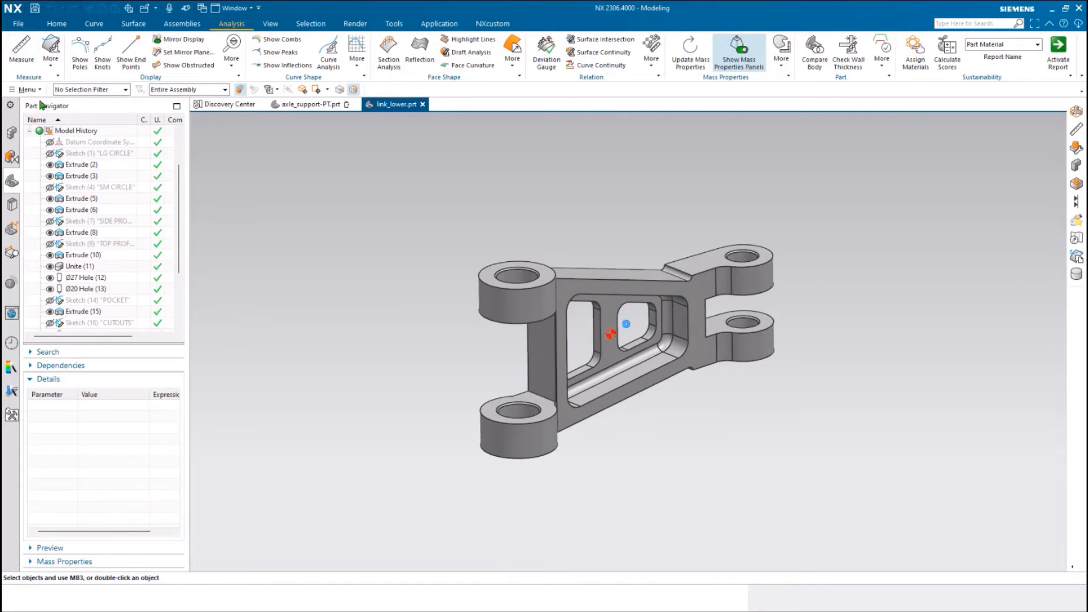
Step: Start a measurement with default settings in Object mode and select the chamfer edge around the link's upper large bore
middle_click_drag(516, 238, 531, 288)
scroll(531, 294, "up", 3)
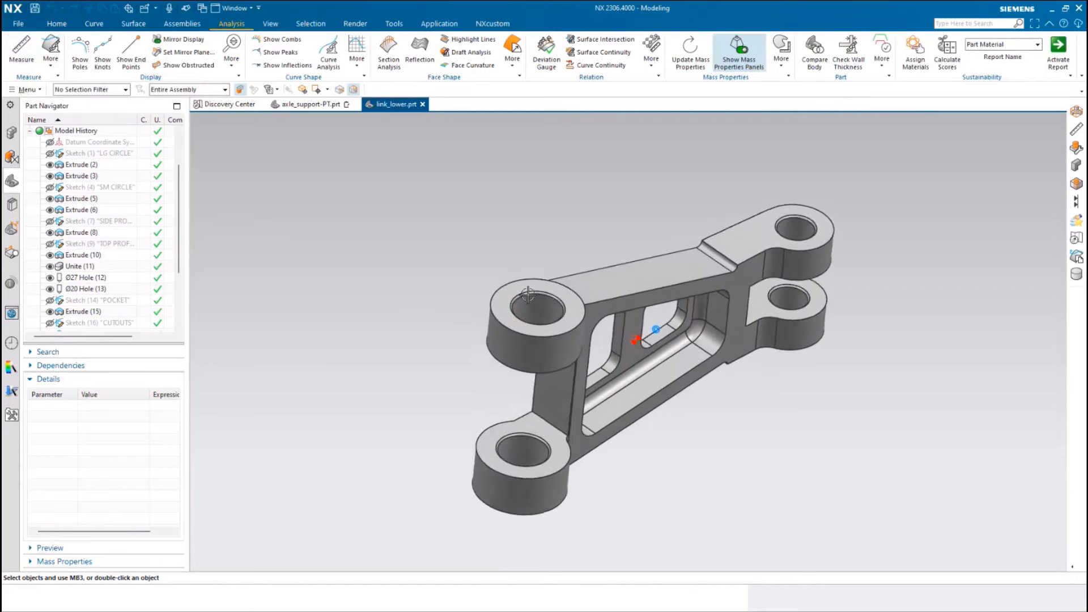
left_click(21, 54)
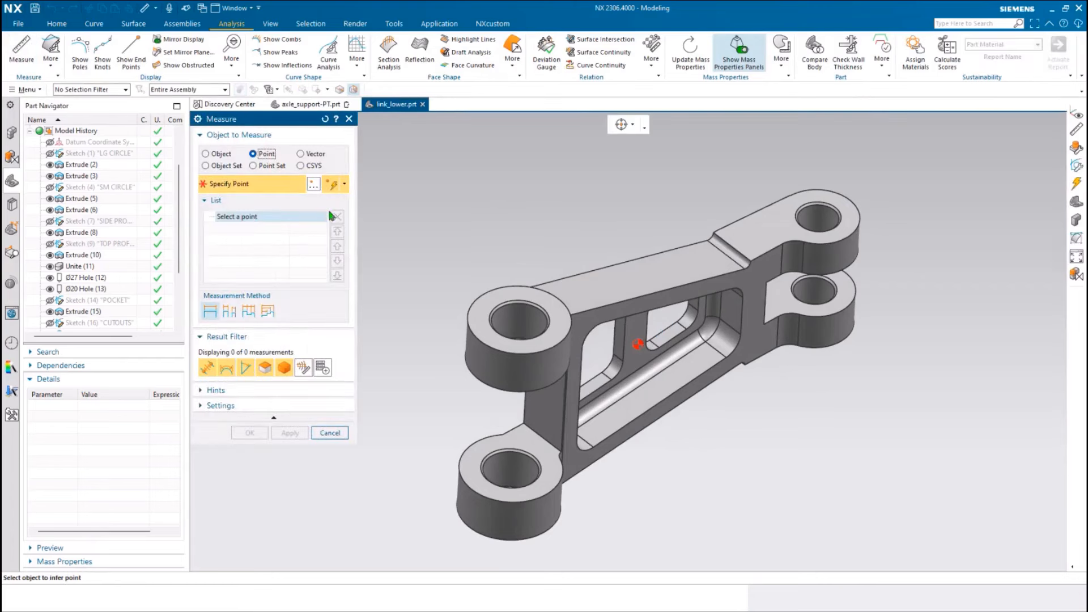
left_click(326, 120)
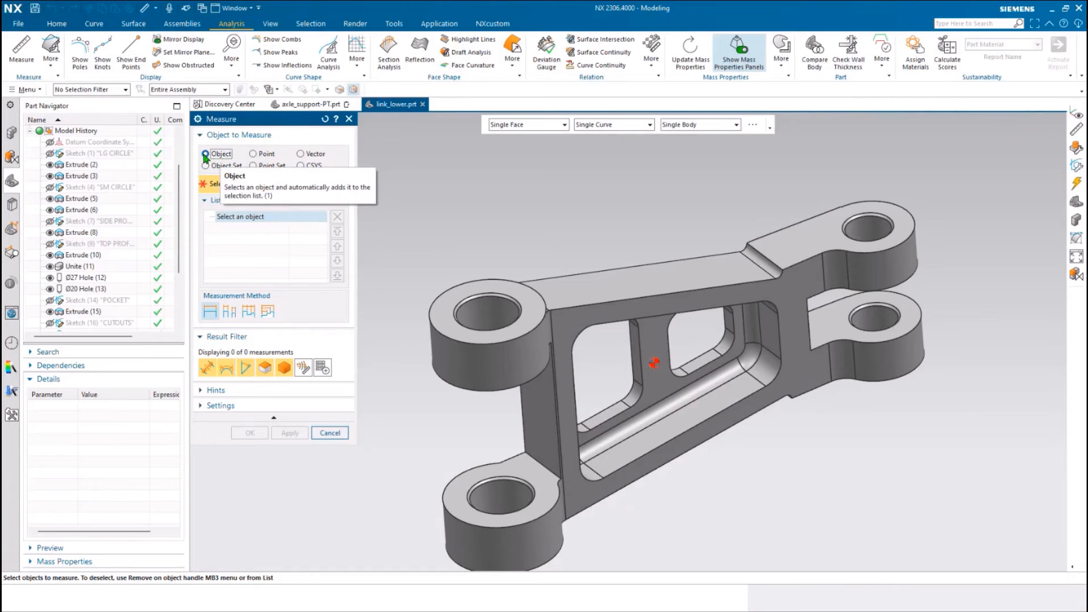
middle_click_drag(471, 216, 472, 217)
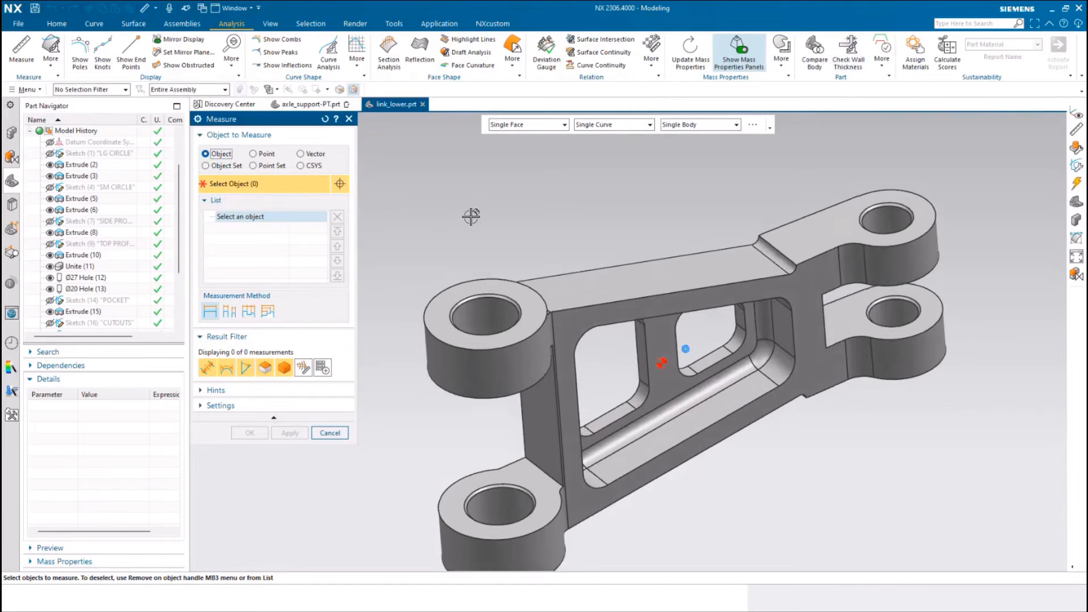
scroll(471, 216, "up", 5)
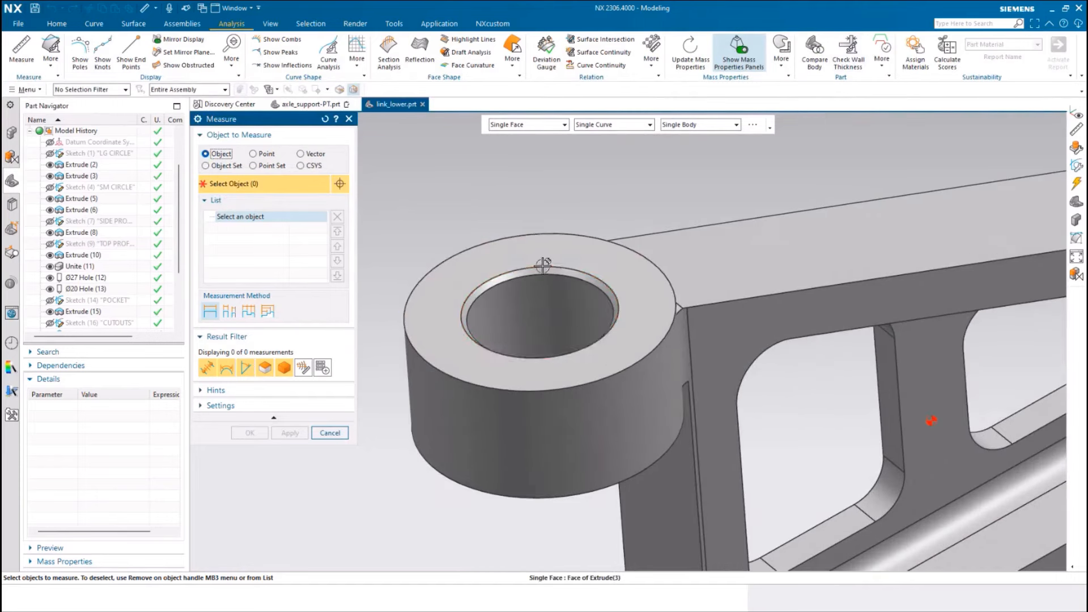
left_click(543, 266)
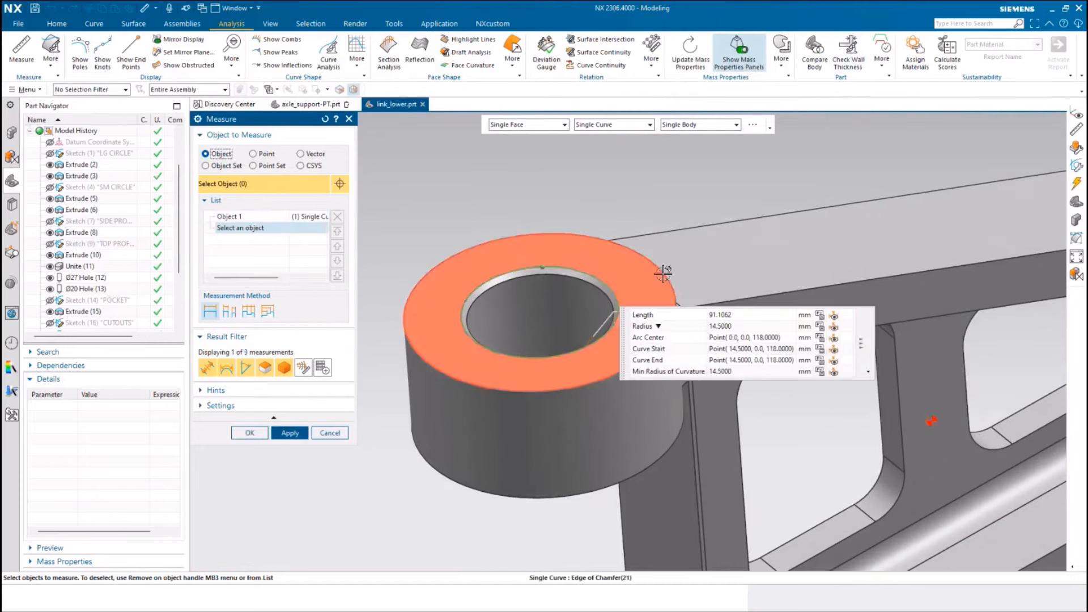
Step: Add the chamfer edge of the upper small hole at the link's forked end as the second measured object
middle_click_drag(661, 229, 659, 229)
scroll(660, 229, "down", 1)
scroll(659, 229, "down", 1)
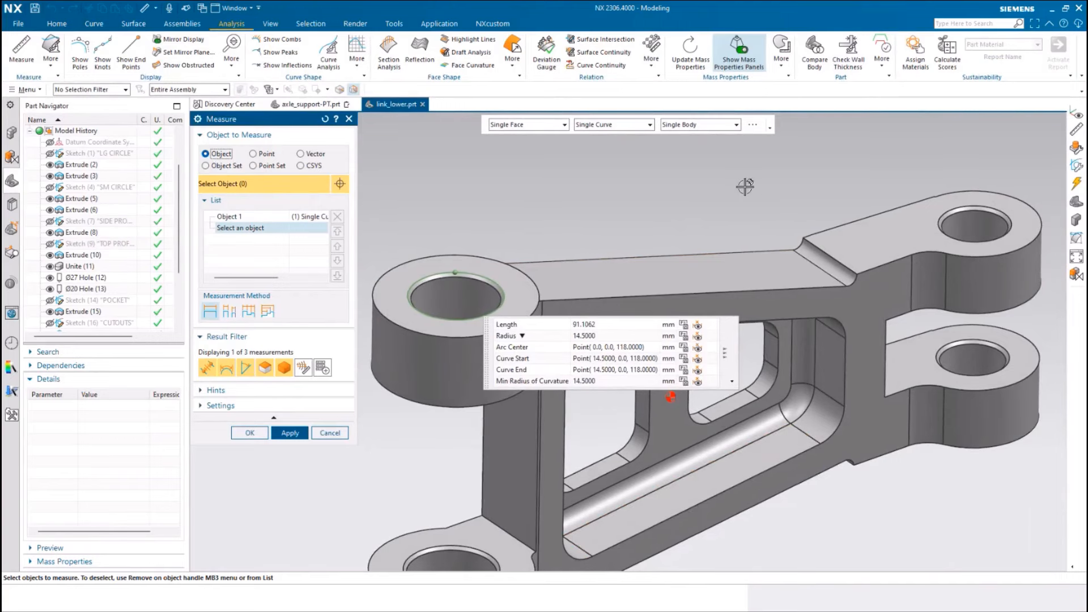
scroll(746, 187, "up", 3)
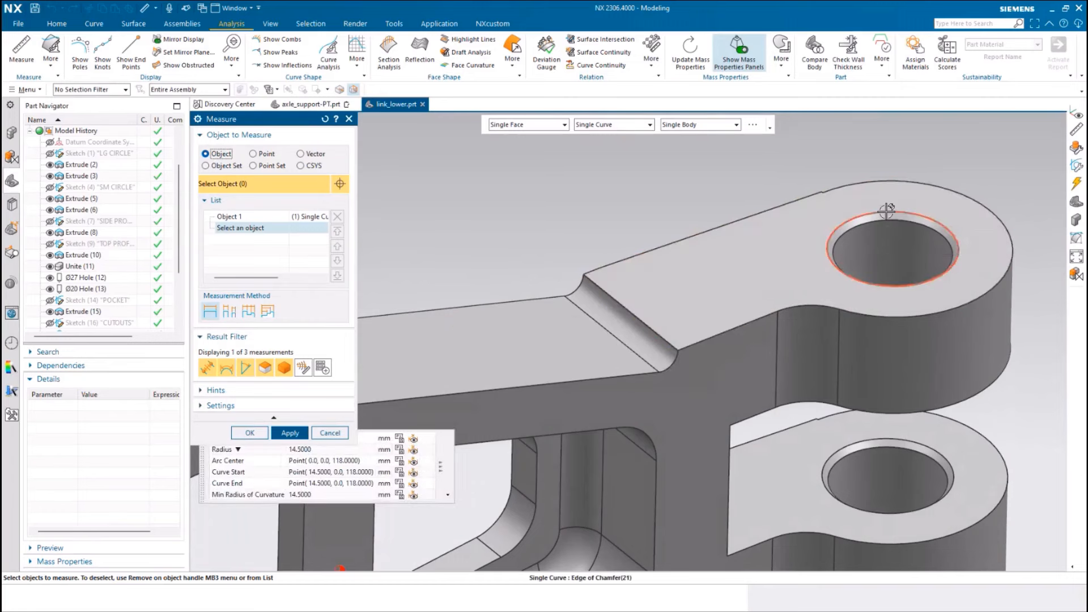
left_click(886, 211)
scroll(963, 442, "down", 2)
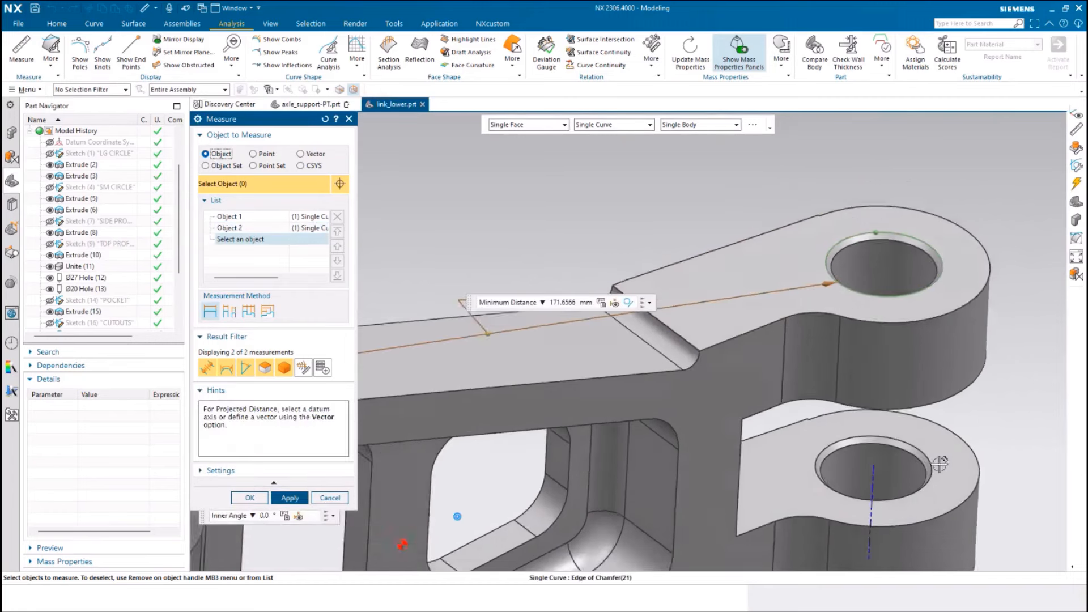
scroll(939, 464, "down", 2)
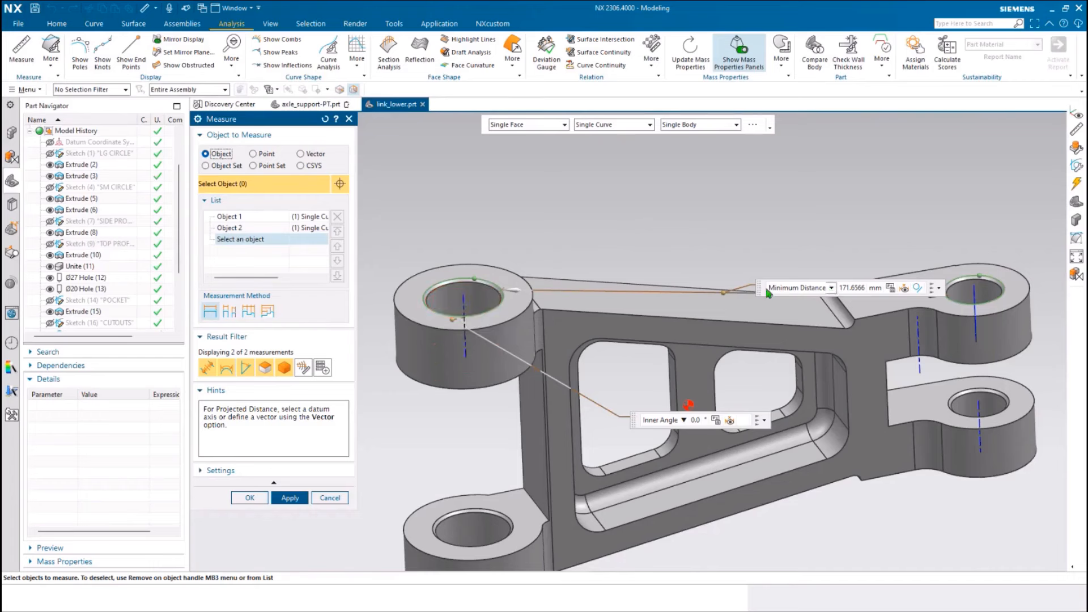
Step: Move the distance readout above the link and switch its measurement type to Center to Center
left_click_drag(758, 293, 758, 211)
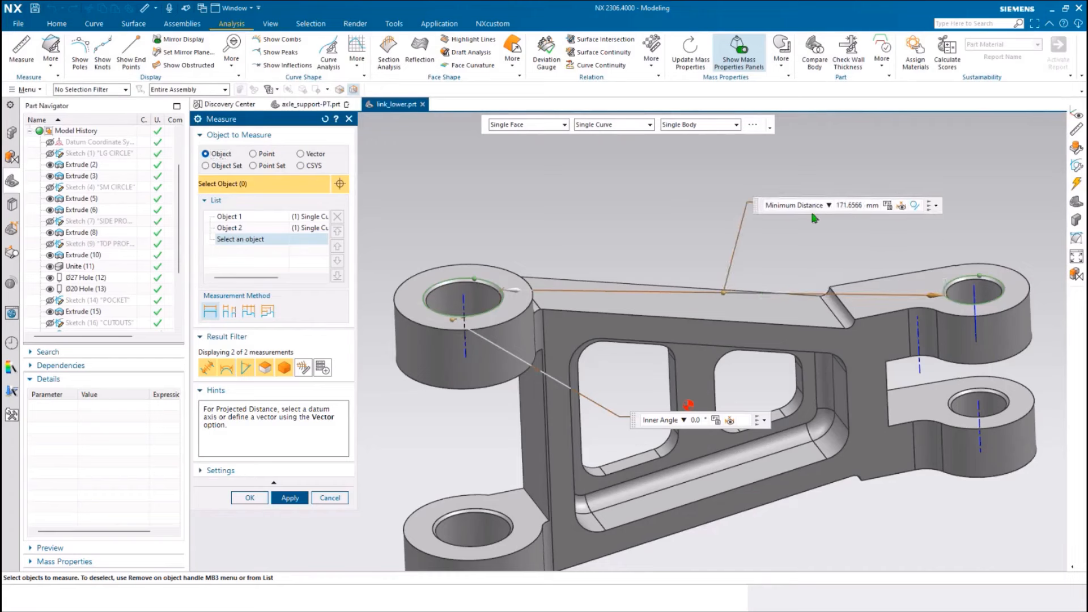
left_click(828, 206)
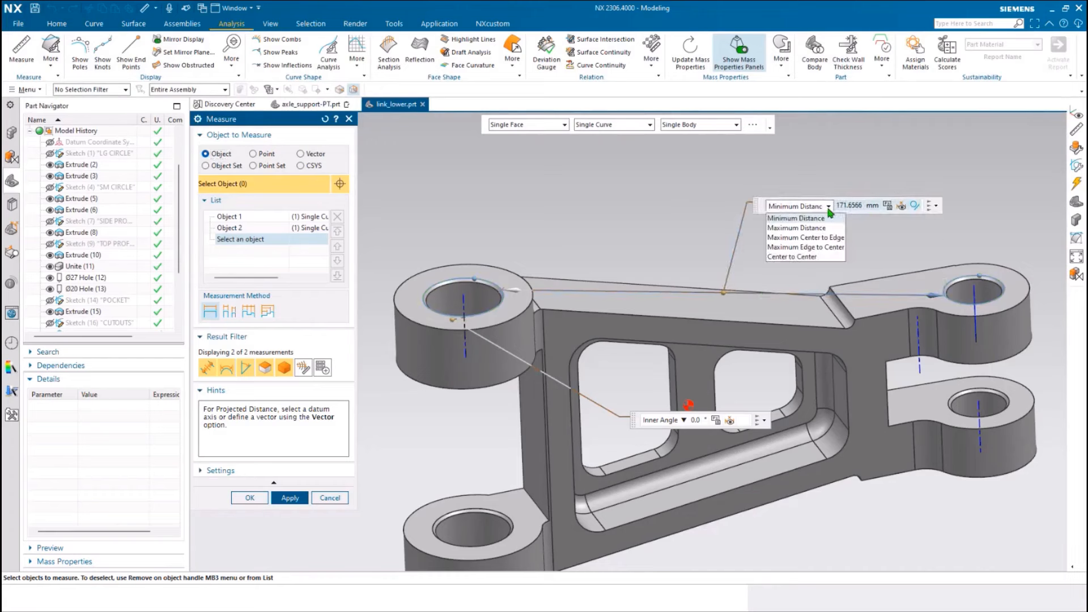
left_click(799, 258)
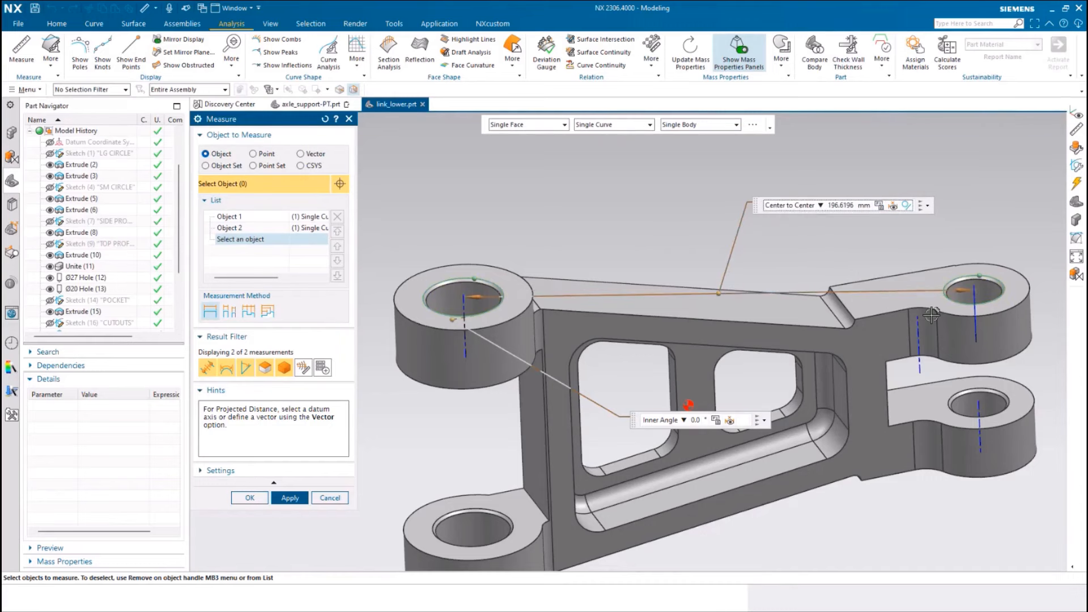
Step: Enable X, Y, Z Delta Distances in the distance measurement preferences and move the expanded readout higher above the link
middle_click_drag(986, 555, 971, 533)
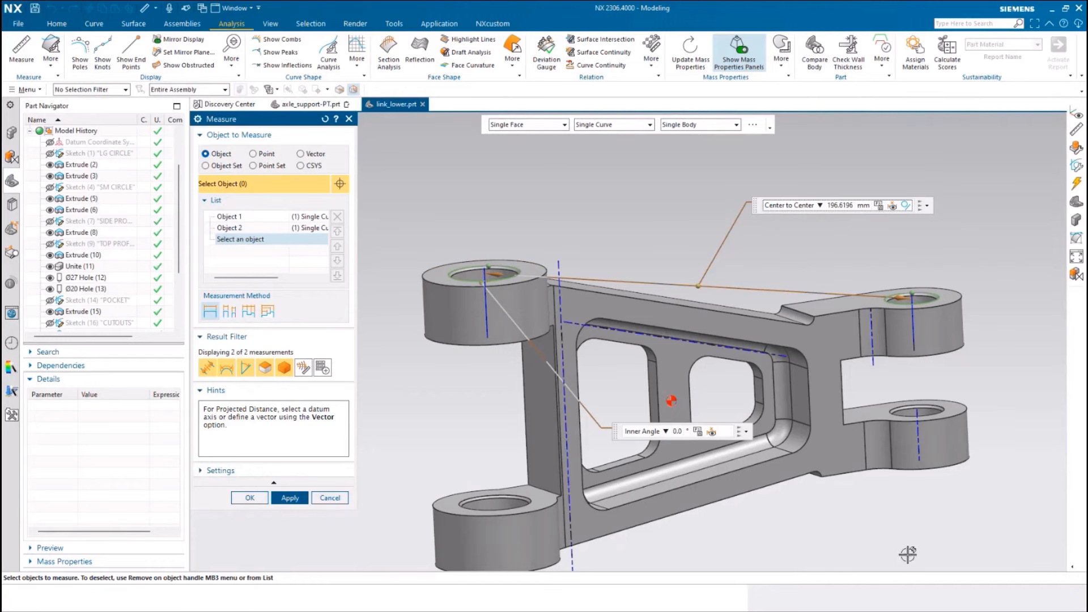
mouse_move(999, 299)
middle_mouse_down()
mouse_move(708, 304)
mouse_move(238, 500)
middle_mouse_up()
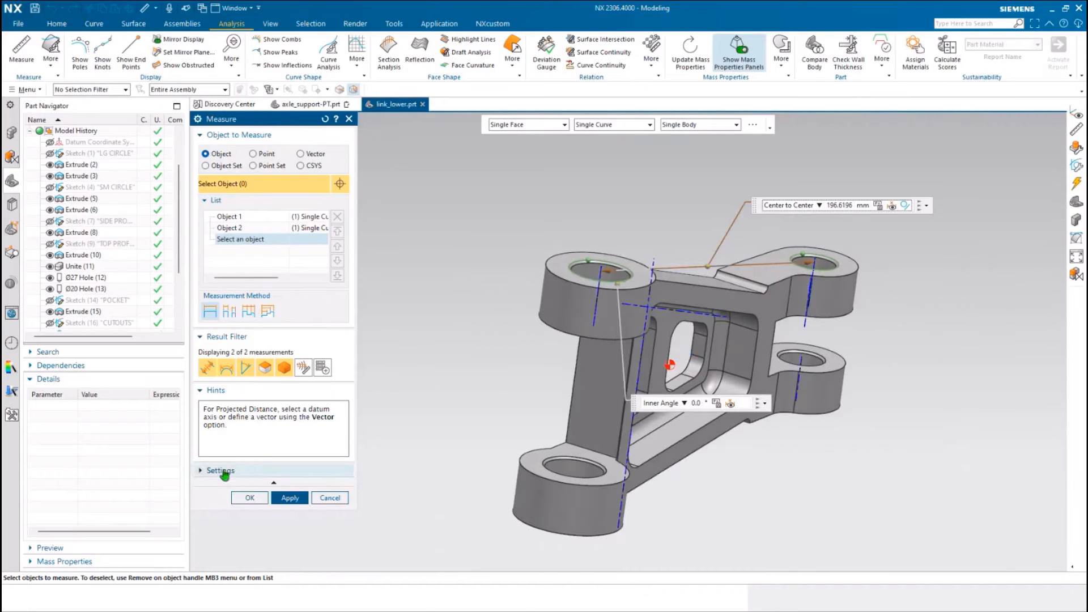
left_click(221, 471)
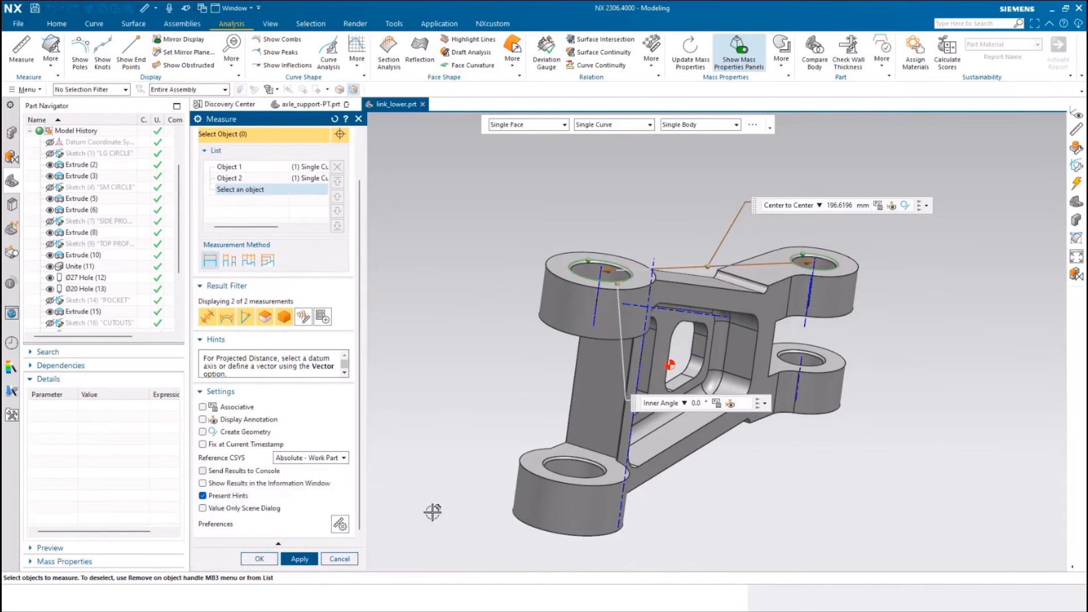
left_click(340, 526)
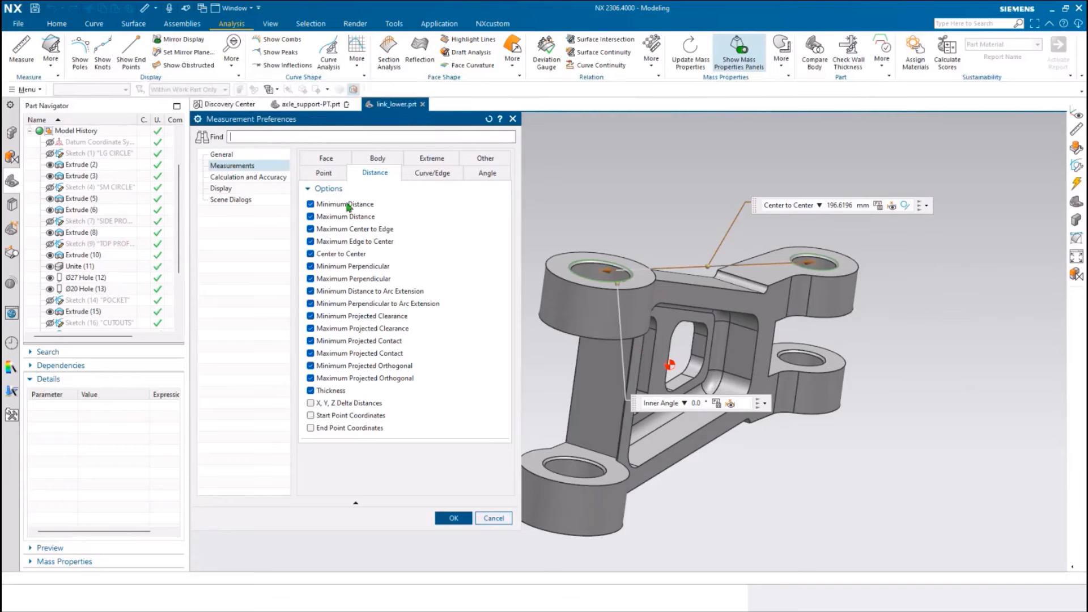
left_click(310, 403)
left_click(451, 519)
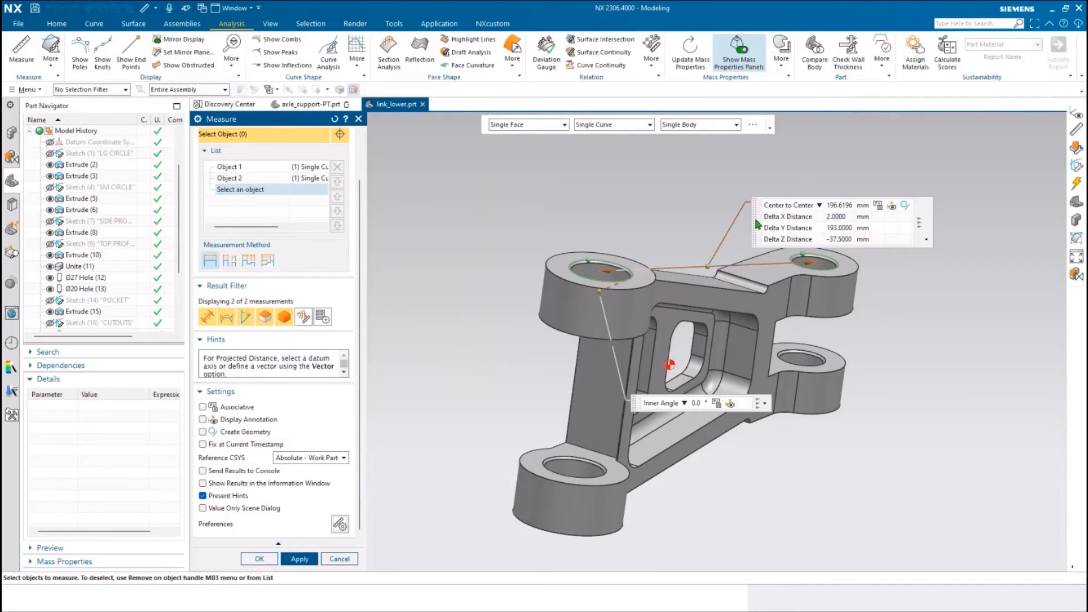
left_click_drag(757, 228, 770, 203)
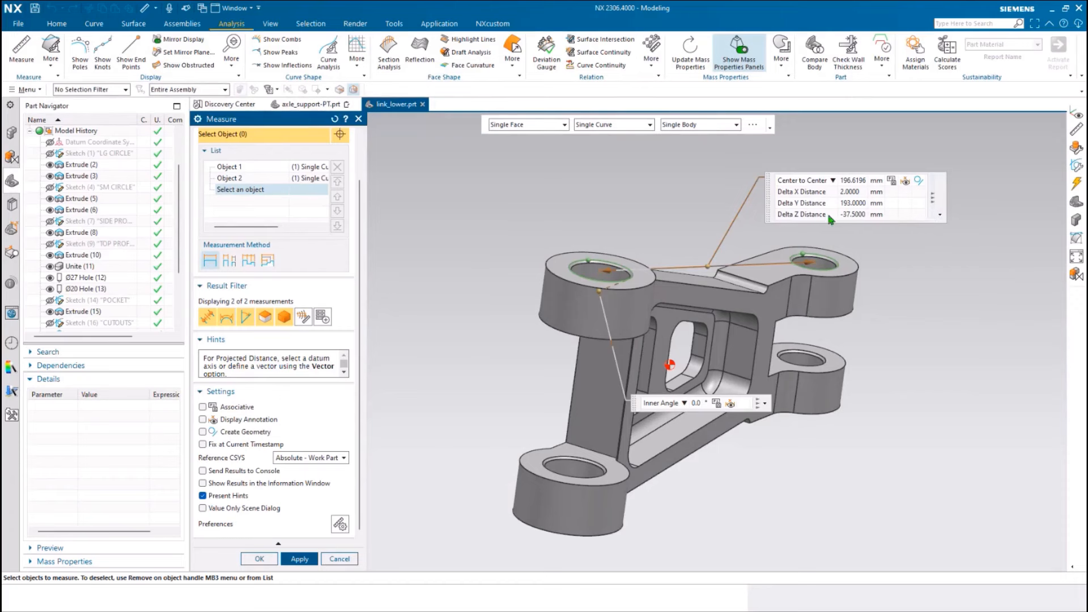
Step: Turn off X, Y, Z Delta Distances for the center-to-center readout and reset the measurement to its defaults
left_click(939, 215)
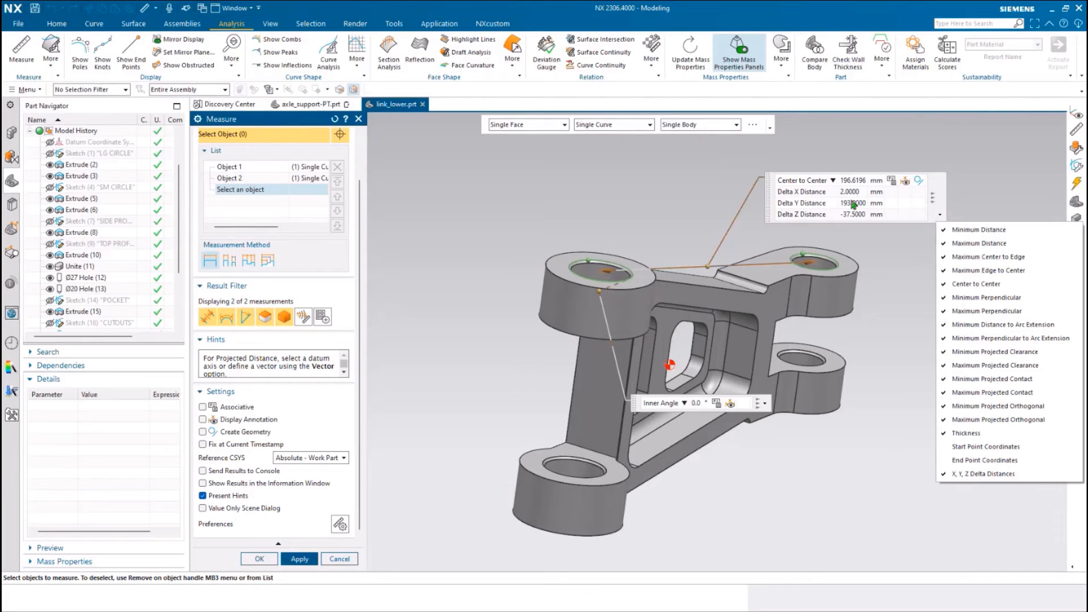
left_click(944, 475)
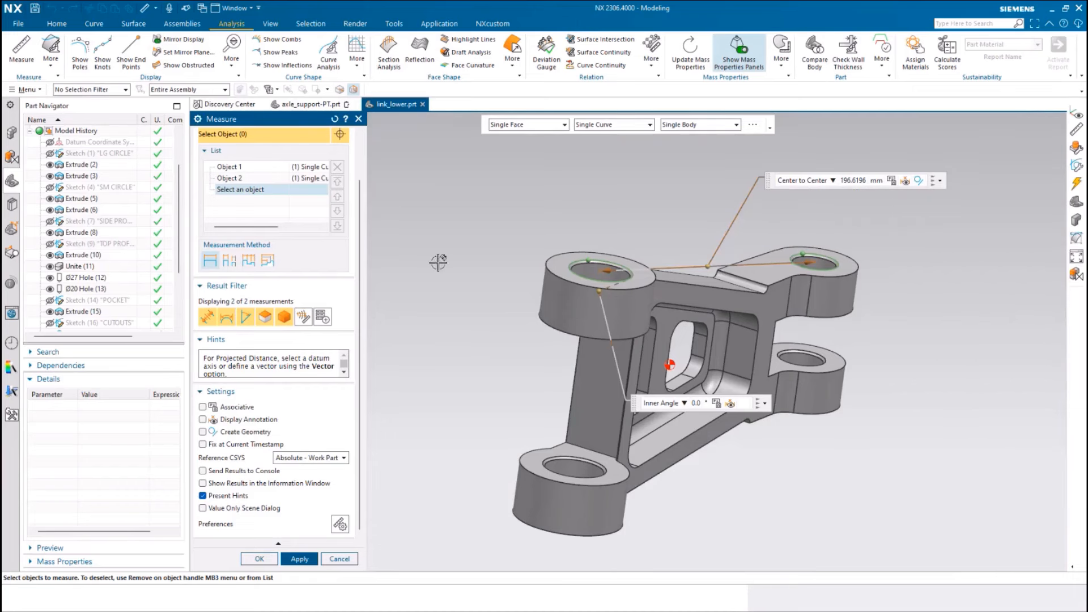
middle_click_drag(524, 290, 561, 297)
middle_click_drag(815, 311, 612, 255)
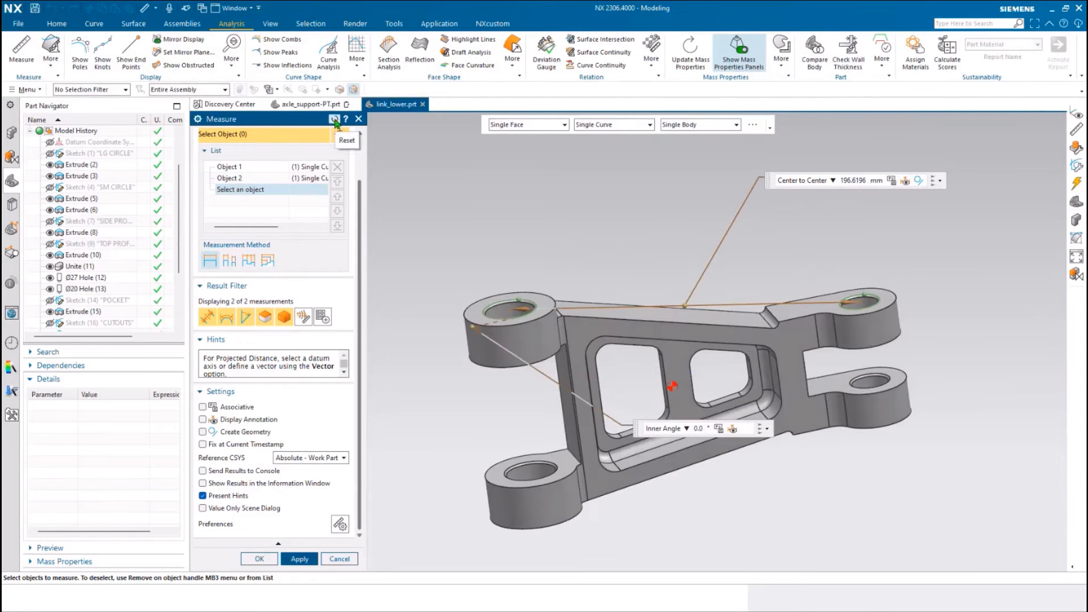
left_click(335, 120)
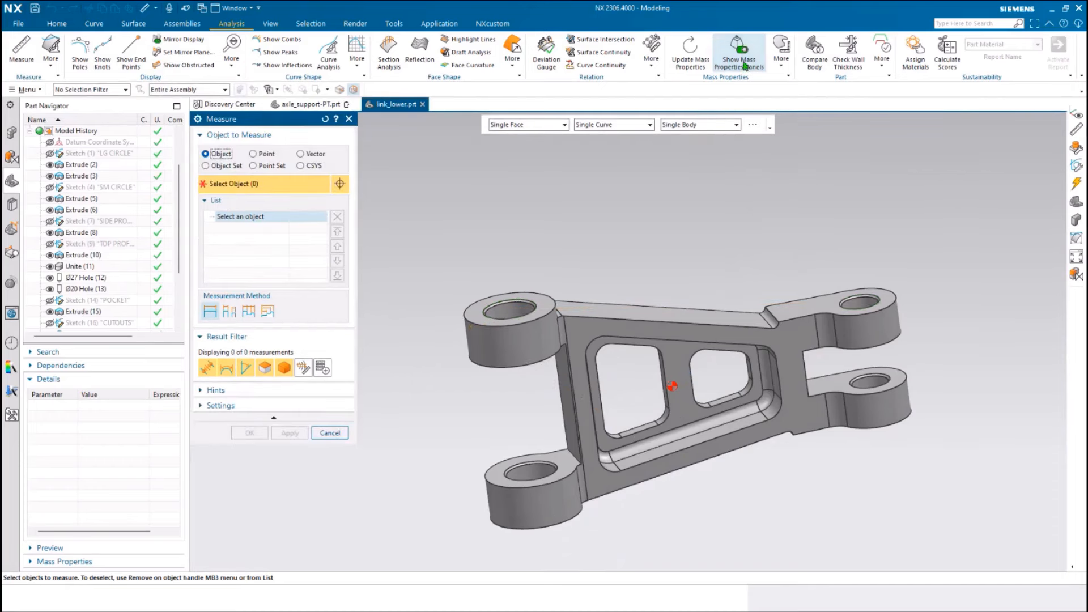
Step: Leave the measurement, keep the mass properties panels shown, and expand the Mass Properties section in a widened Part Navigator
left_click(745, 62)
left_click(752, 66)
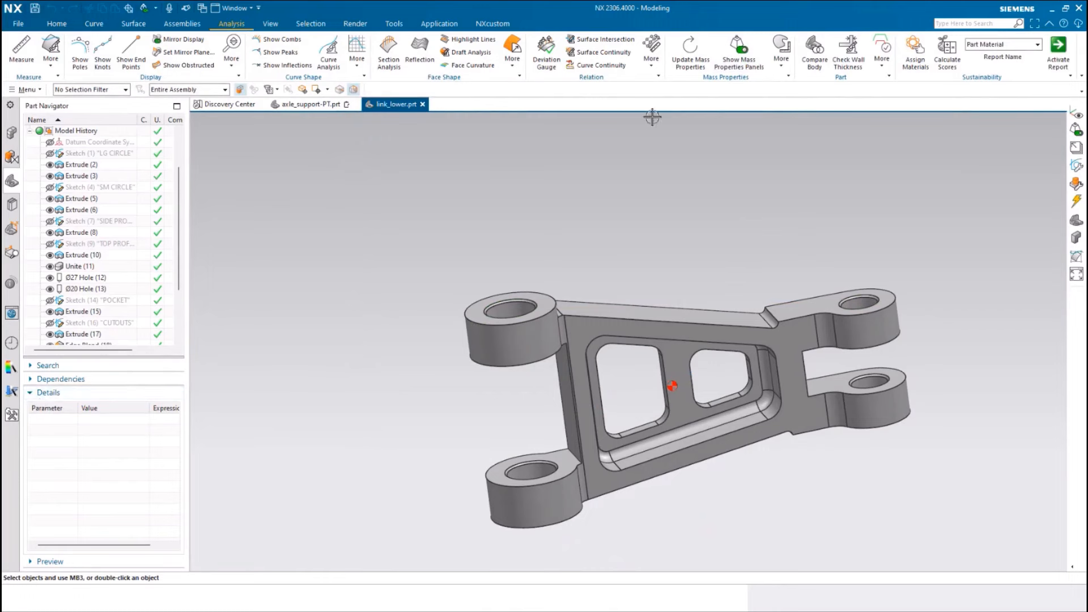
left_click(742, 64)
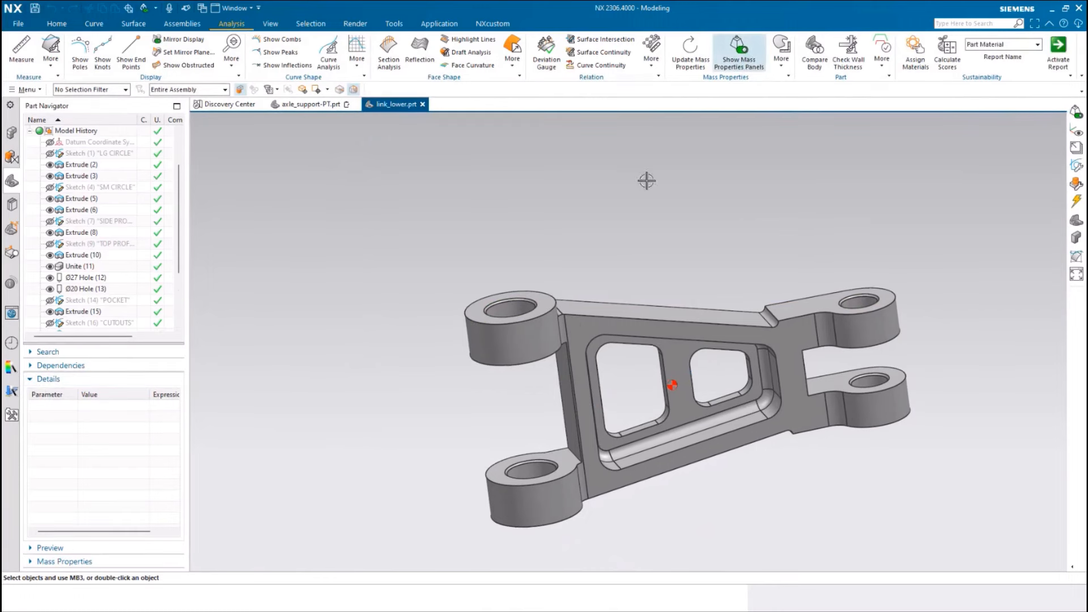
left_click(48, 564)
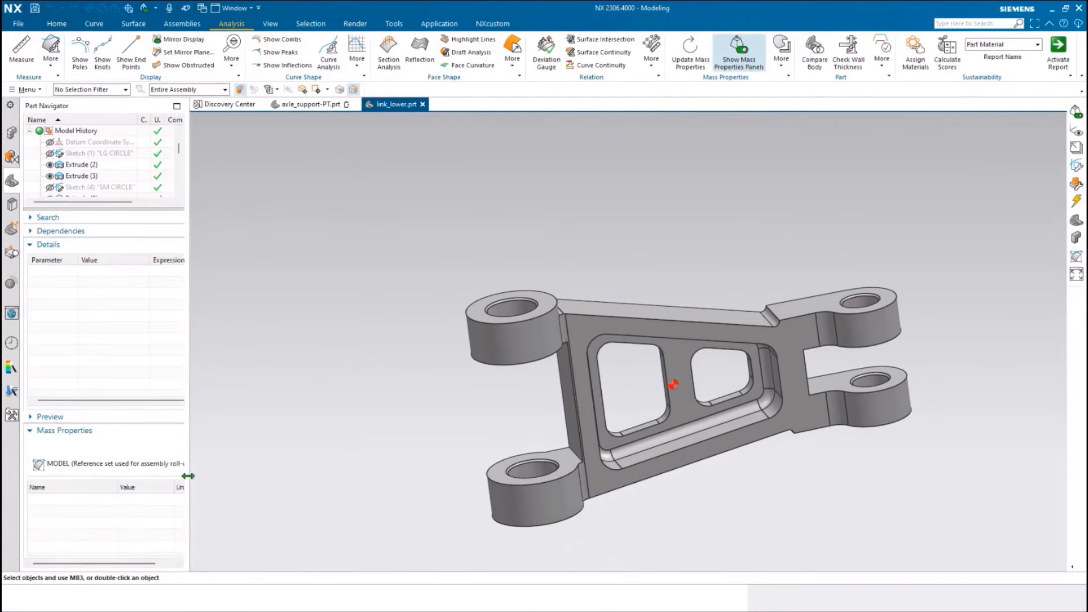
left_click_drag(189, 476, 346, 529)
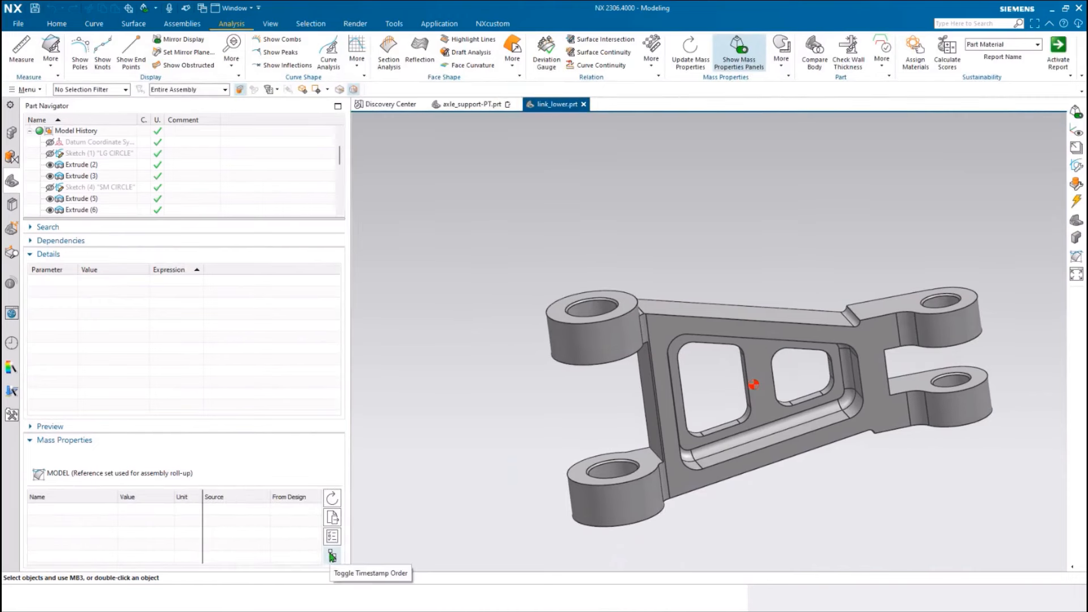
Step: Turn off the center of mass symbols for Displayed Part and Selected Components, and collapse the Mass Properties section
left_click(332, 536)
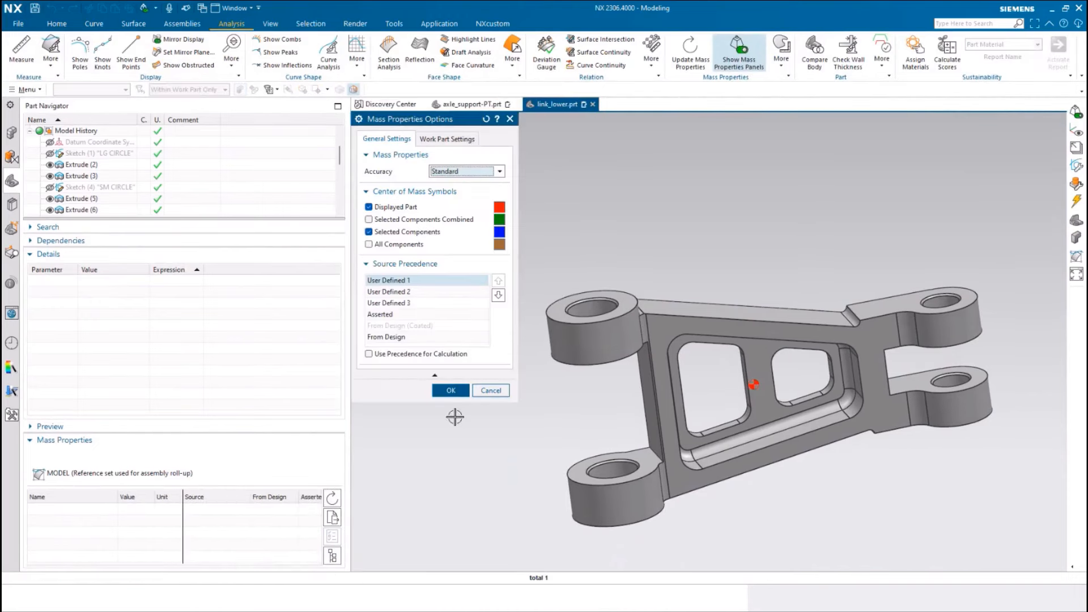
left_click(369, 207)
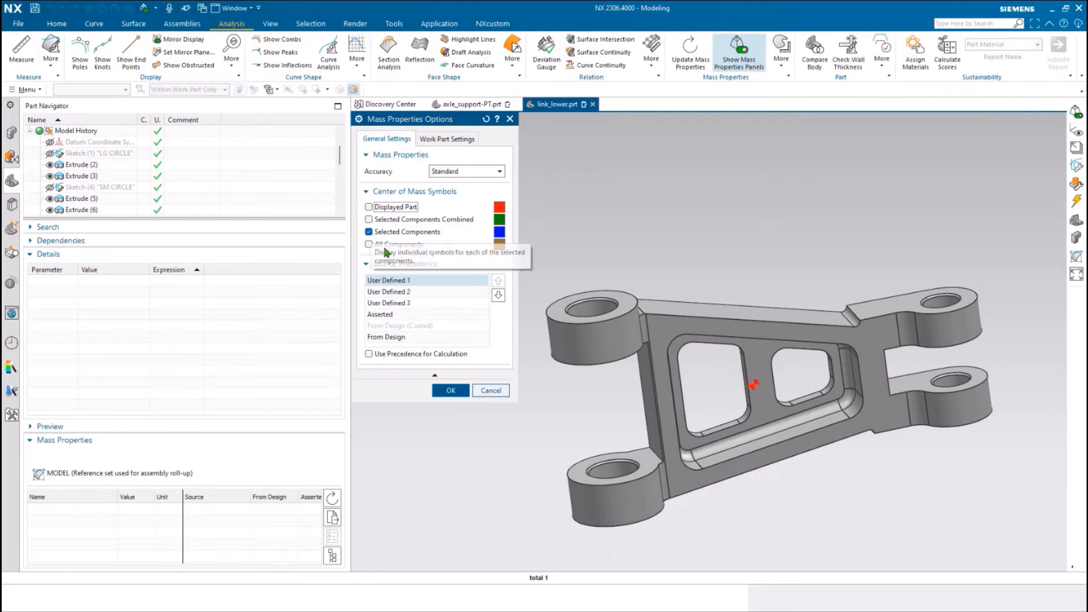
left_click(369, 232)
left_click(448, 391)
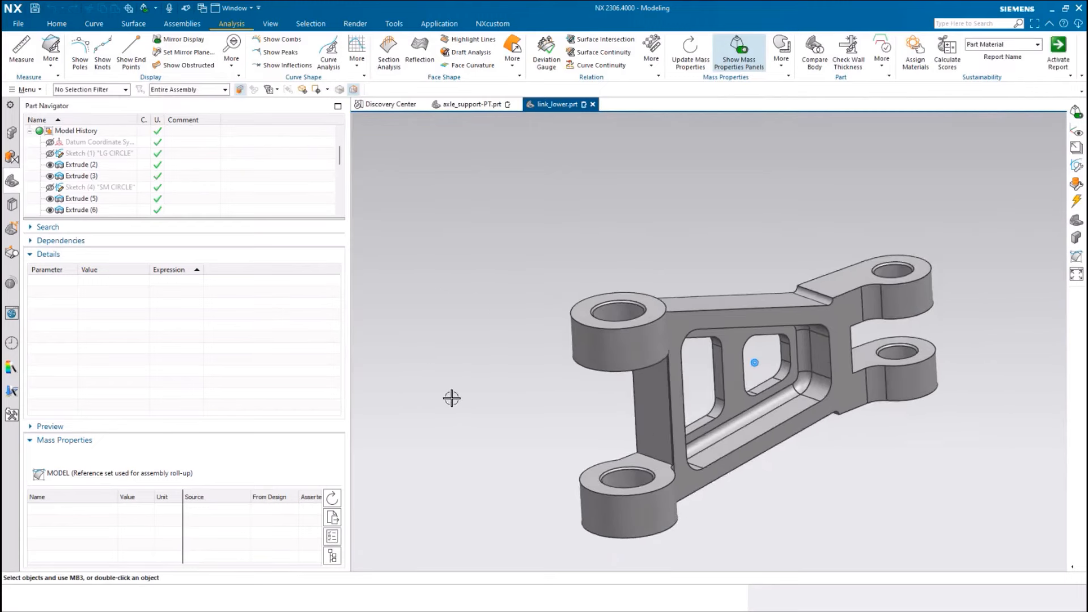
left_click(55, 441)
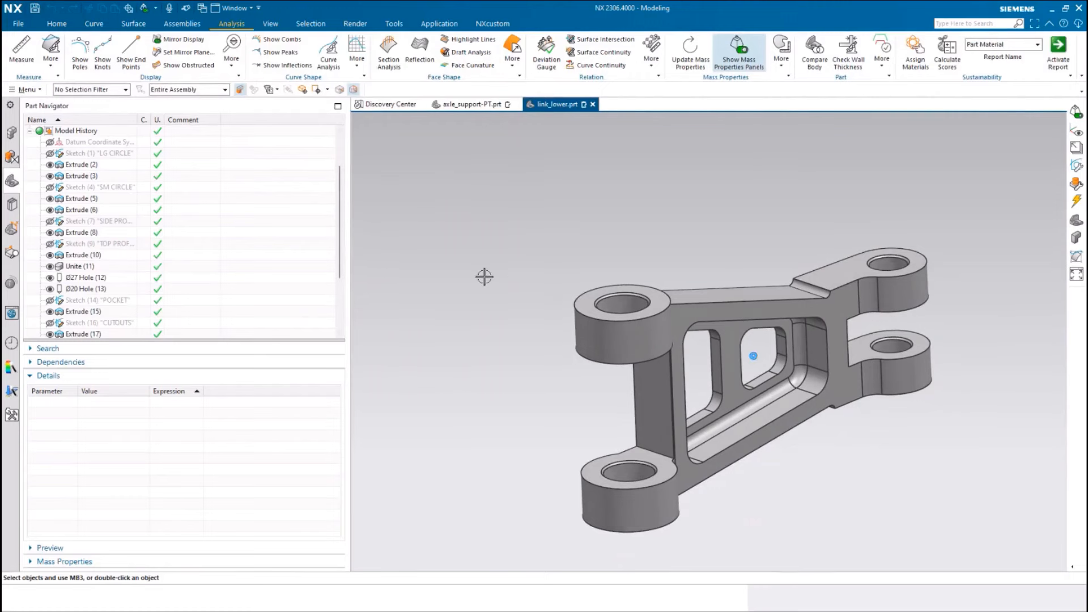
Step: Start a measurement in Point mode between the arc centers of the upper large bore and the upper small fork hole
left_click(21, 51)
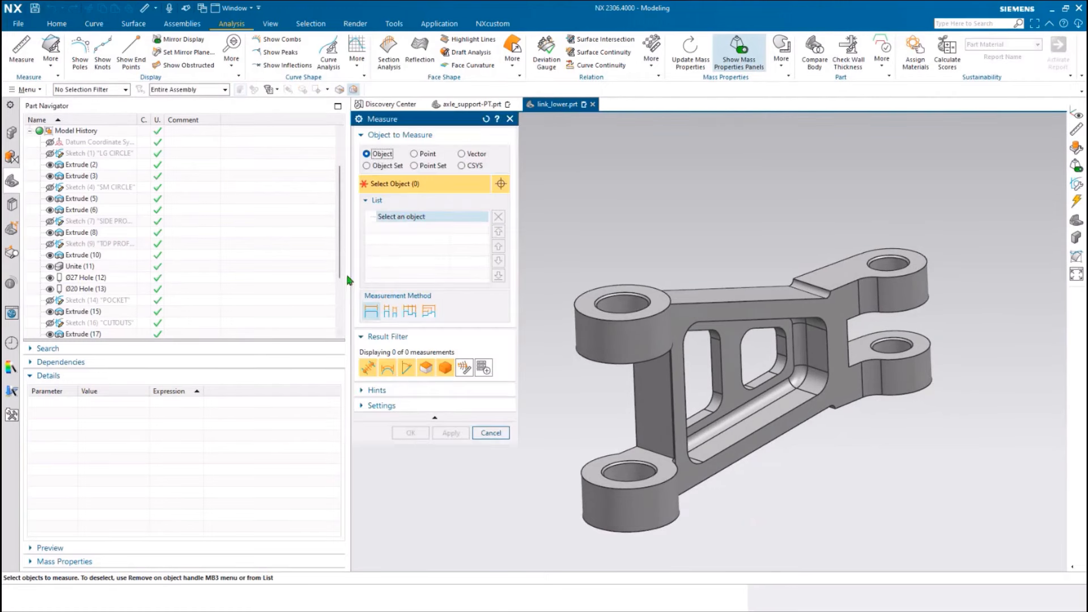
left_click(416, 154)
scroll(615, 276, "up", 5)
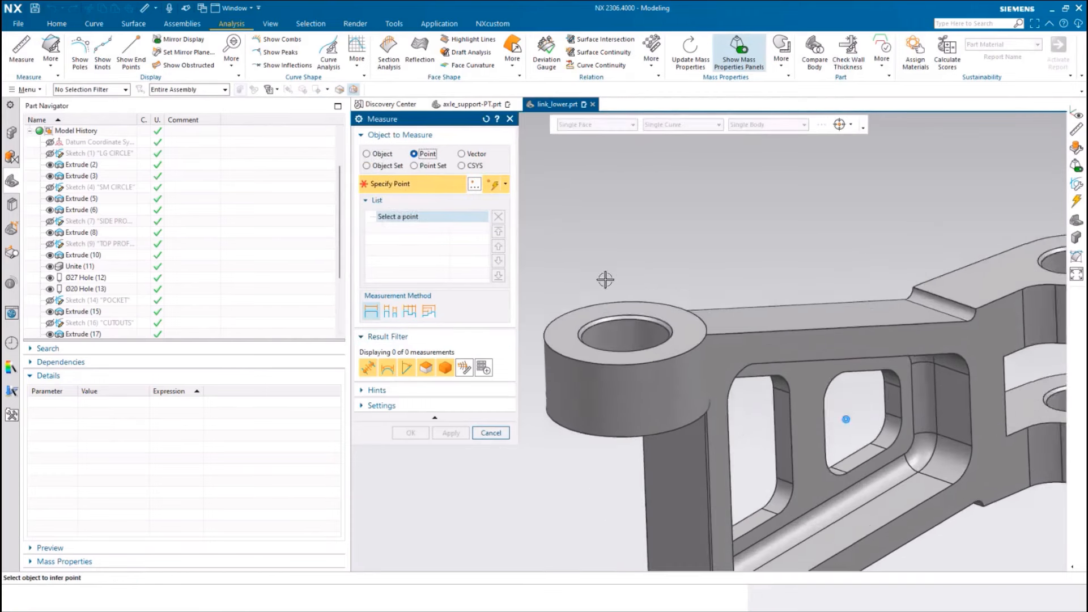
scroll(615, 276, "up", 2)
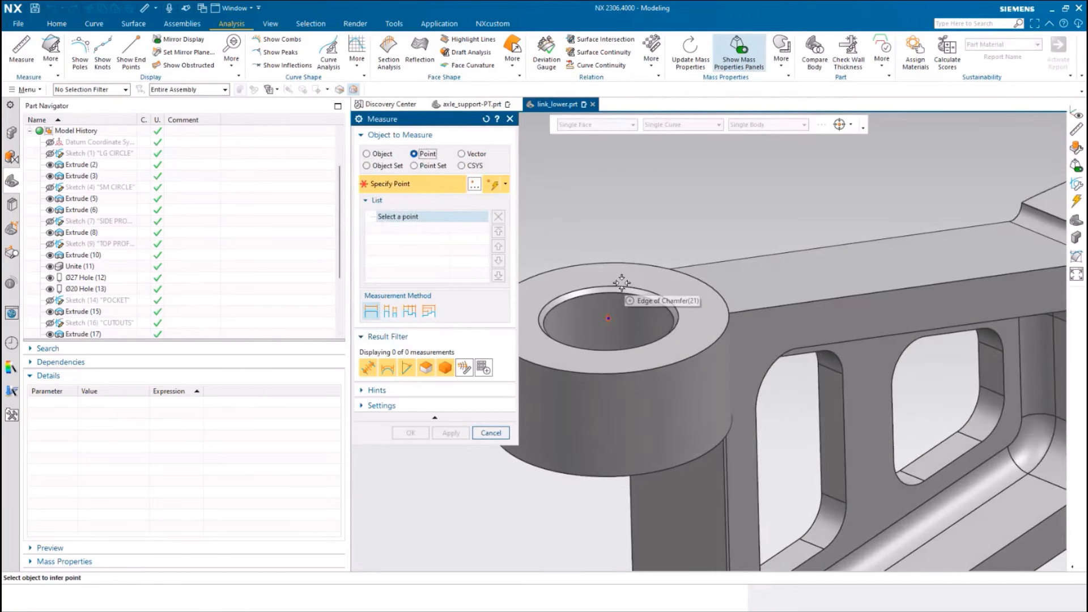
left_click(620, 285)
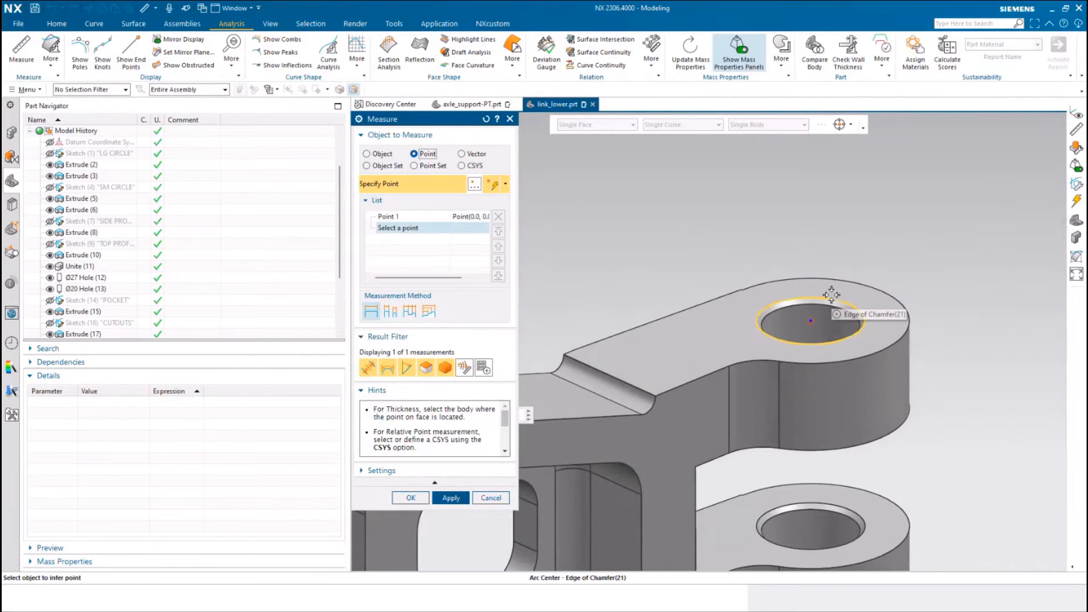
left_click(830, 296)
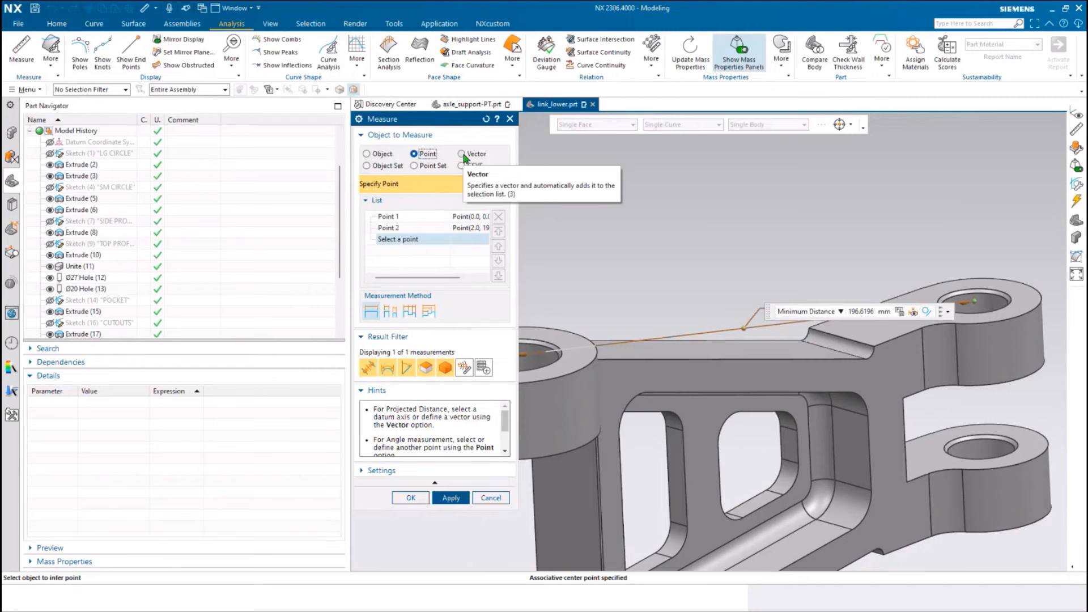
Step: Add the Y-axis as a vector to the two measured points to get their projected distance
left_click(463, 154)
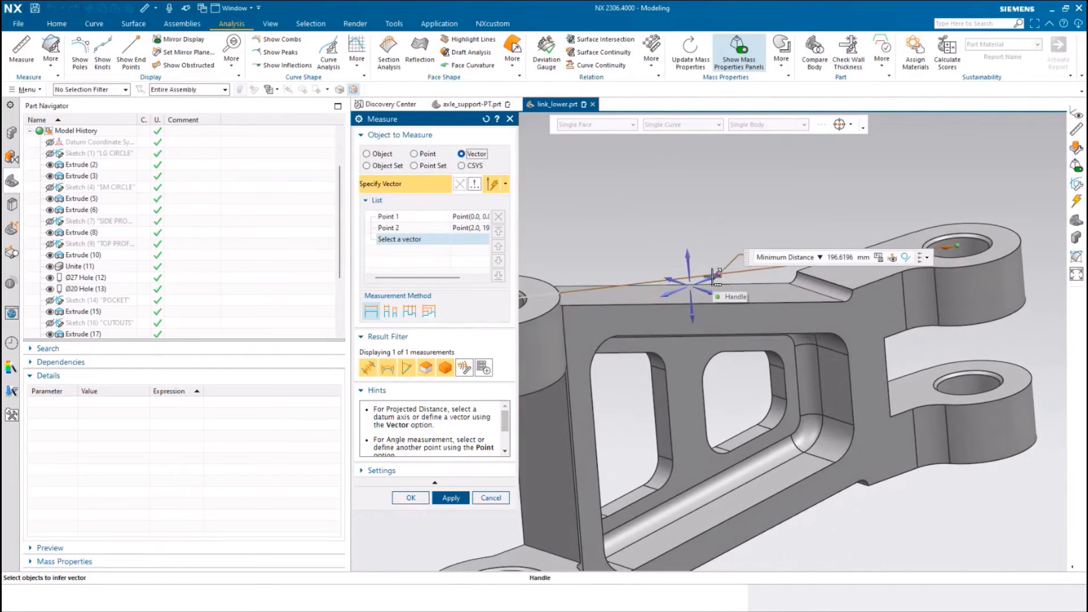
left_click(715, 277)
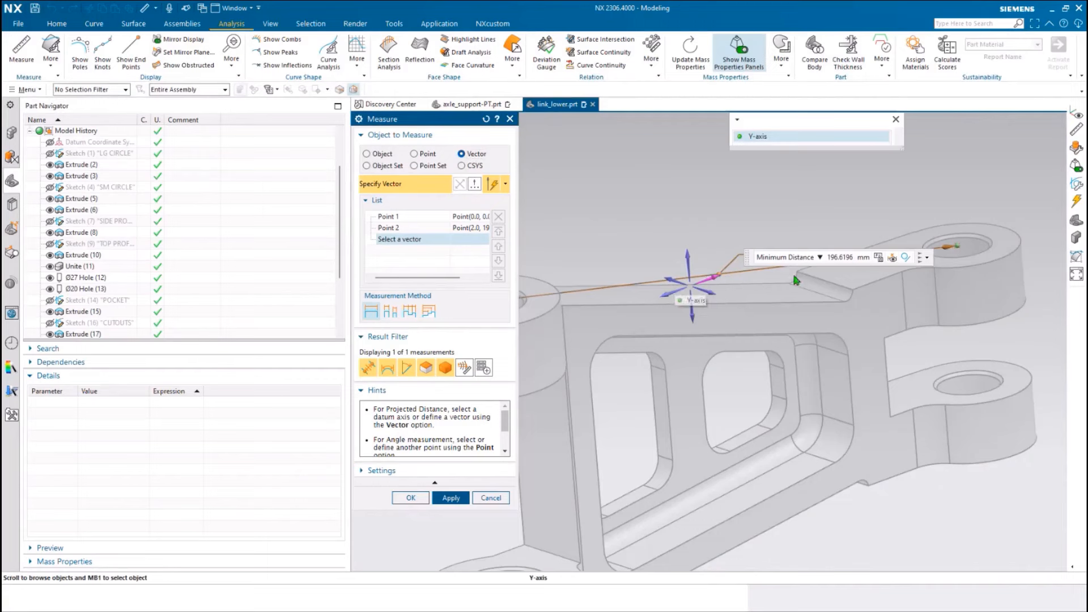
left_click(762, 138)
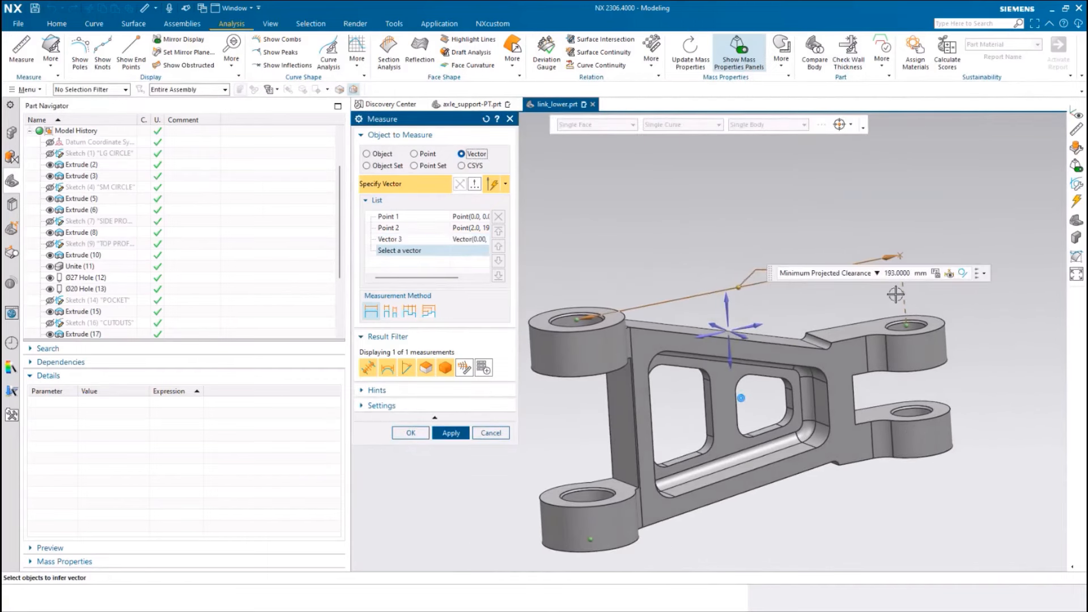
middle_click_drag(896, 294, 901, 329)
middle_click_drag(900, 281, 924, 273)
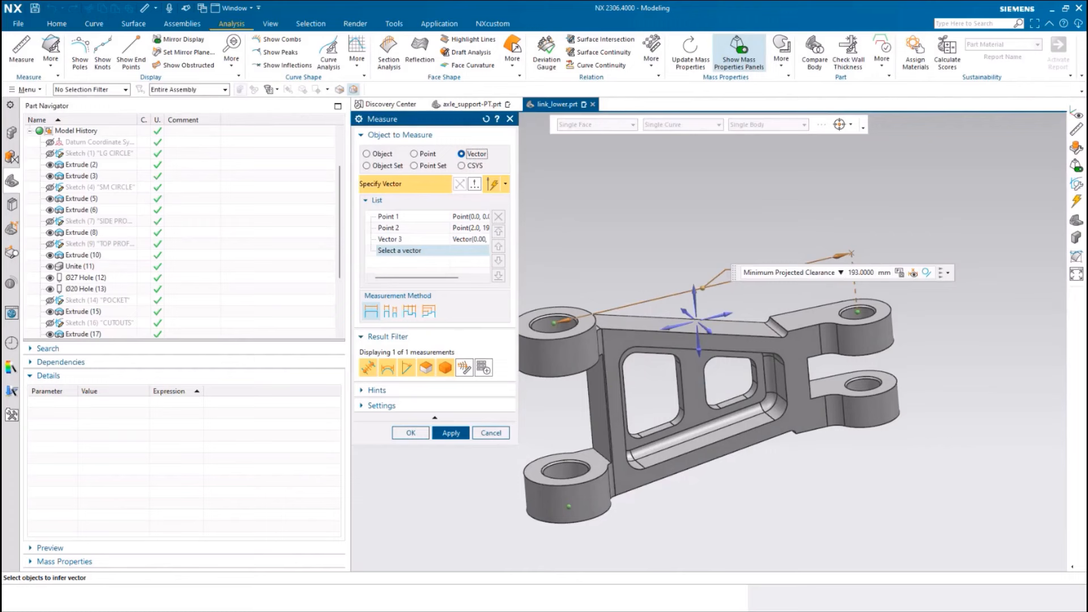
Step: Make the Y-projected measurement associative with a displayed annotation and apply it
left_click(901, 274)
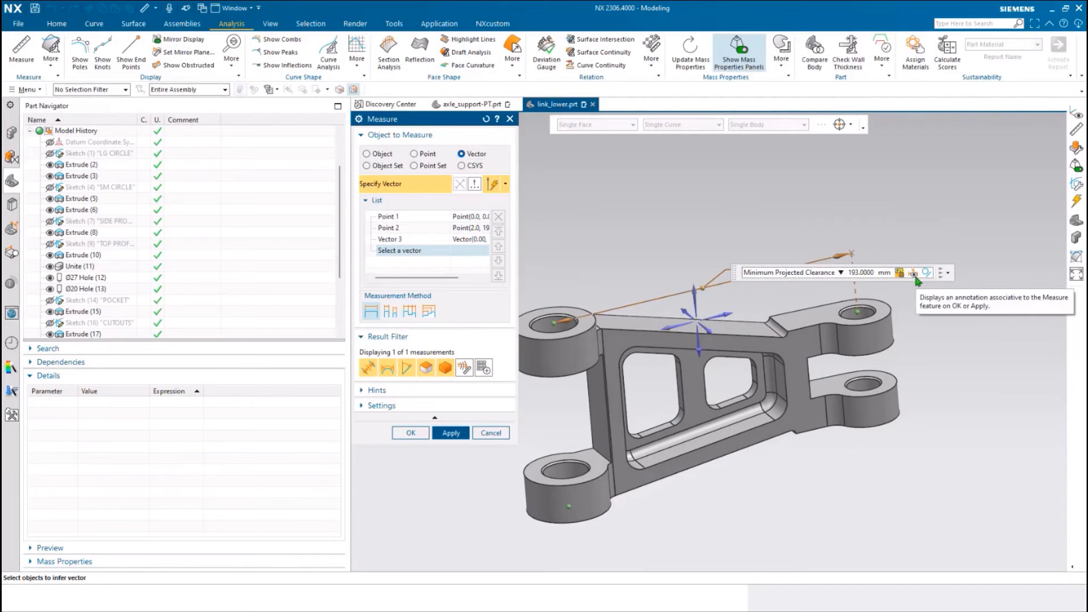
left_click(915, 275)
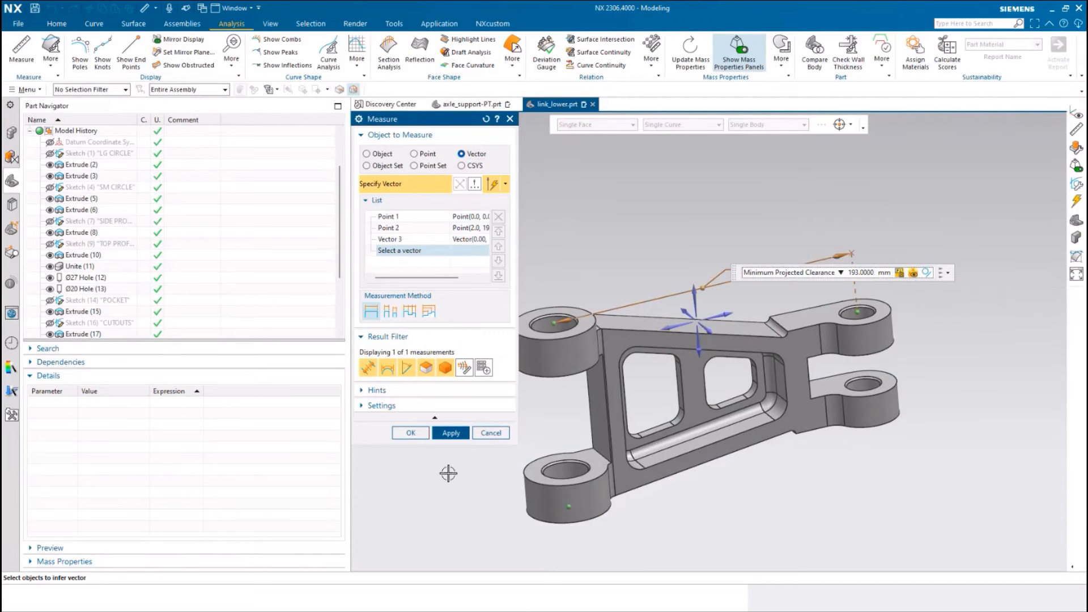
left_click(451, 434)
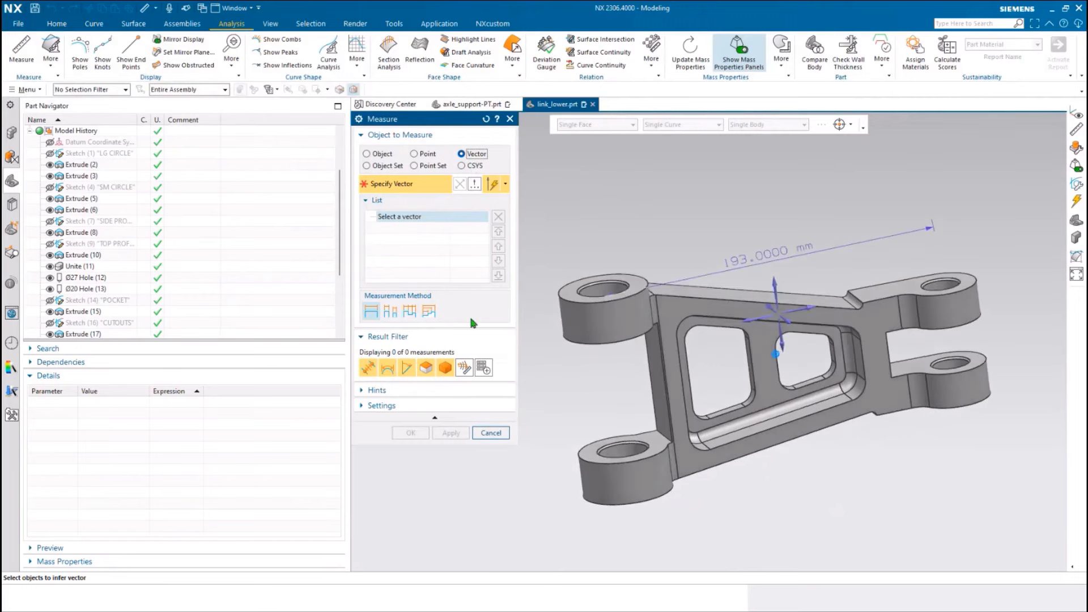
Step: Begin a second projected measurement with the vertical Z-axis vector and the center point of the upper large bore
left_click(783, 283)
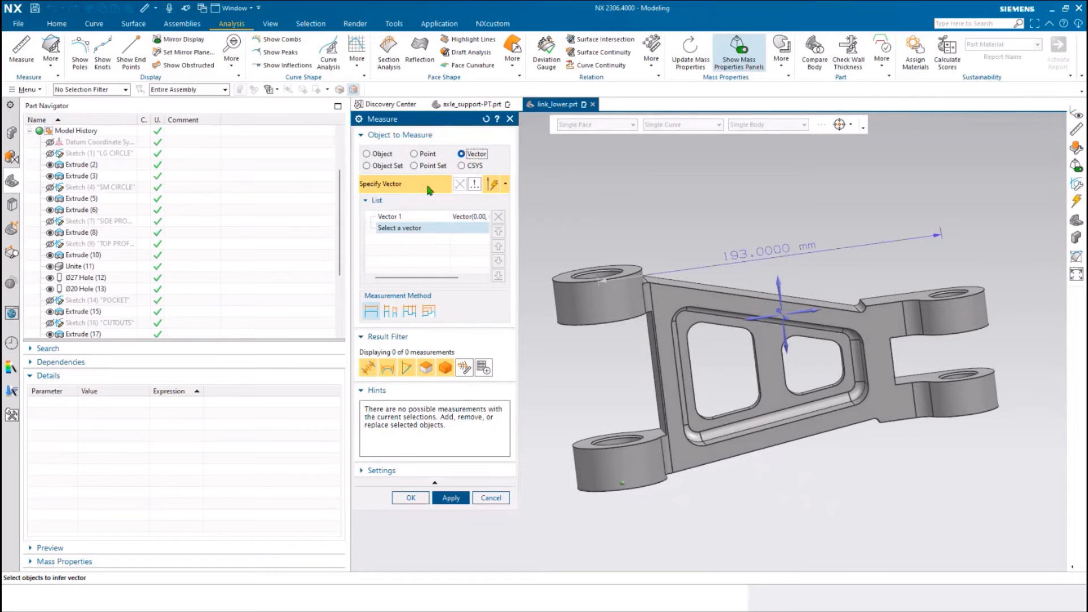
left_click(415, 154)
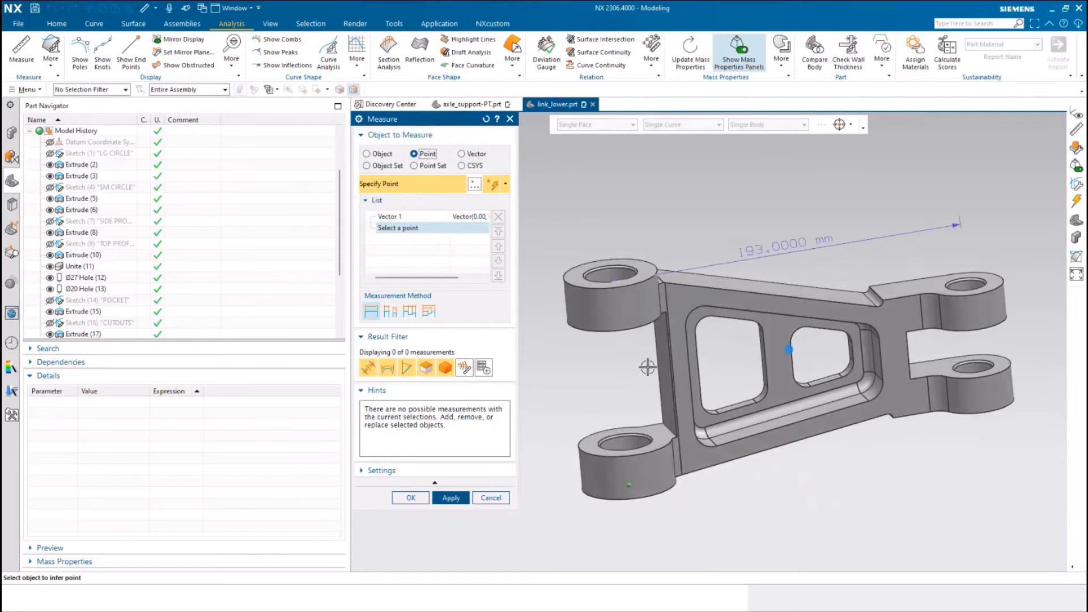
scroll(652, 340, "up", 5)
left_click(619, 225)
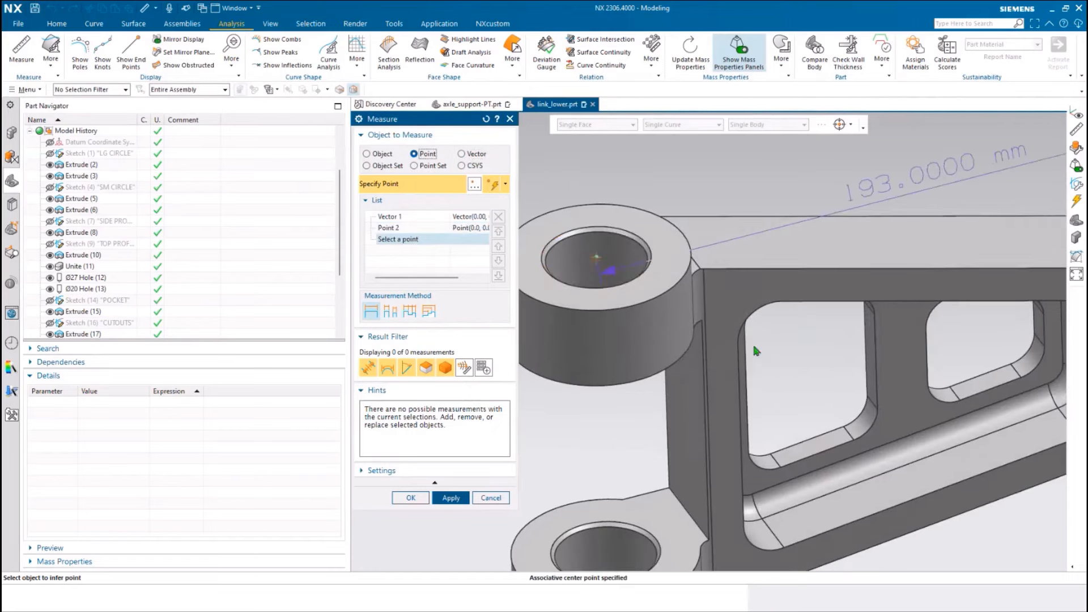
Step: Add the center of the upper small fork hole as the second point and apply the vertical projected measurement
scroll(742, 351, "down", 4)
scroll(880, 226, "up", 4)
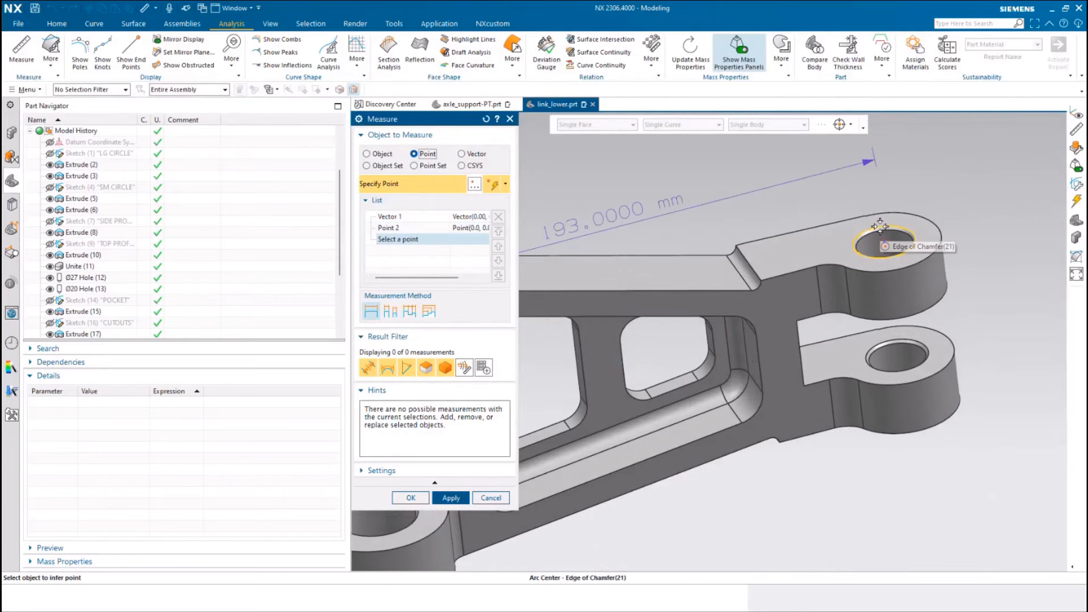
left_click(881, 226)
scroll(880, 225, "down", 3)
middle_click_drag(907, 253, 789, 448)
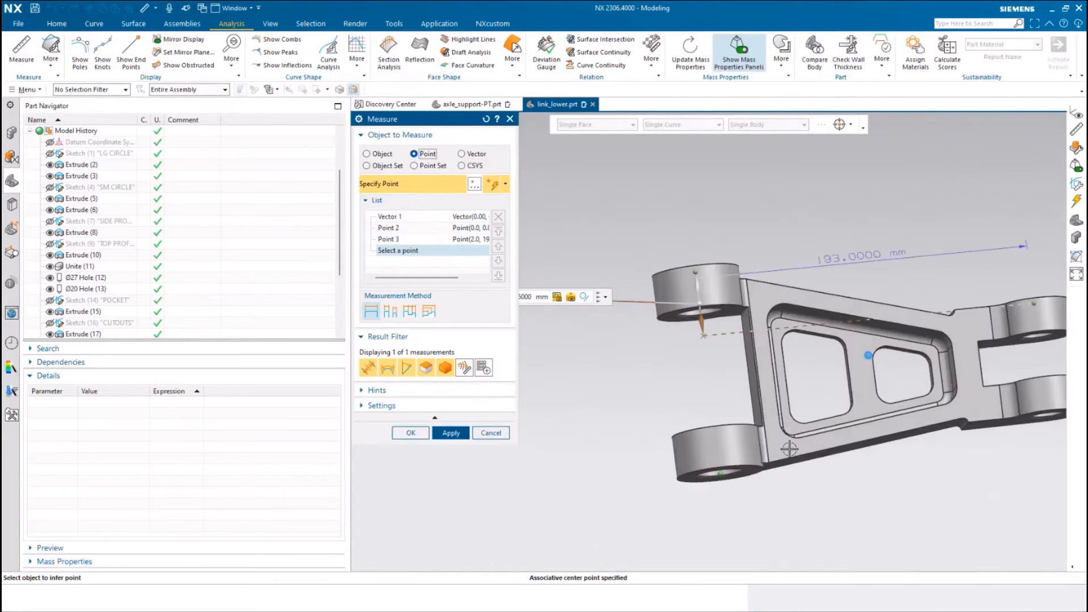
scroll(557, 343, "up", 3)
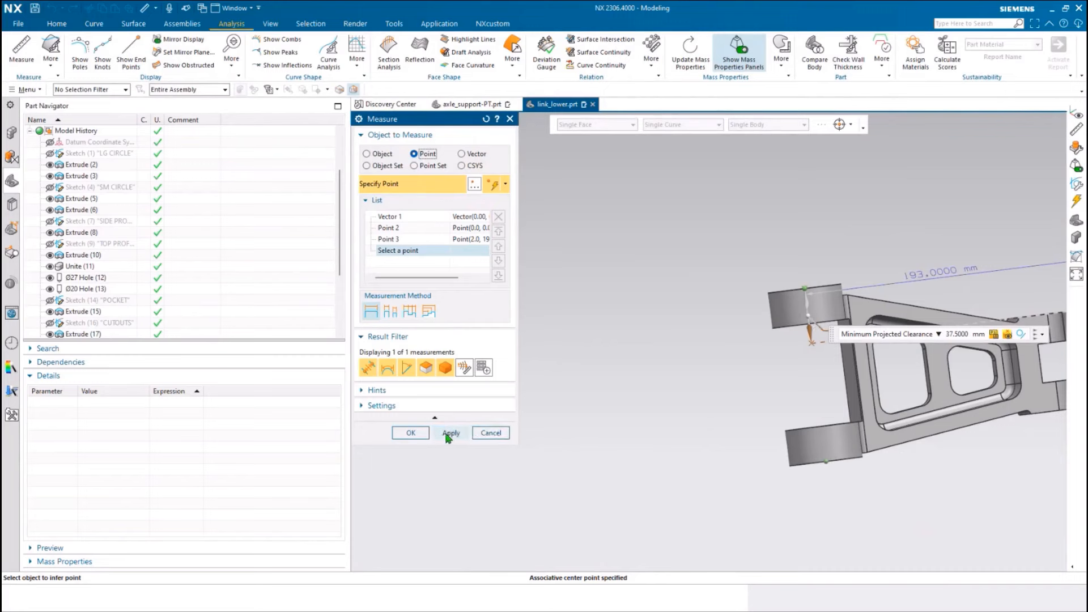
left_click(443, 433)
Step: Collapse the Part Navigator's Details section to list the new Measure features, and close the Measure command
scroll(578, 465, "down", 2)
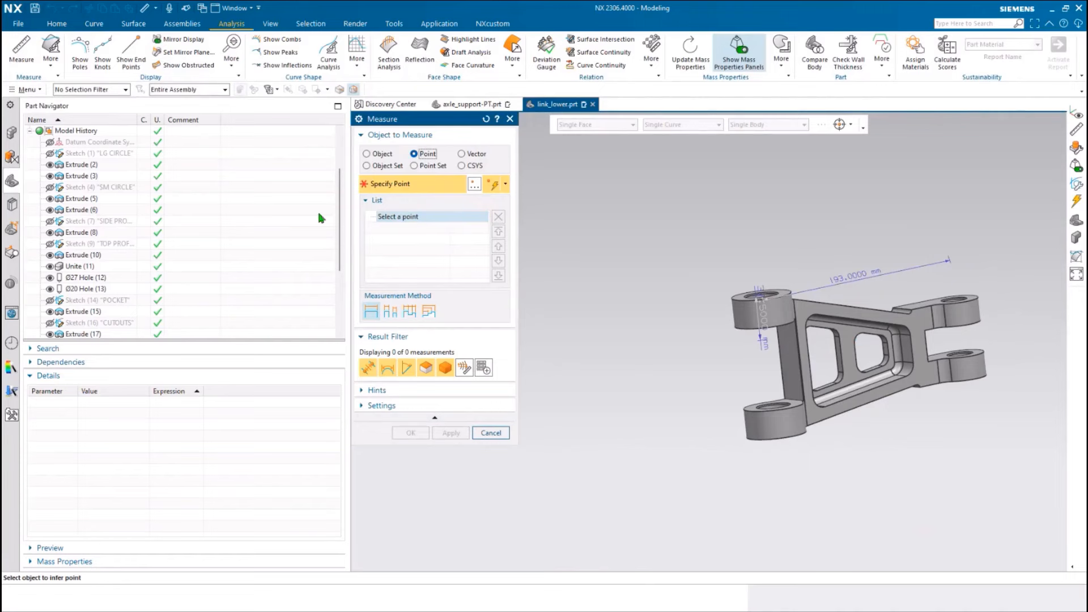
scroll(332, 244, "down", 2)
scroll(332, 244, "down", 2)
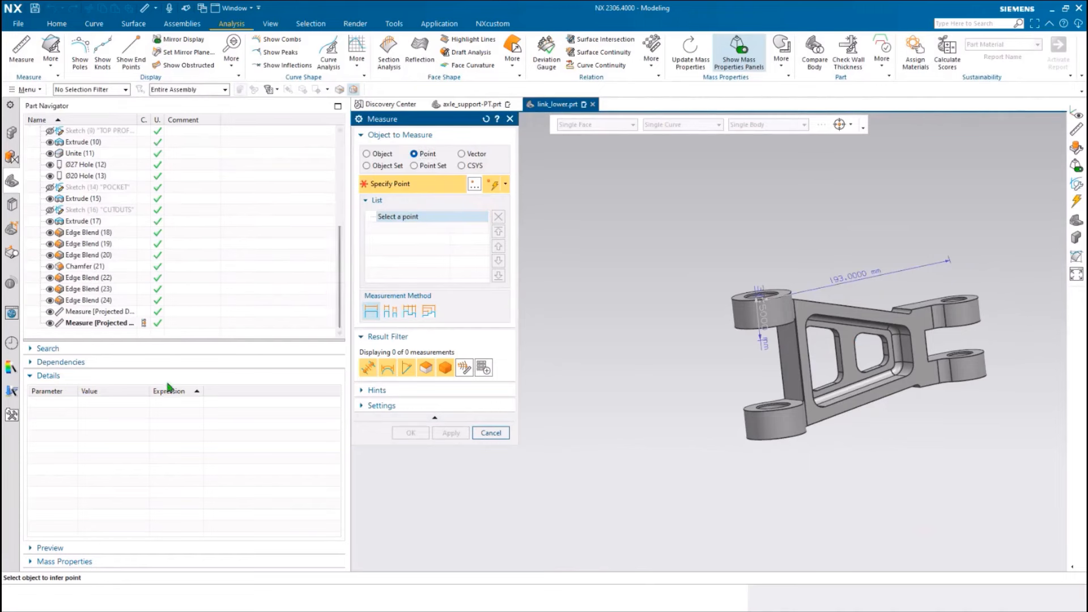
left_click(75, 378)
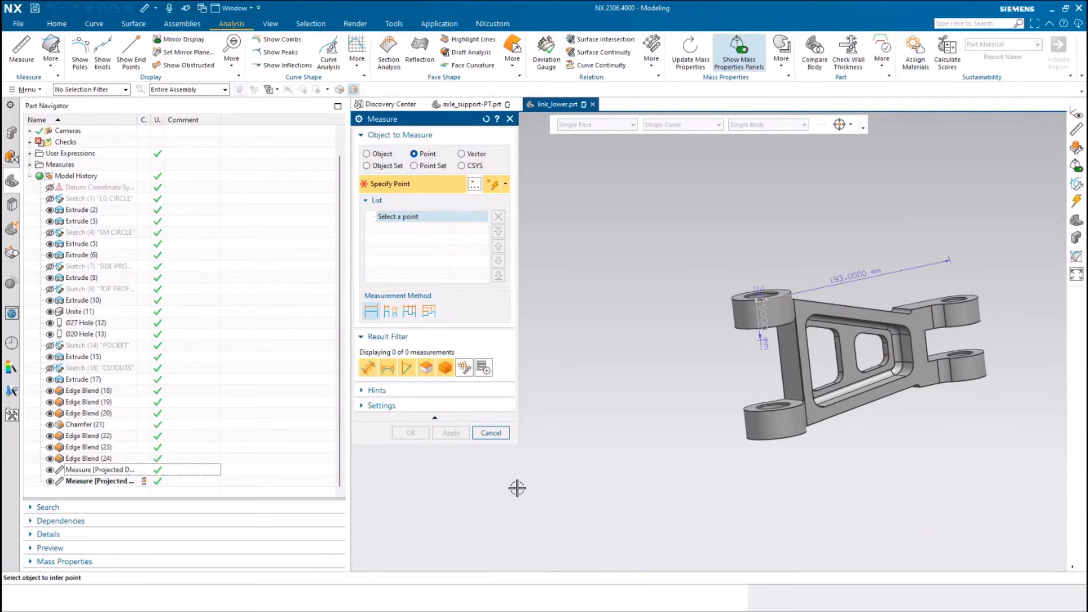
left_click(491, 433)
key("Home")
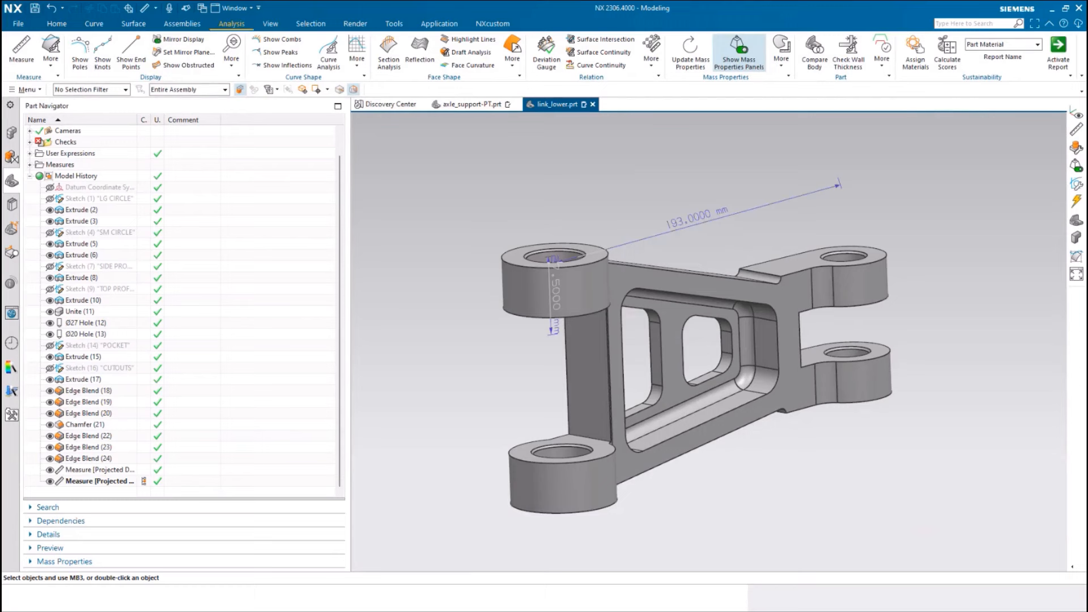
middle_click_drag(697, 338, 698, 337)
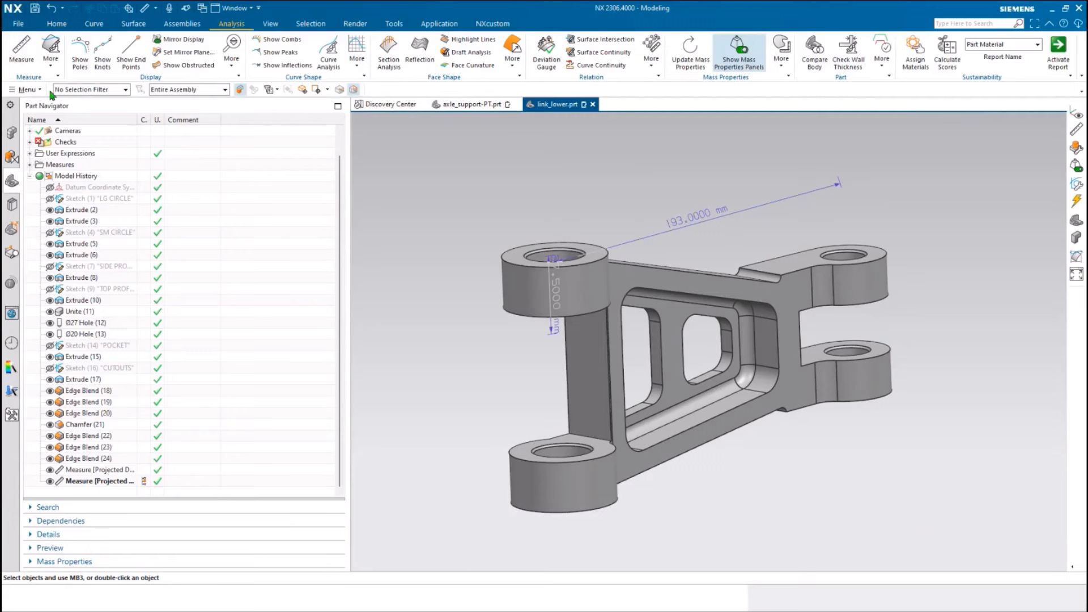
Step: Start a new measurement with the Measure settings reset to their defaults, and select the link's whole solid body as the object
left_click(22, 50)
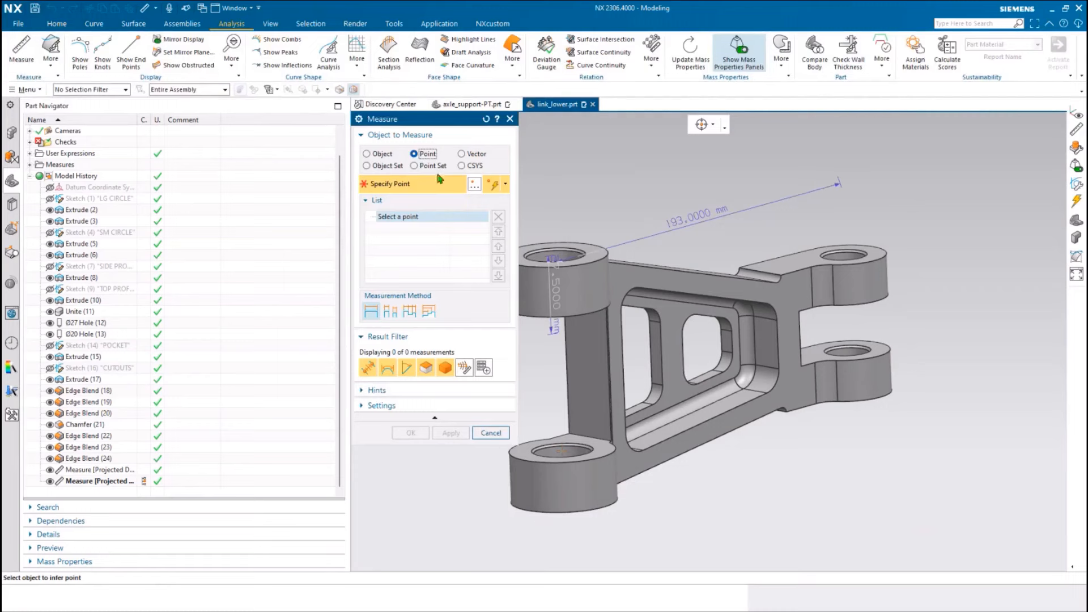
left_click(485, 120)
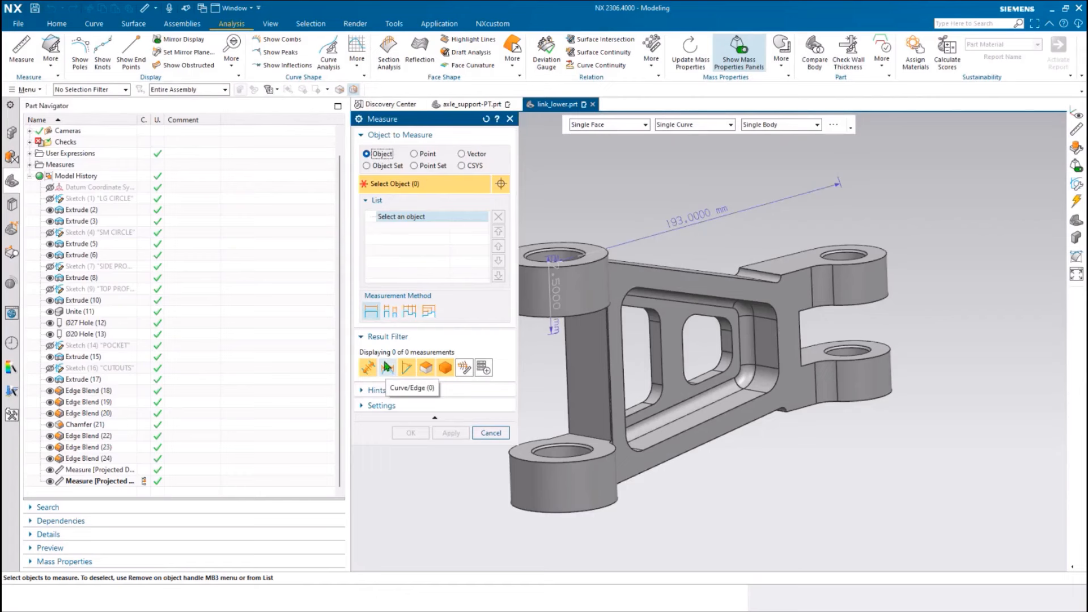
left_click(388, 368)
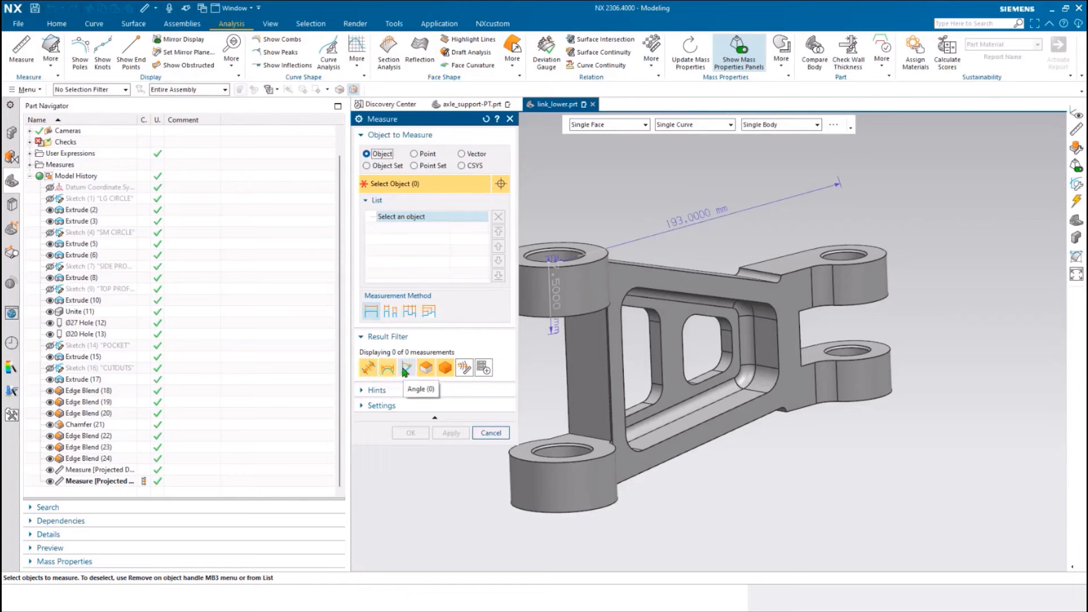
left_click(407, 370)
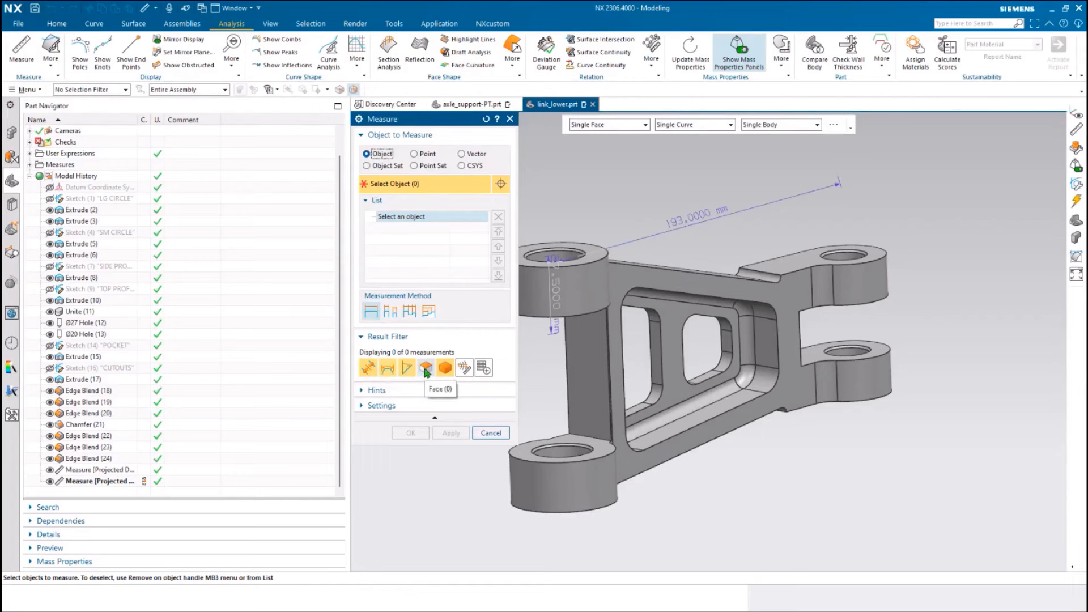
left_click(426, 370)
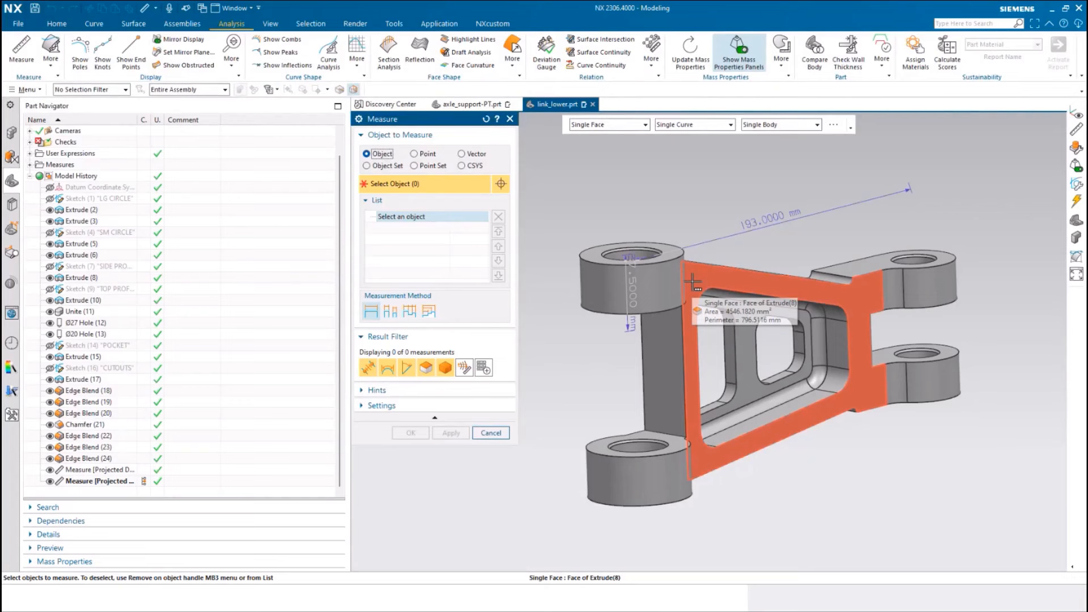
left_click(692, 282)
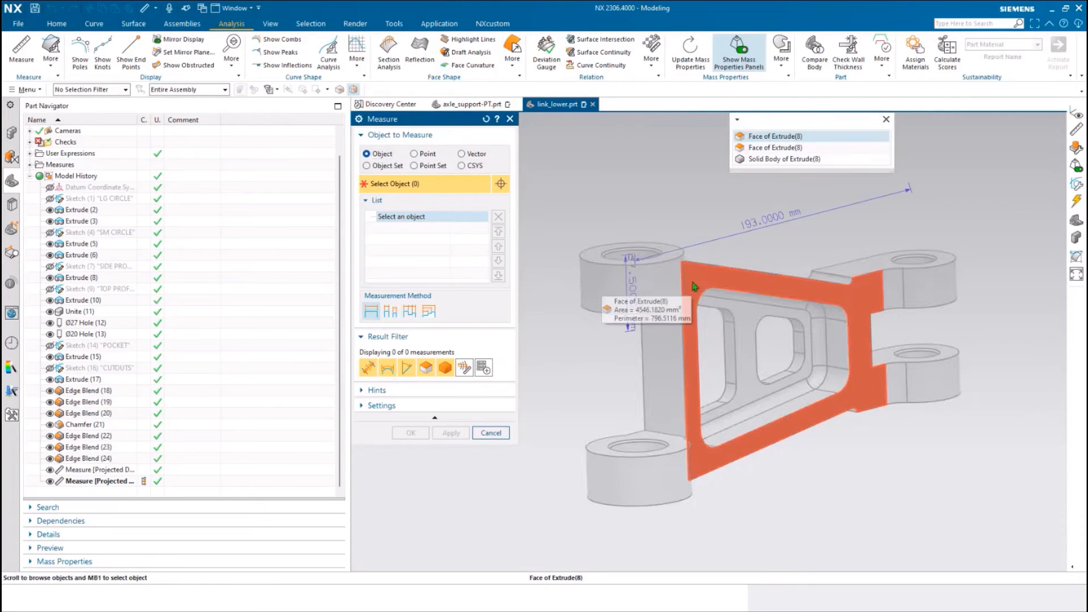
left_click(782, 160)
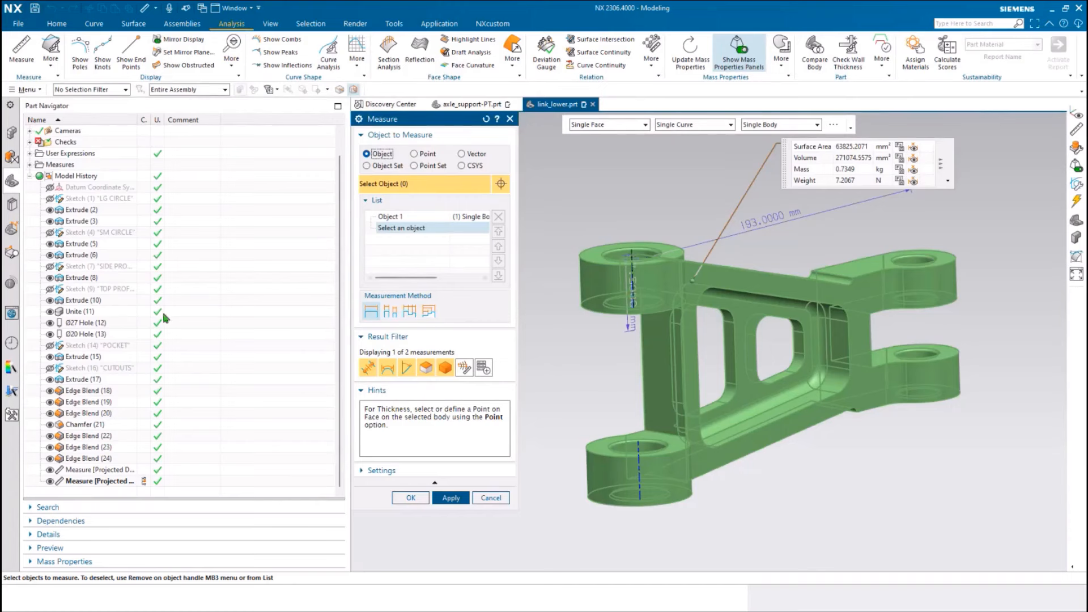
Step: Remove Surface Area from the body results, and toggle the Body result filter off and on again
left_click(948, 182)
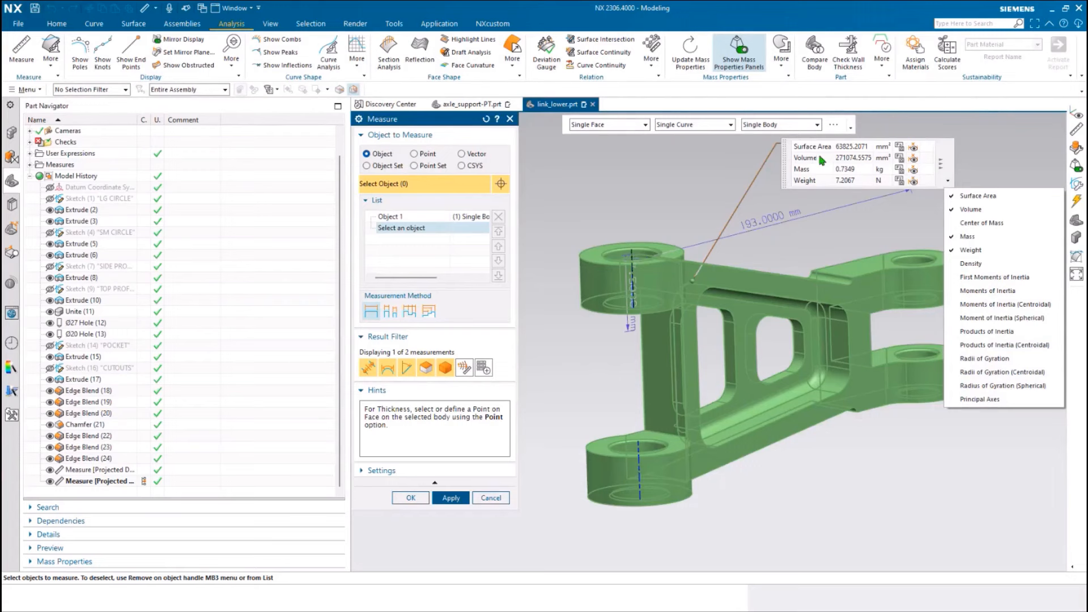
left_click(955, 196)
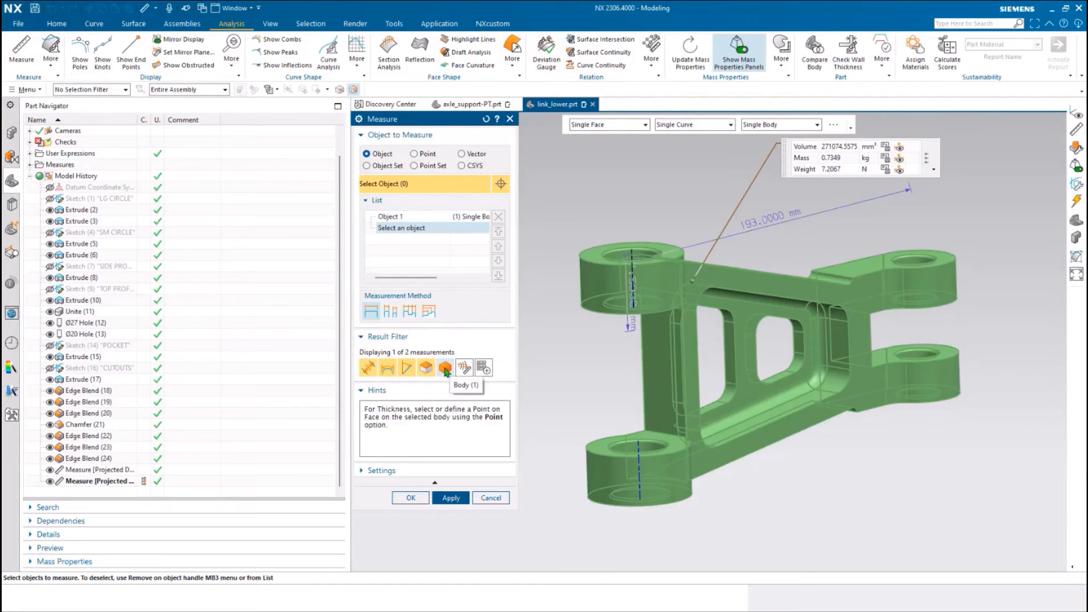
left_click(446, 369)
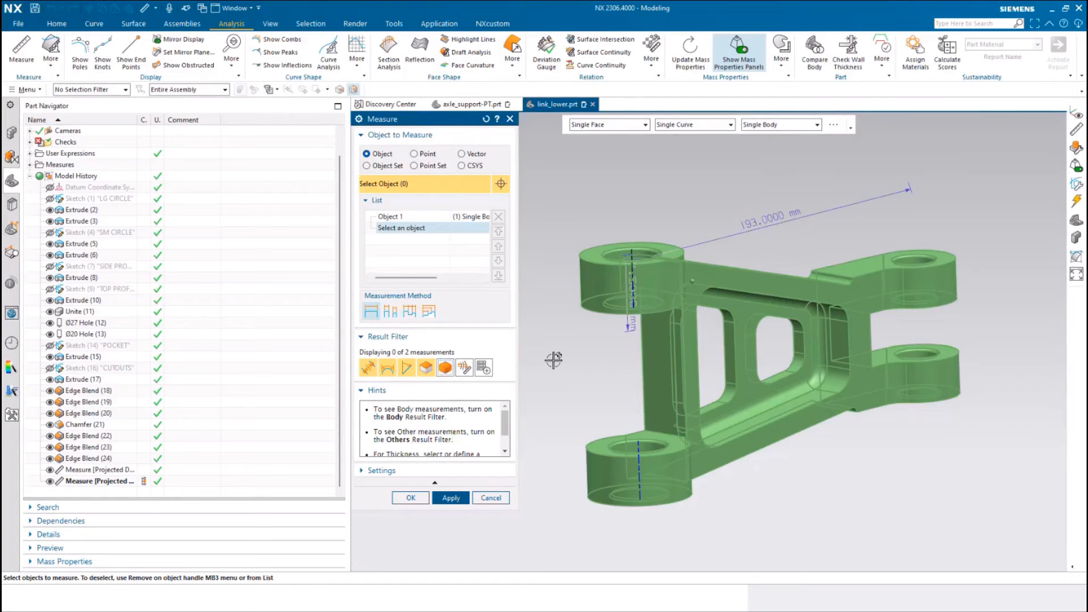
left_click(446, 368)
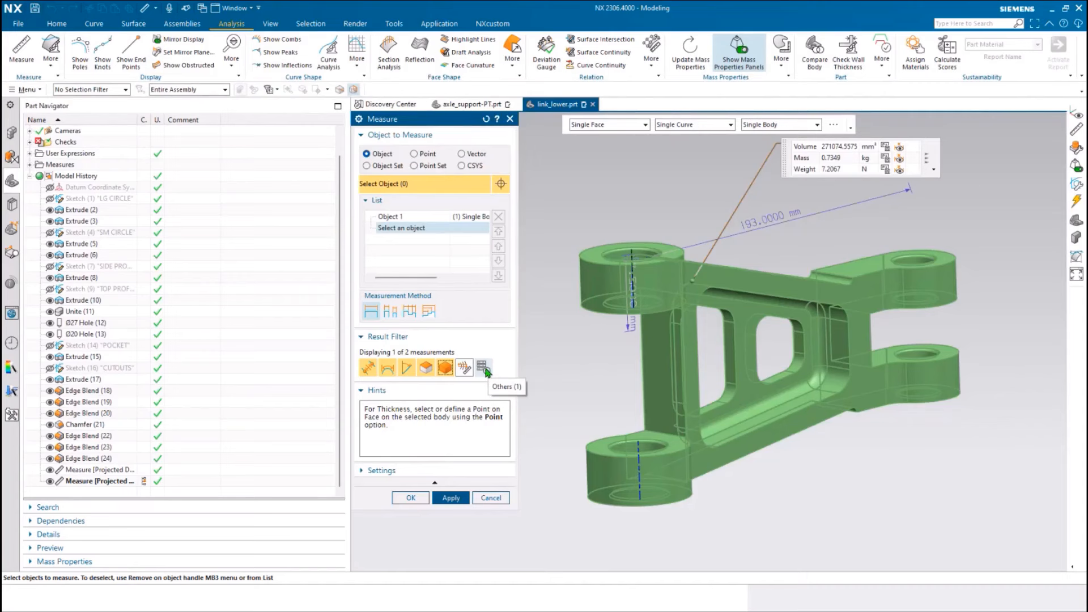
Step: Show the bounding box with the Others result filter, move its readout over the model, and filter out the Body results
left_click(485, 369)
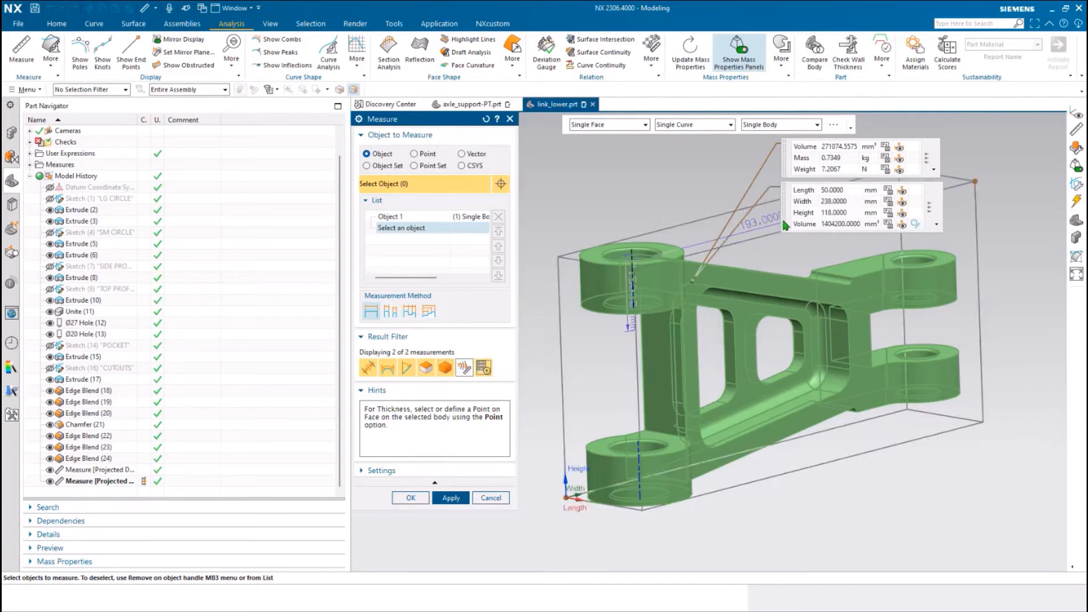
left_click_drag(784, 222, 818, 329)
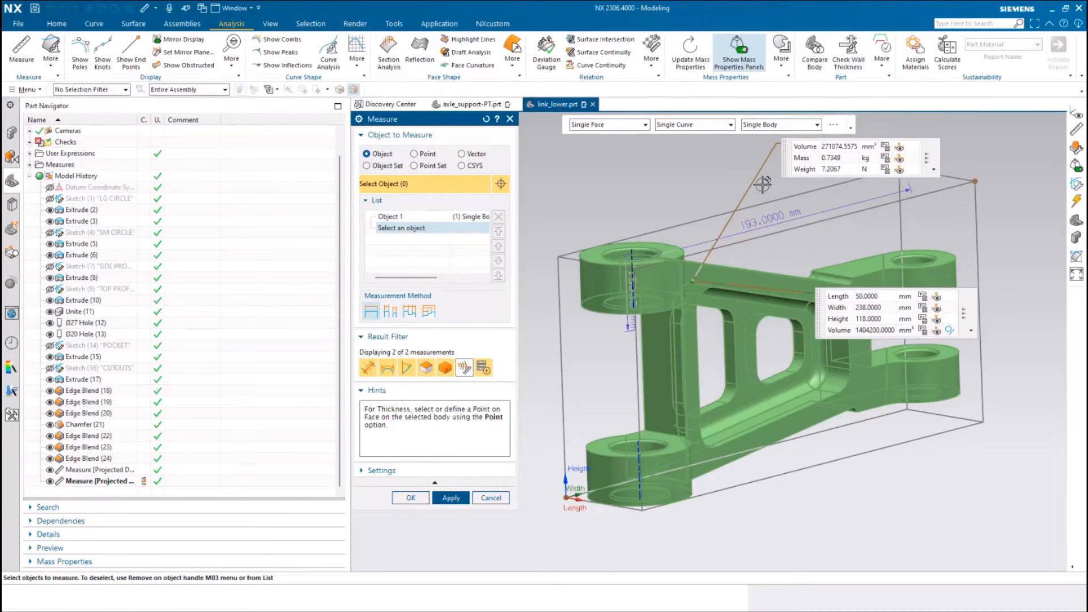
left_click(445, 369)
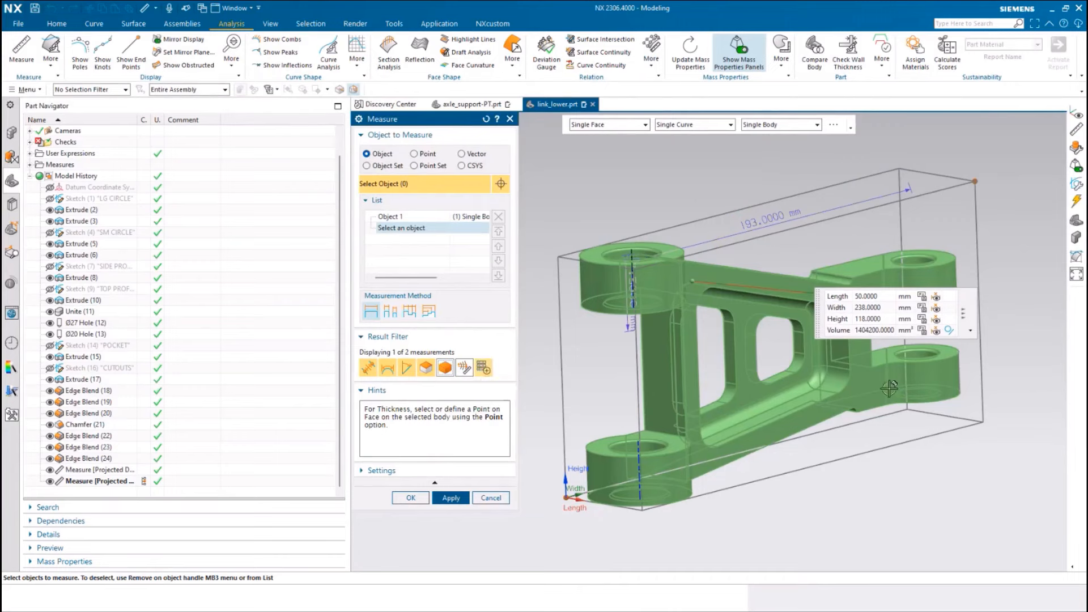
middle_click_drag(712, 361, 713, 360)
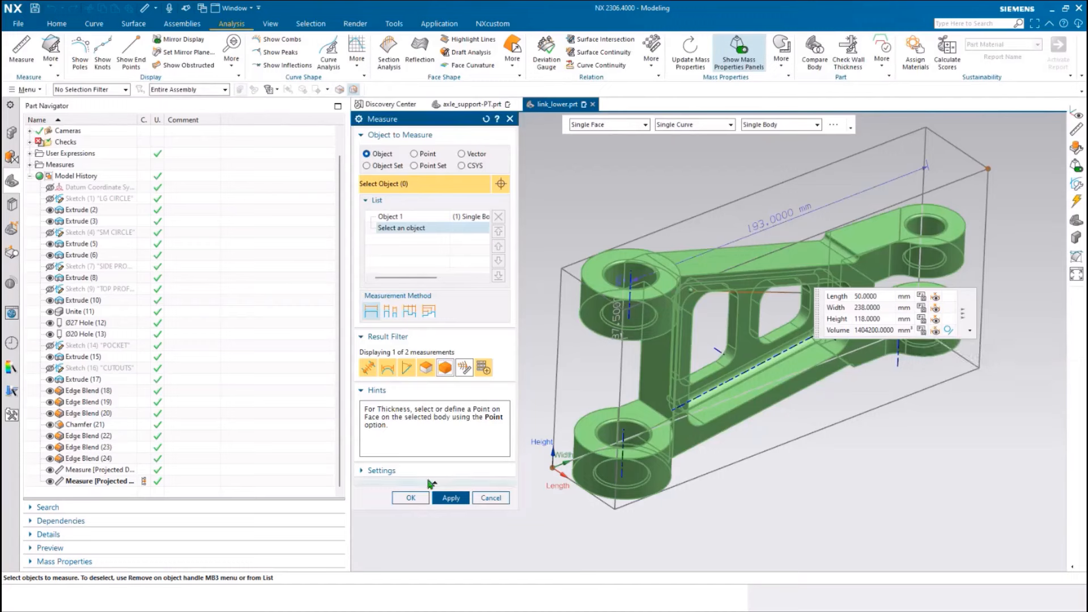
Step: Make the bounding box measurement associative with Create Geometry enabled, and finish the measurement
left_click(383, 471)
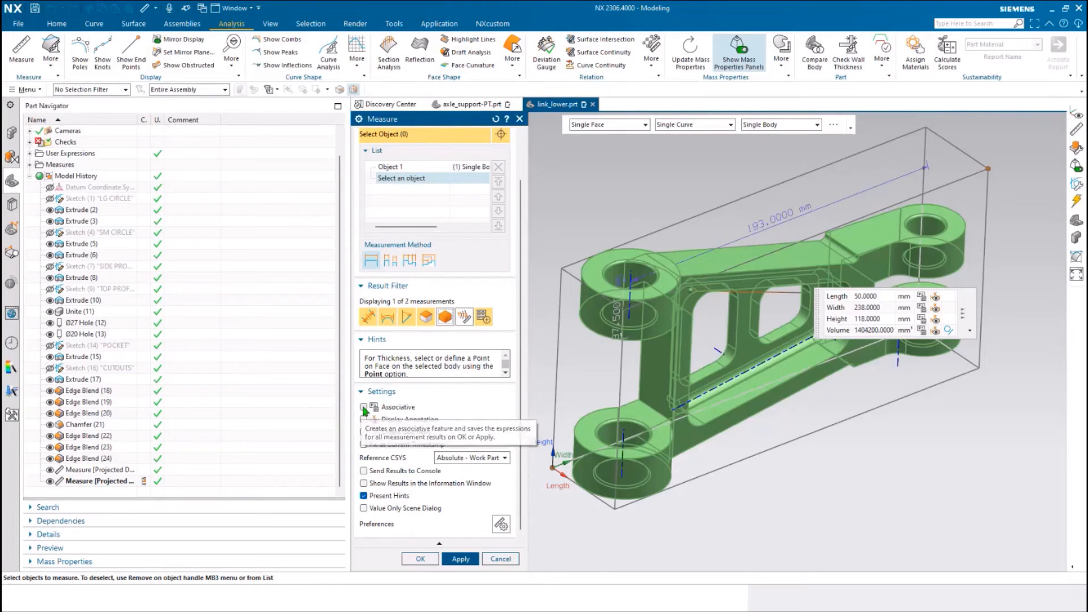
left_click(363, 407)
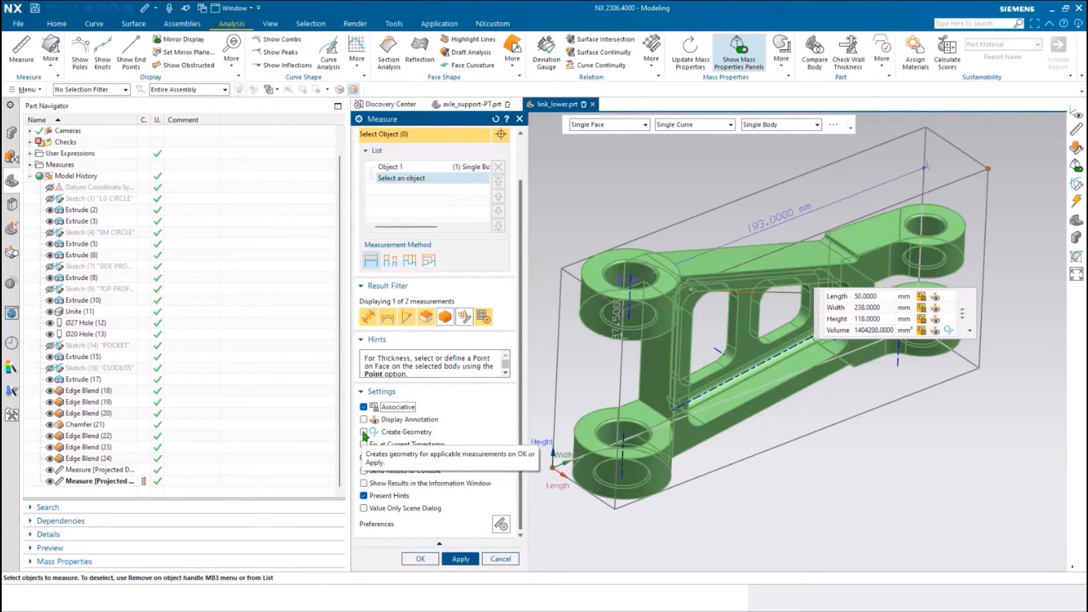
left_click(364, 433)
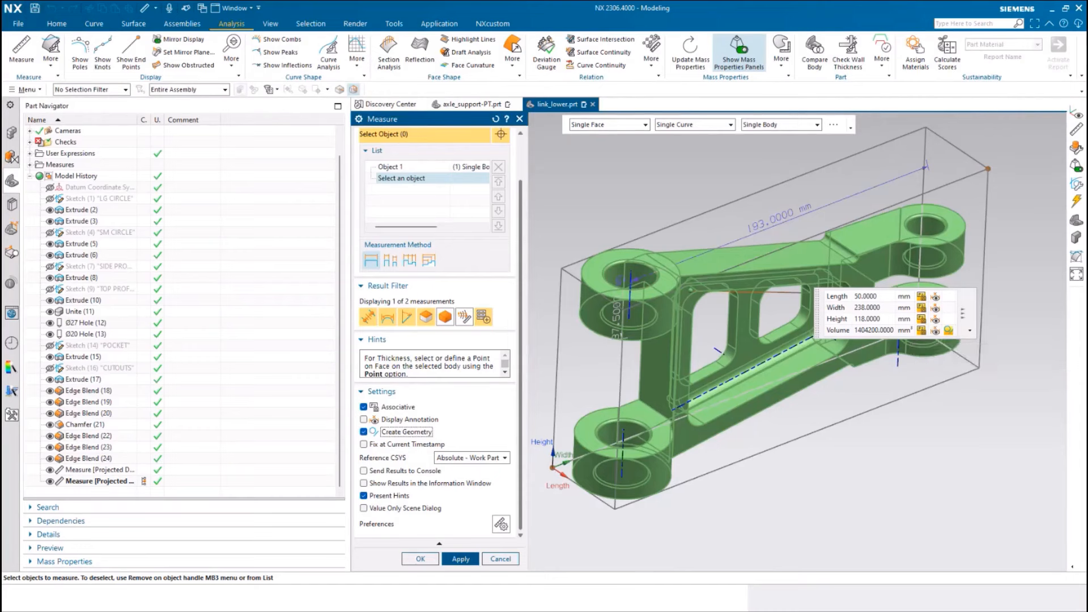
left_click(419, 559)
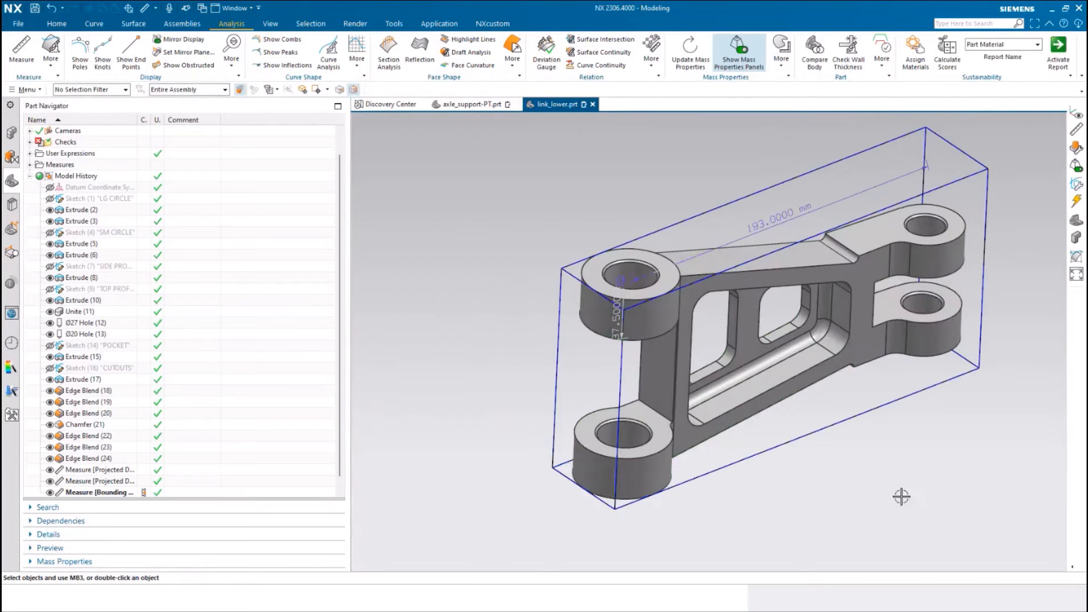
Step: Widen the Part Navigator's Name column and inspect the bounding box Measure feature's expressions in its details
scroll(187, 439, "down", 1)
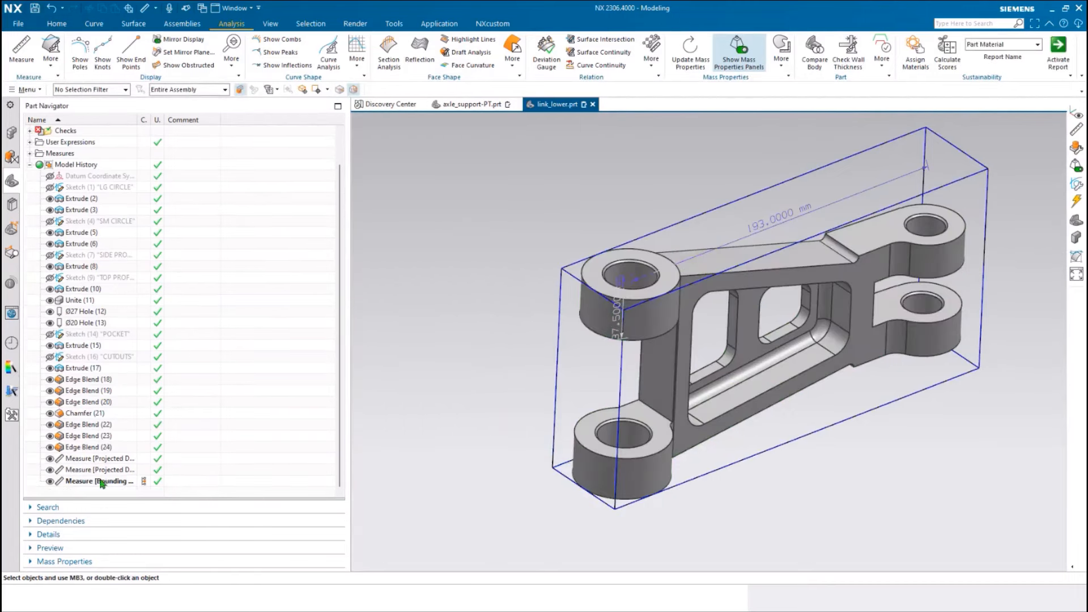
left_click_drag(137, 121, 184, 124)
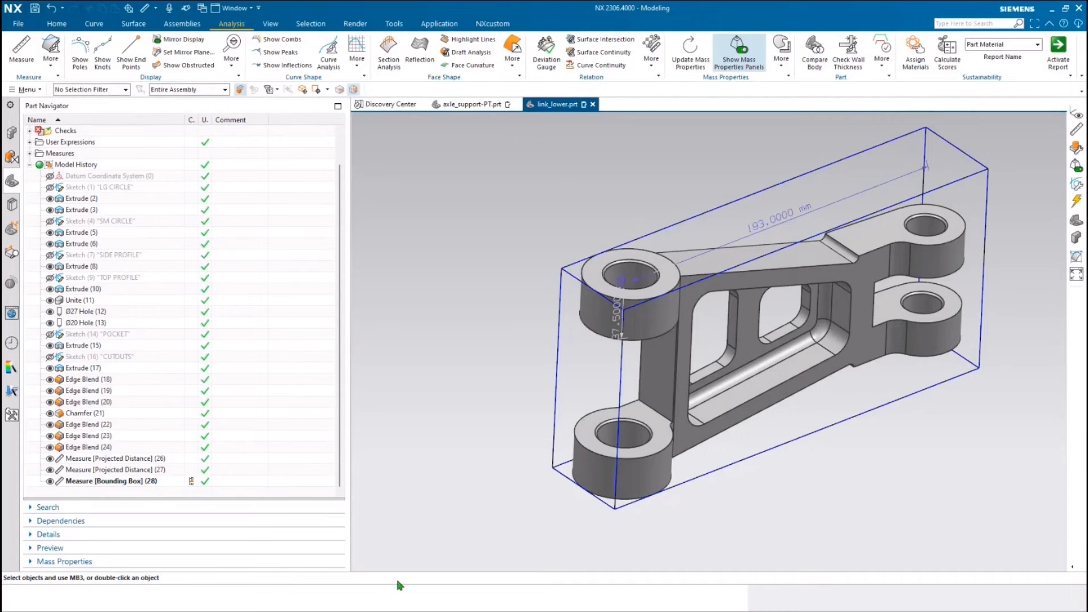
left_click(83, 482)
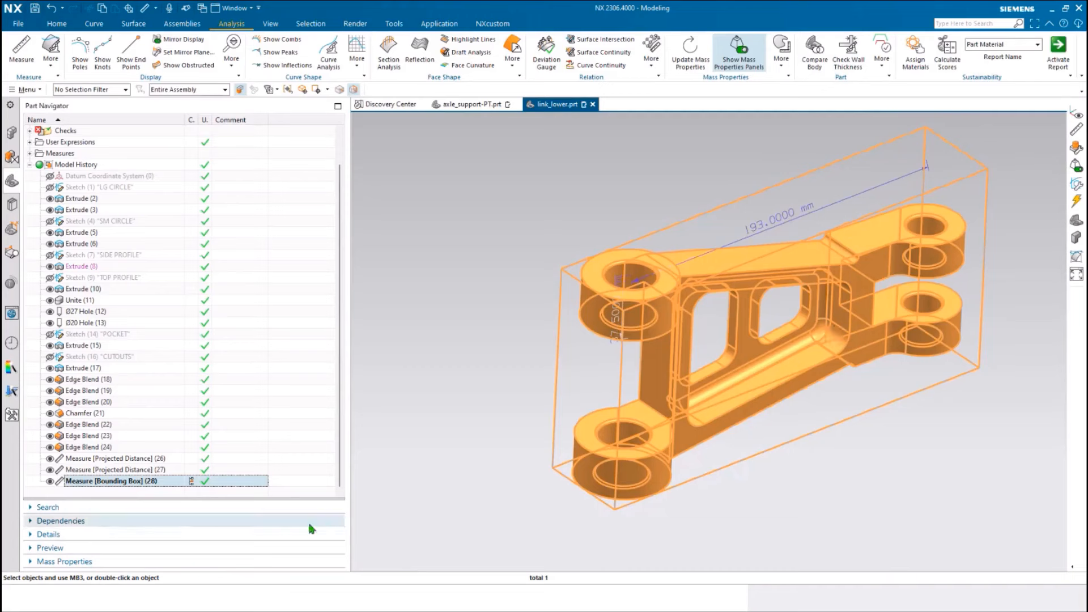
left_click(48, 534)
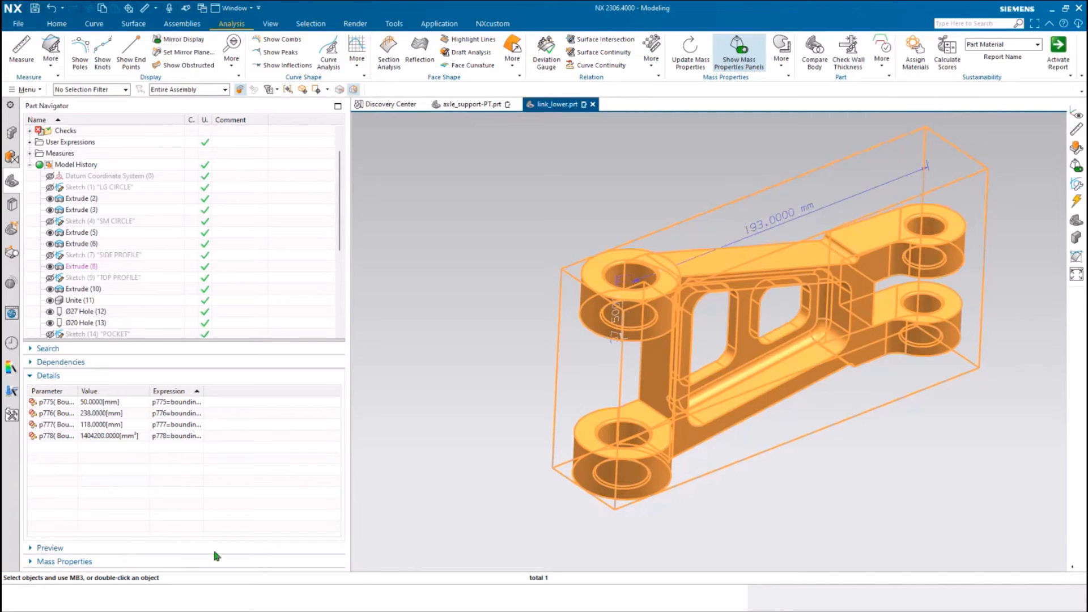
left_click(31, 377)
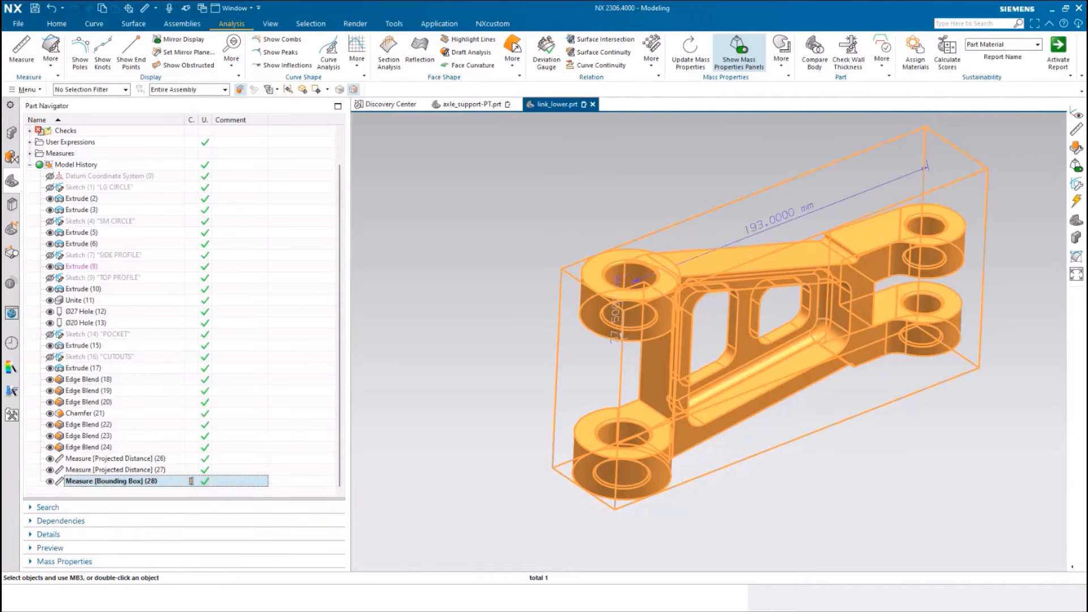
left_click(459, 308)
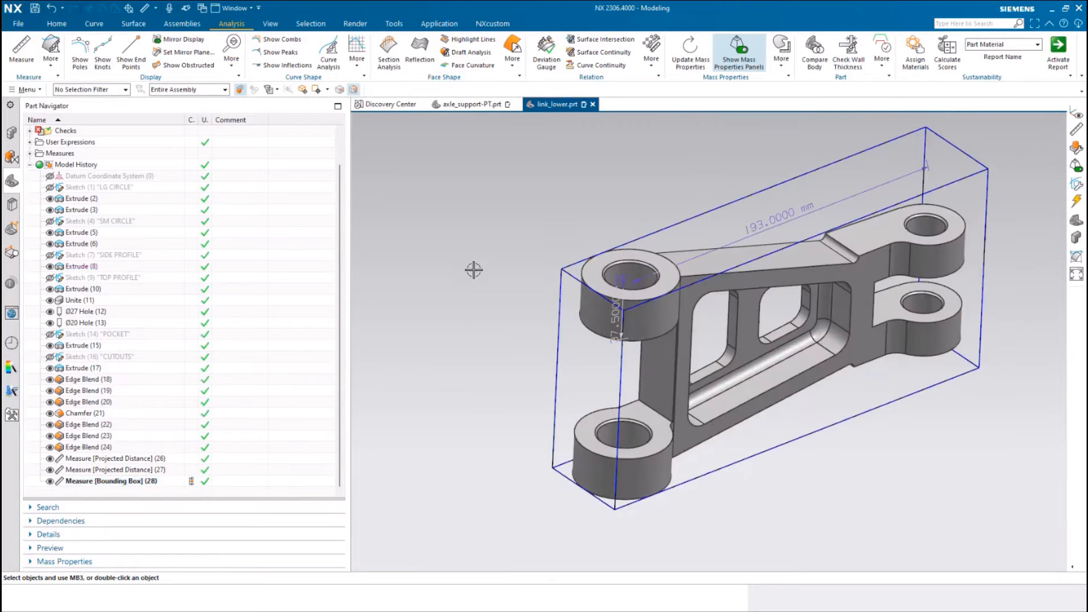
middle_click_drag(473, 270, 950, 237)
scroll(916, 277, "up", 3)
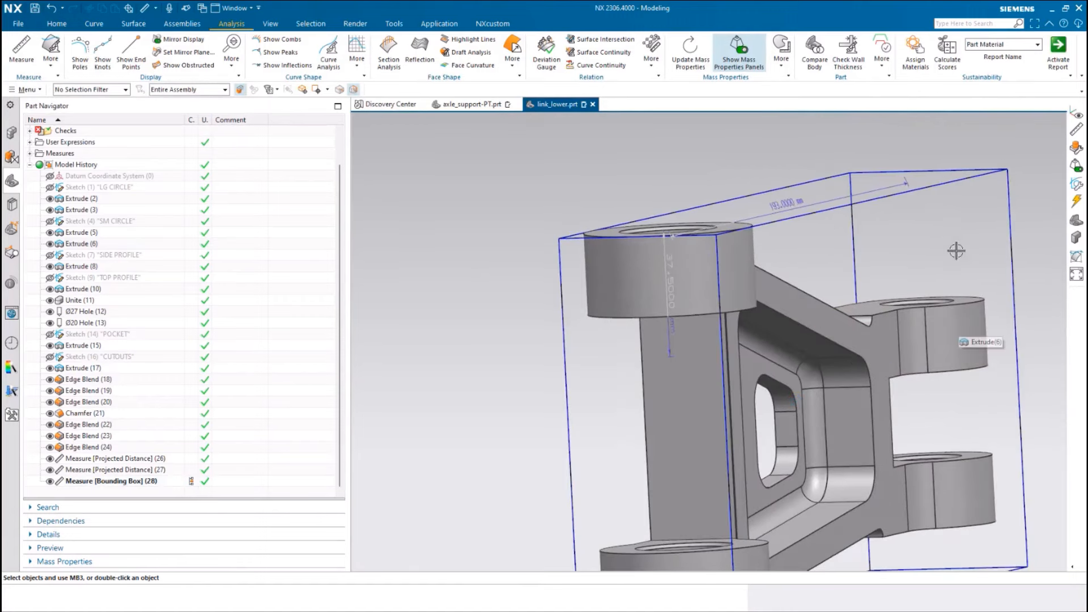
middle_click_drag(422, 233, 417, 232)
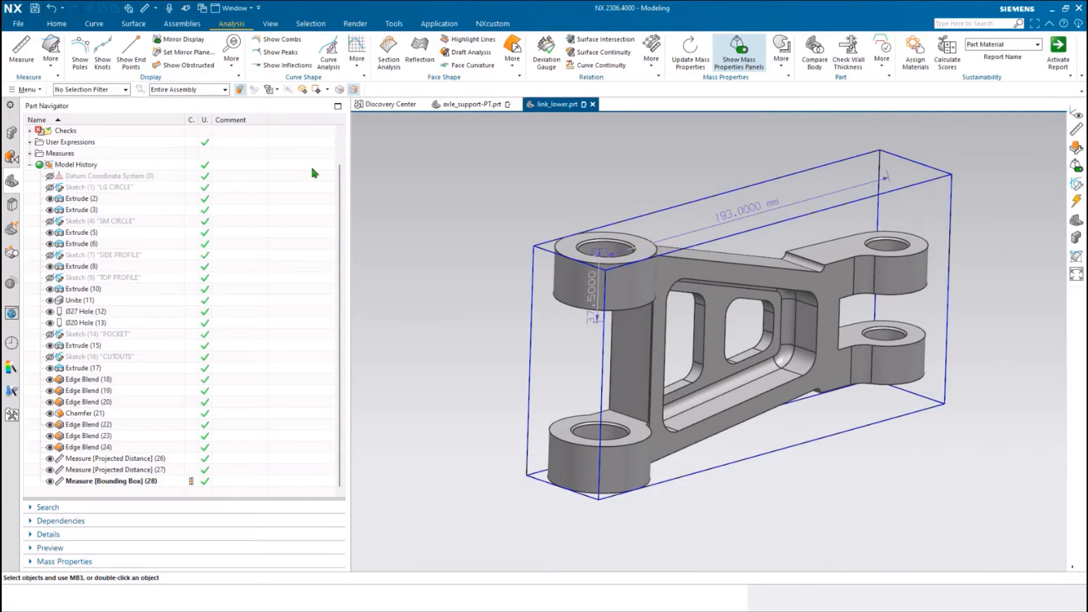
left_click(57, 27)
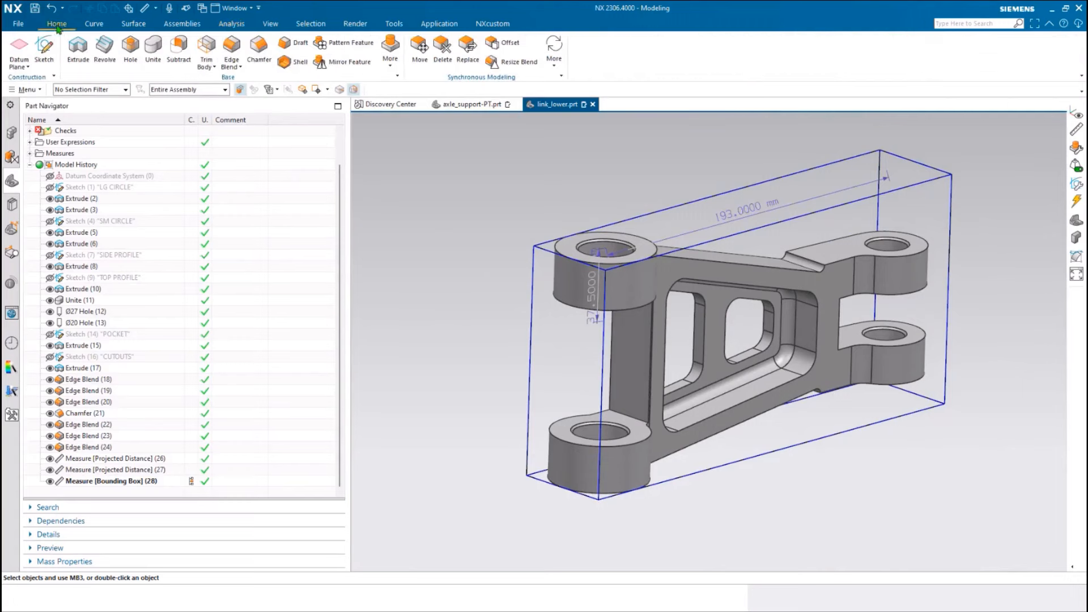
left_click(391, 67)
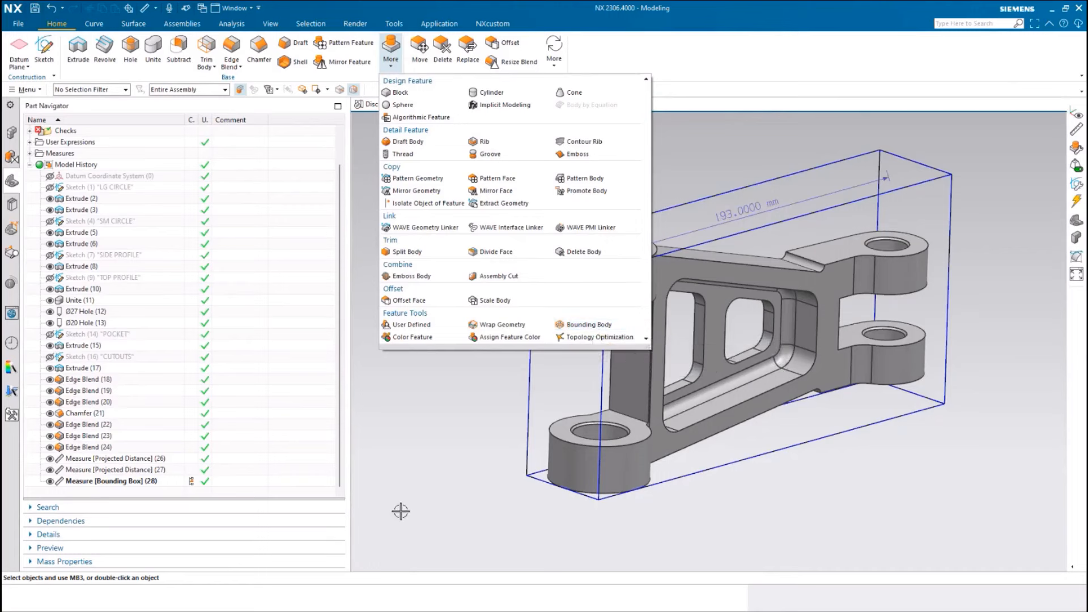
left_click(421, 432)
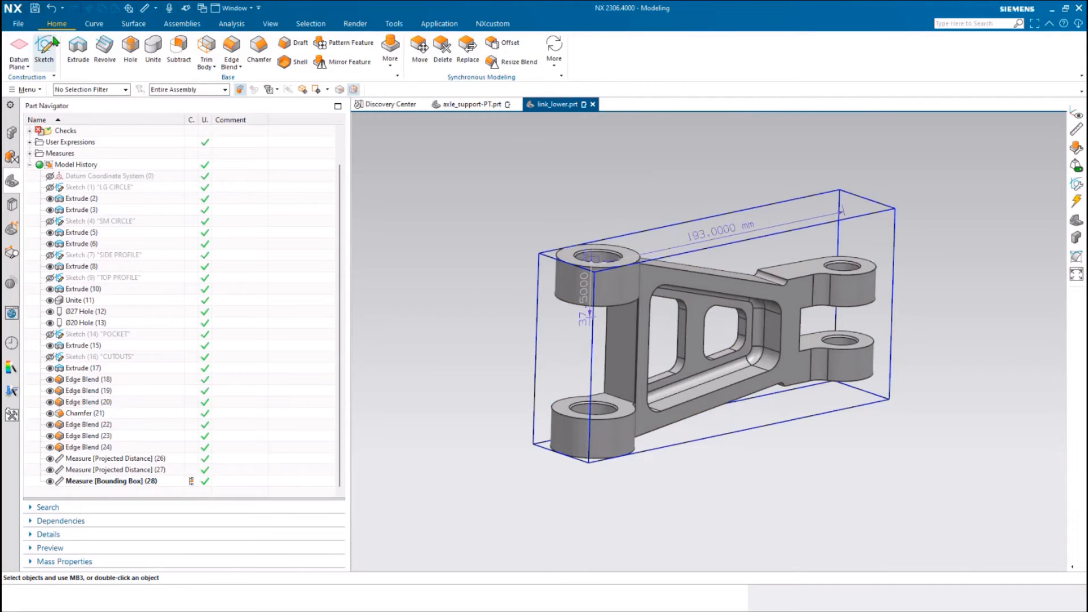
Step: Close all open parts without saving the changes to link_lower.prt and axle_support-PT.prt
left_click(18, 24)
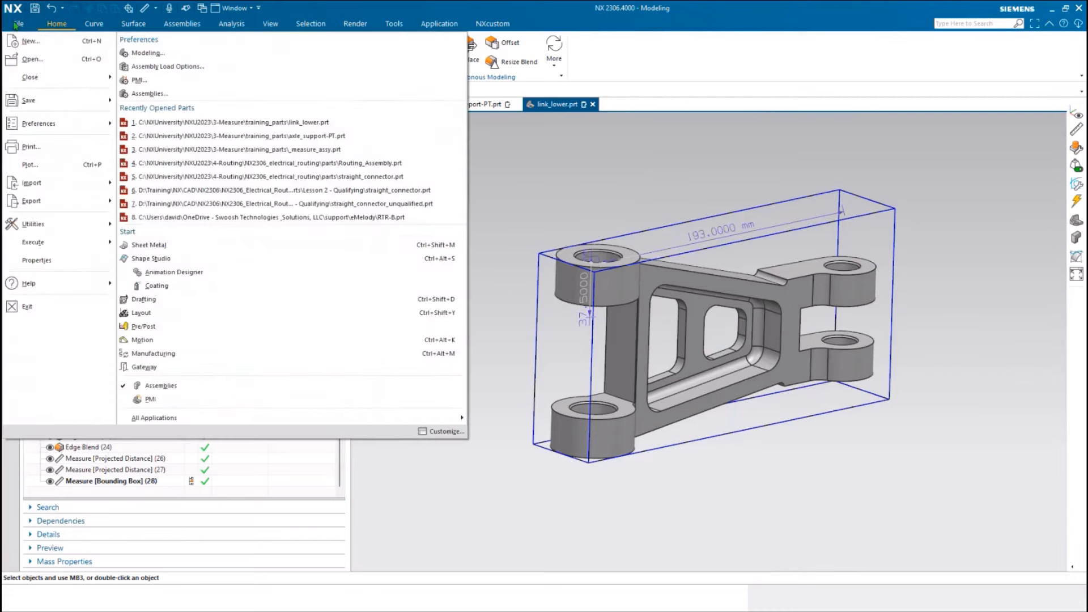
mouse_move(31, 79)
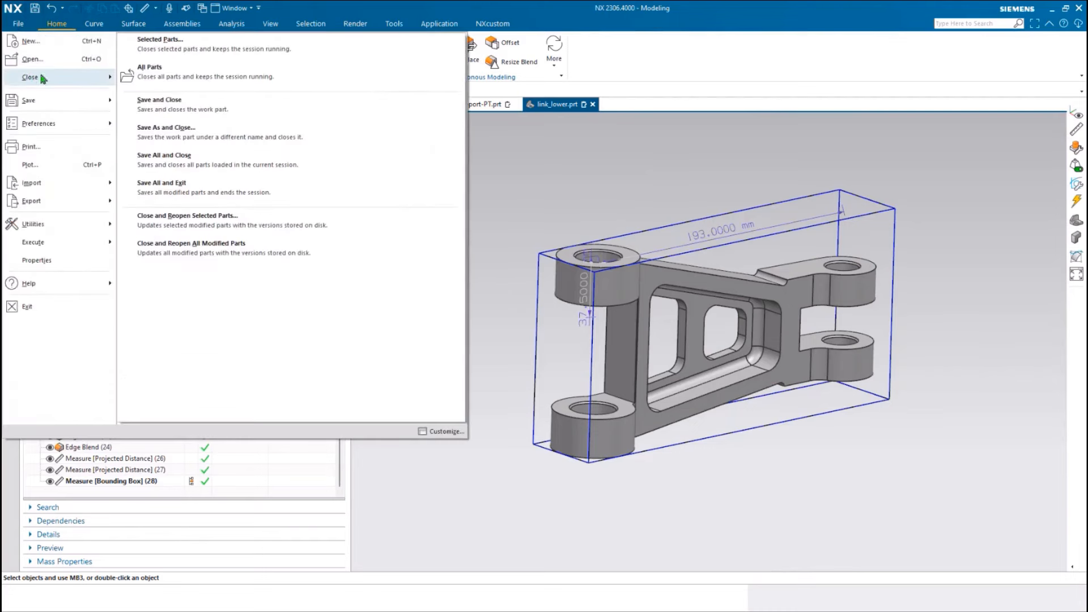
left_click(176, 84)
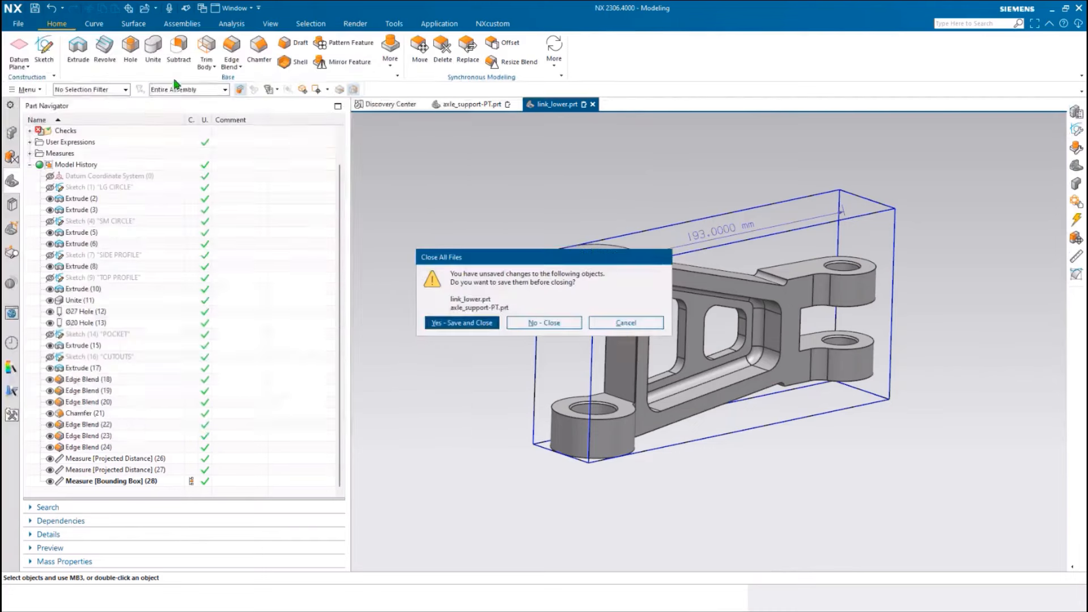
left_click(551, 323)
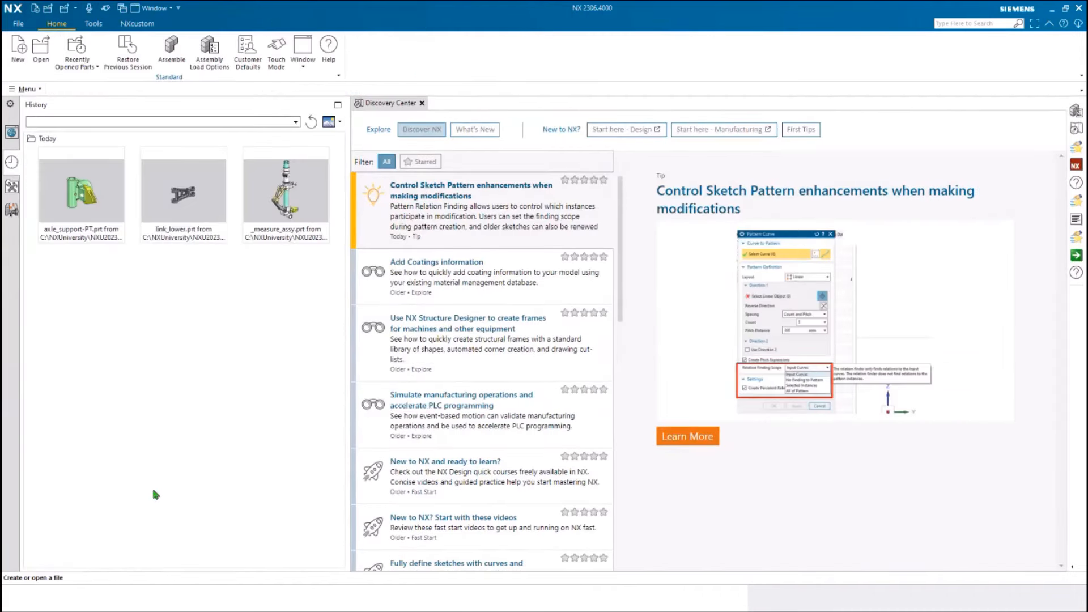
Step: Review the assembly load options, including the reference set order, and accept them
left_click(210, 48)
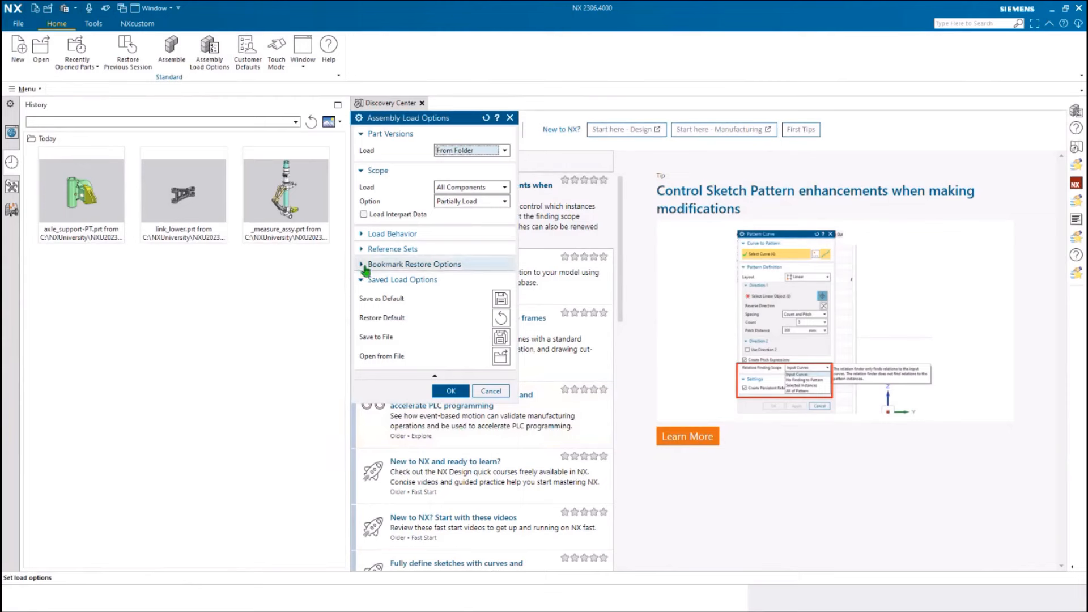
left_click(391, 250)
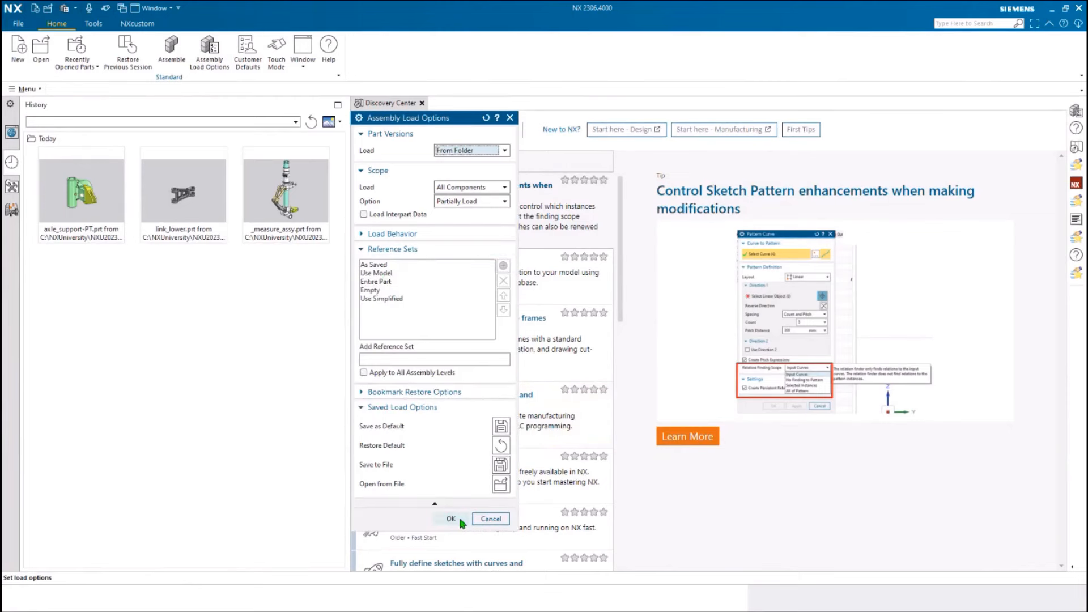
left_click(451, 518)
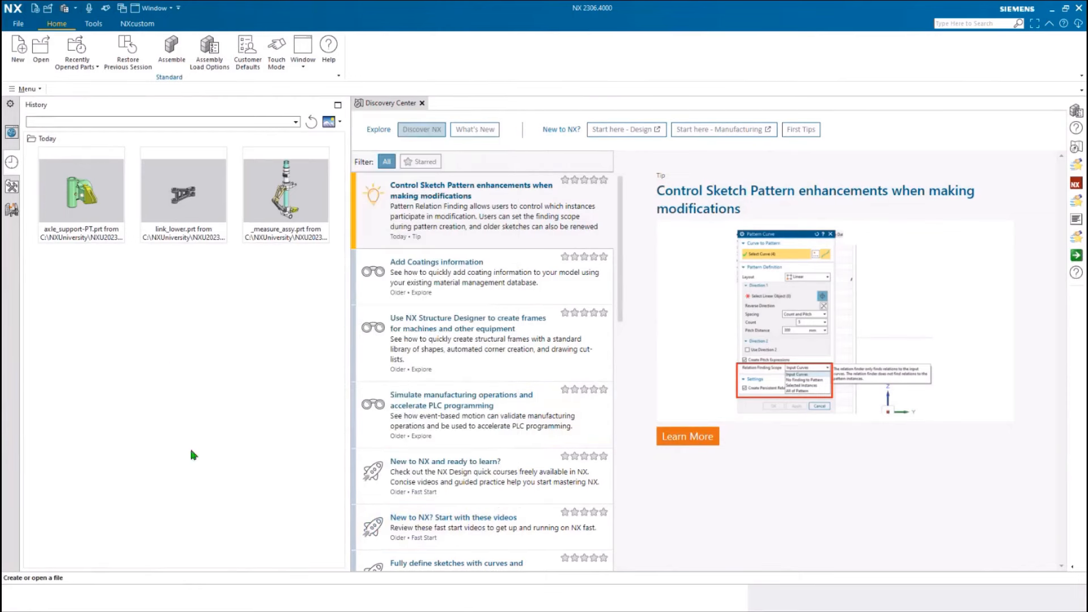
Step: Open _measure_assy.prt from the training_parts folder and expand all components in the Assembly Navigator
left_click(43, 55)
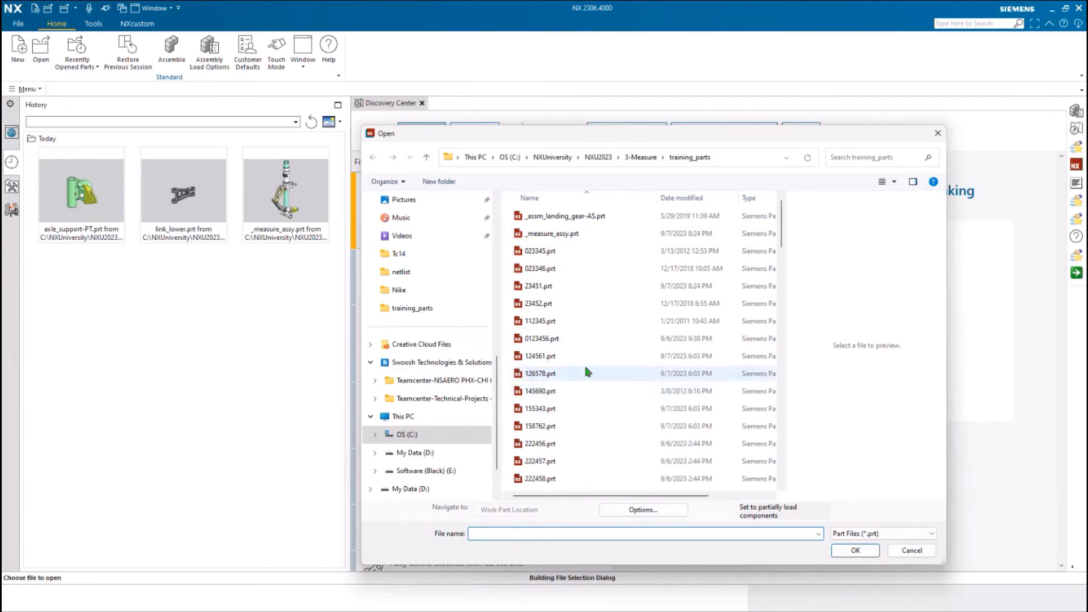
left_click(542, 238)
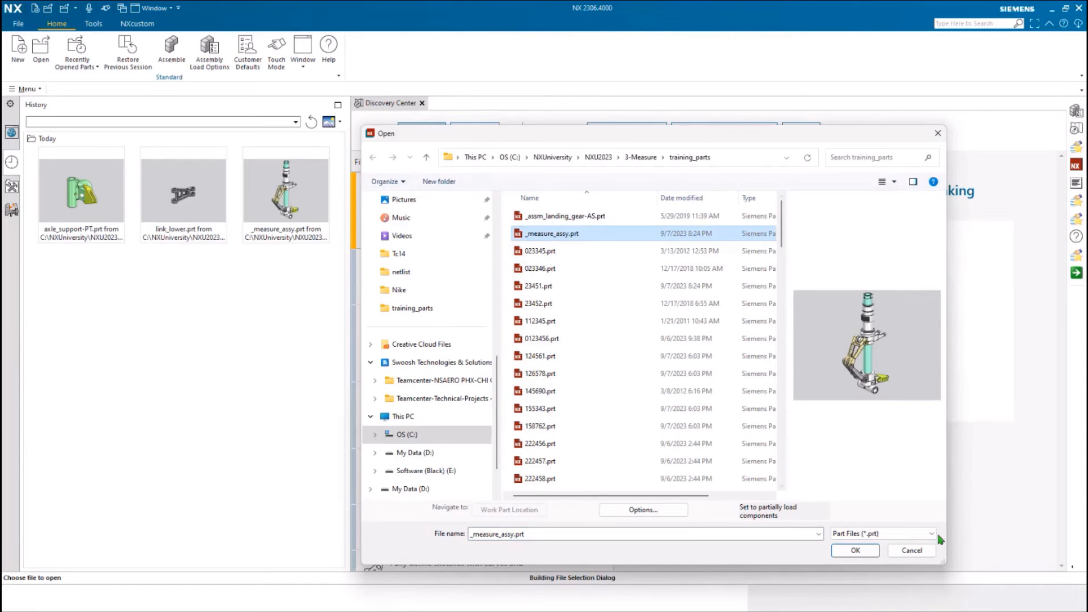
left_click(866, 553)
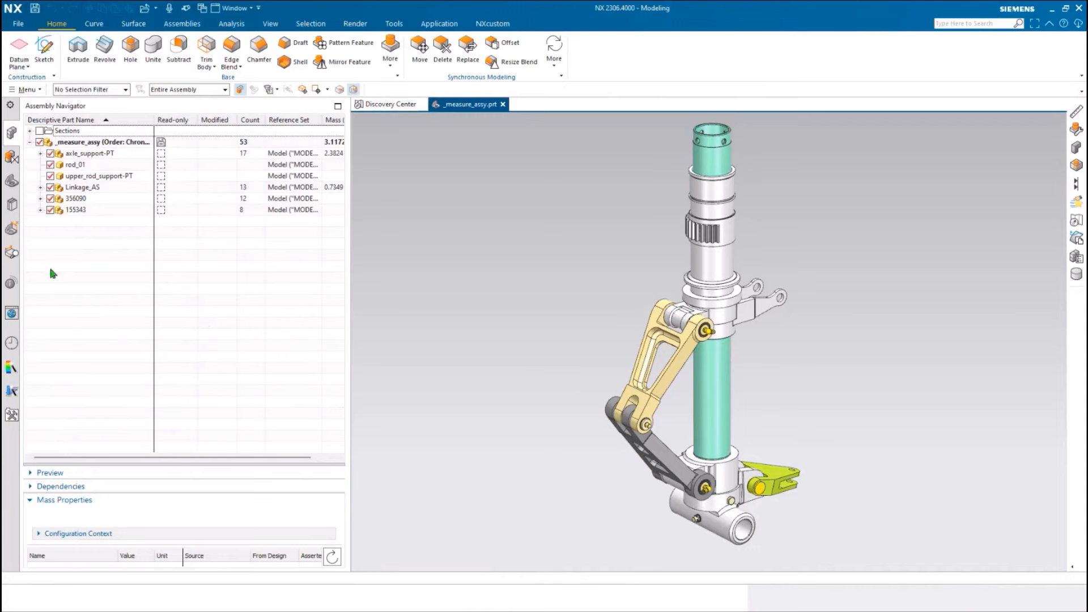
right_click(43, 248)
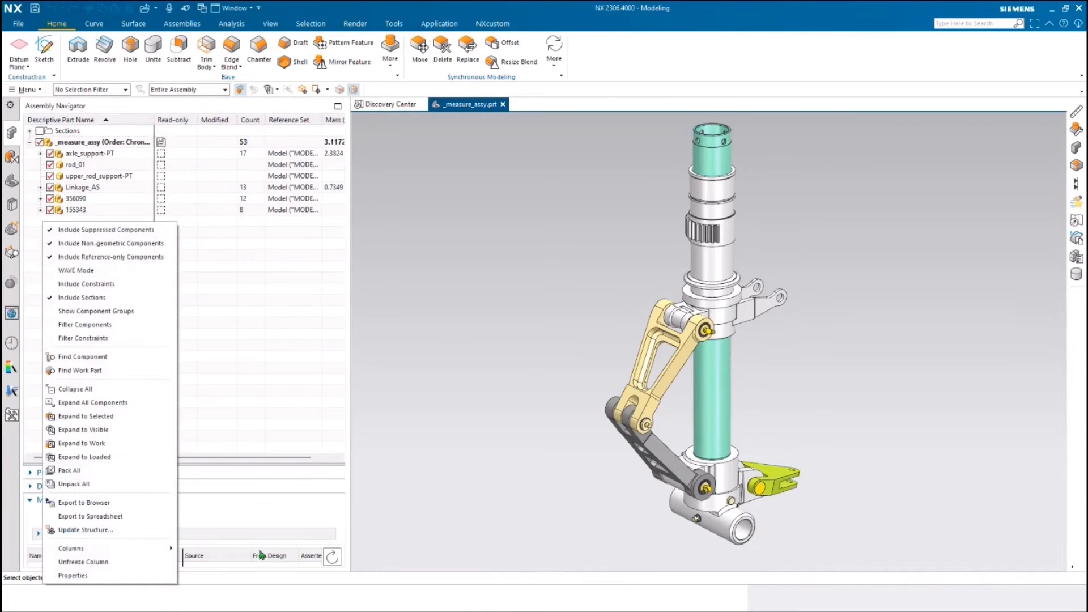
left_click(86, 403)
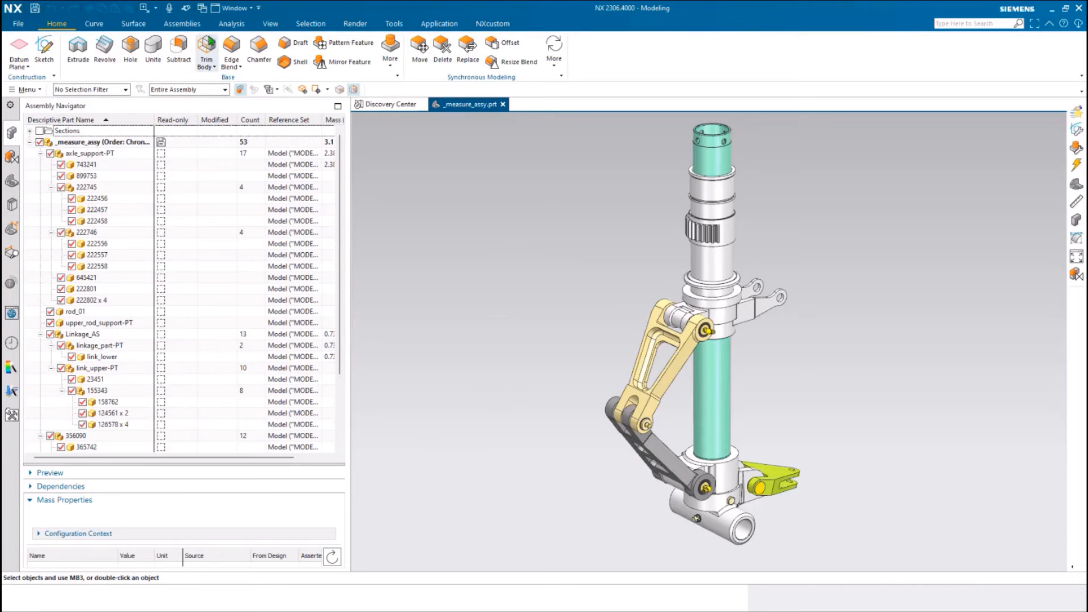
Step: Add the Mass (lb) column to the Assembly Navigator and hide the mass properties panels
left_click(234, 24)
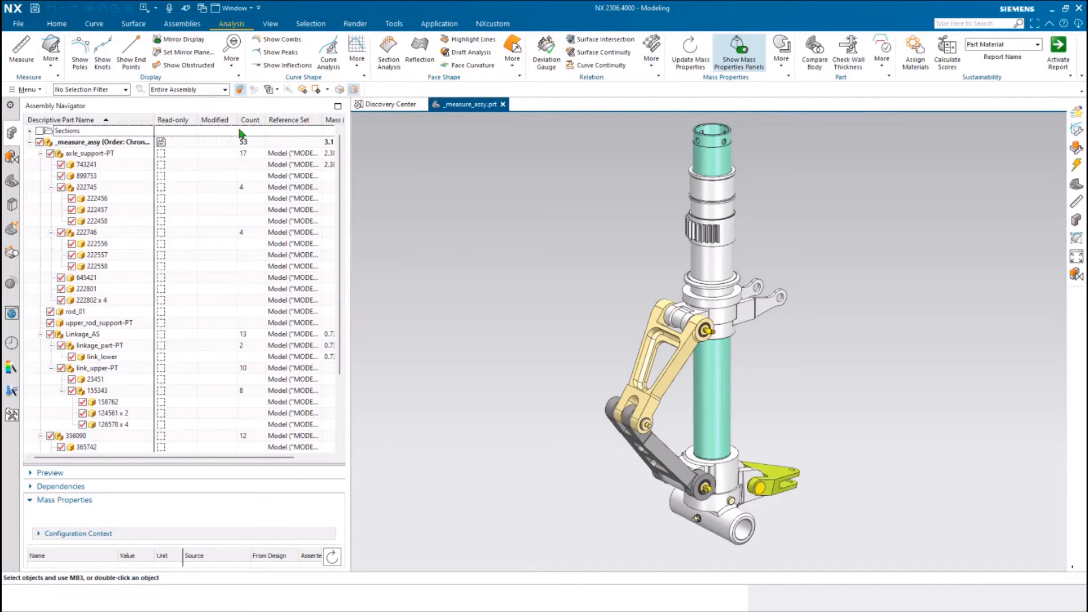
right_click(230, 124)
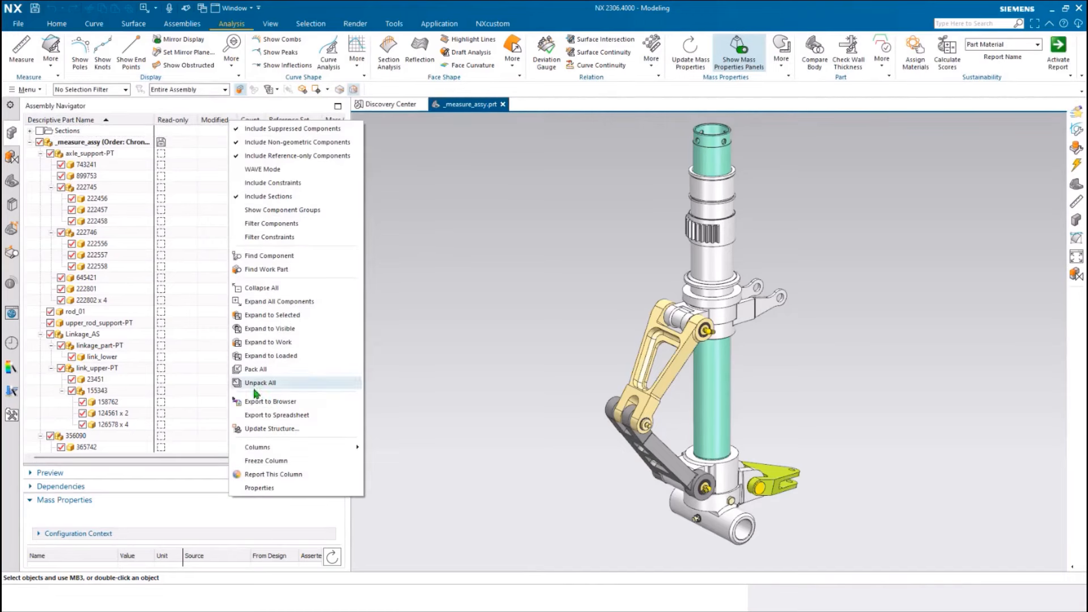
mouse_move(255, 447)
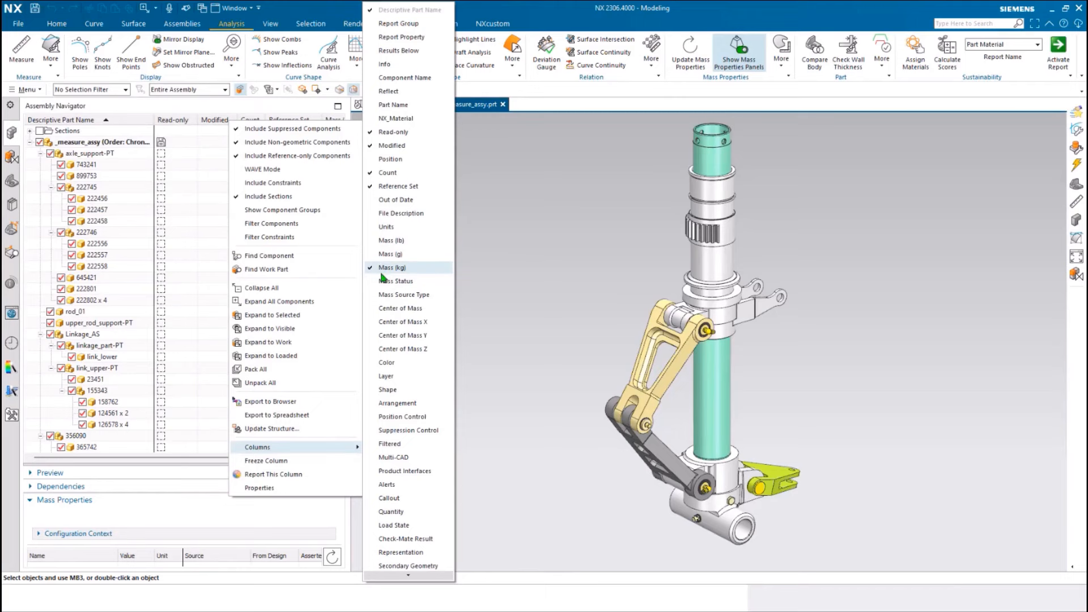
left_click(378, 241)
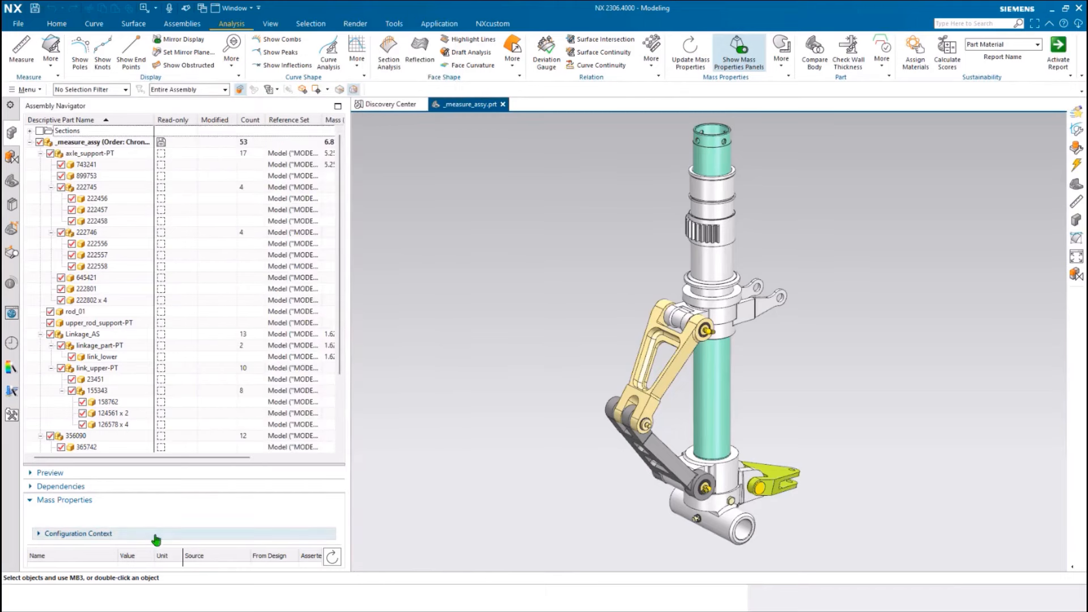
left_click(724, 61)
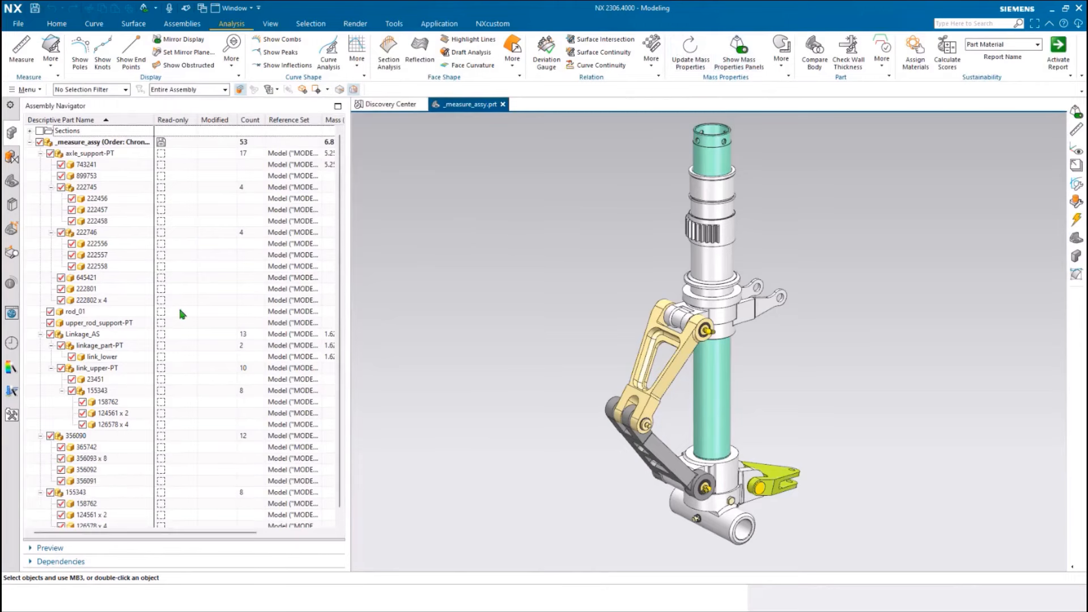
Step: Configure the Assembly Navigator columns and remove the NX_Material attribute from the column list
right_click(297, 120)
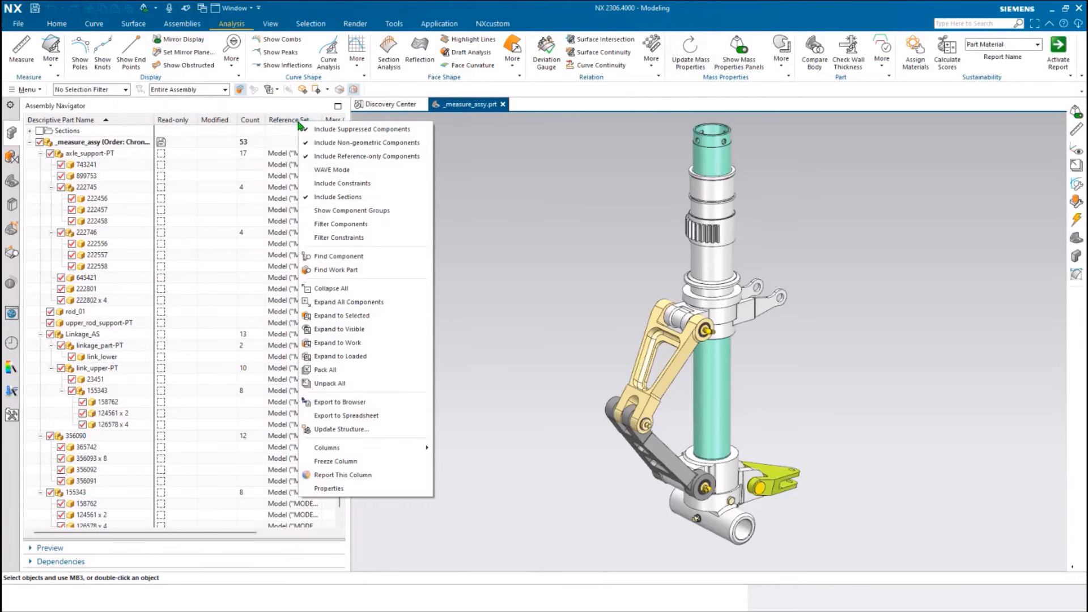
mouse_move(321, 449)
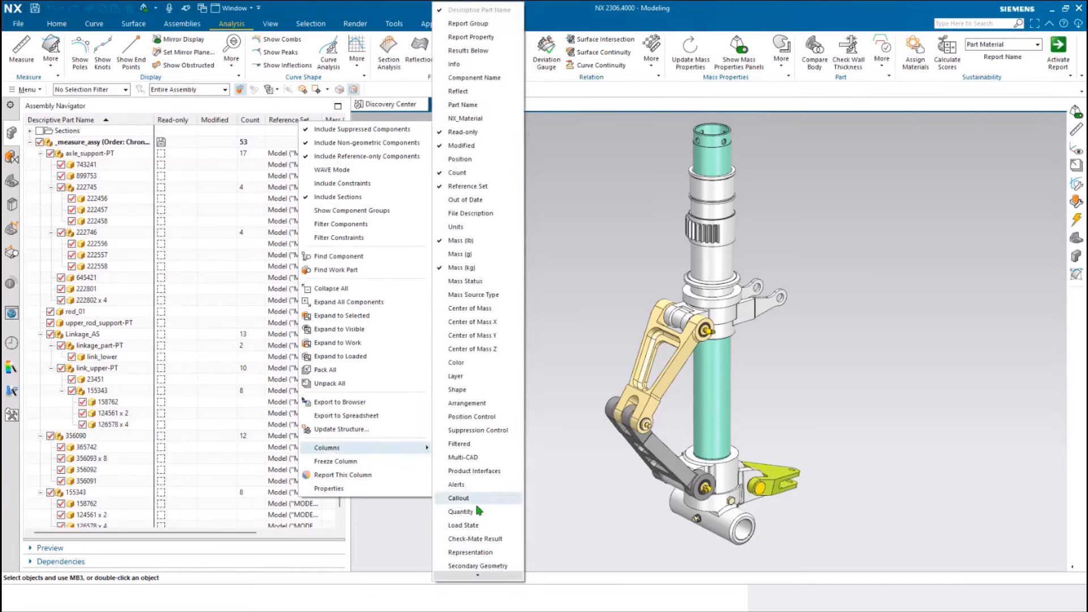
mouse_move(478, 576)
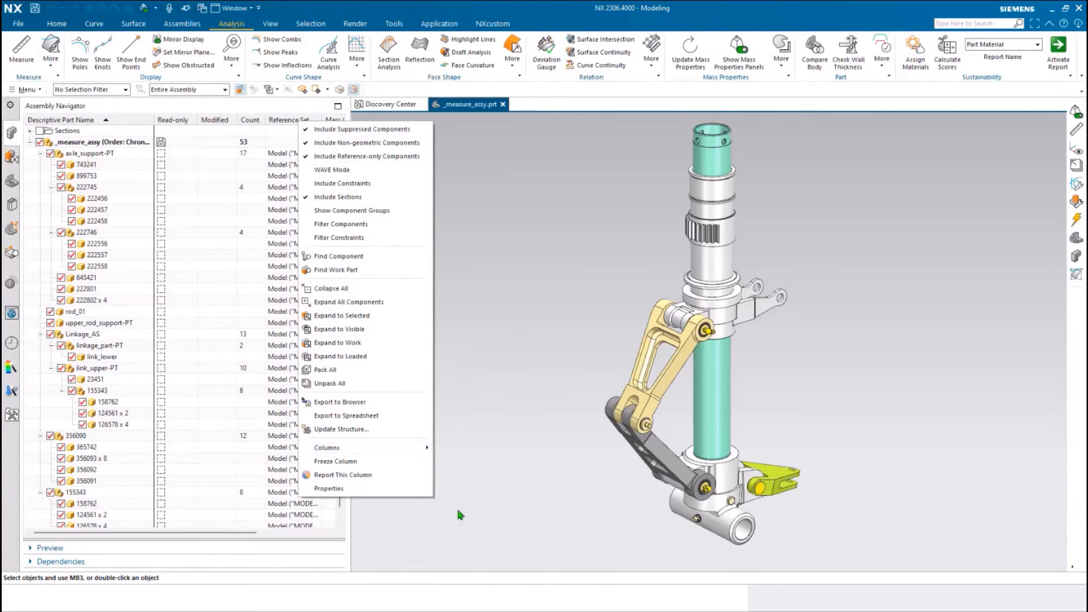
mouse_move(393, 453)
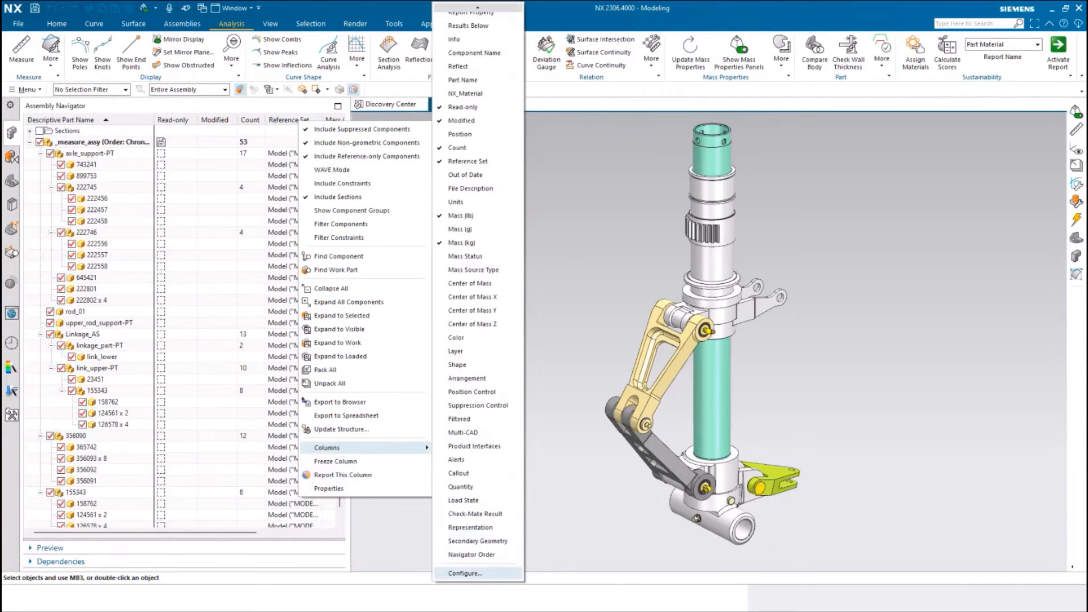
left_click(463, 574)
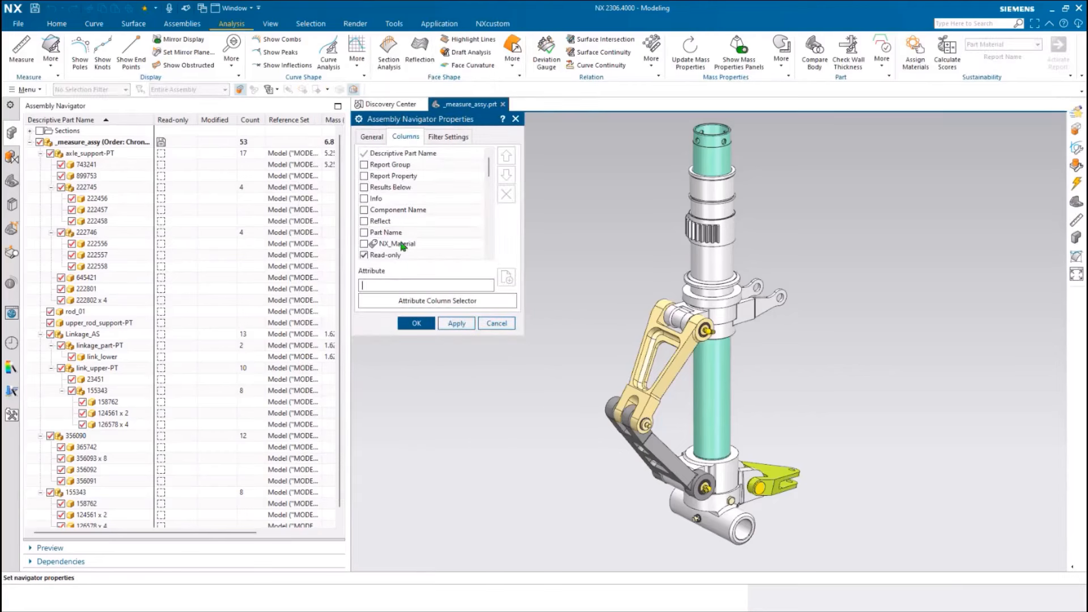
left_click(400, 245)
left_click(506, 194)
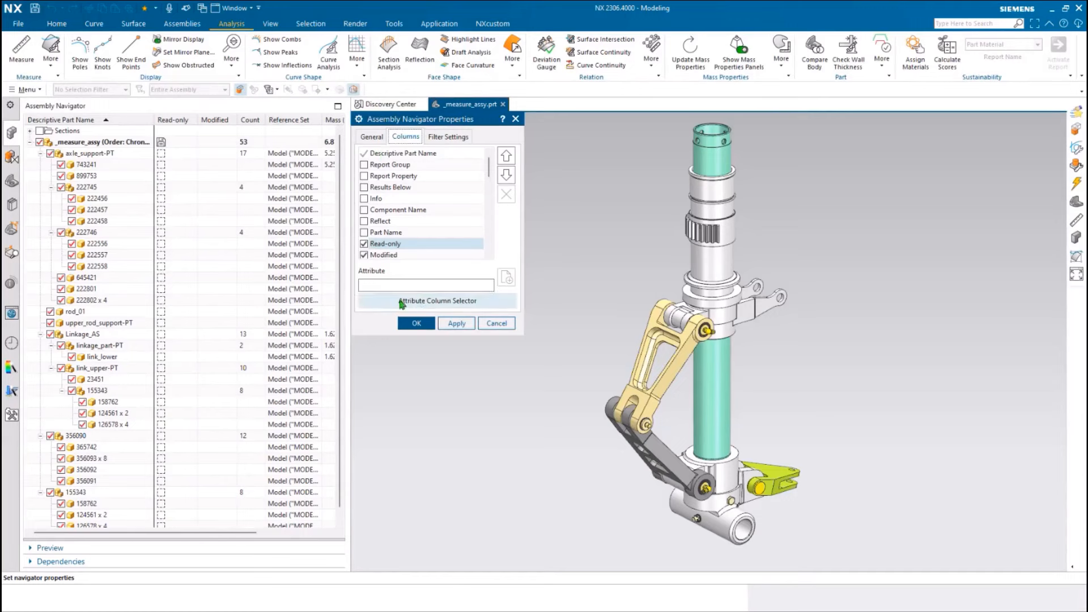
Step: Look through the Materials attributes in the column selector without adding any, and confirm the revised column configuration
left_click(430, 305)
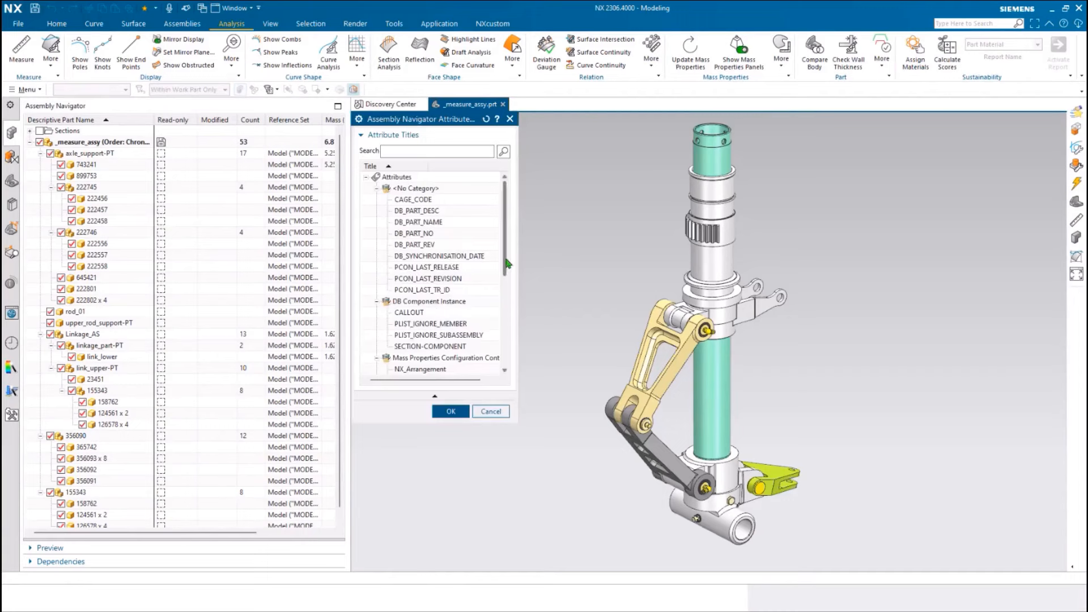
scroll(448, 323, "down", 3)
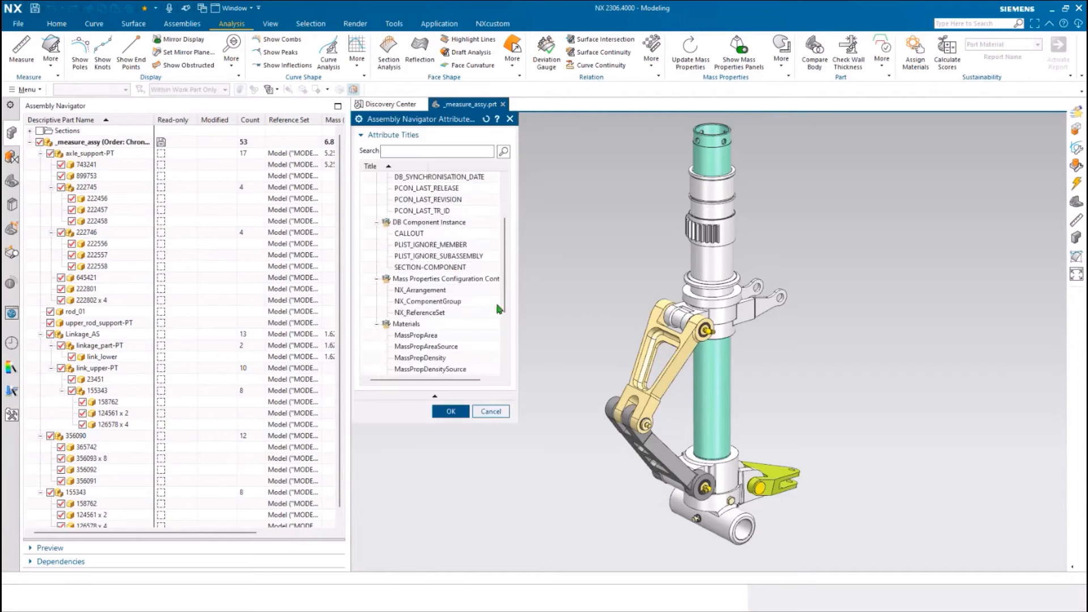
scroll(496, 318, "down", 2)
scroll(496, 351, "down", 1)
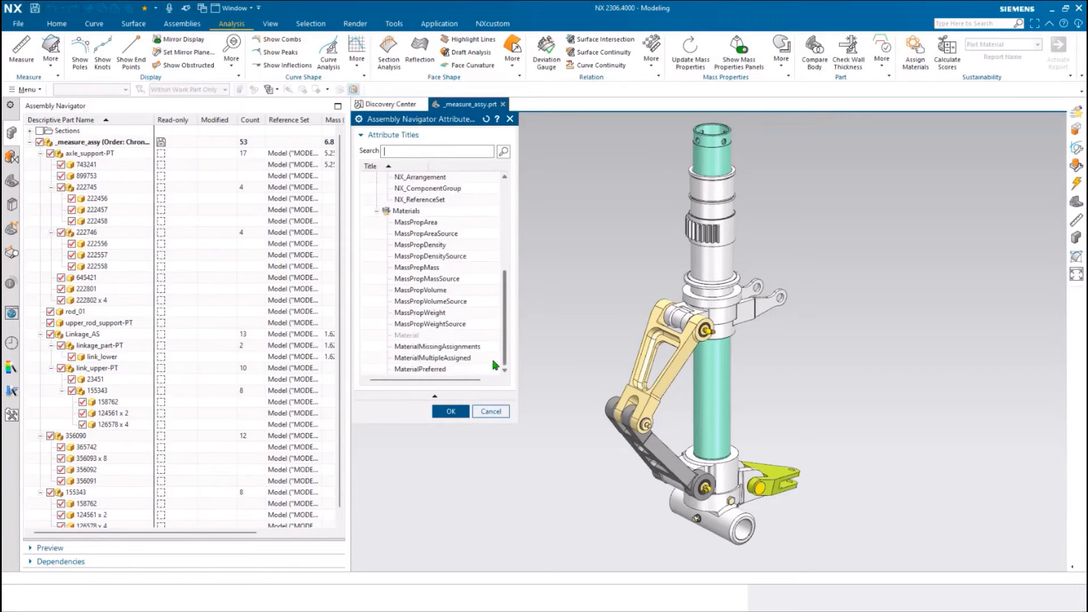
left_click(449, 412)
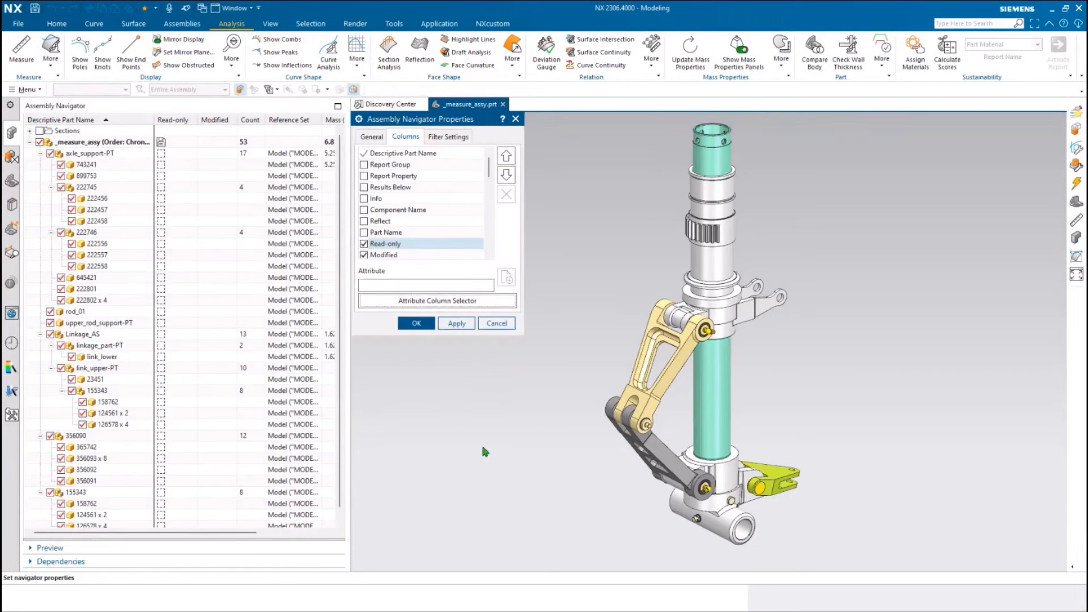
left_click_drag(486, 185, 486, 237)
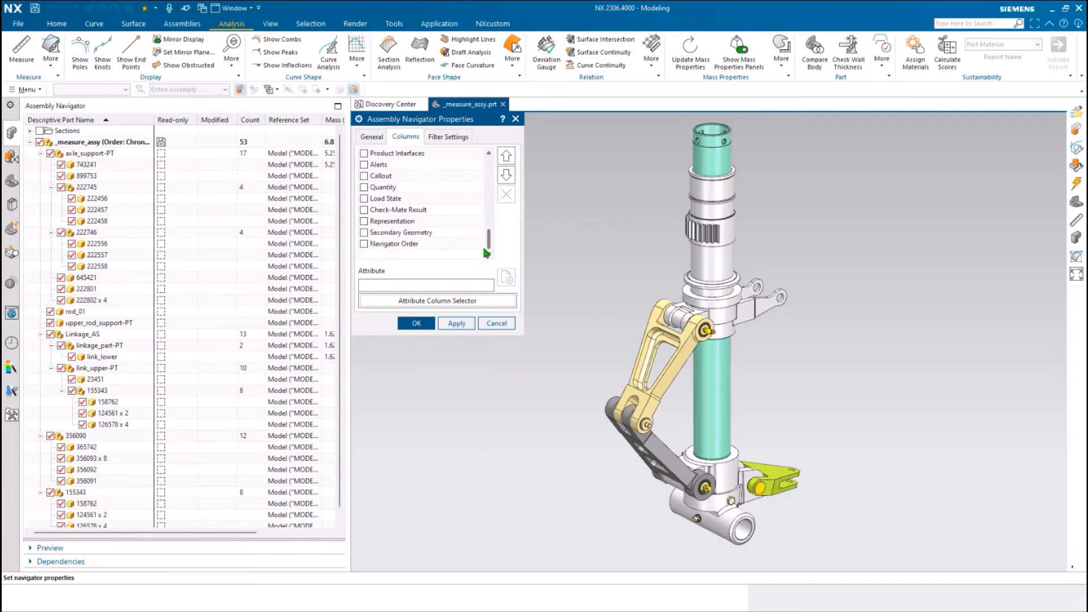
left_click(416, 323)
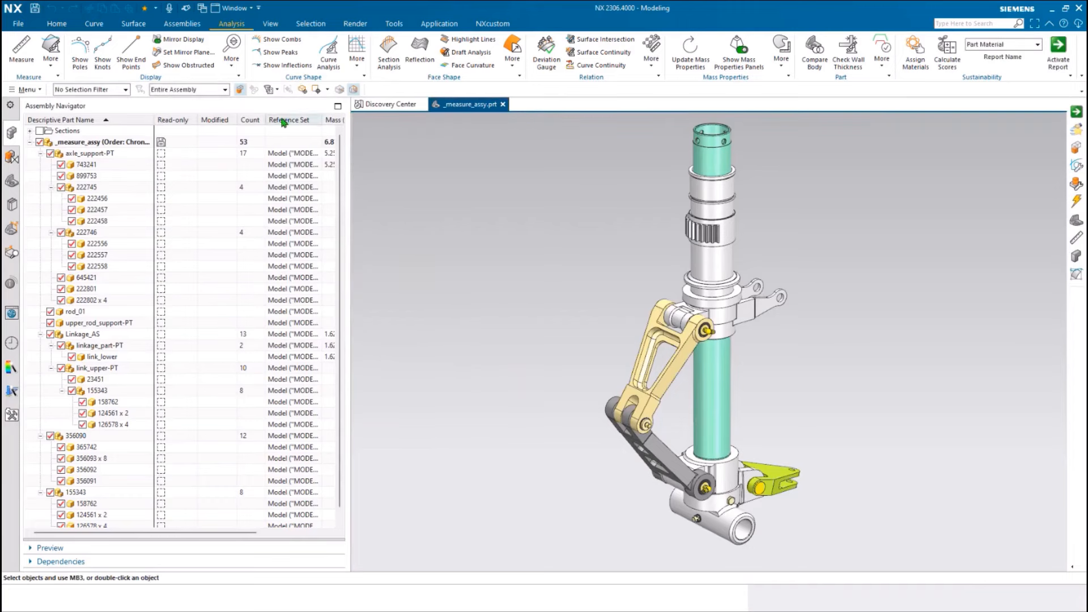
Step: Add the Material attribute as an NX_Material column in the Assembly Navigator, placed directly after Results Below in the column order
right_click(283, 123)
mouse_move(329, 443)
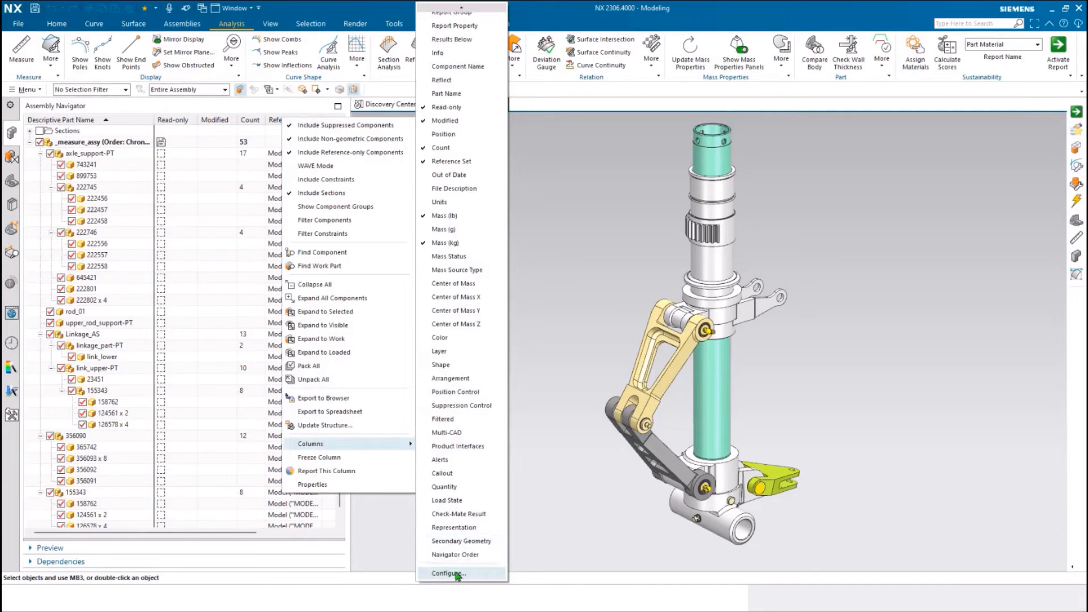
left_click(448, 574)
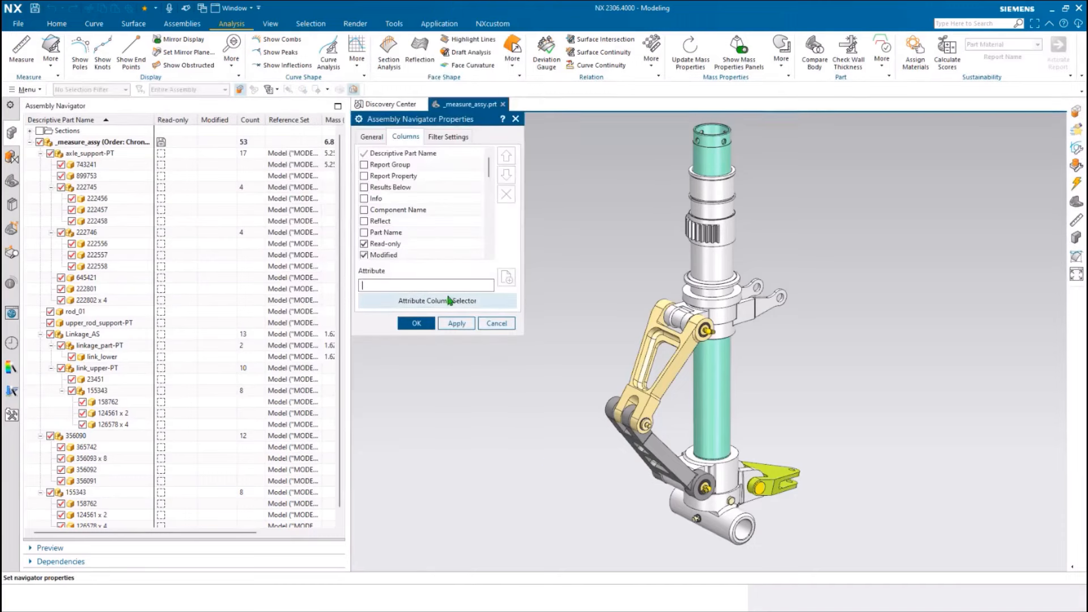
left_click(422, 301)
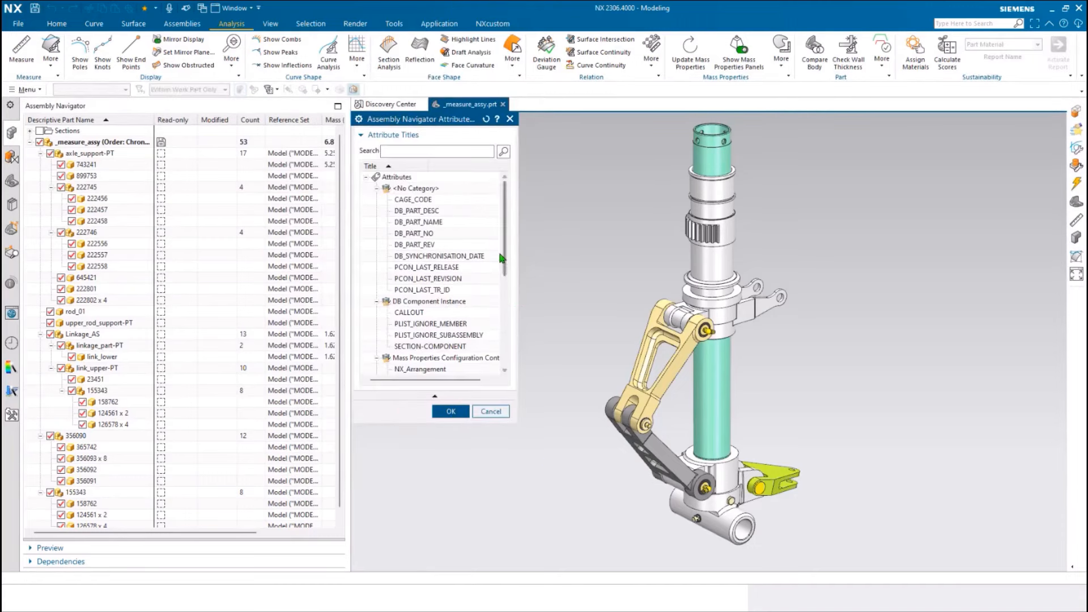
scroll(506, 253, "down", 5)
left_click(411, 335)
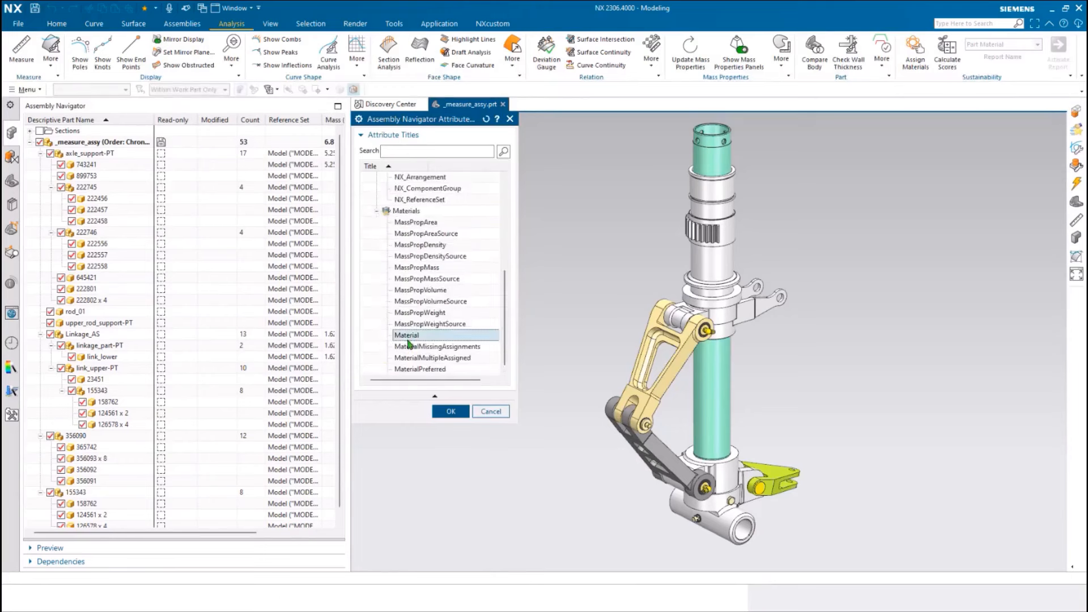
left_click(450, 411)
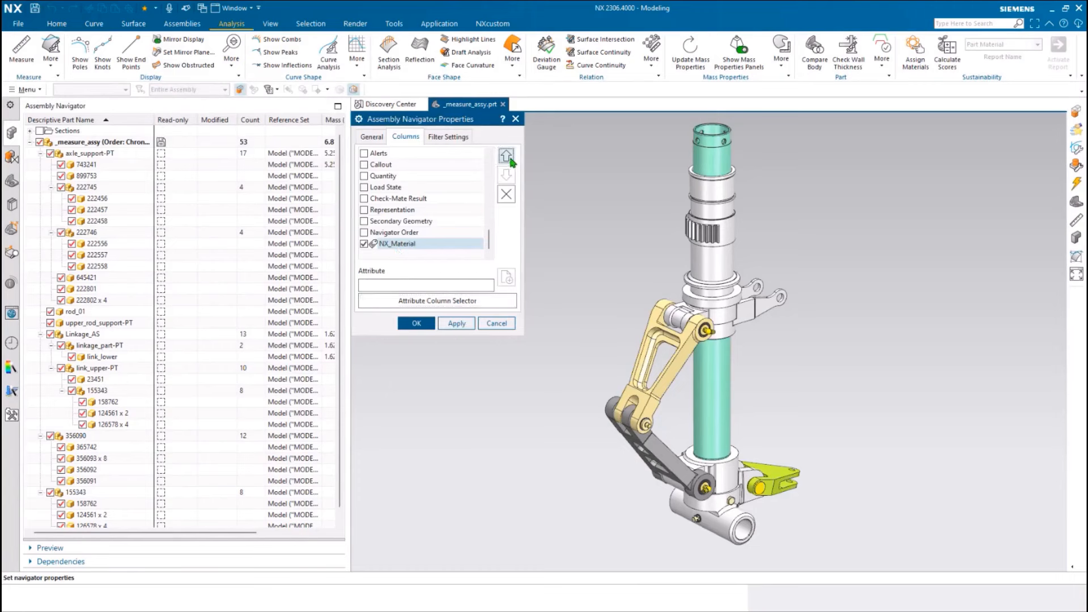
left_click_drag(403, 244, 410, 186)
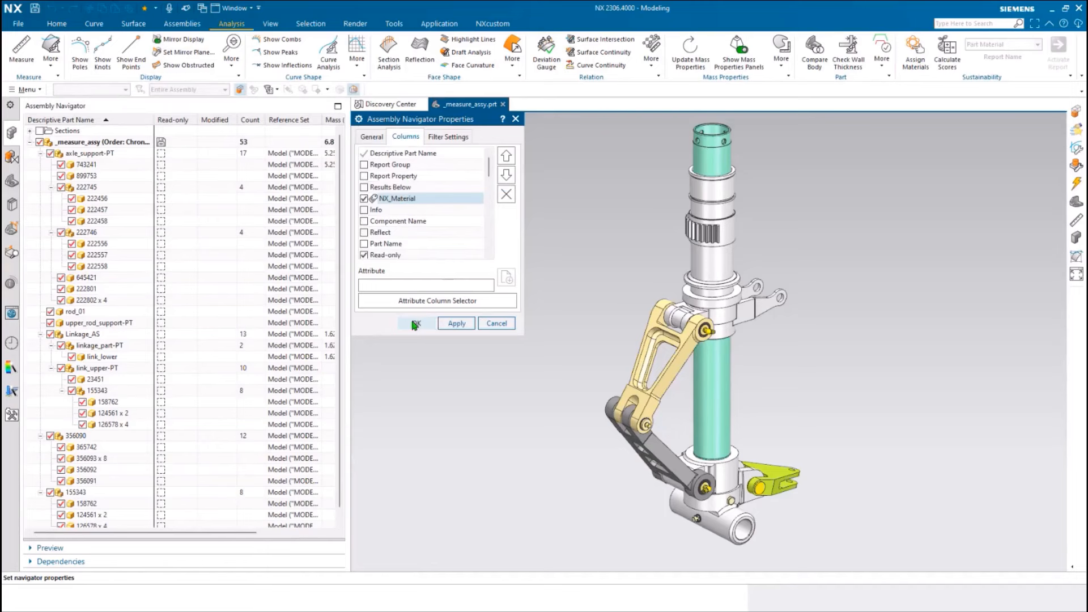
left_click(415, 323)
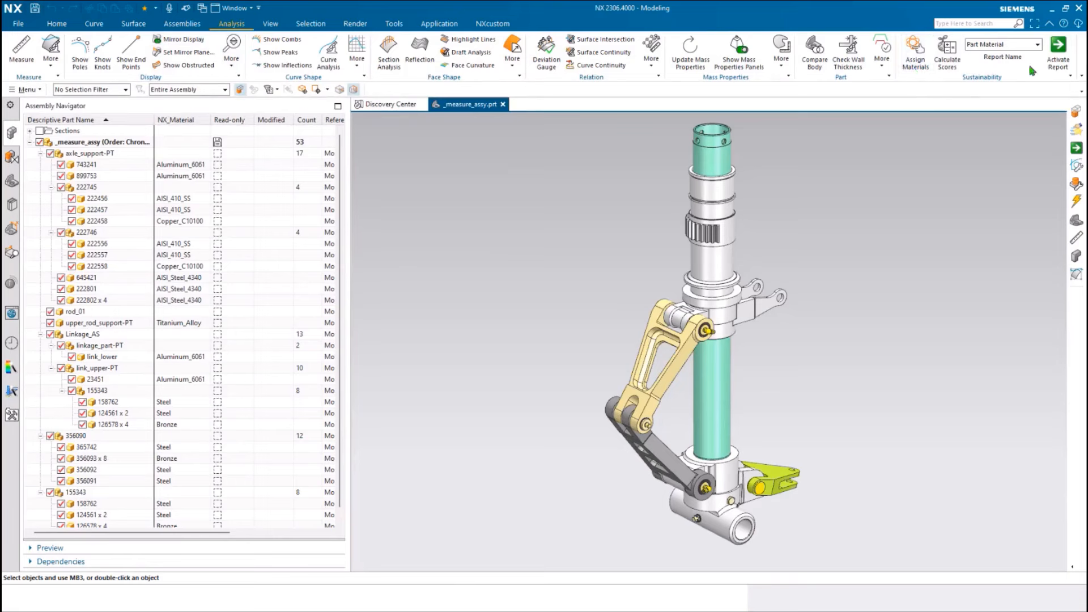
Step: Choose the Part Material report and activate it for the assembly
left_click(1040, 47)
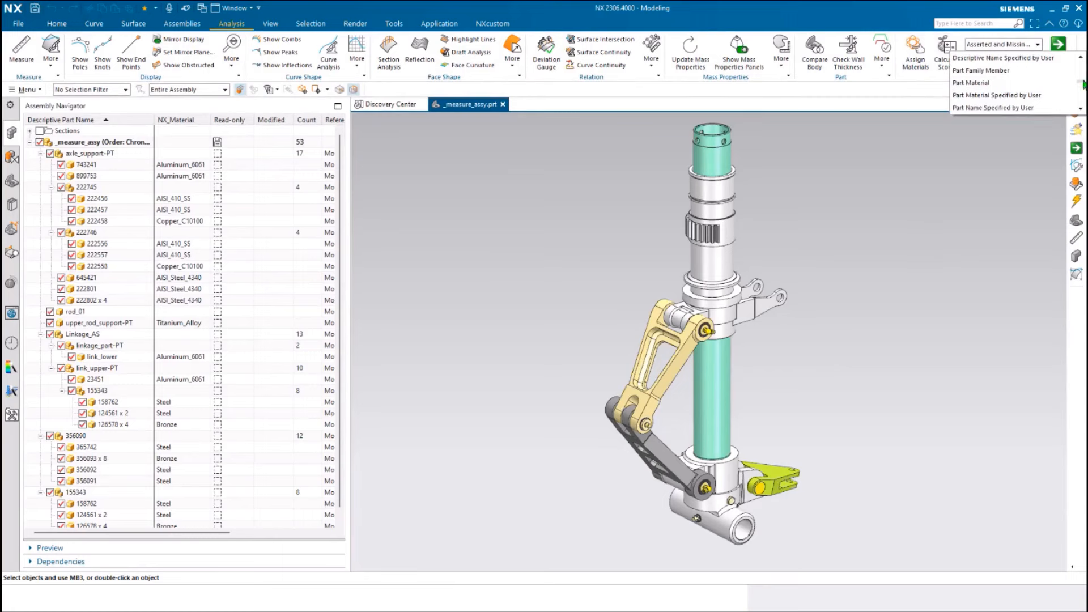
mouse_move(1082, 80)
left_mouse_down()
mouse_move(1082, 109)
mouse_move(1082, 73)
left_mouse_up()
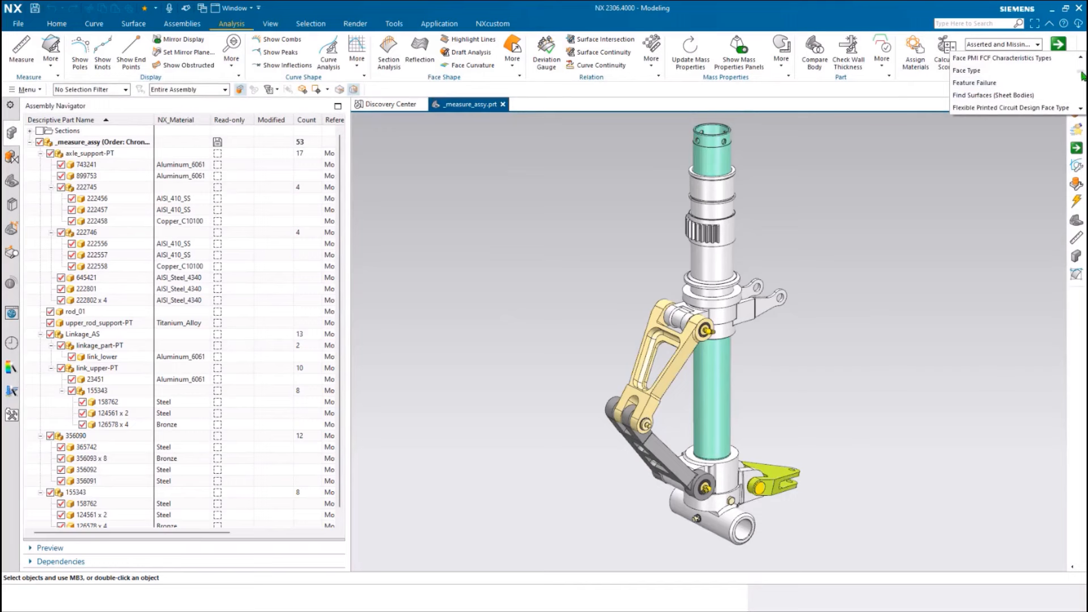
left_click_drag(1083, 75, 1083, 86)
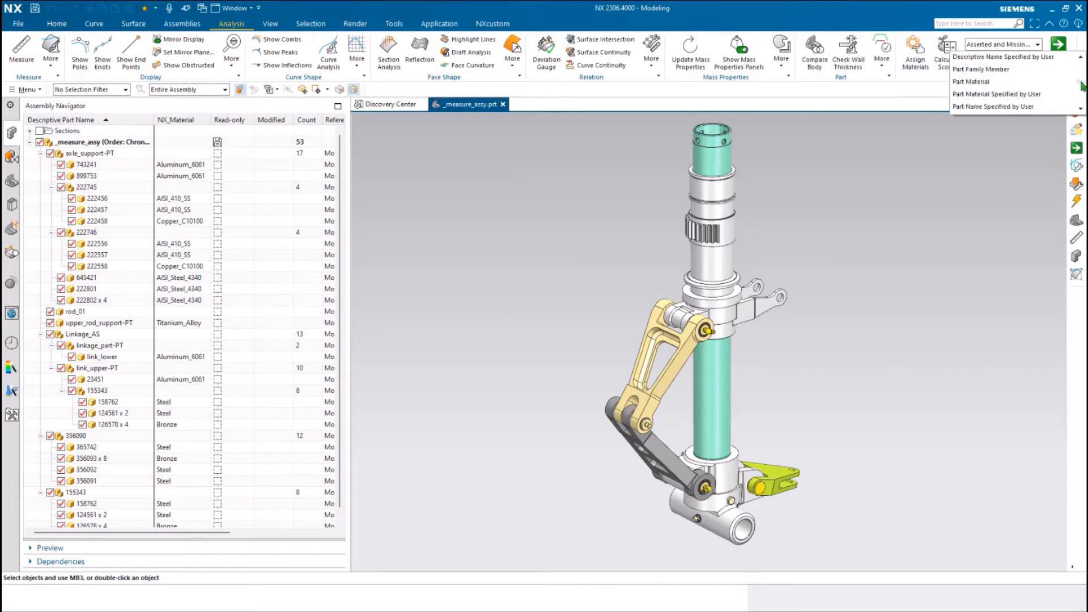
left_click(962, 86)
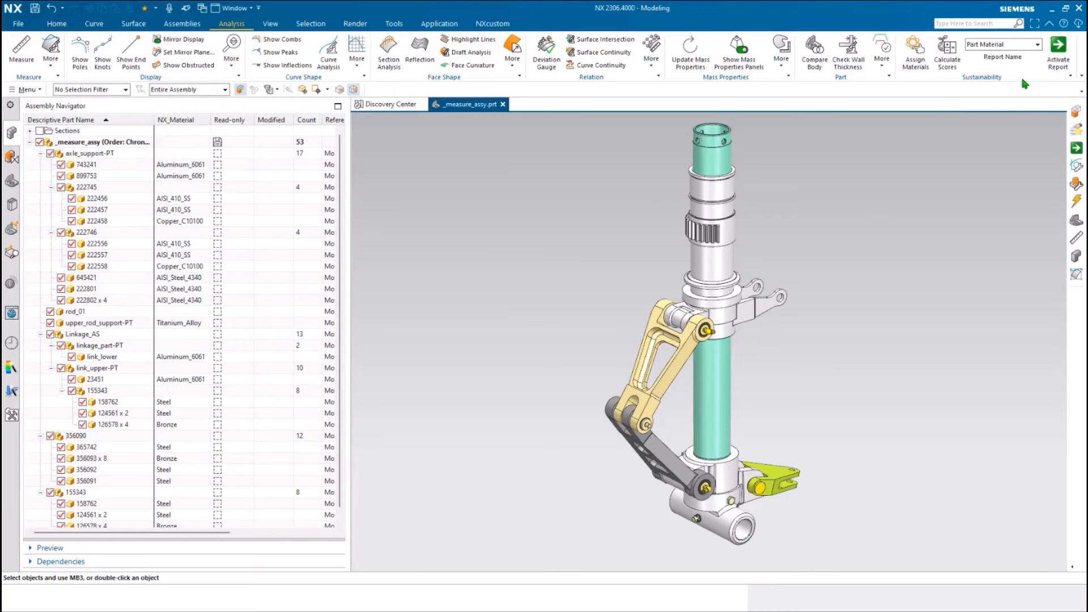
left_click(1057, 50)
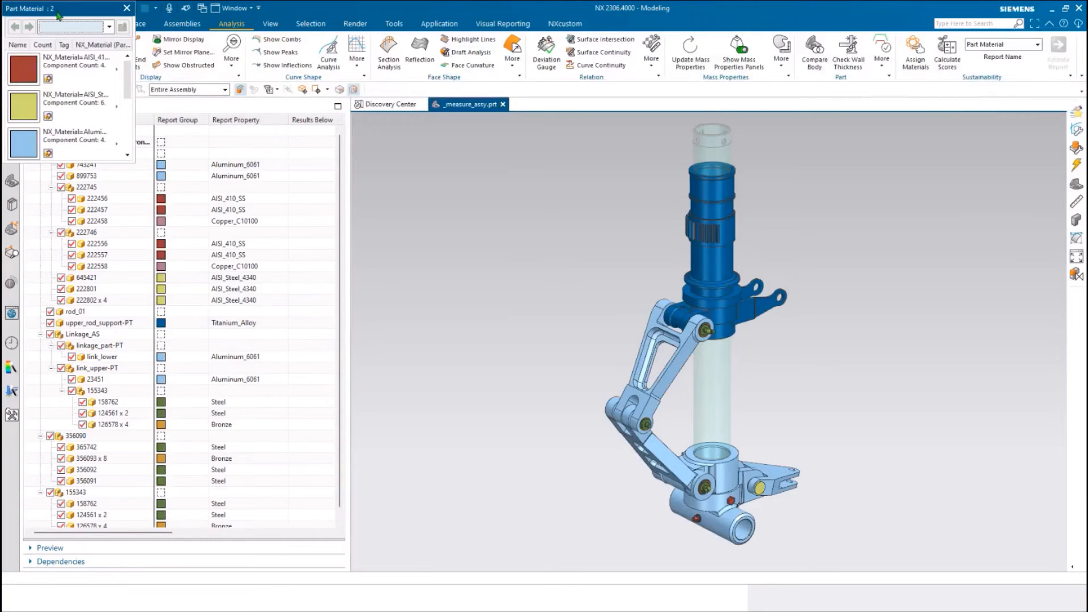
Step: Place the Part Material legend beside the model, enlarge it to list every material group, and review the report columns in the Assembly Navigator
left_click_drag(63, 15, 412, 129)
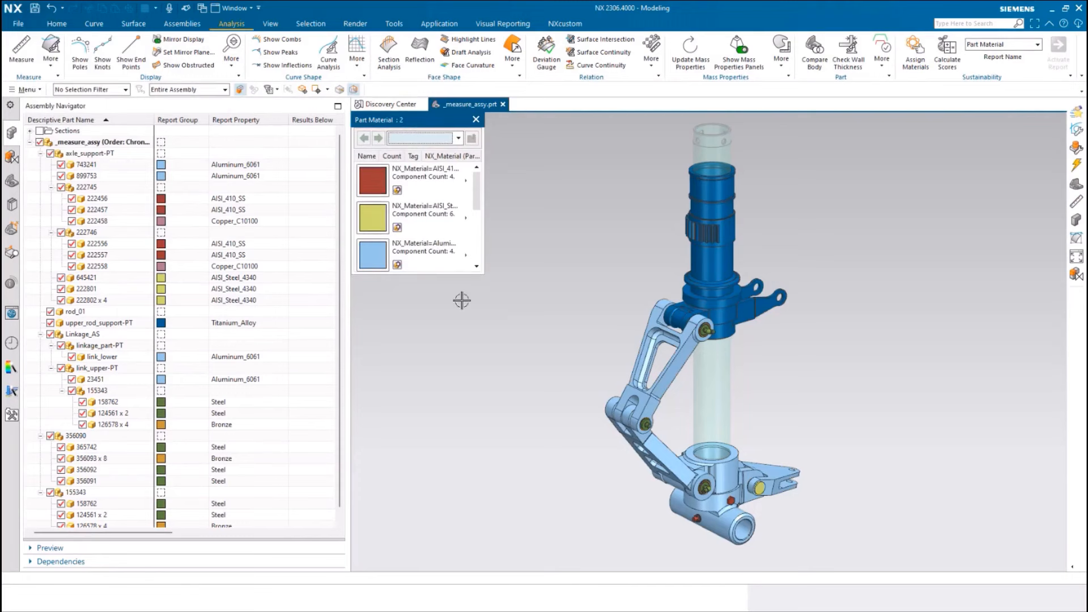
left_click_drag(418, 124, 452, 162)
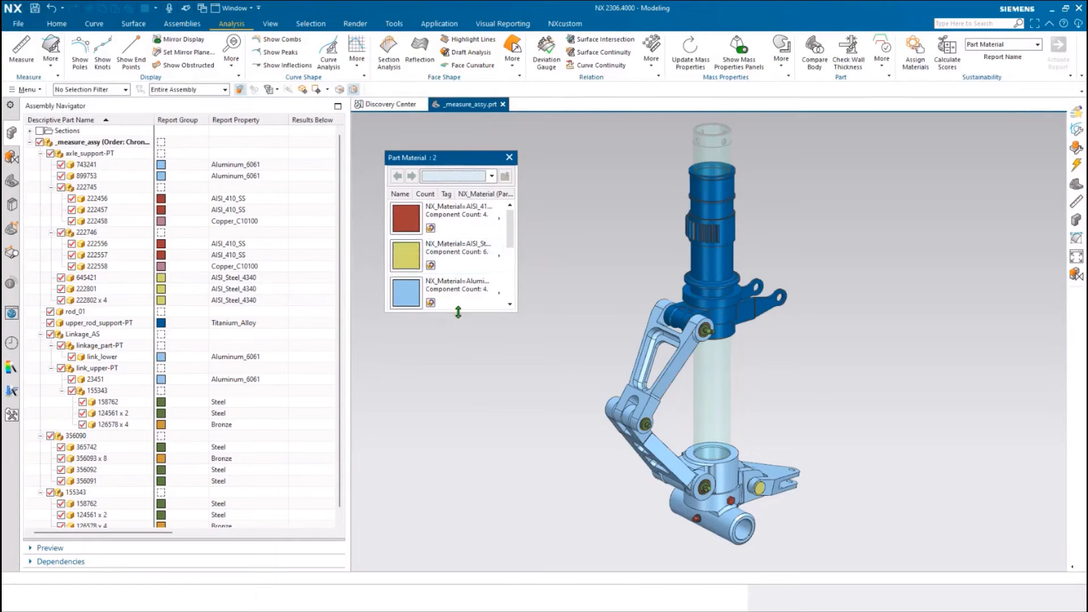
left_click_drag(457, 313, 442, 522)
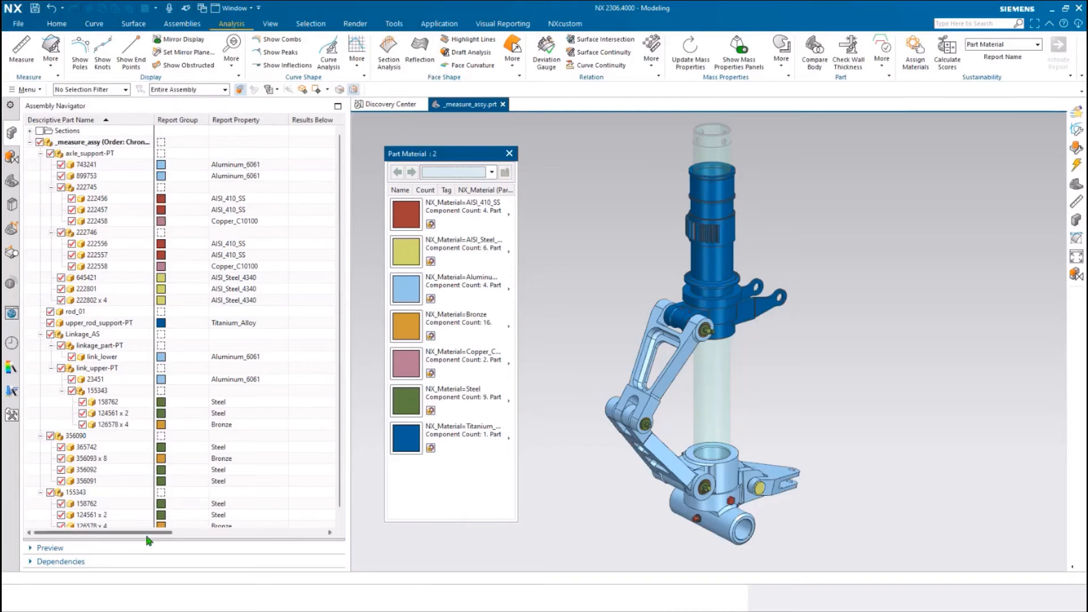
left_click_drag(156, 534, 172, 533)
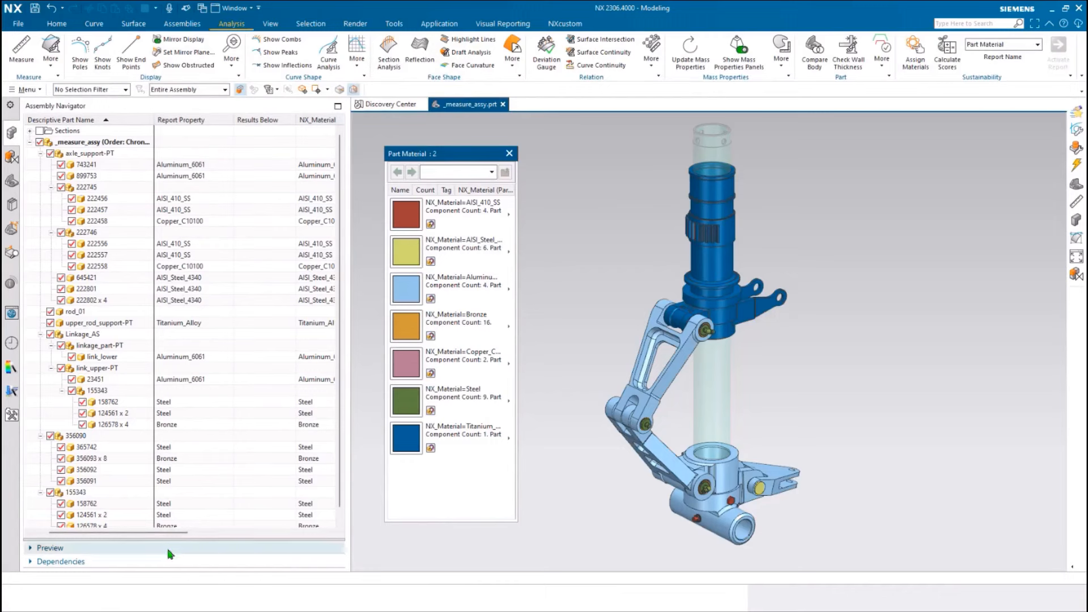
left_click_drag(171, 535, 97, 531)
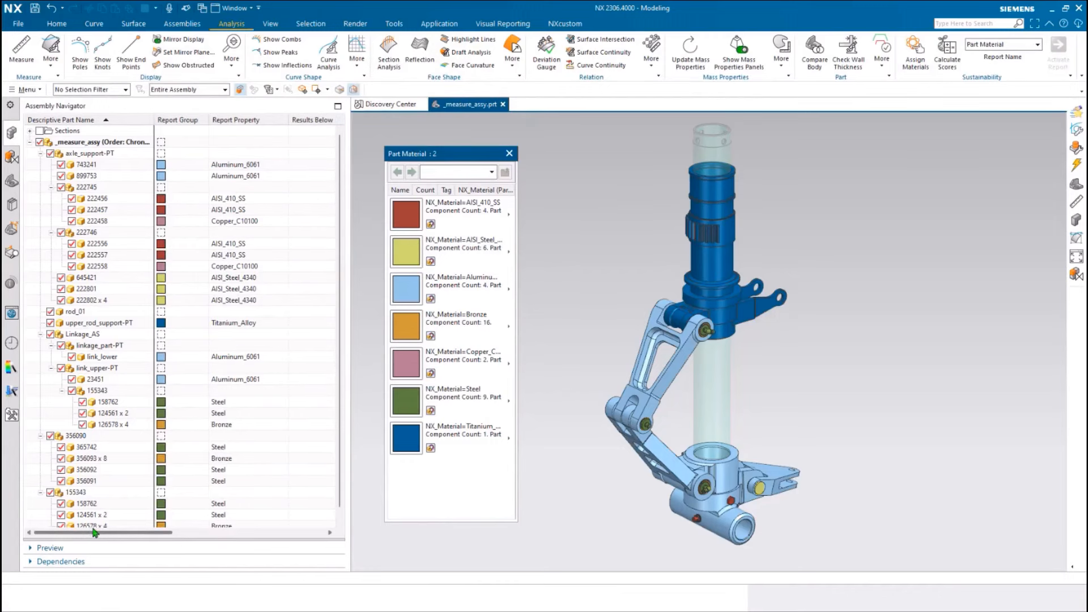
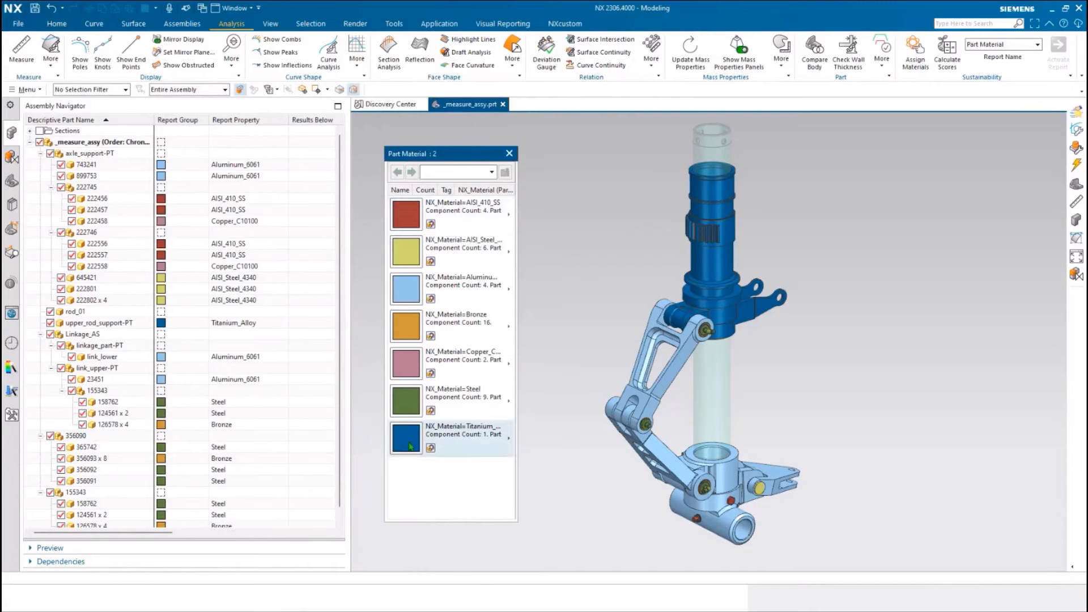
Step: Hide the components in the Titanium_Alloy, Steel, Copper_C10100 and Bronze groups of the Part Material legend
right_click(453, 438)
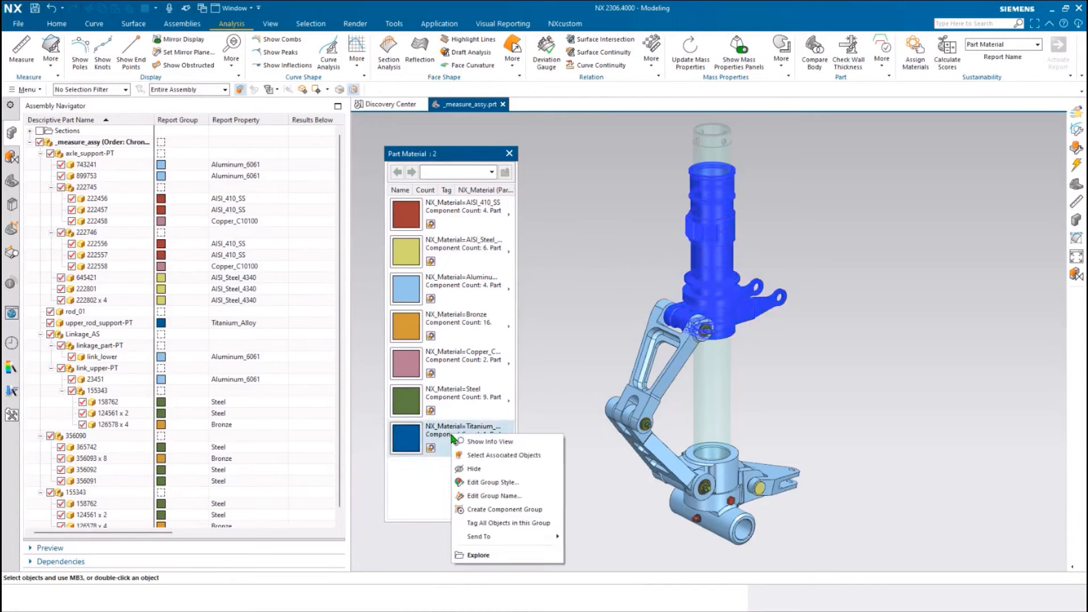
left_click(474, 471)
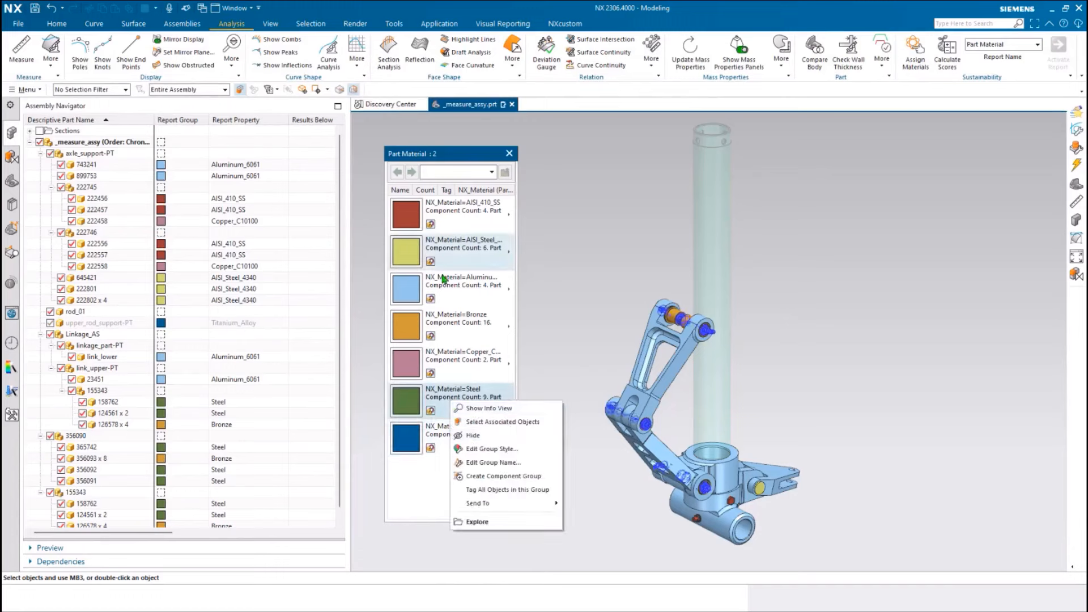
left_click(473, 437)
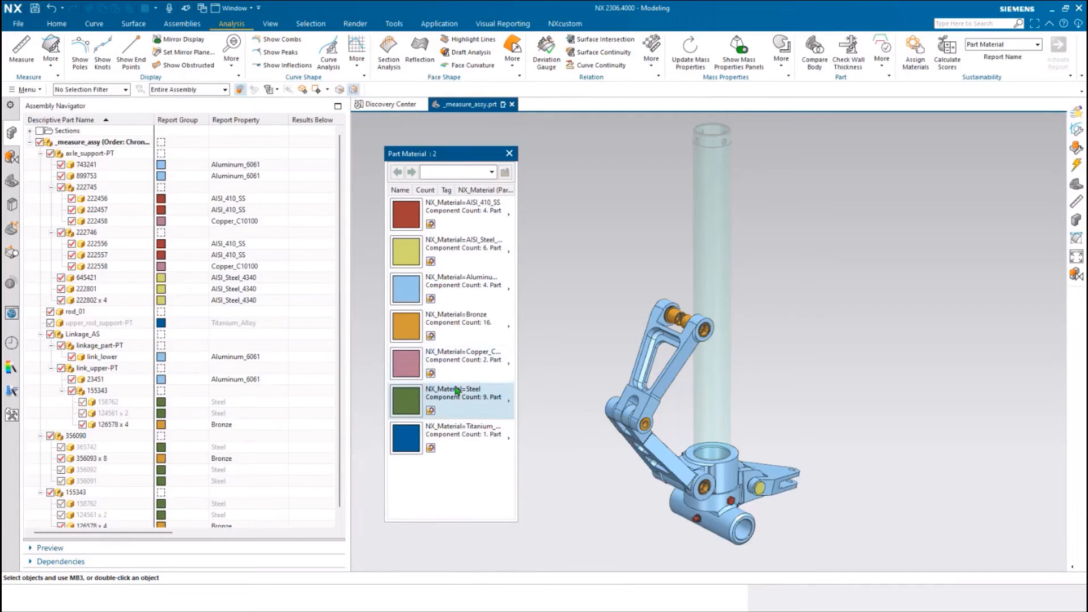
right_click(461, 364)
left_click(488, 400)
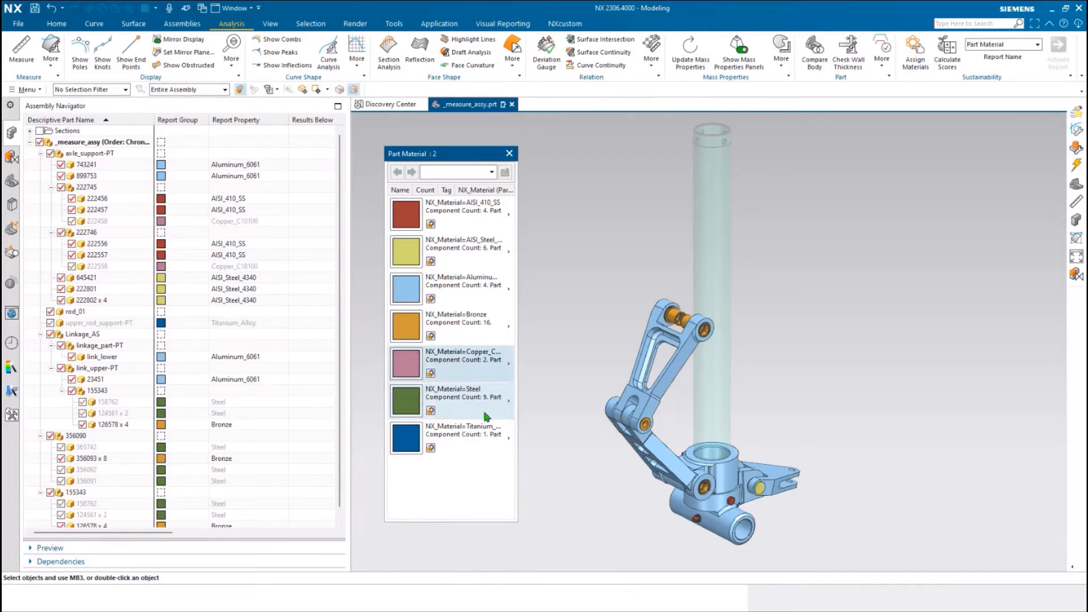
right_click(451, 328)
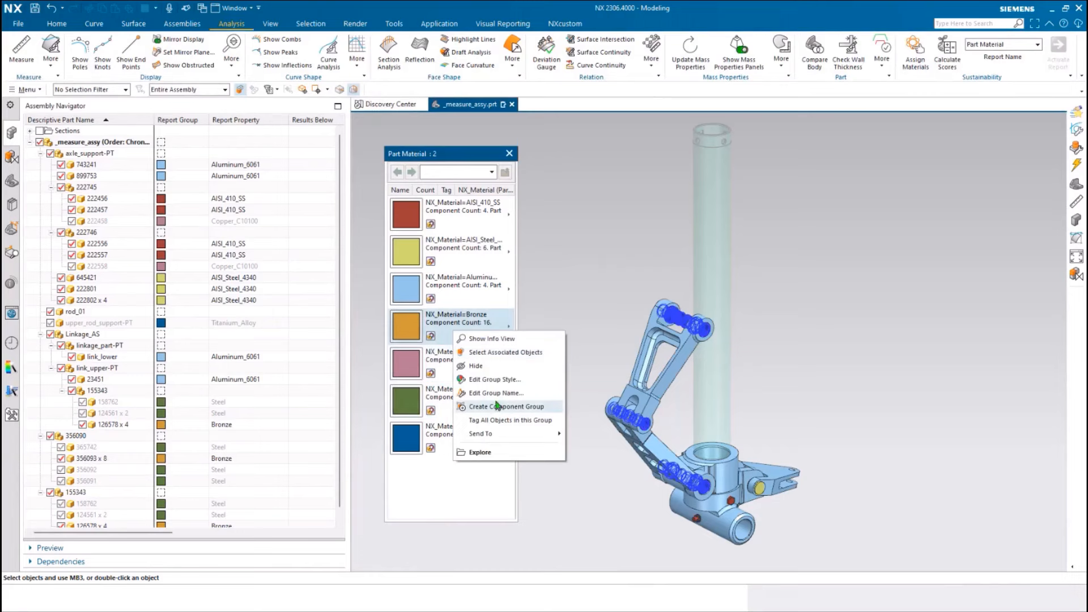
left_click(476, 366)
Step: Hide the components in the Aluminum_6061, AISI_Steel_4340 and AISI_410_SS groups of the Part Material legend
right_click(461, 293)
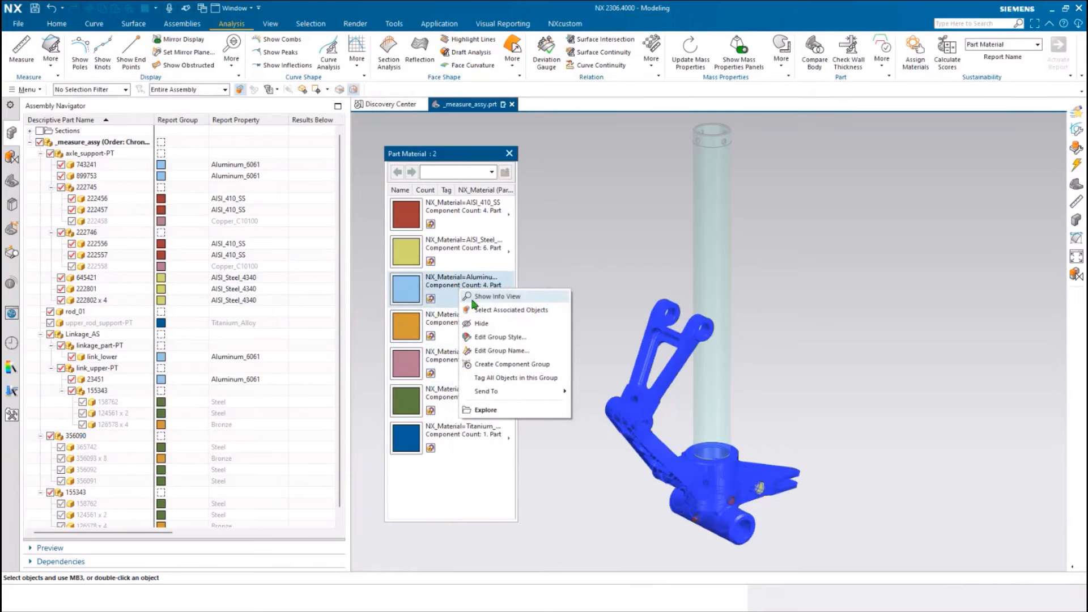
left_click(486, 327)
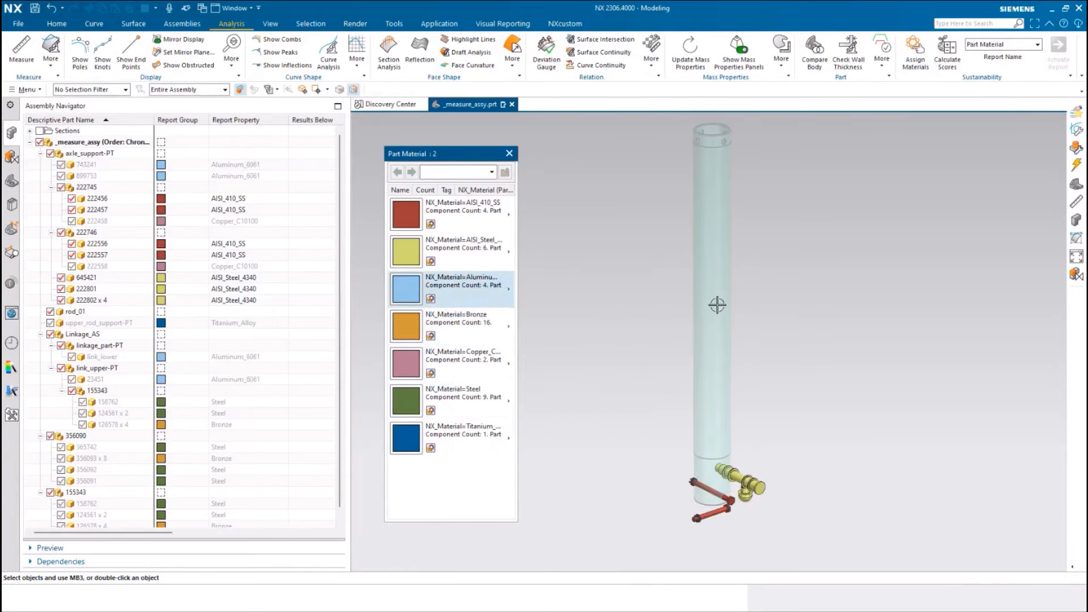
right_click(466, 250)
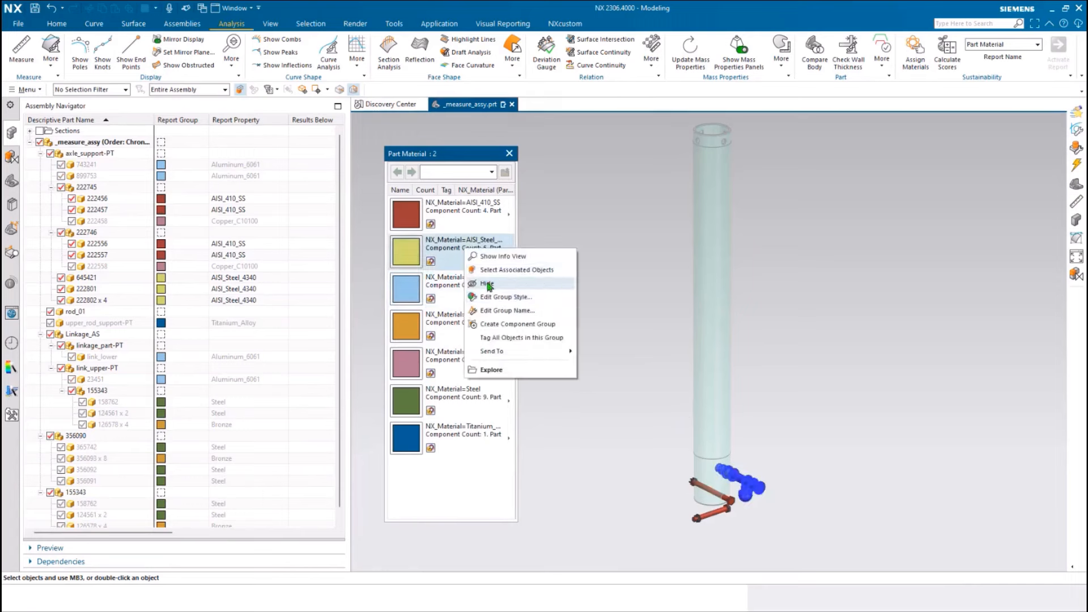
left_click(486, 283)
right_click(461, 227)
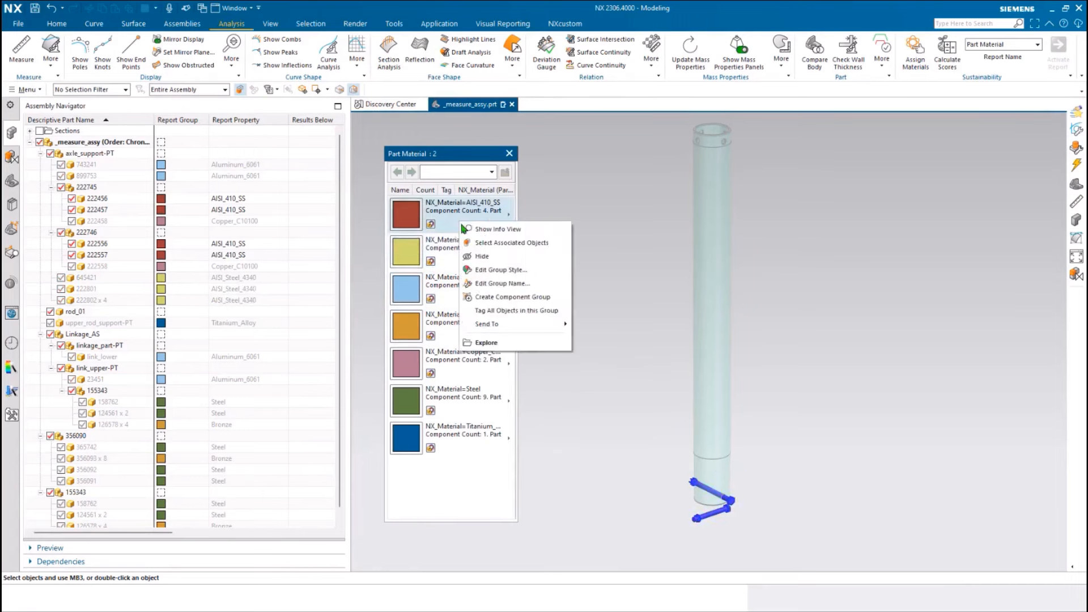
left_click(481, 258)
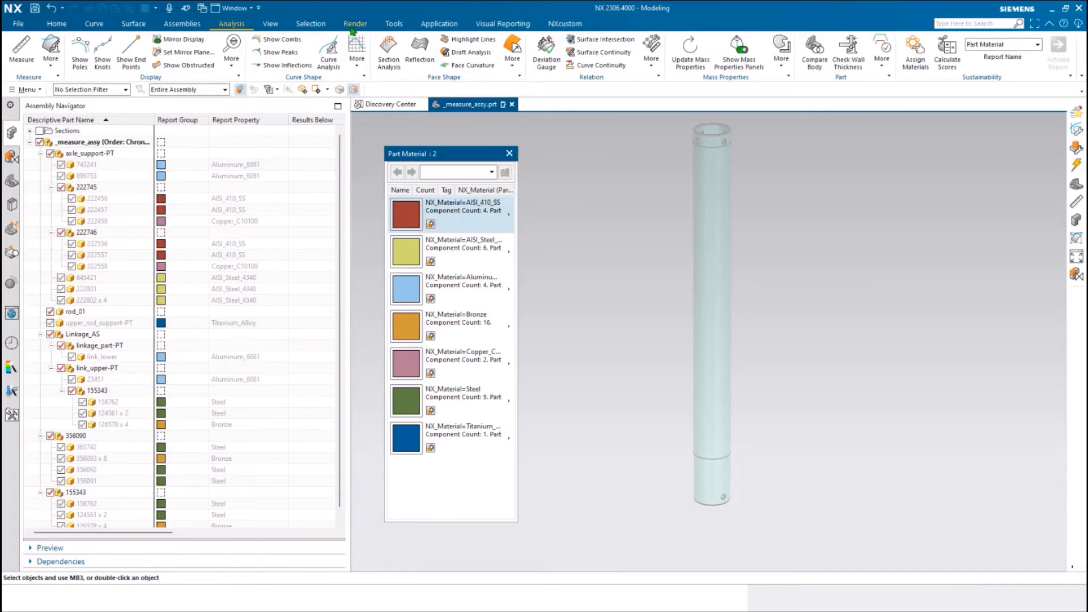
left_click(394, 24)
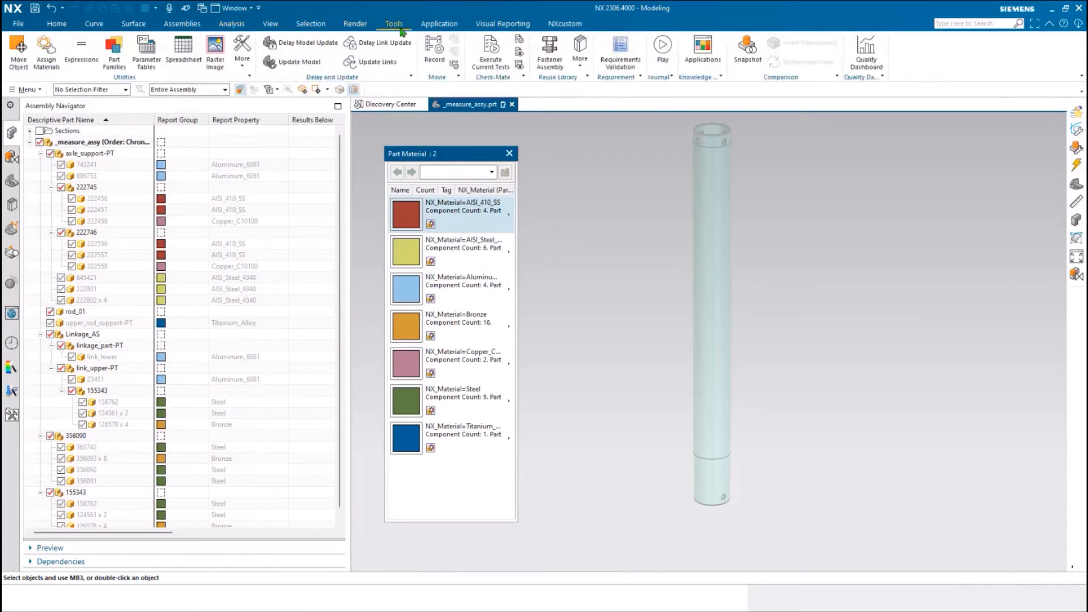
left_click(47, 51)
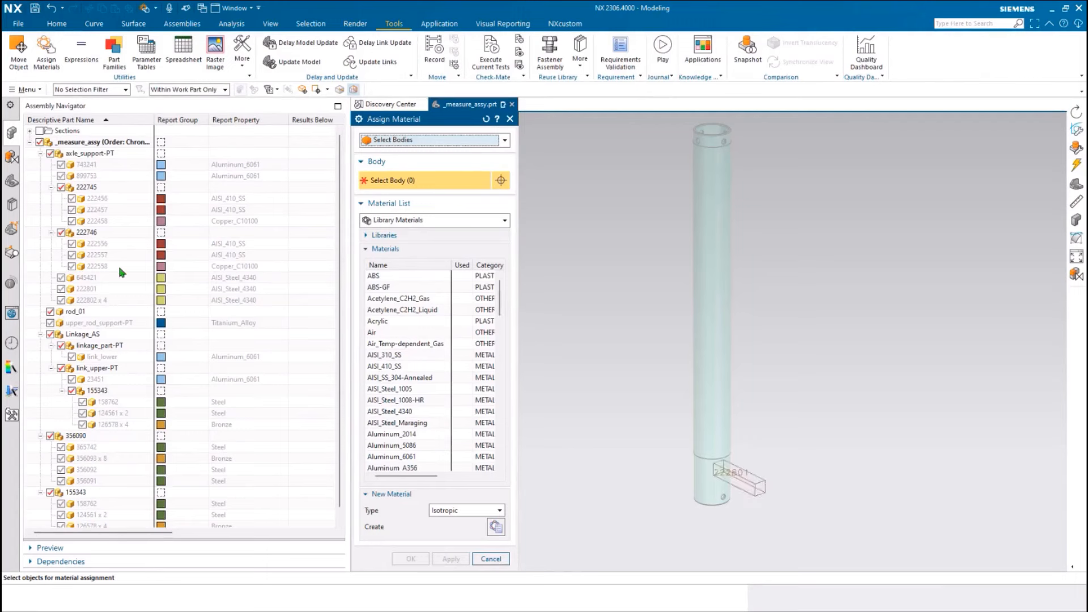
left_click(490, 558)
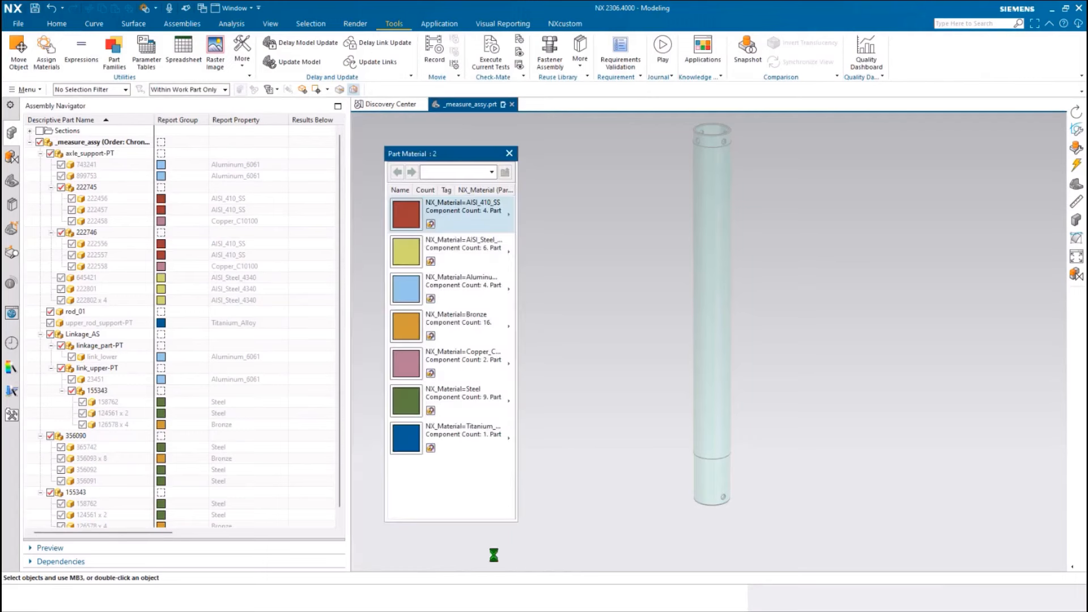
Step: Make rod_01 the work part and assign the library material Iron_60 to its body
right_click(716, 322)
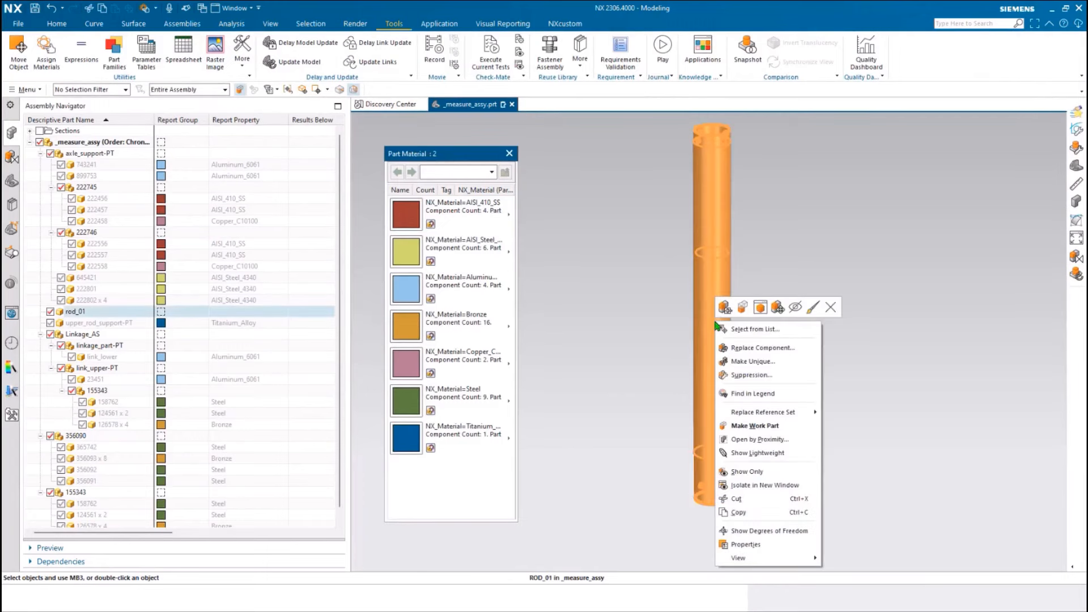
left_click(755, 426)
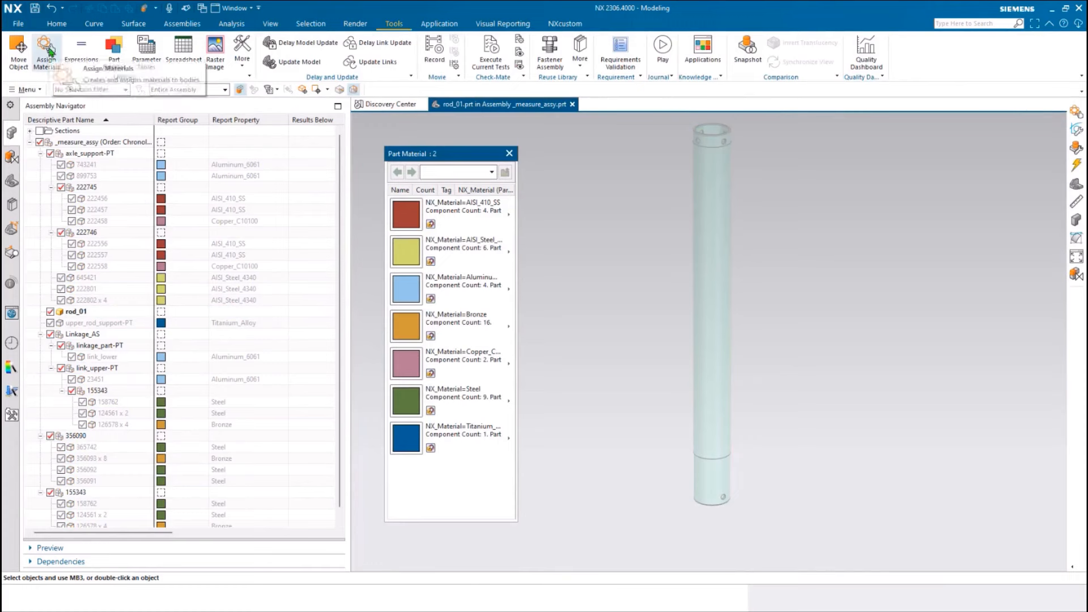
left_click(47, 56)
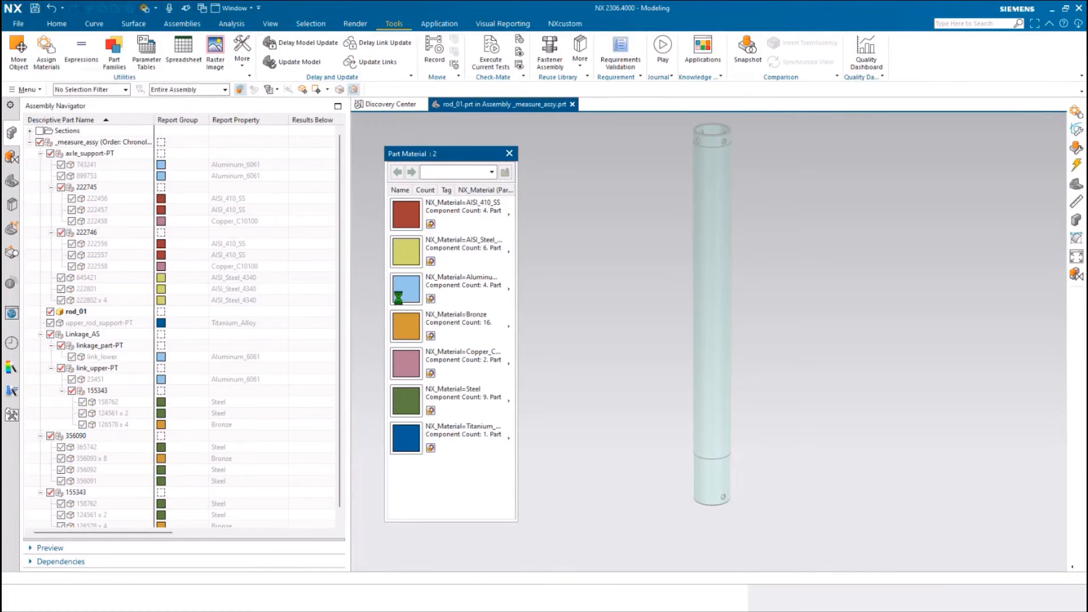
left_click(714, 299)
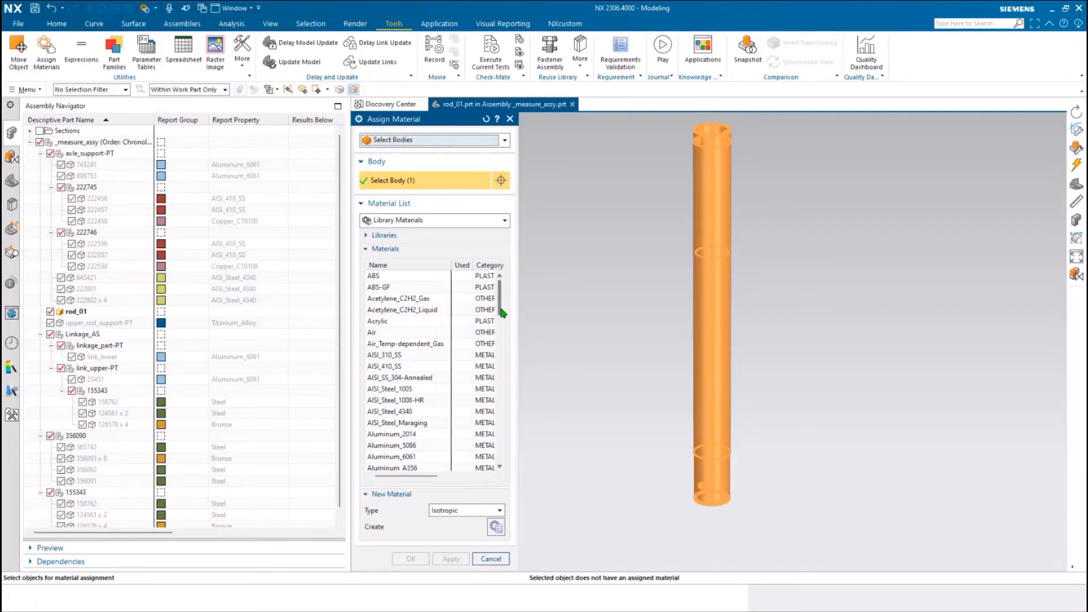
left_click_drag(502, 310, 502, 379)
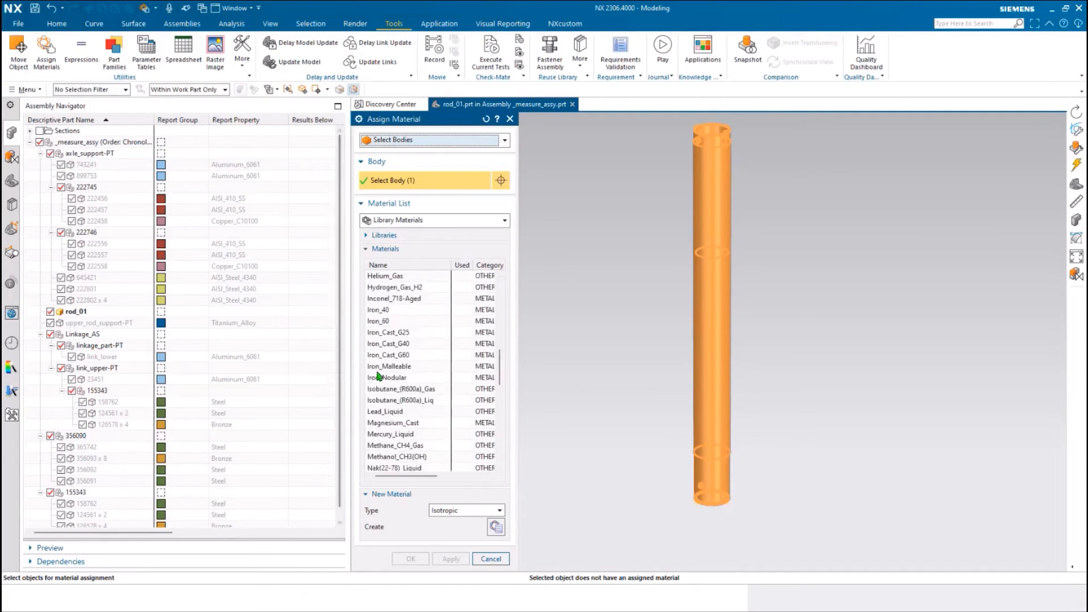
left_click(375, 321)
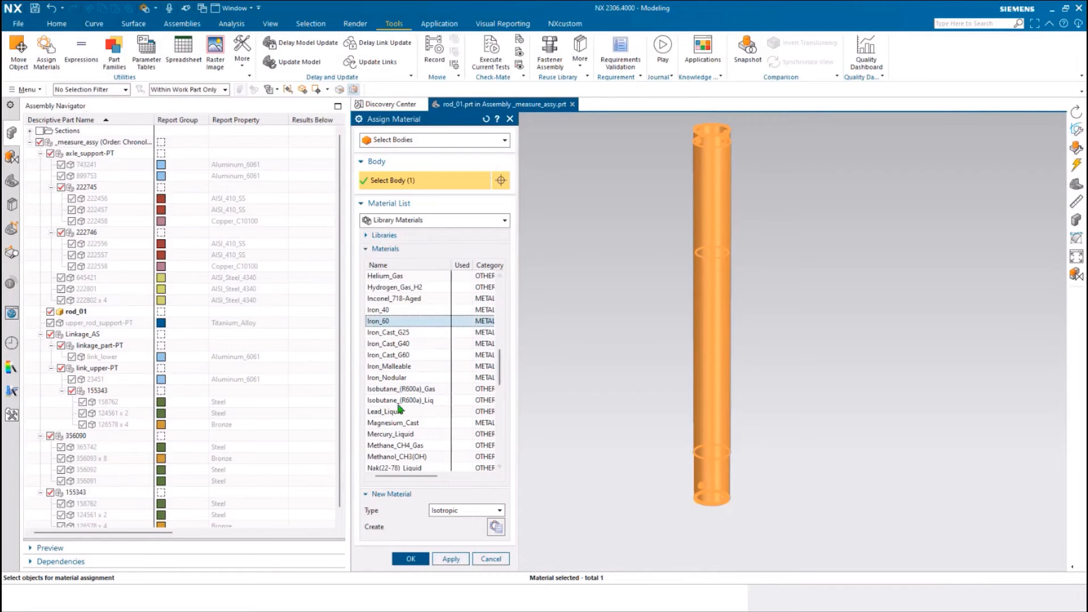
left_click(409, 559)
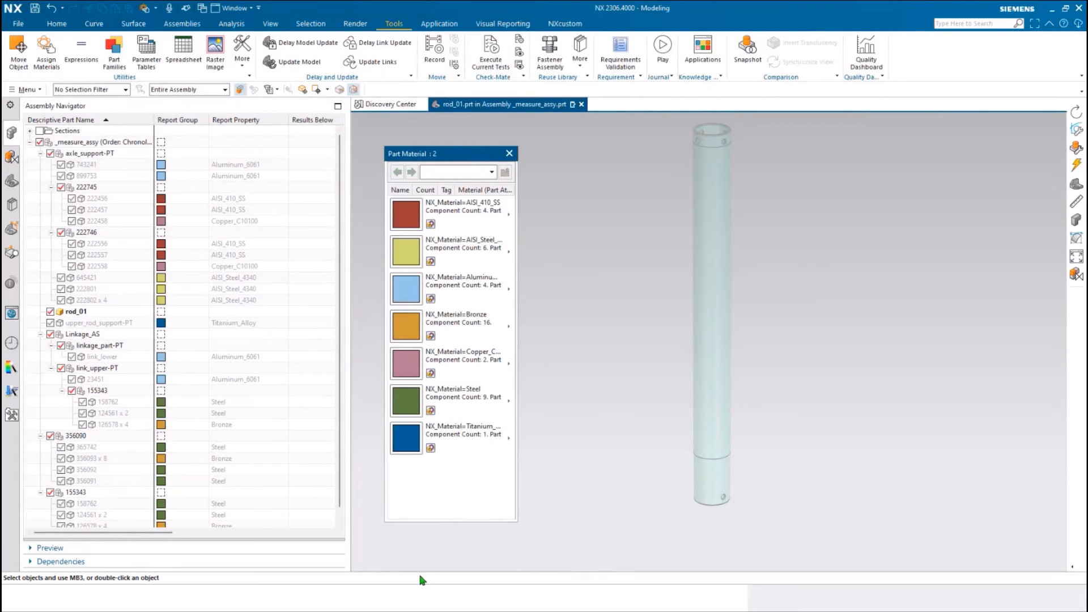
Step: Refresh the Part Material report with the rod's new material, and deactivate the report
right_click(447, 472)
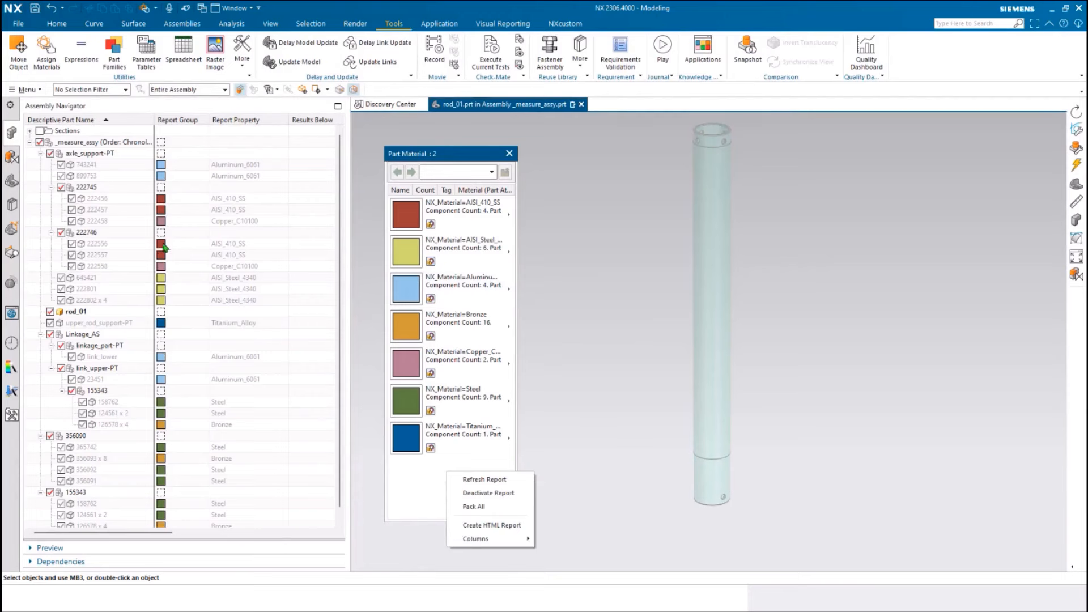
left_click(477, 480)
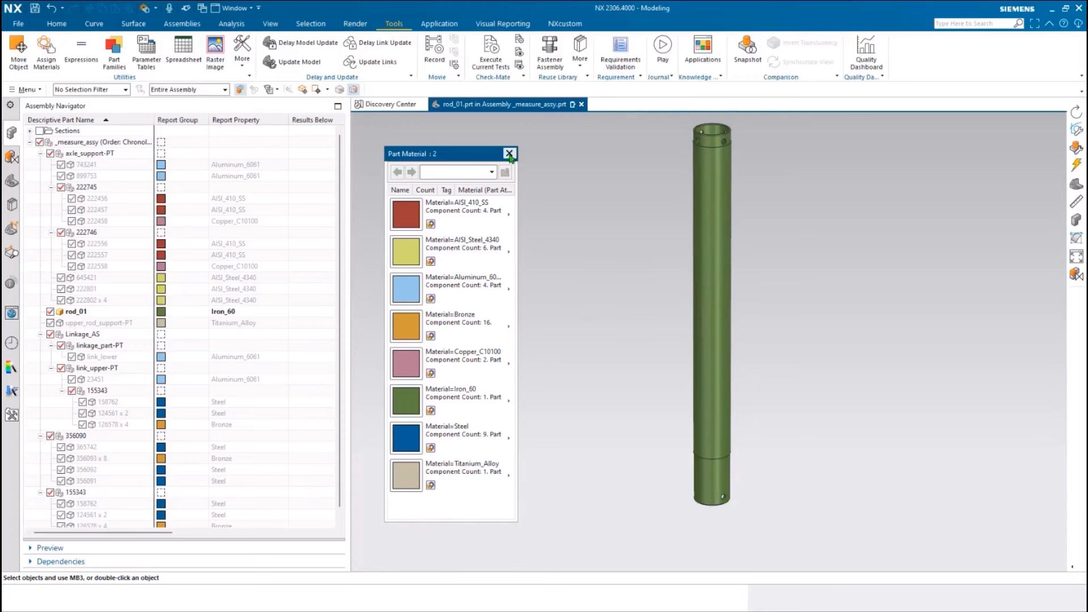
right_click(451, 501)
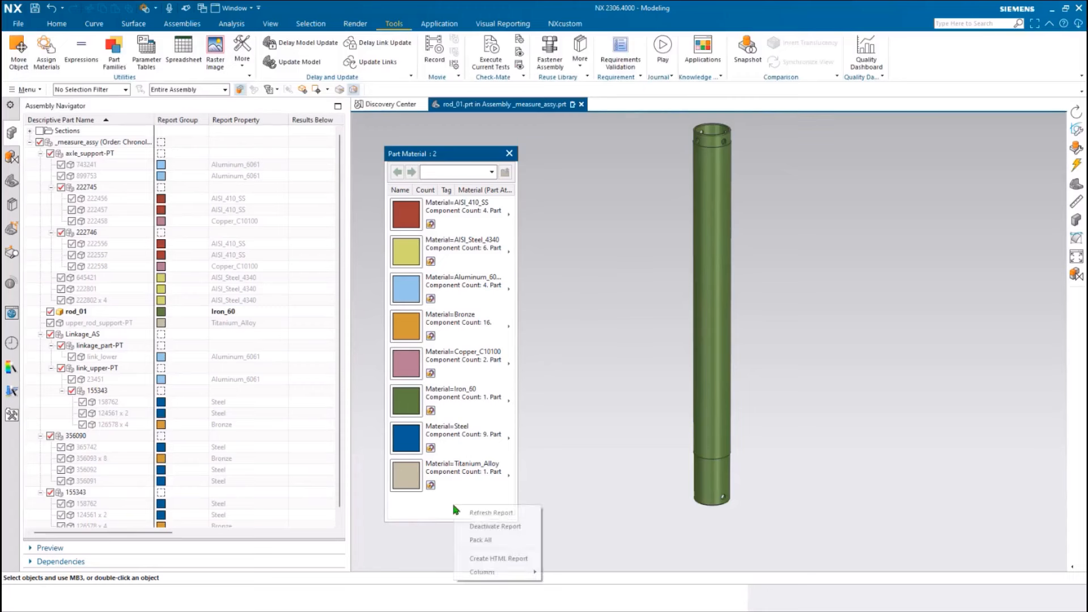
left_click(479, 527)
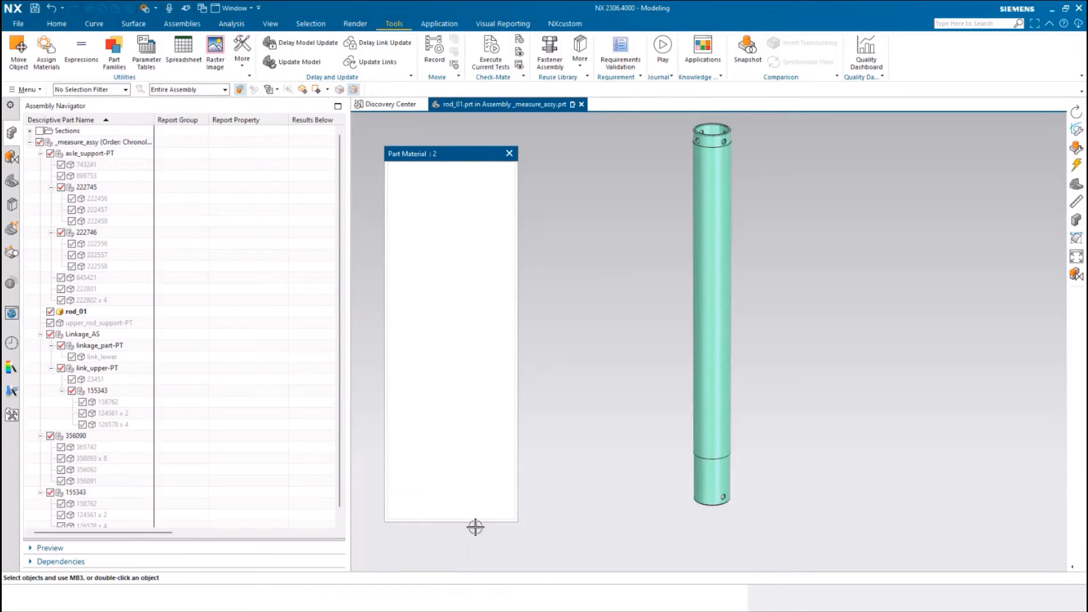
Step: Close the Part Material legend and show all hidden objects of the assembly
left_click(509, 153)
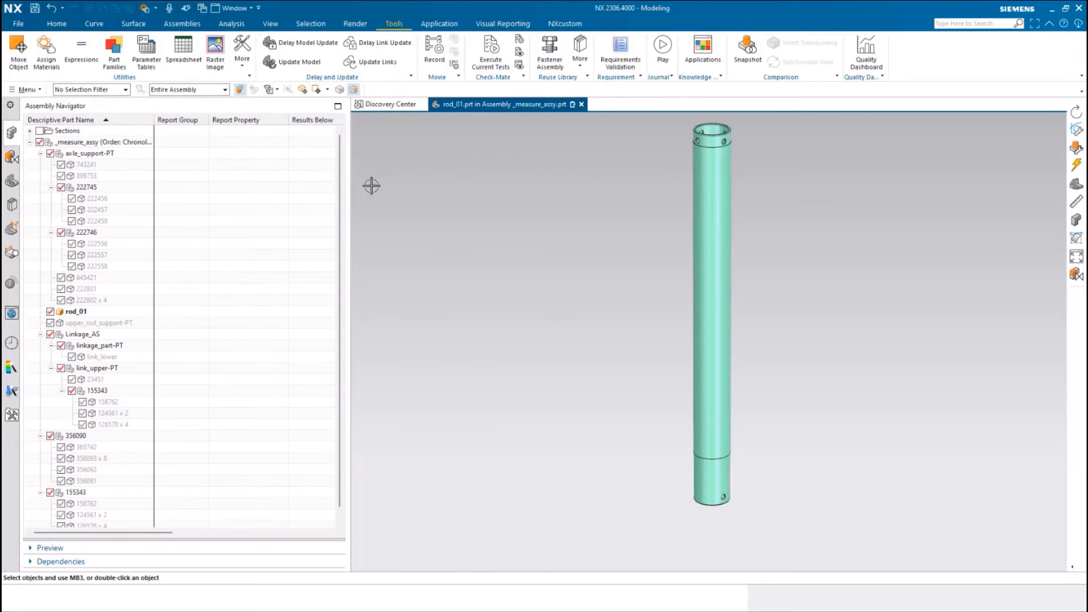
left_click(270, 23)
left_click(353, 62)
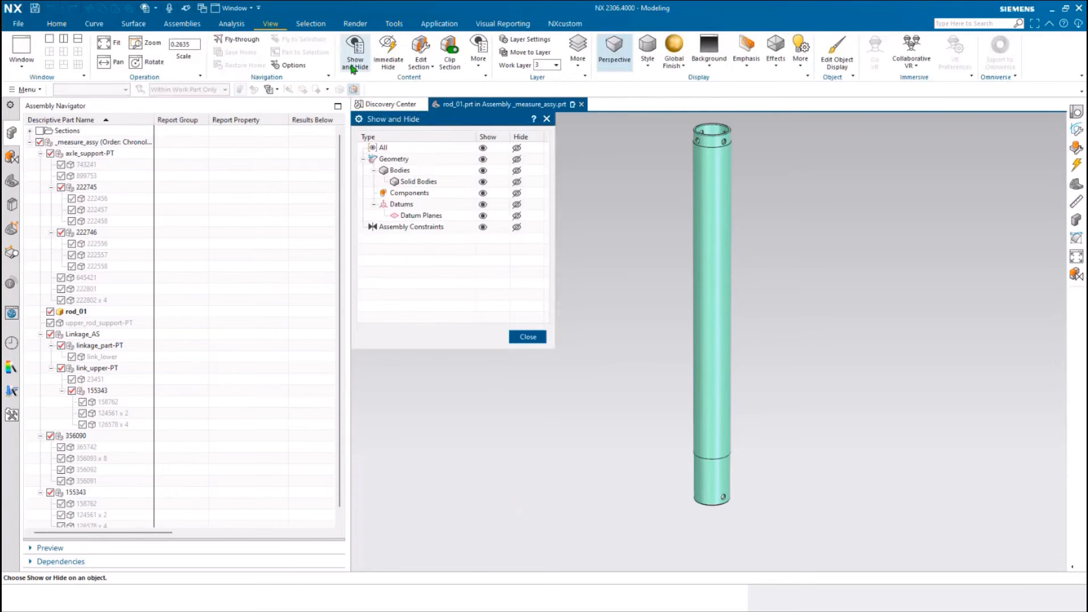
left_click(482, 148)
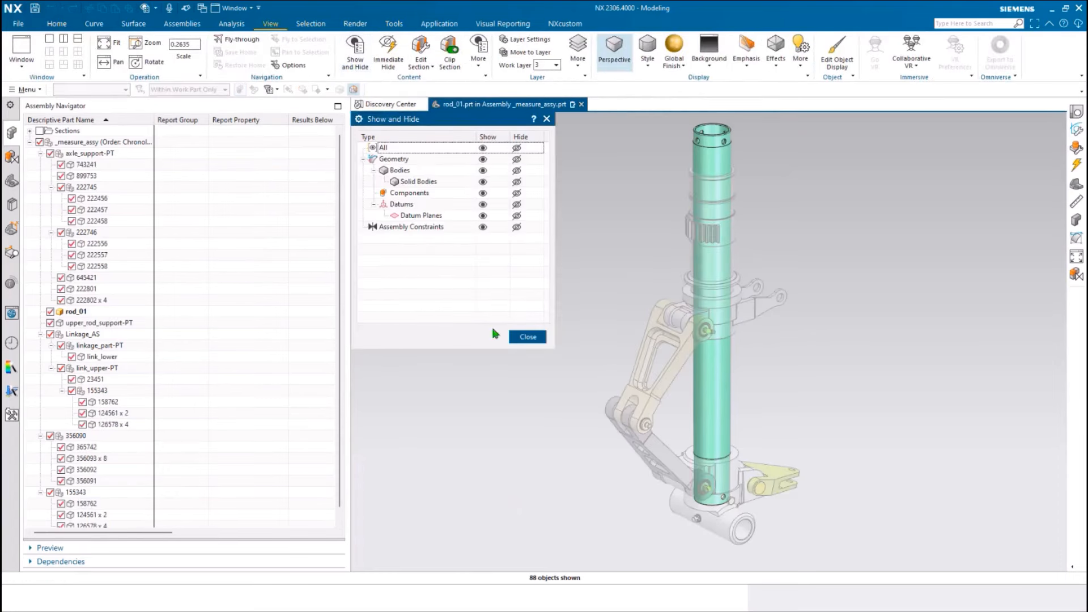
left_click(527, 337)
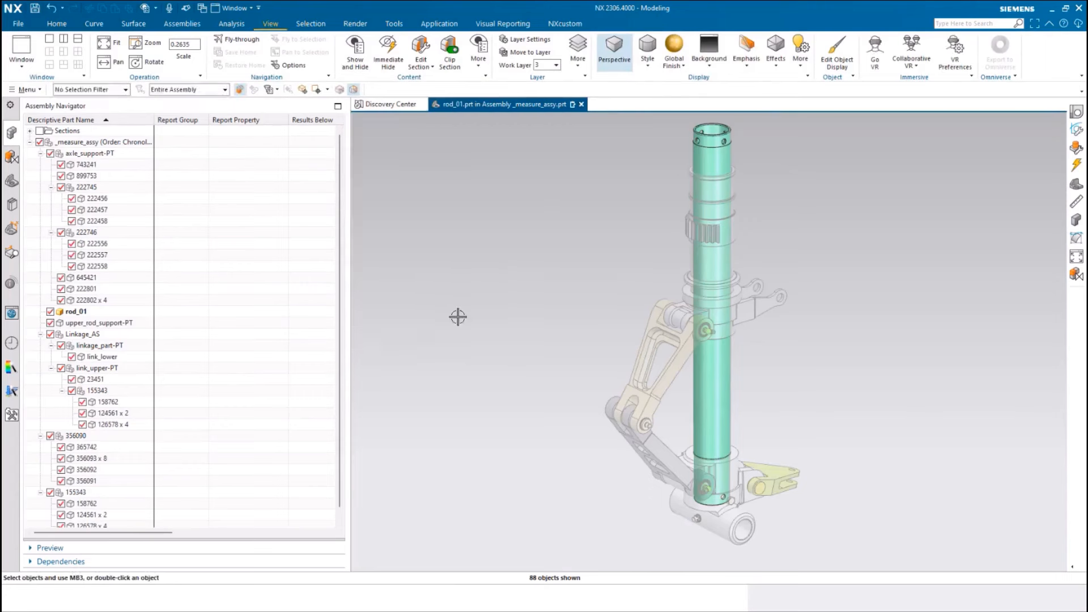
Step: Make _measure_assy the work part and update its mass properties, with the assembly tree's mass columns in view
double_click(100, 144)
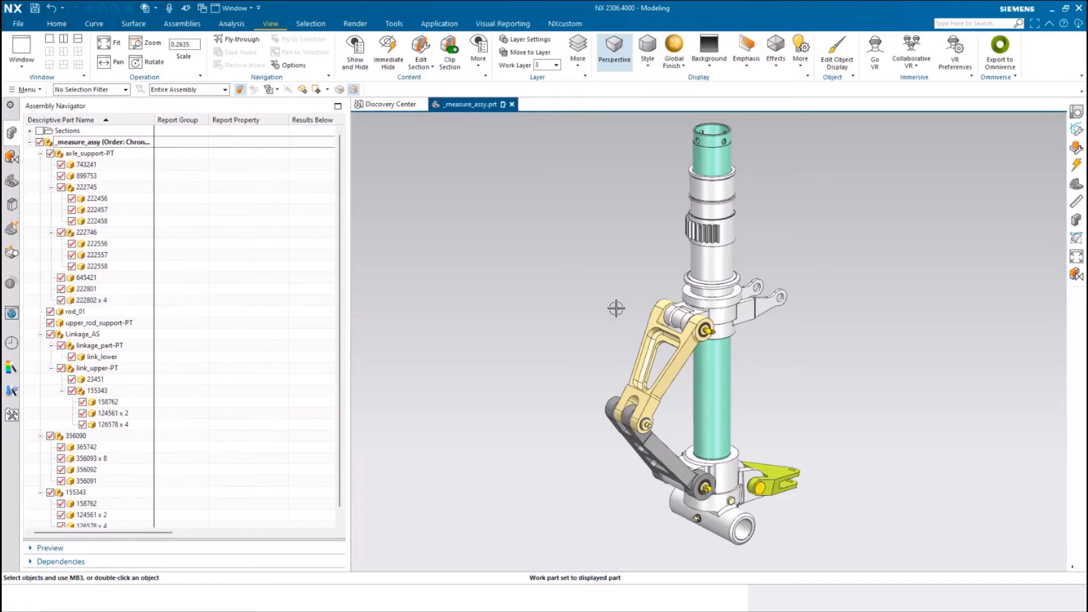
left_click(57, 27)
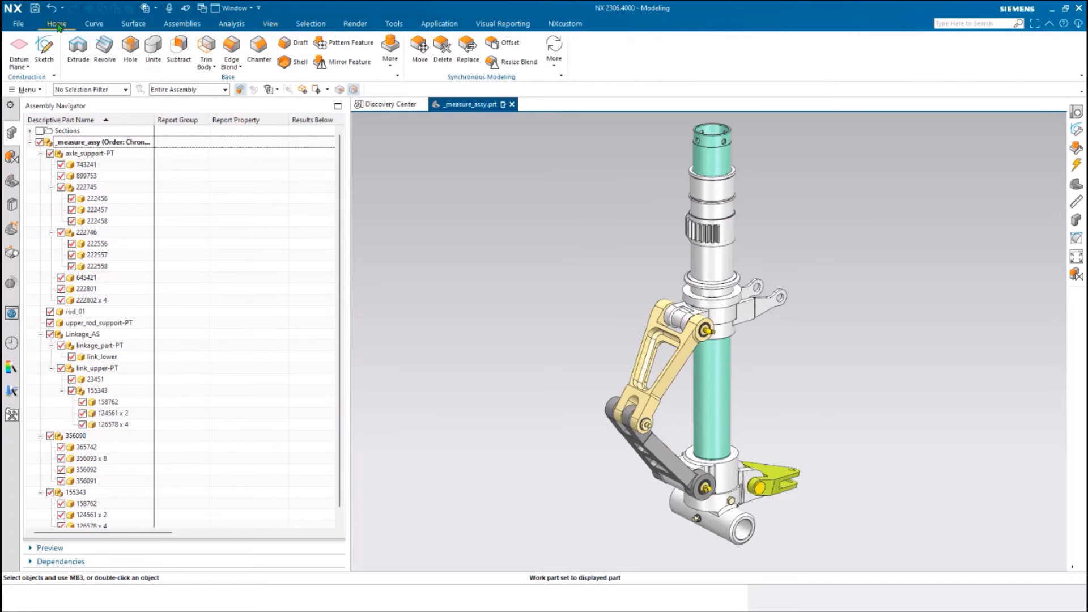
left_click(233, 24)
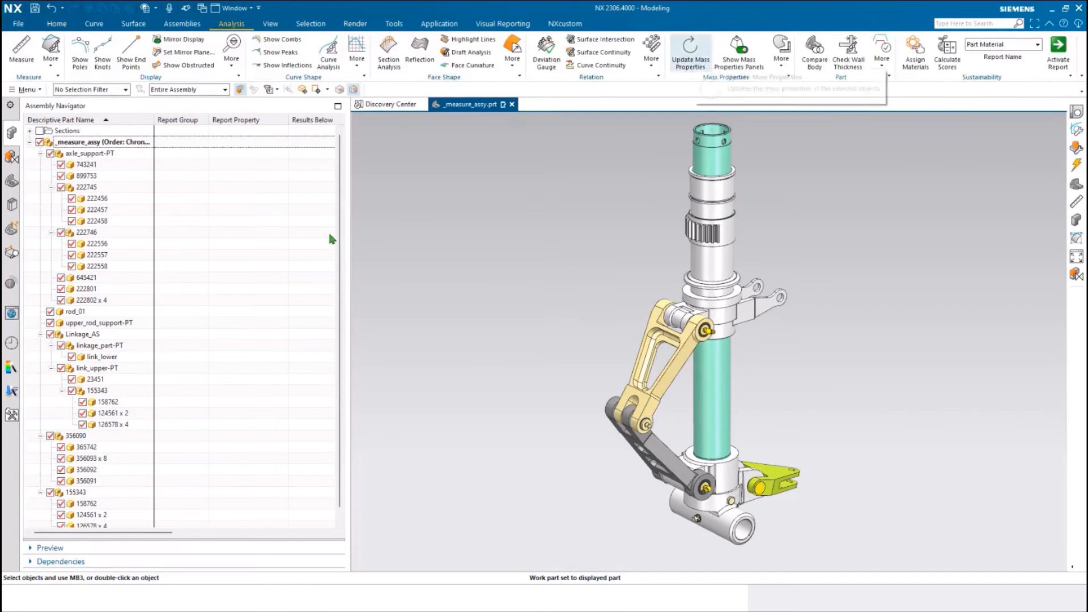
left_click_drag(125, 532, 277, 539)
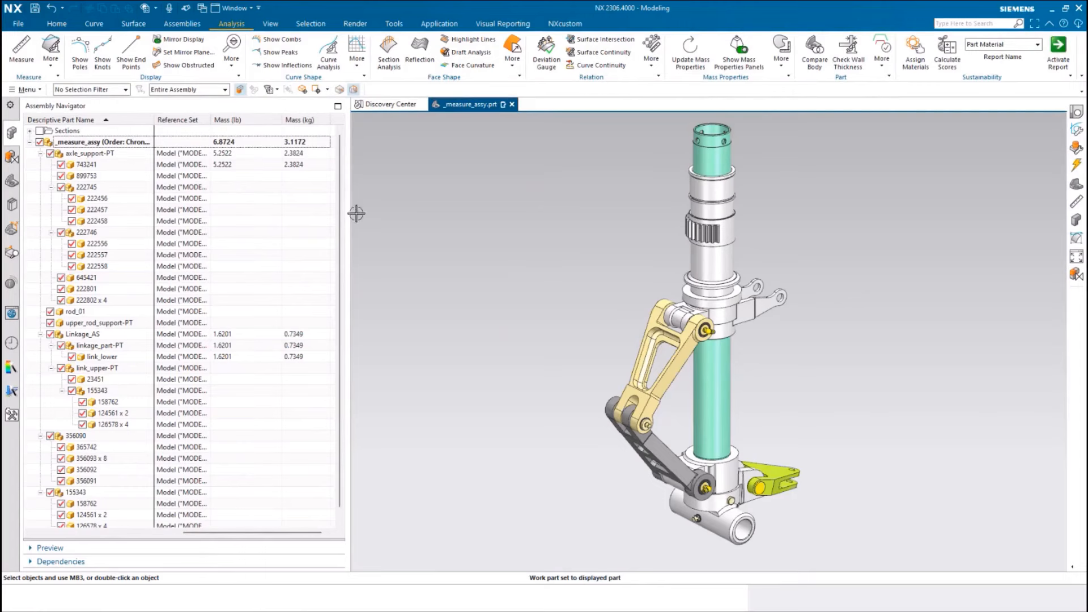
left_click(688, 57)
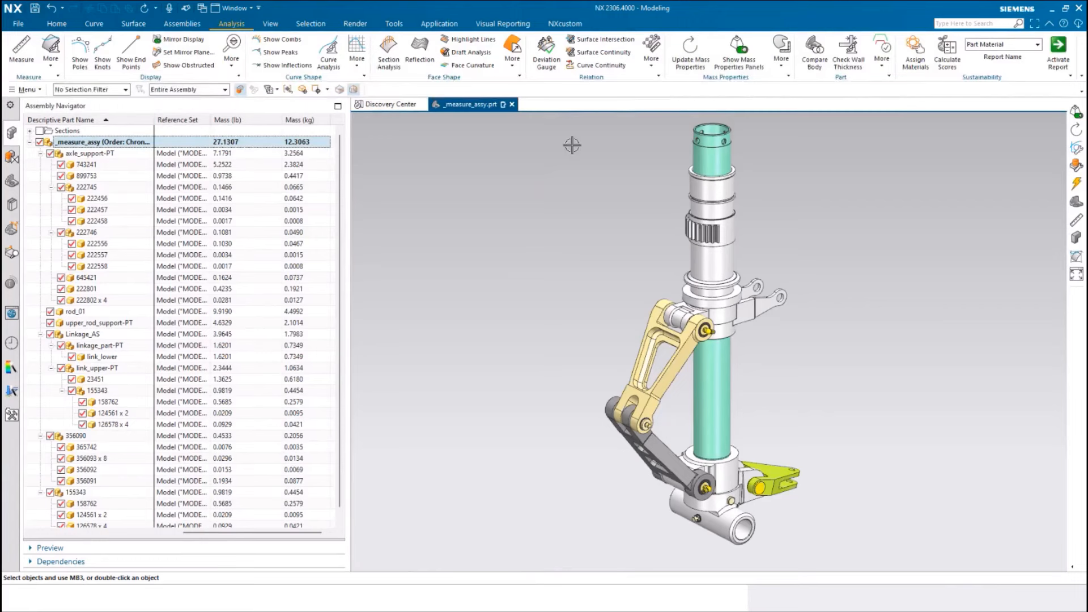
Step: Show the mass properties details for the top-level _measure_assy and enlarge their display area
left_click(218, 233)
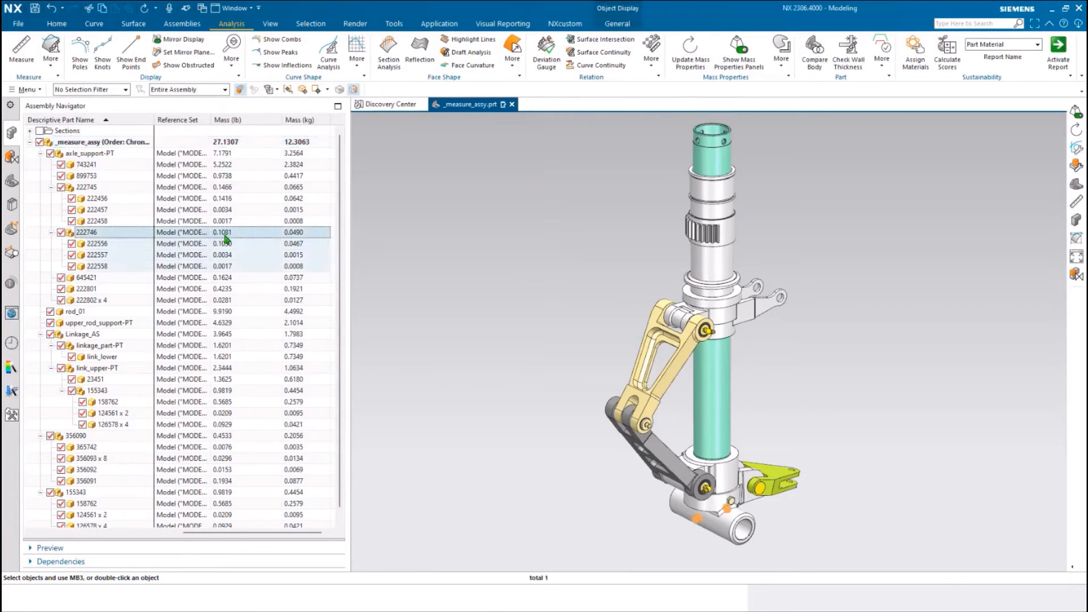
left_click(232, 147)
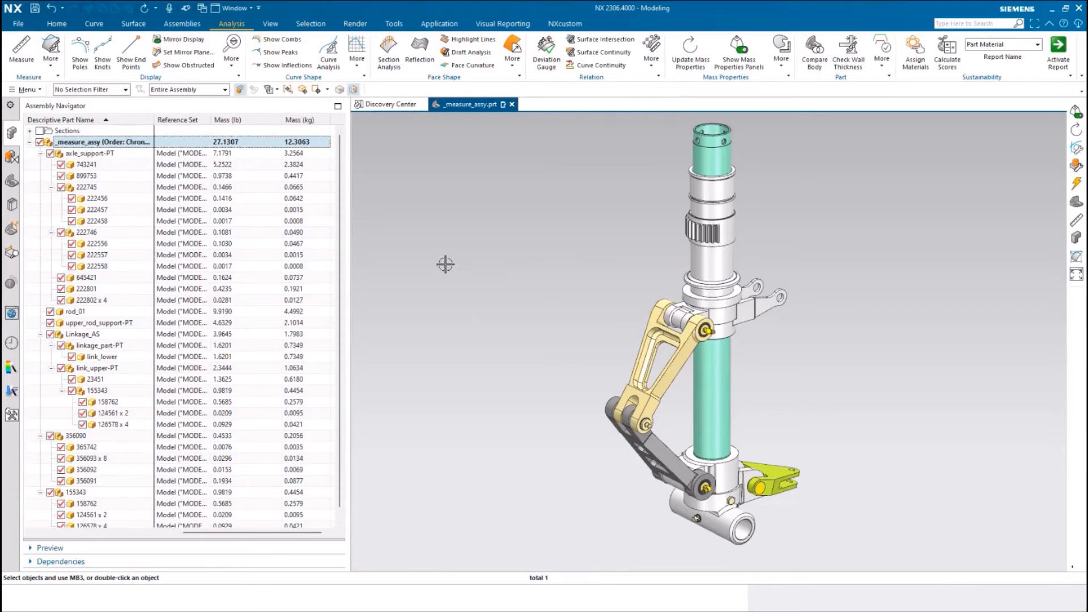
left_click(737, 62)
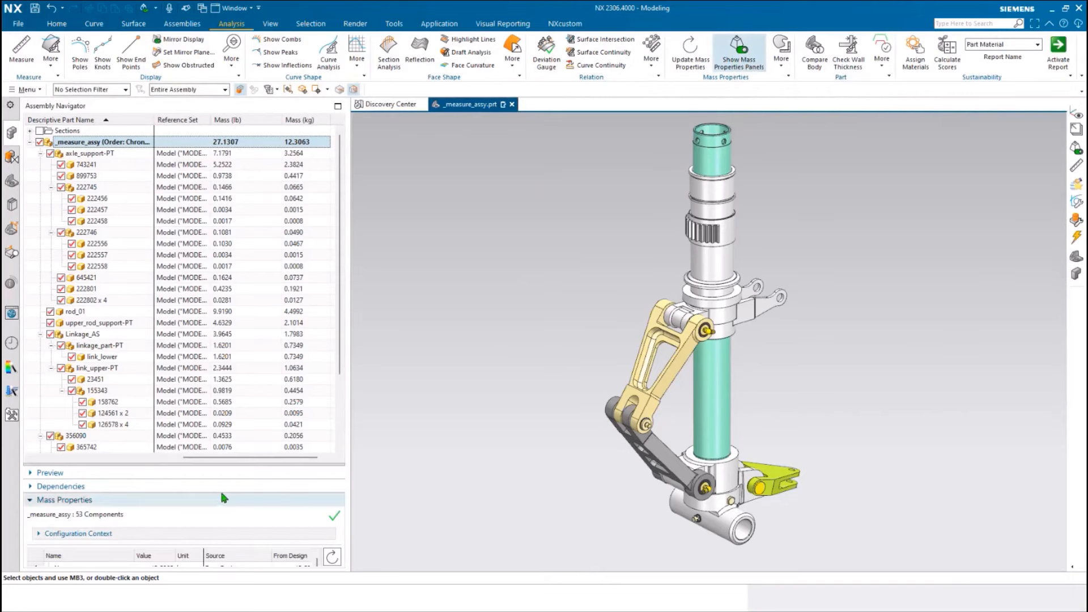
left_click_drag(237, 464, 237, 337)
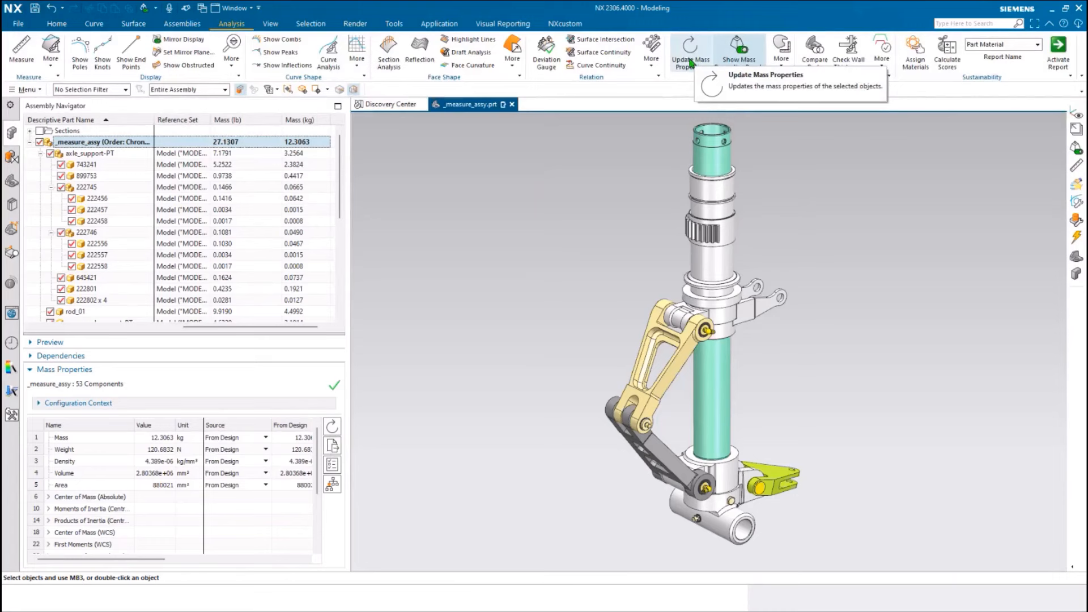
Step: Examine the mass properties of link component 23451 and the subassemblies 222745 and 222746
left_click(669, 372)
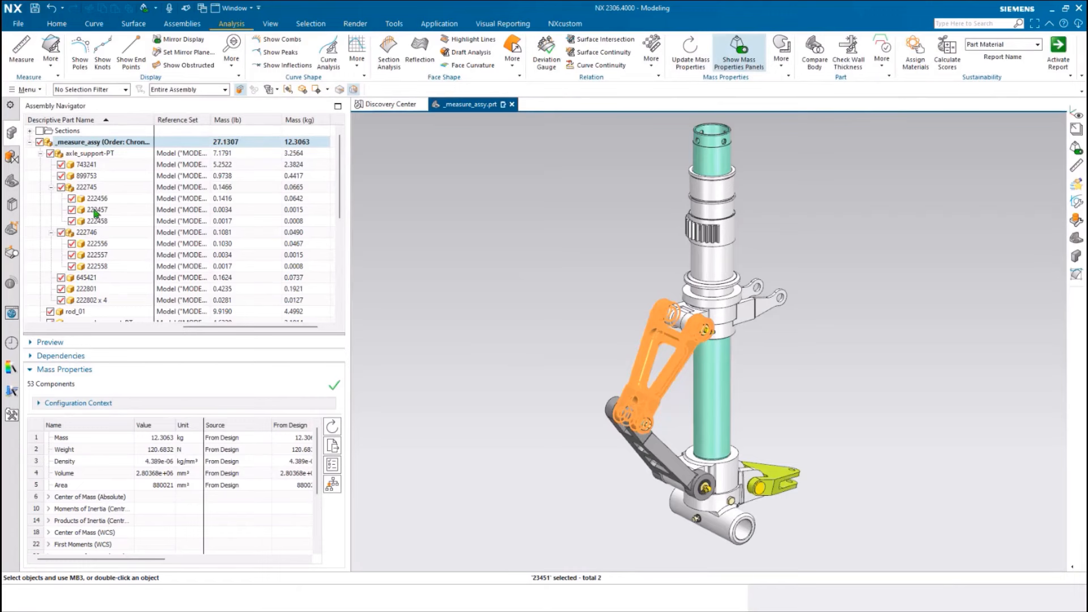
left_click(104, 189)
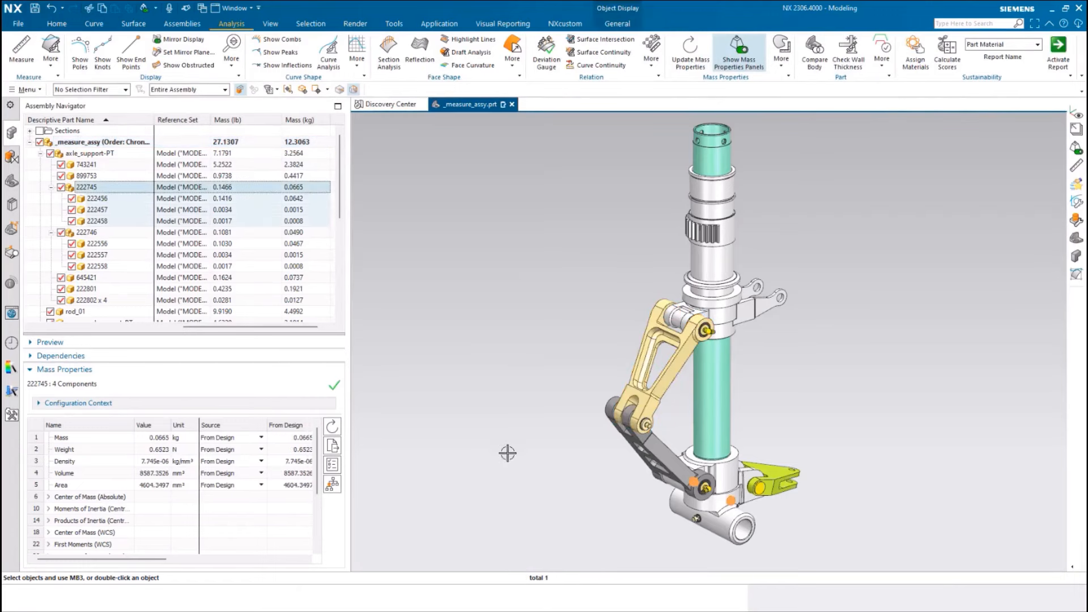
left_click(667, 355)
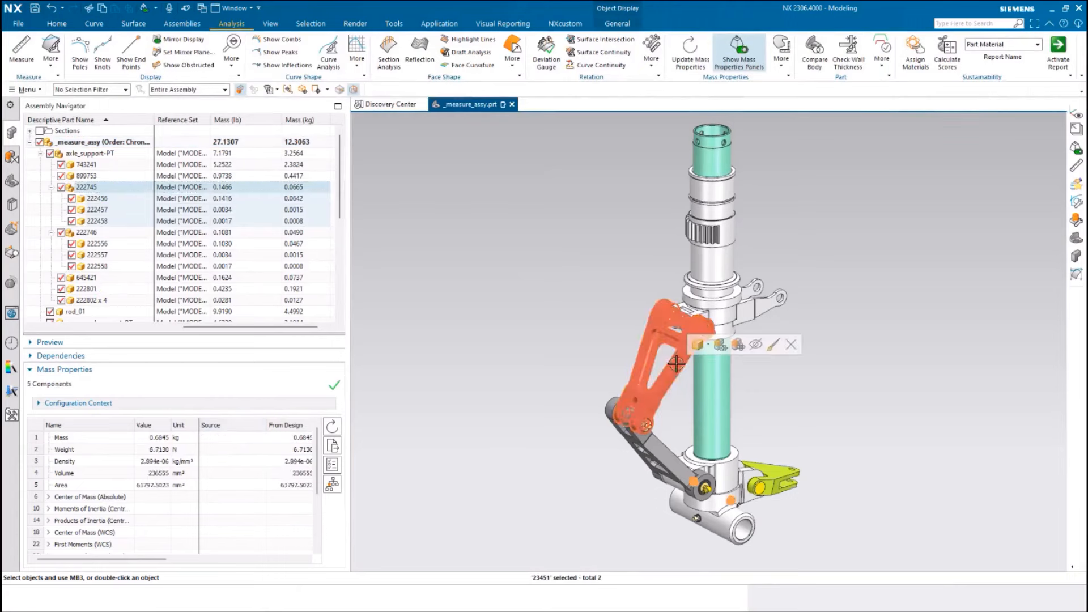
left_click(90, 233)
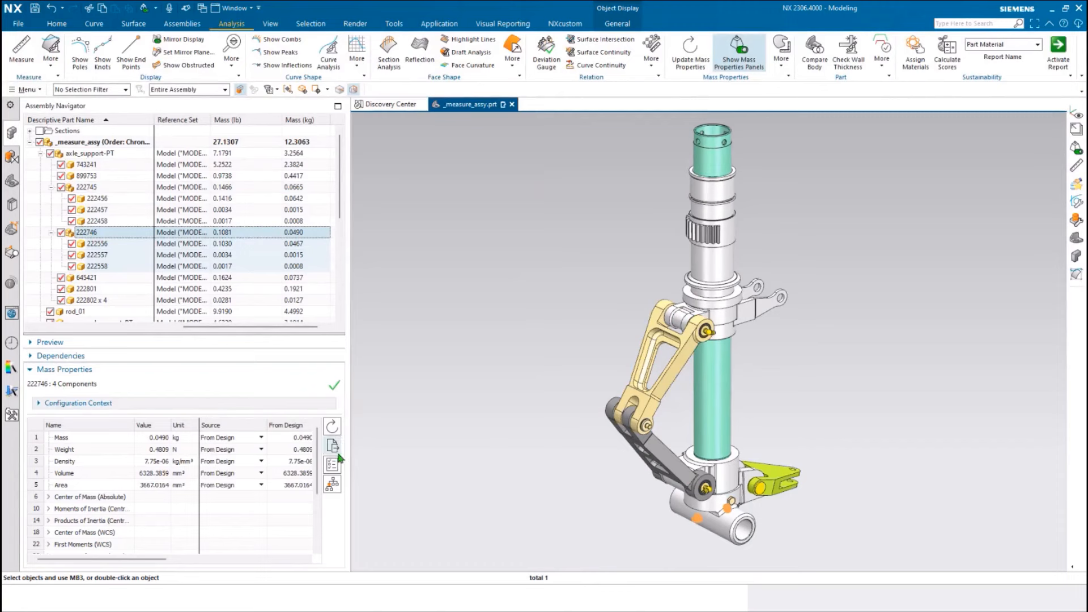
scroll(458, 509, "up", 3)
middle_click_drag(458, 509, 472, 508)
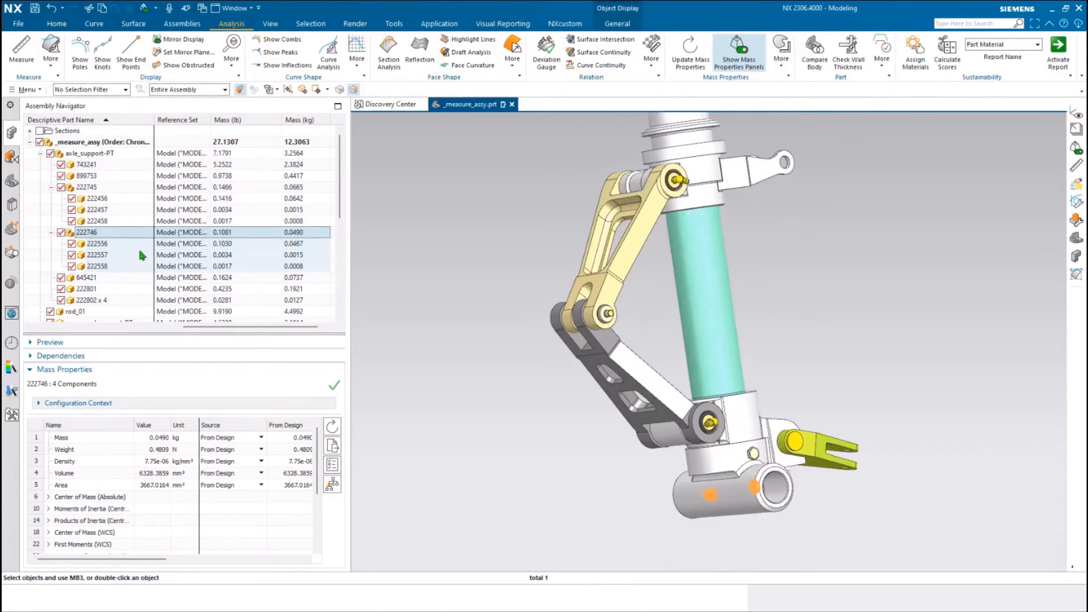
Step: Examine the mass properties of rod_01, including its Center of Mass (WCS) coordinates
left_click(79, 312)
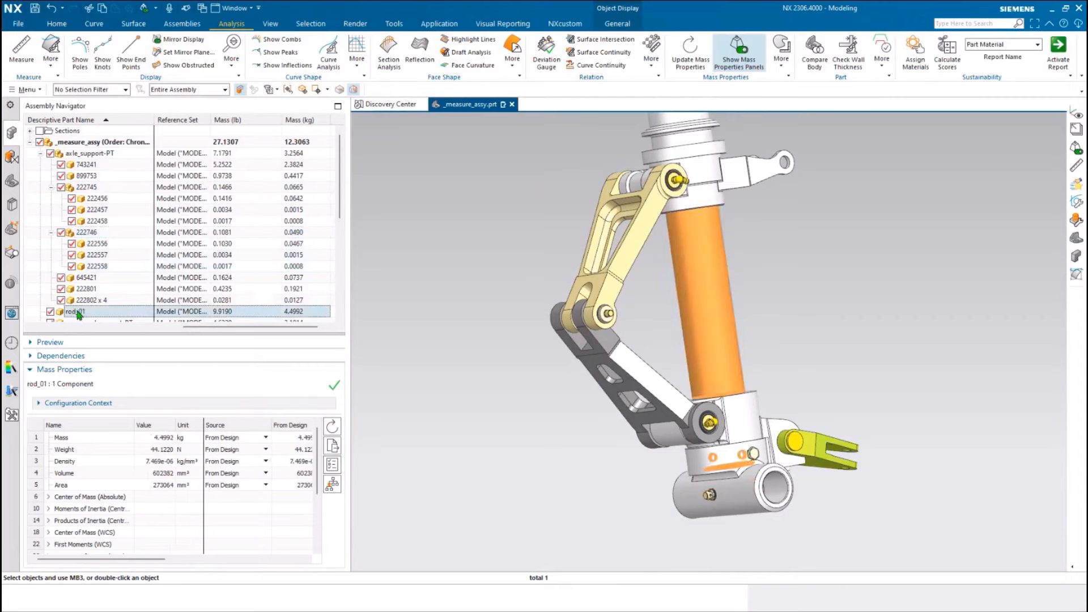
middle_click_drag(437, 495, 731, 261)
middle_click_drag(806, 283, 873, 372)
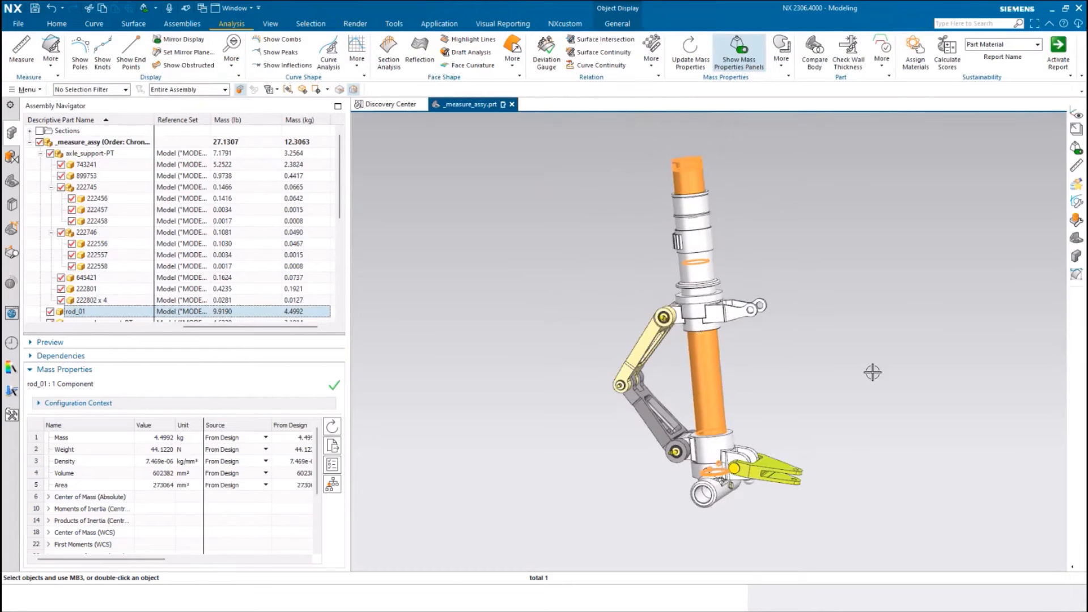
middle_click_drag(697, 441, 687, 447)
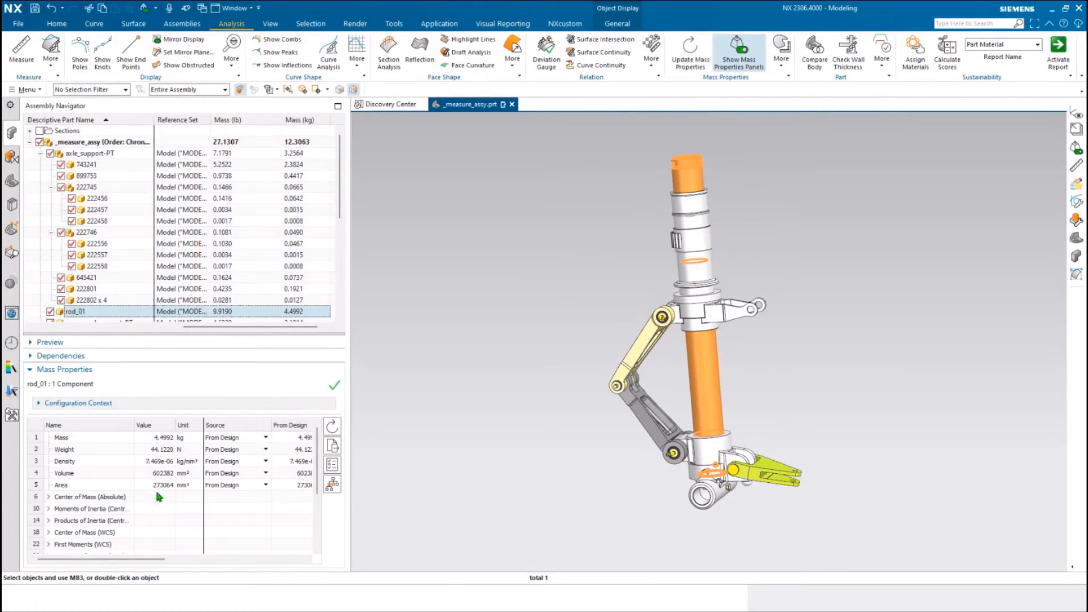
left_click(48, 532)
scroll(316, 486, "down", 2)
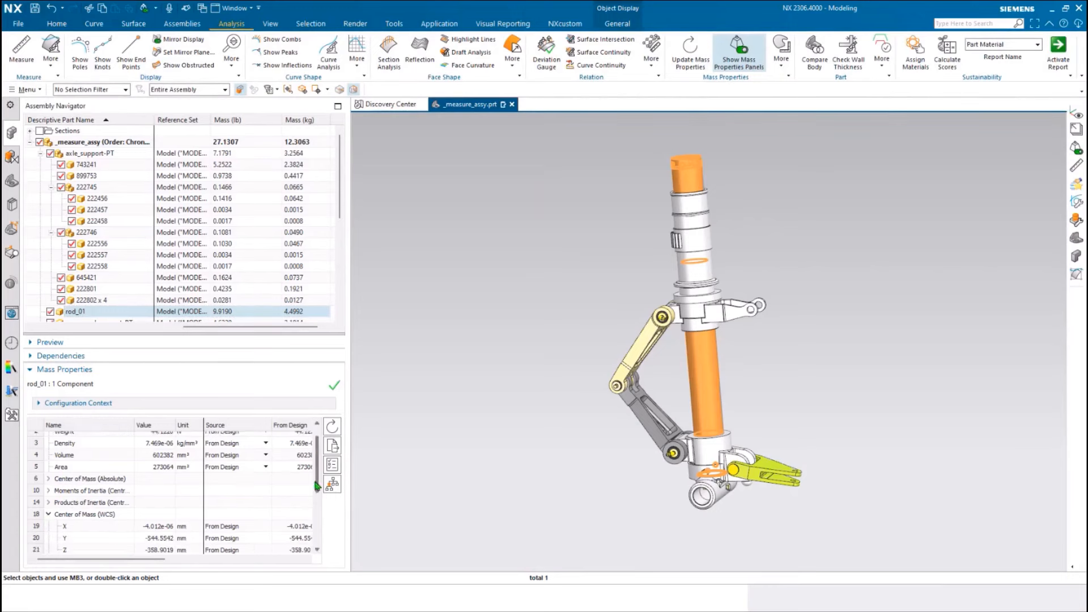
scroll(316, 486, "down", 2)
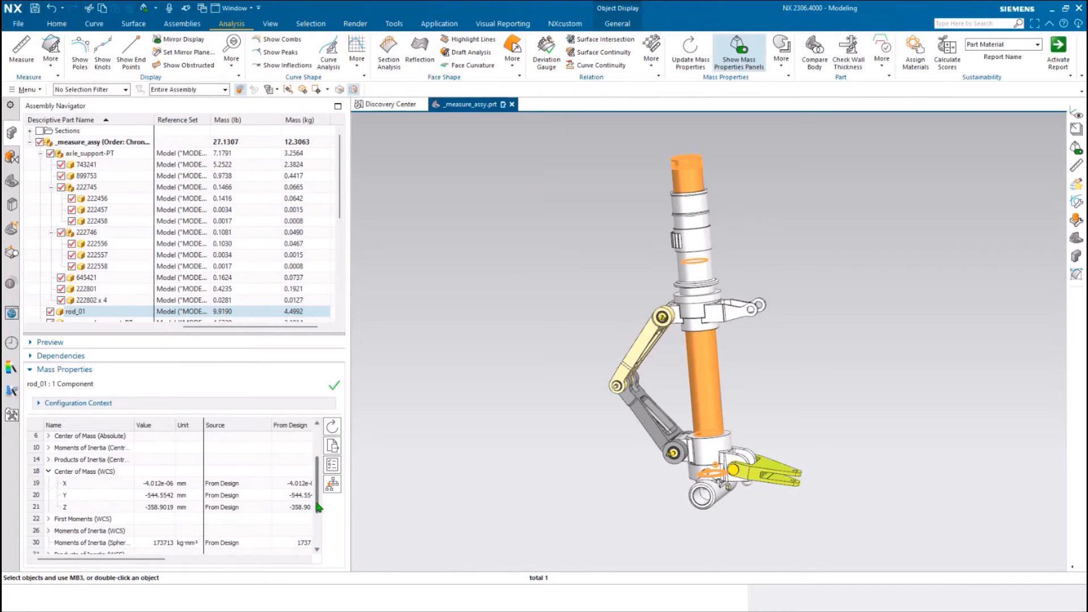
scroll(319, 498, "up", 4)
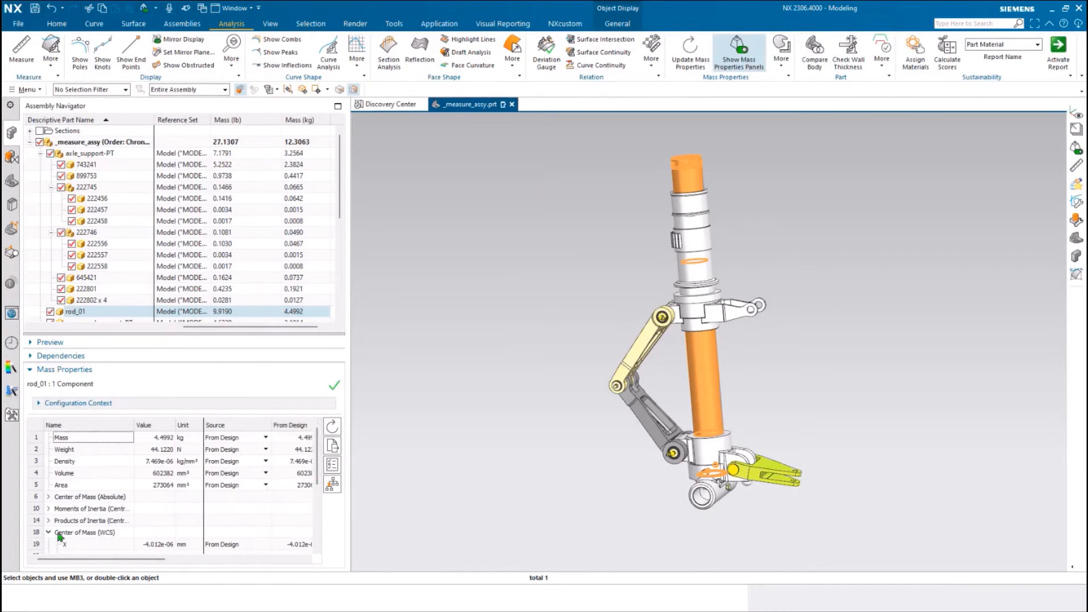
left_click(49, 533)
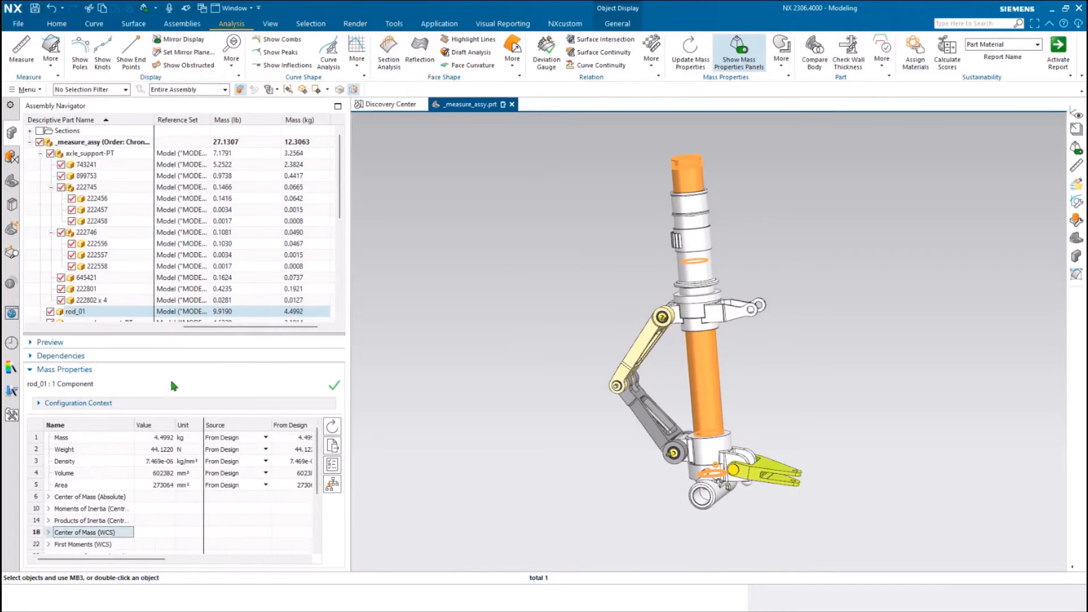
Step: Turn on the center of mass symbols for Displayed Part and Selected Components in the mass properties options
left_click(333, 468)
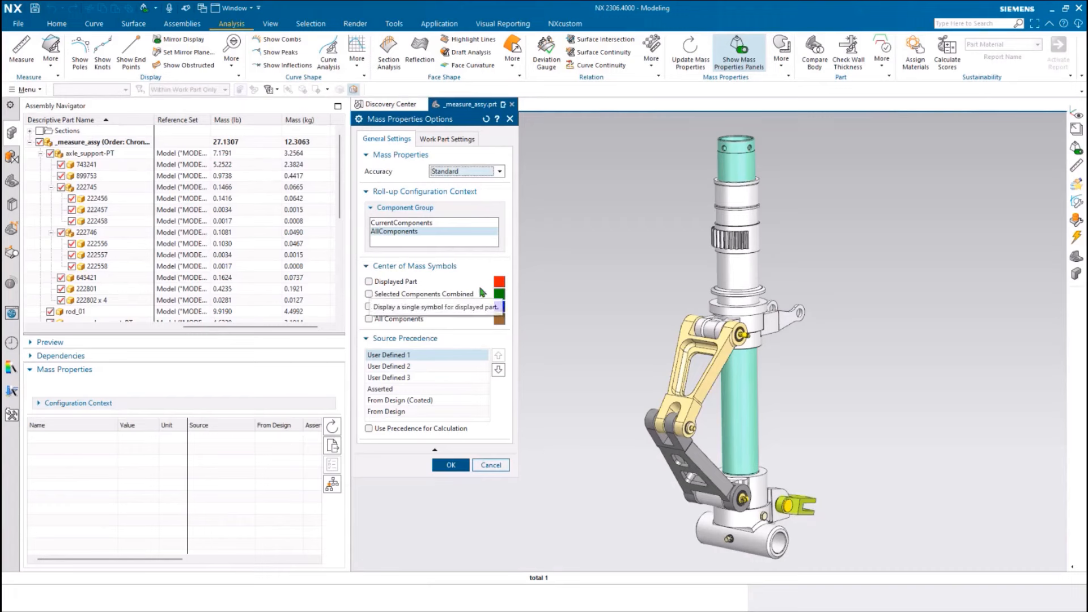
left_click(369, 282)
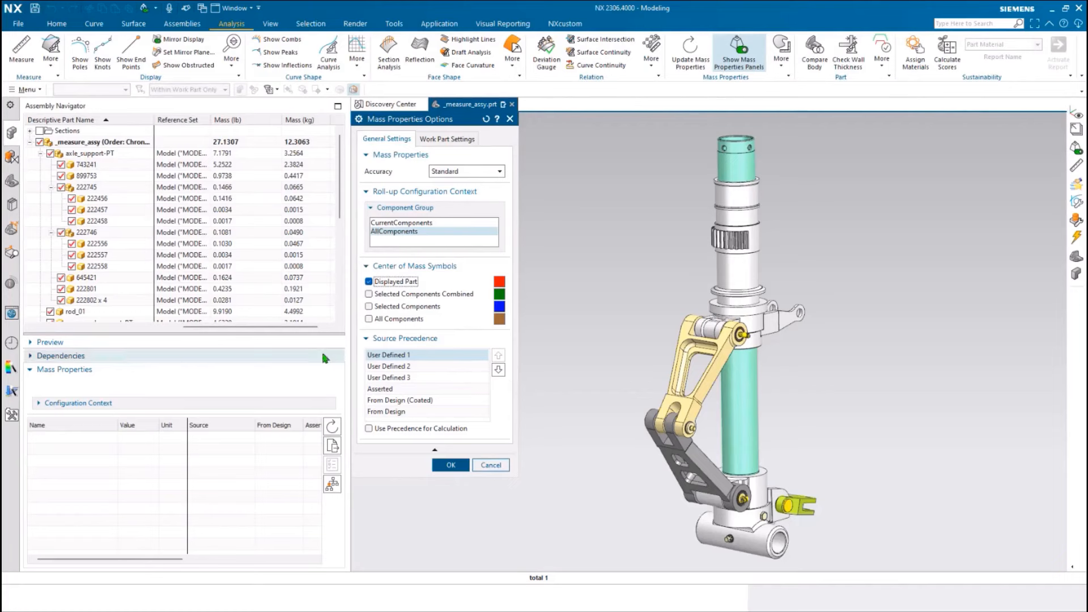
left_click(369, 307)
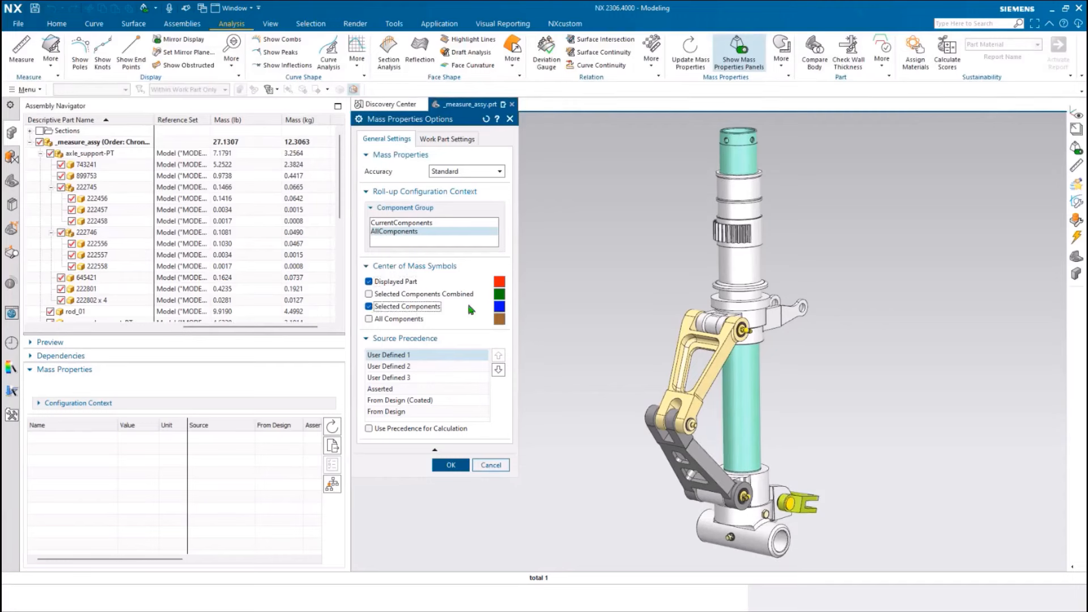
left_click(454, 466)
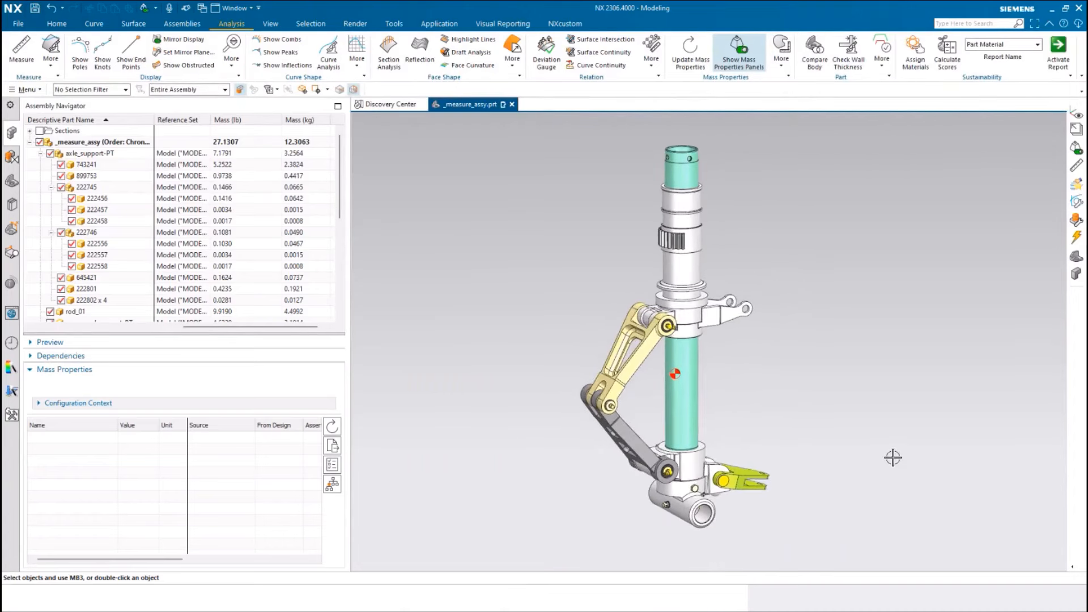
Step: Inspect the individual center of mass symbols of upper_rod_support-PT and 899753 from several angles, and clear the selection
left_click(719, 319)
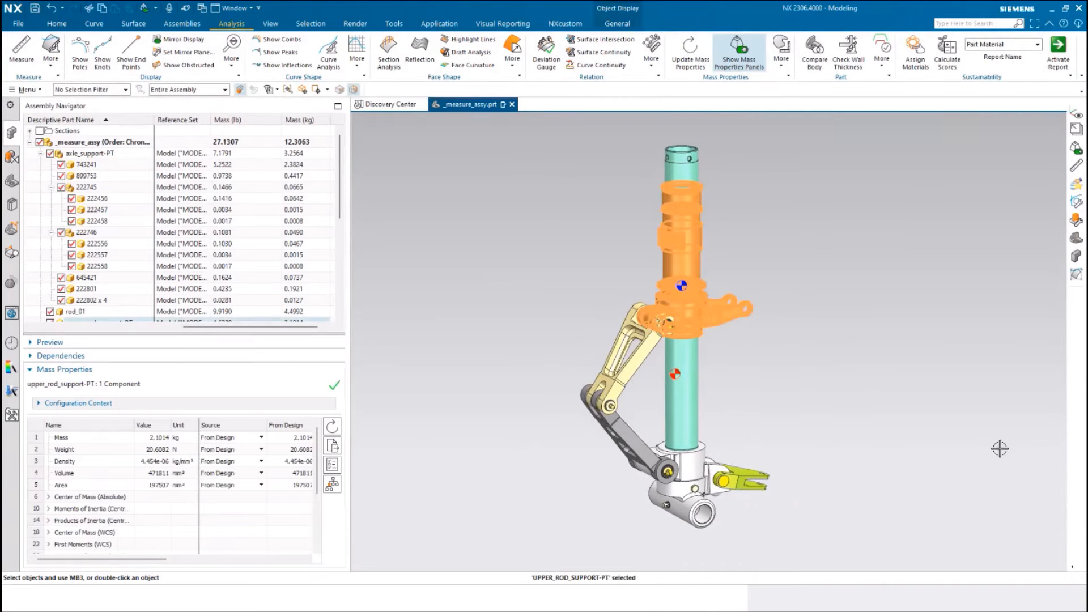
middle_click_drag(1000, 448, 833, 452)
left_click(777, 451)
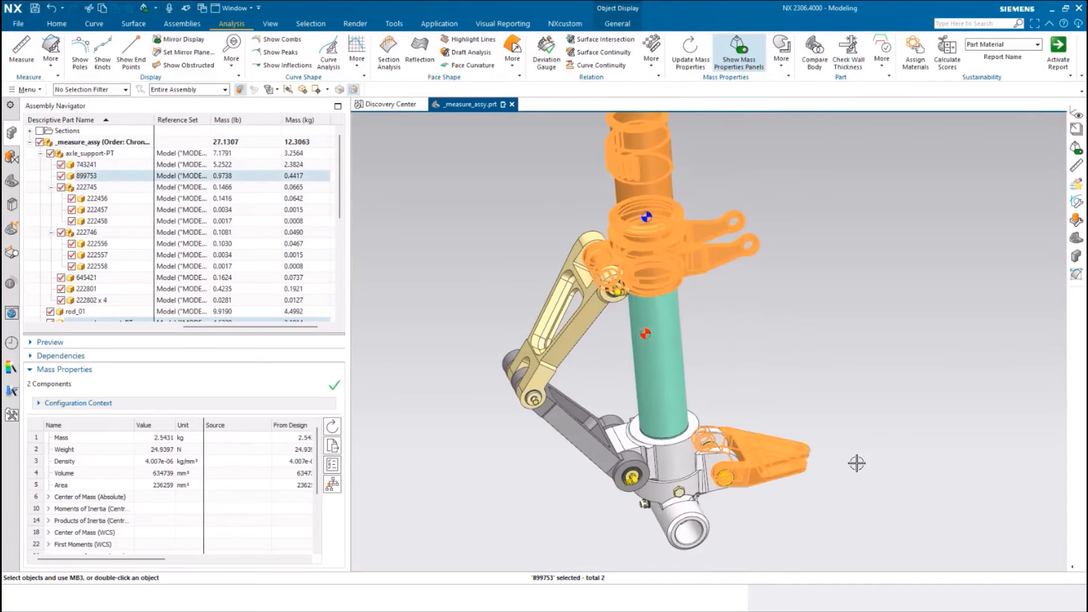
middle_click_drag(1018, 451, 566, 503)
middle_click_drag(289, 490, 501, 384)
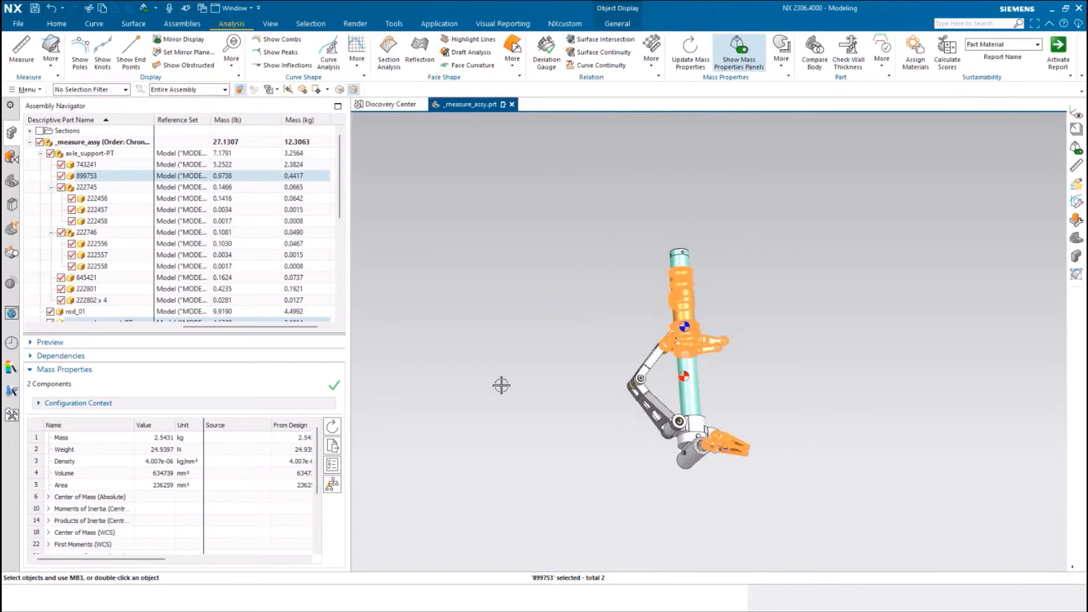
key("Escape")
middle_click_drag(735, 510, 714, 423)
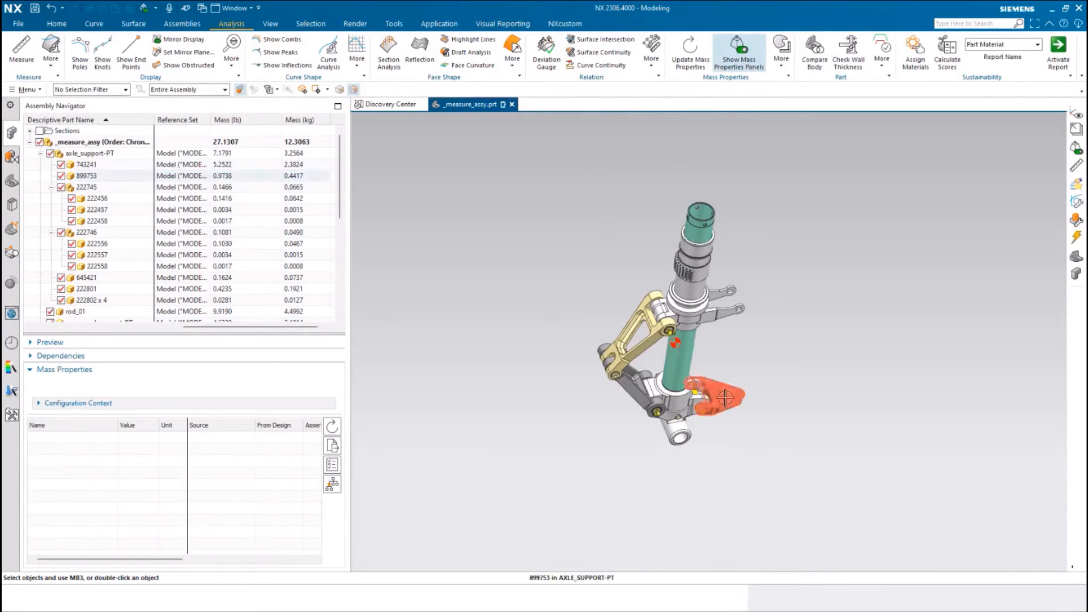
Step: Inspect the center of mass symbol of component 899753 alone, up close
left_click(733, 406)
middle_click_drag(845, 485, 875, 497)
scroll(875, 497, "up", 2)
scroll(875, 498, "up", 2)
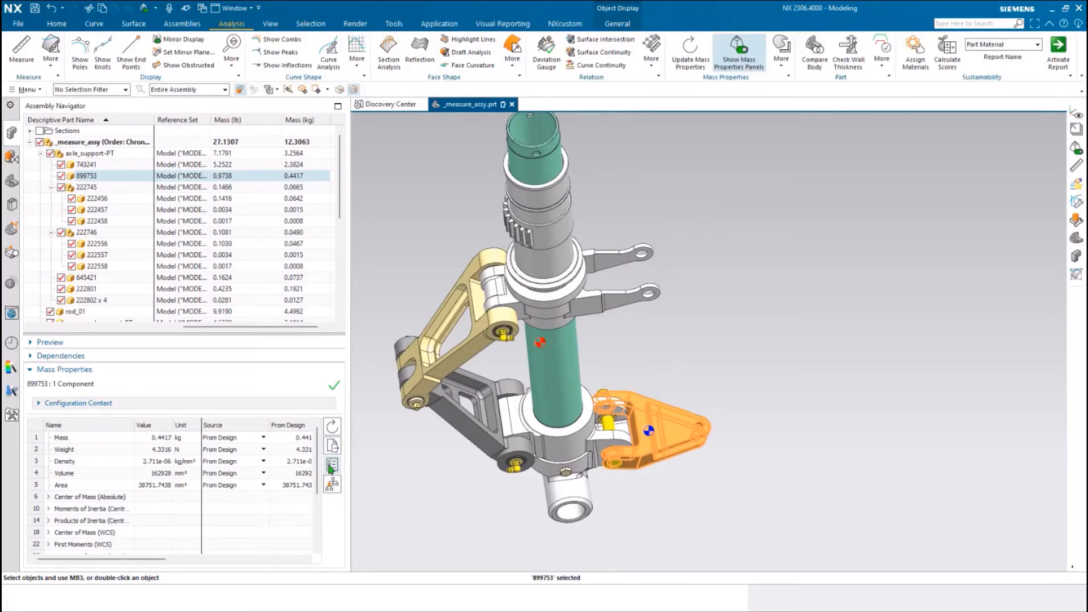
Step: Turn on the center of mass symbol for Selected Components Combined in the mass properties options
left_click(332, 484)
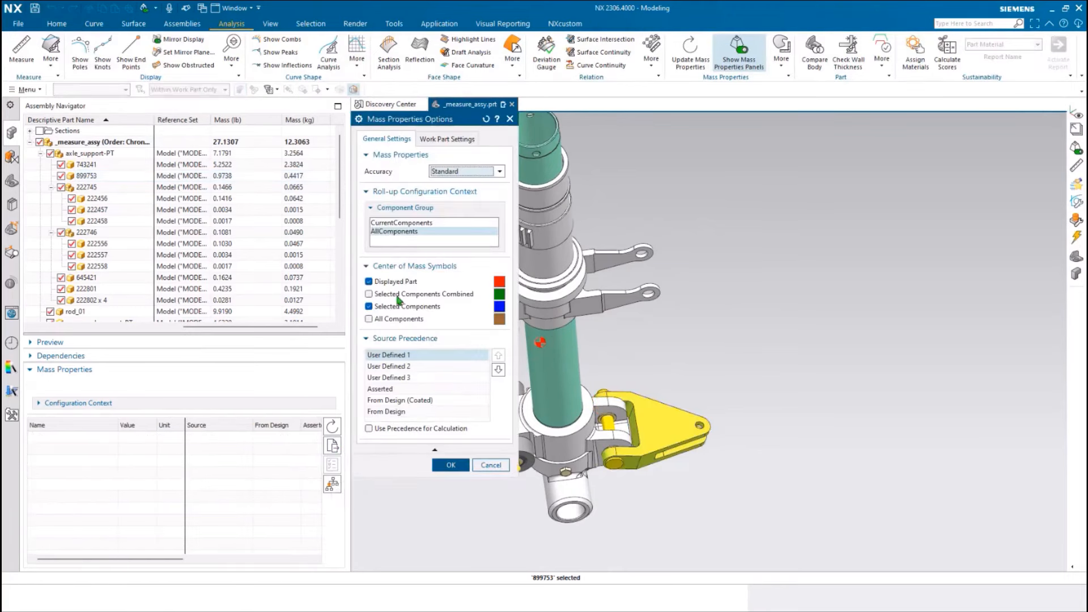
left_click(369, 294)
key("Home")
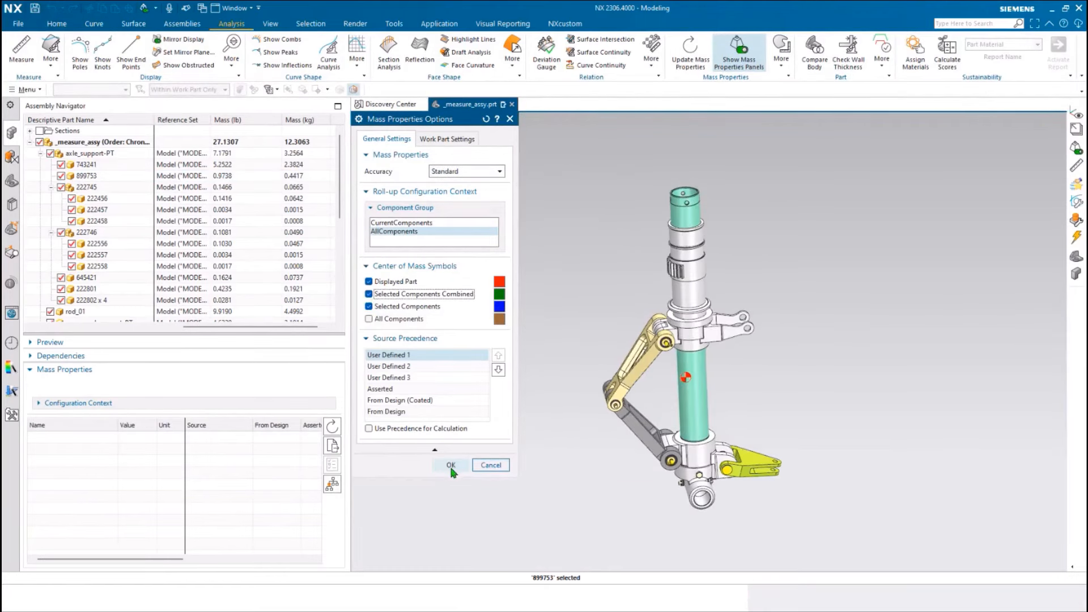
left_click(451, 466)
Step: Select components 23451 and link_lower and inspect their individual and combined center of mass symbols from several angles
scroll(512, 525, "up", 3)
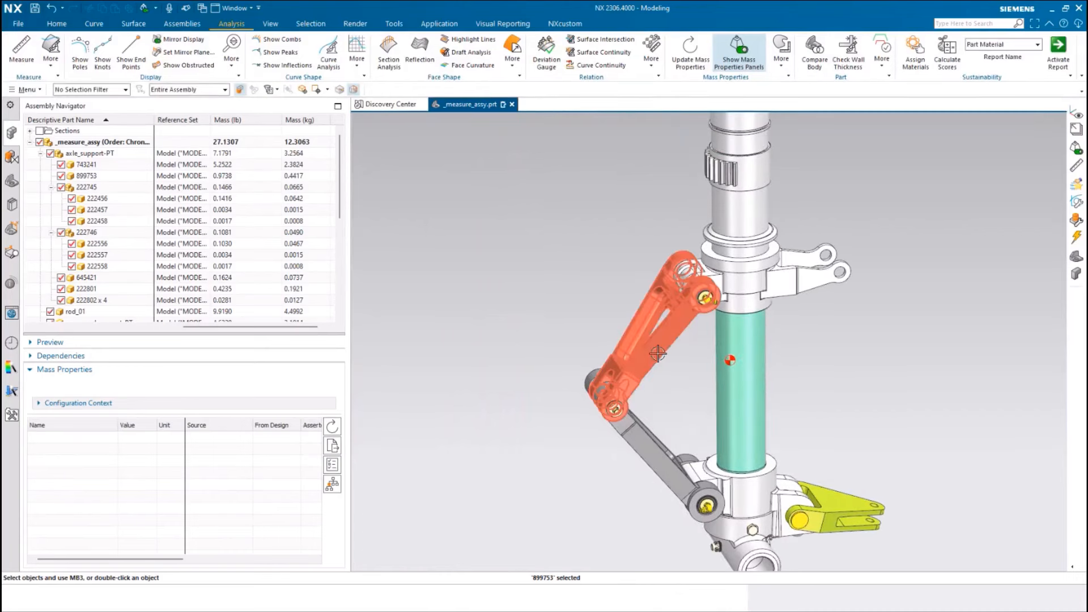
left_click(663, 356)
left_click(651, 455)
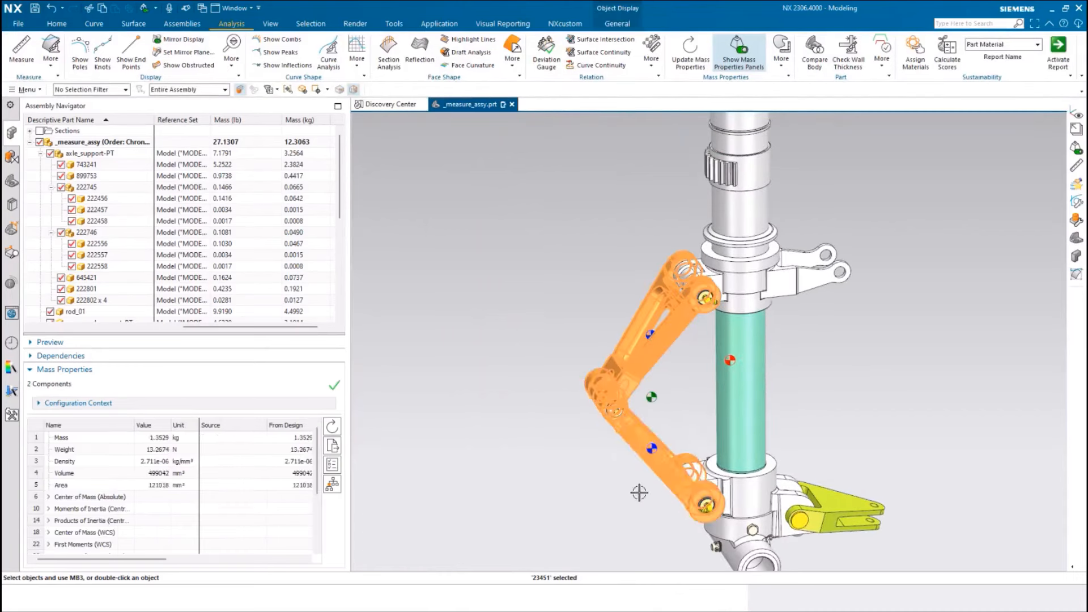
scroll(536, 531, "up", 3)
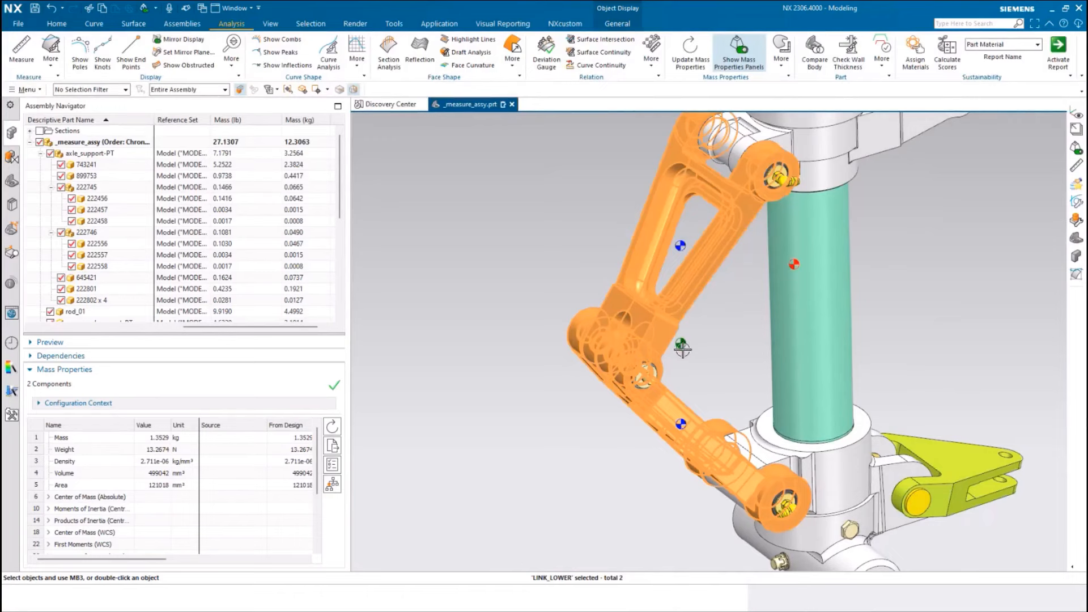
middle_click_drag(682, 349, 647, 369)
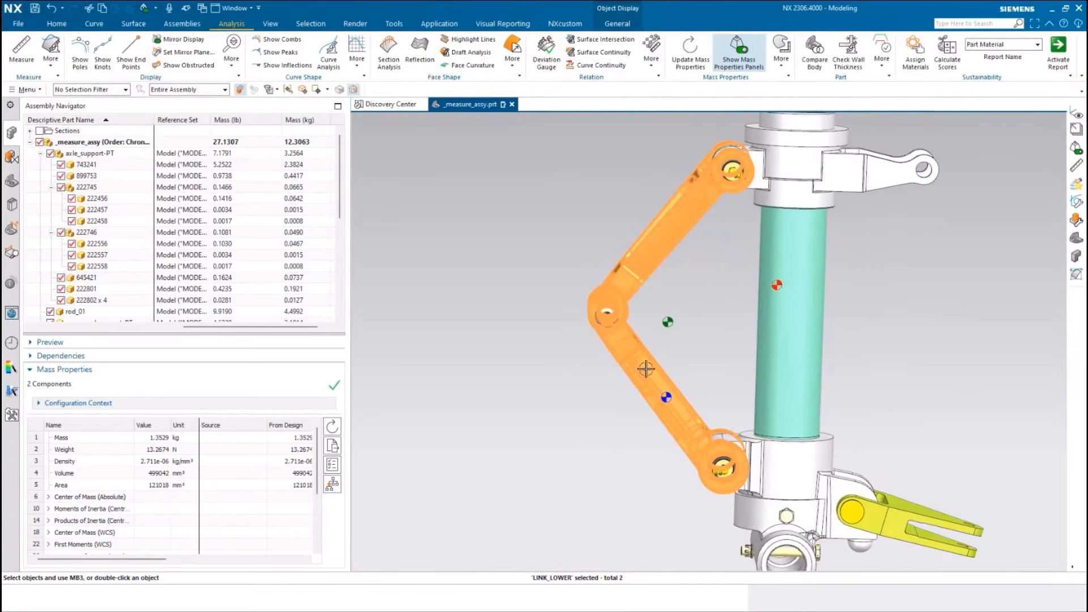
middle_click_drag(556, 508, 503, 499)
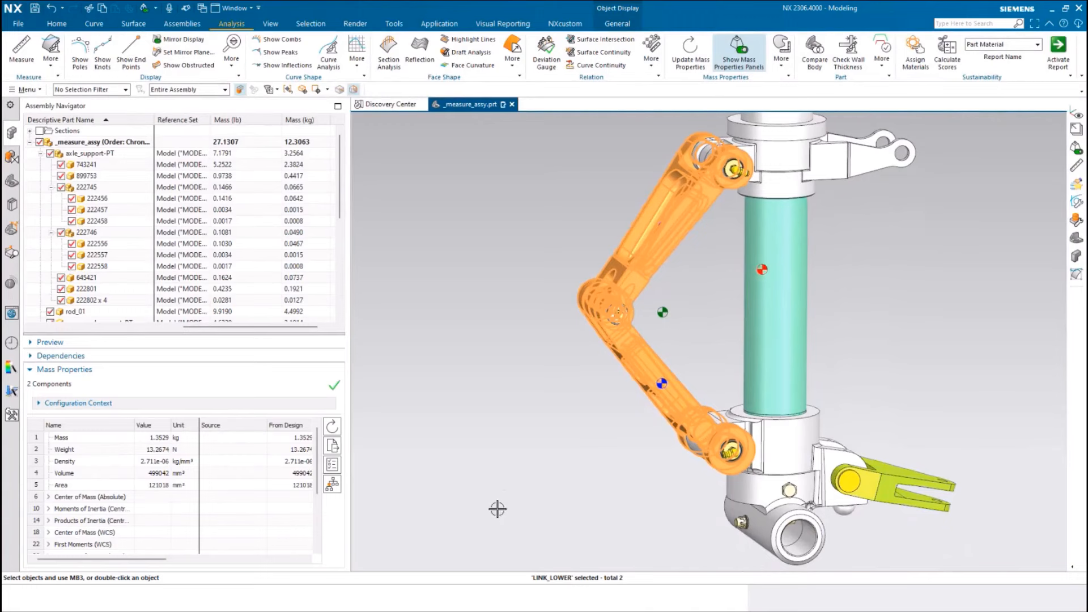
scroll(491, 515, "down", 2)
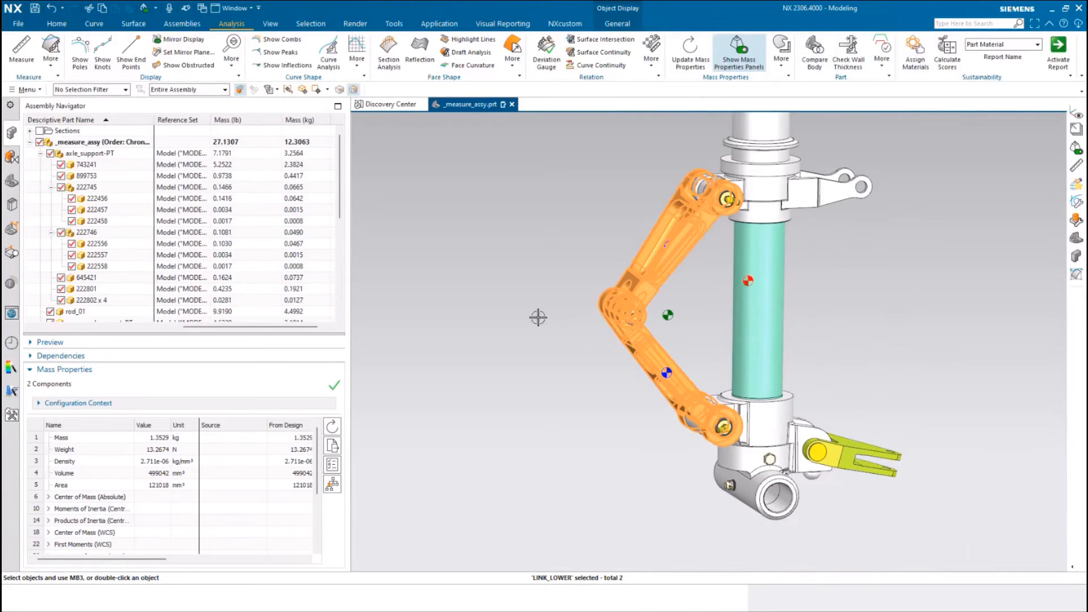
middle_click_drag(728, 116, 531, 188)
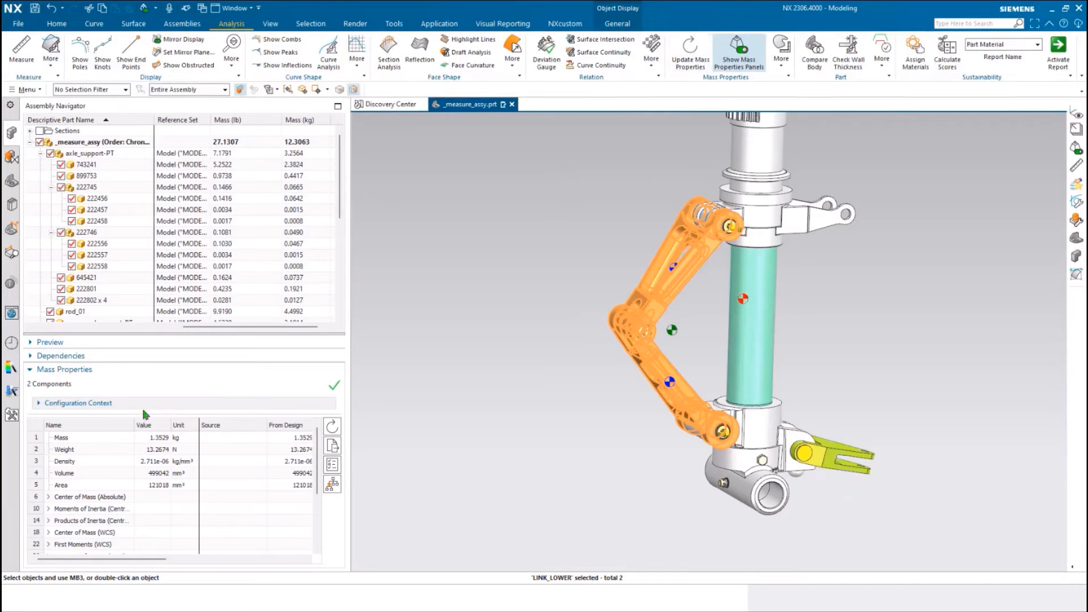
Step: Turn off the mass properties panels and start the Measure command
left_click(29, 370)
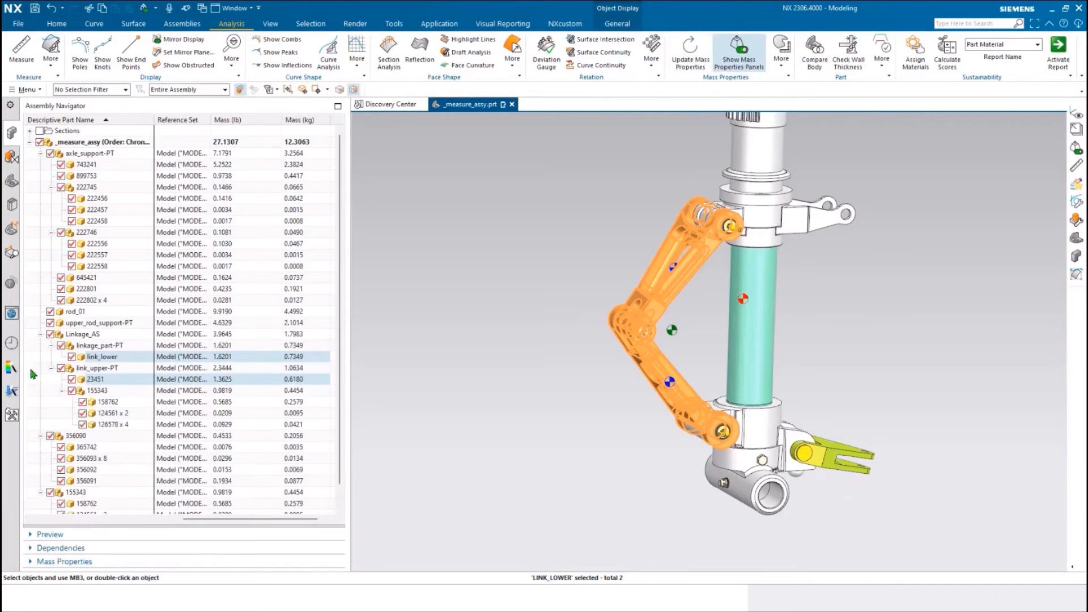
left_click(739, 51)
middle_click_drag(475, 390, 472, 382)
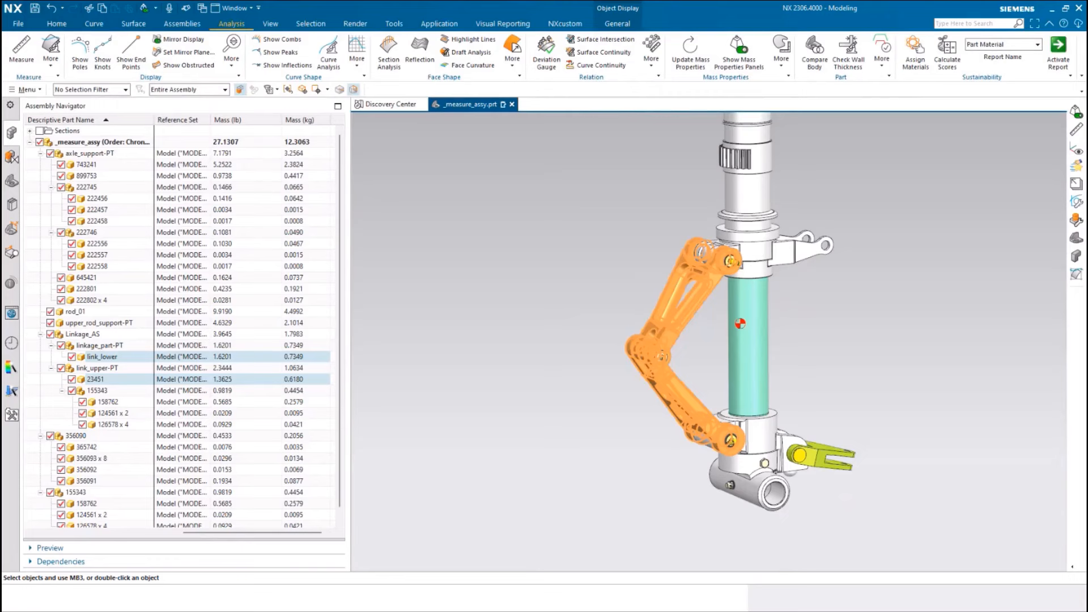
left_click(23, 50)
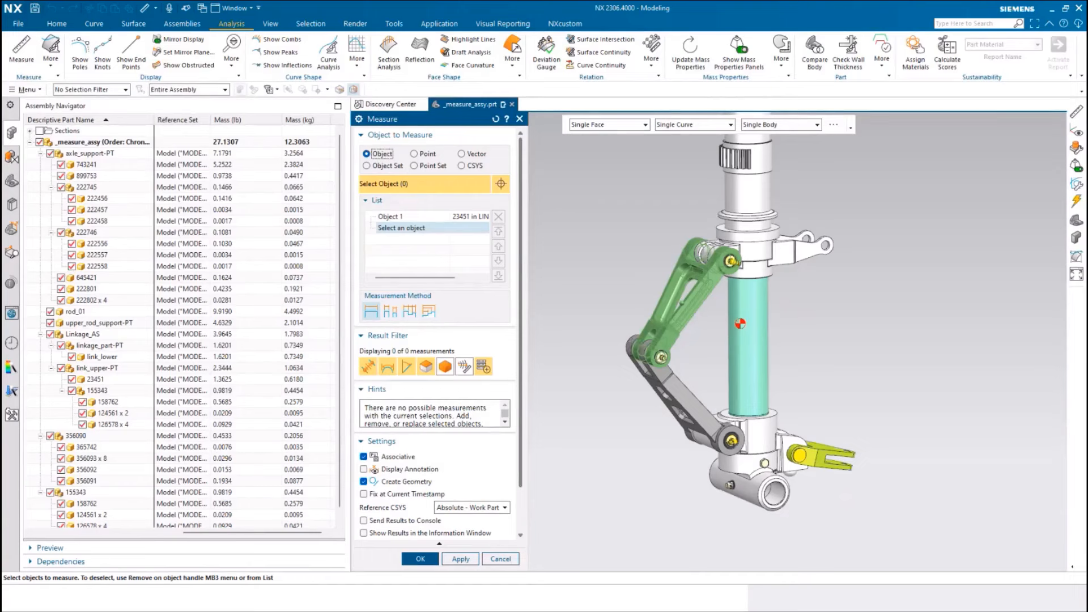
left_click(234, 495)
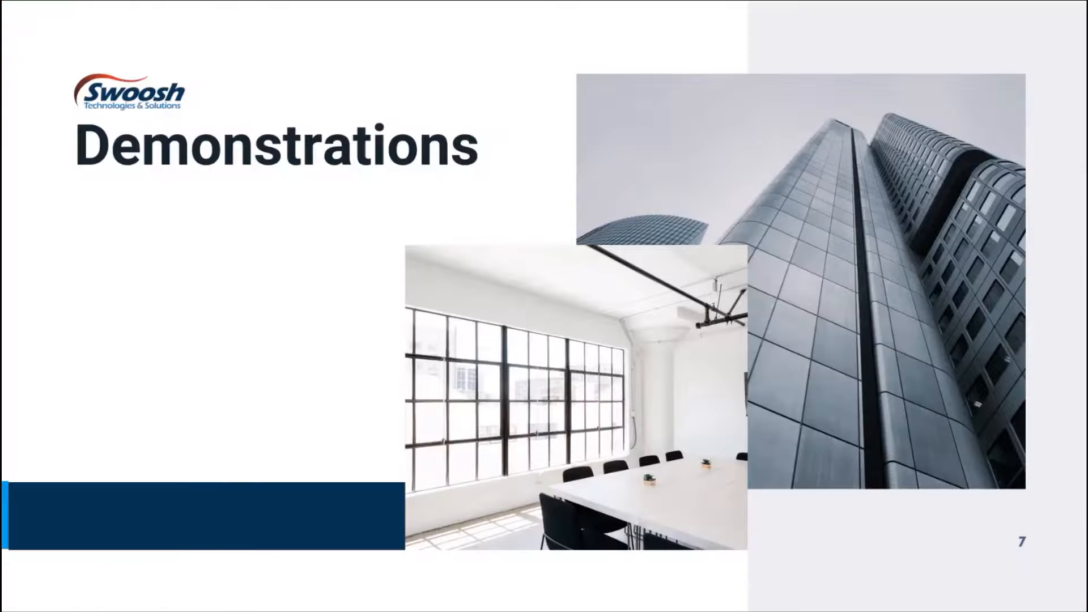
left_click(389, 433)
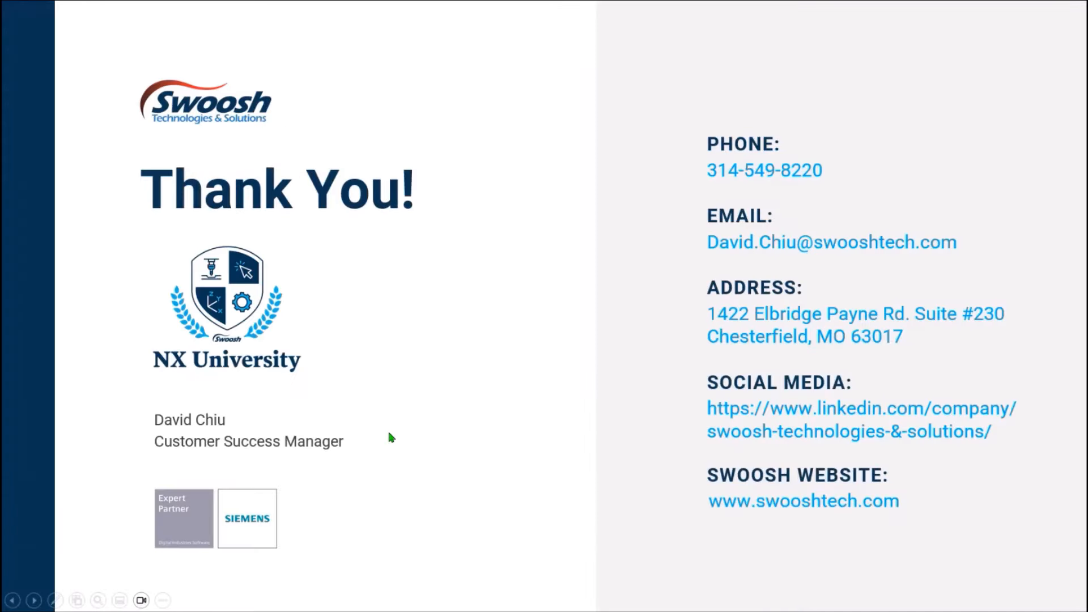